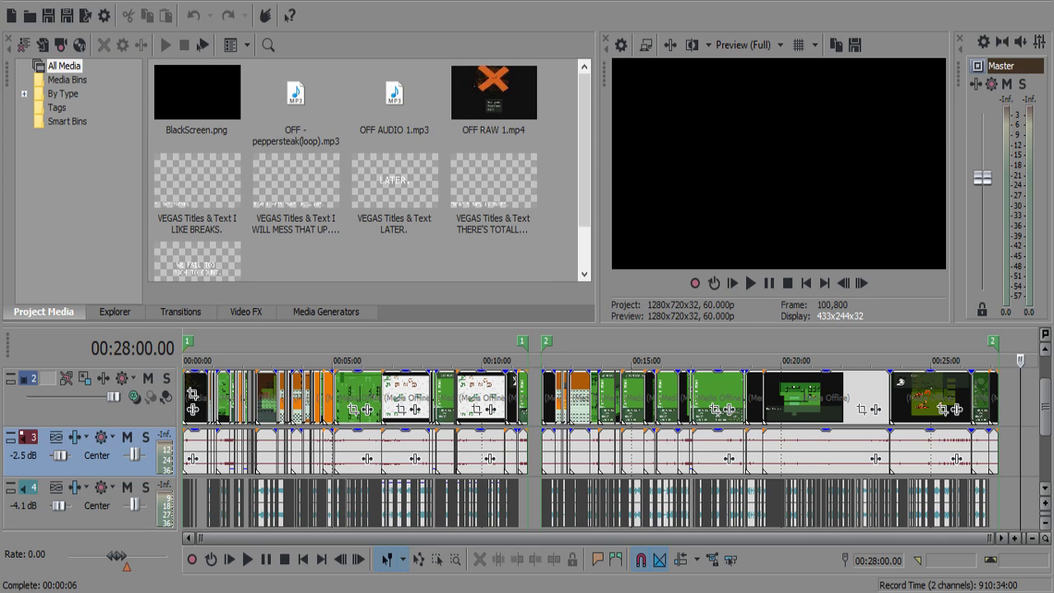
Try to clear all video and audio clips from the timeline.
left_click(564, 468)
left_click_drag(1027, 452, 126, 457)
key("Delete")
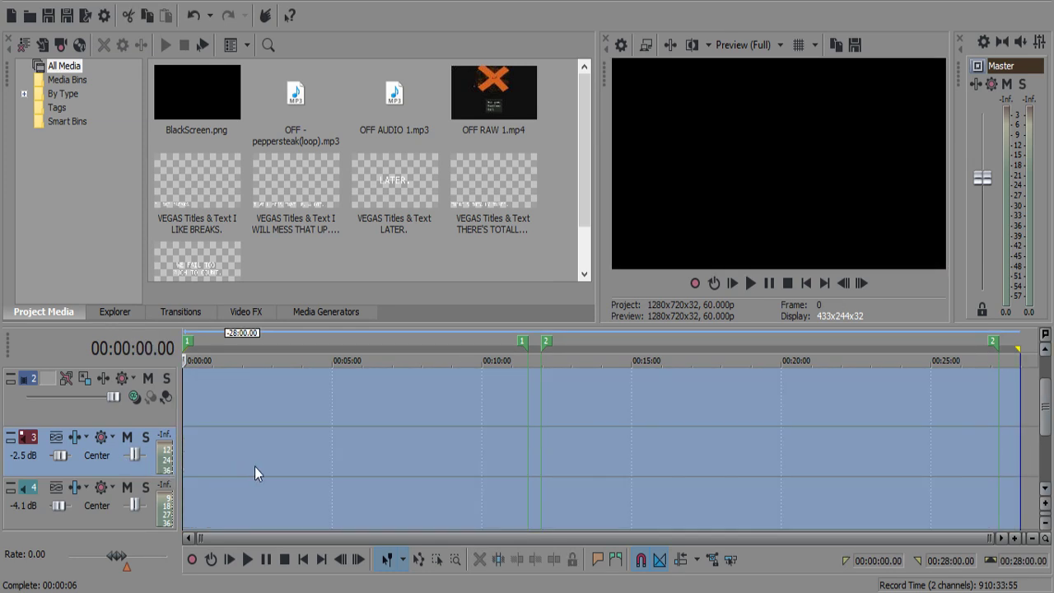
Try to remove the generated text titles from the project media, keeping only the "LATER." title.
left_click(313, 449)
left_click(219, 194)
key("Delete")
key("Delete")
left_click(329, 180)
key("Delete")
key("Delete")
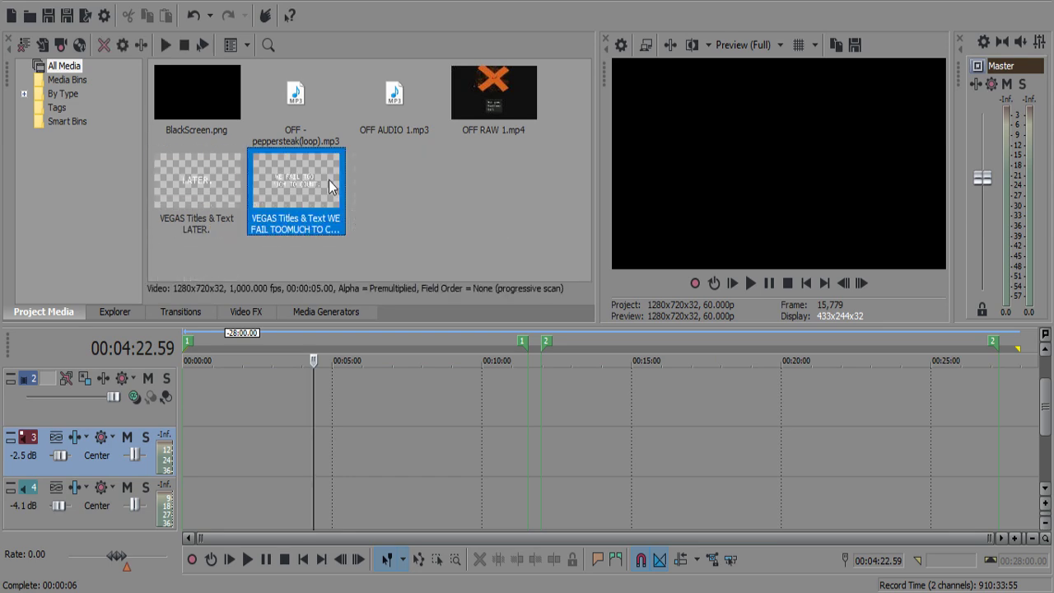
left_click(315, 103)
left_click(420, 95)
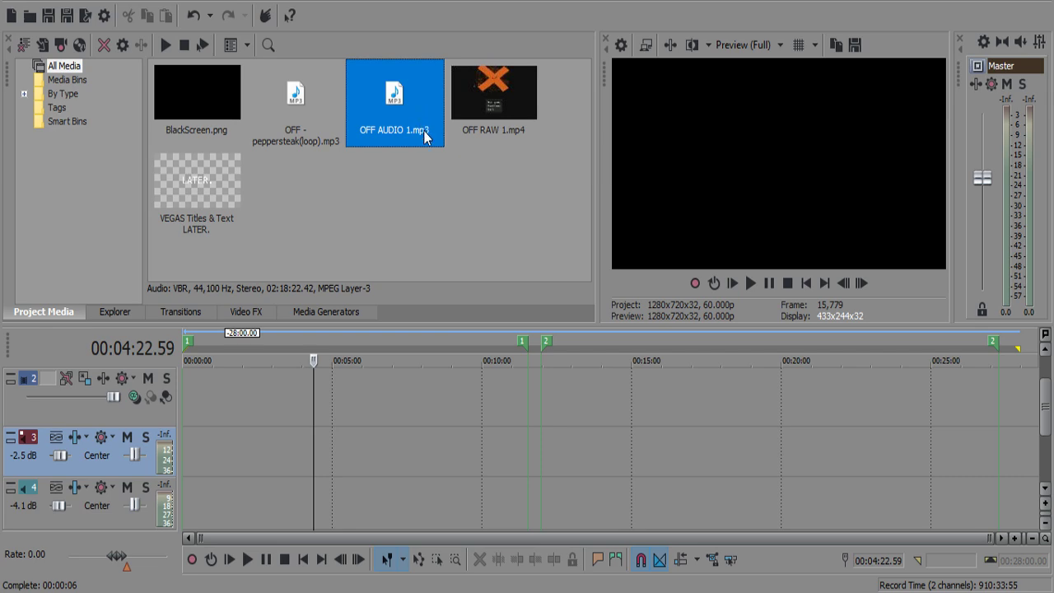
Undo the title removals and the clearing of the timeline clips.
key("ctrl+z")
key("ctrl+z")
key("ctrl+z")
key("ctrl+z")
key("ctrl+z")
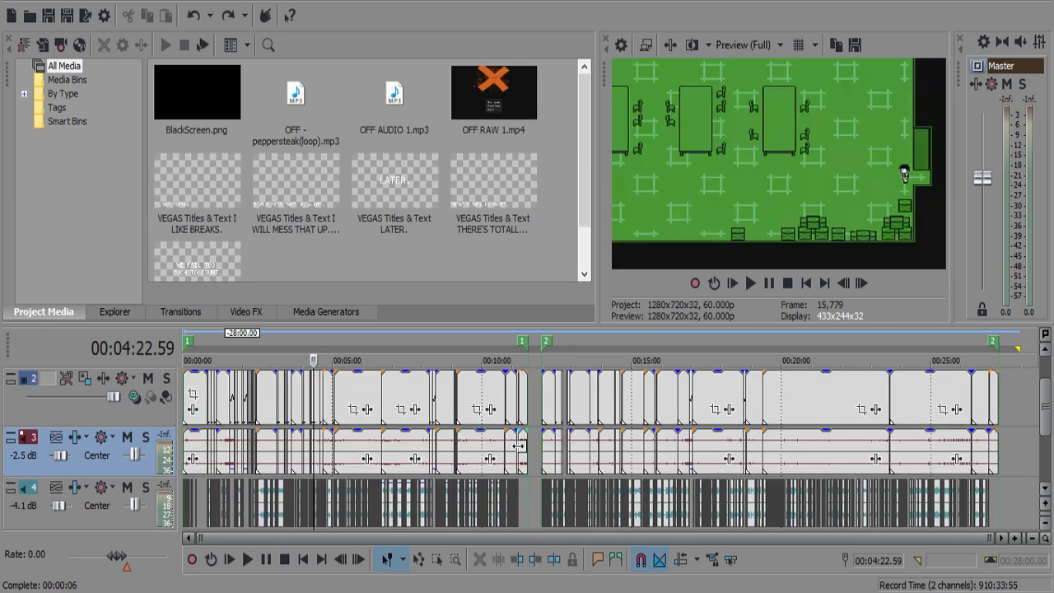
Examine the short audio clips on track 3 around 11:12, 18:45 and 12:42.
left_click(520, 446)
scroll(524, 452, "up", 4)
key("ctrl+z")
key("ctrl+z")
key("ctrl+z")
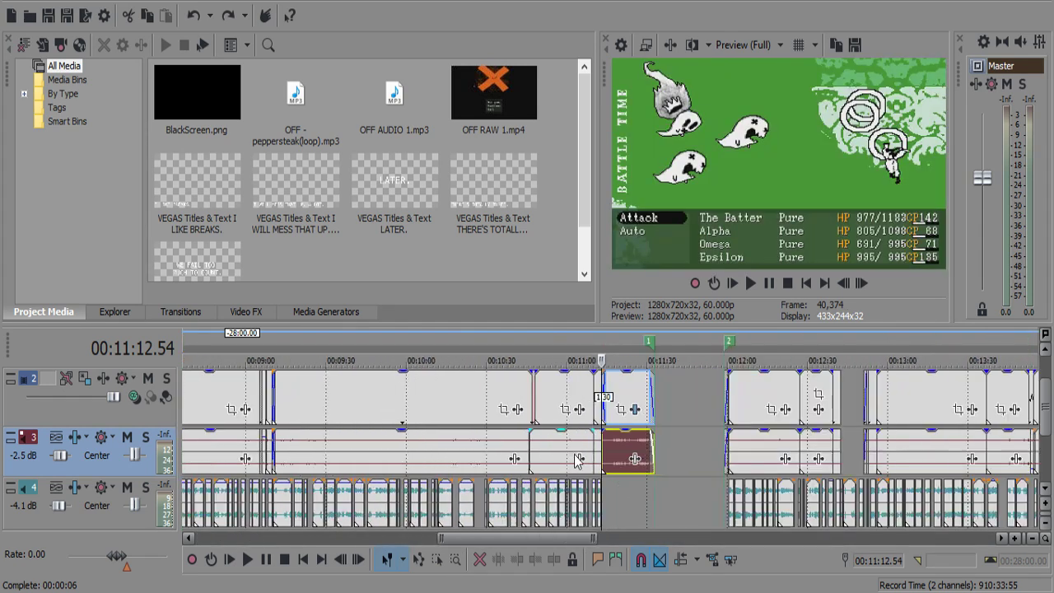
key("ctrl+z")
key("ctrl+z")
key("ctrl+z")
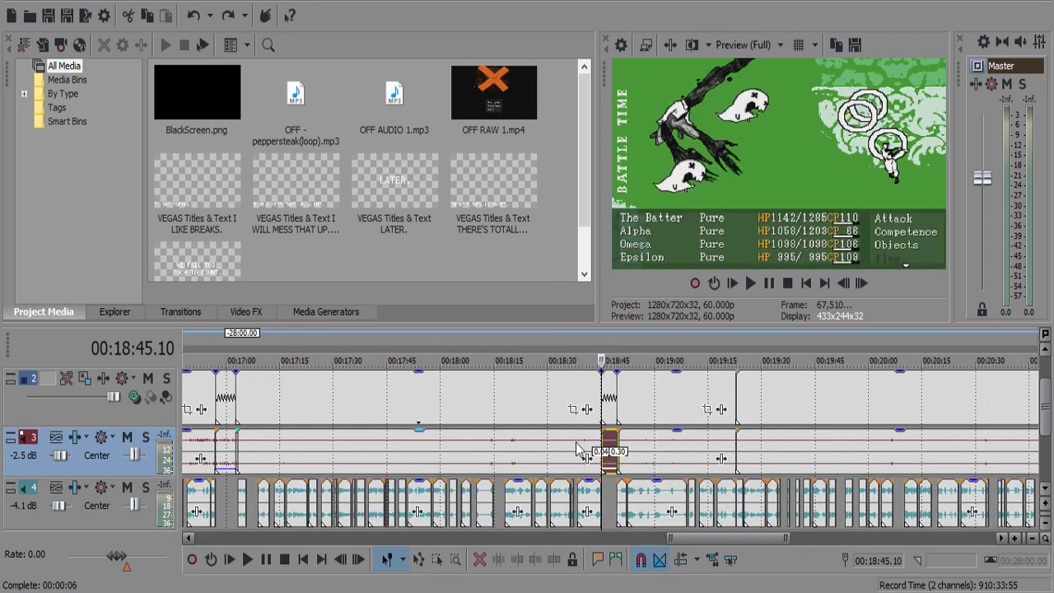
left_click(405, 383)
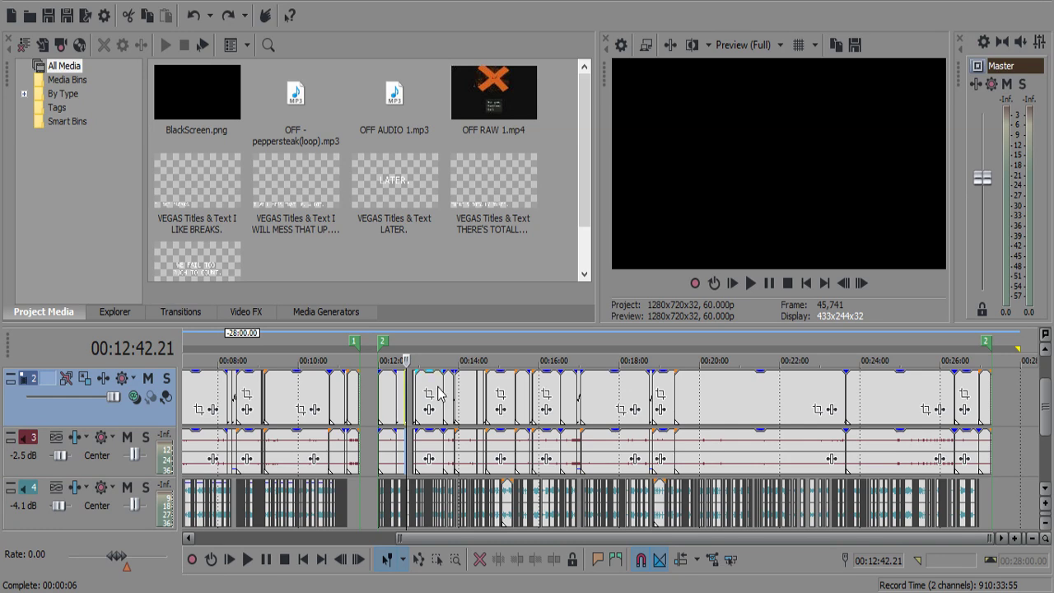
scroll(1047, 379, "up", 1)
key("ctrl+z")
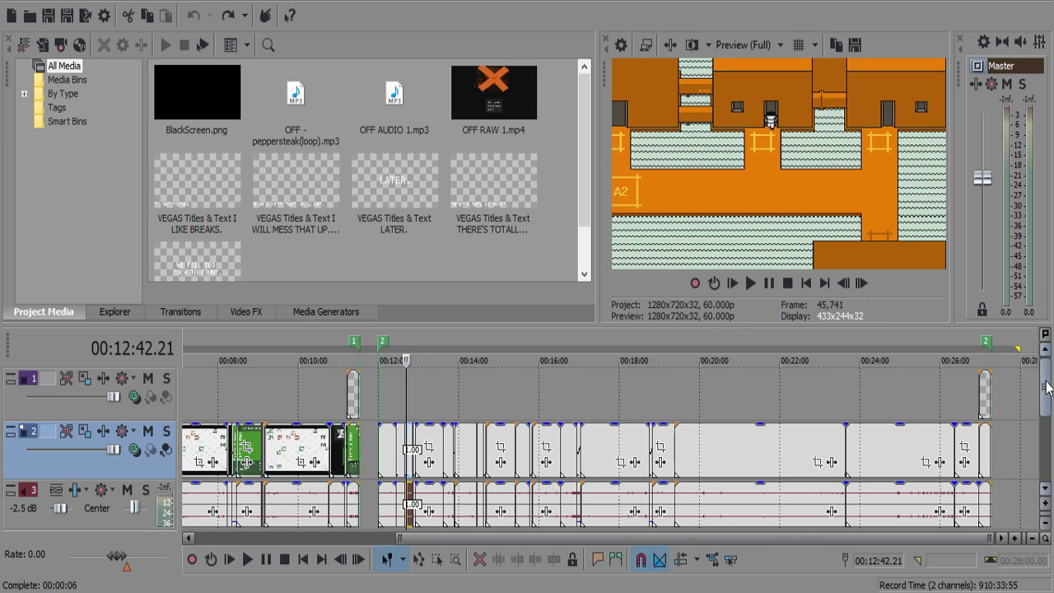
scroll(1046, 410, "down", 1)
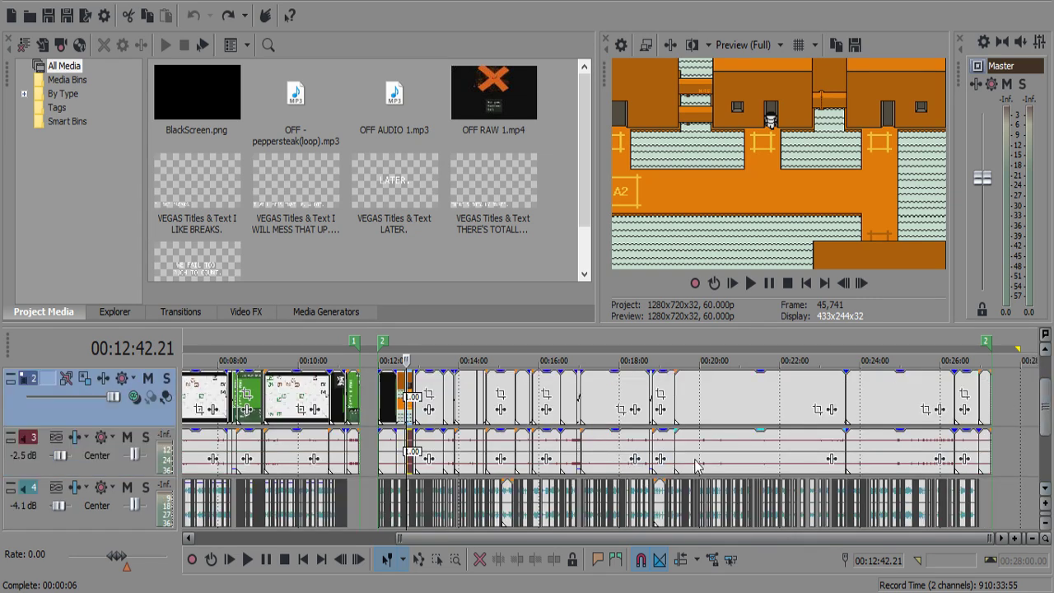
Copy the short audio clip at 18:45 on track 3 and paste it at 00:28:00.00.
left_click(650, 447)
scroll(653, 452, "up", 5)
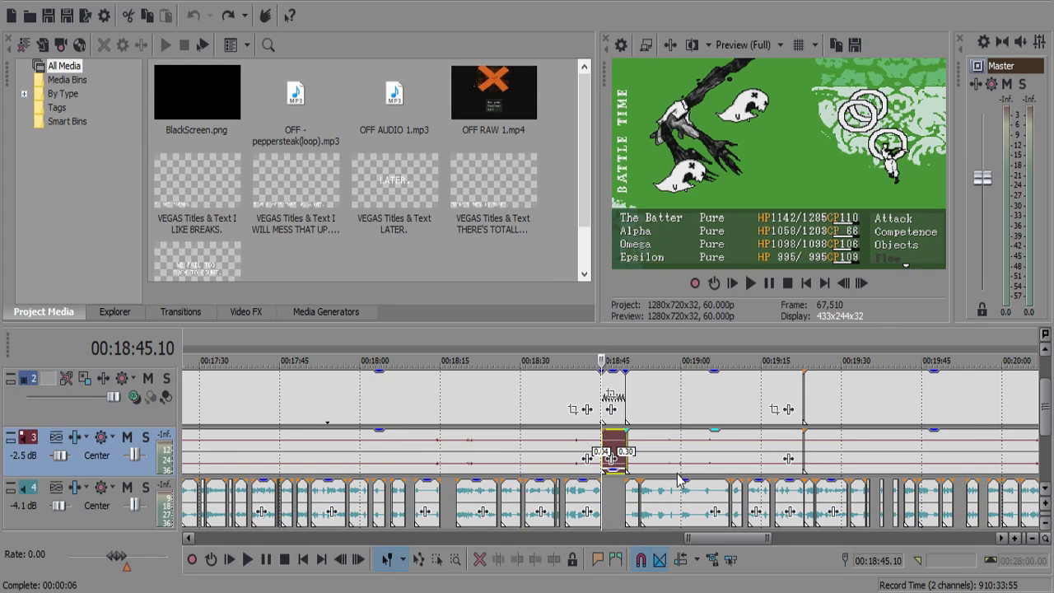
scroll(680, 479, "down", 6)
left_click(1024, 438)
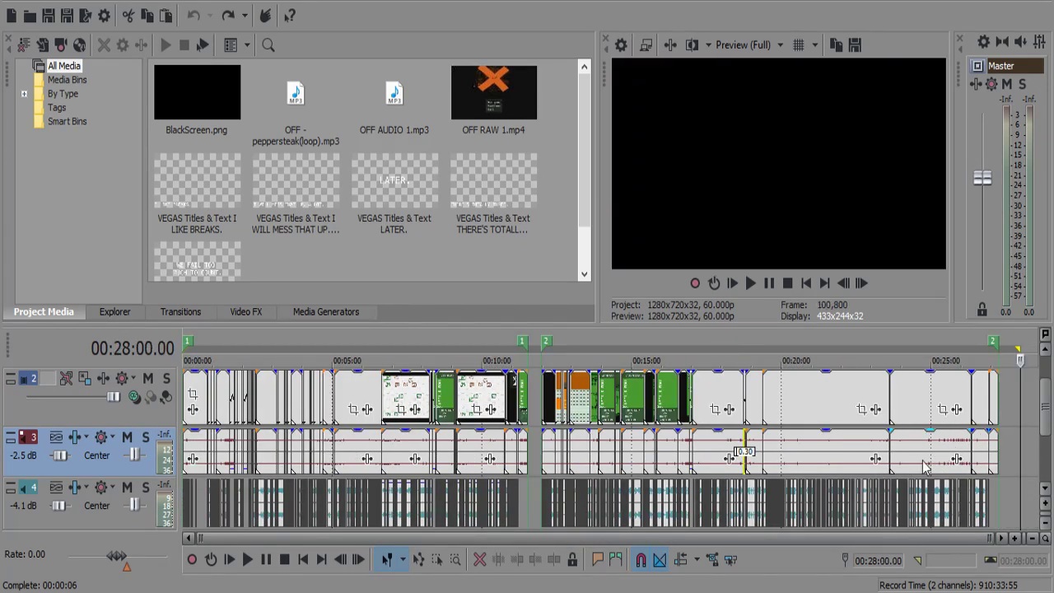
key("ctrl+v")
Delete all timeline clips except the short audio clip pasted past the end of the old edit.
left_click(1012, 450)
left_click_drag(1014, 457, 131, 446)
key("Delete")
left_click(475, 440)
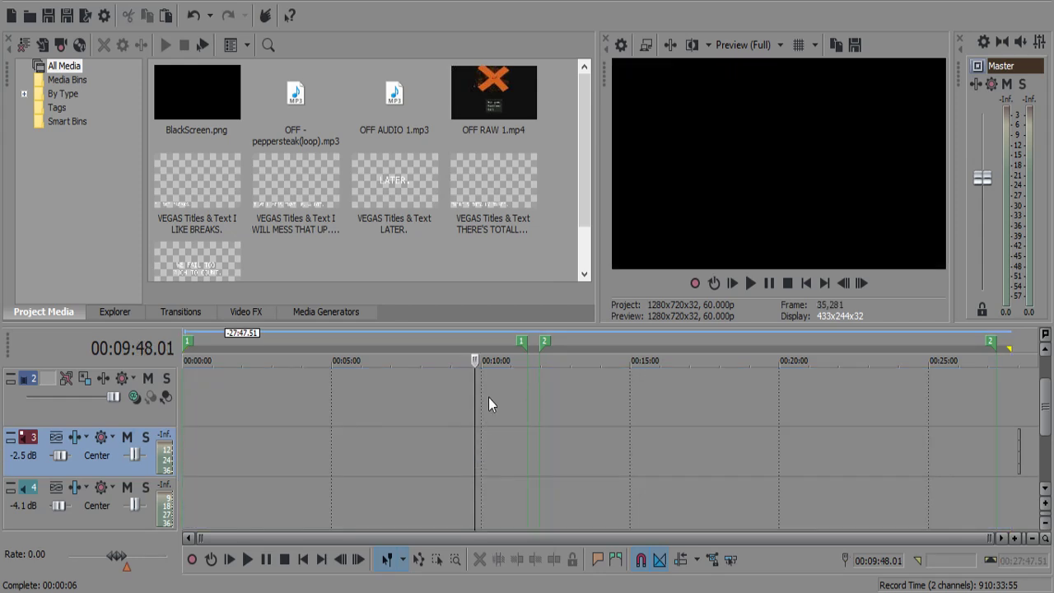
Remove regions 1 and 2 from the timeline.
left_click(524, 342)
left_click(543, 342, "shift")
left_click(545, 342)
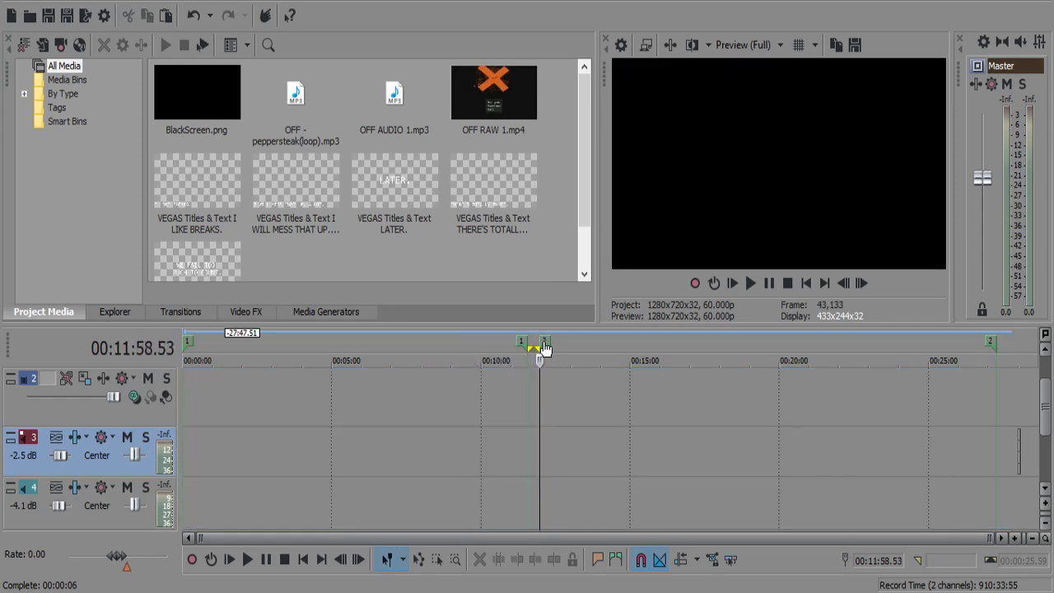
Remove OFF AUDIO 1.mp3, OFF RAW 1.mp4 and every generated text title except "LATER." from the project media.
left_click(380, 119)
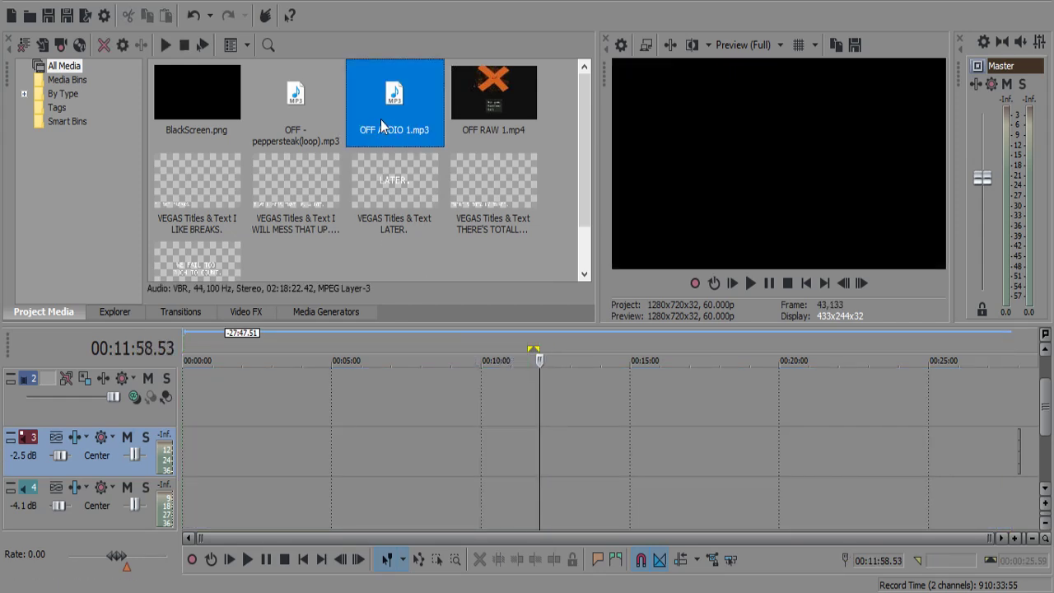
key("Delete")
key("Delete")
key("Delete")
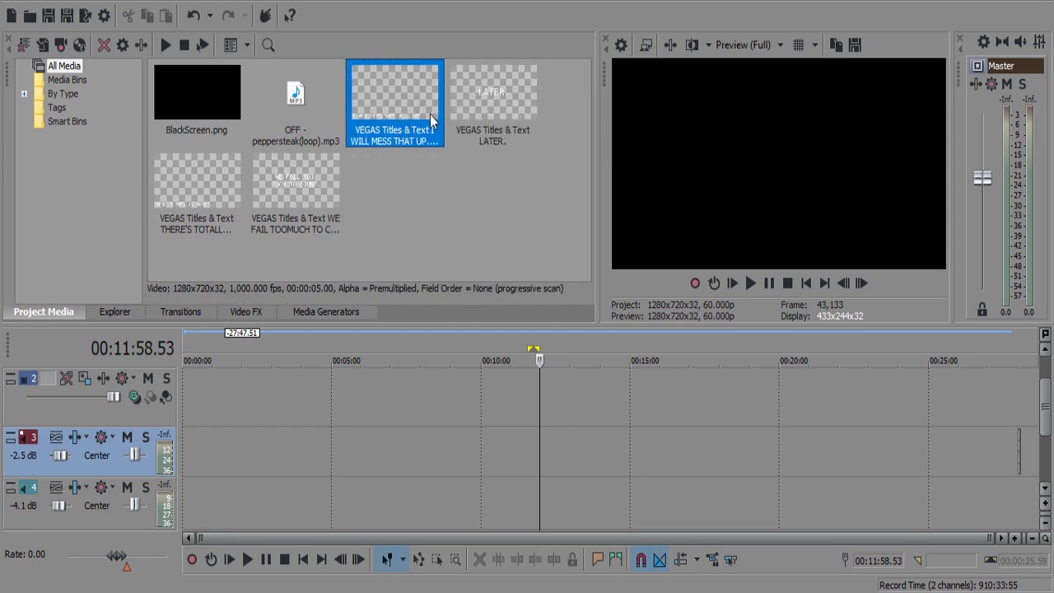
key("Delete")
key("Right")
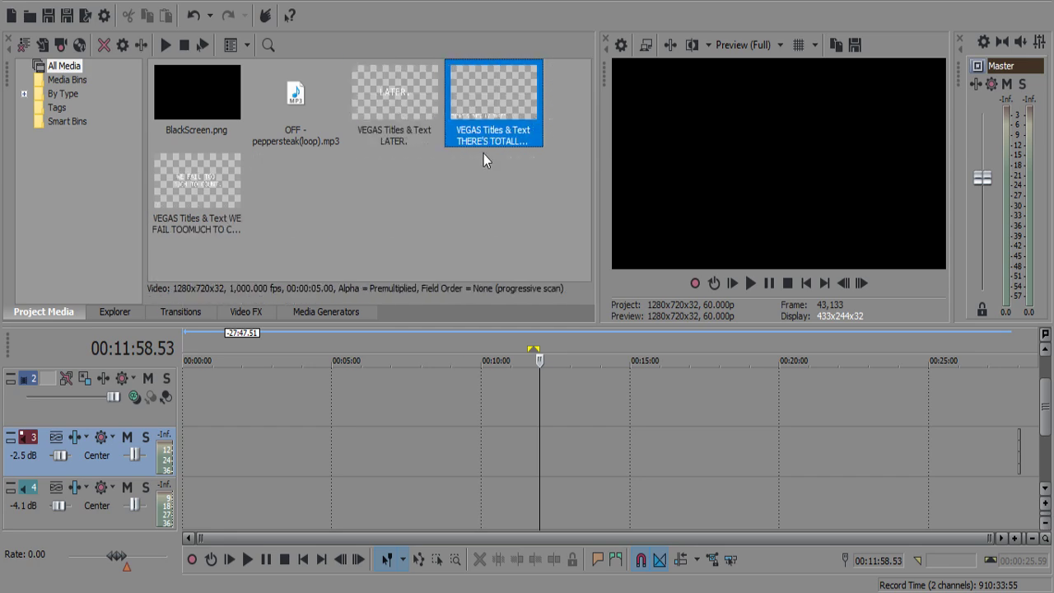
key("Delete")
key("Delete")
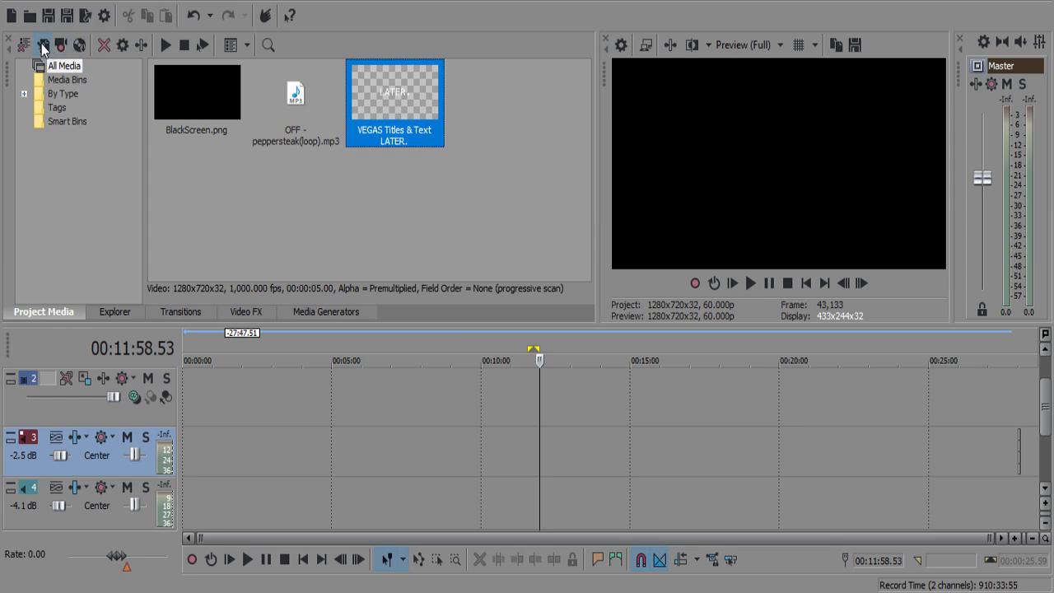
Import OFF AUDIO 2.mp3 and OFF RAW 2.mp4 into the project media.
left_click(43, 47)
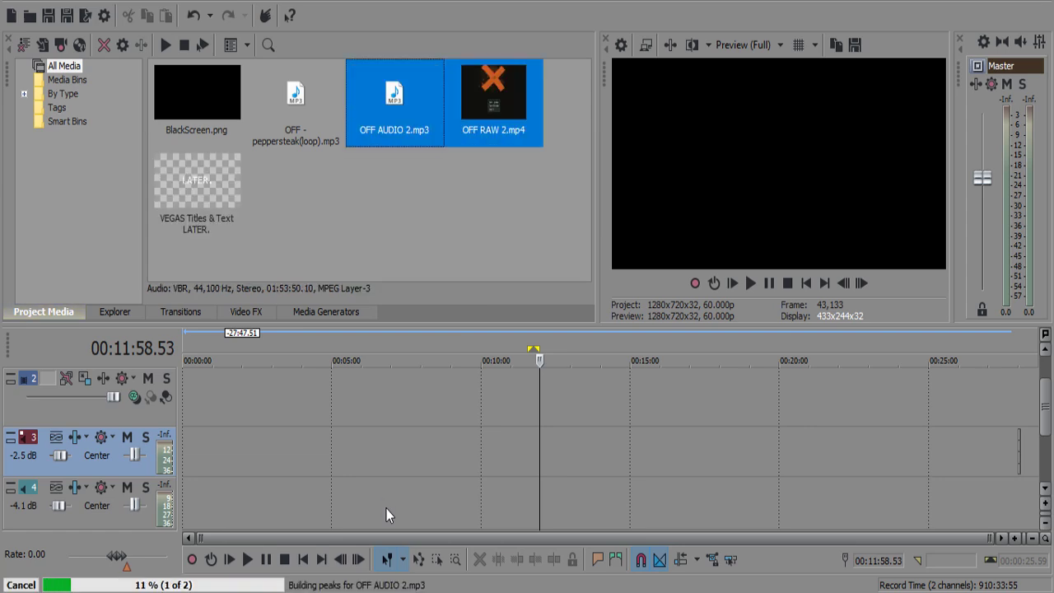
left_click(244, 592)
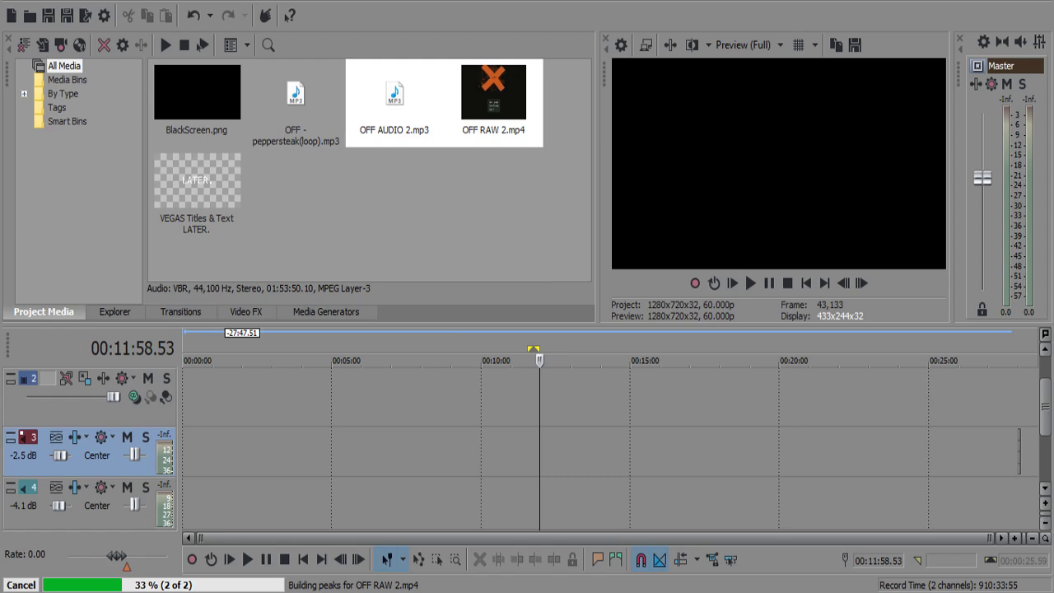
Place OFF RAW 2.mp4 at the start of tracks 2 and 3, and OFF AUDIO 2.mp3 at the start of track 4.
left_click(511, 435)
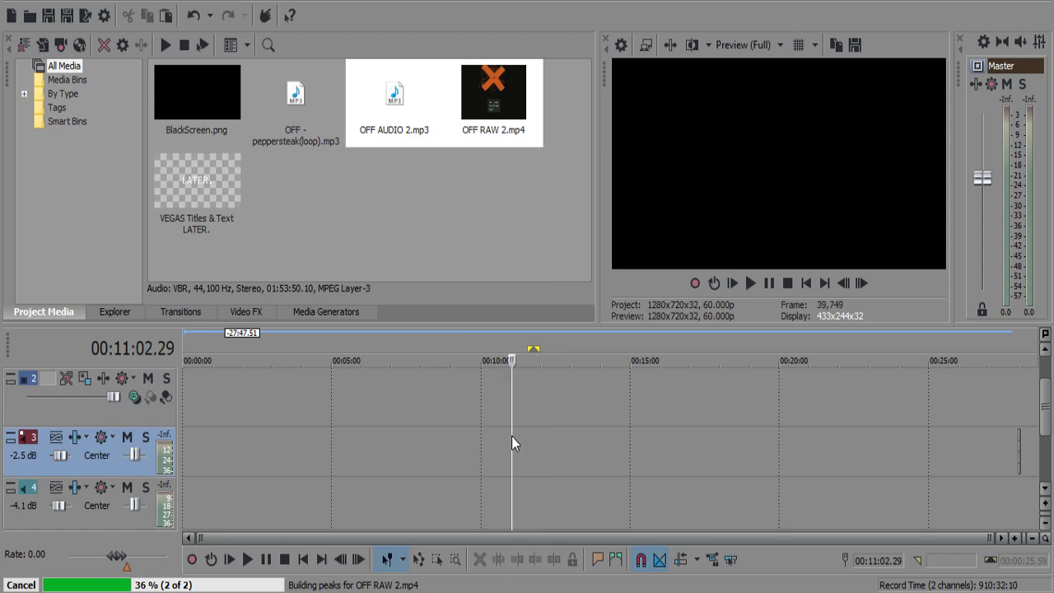
left_click_drag(495, 96, 183, 410)
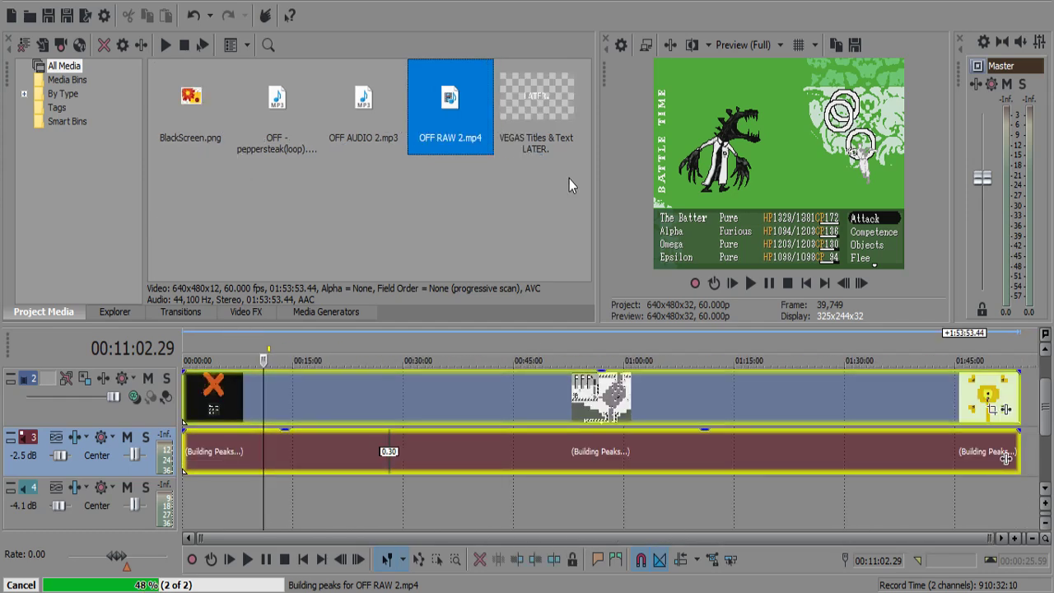
left_click(423, 199)
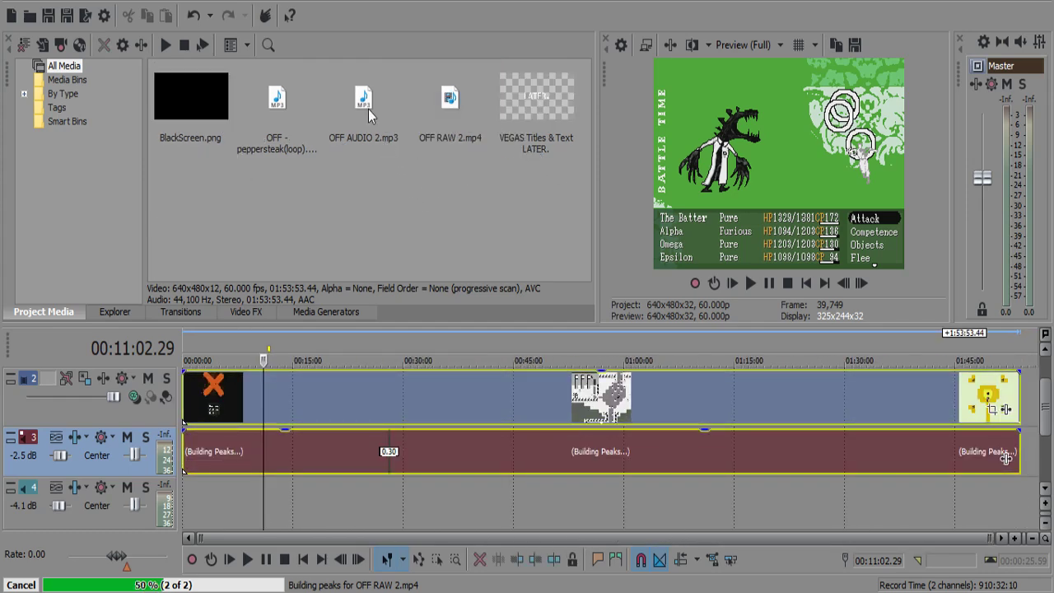
left_click_drag(368, 109, 197, 505)
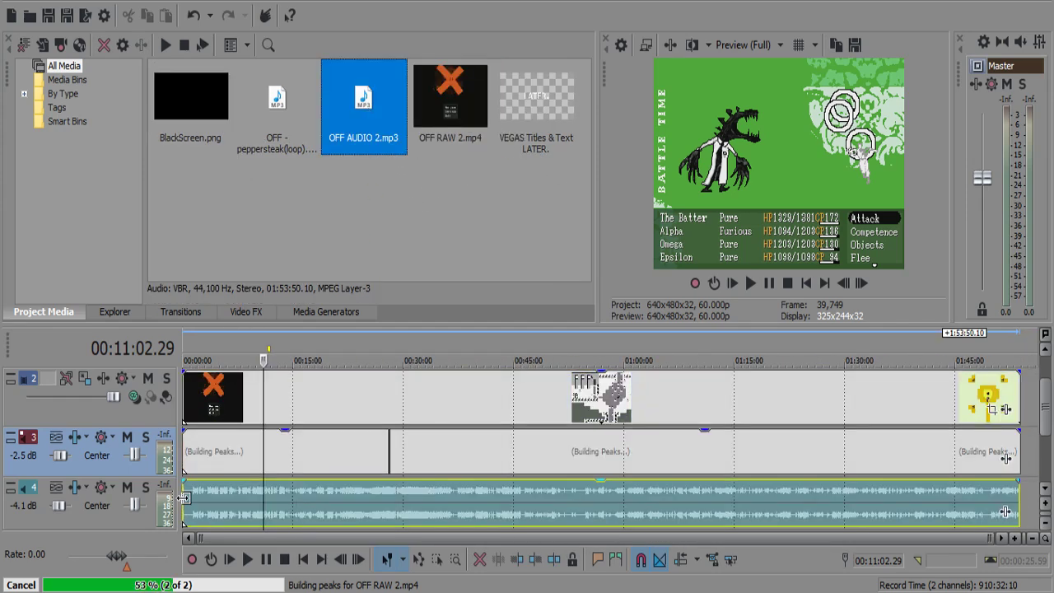
Cut the leftover short audio clip at about 28:00 out of track 3.
left_click(389, 449)
scroll(453, 467, "up", 5)
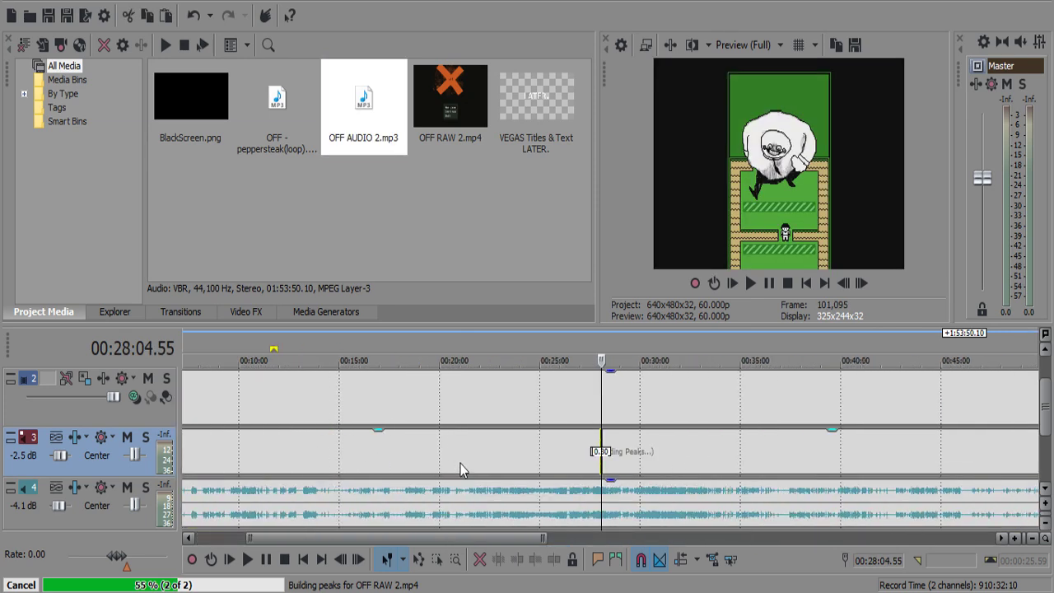
left_click_drag(596, 434, 854, 473)
scroll(853, 445, "down", 8)
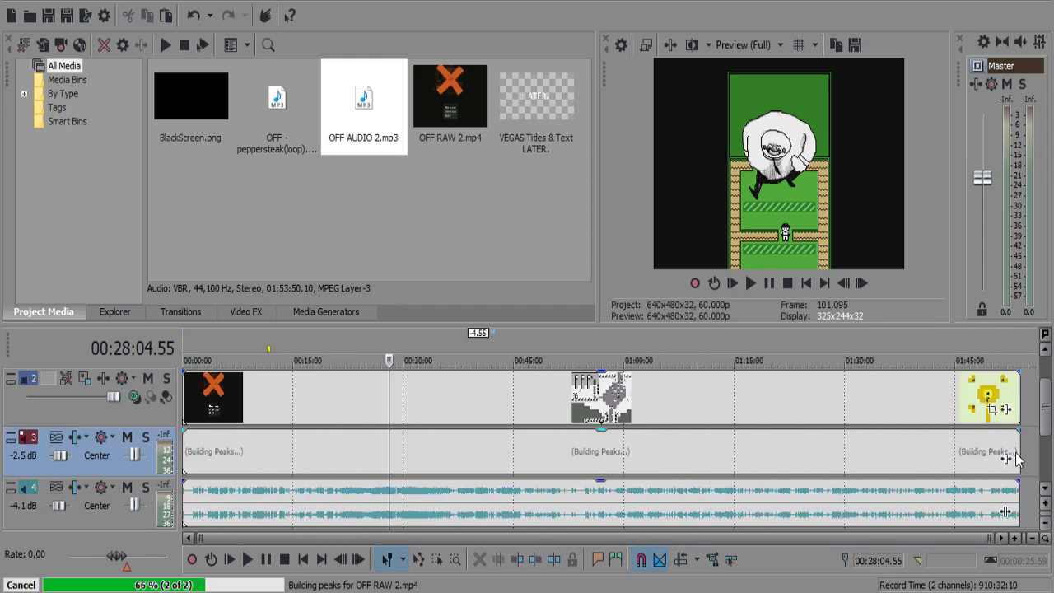
Paste the short audio clip on track 3 past the end of the recording and shift it slightly further out.
left_click_drag(1019, 458, 1033, 453)
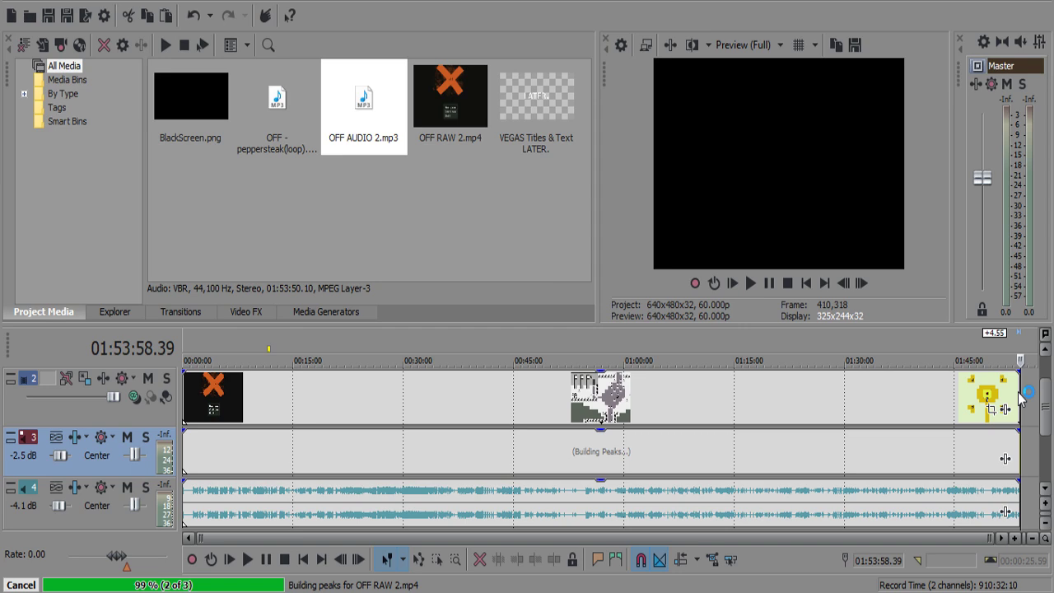
key("ctrl+z")
left_click(1028, 402)
scroll(1029, 404, "up", 8)
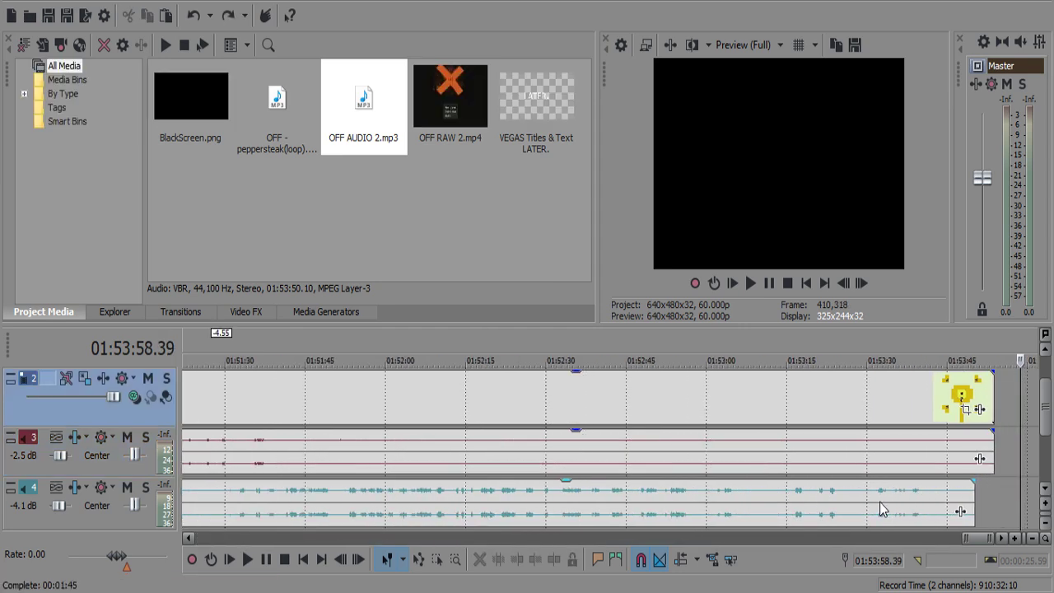
scroll(1006, 456, "up", 5)
left_click(1012, 444)
scroll(998, 443, "down", 10)
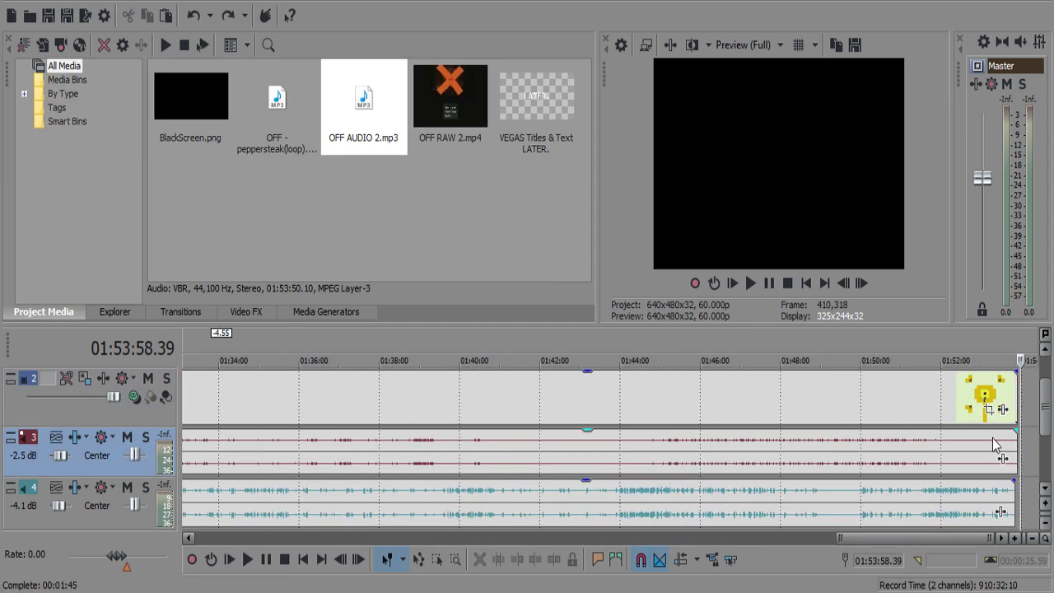
key("ctrl+End")
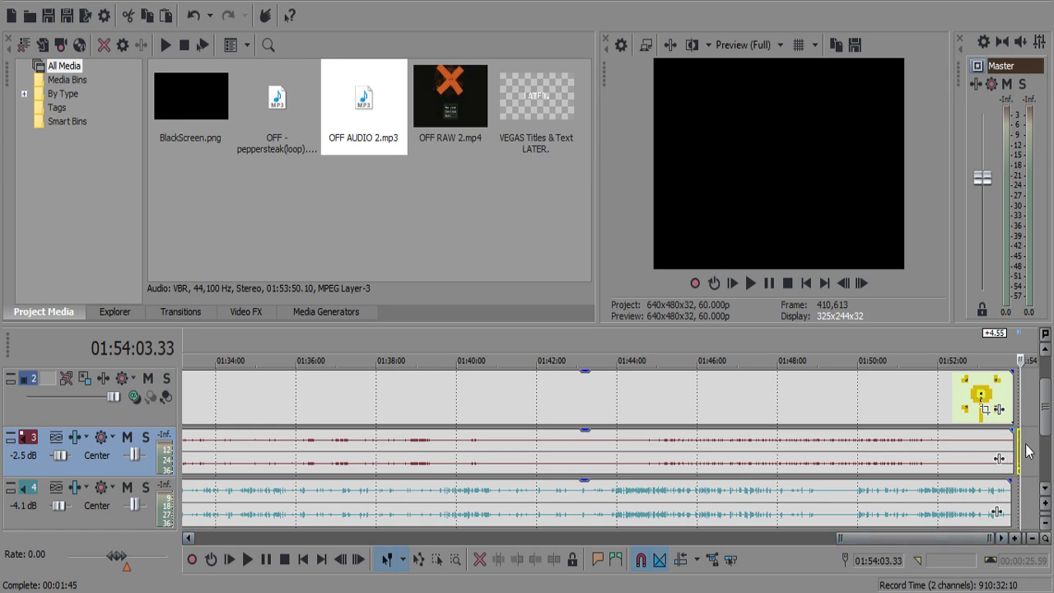
scroll(1026, 446, "up", 5)
mouse_move(1012, 452)
left_mouse_down()
mouse_move(1028, 450)
mouse_move(1026, 459)
left_mouse_up()
Play the OFF AUDIO 2 clip on track 4 from the timeline start to locate where to cut it.
left_click_drag(980, 539, 197, 528)
left_click(213, 500)
key("ctrl+Home")
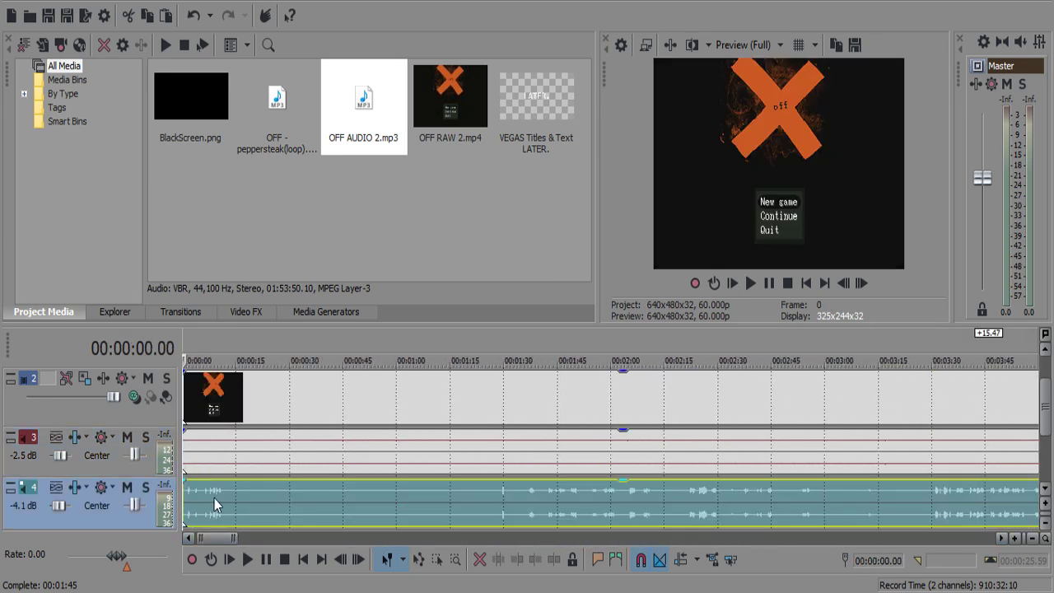
scroll(214, 499, "up", 10)
key("space")
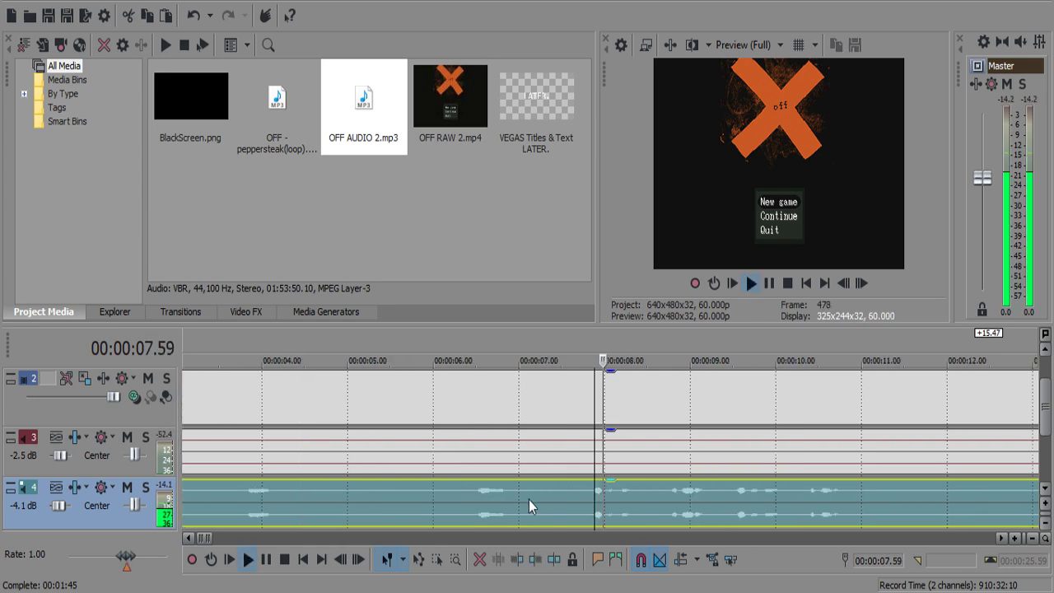
scroll(560, 498, "up", 3)
left_click(570, 490)
key("Return")
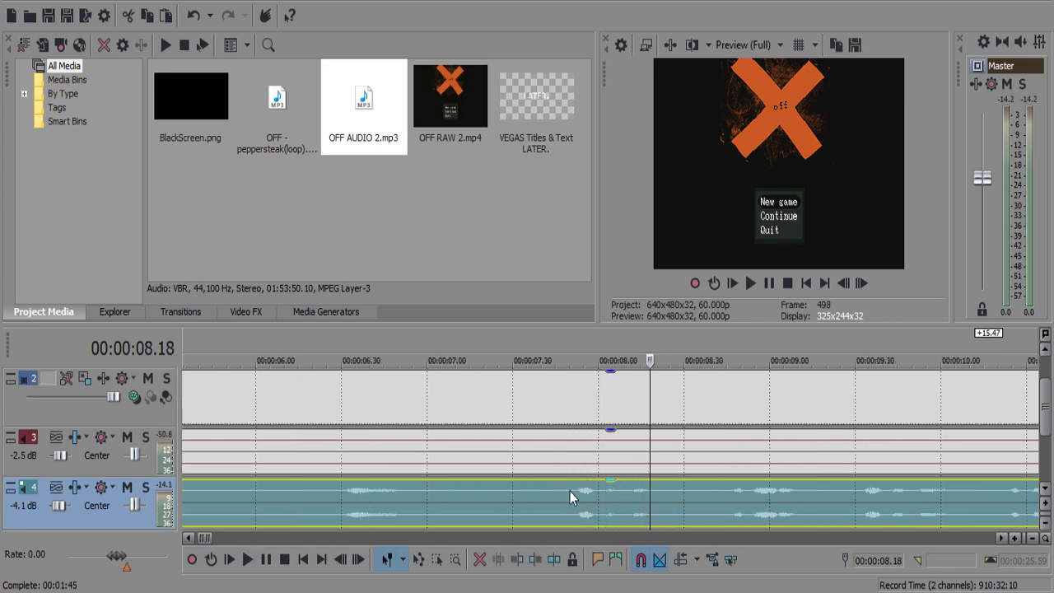
left_click(569, 491)
key("s")
key("space")
key("Return")
key("ctrl+z")
Split the OFF AUDIO 2 clip on track 4 just before the 8-second mark, at the start of the sound there.
left_click(570, 490)
key("space")
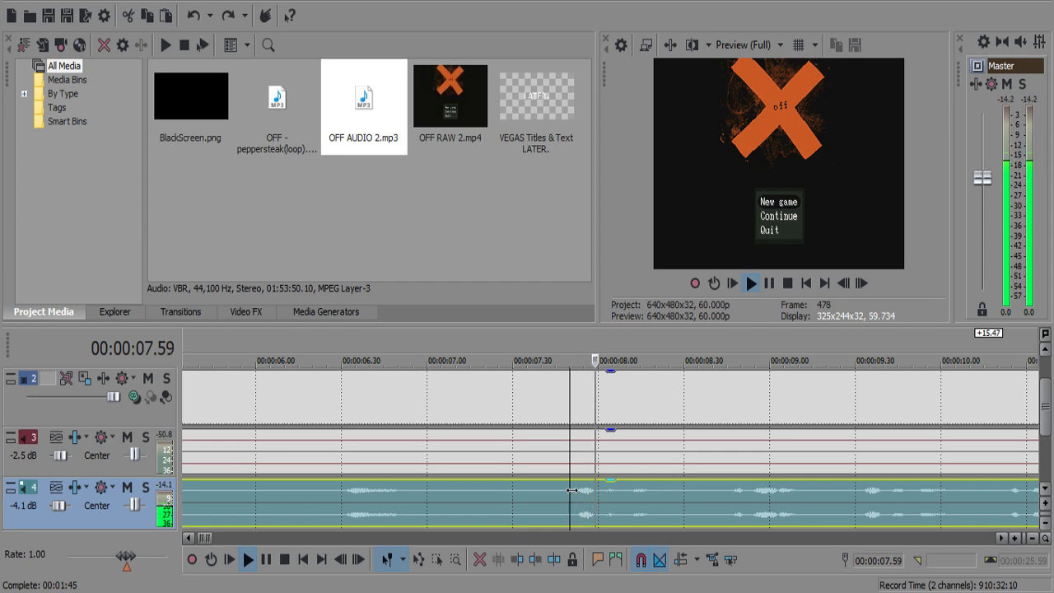
key("s")
scroll(630, 499, "down", 2)
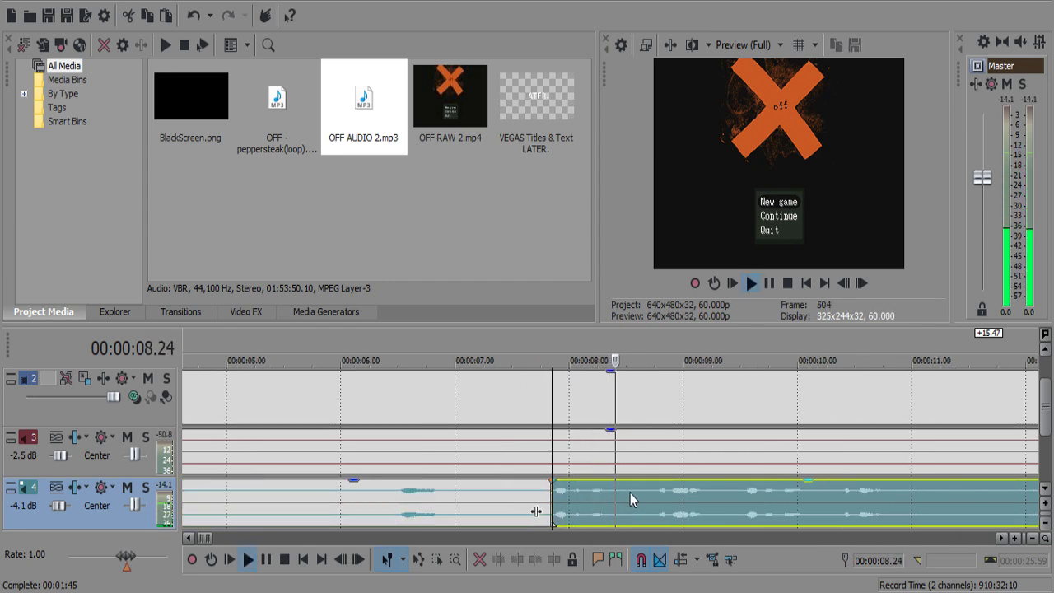
left_click(660, 445)
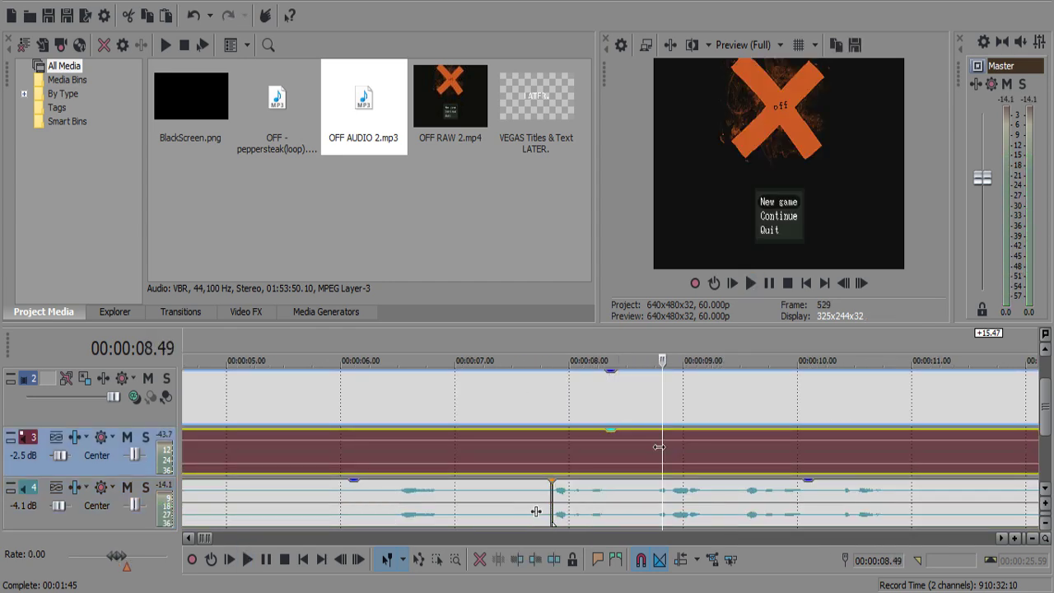
Split the OFF RAW 2 video and its track 3 audio at 00:00:08.59 and delete the part before the split.
left_click_drag(659, 446, 678, 449)
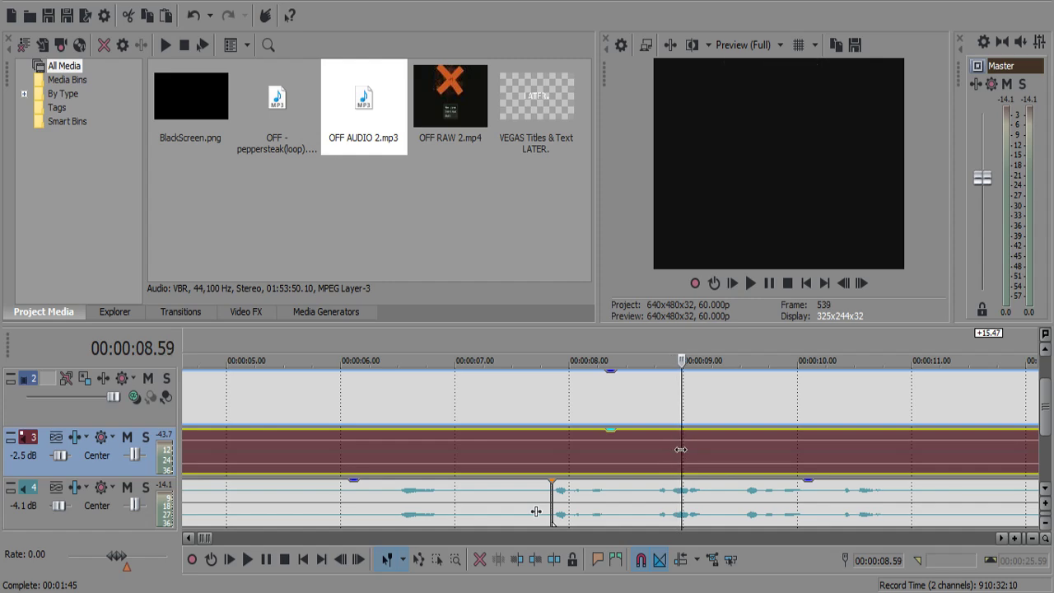
key("s")
left_click(556, 455)
key("Delete")
Move the trimmed recording about one second earlier to start at the track 4 cut, and play it to check the sync.
left_click_drag(754, 447, 631, 438)
key("space")
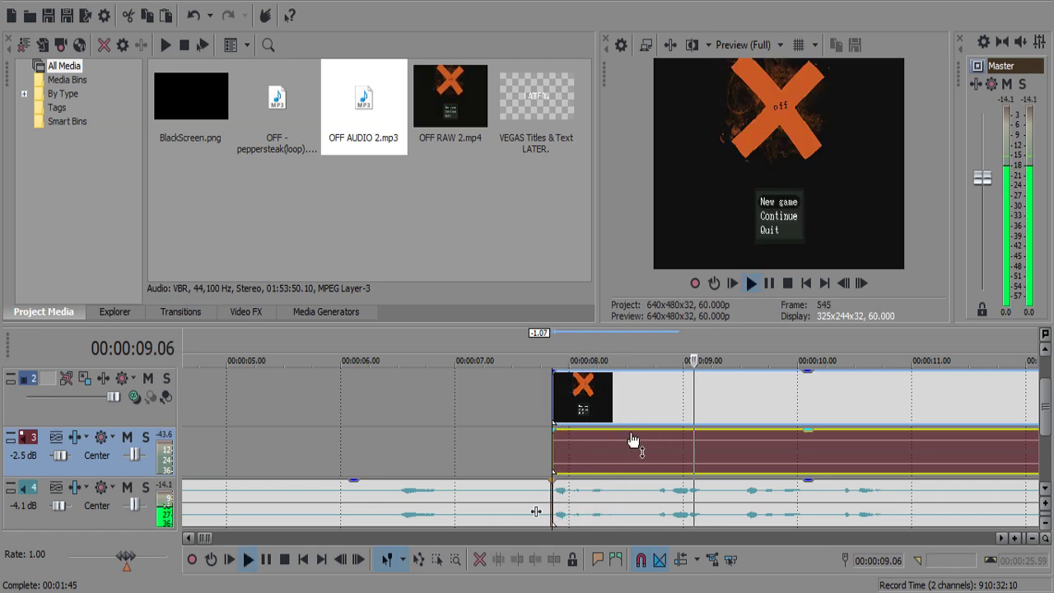
scroll(632, 441, "down", 3)
key("Return")
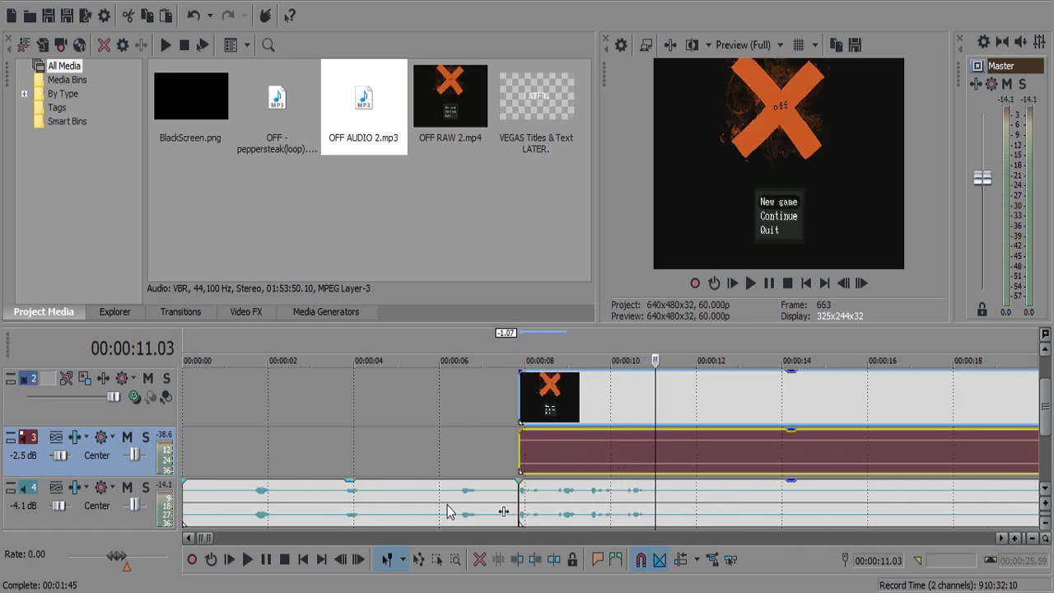
Delete the leading piece of OFF AUDIO 2 on track 4 and shift all three remaining clips to the timeline start.
left_click(447, 503)
scroll(448, 504, "down", 4)
left_click(343, 395)
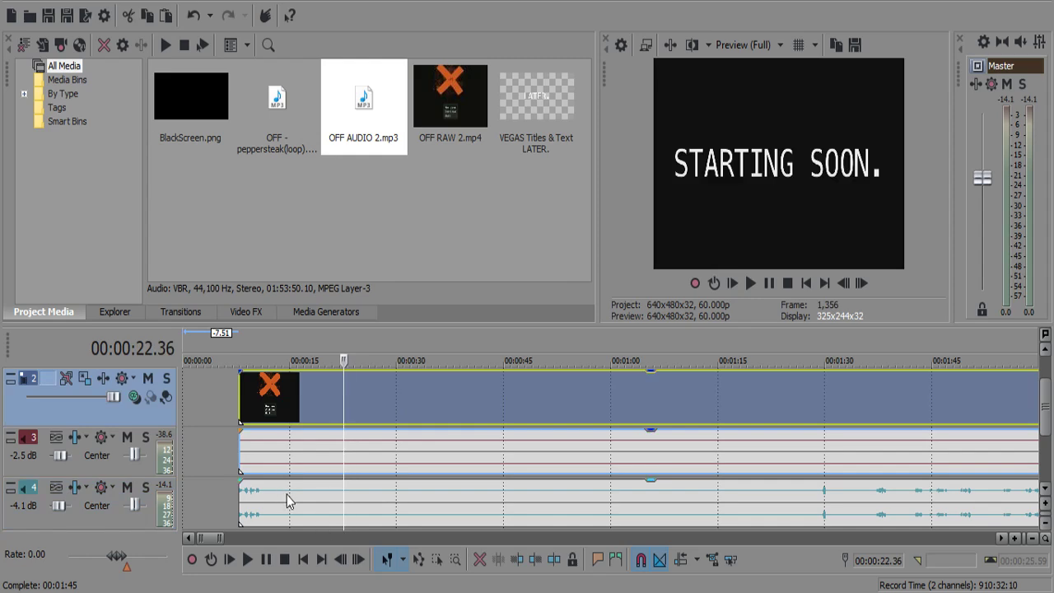
left_click(295, 504, "shift")
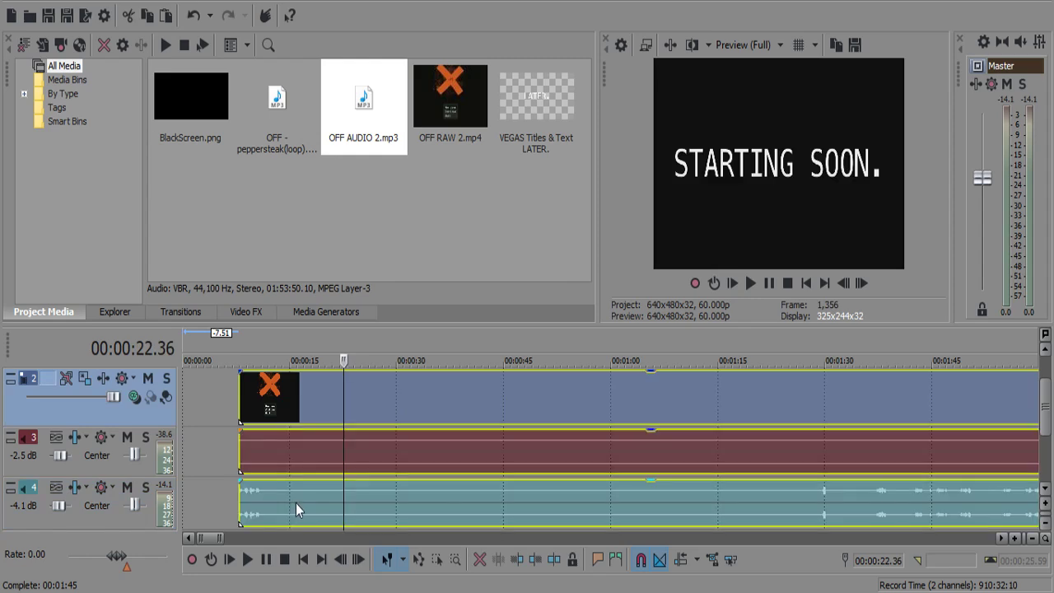
Play the recording from about 1:22 and 2:16 to compare the levels of the track 3 and track 4 audio.
left_click(765, 504)
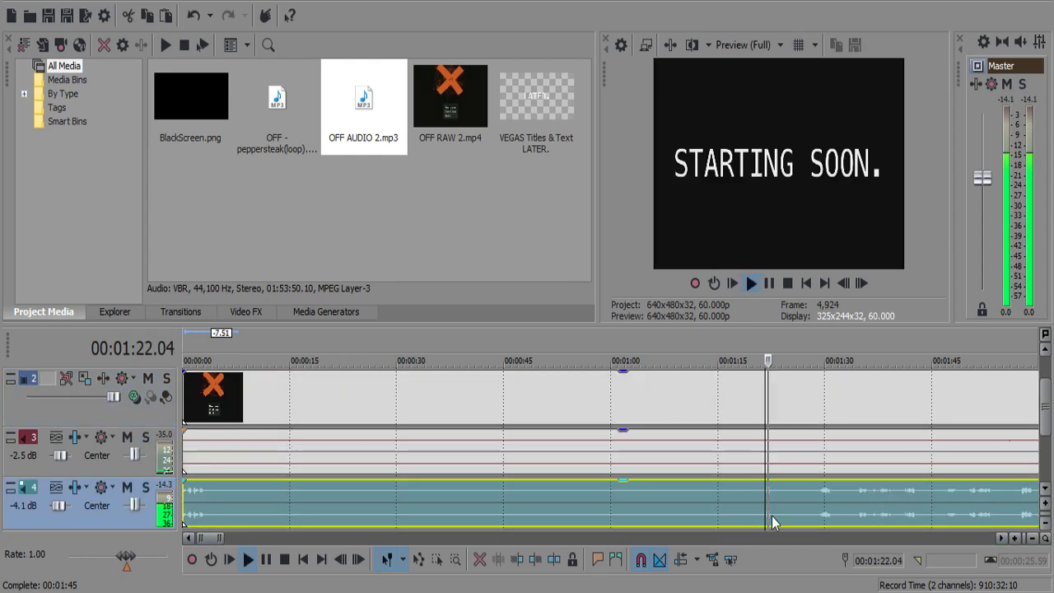
scroll(741, 506, "down", 3)
left_click(670, 493)
key("space")
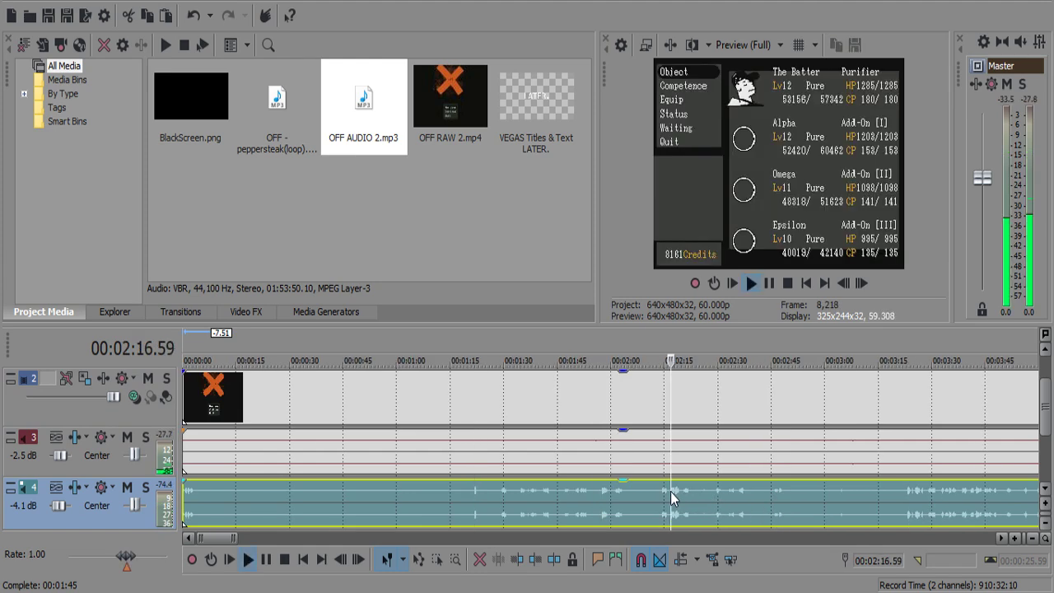
scroll(670, 492, "up", 4)
scroll(671, 490, "down", 2)
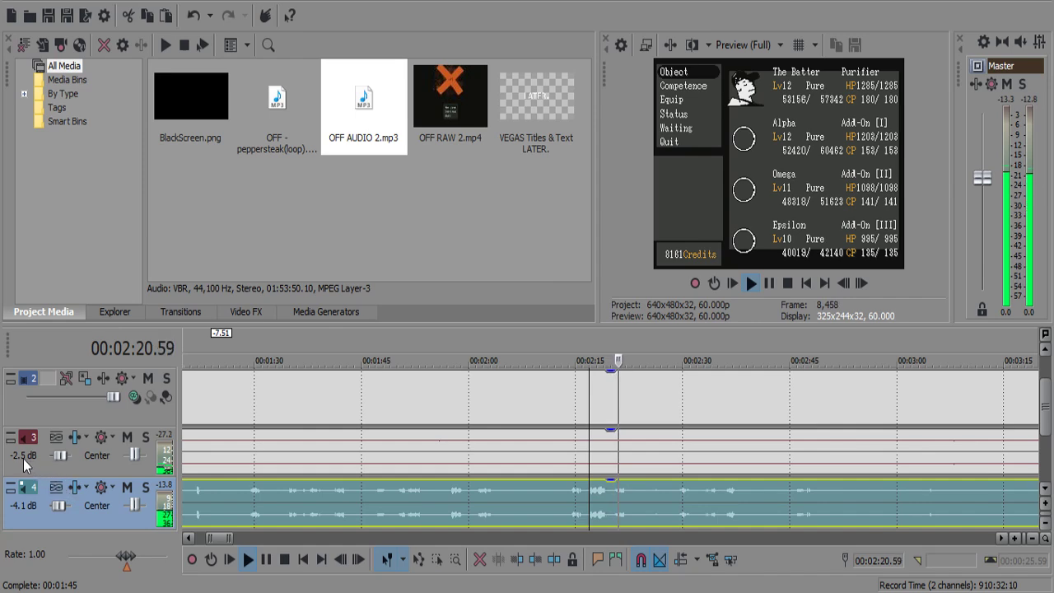
scroll(535, 498, "down", 2)
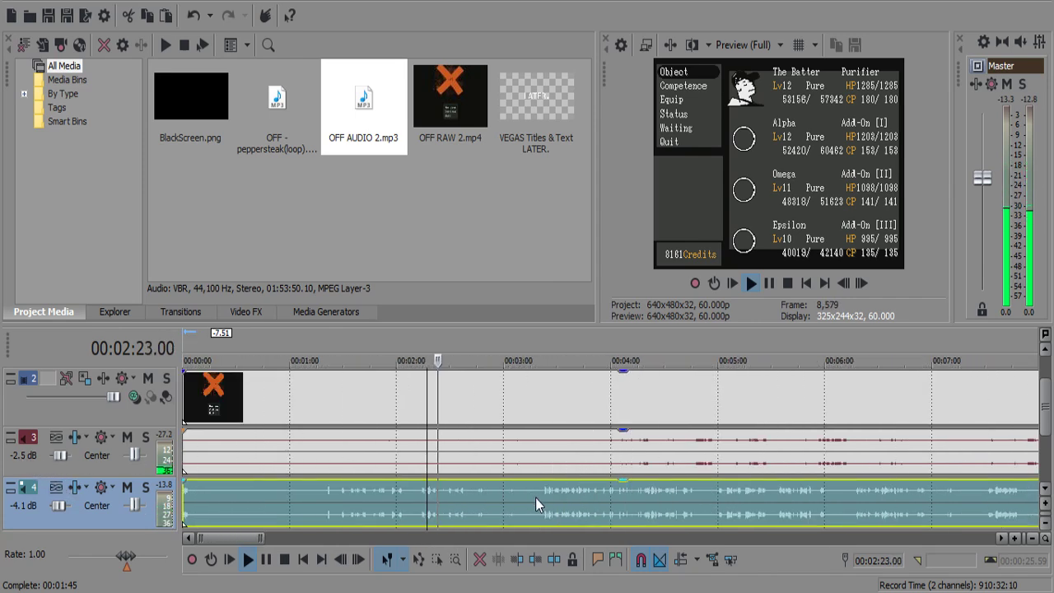
scroll(535, 496, "up", 2)
scroll(535, 495, "up", 3)
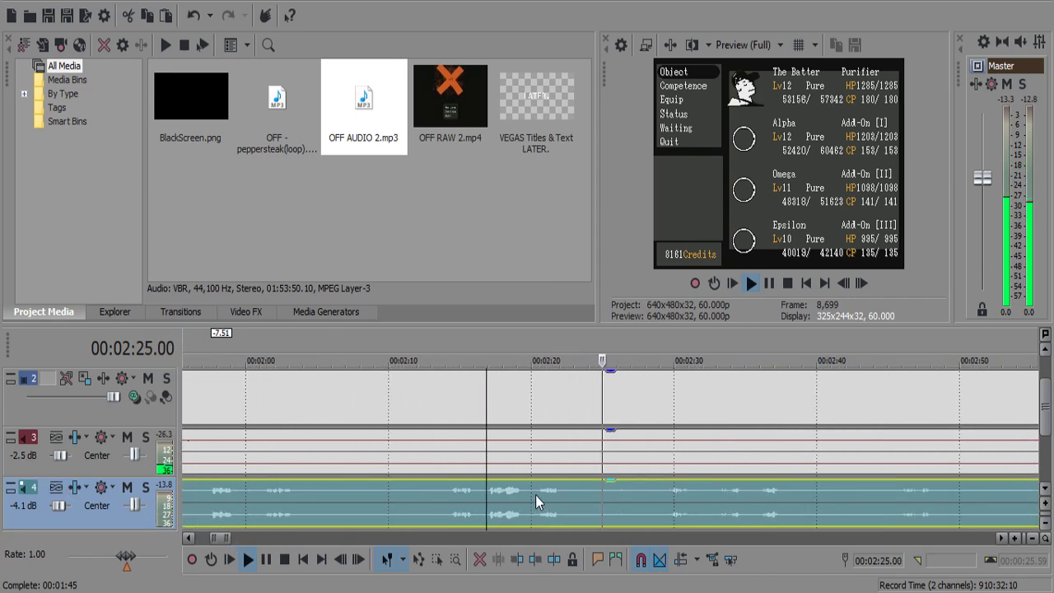
scroll(536, 494, "down", 2)
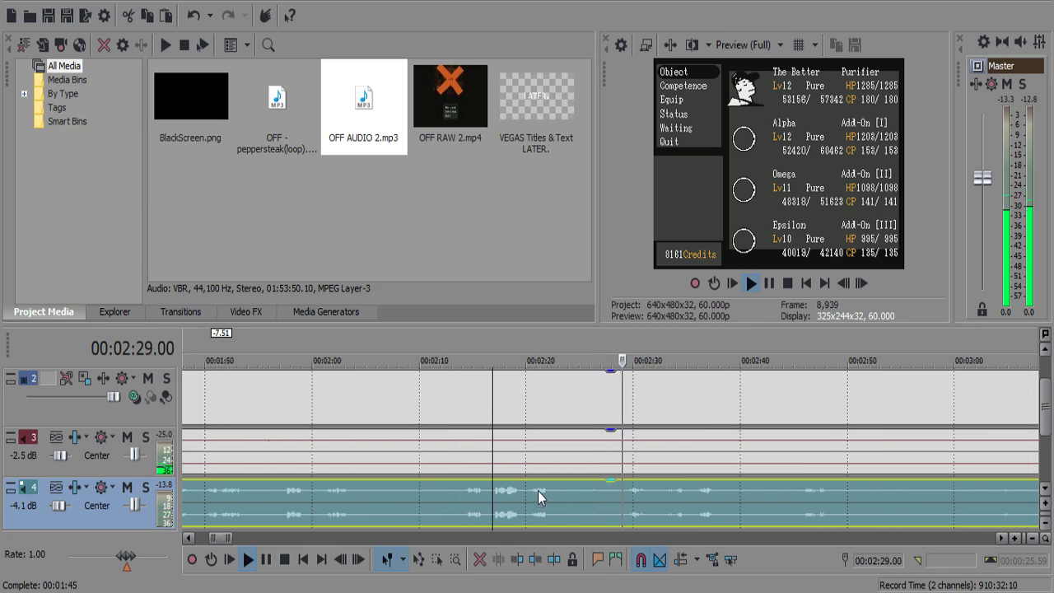
key("Return")
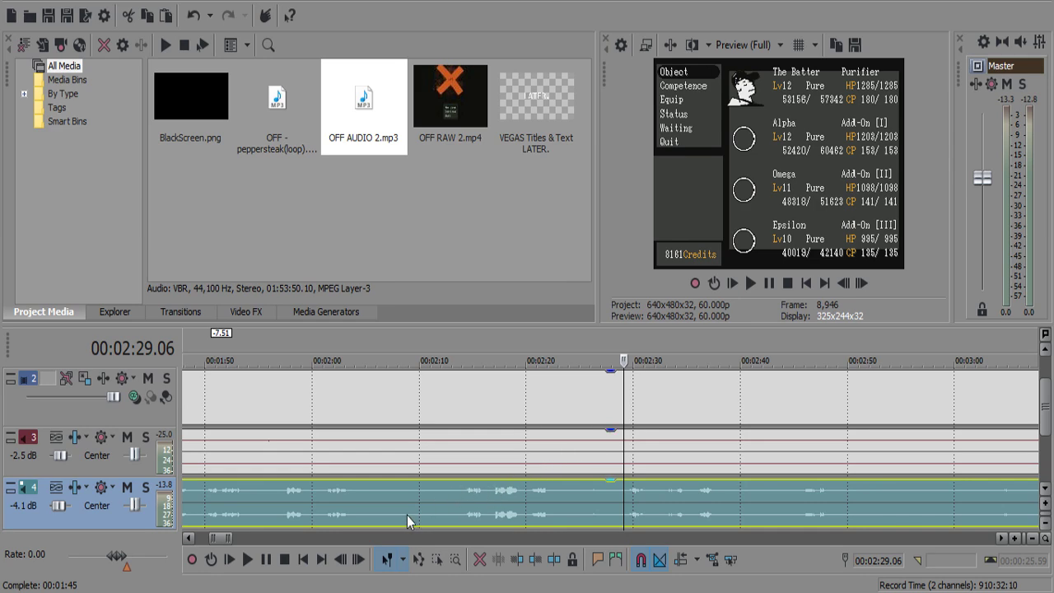
Play briefly from about 2:07, and set the track 3 volume to -3.0 dB.
left_click(407, 515)
key("space")
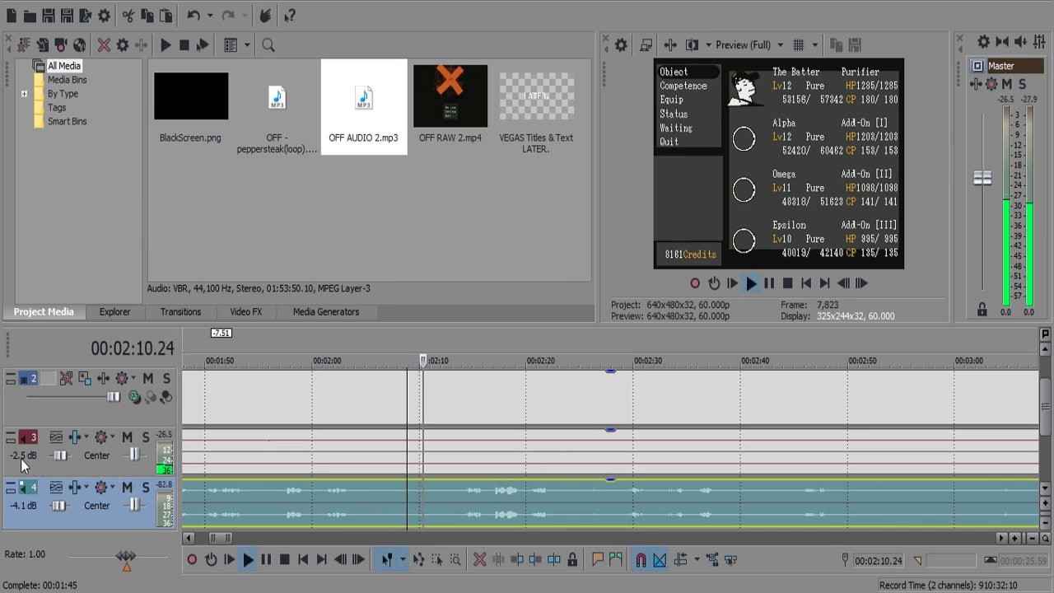
key("Return")
left_click(23, 465)
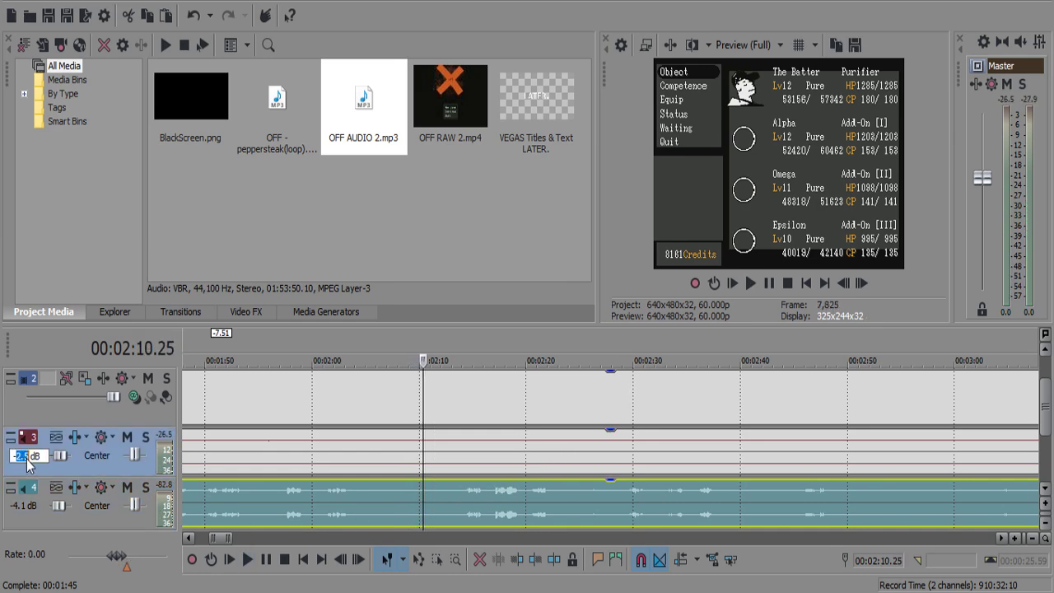
left_click(282, 505)
Play the passages between about 1:34 and 2:00 to check the audio balance and listen for parts to cut.
key("space")
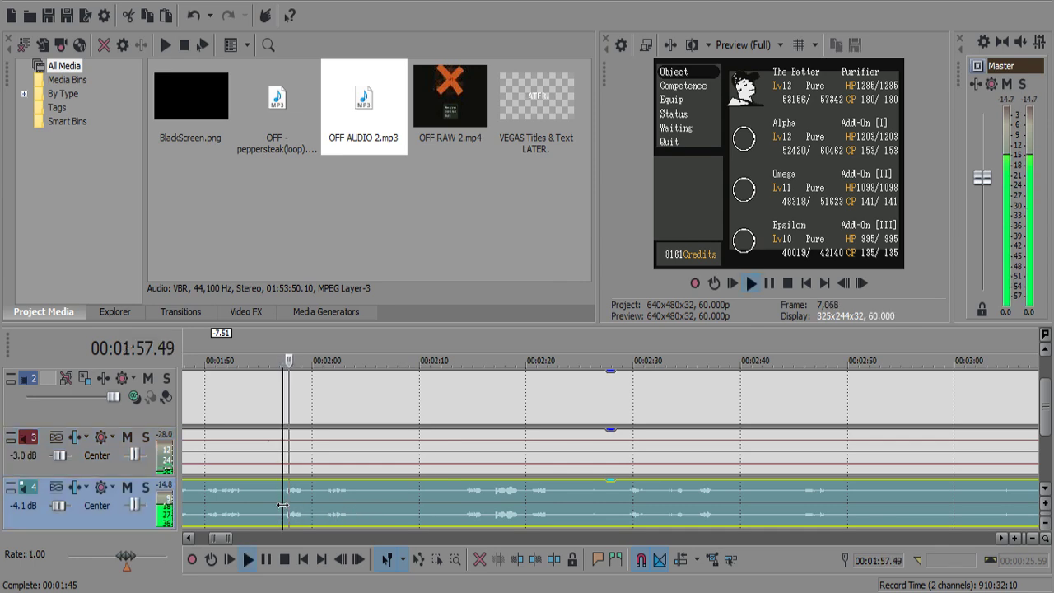
scroll(423, 505, "up", 3)
scroll(450, 495, "down", 4)
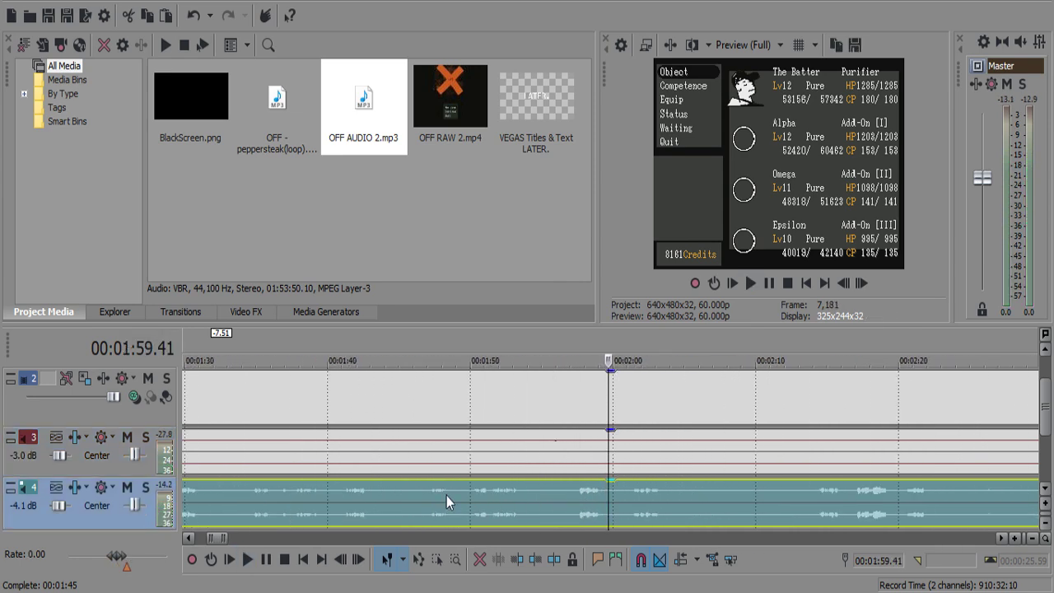
left_click(471, 504)
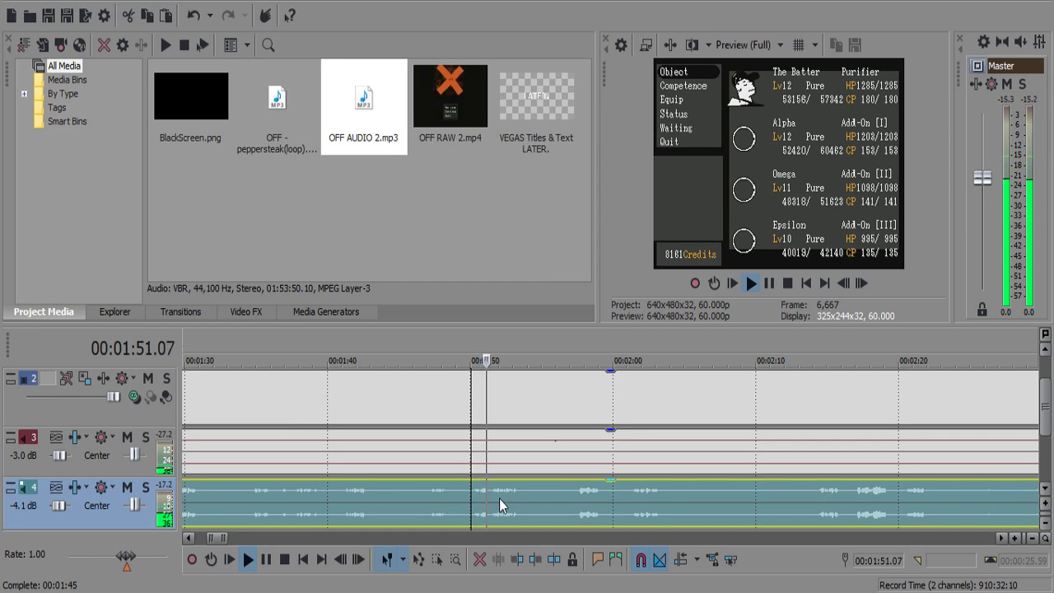
scroll(499, 498, "down", 3)
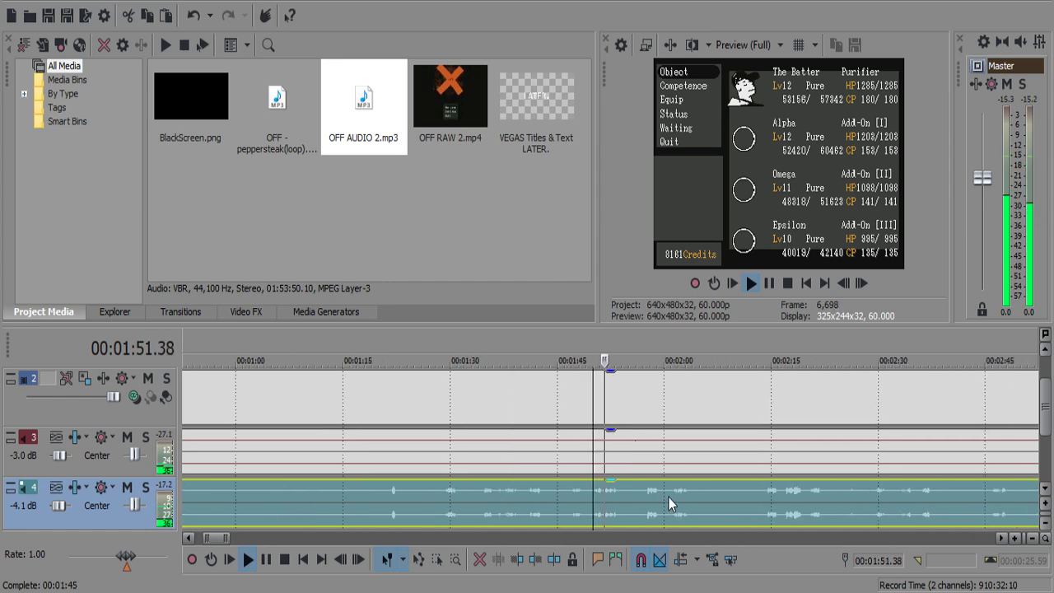
left_click(506, 493)
left_click(481, 503)
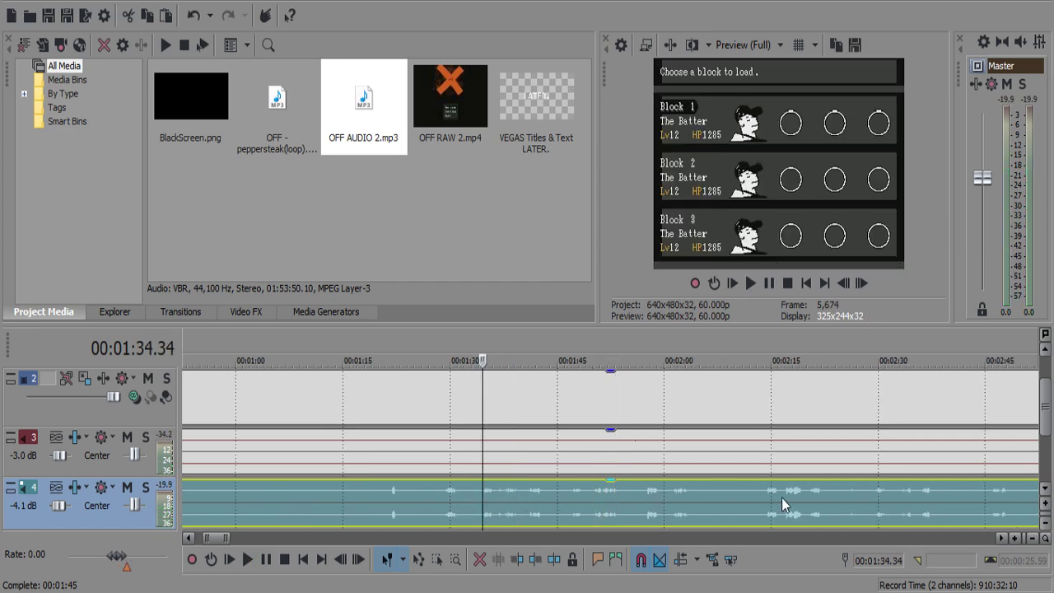
Listen to the track 4 sounds from about 2:14 onwards and around 3:23 to 3:28.
left_click(774, 494)
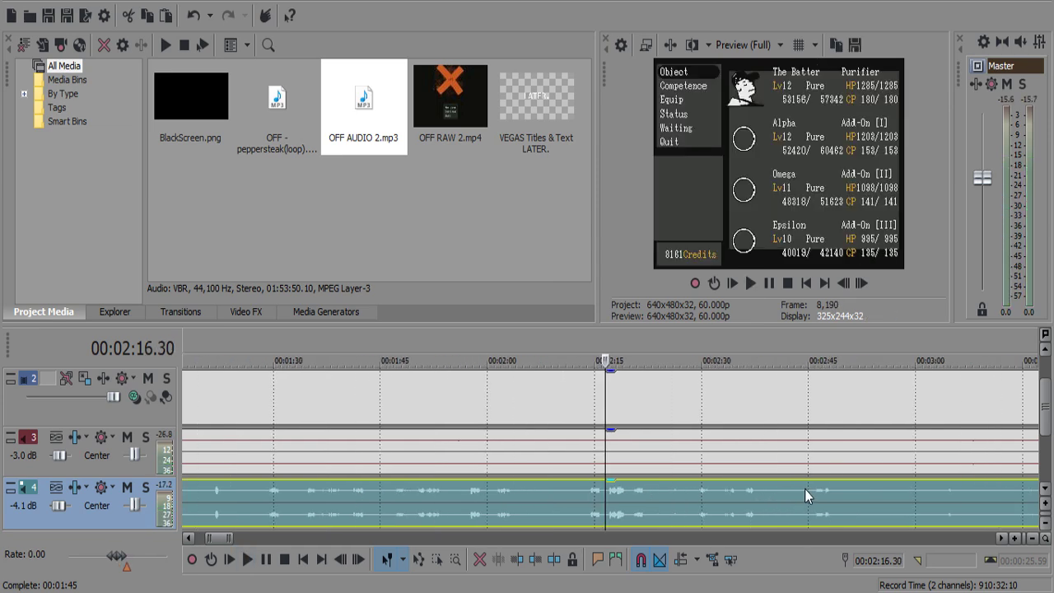
left_click(805, 488)
scroll(794, 490, "down", 2)
left_click(737, 490)
scroll(741, 490, "up", 5)
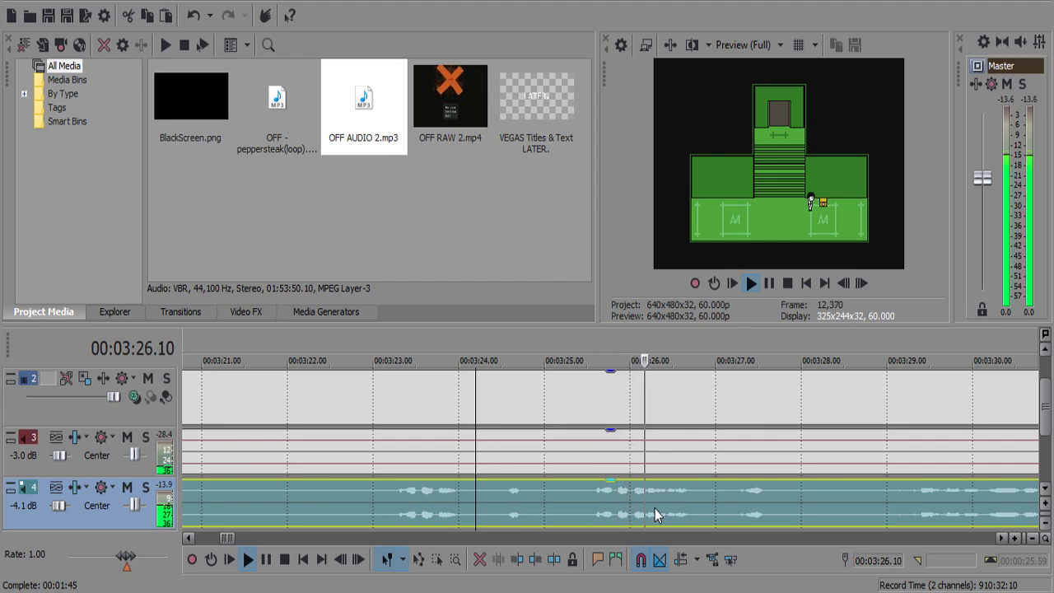
scroll(536, 505, "down", 2)
left_click(509, 490)
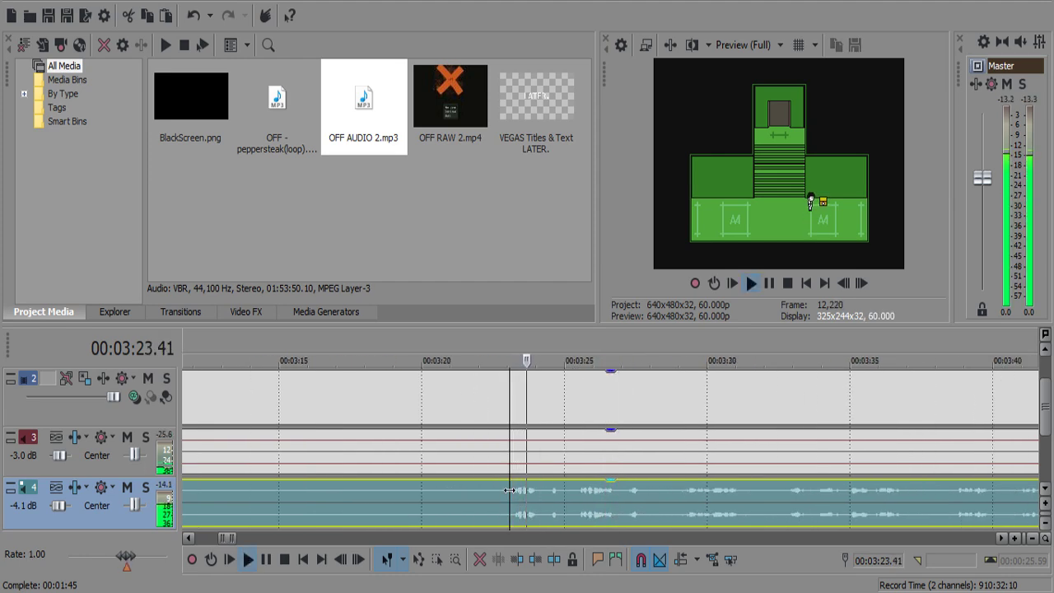
left_click(631, 495)
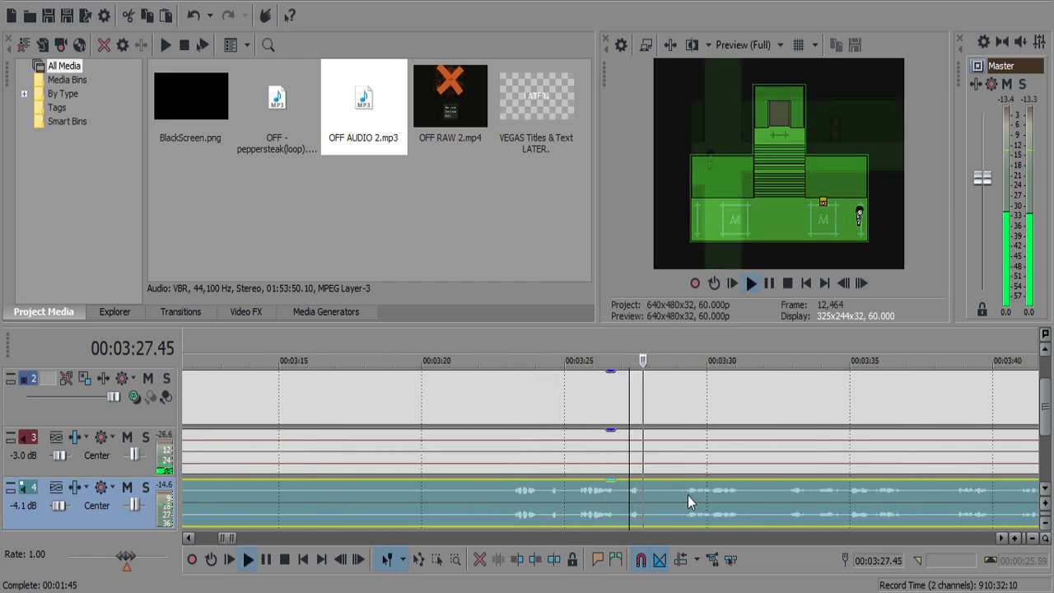
scroll(494, 498, "down", 4)
Go back and replay the track 4 sounds at about 2:35, 2:17 and 1:57 to review the menu section.
left_click(317, 497)
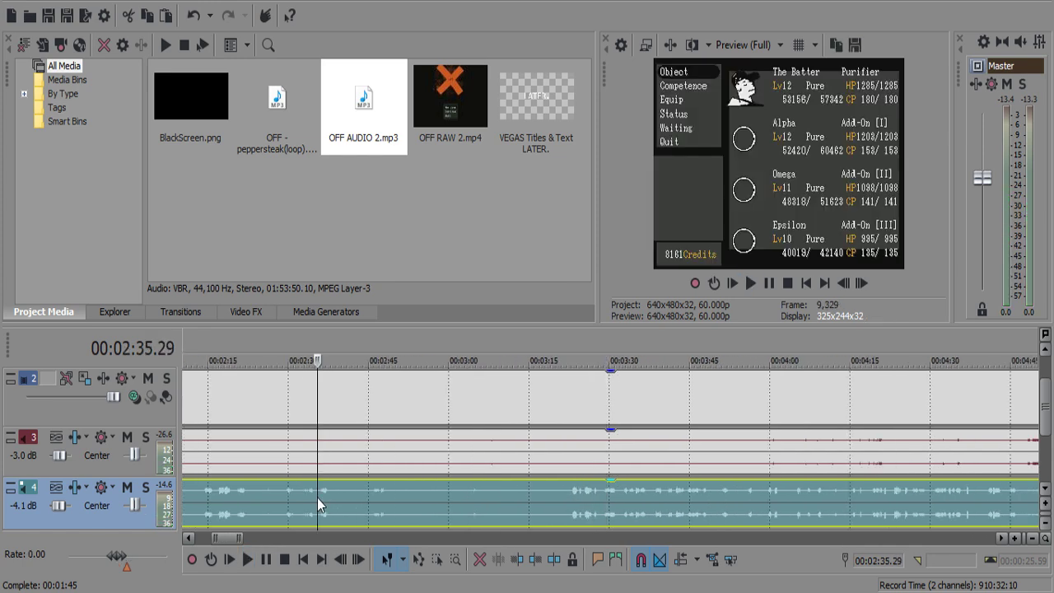
scroll(405, 492, "up", 3)
scroll(494, 493, "up", 2)
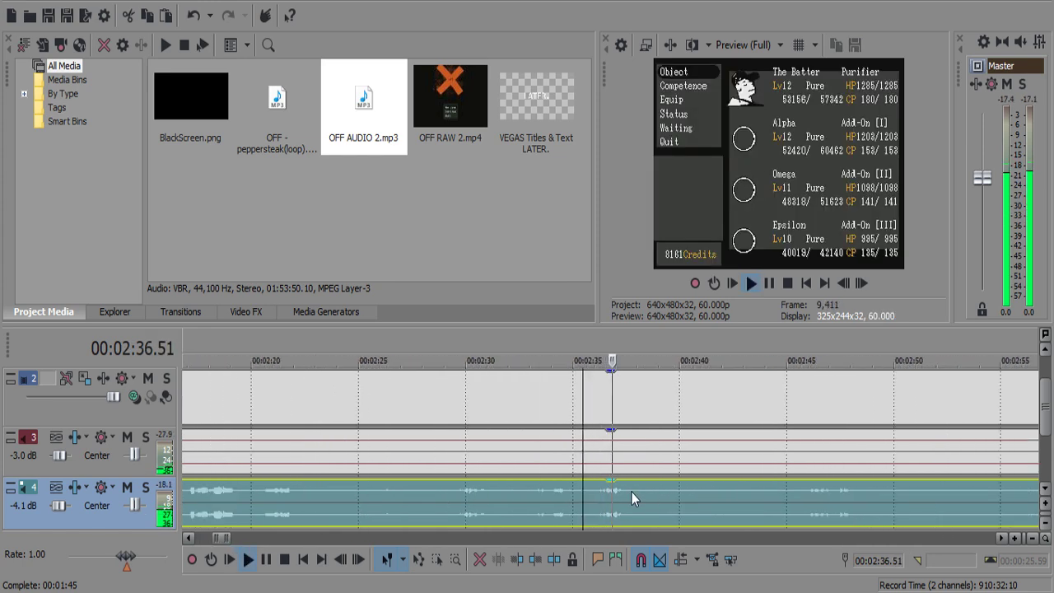
left_click(804, 492)
scroll(804, 493, "down", 2)
left_click(395, 492)
scroll(395, 491, "up", 1)
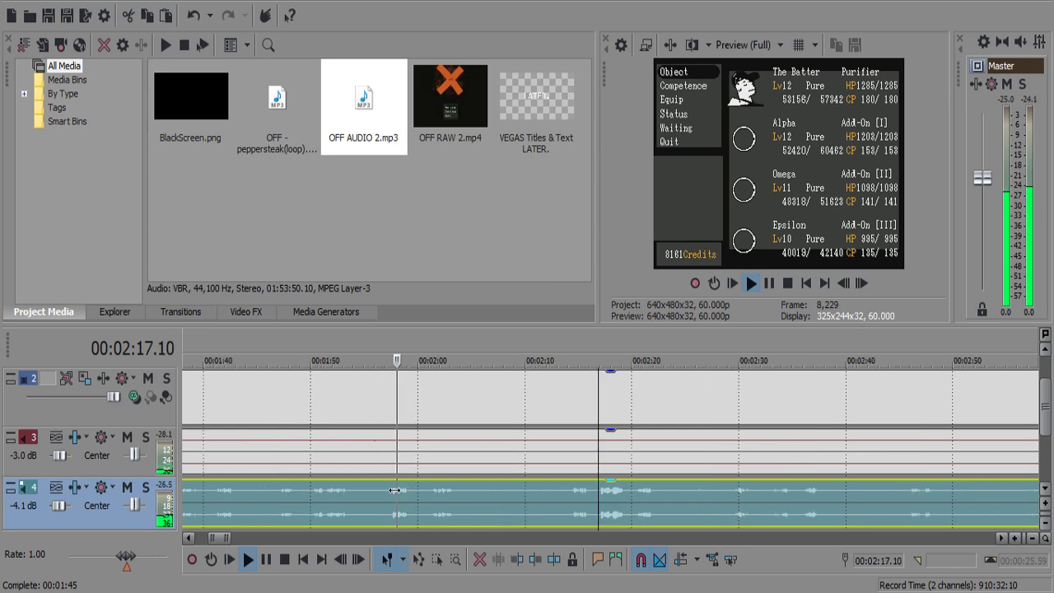
left_click(604, 490)
scroll(602, 491, "up", 2)
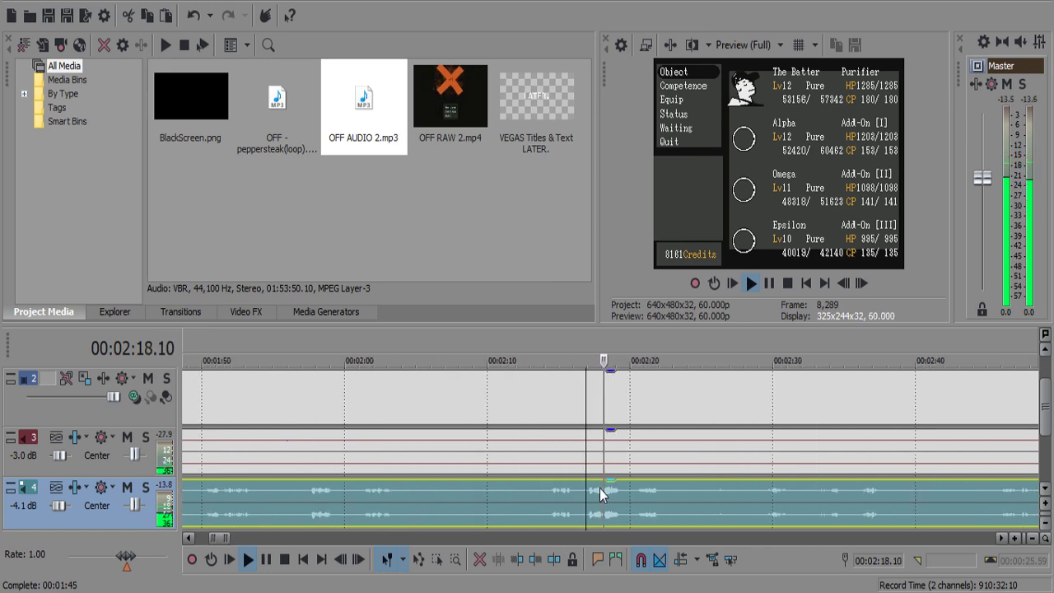
left_click(303, 497)
scroll(459, 495, "up", 2)
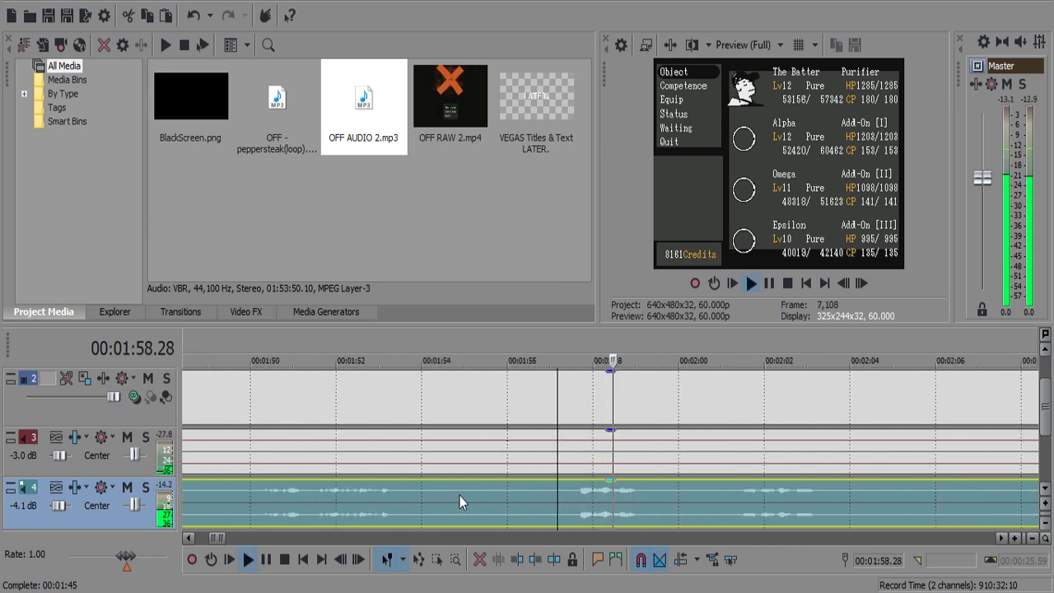
scroll(460, 496, "down", 2)
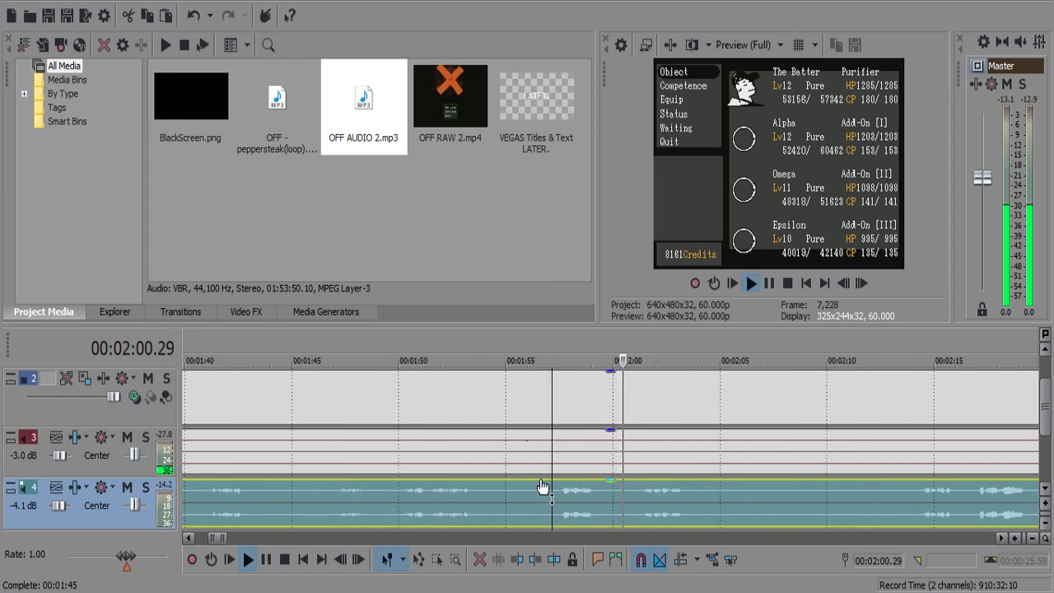
scroll(585, 513, "up", 1)
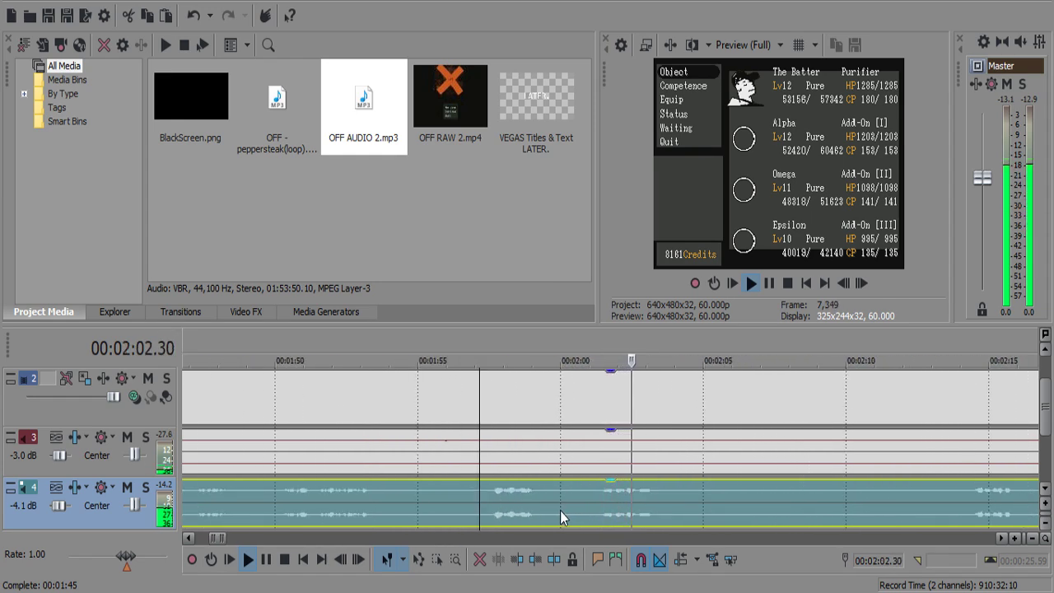
scroll(548, 496, "down", 5)
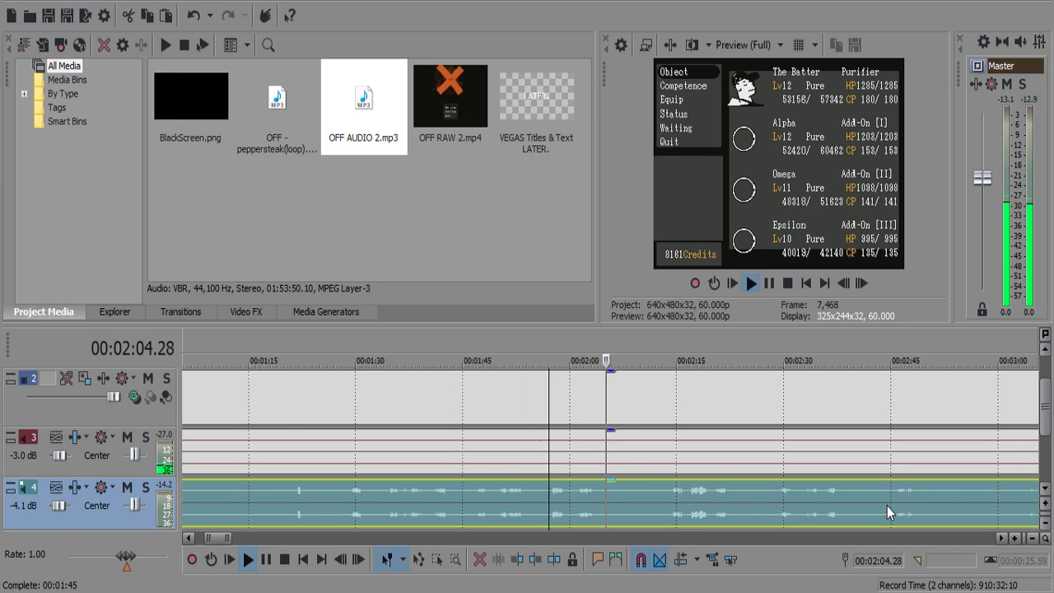
scroll(887, 506, "down", 3)
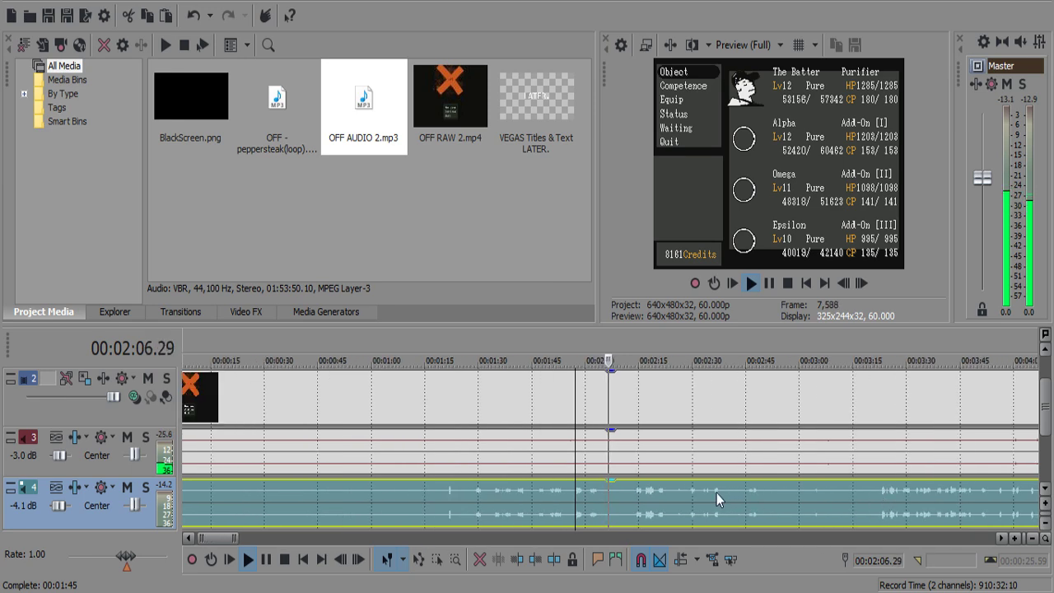
Play from about 3:22 to examine where the track 4 sound resumes in the green room scene.
left_click(878, 494)
scroll(885, 498, "up", 8)
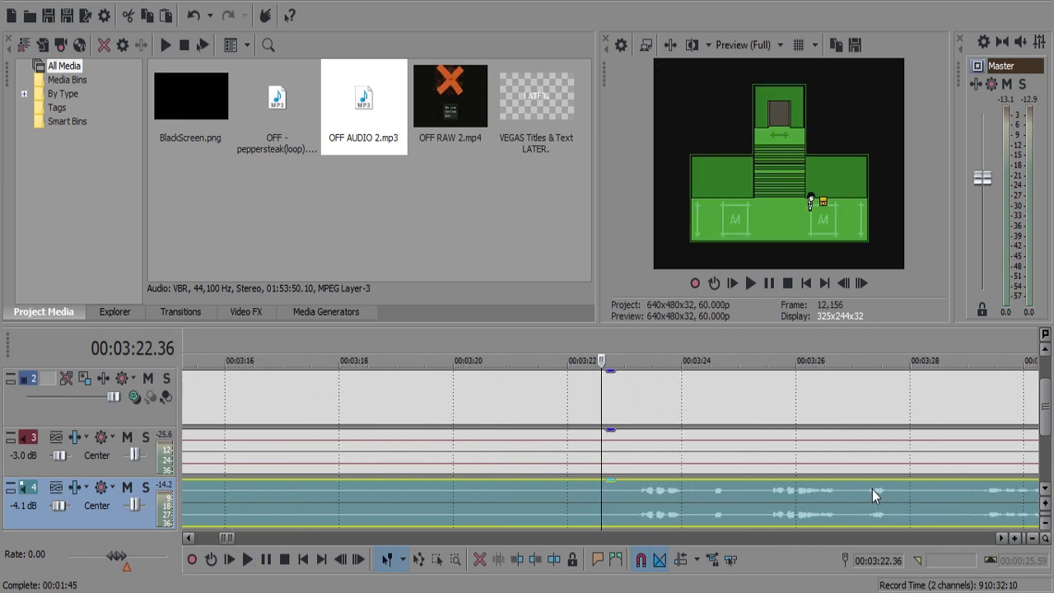
key("space")
scroll(632, 504, "down", 2)
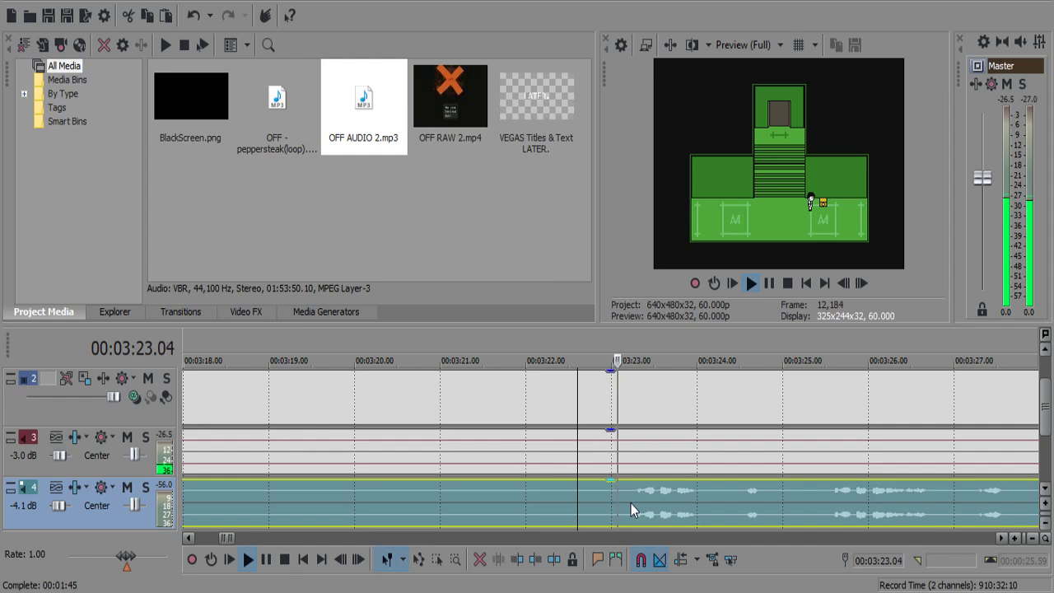
left_click(673, 492)
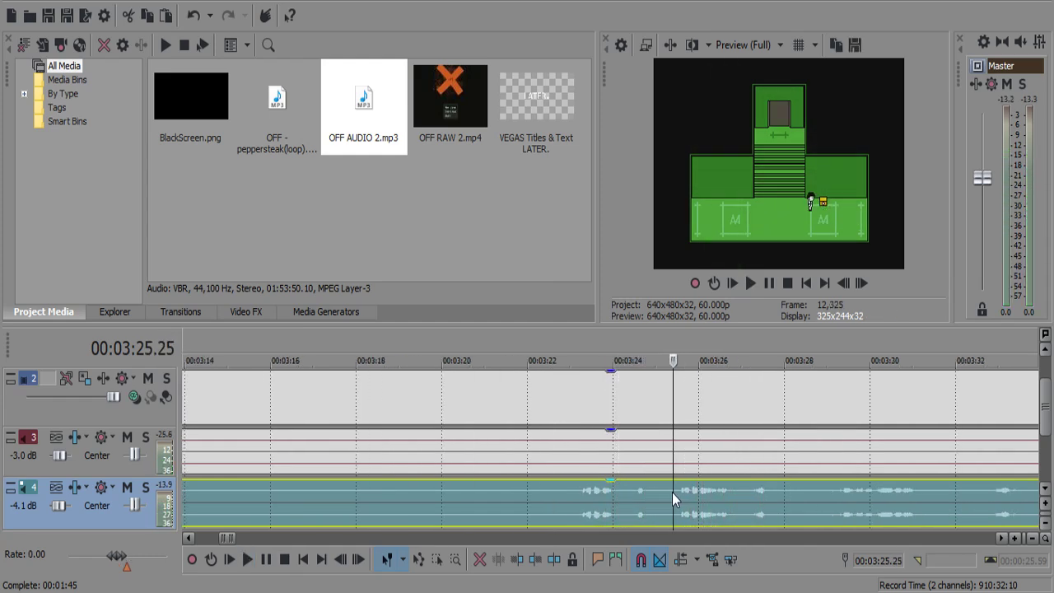
Split track 4 at about 3:25.25 and tracks 2 and 3 at about 3:23.45, and delete everything before the splits.
key("s")
key("space")
left_click(602, 452)
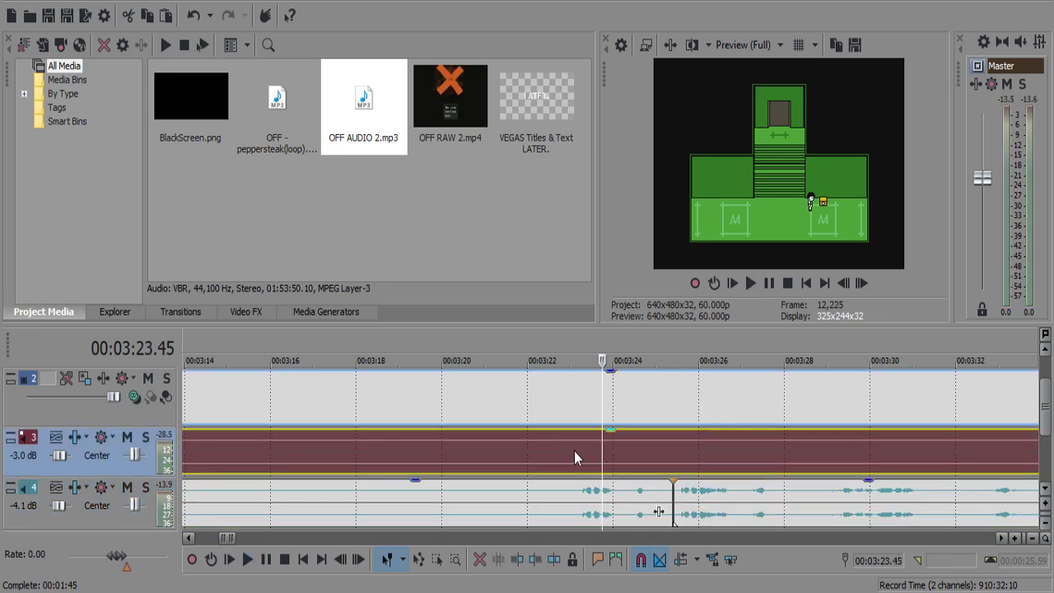
key("s")
left_click(566, 450)
scroll(570, 457, "down", 1)
left_click(588, 504, "ctrl")
key("Delete")
Move the remaining clips on tracks 2, 3 and 4 together to the start of the timeline.
left_click(689, 393)
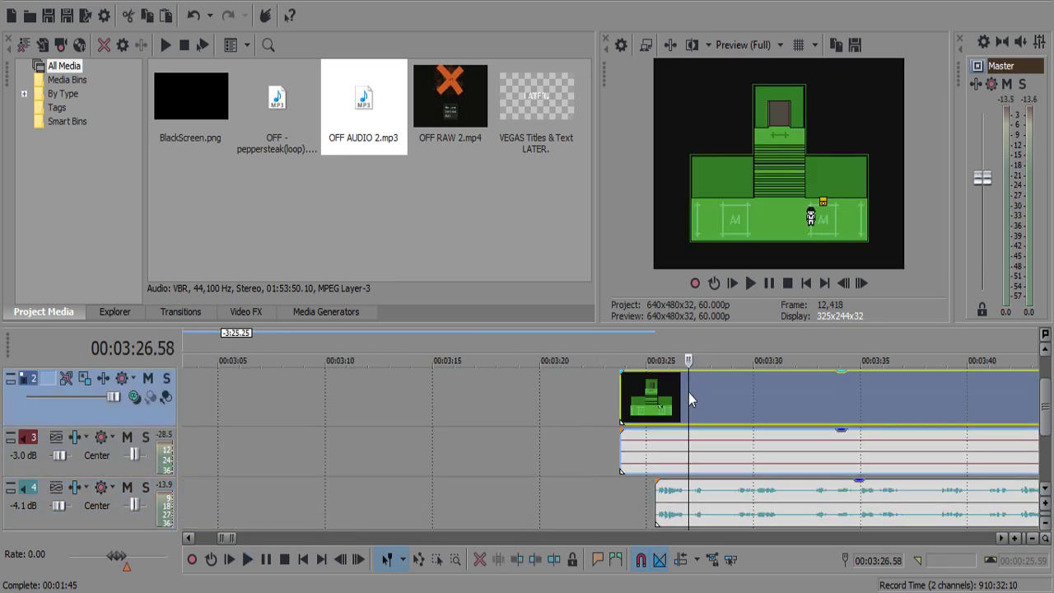
scroll(727, 518, "down", 8)
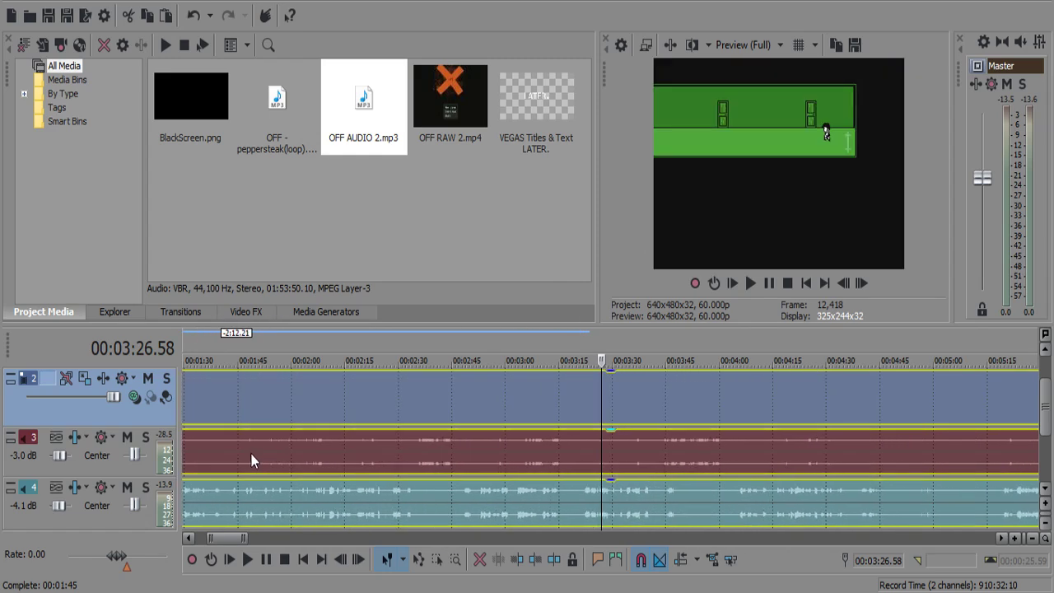
left_click_drag(144, 451, 140, 450)
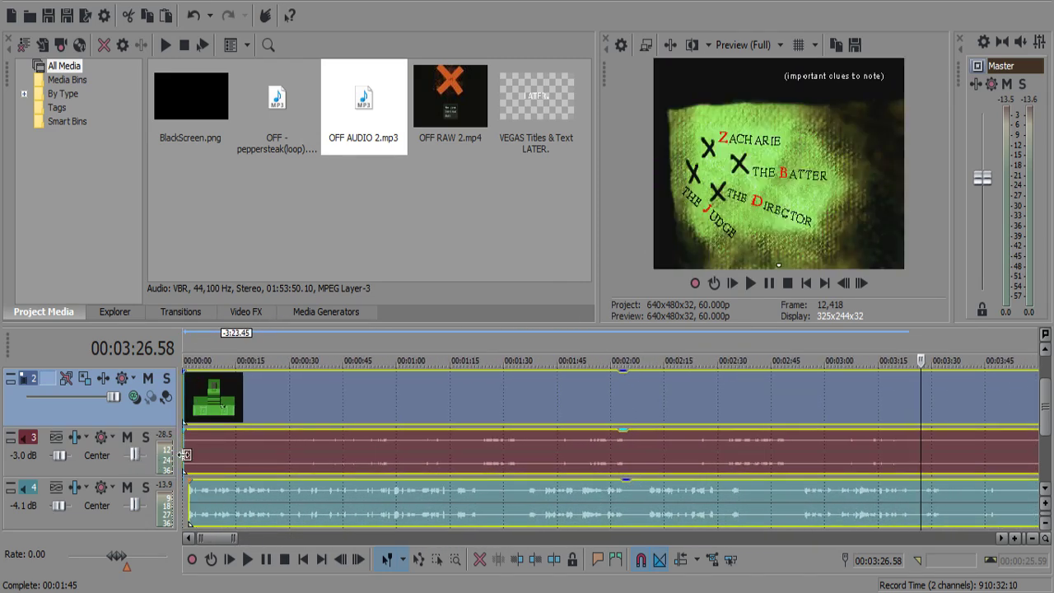
Fade in the opening of the video and its game audio with a fade-in offset of 00:00:01.29.
left_click(185, 455)
scroll(263, 461, "up", 10)
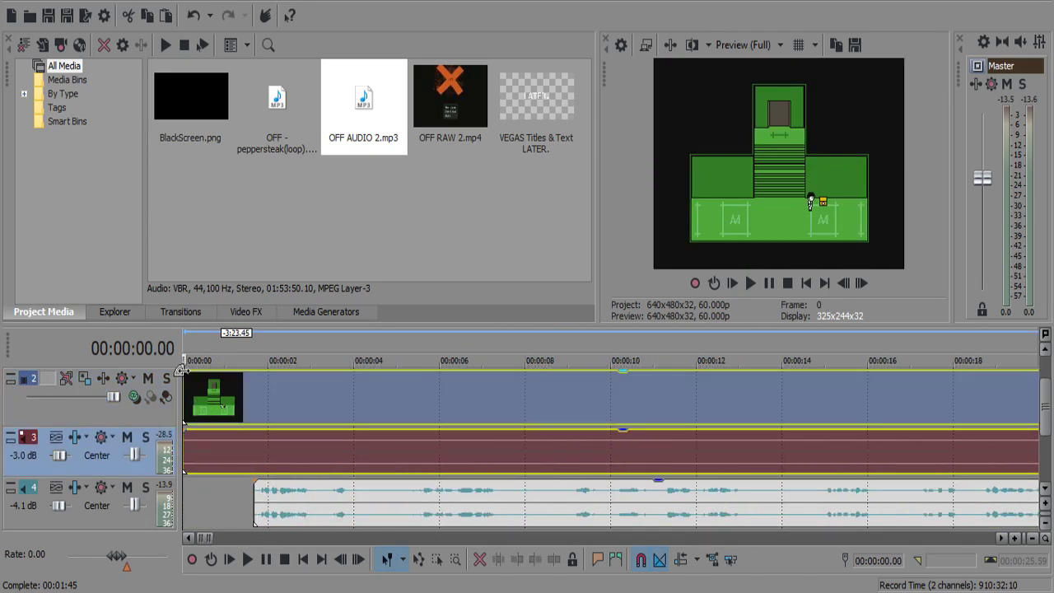
left_click_drag(182, 371, 246, 463)
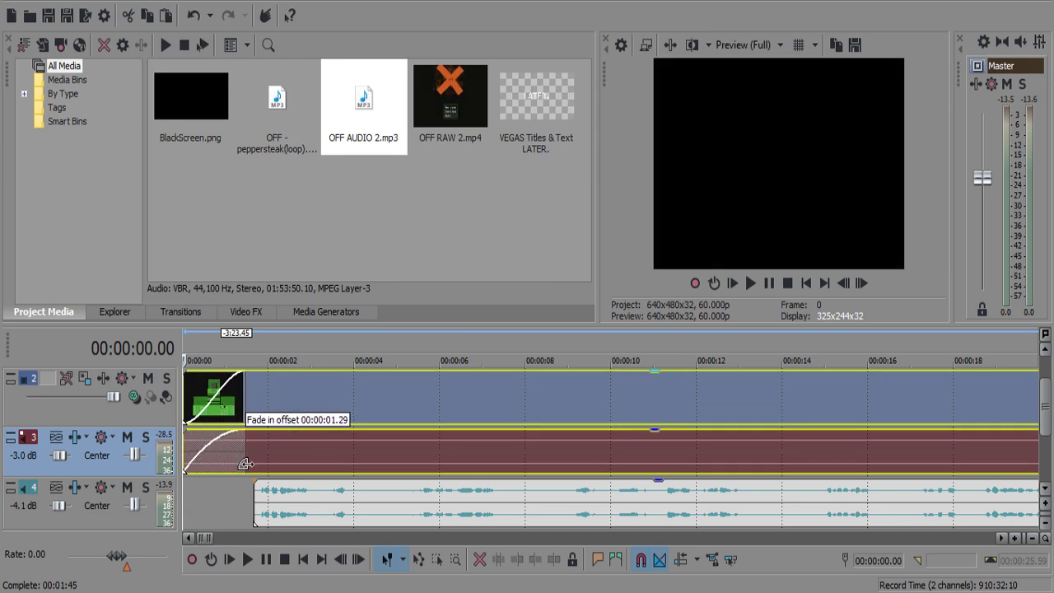
Shift the video and game audio so their fade ends where track 4 begins, and move all three clips back to the timeline start.
left_click(253, 467)
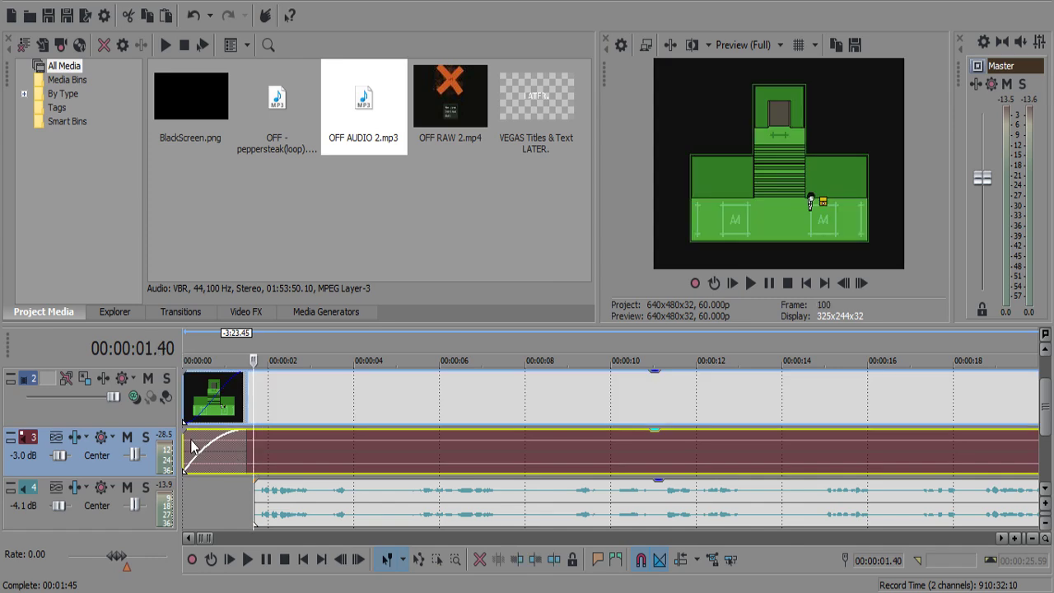
left_click_drag(184, 449, 211, 442)
scroll(362, 455, "up", 1)
scroll(361, 455, "up", 2)
left_click(508, 519, "ctrl")
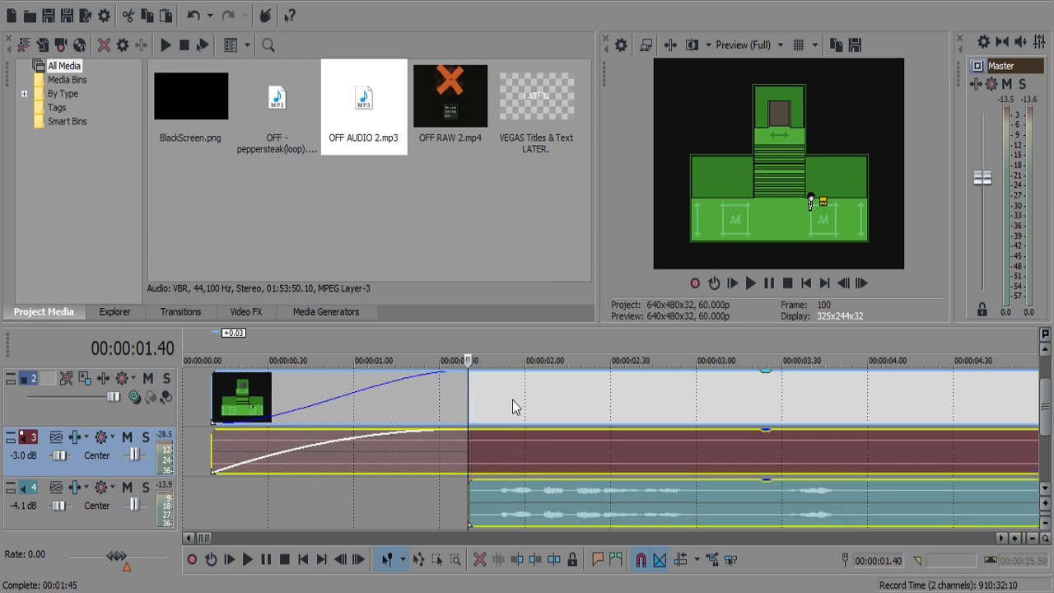
left_click(512, 399, "ctrl")
scroll(439, 448, "down", 4)
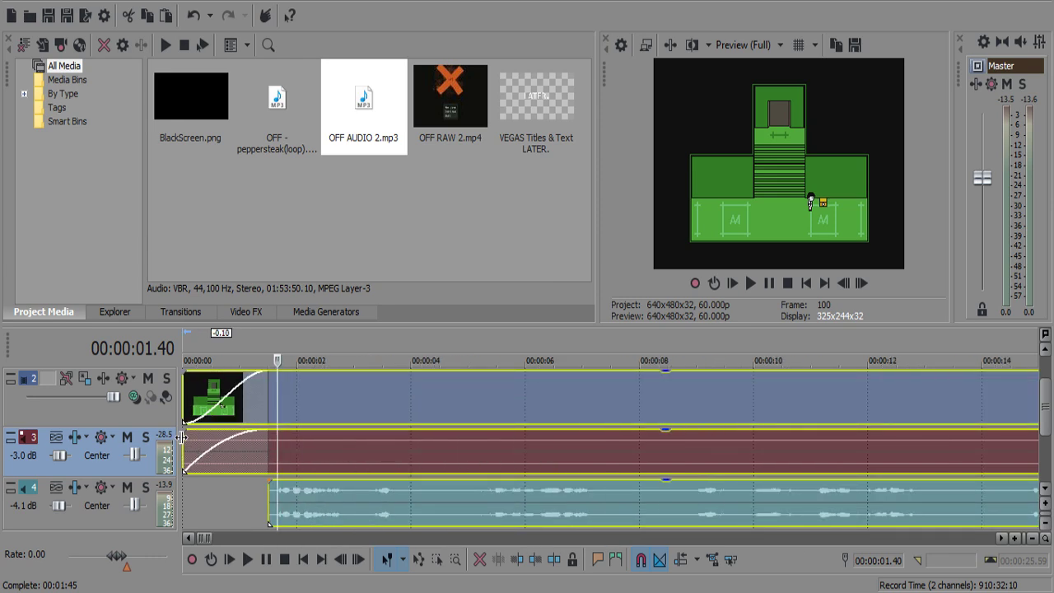
Play the opening to check the balance and slightly lower the gain of the game audio clip on track 3.
left_click(183, 443)
key("space")
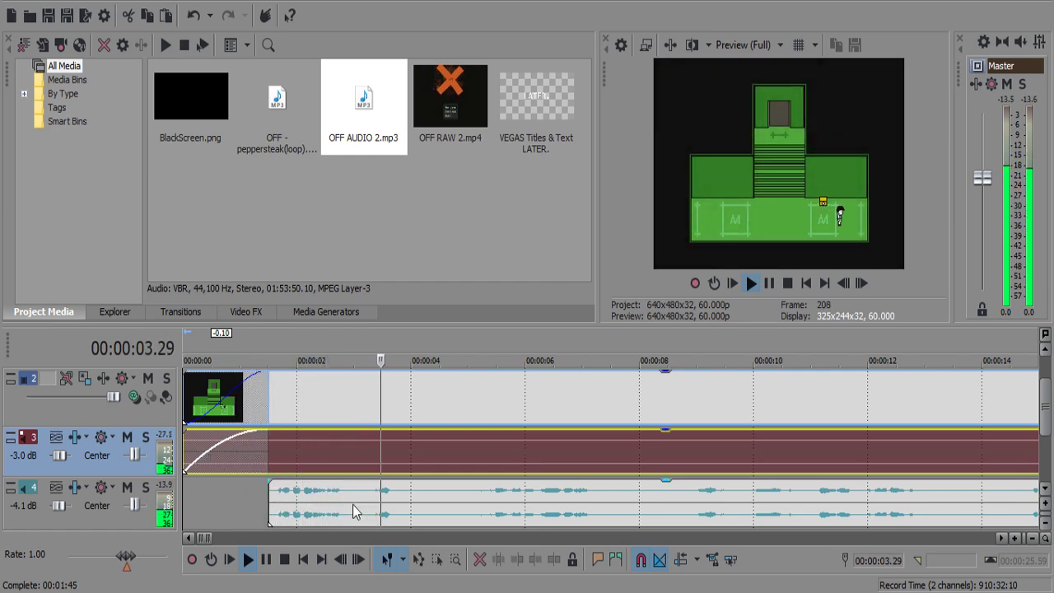
key("Return")
left_click(378, 450)
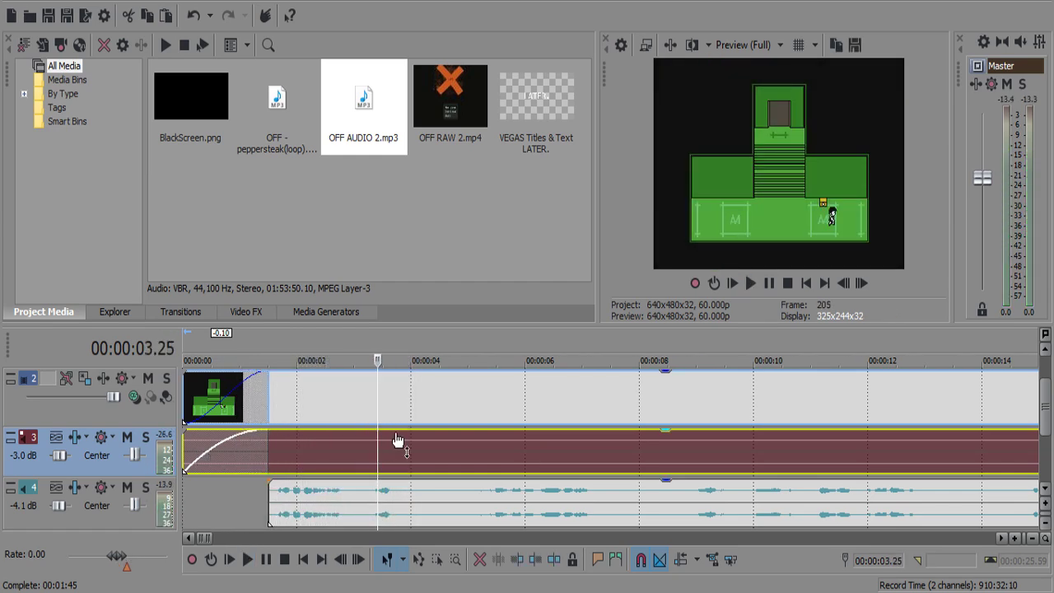
left_click_drag(405, 437, 405, 444)
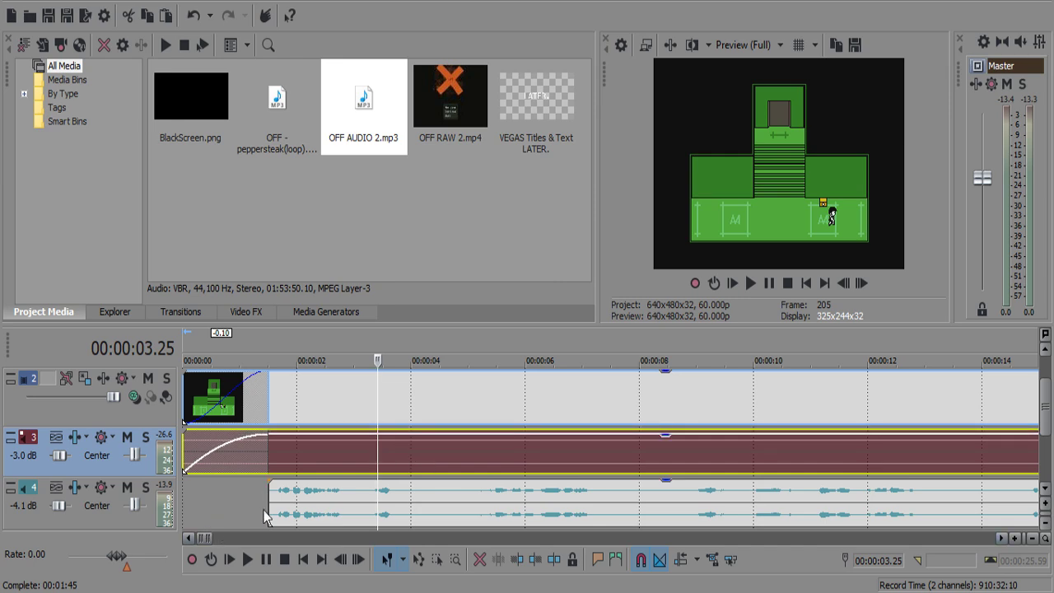
Listen to the first track 4 phrase, split the clip at 0:03.05 and slightly lower the gain of the first piece.
left_click(280, 494)
key("space")
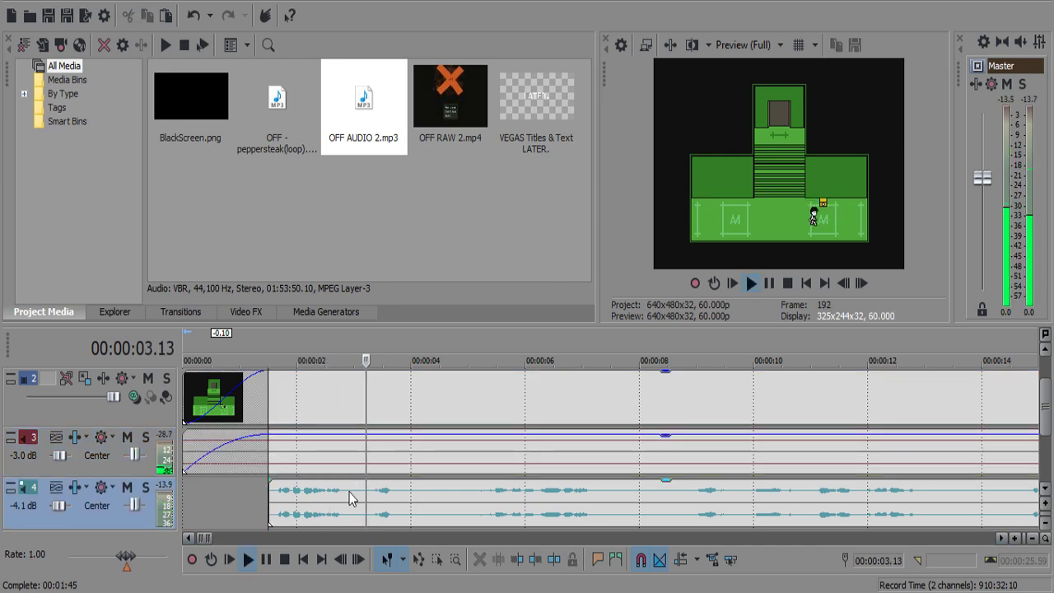
key("space")
left_click(370, 497)
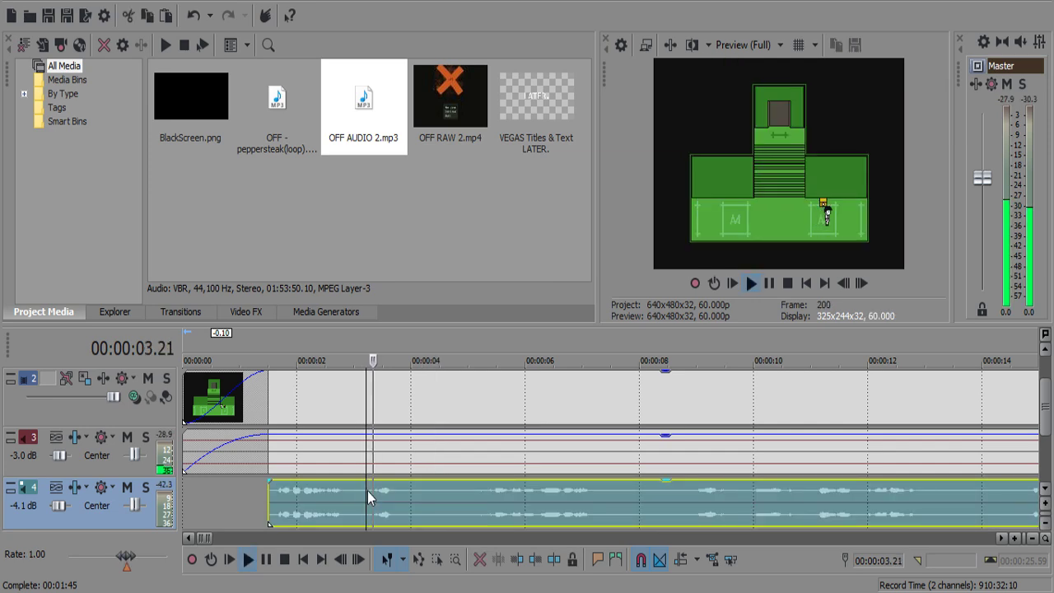
key("space")
left_click(358, 492)
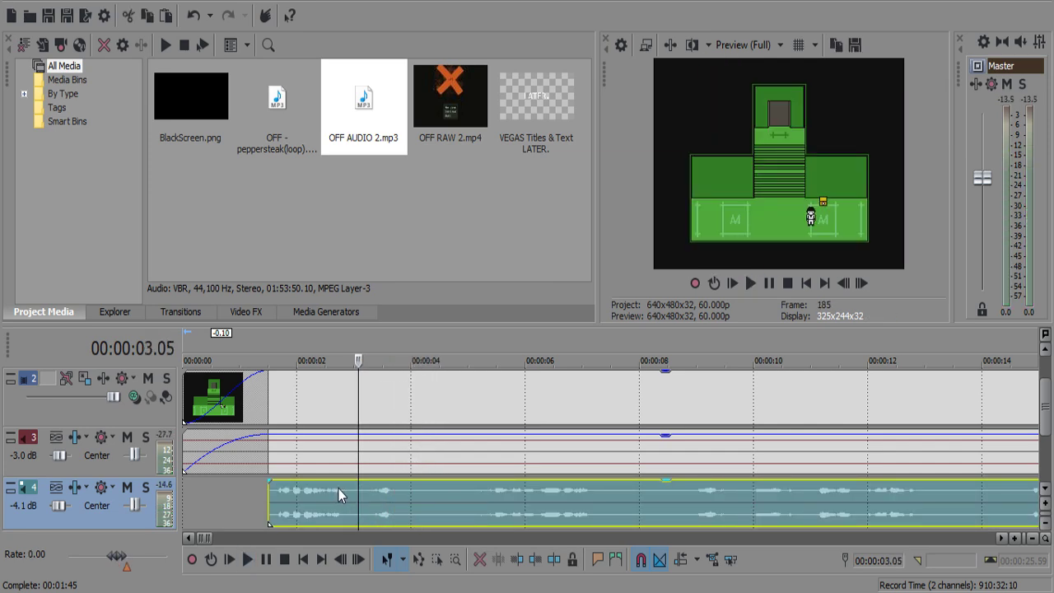
key("s")
left_click_drag(335, 484, 335, 490)
Replay the opening and cut the quiet stretch from about 0:03.57 to 0:04.57 out of track 4.
left_click(270, 504)
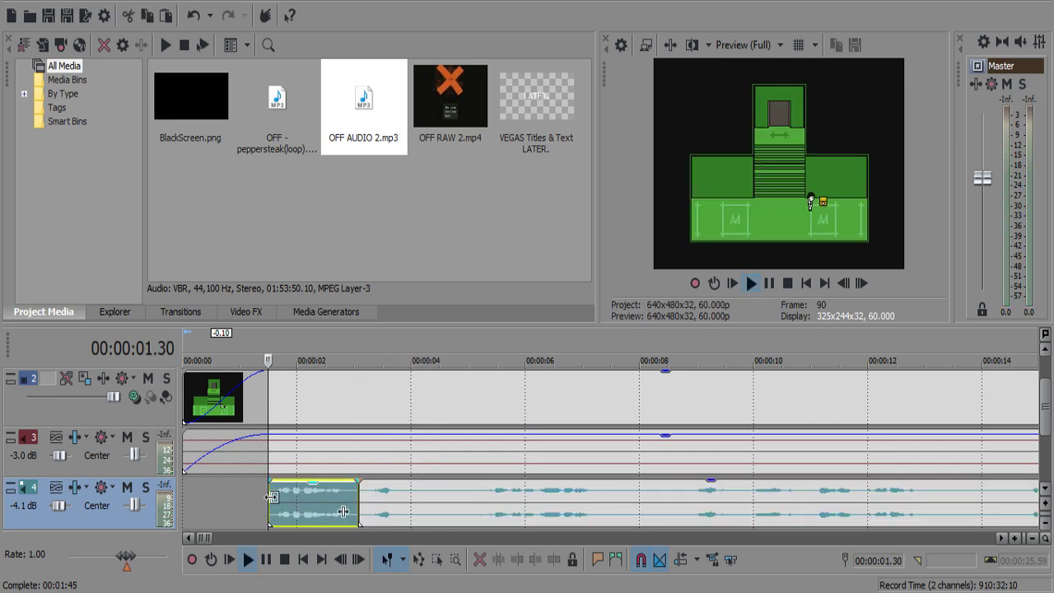
key("space")
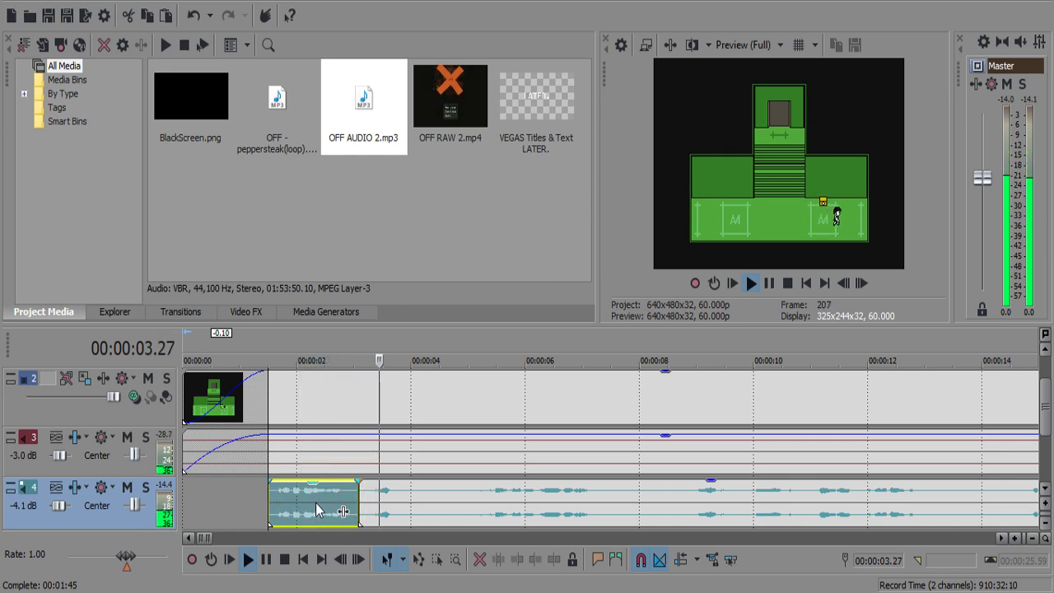
left_click(408, 510)
key("s")
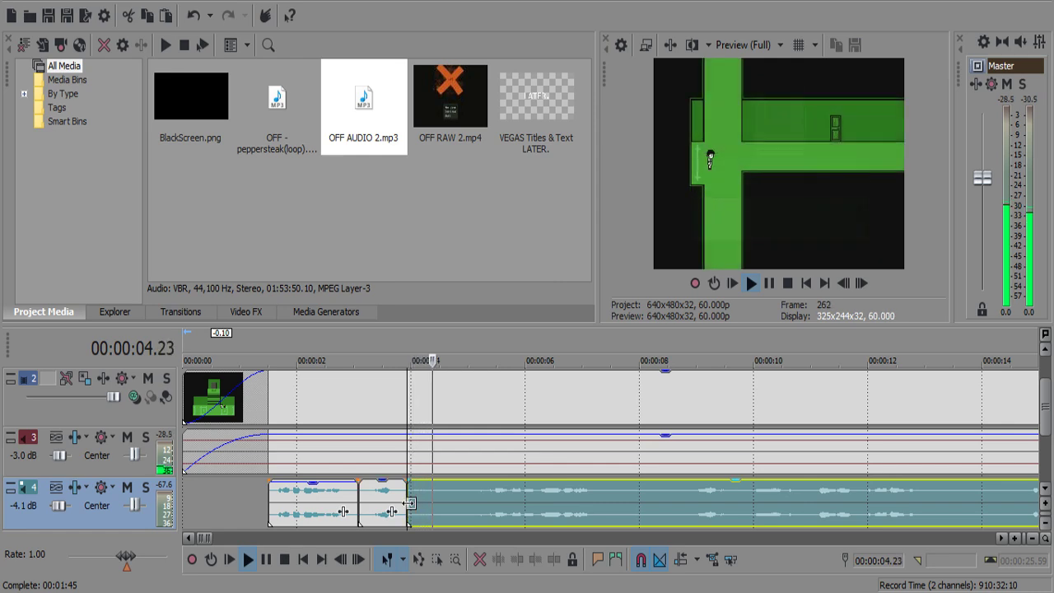
key("Return")
left_click(463, 495)
key("s")
left_click(443, 505)
key("Delete")
Play the short track 4 piece starting at 0:03.05, lower its gain to -0.3 dB and replay it.
left_click(362, 494)
key("space")
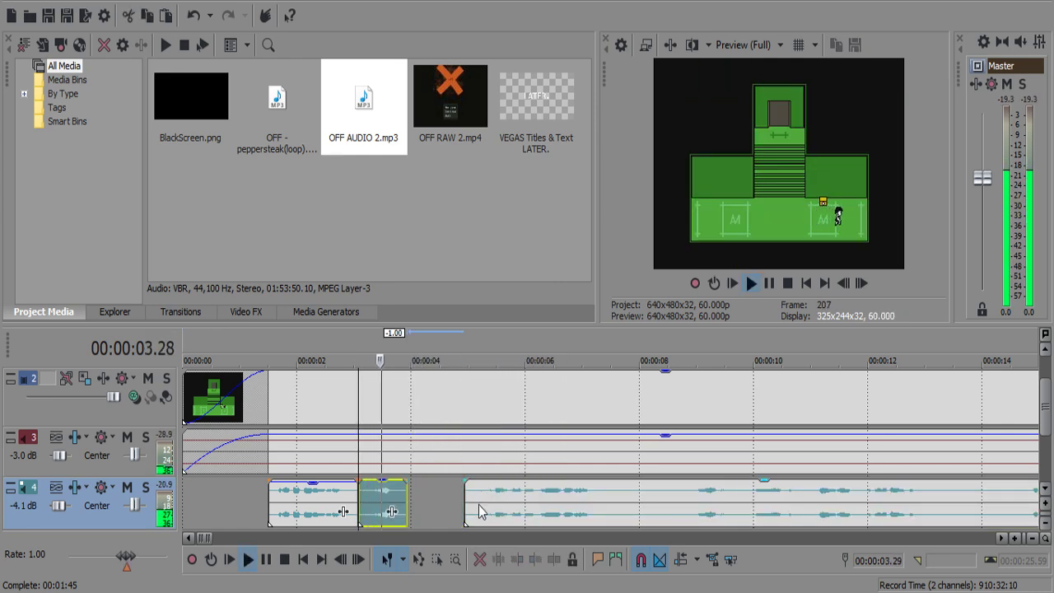
left_click_drag(384, 488, 388, 490)
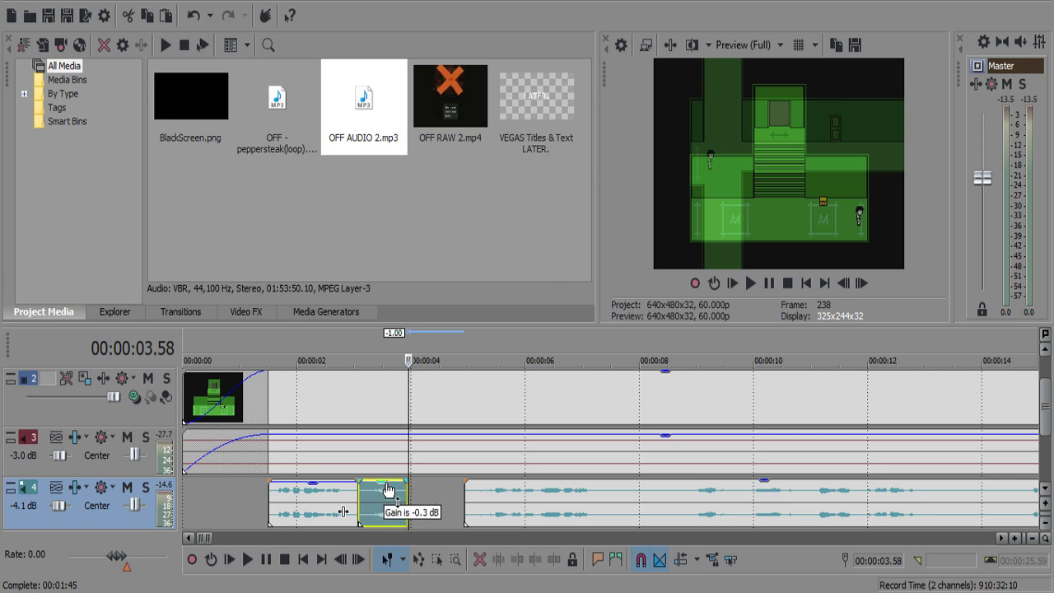
key("space")
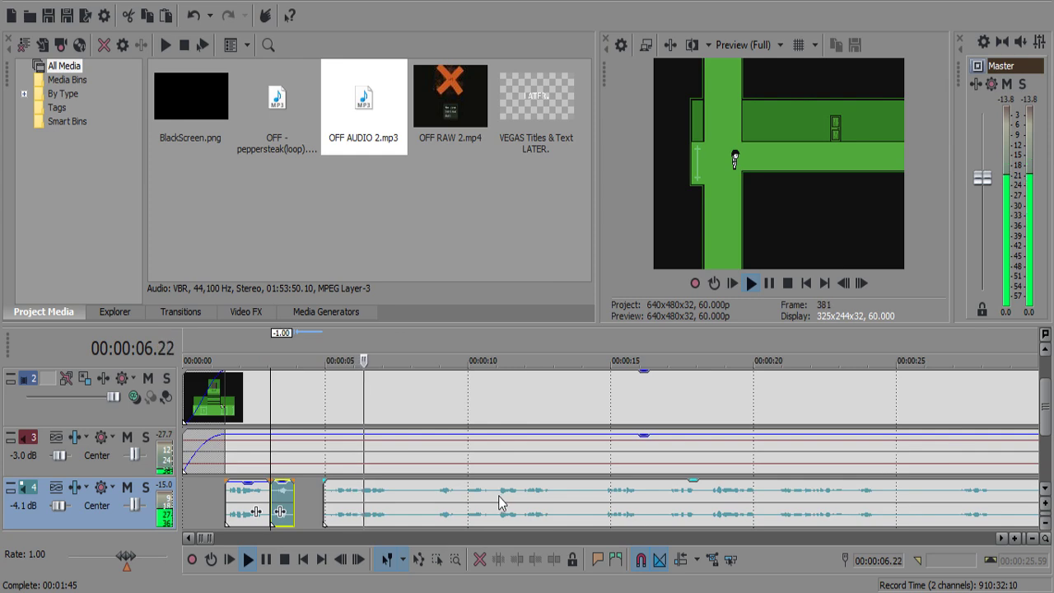
Cut the quiet stretch between about 0:07.17 and 0:08.38 out of the track 4 audio.
scroll(502, 508, "up", 2)
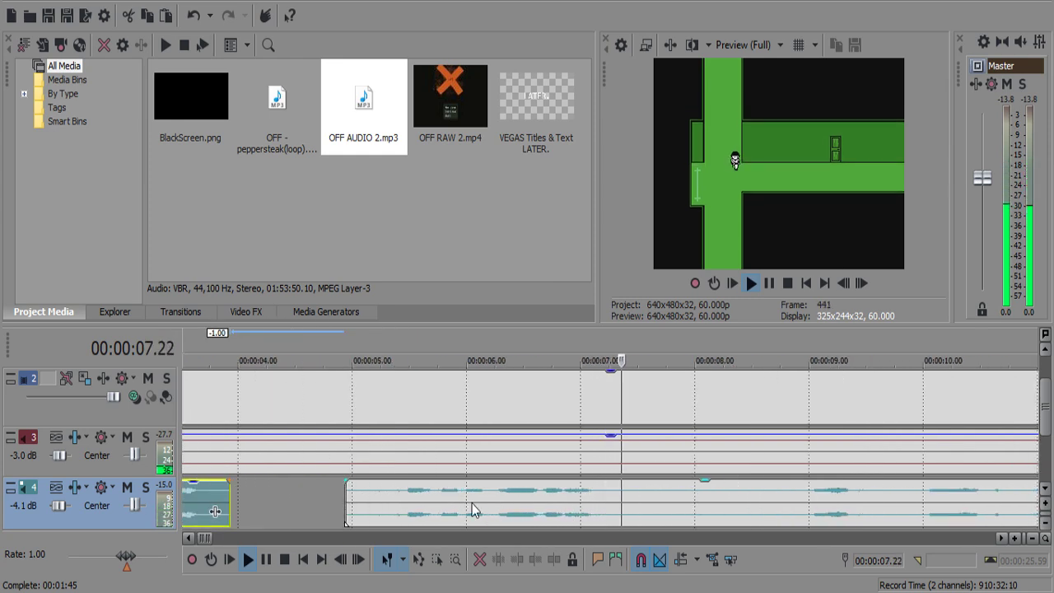
left_click(612, 493)
key("s")
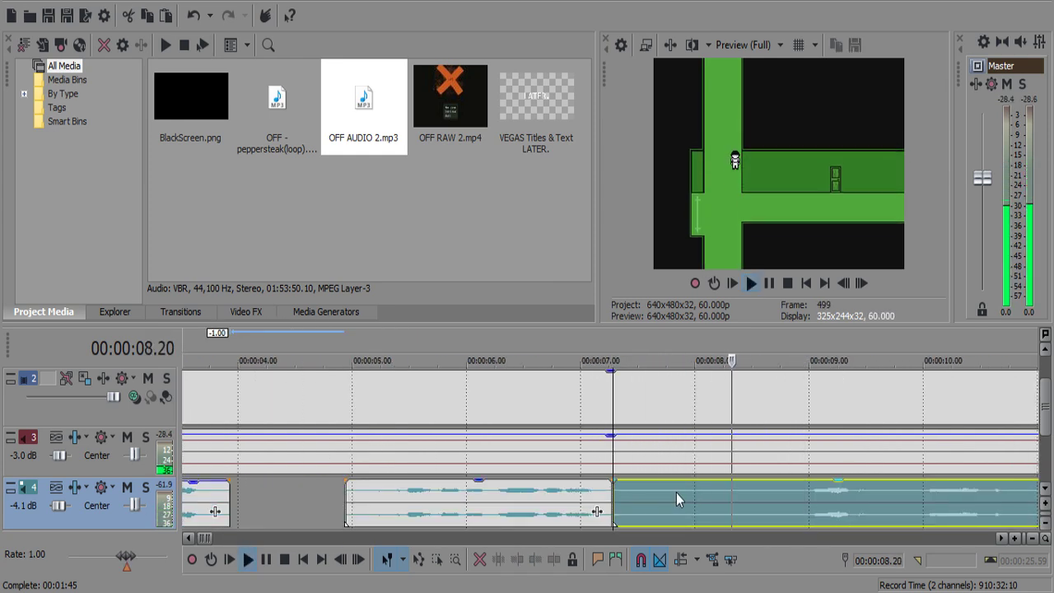
key("Return")
key("s")
left_click(720, 494)
key("Delete")
Listen on from about 0:08.20 and cut the short section between about 0:18.02 and 0:18.17 out of track 4.
left_click(735, 496)
key("space")
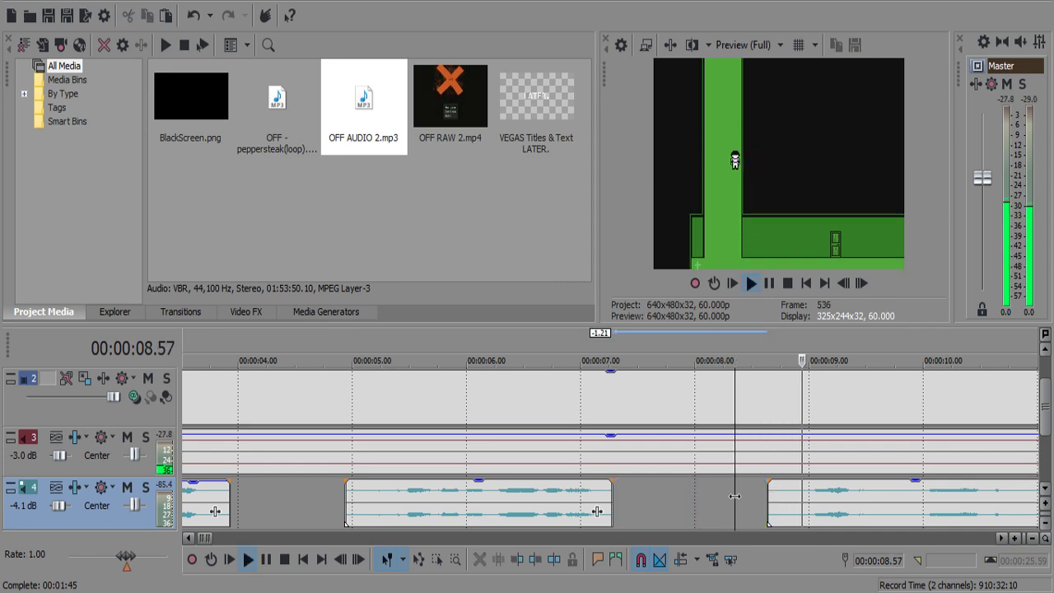
scroll(735, 496, "down", 2)
scroll(729, 496, "up", 2)
scroll(728, 504, "down", 5)
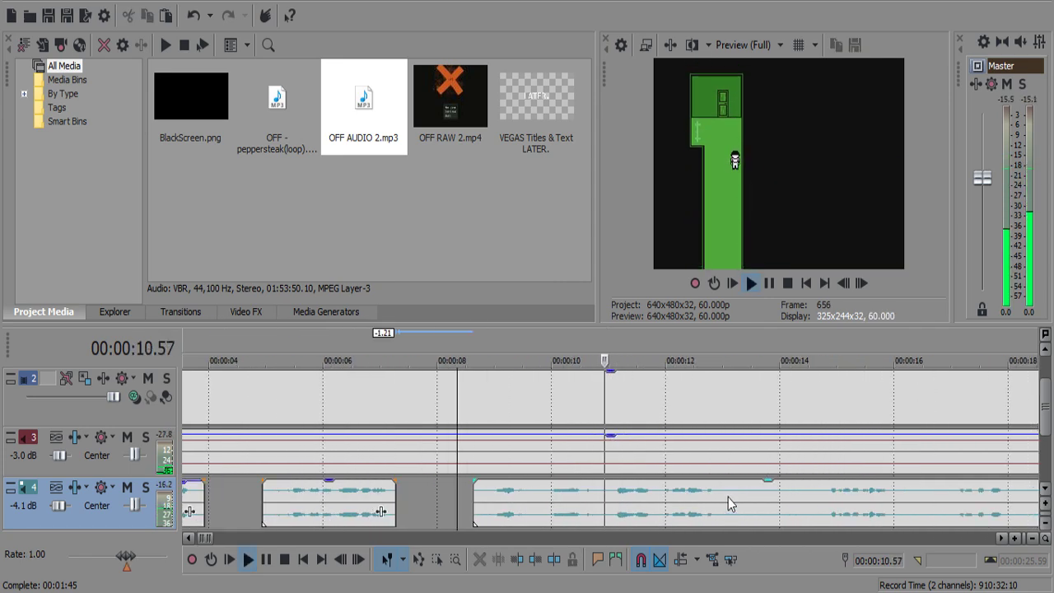
scroll(728, 503, "up", 5)
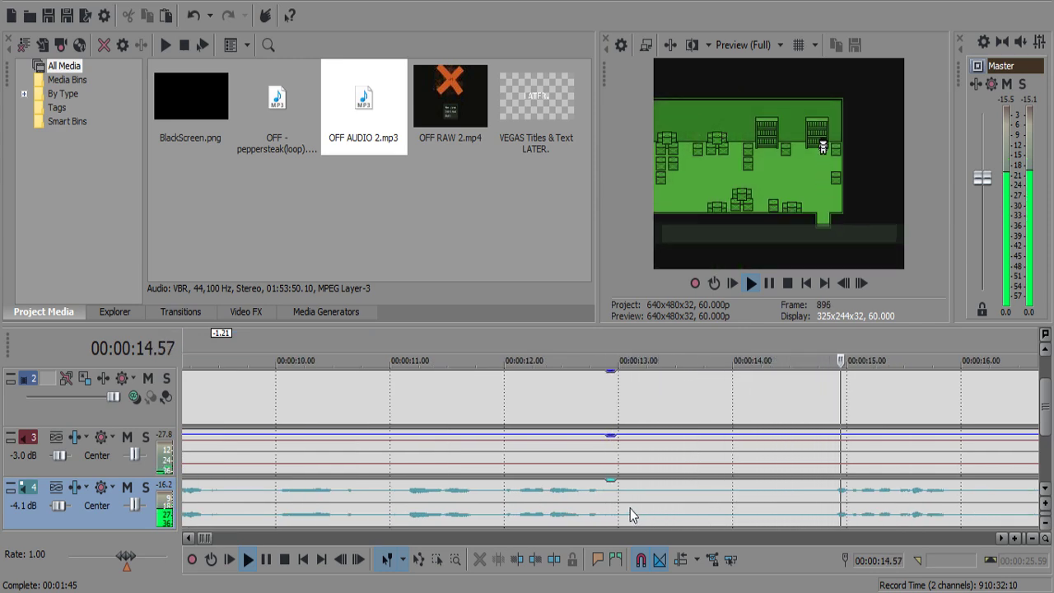
scroll(630, 514, "down", 2)
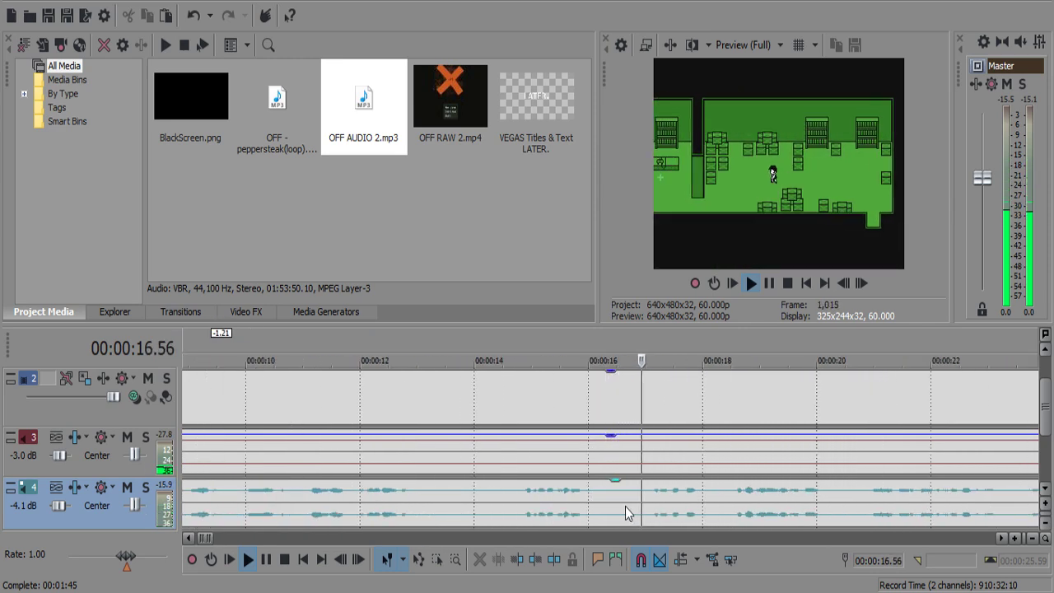
left_click(704, 490)
key("s")
left_click(718, 498)
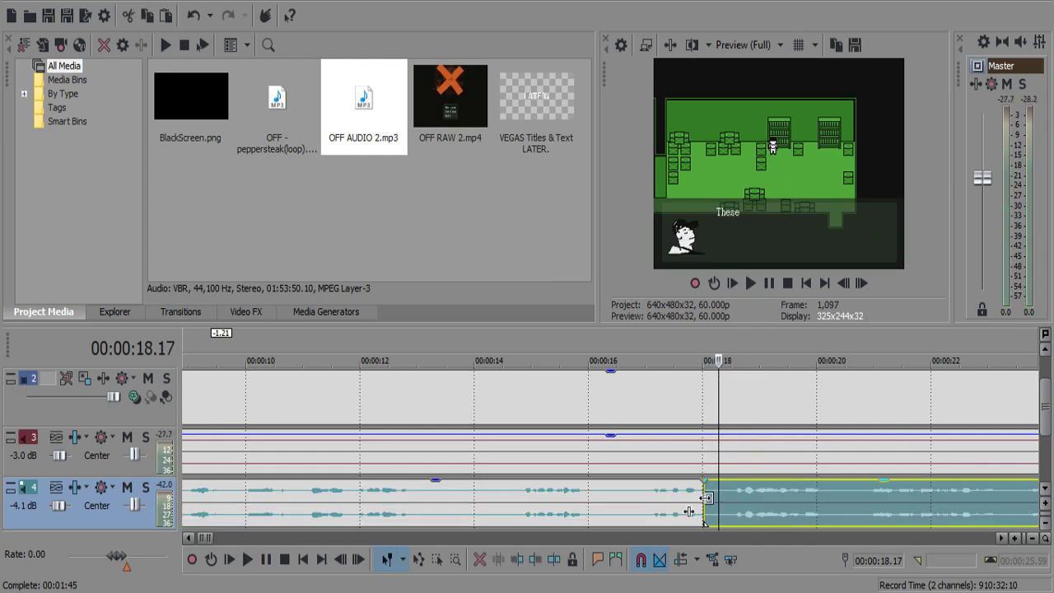
key("s")
left_click(706, 500)
key("Delete")
Listen on from about 0:17.15, split track 4 at about 0:24.25 and move the piece before the split against the preceding clip.
left_click(660, 512)
key("space")
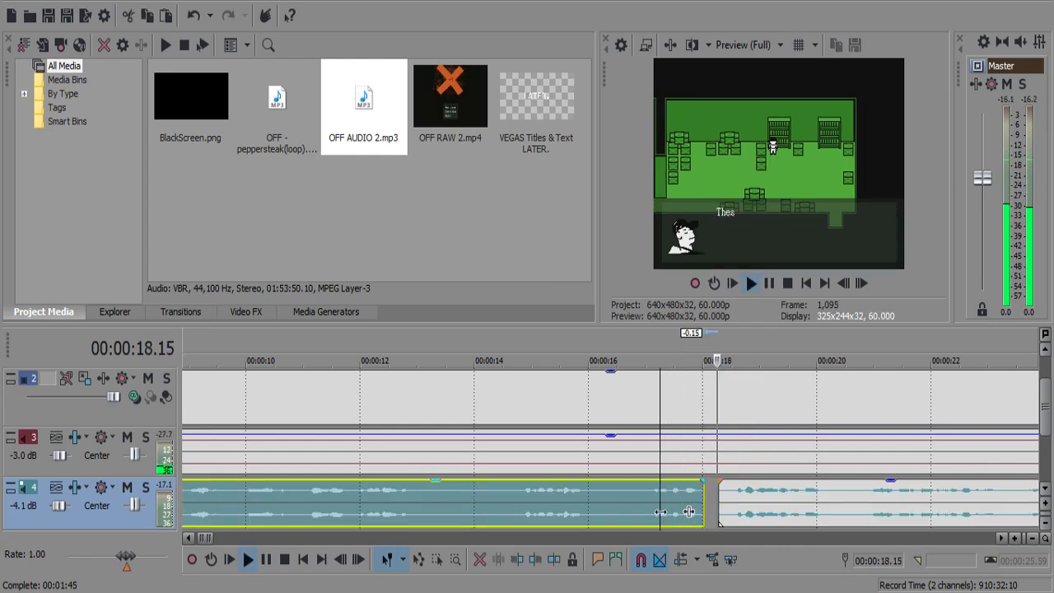
scroll(688, 512, "down", 6)
scroll(661, 512, "up", 3)
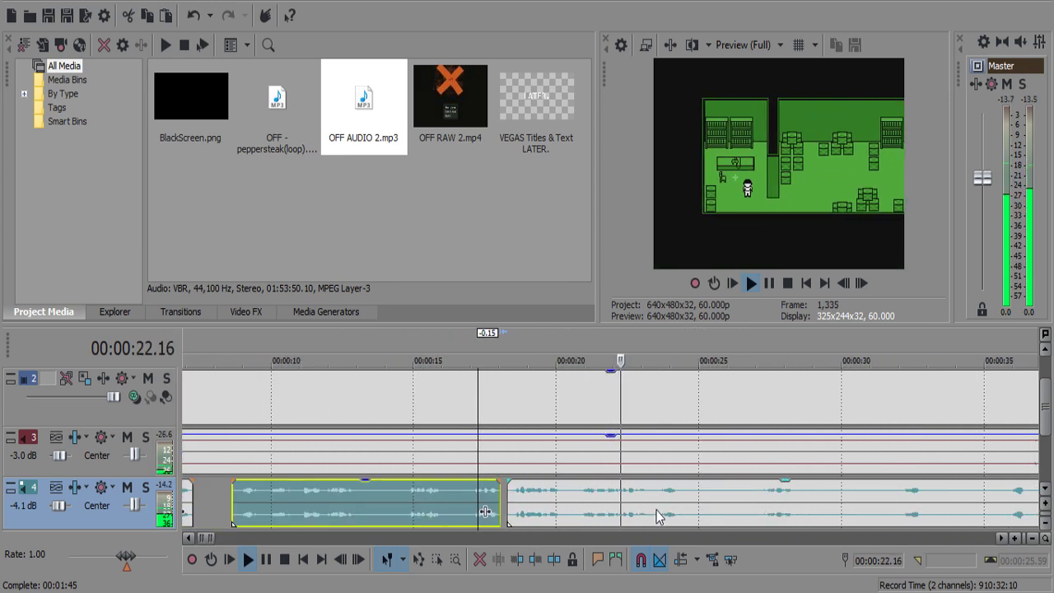
scroll(659, 514, "up", 5)
scroll(628, 510, "down", 3)
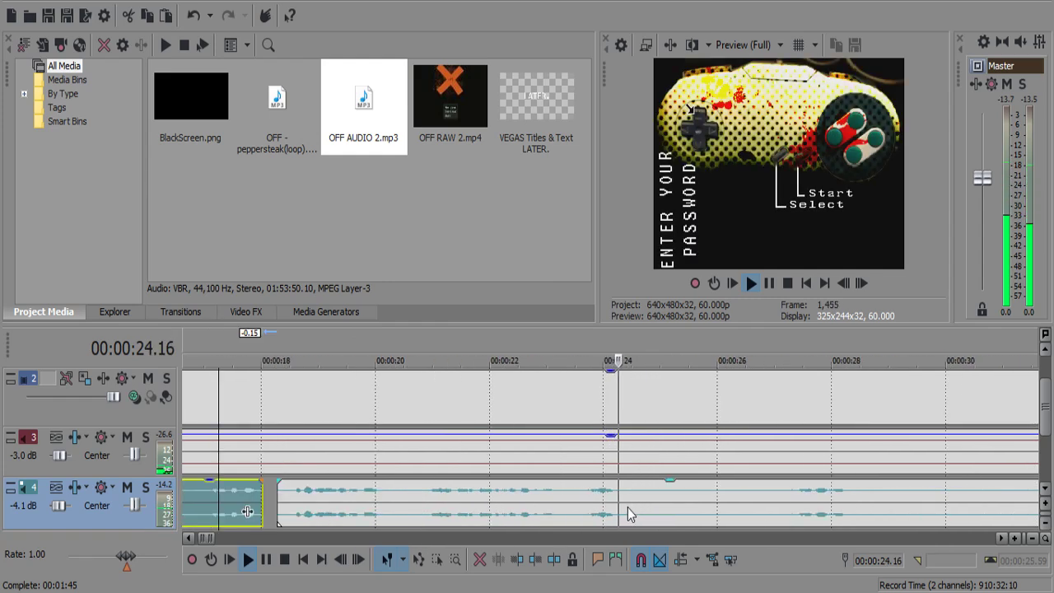
left_click(627, 492)
key("s")
left_click_drag(596, 504, 578, 505)
Listen on through the track 4 audio from about 0:22 to about 0:36.
left_click(503, 498)
key("space")
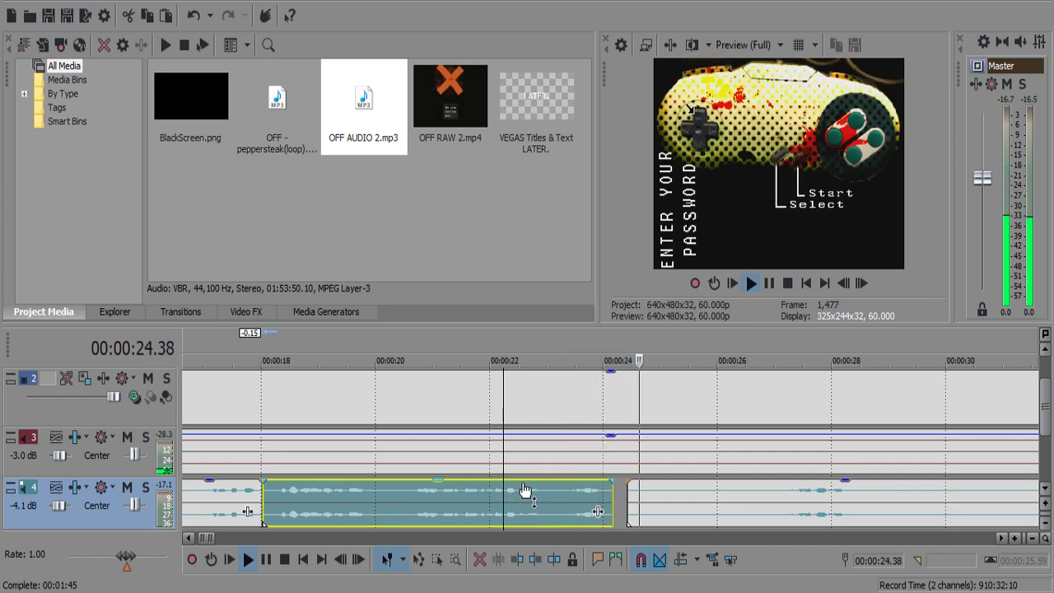
scroll(651, 499, "down", 6)
scroll(636, 519, "up", 4)
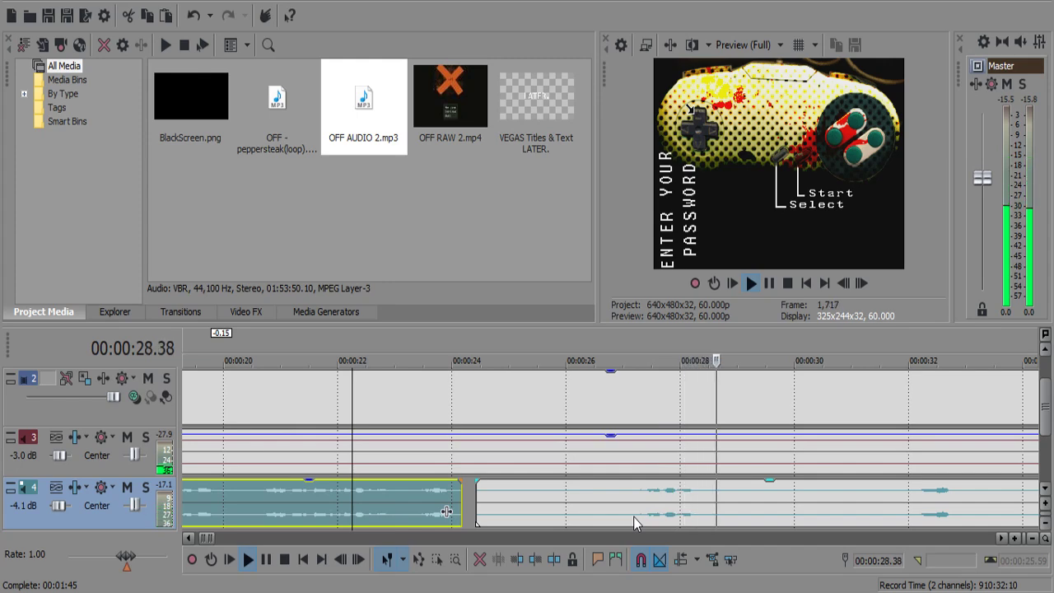
scroll(636, 518, "down", 1)
scroll(636, 519, "down", 2)
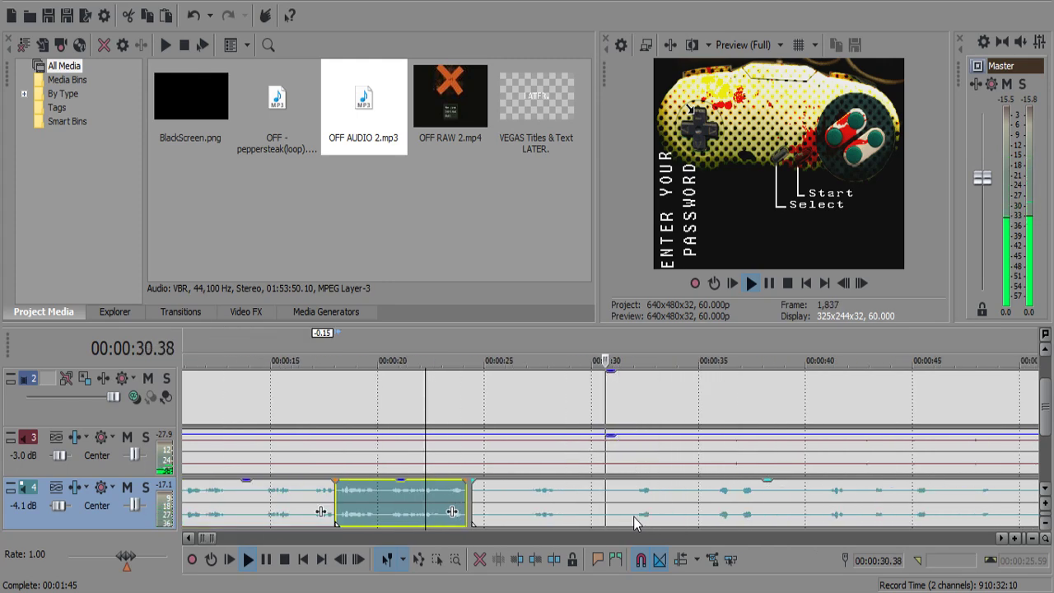
scroll(635, 520, "up", 1)
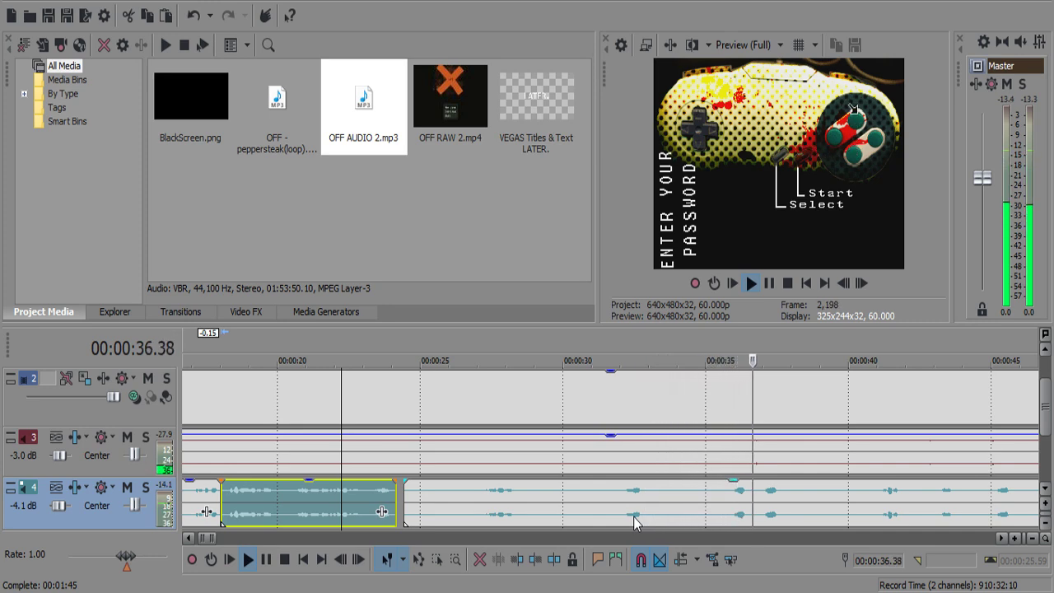
Split track 4 at about 0:35.44 and 0:36.40 and slightly lower the gain of the short piece in between.
scroll(634, 519, "up", 2)
key("space")
left_click(554, 503)
key("space")
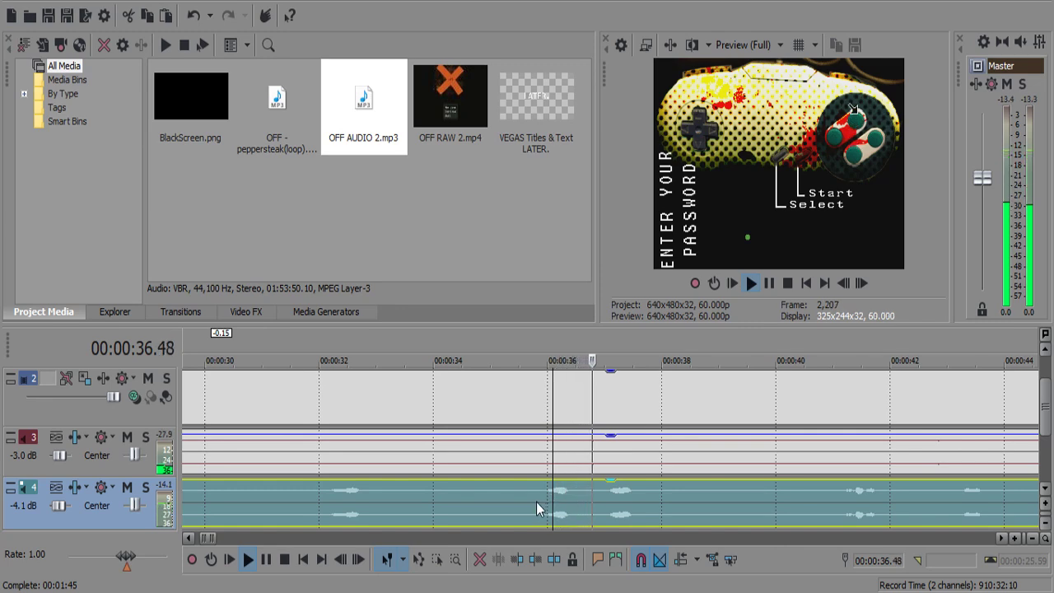
key("space")
left_click(531, 501)
key("s")
key("space")
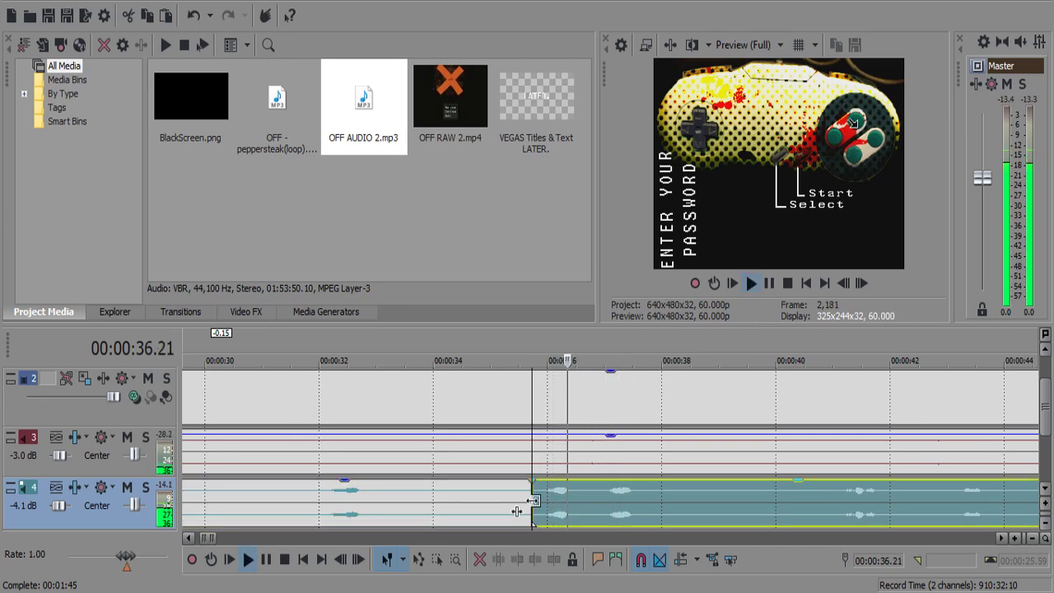
key("space")
key("s")
left_click(560, 490)
left_click(489, 502)
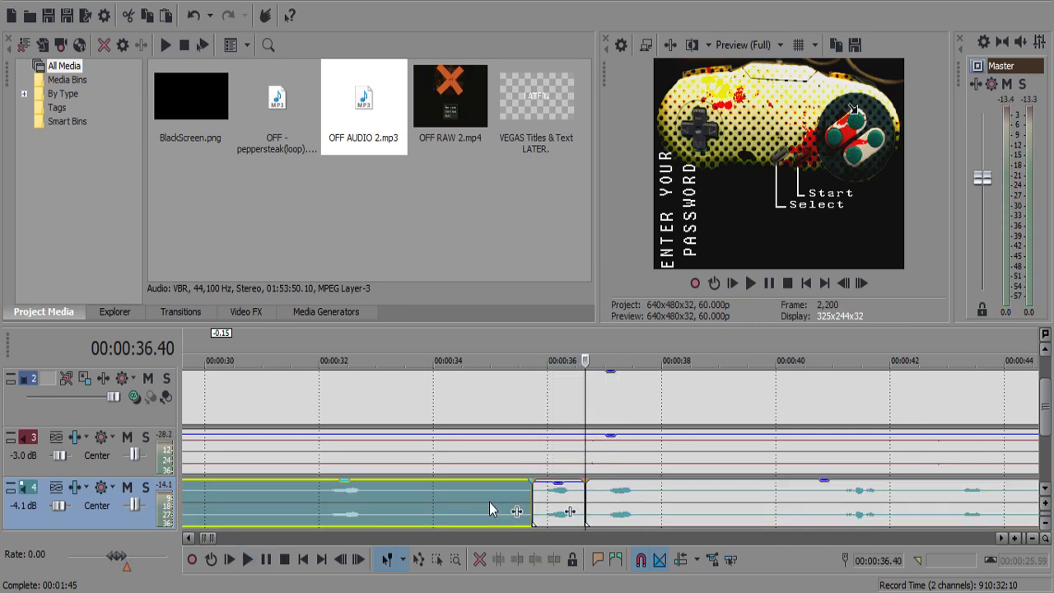
Listen on from about 0:35 and cut the section between about 0:41.48 and 0:42.10 out of track 4.
key("space")
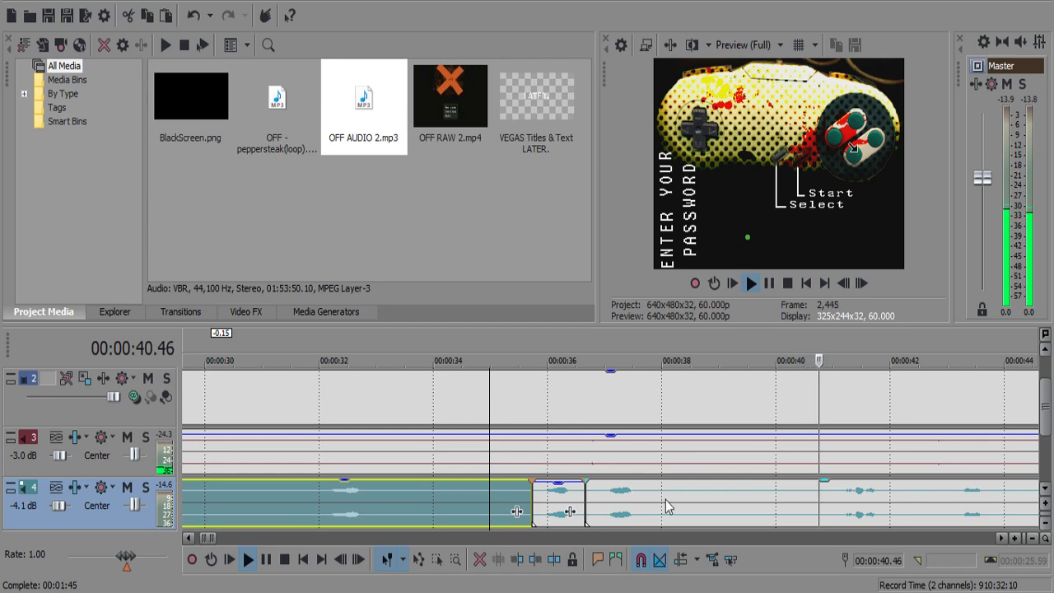
scroll(737, 466, "down", 2)
scroll(576, 487, "up", 1)
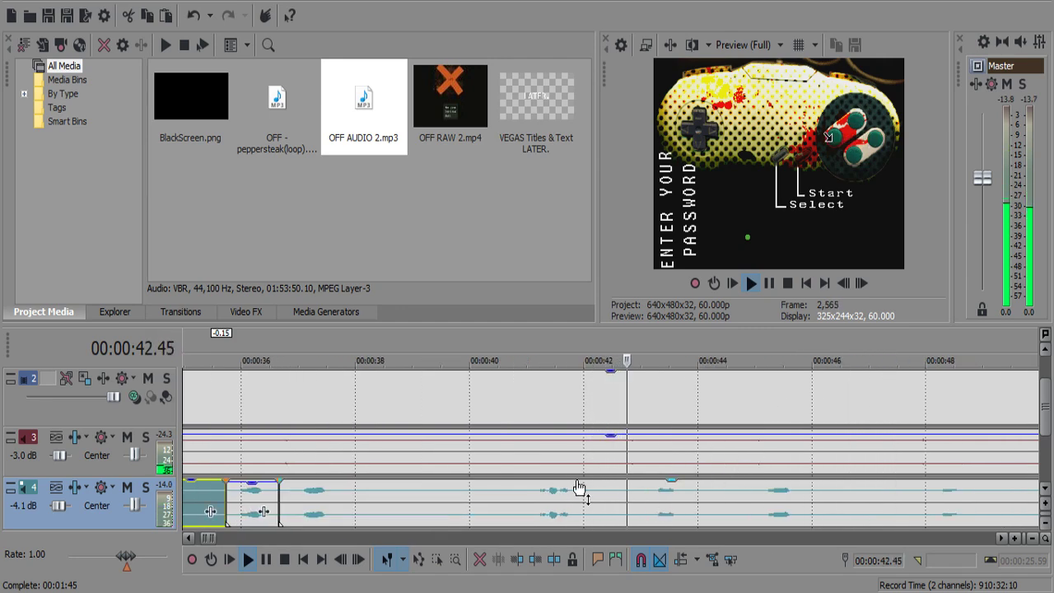
left_click(563, 488)
left_click(571, 491)
key("space")
key("space")
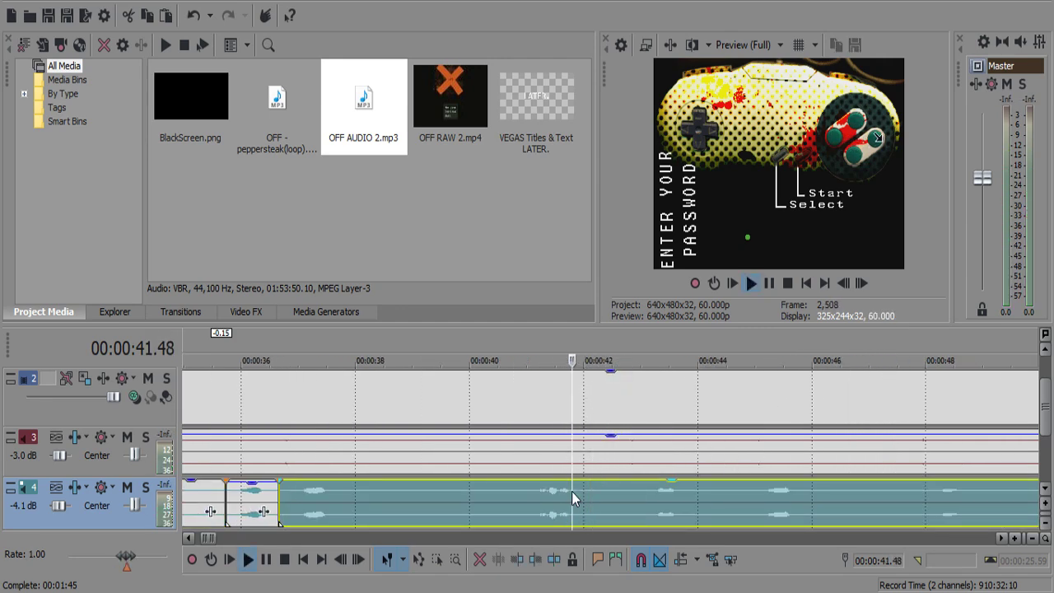
key("space")
key("s")
left_click(593, 497)
key("s")
left_click(579, 500)
key("Delete")
Add a very short fade-out to the track 4 piece ending at about 0:41.48 and listen on to about 0:57.
left_click(539, 502)
left_click(538, 503)
key("space")
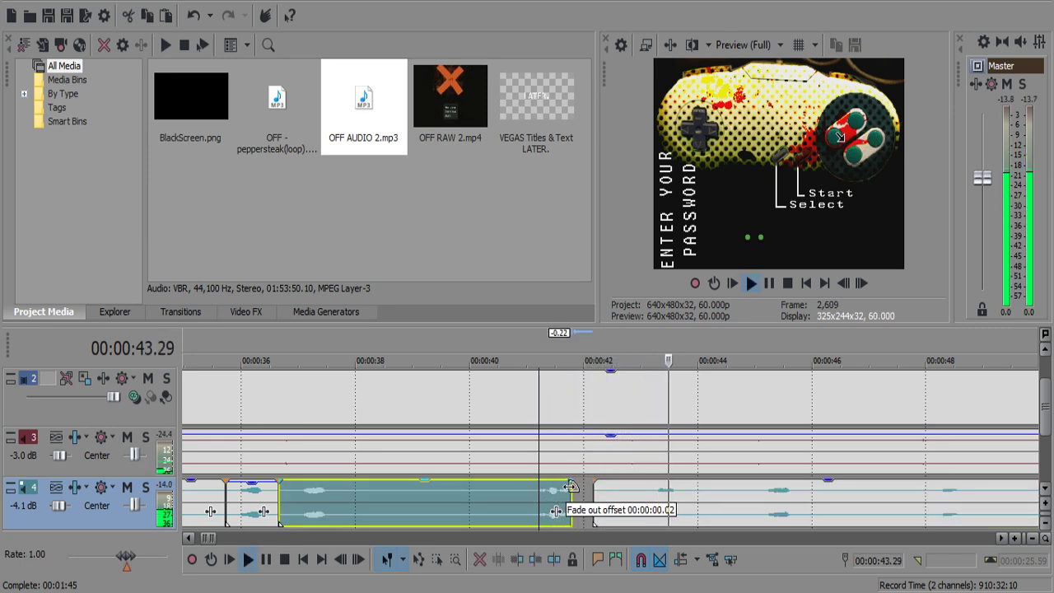
left_click(537, 495)
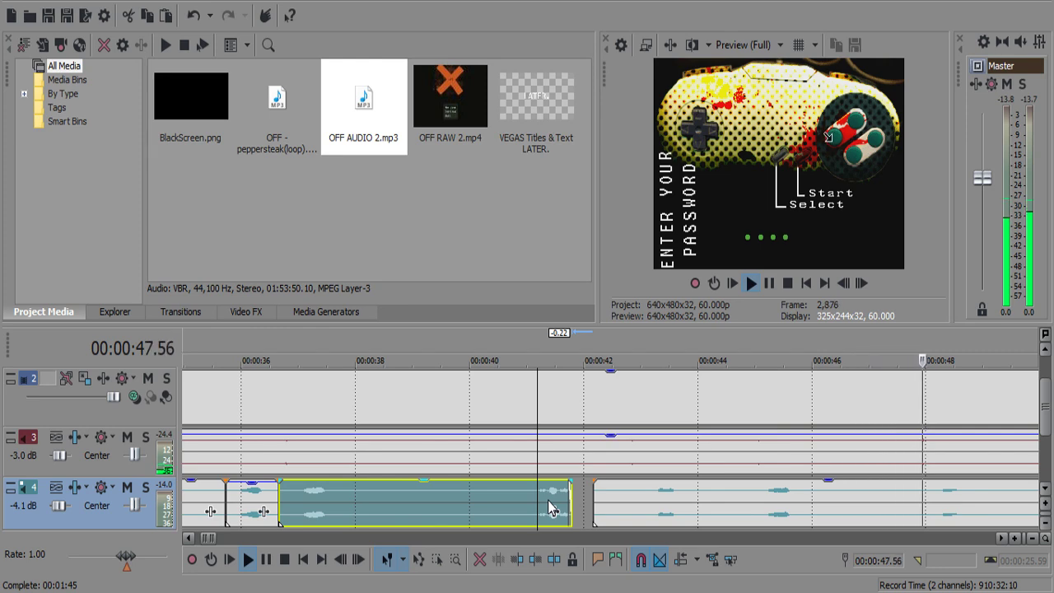
scroll(578, 489, "down", 2)
scroll(578, 489, "up", 1)
scroll(578, 495, "up", 2)
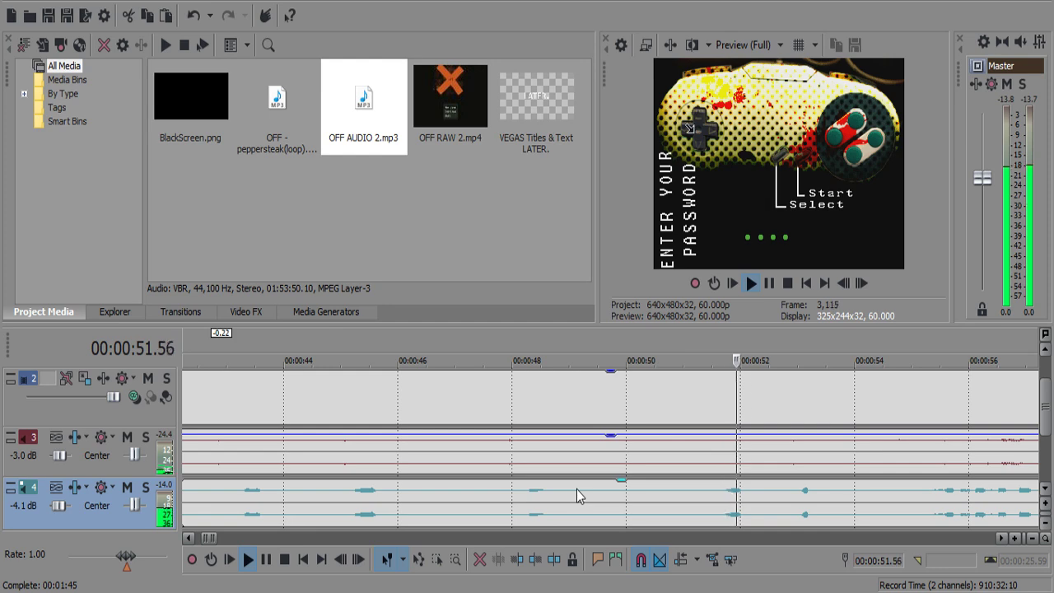
scroll(576, 489, "down", 3)
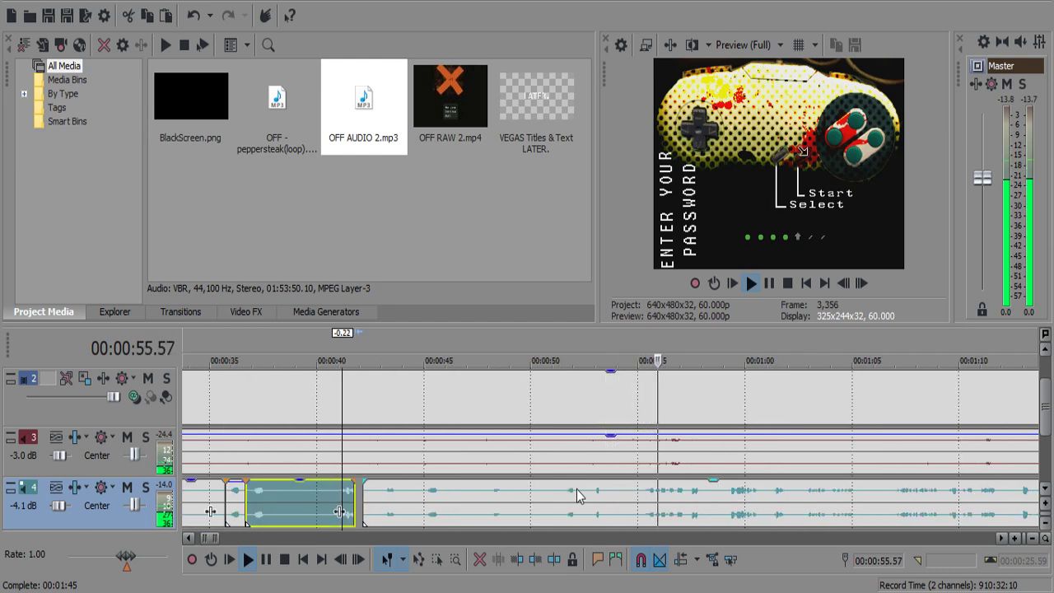
scroll(574, 494, "down", 3)
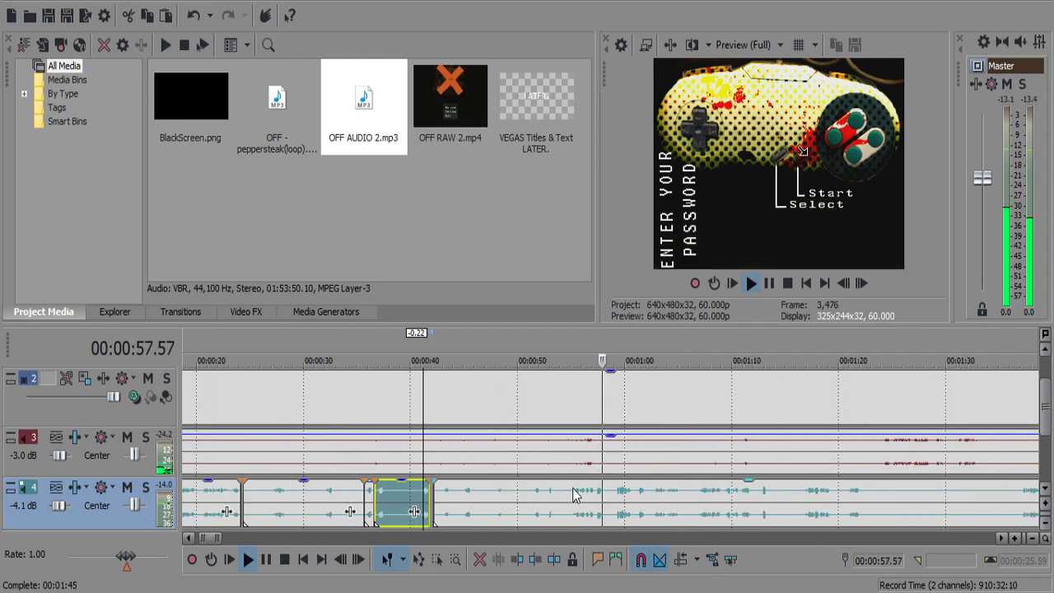
Split track 4 at about 0:57.20 and 0:58.06 and slightly lower the gain of the piece in between.
scroll(528, 498, "up", 6)
left_click(528, 498)
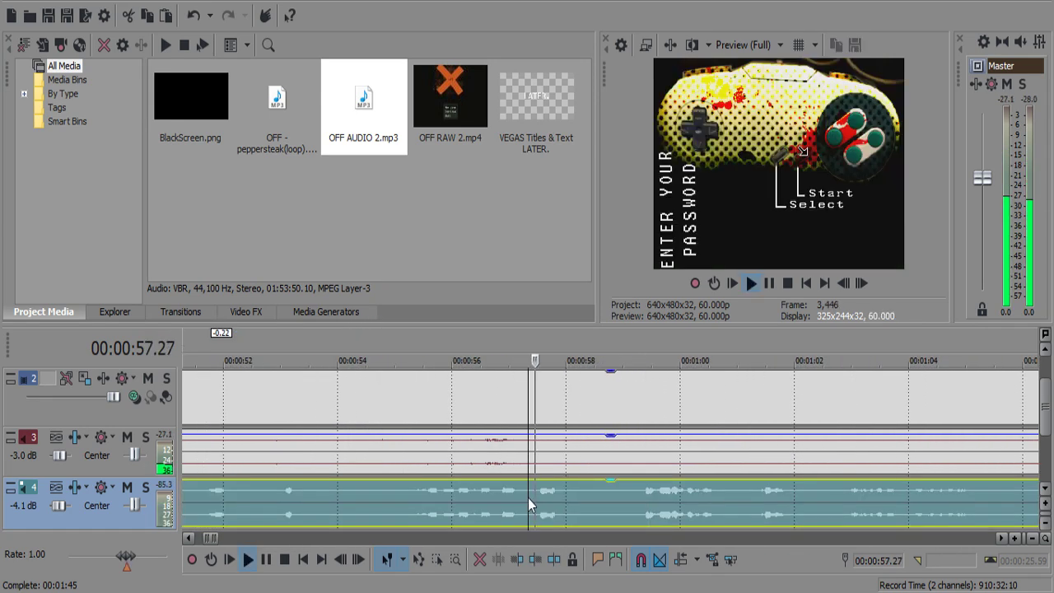
key("space")
key("s")
key("space")
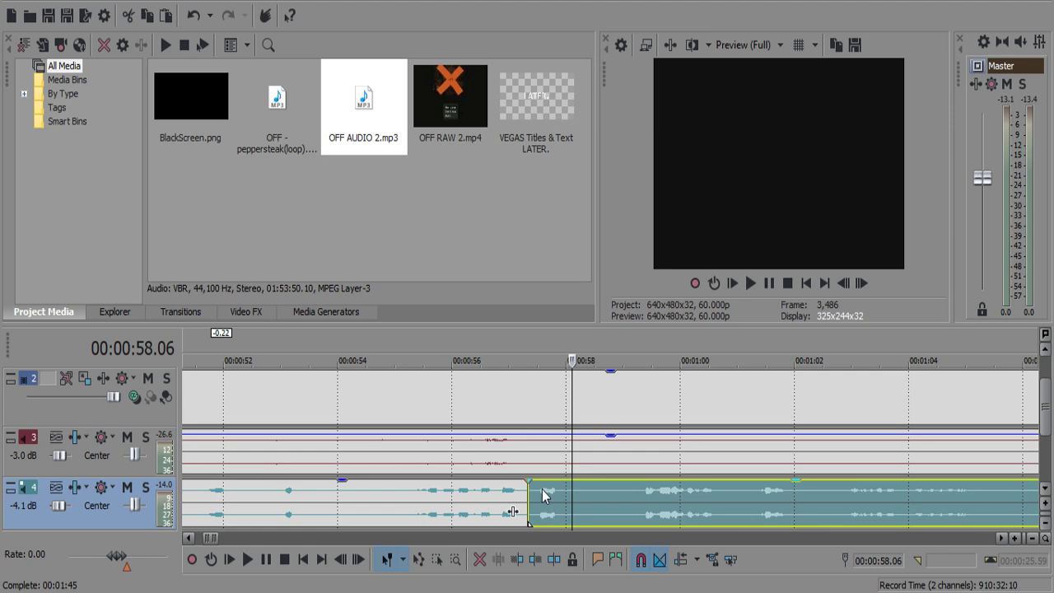
key("s")
left_click(552, 494)
Cut the end of the short track 4 piece back to about 0:57.55 and replay it from just before its start.
left_click(562, 497)
key("space")
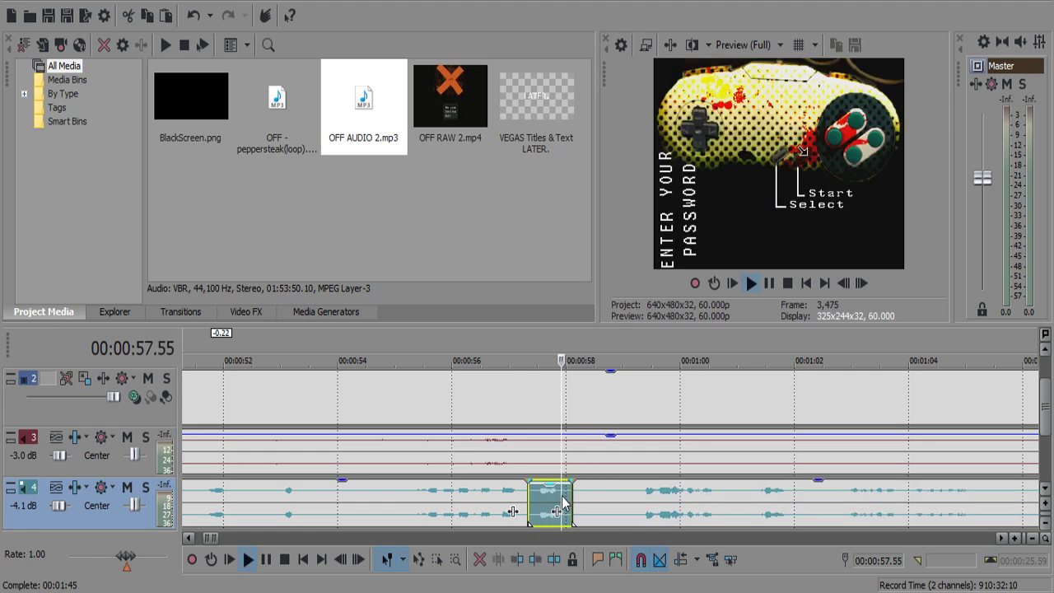
key("space")
key("s")
key("Delete")
left_click(520, 502)
key("space")
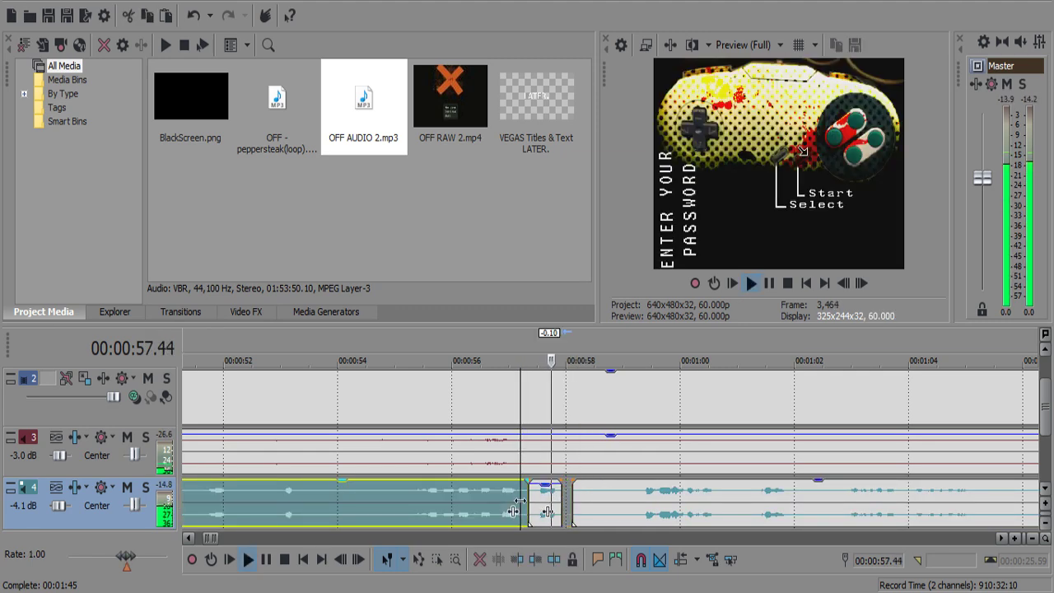
Split track 4 at about 0:59.09 and delete everything between about 0:57.20 and that split.
key("space")
left_click(631, 496)
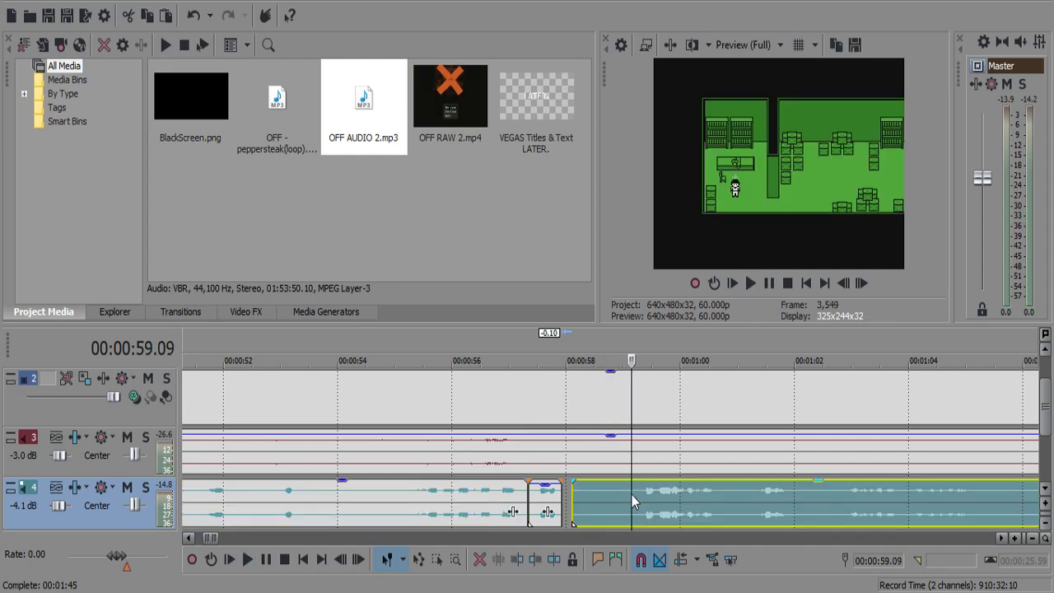
key("s")
left_click(621, 497)
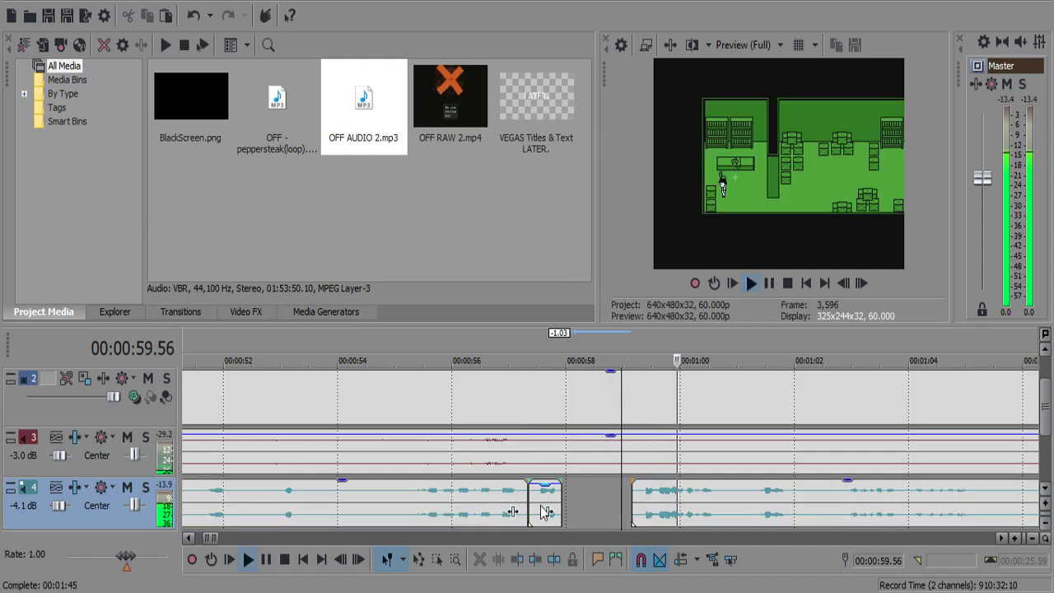
left_click(544, 512)
key("Delete")
Cut track 4 from about 0:59.09 to 0:59.20 and put a short fade-in on the clip that follows.
left_click(639, 494)
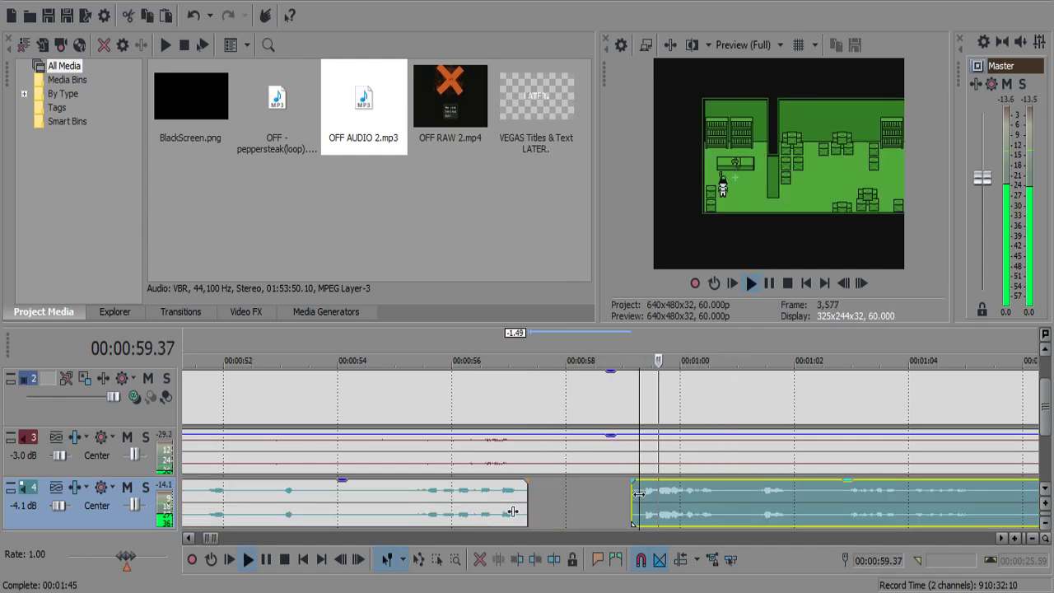
left_click(642, 493)
key("space")
key("s")
left_click(635, 492)
key("Delete")
left_click_drag(641, 480, 646, 479)
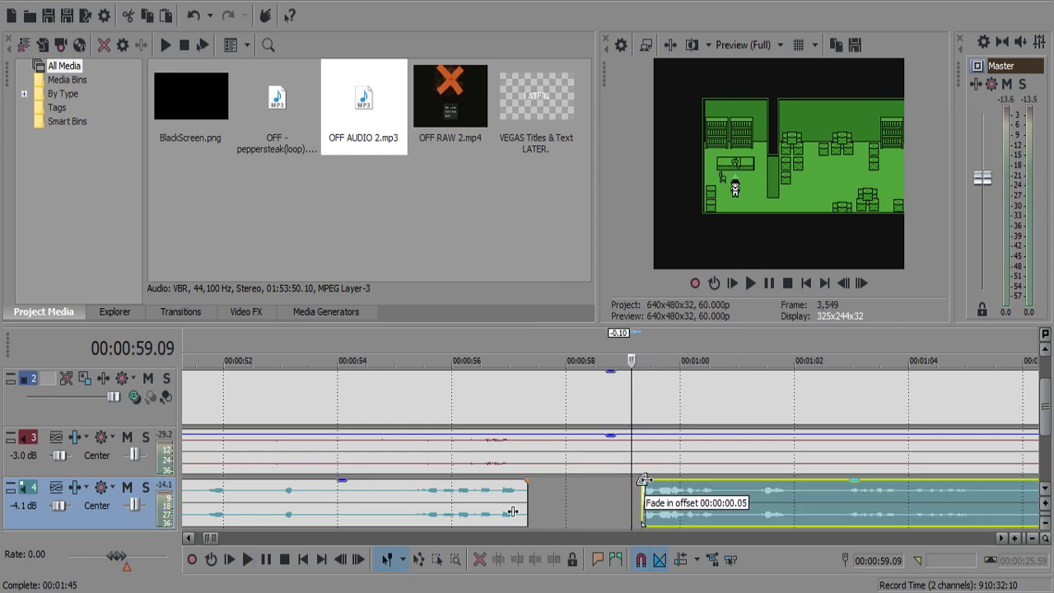
key("space")
left_click(642, 496)
key("space")
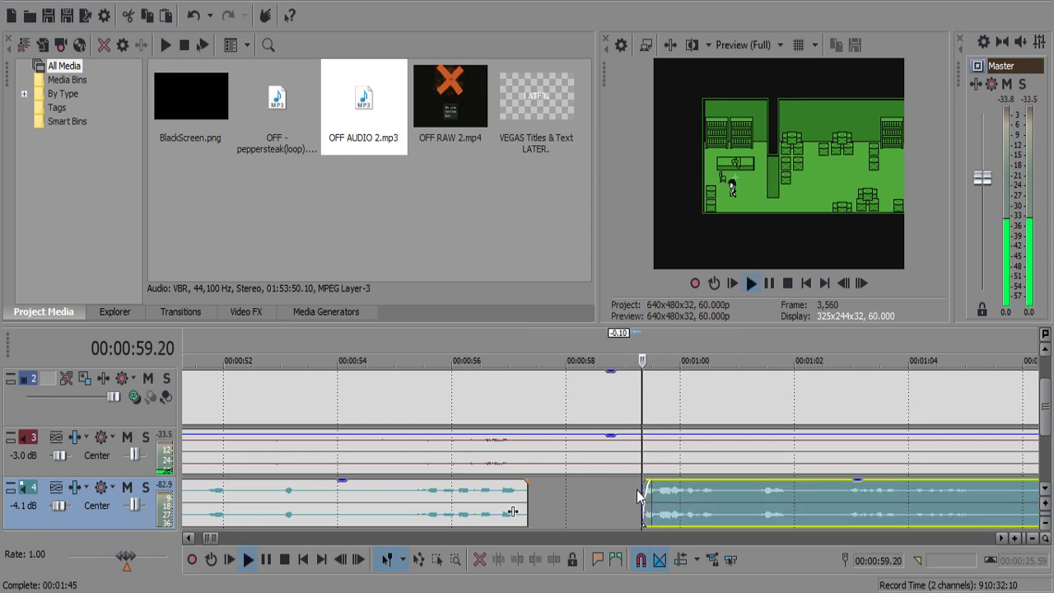
Listen again around 0:36 to 0:38 and split the game video and its track 3 audio at 0:37.11.
scroll(638, 495, "down", 2)
key("space")
left_click(289, 503)
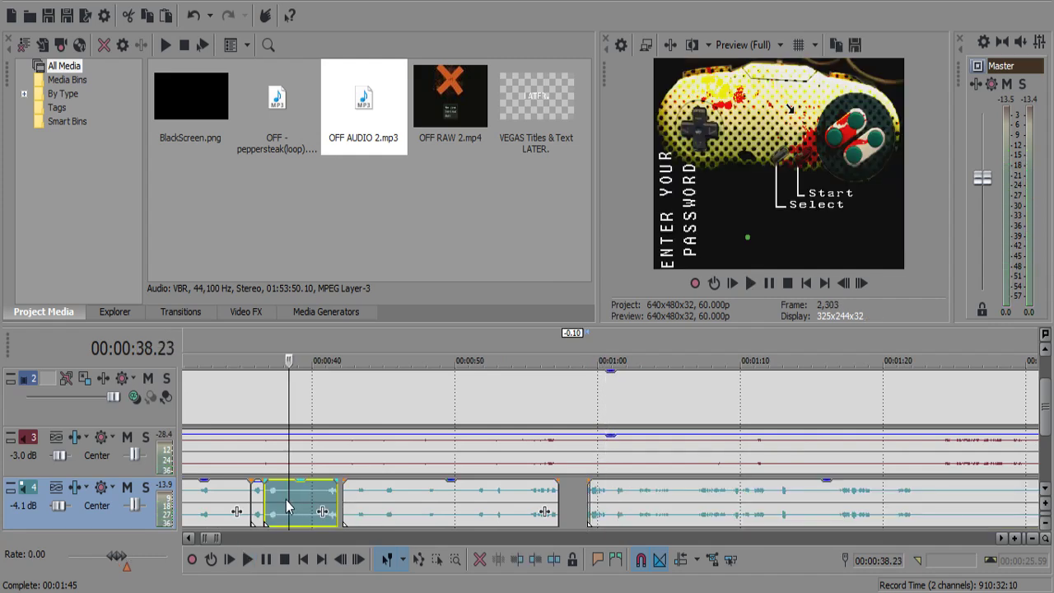
left_click(276, 501)
key("space")
scroll(294, 499, "up", 2)
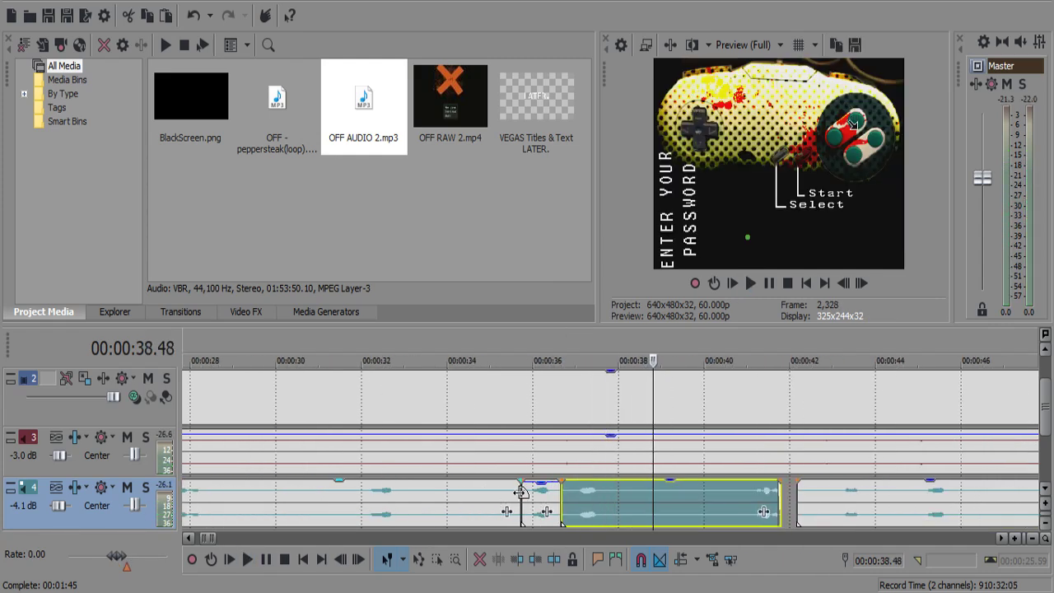
left_click(543, 500)
key("Return")
left_click(584, 464)
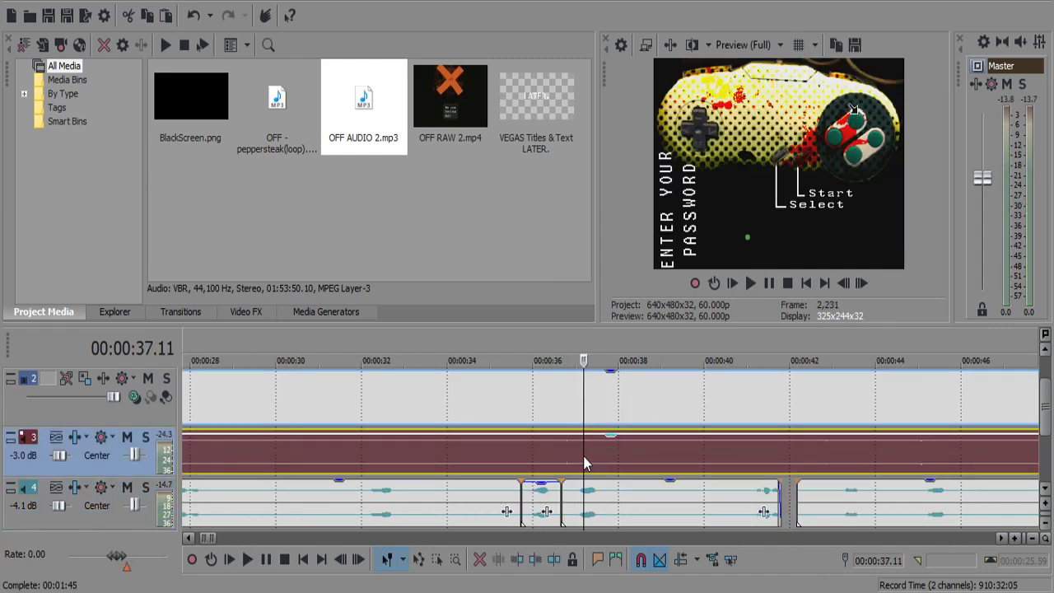
key("s")
Delete the track 4 pieces lying between about 0:36.40 and 0:57.20, checking the game audio around 0:56.
left_click(608, 503)
scroll(617, 504, "down", 2)
key("Delete")
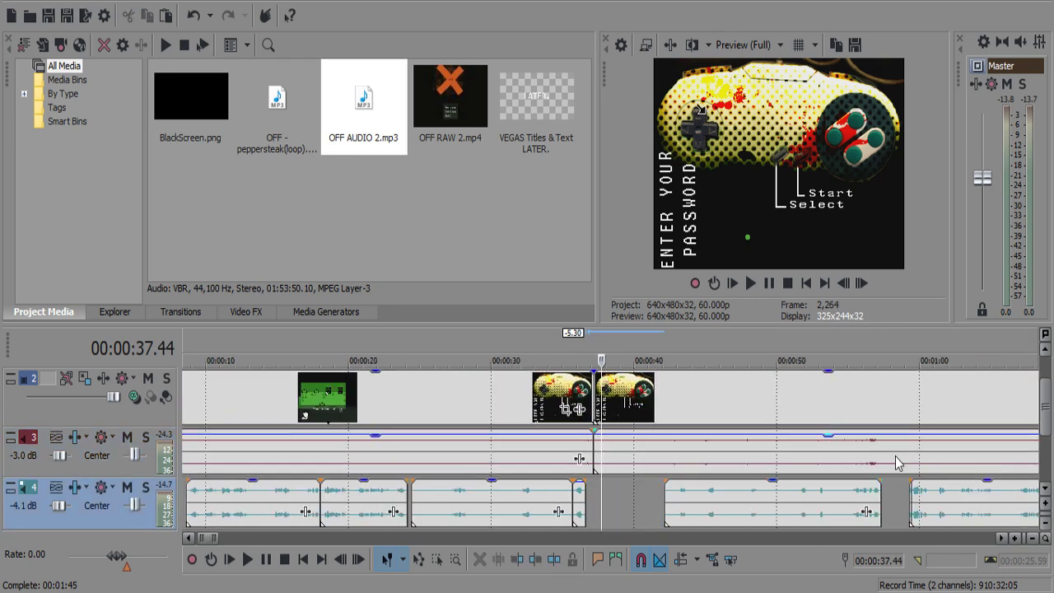
left_click(898, 463)
left_click(862, 451)
key("space")
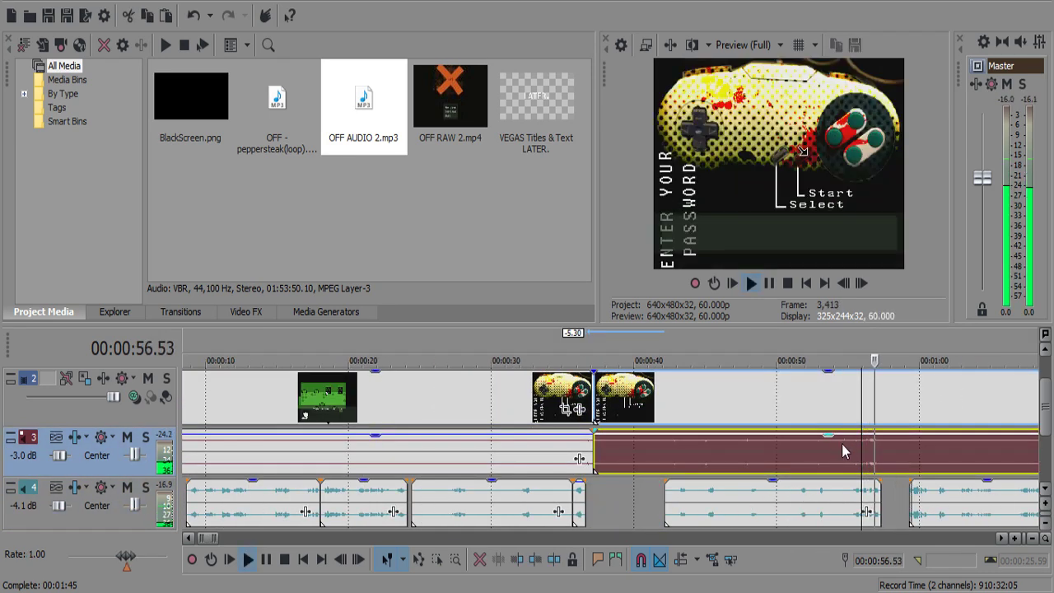
left_click(856, 500)
key("Delete")
Split the video and track 3 audio at about 0:55.41 and delete their stretch from 0:37.11 to that split.
left_click(850, 449)
key("space")
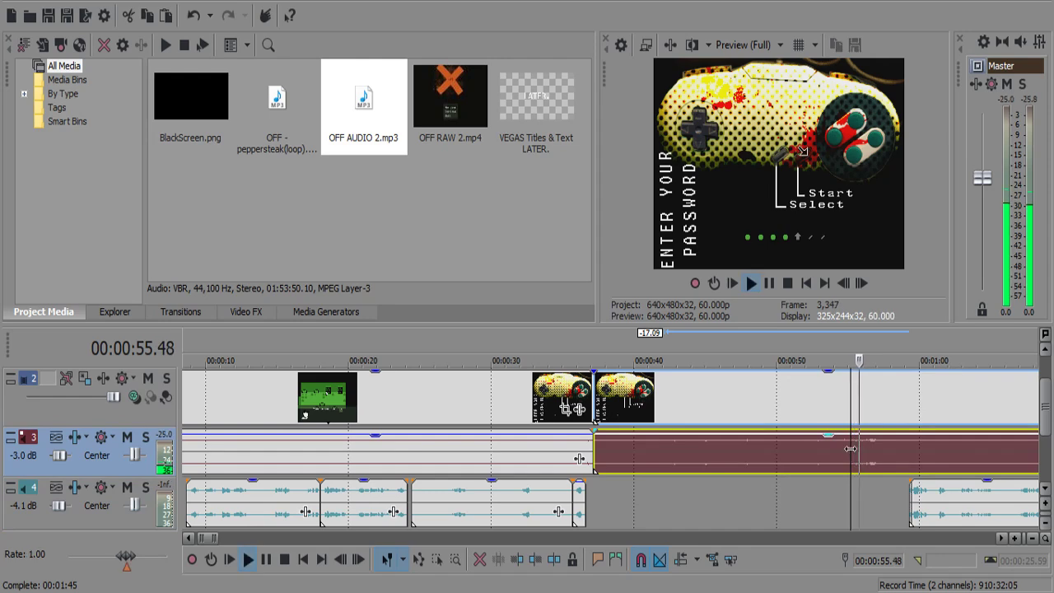
key("space")
key("s")
left_click(824, 448)
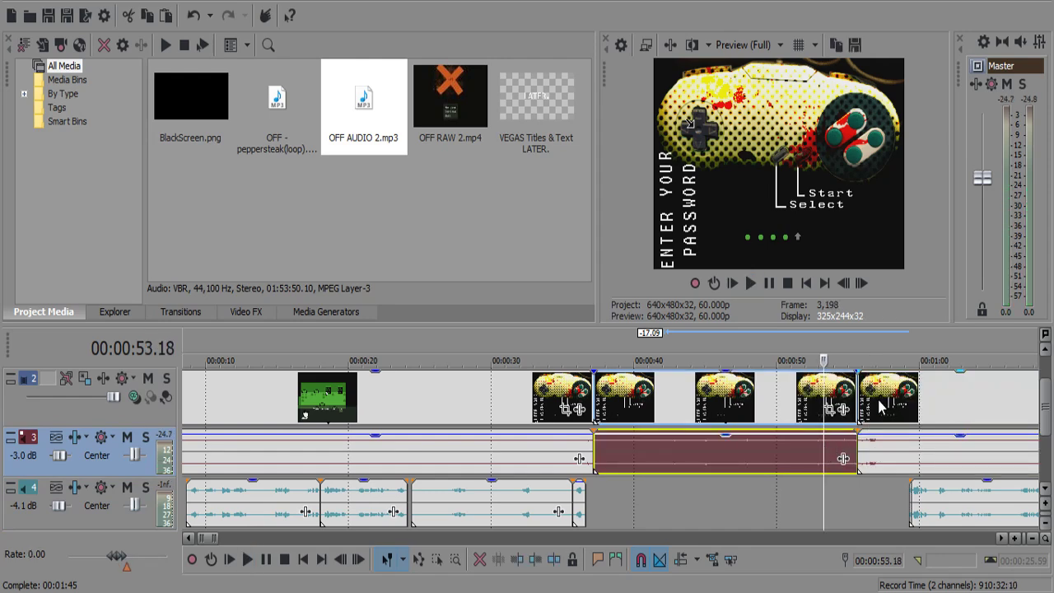
key("Delete")
Select all clips after the gap on tracks 2, 3 and 4 and move them together to start at 0:37.11.
left_click(878, 406)
scroll(889, 489, "down", 5)
left_click(771, 522, "shift")
scroll(741, 504, "up", 6)
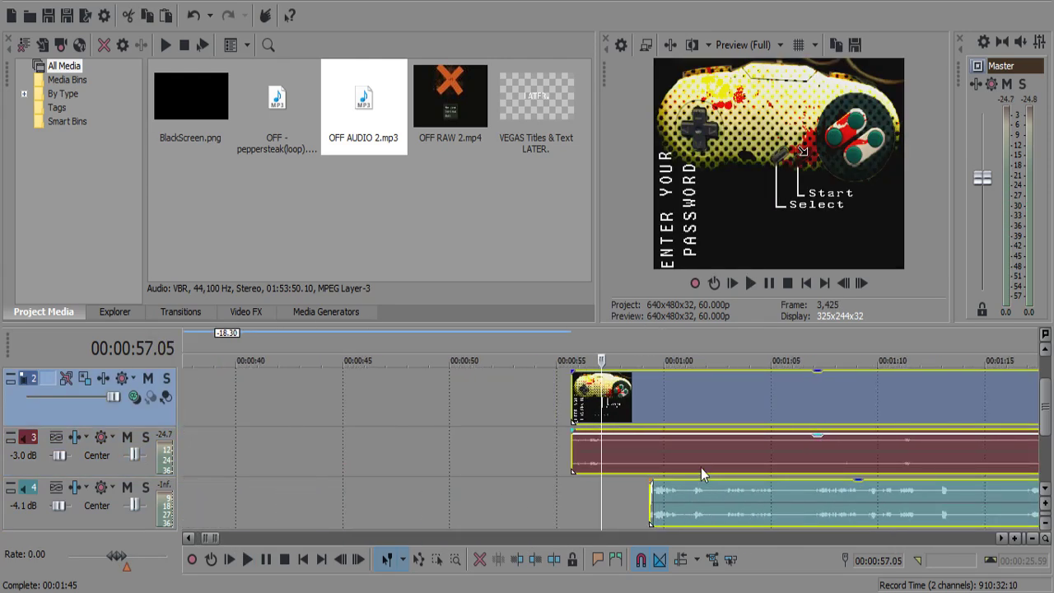
scroll(701, 468, "down", 5)
left_click_drag(701, 467, 636, 457)
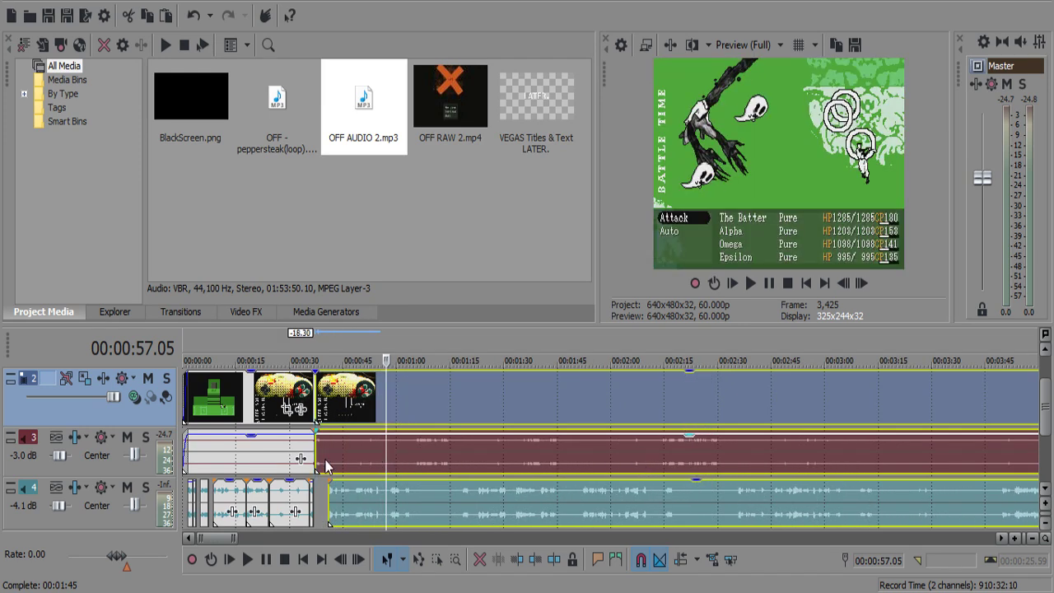
Extend the start of the later video and track 3 audio back to about 0:36.40, making a 0.31 crossfade with the preceding clip.
left_click(325, 466)
scroll(607, 460, "up", 4)
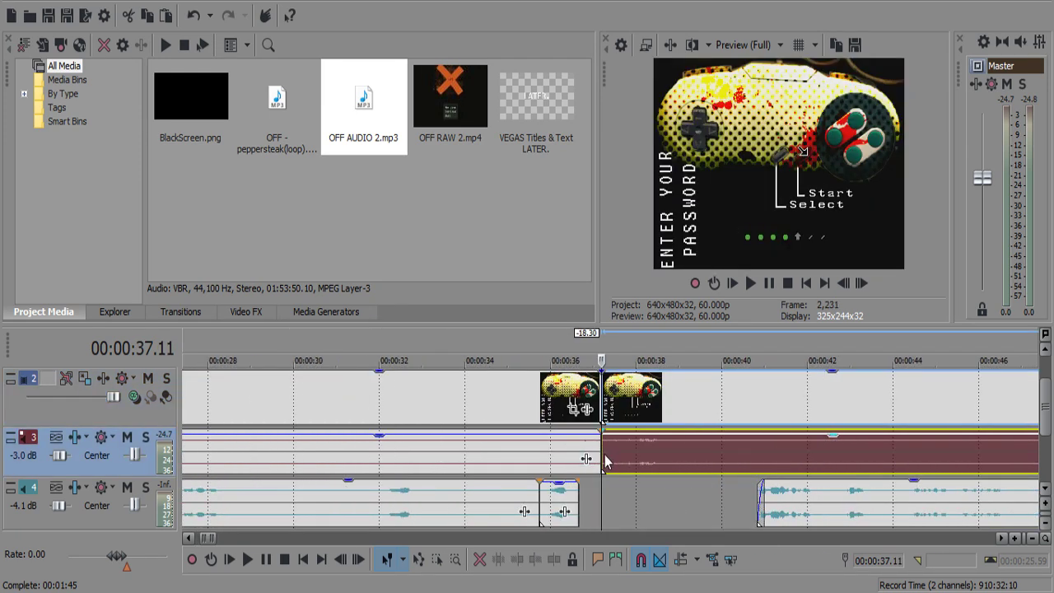
left_click_drag(602, 458, 624, 460)
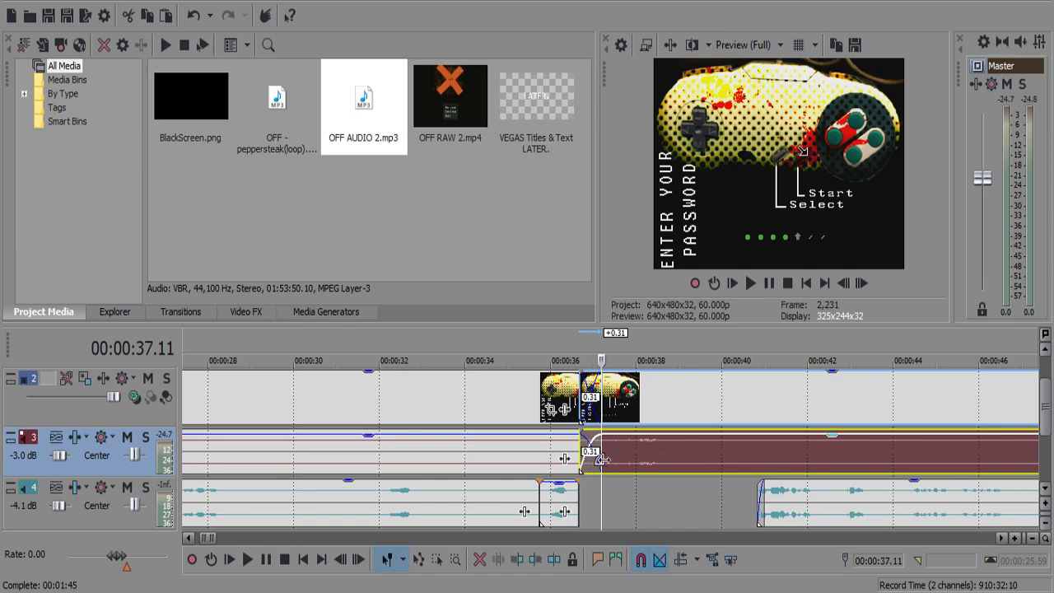
Extend the crossfade near 0:37 to 1.00 on the video and track 3 audio, and play the following footage through to about 0:51.
key("space")
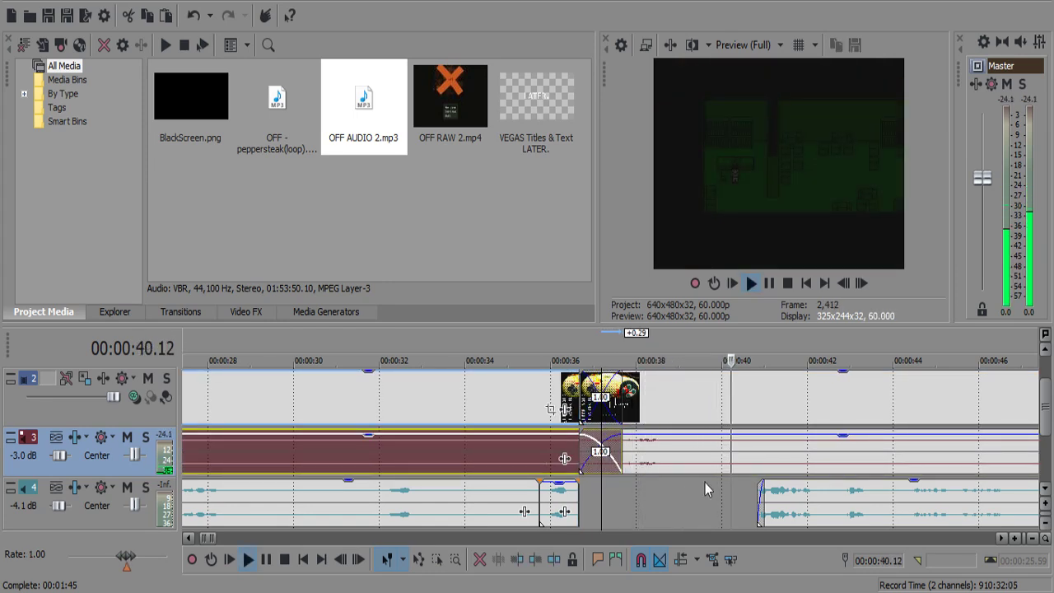
scroll(776, 493, "down", 1)
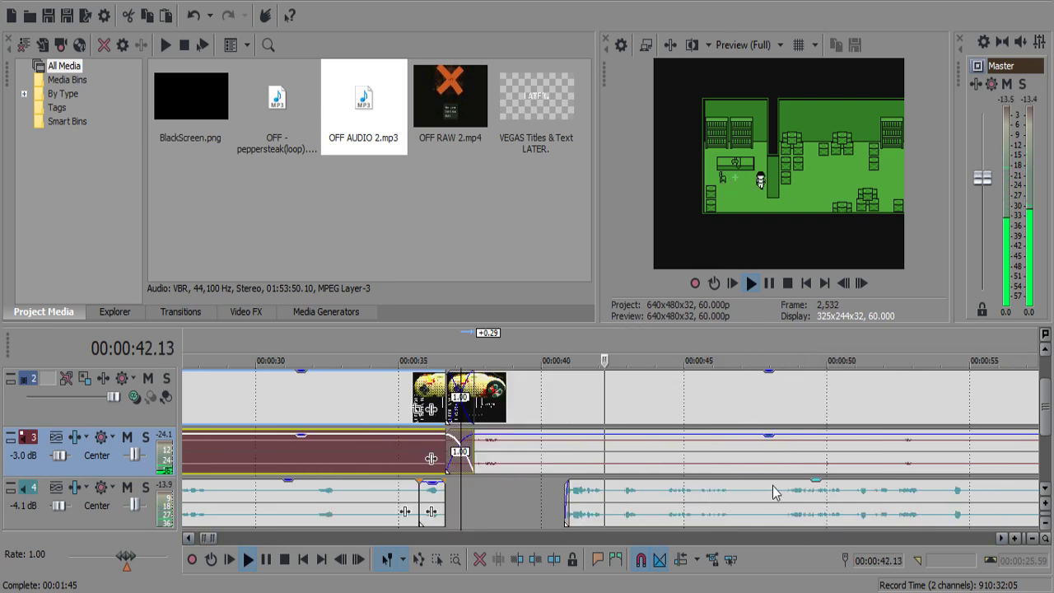
scroll(776, 493, "up", 1)
scroll(597, 507, "up", 1)
scroll(597, 506, "down", 1)
scroll(594, 499, "up", 2)
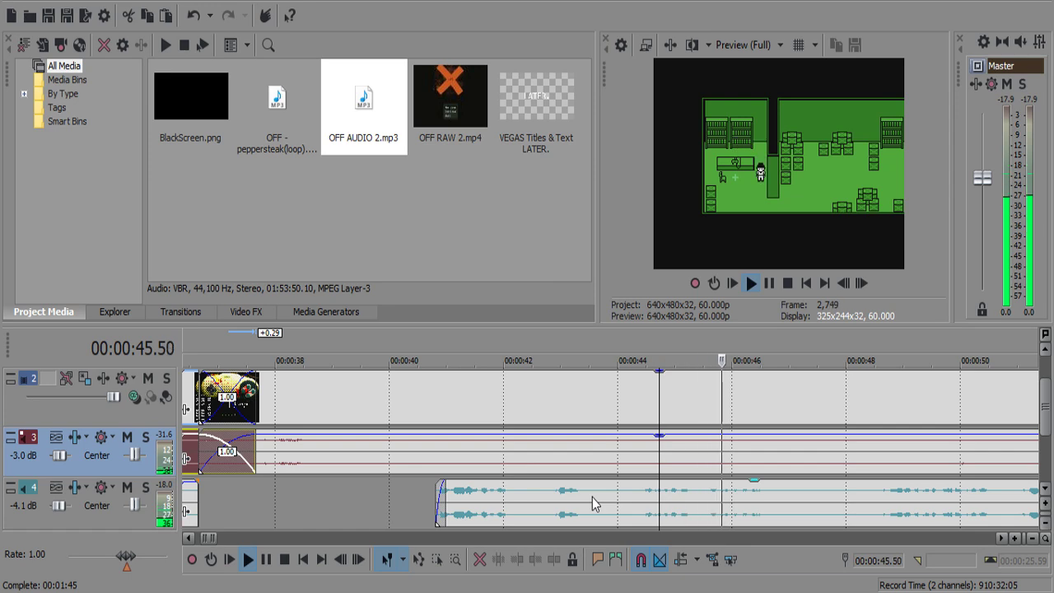
scroll(592, 497, "up", 3)
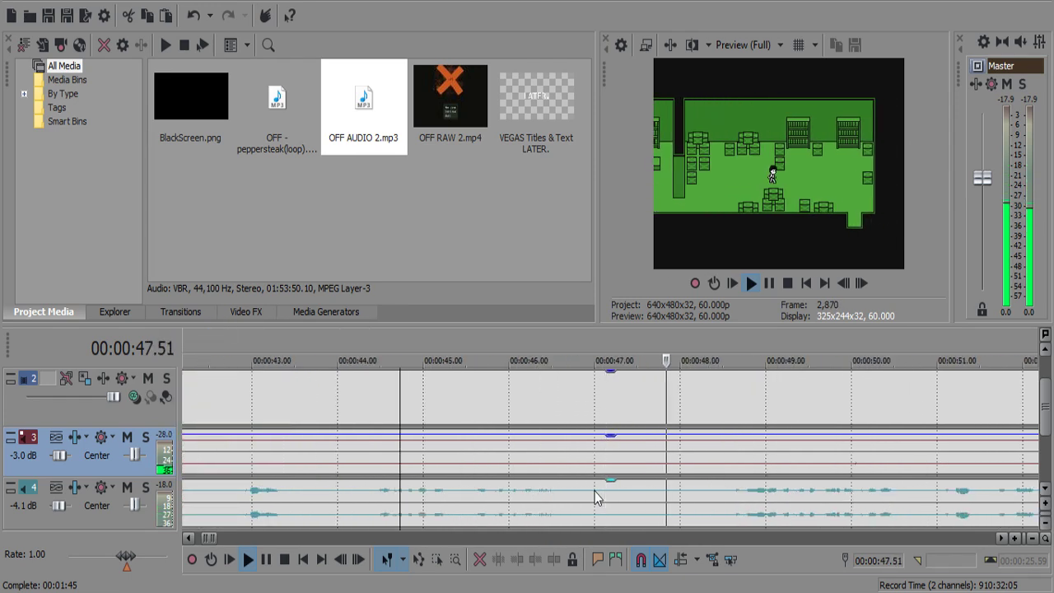
scroll(598, 498, "down", 6)
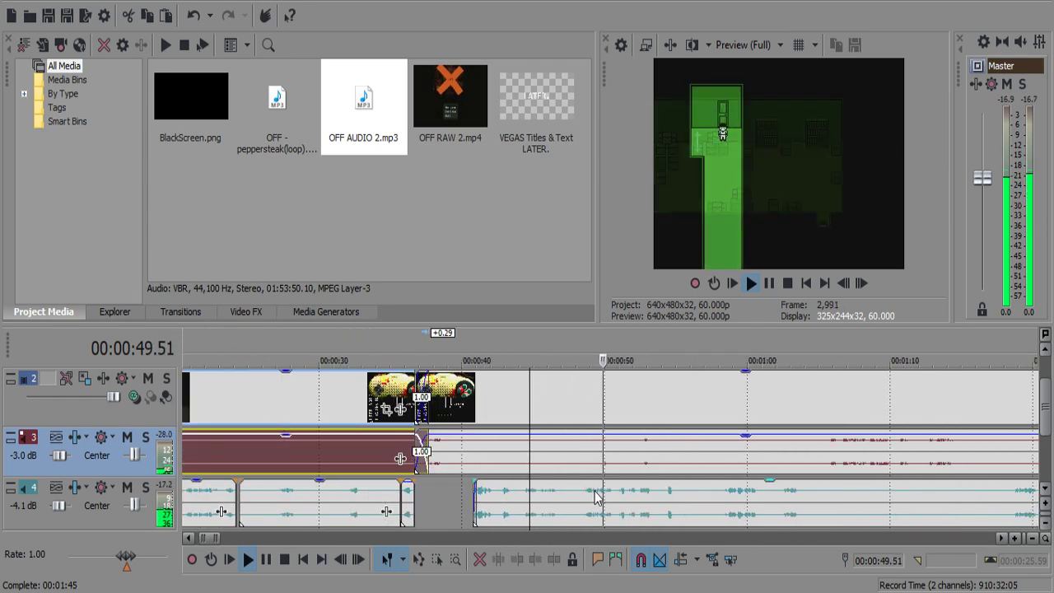
scroll(629, 491, "up", 7)
scroll(658, 487, "down", 2)
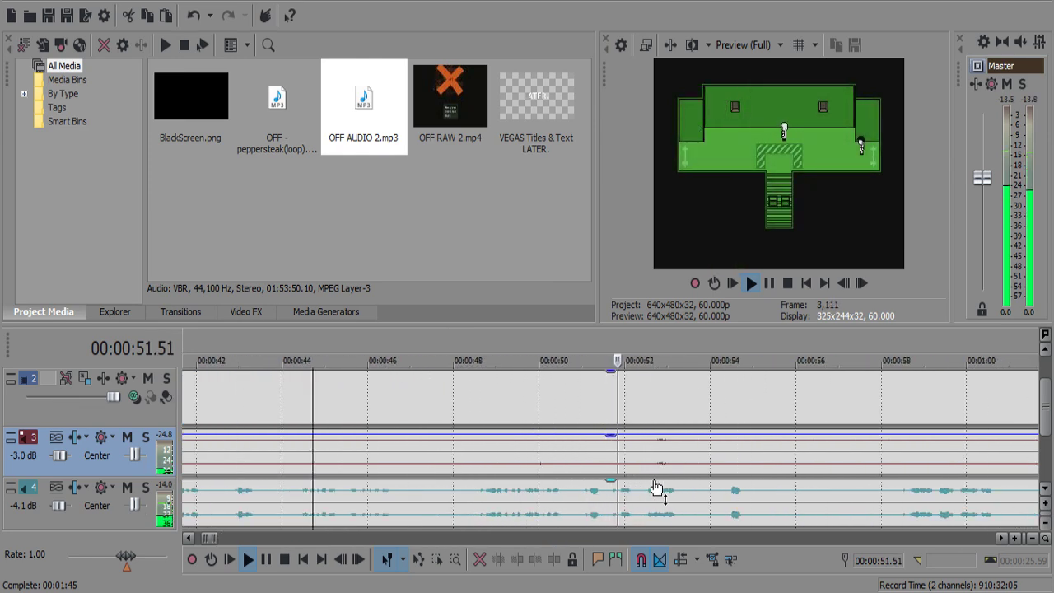
Split the track 4 voice audio at about 0:52.10.
key("Return")
left_click(623, 492)
scroll(623, 492, "up", 1)
key("Return")
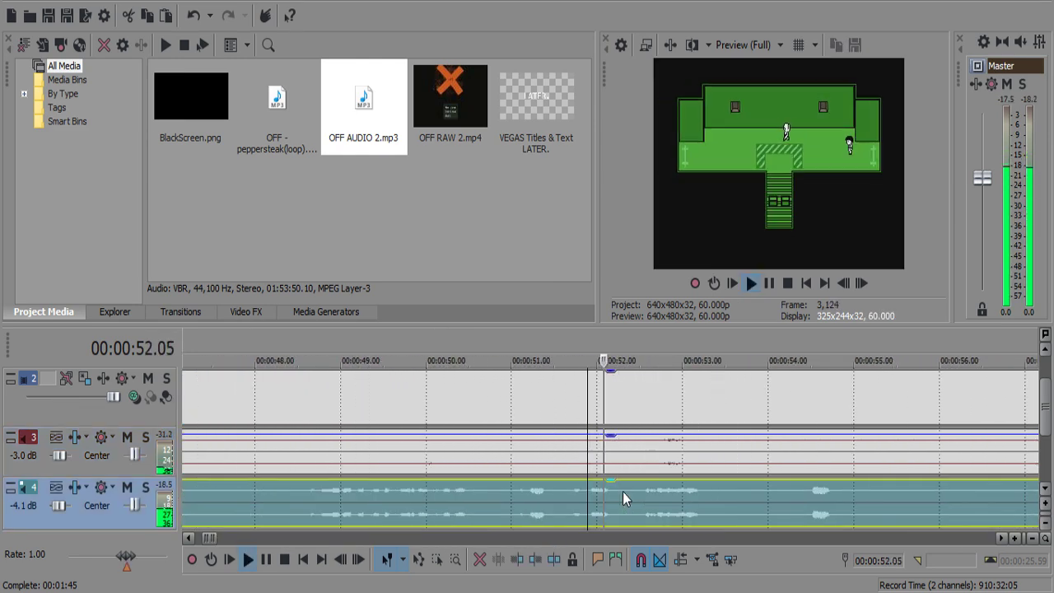
scroll(622, 491, "up", 1)
key("Return")
left_click(607, 492)
key("space")
key("space")
key("s")
key("space")
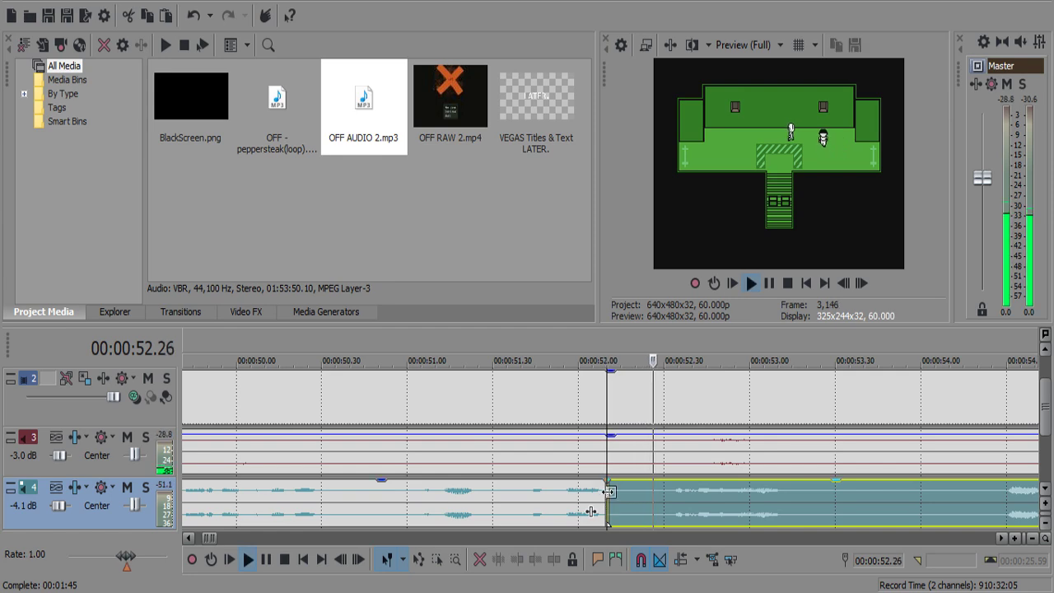
Split the track 4 audio again at about 0:52.27, delete the short piece between the two splits, and play over the cut.
key("Return")
key("s")
left_click(615, 492)
key("Delete")
left_click(583, 499)
key("space")
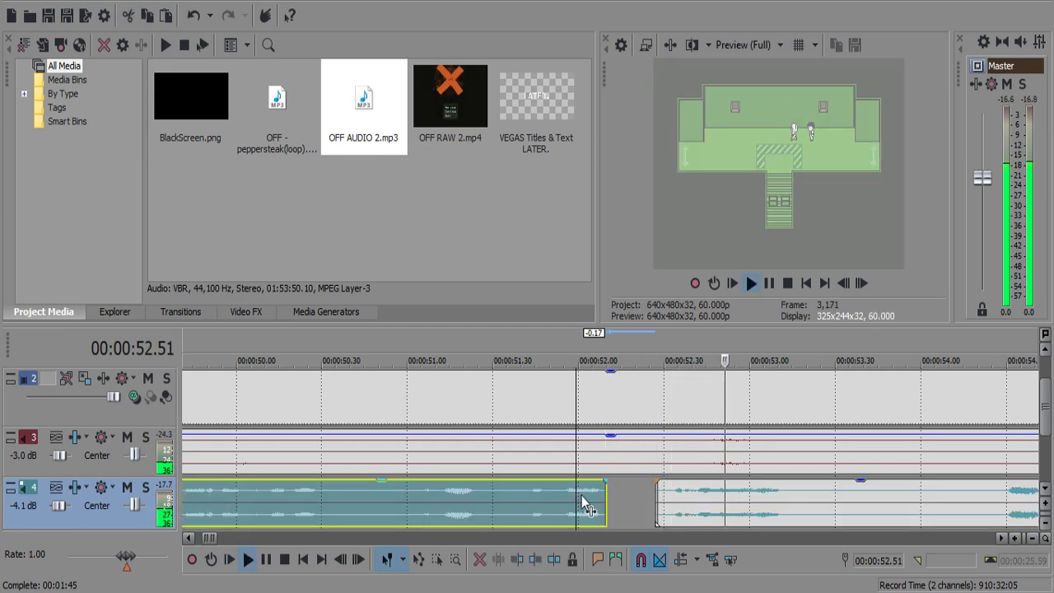
Split the video and track 3 audio at 0:52.46, just before the battle starts, muting track 4 only while locating the game sound.
scroll(605, 502, "down", 4)
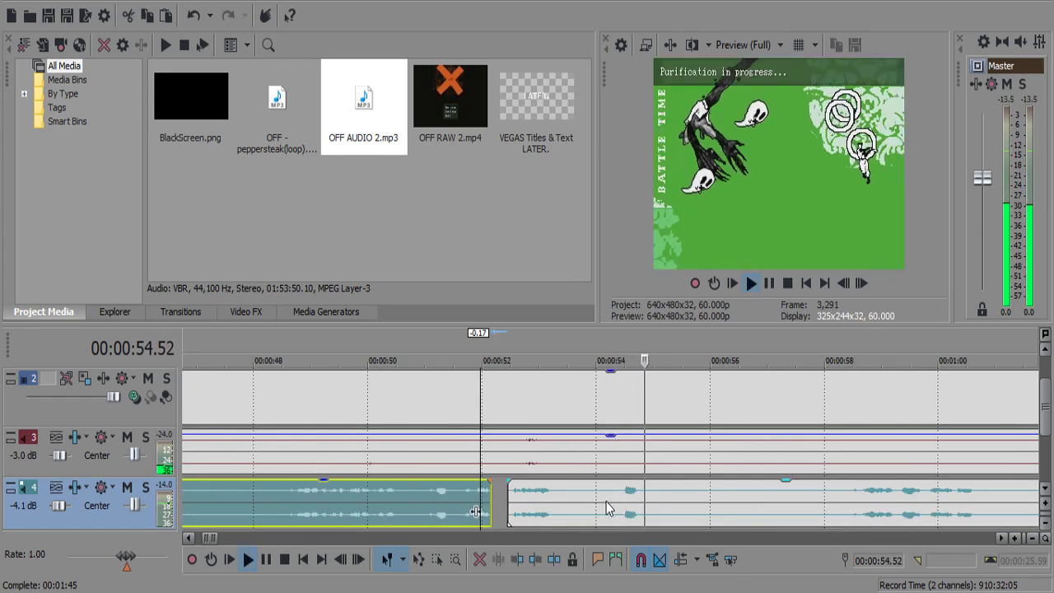
left_click(517, 464)
scroll(568, 455, "up", 4)
key("Return")
left_click(609, 449)
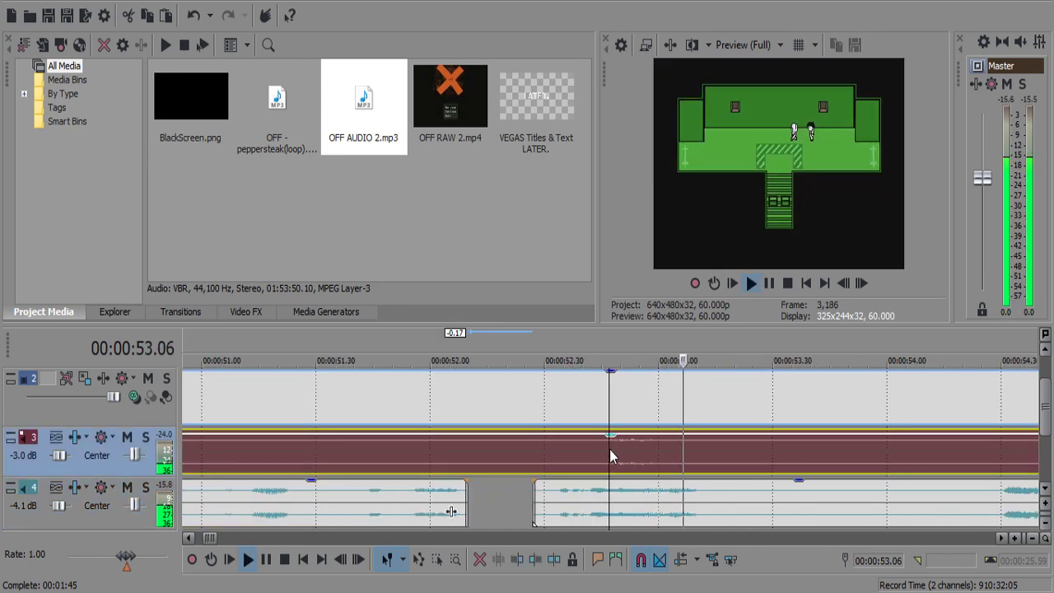
key("space")
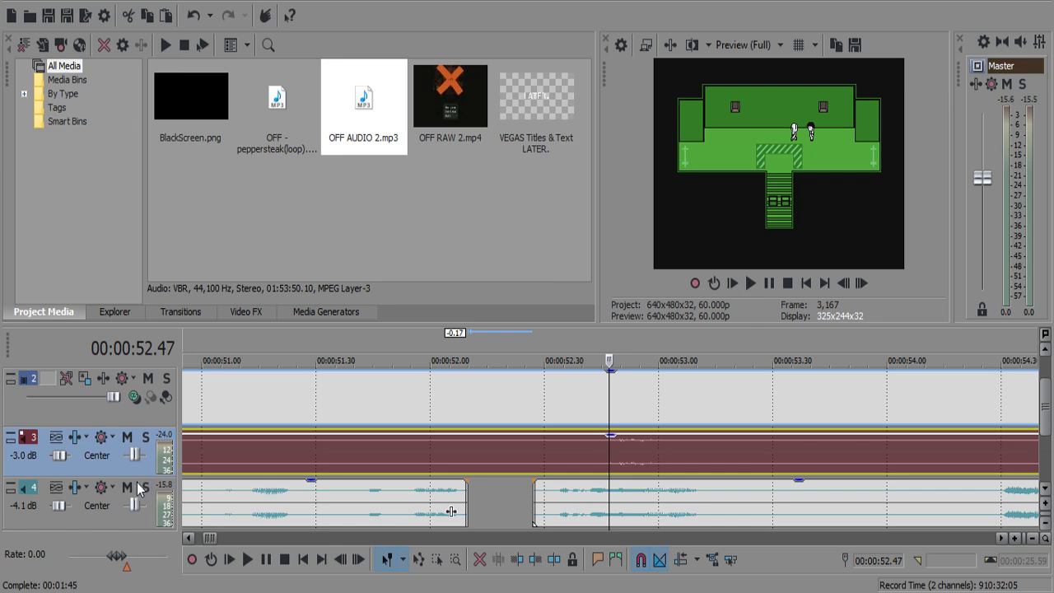
left_click(136, 486)
key("space")
left_click(596, 451)
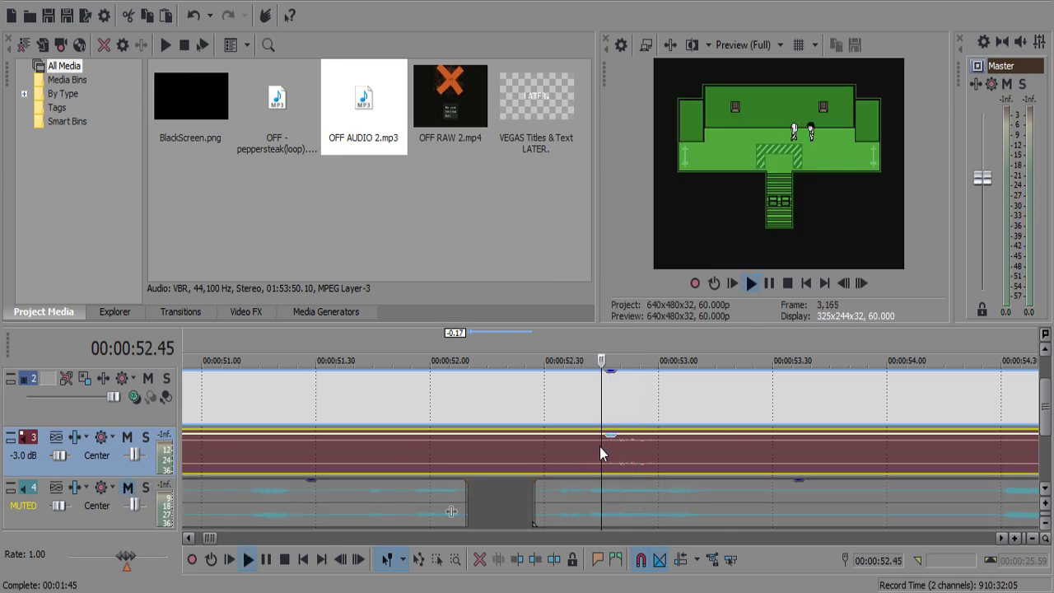
key("space")
key("s")
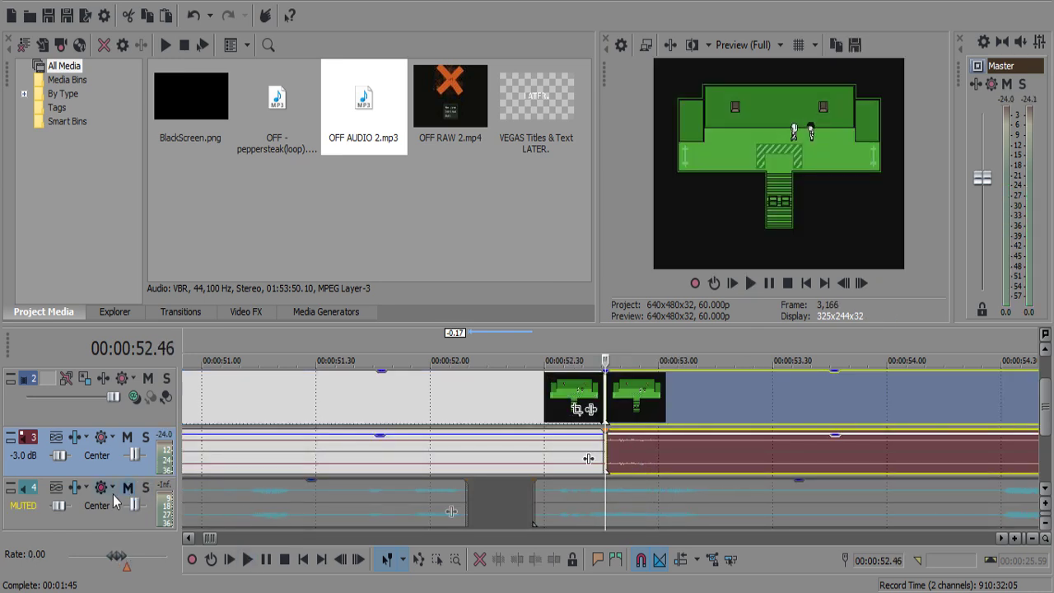
left_click(127, 487)
Examine the battle footage and voice audio by playing from about 1:03 to 1:08 and from about 0:52.
scroll(682, 446, "down", 5)
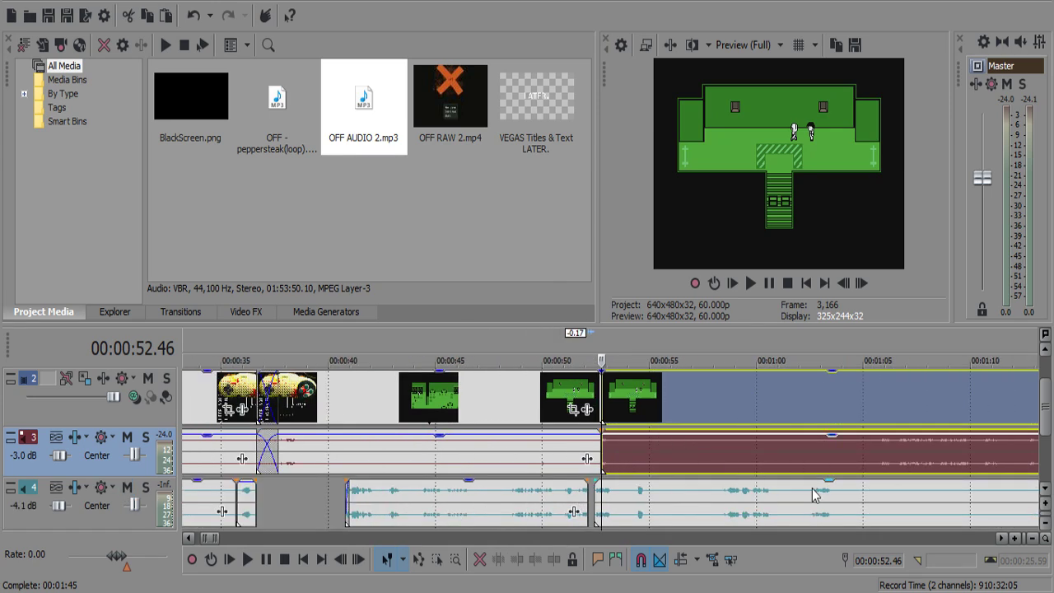
left_click(824, 490)
key("space")
scroll(825, 490, "down", 3)
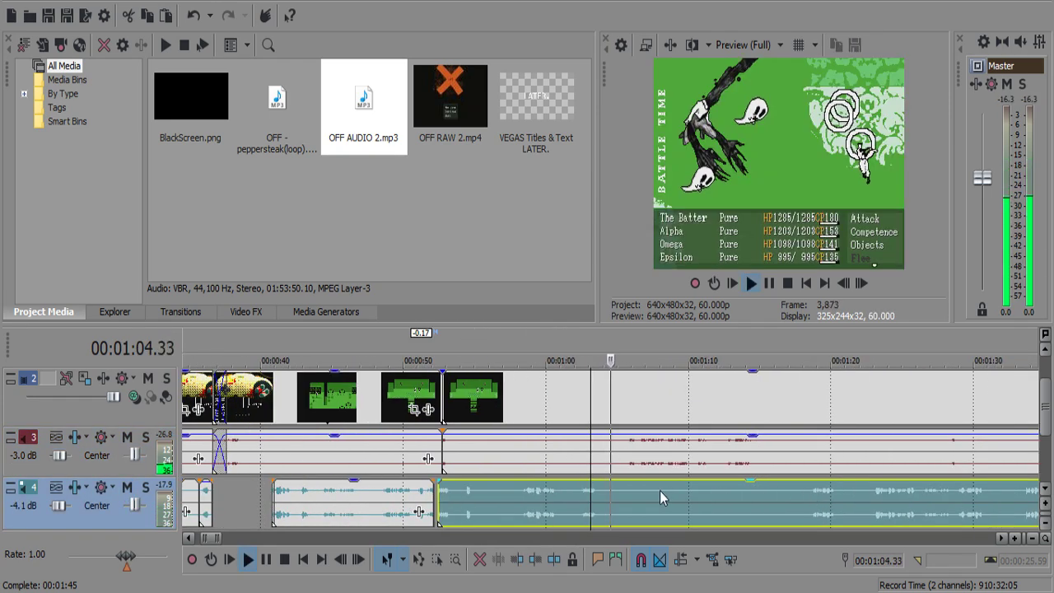
scroll(659, 491, "up", 3)
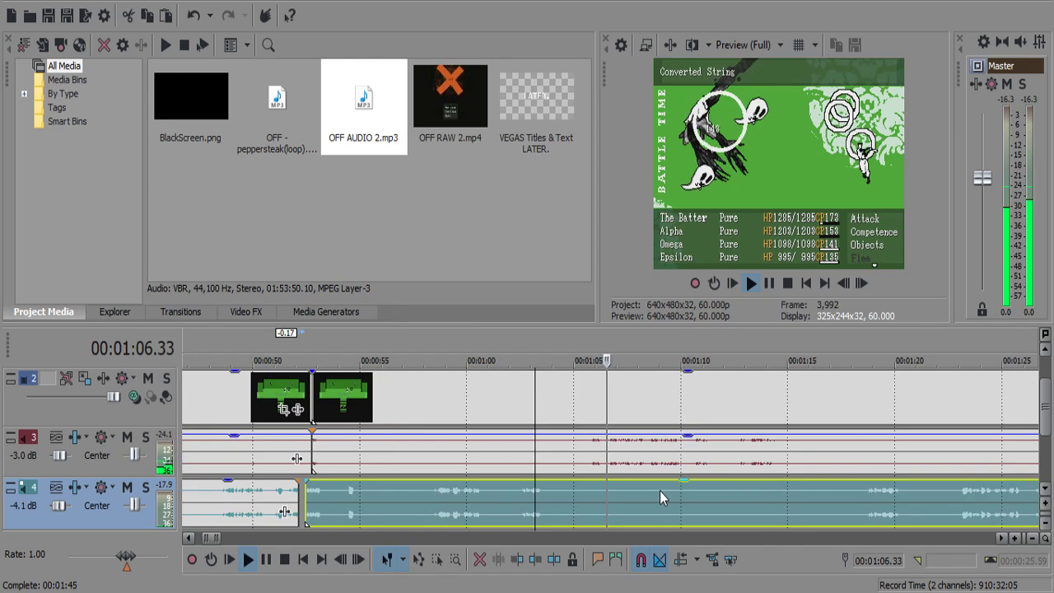
key("Return")
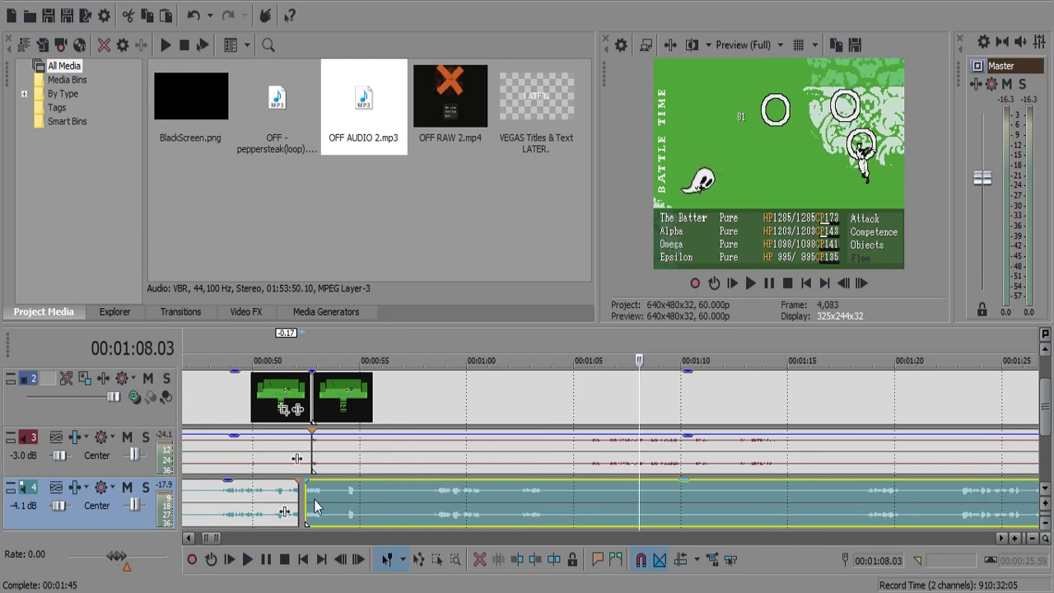
left_click(314, 505)
key("space")
Locate the end of the battle and split the video and track 3 audio at 1:18.08.
left_click(845, 442)
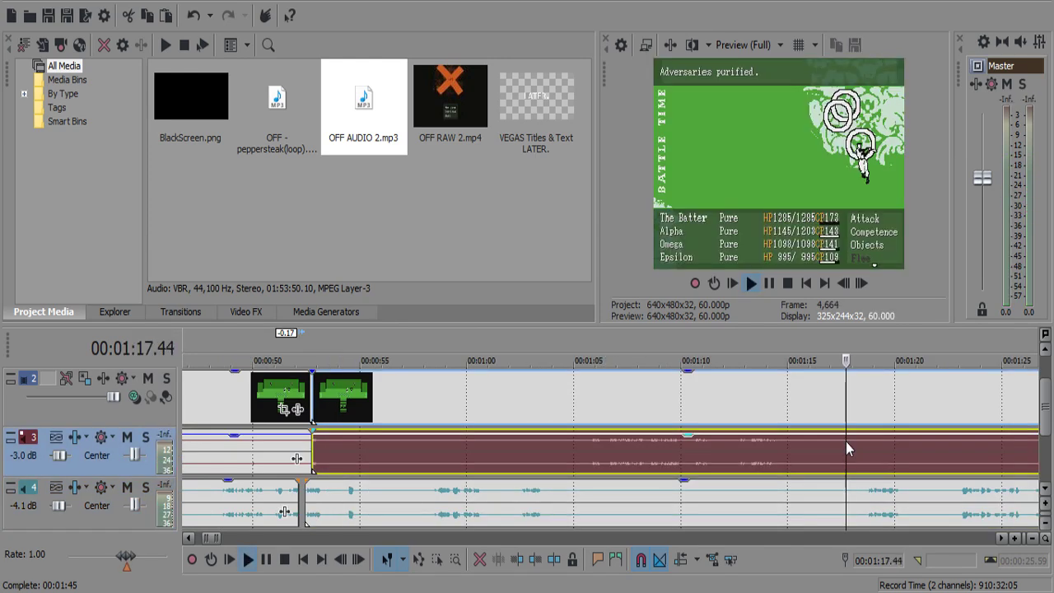
left_click(803, 446)
left_click(784, 446)
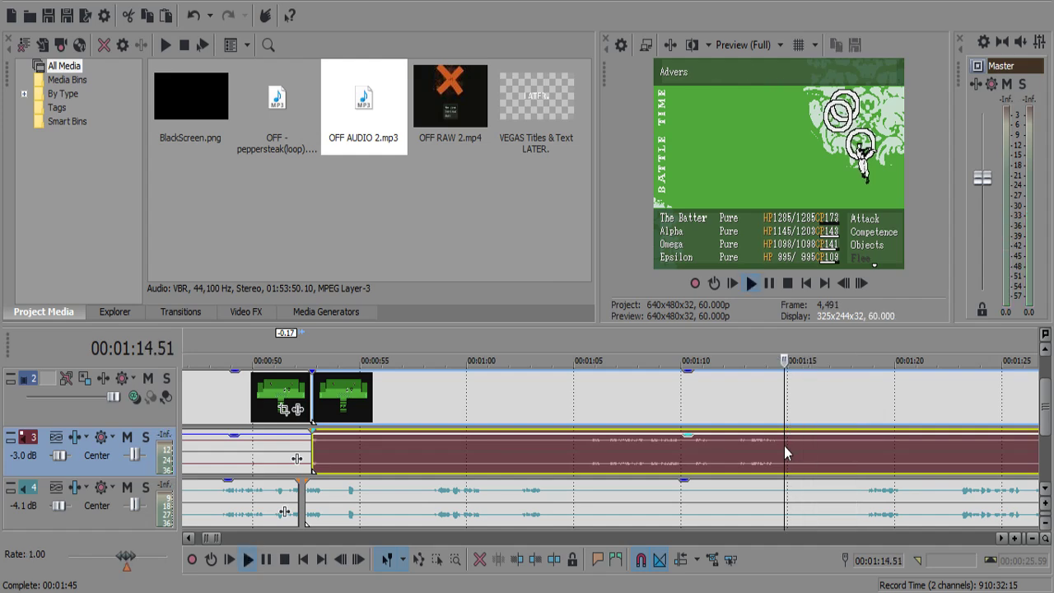
scroll(783, 445, "up", 2)
left_click(777, 456)
key("space")
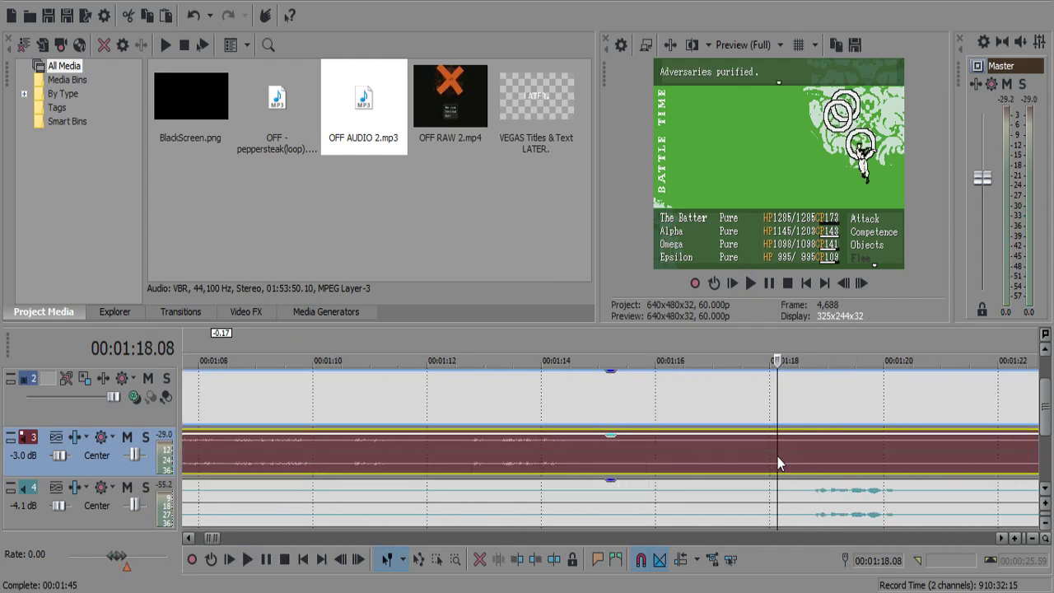
key("s")
Lower the gain of the track 3 battle clip between 0:52.46 and 1:18.08 to -2.7 dB and play from its start.
left_click_drag(603, 430, 608, 449)
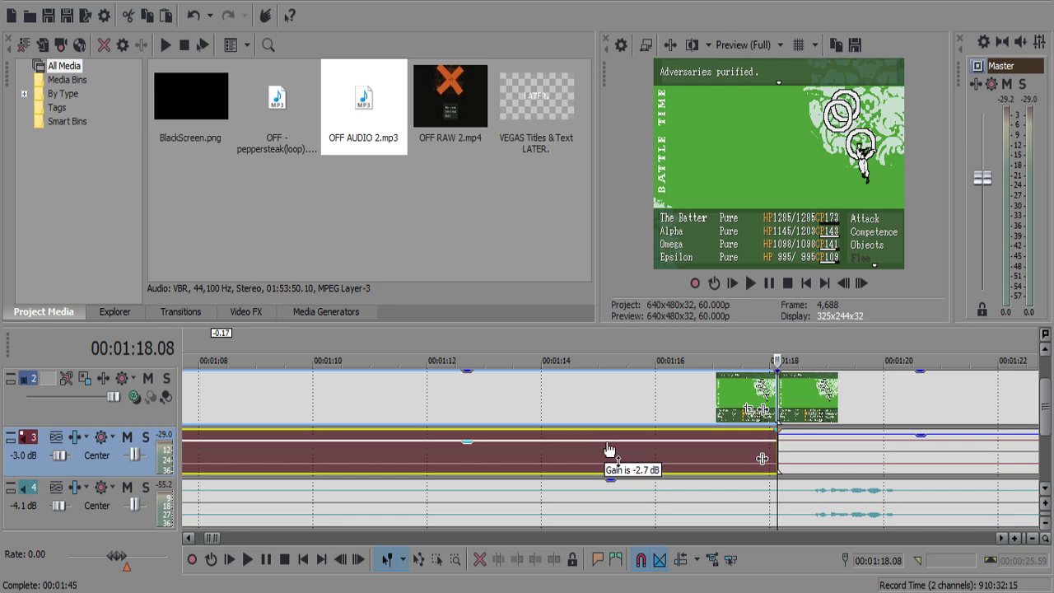
scroll(322, 499, "down", 5)
left_click(245, 462)
key("space")
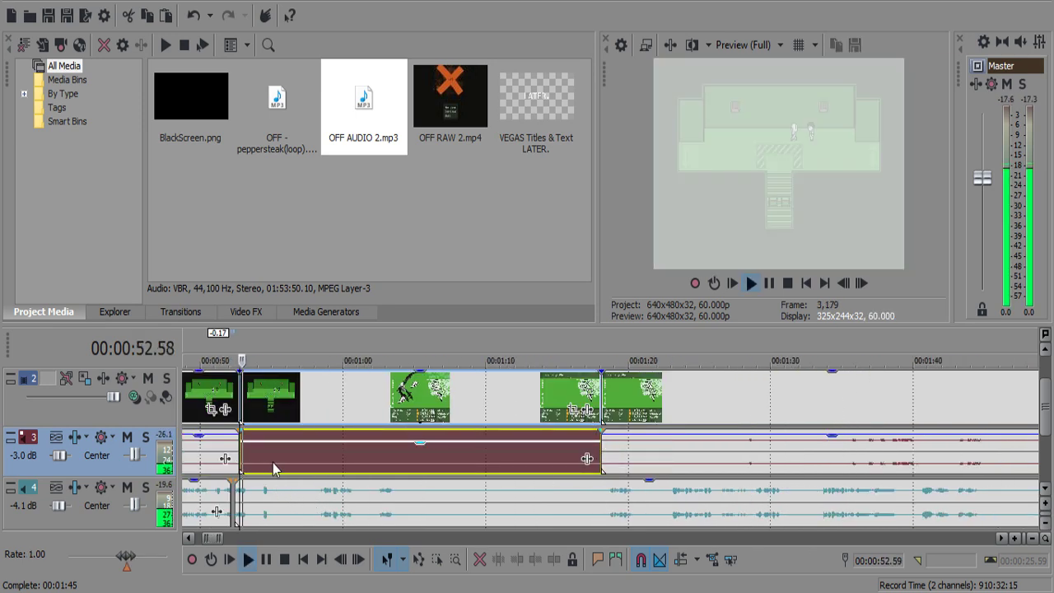
Lower the track 3 battle clip's gain a little further and listen to its balance with the voice from 0:52 to about 1:00.
scroll(273, 463, "up", 6)
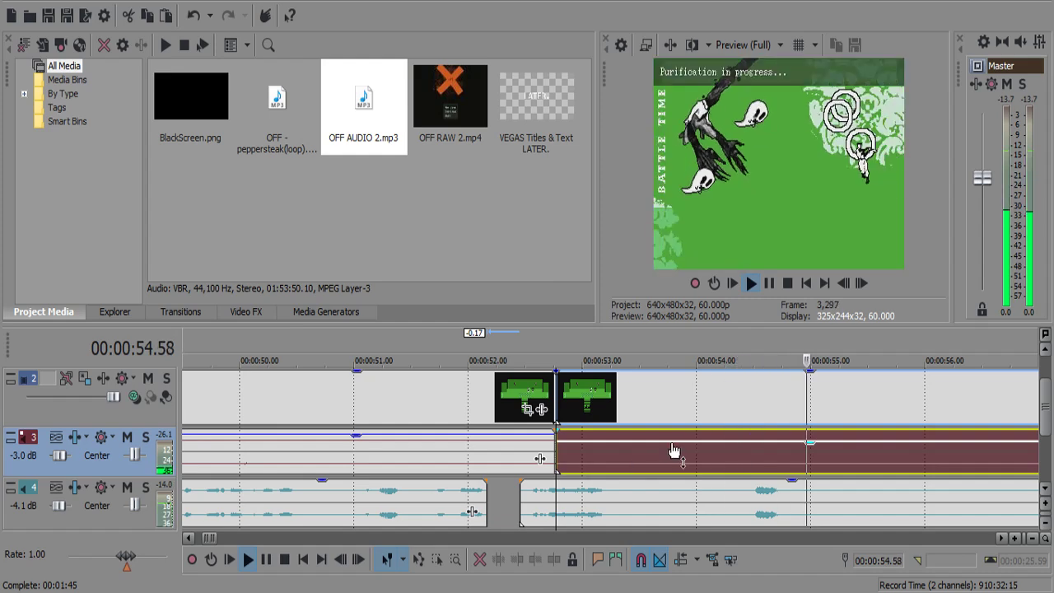
scroll(679, 426, "down", 2)
left_click_drag(656, 447, 659, 455)
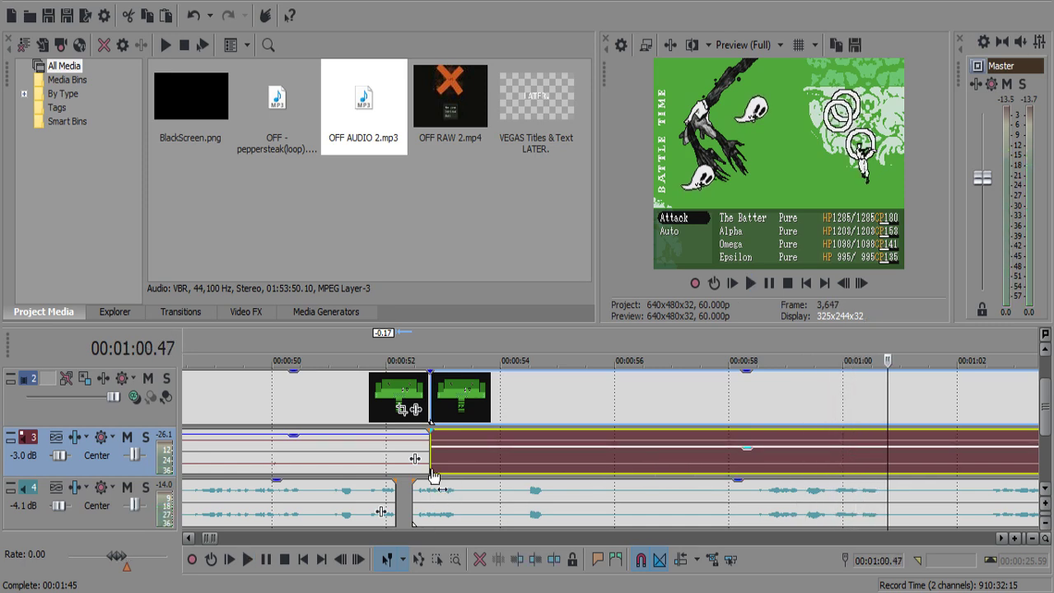
left_click(434, 475)
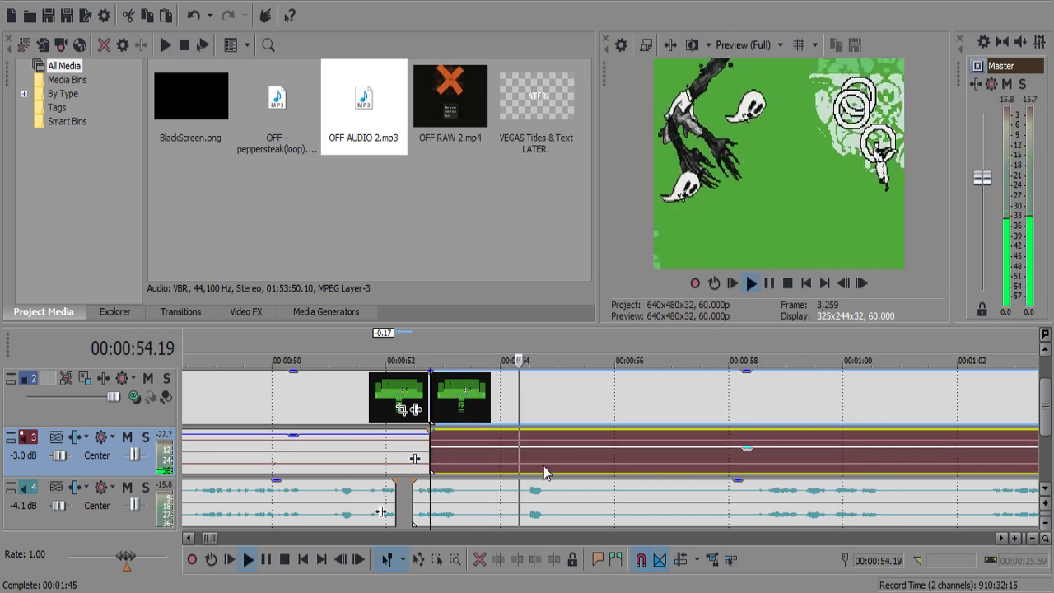
scroll(638, 492, "down", 3)
scroll(638, 492, "down", 3)
scroll(659, 486, "down", 3)
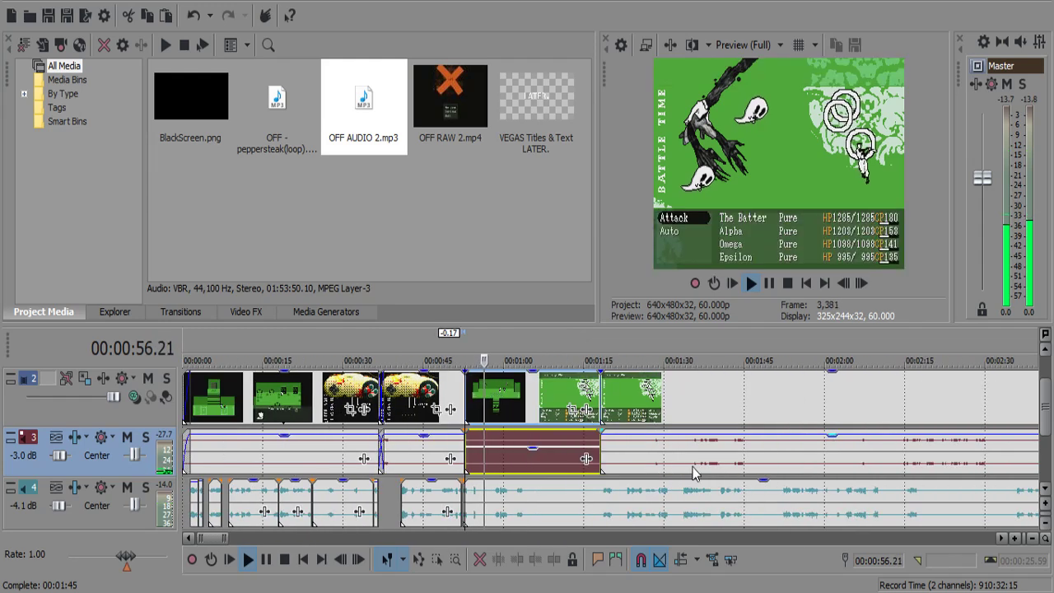
scroll(692, 473, "up", 5)
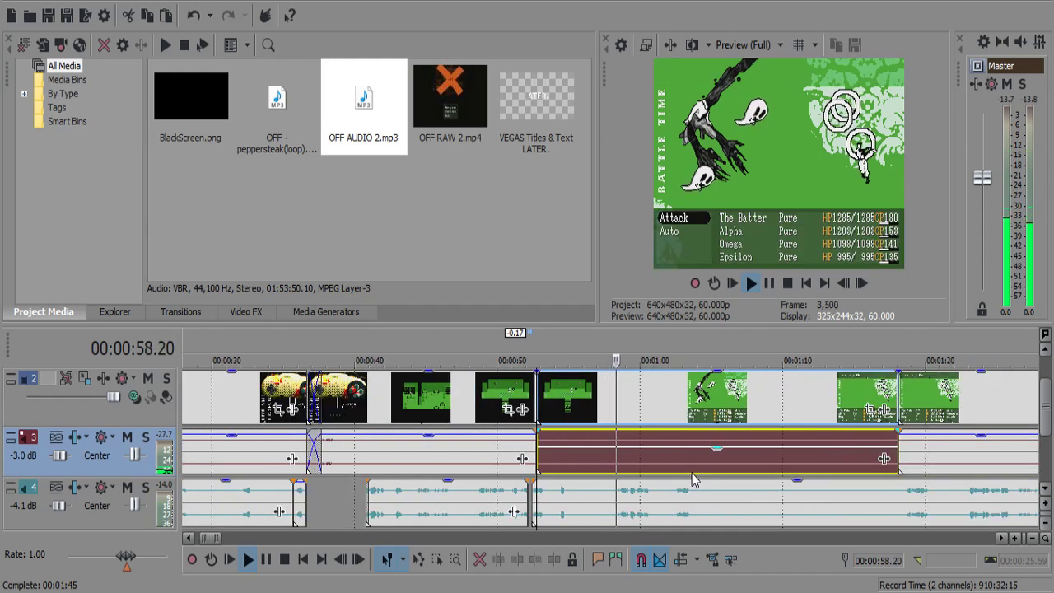
scroll(691, 477, "up", 5)
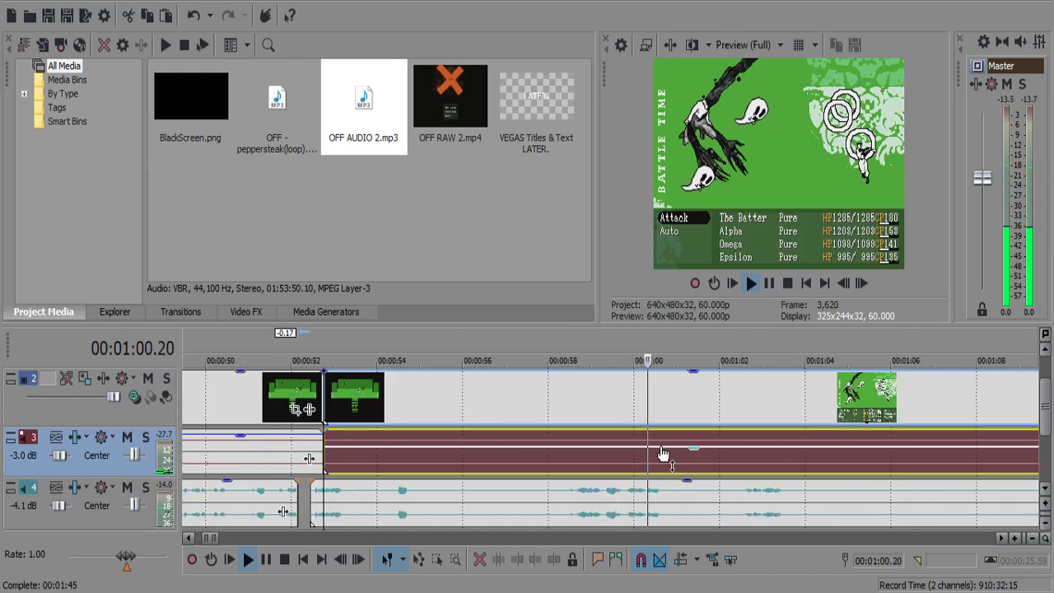
Split the track 4 audio at about 1:01.14 and 1:00.52 and delete the short piece between the splits.
left_click(658, 495)
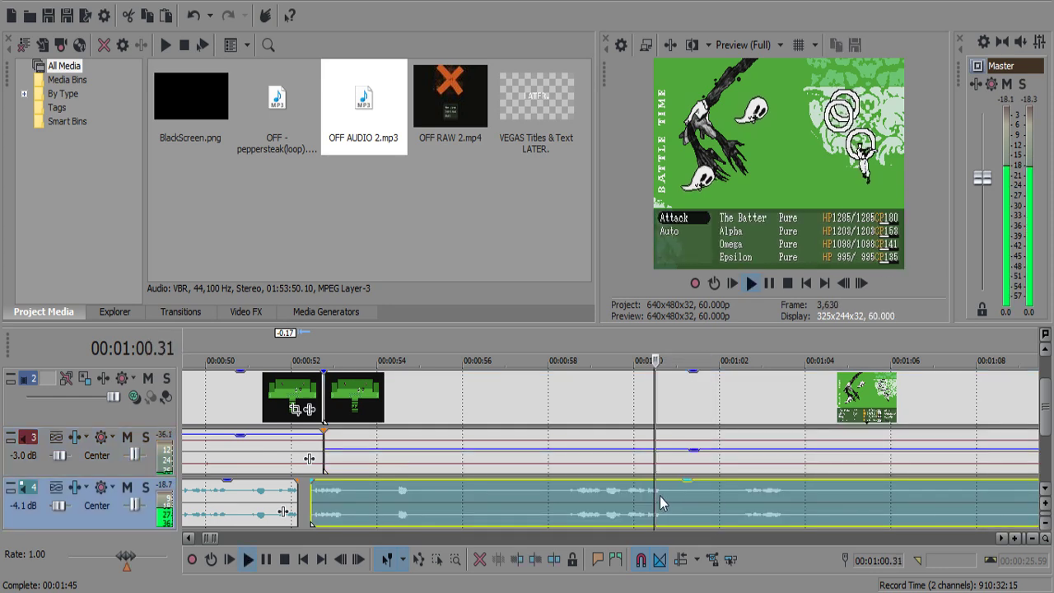
left_click(671, 493)
key("s")
key("s")
left_click(677, 494)
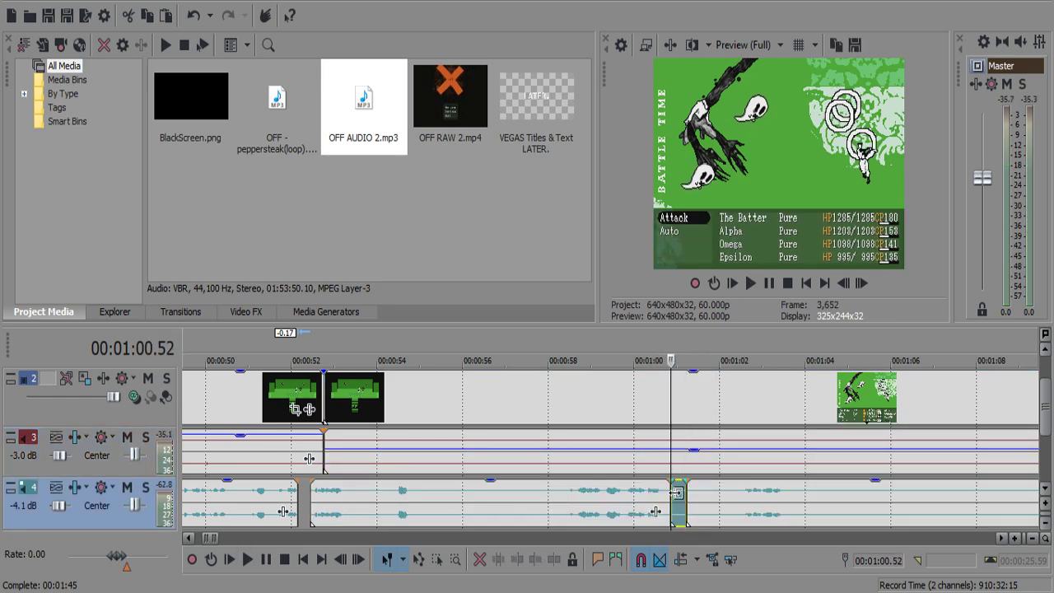
key("Delete")
Split the video and track 3 audio at about 1:01.03, within the new gap on track 4.
scroll(676, 498, "up", 5)
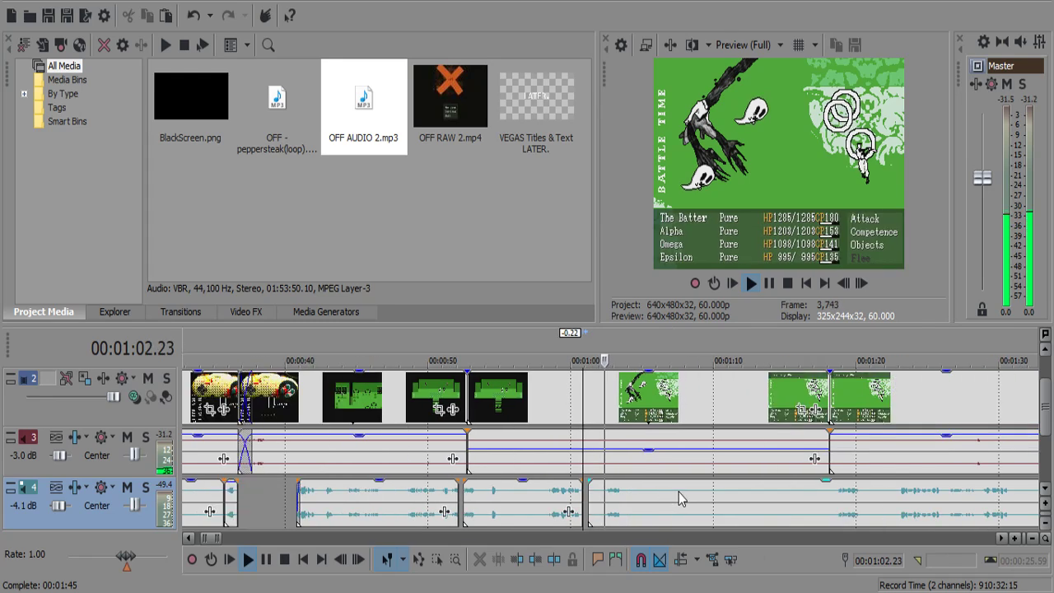
left_click(491, 469)
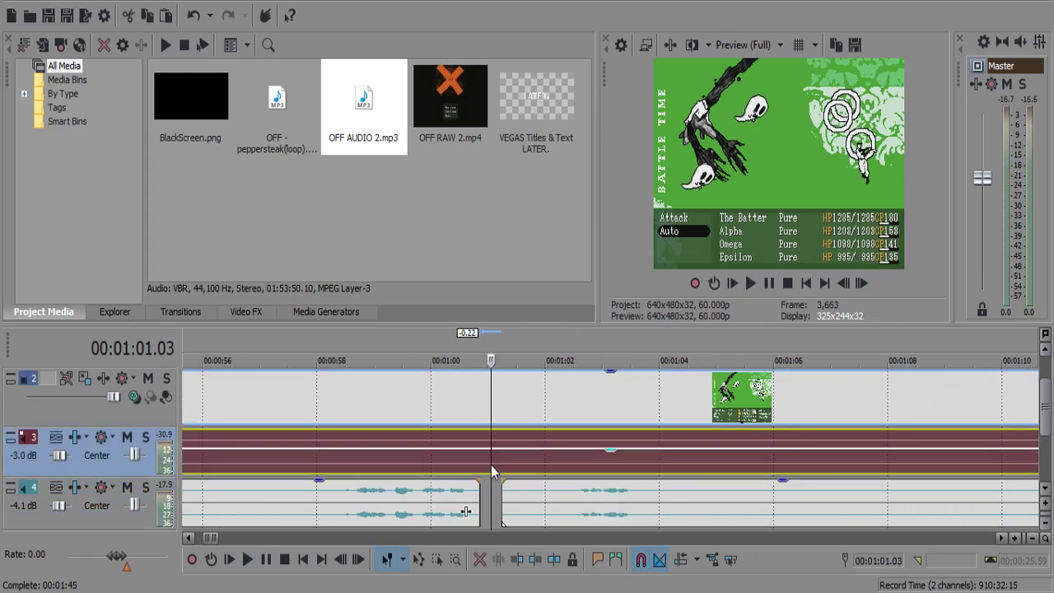
scroll(717, 489, "down", 5)
Split the track 4 audio at 1:18.08, in line with the battle clip's end, and delete its piece from about 1:01.14 to there.
left_click(840, 496)
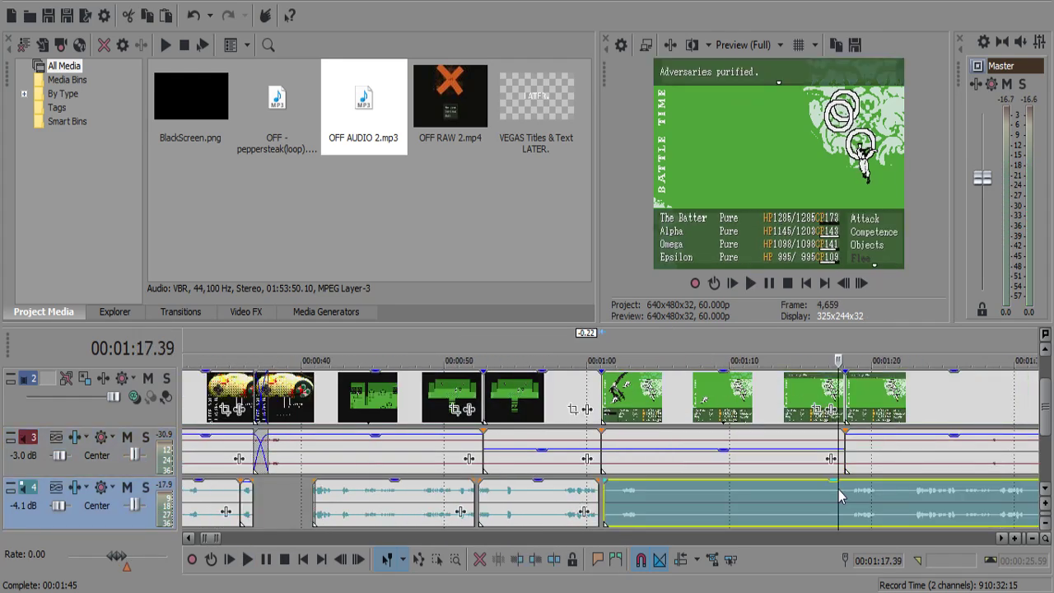
left_click(845, 494)
key("s")
left_click(818, 498)
key("Delete")
left_click(780, 468)
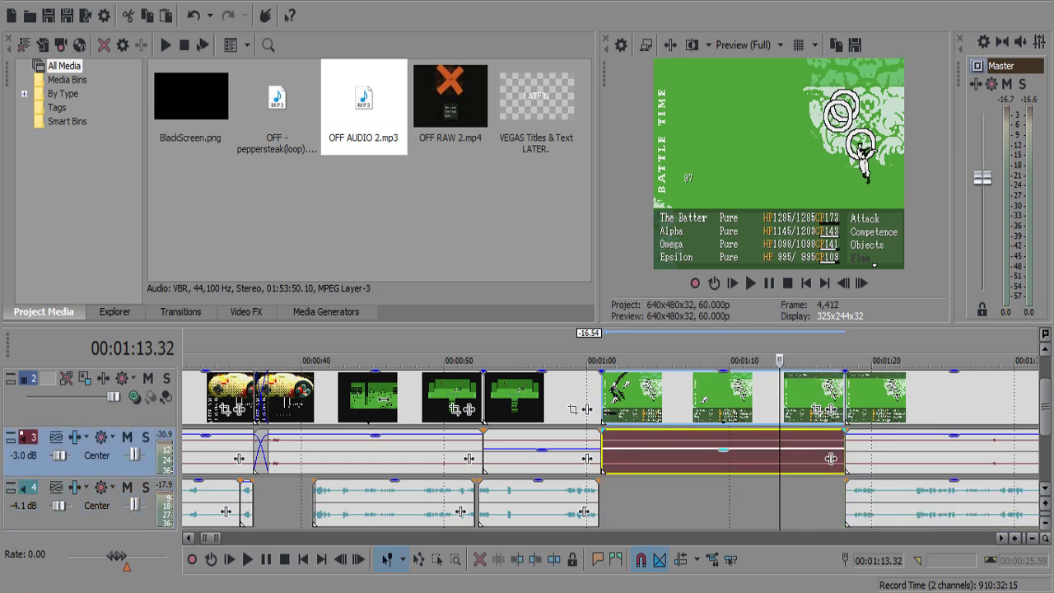
left_click(192, 401)
scroll(284, 415, "down", 4)
scroll(254, 403, "down", 9)
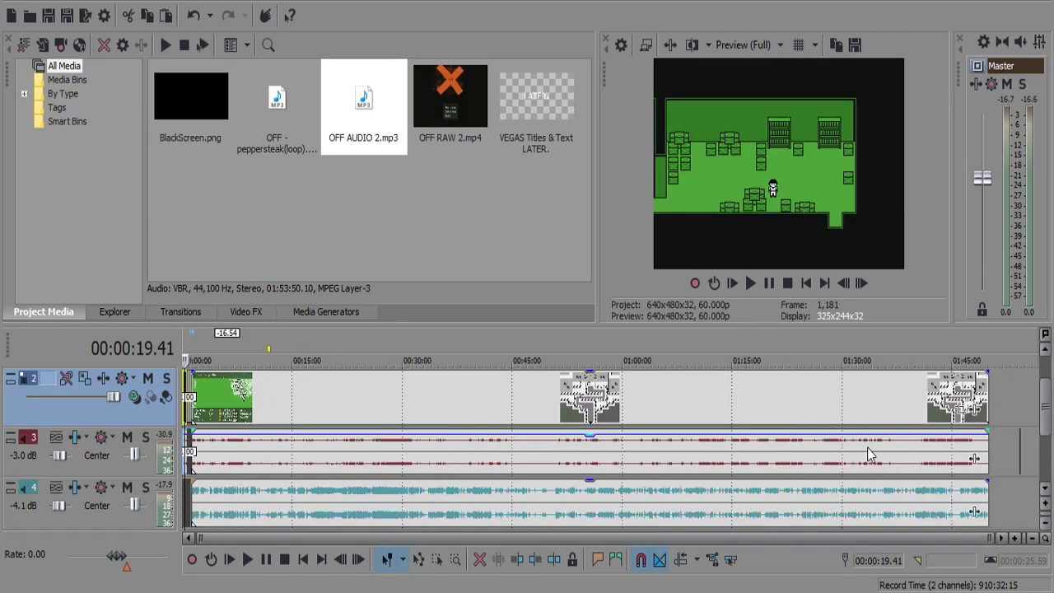
left_click(785, 408, "shift")
scroll(510, 407, "up", 6)
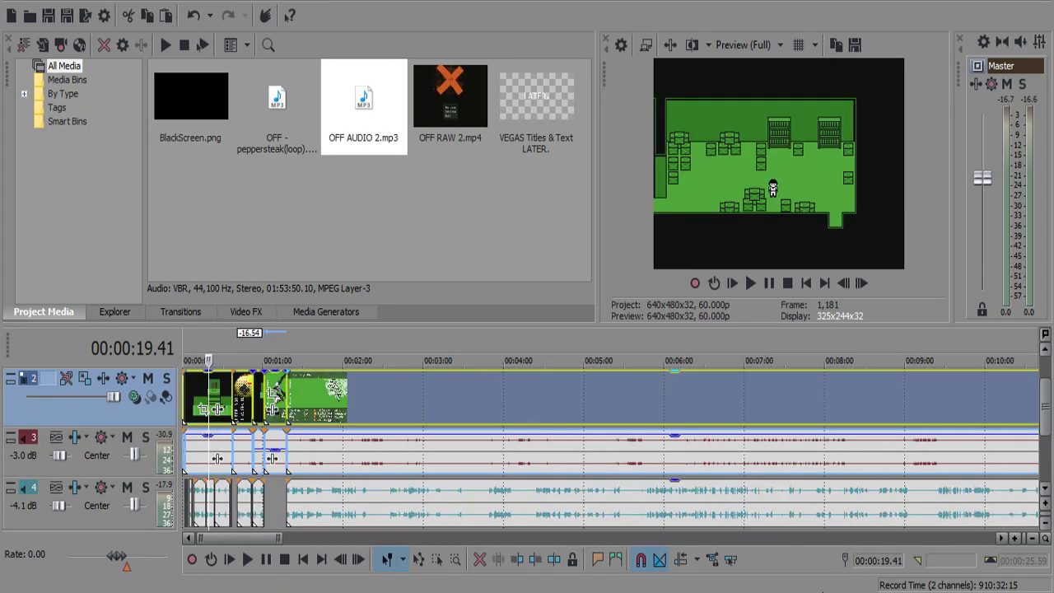
Ungroup the battle video clip between about 1:01 and 1:18.08 and delete its track 3 audio.
left_click(289, 503)
scroll(318, 503, "up", 6)
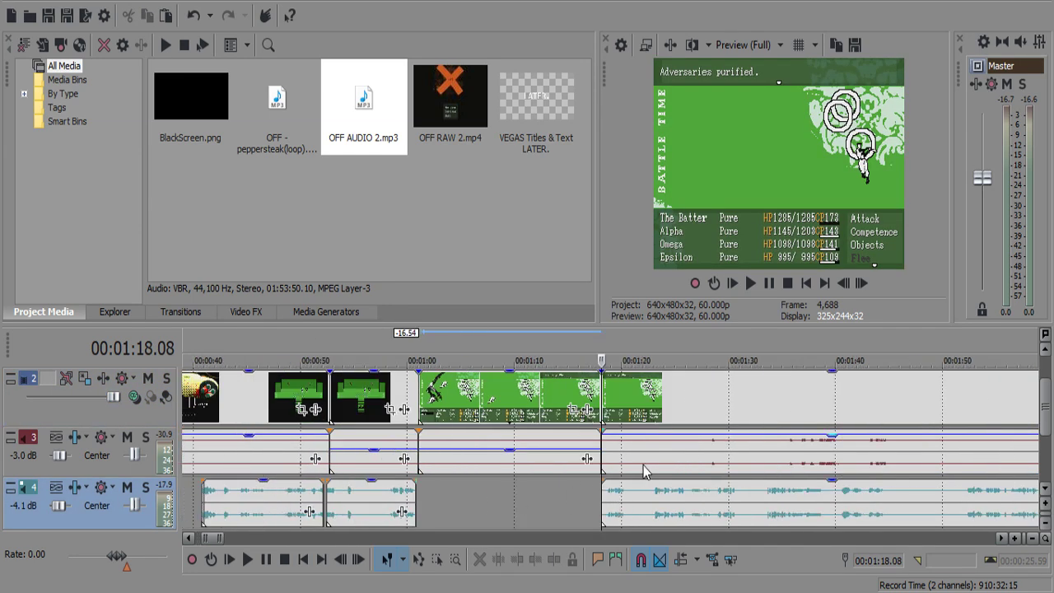
left_click(553, 415)
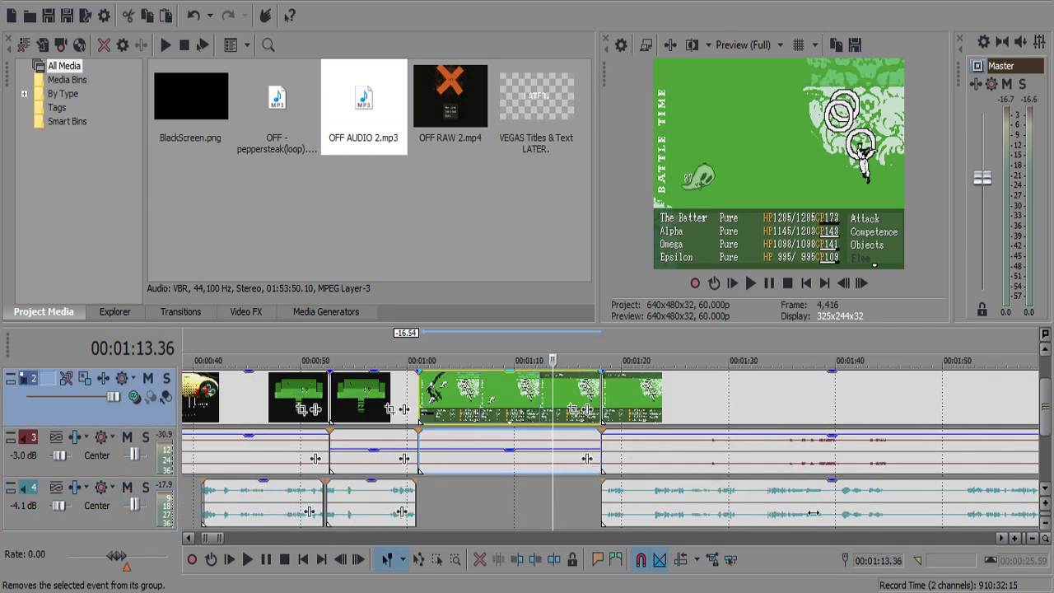
left_click(525, 461)
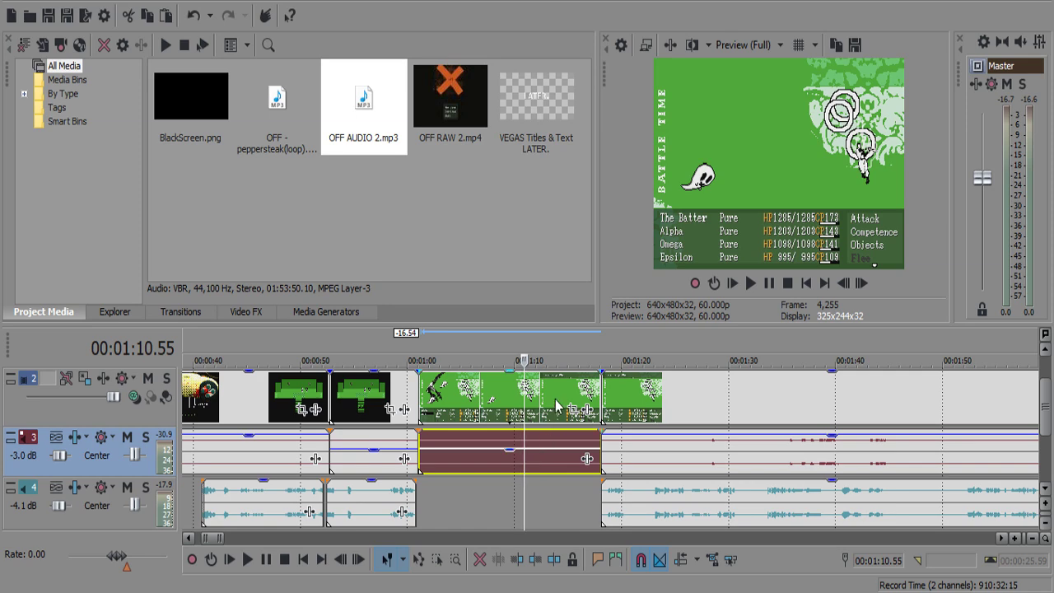
key("Delete")
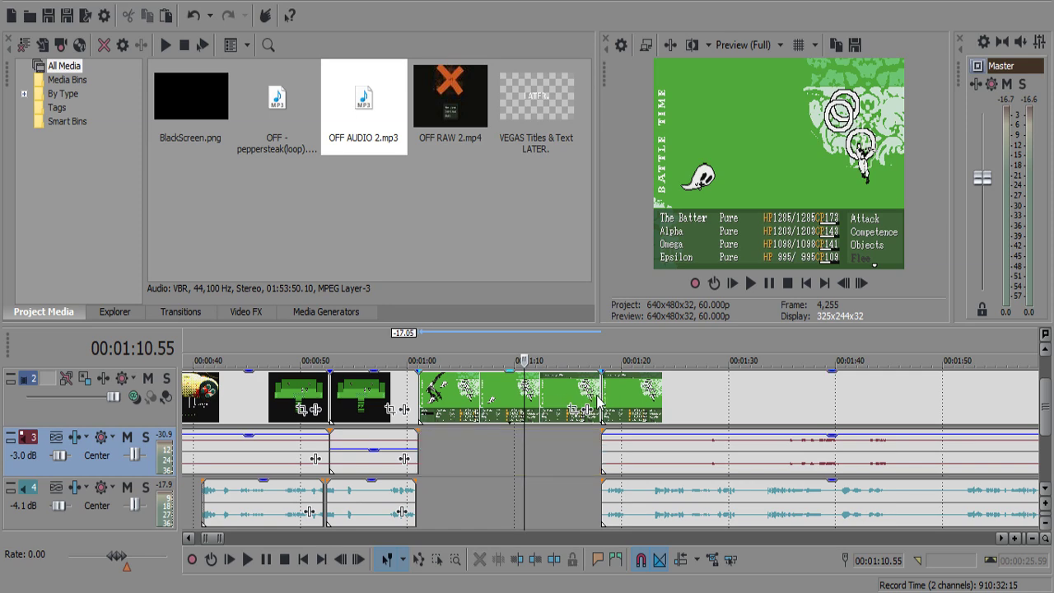
Speed up the battle video by time-compressing it so that it ends at about 1:05.19.
left_click_drag(603, 398, 463, 418)
key("ctrl+z")
left_click(538, 402)
Move the following video, track 3 and track 4 clips together to start at 1:05.20, after the sped-up battle clip.
left_click(626, 406)
left_click(635, 510, "shift")
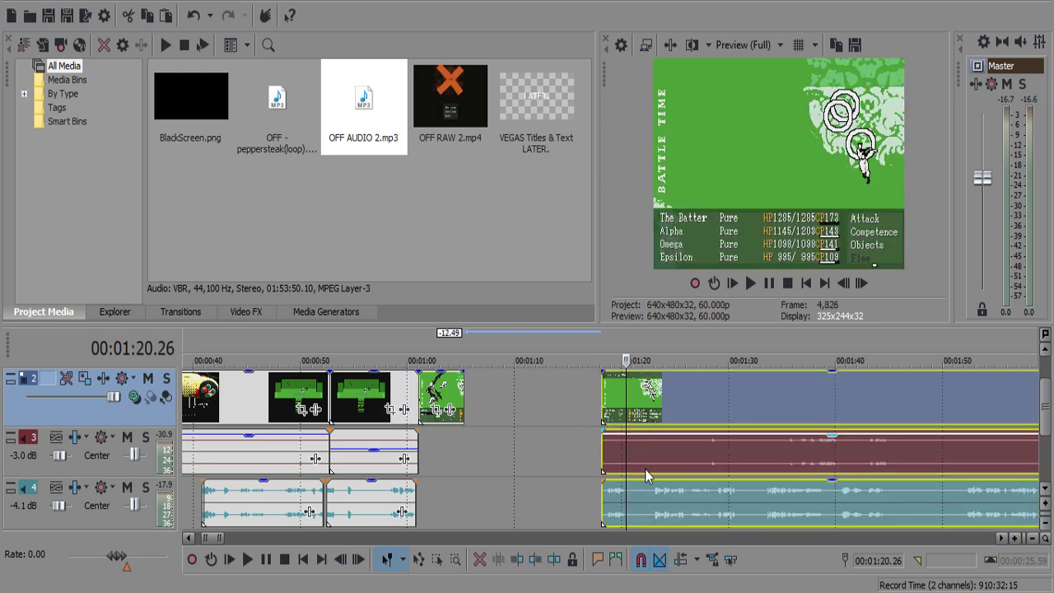
left_click_drag(645, 468, 506, 438)
left_click(464, 400)
scroll(519, 418, "up", 10)
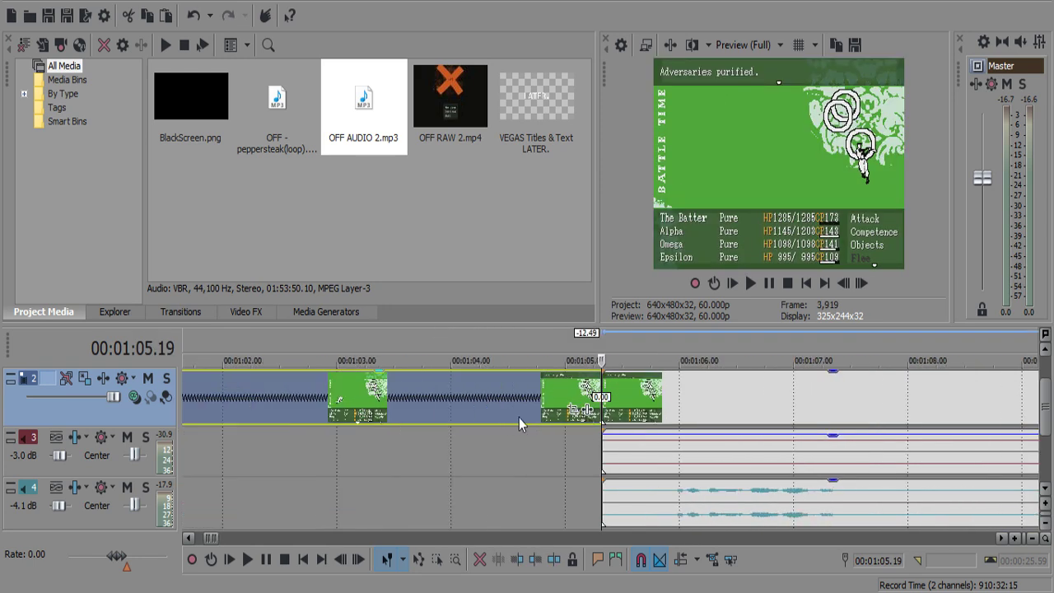
left_click(635, 410)
left_click_drag(670, 461, 688, 461)
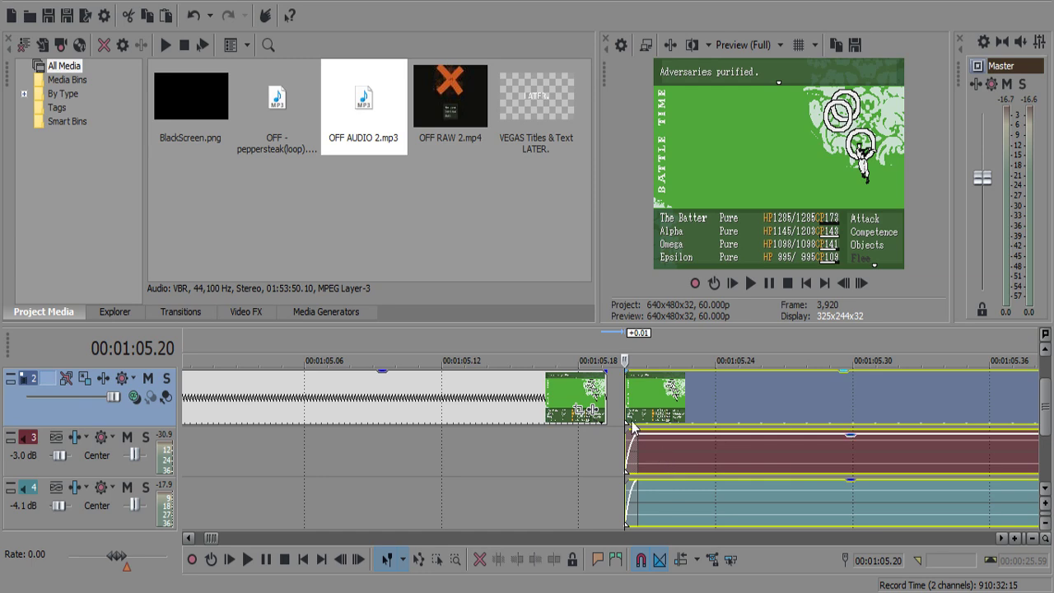
Stretch the sped-up battle video by one frame to 1:05.20 so that it meets the next clip.
left_click_drag(602, 403, 624, 410)
left_click(607, 409, "ctrl")
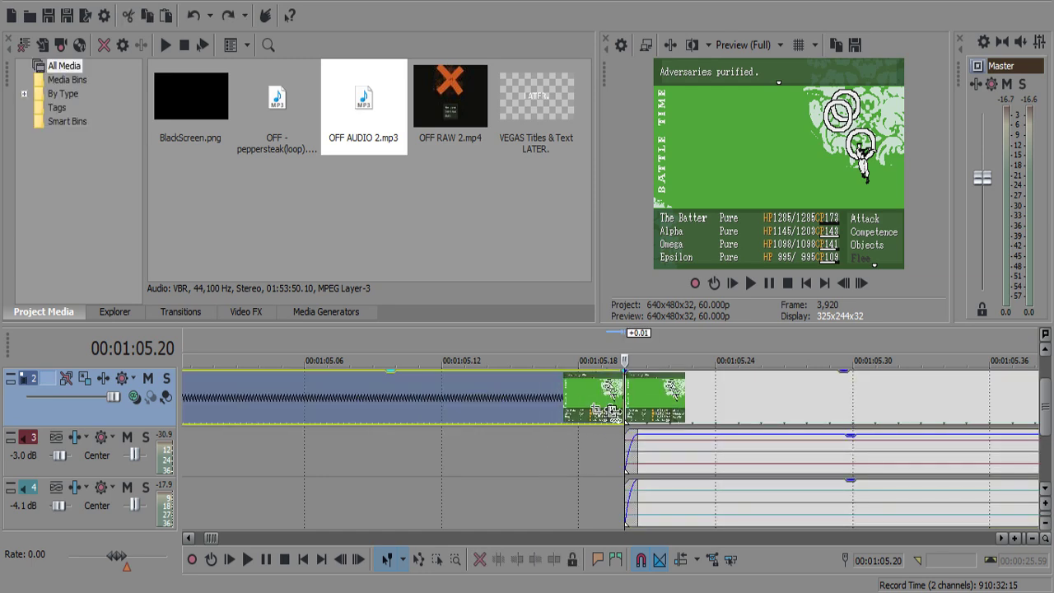
scroll(573, 445, "down", 8)
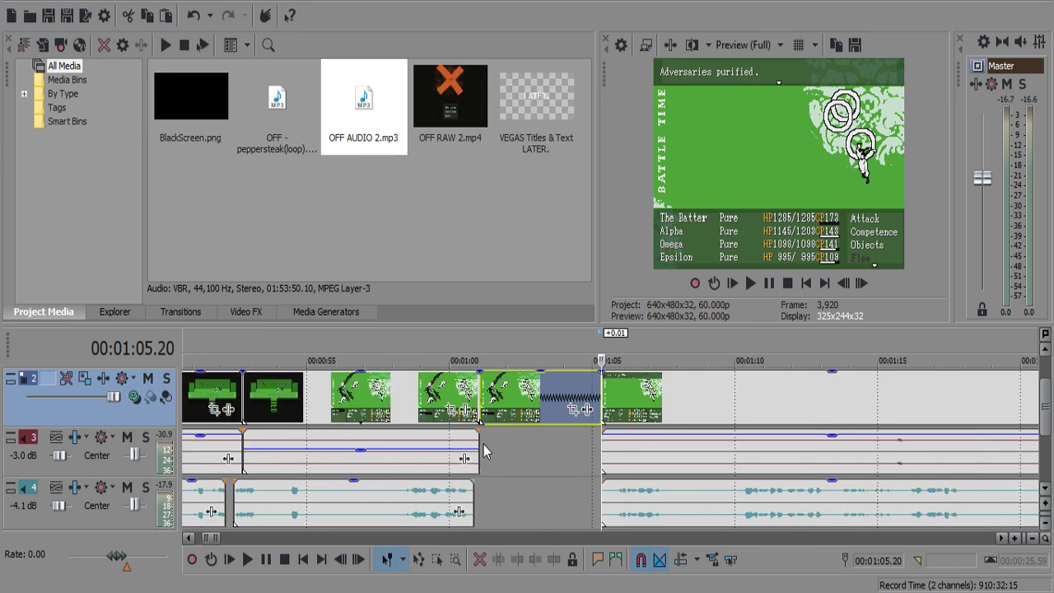
Extend the track 3 battle audio to 1:05.20 beneath the sped-up video and play across the join.
left_click_drag(483, 461, 577, 466)
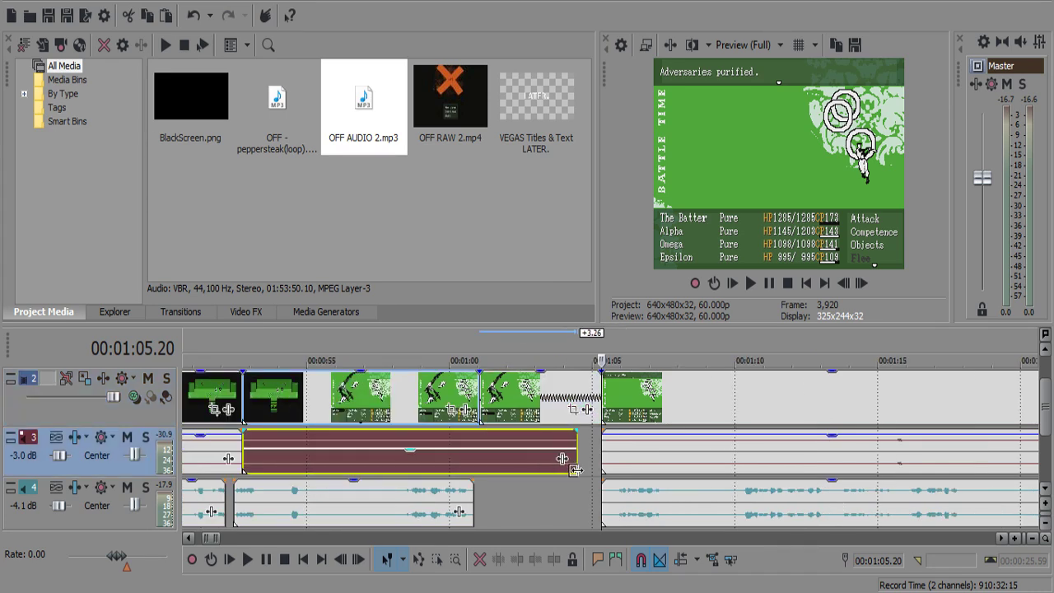
left_click(491, 470)
left_click(476, 465)
key("space")
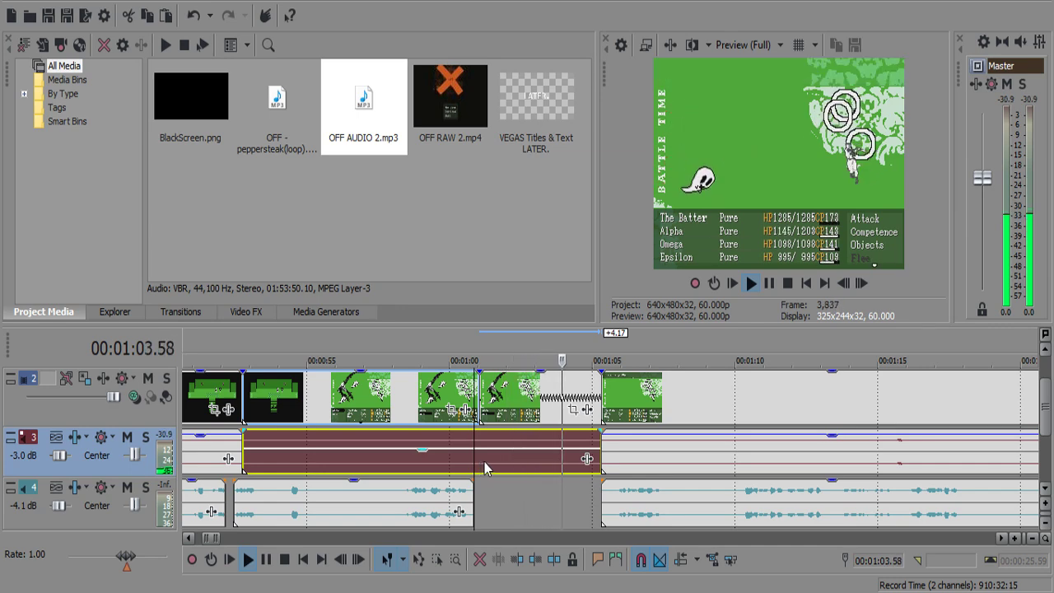
Overlap the track 3 battle audio with the following clip by 30 frames as a crossfade at 1:05.20 and listen to it.
scroll(564, 466, "up", 5)
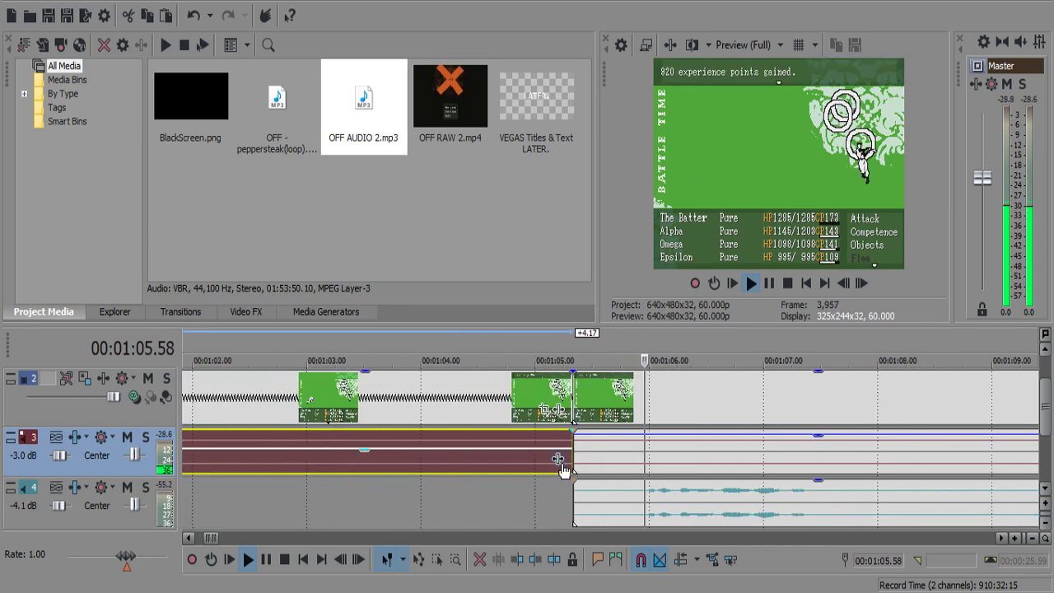
key("Return")
left_click_drag(567, 458, 576, 471)
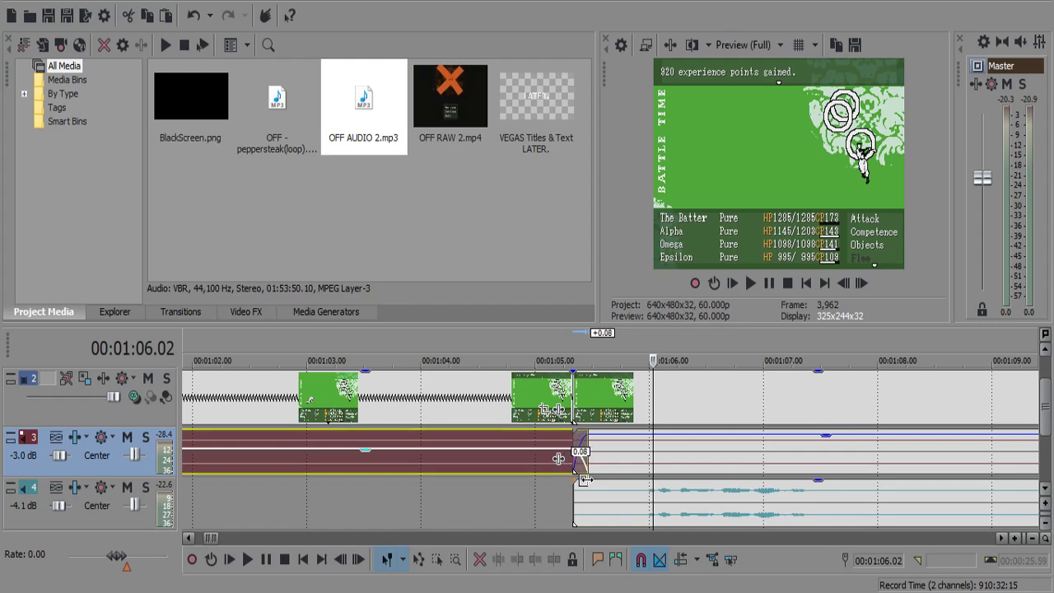
left_click(547, 514)
key("space")
scroll(741, 494, "down", 5)
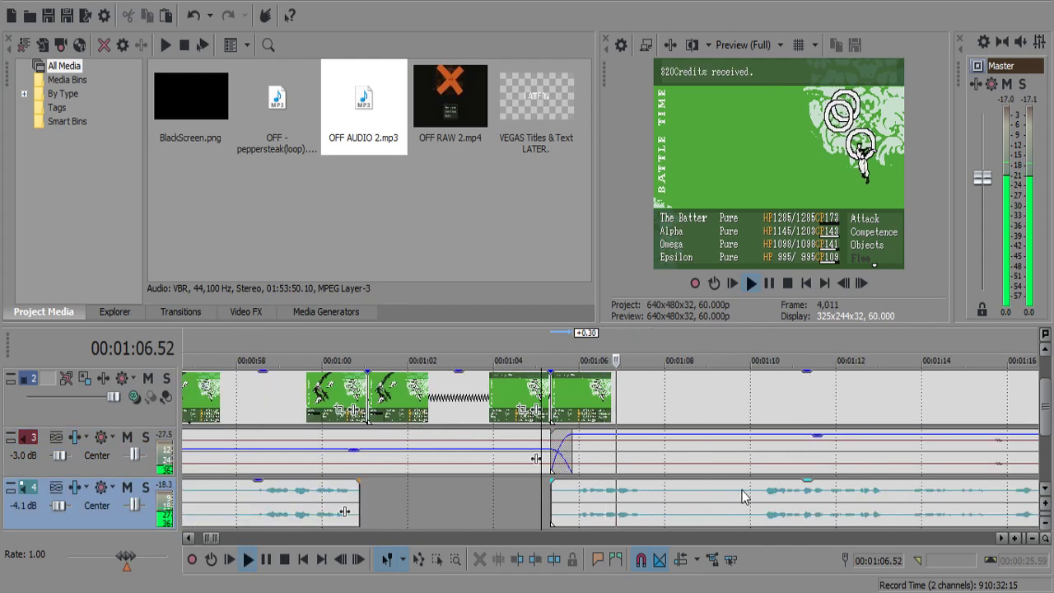
Split the track 4 audio at about 1:07.37 and 1:10.00 and delete the piece between the splits.
scroll(741, 494, "up", 4)
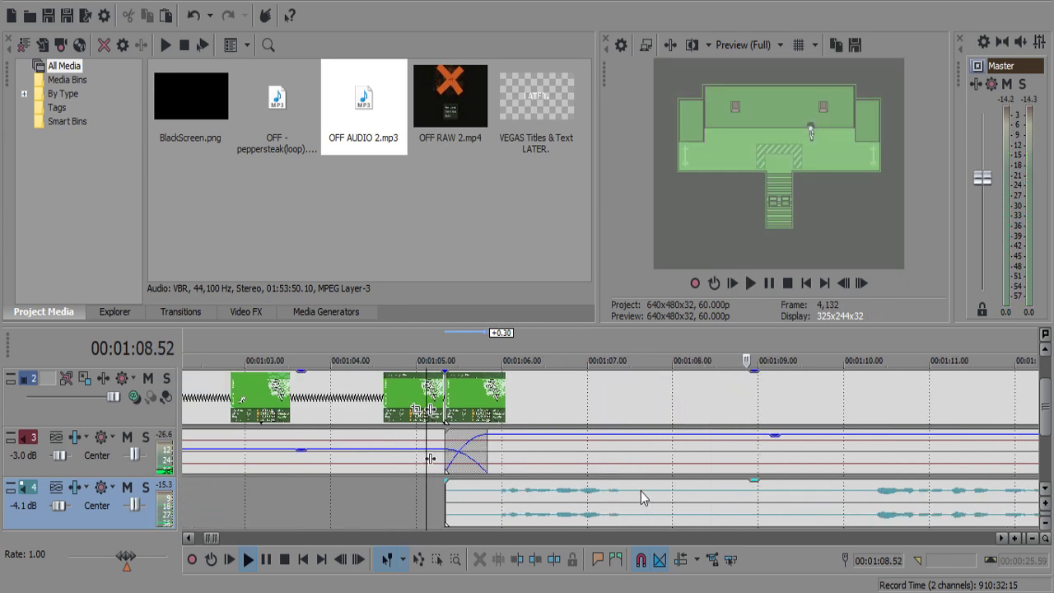
left_click(641, 493)
key("s")
scroll(642, 492, "down", 4)
scroll(688, 495, "up", 5)
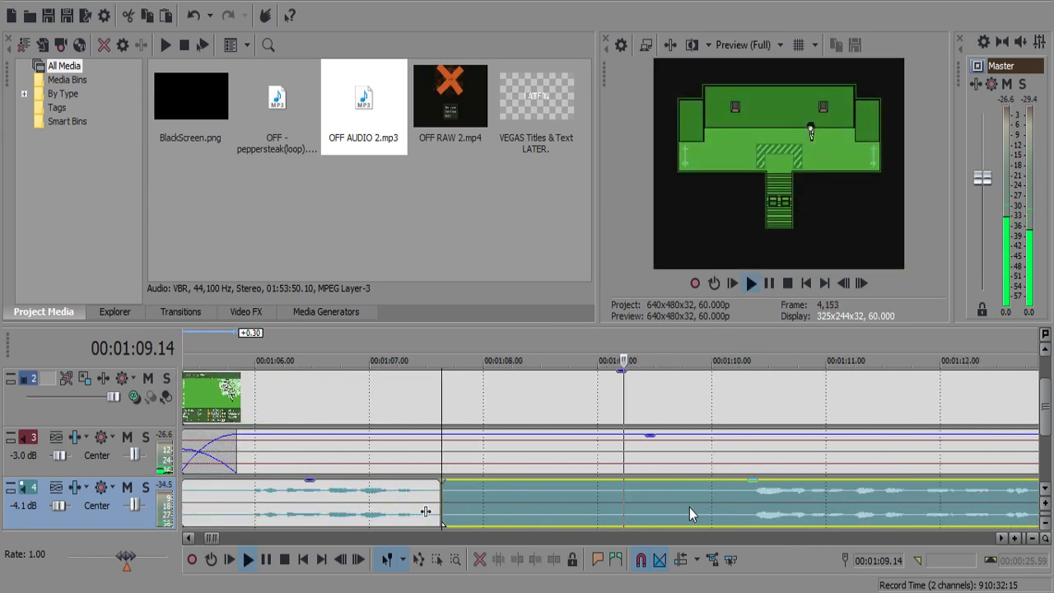
key("s")
left_click(684, 497)
key("Delete")
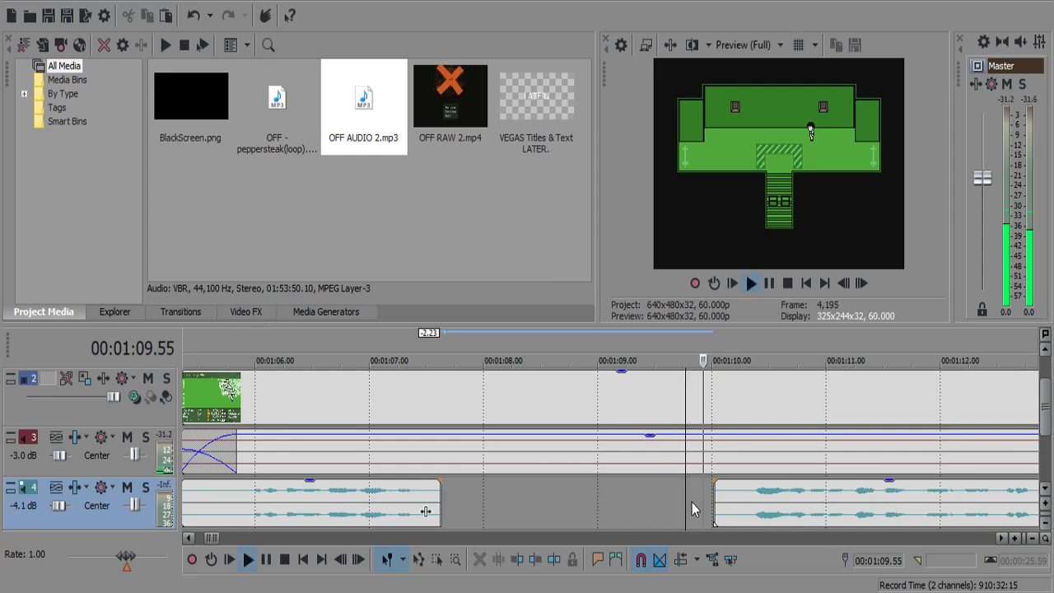
scroll(692, 502, "down", 4)
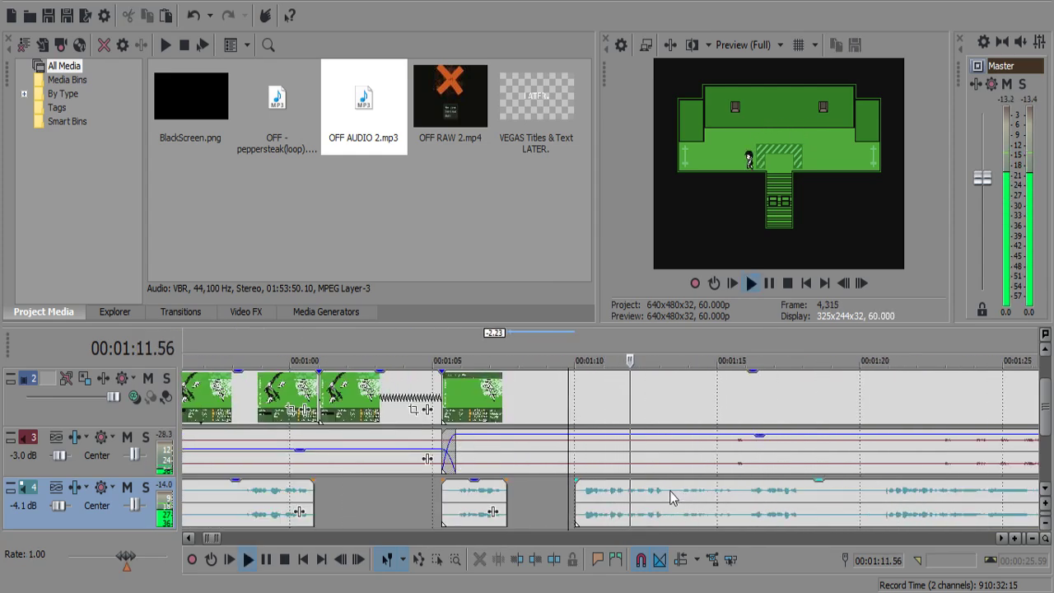
Split the track 4 audio at 1:15.46 and about 1:13.36 and delete the piece between the splits.
scroll(666, 497, "up", 2)
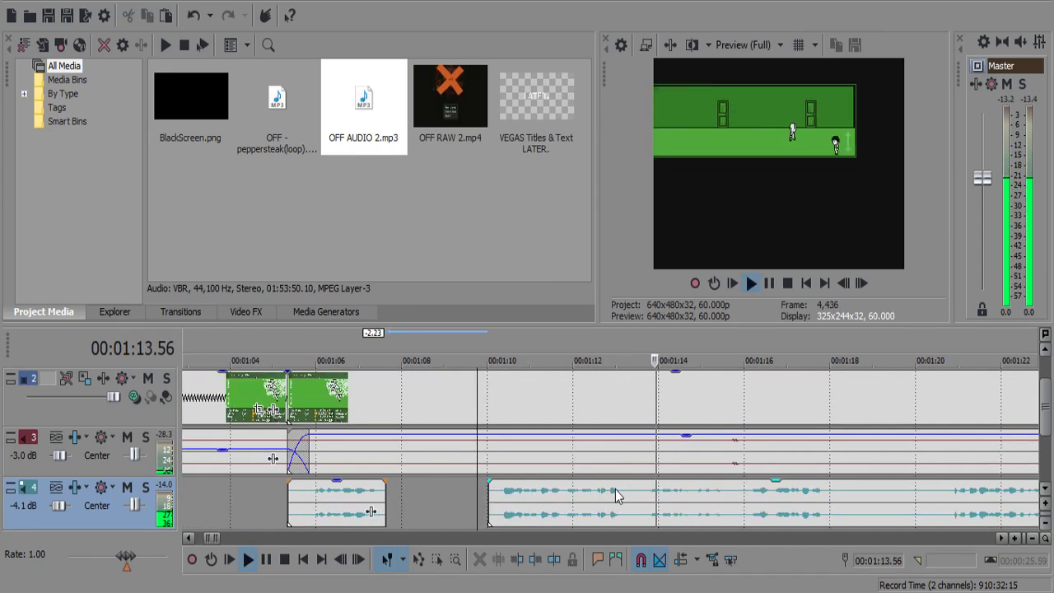
scroll(618, 496, "up", 3)
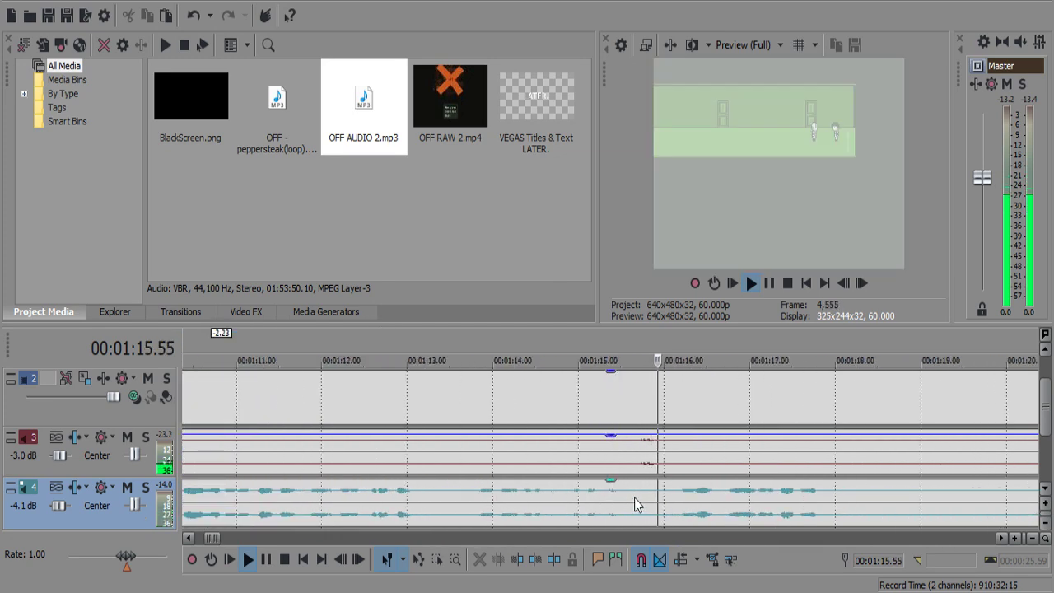
left_click(645, 496)
key("space")
key("s")
left_click(459, 496)
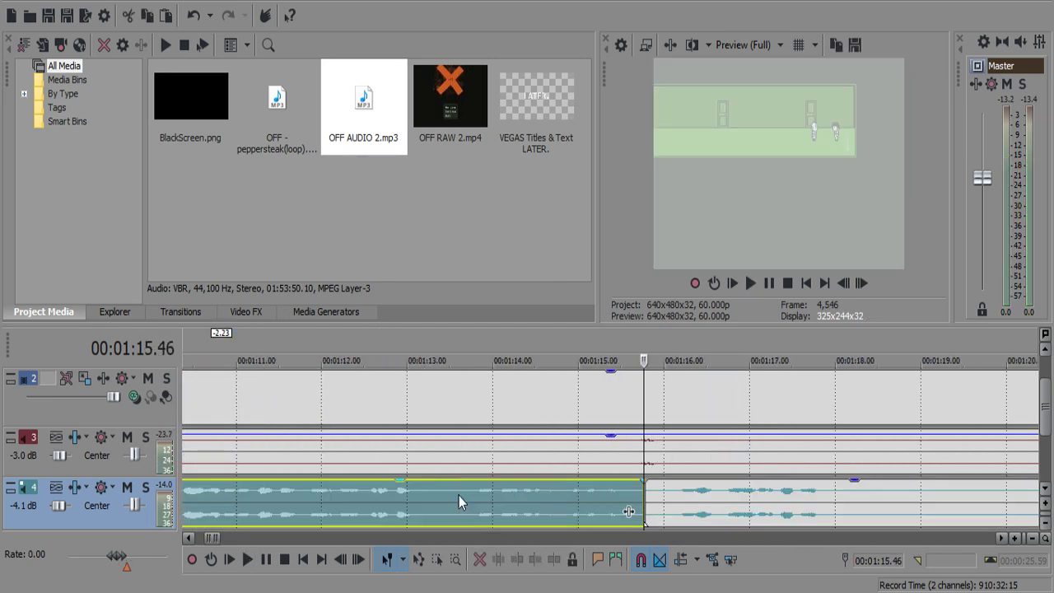
left_click(458, 495)
key("s")
key("Delete")
Split the track 4 audio just before 1:18 and move the short voice piece 55 frames earlier, to about 1:14.51.
left_click(733, 497)
key("space")
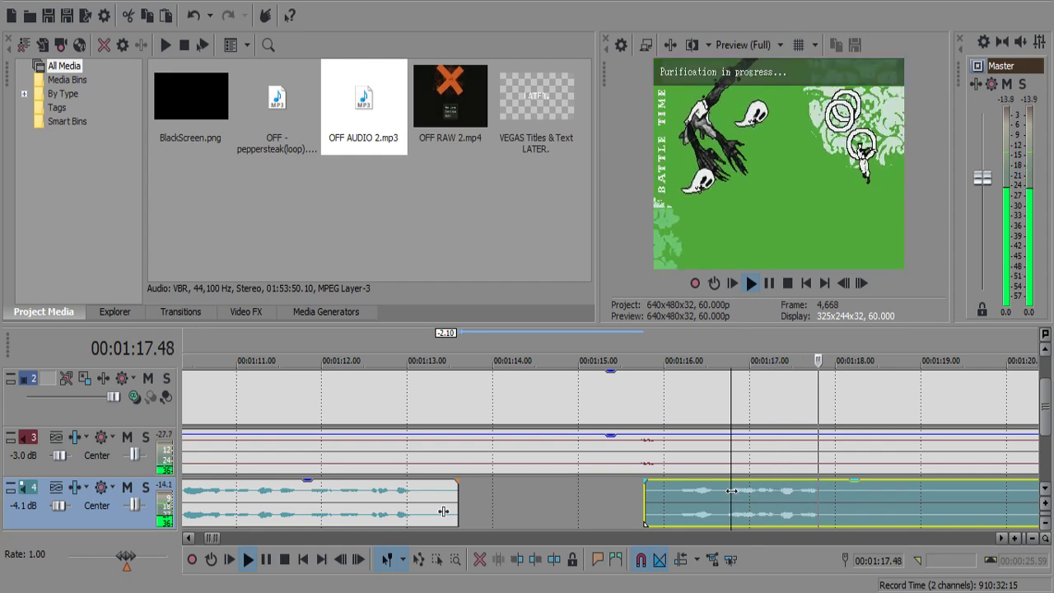
key("space")
key("s")
left_click_drag(732, 491, 659, 504)
left_click(578, 503)
key("space")
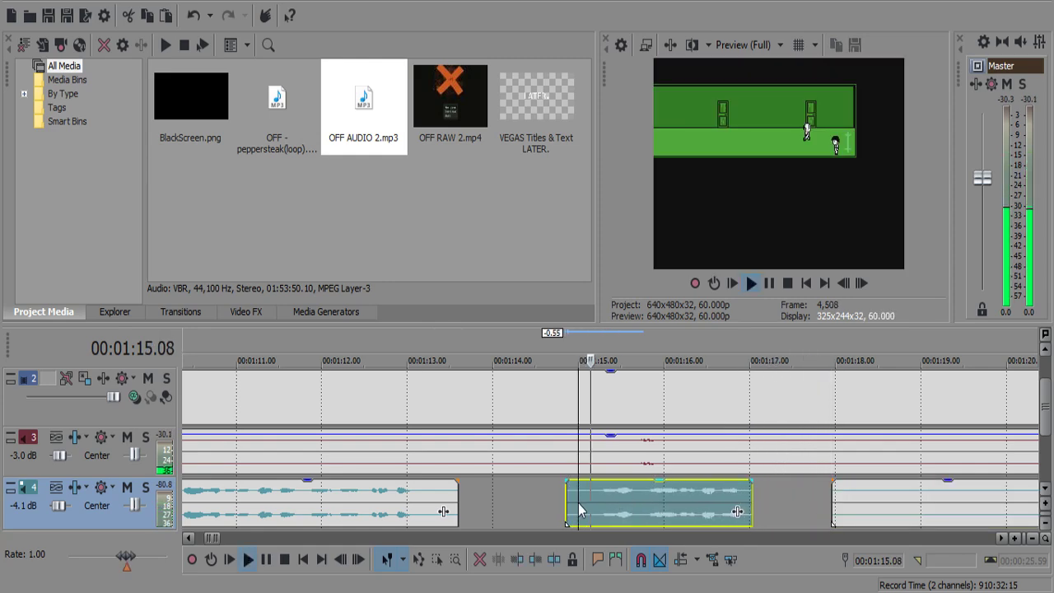
Nudge the short track 4 voice piece later to start at about 1:15.05, playing it back to check the timing.
key("space")
left_click_drag(611, 511, 614, 511)
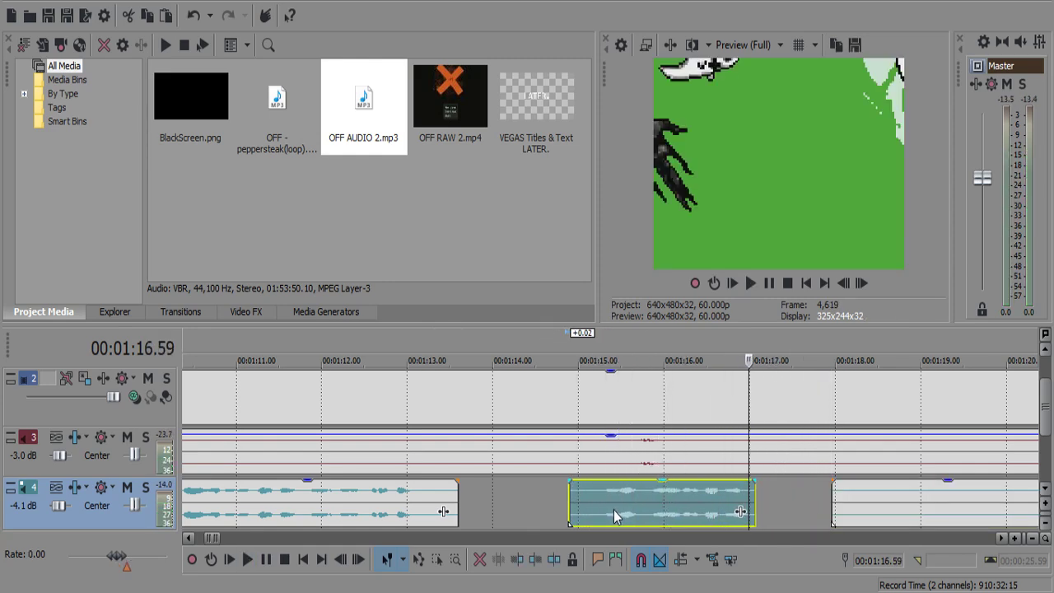
left_click(583, 503)
key("space")
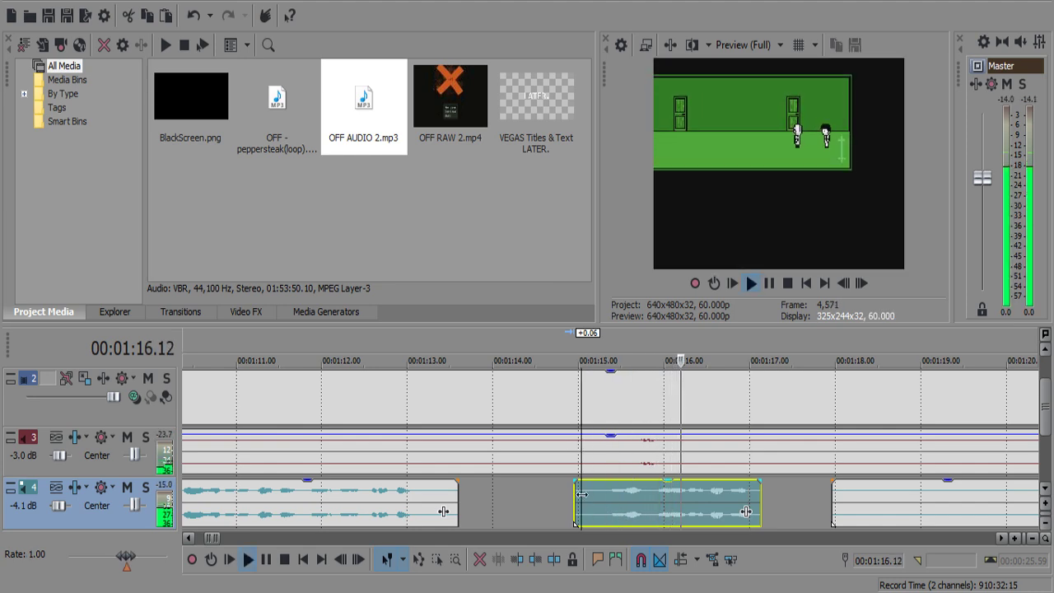
key("space")
left_click(583, 509)
key("space")
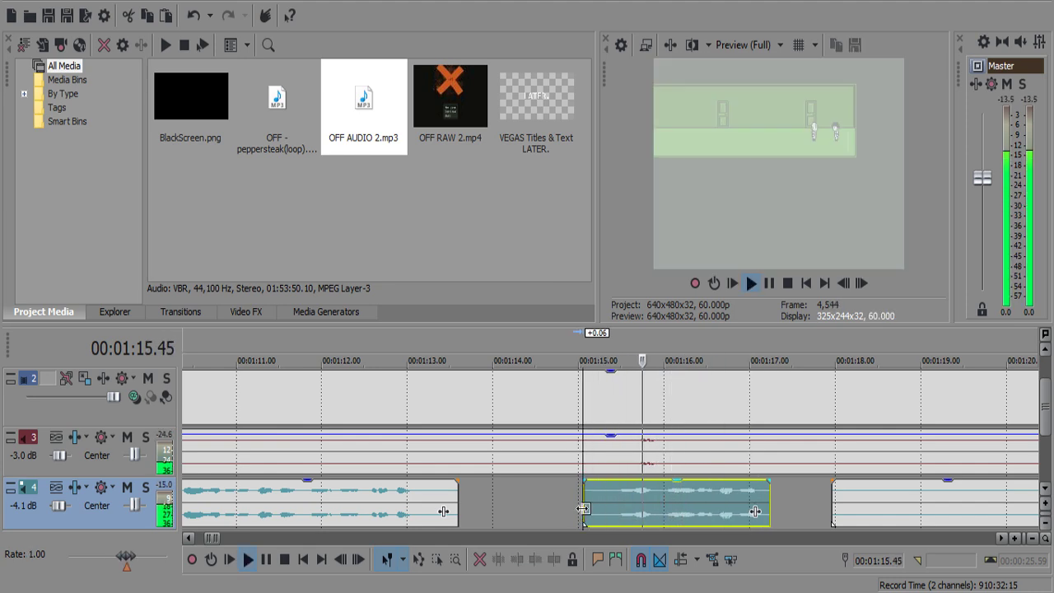
Split the video and track 3 audio at 1:15.41, where the battle transition begins.
left_click(640, 447)
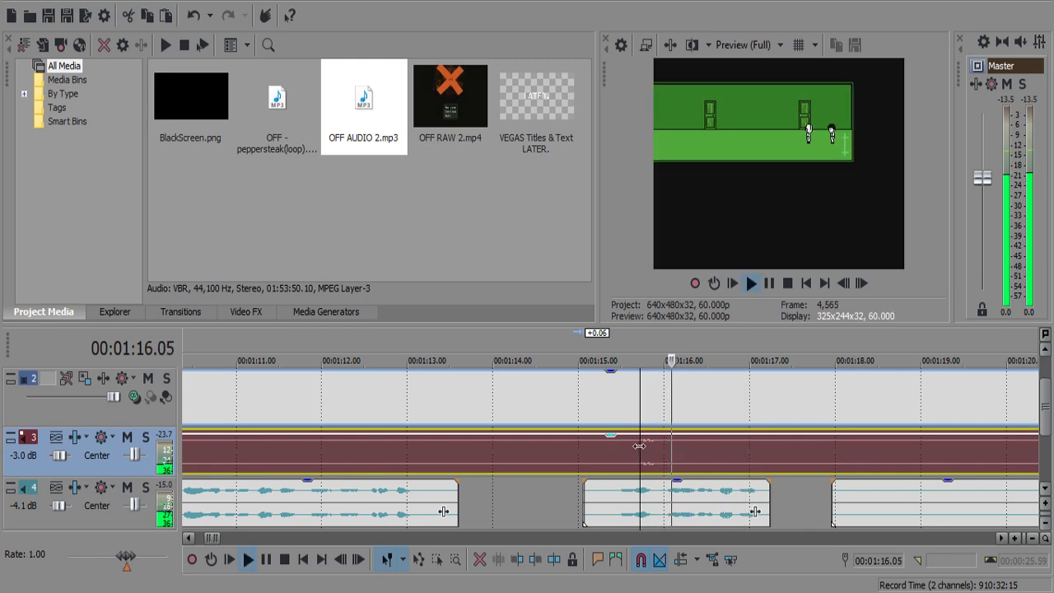
left_click(636, 445)
scroll(382, 445, "down", 10)
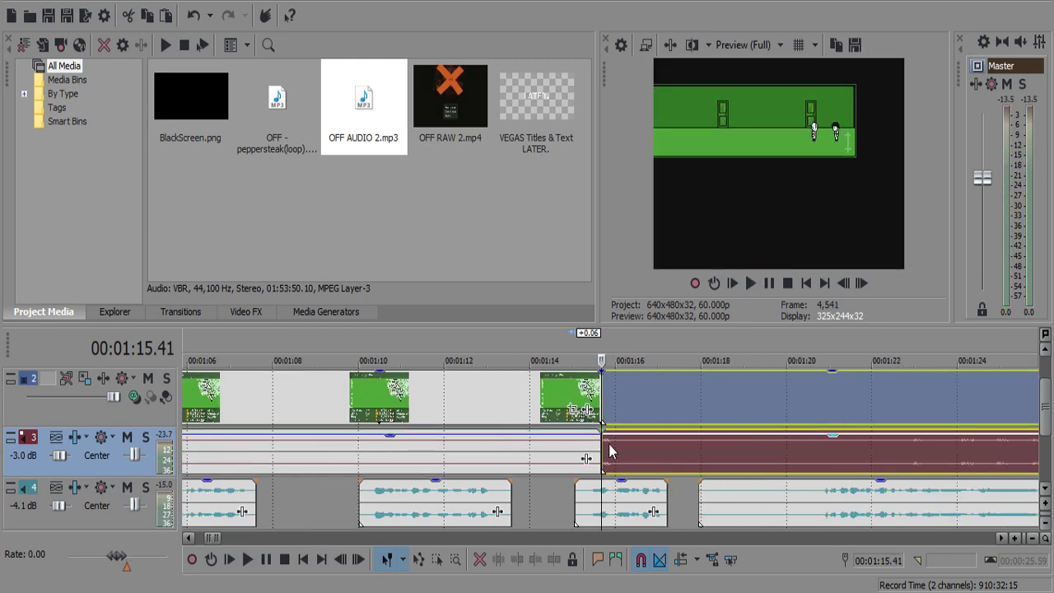
Listen through the battle and voice audio after the 1:15.41 split, sampling it between about 1:24 and 1:39.
left_click(503, 444)
key("space")
scroll(518, 448, "up", 5)
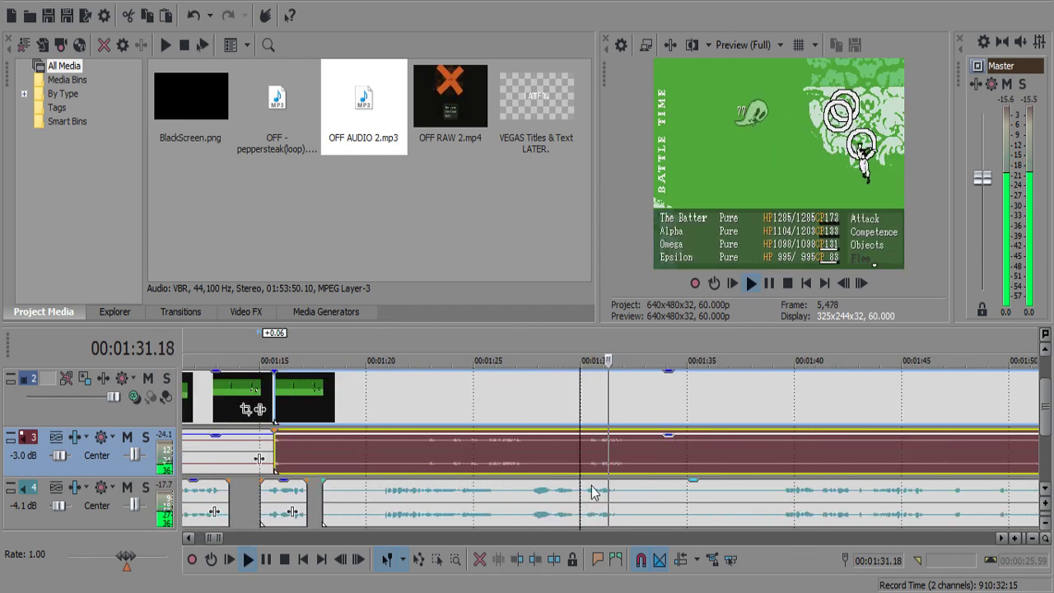
left_click(593, 491)
left_click(450, 494)
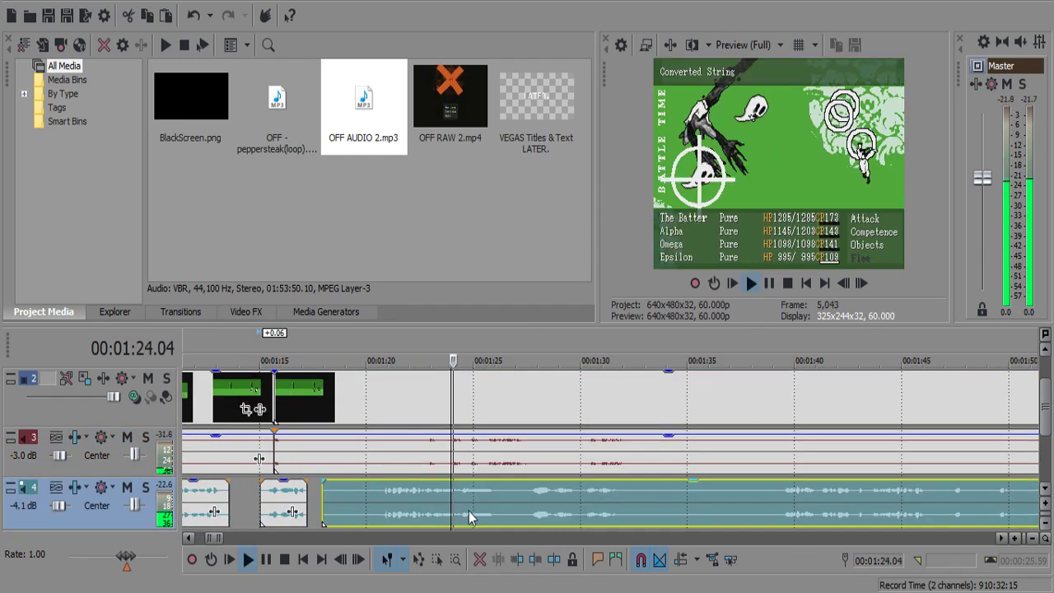
left_click(771, 497)
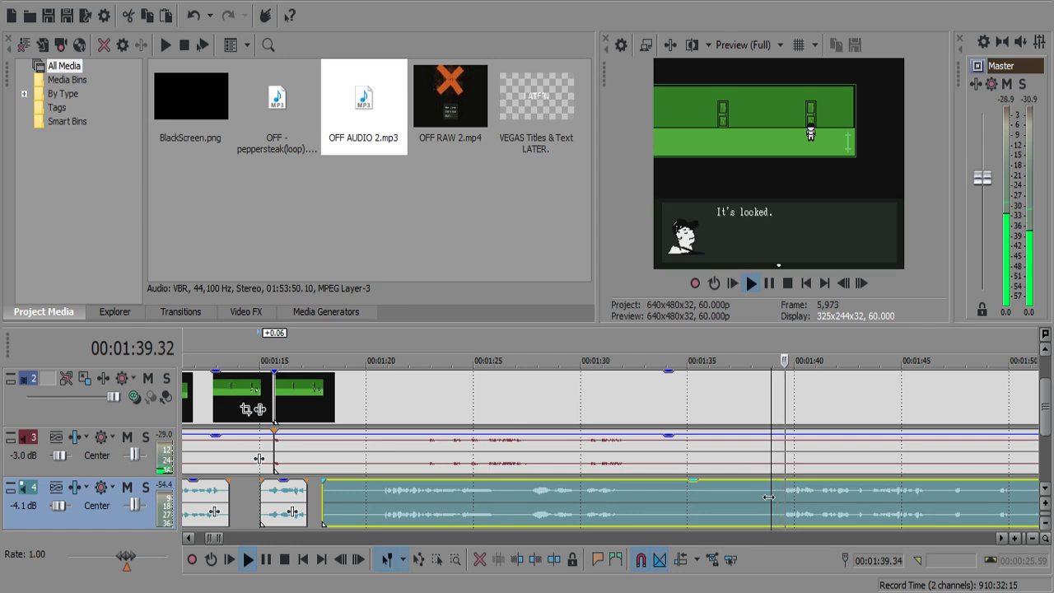
scroll(768, 498, "up", 2)
left_click(517, 503)
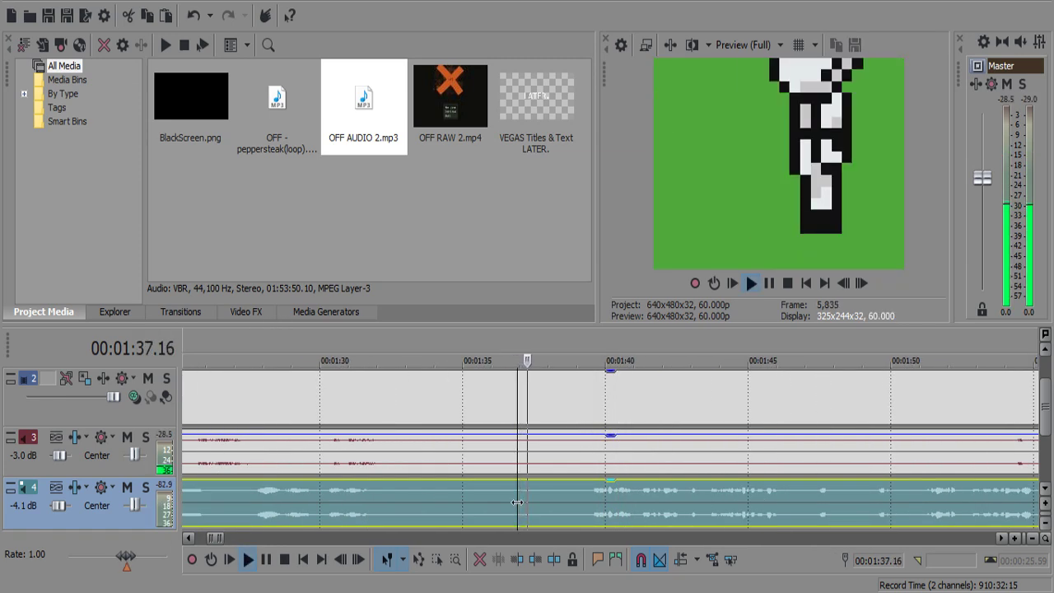
Split the track 4 voice audio, the video and the track 3 audio at 1:38.16, where the battle ends.
key("Return")
key("Return")
key("Return")
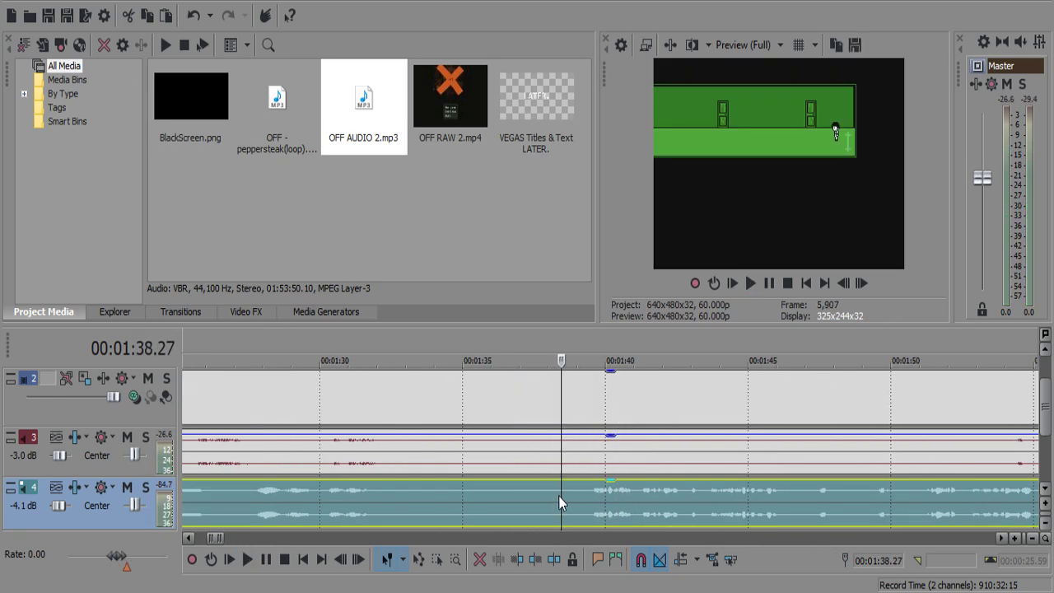
left_click(555, 495)
key("s")
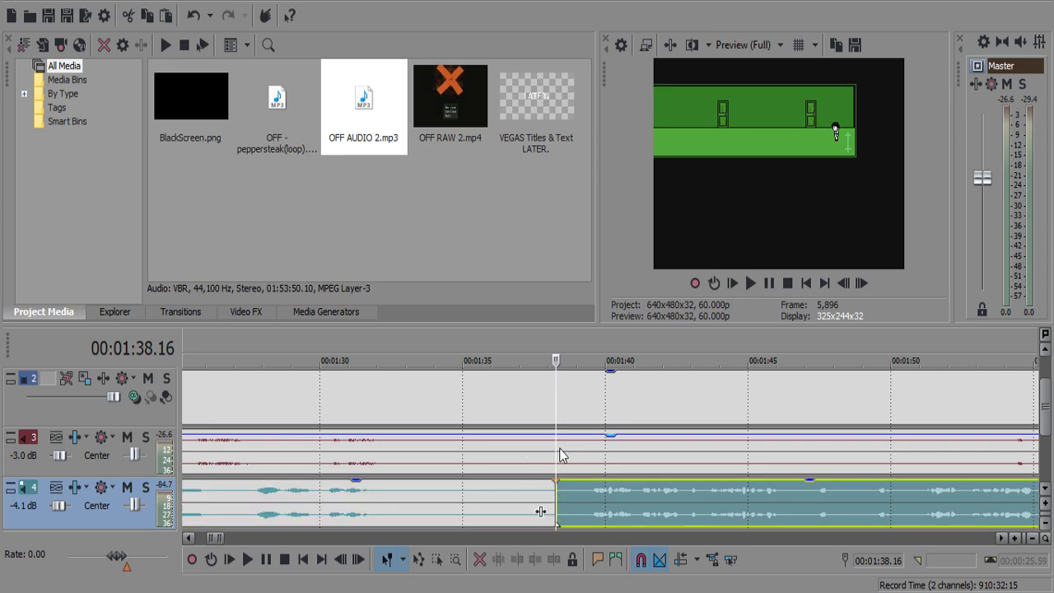
left_click(559, 448)
key("s")
Set the gain of the track 3 battle audio after 1:15.41 to -5.2 dB and delete the track 4 voice audio from 1:17.14 to 1:38.16.
left_click_drag(502, 431, 514, 448)
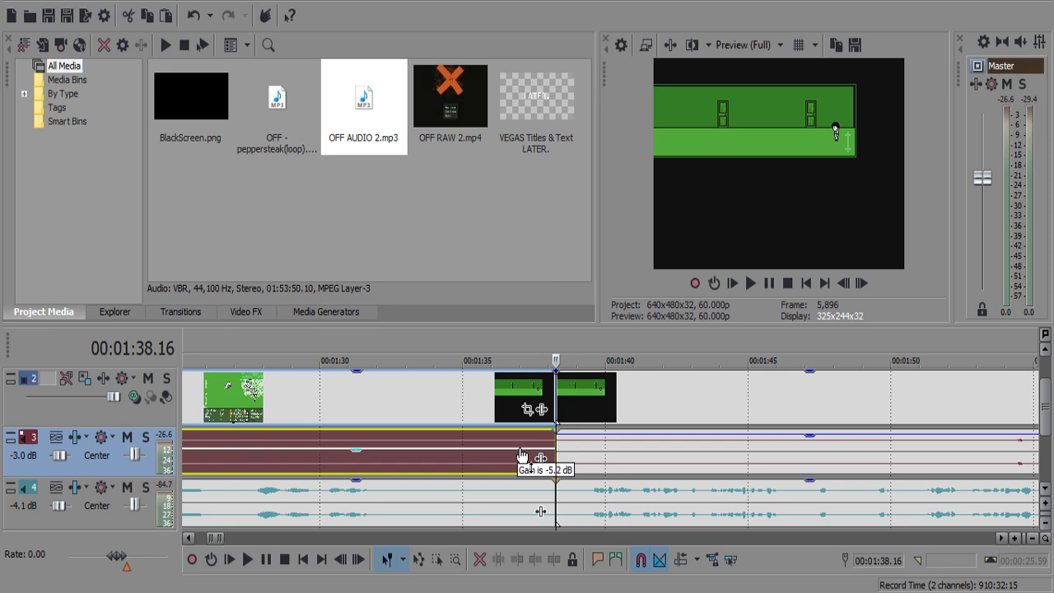
scroll(521, 456, "down", 5)
left_click_drag(381, 457, 387, 458)
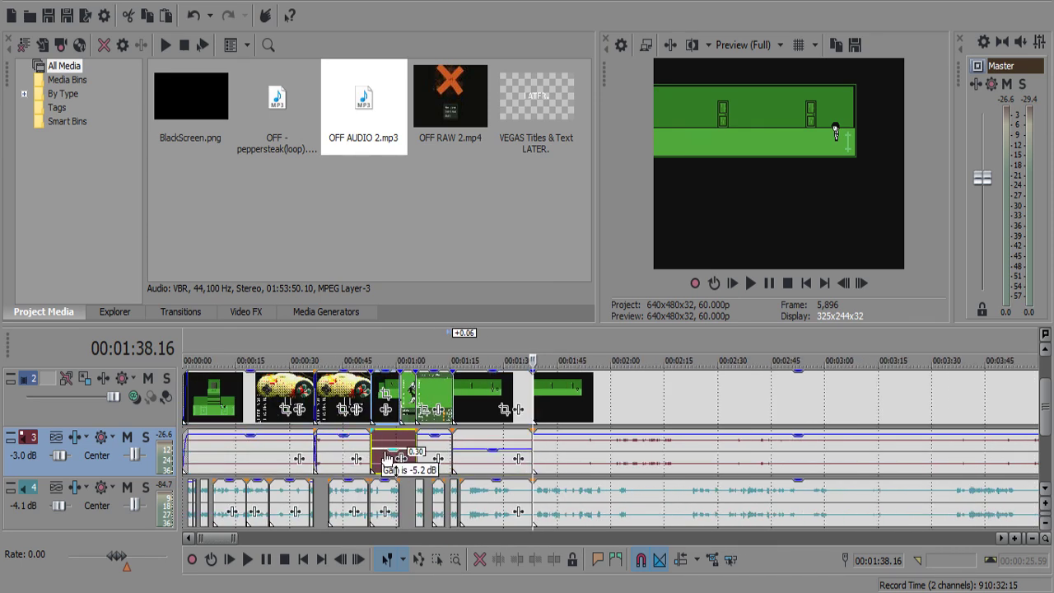
left_click(482, 508)
Try to ungroup the battle clip after 1:15.41, delete its track 3 audio and speed up its video to end at about 1:21.20.
left_click(505, 468)
scroll(606, 471, "up", 5)
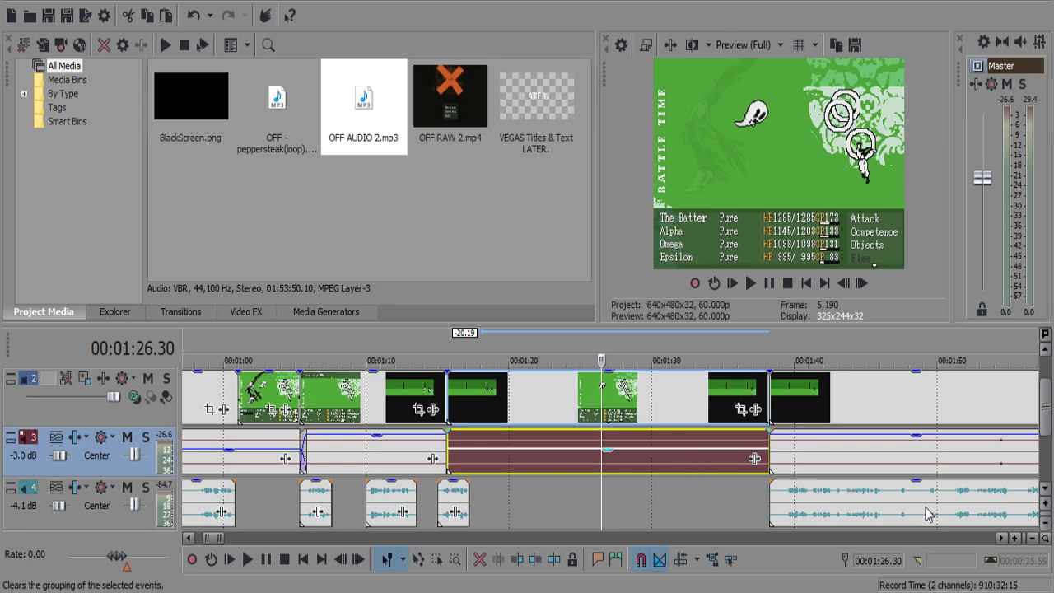
key("Delete")
left_click(669, 417)
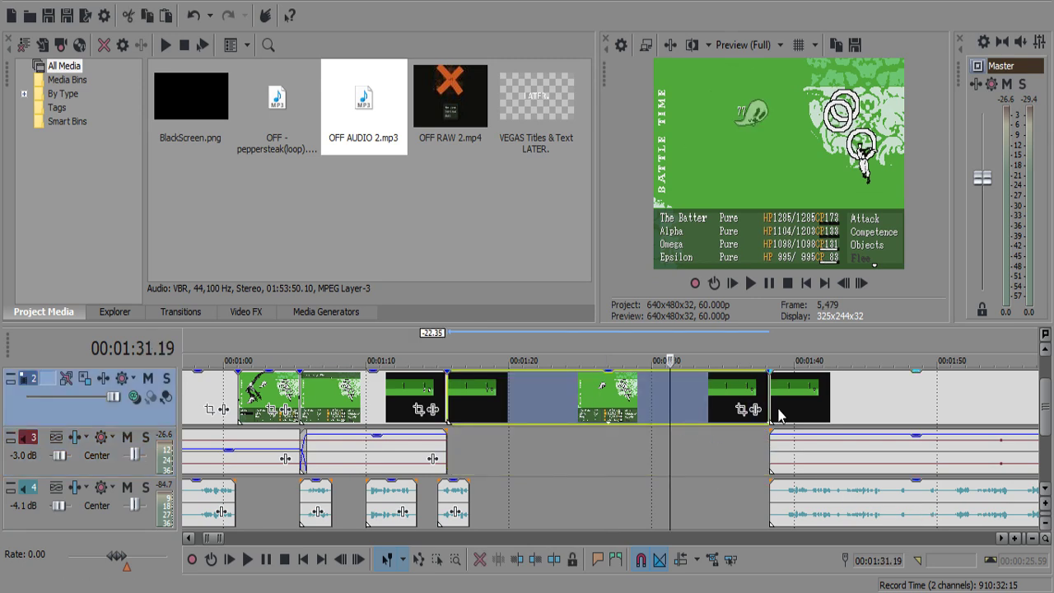
left_click_drag(735, 410, 467, 413)
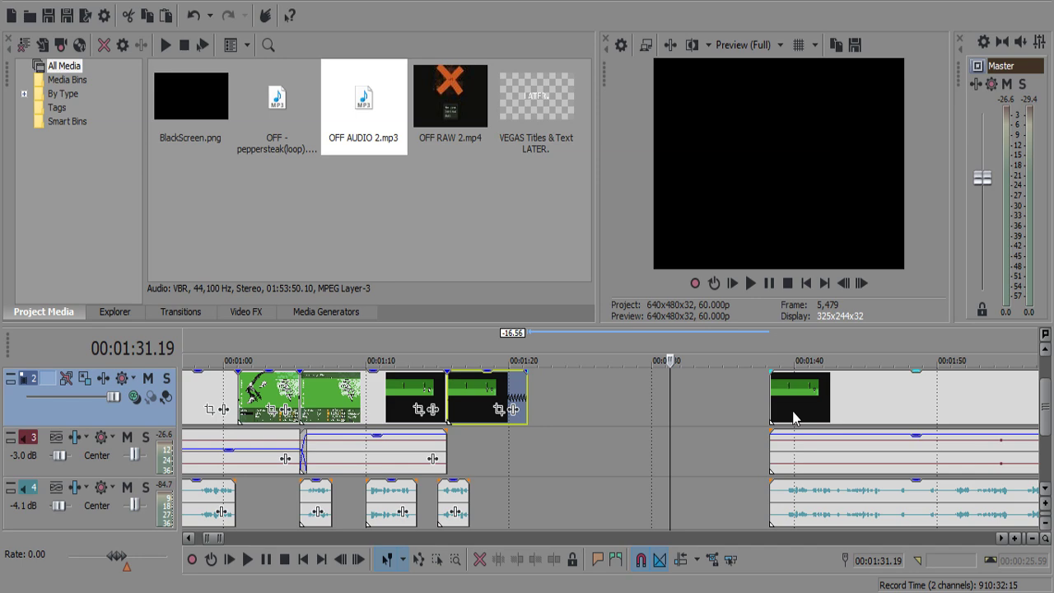
Try to move the remaining video and audio clips back to 1:21.20 and stretch the sped-up video to meet them.
left_click(793, 412)
left_click(814, 511, "shift")
left_click_drag(819, 456, 574, 428)
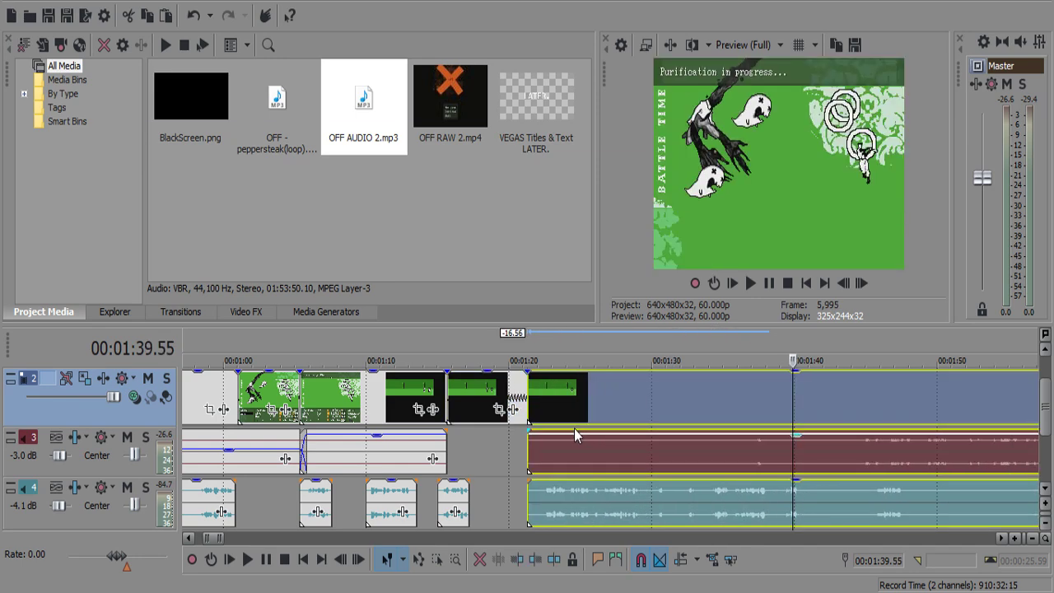
left_click(529, 397)
scroll(565, 417, "up", 8)
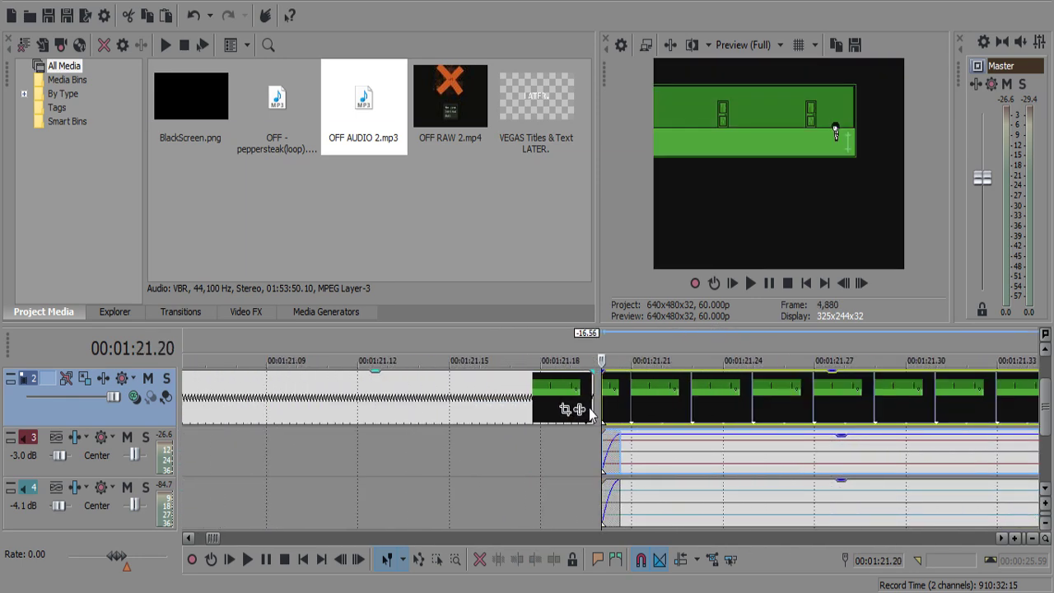
left_click_drag(594, 411, 604, 418)
scroll(604, 418, "down", 5)
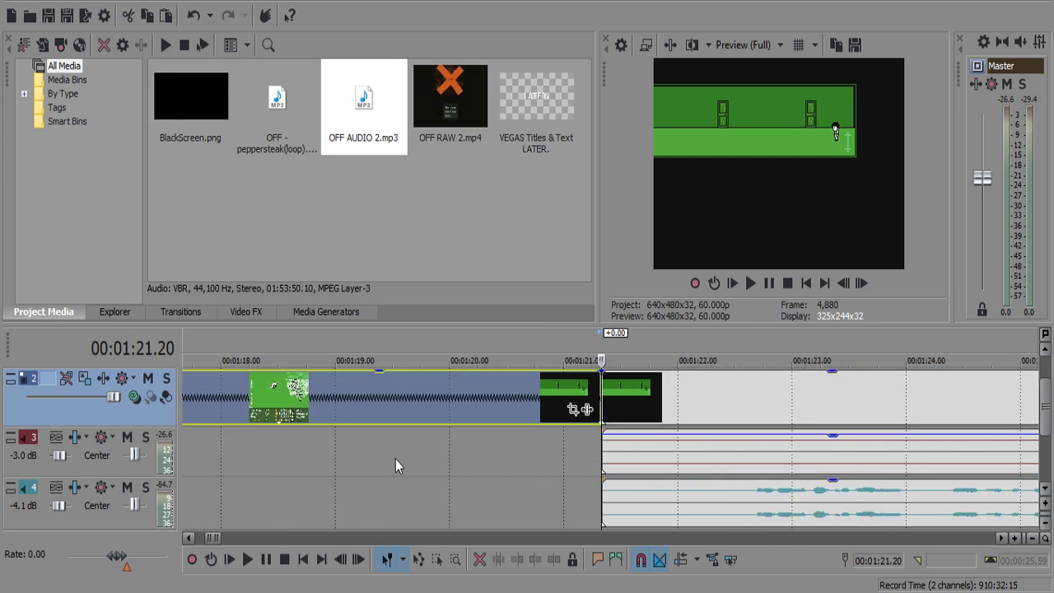
Try to extend the track 3 audio ending at 1:15.41 by 2.16 and play back the join.
left_click(394, 461)
scroll(393, 464, "down", 3)
left_click(491, 449)
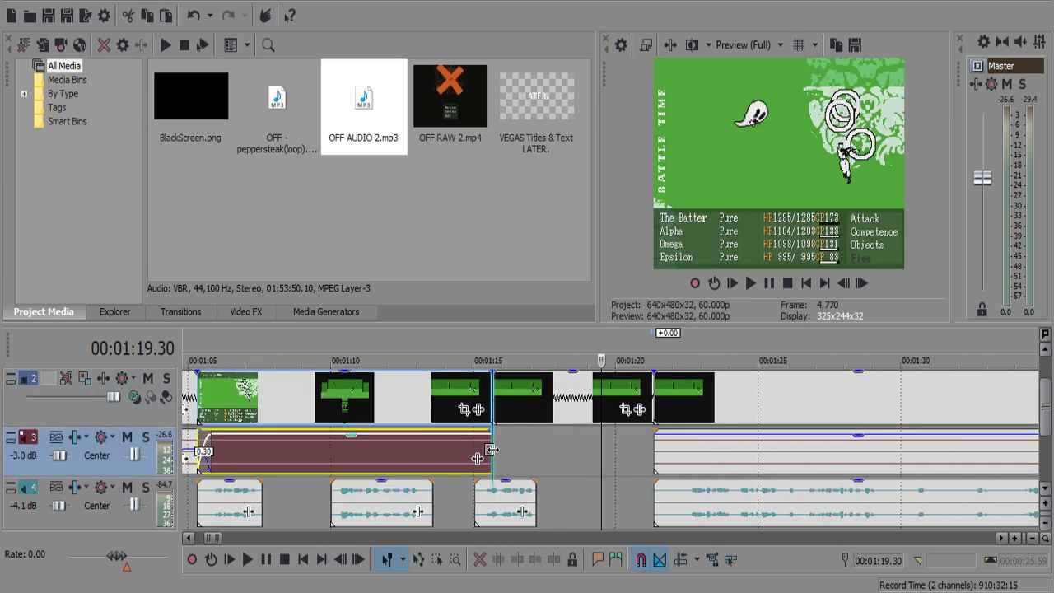
left_click(488, 460)
key("space")
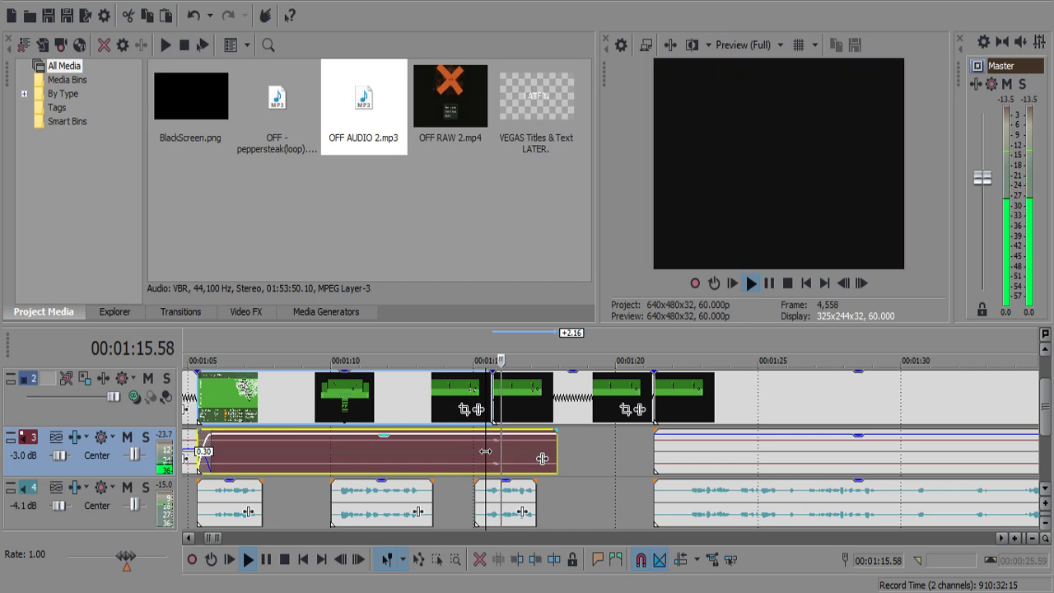
key("Return")
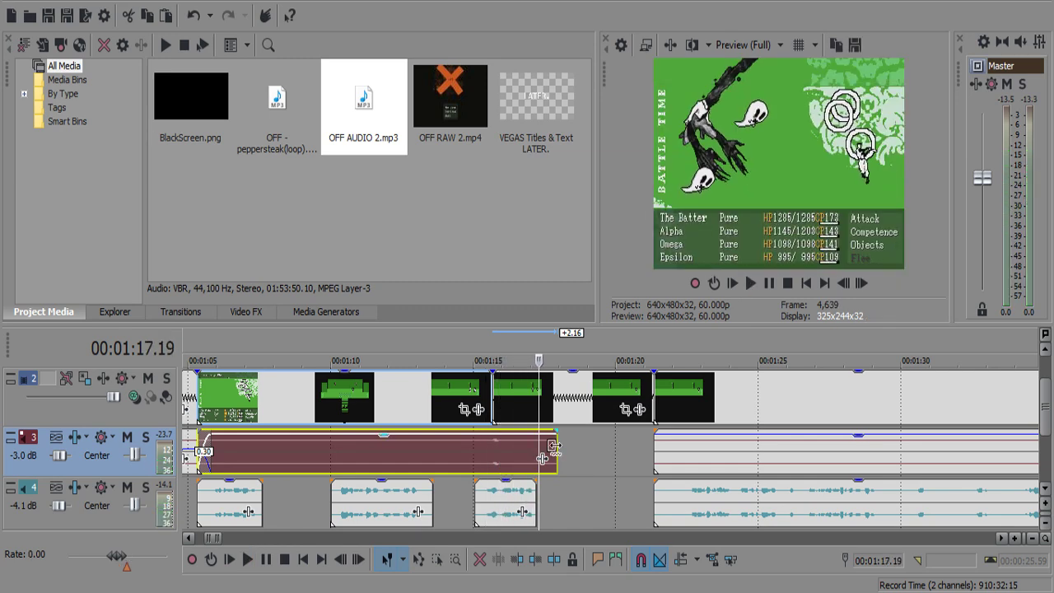
Undo the track 3 audio extension, the clip moves, the battle video speed-up and the track 3 audio deletion.
key("ctrl+z")
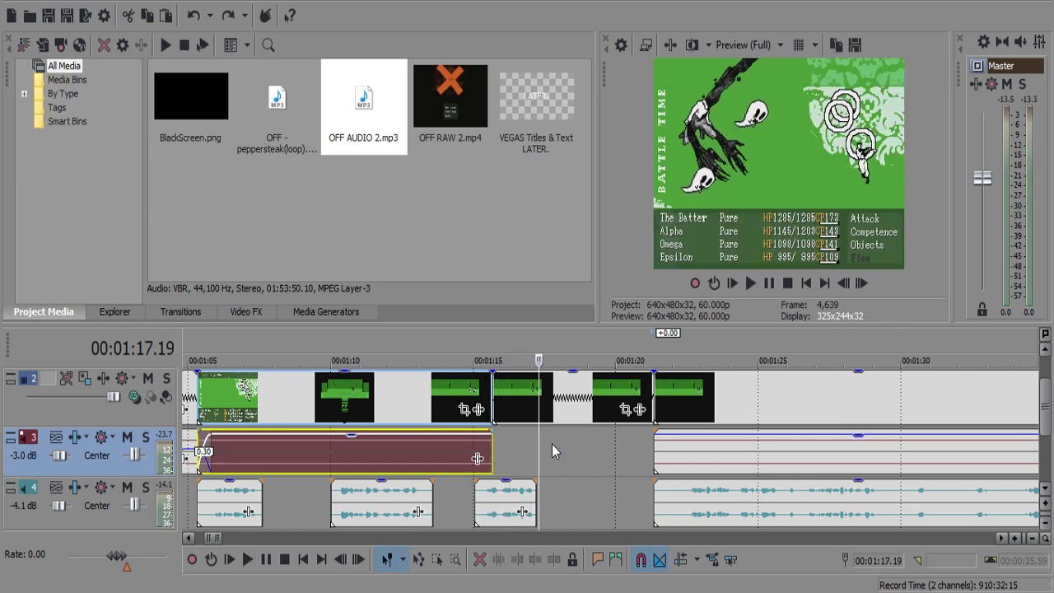
key("ctrl+z")
key("ctrl+z")
key("ctrl+z")
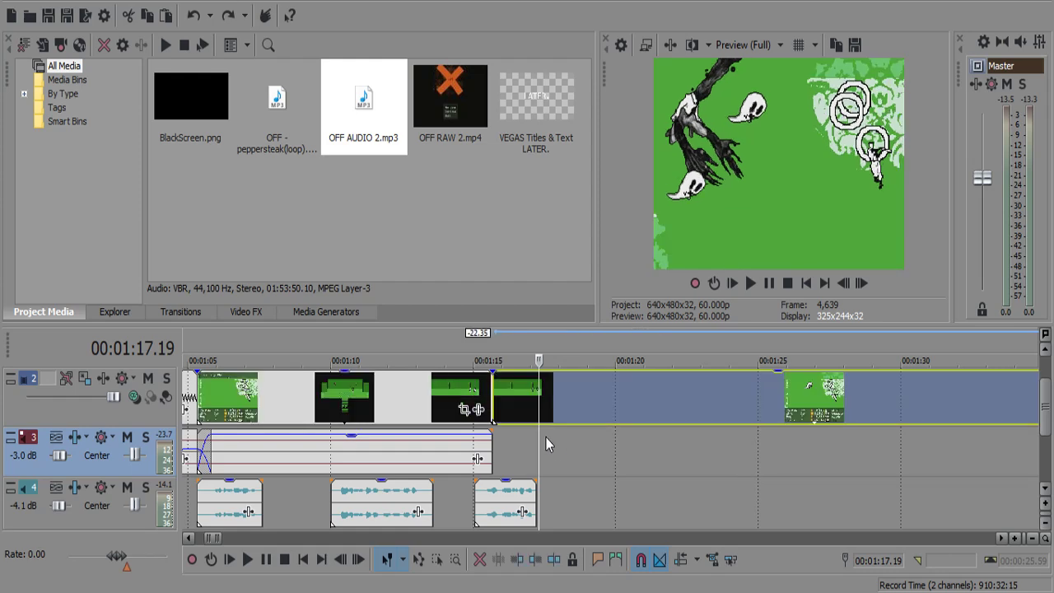
left_click(535, 416)
key("ctrl+z")
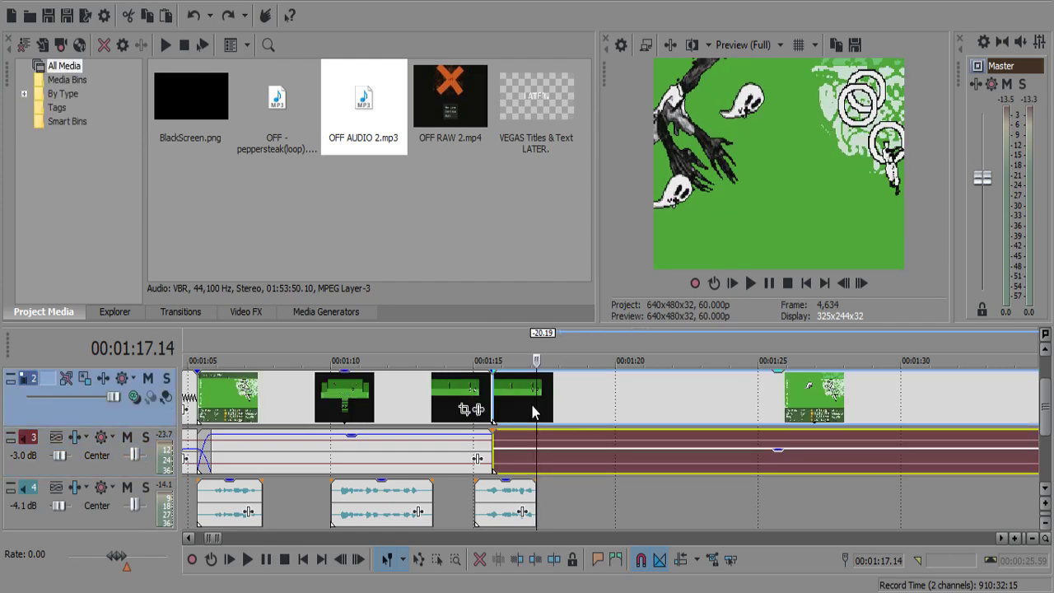
scroll(533, 410, "down", 1)
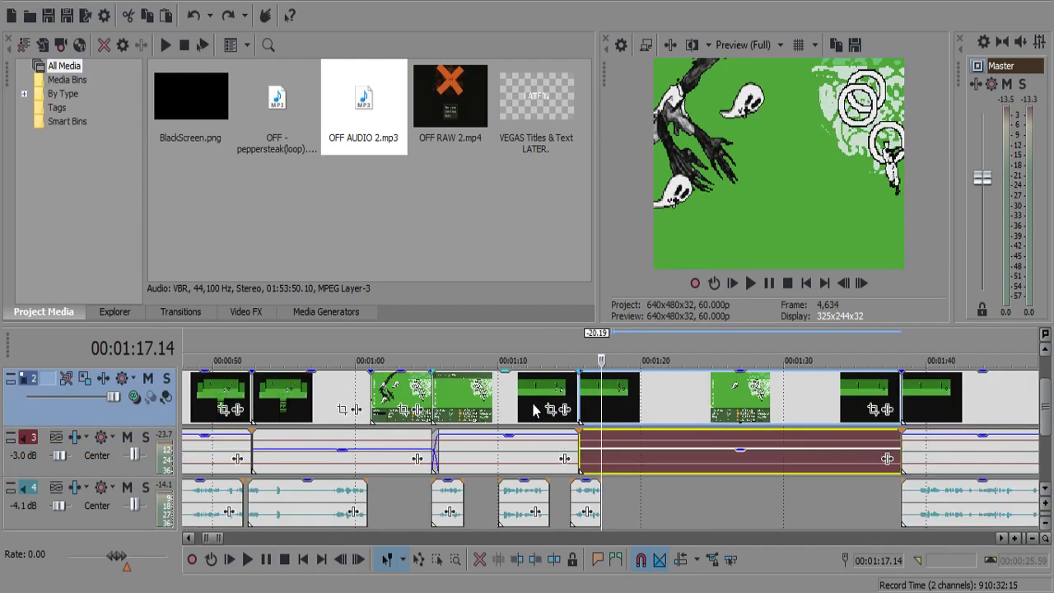
key("ctrl+z")
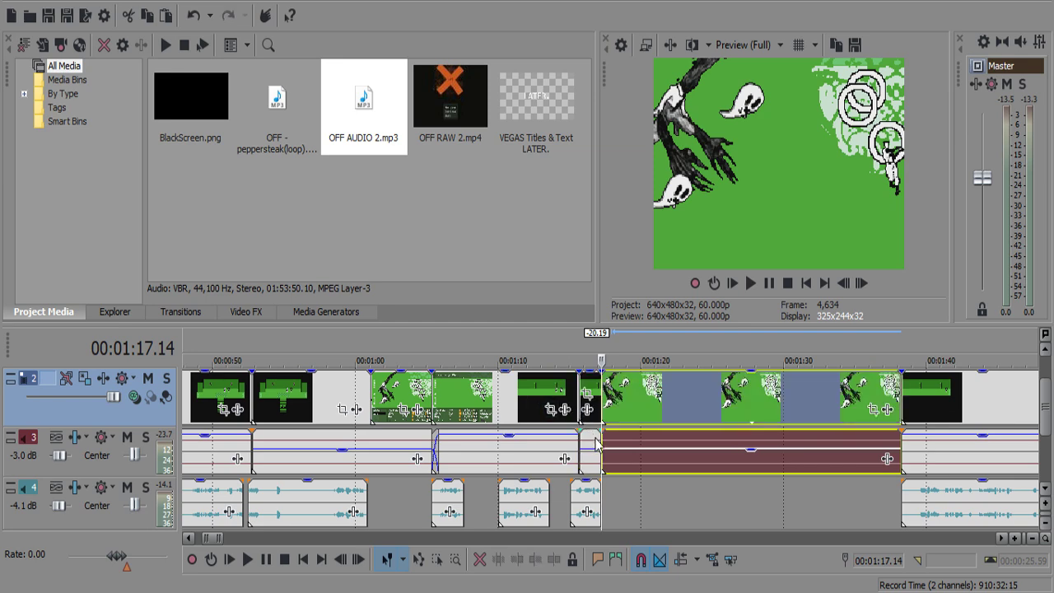
Split the battle video and track 3 audio at 1:17.14, ungroup the second part and delete its track 3 audio.
left_click(605, 416)
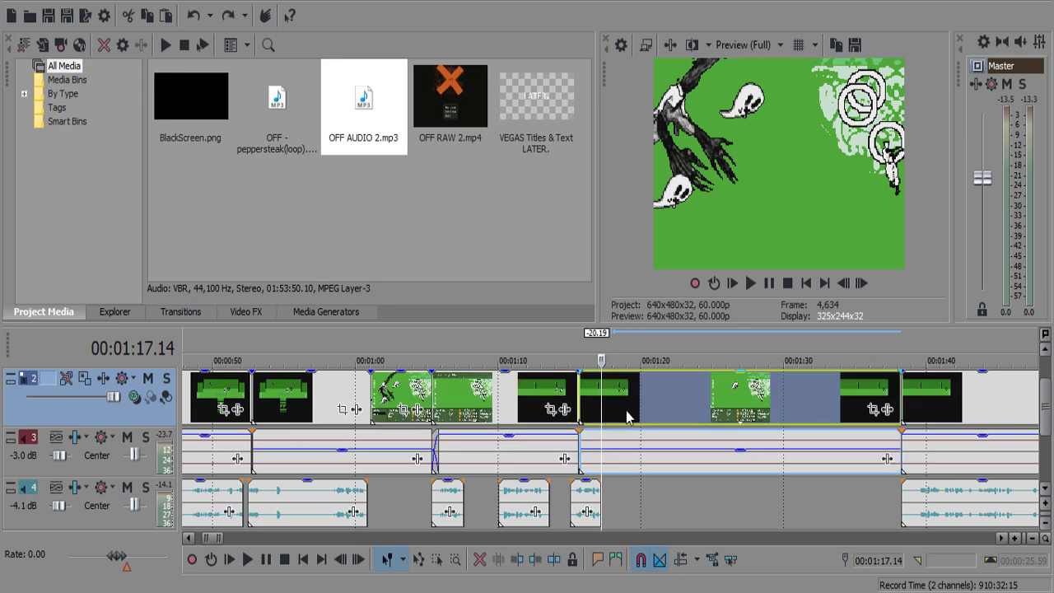
key("s")
left_click(628, 416)
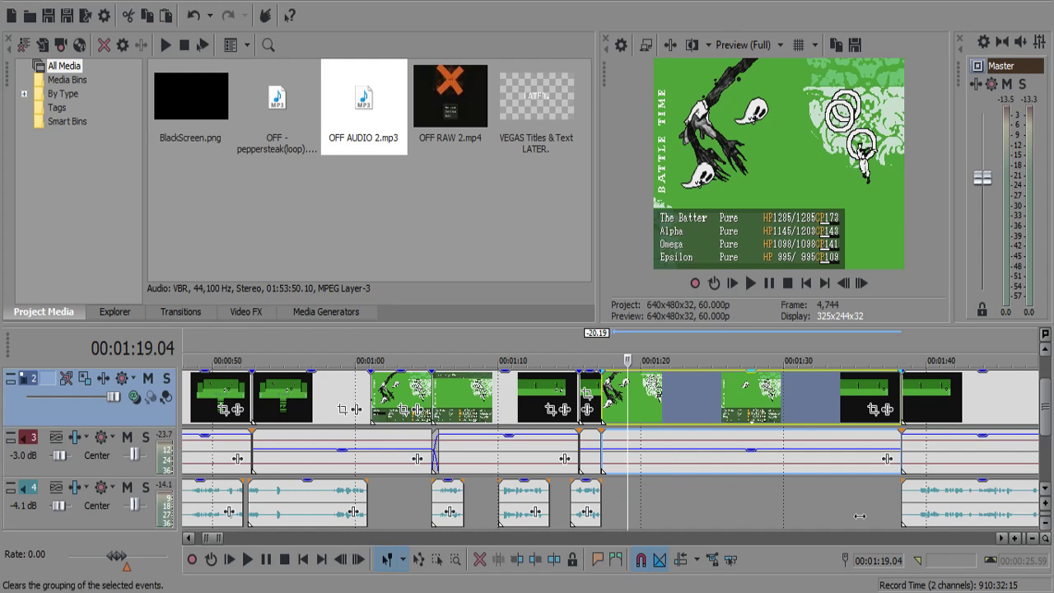
left_click(744, 466)
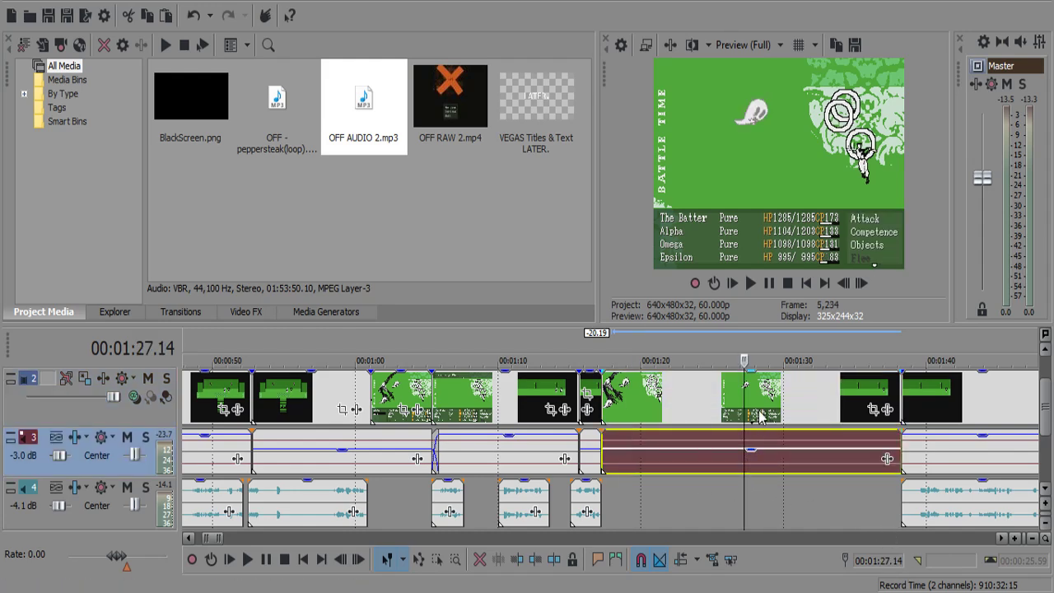
key("Delete")
Speed up the battle video after 1:17.14 to end at about 1:22.29 and move the remaining clips on all tracks up to it.
left_click_drag(897, 397, 673, 397)
left_click(963, 405)
left_click(912, 499, "shift")
left_click_drag(918, 476, 683, 416)
Shift the remaining video and audio clips one frame later and stretch the sped-up video's end to meet them.
left_click(683, 416)
scroll(685, 428, "up", 8)
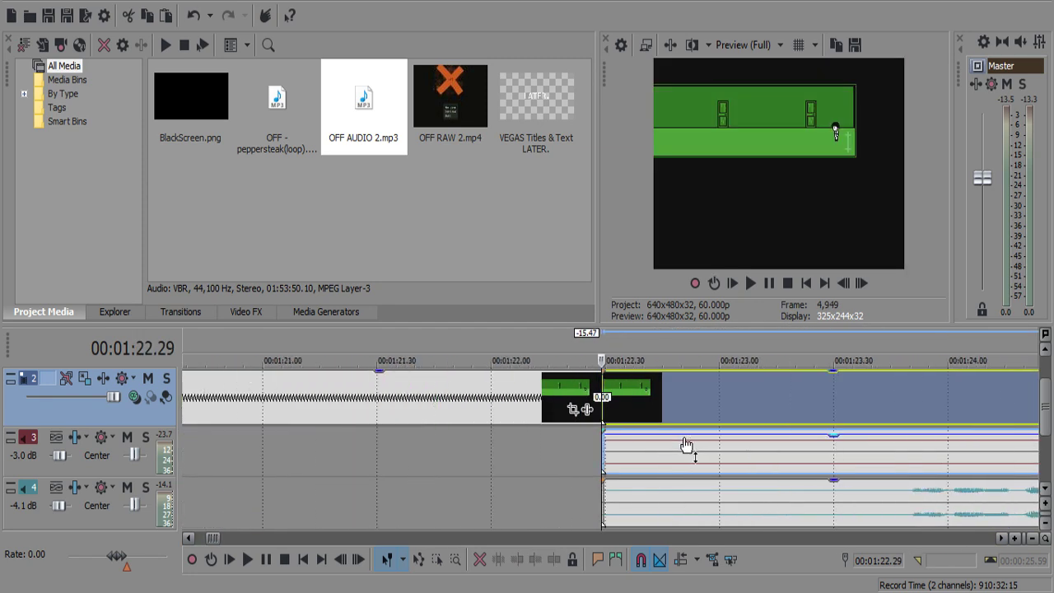
left_click(657, 510, "shift")
left_click_drag(678, 456, 697, 454)
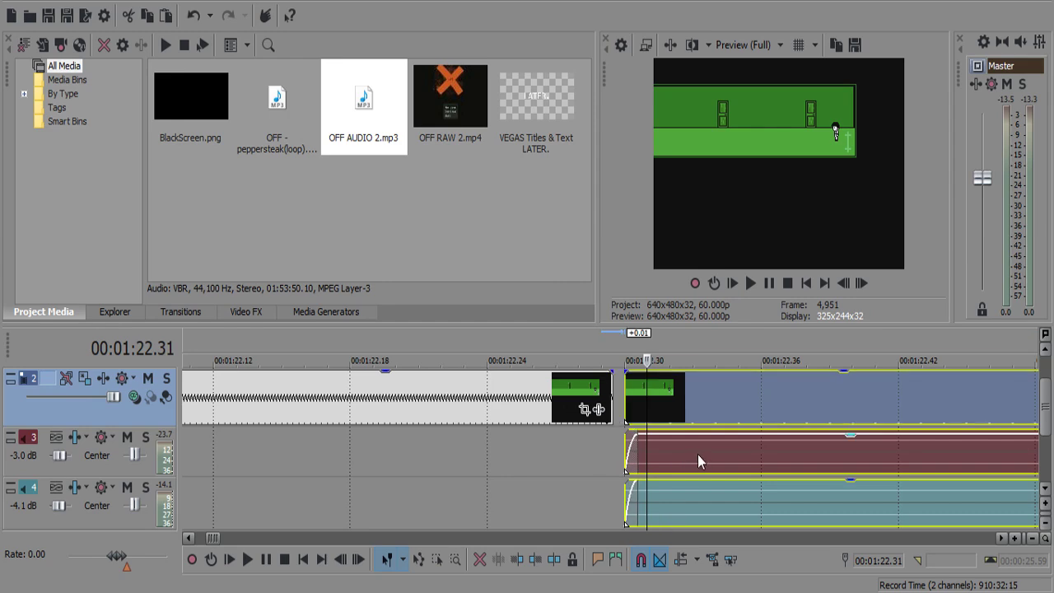
left_click_drag(612, 409, 619, 410)
scroll(616, 409, "down", 8)
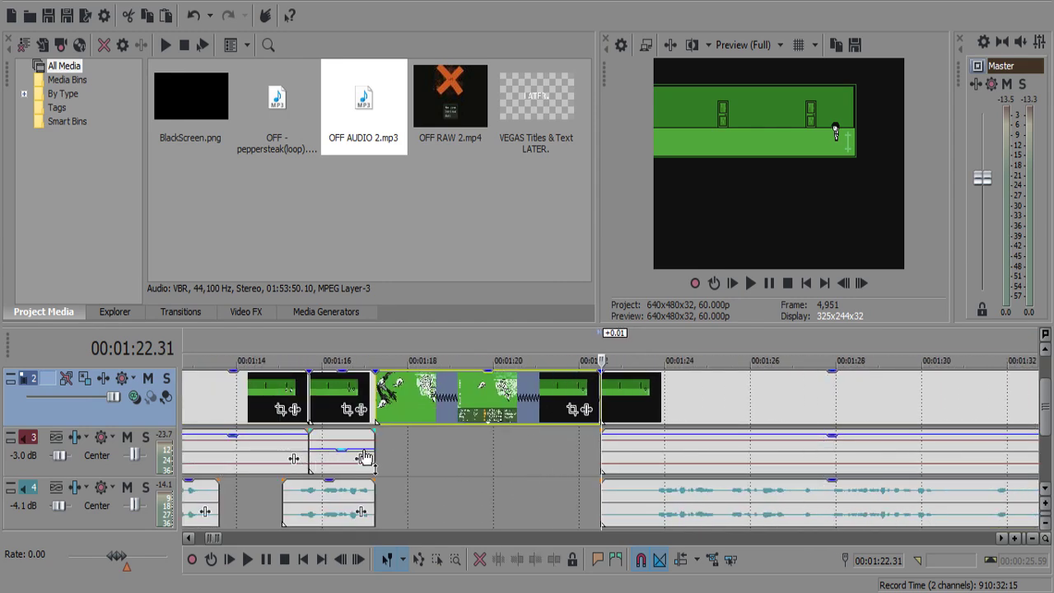
Extend the track 3 battle audio under the sped-up video, overlap the following audio with a 0.30 crossfade, and play it back.
double_click(378, 444)
left_click_drag(375, 442, 592, 475)
left_click(364, 496)
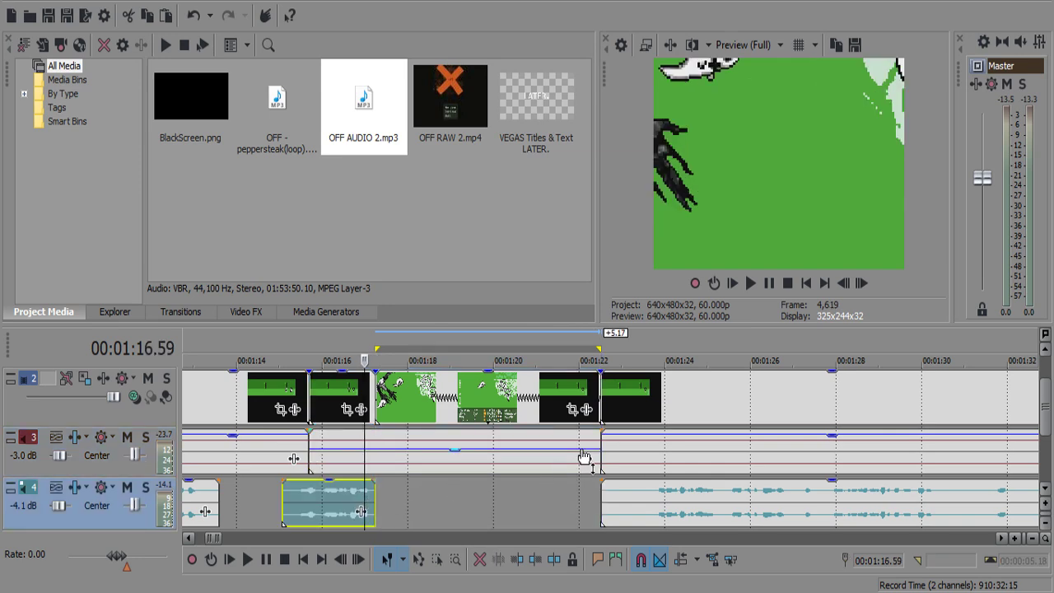
left_click(601, 449)
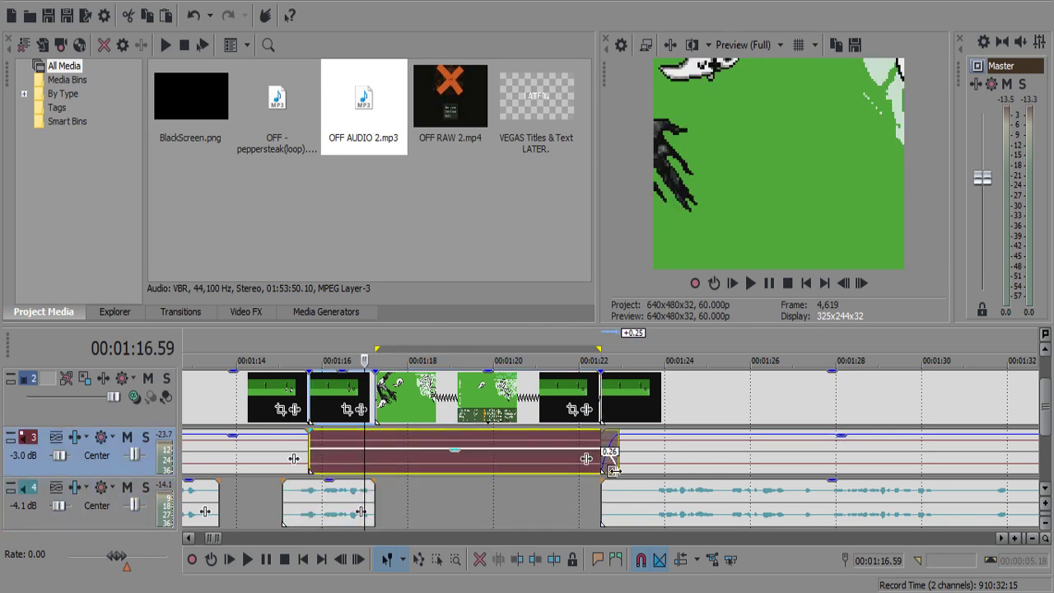
key("space")
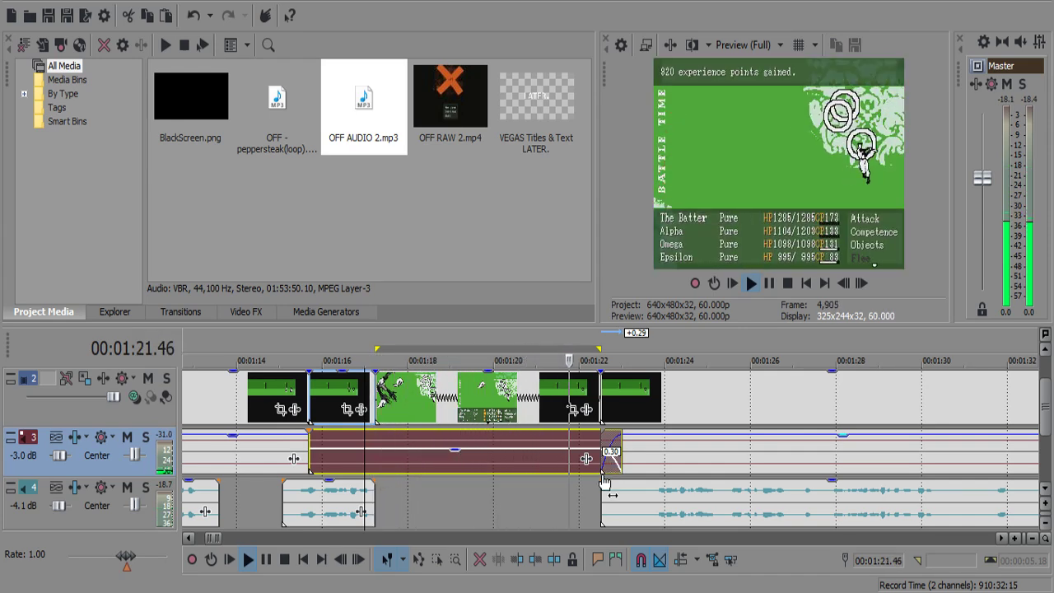
Listen on past the crossfade and cut the track 4 voice audio from about 1:30.20 to 1:31.27.
scroll(604, 481, "down", 15)
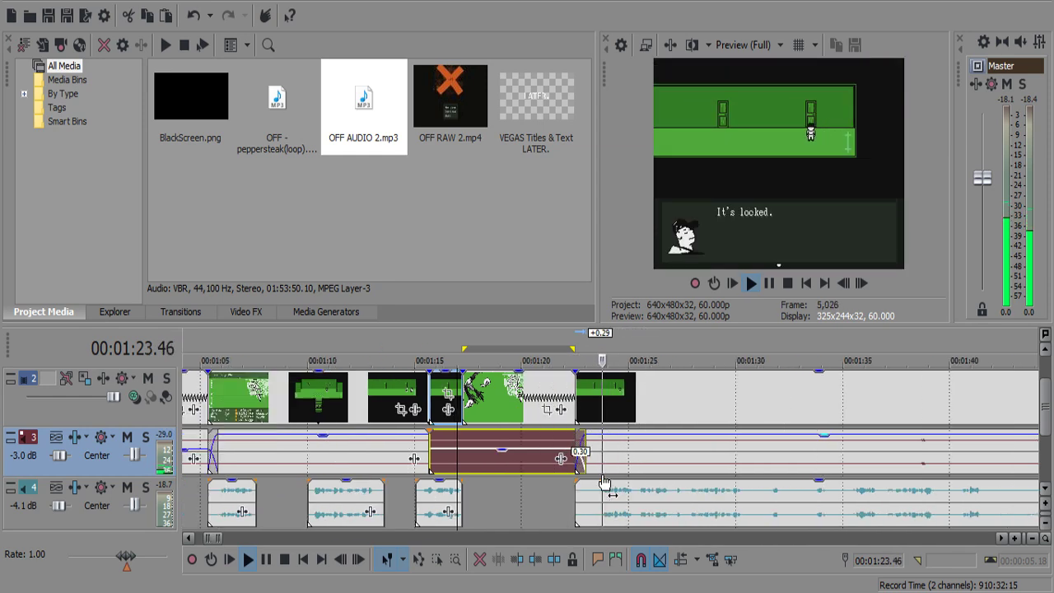
scroll(607, 489, "up", 14)
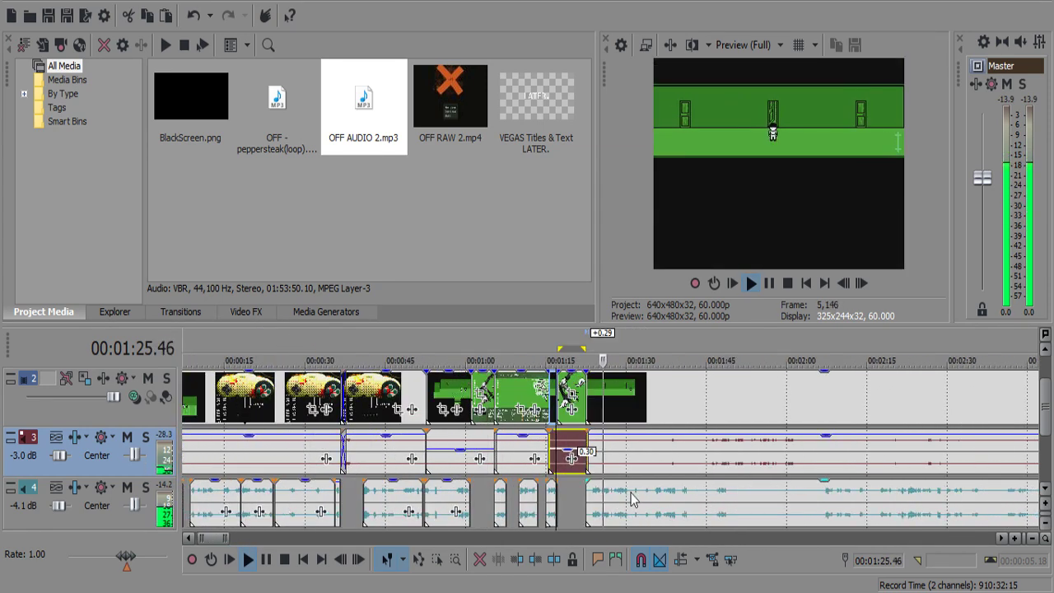
scroll(630, 504, "up", 2)
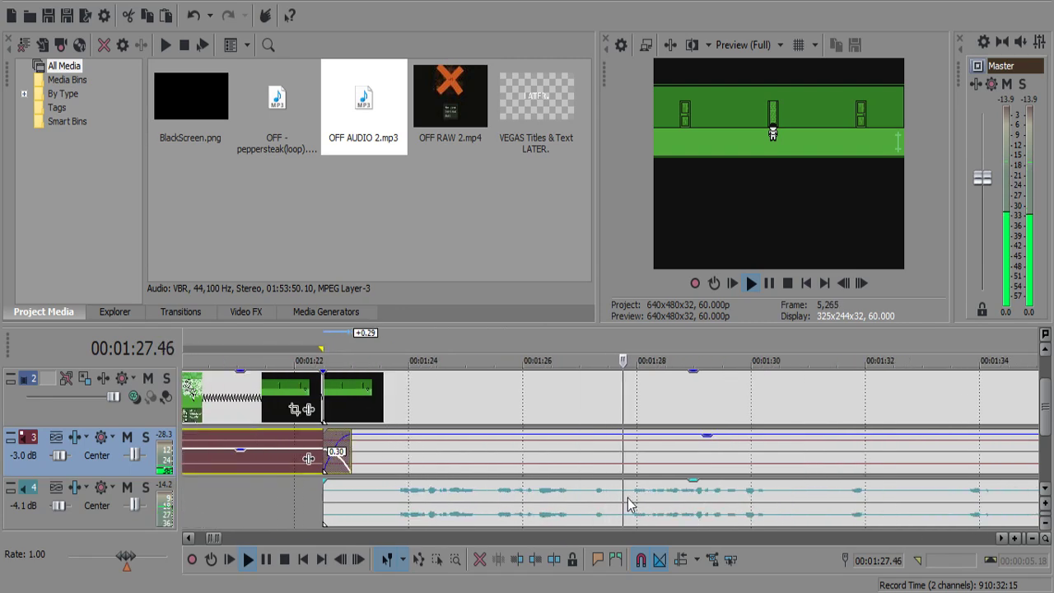
scroll(619, 507, "down", 3)
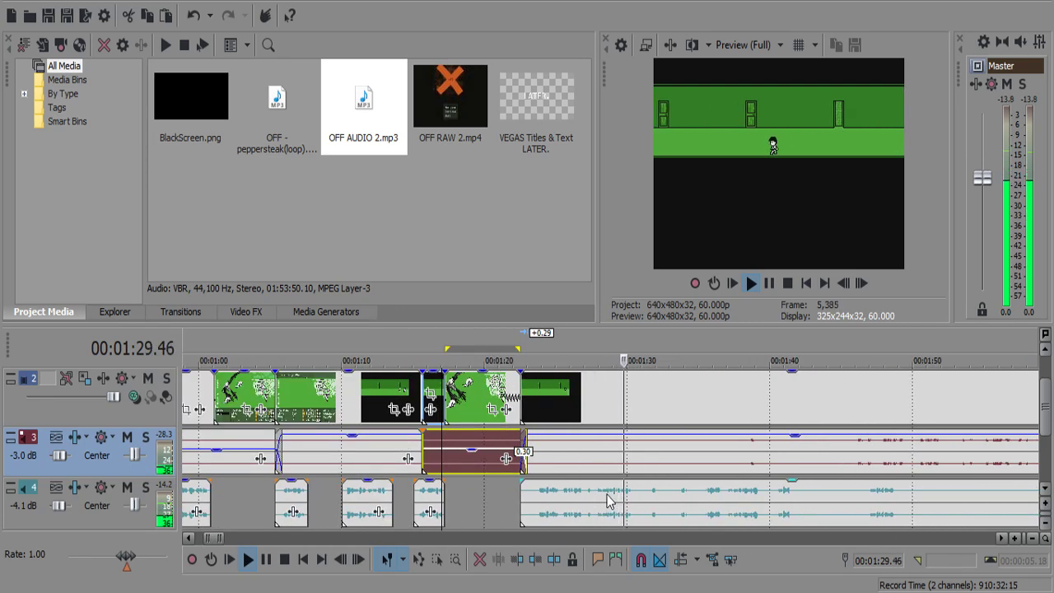
scroll(611, 499, "up", 5)
left_click(617, 500)
key("s")
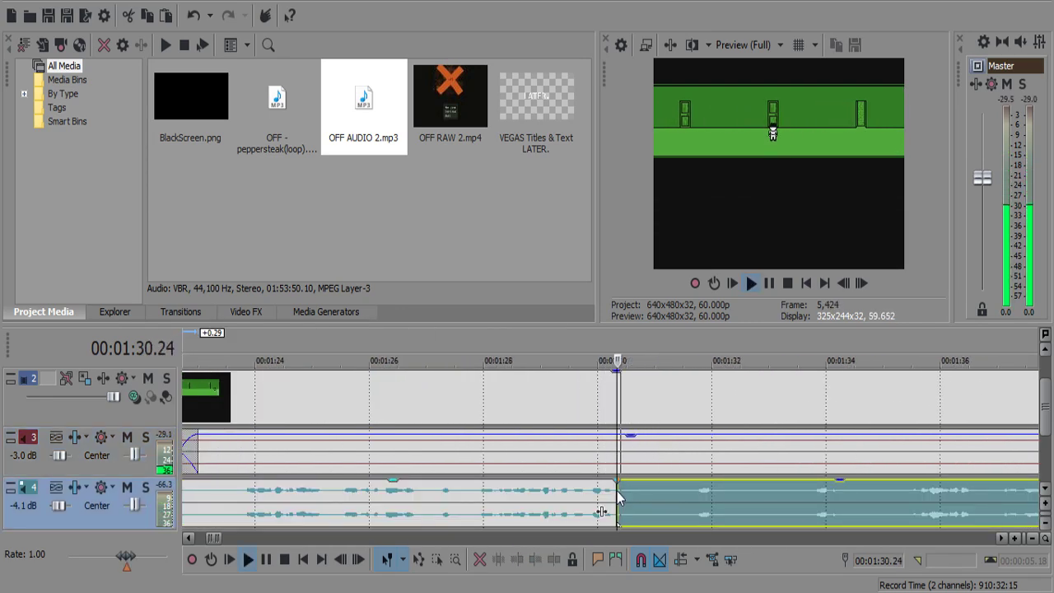
key("s")
left_click(657, 494)
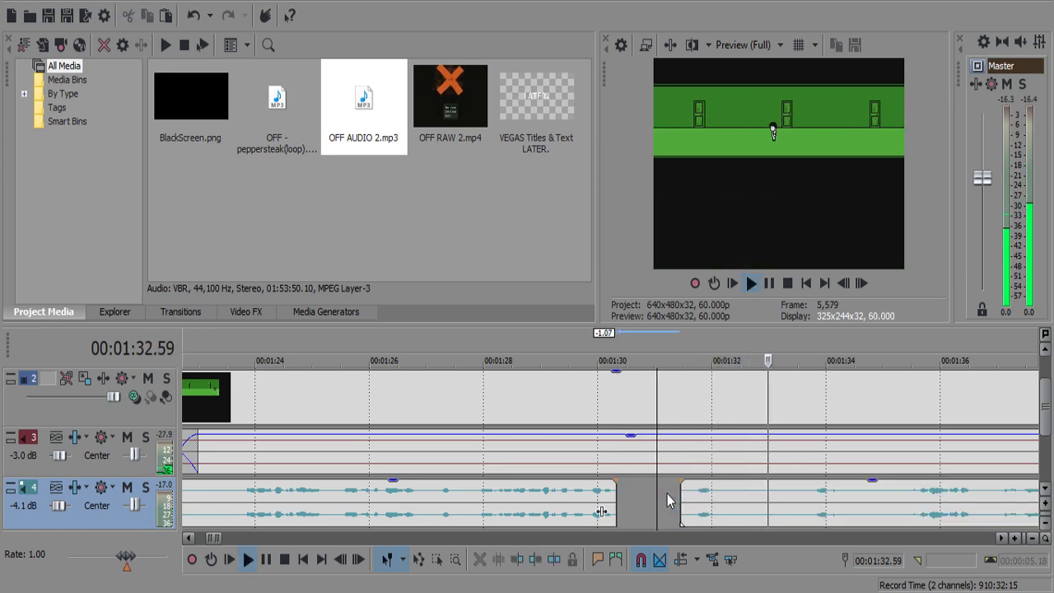
Split the track 4 voice audio, remove the stretch from about 1:32.19 to 1:33.45, and move the phrase before it 0.32 earlier.
left_click(812, 500)
key("s")
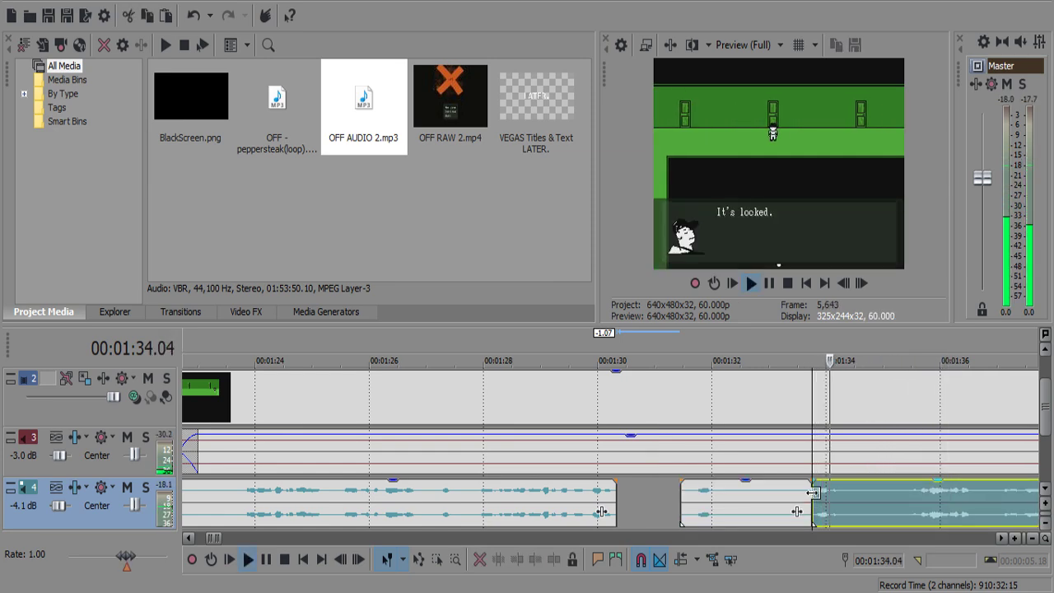
left_click(770, 492)
left_click(730, 494)
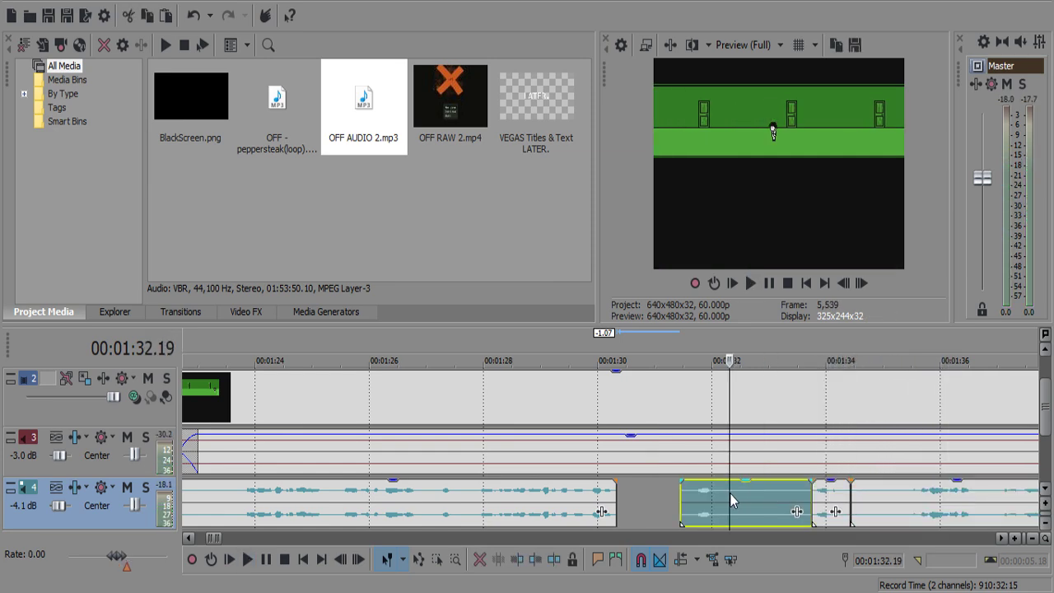
key("s")
key("Delete")
left_click_drag(702, 494, 671, 494)
left_click(633, 494)
key("space")
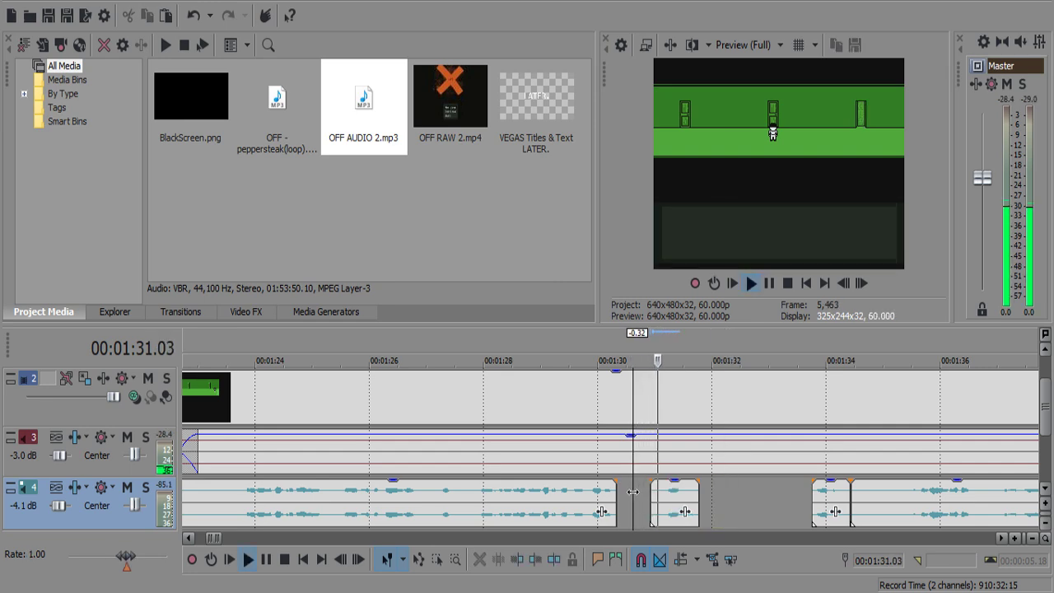
Move the next short track 4 voice phrase about one second earlier, replay around its start, and trim its beginning slightly.
left_click_drag(817, 493, 756, 495)
left_click(732, 492)
key("space")
left_click(747, 494)
key("space")
key("space")
left_click(728, 492)
key("space")
key("space")
left_click(740, 499)
key("space")
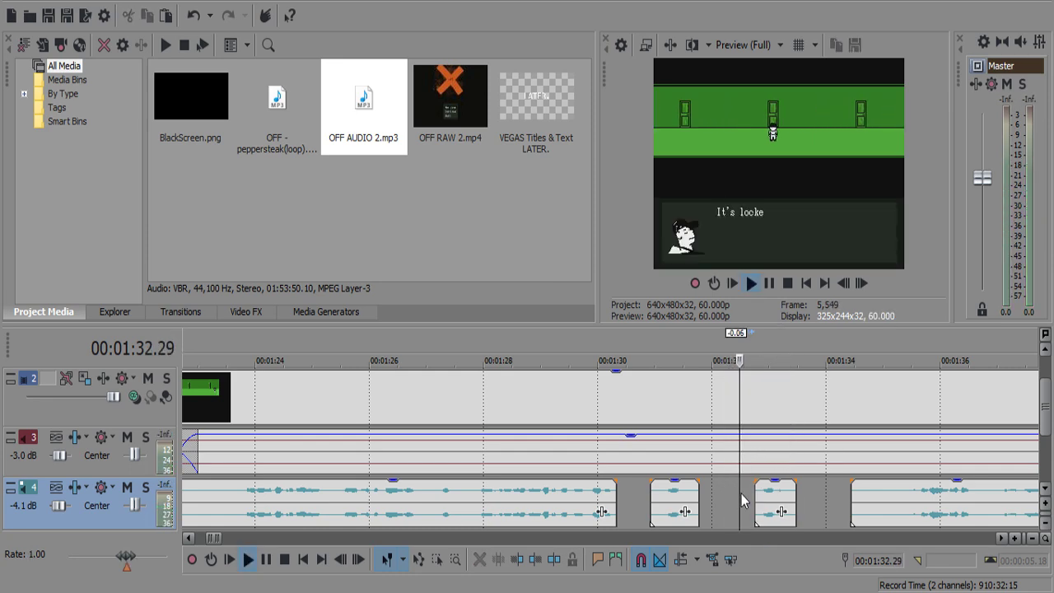
key("space")
left_click(748, 494)
key("Return")
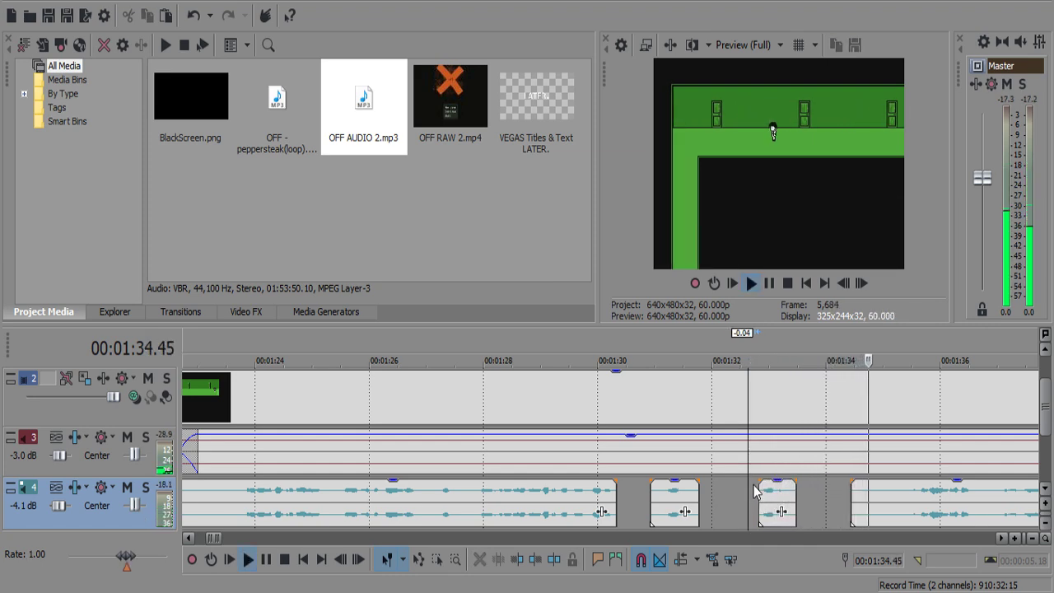
Play on to the next battle's start near 1:38.36 and listen to the track 3 audio with track 4 muted.
scroll(761, 491, "down", 2)
scroll(759, 487, "down", 3)
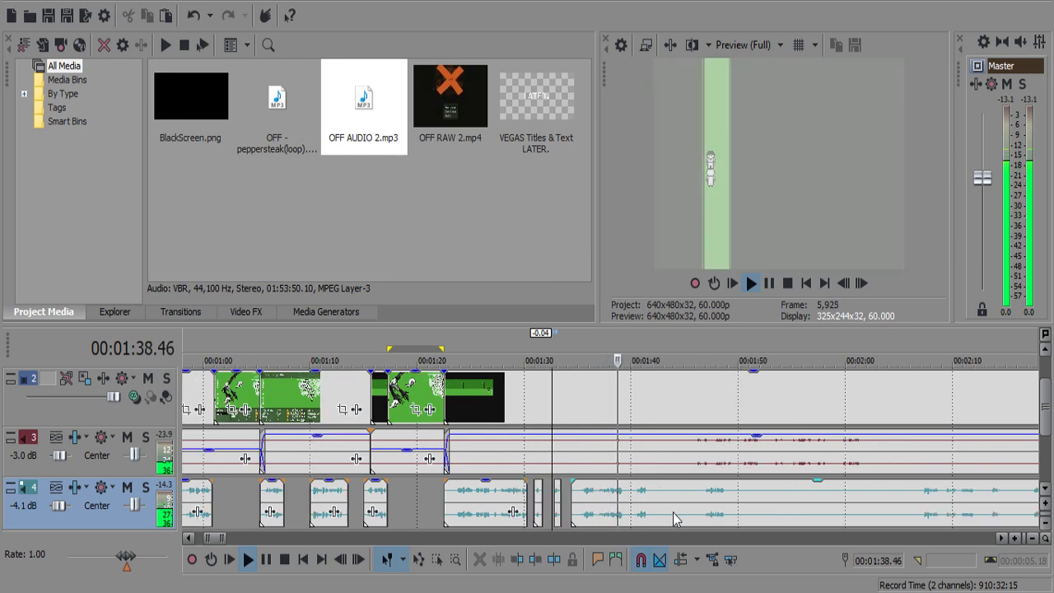
scroll(673, 512, "up", 8)
key("Return")
left_click(495, 453)
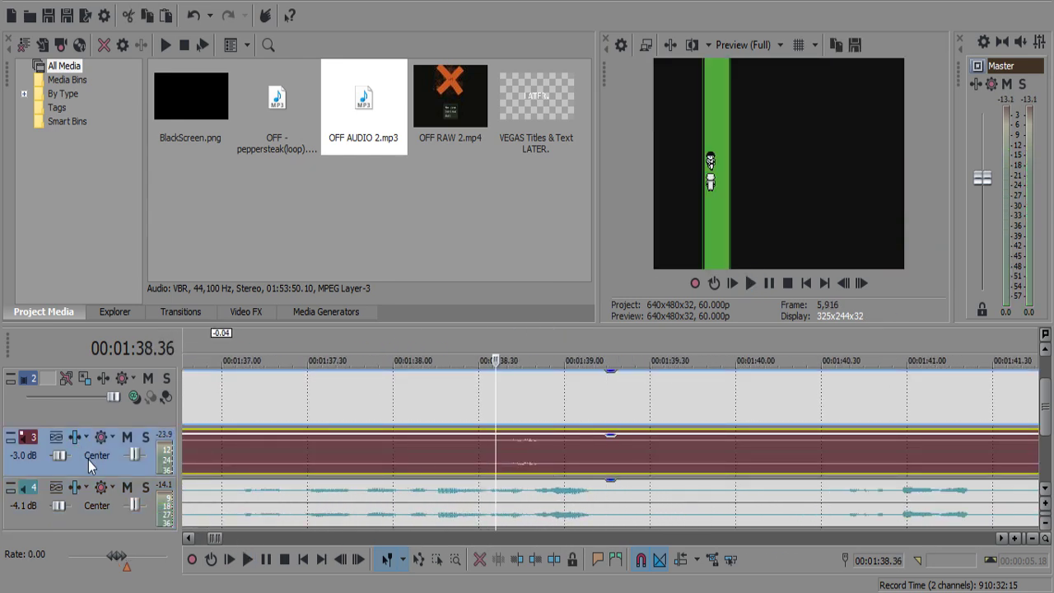
left_click(126, 486)
key("space")
key("Return")
left_click(512, 445)
key("space")
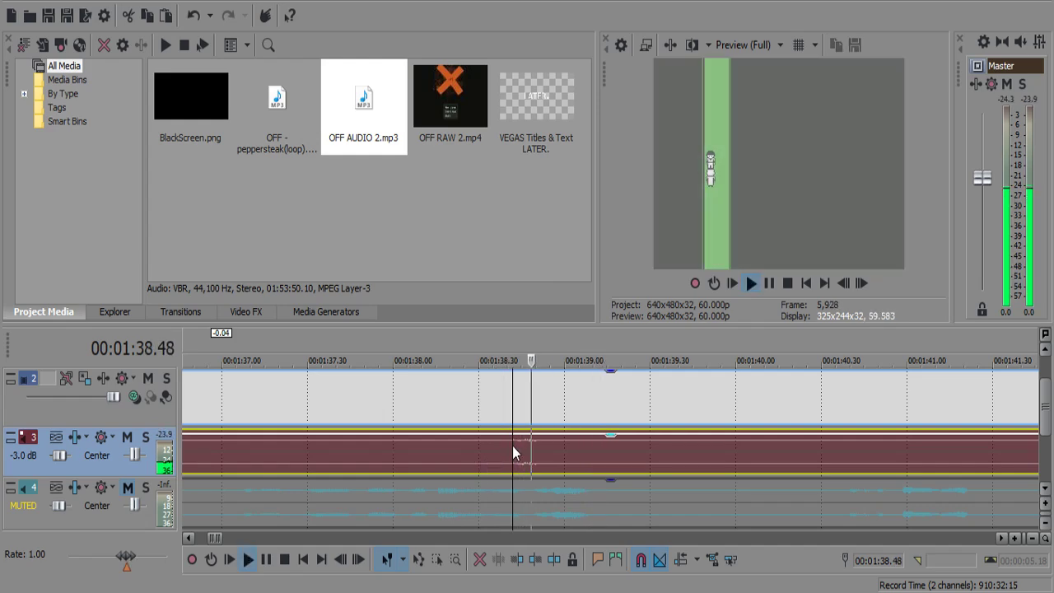
Split the video and track 3 audio at about 1:38.41, where the battle sound starts, and unmute track 4.
key("Return")
left_click(508, 445)
key("space")
left_click(508, 445)
key("s")
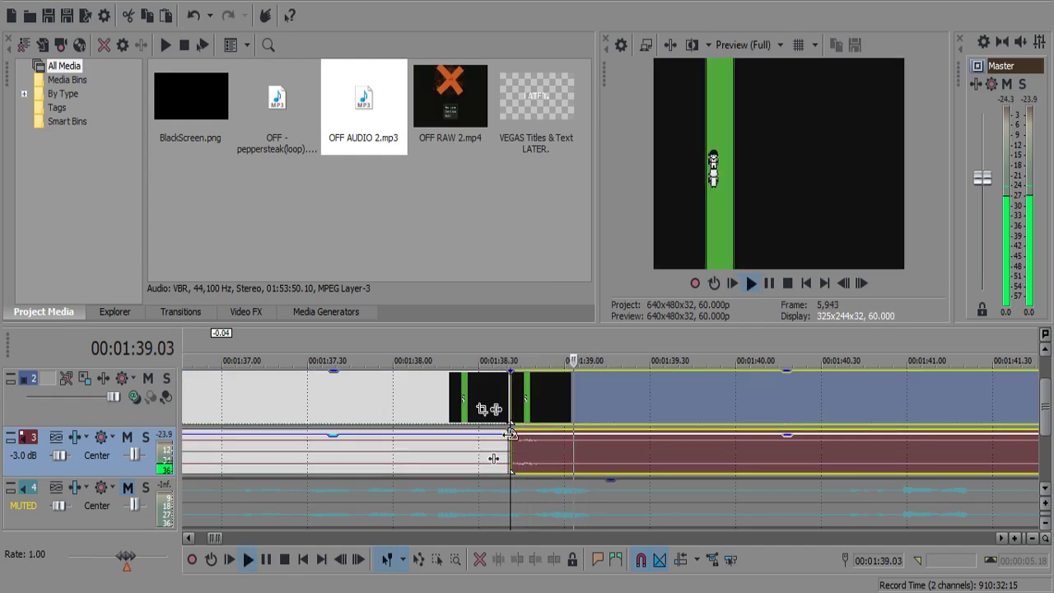
key("space")
left_click(129, 491)
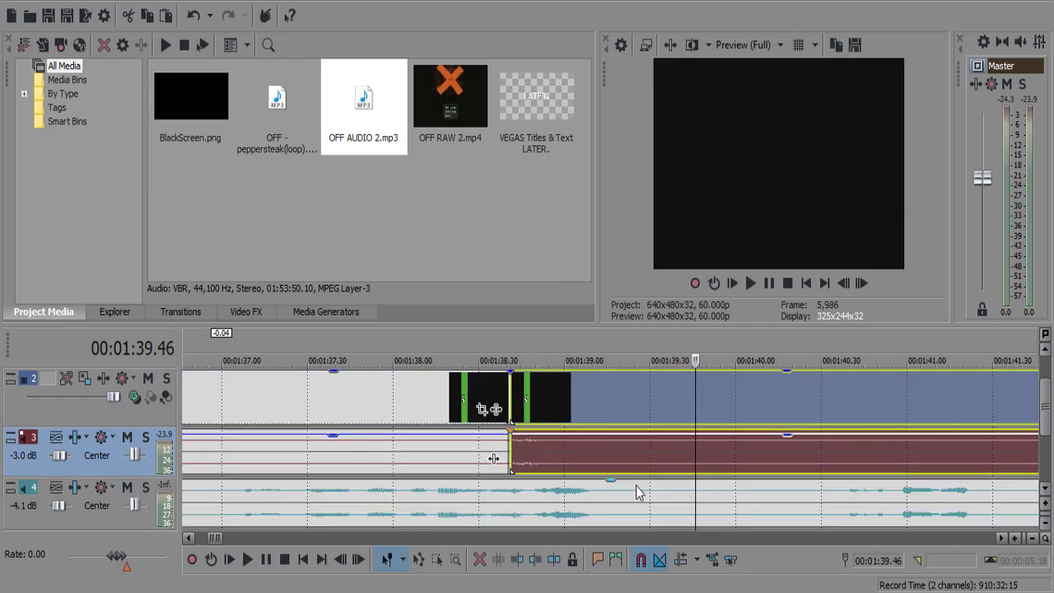
Sample the voice audio after the battle starts and split track 4 before the next phrase at 1:40.16.
scroll(700, 473, "down", 5)
left_click(771, 459)
key("space")
left_click(813, 486)
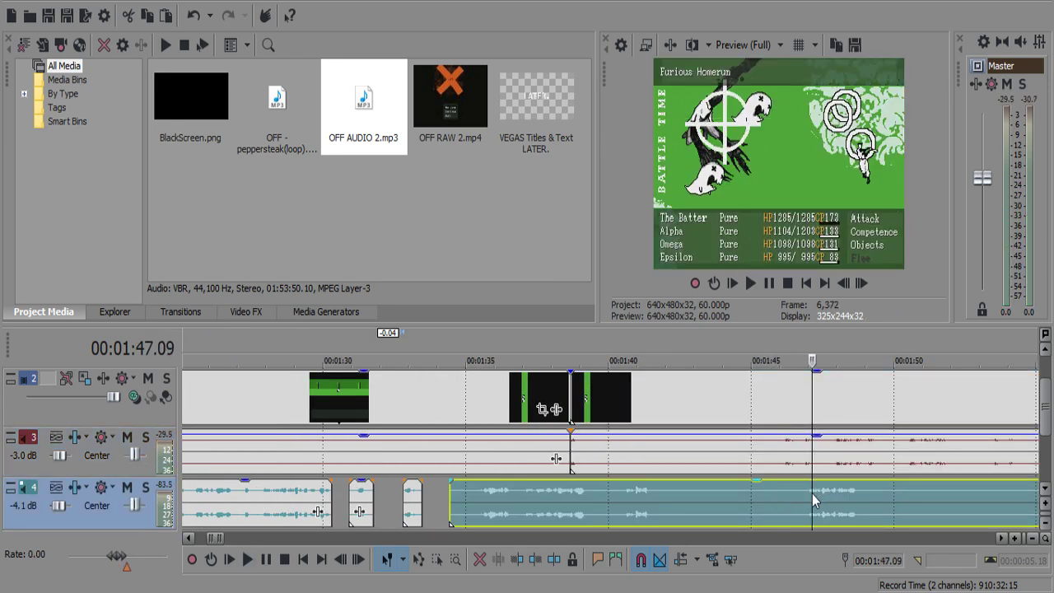
key("space")
left_click(628, 496)
key("space")
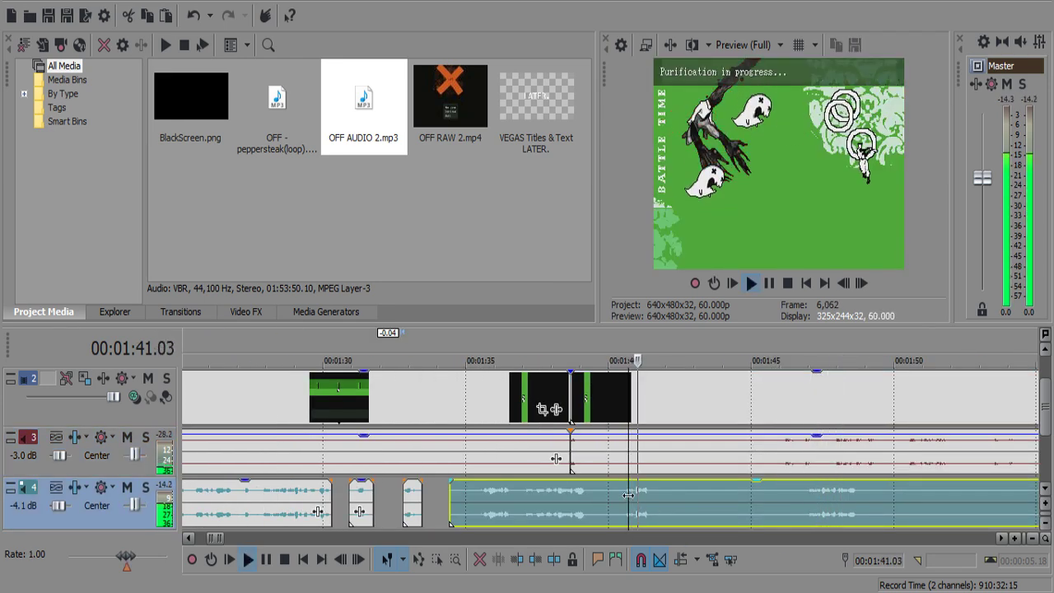
scroll(511, 494, "up", 5)
key("space")
left_click(498, 500)
key("s")
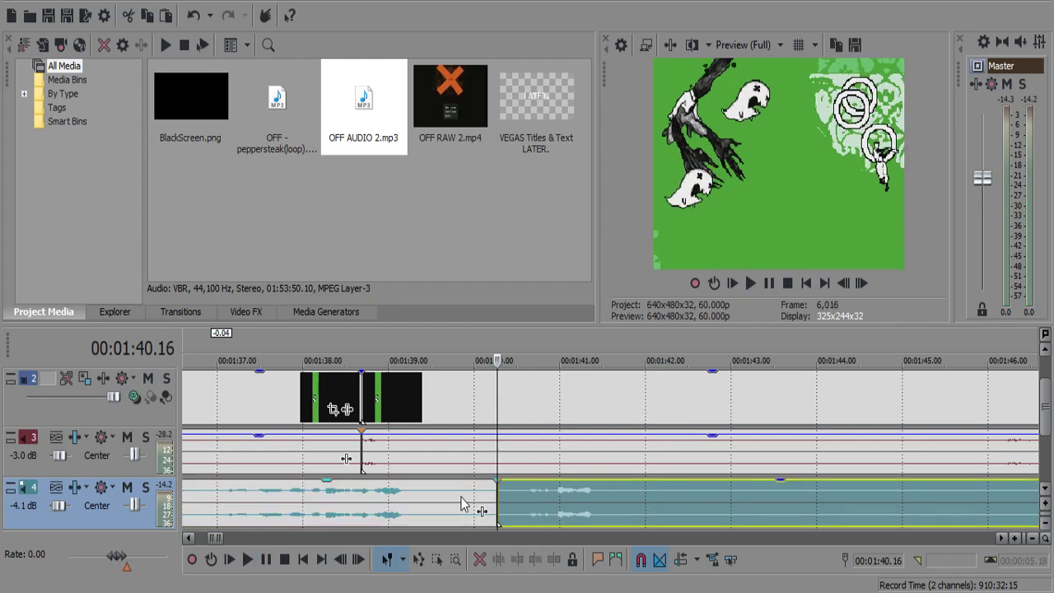
Cut the track 4 pause from about 1:39.35 to 1:40.16, split at 1:41.38, and move the isolated phrase 0.28 earlier.
left_click(438, 500)
key("s")
left_click(614, 498)
key("s")
left_click(457, 494)
key("Delete")
left_click_drag(558, 504, 517, 501)
left_click(389, 504)
key("space")
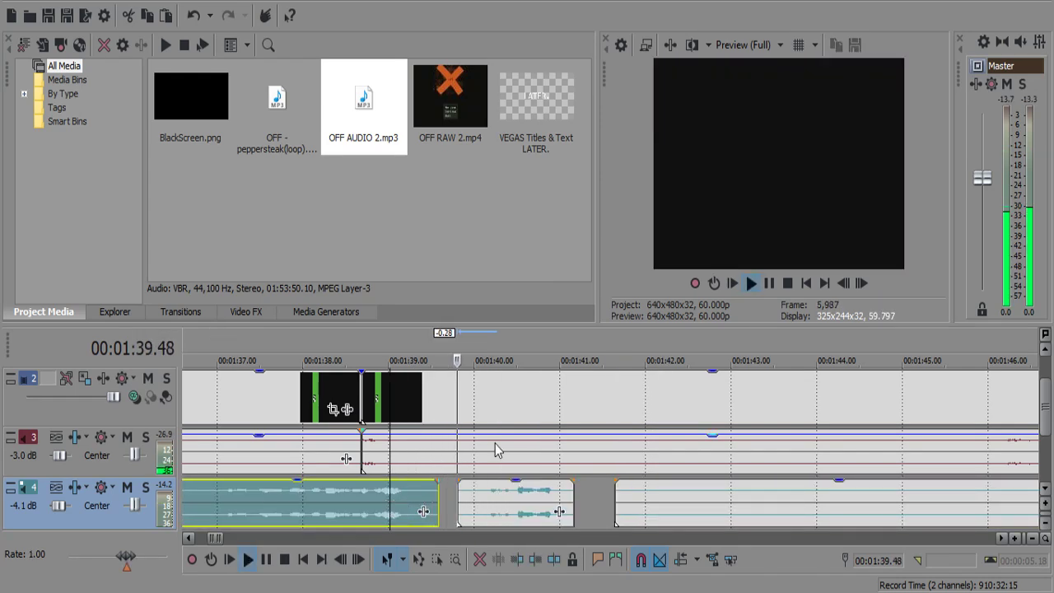
Try lowering the gain of the track 3 battle audio to -2.3 dB and undo the change.
left_click(516, 448)
left_click_drag(519, 449, 519, 451)
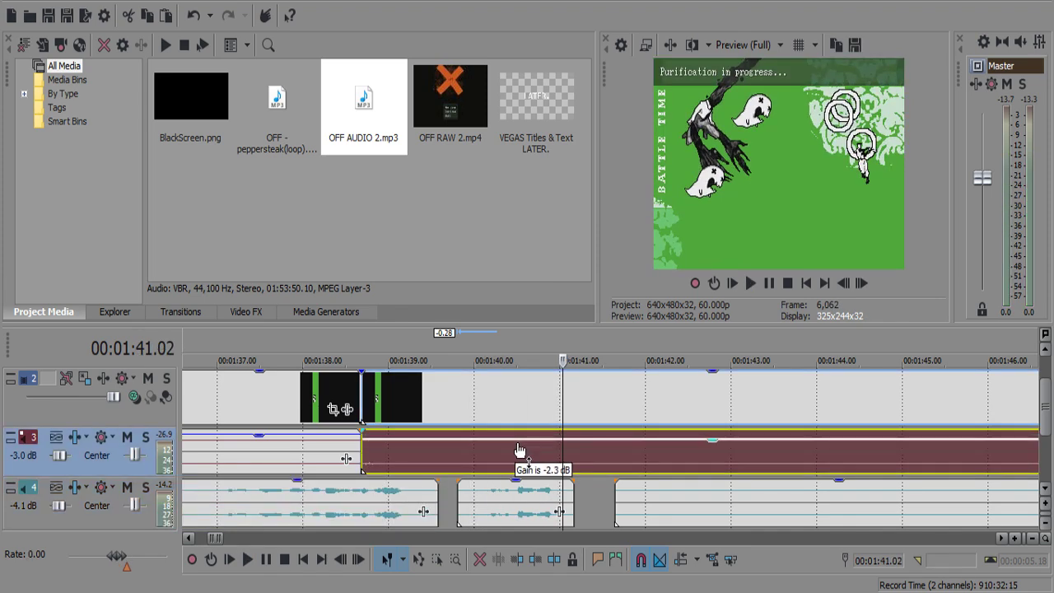
key("ctrl+z")
Find the end of the uneventful battle footage by playback and split the video and both audio tracks at 2:06.11.
scroll(626, 494, "down", 5)
left_click(754, 463)
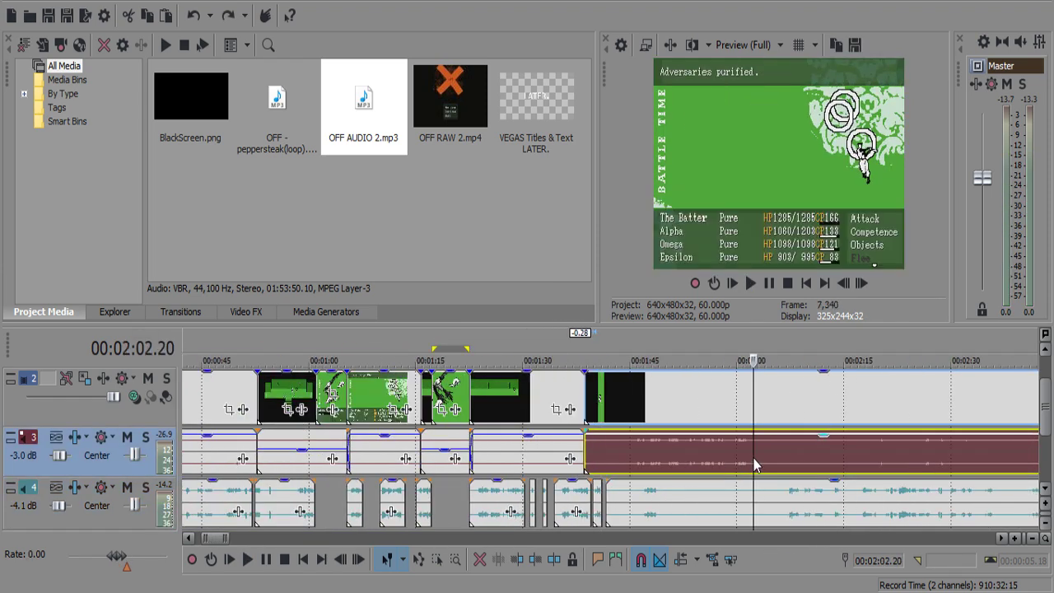
key("space")
scroll(754, 459, "up", 2)
key("space")
left_click(668, 452)
key("space")
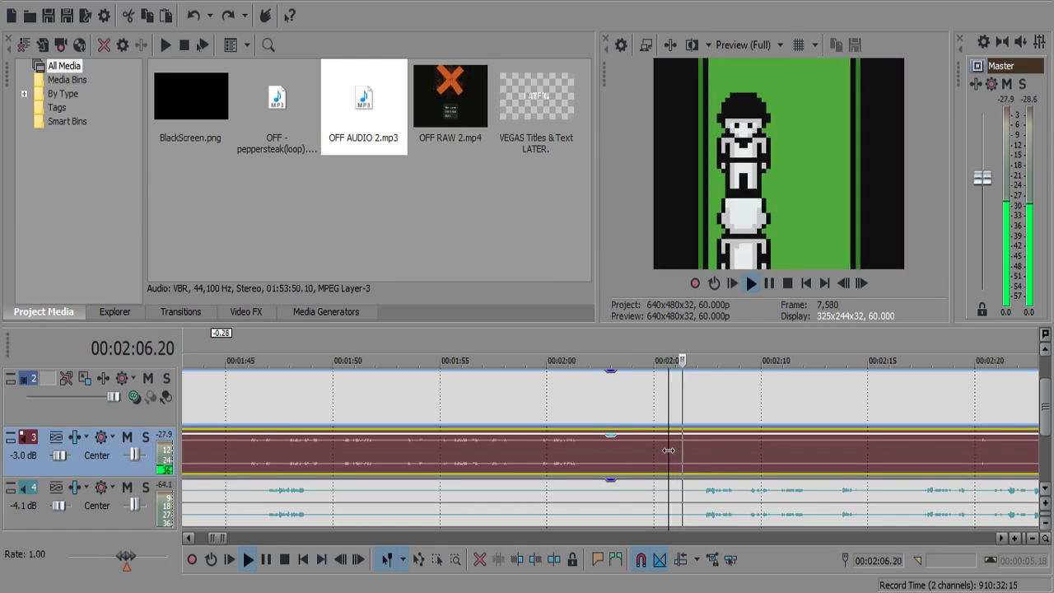
key("space")
left_click(681, 449)
left_click(679, 448)
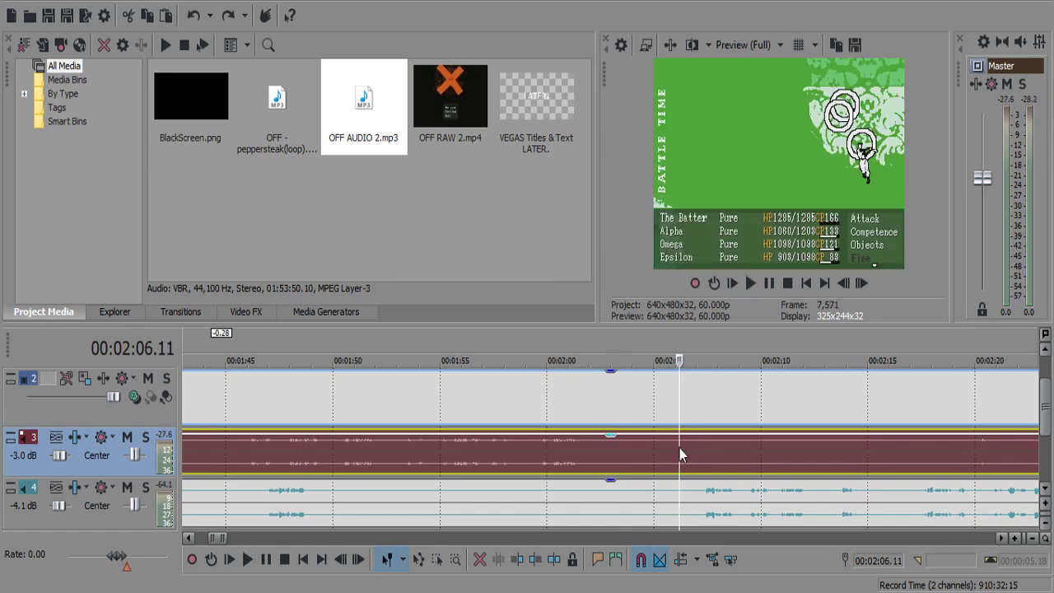
key("s")
left_click(683, 488)
key("s")
Delete the track 4 voice audio from about 1:41.38 to the split at 2:06.11.
left_click(621, 496)
scroll(610, 492, "down", 3)
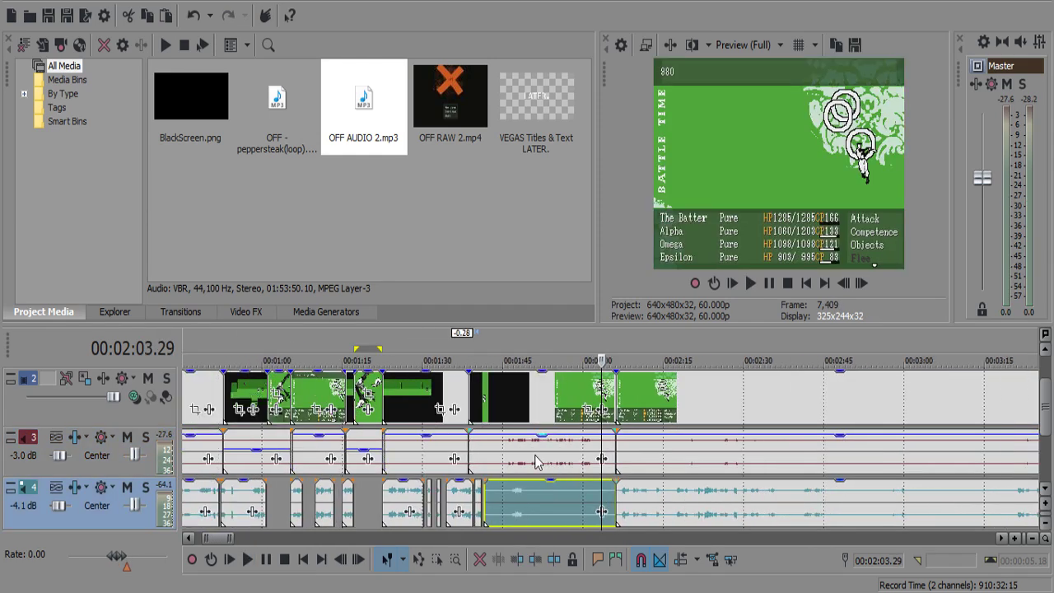
key("Delete")
Split the video and track 3 audio at about 1:41.10 and delete the track 3 audio from there to 2:06.11.
left_click(535, 450)
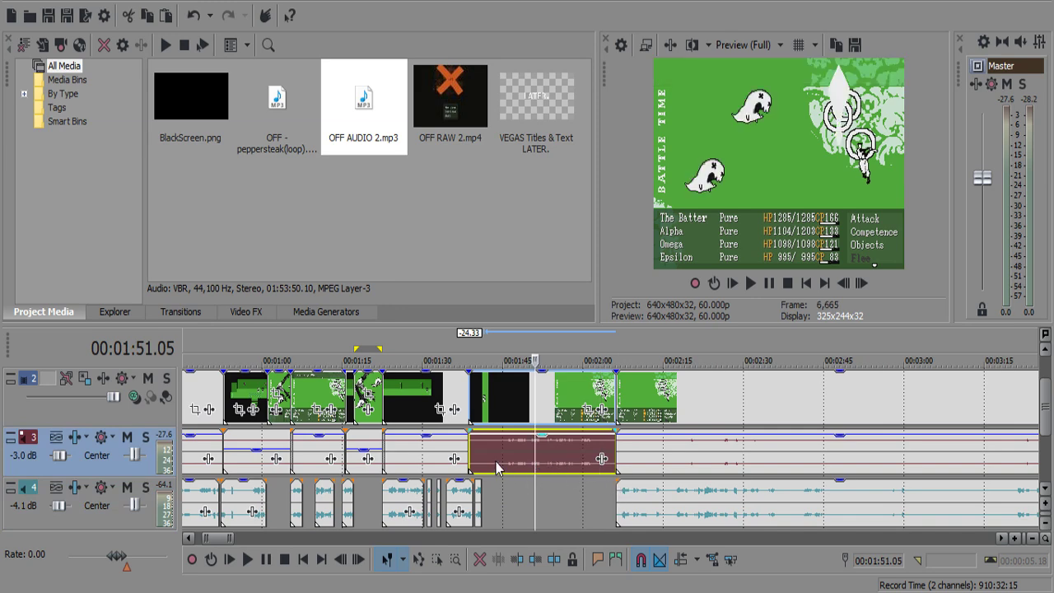
left_click(493, 453)
left_click(487, 450)
key("s")
left_click(533, 451)
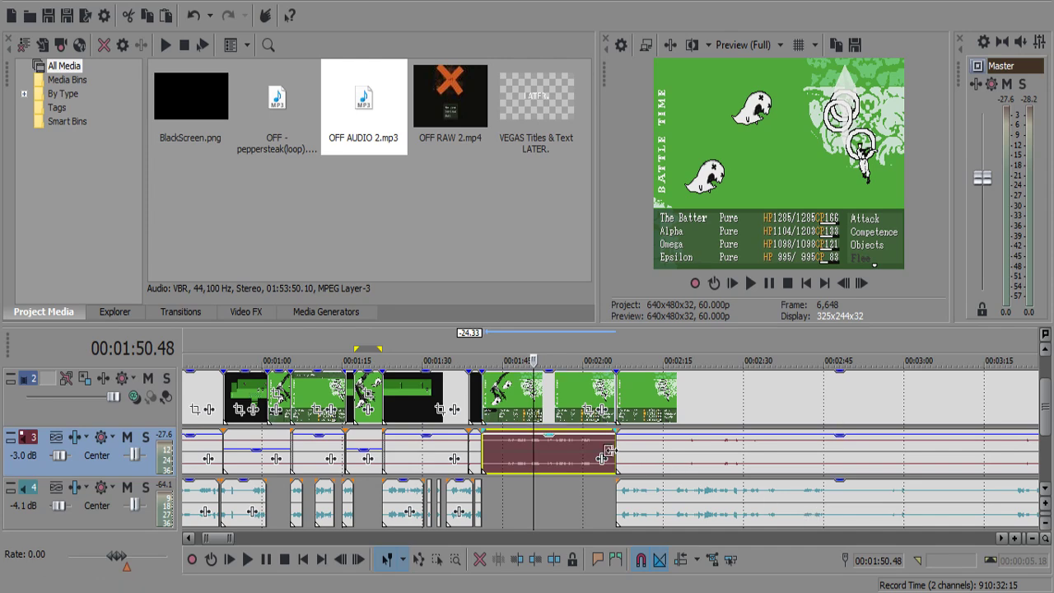
key("Delete")
Speed up the battle video after 1:41.10 to end at about 1:47.25 and move the remaining clips on all tracks up to it.
left_click(562, 390)
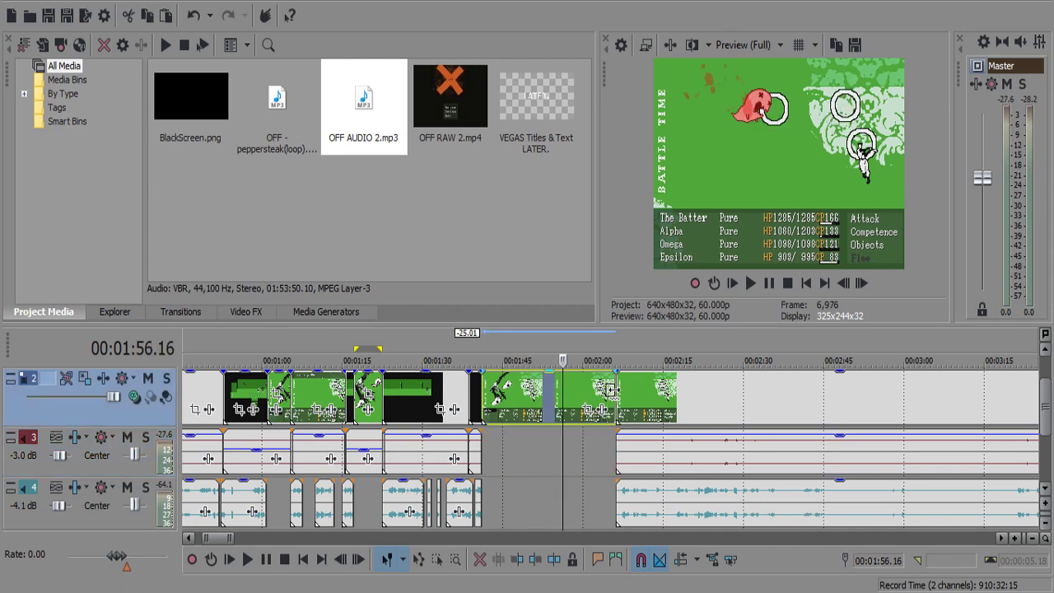
left_click_drag(611, 390, 511, 390)
left_click(698, 390)
left_click(677, 495, "shift")
left_click_drag(625, 455, 553, 436)
left_click(521, 396)
Shift the remaining clips on all tracks about one frame later and stretch the sped-up video's end to meet them at 1:47.26.
scroll(613, 405, "up", 8)
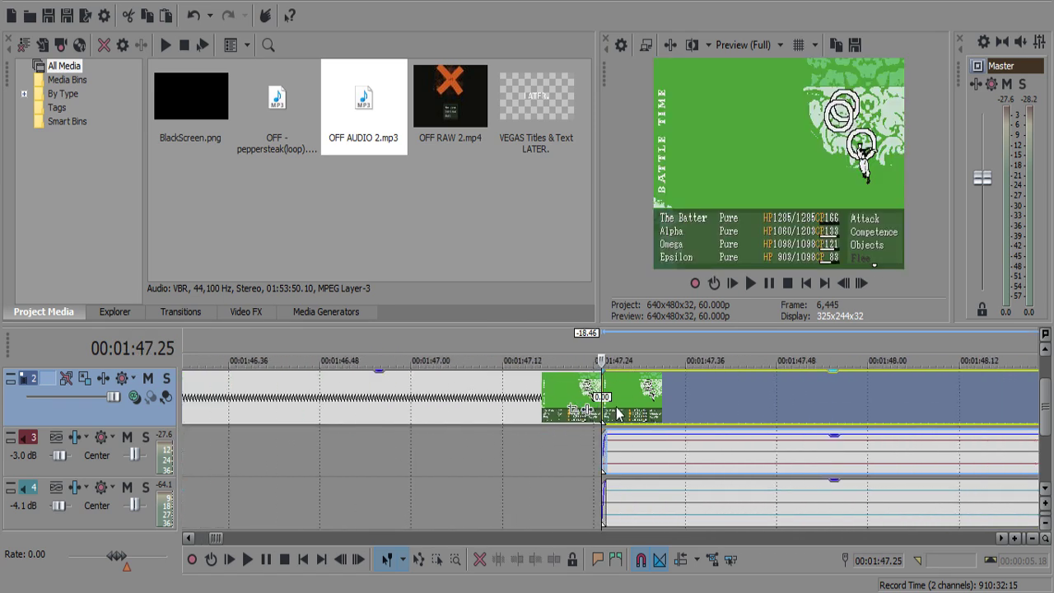
left_click(639, 400)
left_click(669, 495, "shift")
left_click_drag(675, 453, 690, 447)
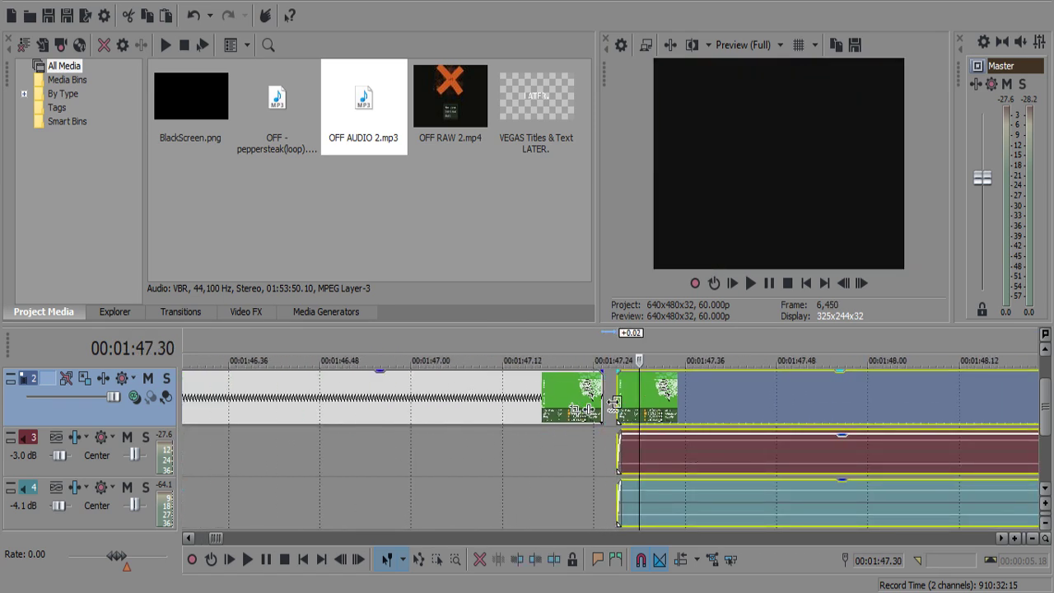
left_click_drag(651, 410, 608, 393)
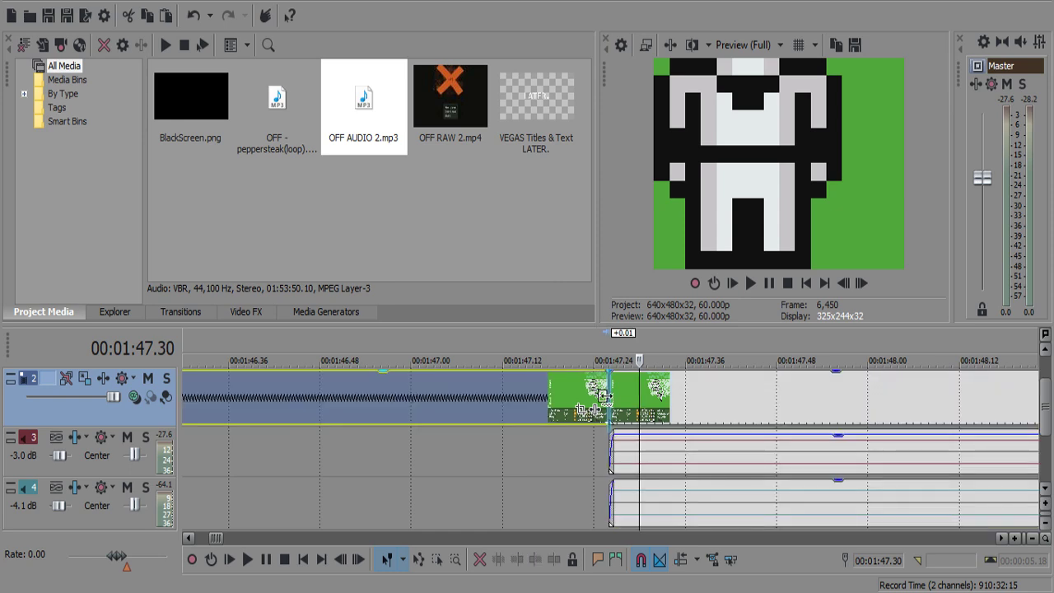
Extend the track 3 battle audio under the sped-up video with a 0.30 crossfade, lower its gain, and play it back.
scroll(558, 428, "down", 8)
left_click_drag(418, 456, 603, 482)
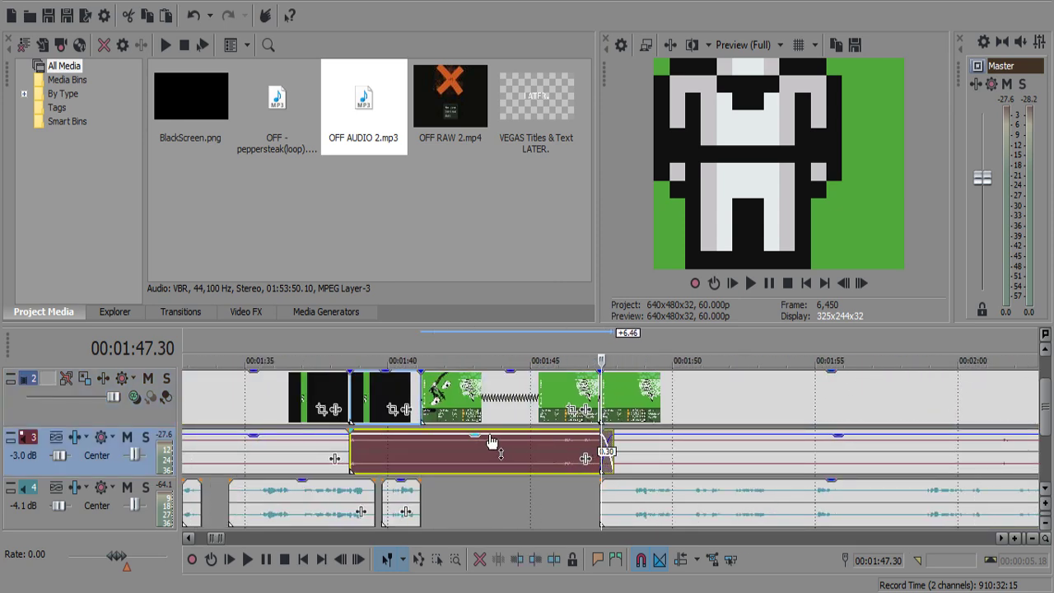
left_click_drag(491, 442, 510, 449)
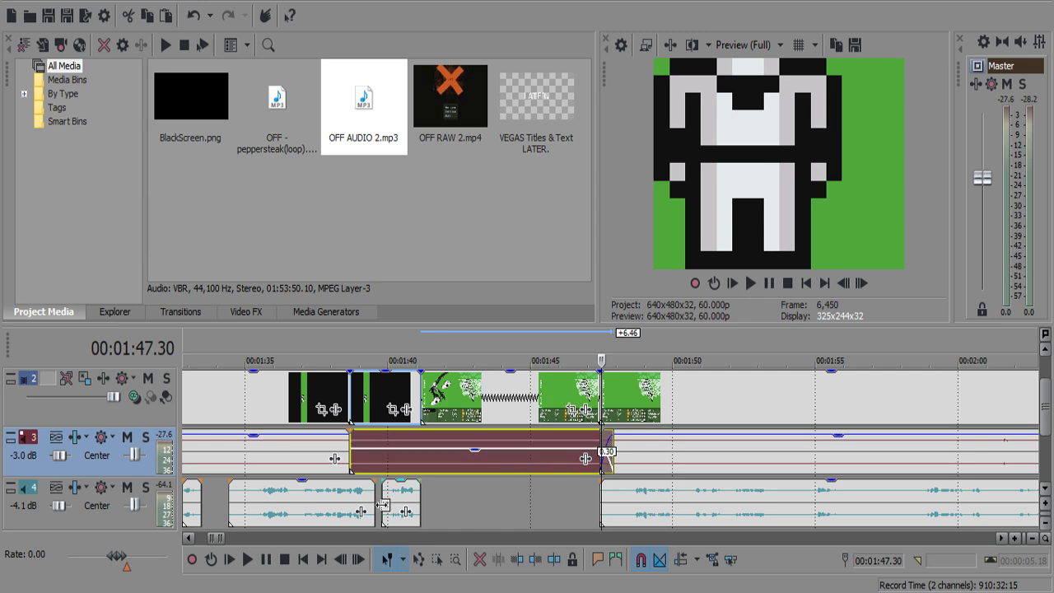
left_click(301, 503)
key("space")
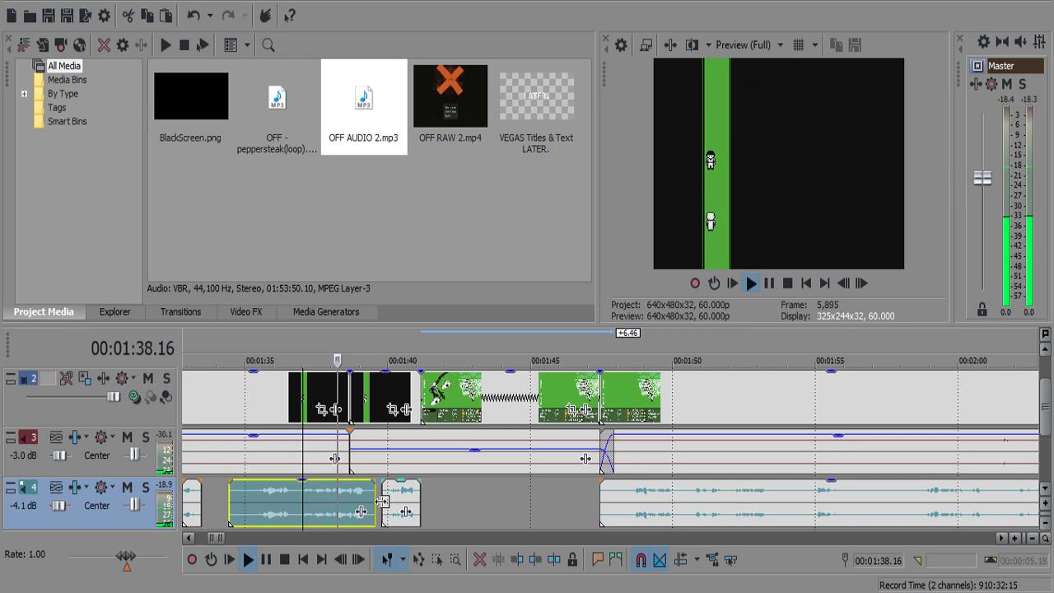
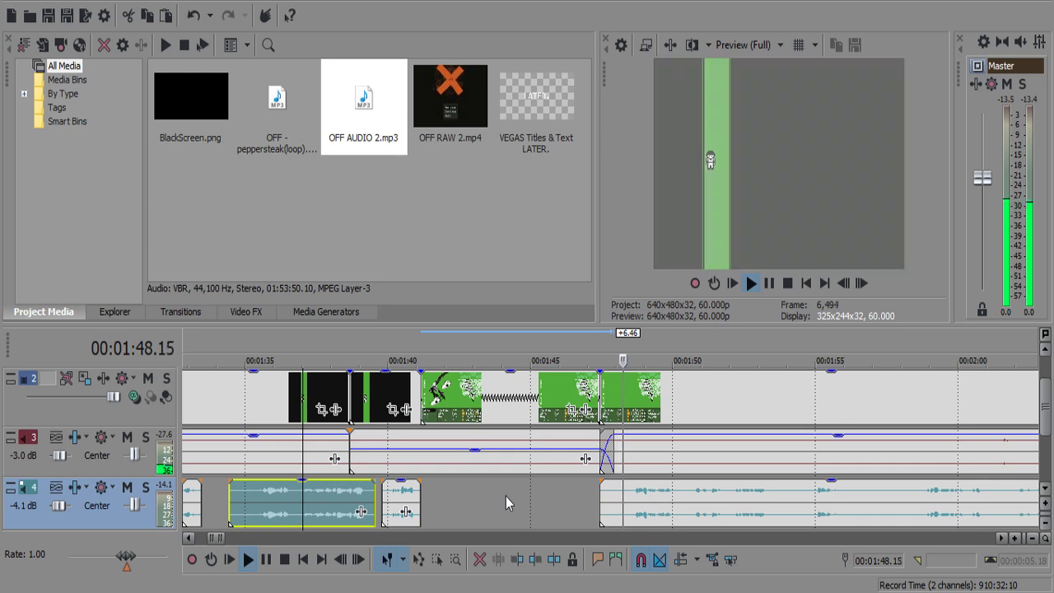
Replay the track 3 battle audio near 1:46 and cut off its end from 1:46.04.
left_click(541, 445)
key("space")
key("space")
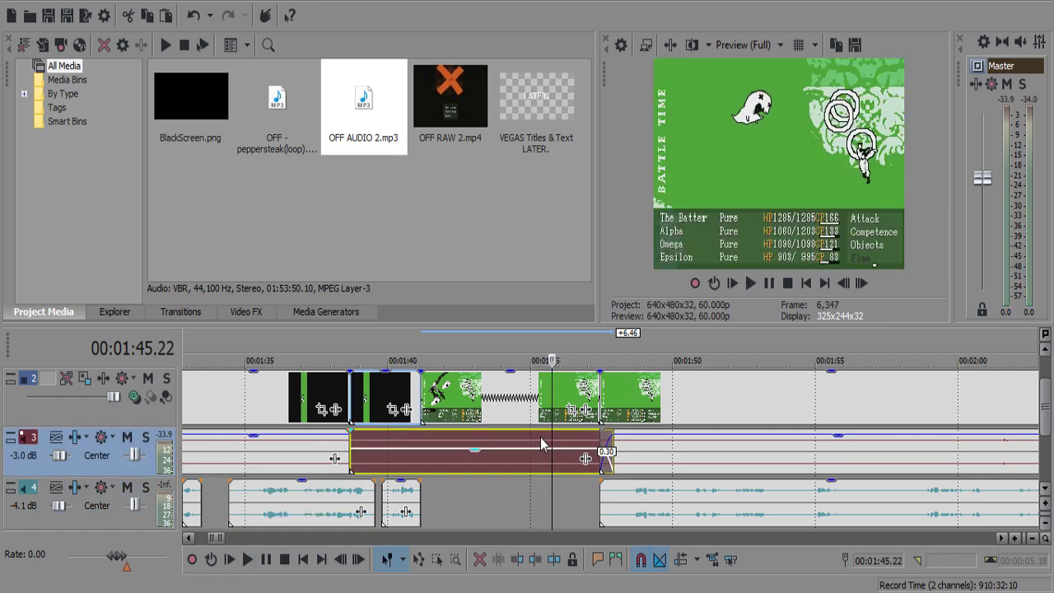
left_click(563, 403)
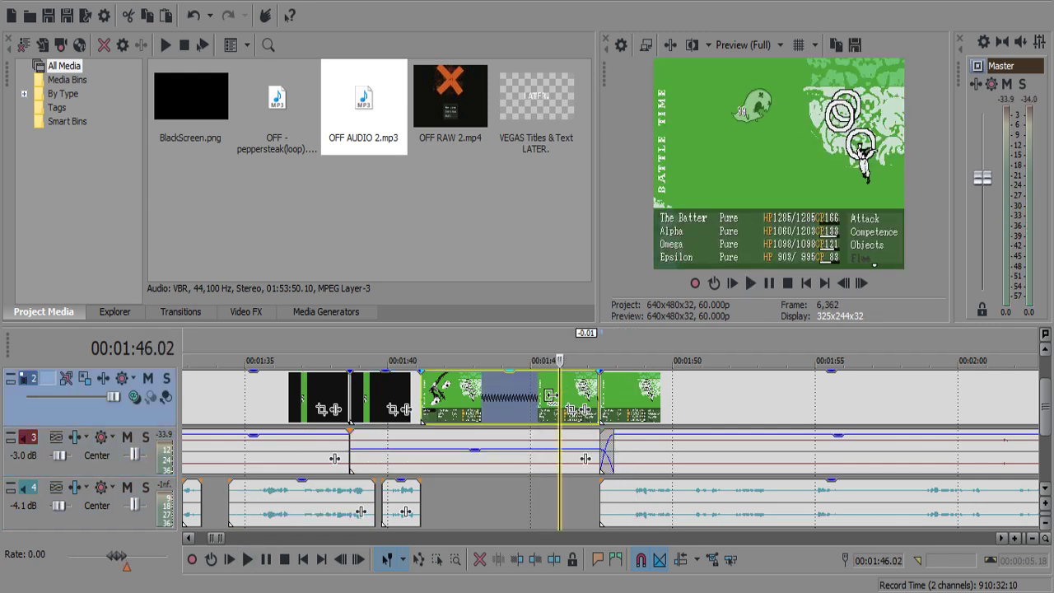
left_click(560, 441)
key("space")
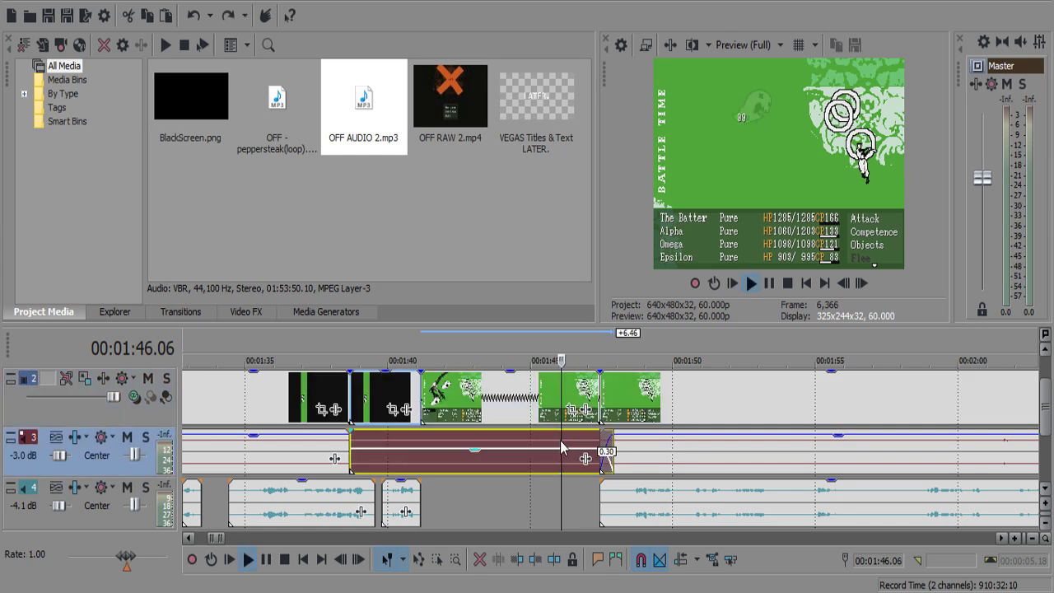
key("space")
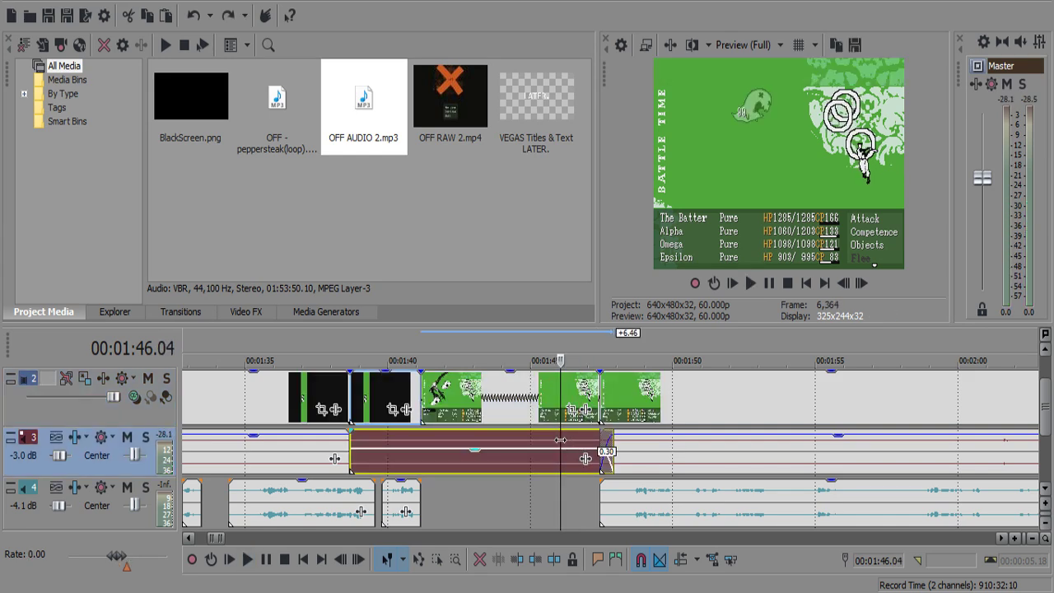
key("s")
key("Delete")
left_click(539, 442)
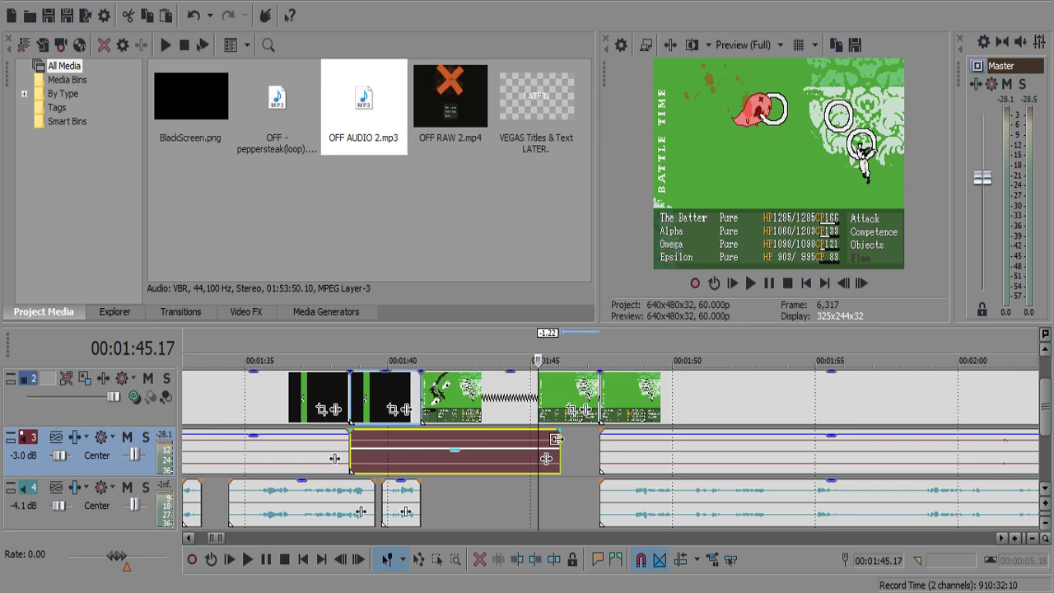
left_click(557, 438)
key("ctrl+v")
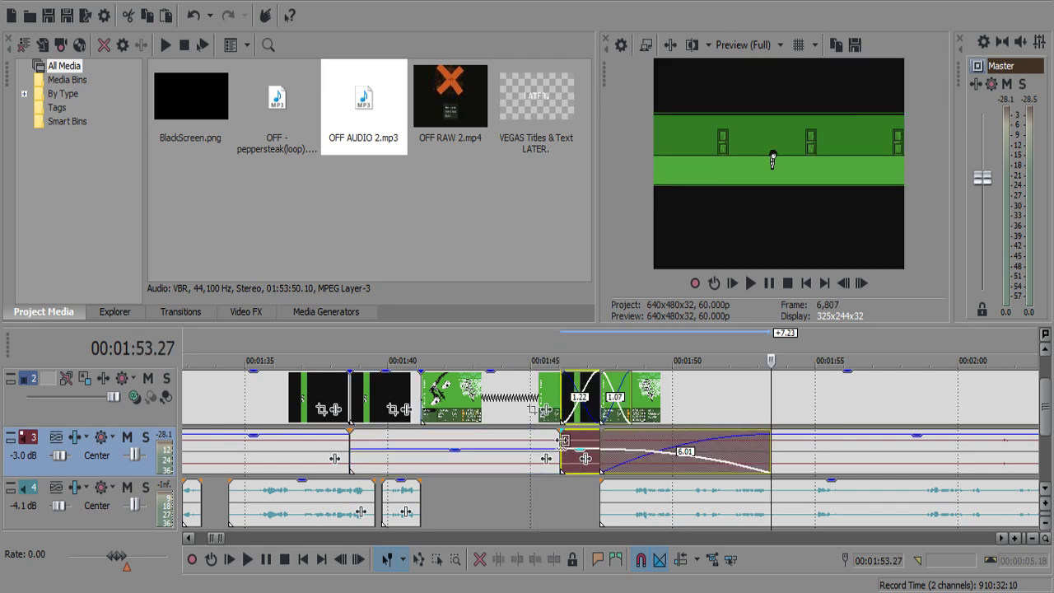
key("ctrl+z")
Paste the copied audio on track 3 and trim it over the gap after 1:46.04, with a 0.19 crossfade in and 0.30 out.
left_click(520, 446)
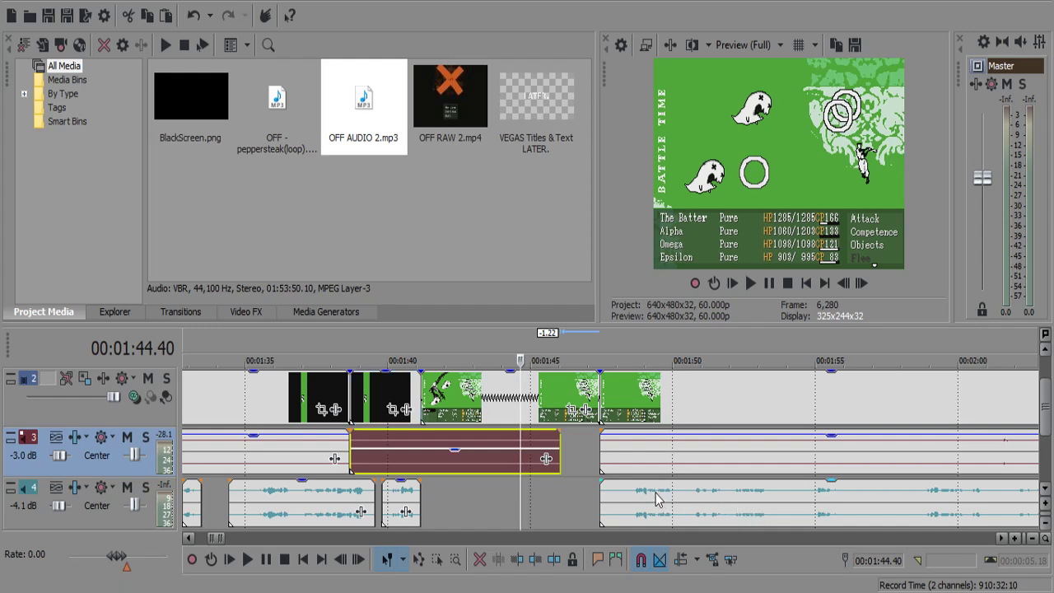
left_click(531, 494)
key("ctrl+v")
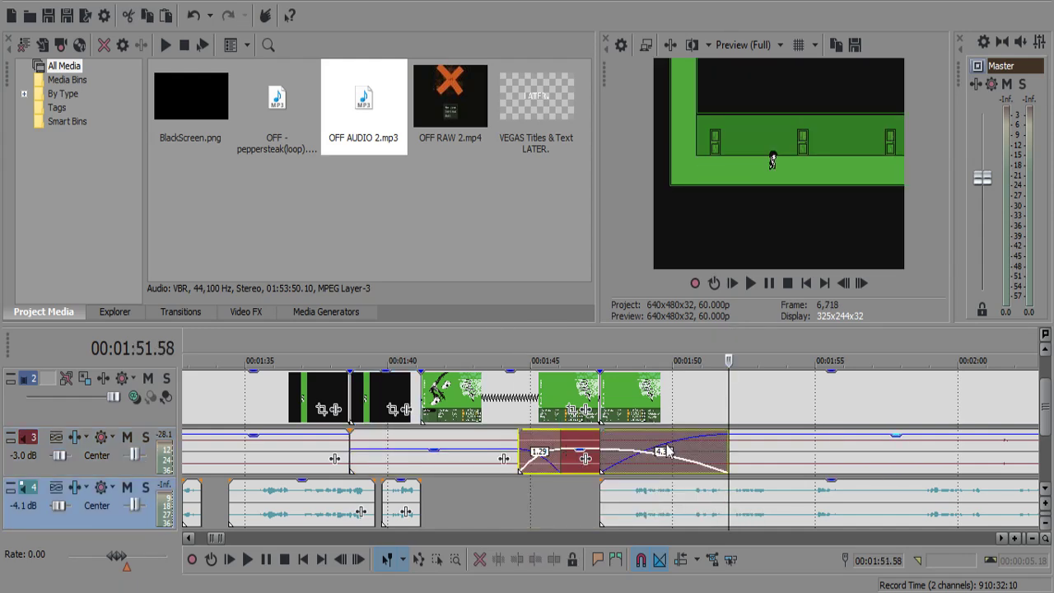
left_click_drag(725, 452, 598, 448)
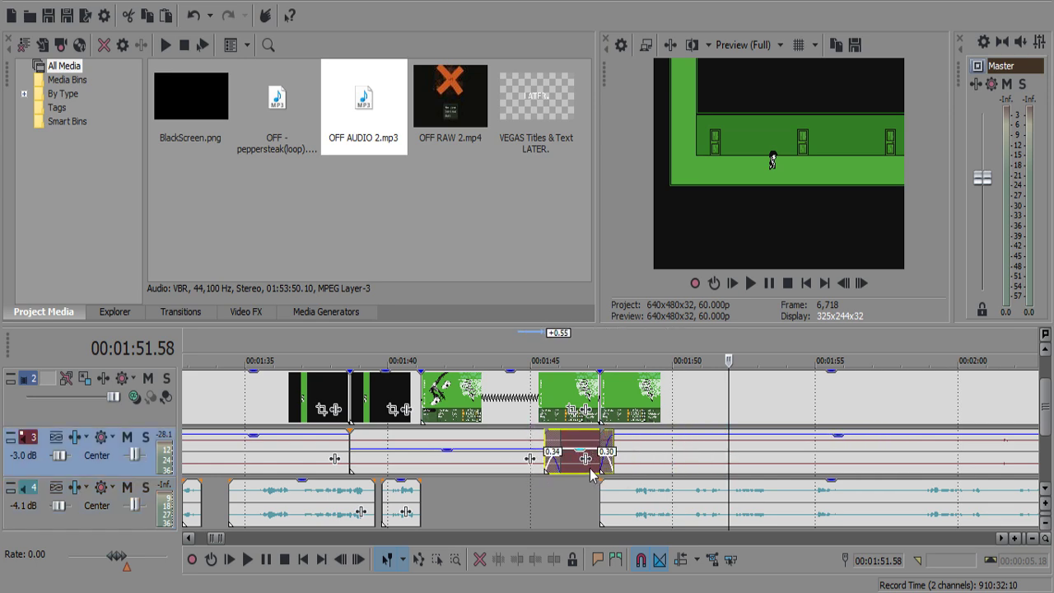
left_click(522, 466)
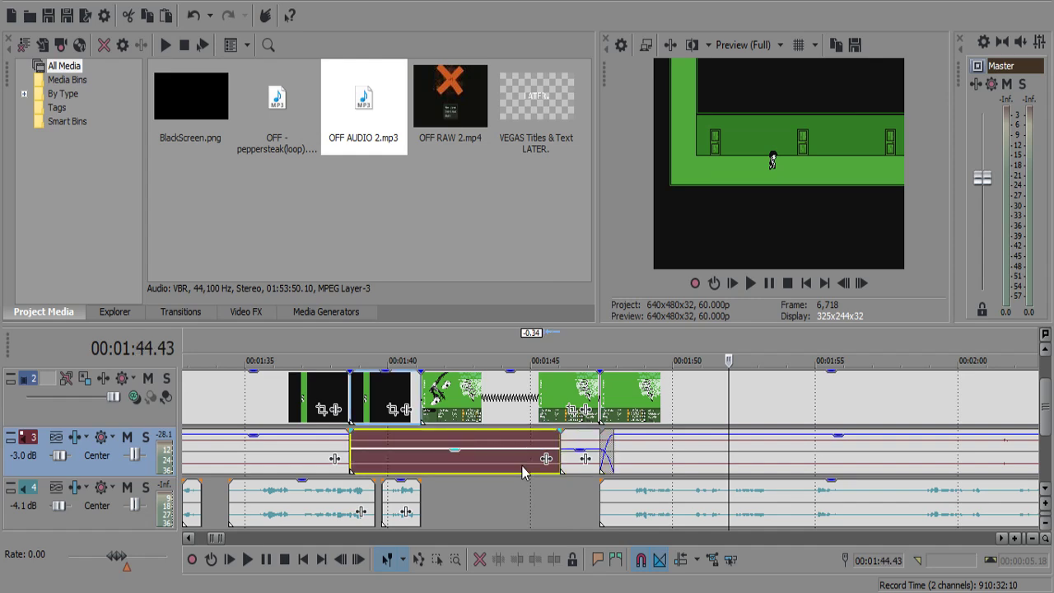
scroll(522, 466, "up", 4)
left_click(756, 458)
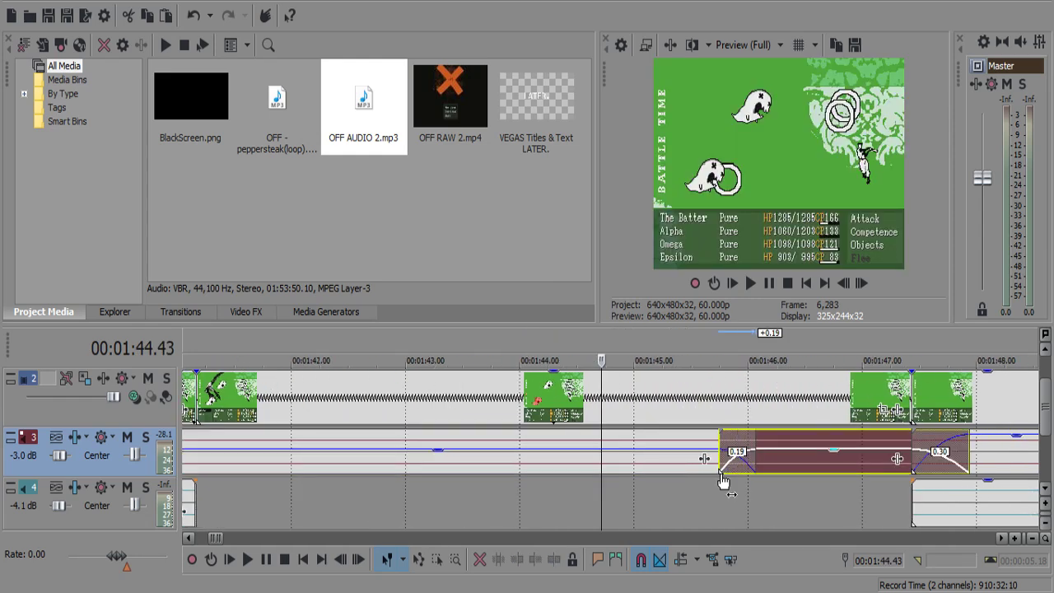
Lengthen the crossfade before 1:46.04 on track 3 to 0.21 and play back the join.
key("space")
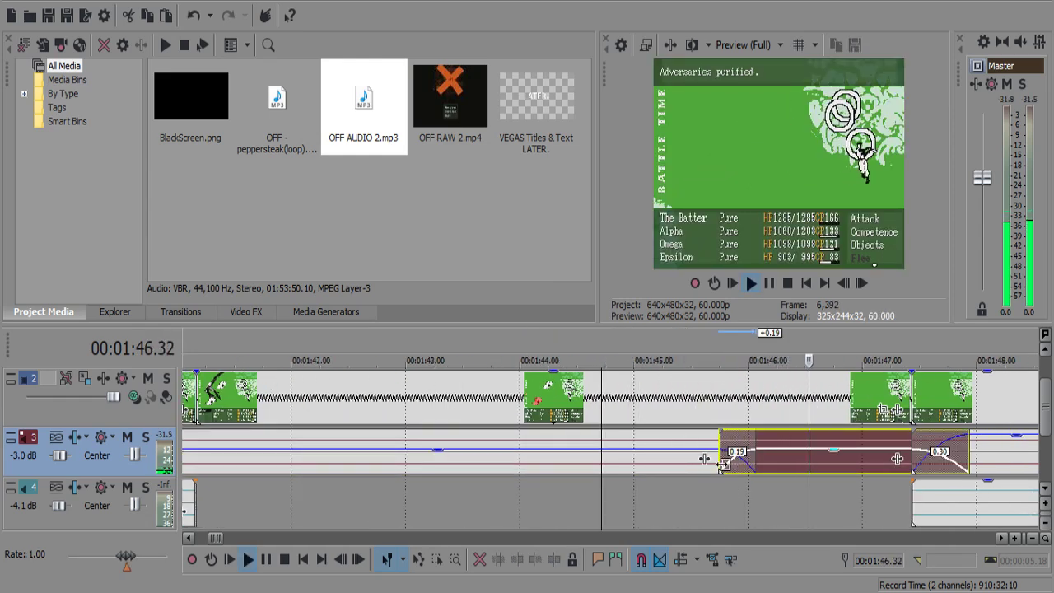
key("space")
left_click_drag(723, 465, 720, 465)
left_click(531, 463)
key("space")
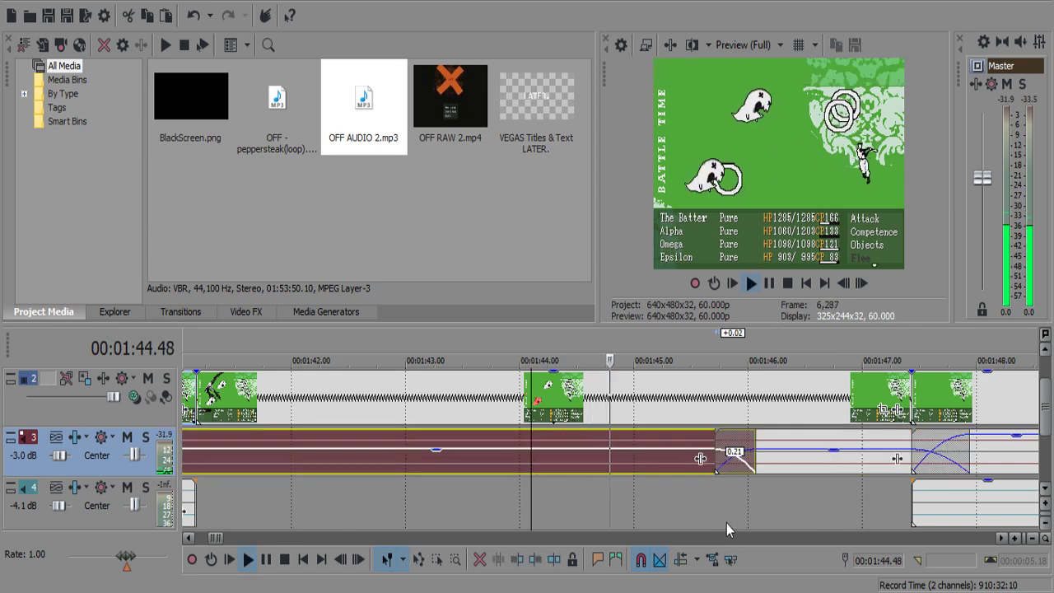
scroll(732, 490, "down", 3)
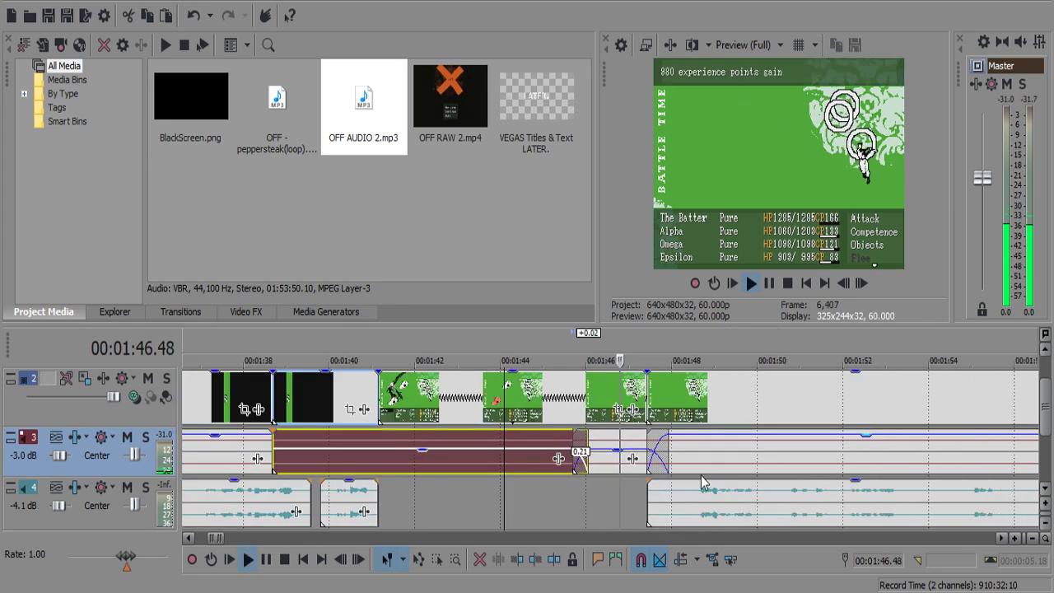
scroll(700, 475, "up", 3)
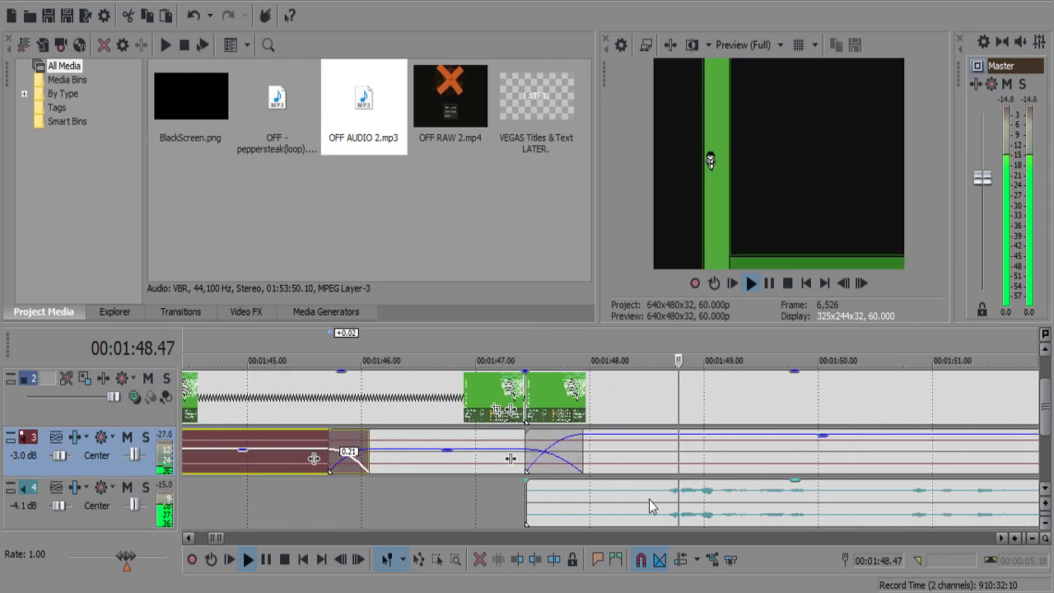
Cut off the start of the track 4 voice clip up to about 1:48.19.
key("space")
left_click(627, 494)
key("s")
left_click(602, 494)
key("Delete")
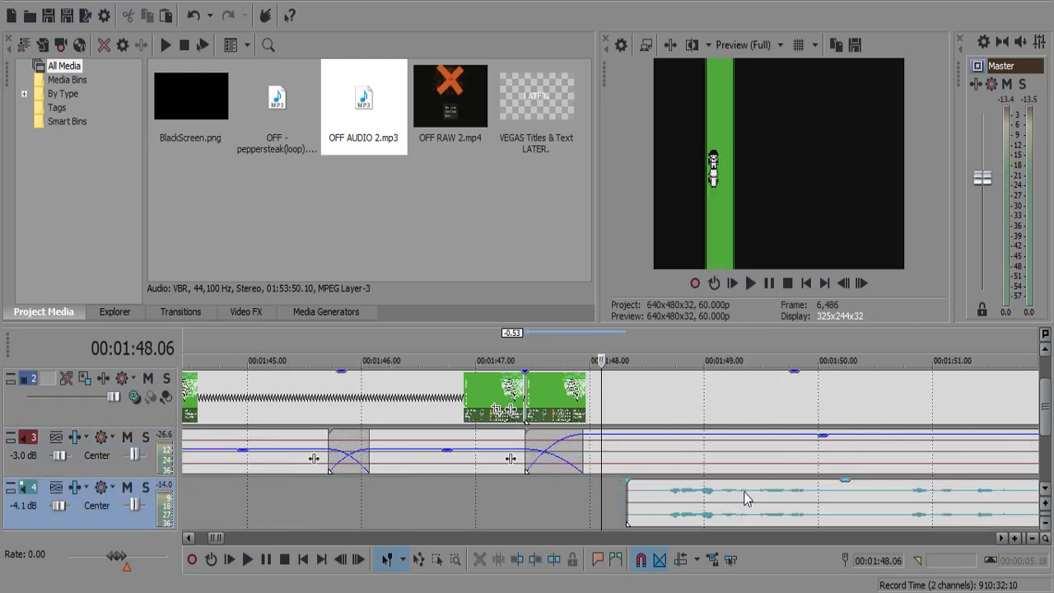
Play the track 4 voice clip and cut out the section from about 1:50.12 to 1:50.34.
left_click(744, 497)
key("space")
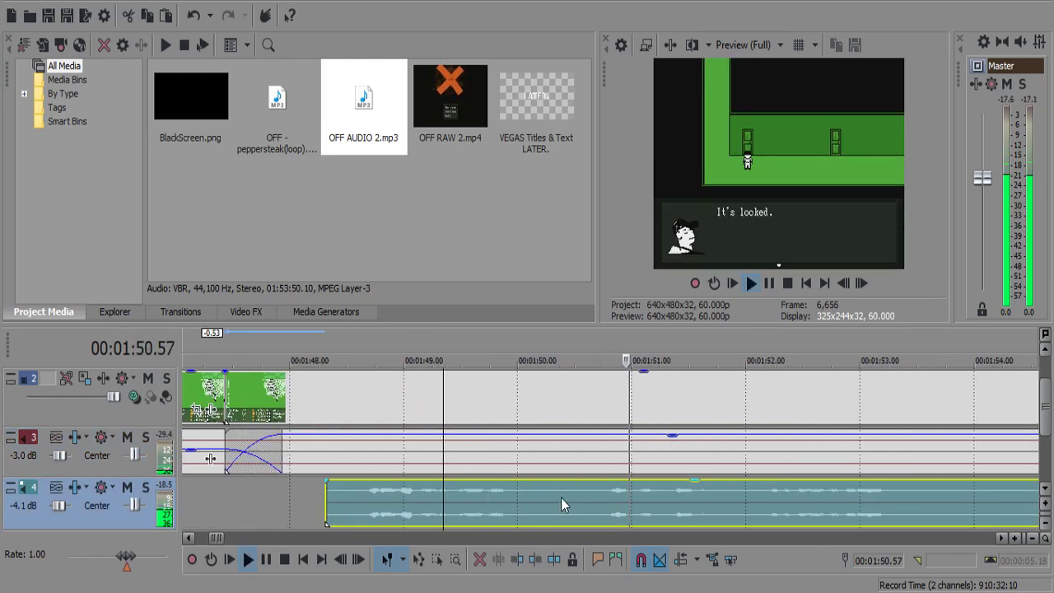
left_click(541, 494)
key("s")
key("space")
key("s")
left_click(548, 491)
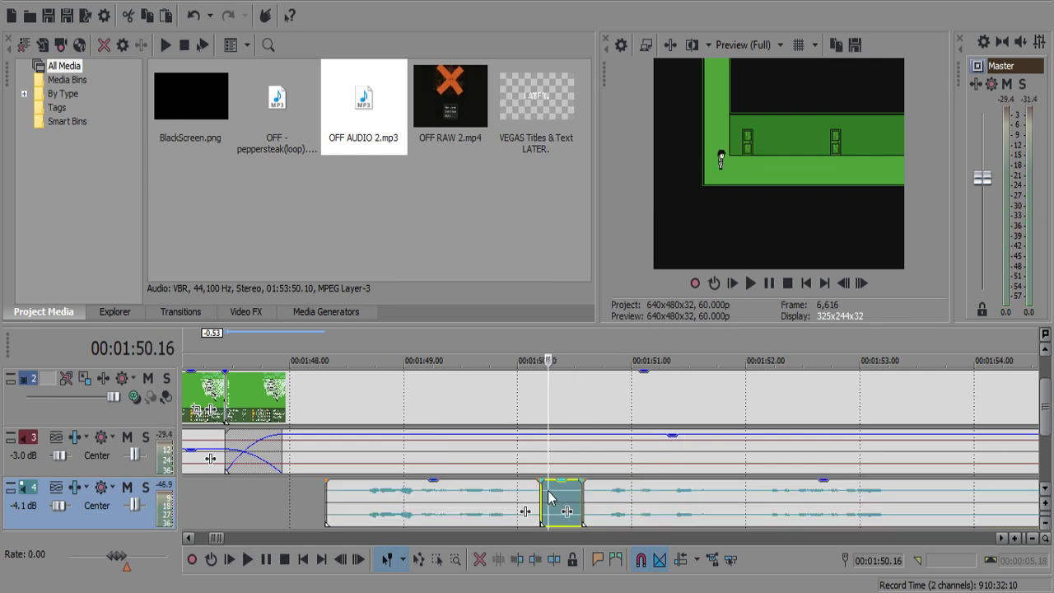
Play on through the track 4 voice audio and delete the section from about 1:56.08 to 1:58.29.
scroll(621, 473, "down", 4)
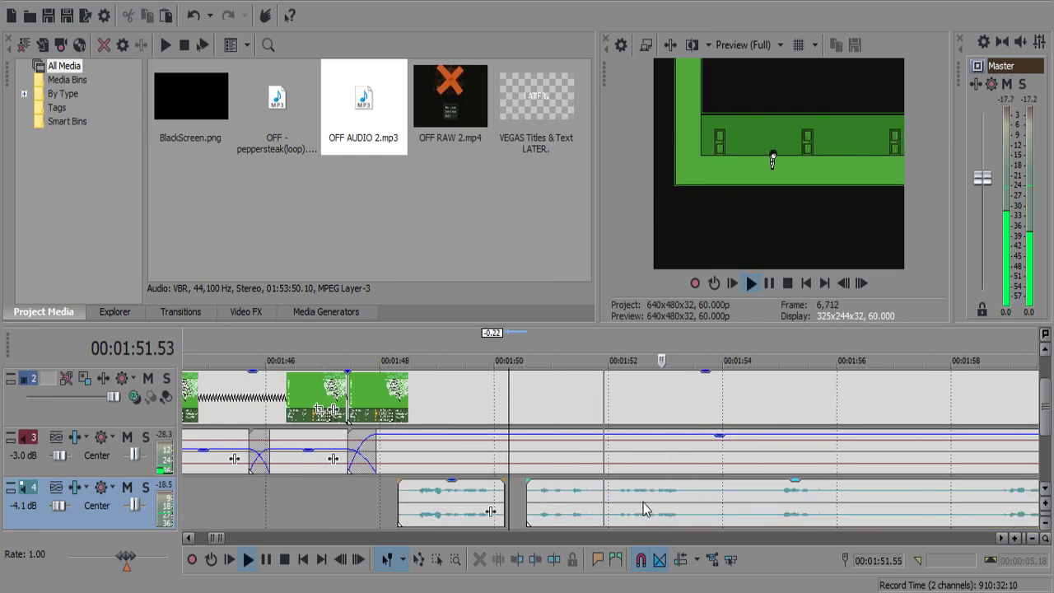
scroll(649, 488, "up", 3)
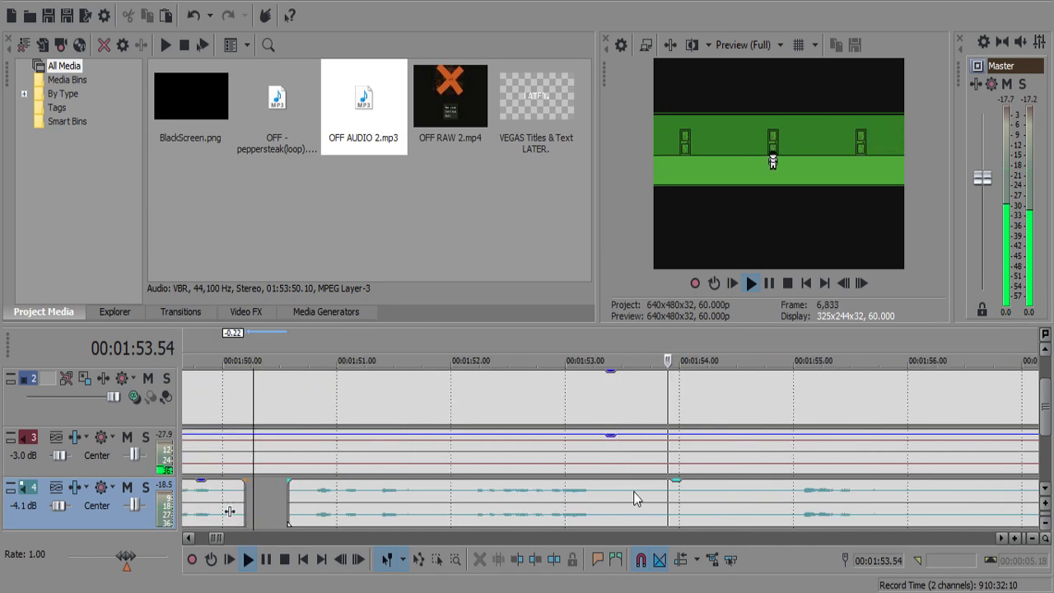
scroll(634, 494, "down", 3)
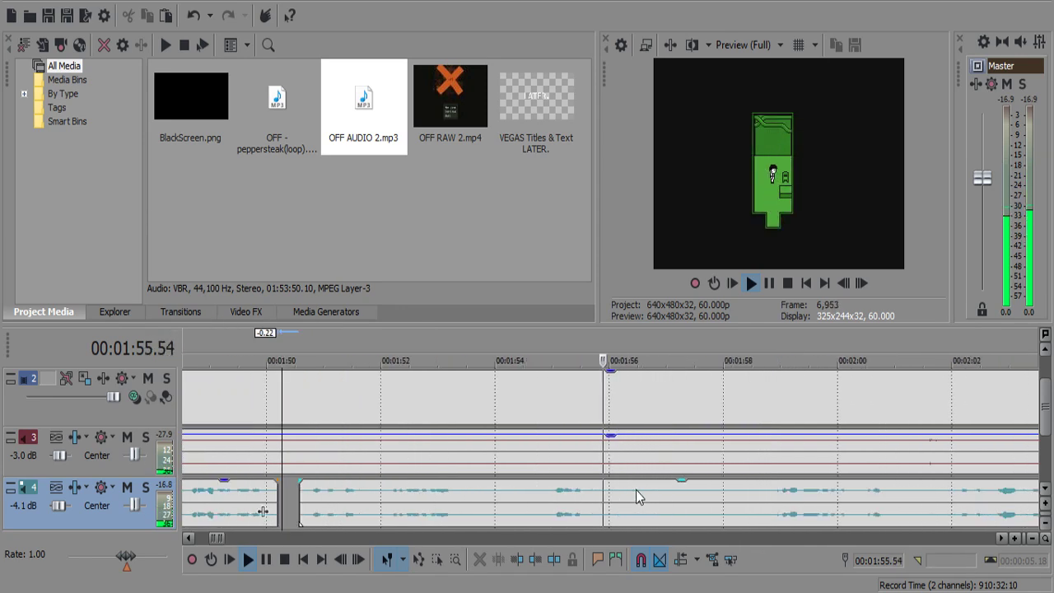
scroll(635, 497, "down", 2)
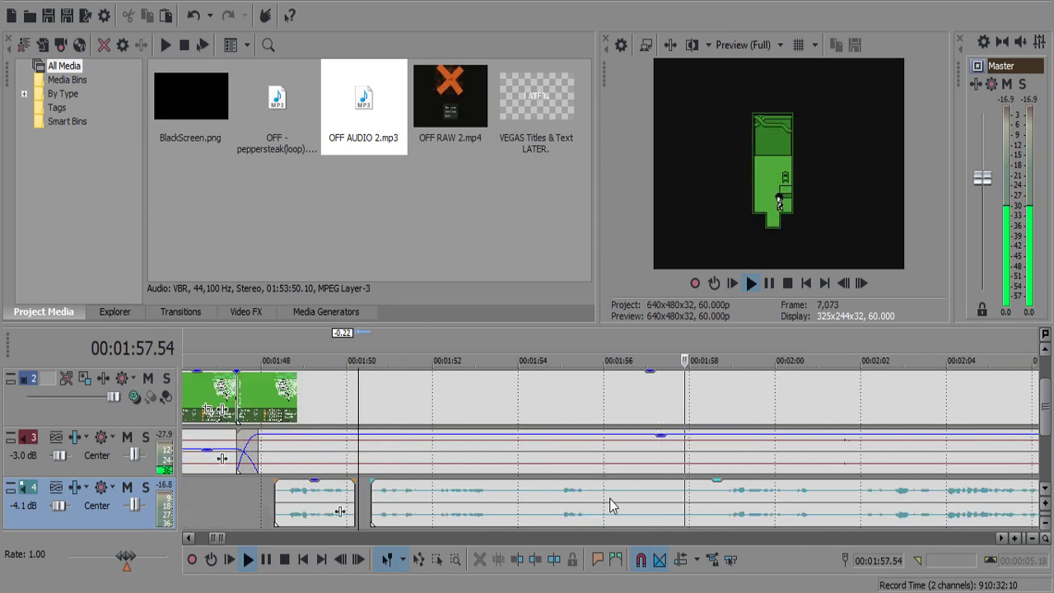
left_click(610, 506)
key("s")
key("space")
left_click(709, 496)
key("s")
left_click(702, 494)
key("Delete")
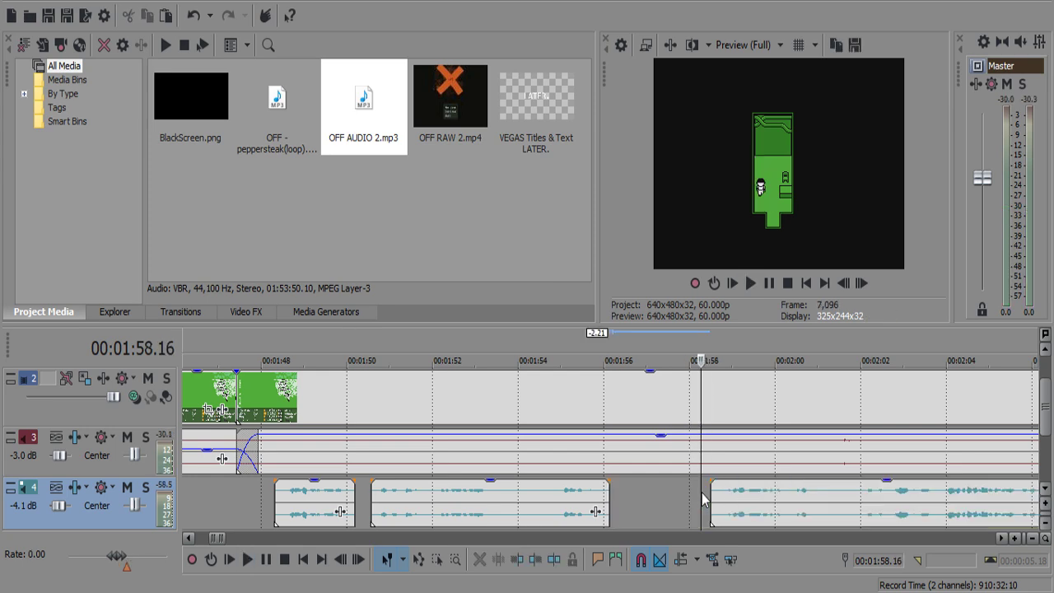
Trim the start of the track 4 voice clip after 1:58.29 by 0.15 and play it back.
left_click_drag(711, 498, 718, 500)
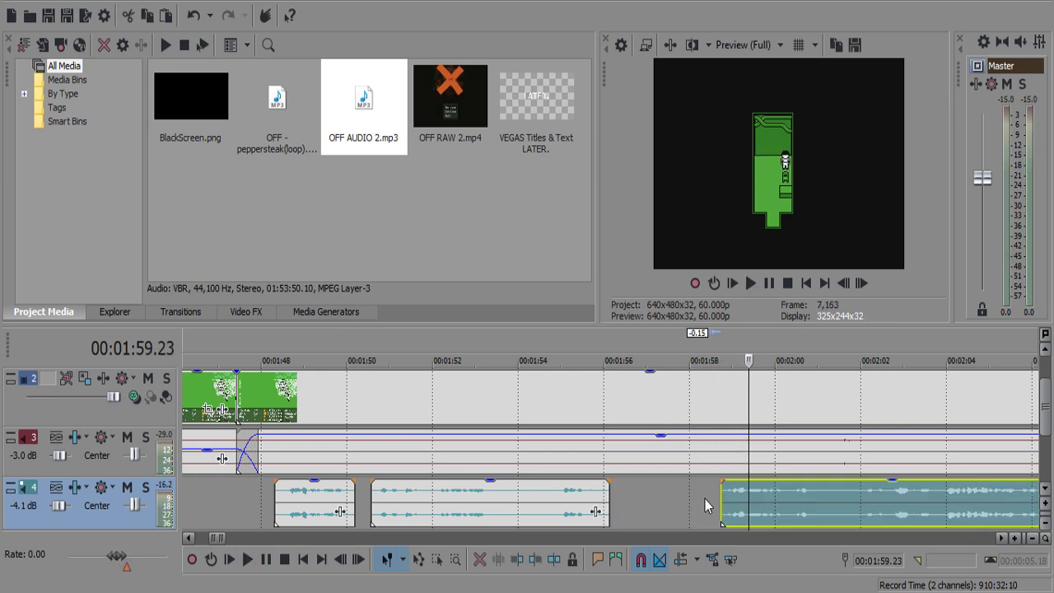
left_click(705, 499)
key("space")
scroll(659, 512, "down", 2)
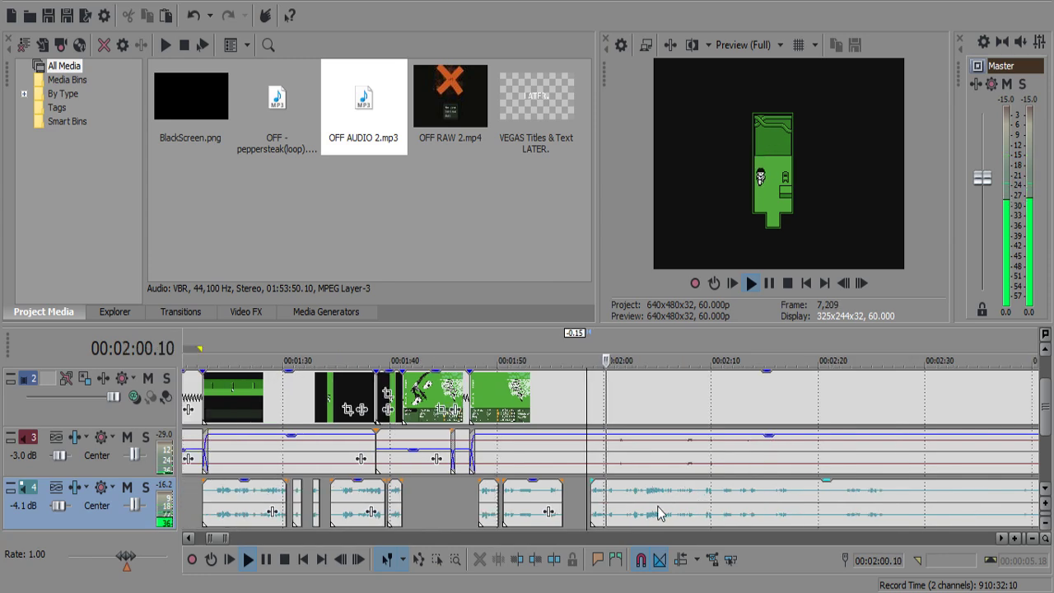
scroll(659, 512, "up", 3)
Split the track 4 voice clip and delete the section from about 2:00.52 to 2:02.03.
left_click(621, 495)
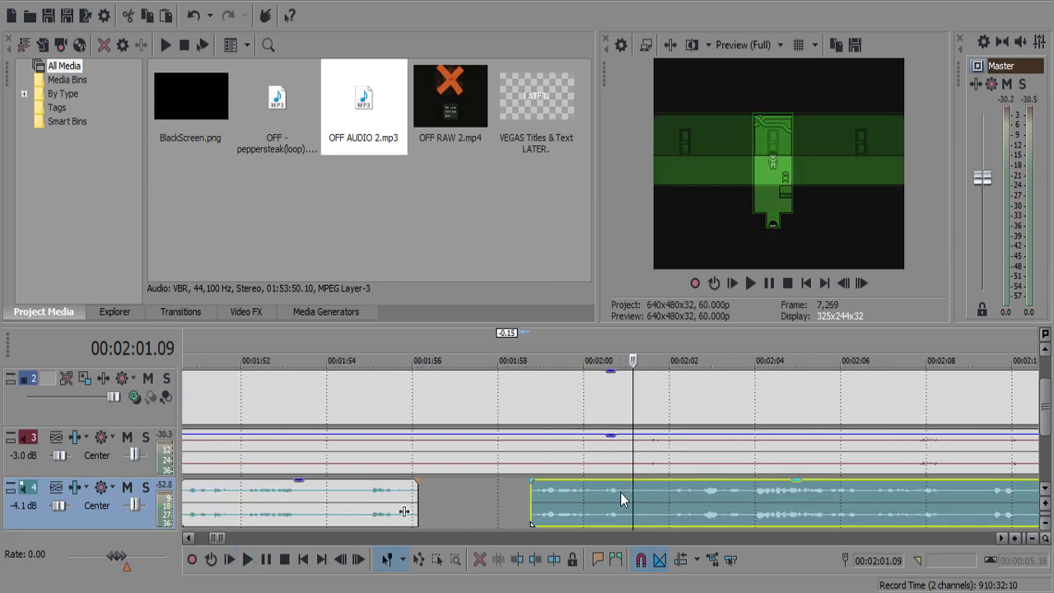
key("s")
key("space")
key("Return")
key("s")
left_click(636, 493)
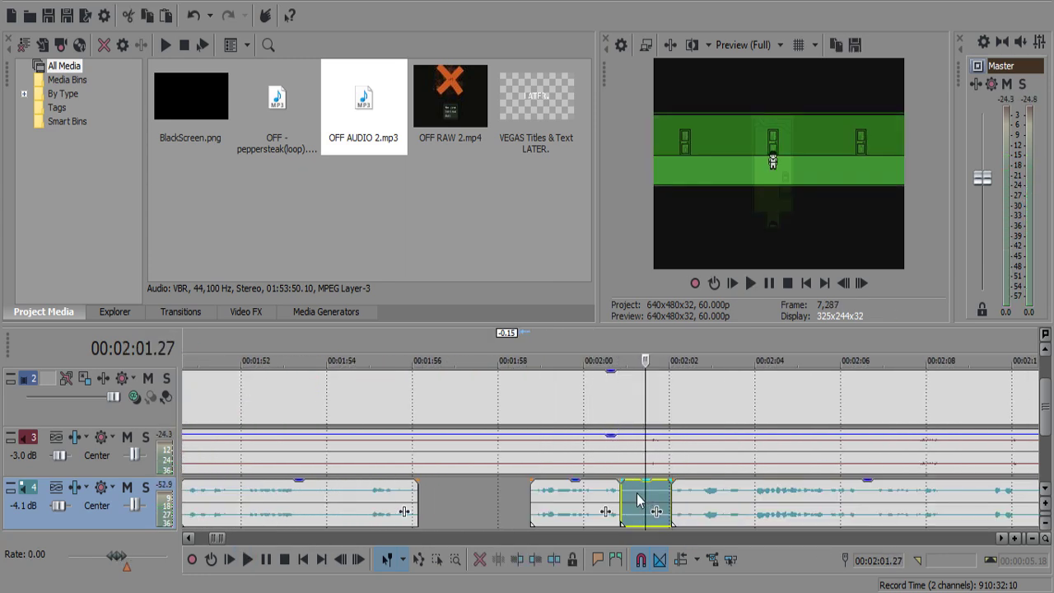
key("Delete")
Play on from about 2:00.23 and delete the short track 4 voice section from about 2:06.29 to 2:06.42.
left_click(603, 506)
key("space")
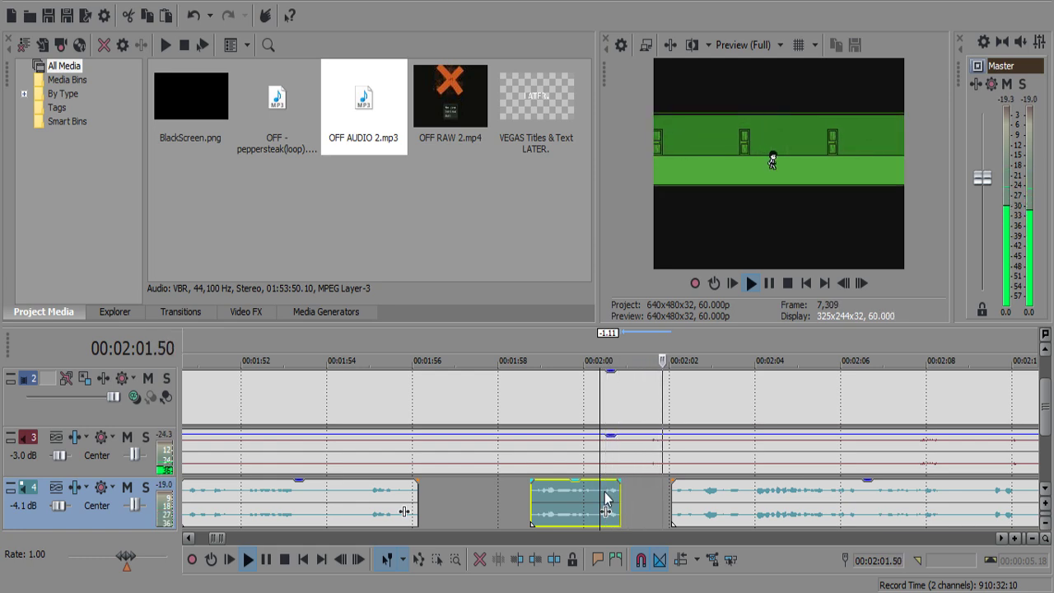
scroll(610, 499, "down", 4)
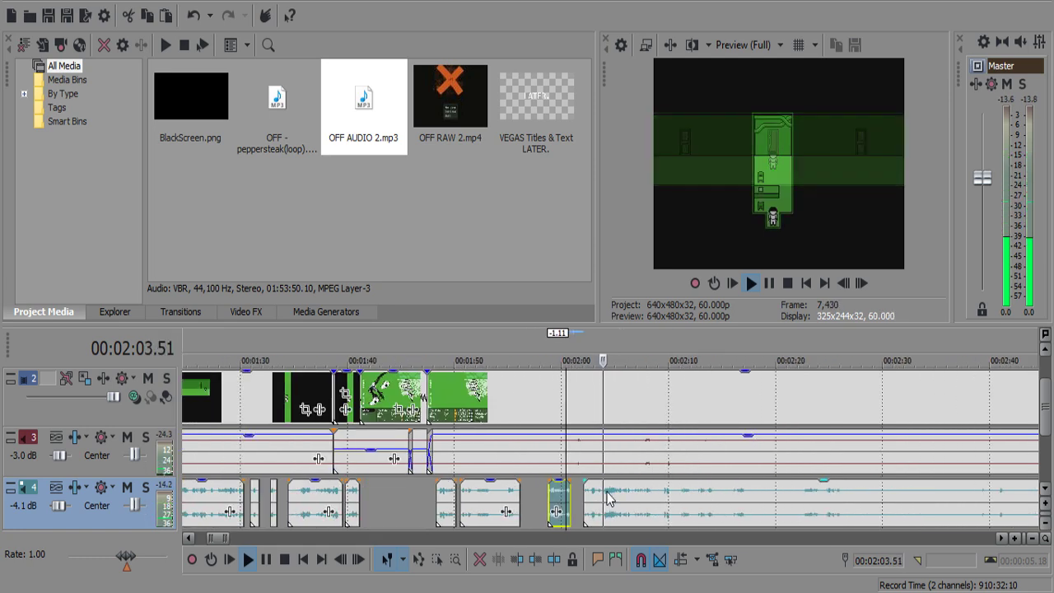
scroll(610, 499, "up", 5)
scroll(607, 498, "down", 2)
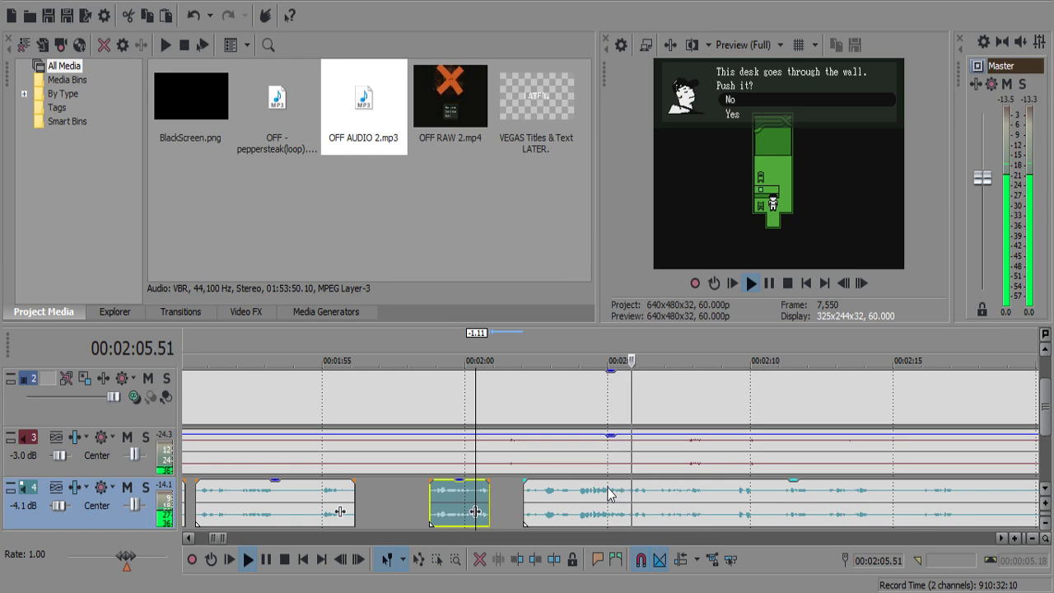
scroll(609, 494, "up", 4)
scroll(608, 489, "down", 1)
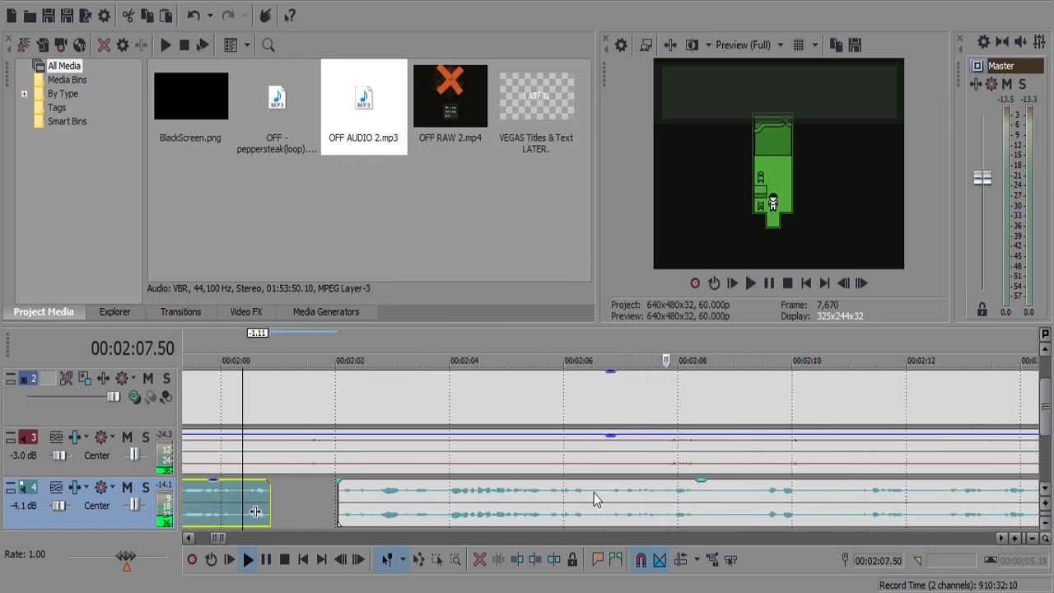
left_click(592, 493)
key("s")
key("s")
left_click(594, 489)
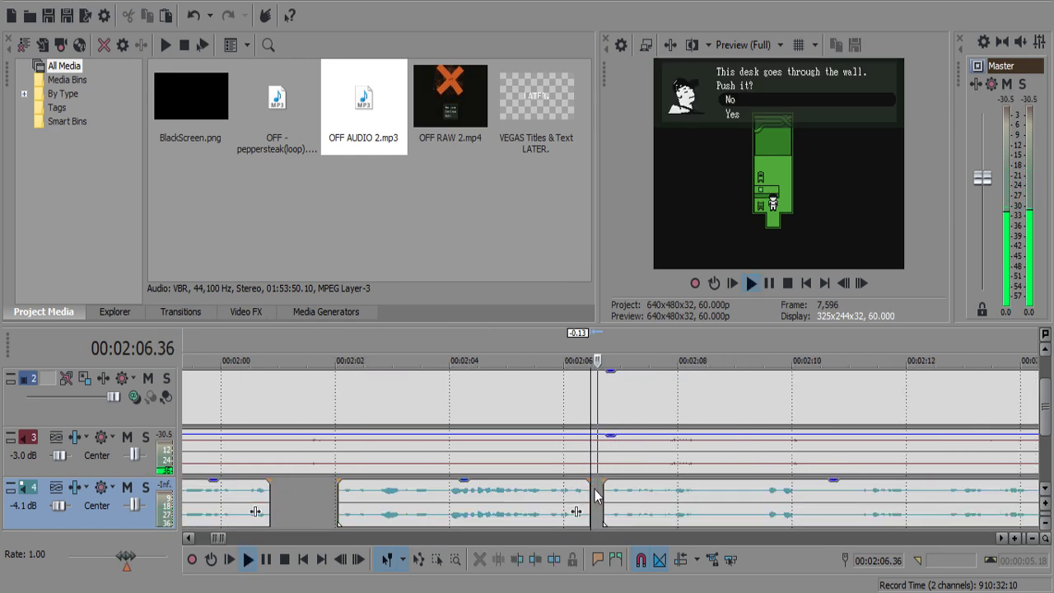
Play on and delete the track 4 voice section from 2:08.37 to about 2:09.14.
scroll(591, 495, "up", 2)
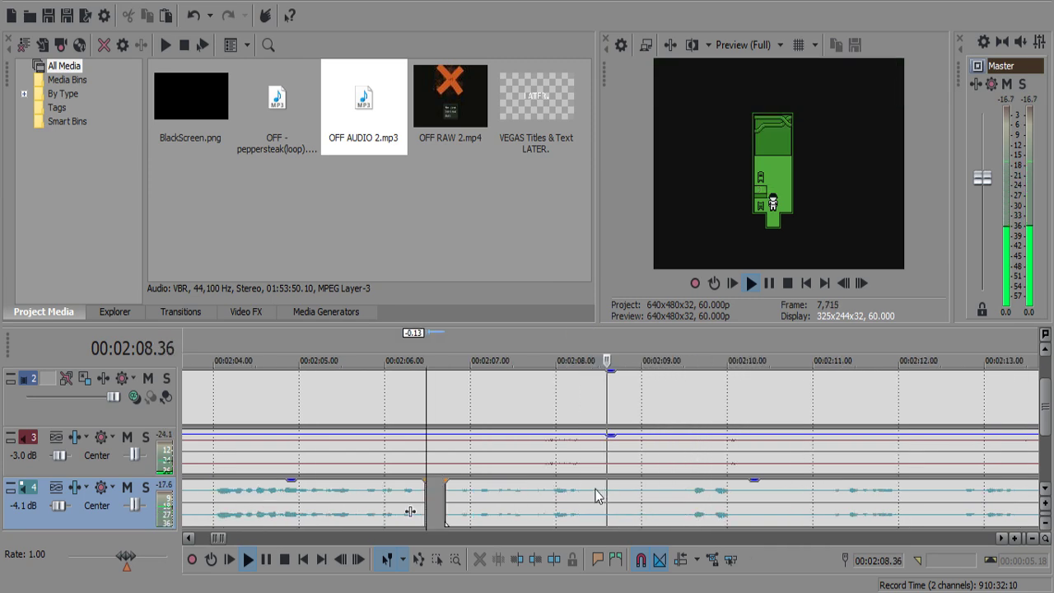
key("space")
left_click(602, 497)
key("s")
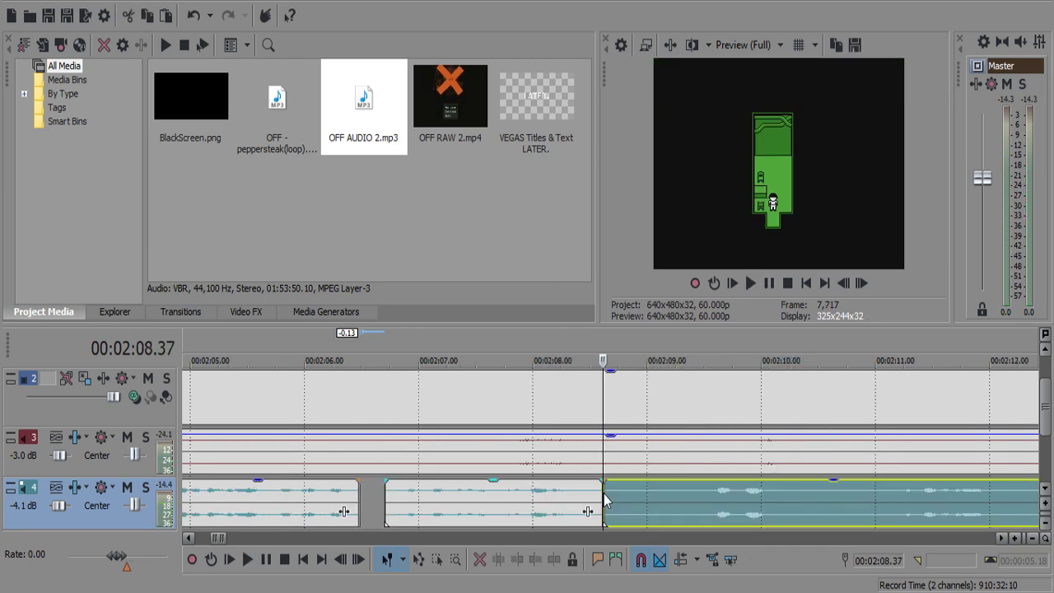
key("space")
key("s")
left_click(628, 492)
key("Delete")
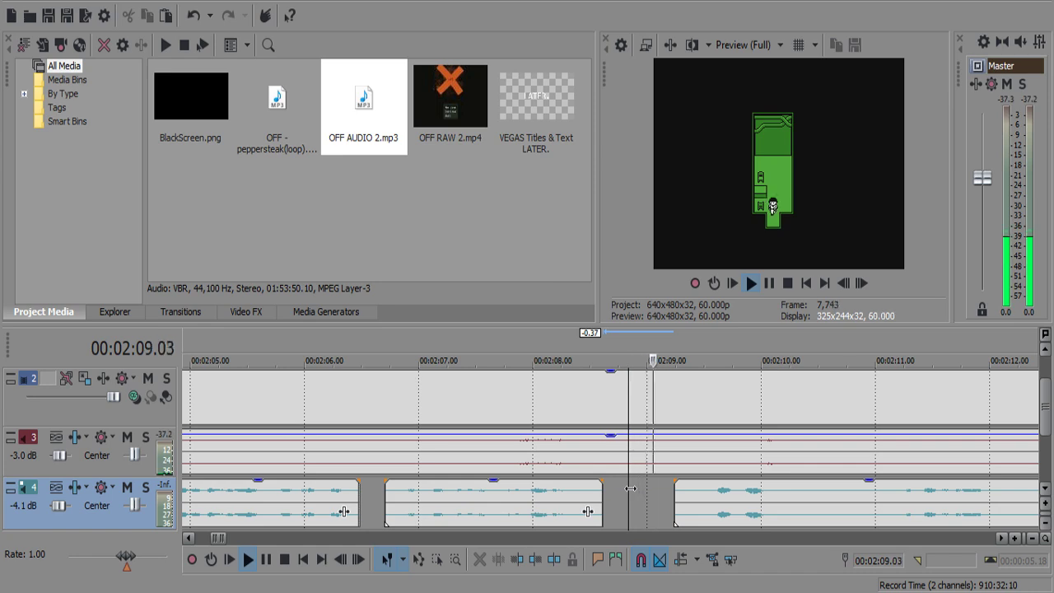
Play on from about 2:09 and split the track 4 voice clip at about 2:17.26.
scroll(630, 490, "down", 2)
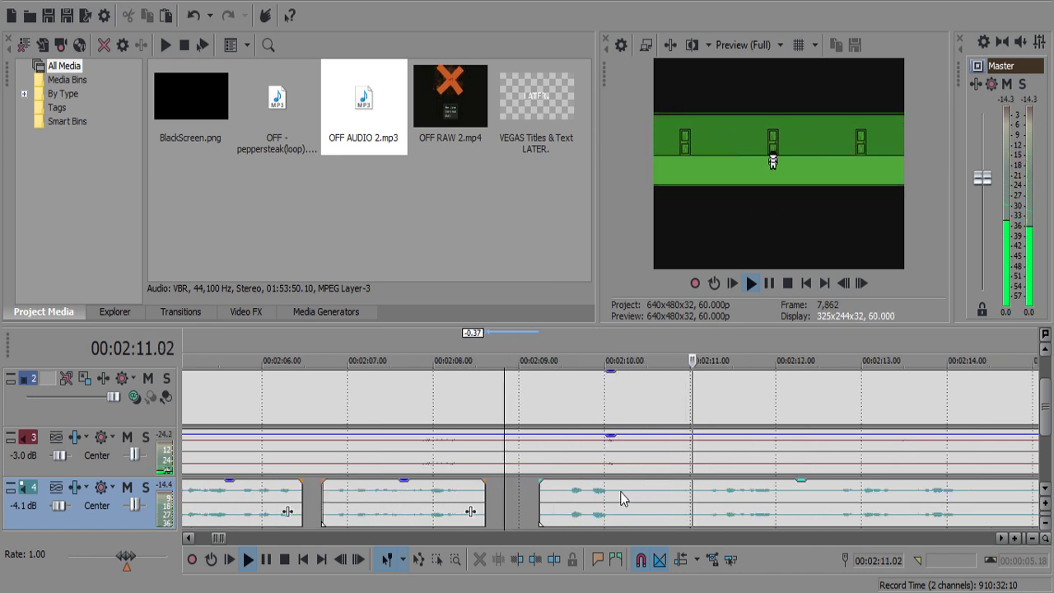
scroll(632, 499, "down", 2)
scroll(636, 504, "up", 2)
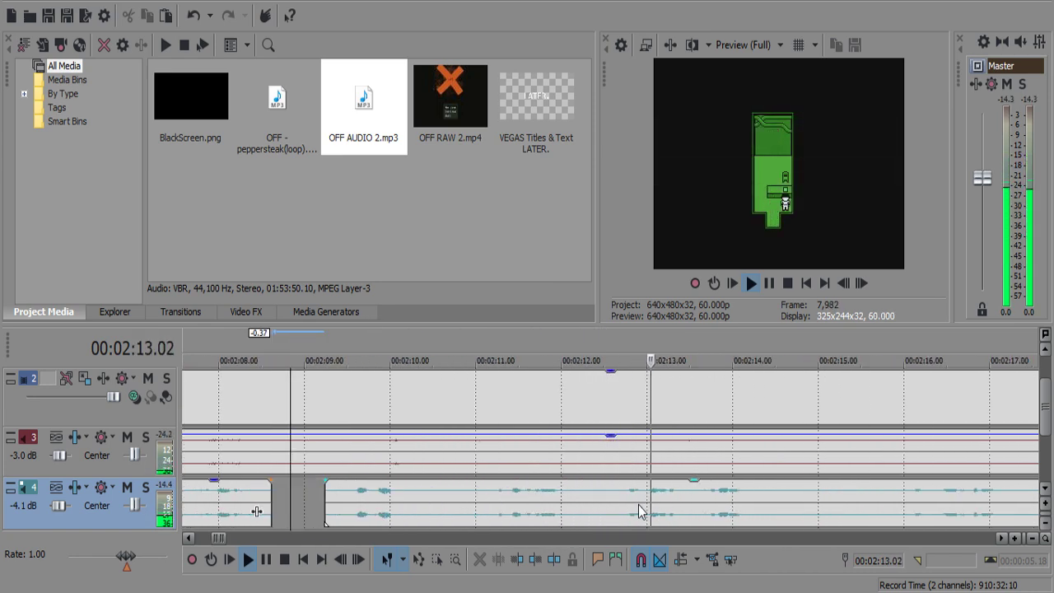
scroll(638, 505, "down", 2)
scroll(638, 505, "up", 2)
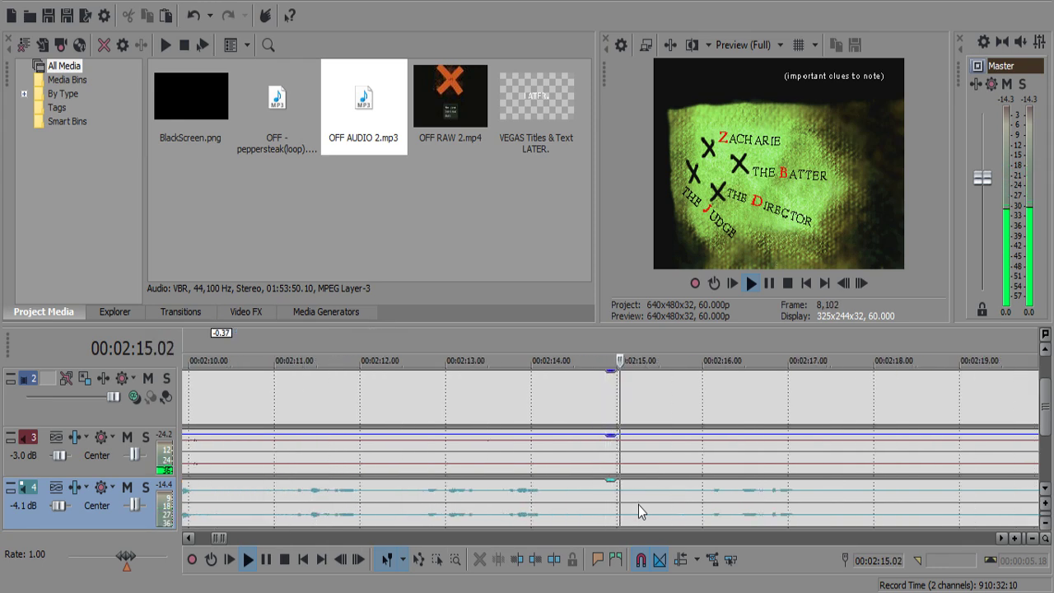
scroll(640, 505, "right", 4)
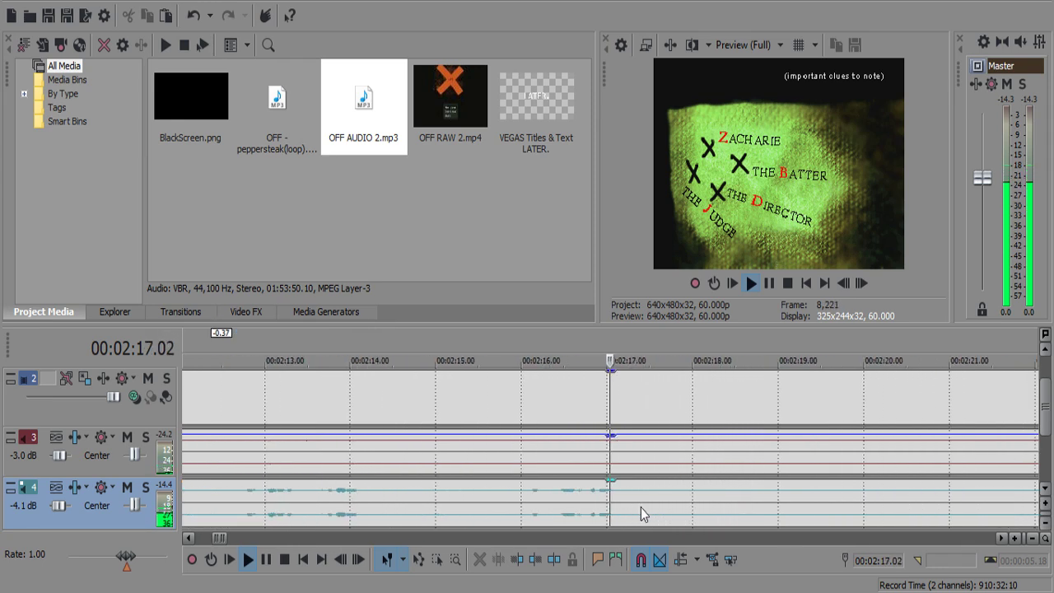
key("Return")
left_click(643, 499)
key("s")
key("Return")
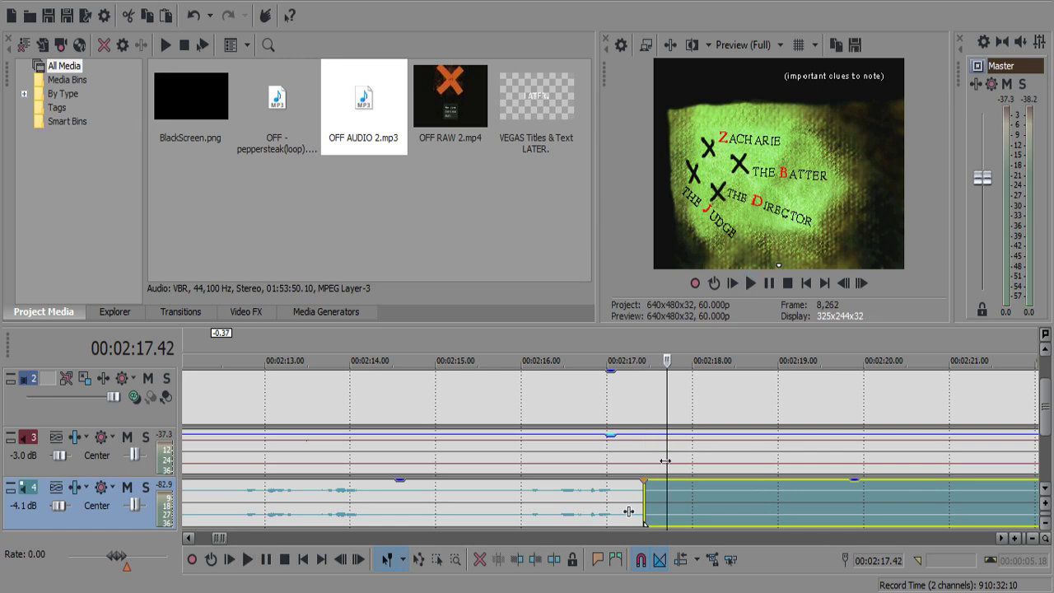
Try splitting the gameplay video and its track 3 audio at about 2:17.46, play on, and undo that split.
key("Return")
left_click(672, 462)
key("s")
scroll(672, 461, "down", 3)
left_click(764, 498)
key("Return")
scroll(764, 498, "down", 2)
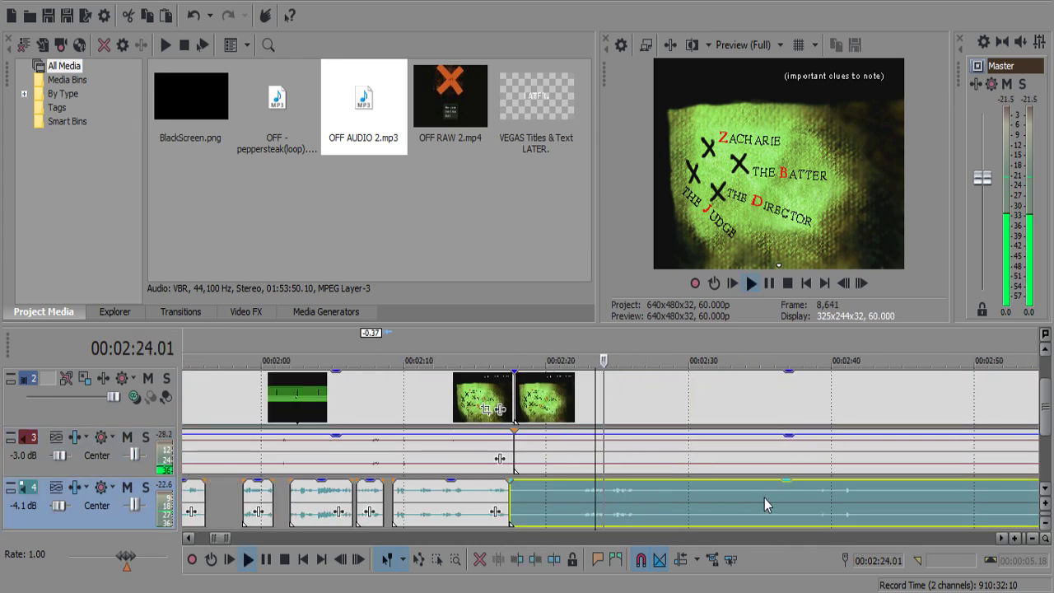
scroll(691, 493, "up", 1)
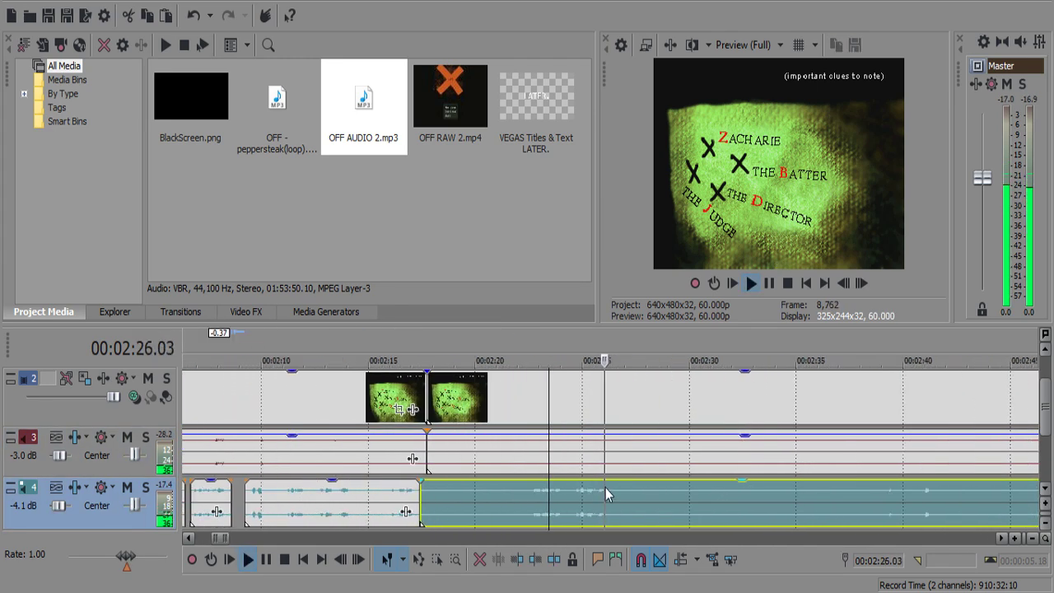
key("Return")
key("ctrl+z")
Isolate a track 4 voice section by splitting at about 2:22.22 and 2:26.21, and trim its start by 0.12 to 2:22.34.
left_click(525, 493)
key("s")
key("Return")
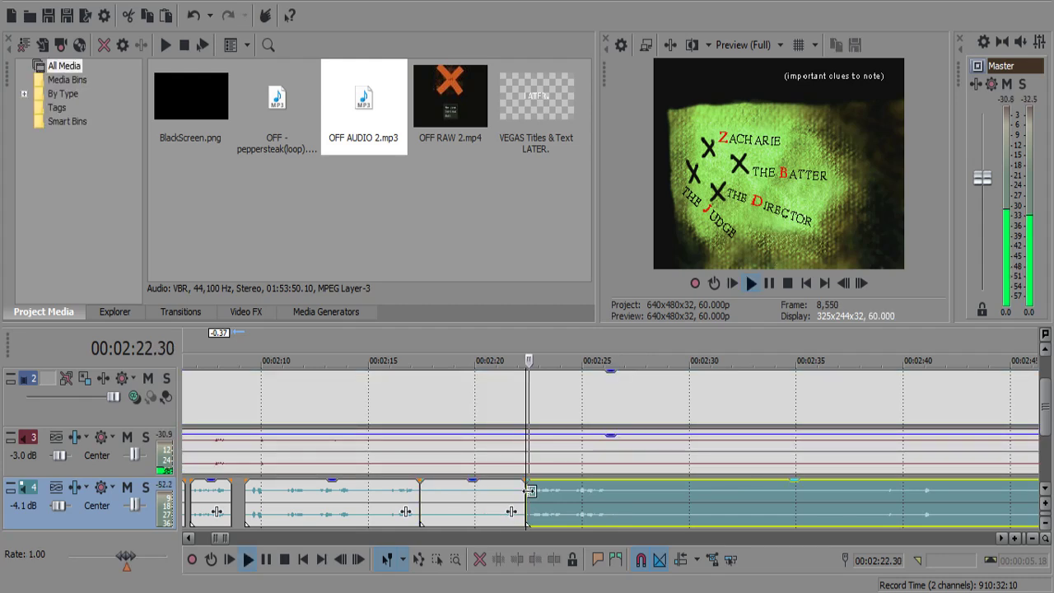
scroll(544, 503, "up", 1)
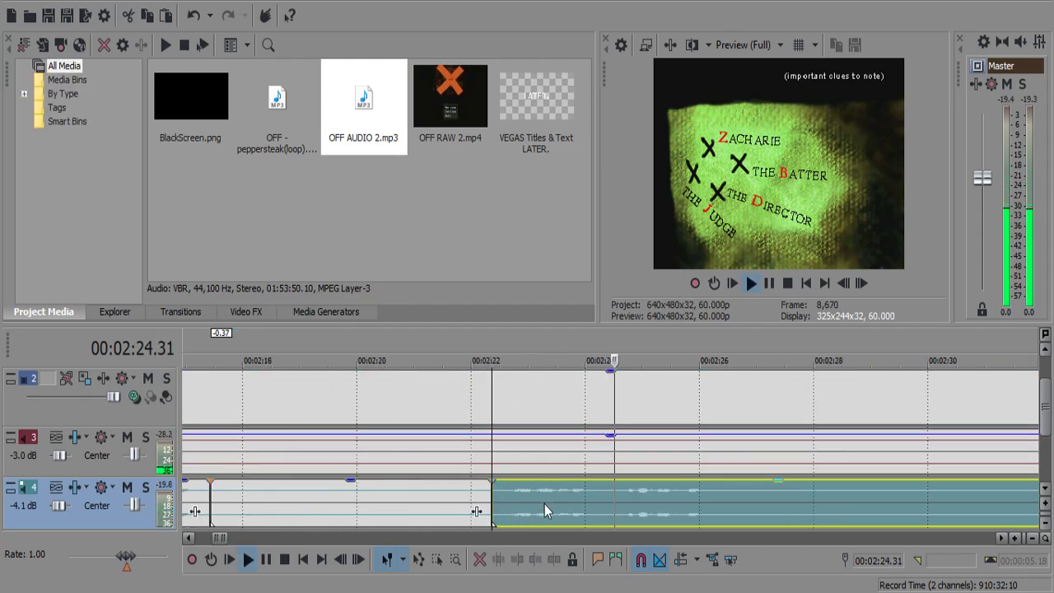
key("s")
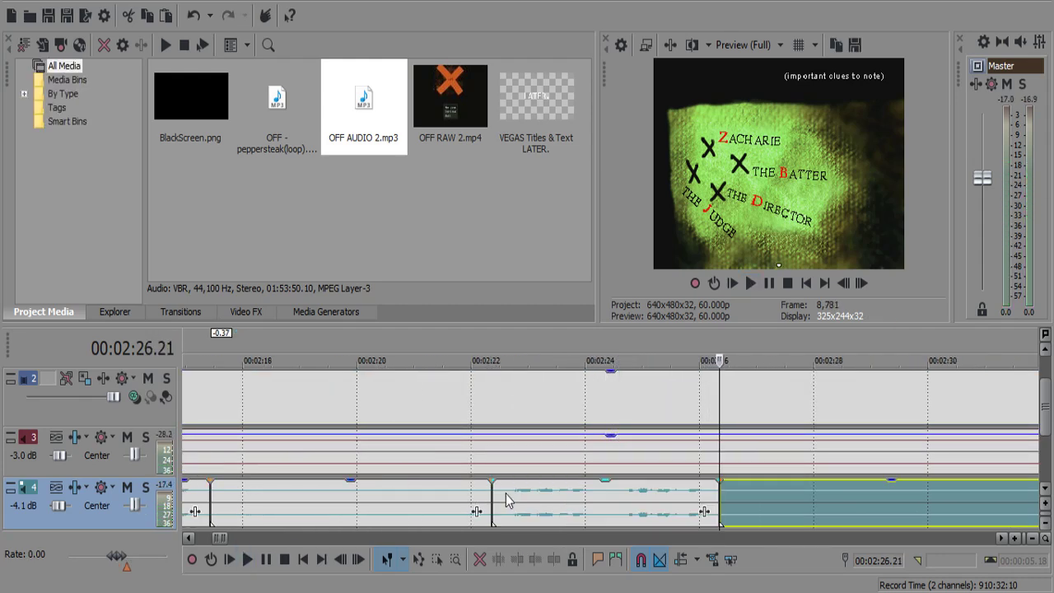
left_click(503, 493)
key("s")
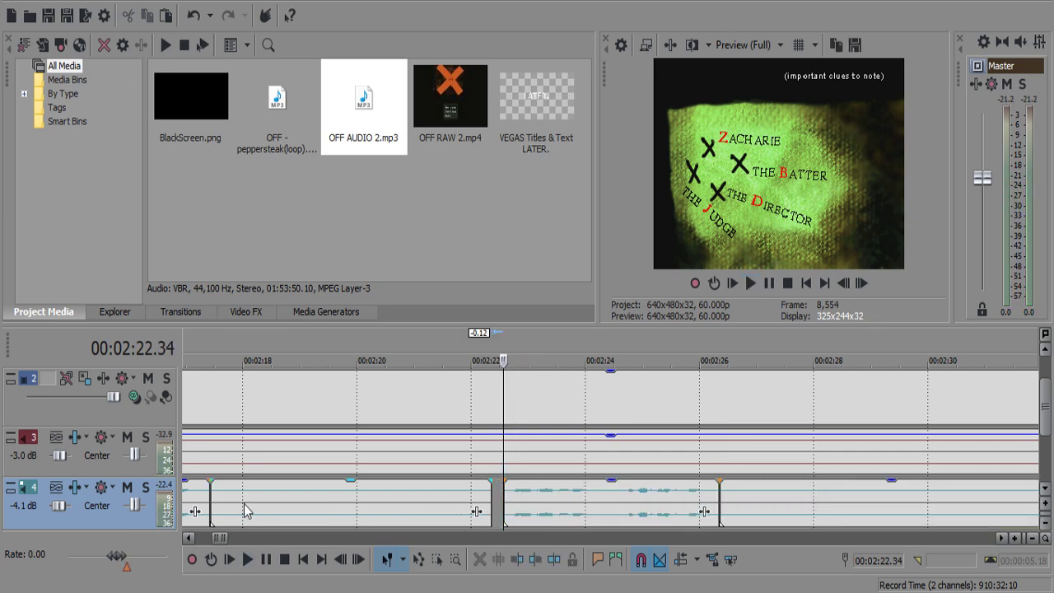
Delete the silent track 4 section from about 2:17.26 to 2:22.22 and move the following voice section earlier by 4.21 seconds.
left_click(245, 503)
left_click(260, 502)
key("Delete")
left_click_drag(595, 518, 370, 525)
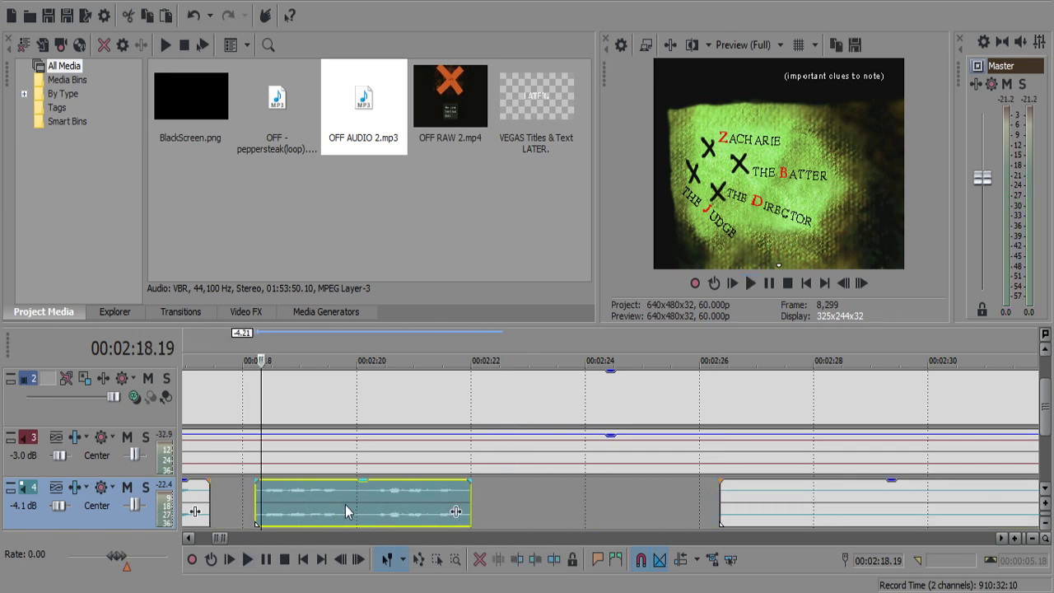
Play from about 2:16 and delete the track 4 voice section from about 2:19.42 to 2:20.08.
scroll(345, 510, "down", 2)
left_click(505, 502)
key("space")
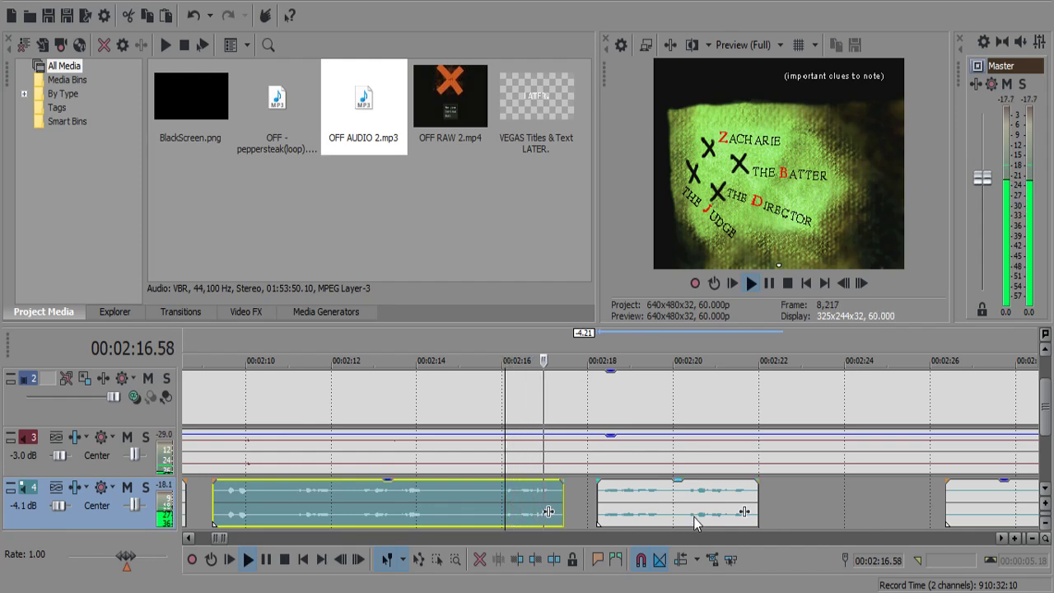
scroll(692, 515, "up", 4)
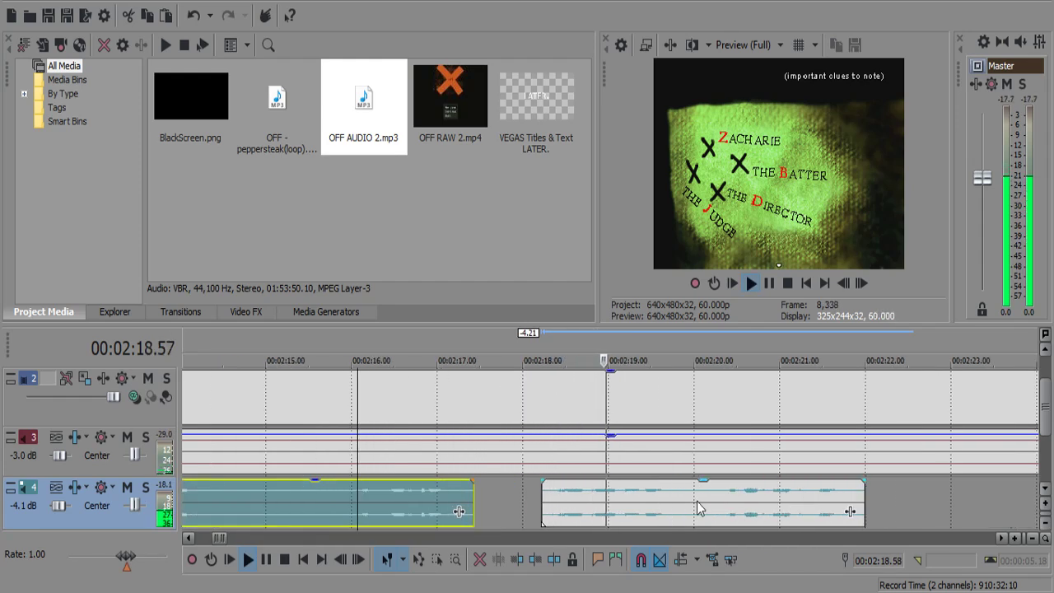
left_click(606, 494)
key("space")
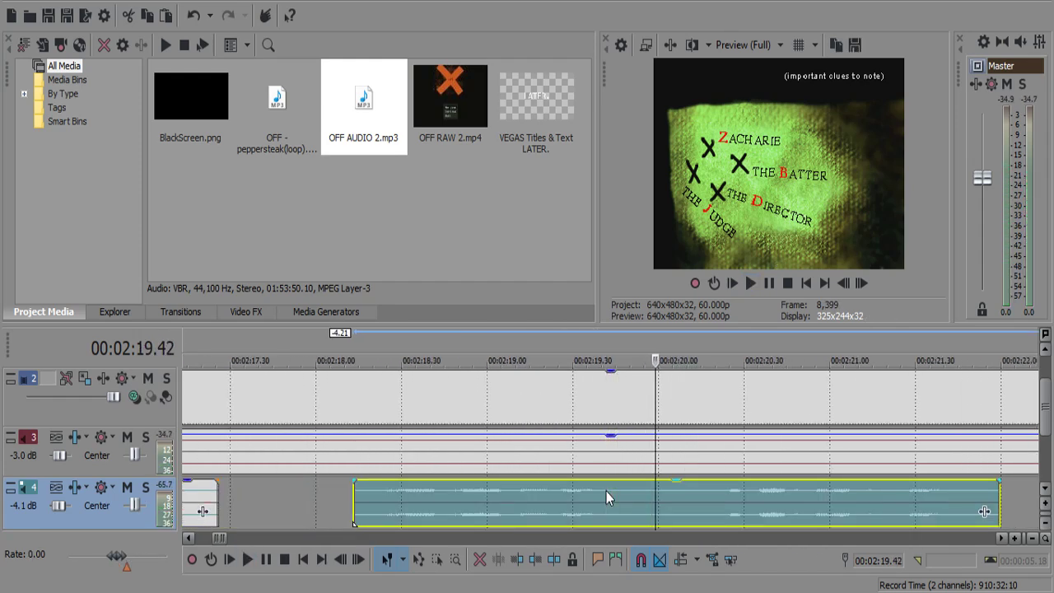
key("s")
key("space")
left_click(682, 496)
key("space")
key("s")
left_click(662, 495)
key("Delete")
Play back from about 2:19.29 and add a fade-in of about 0.14 to the track 4 voice section starting at 2:20.08.
left_click(569, 504)
key("space")
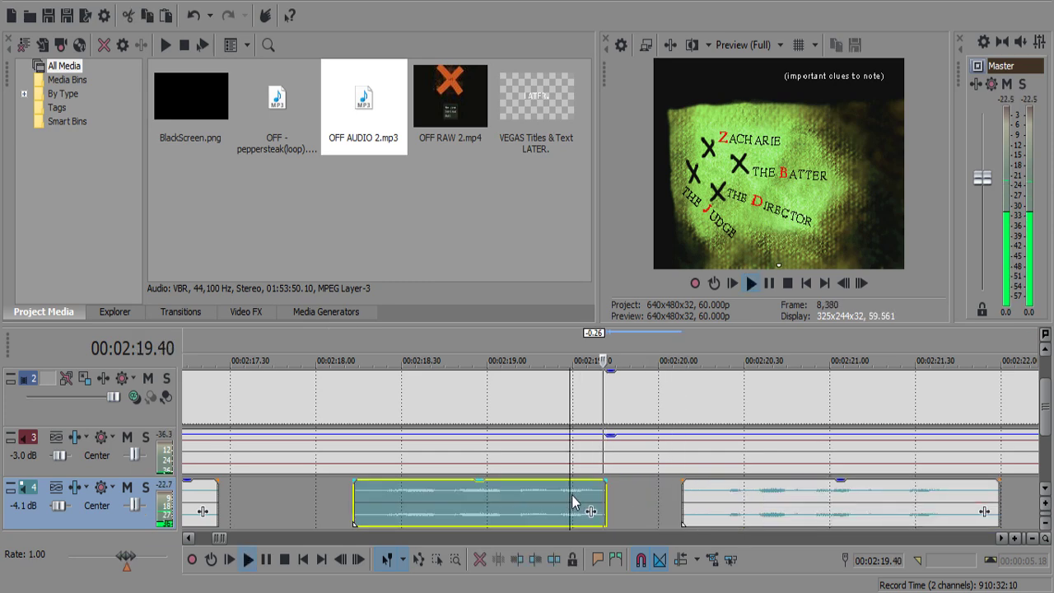
scroll(634, 500, "down", 2)
left_click_drag(582, 493, 601, 494)
key("space")
Split the gameplay video and track 3 audio at 2:22.25 and 3:01.53, and split the track 4 voice clip at 3:01.53.
left_click(776, 462)
scroll(795, 482, "down", 8)
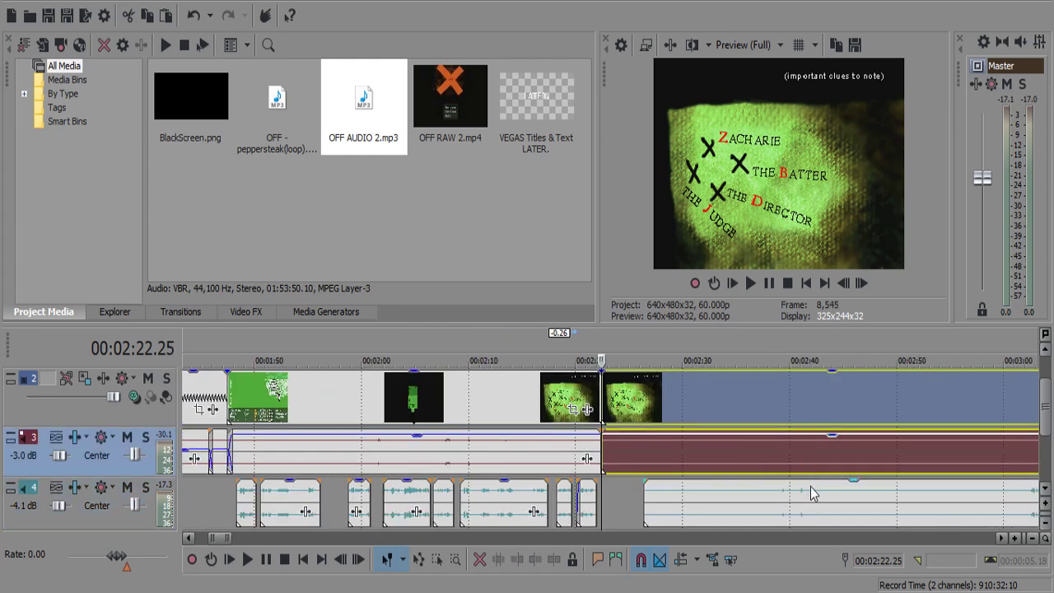
left_click(811, 502)
key("space")
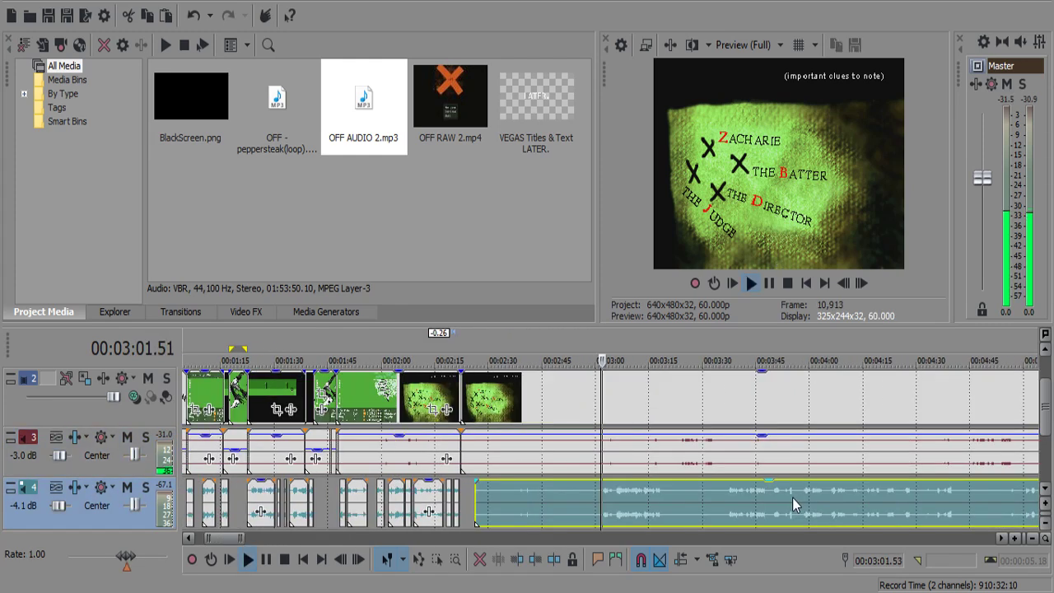
scroll(584, 500, "up", 5)
left_click(604, 499)
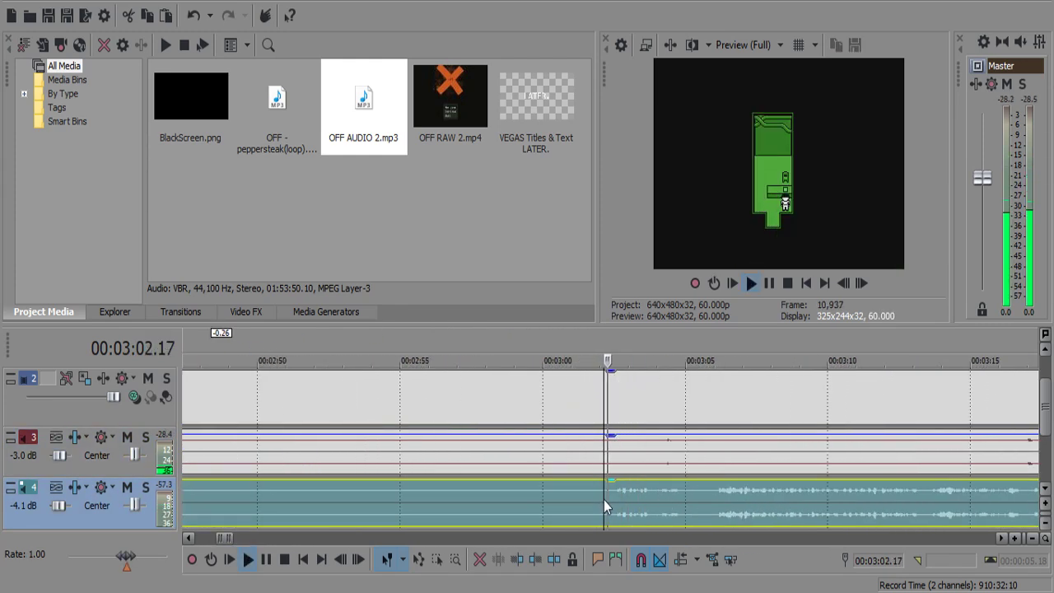
left_click(596, 493)
key("space")
key("s")
left_click(595, 458)
key("s")
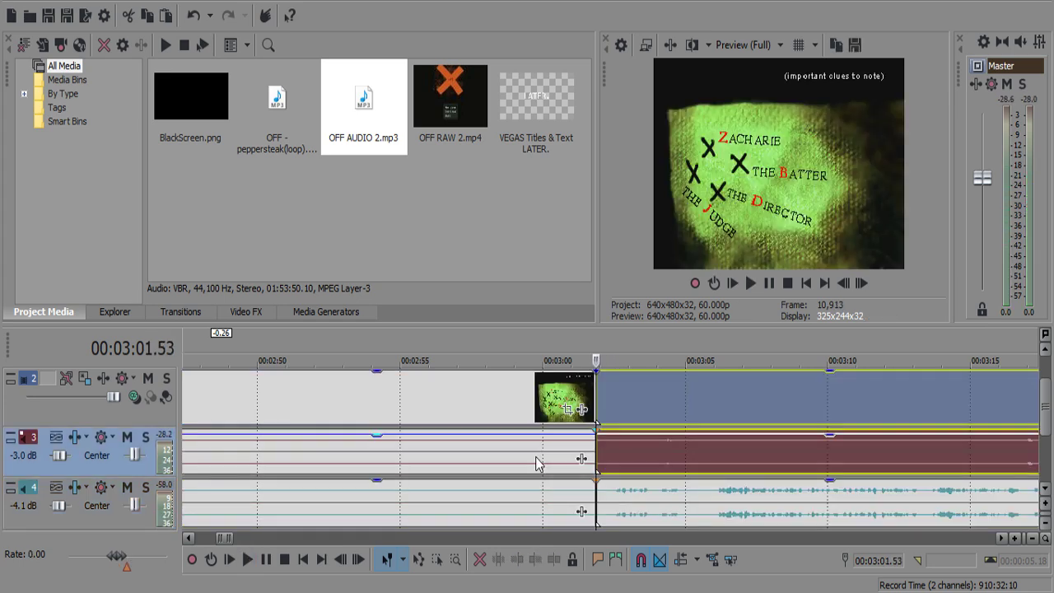
Delete the gameplay footage from 2:22.25 to 3:01.53 and the track 4 section from about 2:26.21 to 3:01.53.
left_click(536, 464)
scroll(539, 469, "down", 5)
key("Delete")
left_click(556, 487)
key("Delete")
Move the remaining video, track 3 and track 4 clips earlier together by 39.28 to close the gap at 2:22.25.
left_click(638, 402)
left_click(703, 507, "shift")
left_click_drag(698, 461, 490, 457)
Crossfade the gameplay video and track 3 audio at the 2:22.25 join with an overlap of about 0.30.
left_click(412, 460)
left_click(403, 459)
scroll(412, 461, "up", 3)
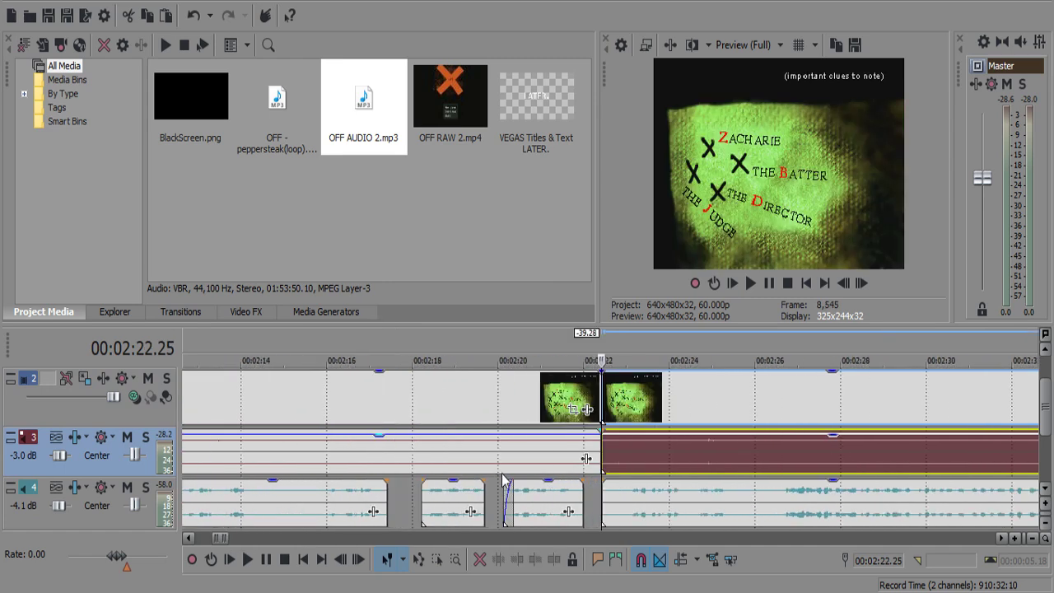
scroll(605, 453, "up", 2)
left_click_drag(585, 458, 516, 457)
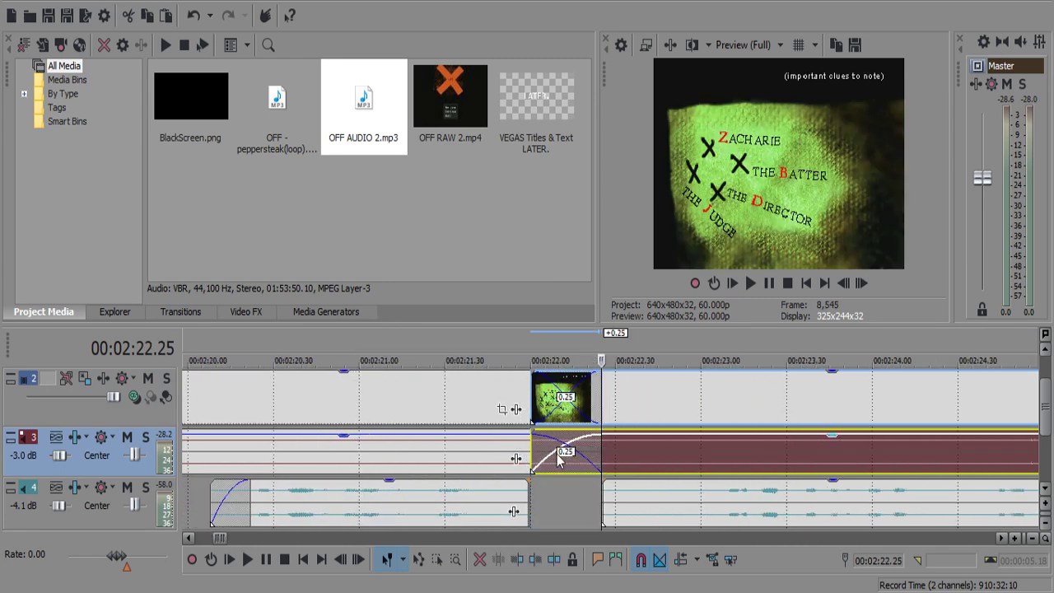
left_click_drag(601, 457, 610, 456)
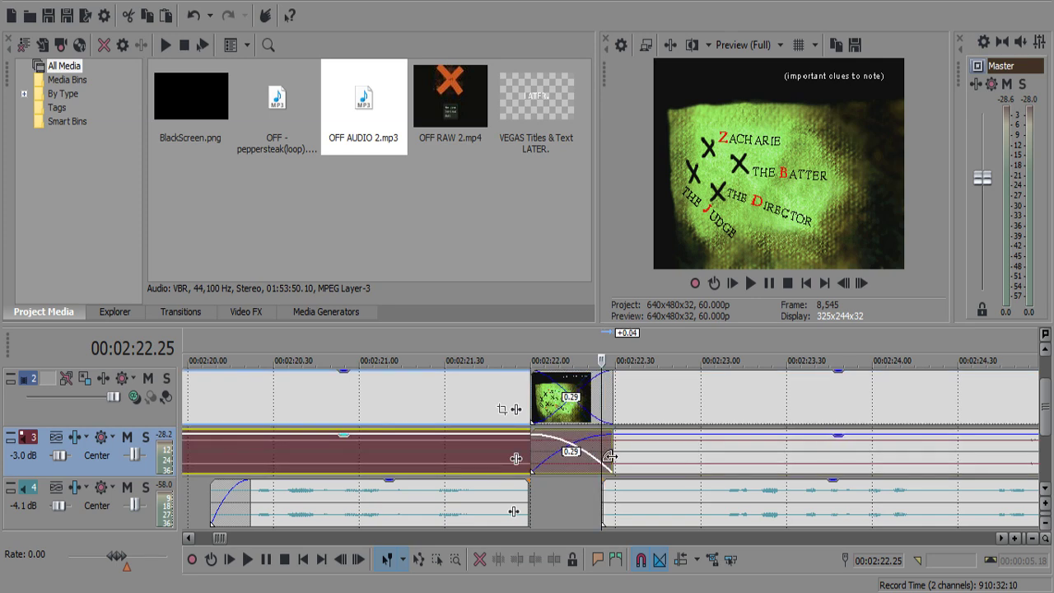
Play back the new crossfade and the following track 4 voice from about 2:21.26 to 2:33.
left_click(461, 513)
key("space")
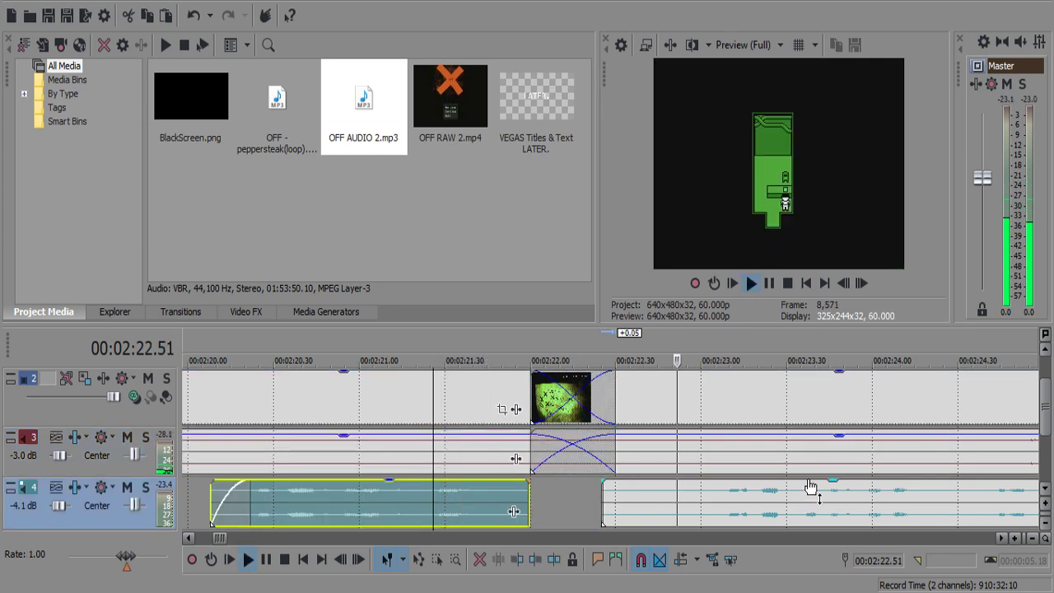
scroll(811, 487, "down", 2)
scroll(811, 488, "up", 2)
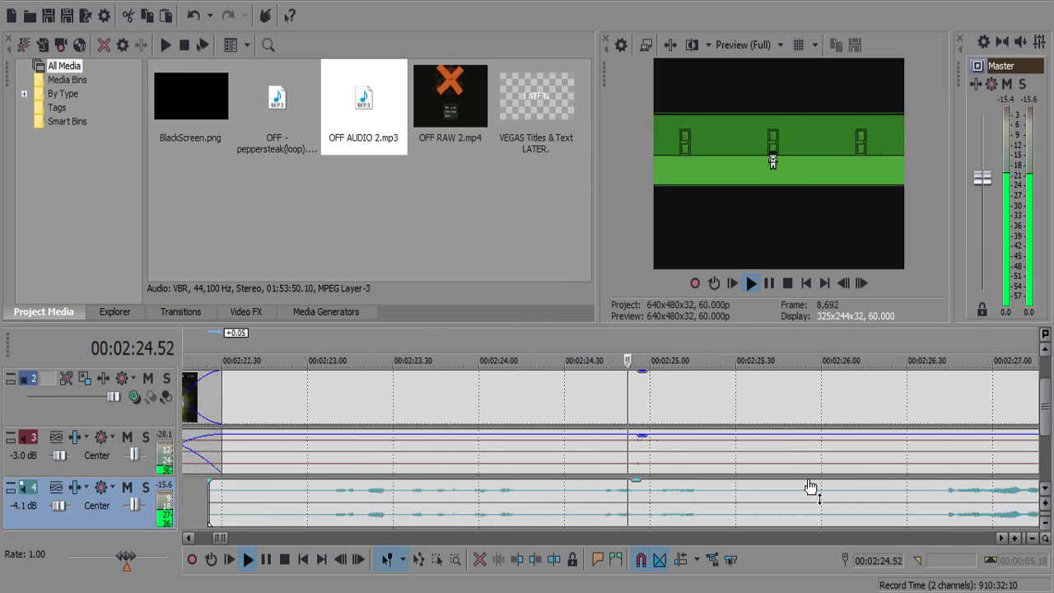
scroll(811, 487, "down", 3)
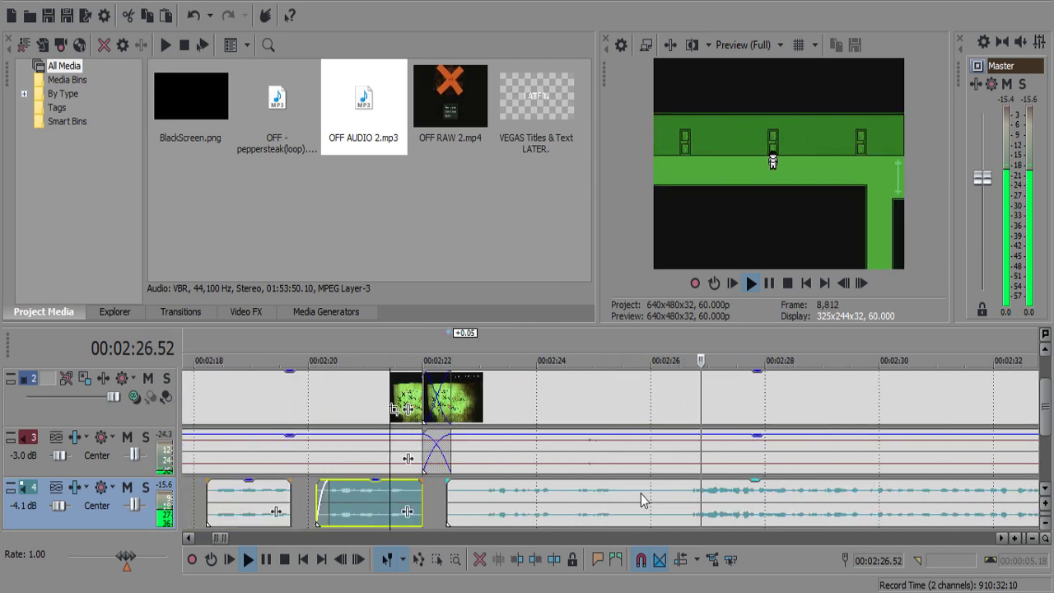
scroll(642, 499, "down", 1)
scroll(644, 498, "down", 3)
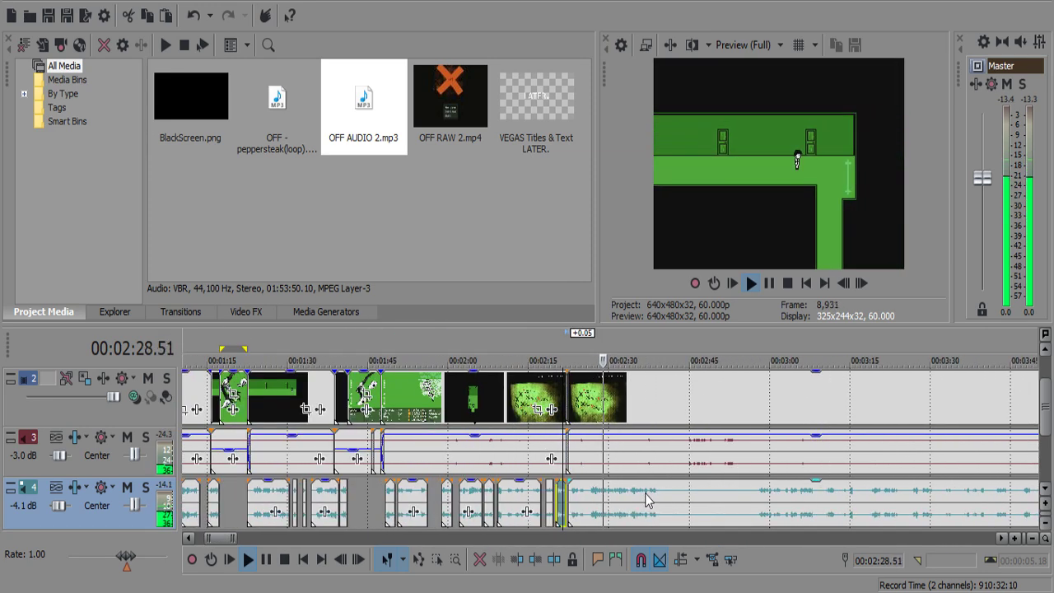
scroll(658, 474, "up", 2)
scroll(577, 500, "up", 4)
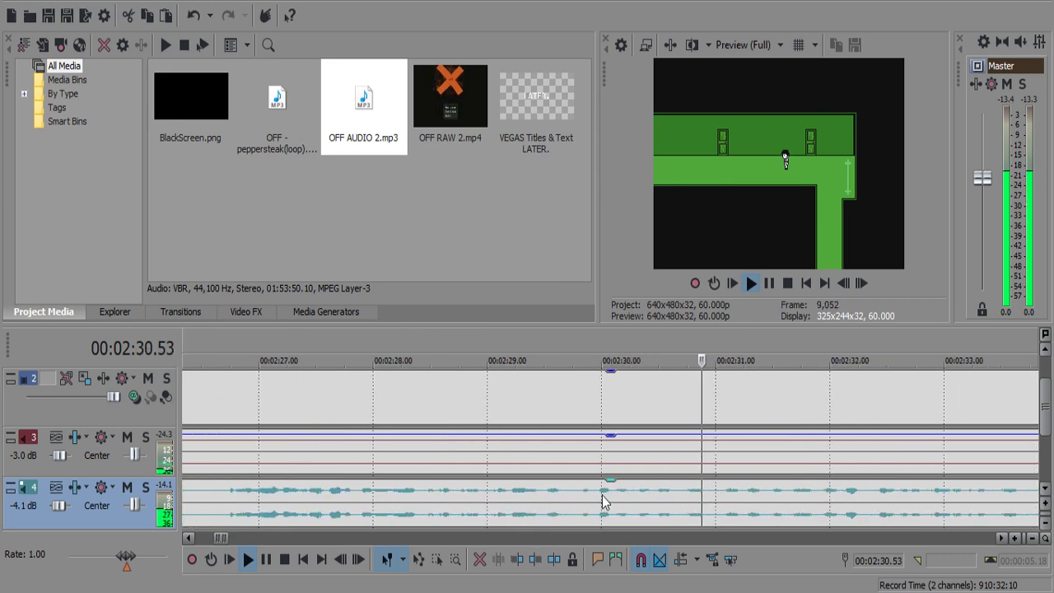
scroll(602, 500, "down", 2)
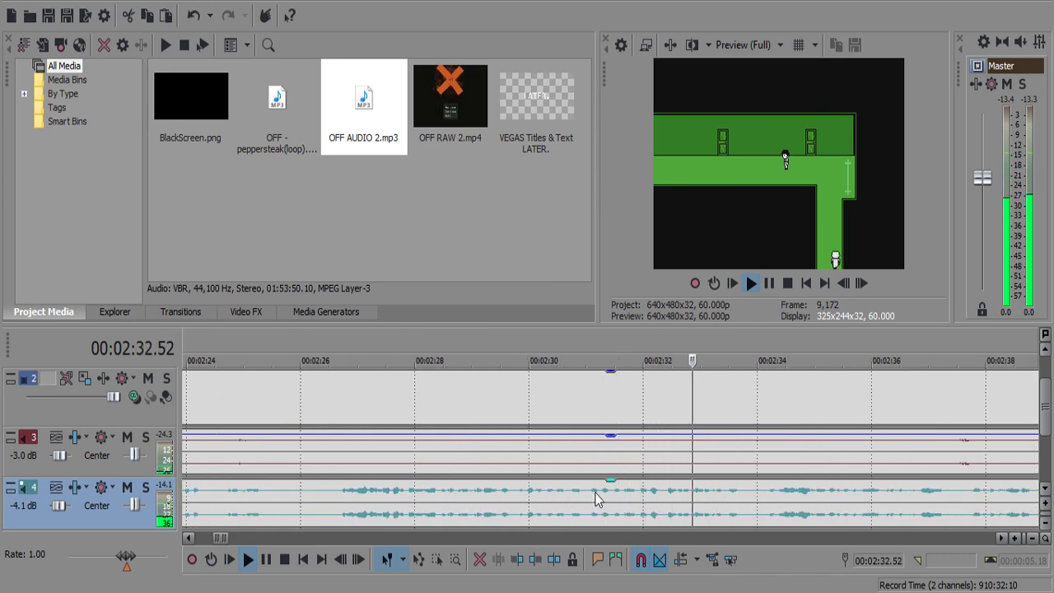
scroll(587, 496, "up", 3)
Split the track 4 voice clip and delete the section from about 2:33.44 to 2:34.07.
left_click(587, 496)
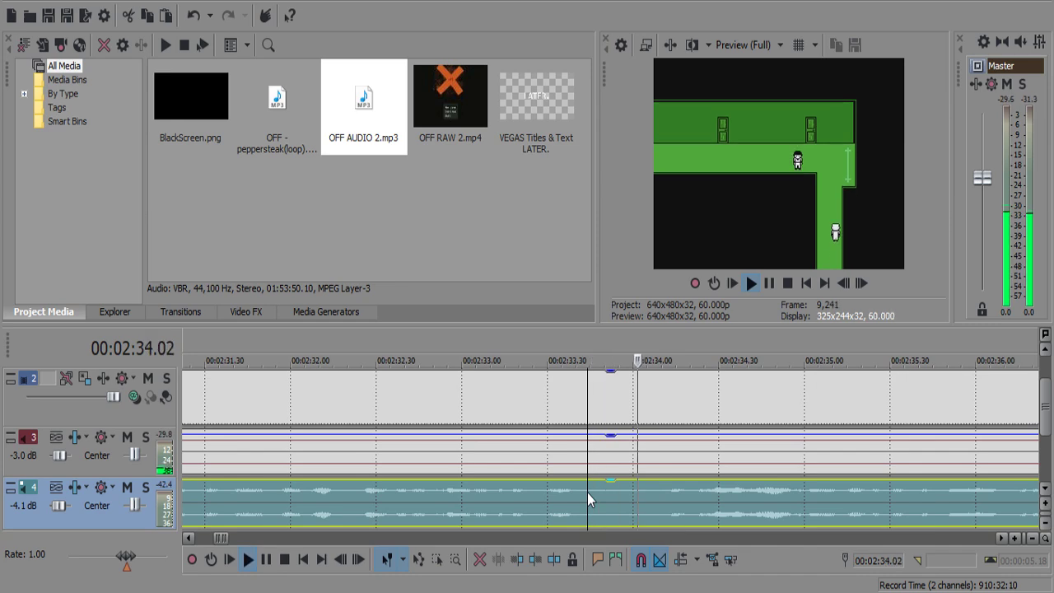
key("s")
key("Return")
key("s")
left_click(618, 495)
key("Delete")
Add a fade-out of about 0.04 to the voice section ending at 2:33.44 and play on from about 2:33.16.
left_click(508, 498)
key("space")
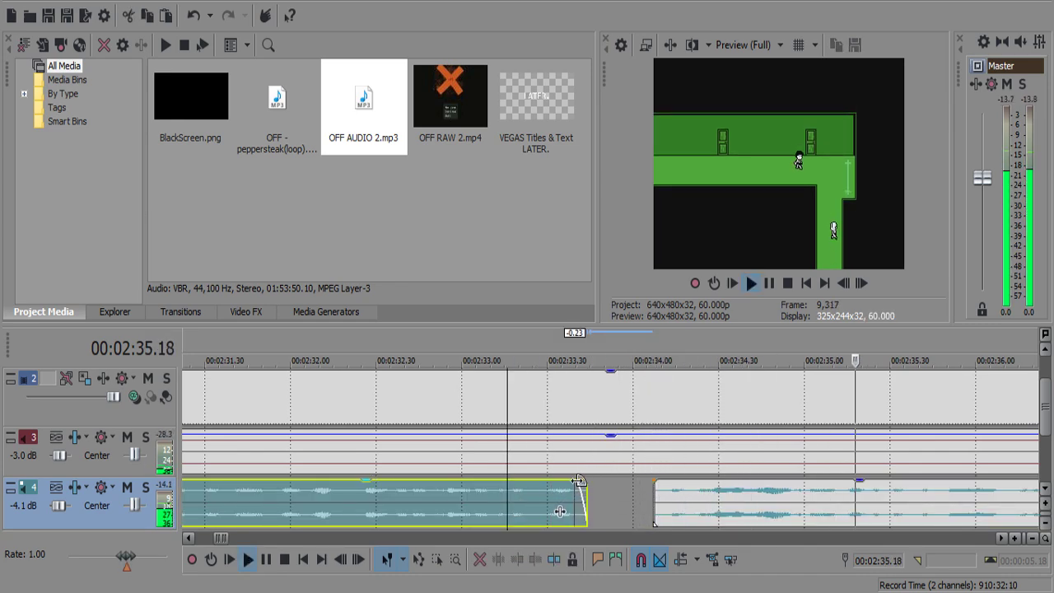
scroll(584, 486, "down", 3)
scroll(609, 497, "up", 3)
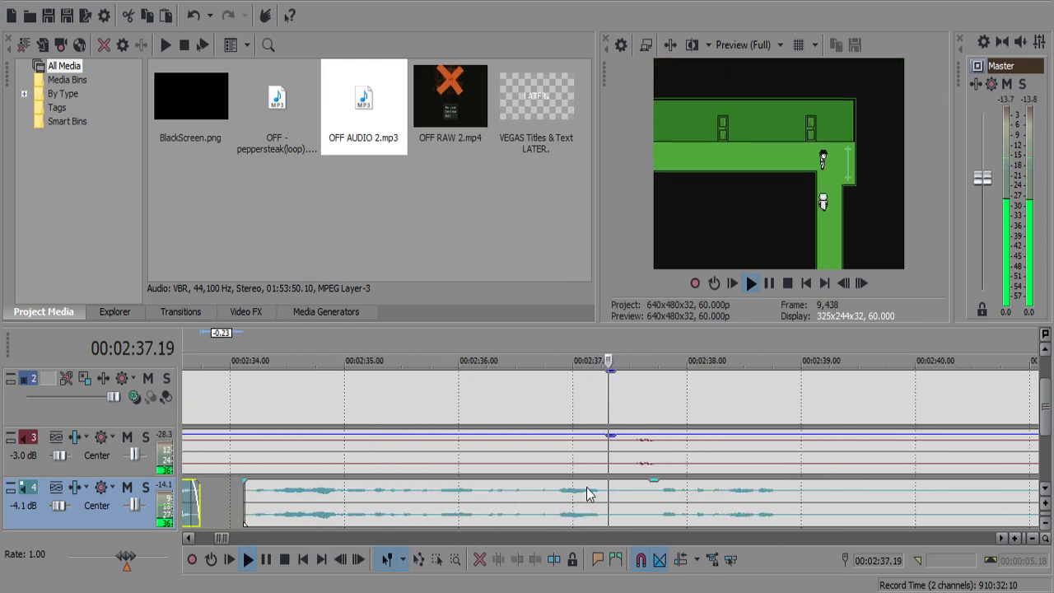
Mute track 4 and play the track 3 game audio from around 2:37.30 on its own.
left_click(626, 499)
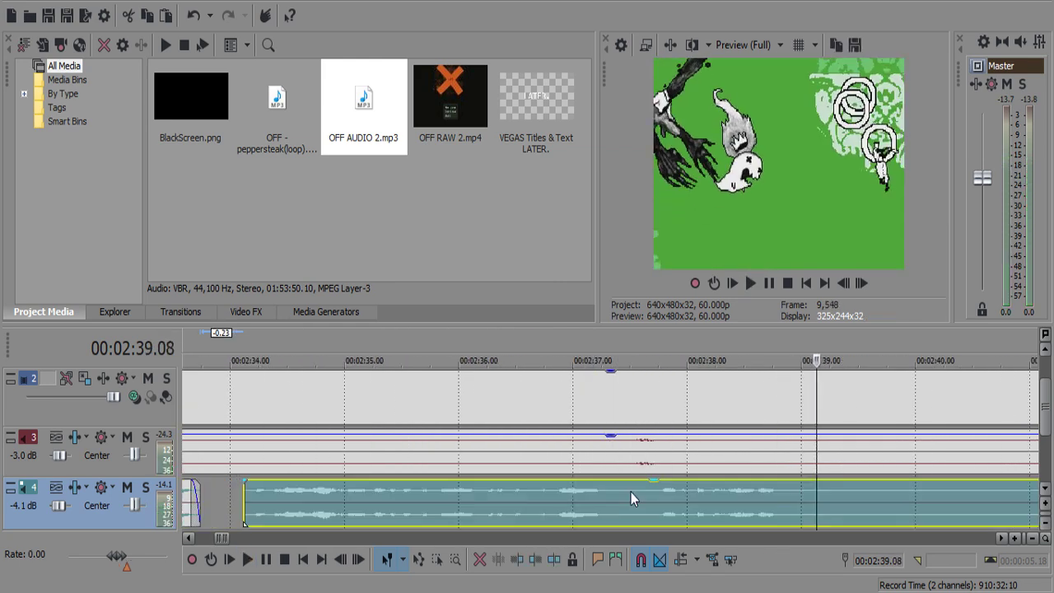
key("space")
left_click(128, 488)
key("space")
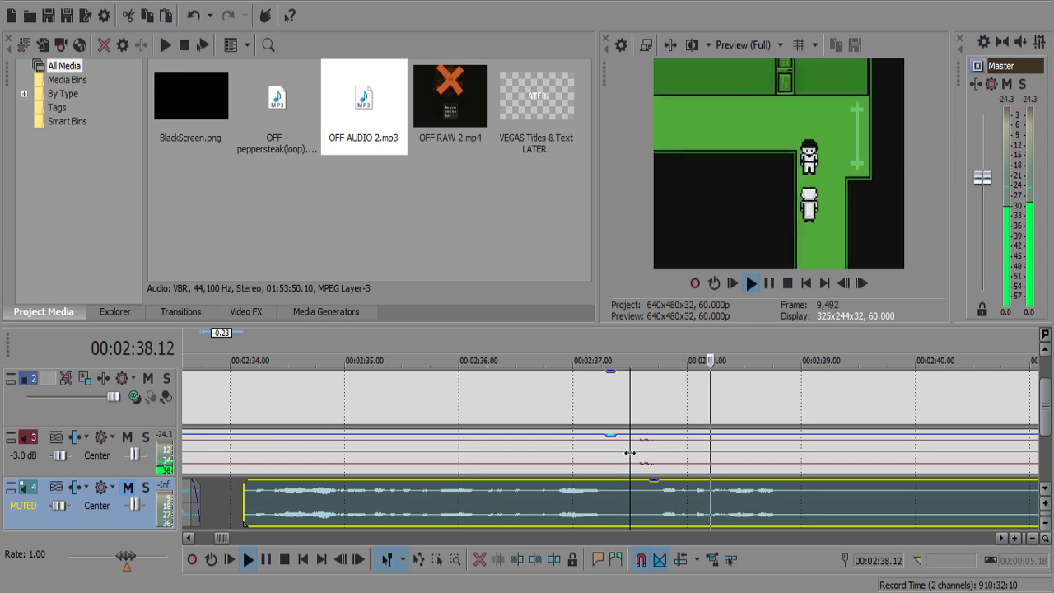
left_click(635, 448)
key("space")
key("space")
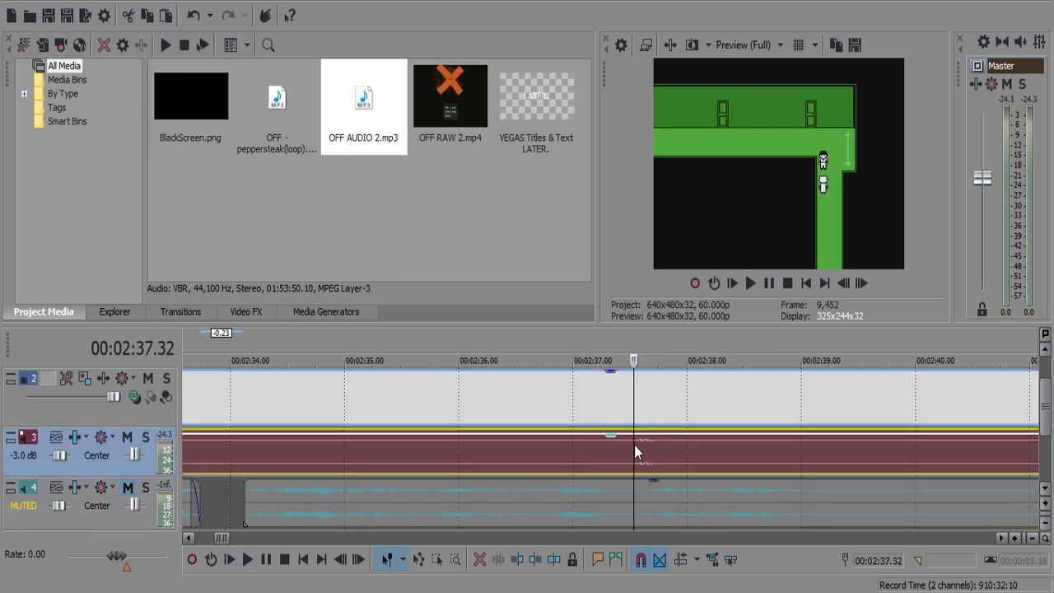
Split the gameplay video and track 3 game audio at 2:37.32 and unmute track 4.
key("s")
left_click(128, 487)
scroll(818, 454, "down", 4)
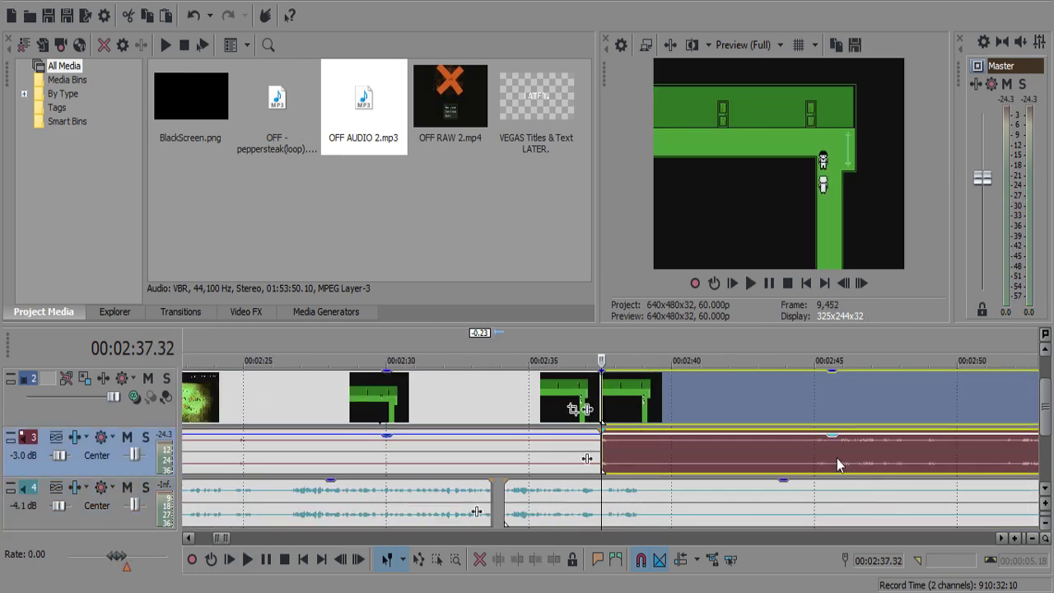
Split the video, game audio and voice clips near the end of the battle, at about 2:57.51.
scroll(837, 459, "down", 3)
left_click(804, 448)
key("space")
scroll(803, 448, "up", 5)
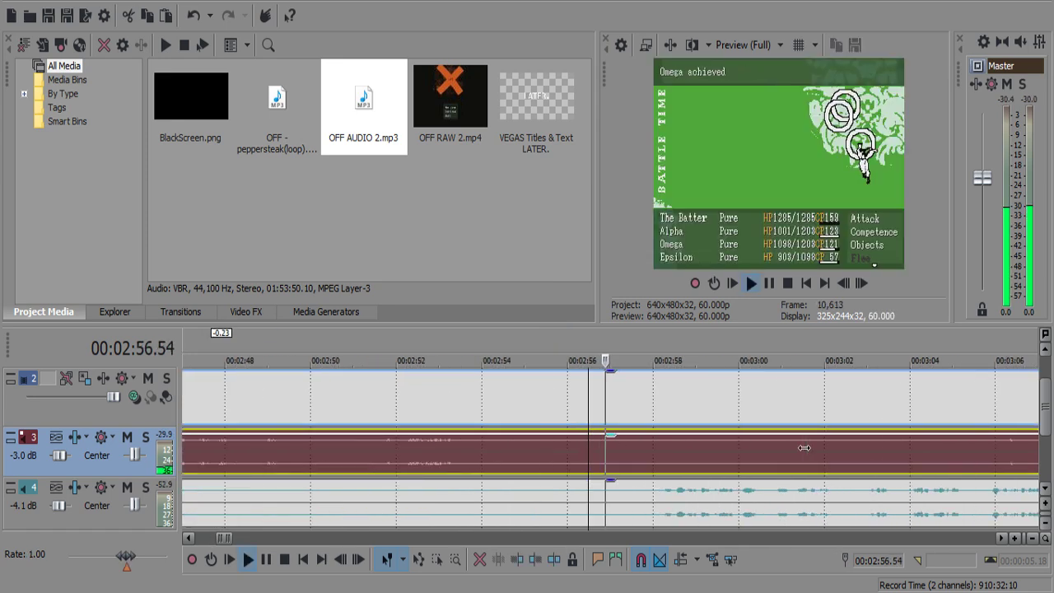
key("Return")
left_click(642, 449)
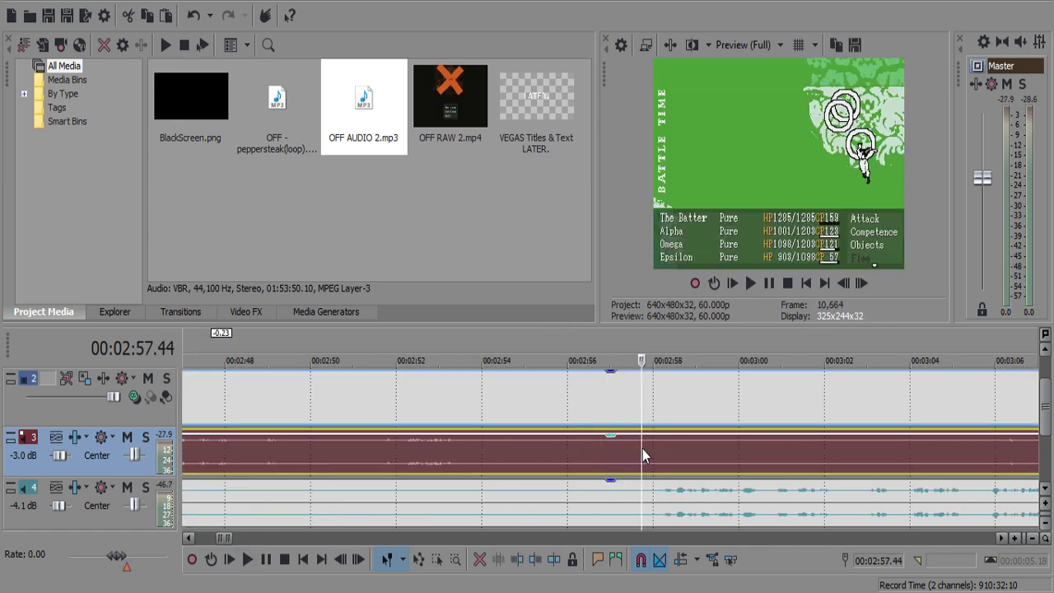
left_click(646, 446)
key("s")
scroll(645, 490, "down", 5)
left_click(581, 493)
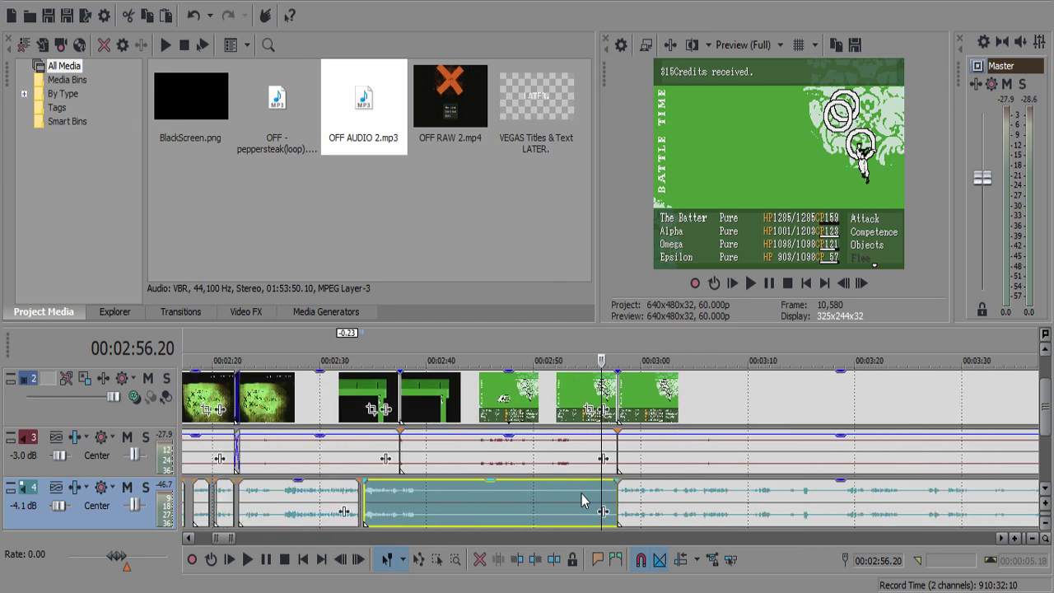
key("Delete")
key("ctrl+z")
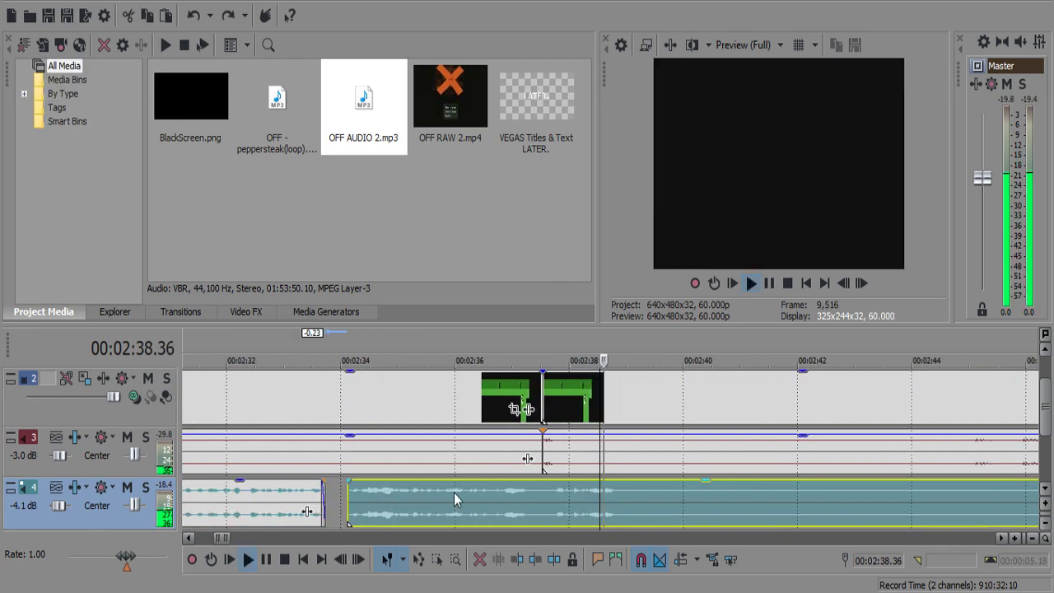
Split all tracks at 2:38.59 and delete the track 4 voice section from there to about 2:57.51.
key("Return")
left_click(619, 464)
left_click(625, 453)
key("s")
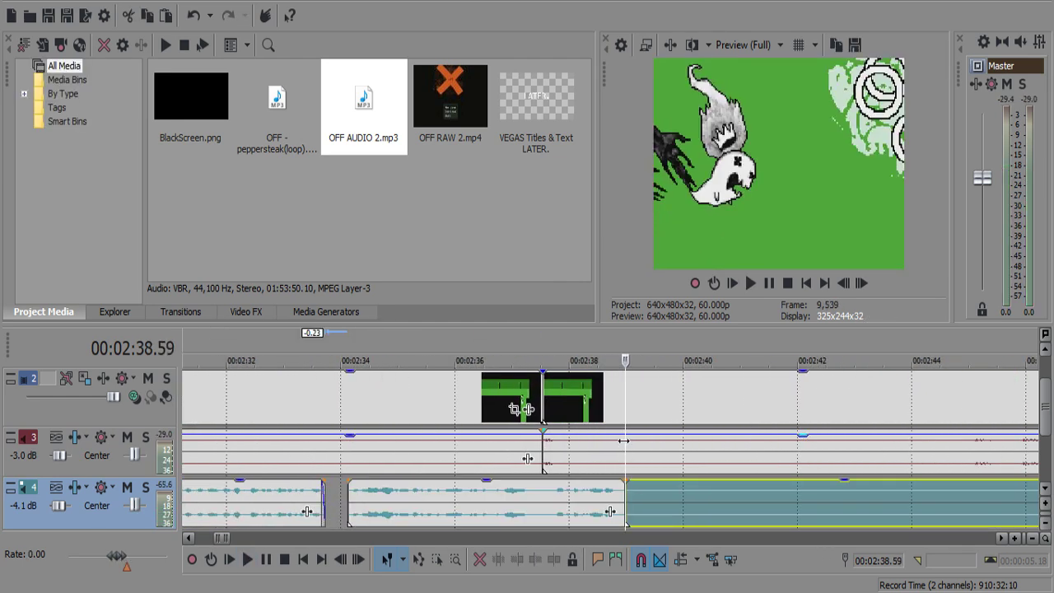
left_click(625, 454)
key("s")
left_click(656, 498)
key("Delete")
Delete the track 3 game audio section from 2:38.59 to about 2:57.51, keeping the battle video.
left_click(684, 462)
left_click(684, 463)
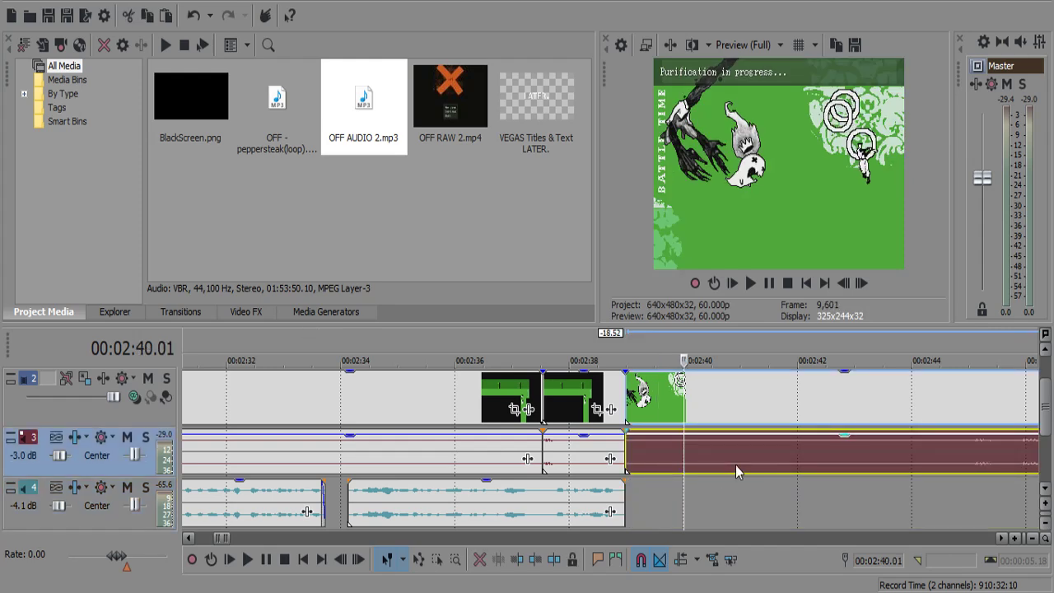
left_click(798, 461)
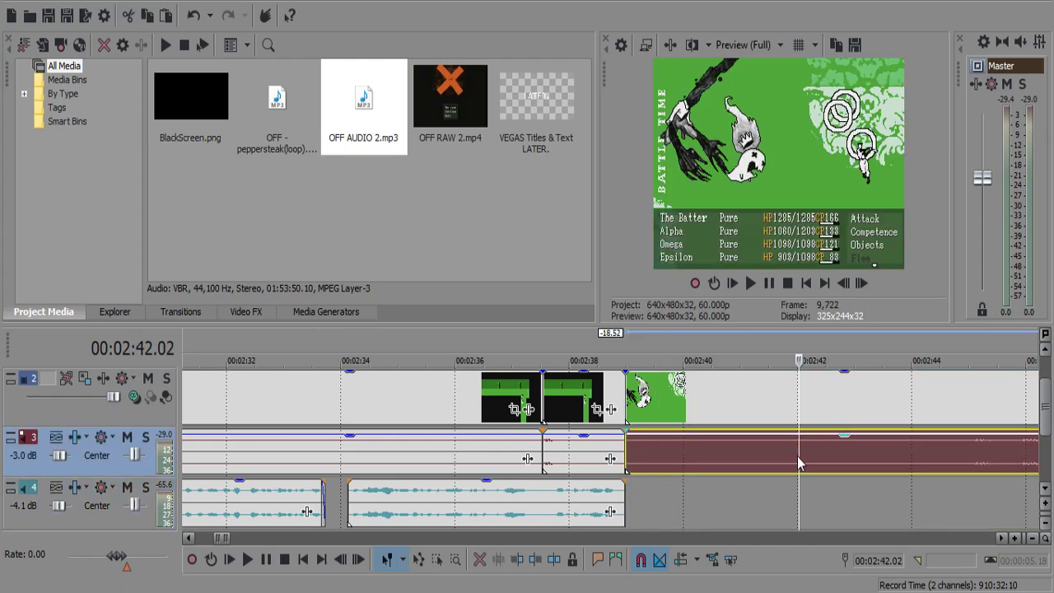
scroll(797, 456, "down", 5)
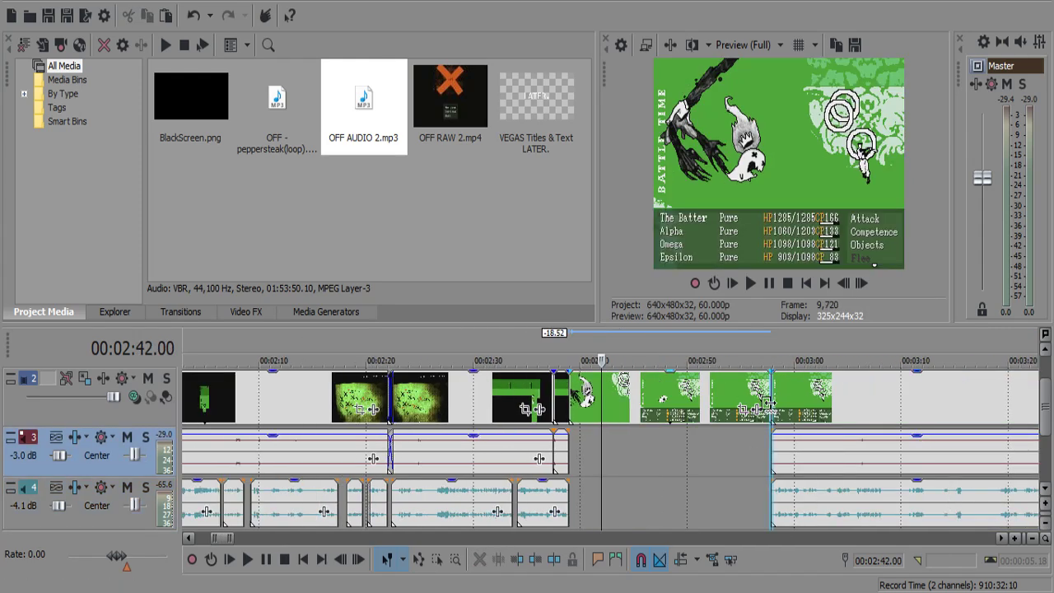
Speed up the battle video clip so it ends at about 2:43.42 and move the following video and audio clips against it.
left_click_drag(767, 403, 616, 403)
left_click(840, 412)
left_click(805, 490, "shift")
left_click_drag(792, 464, 650, 457)
left_click(623, 393)
scroll(625, 411, "up", 10)
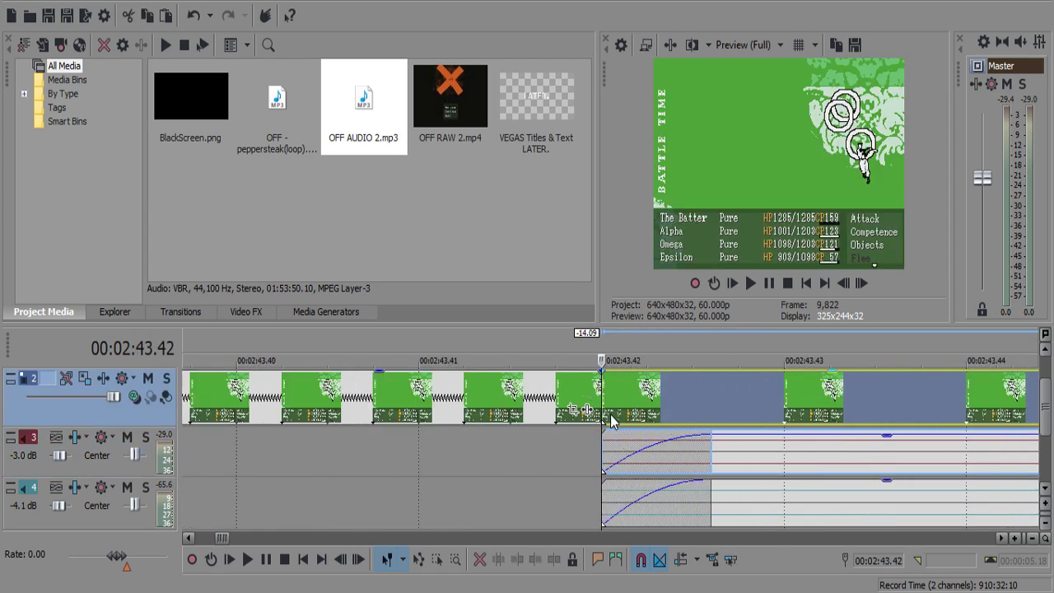
scroll(609, 418, "down", 6)
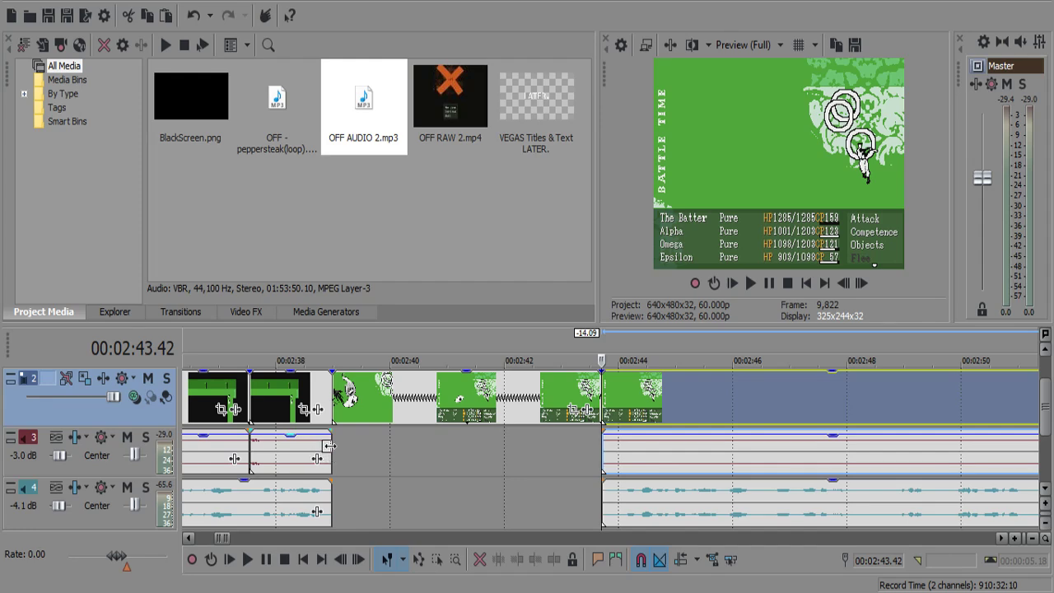
Extend the track 3 clip under the sped-up battle into the next clip with a 0.30 crossfade and set its gain to -5.2 dB.
left_click_drag(328, 446, 611, 463)
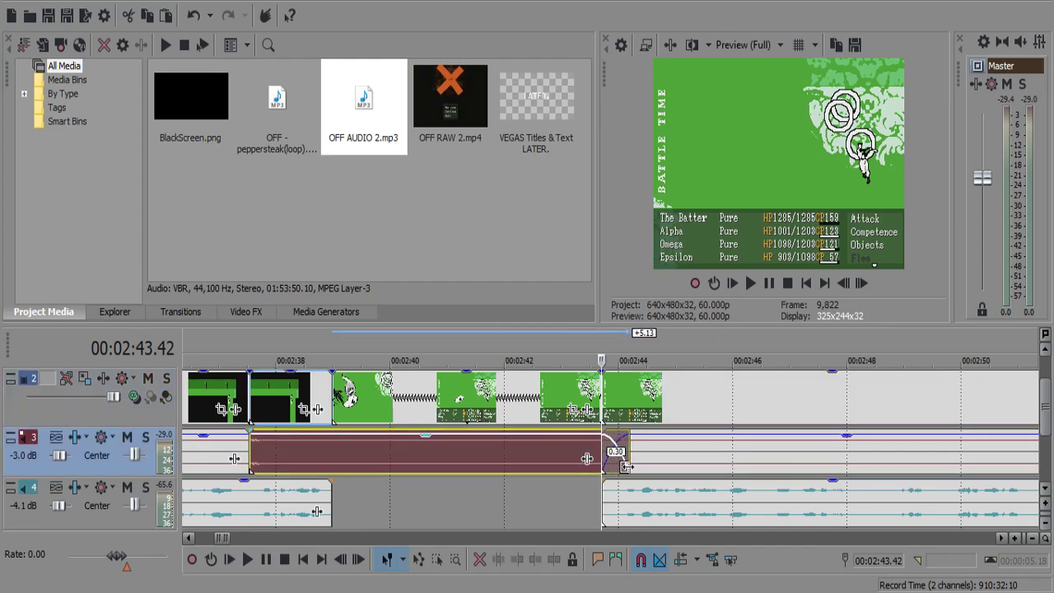
left_click_drag(437, 438, 449, 444)
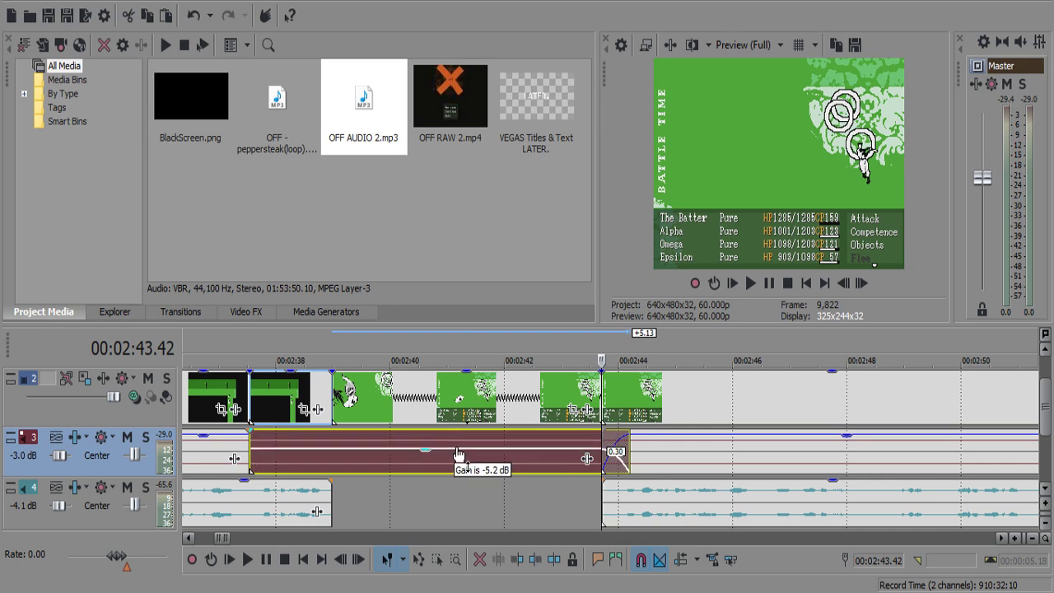
left_click(289, 492)
key("space")
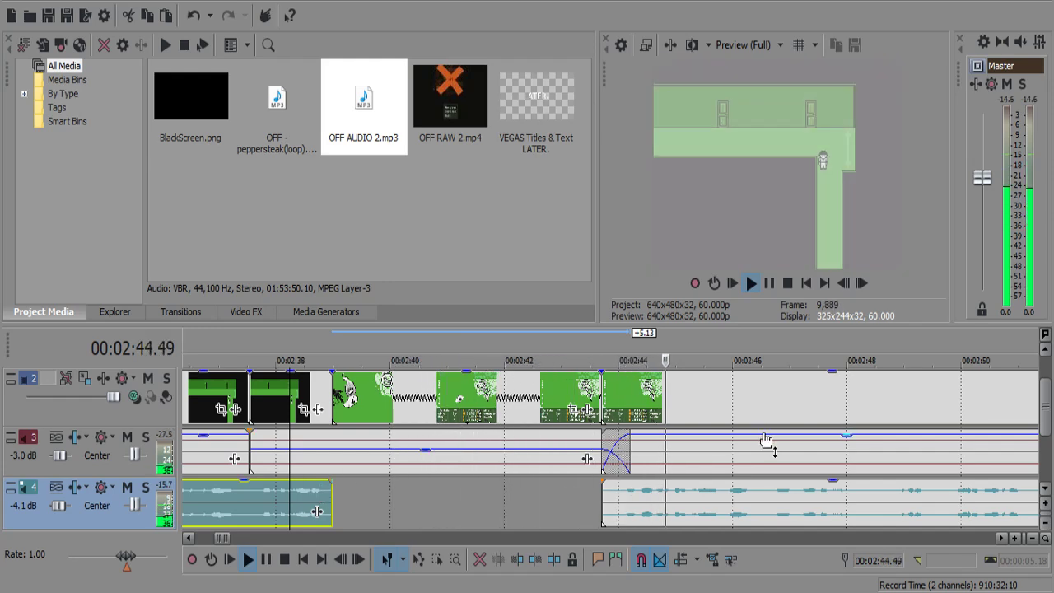
Split the track 4 voice clip and delete the section from about 2:48.07 to 2:48.39.
scroll(766, 440, "down", 3)
scroll(766, 441, "down", 2)
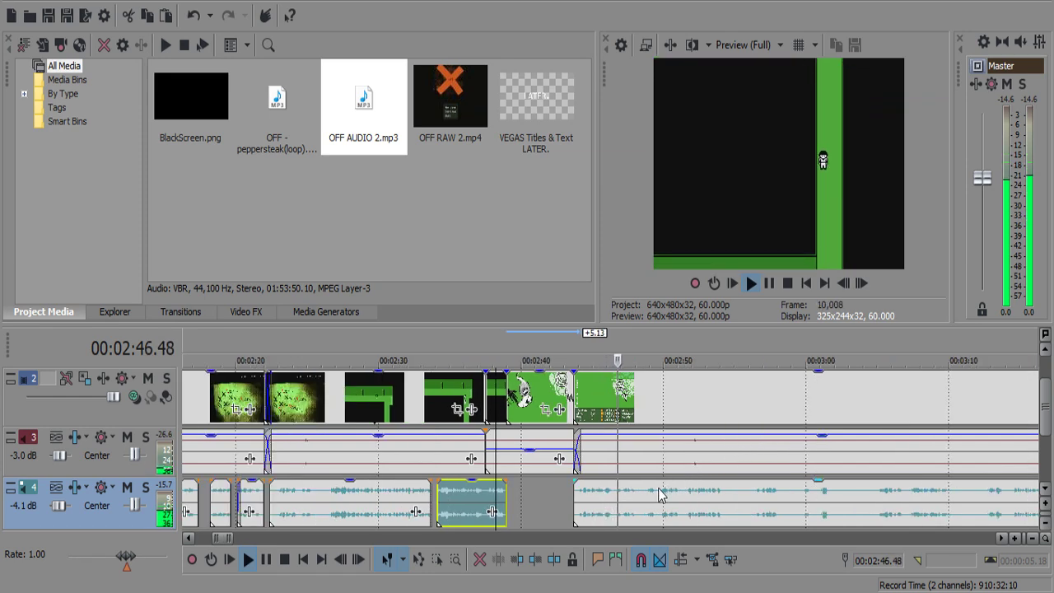
scroll(718, 490, "up", 5)
scroll(583, 489, "up", 2)
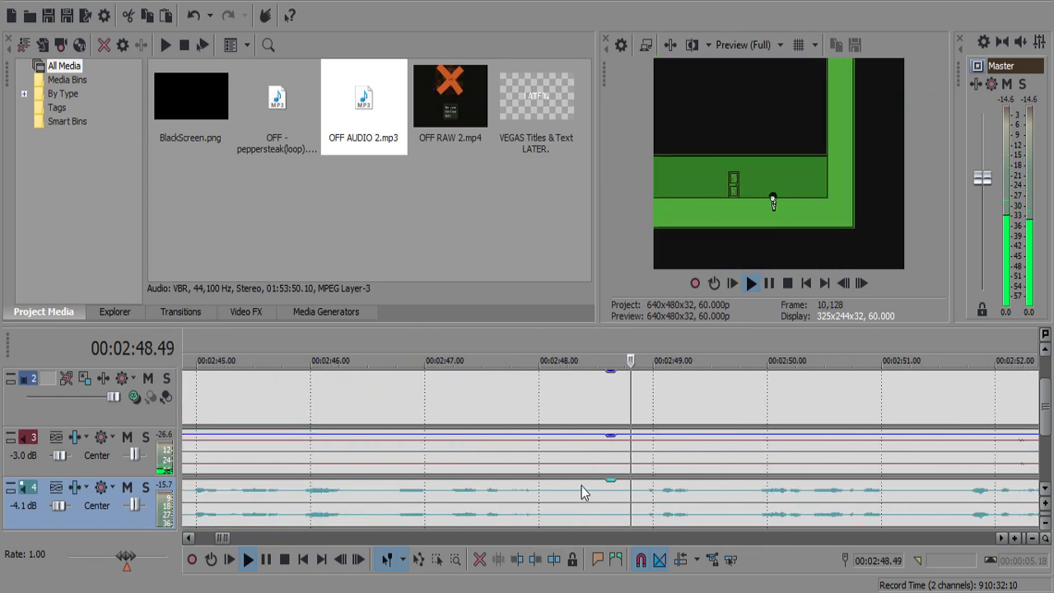
left_click(553, 496)
key("s")
key("space")
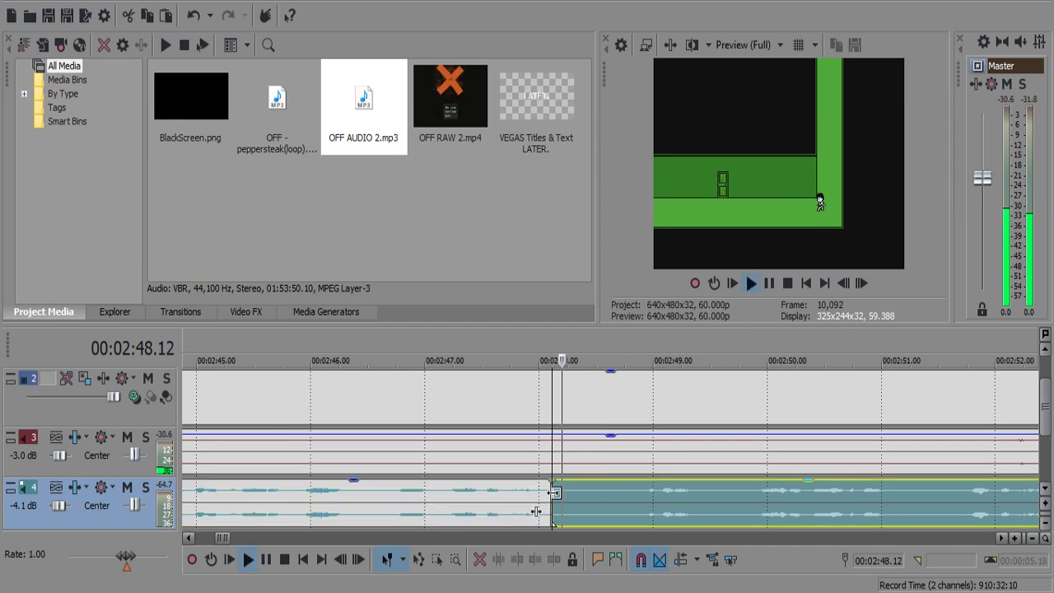
key("space")
key("s")
left_click(571, 494)
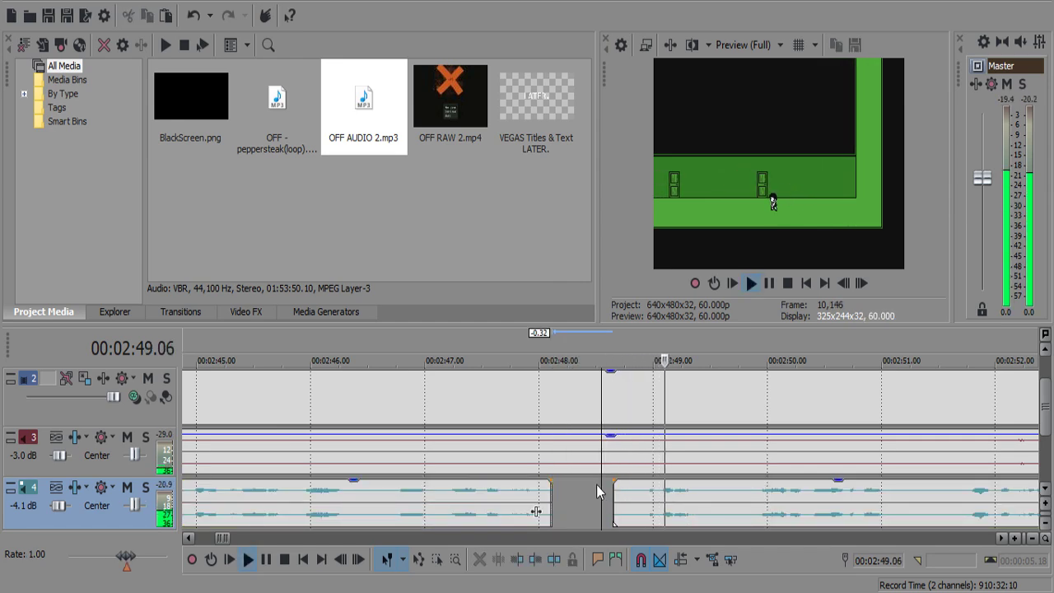
Split the track 4 voice clip and delete the section from about 2:54.18 to 2:56.20.
scroll(595, 480, "down", 1)
scroll(597, 484, "down", 1)
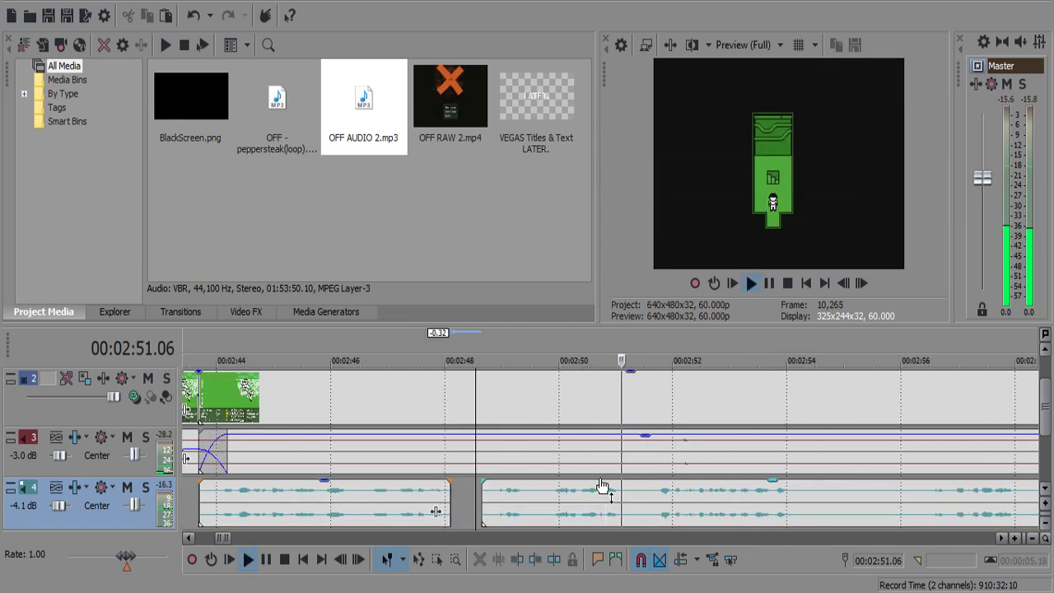
scroll(602, 487, "down", 1)
scroll(607, 484, "down", 1)
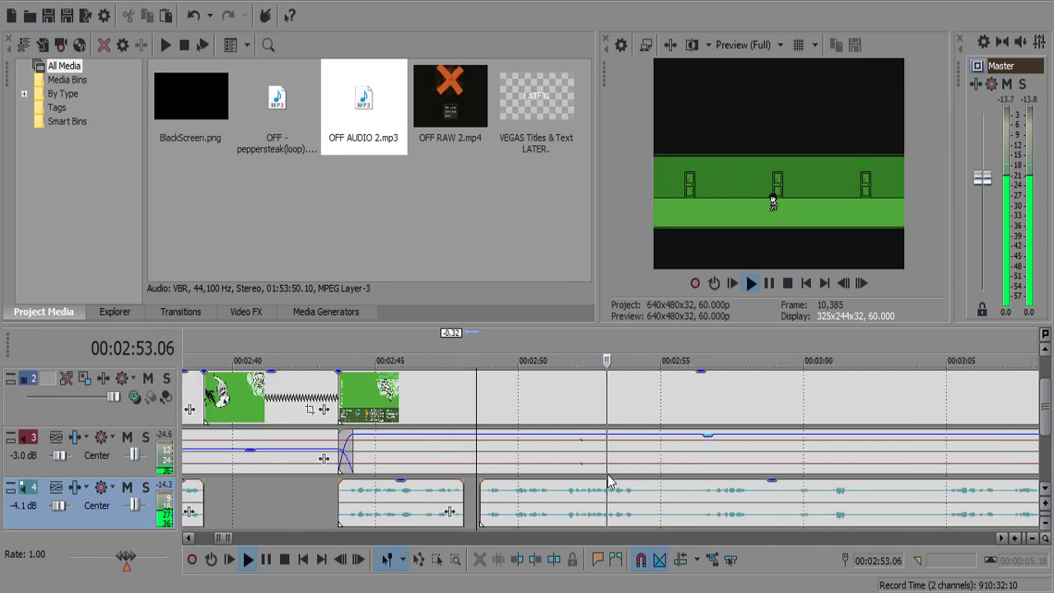
scroll(651, 489, "up", 4)
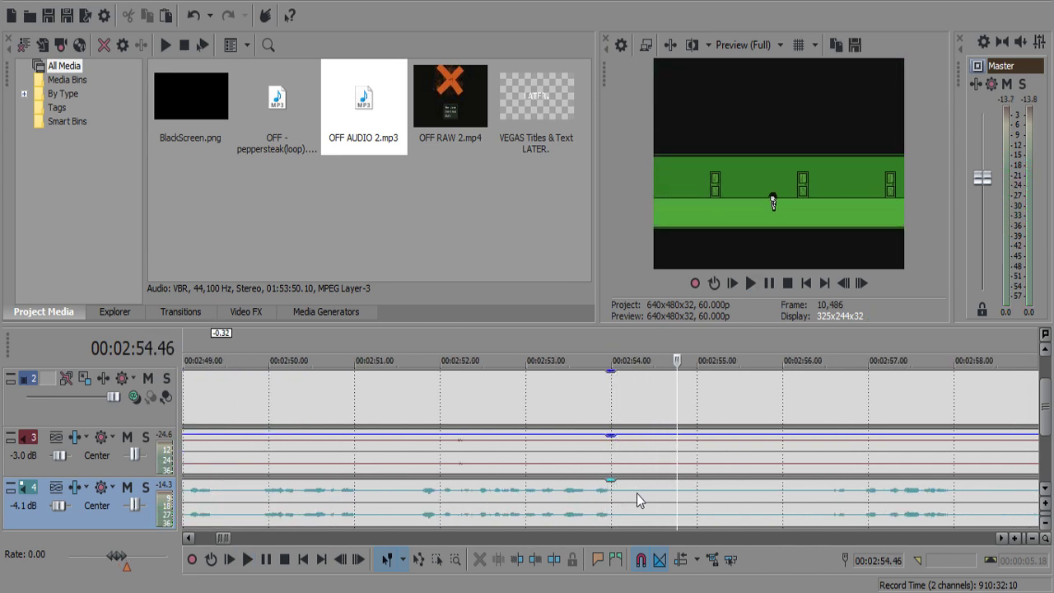
left_click(636, 494)
key("s")
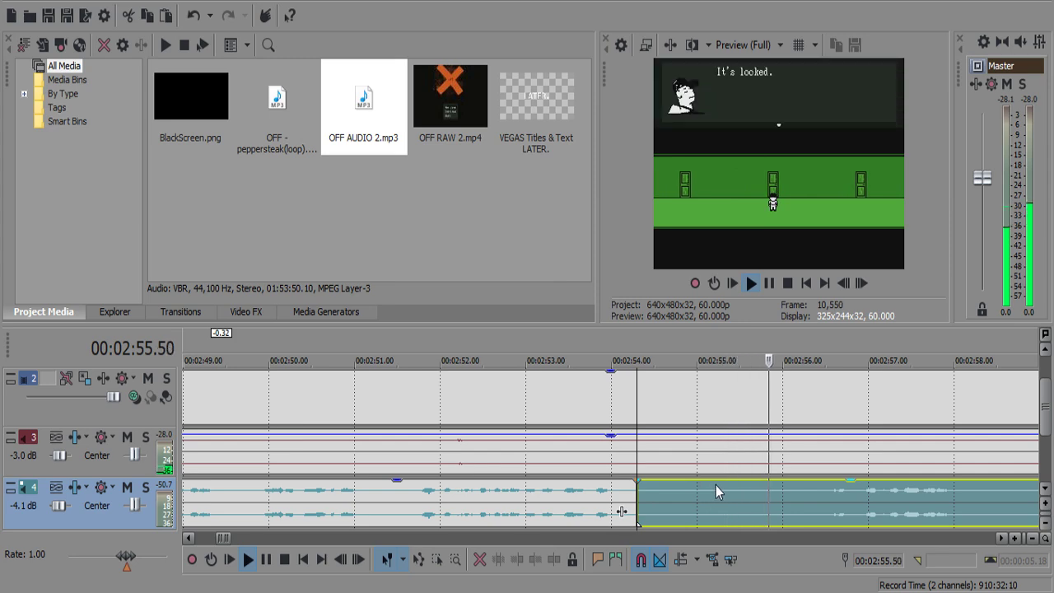
key("s")
key("Delete")
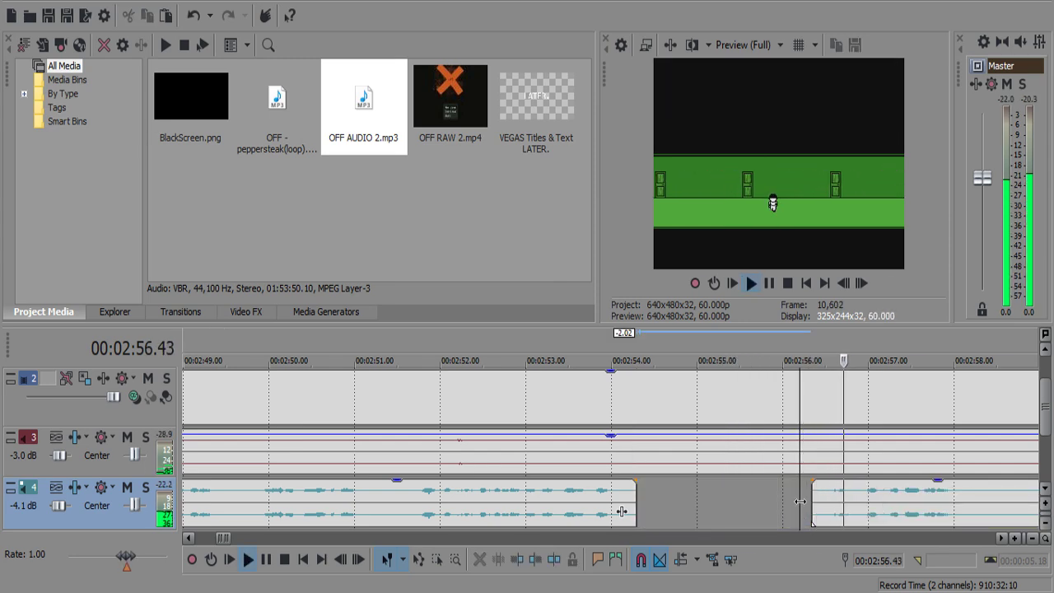
Split the track 4 voice clip and delete the section from about 3:10.06 to 3:12.34.
scroll(801, 503, "down", 2)
scroll(667, 498, "up", 2)
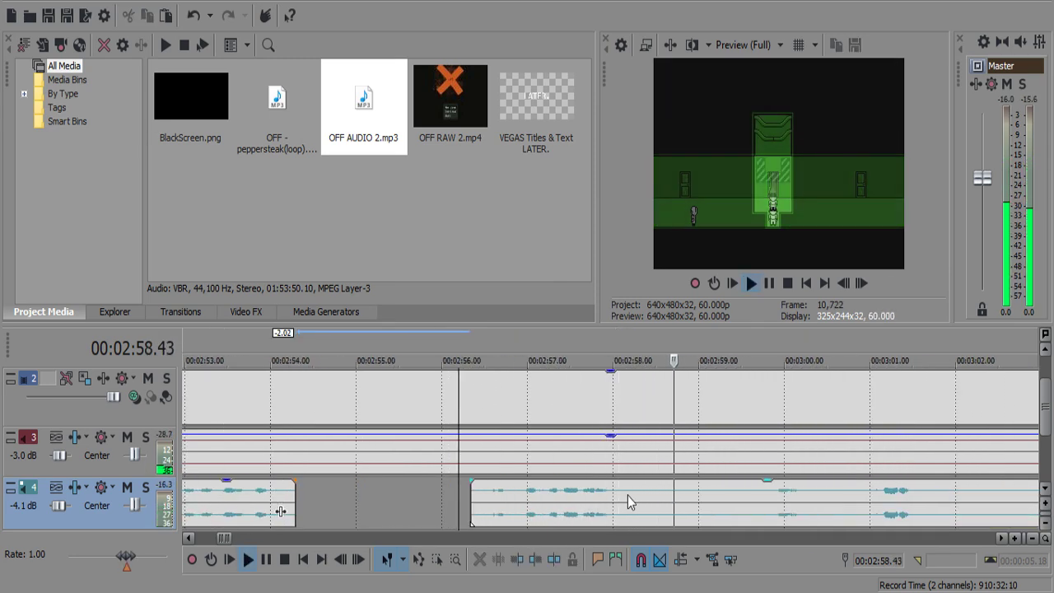
scroll(628, 501, "down", 2)
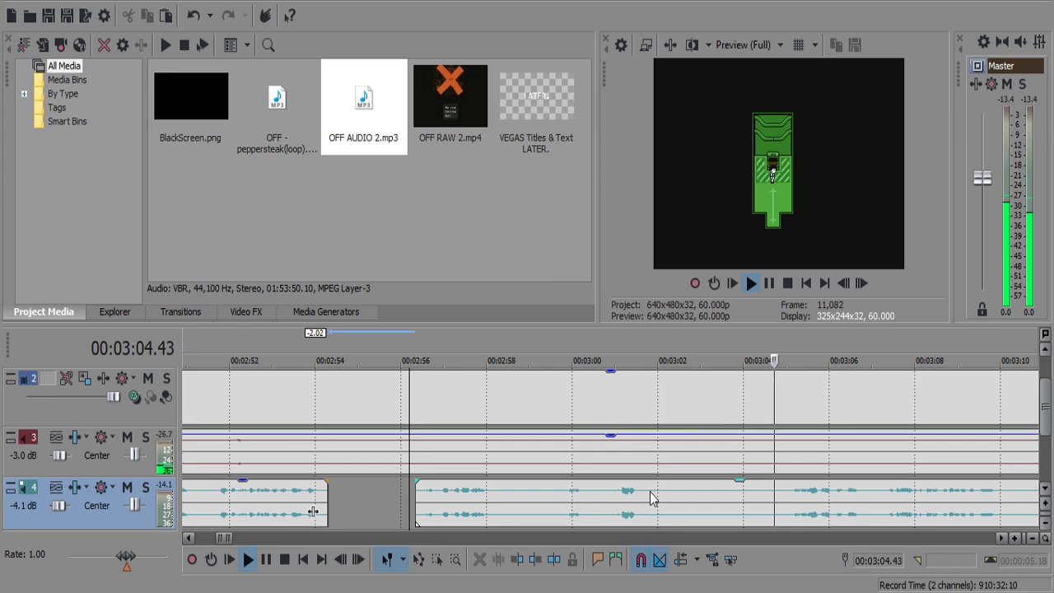
scroll(650, 498, "down", 2)
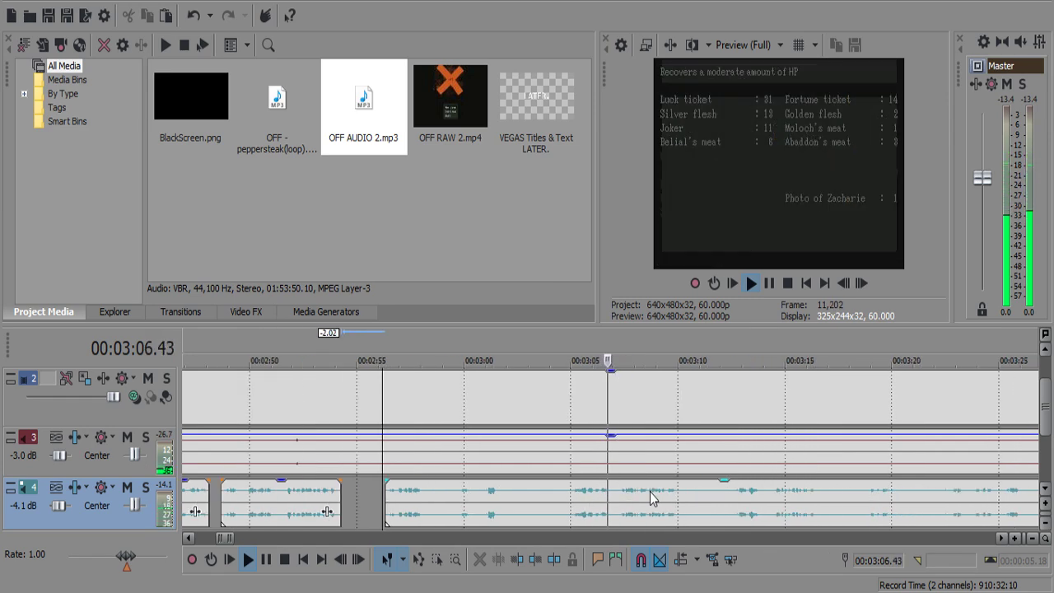
scroll(647, 492, "down", 3)
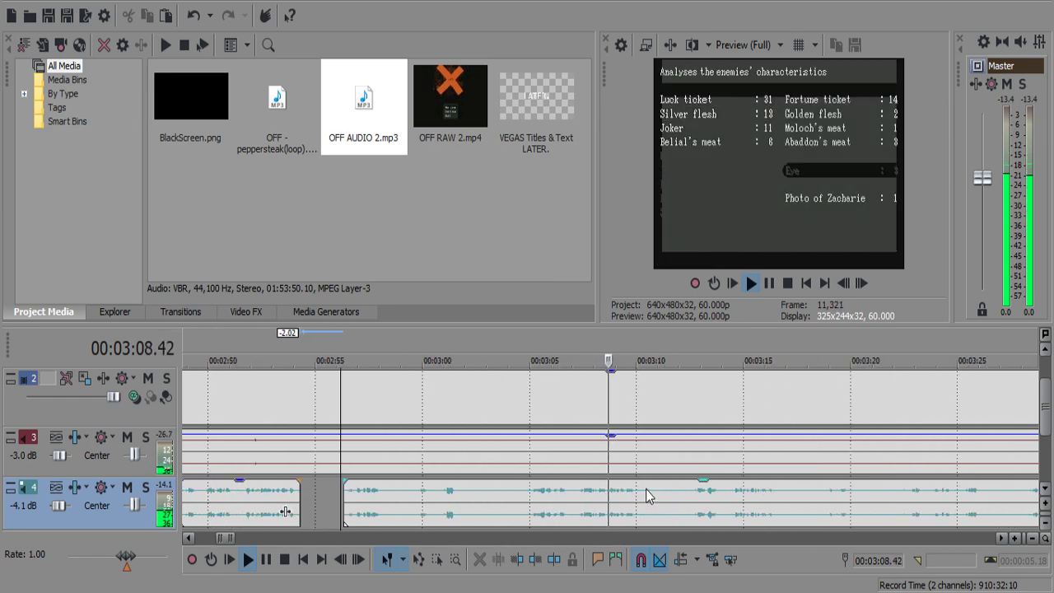
scroll(651, 492, "up", 2)
scroll(651, 494, "up", 1)
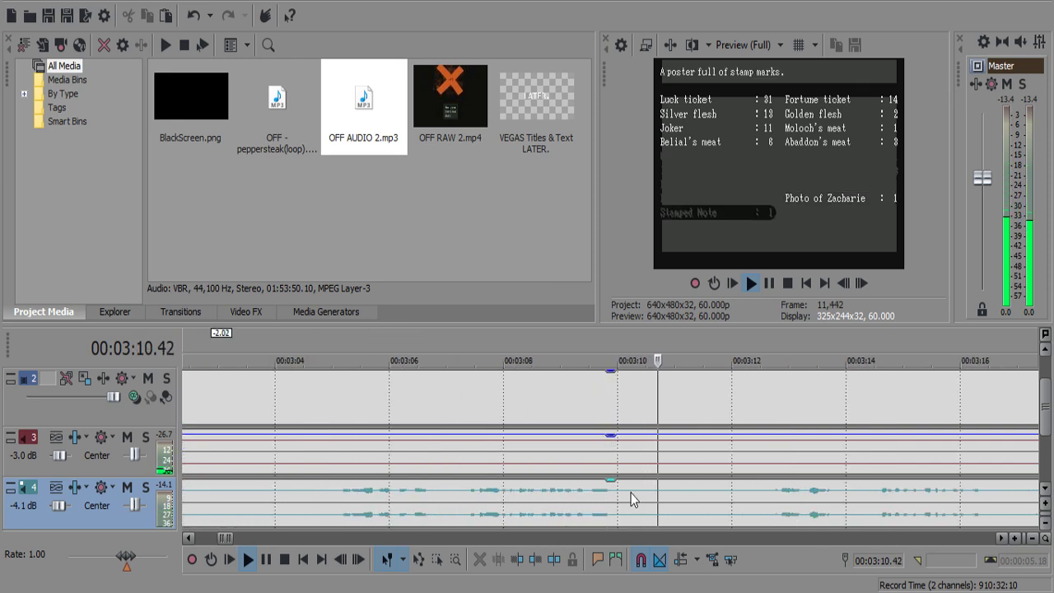
left_click(624, 497)
key("s")
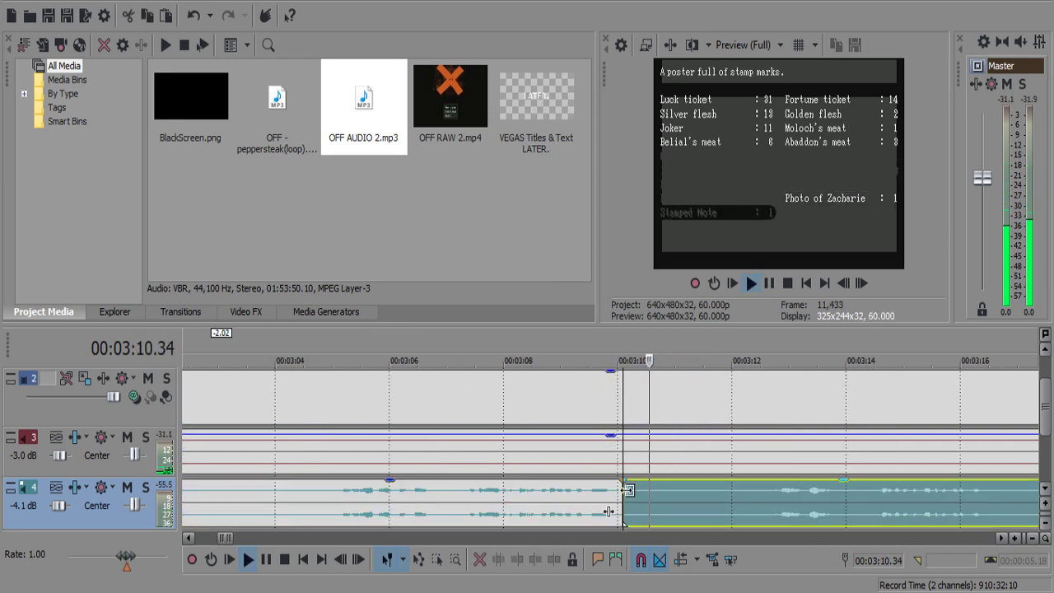
key("s")
left_click(747, 494)
key("Delete")
Split the track 4 voice clip and delete the section from 3:16.30 to about 3:17.14.
key("space")
scroll(752, 500, "down", 1)
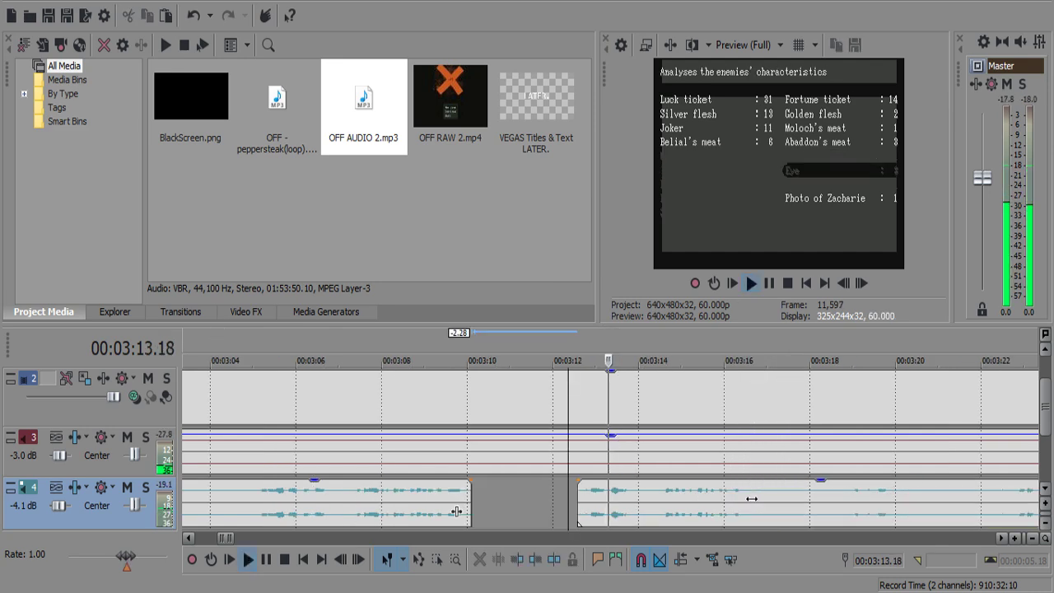
scroll(752, 498, "down", 1)
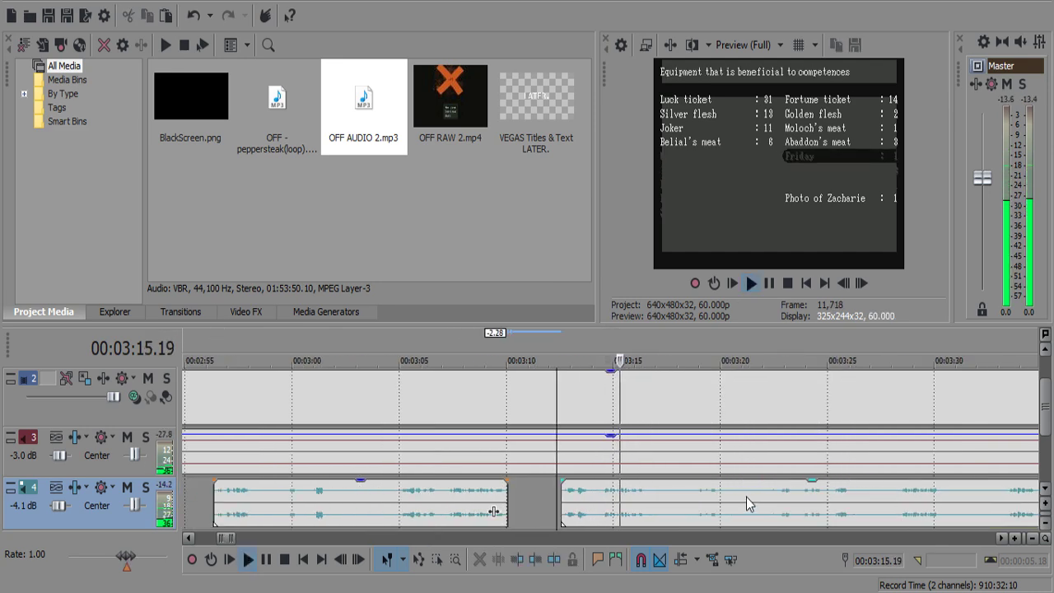
scroll(623, 504, "up", 2)
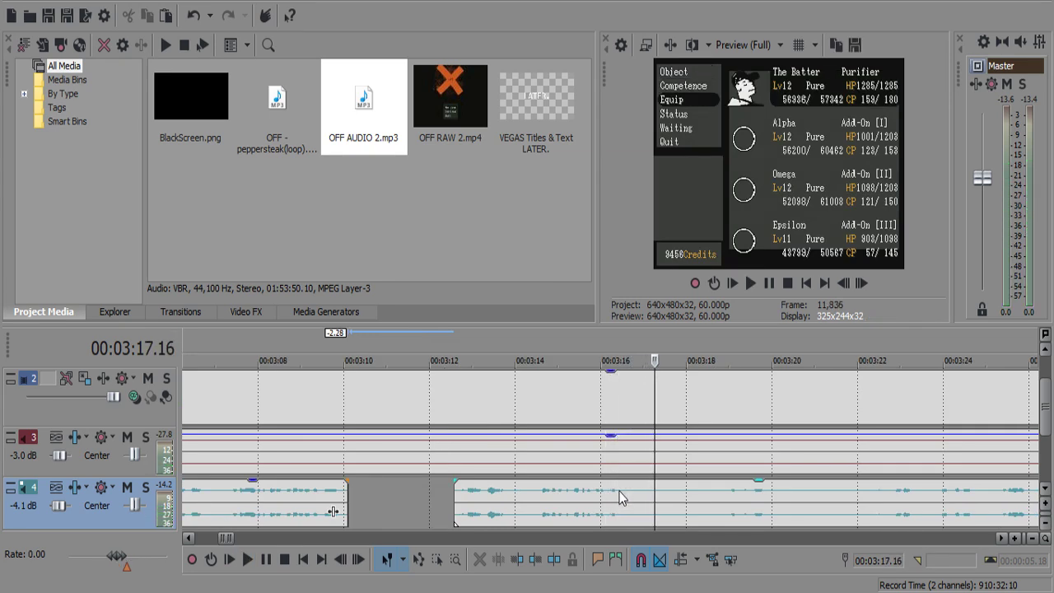
left_click(623, 498)
scroll(624, 500, "up", 1)
key("s")
left_click(580, 500)
key("s")
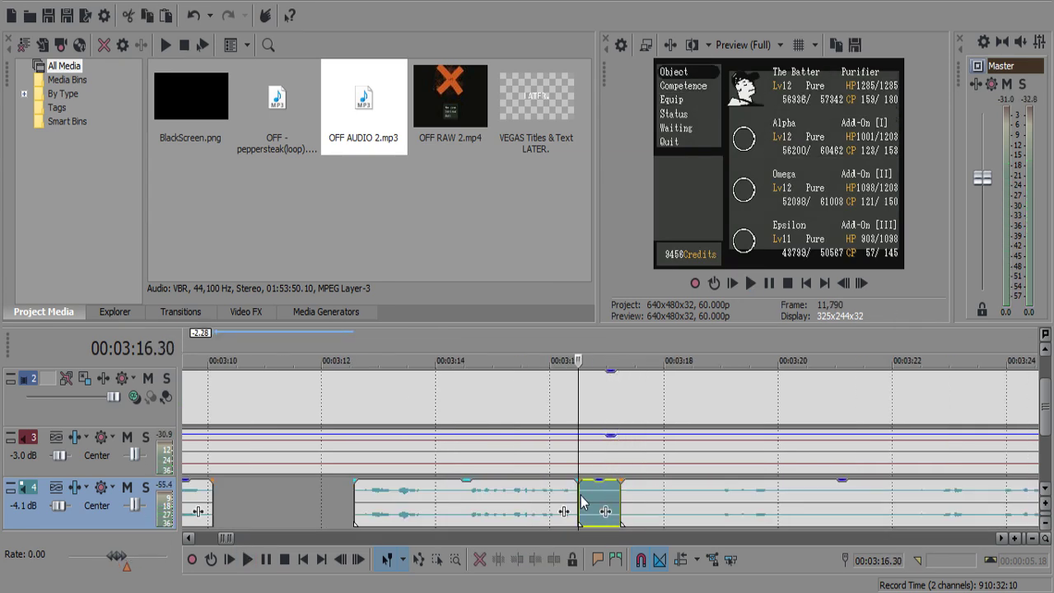
key("Delete")
Split the track 4 voice clip and delete the section from about 3:21.16 to 3:22.10.
left_click(560, 498)
key("space")
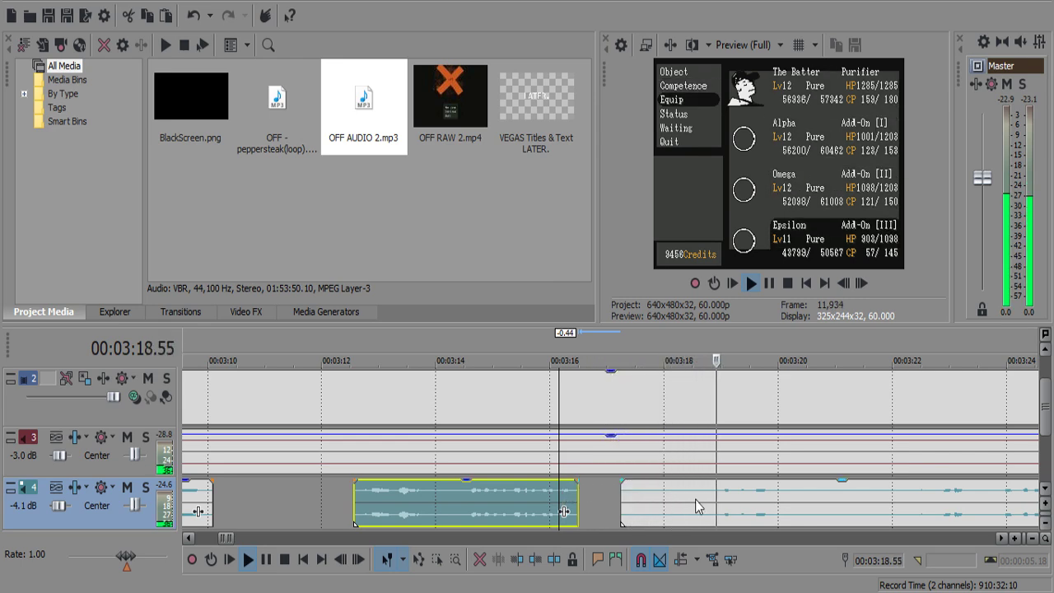
scroll(696, 507, "down", 3)
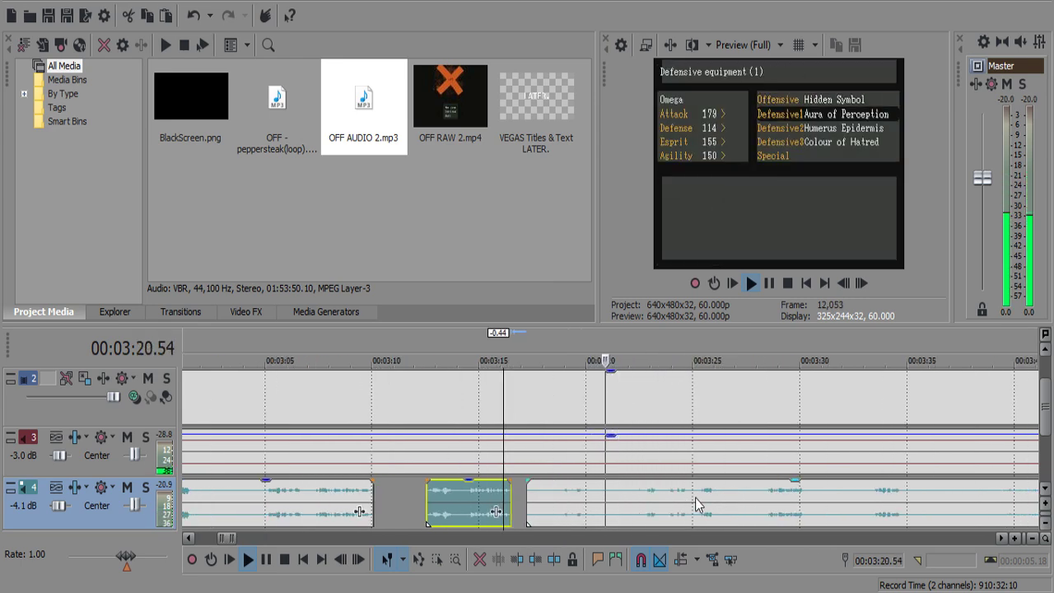
scroll(631, 501, "up", 5)
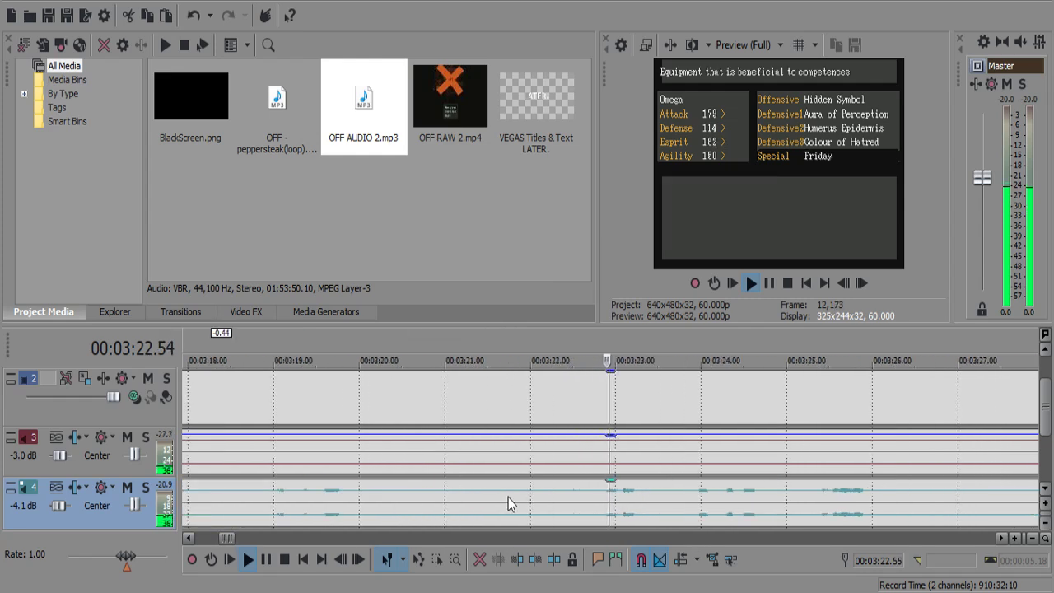
left_click(466, 503)
key("s")
key("Return")
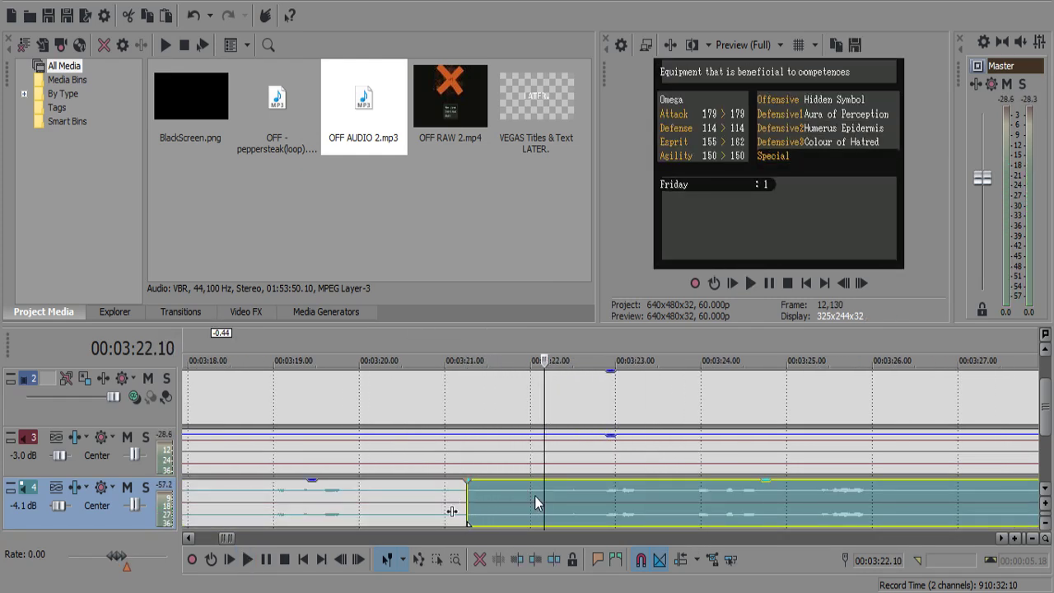
key("s")
left_click(535, 495)
key("Delete")
left_click(514, 496)
key("space")
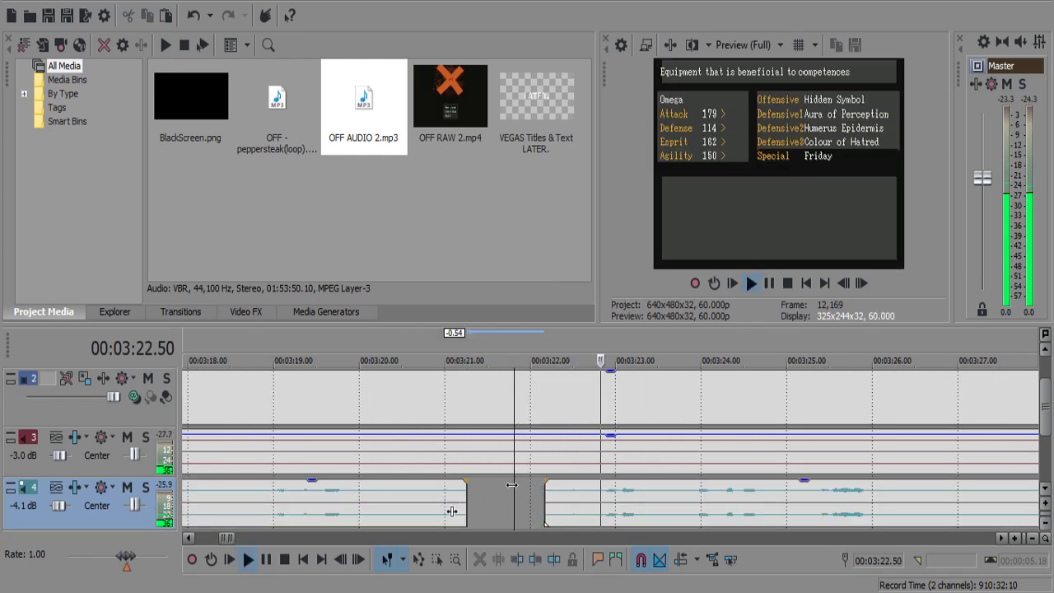
Cut the track 4 voice section from about 3:26.18 to 3:28.24 and add a short fade-in to the clip after it.
scroll(600, 487, "down", 3)
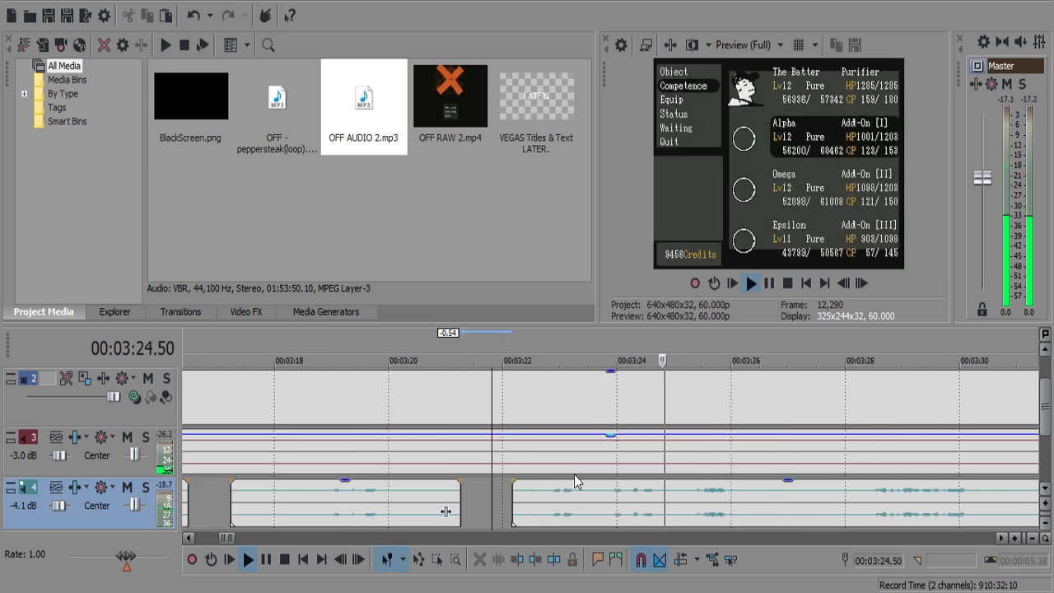
scroll(573, 466, "down", 2)
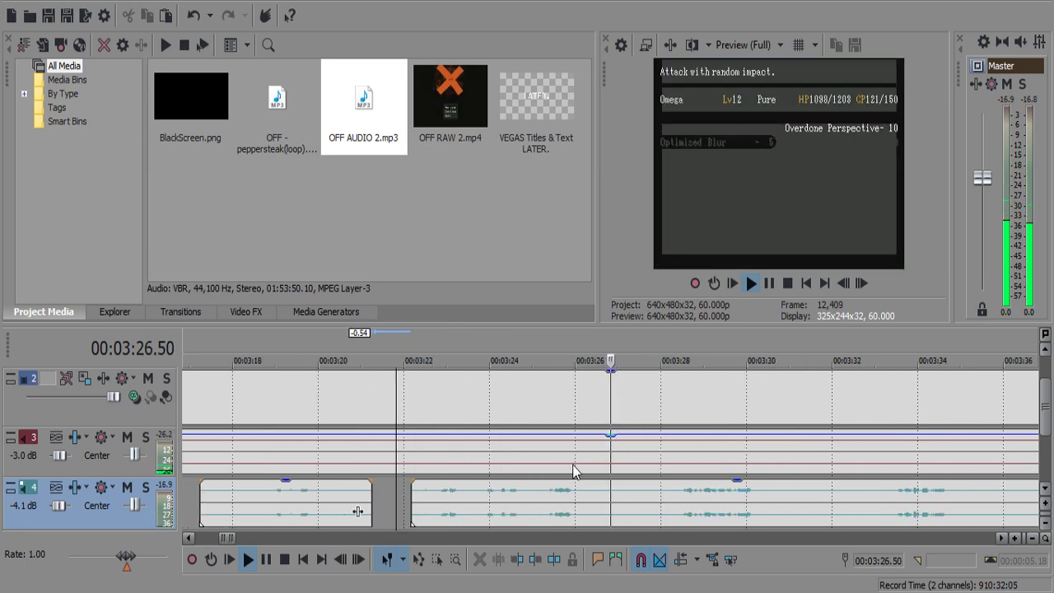
left_click(586, 497)
key("space")
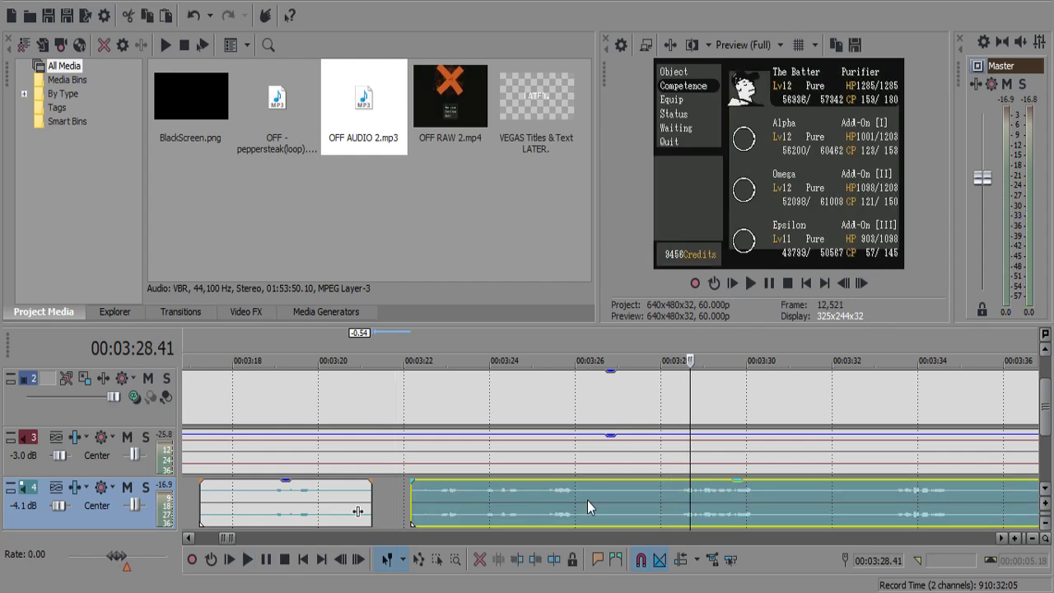
left_click(587, 500)
key("s")
key("space")
left_click(640, 497)
key("Return")
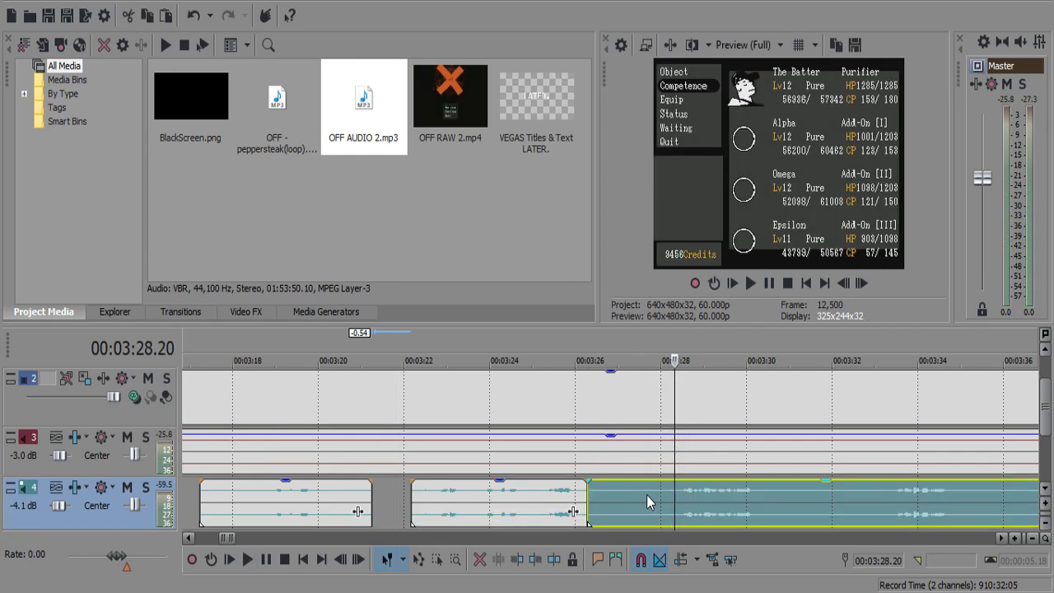
key("s")
left_click(650, 498)
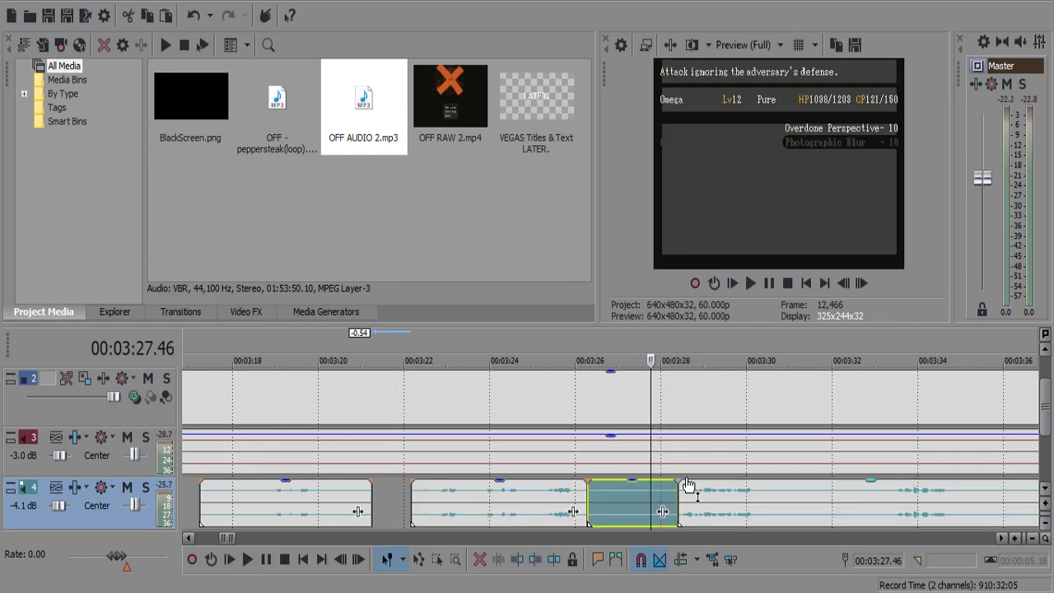
left_click_drag(678, 477, 680, 479)
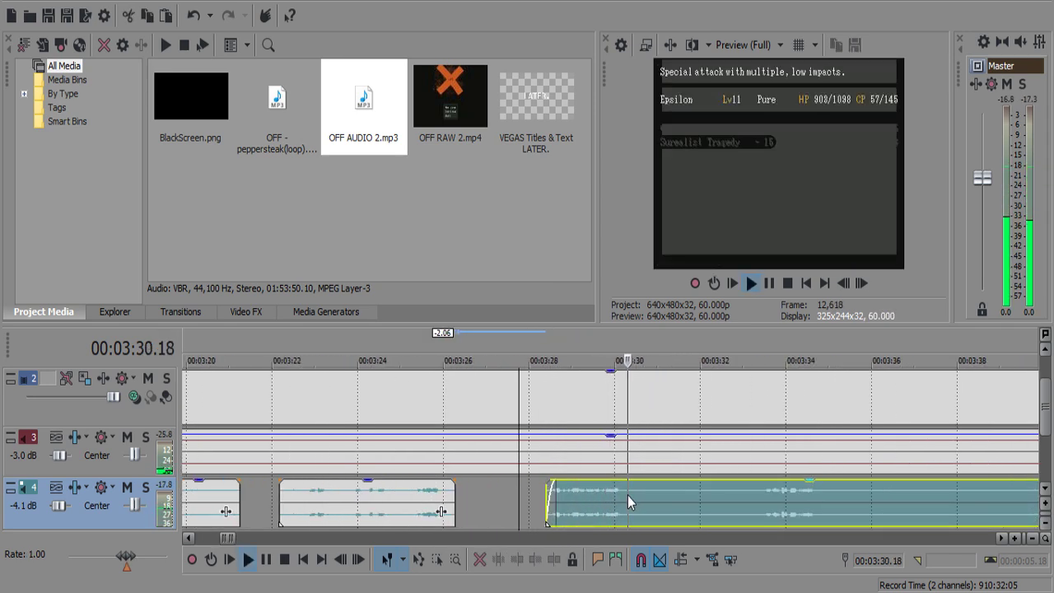
Split the track 4 voice clip and delete the section from about 3:30.18 to 3:31.02.
key("space")
left_click(627, 494)
key("space")
key("space")
left_click(620, 492)
key("space")
key("space")
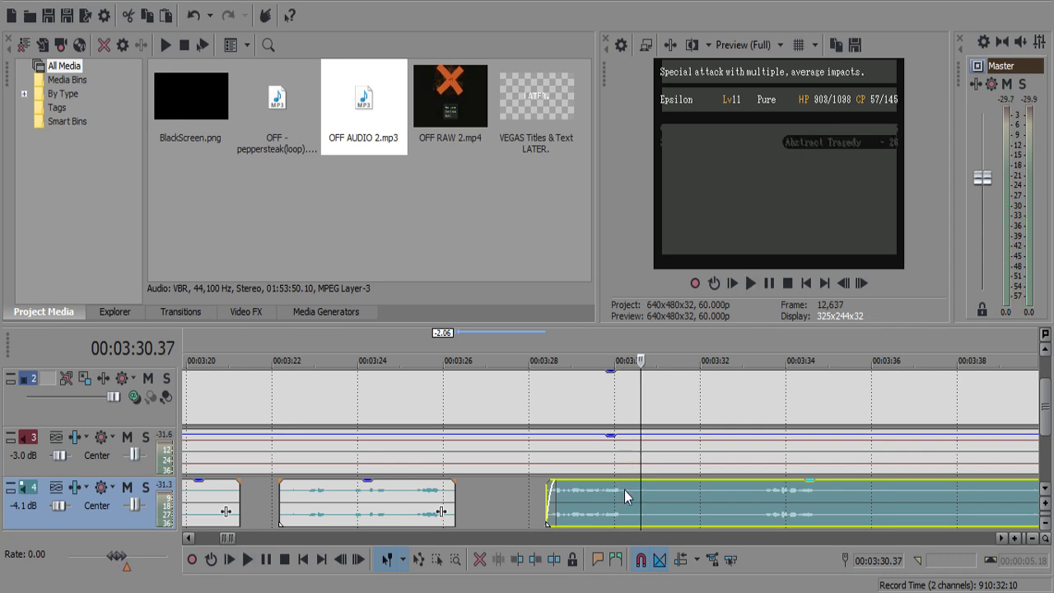
left_click(627, 492)
key("space")
key("space")
key("s")
left_click(660, 494)
key("s")
left_click(646, 494)
key("Delete")
Add a short fade-out to the track 4 voice clip ending near 3:30.18, trim its end by 2 frames, and replay it.
left_click(596, 496)
key("space")
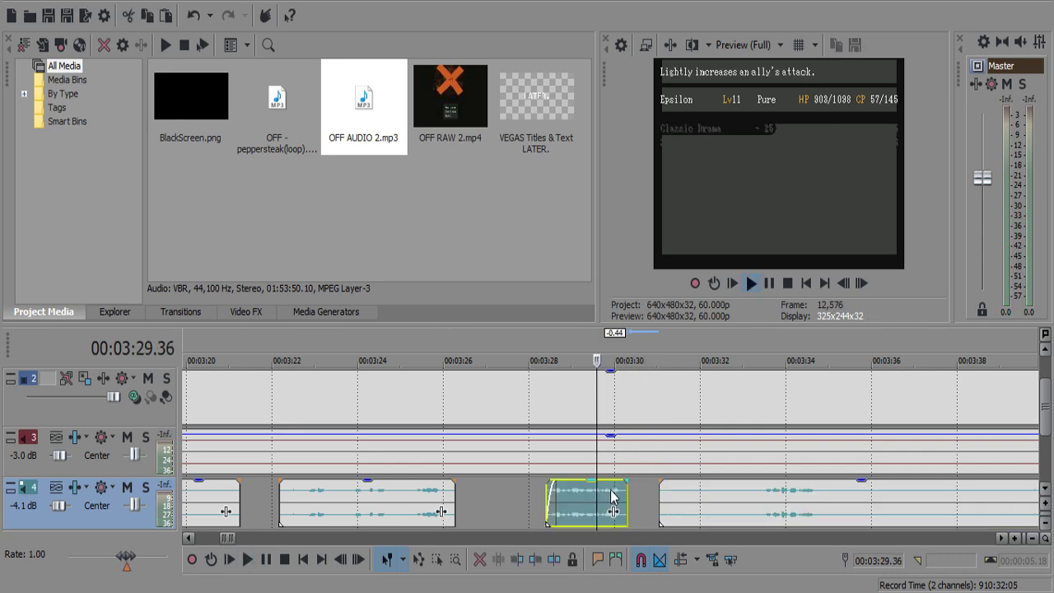
left_click_drag(628, 480, 619, 484)
key("space")
left_click(609, 497)
key("space")
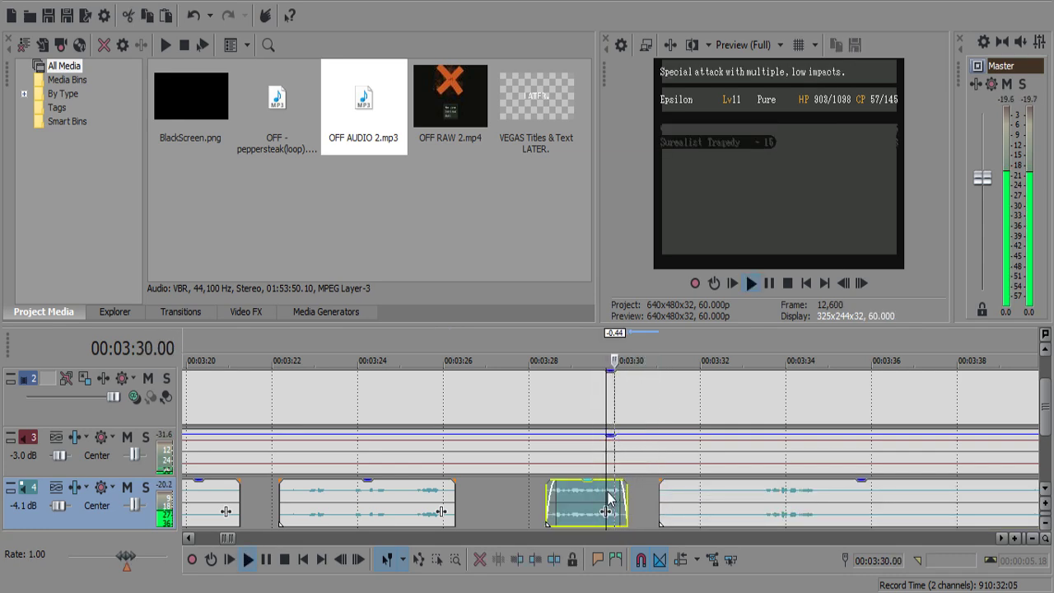
left_click(575, 499)
key("space")
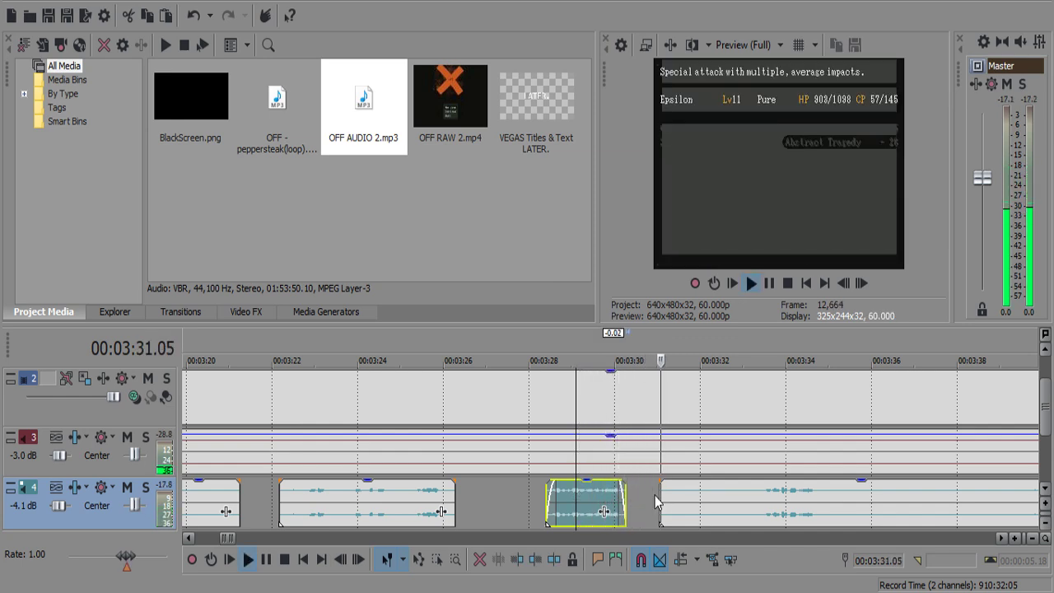
Split the track 4 voice clip and the grouped gameplay video and audio at 3:35.20.
scroll(656, 500, "down", 2)
scroll(652, 498, "up", 1)
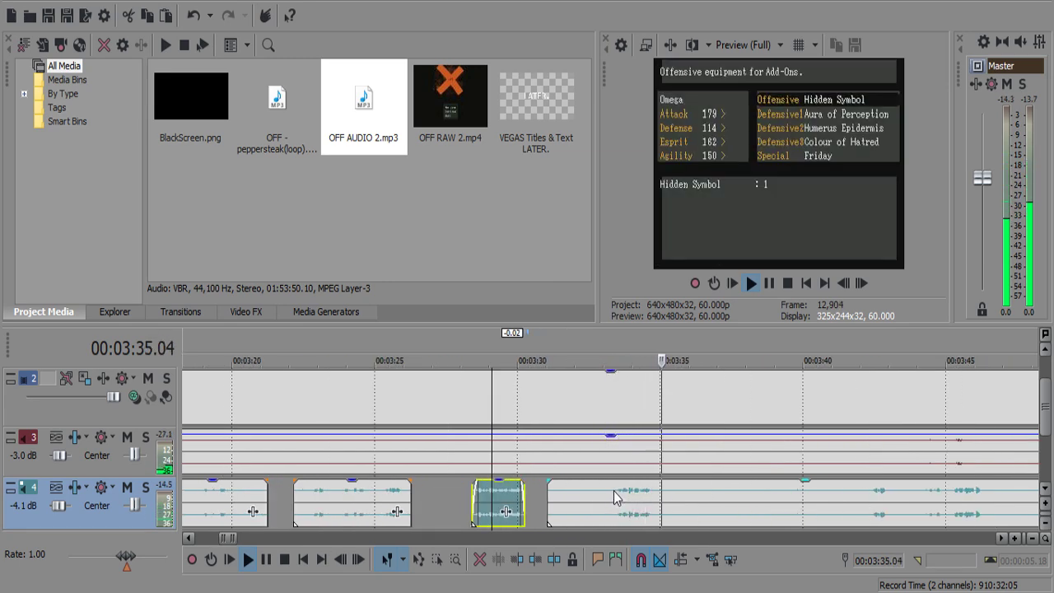
left_click(669, 490)
key("s")
left_click(670, 466)
key("s")
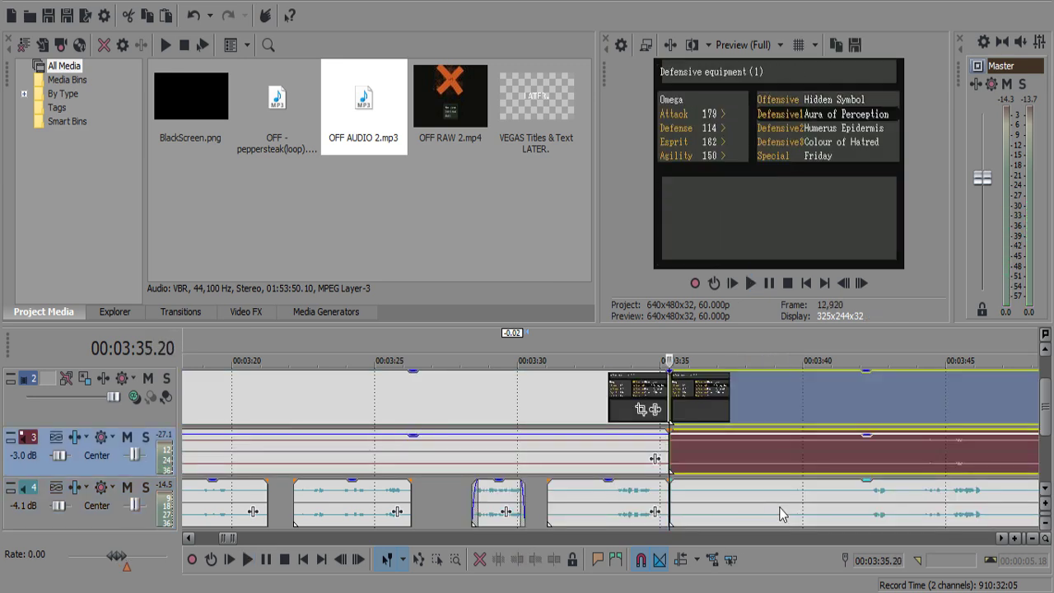
Split the gameplay and voice clips at about 3:42.01 and delete the section back to 3:35.20 on all three tracks.
left_click(781, 506)
key("space")
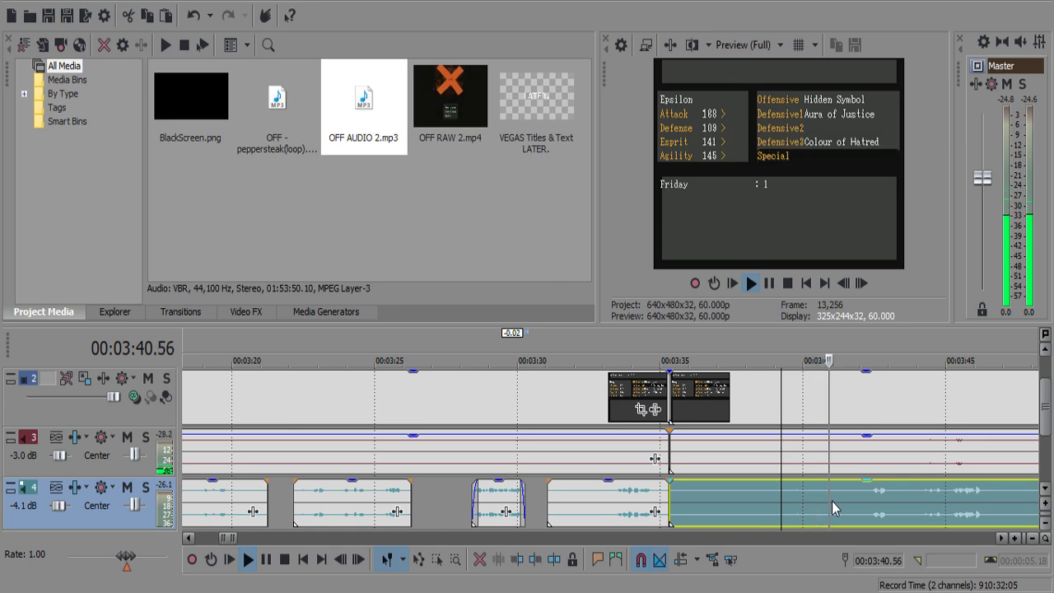
scroll(834, 500, "down", 2)
scroll(604, 490, "up", 2)
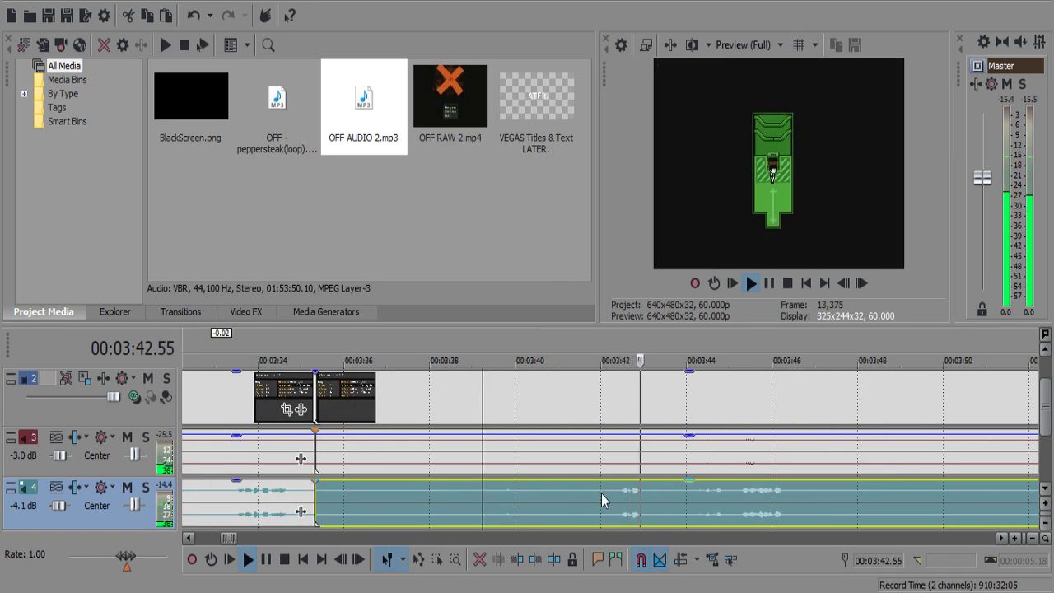
key("space")
left_click(601, 493)
key("s")
left_click(599, 454)
key("s")
left_click(570, 470)
key("Delete")
left_click(550, 509)
key("Delete")
scroll(550, 512, "down", 3)
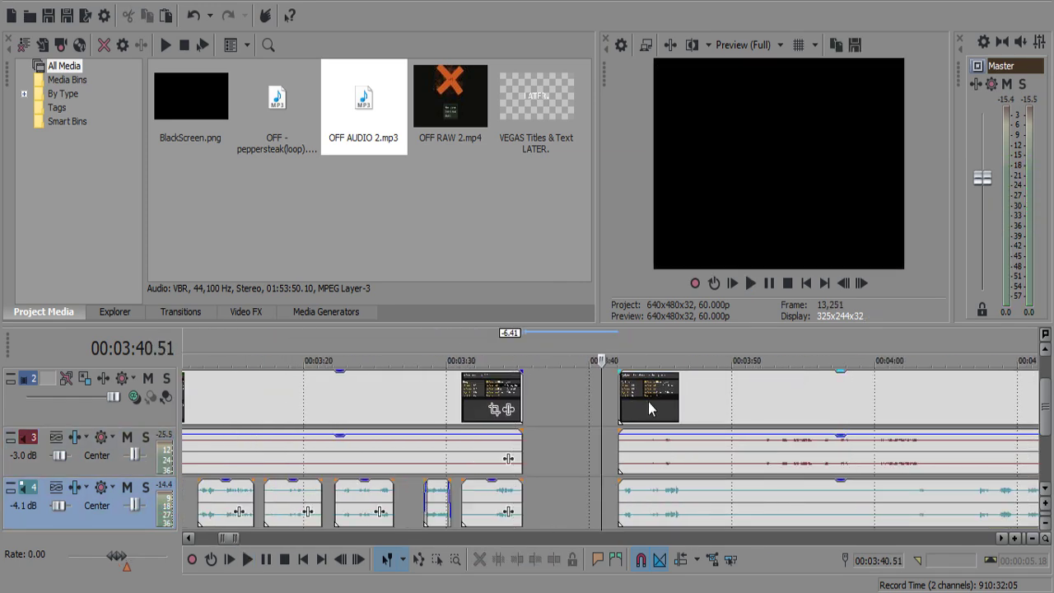
Move the remaining gameplay video, game audio and voice clips back to 3:35.20 to close the gap.
left_click(648, 401)
left_click(661, 493, "shift")
left_click_drag(672, 465, 585, 449)
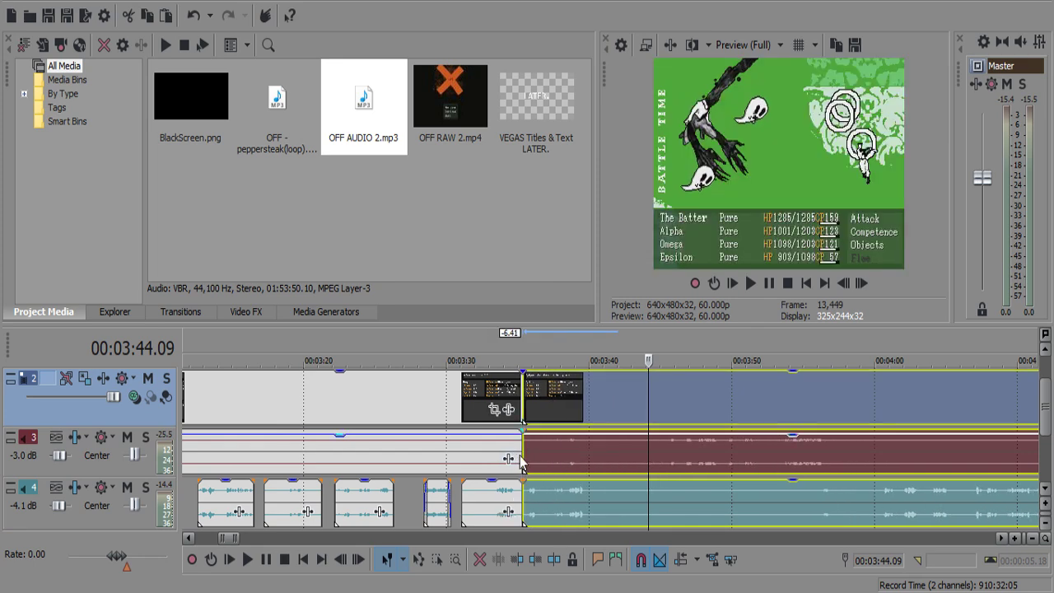
Overlap the gameplay video and audio clips at the 3:35.20 join for a crossfade of about 29 frames, and play it back.
scroll(550, 458, "up", 3)
left_click_drag(518, 461, 604, 464)
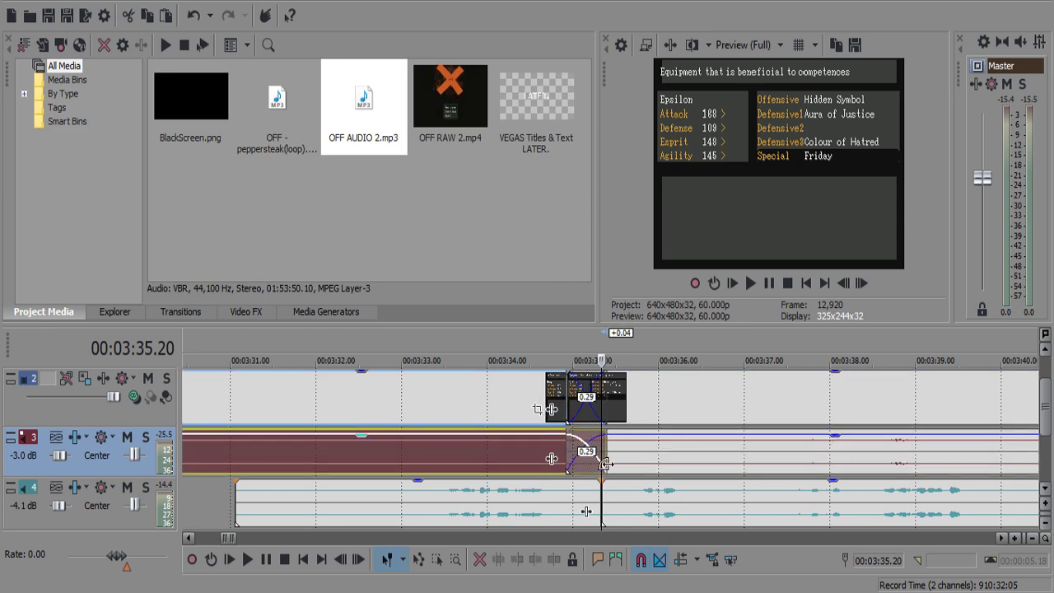
left_click(519, 500)
key("space")
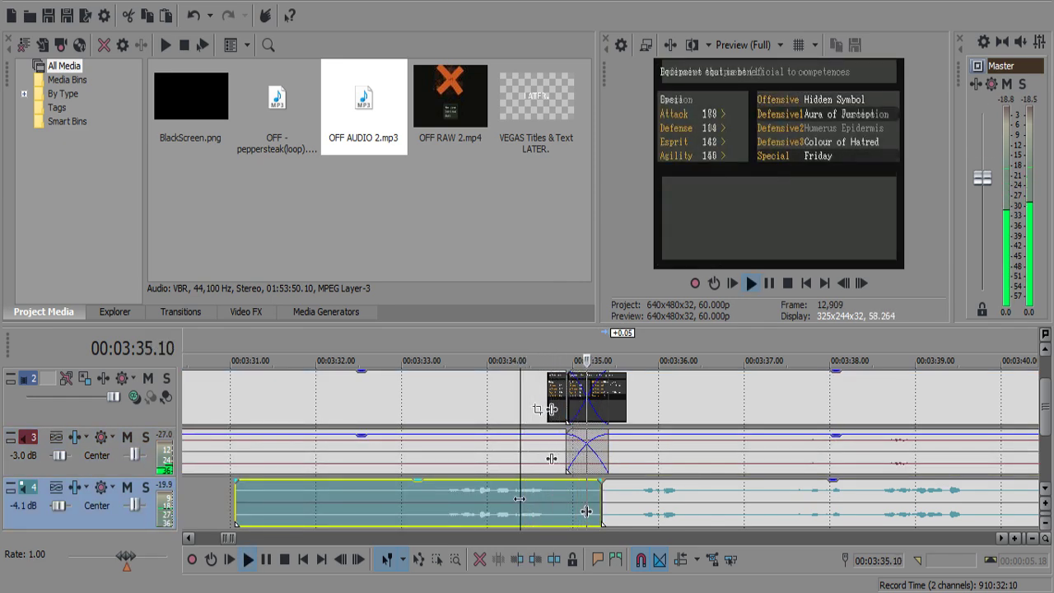
Split the track 4 voice clip and delete the section from about 3:36.34 to 3:37.19.
scroll(648, 517, "down", 2)
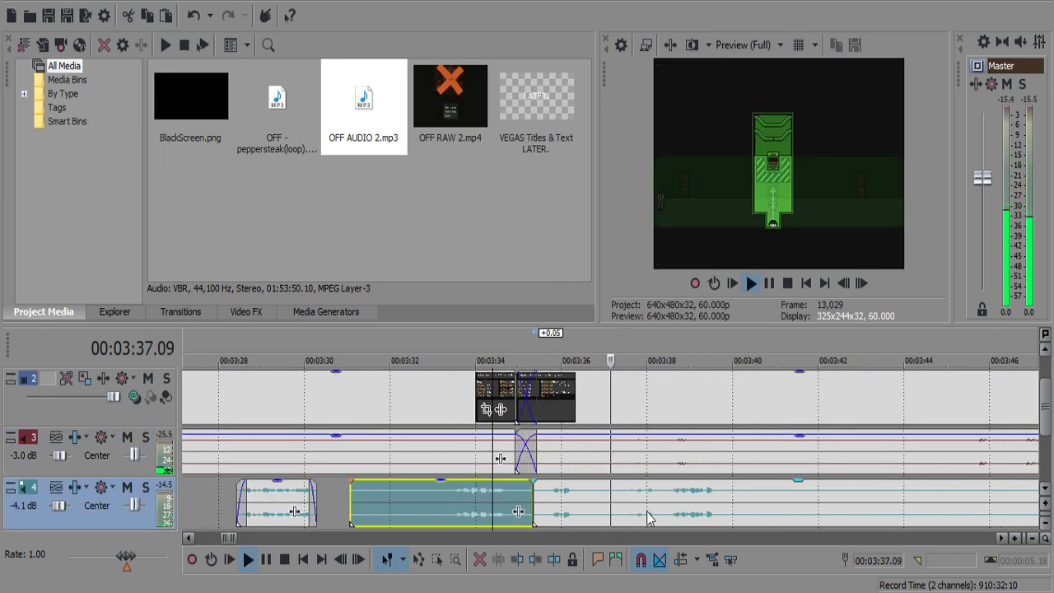
left_click(587, 497)
key("space")
key("s")
scroll(588, 497, "up", 3)
key("space")
key("s")
left_click(617, 501)
key("space")
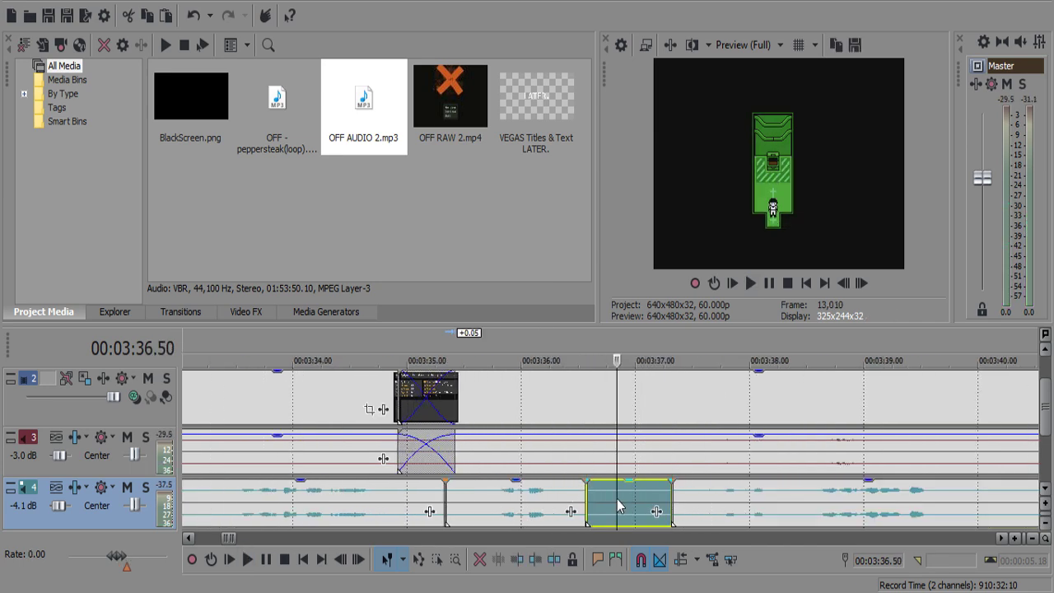
key("Delete")
left_click(546, 505)
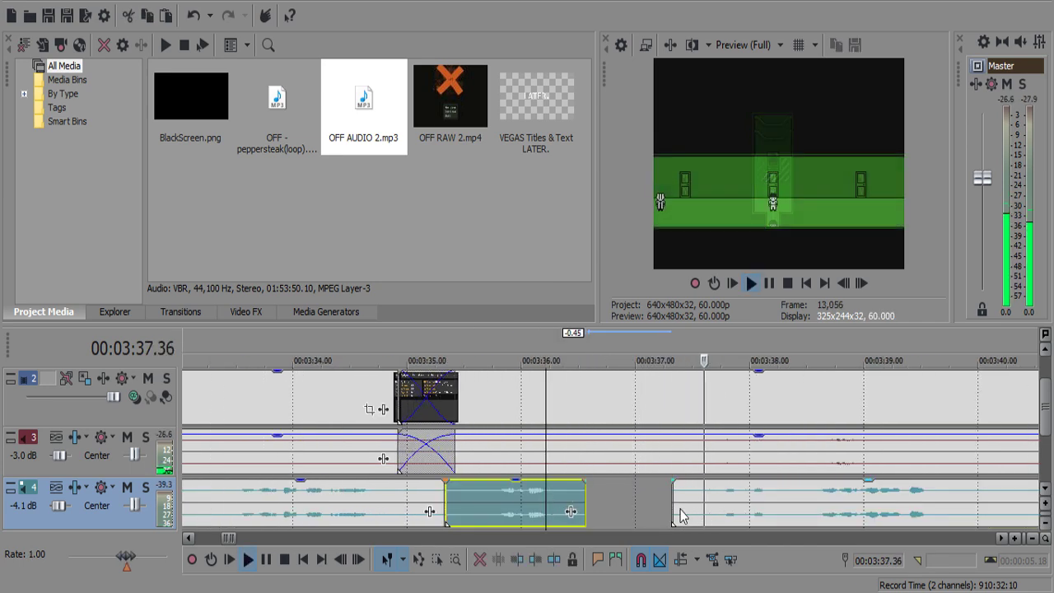
Split the video, the track 3 audio and the track 4 voice audio at 00:03:38.26.
scroll(680, 516, "down", 1)
scroll(680, 516, "down", 1)
scroll(678, 513, "up", 2)
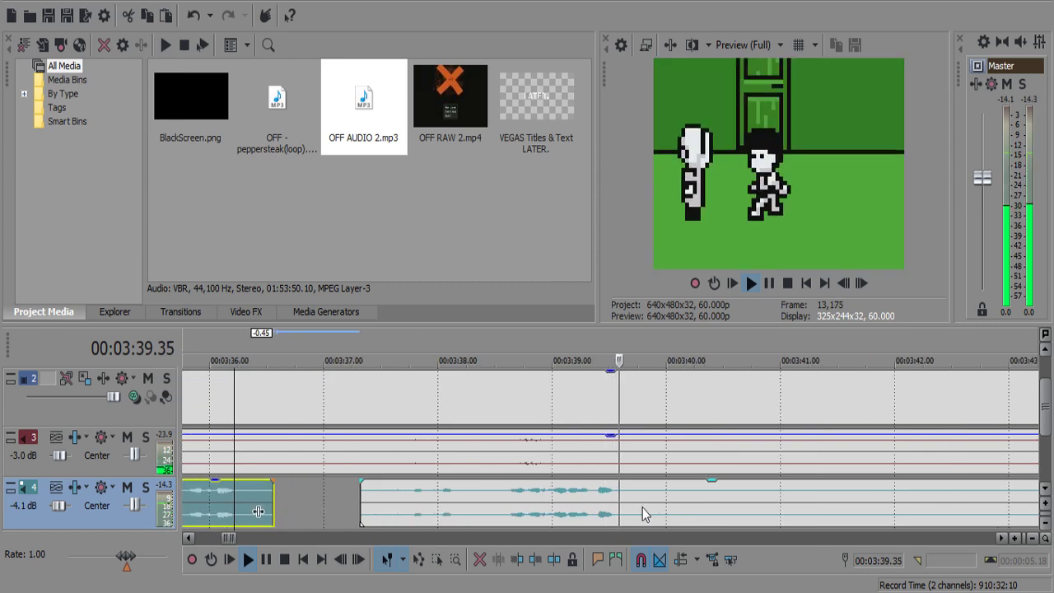
key("Return")
left_click(487, 461)
key("s")
left_click(490, 505)
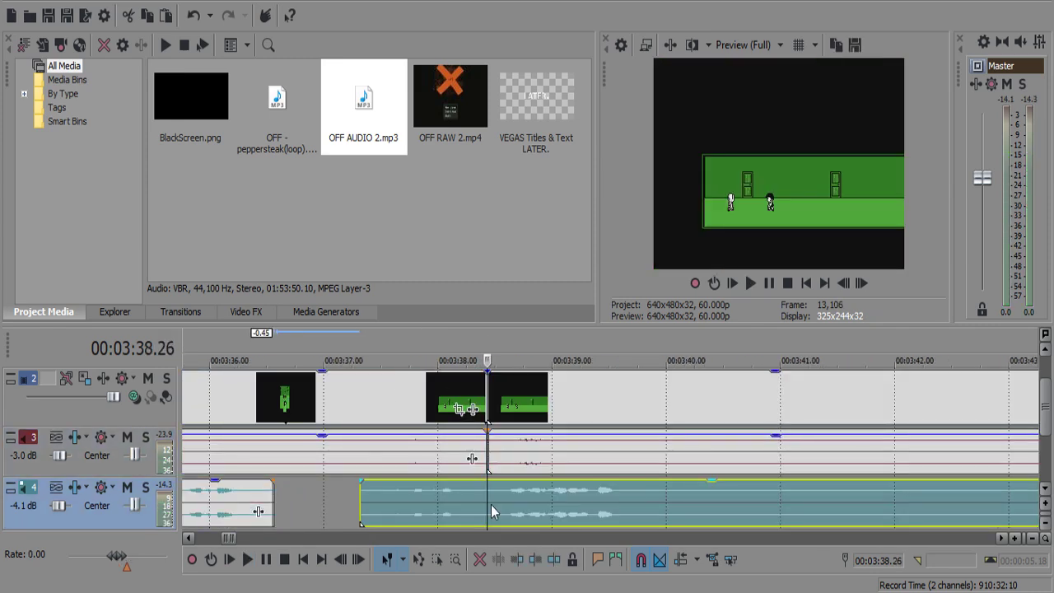
key("s")
Find where the unwanted section ends and split the video and both audio tracks at about 00:04:00.
scroll(756, 512, "down", 6)
left_click(852, 499)
key("space")
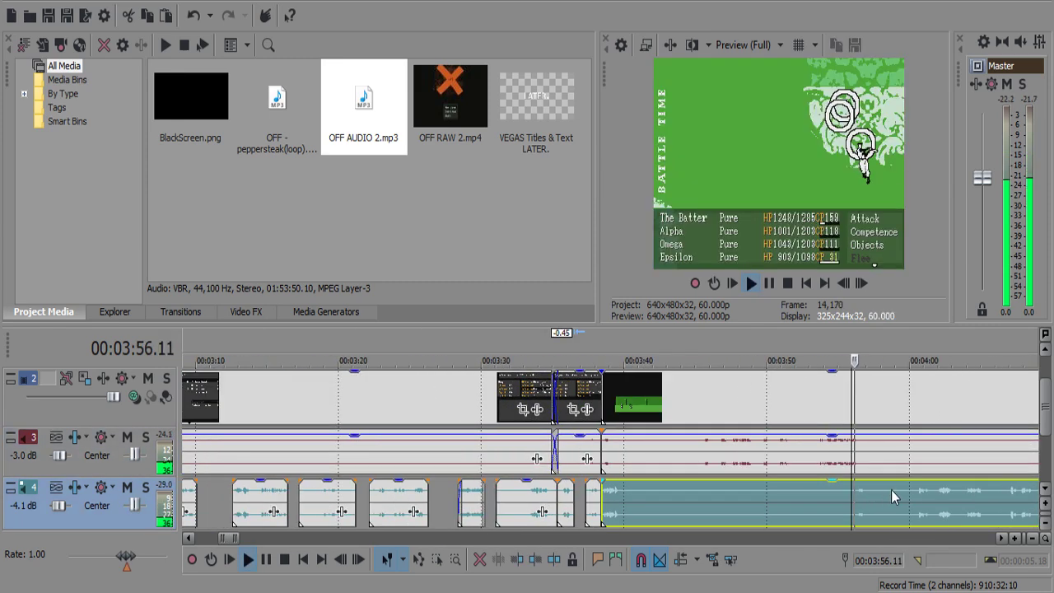
left_click(907, 500)
key("space")
scroll(771, 507, "up", 4)
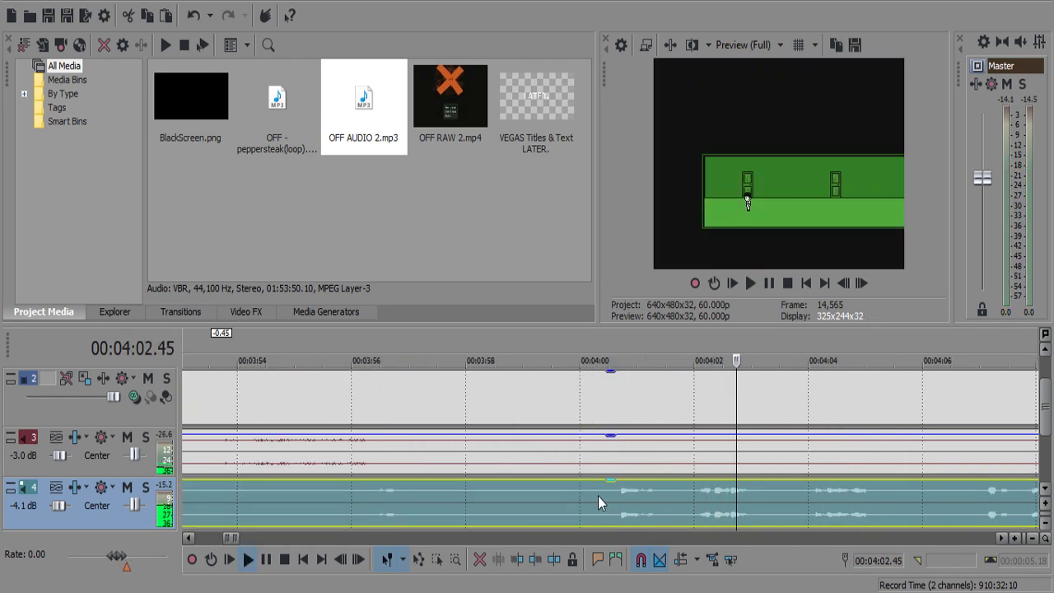
left_click(596, 496)
key("space")
key("s")
left_click(595, 461)
key("s")
Delete the video and both audio pieces between the 00:03:38.26 cut and the cut near 00:04:00.
left_click(543, 456)
scroll(545, 461, "down", 4)
key("Delete")
left_click(570, 501)
key("Delete")
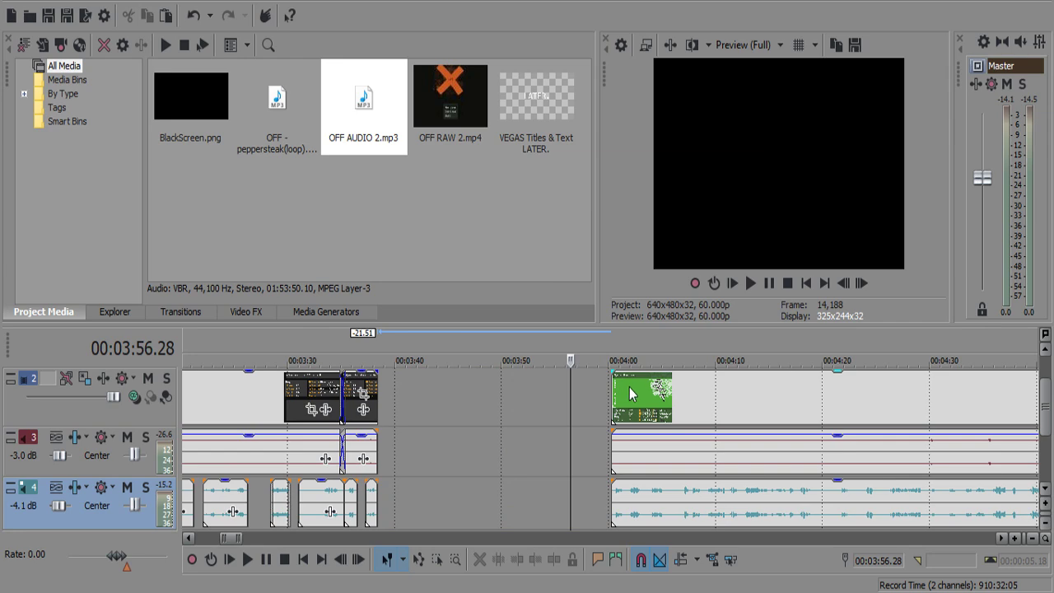
Move the remaining video and both audio clips back to 00:03:38.26 to close the gap.
left_click(629, 388)
left_click(653, 500, "shift")
left_click_drag(644, 461, 424, 451)
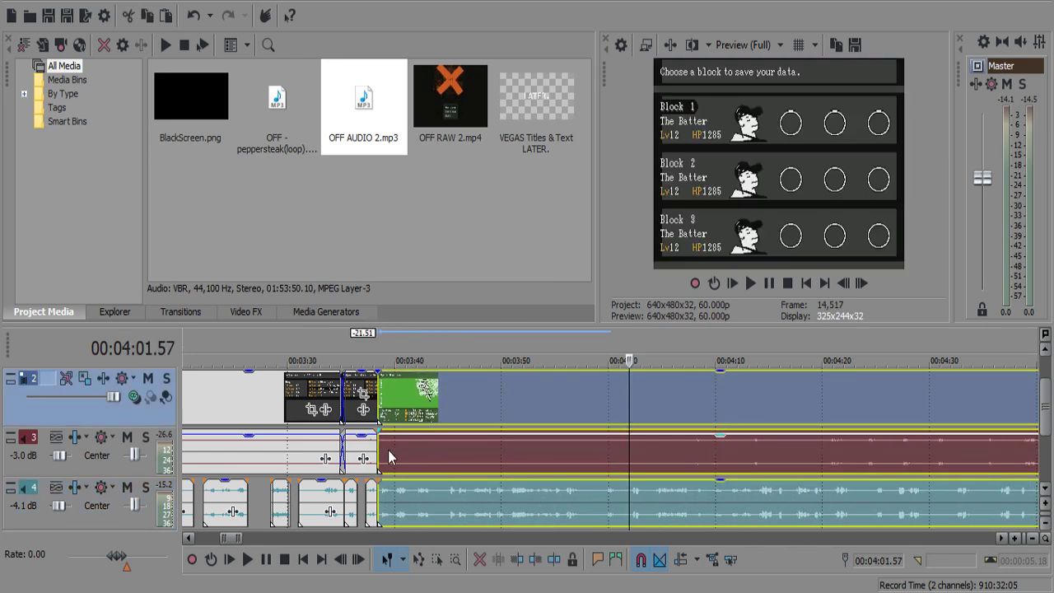
Shift the following clips slightly later and extend the neighbouring video and track 3 edges into a crossfade of about 28 frames.
left_click(384, 458)
scroll(428, 463, "up", 5)
left_click_drag(600, 467, 581, 471)
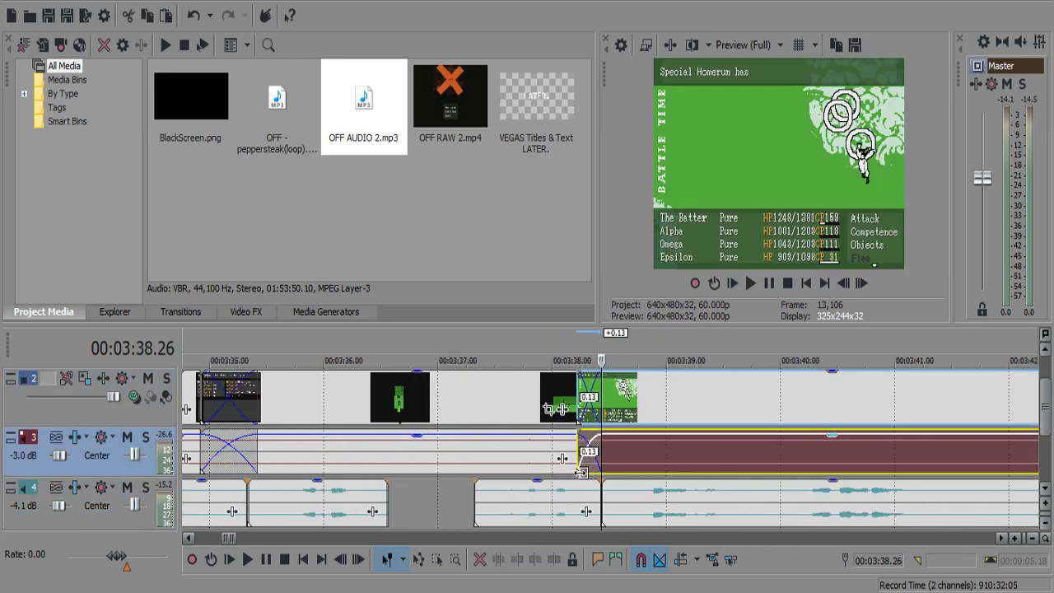
left_click(616, 390)
left_click(656, 486, "shift")
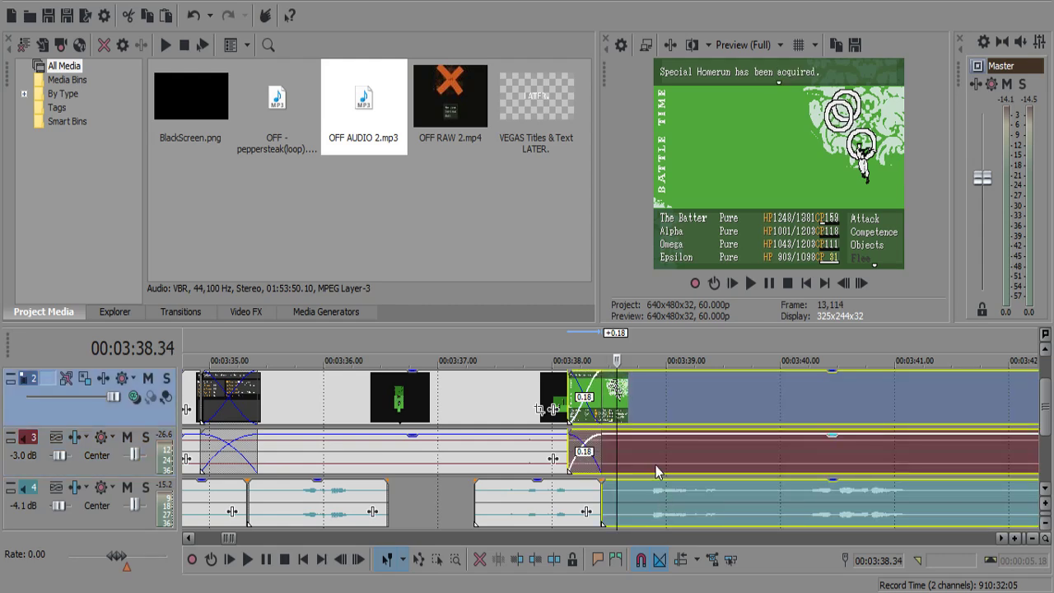
left_click_drag(655, 466, 674, 480)
left_click_drag(604, 452, 646, 475)
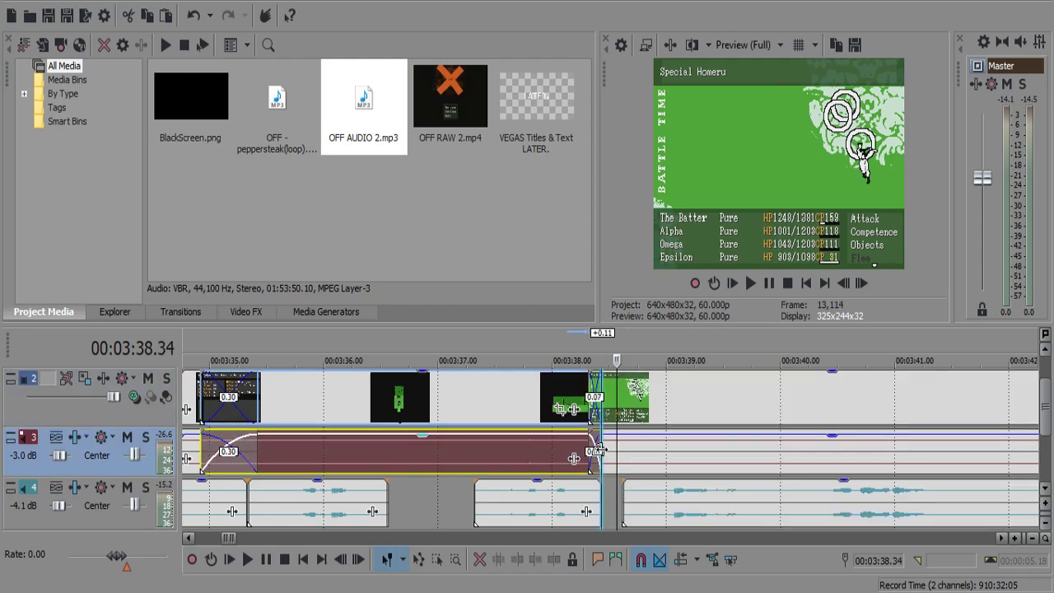
left_click(587, 449)
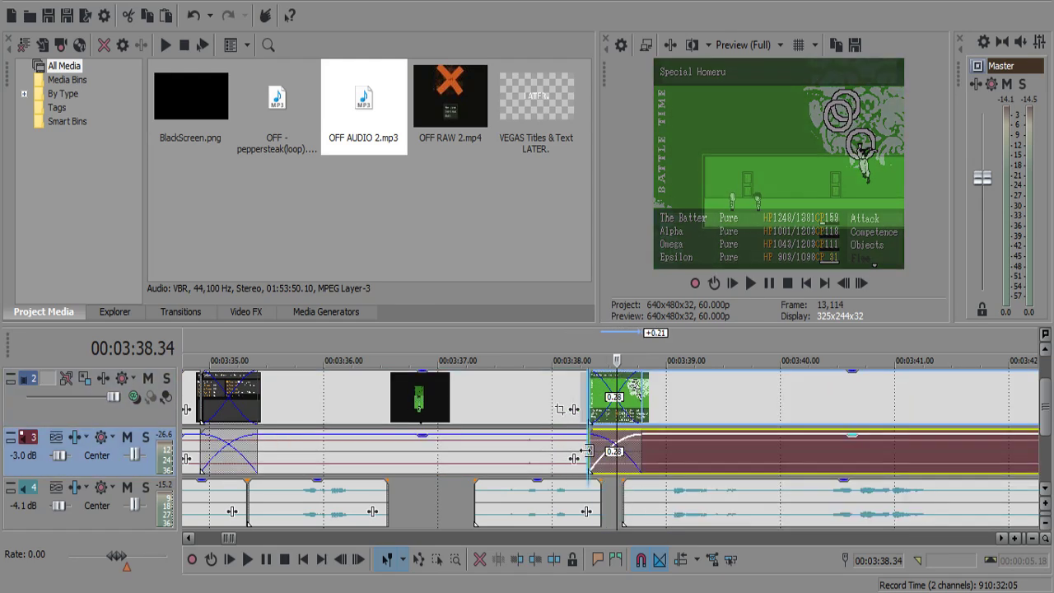
Play through the new crossfade and split the track 4 voice clip at about 00:03:41.
left_click(549, 507)
key("space")
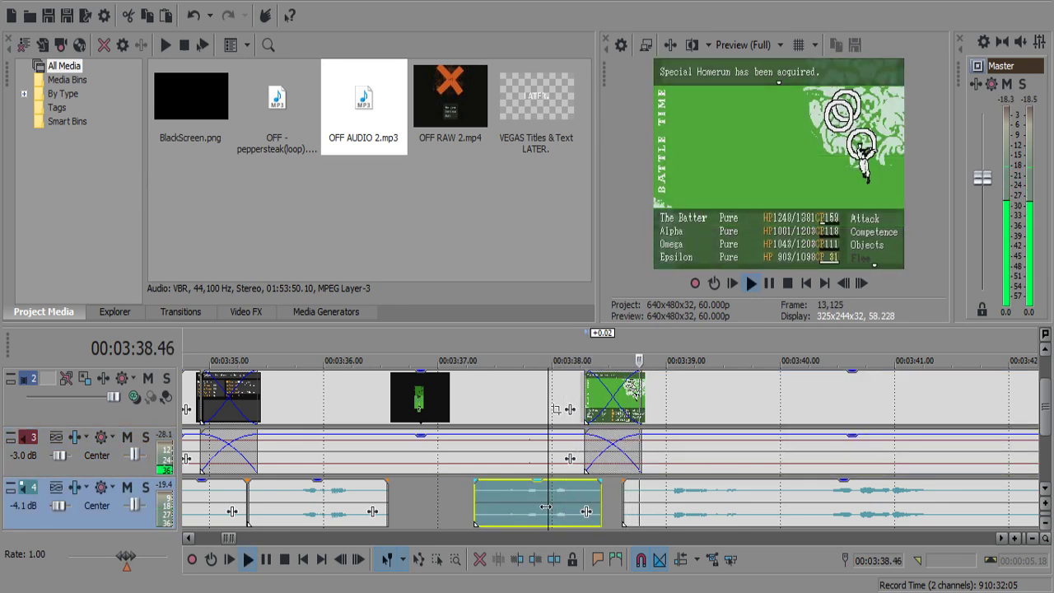
scroll(576, 510, "down", 5)
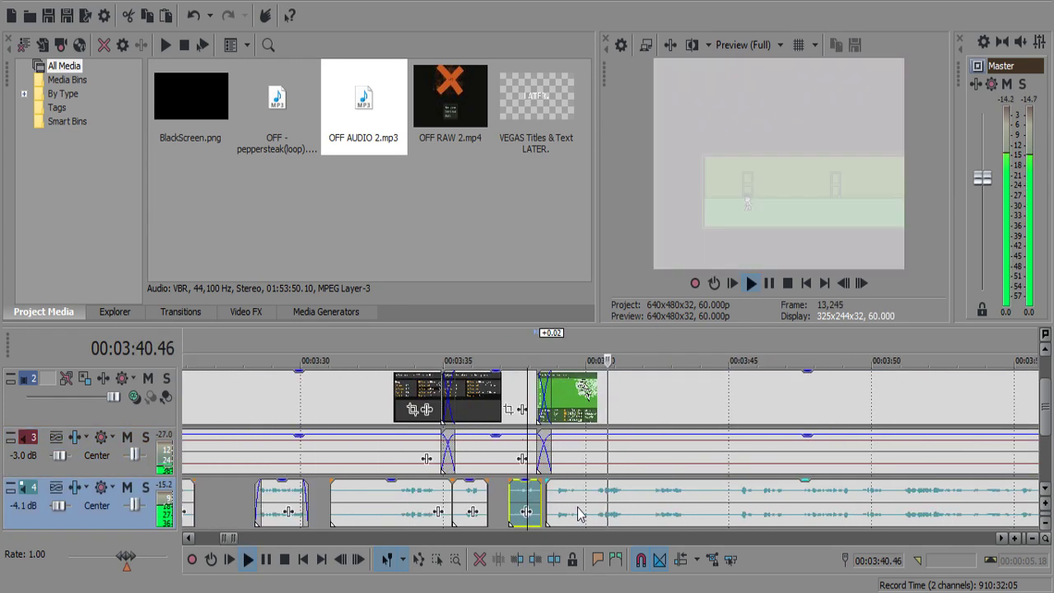
scroll(578, 511, "down", 1)
scroll(572, 511, "up", 1)
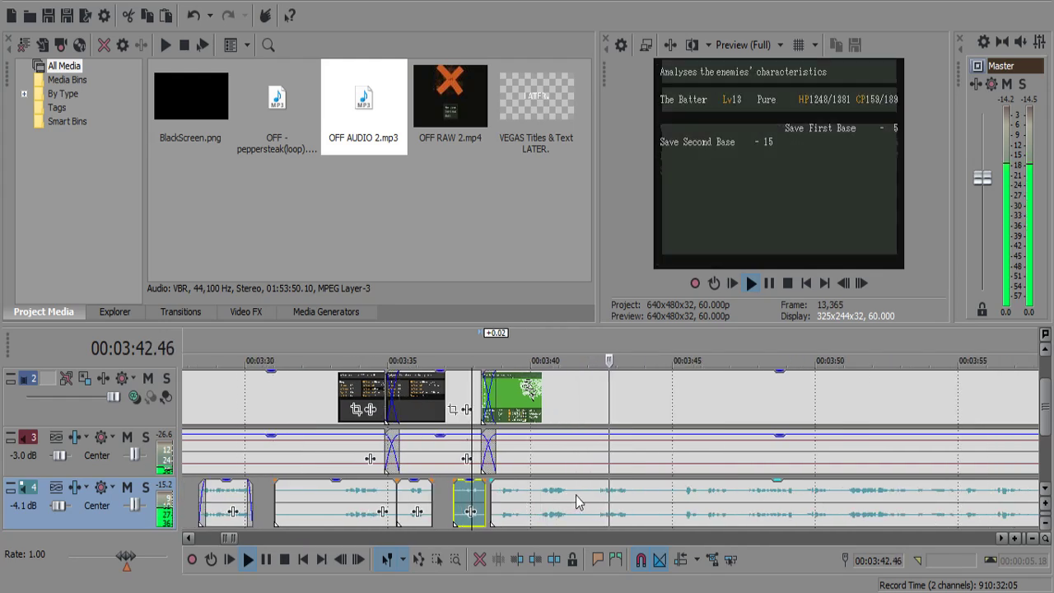
left_click(577, 499)
key("space")
key("s")
Delete the voice piece up to about 00:03:42 and add a short fade-in to the clip after the gap.
scroll(578, 503, "up", 1)
key("space")
key("Return")
key("s")
left_click(610, 496)
key("Delete")
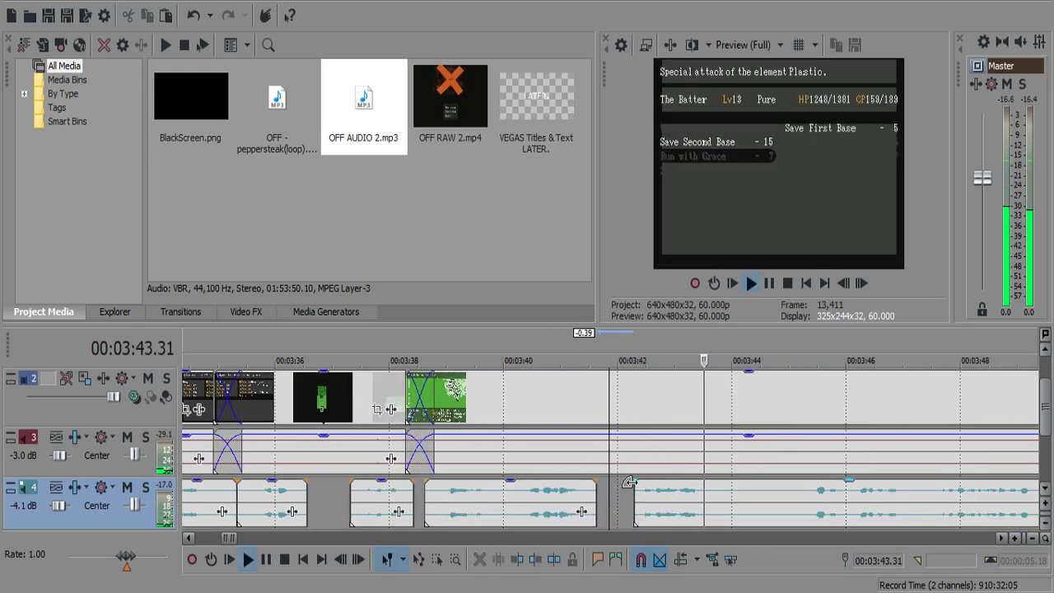
left_click_drag(635, 483, 638, 490)
scroll(638, 491, "down", 1)
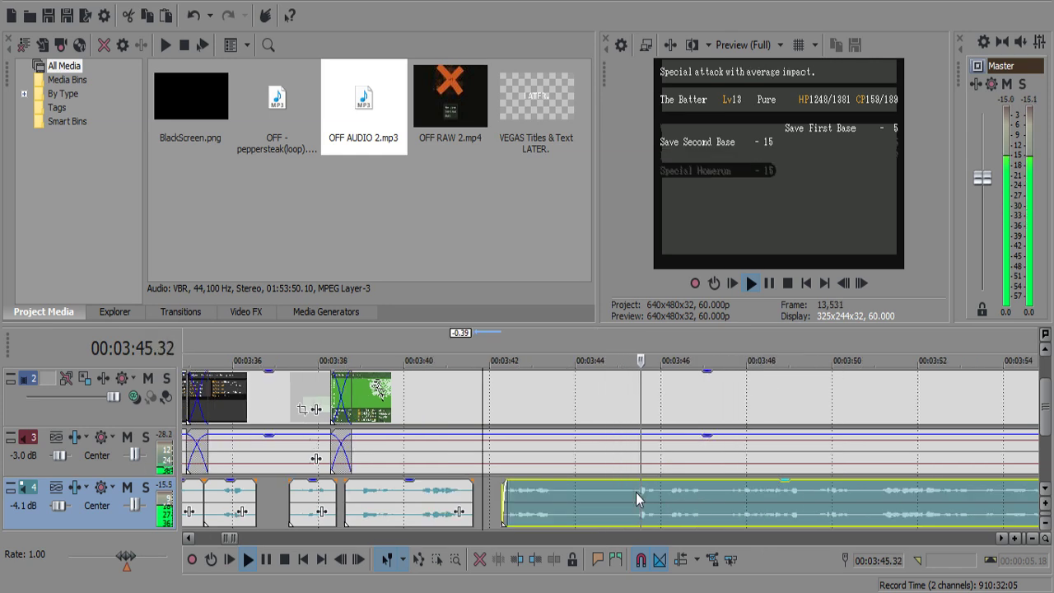
Mute track 3 and listen to the track 4 voice alone around 00:03:45.
left_click(616, 498)
key("space")
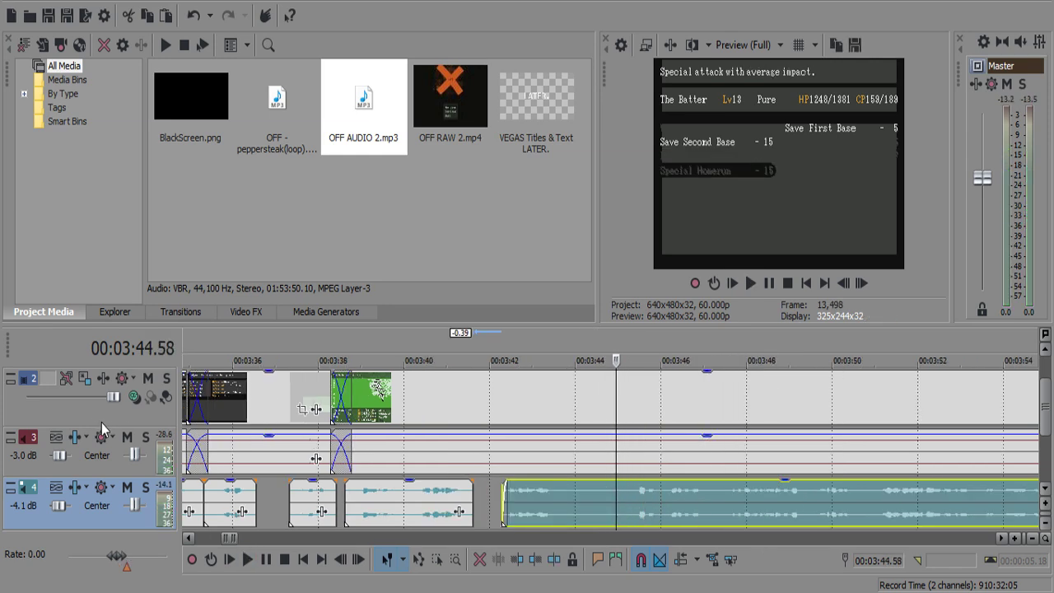
left_click(127, 437)
key("space")
scroll(602, 507, "up", 3)
double_click(605, 502)
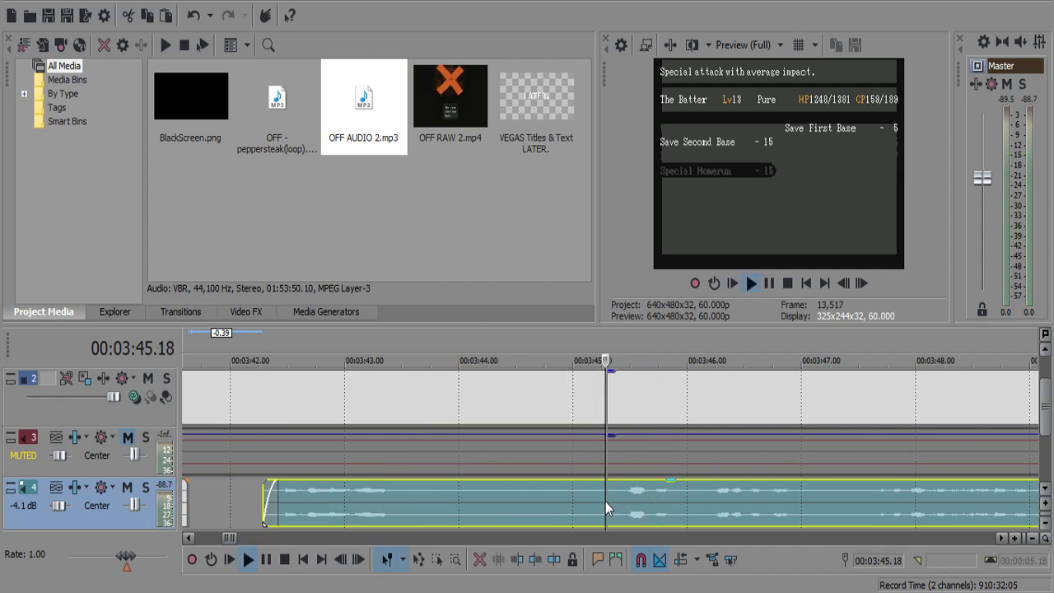
Split the voice clip at 00:03:45.20 and fade in the piece after the cut.
left_click(607, 501)
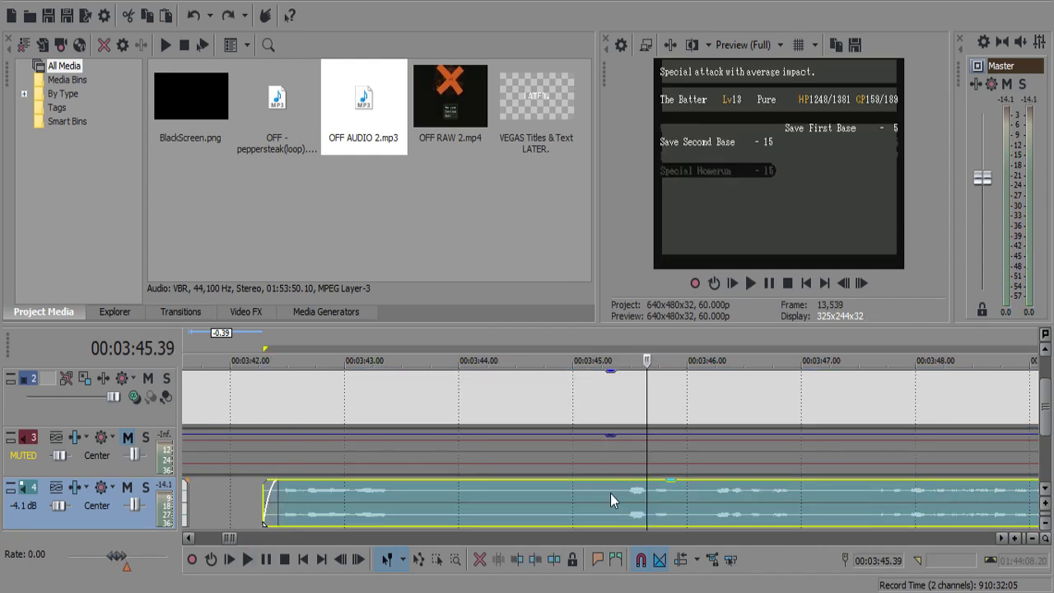
key("s")
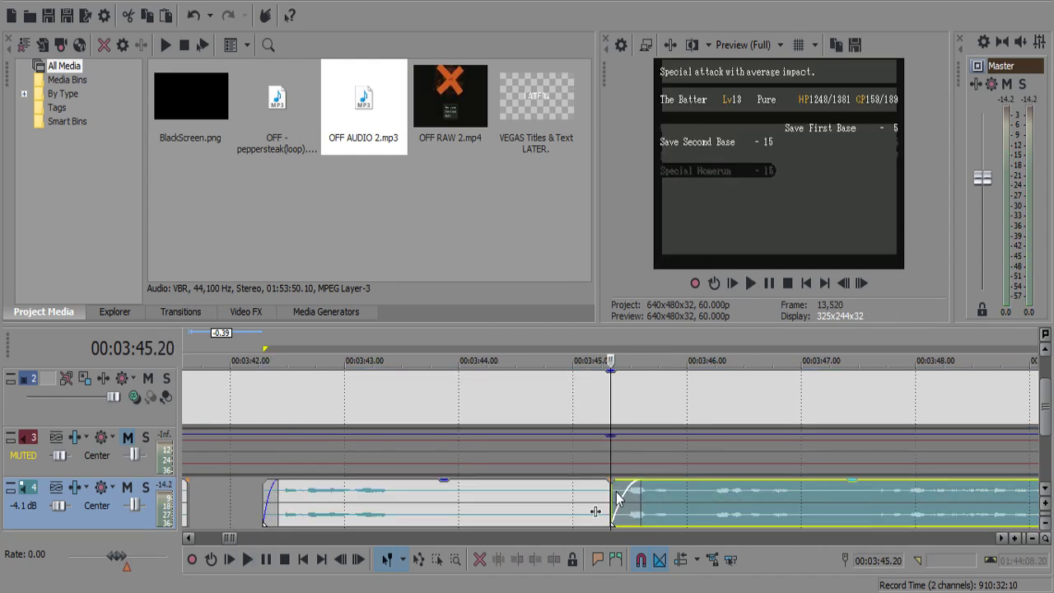
left_click(596, 504)
key("space")
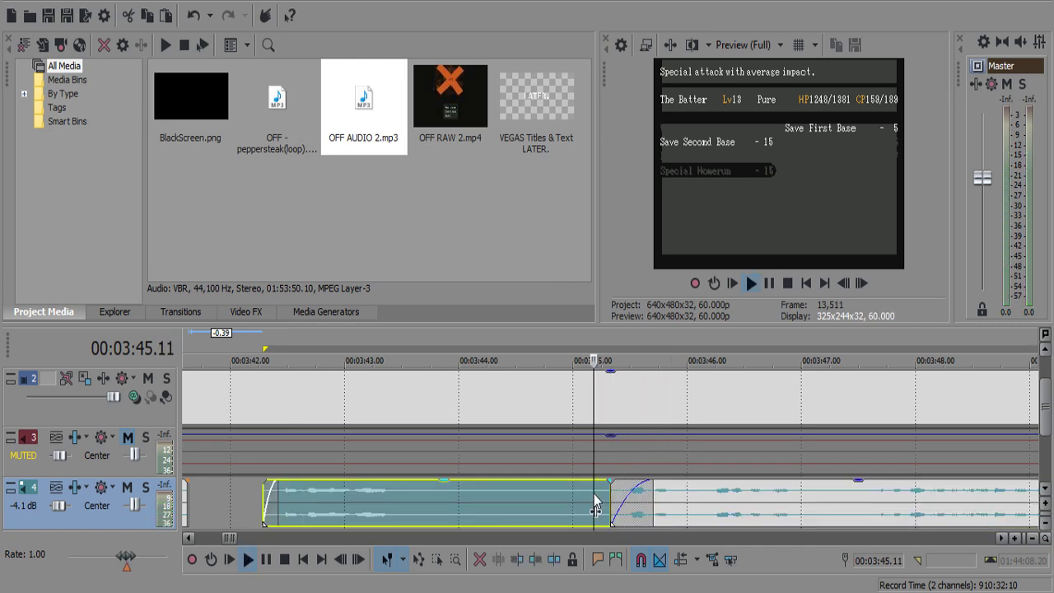
Unmute track 3 and cut a piece a few frames long out of the voice track at about 00:03:46.
left_click(128, 438)
left_click(694, 496)
left_click(683, 493)
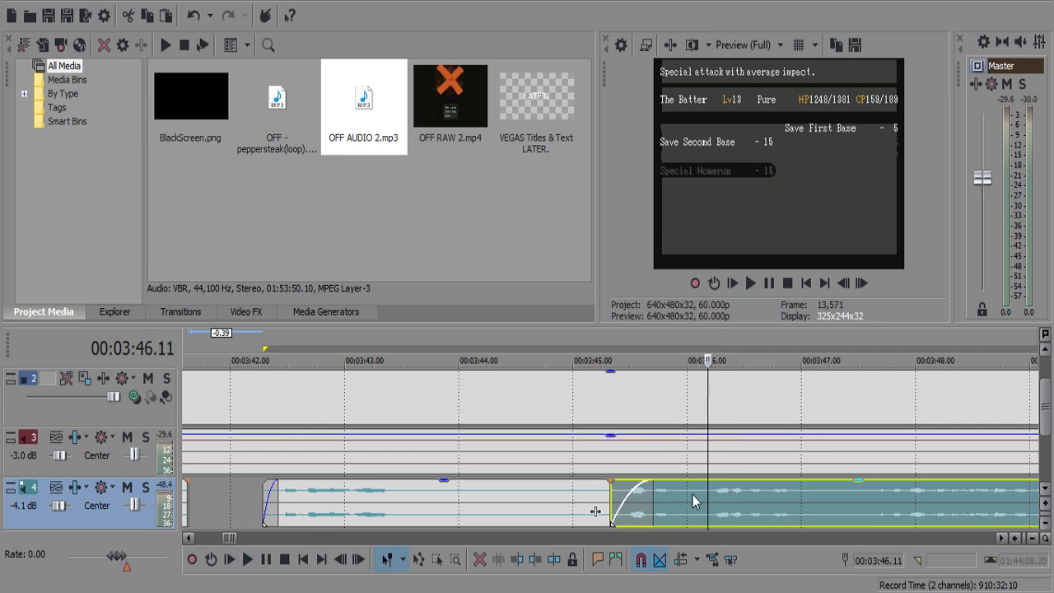
left_click(694, 495)
key("s")
key("space")
key("space")
key("s")
left_click(696, 498)
key("Delete")
left_click(679, 499)
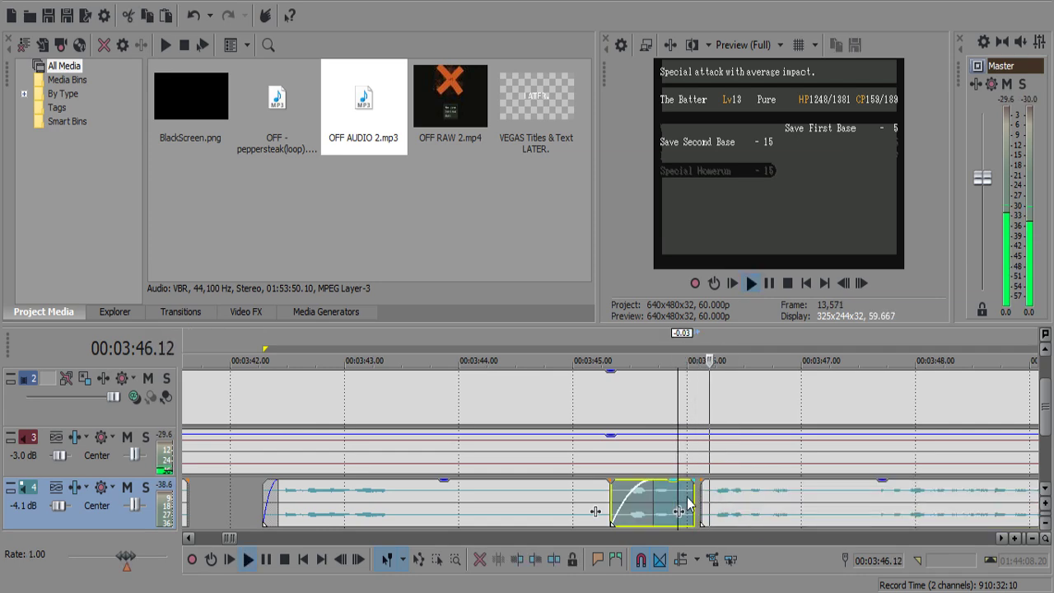
Listen further along the voice track and split it at about 00:03:49.17.
scroll(689, 502, "down", 5)
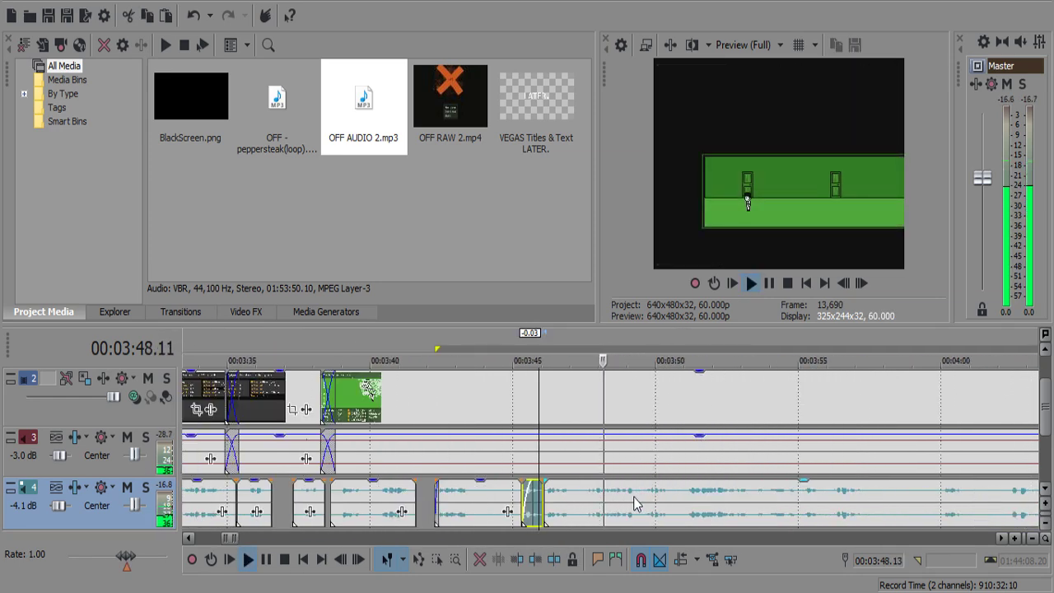
scroll(635, 499, "up", 2)
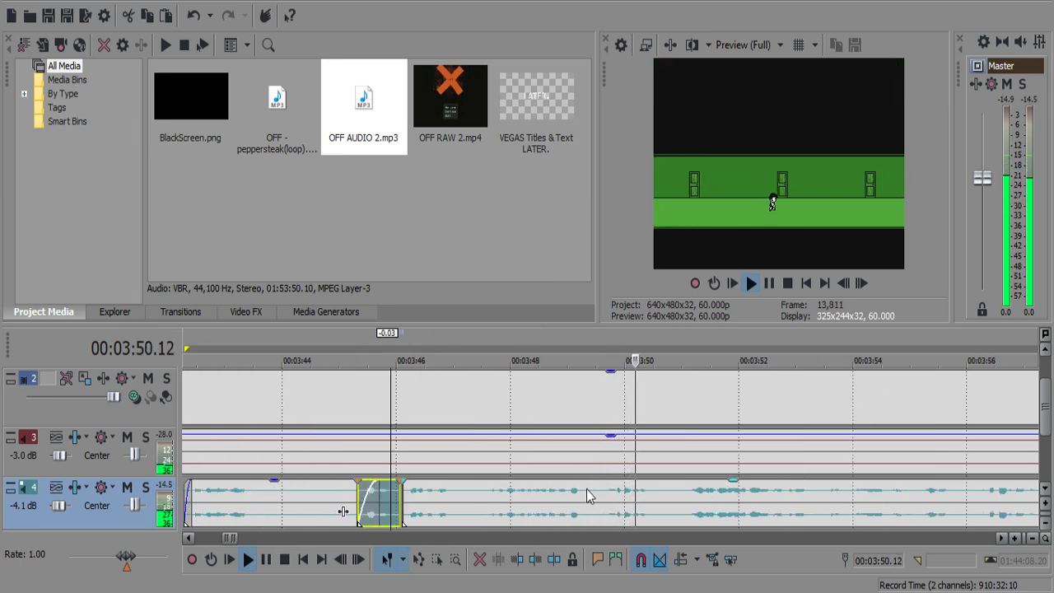
key("space")
left_click(583, 487)
key("space")
key("space")
left_click(582, 487)
key("s")
Split the voice track again at 00:03:49.36 and delete the short piece before that cut.
key("space")
scroll(583, 487, "up", 1)
key("space")
key("s")
left_click(598, 500)
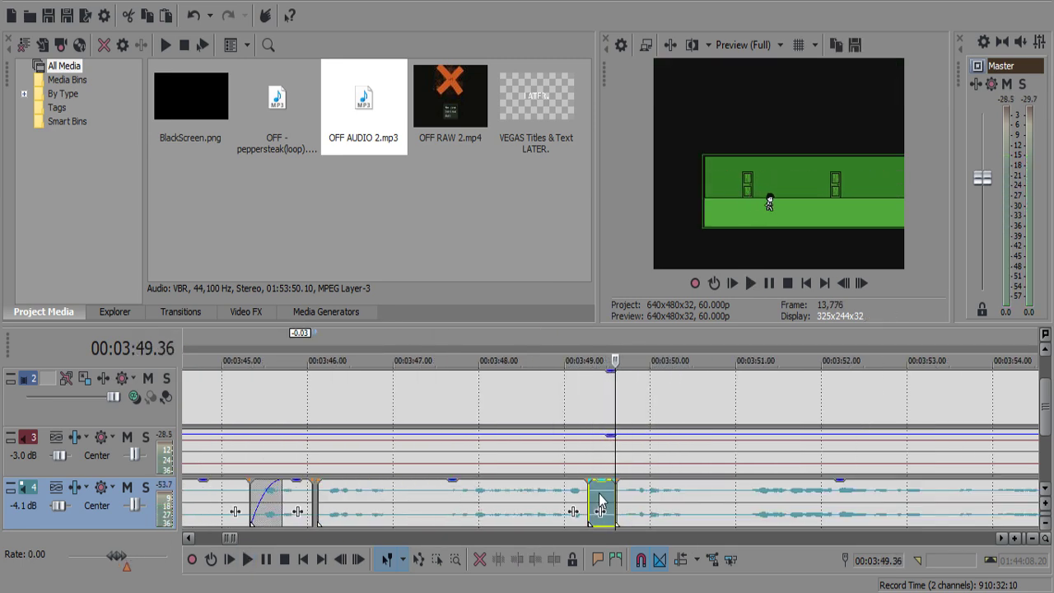
key("Delete")
Split the voice track at 00:03:55.49 and trim the start of the following piece to about 00:03:56.10.
left_click(554, 494)
key("space")
scroll(579, 500, "down", 1)
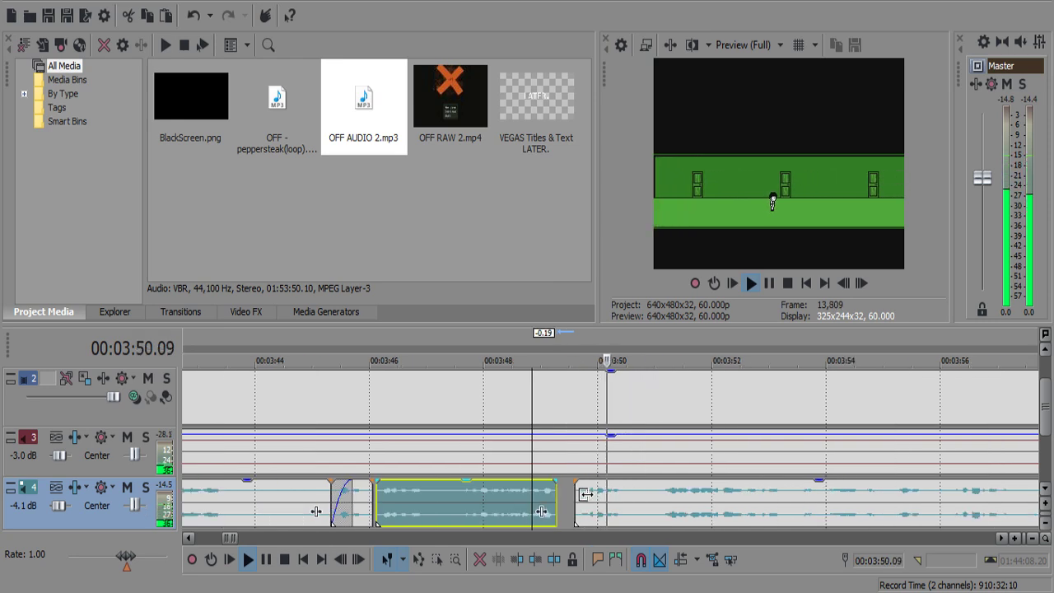
scroll(585, 493, "down", 3)
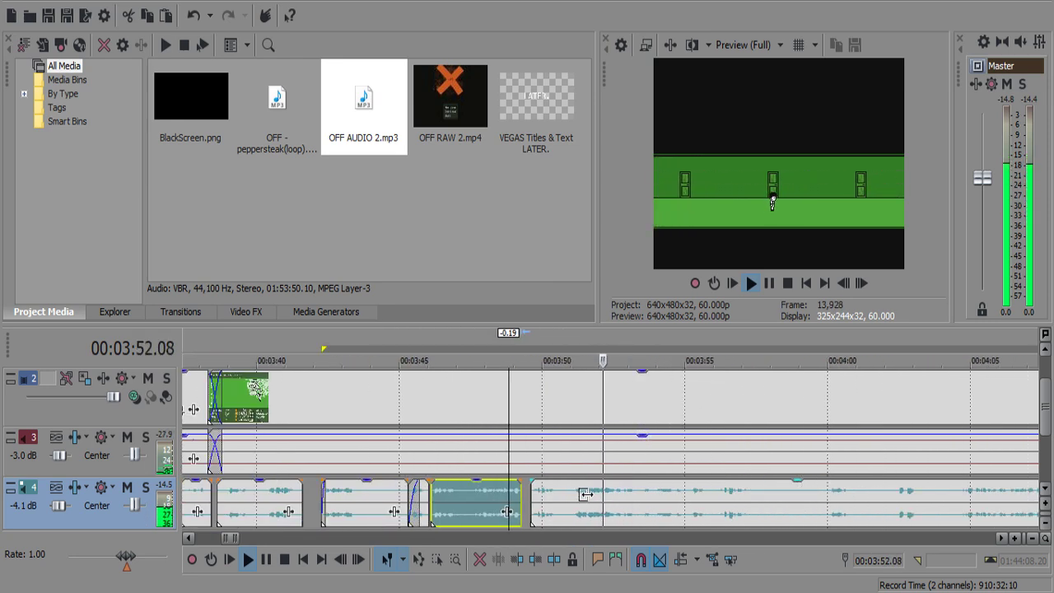
scroll(586, 494, "down", 2)
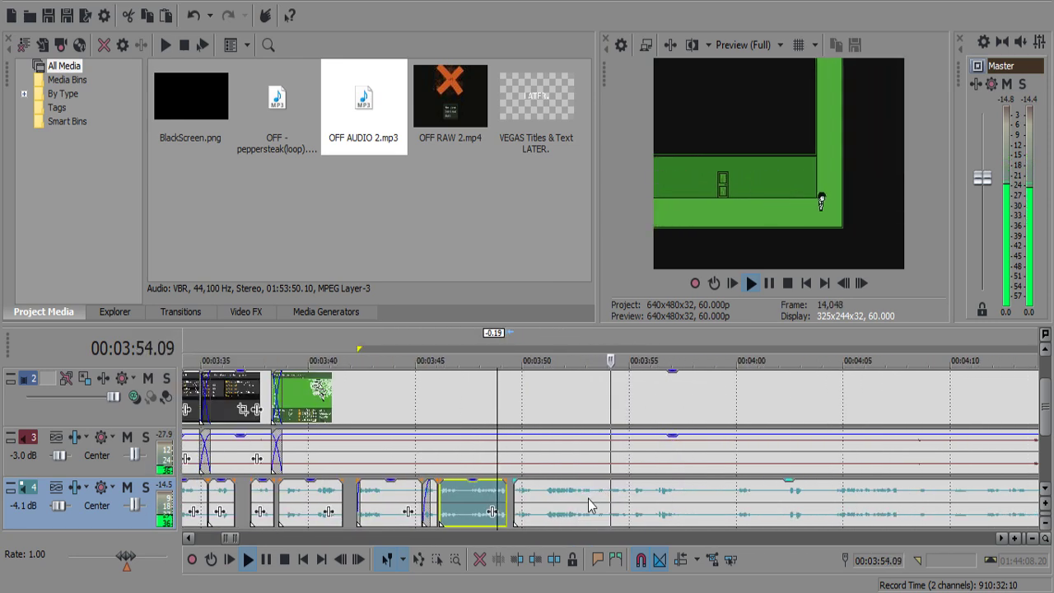
scroll(590, 506, "up", 3)
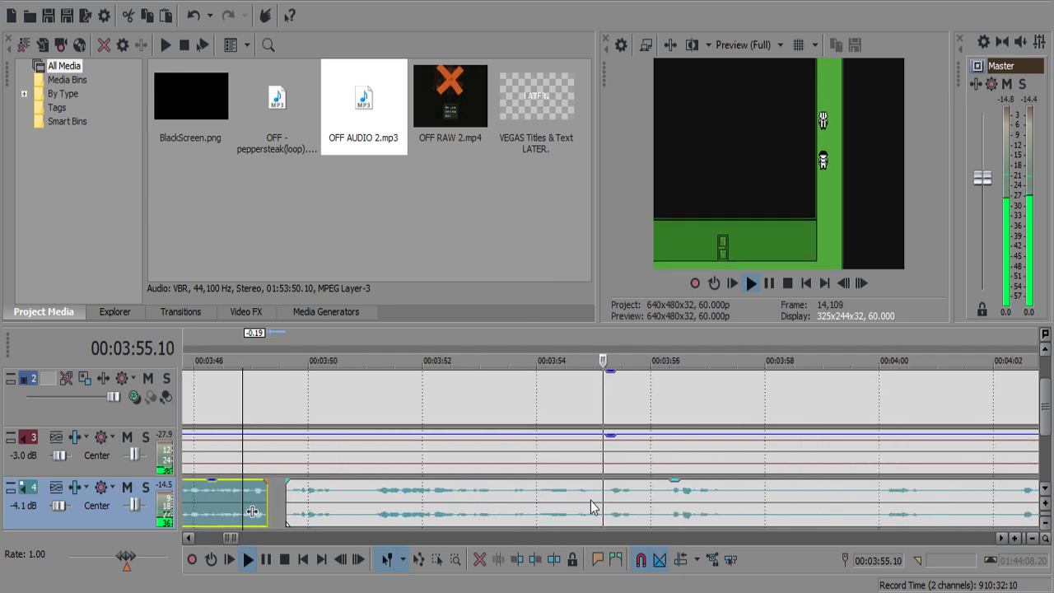
left_click(636, 493)
left_click(640, 493)
key("s")
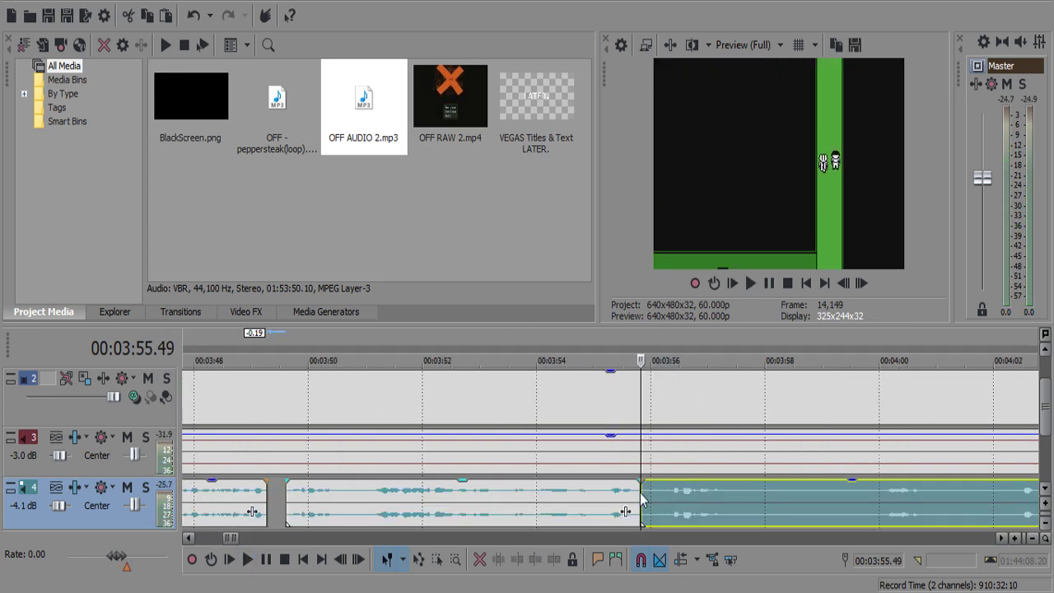
left_click_drag(647, 499, 666, 499)
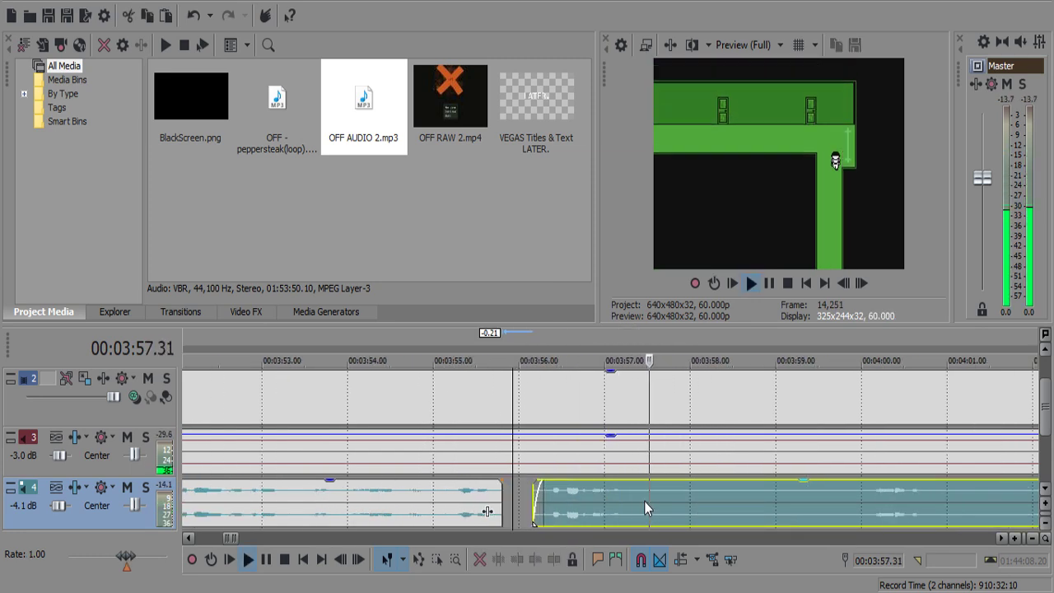
Split the voice track at about 00:03:57, then trim the following piece's start to just before 00:04:00 with a short fade-in.
key("s")
scroll(643, 494, "down", 2)
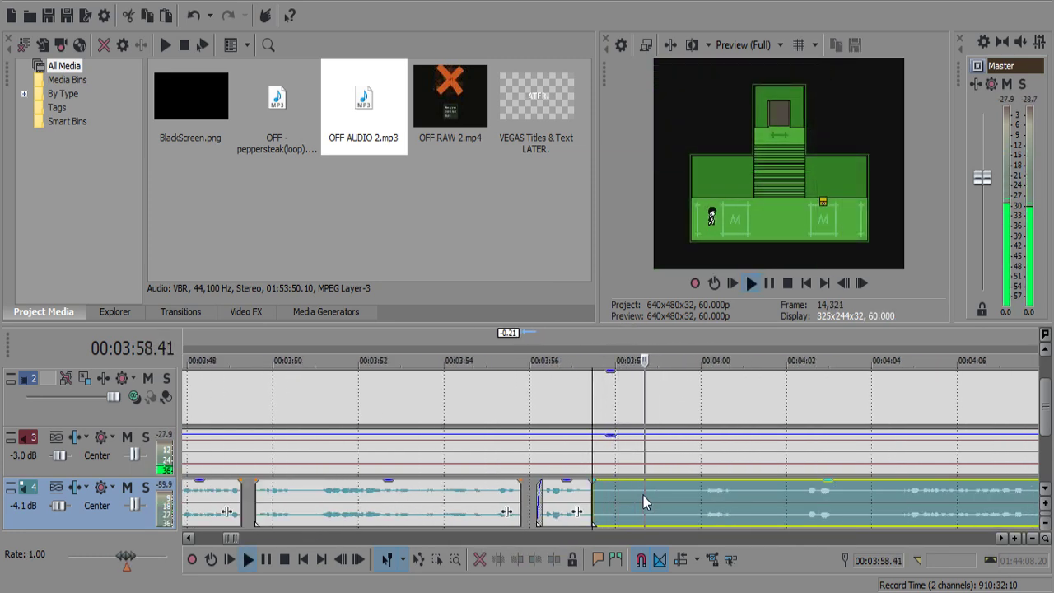
left_click_drag(593, 495, 697, 500)
key("space")
key("space")
key("Return")
left_click(697, 492)
key("space")
key("Return")
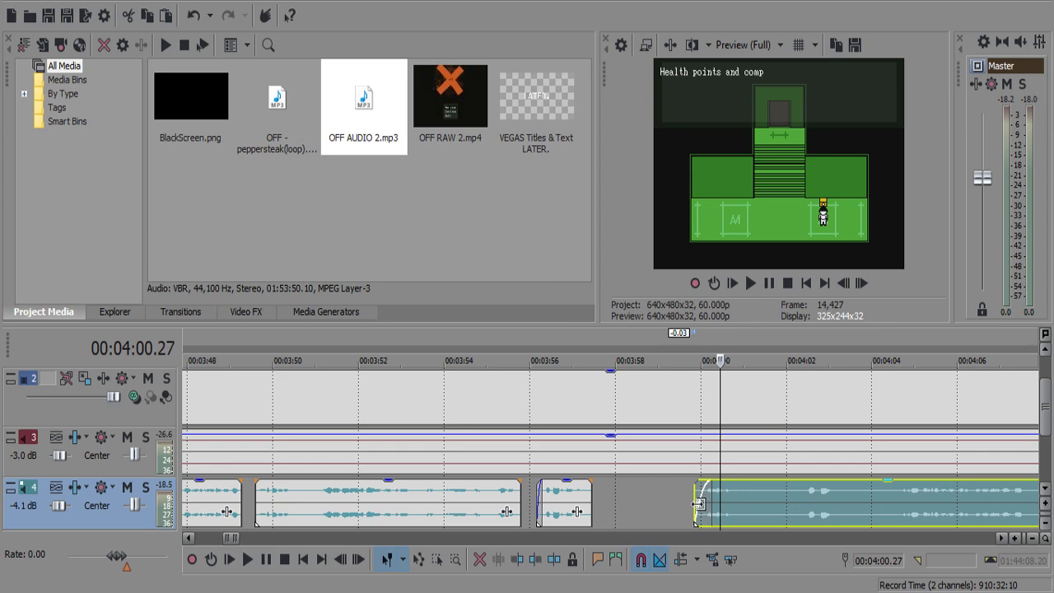
Split the voice track at 00:04:01.02 and 00:04:02.12, and delete the piece between the two cuts.
left_click(696, 500)
key("space")
key("Return")
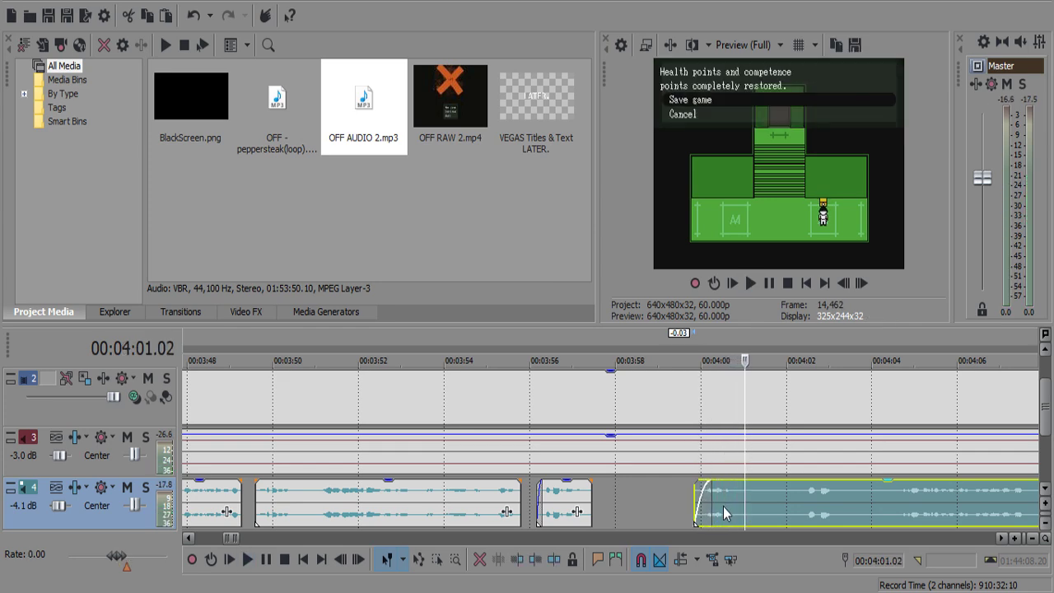
key("s")
key("space")
scroll(727, 514, "up", 1)
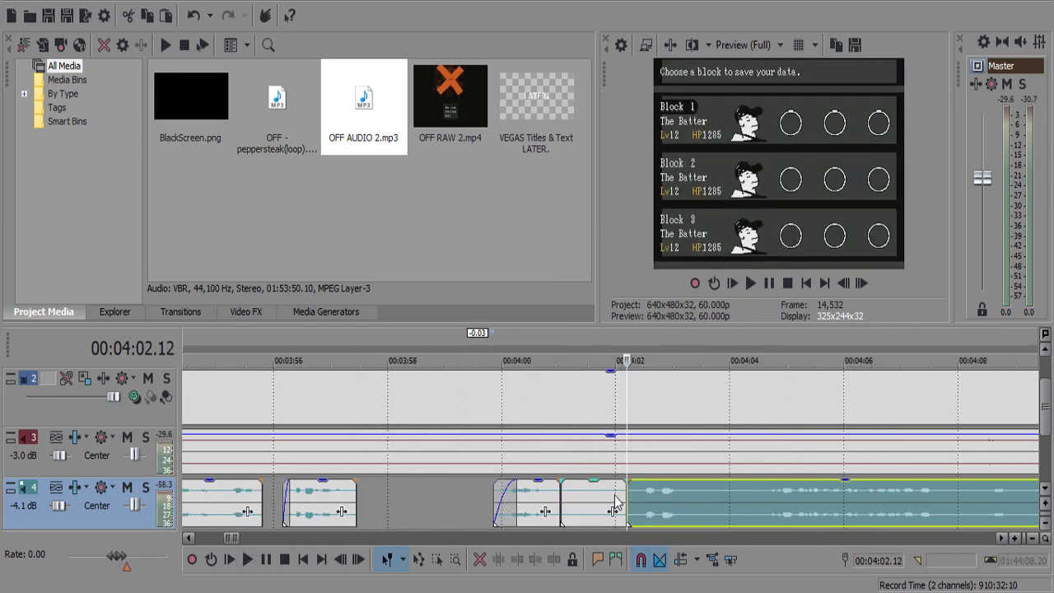
left_click(616, 503)
key("Delete")
Play on from 00:04:02.12 to about 00:04:15, then mute the voice track.
key("space")
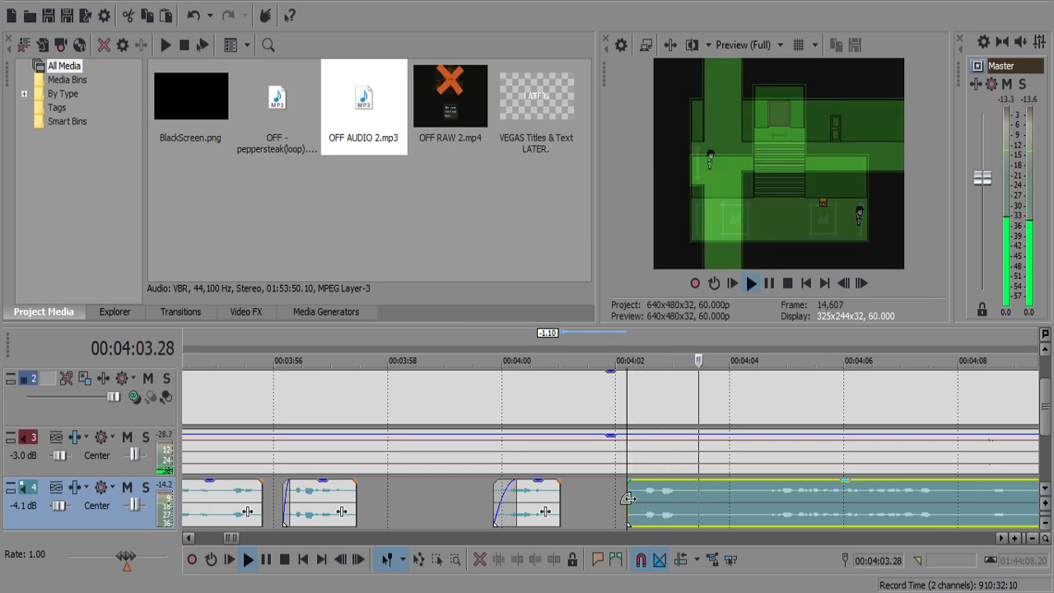
scroll(630, 501, "down", 1)
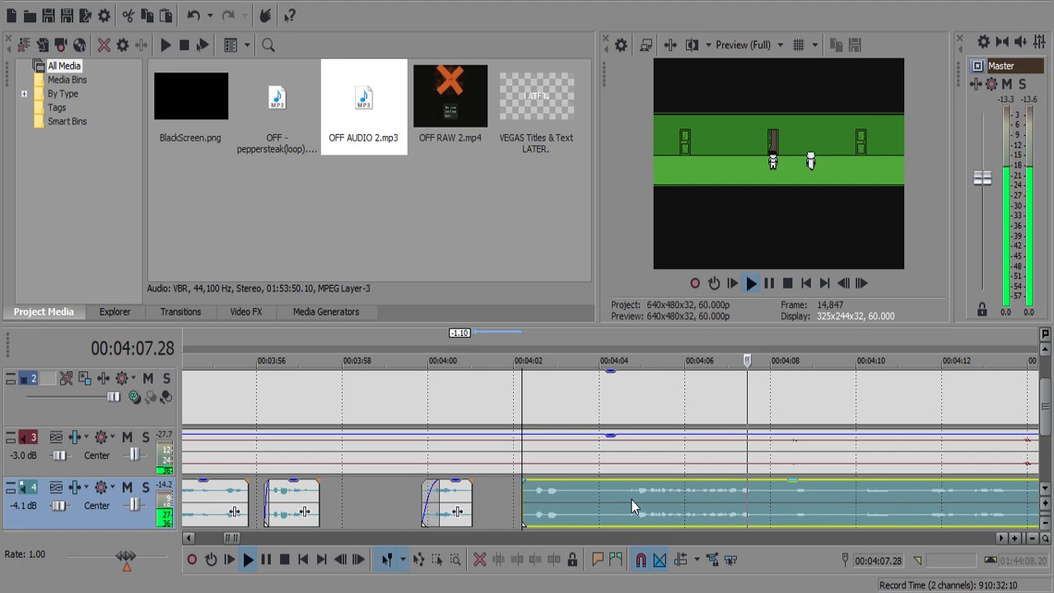
scroll(632, 499, "down", 1)
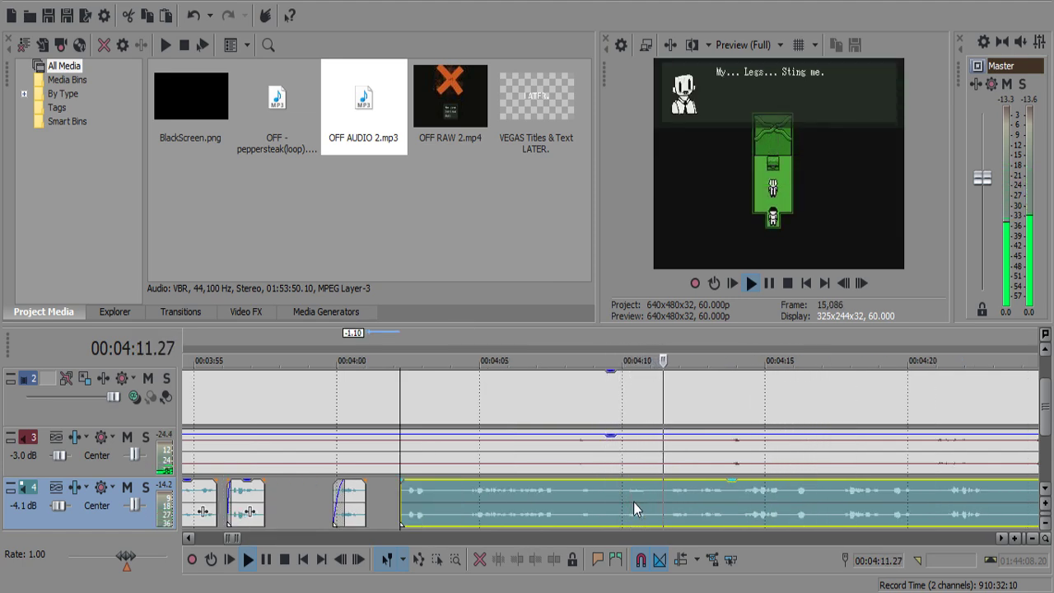
scroll(633, 501, "up", 2)
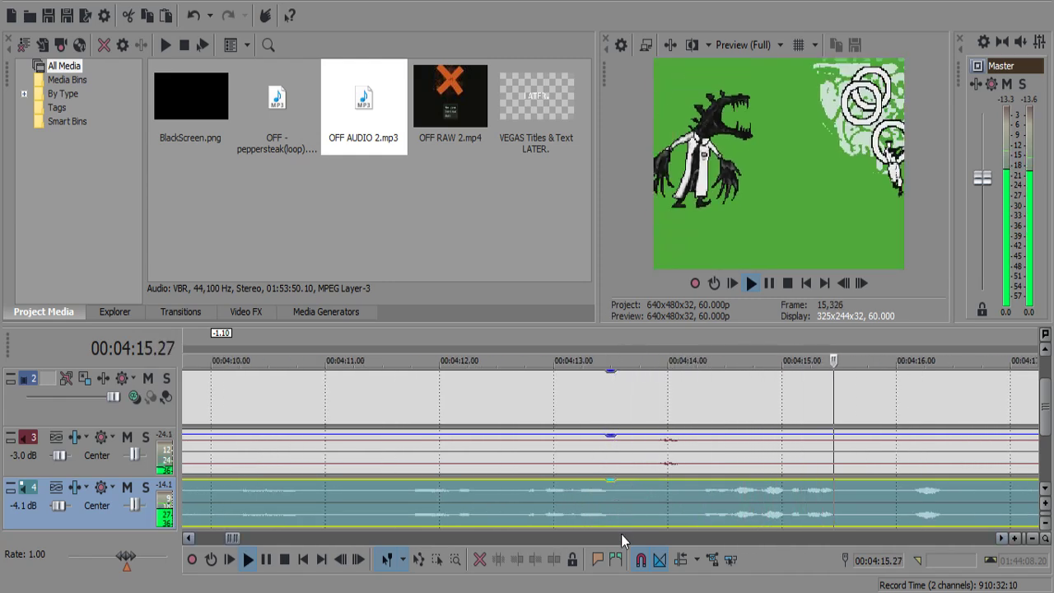
key("space")
left_click(128, 489)
key("space")
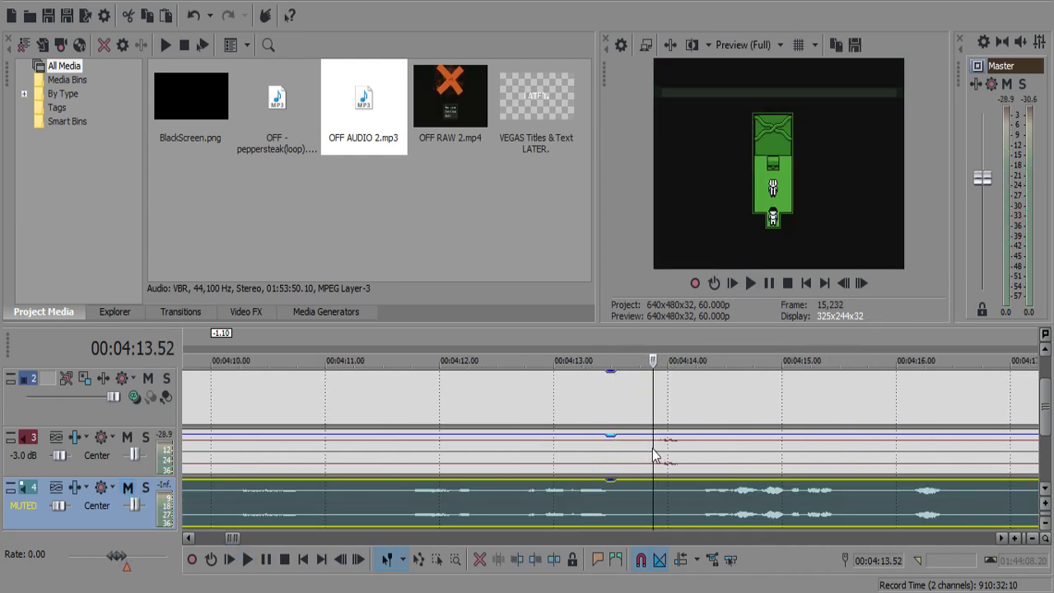
Find the moment just before the battle begins and split the gameplay video with its audio at 00:04:13.55.
left_click(652, 451)
left_click(654, 449)
key("space")
key("Return")
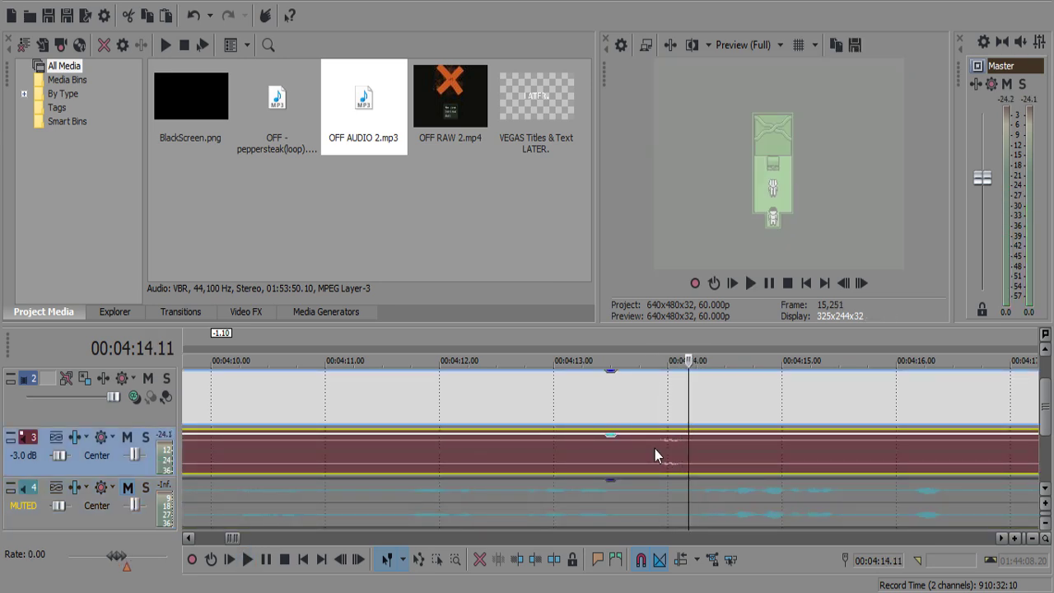
double_click(654, 448)
left_click(657, 446)
key("space")
key("Return")
left_click(658, 446)
key("s")
key("space")
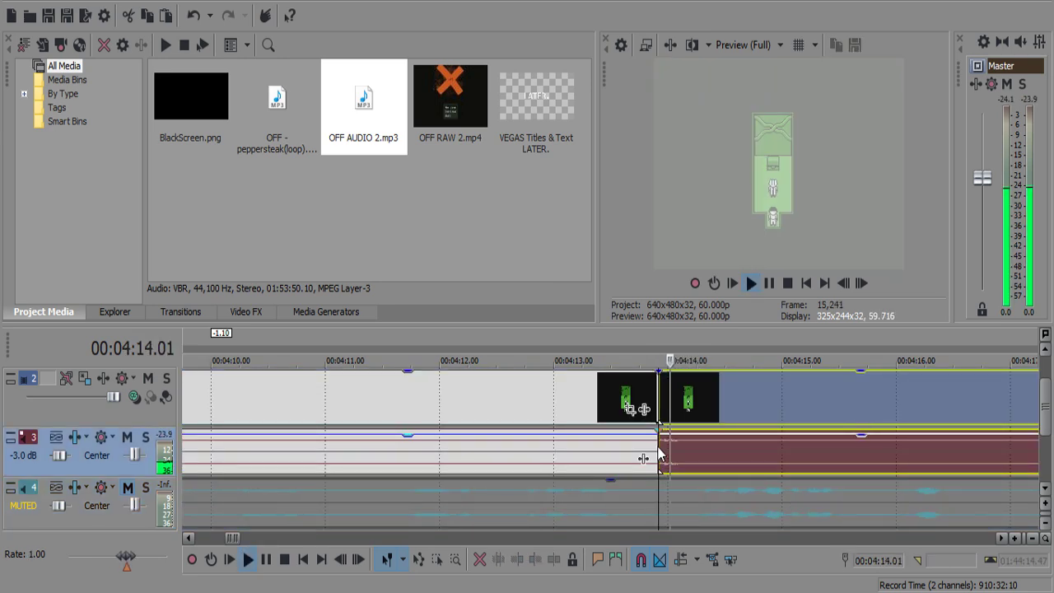
key("Return")
scroll(699, 463, "down", 1)
scroll(681, 477, "down", 5)
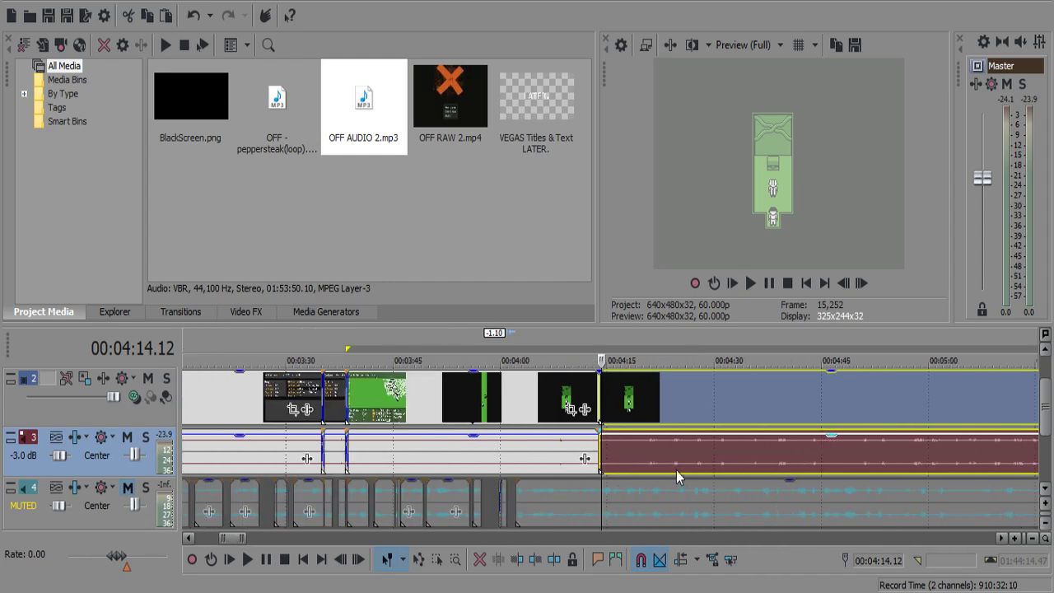
Skip ahead into the battle at about 00:04:27 and unmute the voice track.
left_click(689, 466)
key("space")
scroll(689, 465, "up", 2)
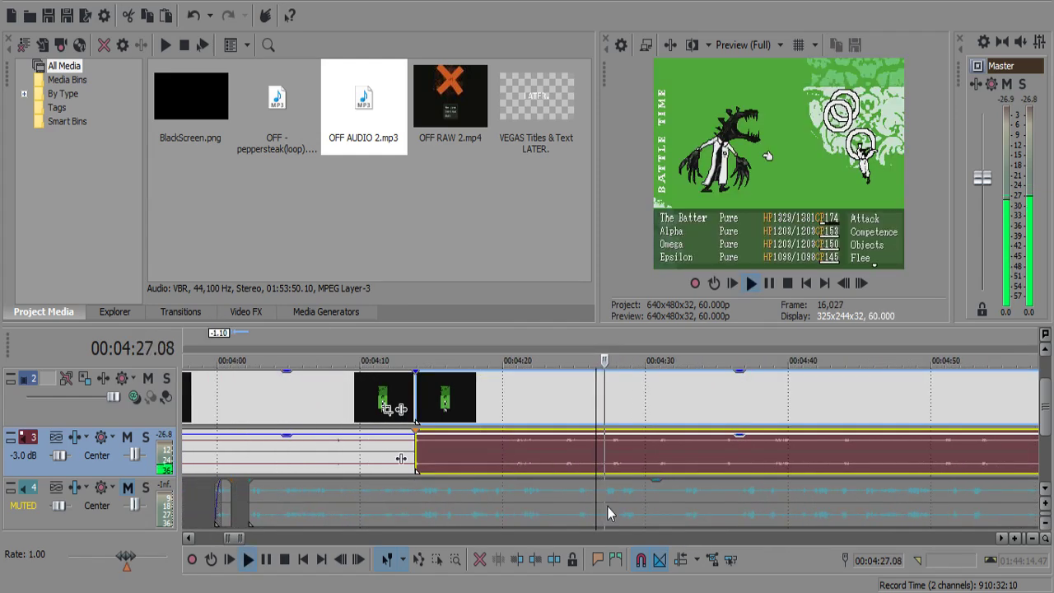
left_click(127, 488)
left_click(682, 464)
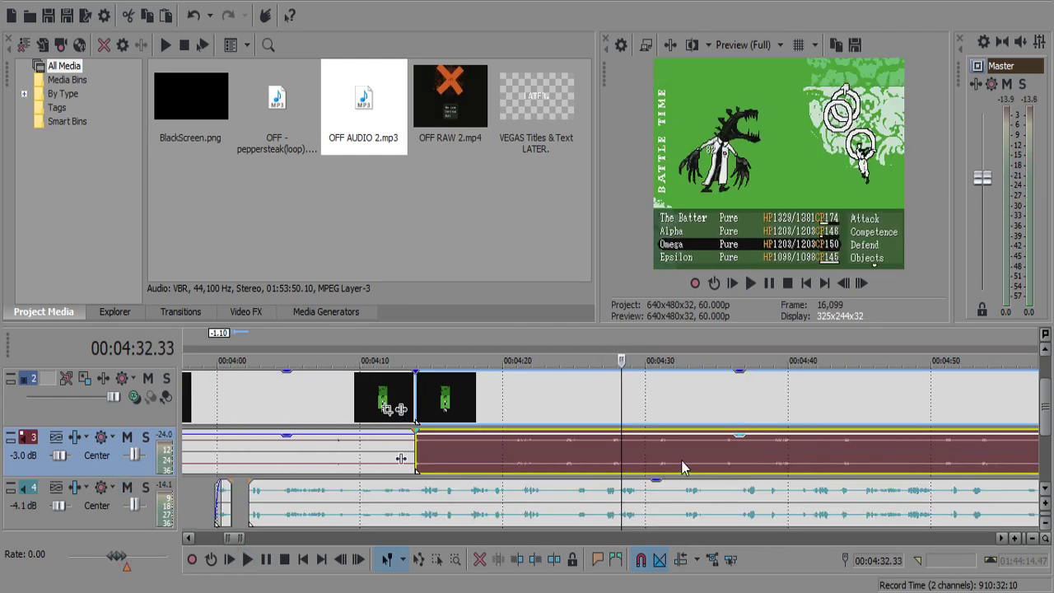
Sample the commentary and battle footage at several points between about 00:04:37 and 00:05:07.
left_click(744, 489)
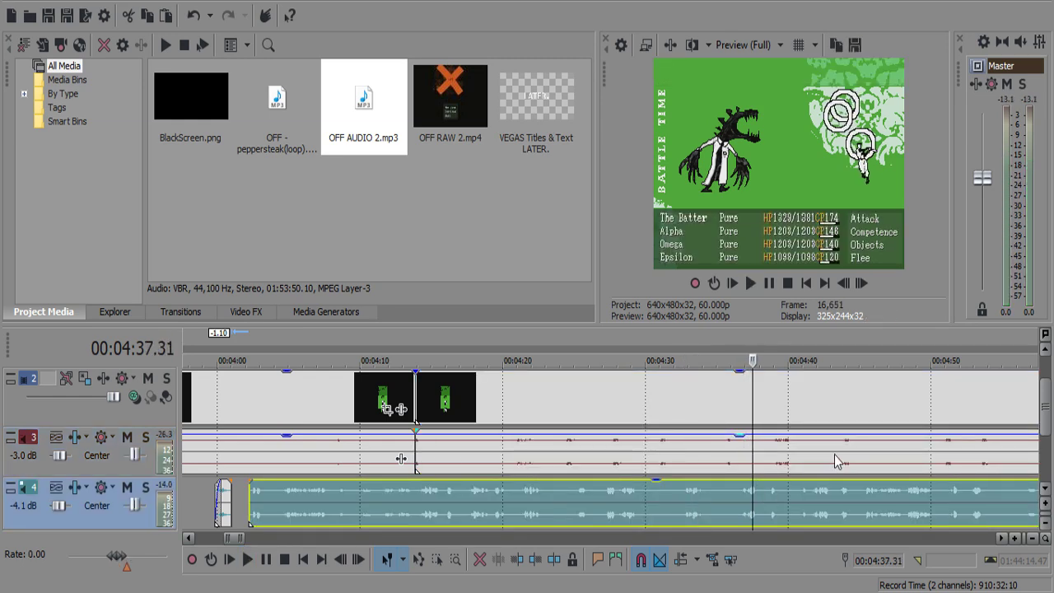
left_click(835, 461)
left_click(978, 452)
scroll(978, 452, "up", 2)
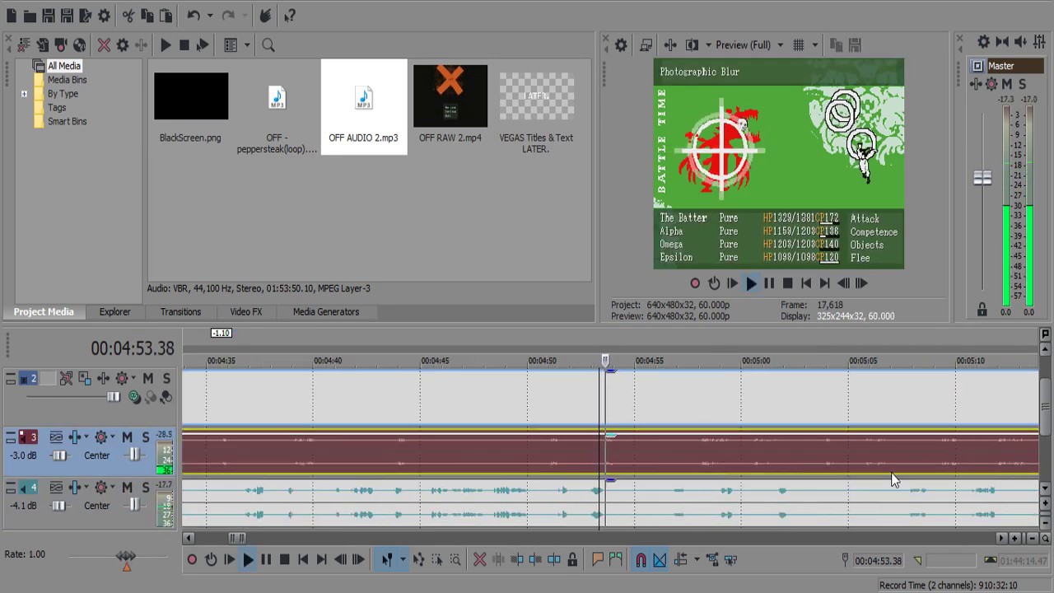
left_click(693, 466)
scroll(778, 483, "up", 2)
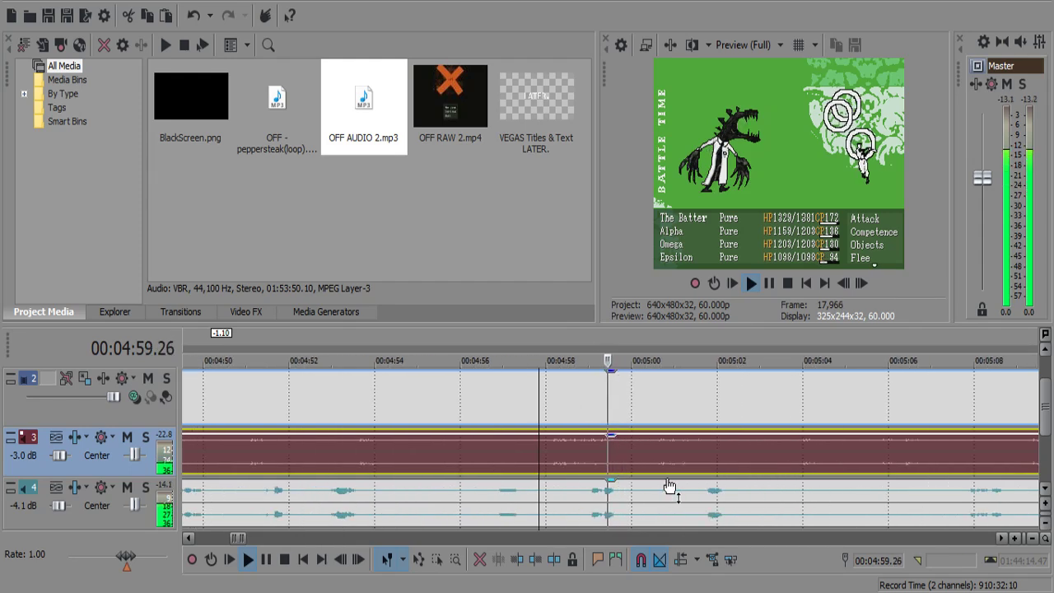
scroll(690, 482, "down", 5)
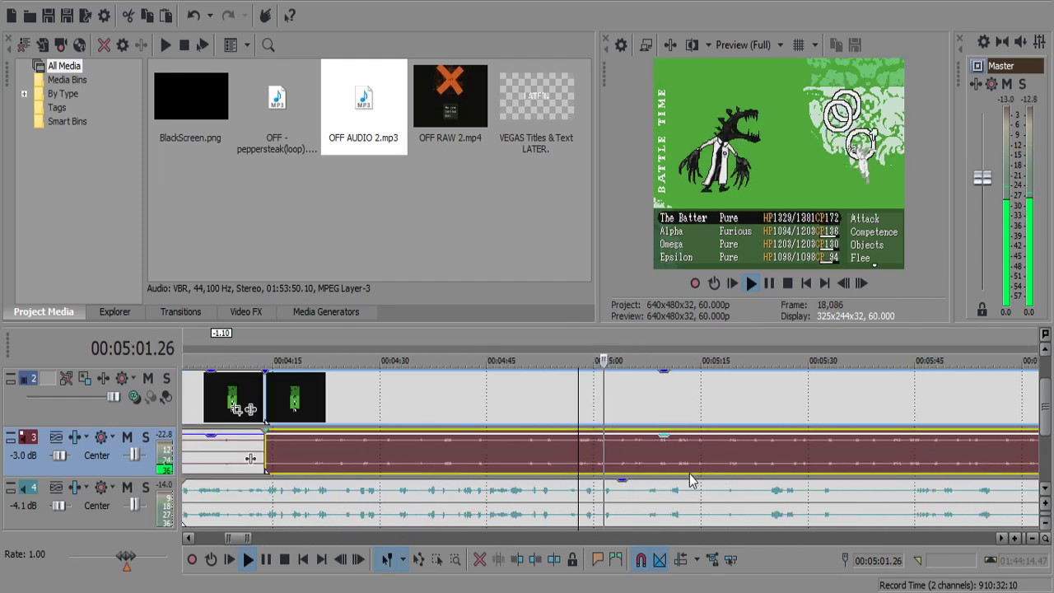
scroll(690, 481, "up", 2)
left_click(723, 499)
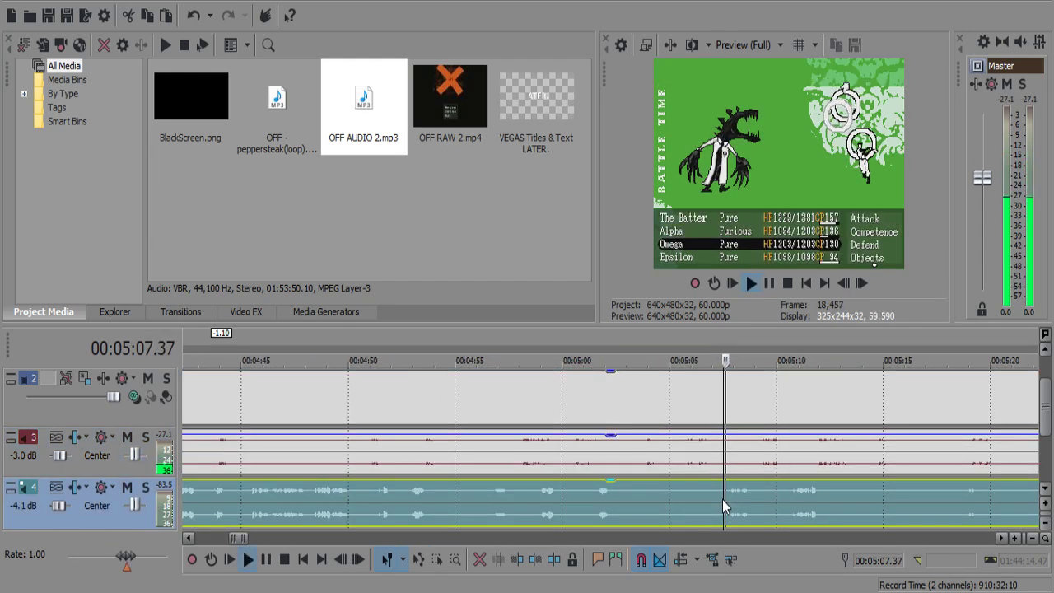
Return to the commentary around 00:04:52 and split the voice track at 00:04:54.08.
scroll(576, 503, "down", 3)
left_click(492, 497)
scroll(492, 497, "up", 4)
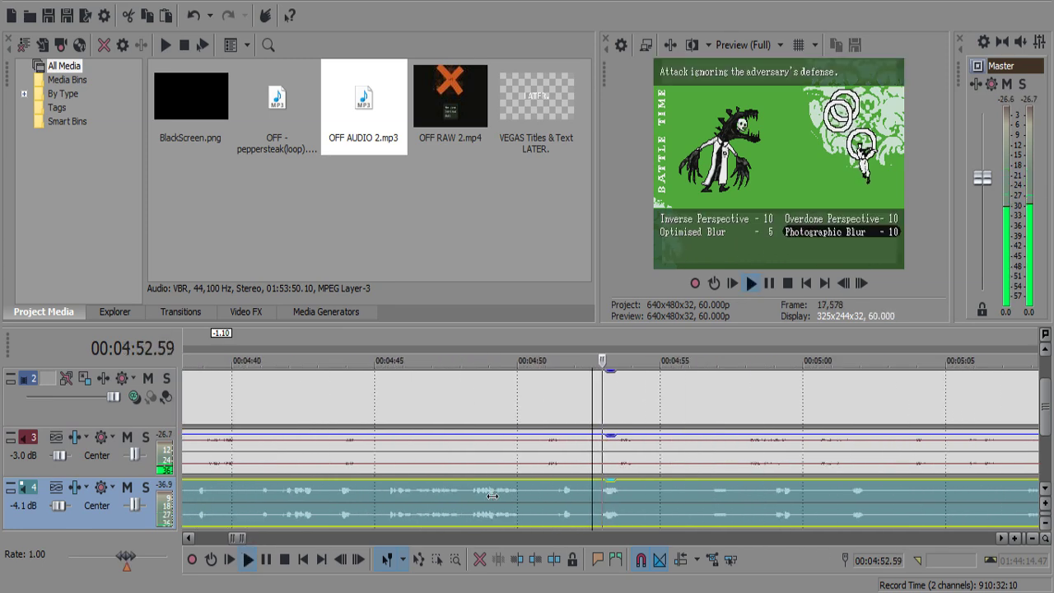
left_click(635, 494)
key("s")
left_click(634, 463)
key("s")
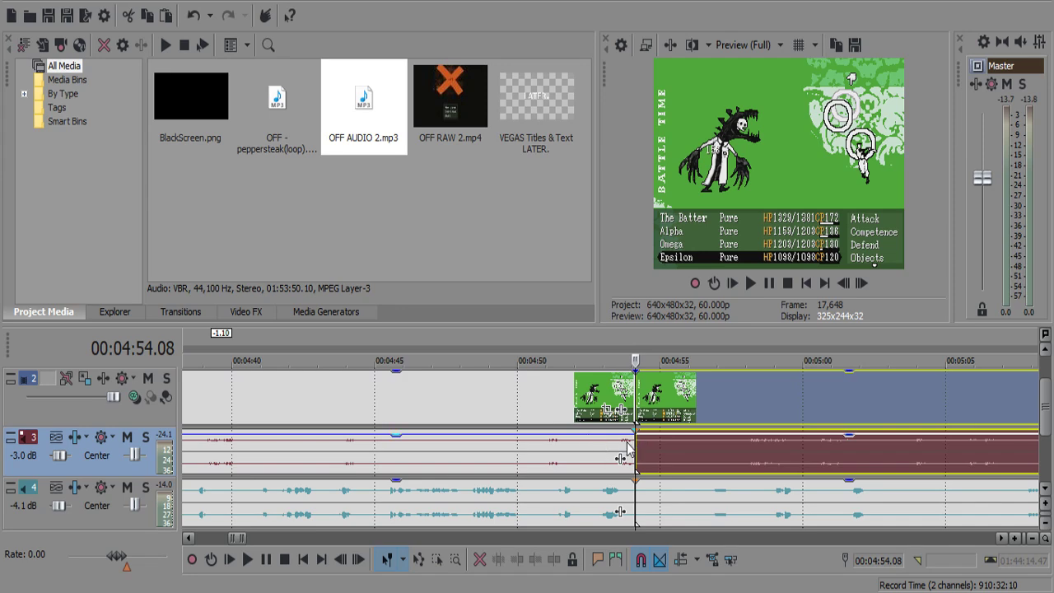
key("ctrl+z")
Find the battle's end and split the voice track at 00:06:05.32 and around the pause between about 00:06:08 and 00:06:09.
scroll(730, 473, "down", 4)
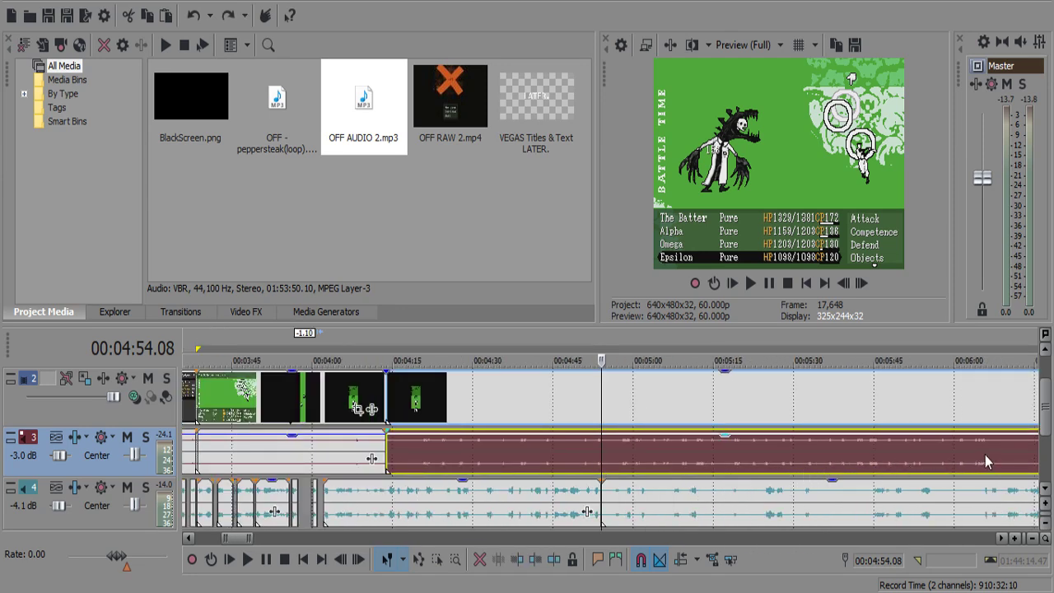
left_click(985, 460)
key("space")
scroll(955, 477, "down", 1)
scroll(709, 502, "up", 5)
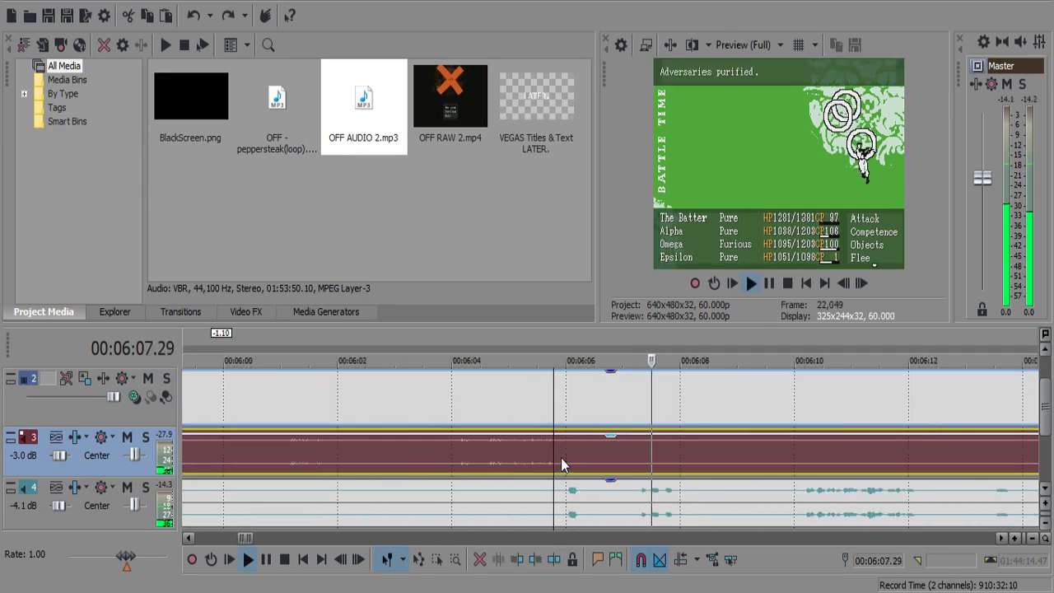
key("Return")
left_click(710, 496)
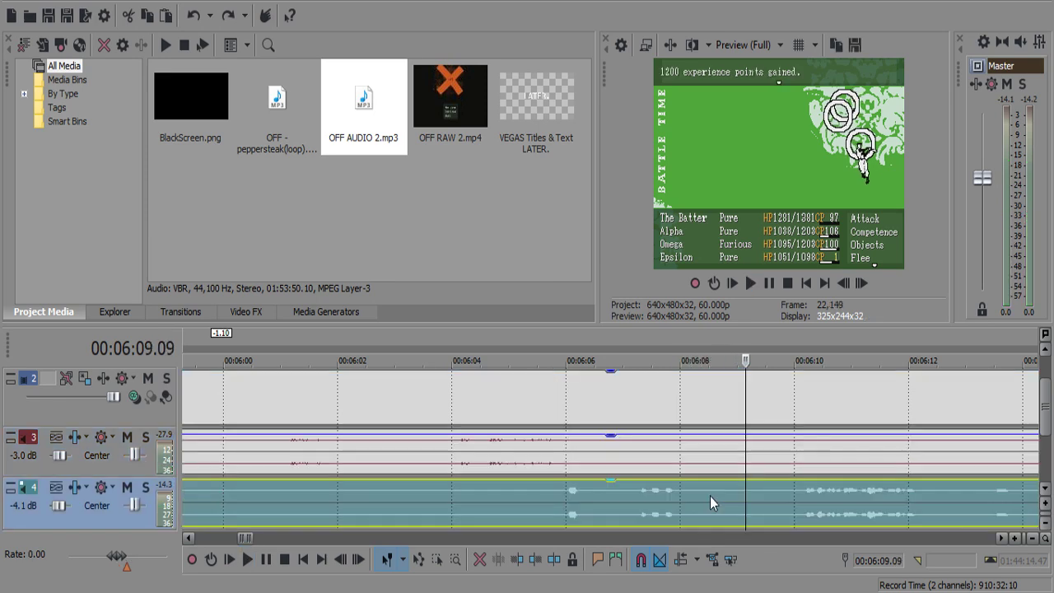
key("s")
left_click(773, 496)
key("s")
left_click(540, 497)
key("s")
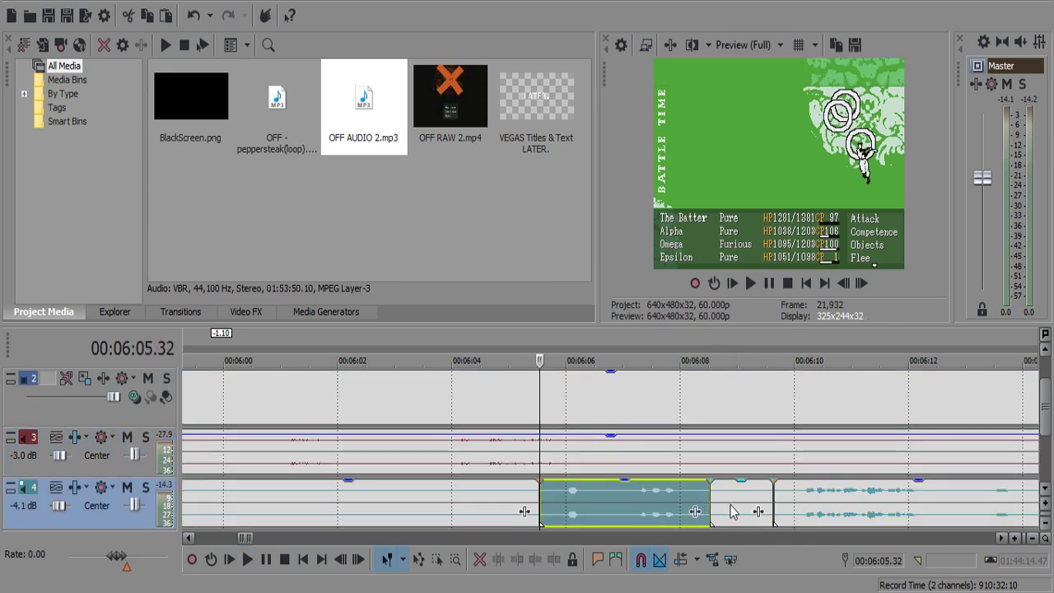
Delete the voice piece holding the pause and move the short piece before it later, against the following clip.
left_click(731, 504)
key("Delete")
left_click_drag(645, 502, 671, 494)
Split the gameplay video with its audio at 00:06:06.39, where the moved voice piece starts.
left_click(599, 457)
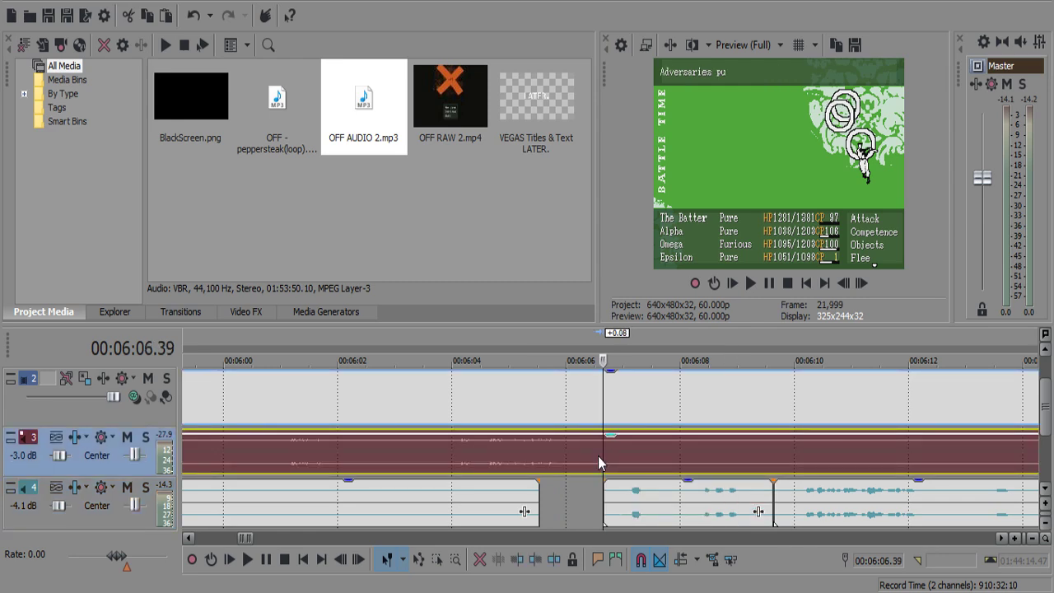
key("s")
left_click(534, 457)
scroll(533, 457, "down", 3)
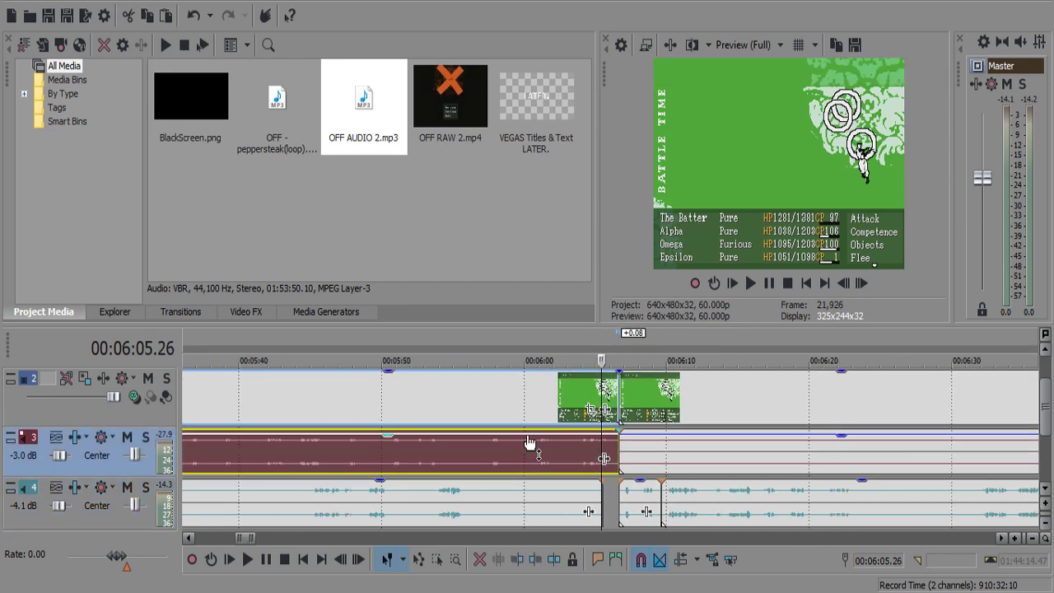
Remove the game audio between 00:04:13.55 and 00:06:06.39 and delete the voice piece that follows the 00:04:54.08 cut.
left_click_drag(529, 442, 550, 458)
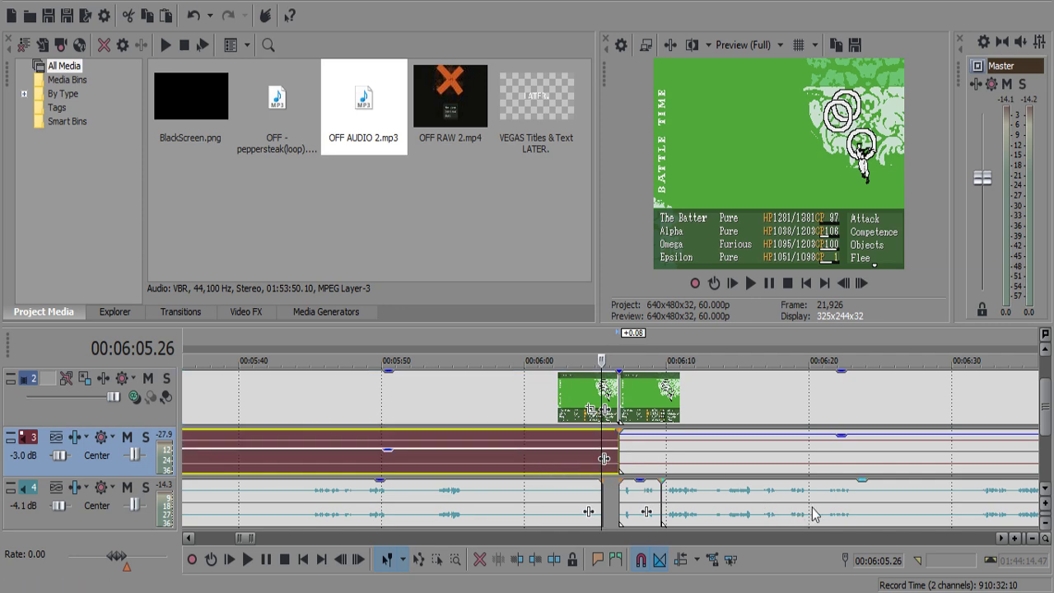
left_click(474, 467)
scroll(498, 486, "down", 6)
left_click(529, 511)
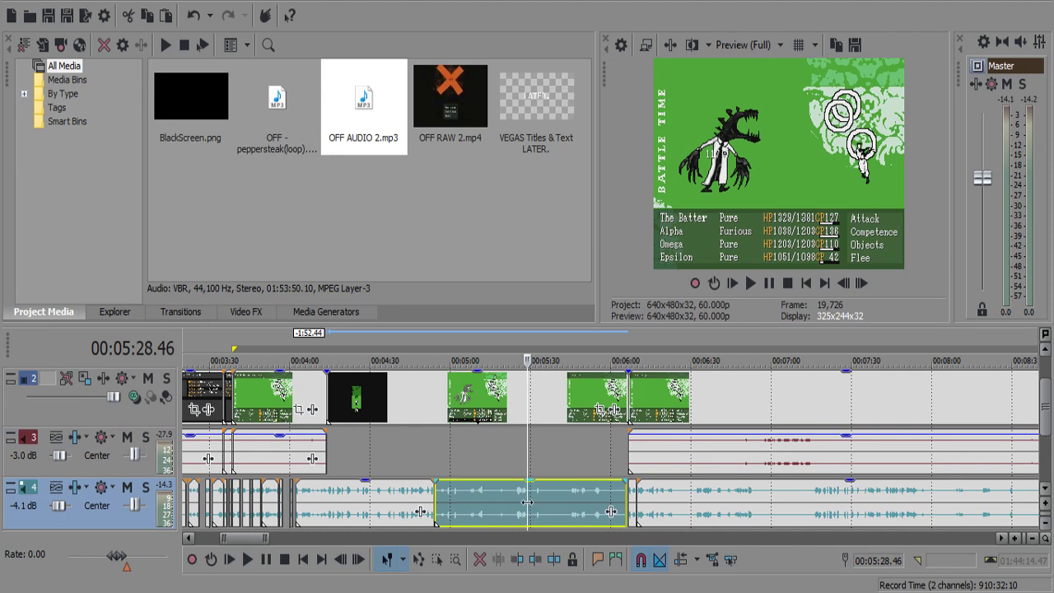
key("Delete")
Extend the preceding game audio to about 00:04:54, then split it at 00:04:13.55 and lower the second part's volume.
left_click_drag(325, 451, 434, 457)
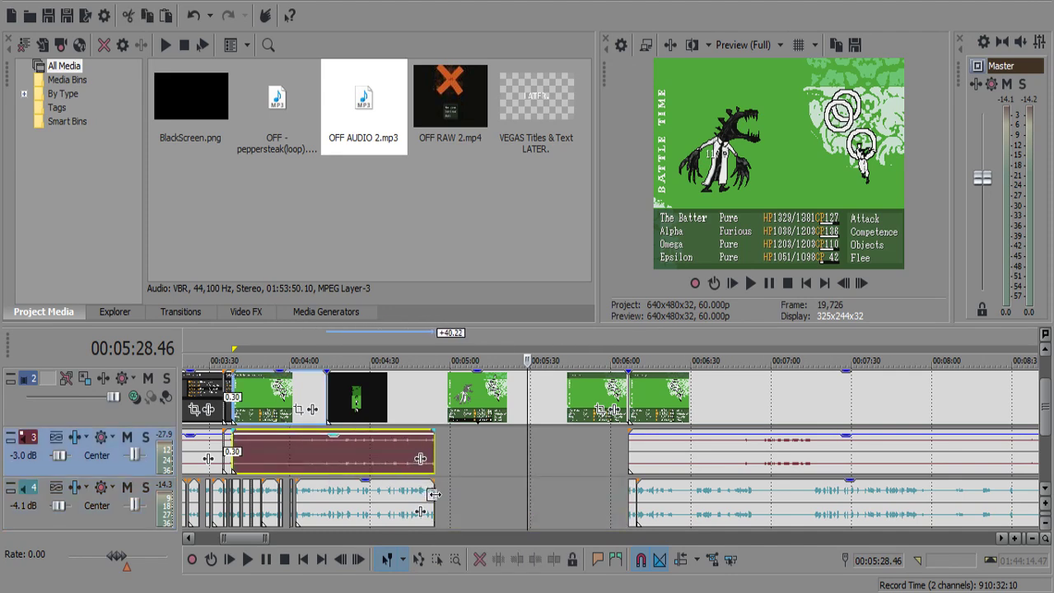
left_click(329, 455)
key("s")
left_click_drag(344, 443, 363, 457)
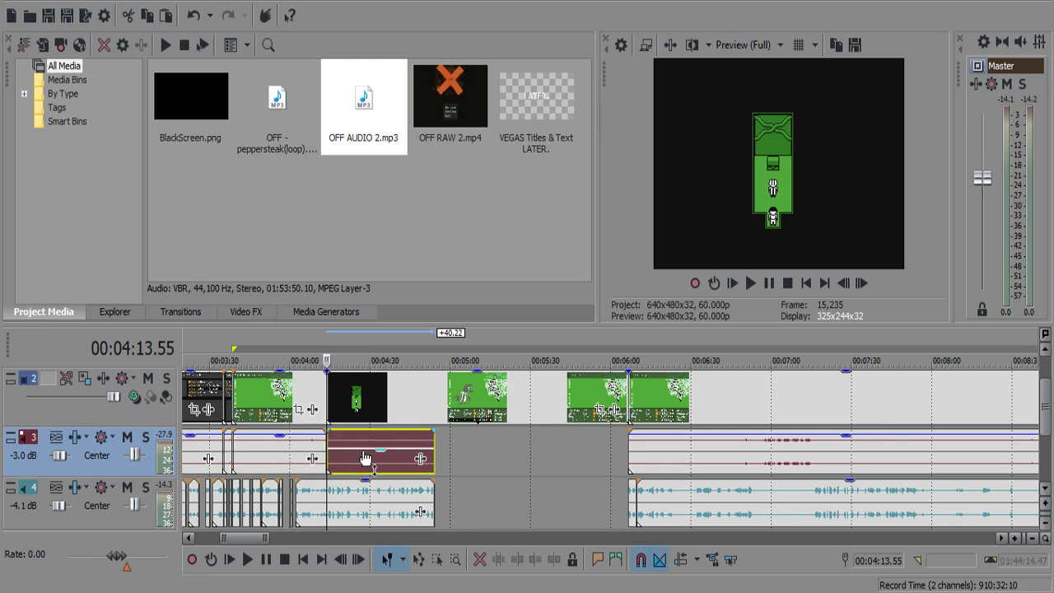
Split the battle video at 00:04:54.17 and speed up the second part by compressing it to end at about 00:05:12.
left_click(463, 404)
left_click(437, 403)
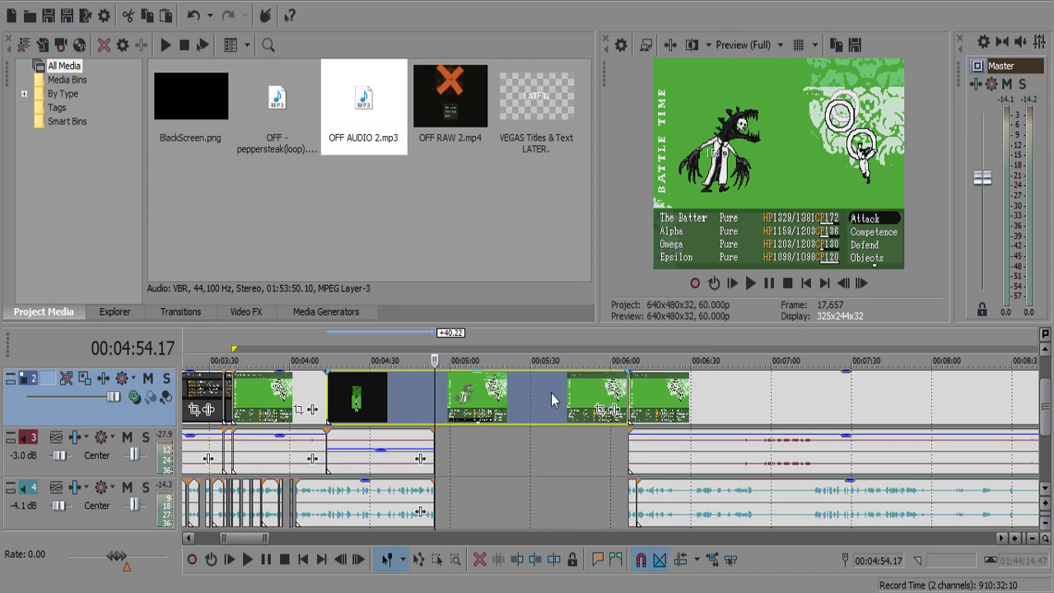
key("s")
left_click(551, 393)
left_click_drag(627, 394, 409, 408)
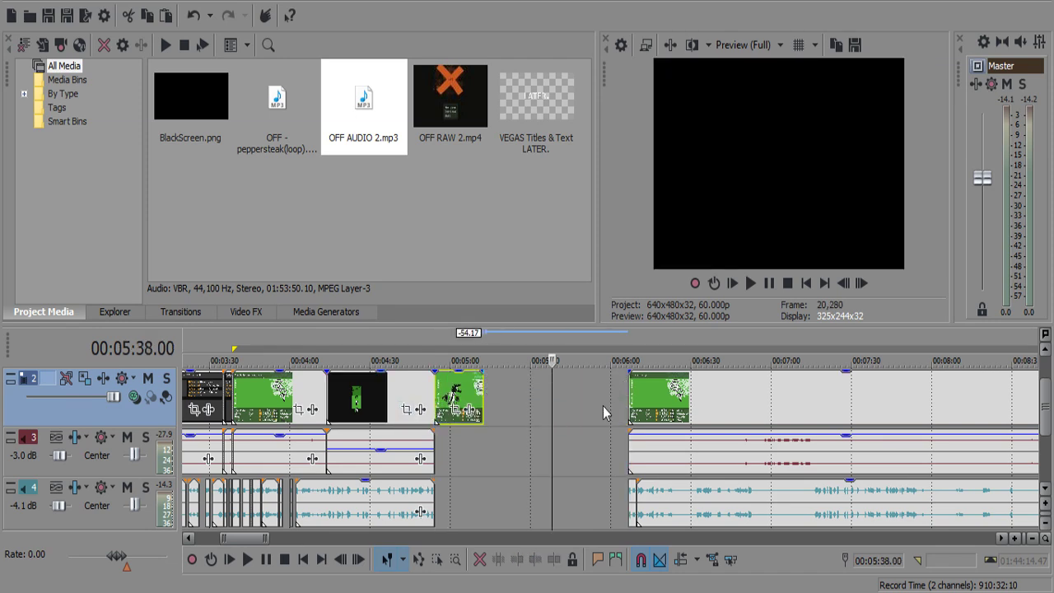
Select the video, game audio and voice clips after the battle and move them back to the sped-up clip's end.
left_click(645, 403)
left_click(646, 451, "ctrl")
left_click(652, 503, "ctrl")
left_click(632, 487, "ctrl")
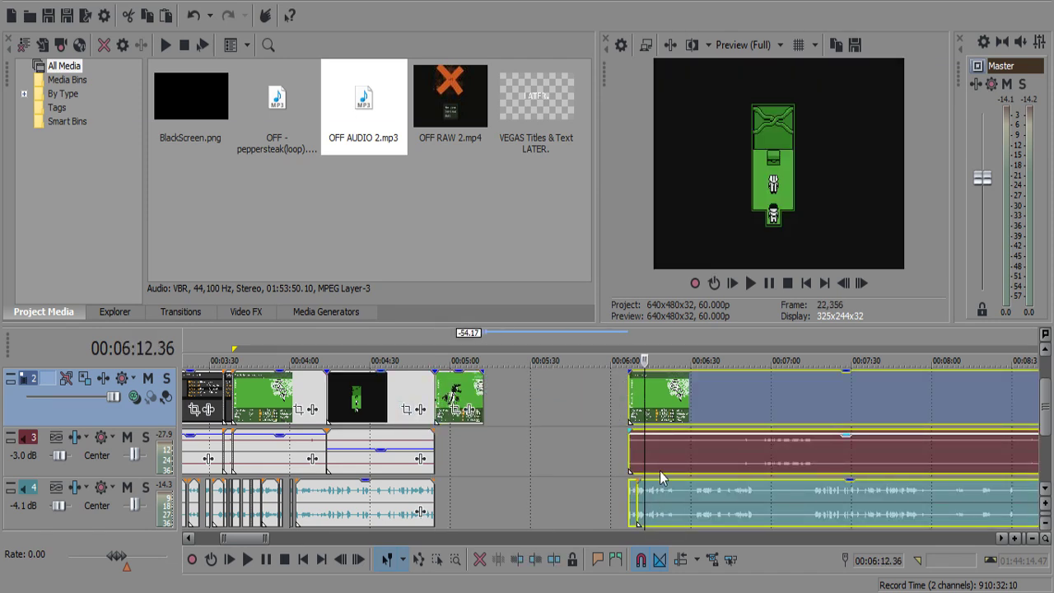
left_click_drag(667, 455, 527, 445)
Close the join at about 00:05:12 by nudging the following clips one frame later and extending the sped-up clip to meet them.
left_click(488, 407)
scroll(512, 421, "up", 8)
left_click_drag(619, 410, 622, 411)
left_click(623, 408)
scroll(677, 431, "down", 4)
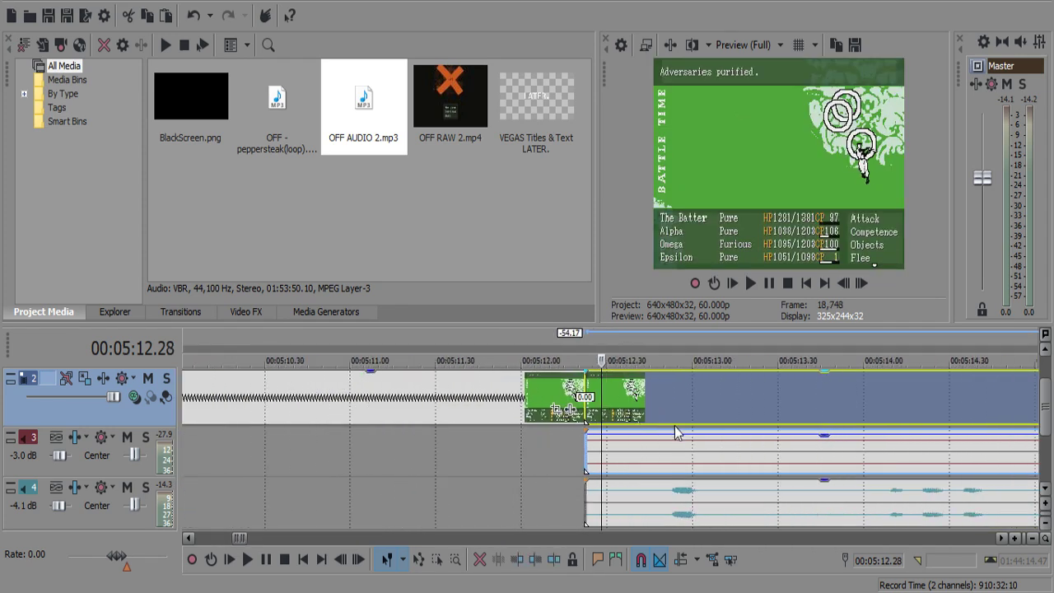
left_click(813, 496, "shift")
scroll(650, 465, "up", 6)
left_click_drag(636, 462, 641, 455)
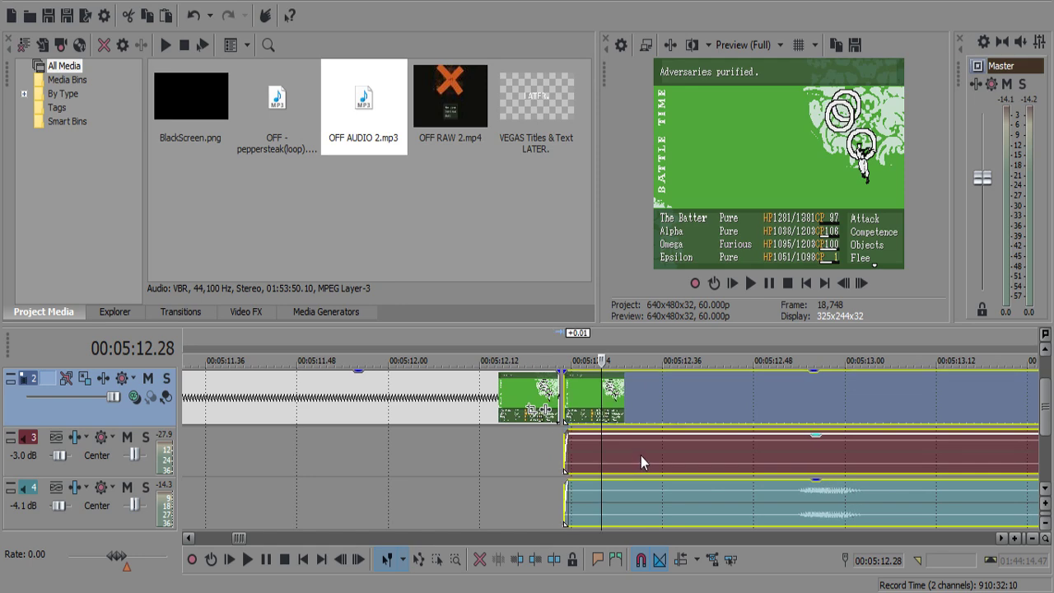
left_click_drag(556, 402, 562, 404)
scroll(460, 485, "down", 10)
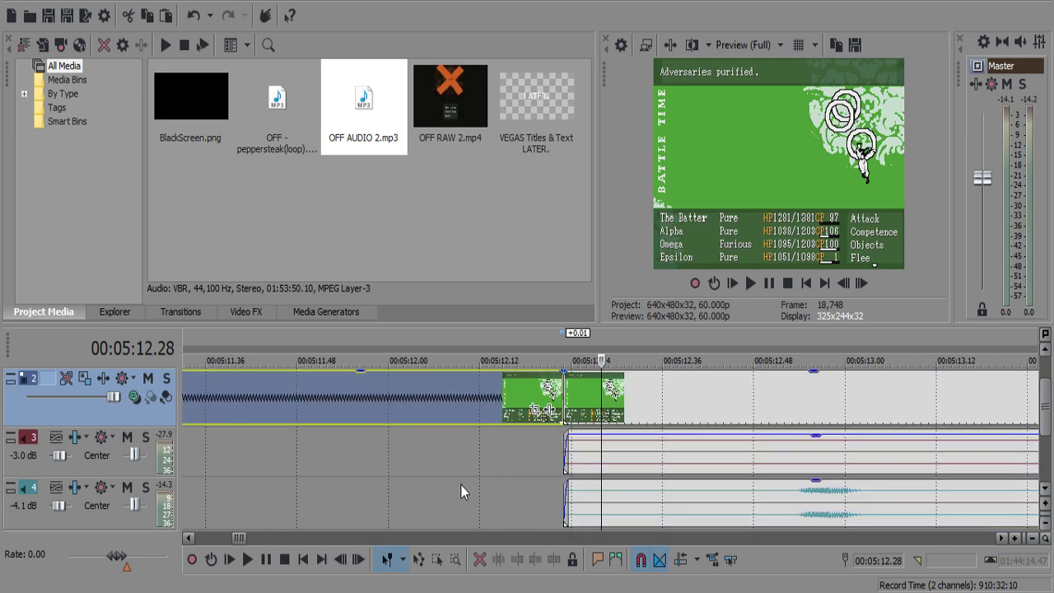
Extend the lowered game audio under the sped-up battle clip to about 00:05:12, then play back the transition.
double_click(346, 445)
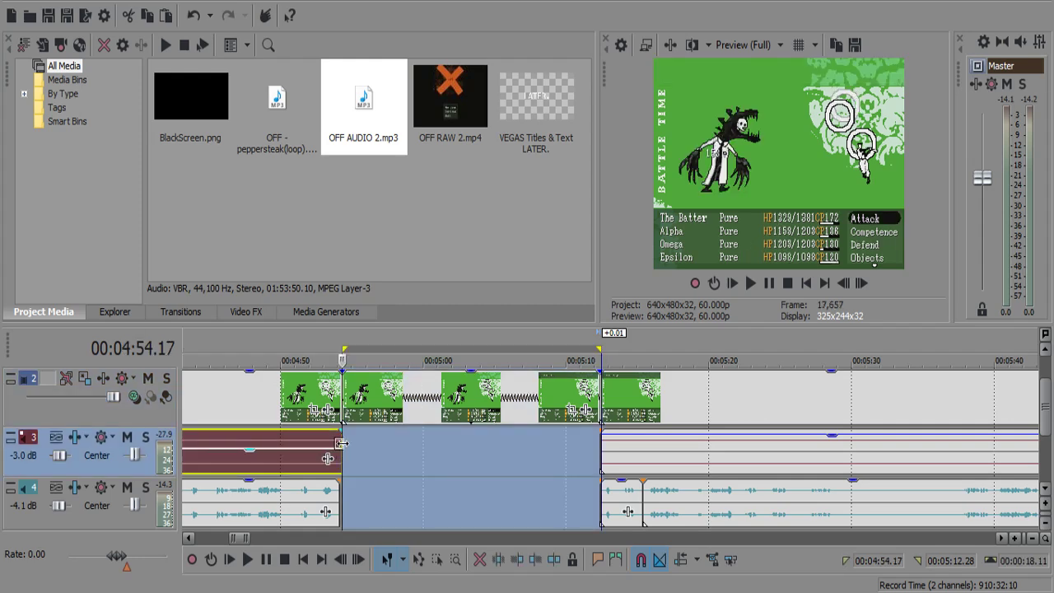
left_click_drag(344, 444, 606, 490)
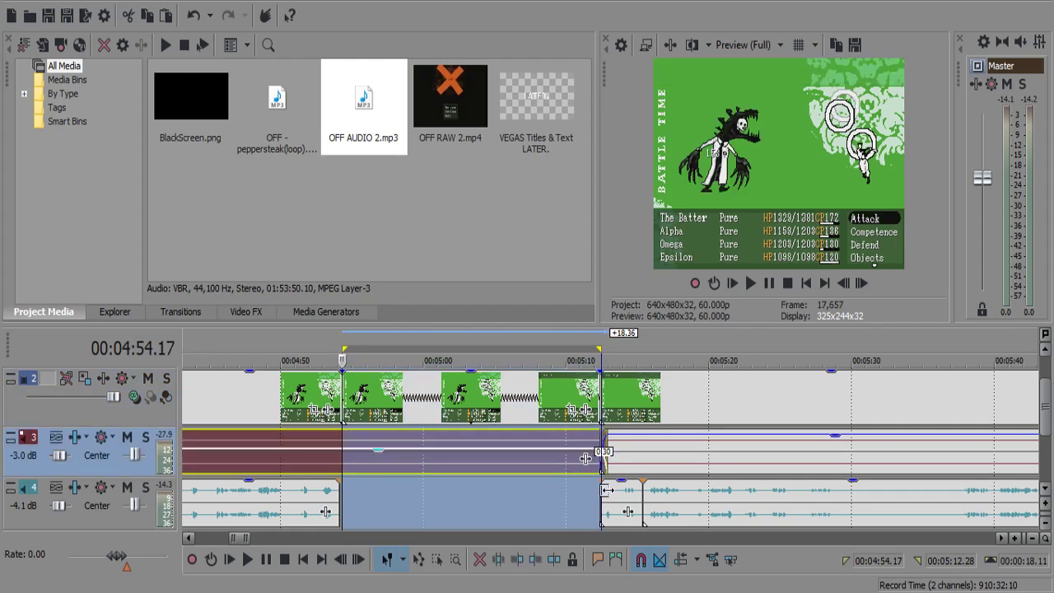
left_click(317, 507)
key("space")
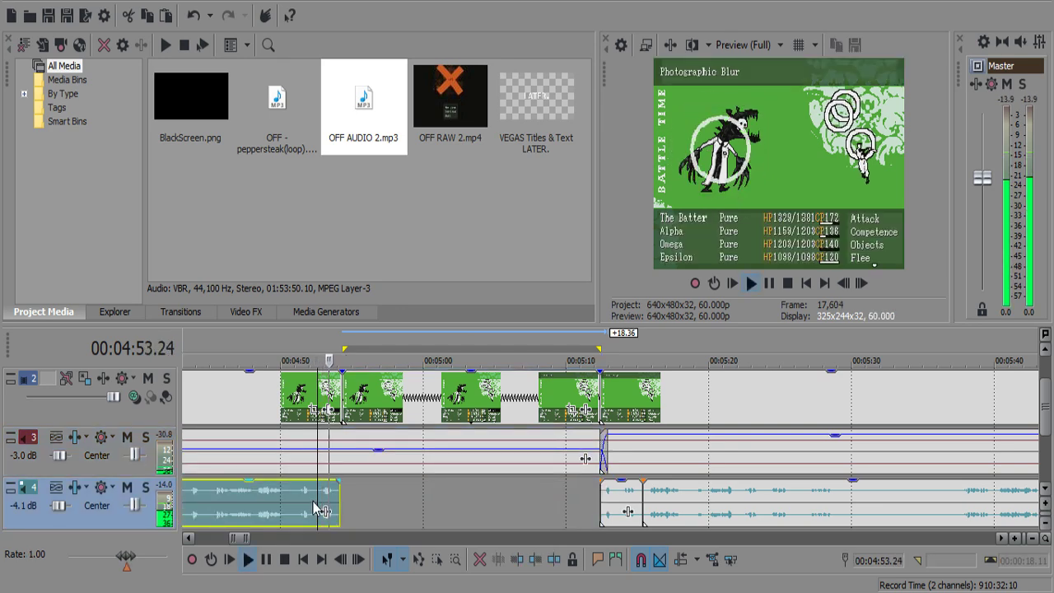
scroll(312, 498, "down", 1)
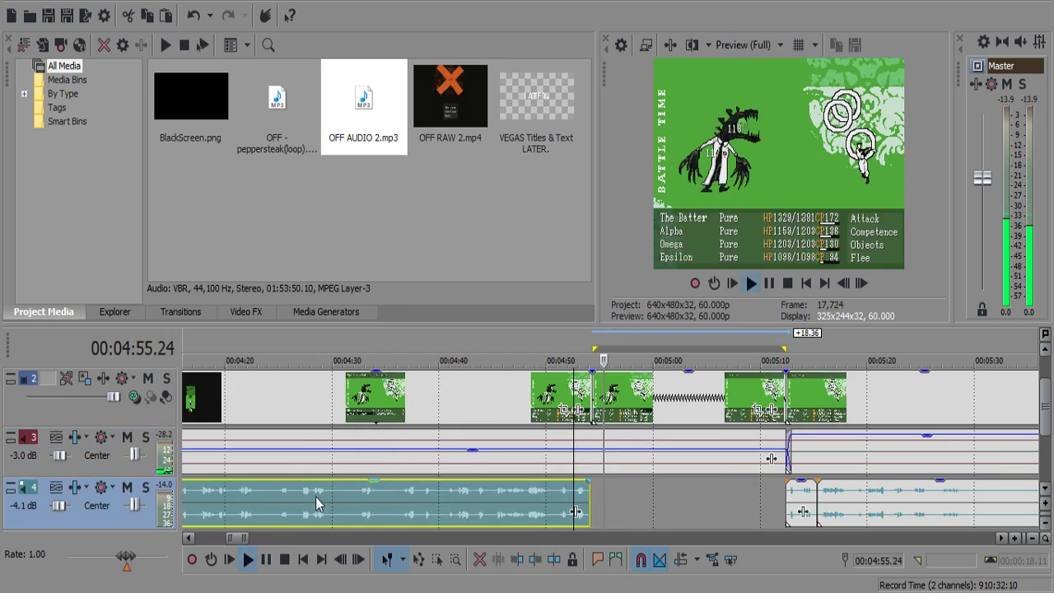
scroll(651, 471, "down", 2)
scroll(628, 461, "up", 5)
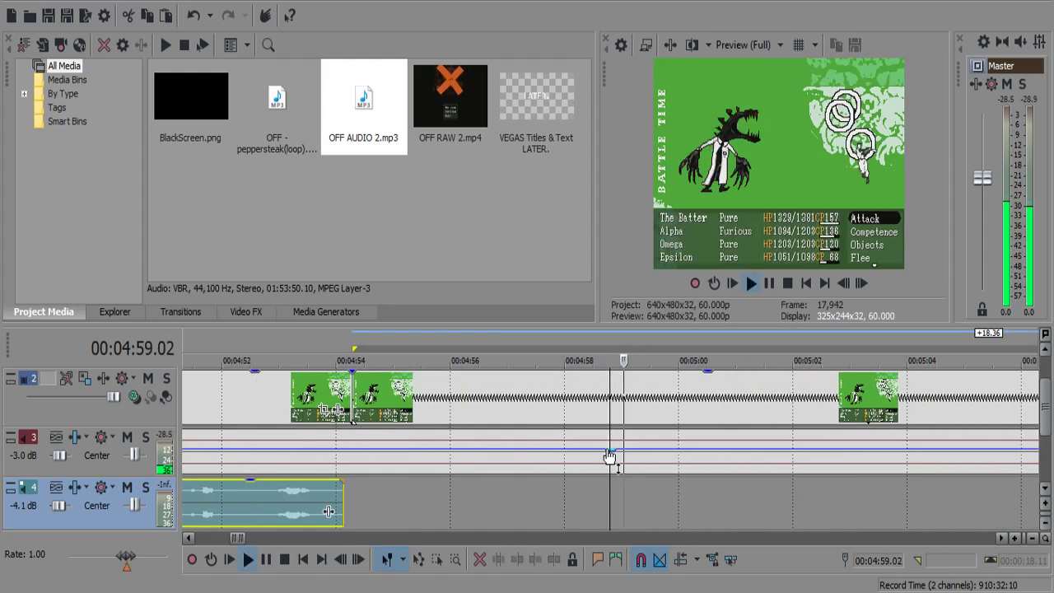
scroll(494, 458, "down", 5)
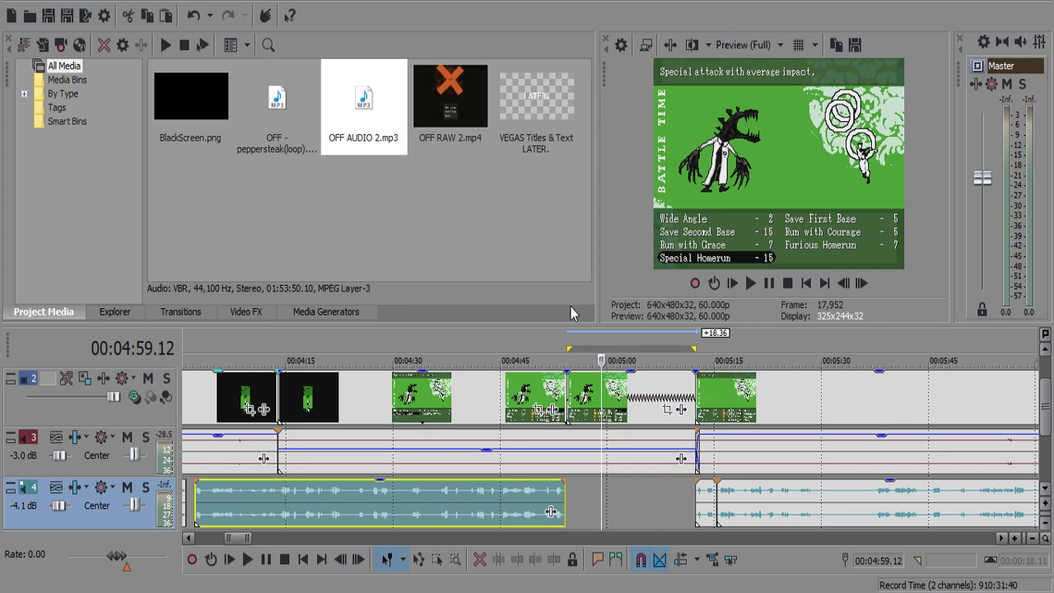
key("space")
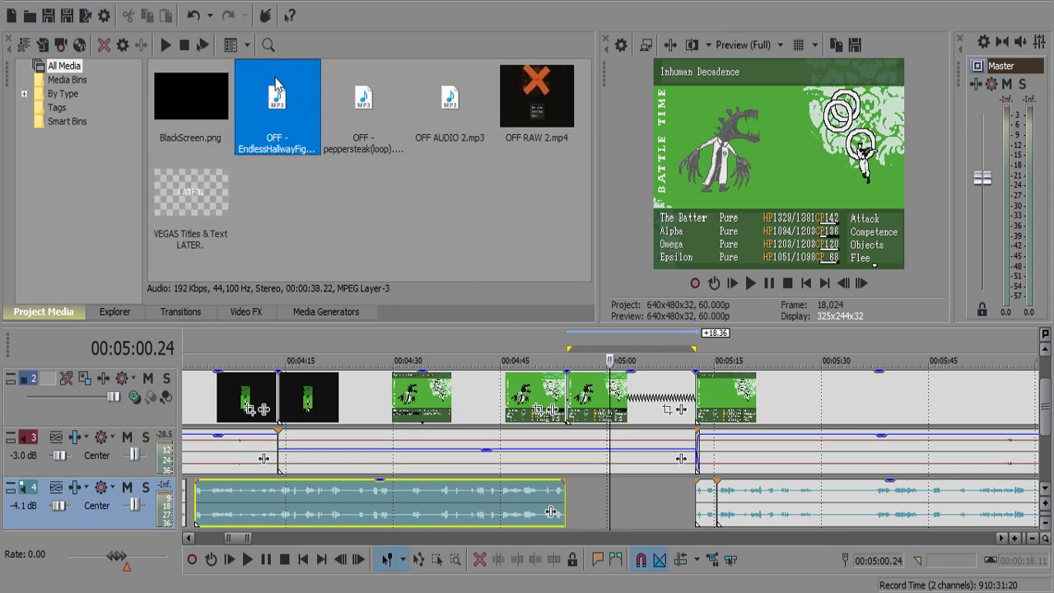
Place the EndlessHallway fight music at about 00:04:54 where the sped-up battle starts and lower its gain to about -25.1 dB.
left_click_drag(279, 97, 572, 498)
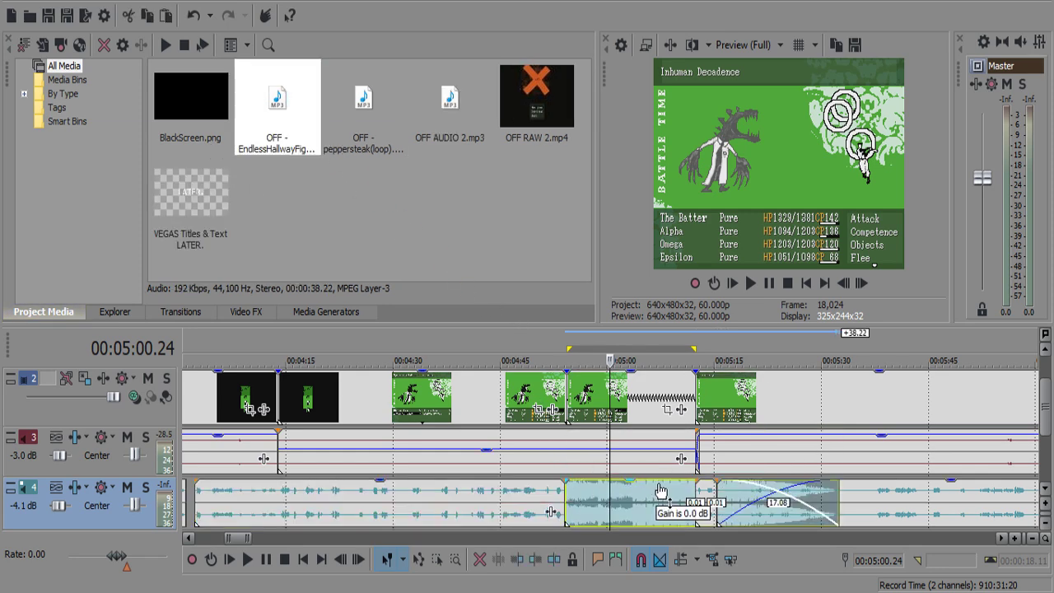
left_click_drag(660, 492, 680, 534)
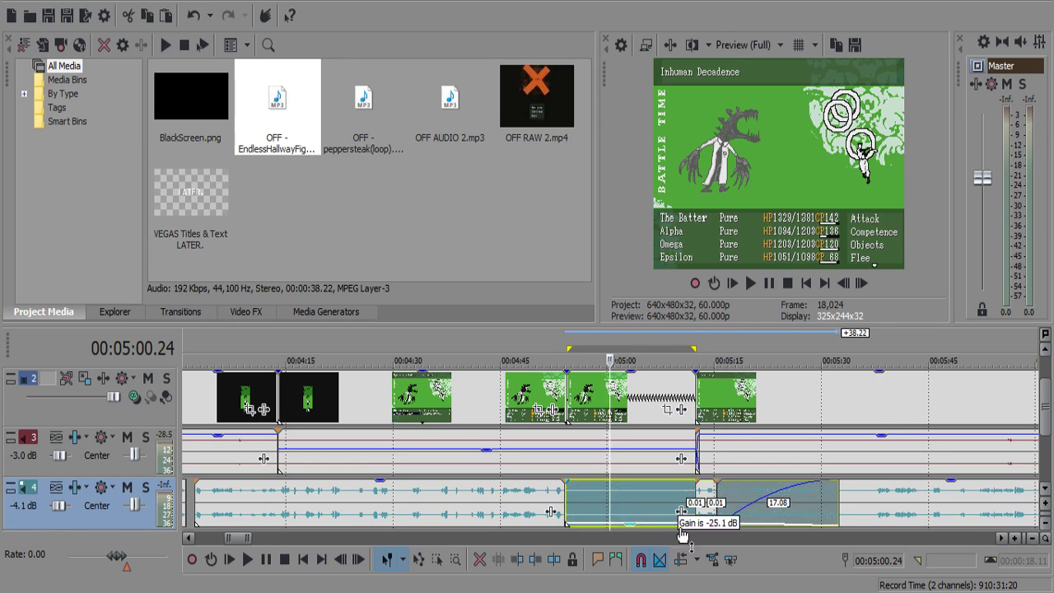
Split the game audio at 00:04:54.08 and replace its second part with the fight music moved from the voice track.
left_click(565, 459)
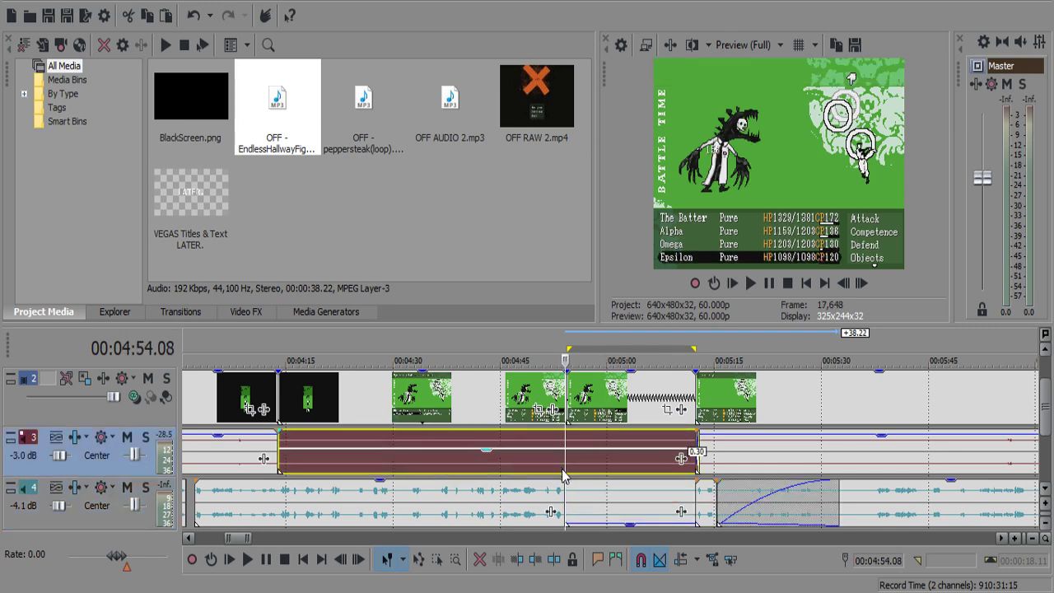
key("s")
left_click_drag(575, 490, 565, 453)
Mute the voice track and shorten the crossfade from game audio into the fight music to 30 frames, previewing the join.
left_click(540, 437)
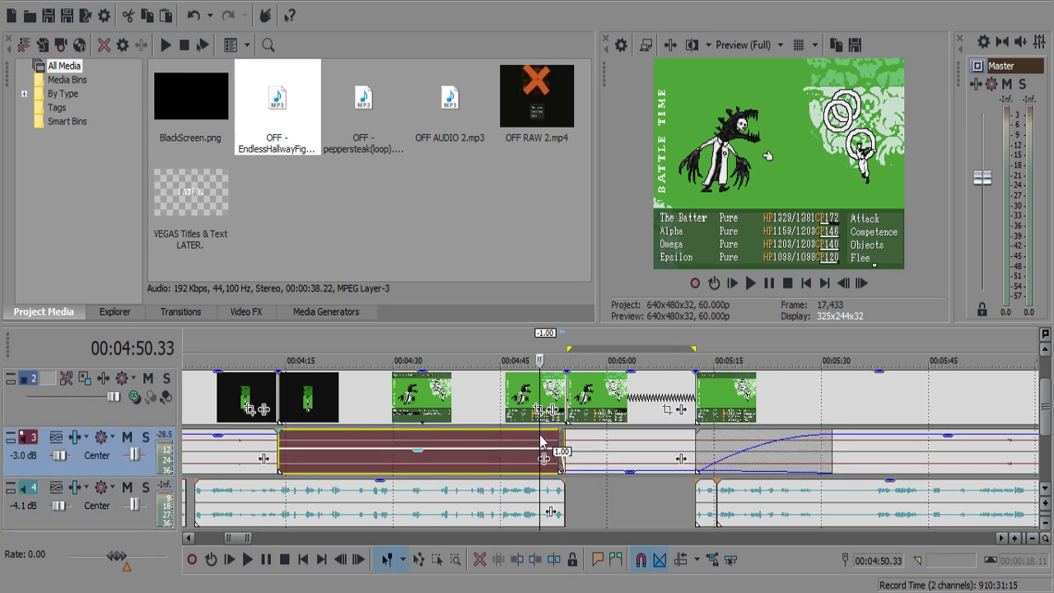
key("space")
scroll(683, 465, "up", 5)
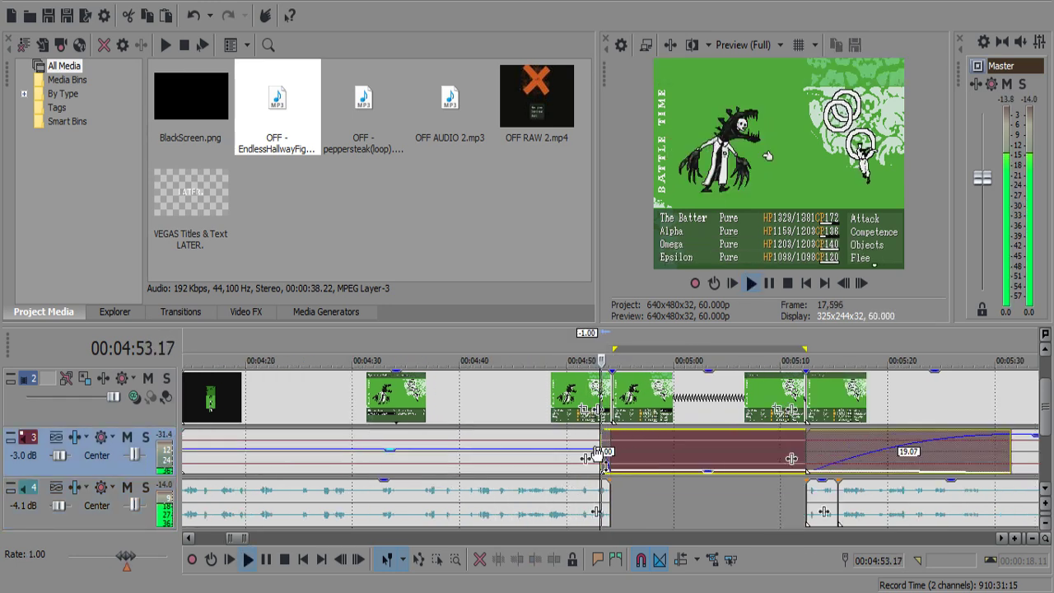
key("space")
left_click(547, 459)
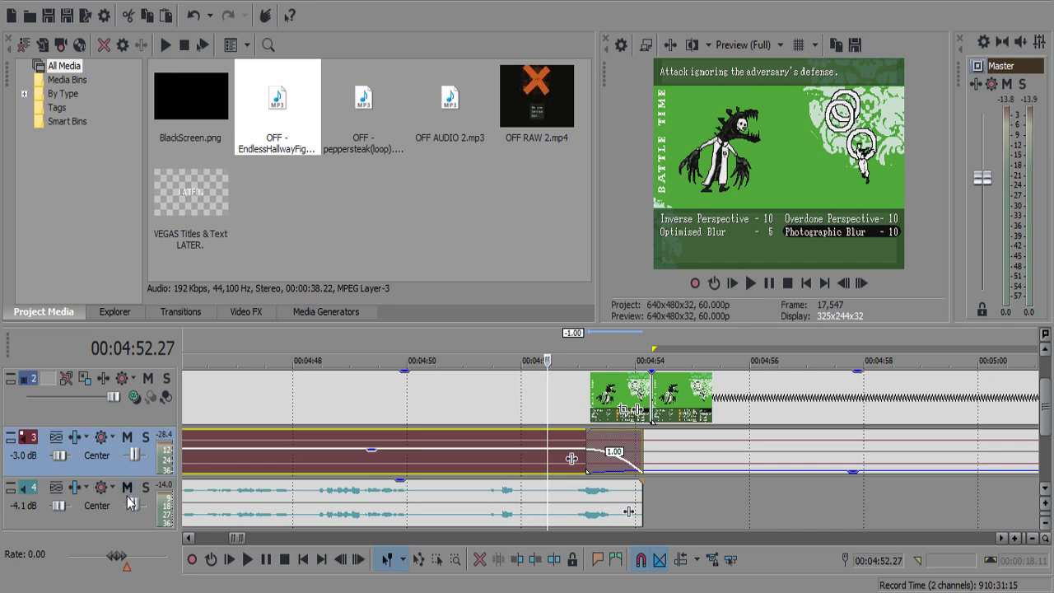
left_click(128, 489)
key("space")
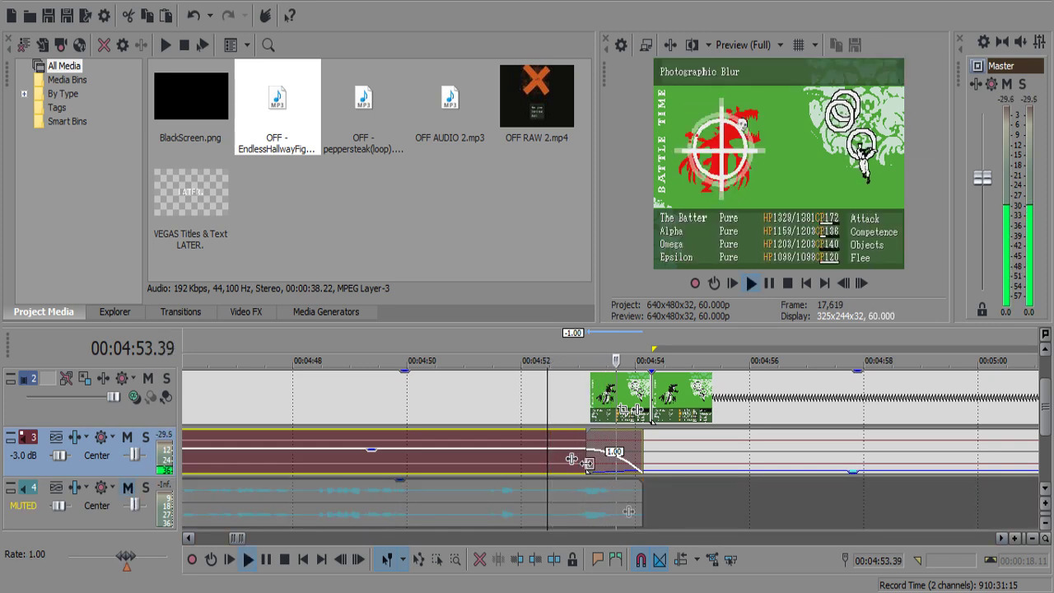
left_click_drag(587, 469, 606, 470)
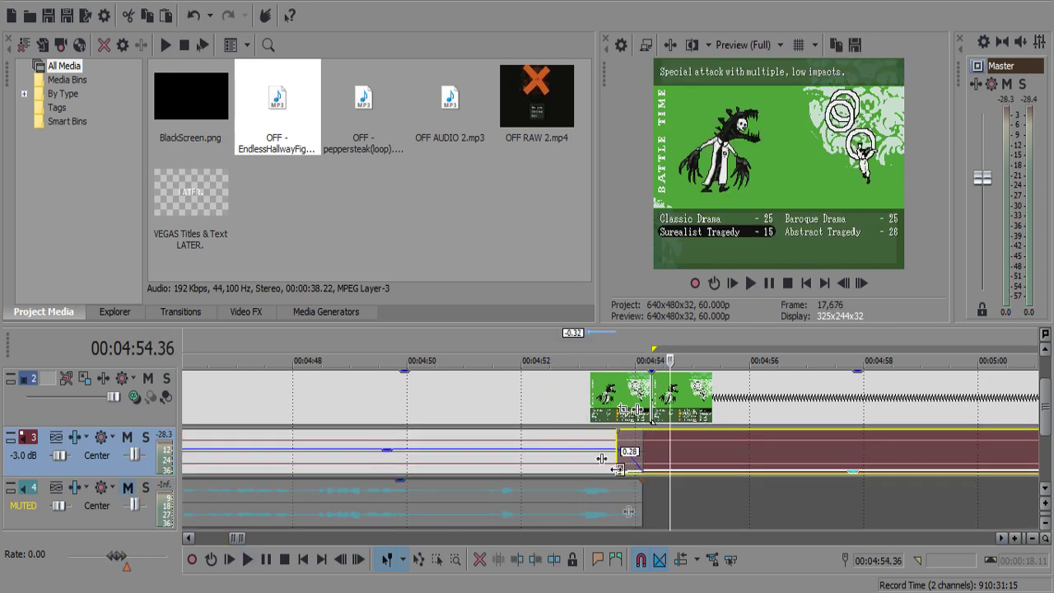
left_click(580, 438)
key("space")
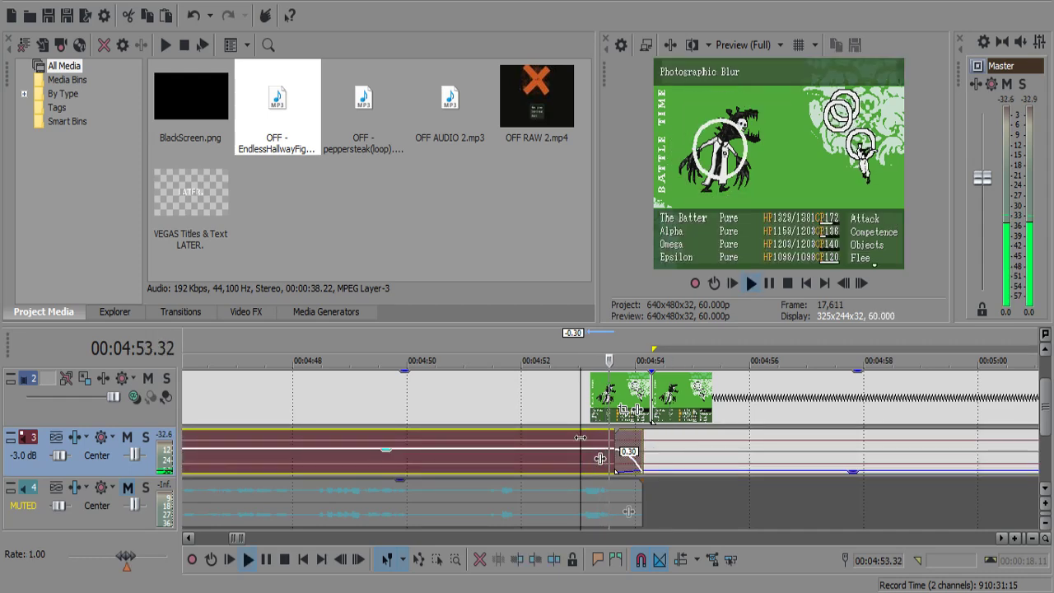
key("Return")
Fine-tune the fight music's gain to a lower level and play back its start against the preceding game audio.
left_click(748, 470)
scroll(708, 471, "up", 2)
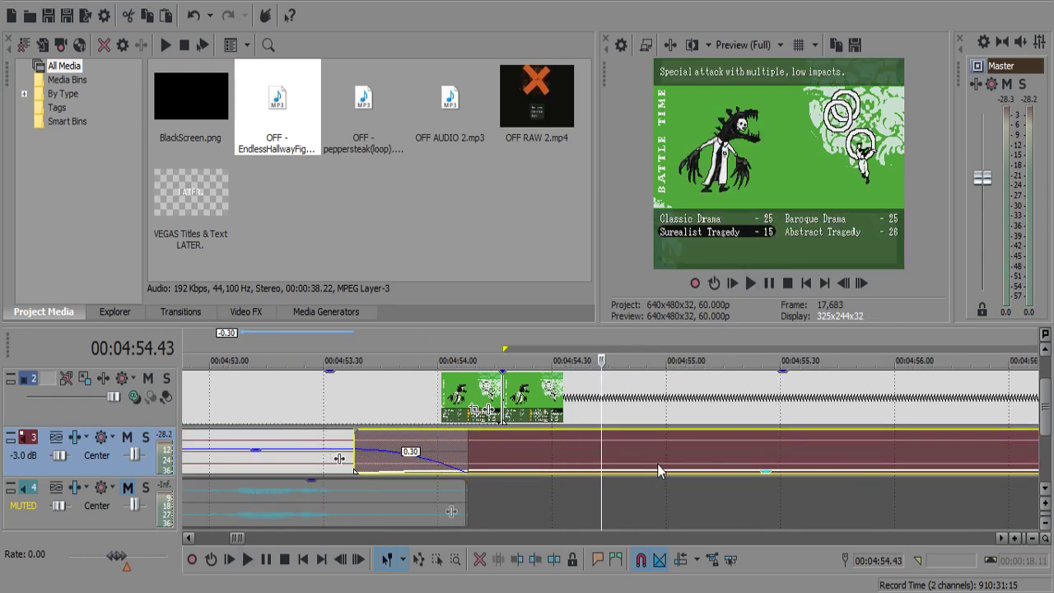
left_click_drag(661, 476, 664, 477)
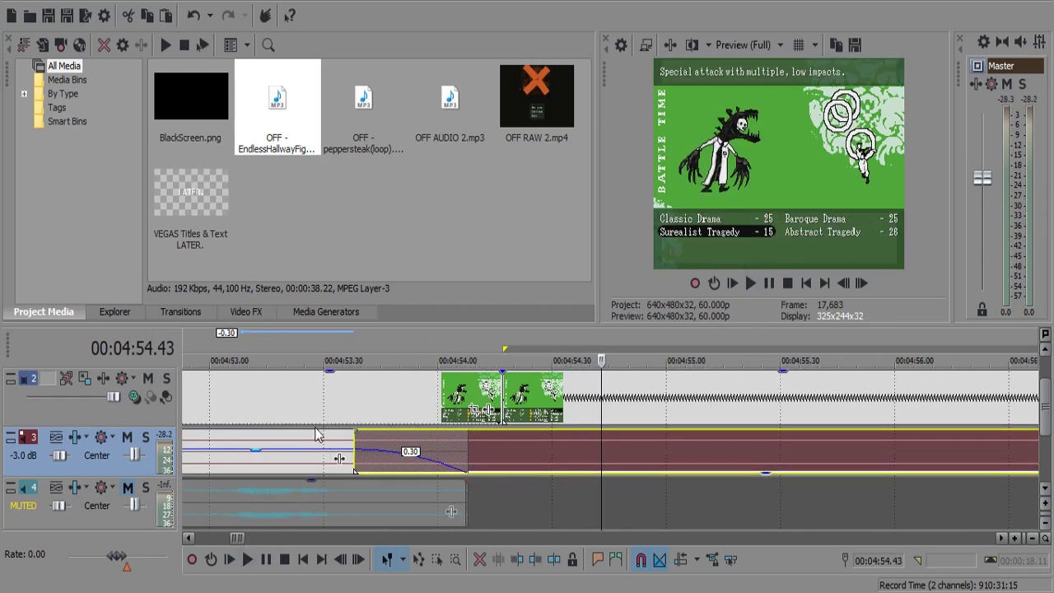
left_click(317, 435)
key("space")
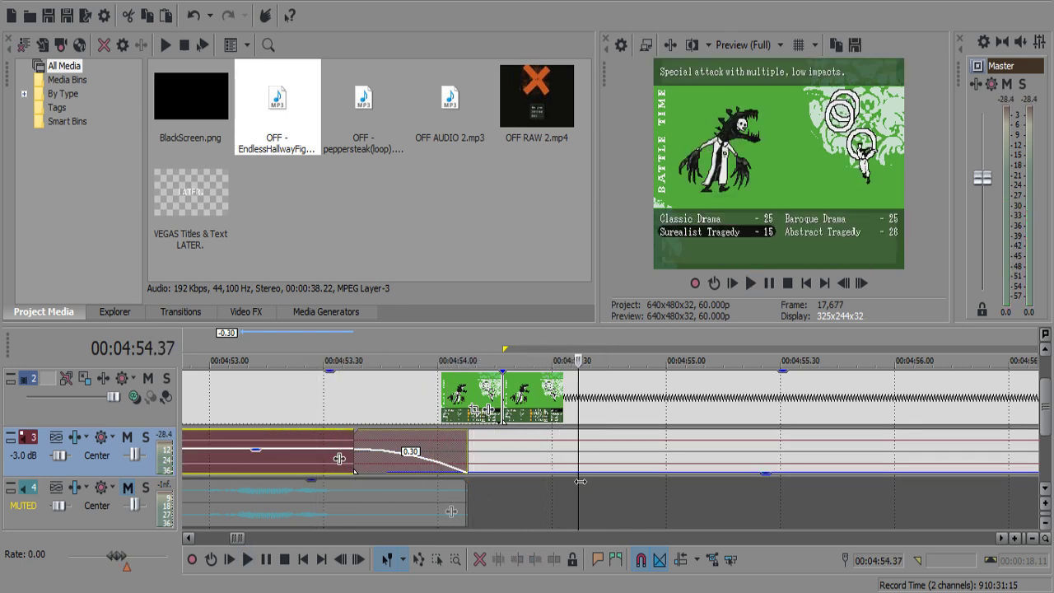
left_click_drag(581, 478, 588, 483)
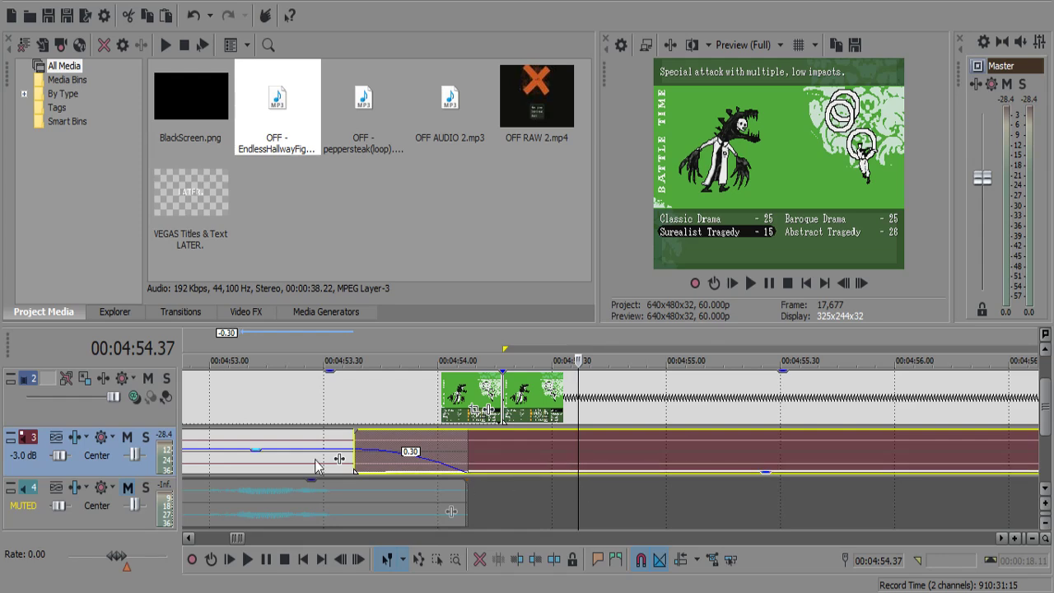
left_click(282, 445)
key("space")
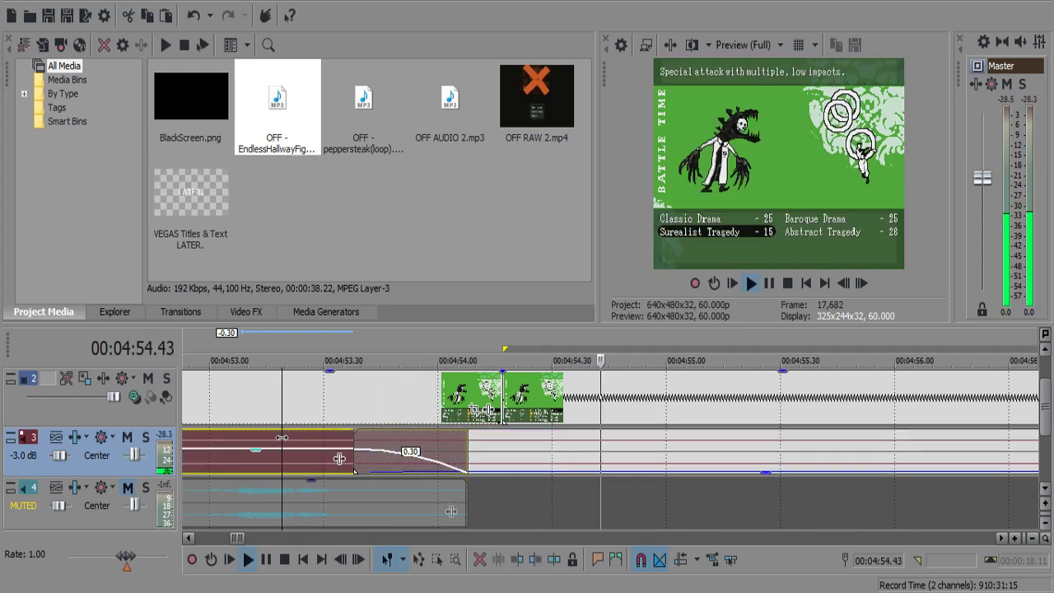
Trim the end of the fight music back to the end of the sped-up clip and unmute the voice track.
scroll(478, 461, "down", 6)
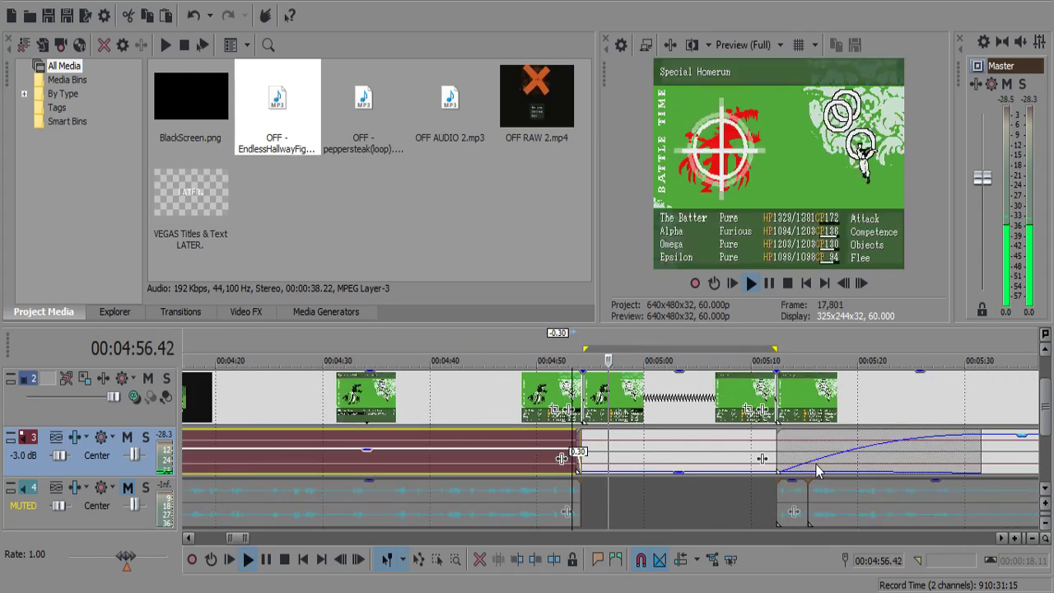
left_click_drag(978, 453, 778, 452)
scroll(765, 465, "up", 3)
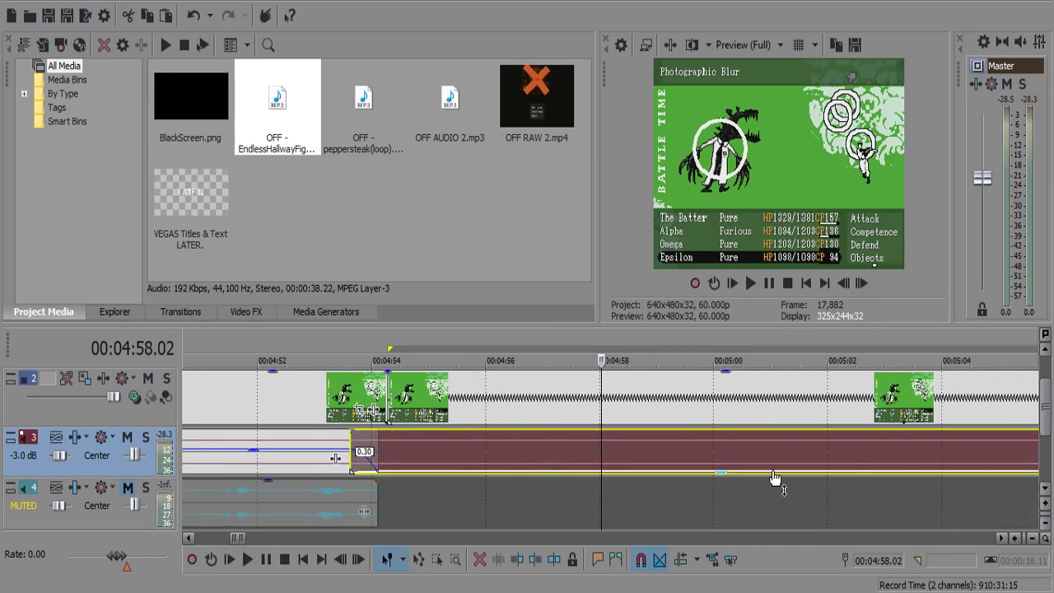
left_click(128, 486)
left_click(729, 507)
scroll(747, 490, "down", 2)
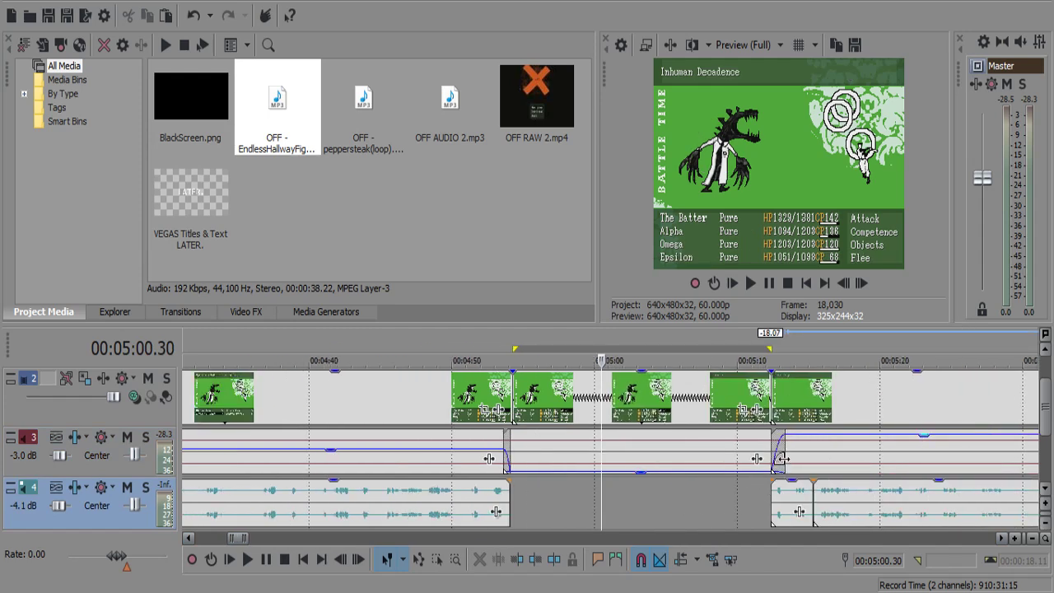
Set the crossfade from the fight music into the following game audio to 30 frames and play back the join.
left_click(783, 458)
scroll(775, 465, "up", 3)
left_click_drag(587, 460, 536, 468)
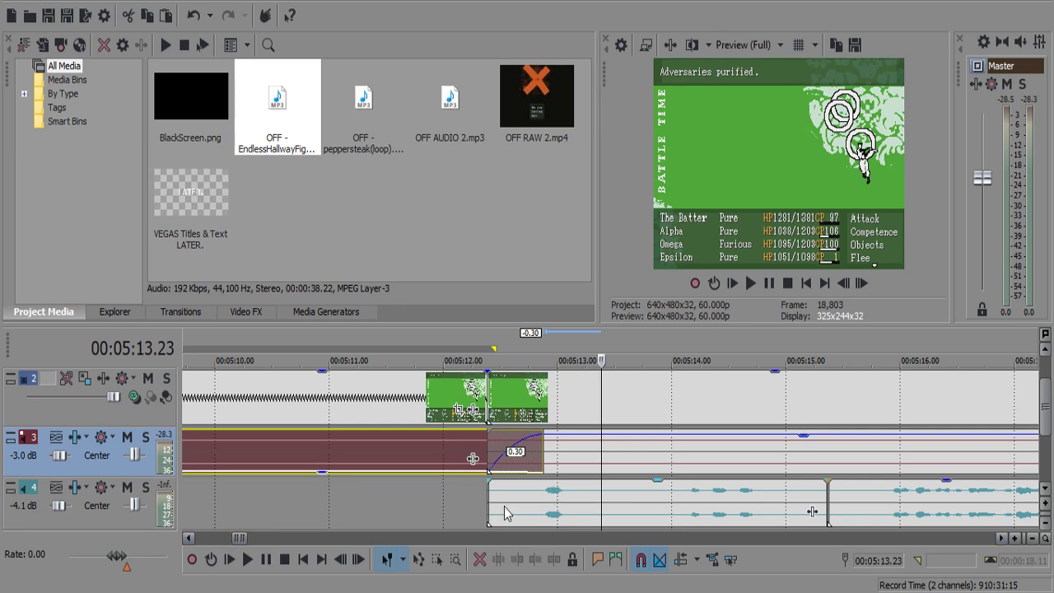
left_click(532, 506)
key("space")
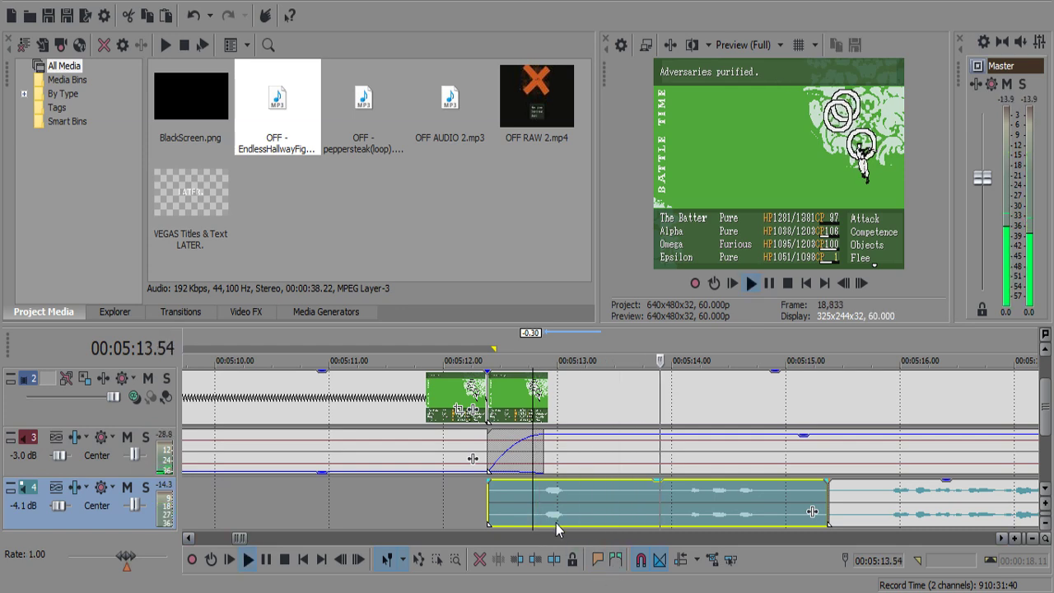
Play the voice track onward, then split around the unwanted sound just before 00:05:24 and delete that piece.
scroll(643, 501, "down", 10)
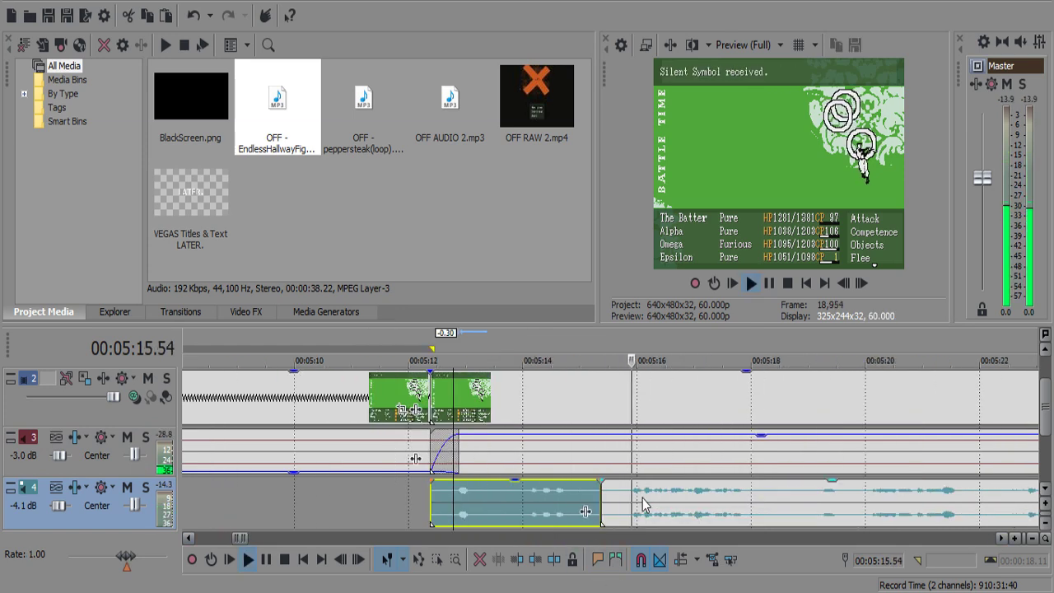
scroll(640, 500, "up", 6)
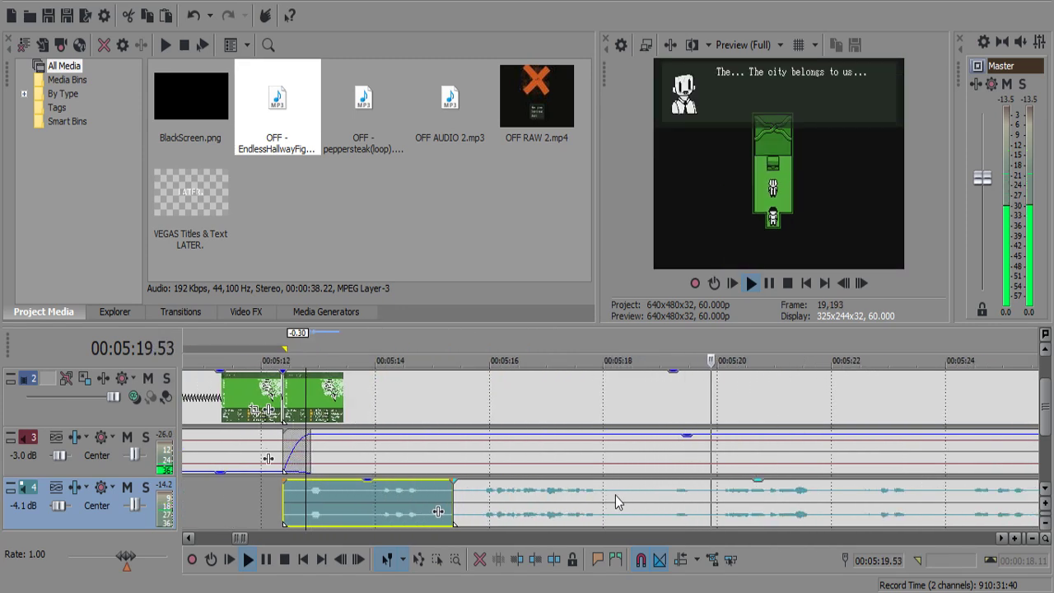
scroll(618, 502, "down", 5)
scroll(619, 502, "up", 7)
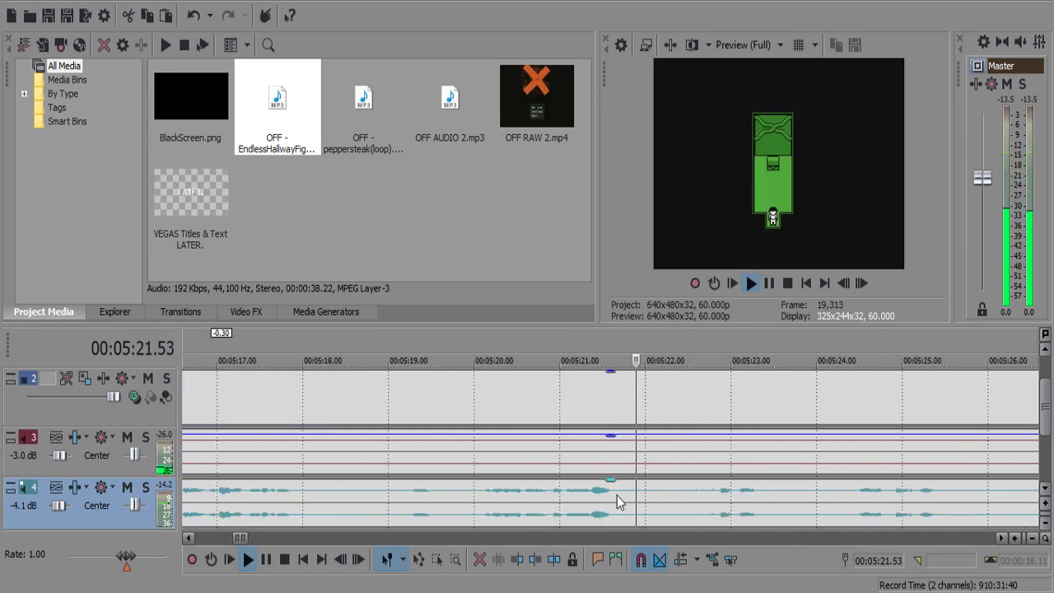
scroll(633, 494, "down", 2)
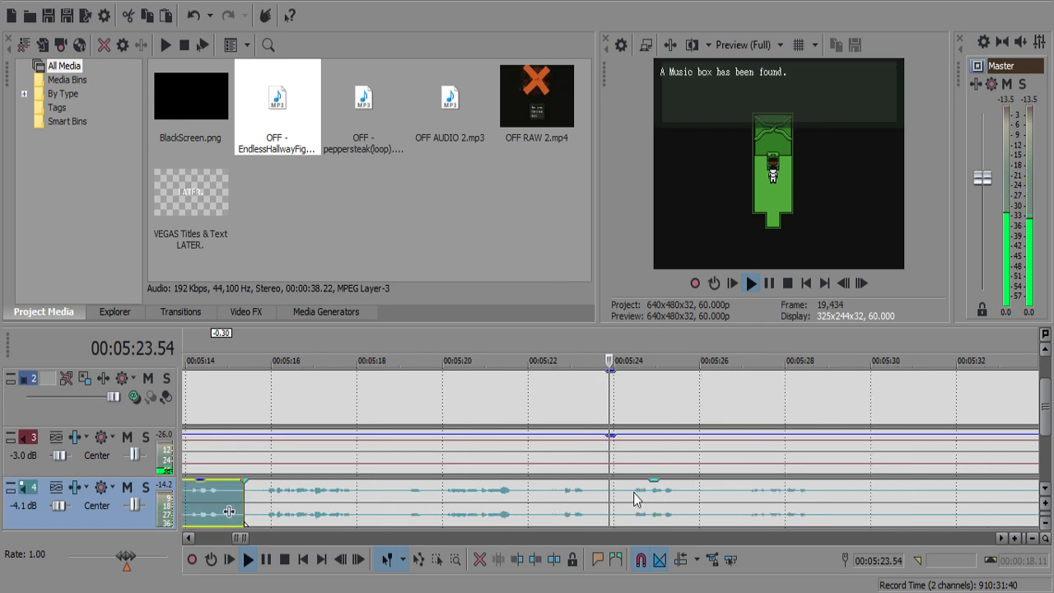
left_click(563, 498)
key("s")
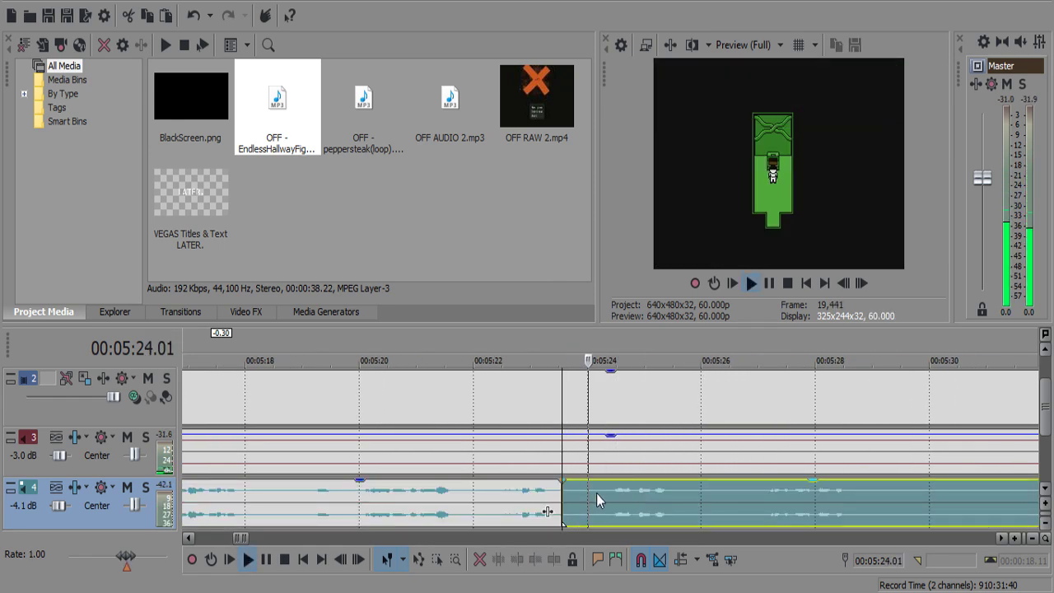
left_click(596, 495)
key("s")
left_click(565, 496)
key("space")
key("Delete")
key("space")
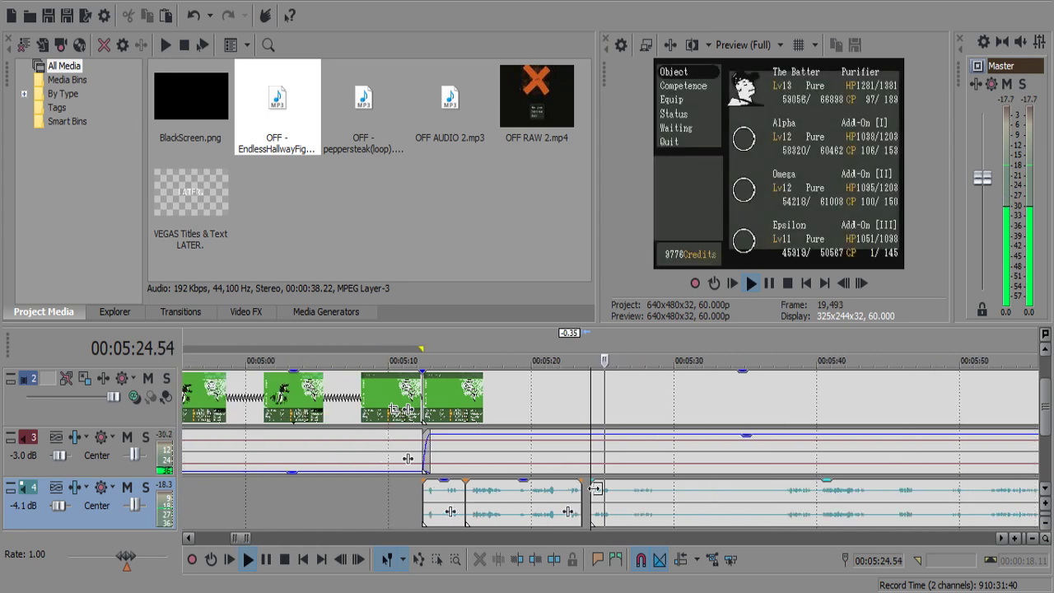
Split the voice clip at 00:05:25.42 and about 00:05:27, delete the piece between, and resume playback after it.
left_click(637, 498)
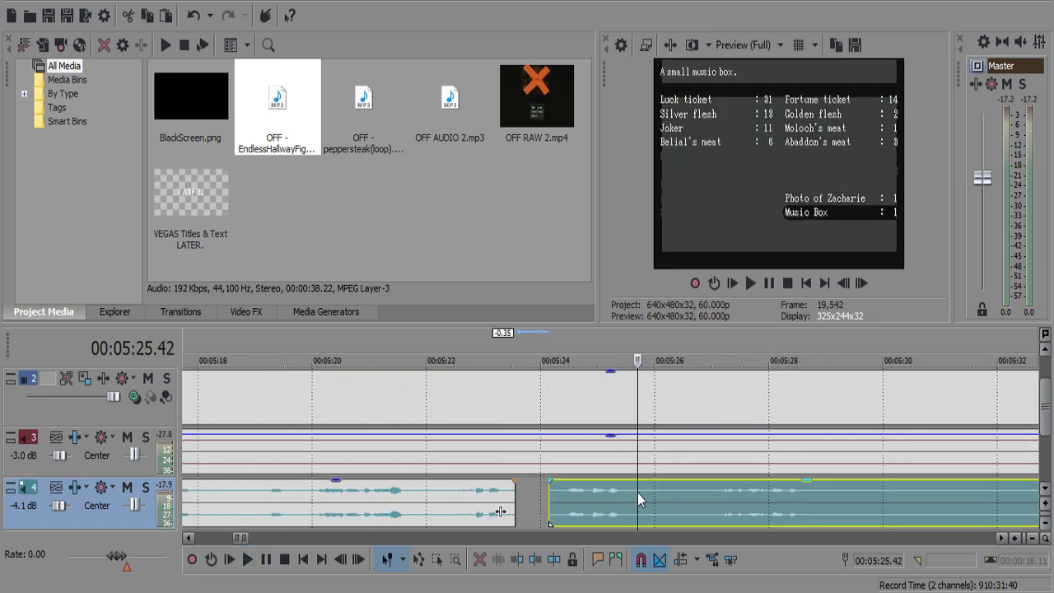
key("s")
key("s")
left_click(681, 499)
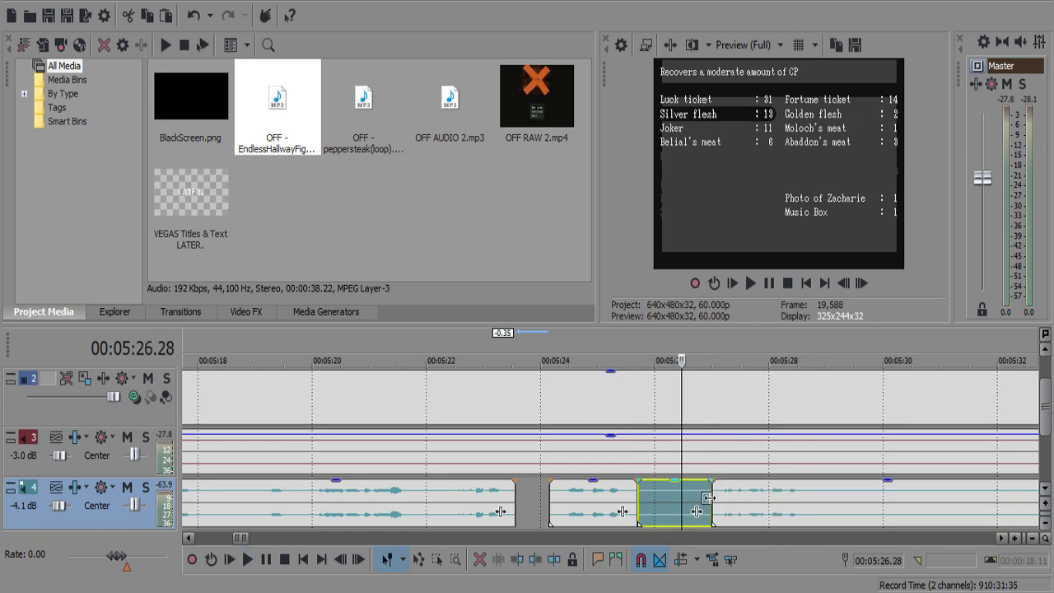
key("Delete")
left_click(714, 499)
scroll(714, 499, "down", 2)
scroll(706, 499, "up", 3)
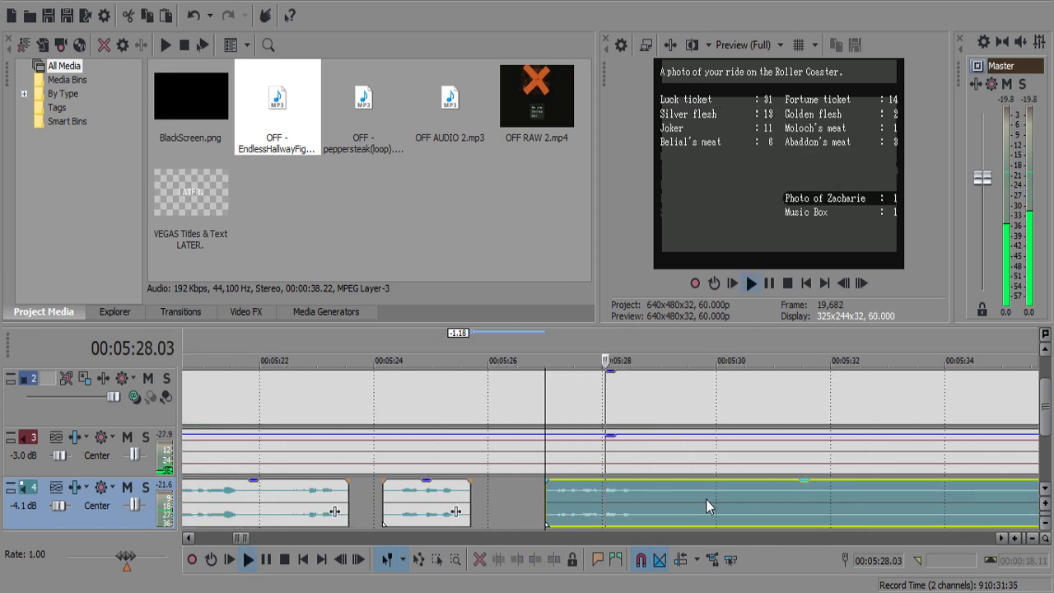
Split the voice clip at about 00:05:28.40 and 00:05:37.37, delete the silent piece between, and resume playback.
key("s")
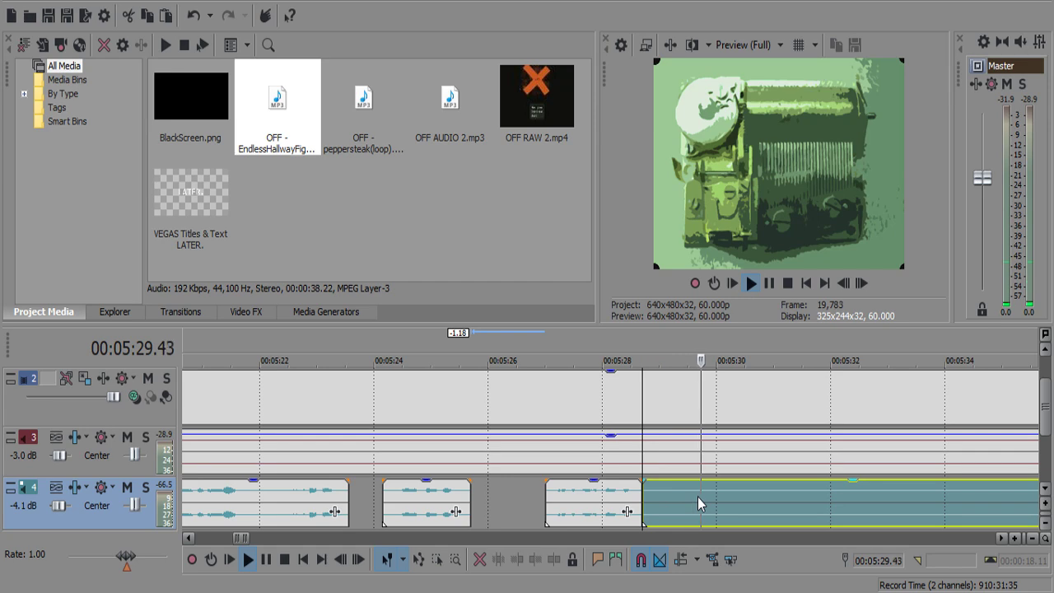
key("Return")
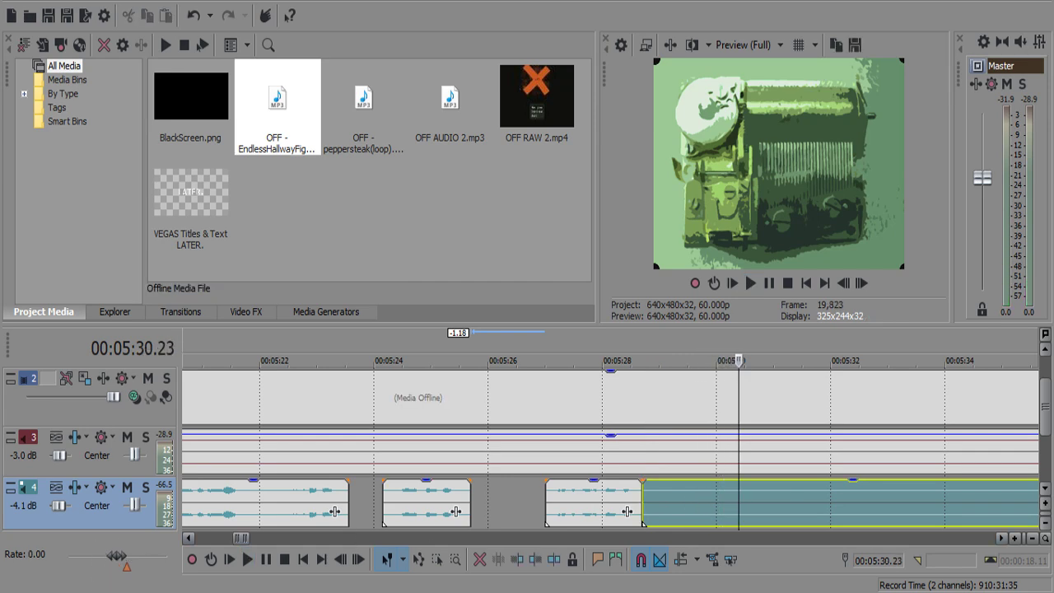
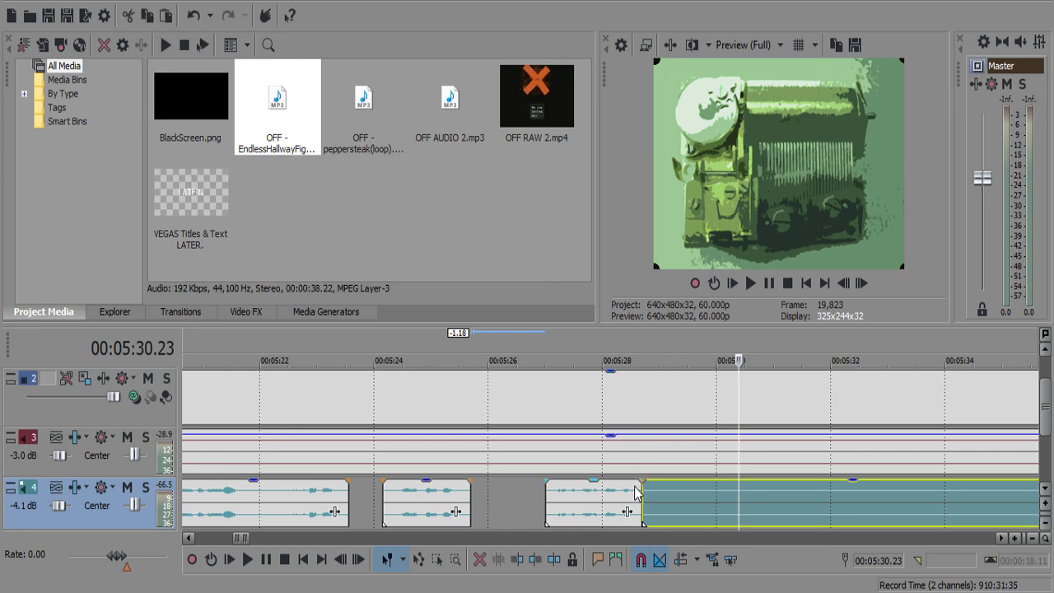
left_click(723, 504)
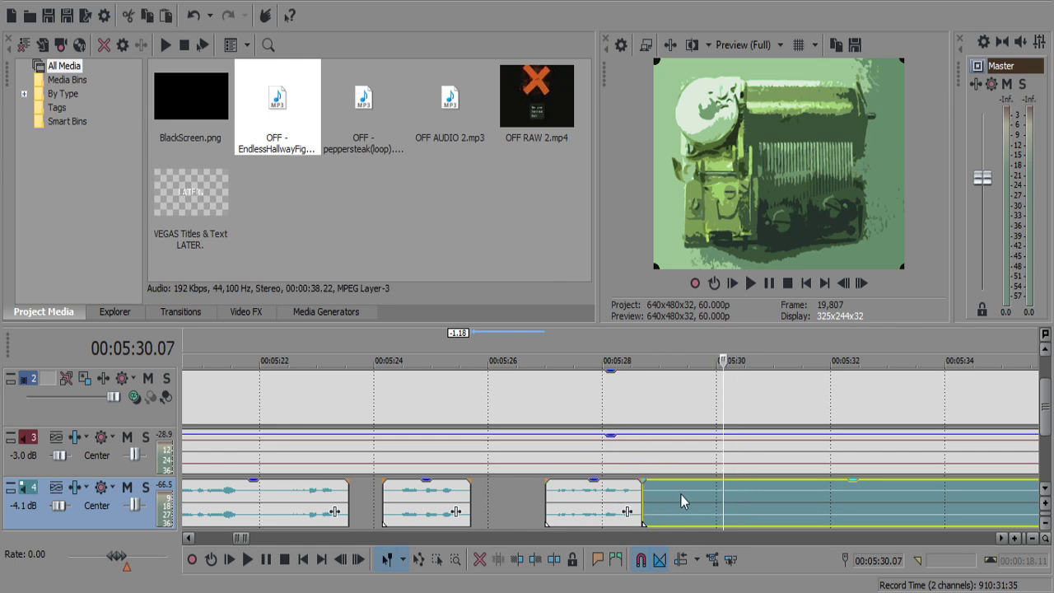
scroll(661, 476, "down", 3)
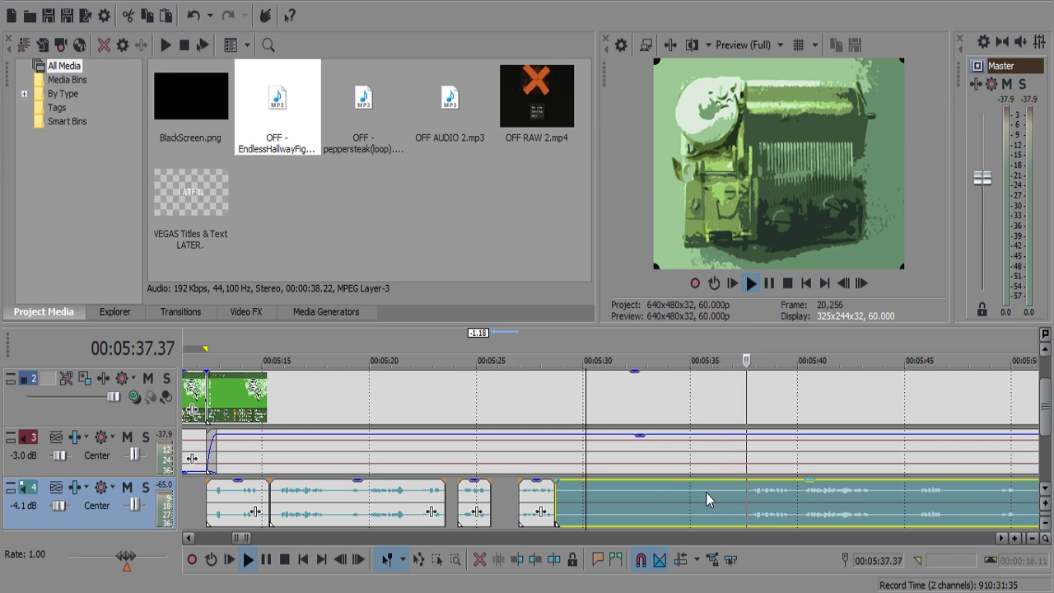
key("Return")
key("s")
key("Delete")
left_click_drag(740, 494, 747, 493)
key("space")
scroll(749, 491, "down", 2)
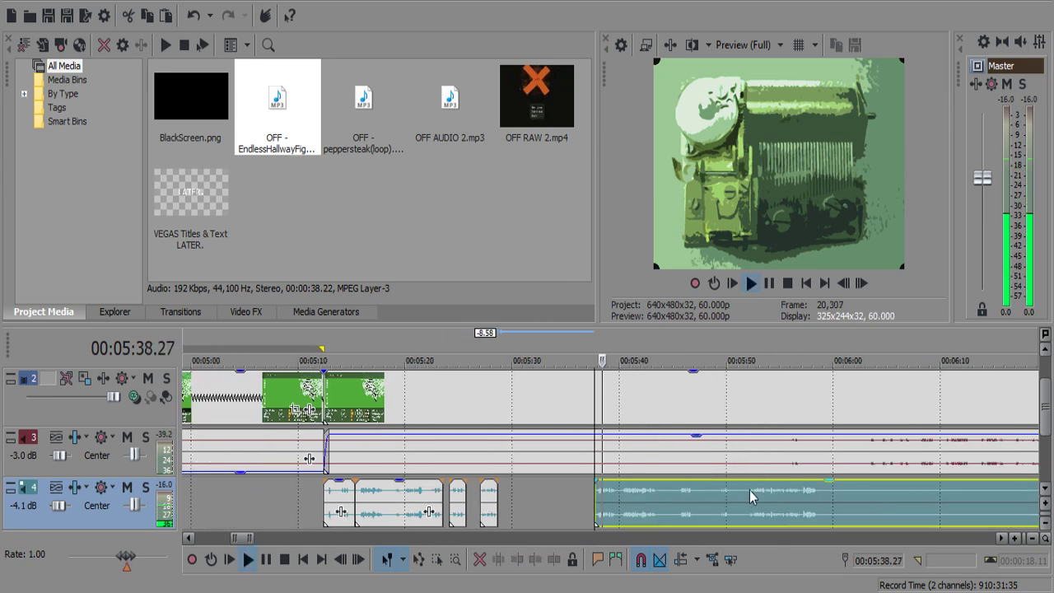
Split the voice clip at about 00:05:43.30 and 00:05:45.30 and delete the silent piece between them.
scroll(659, 491, "up", 5)
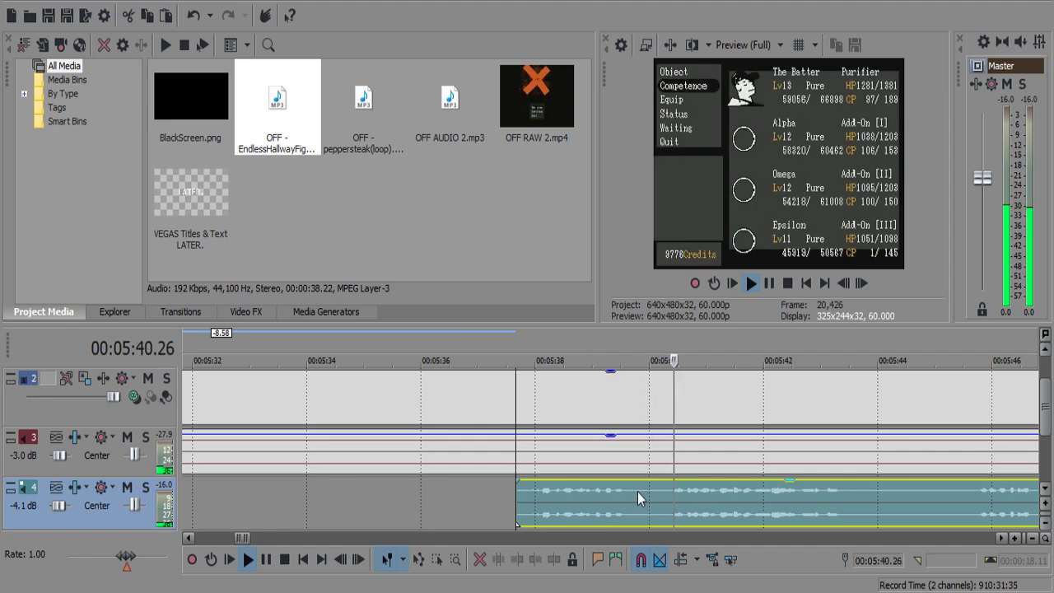
scroll(638, 492, "down", 2)
scroll(635, 491, "down", 1)
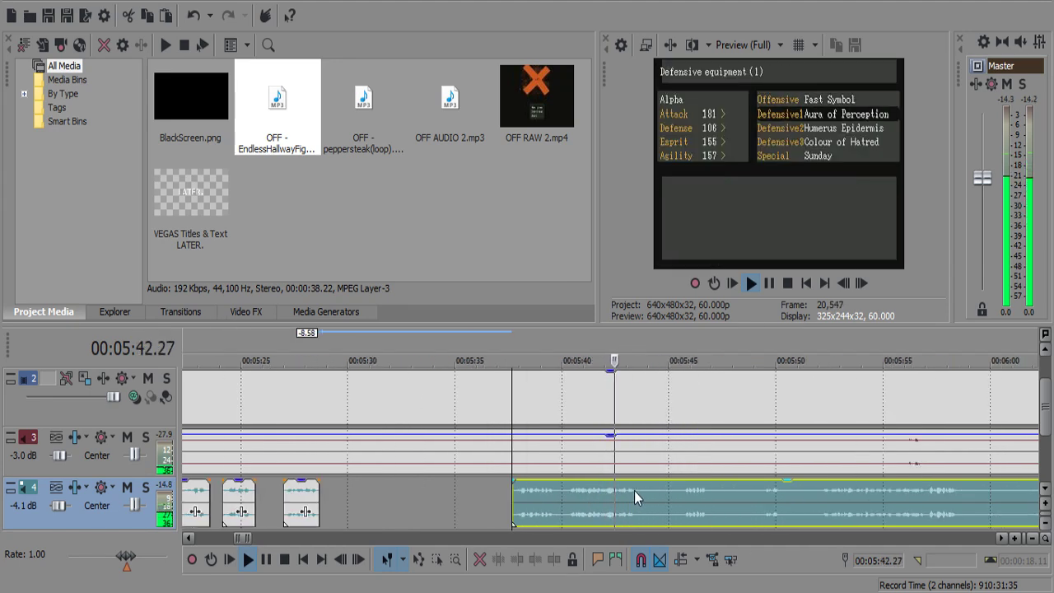
scroll(634, 491, "up", 3)
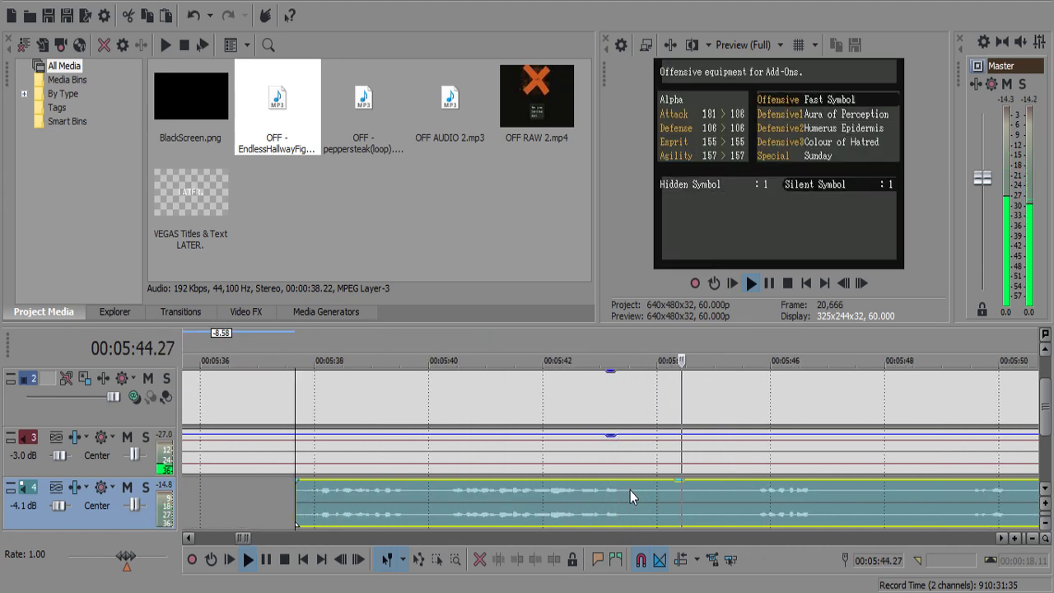
left_click(630, 491)
key("space")
key("s")
left_click(675, 491)
key("space")
scroll(674, 490, "down", 4)
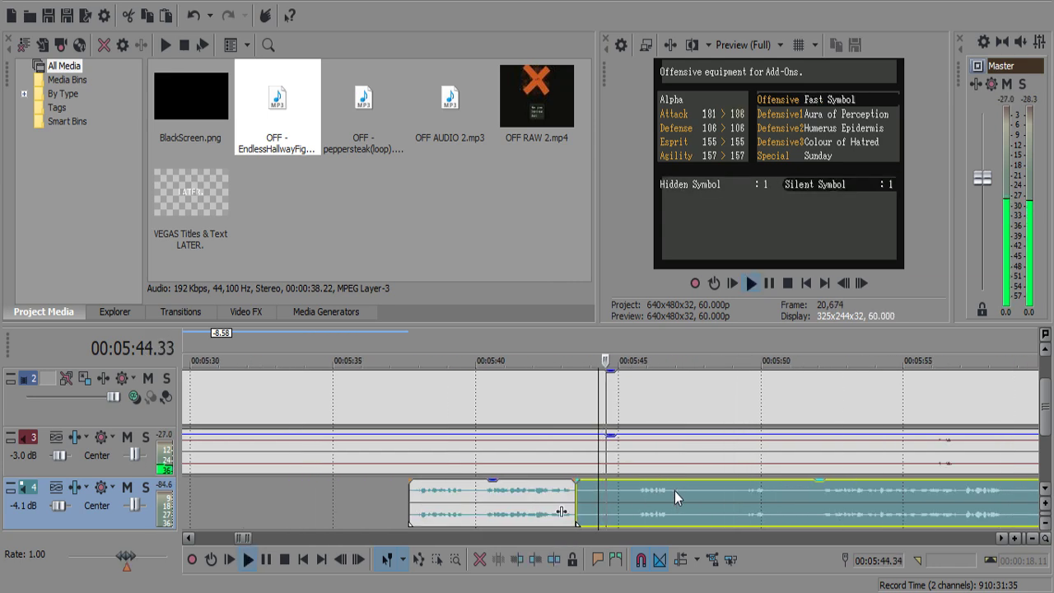
scroll(674, 491, "up", 4)
left_click(623, 494)
scroll(622, 492, "down", 10)
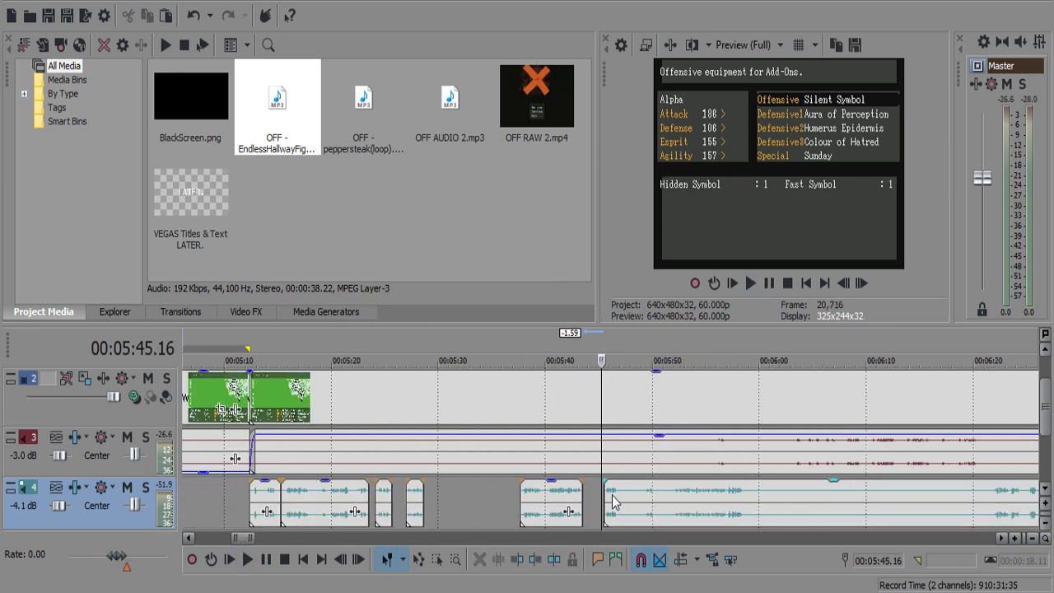
Play the voice track onward and split the voice clip at 00:05:46.49, just after the short phrase.
key("space")
key("space")
key("space")
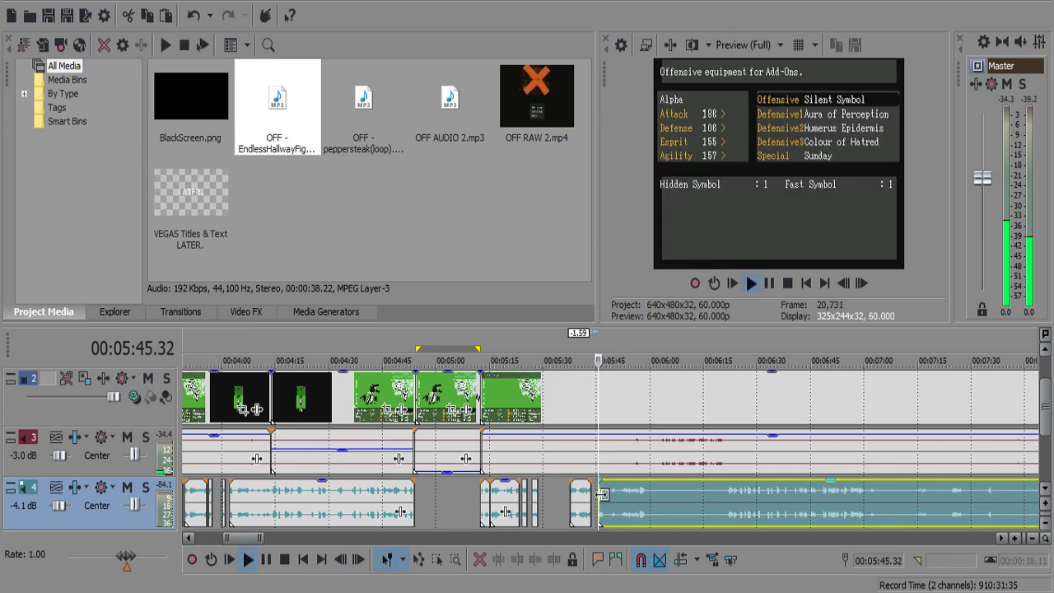
scroll(599, 496, "up", 7)
left_click(625, 494)
key("space")
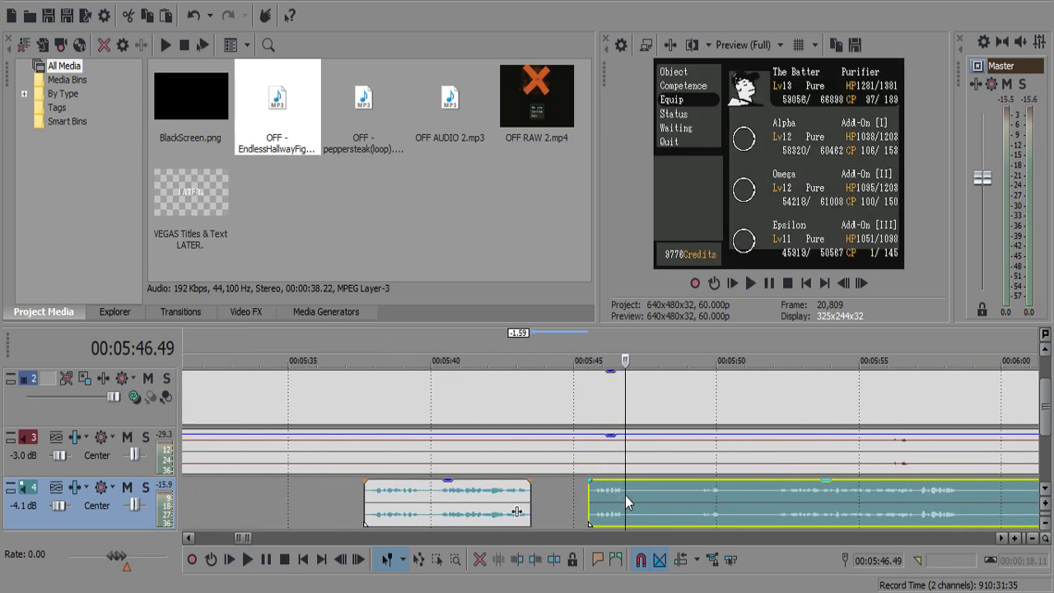
key("space")
key("space")
key("s")
key("space")
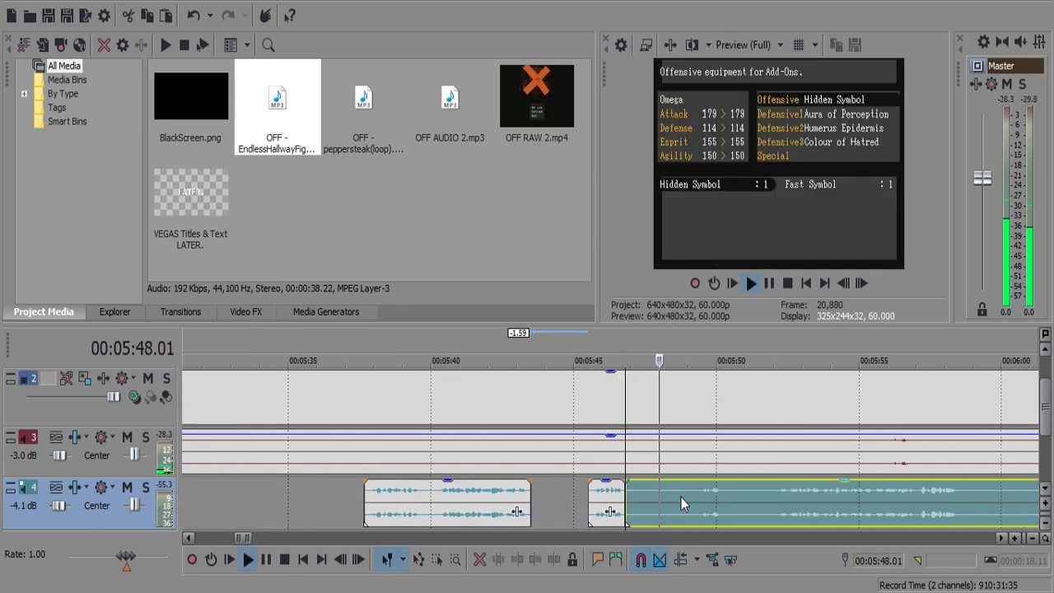
key("Return")
key("s")
left_click(686, 495)
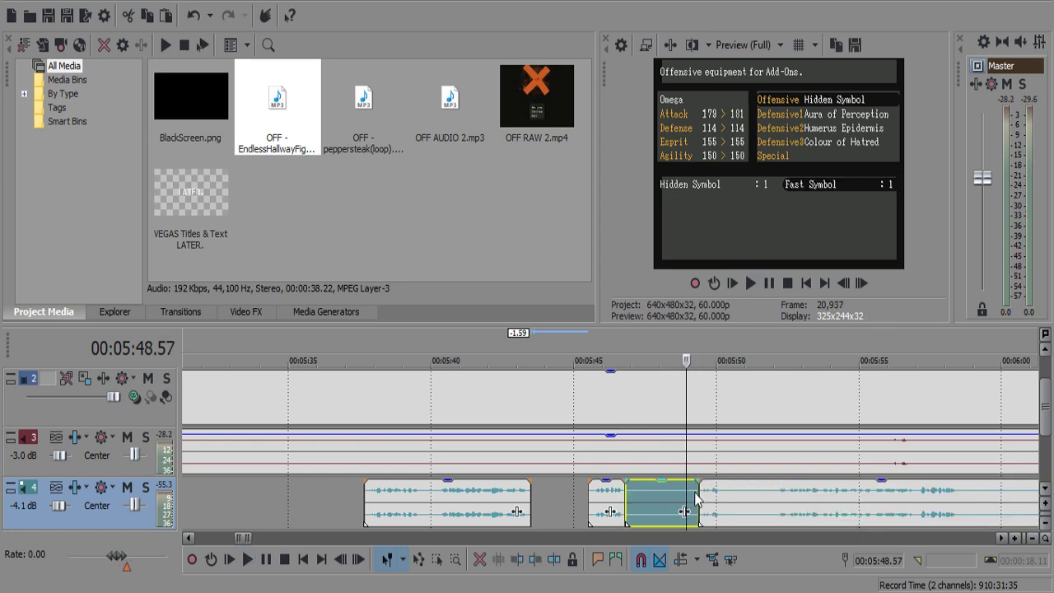
key("ctrl+z")
Split the voice clip at about 00:05:49, delete the silent piece before it, and play on from there.
left_click(690, 495)
key("s")
left_click(681, 493)
key("Delete")
left_click(694, 496)
key("space")
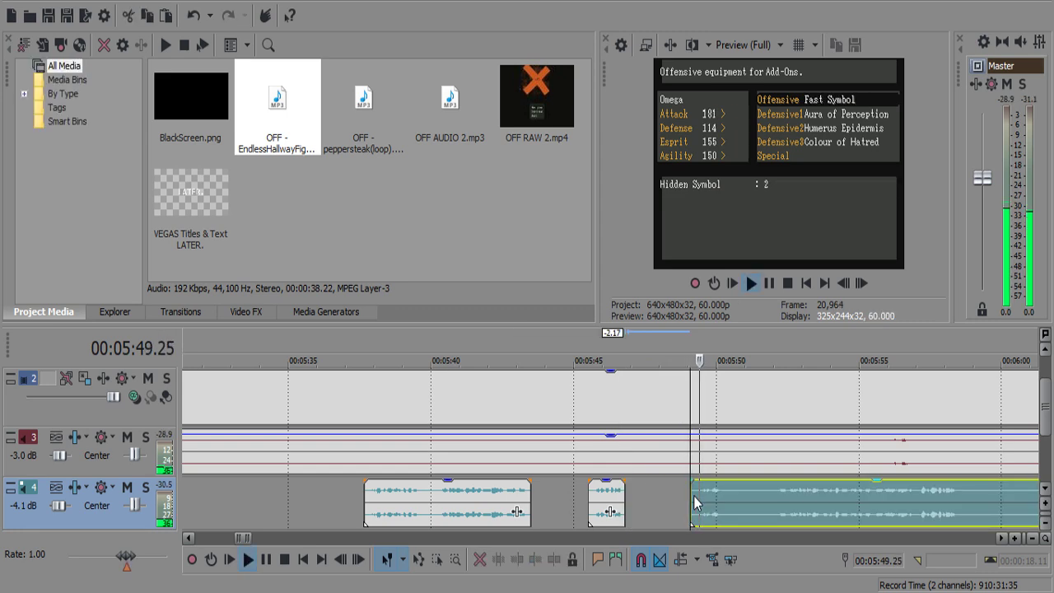
Split the voice clip at about 00:05:50.16 and 00:05:50.51 and delete the piece between.
scroll(693, 496, "up", 2)
left_click(613, 492)
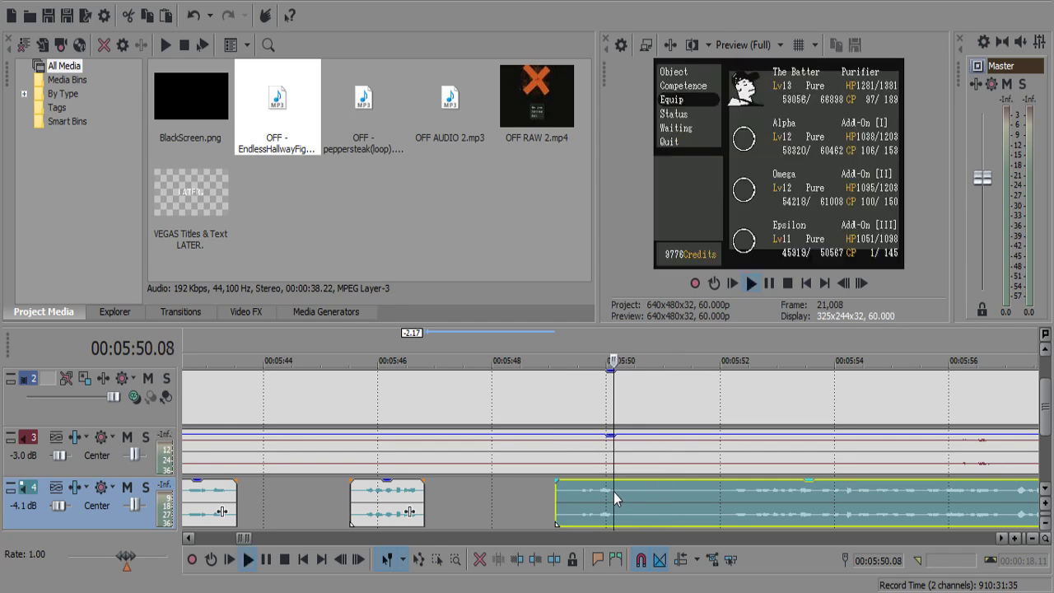
left_click(622, 491)
key("s")
key("Return")
key("s")
left_click(635, 494)
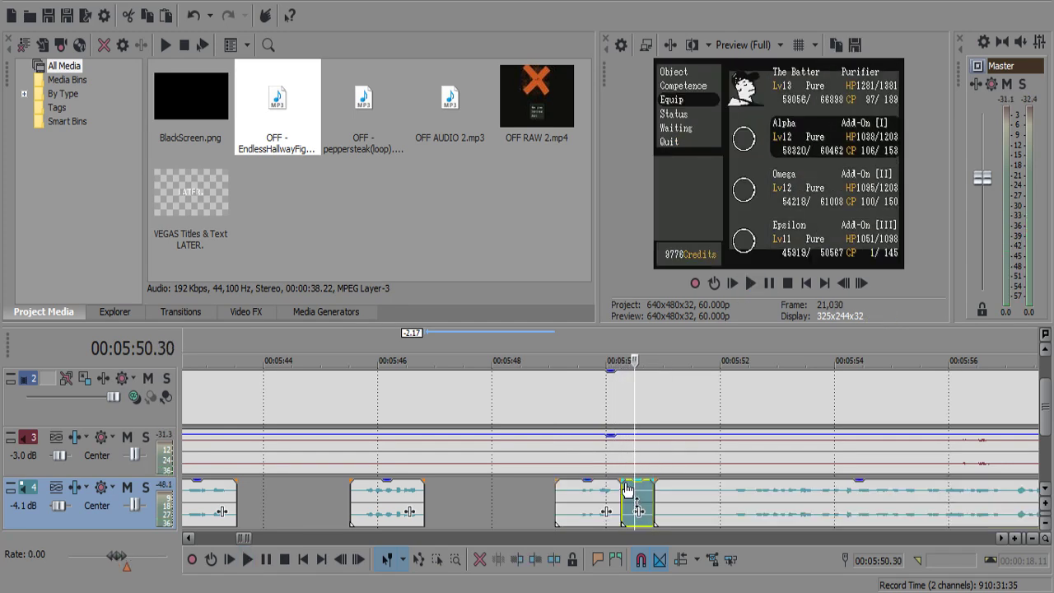
key("Delete")
Add a short fade-out to the end of the voice piece before 00:05:50.16 and play it back.
left_click_drag(621, 482, 608, 485)
left_click(569, 499)
left_click(568, 498)
key("space")
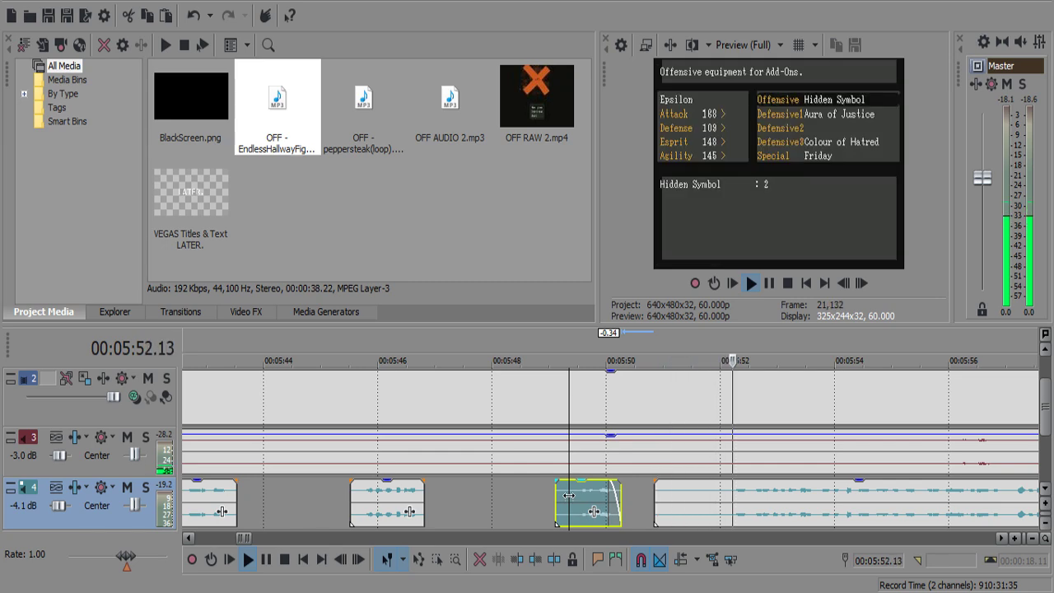
Play on to the next battle, mute the voice track, and split the gameplay video and its audio at 00:05:56.30.
scroll(568, 495, "down", 4)
scroll(568, 495, "down", 2)
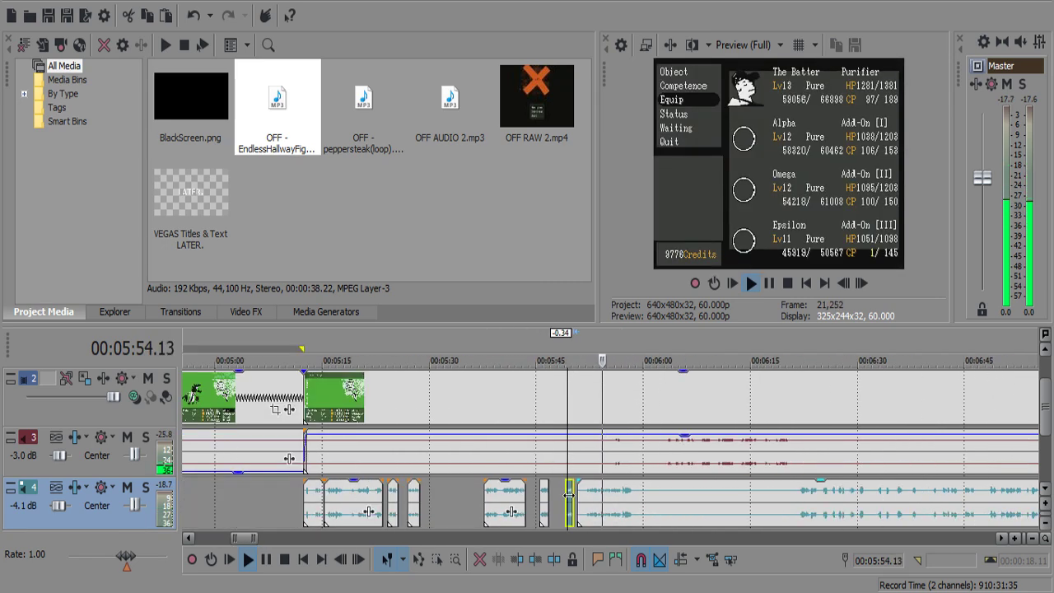
scroll(568, 494, "up", 3)
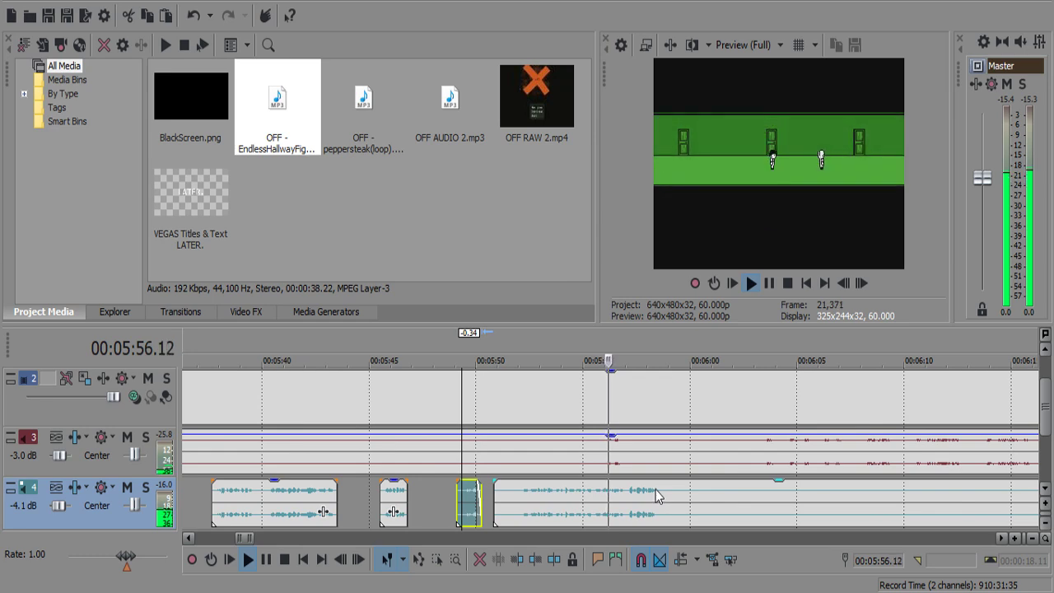
scroll(626, 495, "up", 2)
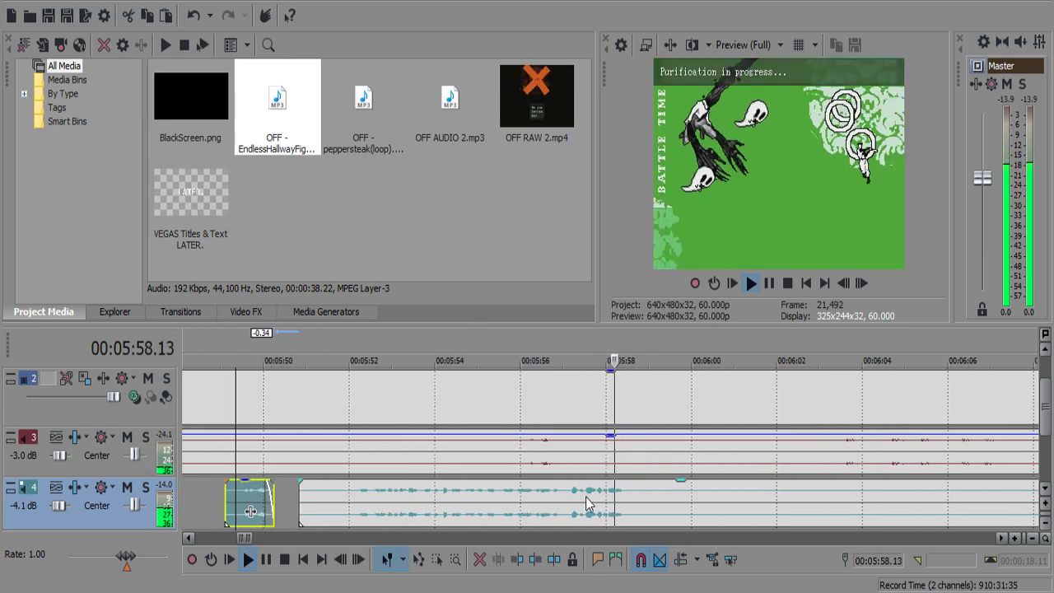
left_click(526, 454)
key("space")
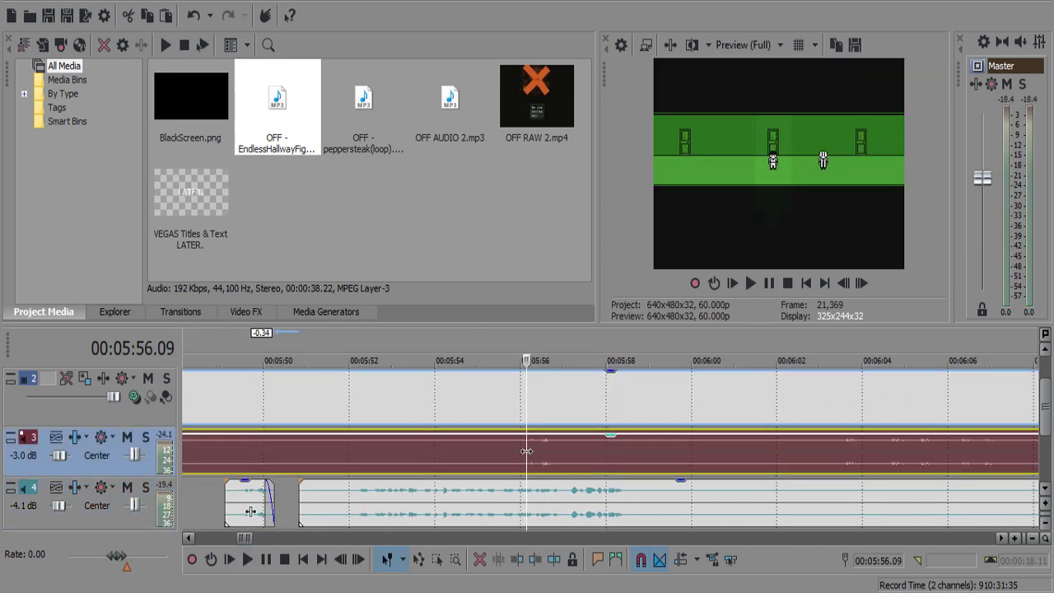
left_click(127, 487)
scroll(652, 477, "up", 2)
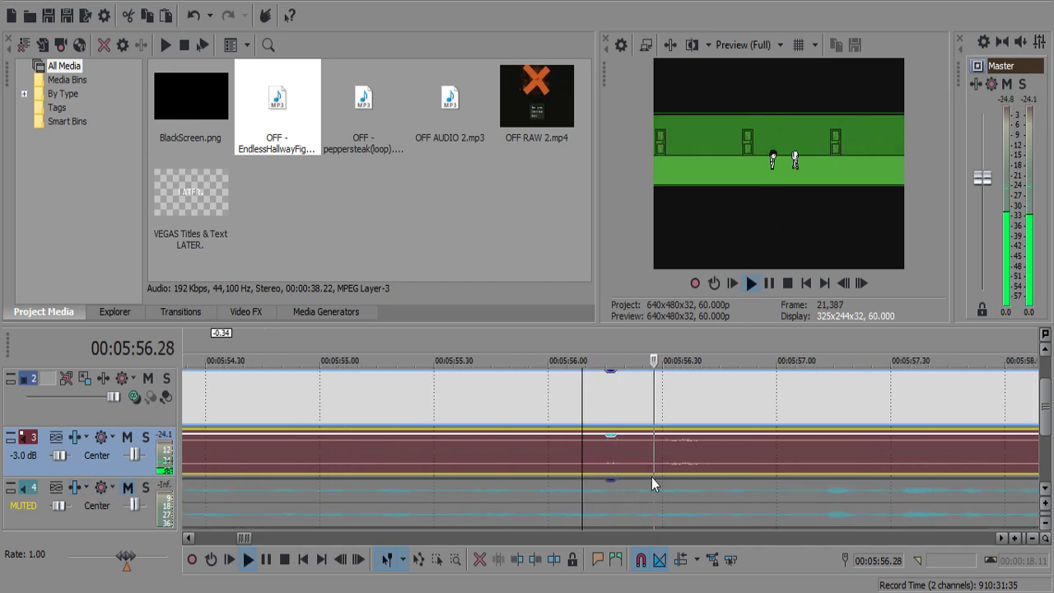
key("space")
left_click(664, 454)
key("space")
key("s")
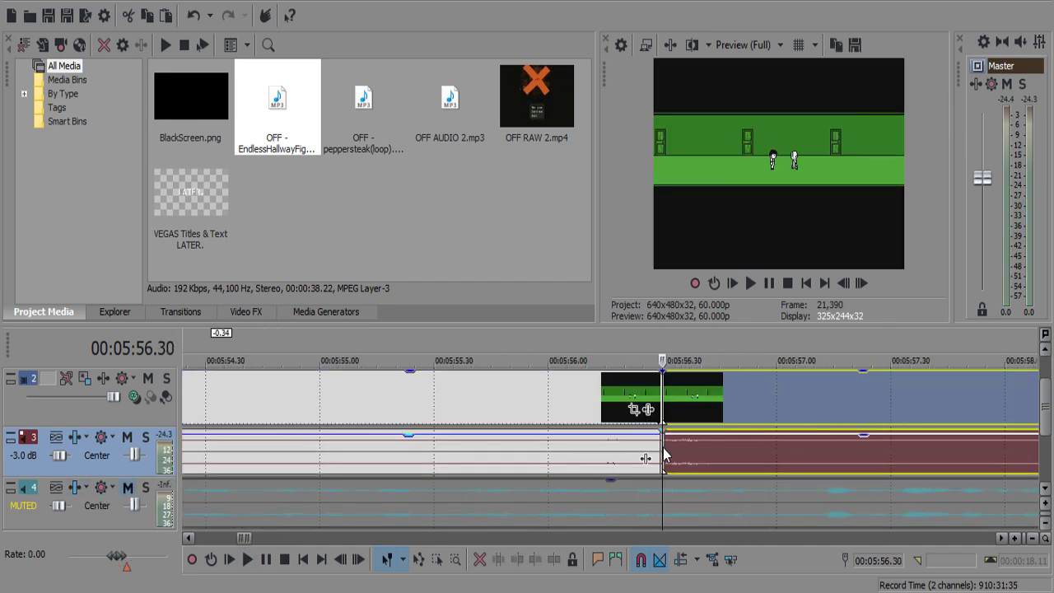
scroll(692, 447, "down", 1)
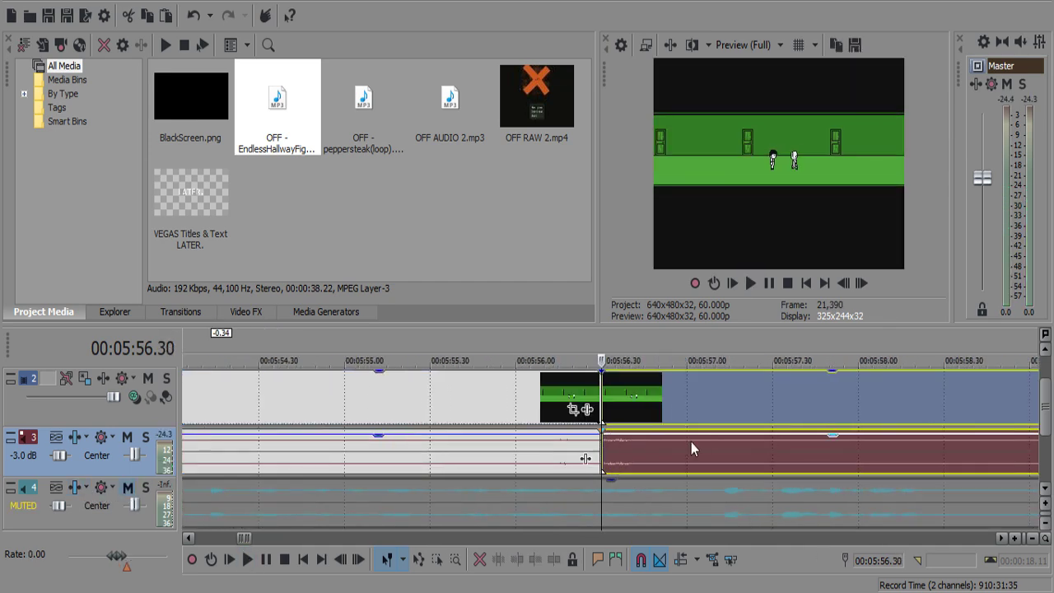
Unmute the voice track and split the voice clip at 00:05:58.38, right after the spoken phrase.
left_click(127, 487)
left_click(832, 492)
scroll(832, 492, "down", 3)
key("space")
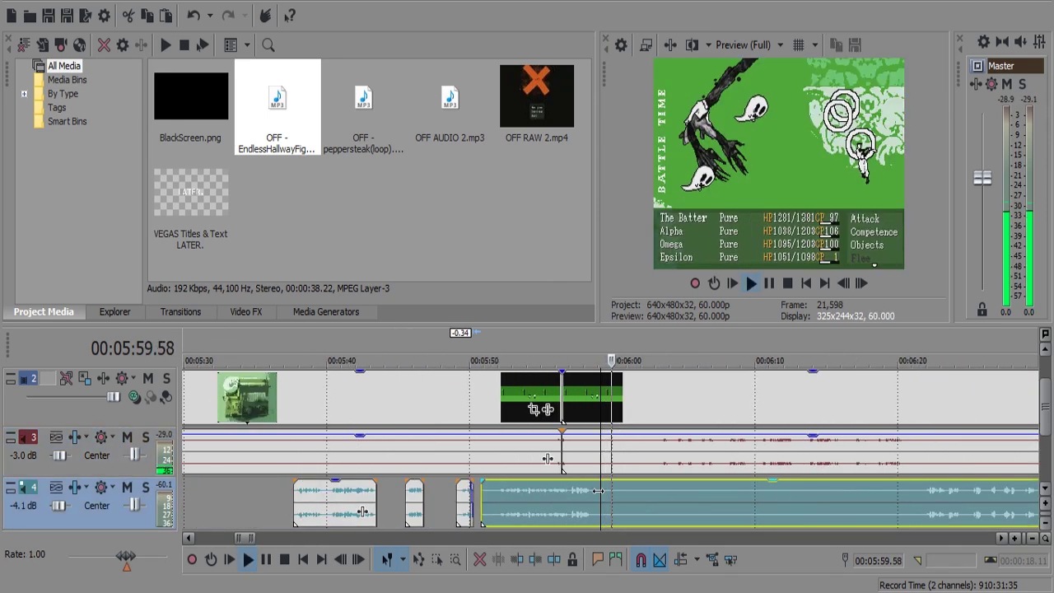
key("Return")
left_click(582, 496)
scroll(583, 495, "up", 3)
key("space")
key("Return")
key("s")
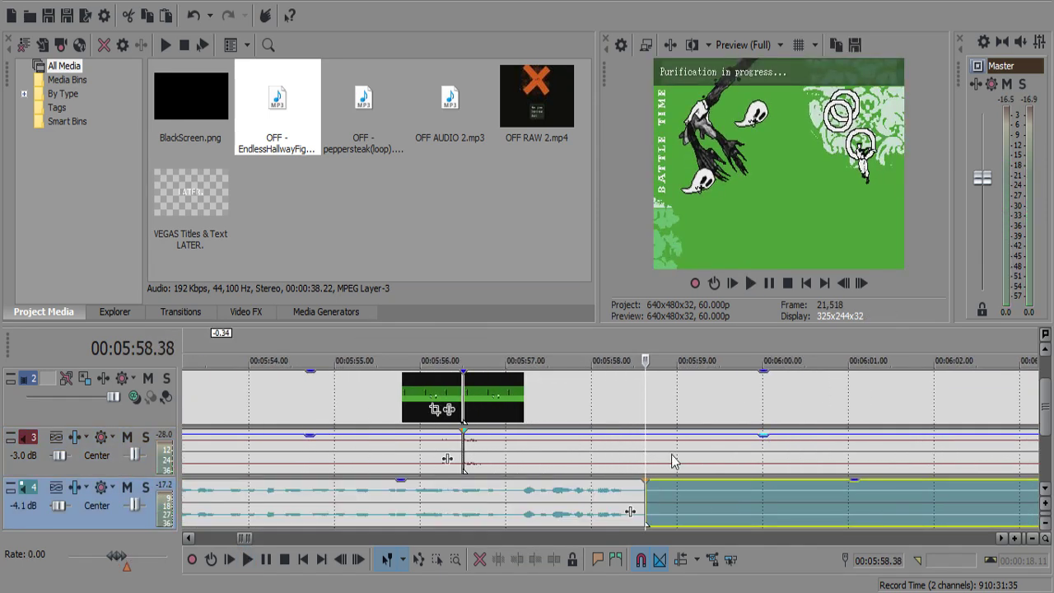
Split the gameplay clip at 00:05:58.56 and lower the gain of the battle-intro audio piece before it to -4.0 dB.
left_click(672, 455)
key("s")
left_click_drag(649, 436, 664, 451)
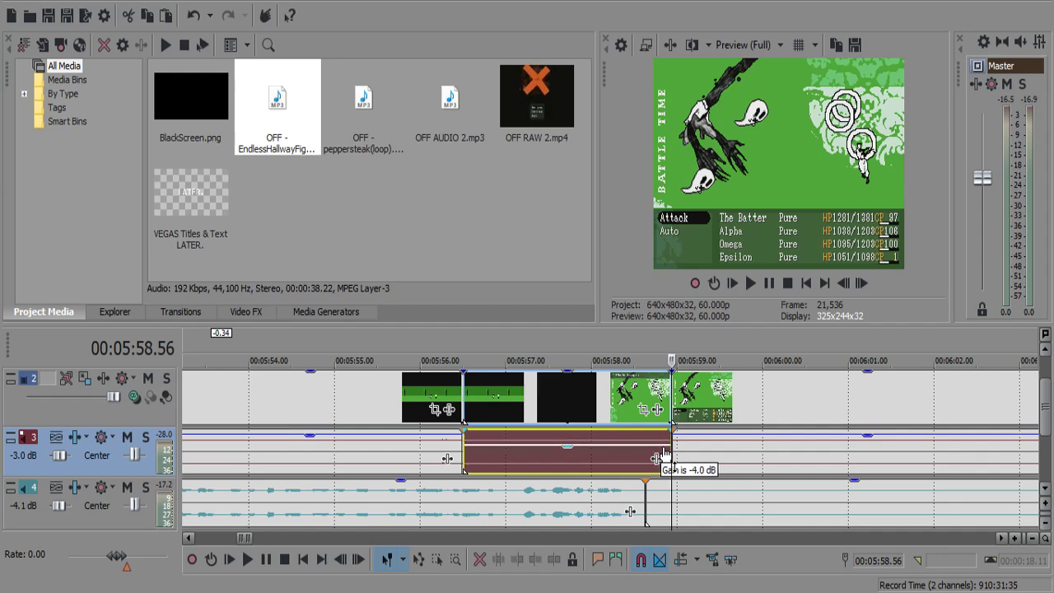
Play the end of the battle and split the voice clip at about 00:06:21.54 and the gameplay clip at about 00:06:21.40.
scroll(671, 451, "down", 5)
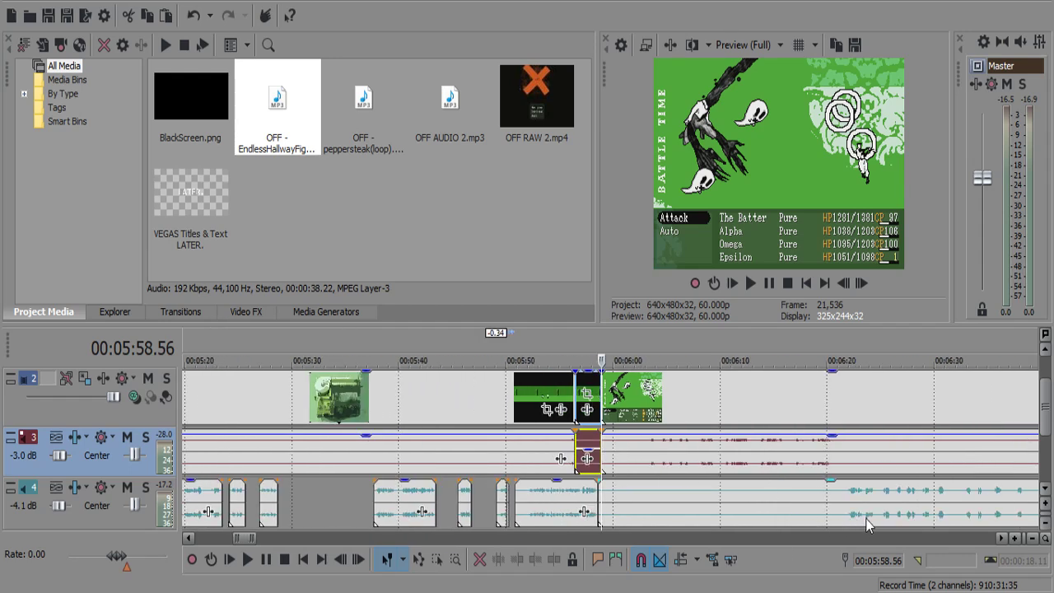
left_click(843, 497)
scroll(843, 497, "up", 5)
key("space")
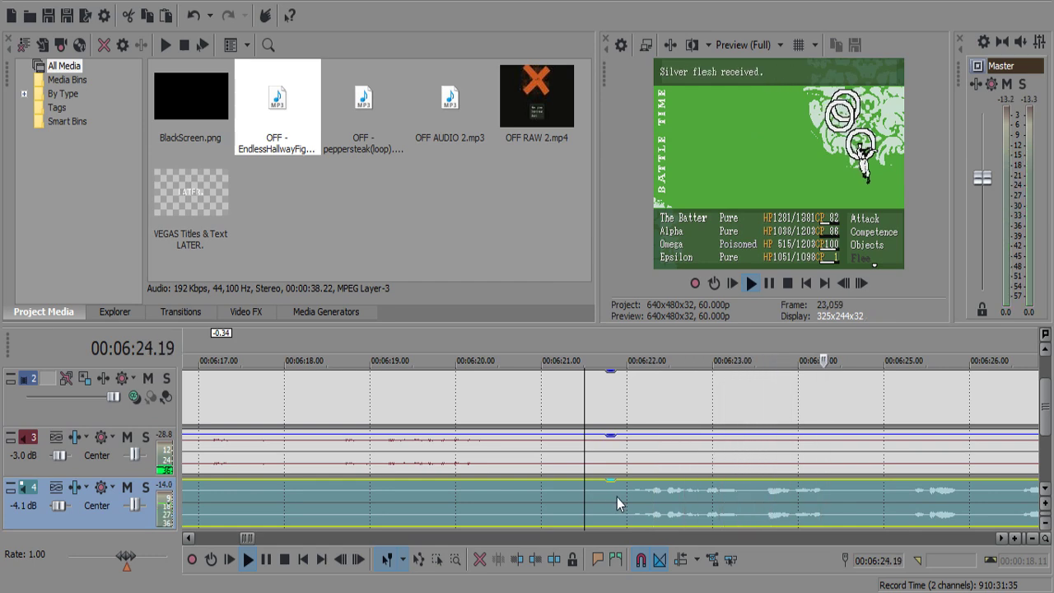
left_click(619, 504)
key("s")
left_click(598, 458)
scroll(537, 458, "down", 4)
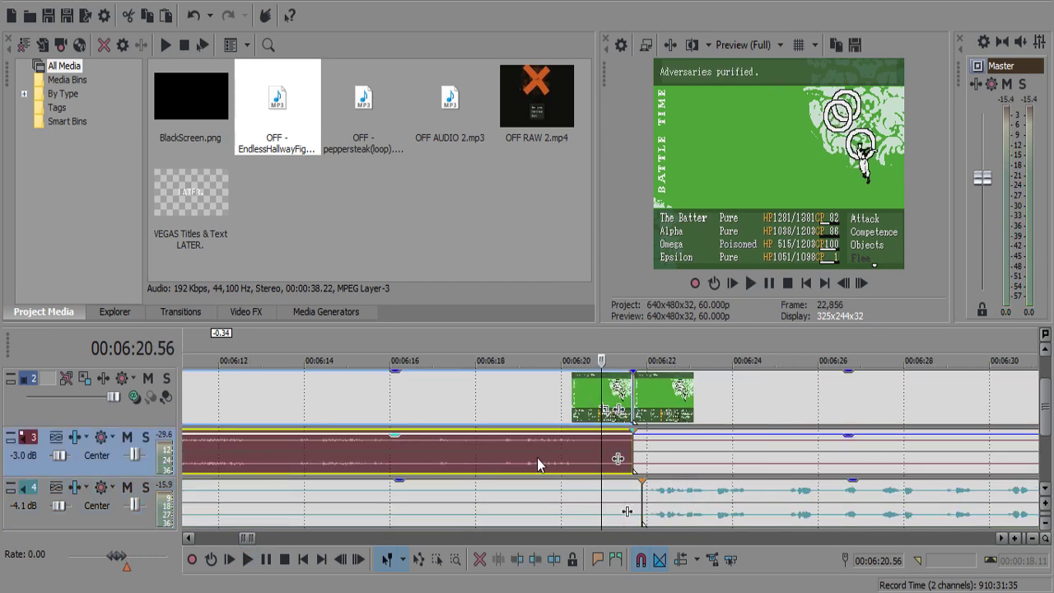
Delete the voice and gameplay pieces covering the battle between about 00:05:58 and 00:06:21.
left_click(554, 498)
key("Delete")
left_click(536, 462)
key("Delete")
Move the remaining gameplay and voice clips back together so the gameplay starts at 00:05:58.56, closing the gap.
left_click(651, 388)
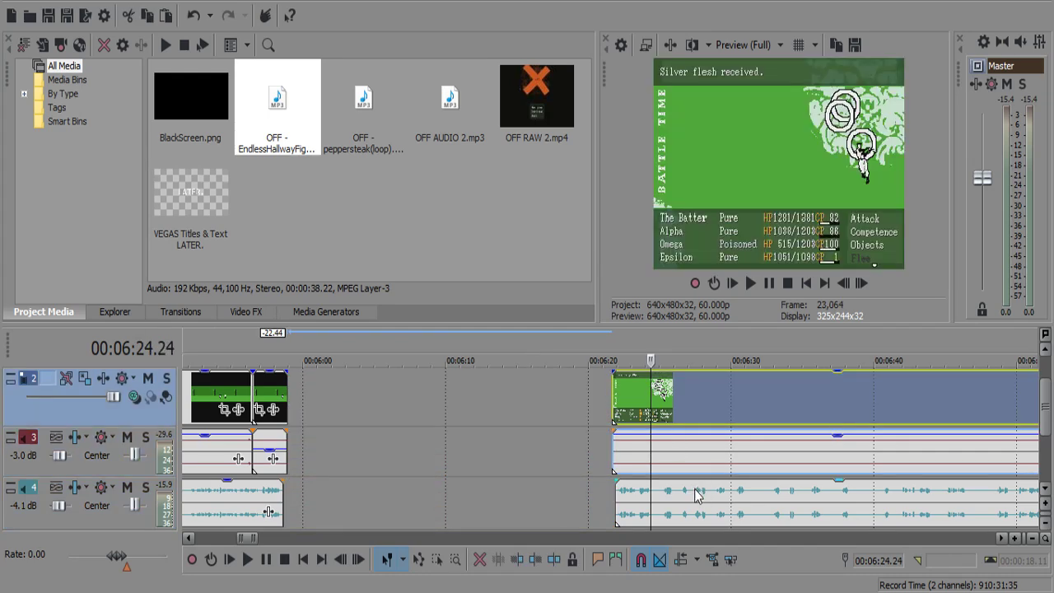
left_click(695, 491, "shift")
left_click_drag(689, 454, 364, 448)
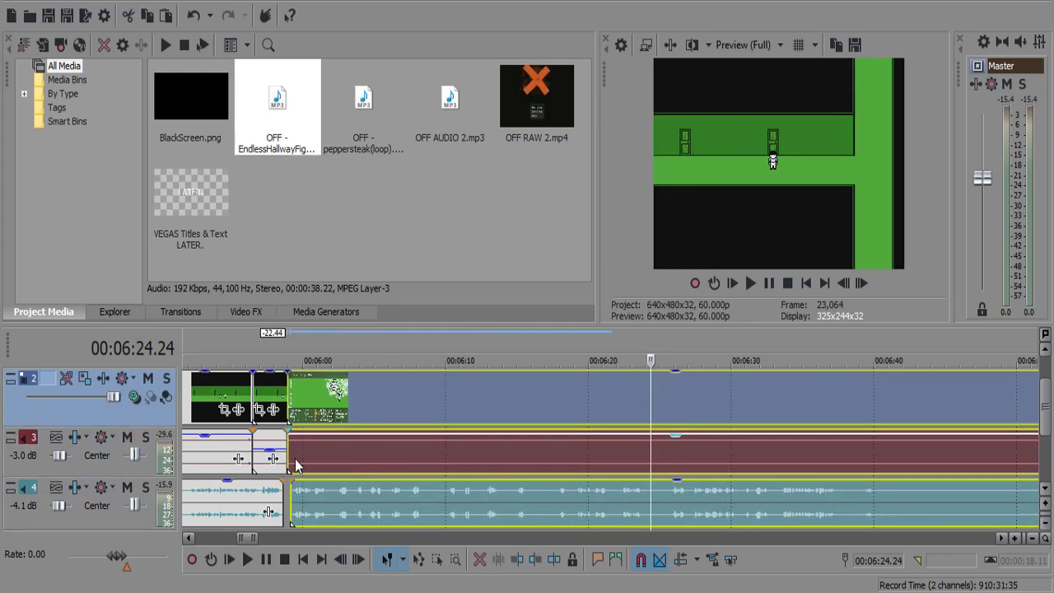
left_click(296, 466)
scroll(385, 451, "up", 6)
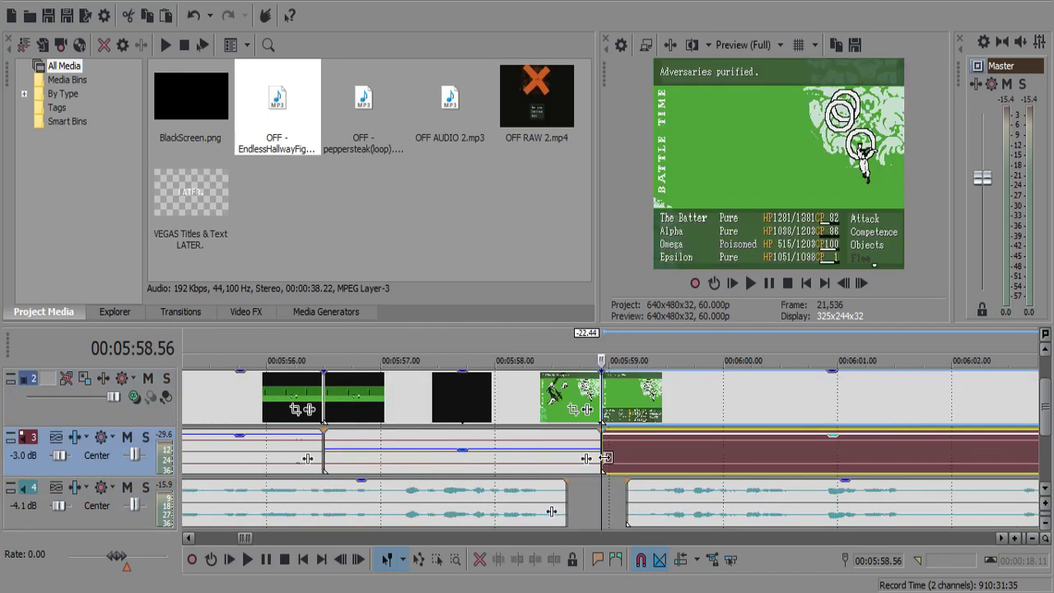
Overlap the battle-intro and post-battle gameplay pieces near 00:05:58.56 into a crossfade of about 0.30 and play the transition.
mouse_move(606, 458)
left_mouse_down()
mouse_move(560, 458)
mouse_move(606, 464)
left_mouse_up()
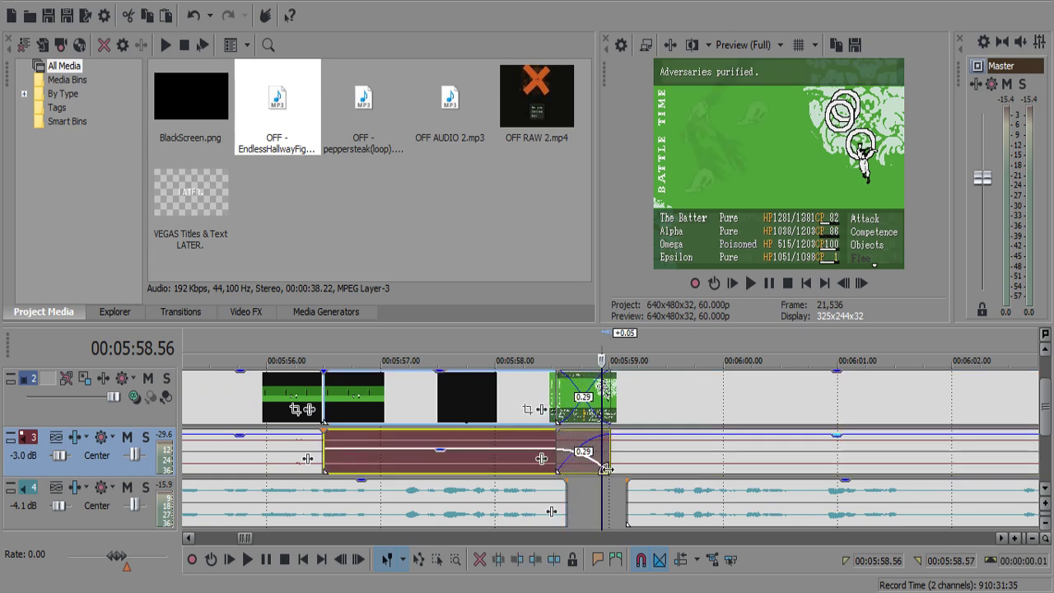
left_click(525, 496)
key("space")
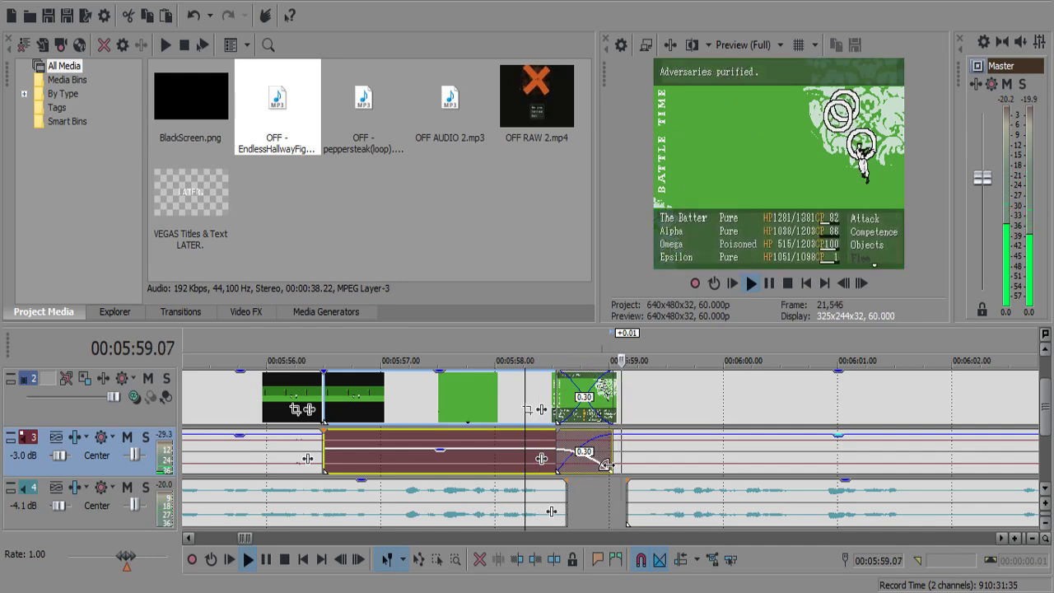
scroll(658, 516, "down", 5)
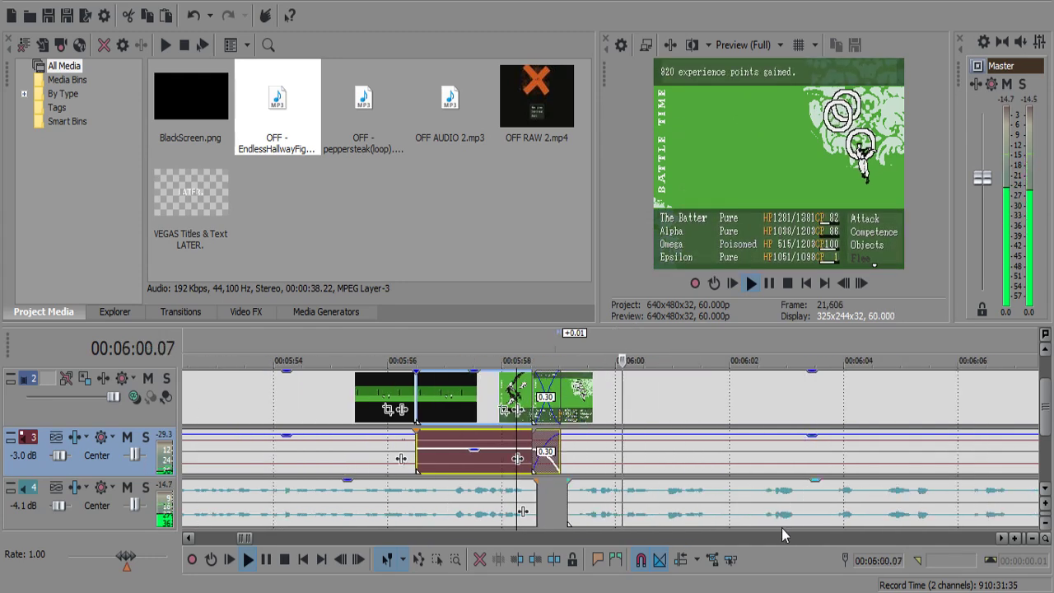
Cut the silence out of the voice track between 00:06:01.55 and about 00:06:02.32.
scroll(659, 516, "up", 5)
left_click(663, 505)
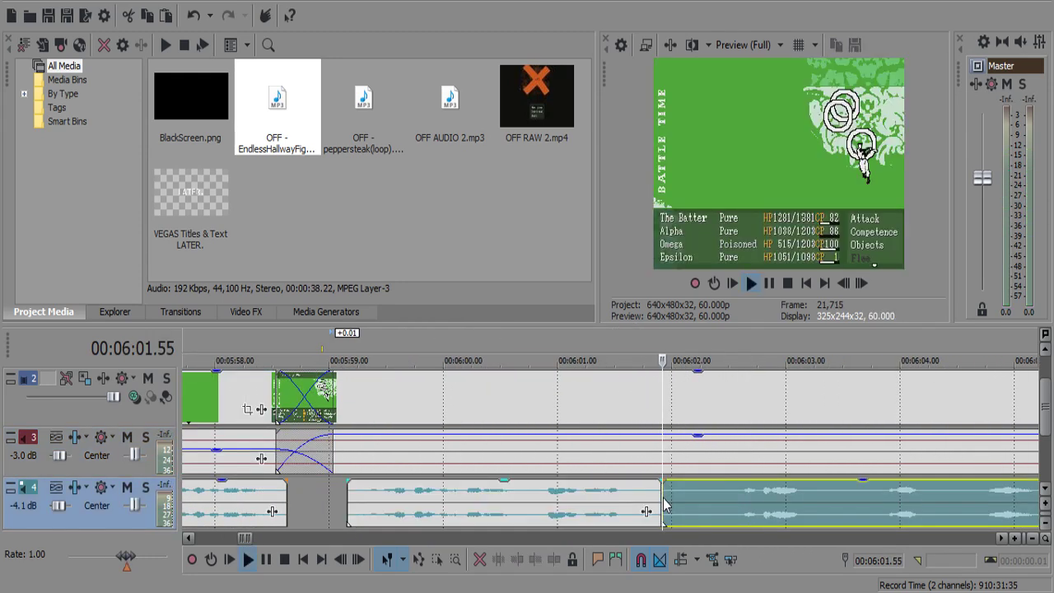
key("s")
key("Delete")
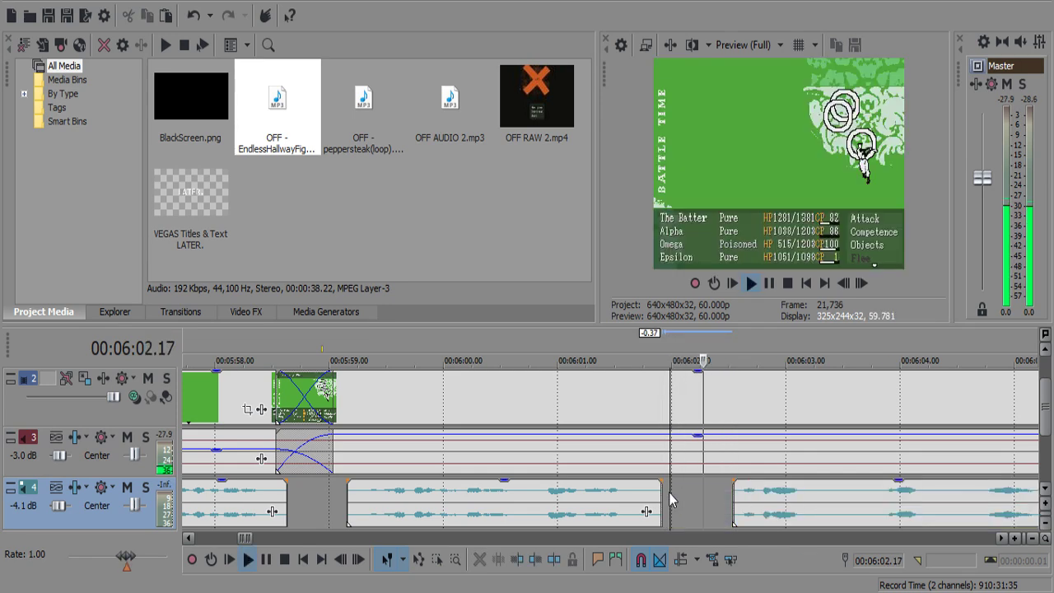
left_click(790, 500)
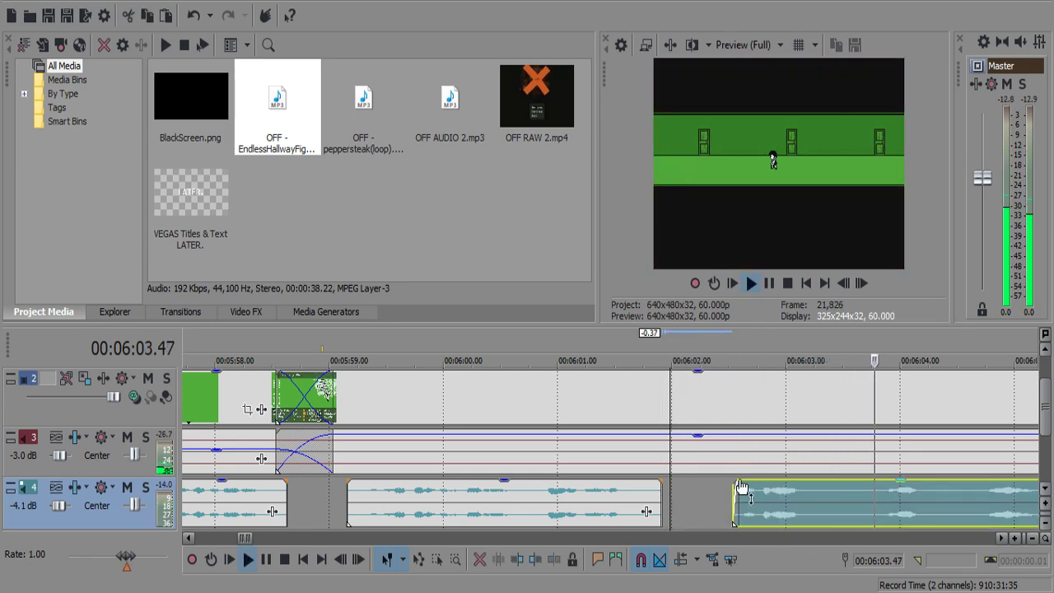
Split the voice clip around the pause from about 00:06:03.26 to 00:06:03.46 and delete that piece.
left_click(832, 497)
key("s")
key("space")
key("space")
key("s")
left_click(835, 498)
key("Delete")
left_click(806, 497)
key("space")
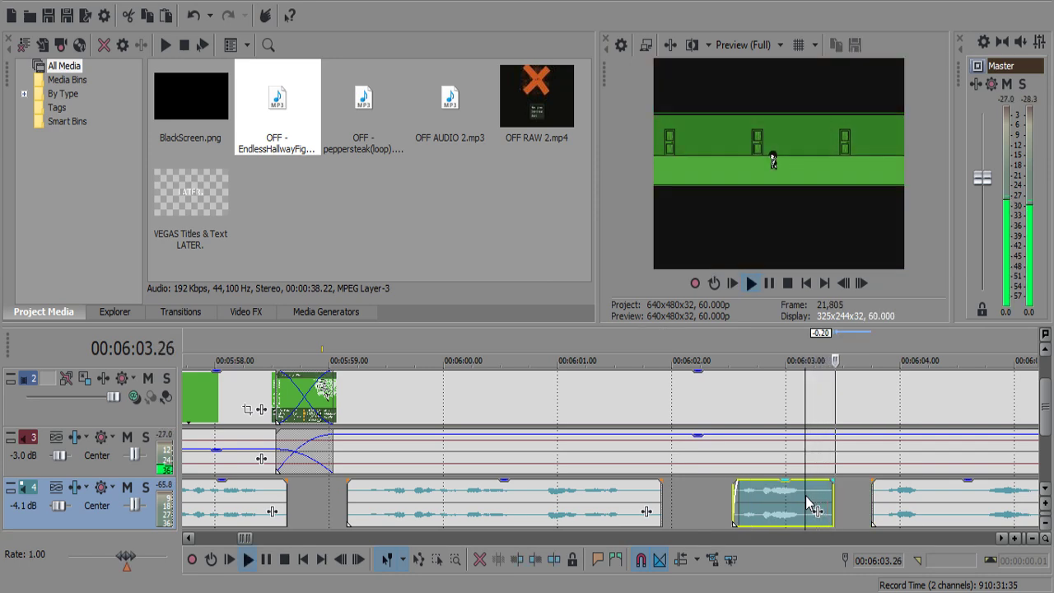
Trim the end of the short voice piece near 00:06:03 so the gap after it is 0.27, and play on.
scroll(821, 497, "down", 1)
key("space")
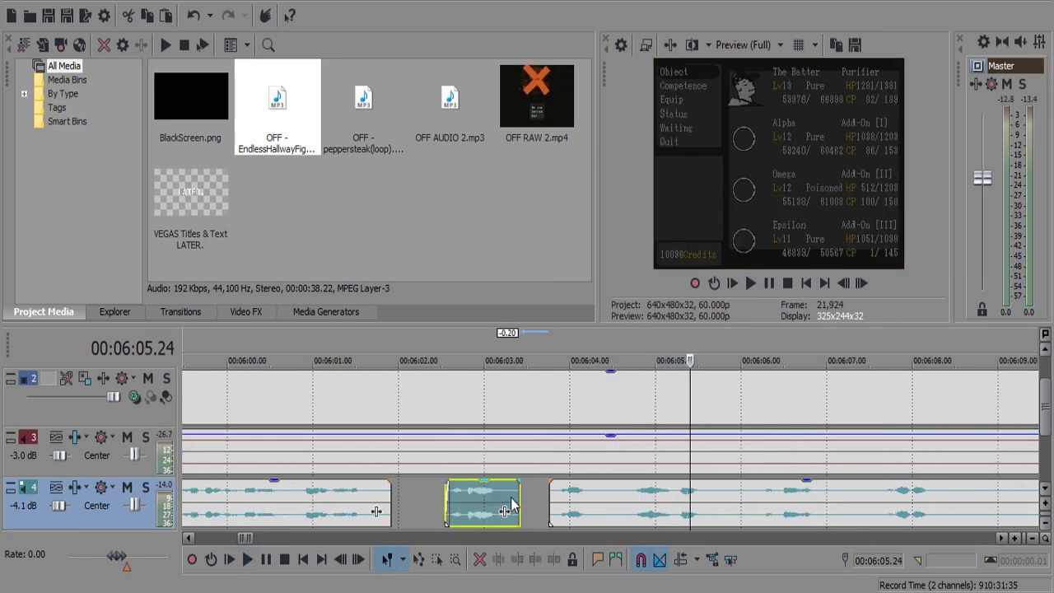
left_click_drag(512, 502, 508, 504)
left_click(663, 512)
key("space")
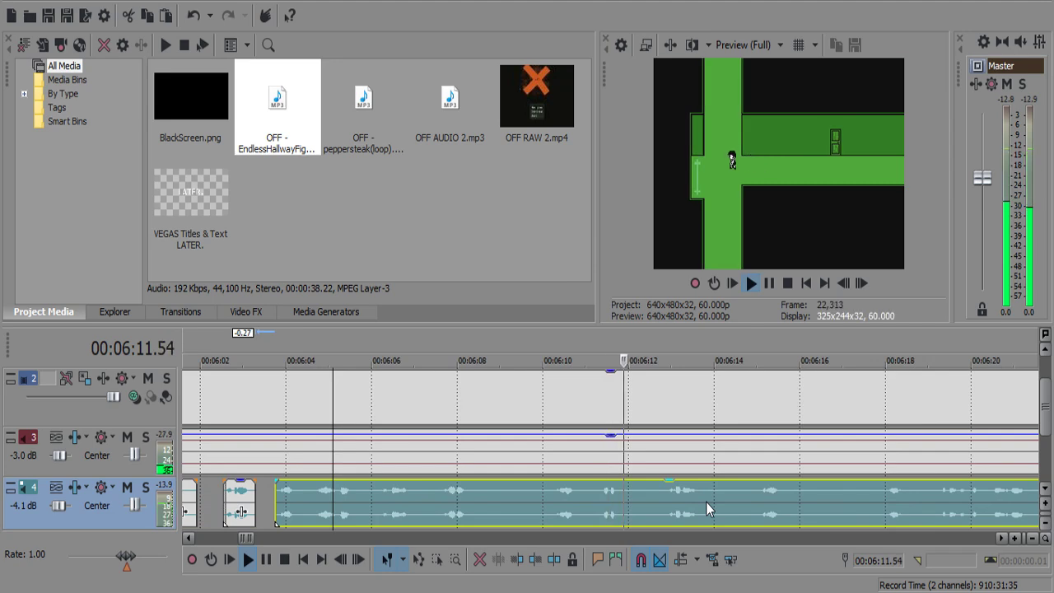
Cut the pause between about 00:06:13.55 and 00:06:14.50 out of the voice track and play on.
scroll(699, 503, "down", 3)
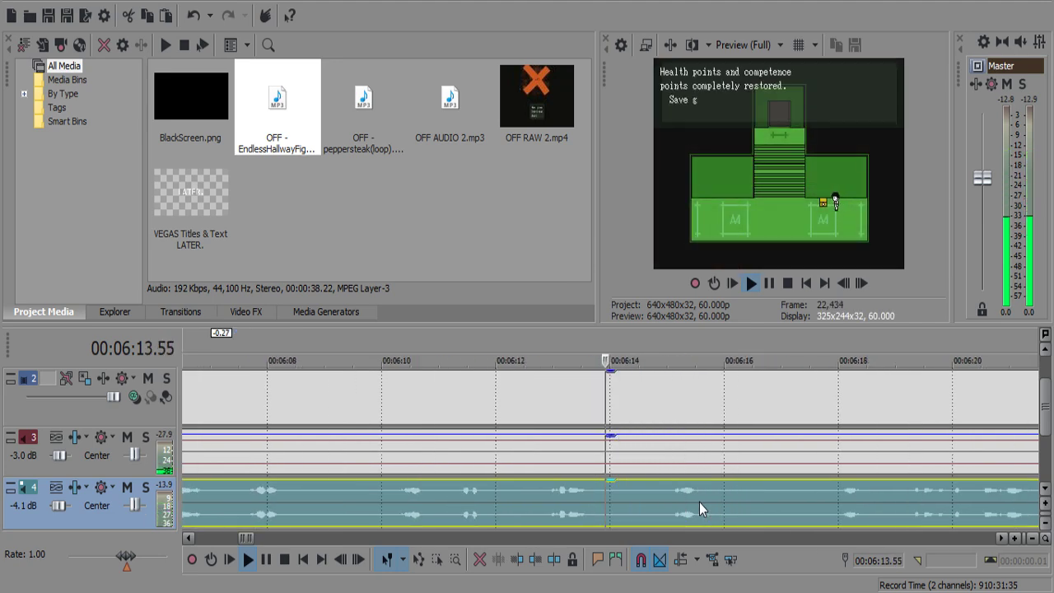
left_click(604, 498)
key("s")
key("space")
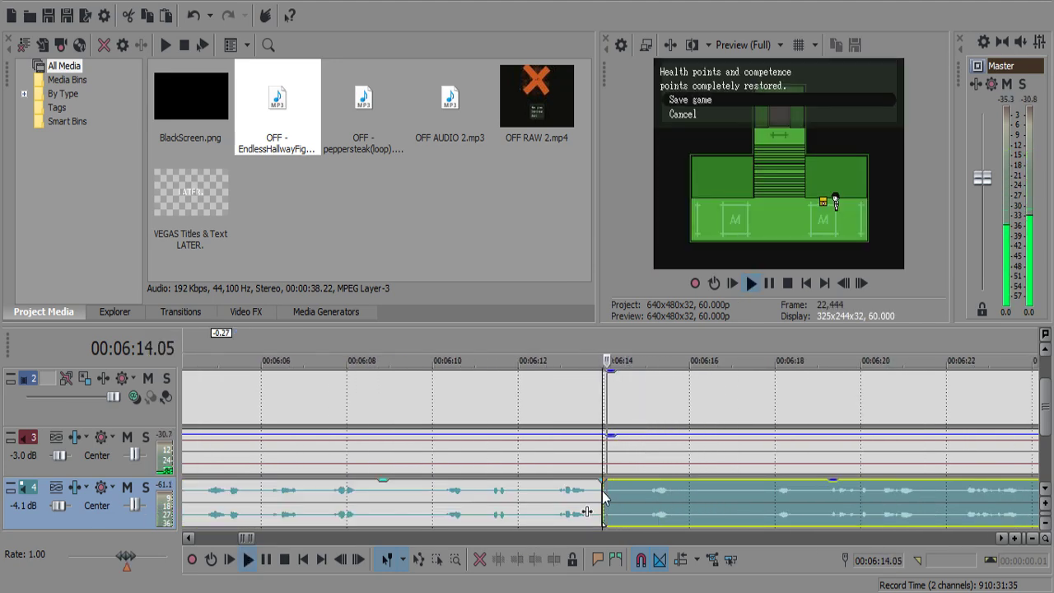
key("space")
key("s")
left_click(618, 498)
key("Delete")
left_click_drag(640, 498, 639, 498)
key("space")
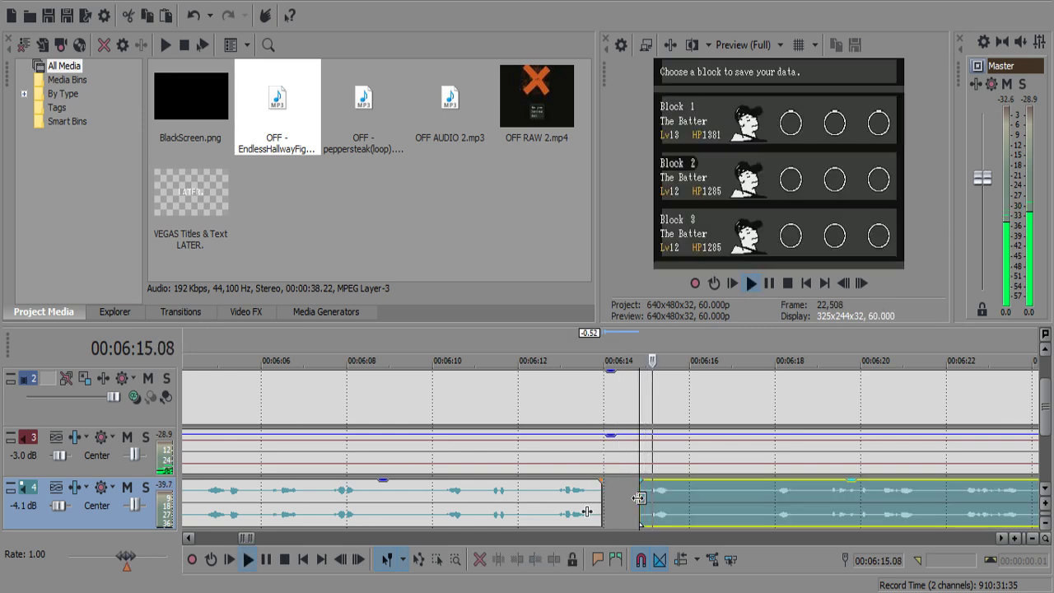
Split the voice clip at about 00:06:15.47, where the speech pauses, and play on to 00:06:18.37.
key("space")
key("s")
key("space")
scroll(698, 488, "down", 1)
scroll(700, 489, "down", 1)
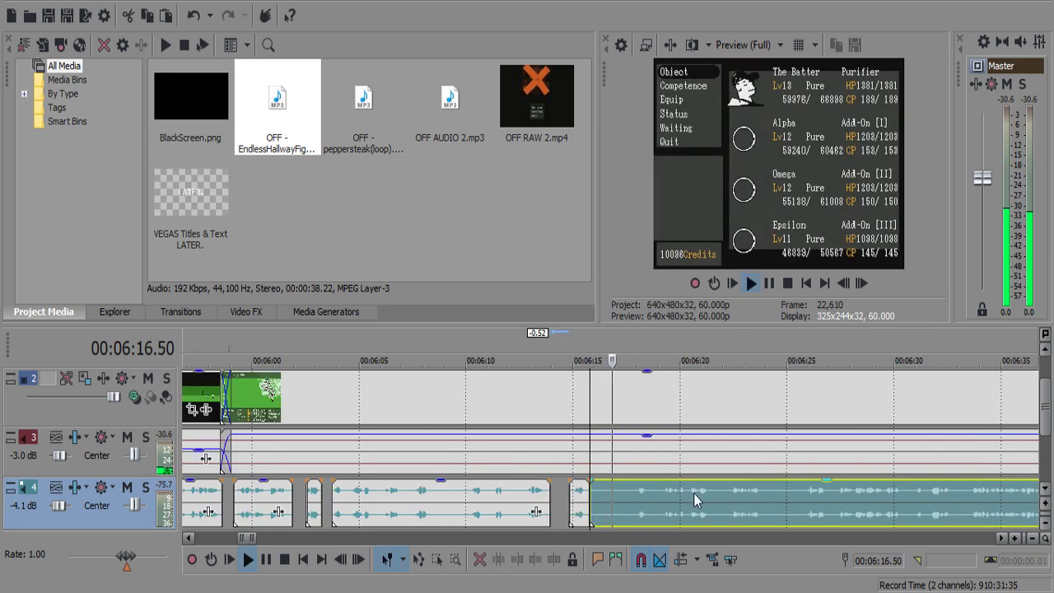
scroll(770, 502, "up", 2)
key("space")
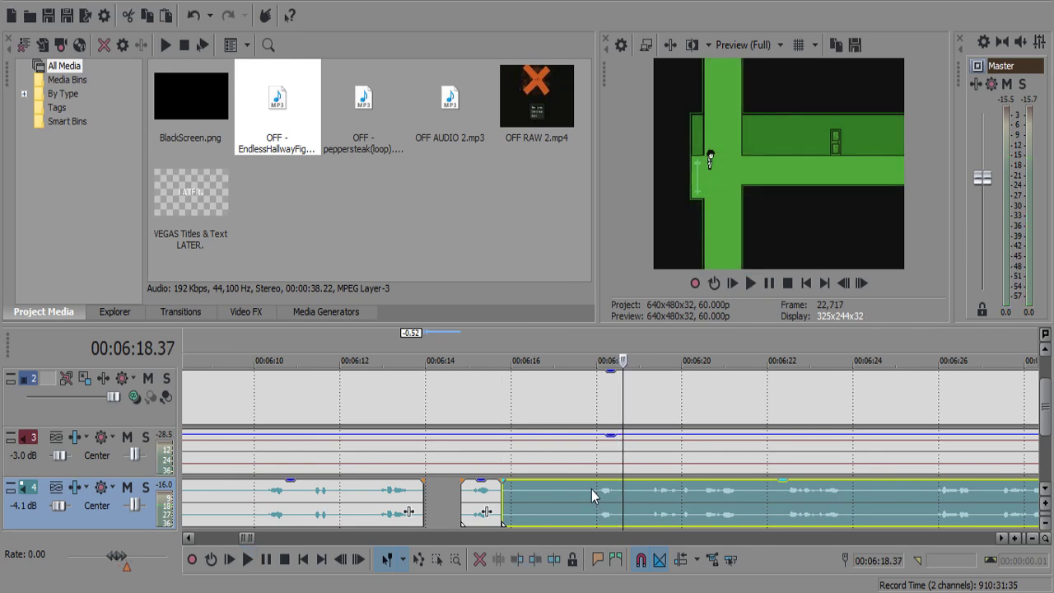
Split the voice clip at about 00:06:17.53, delete the silent piece before it, and resume playback.
left_click(592, 491)
key("s")
left_click(577, 494)
key("Delete")
left_click(598, 494)
key("space")
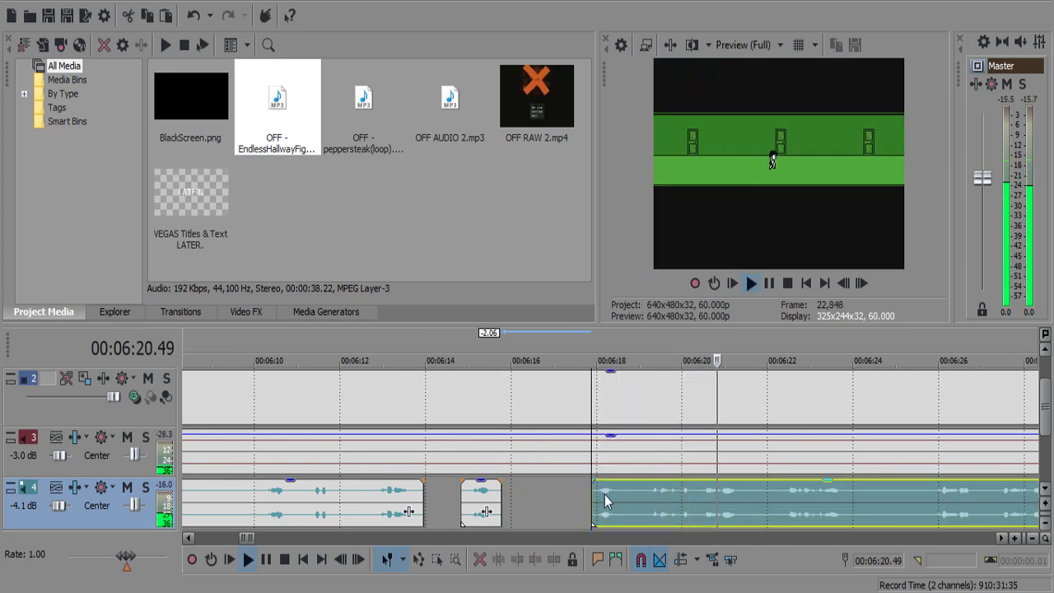
Split the voice clip at 00:06:21.19 and remove the 0.19 of silence following it.
left_click(717, 498)
key("space")
left_click(739, 491)
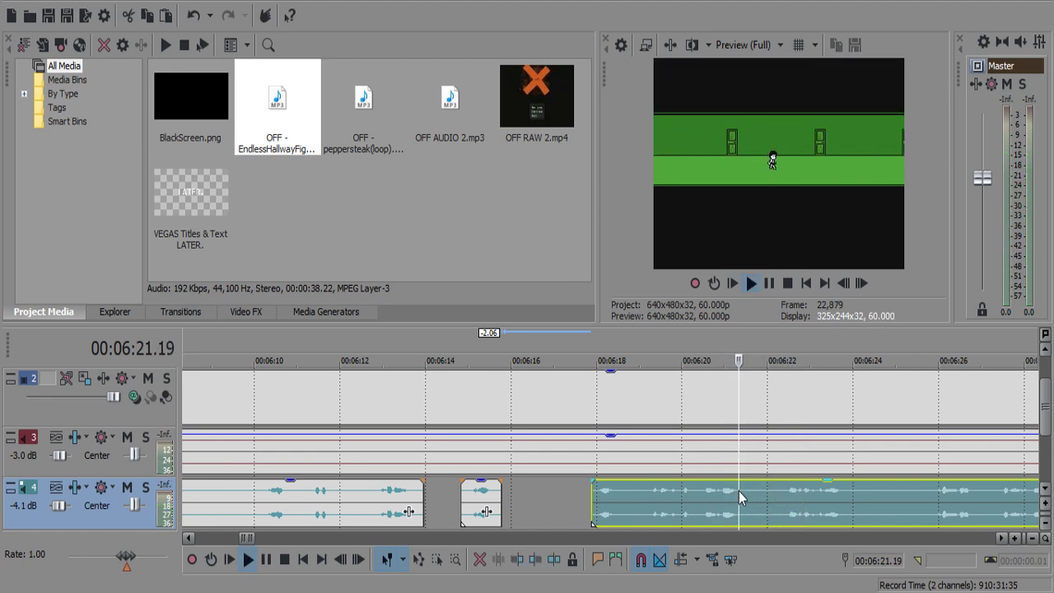
key("s")
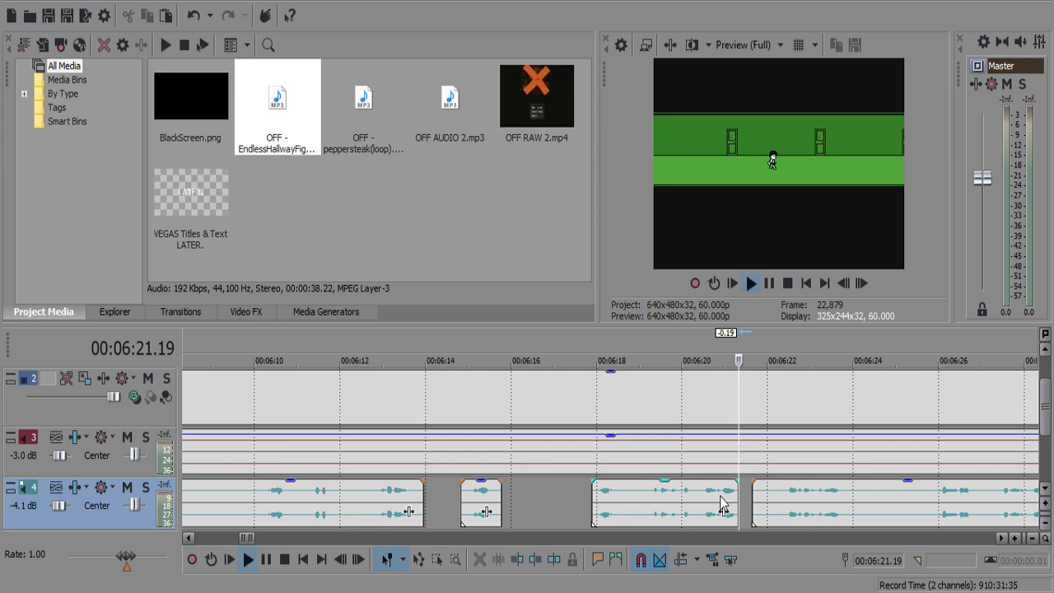
Play the gameplay and voice from about 00:06:20 to 00:06:29 to check for unwanted sounds.
left_click(715, 498)
key("space")
scroll(733, 498, "down", 4)
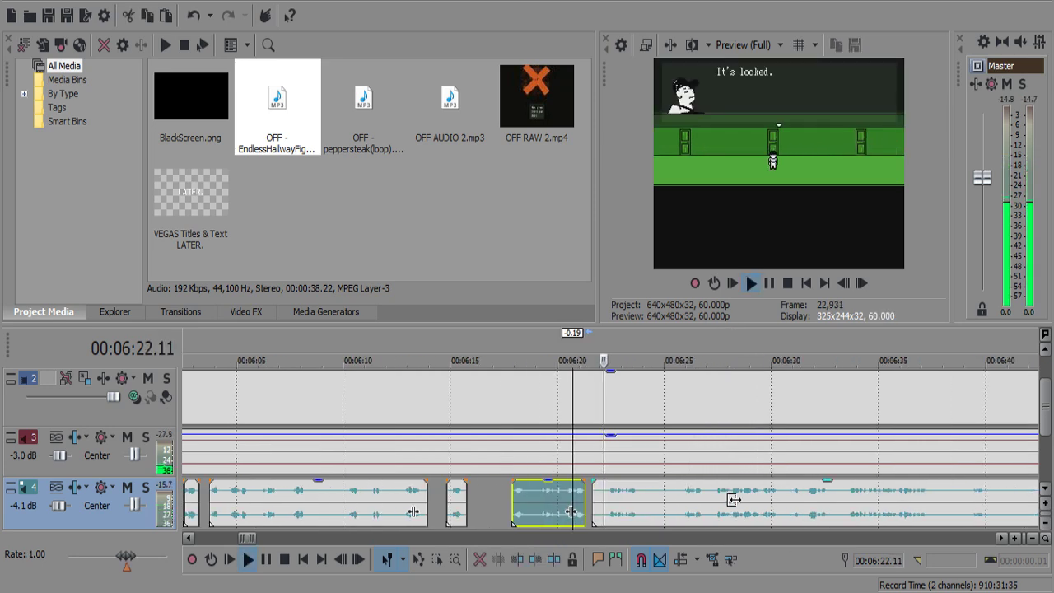
scroll(732, 499, "up", 5)
scroll(733, 500, "down", 2)
scroll(733, 499, "up", 3)
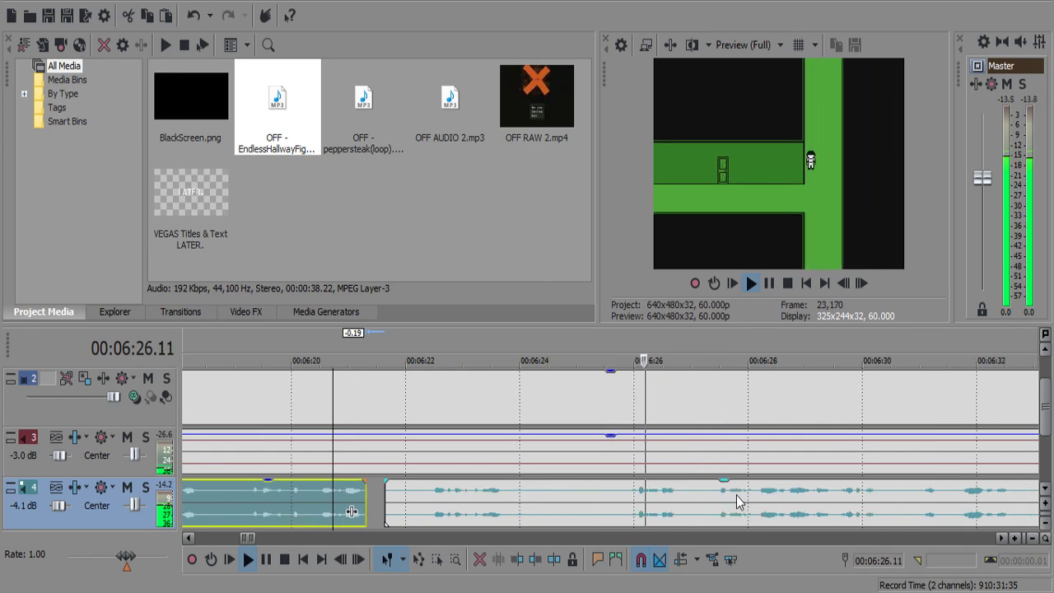
scroll(737, 502, "down", 3)
key("space")
scroll(737, 497, "down", 1)
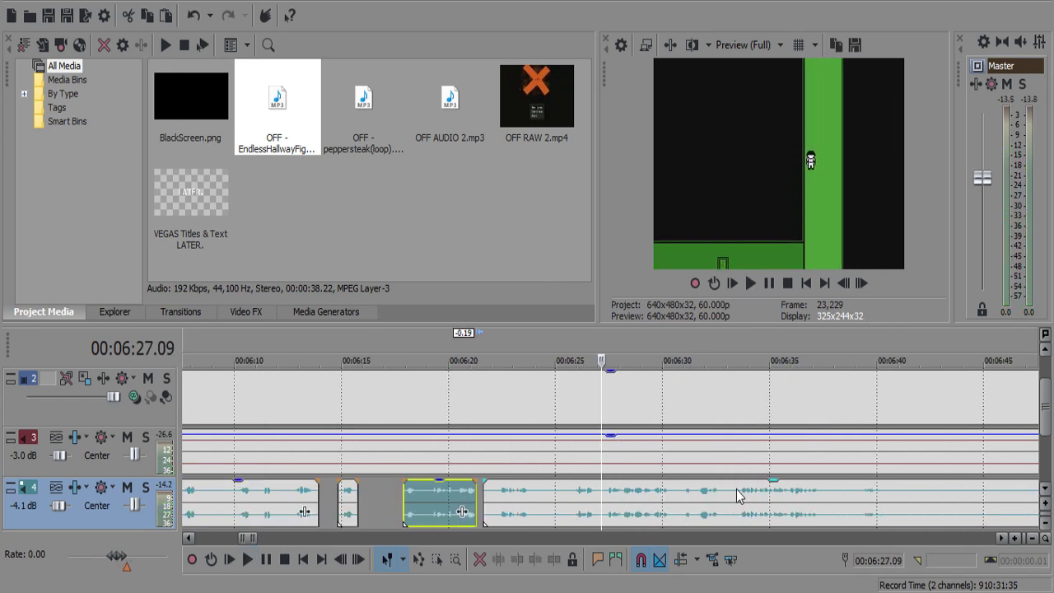
key("space")
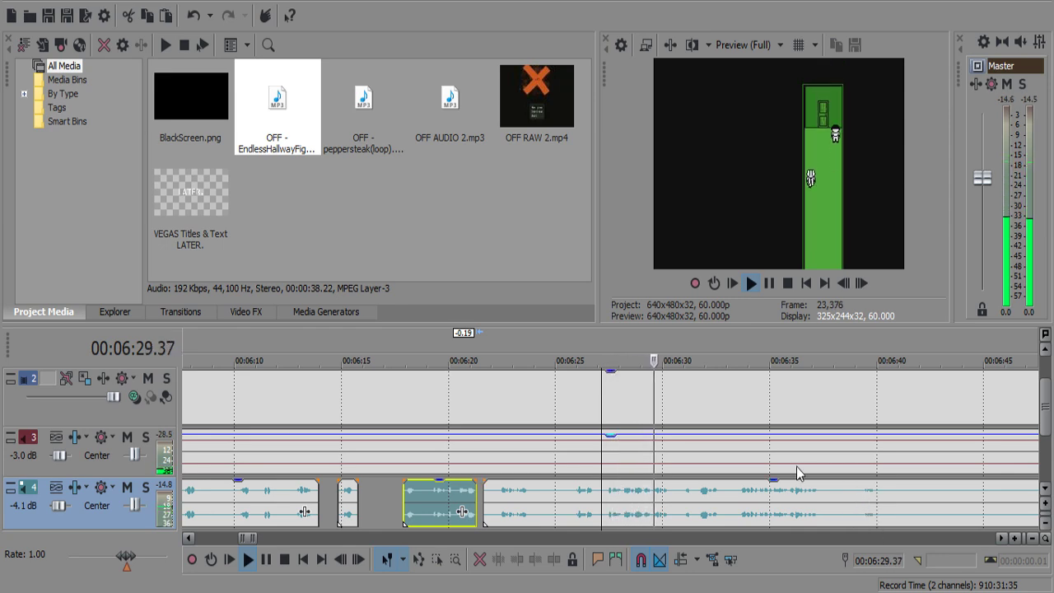
Cut the tiny 0.03 piece ending at 00:06:29.31 out of the voice track.
scroll(663, 512, "up", 3)
left_click(499, 510)
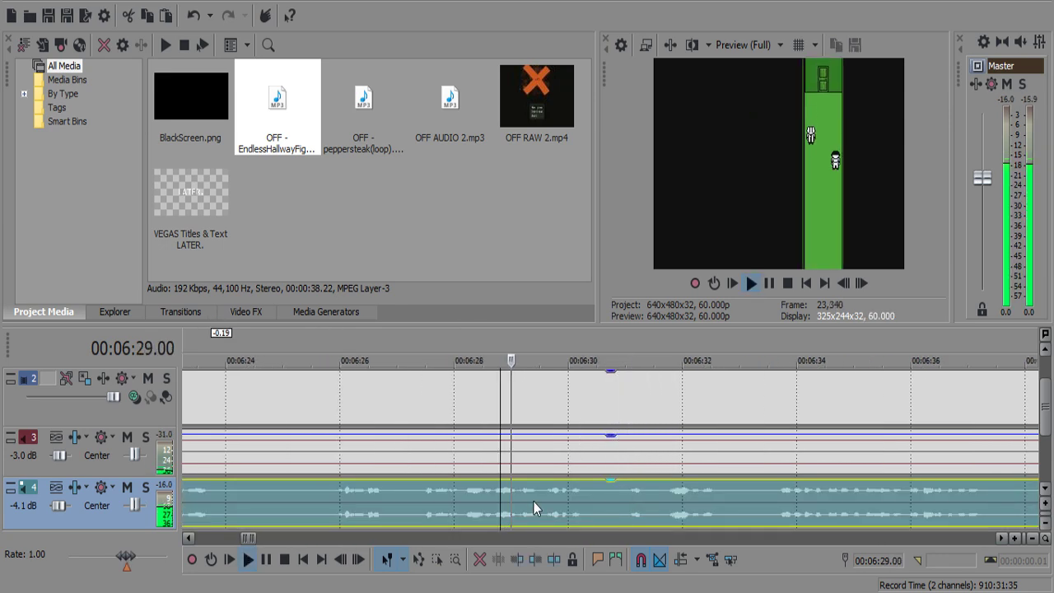
scroll(629, 493, "up", 2)
left_click(635, 495)
key("space")
key("s")
key("Right")
key("Right")
key("Right")
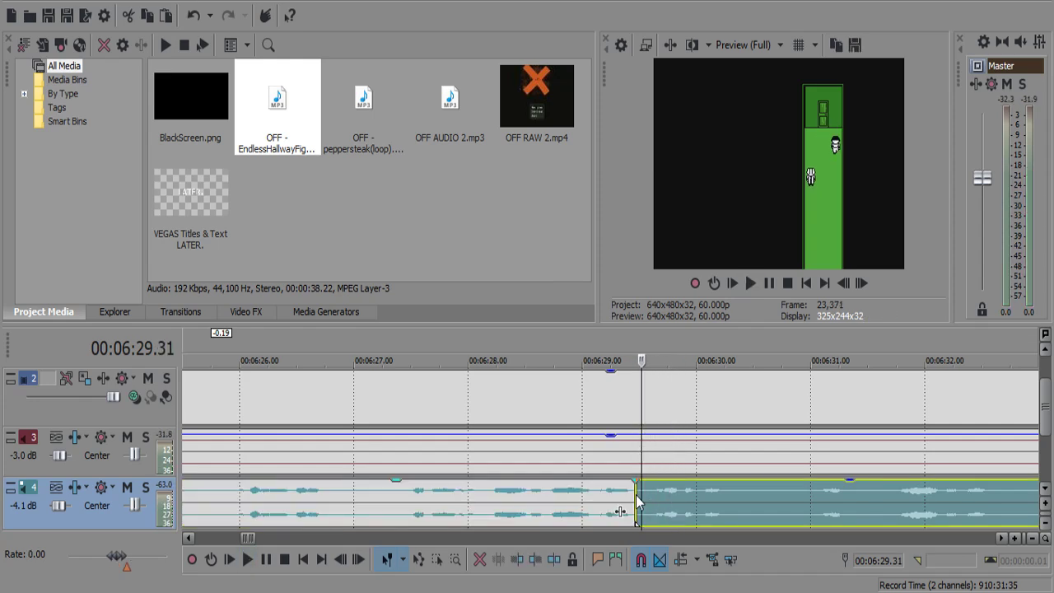
key("s")
left_click(638, 494)
Add a short fade-out before and a short fade-in after the small voice gap at about 00:06:29.30.
left_click(634, 494)
key("space")
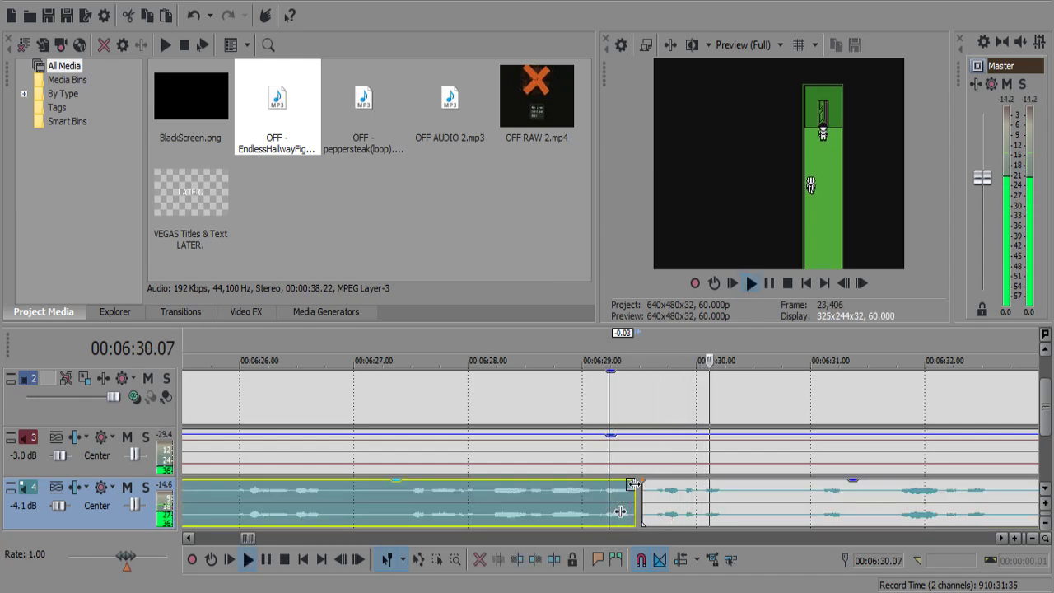
key("Return")
key("space")
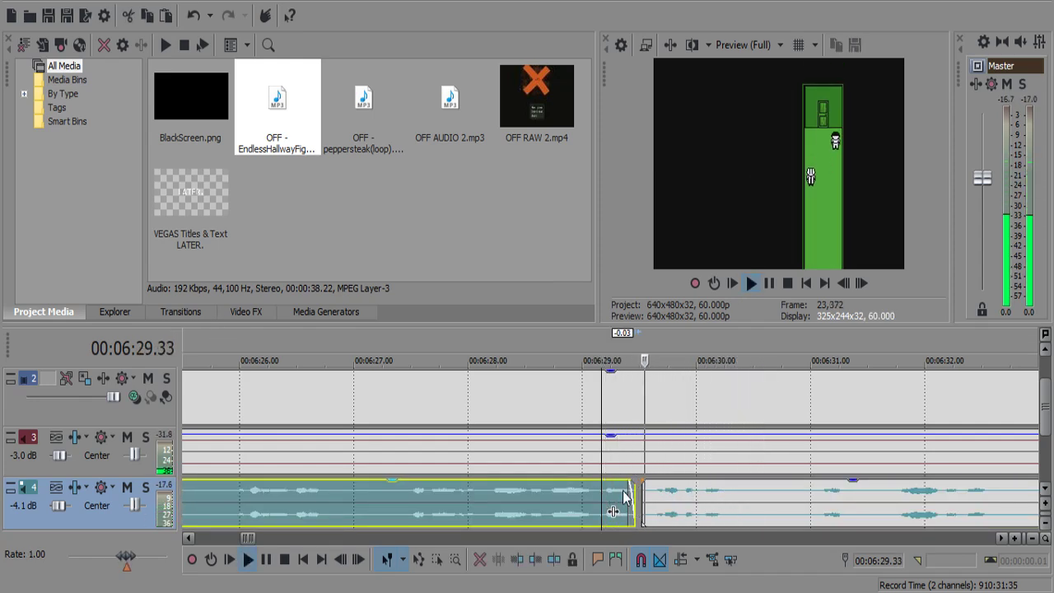
left_click(650, 487)
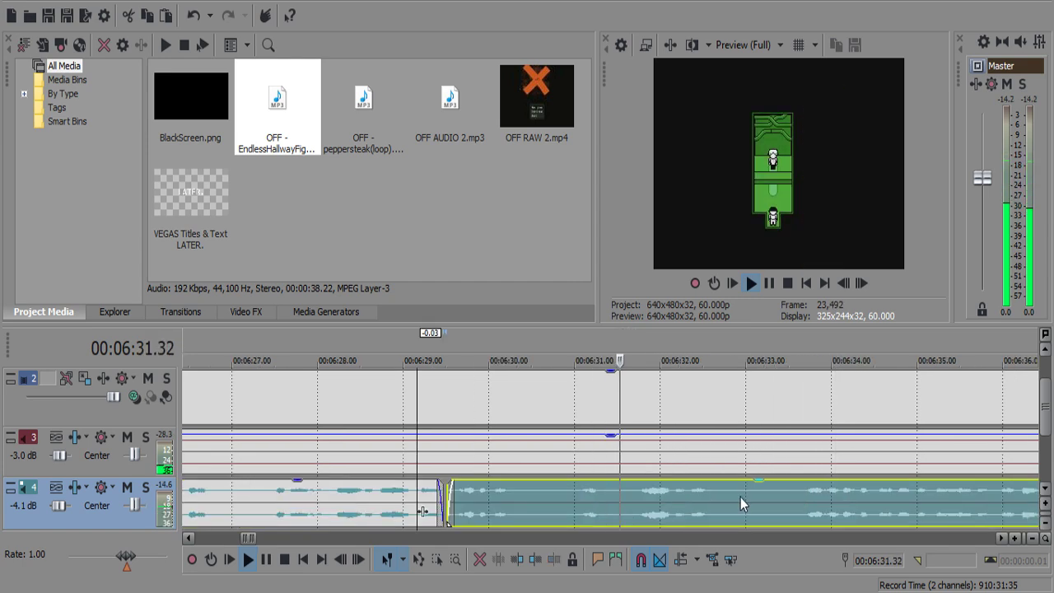
Cut the silence between about 00:06:32.55 and 00:06:33.37 out of the voice track.
scroll(740, 497, "down", 2)
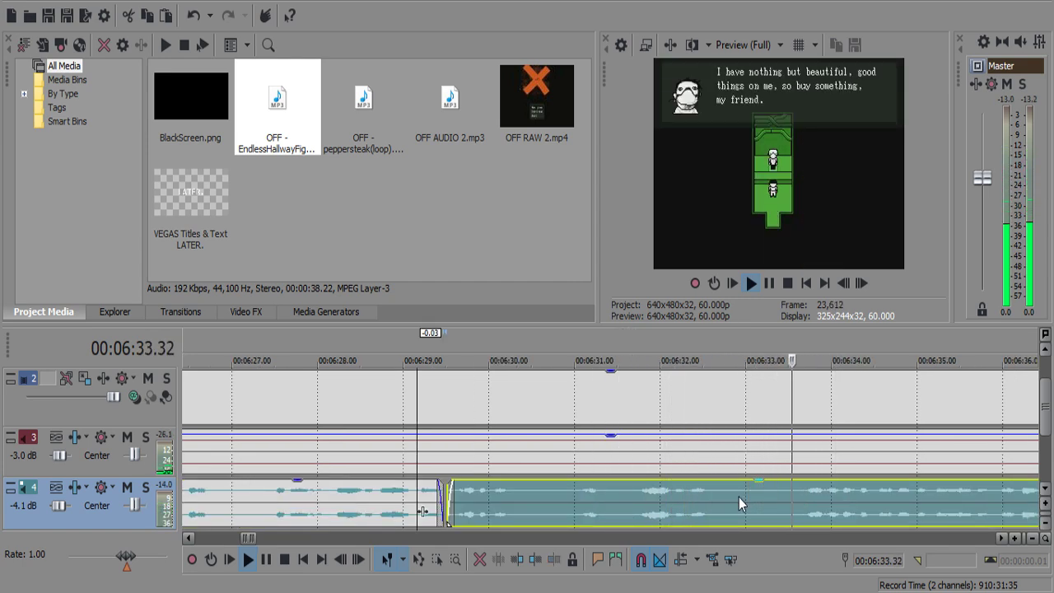
key("Return")
left_click(738, 497)
key("s")
key("space")
key("Return")
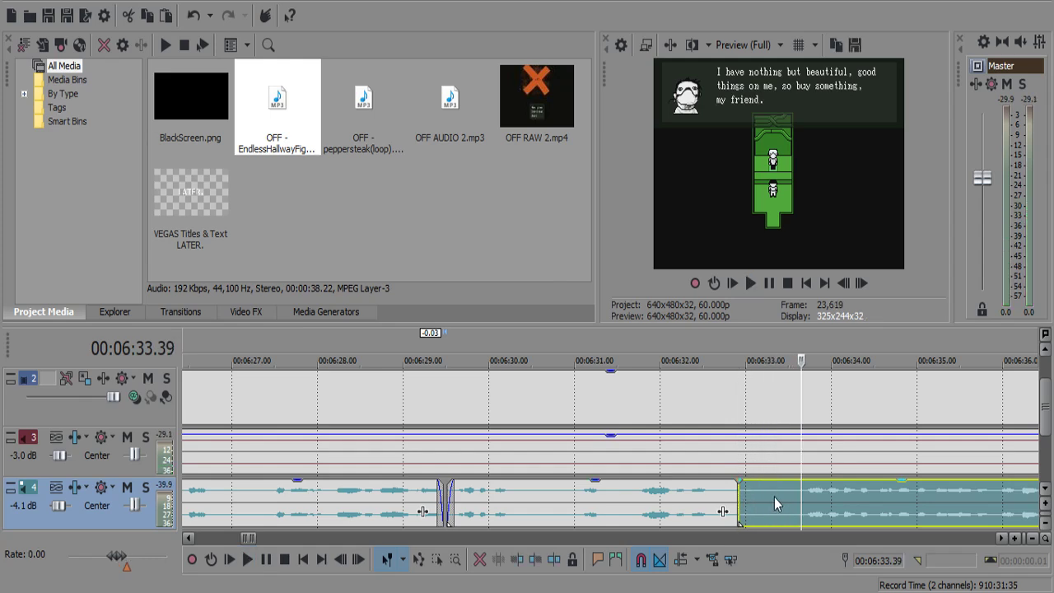
left_click(798, 490)
key("s")
key("Return")
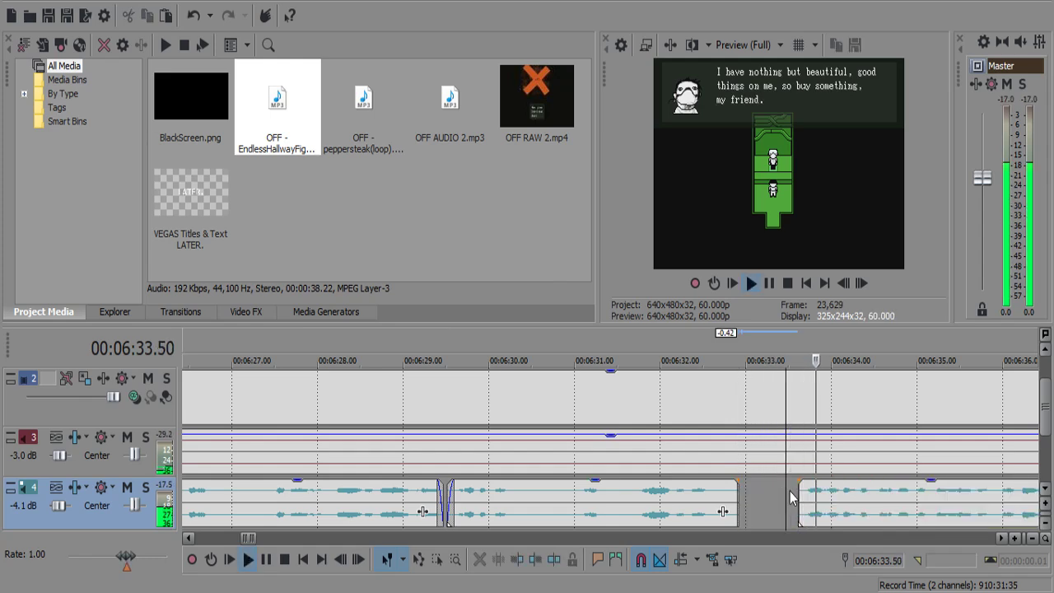
Split the voice clip at 00:06:37.29 and the gameplay clip at about 00:06:38, where the shop menu opens.
scroll(795, 492, "down", 5)
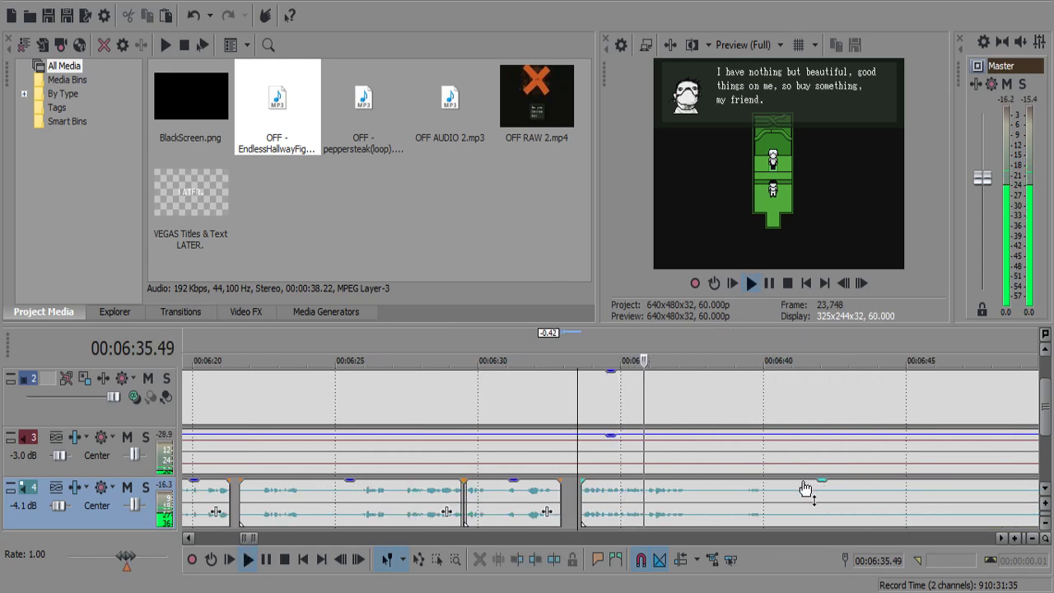
scroll(805, 489, "up", 2)
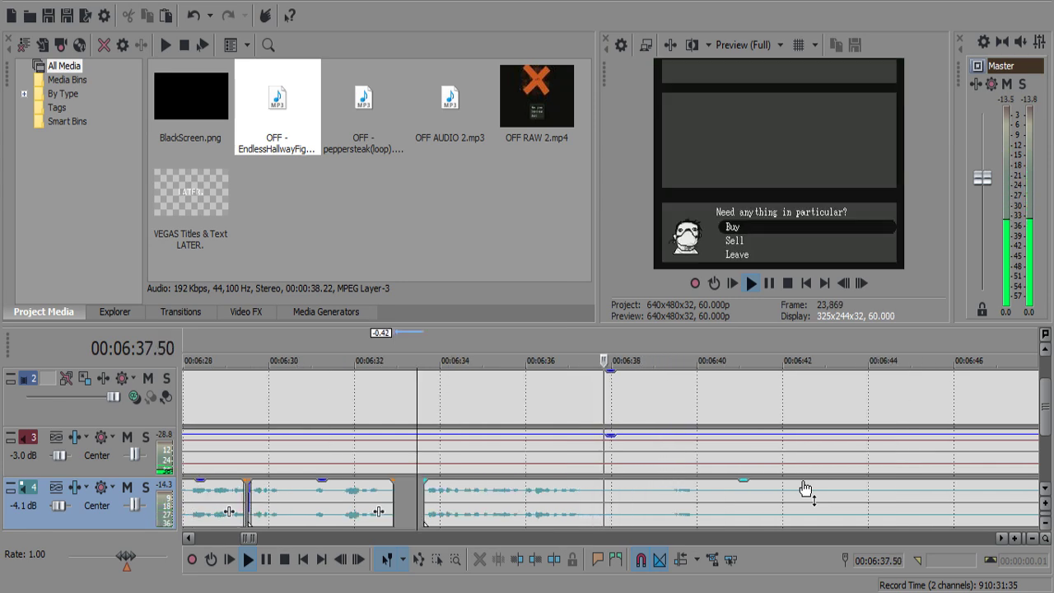
left_click(588, 498)
key("space")
key("s")
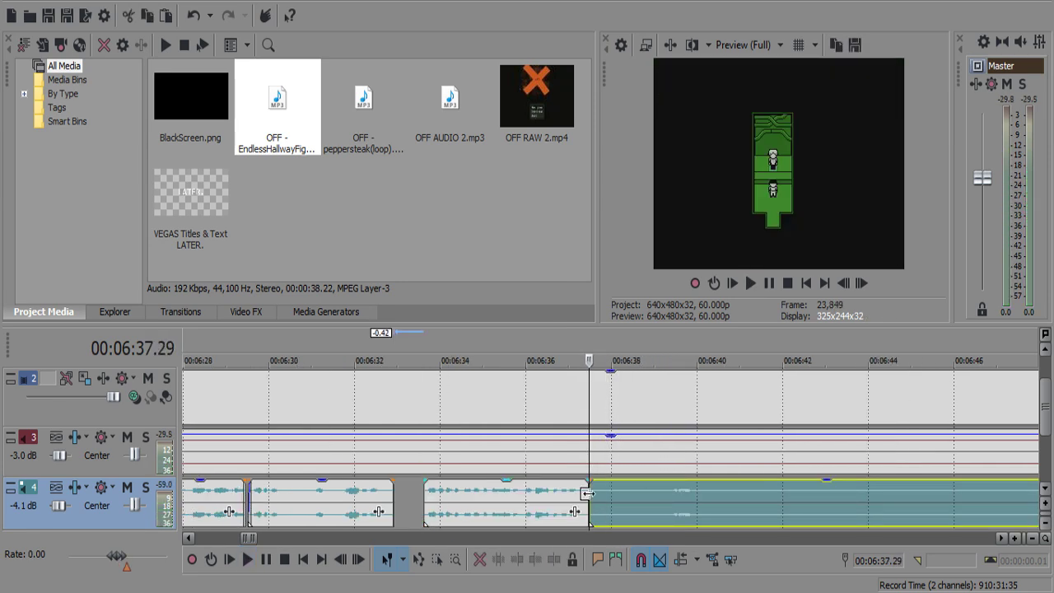
left_click(612, 465)
key("s")
Scan the gameplay from the shop menu's opening onward to locate where the shopping ends and the dialogue resumes.
left_click(681, 493)
key("space")
scroll(813, 497, "down", 3)
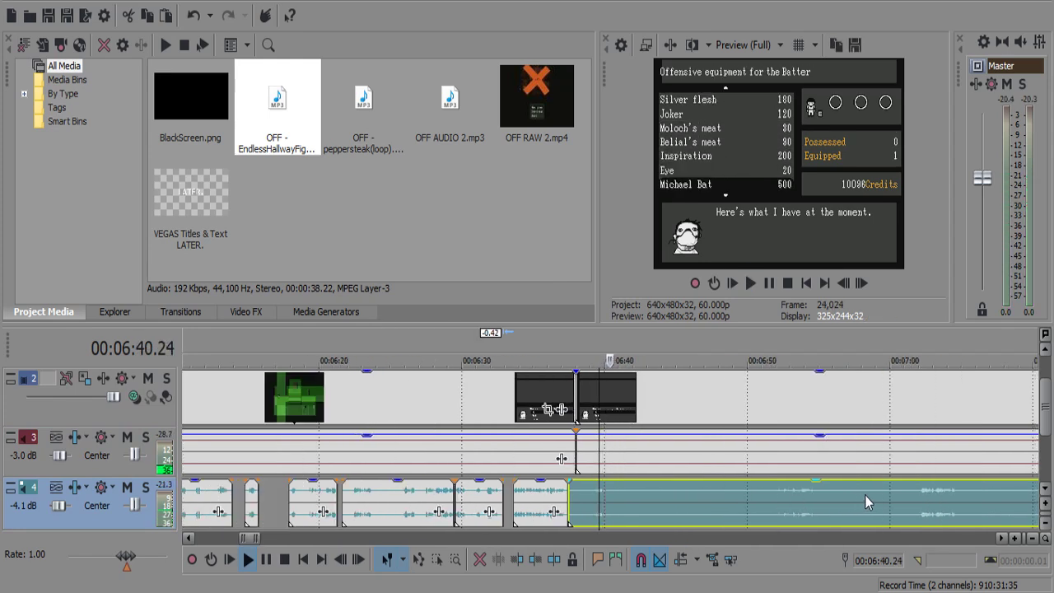
left_click(916, 490)
scroll(917, 490, "down", 3)
scroll(917, 494, "up", 1)
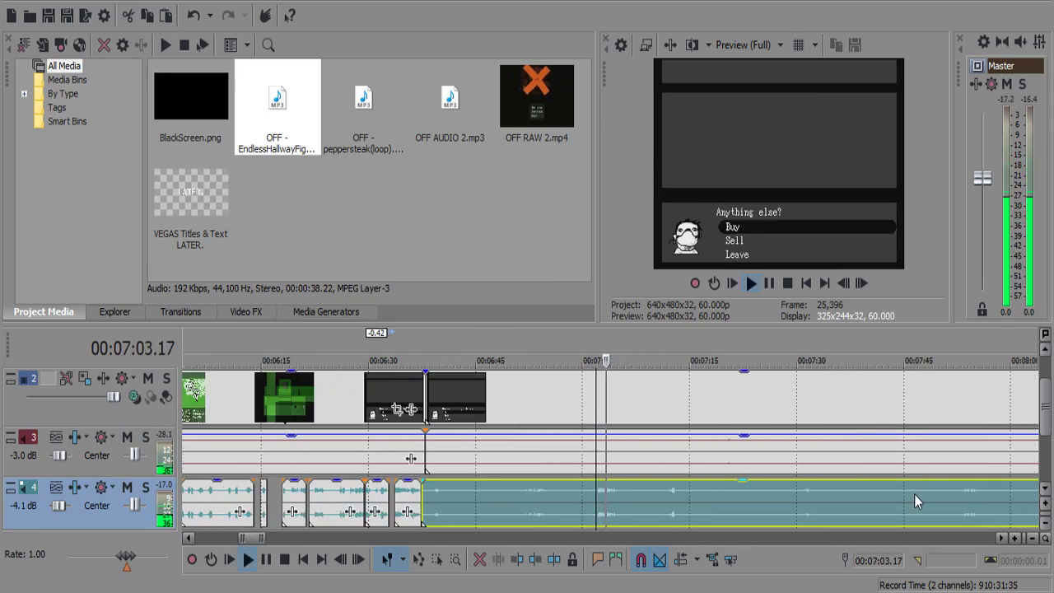
scroll(913, 496, "down", 2)
key("Return")
left_click(776, 492)
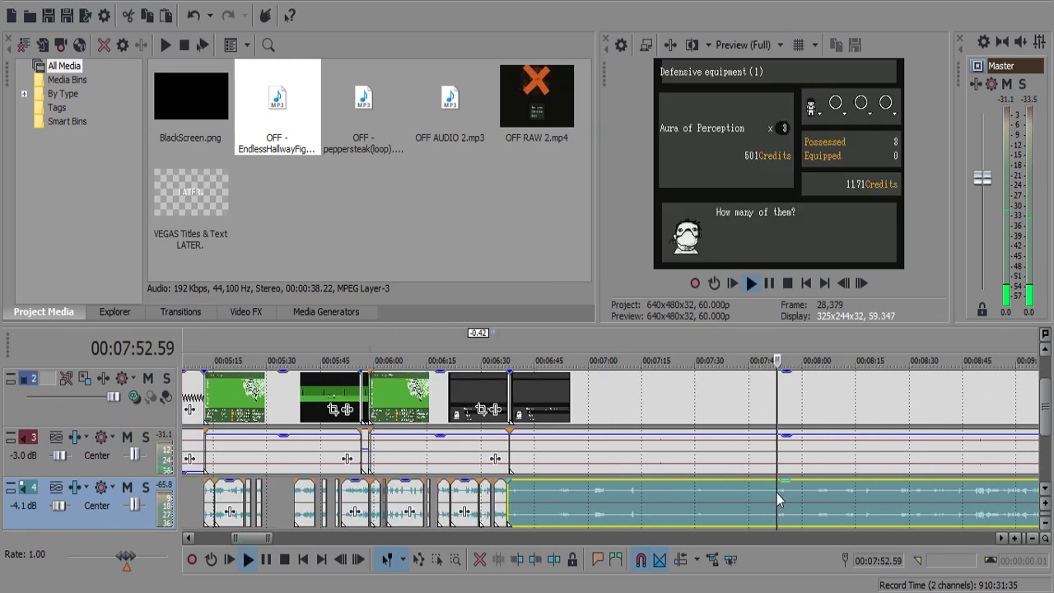
key("space")
left_click(807, 490)
left_click(854, 489)
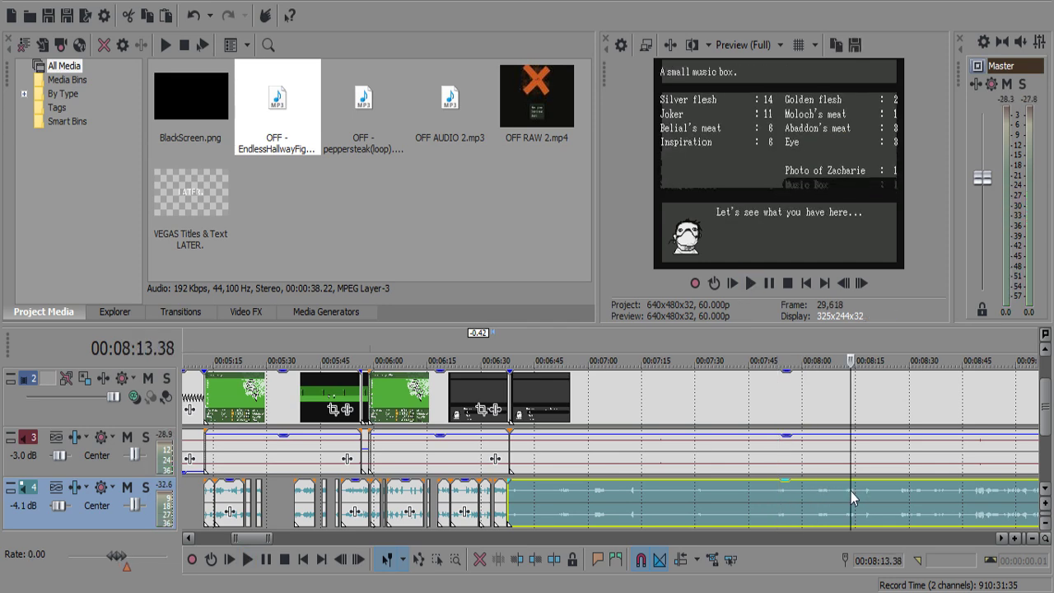
left_click(869, 491)
left_click(903, 493)
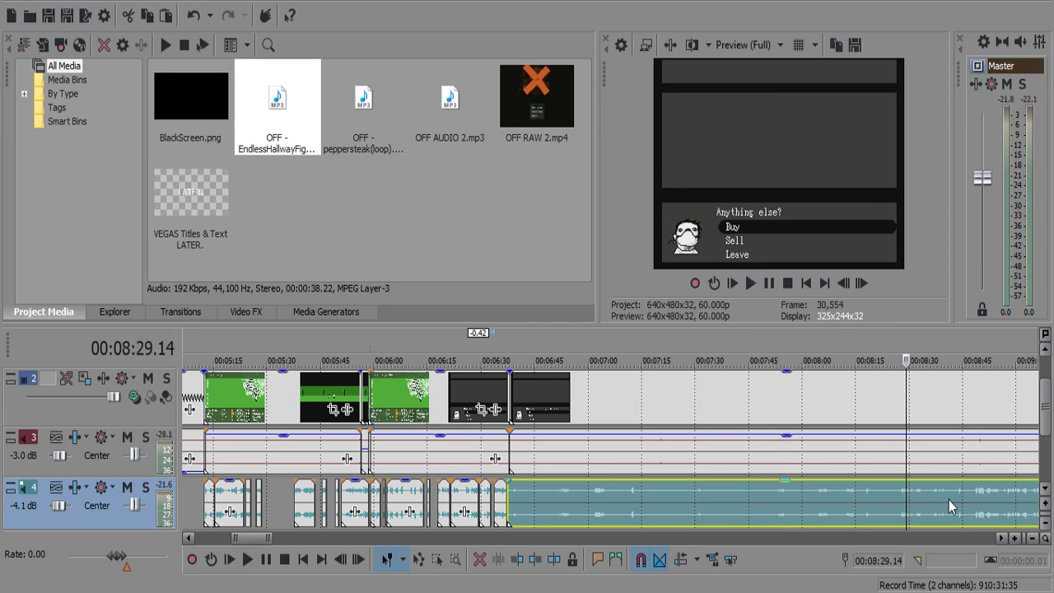
left_click(949, 498)
left_click(976, 490)
Split the voice and gameplay clips at 00:08:48.28 and delete the shop section back to about 00:06:38.
scroll(975, 491, "up", 3)
scroll(928, 501, "up", 3)
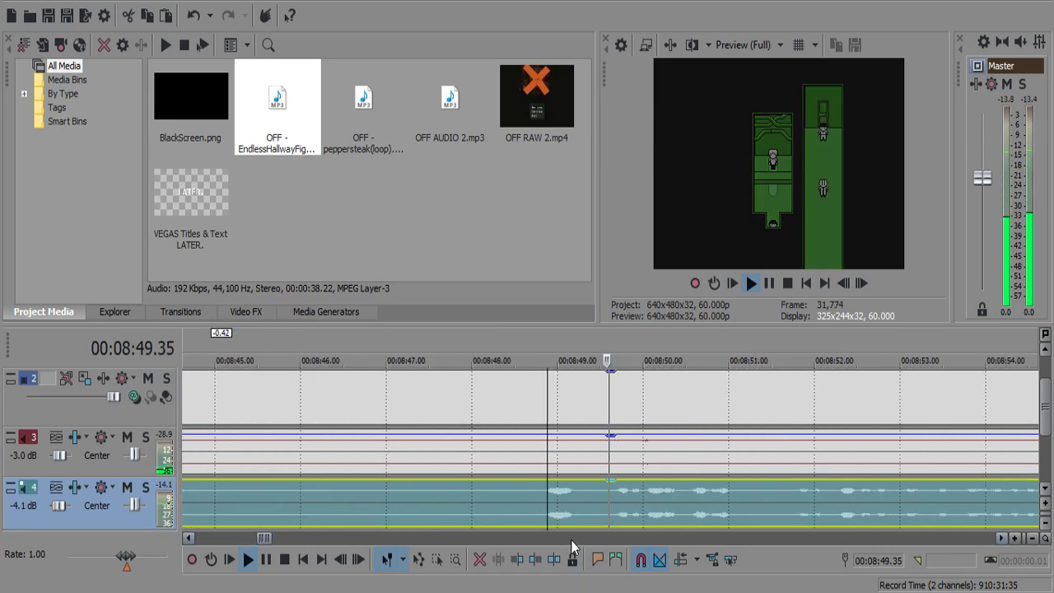
left_click(525, 488)
key("space")
left_click(510, 491)
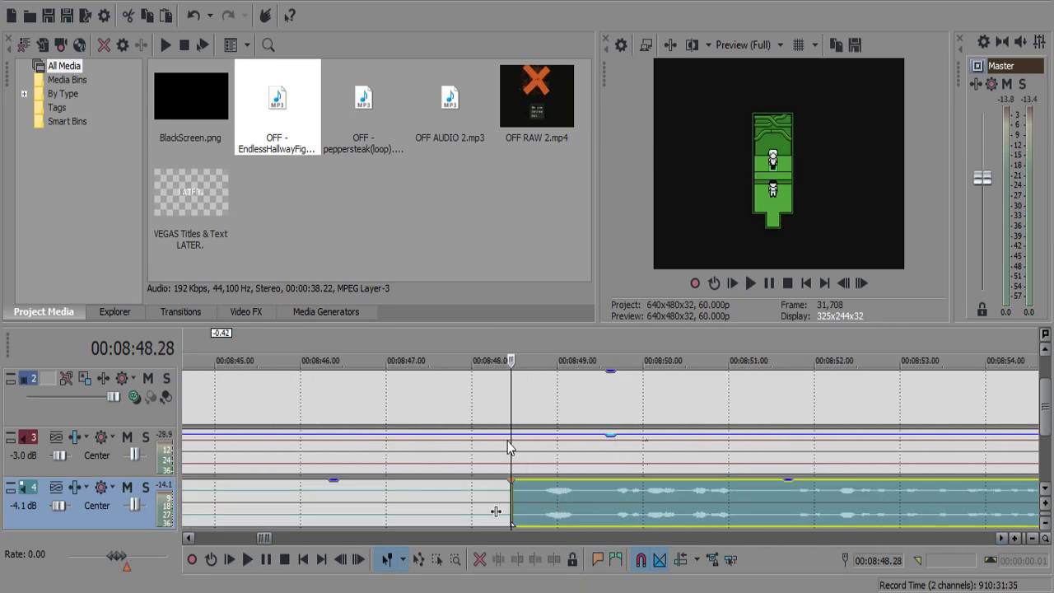
left_click(451, 452)
scroll(494, 482, "down", 10)
left_click(511, 493)
key("Delete")
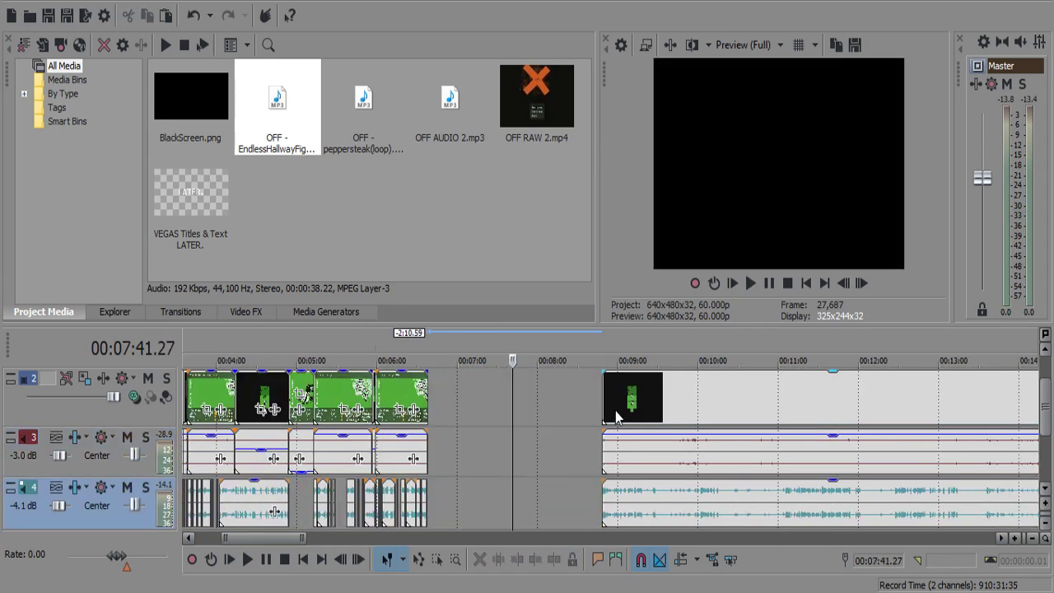
Move the remaining gameplay and voice clips earlier to about 00:06:38, closing the gap left by the shop section.
left_click(615, 411)
left_click(676, 504, "shift")
left_click_drag(676, 458, 501, 458)
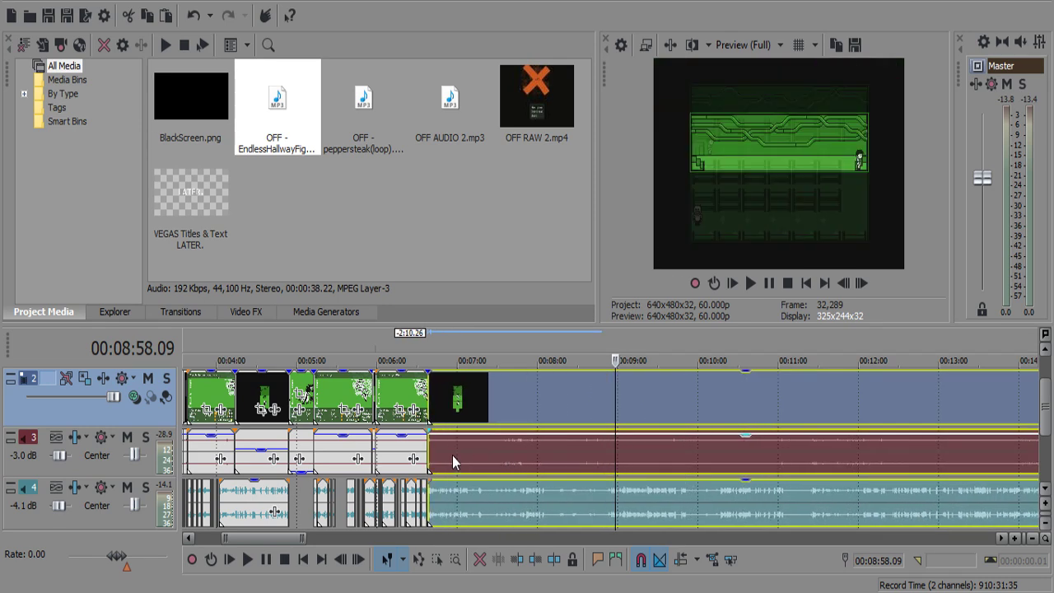
left_click(434, 459)
left_click(429, 459)
Overlap the two gameplay clips into a crossfade around 00:06:38, extending the earlier clip's end by 0.18, and play it back.
scroll(531, 475, "up", 6)
scroll(529, 475, "up", 5)
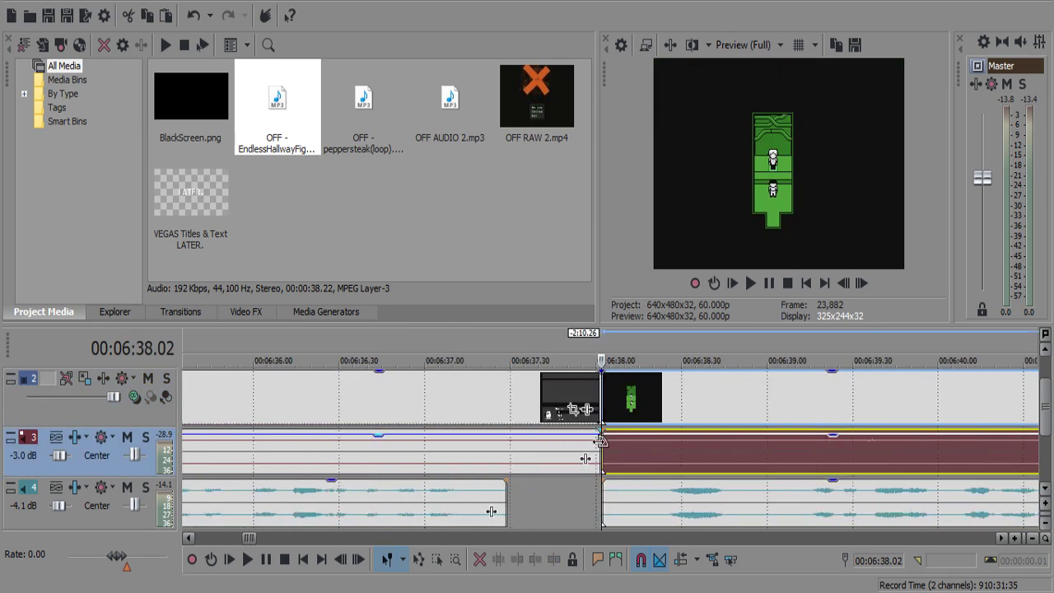
left_click_drag(602, 446, 484, 475)
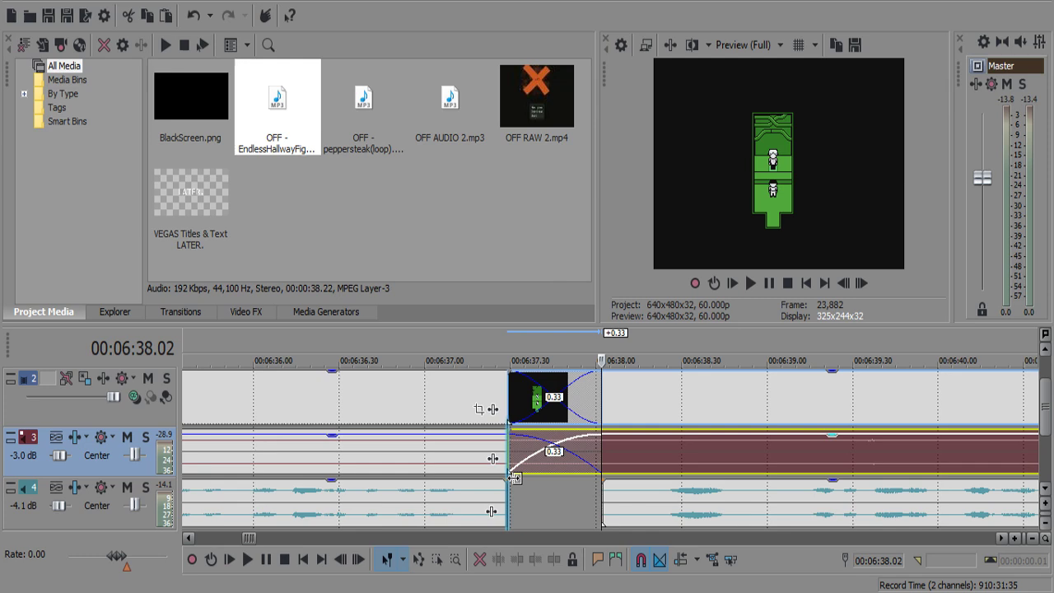
left_click_drag(601, 463, 653, 462)
left_click(424, 520)
key("space")
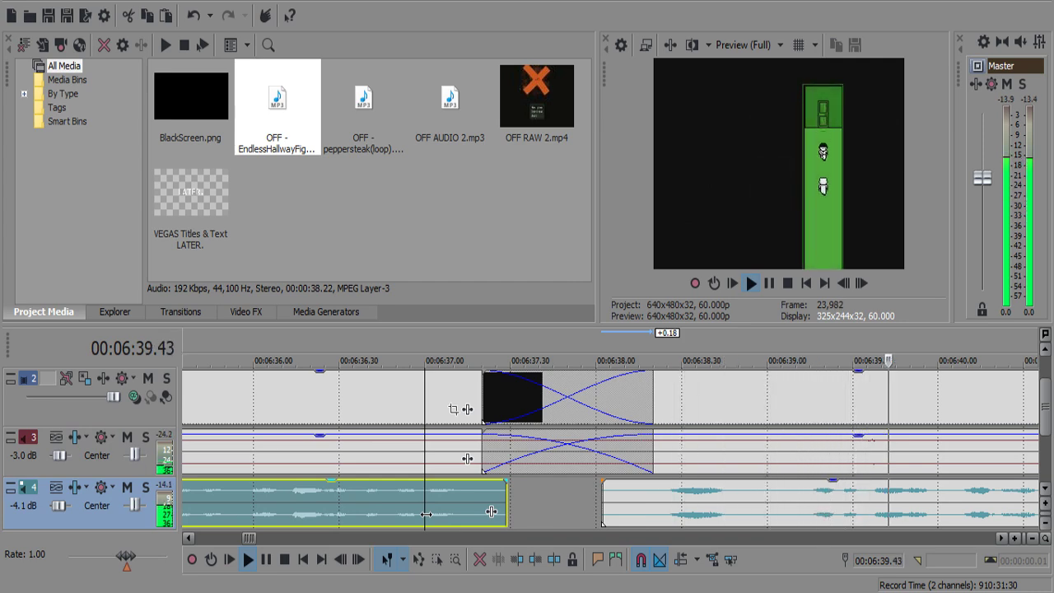
Trim the end of the voice clip before the crossfade back to about 00:06:37.18.
left_click(461, 495)
left_click(474, 498)
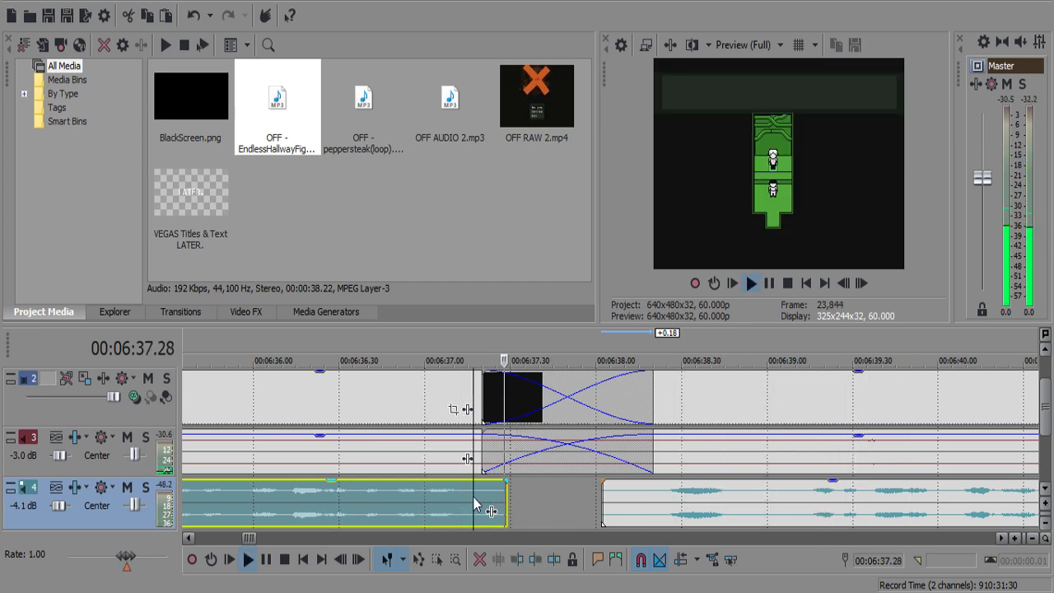
key("space")
key("s")
key("Delete")
key("space")
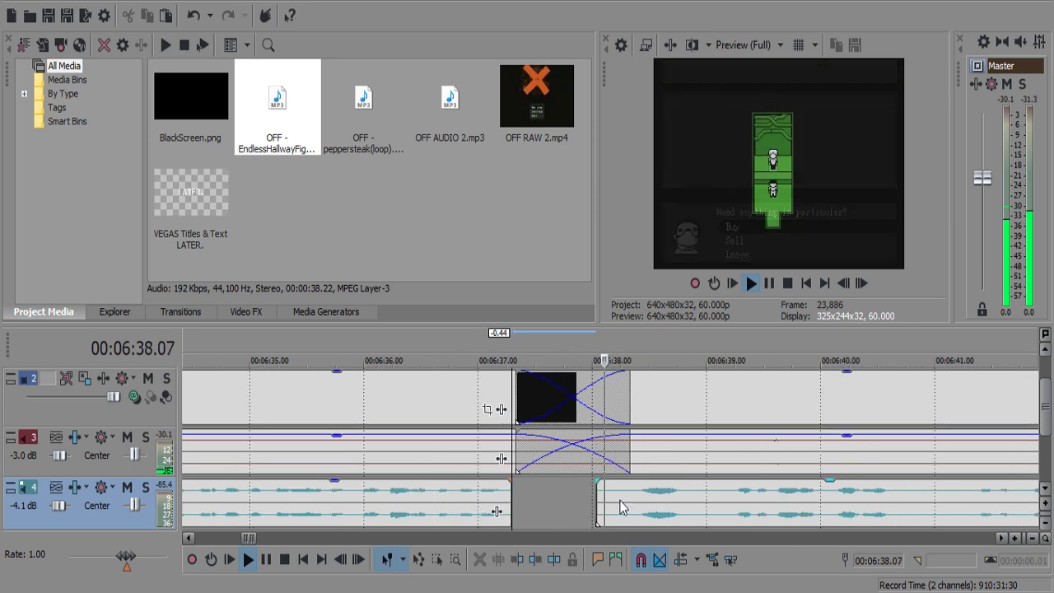
Examine the rest of the recording around 00:27:00 for a pause in the voice suitable for splitting the session.
scroll(689, 486, "down", 6)
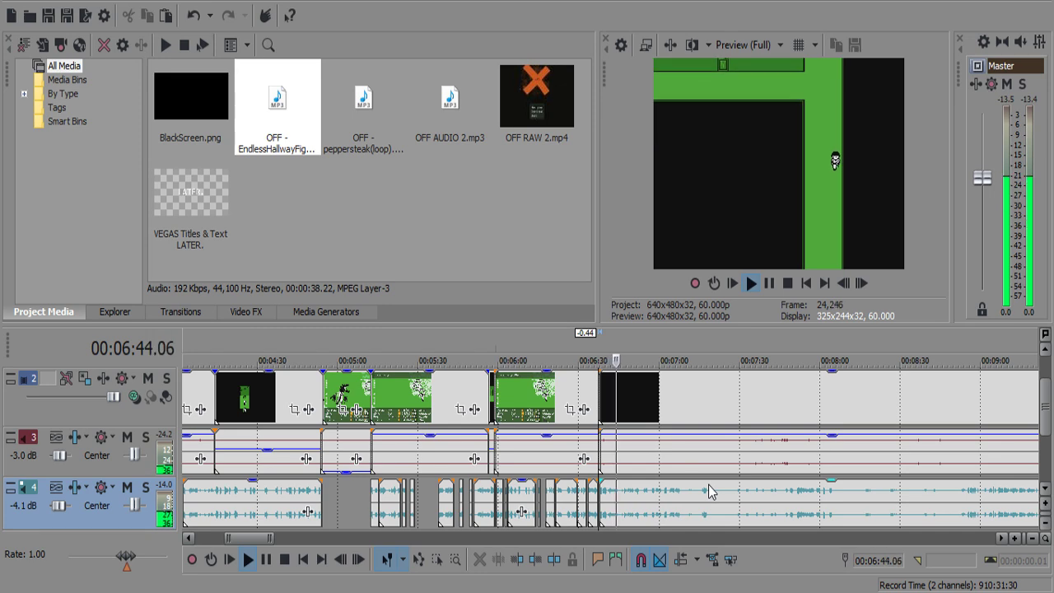
scroll(713, 491, "down", 10)
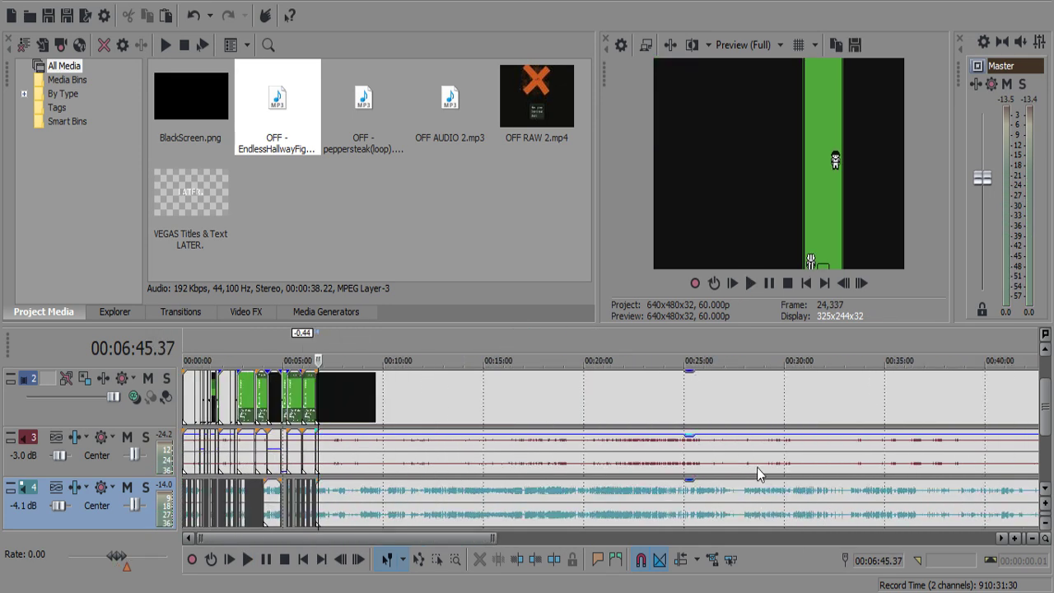
left_click(765, 451)
left_click(826, 452)
left_click(738, 474)
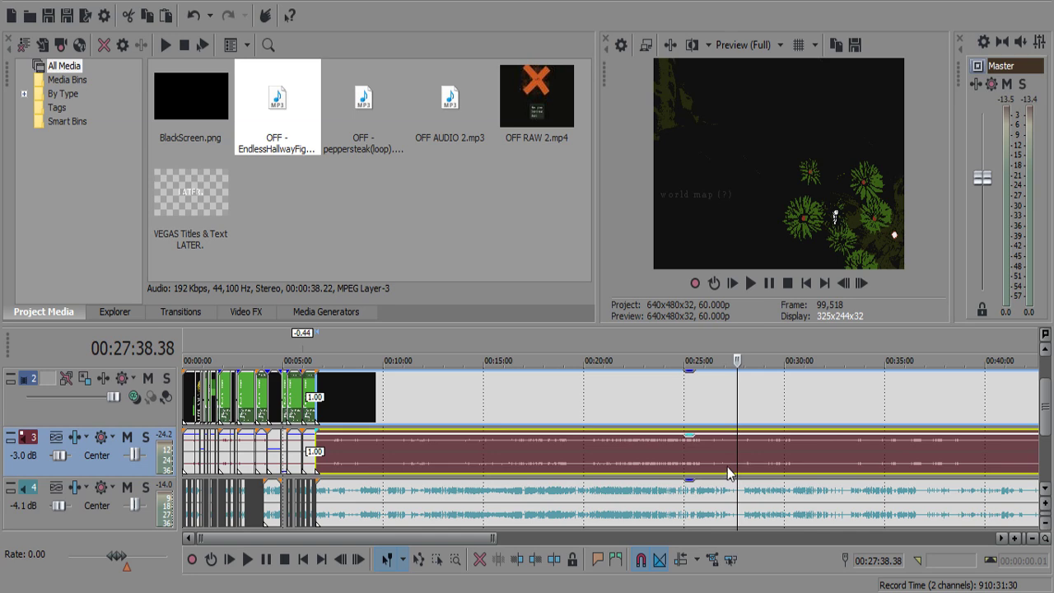
left_click(727, 467)
scroll(716, 478, "up", 10)
key("space")
left_click(574, 496)
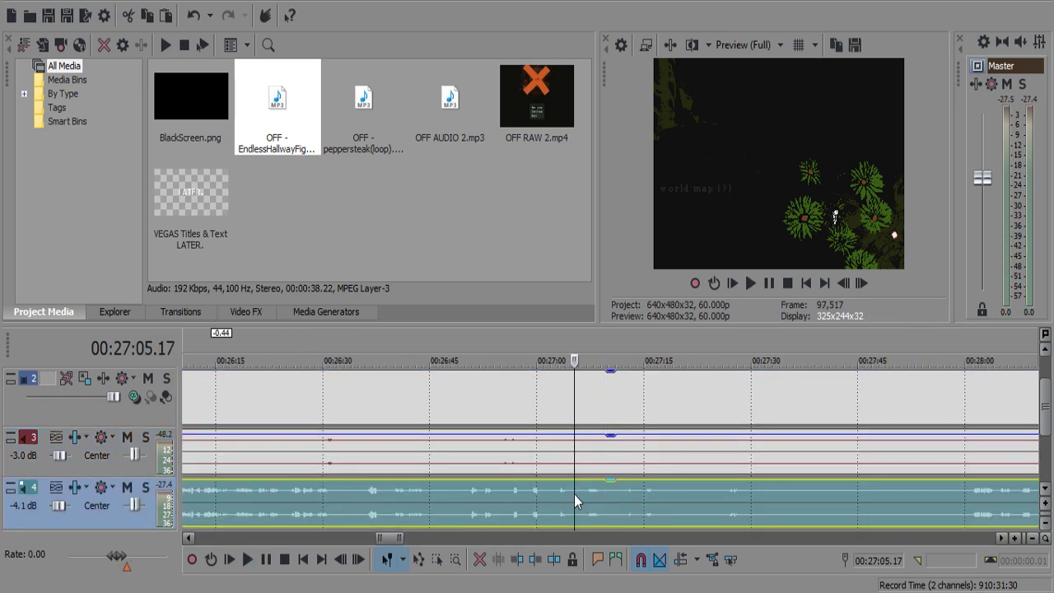
left_click(557, 499)
scroll(558, 497, "up", 4)
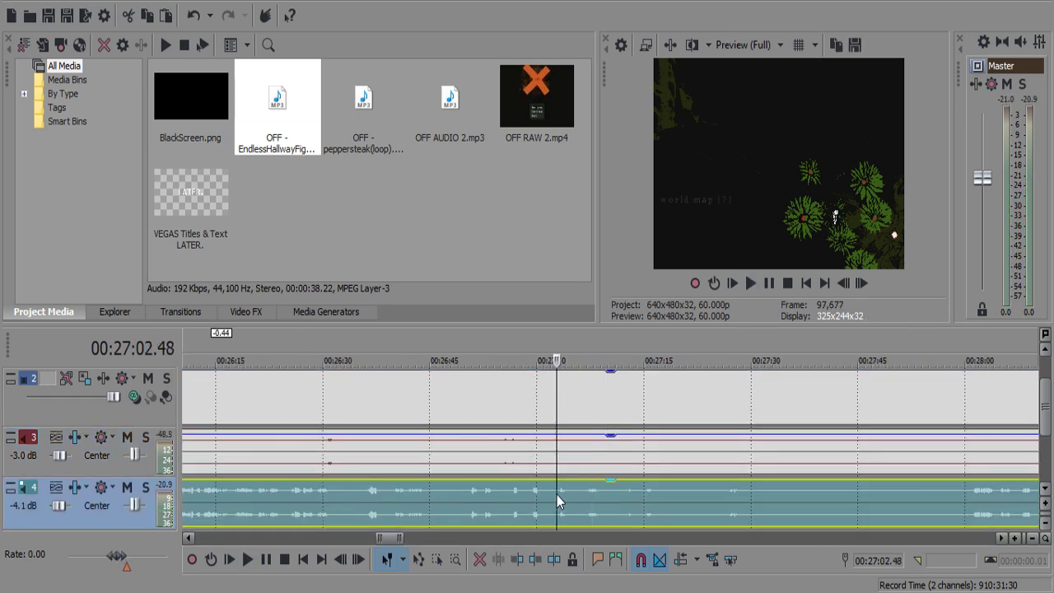
left_click(475, 494)
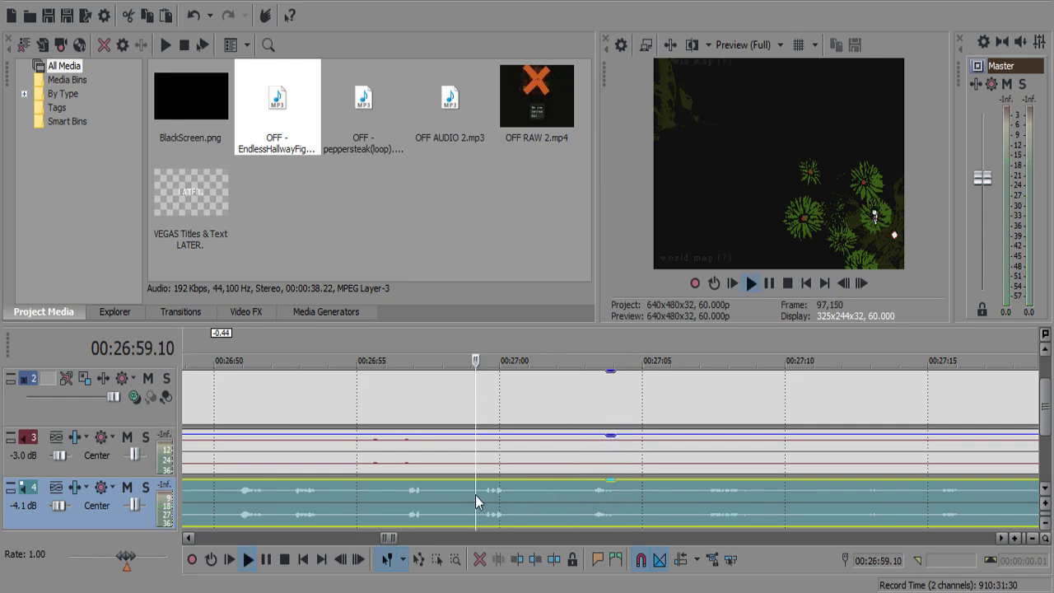
key("space")
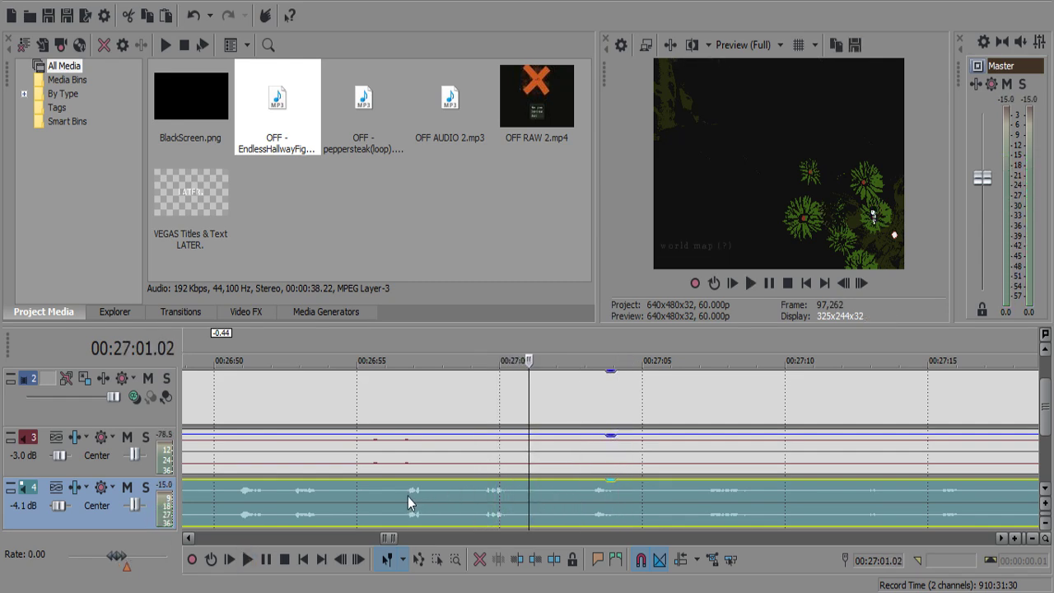
left_click(408, 496)
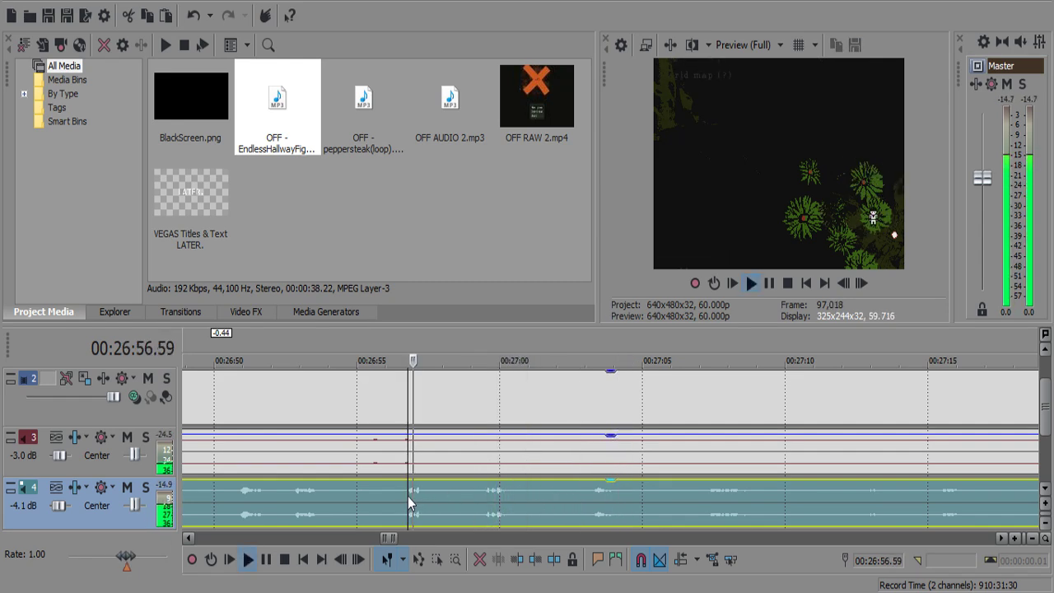
left_click(292, 498)
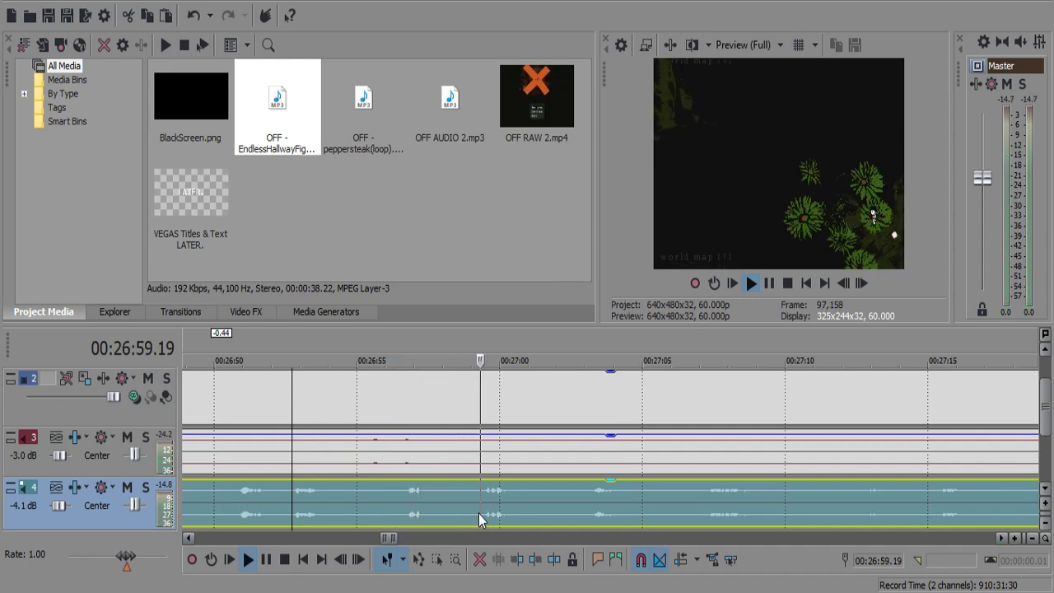
Split the gameplay and voice clips at about 00:27:00 and move everything after the split about 1:08 later.
key("Return")
key("s")
left_click(535, 453)
key("s")
scroll(572, 453, "down", 4)
left_click(663, 418)
scroll(664, 420, "down", 1)
left_click(690, 513, "shift")
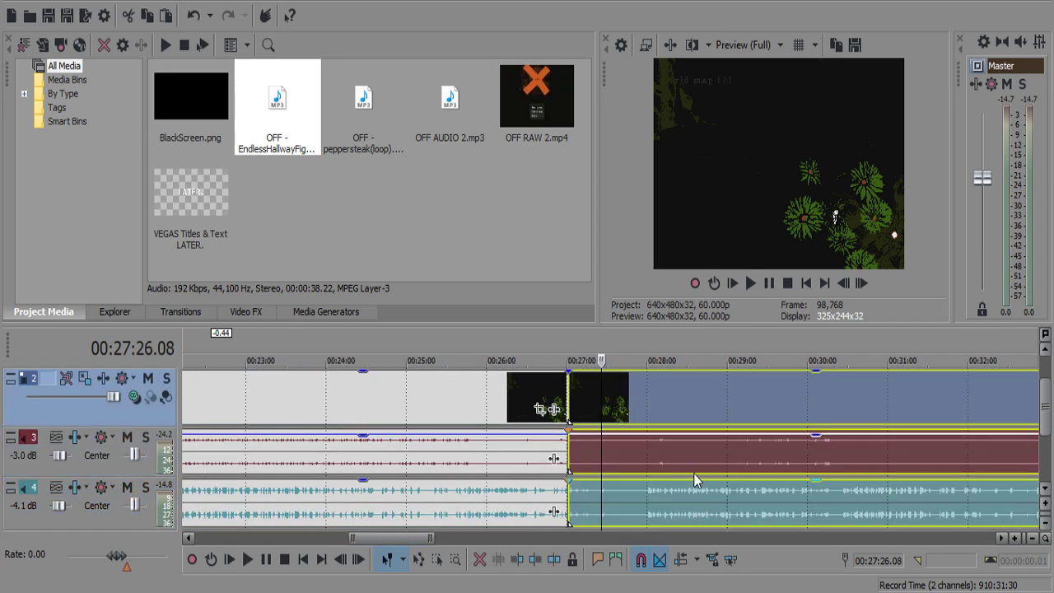
scroll(782, 472, "down", 6)
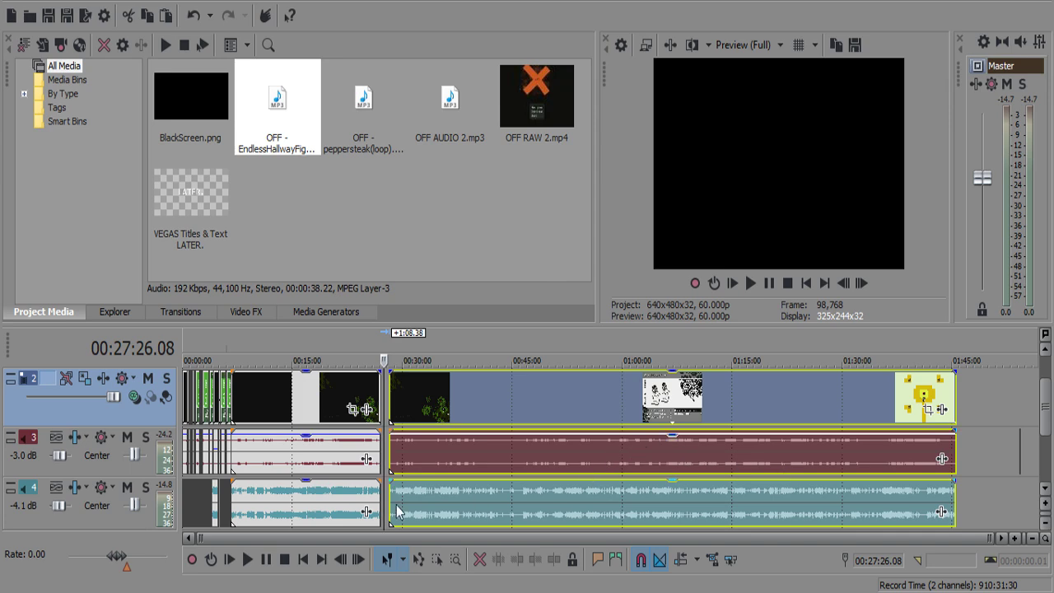
Review the voice track from about 00:06:38 and cut out the silence between about 00:06:44.59 and 00:06:46.04.
left_click(236, 498)
scroll(481, 487, "up", 10)
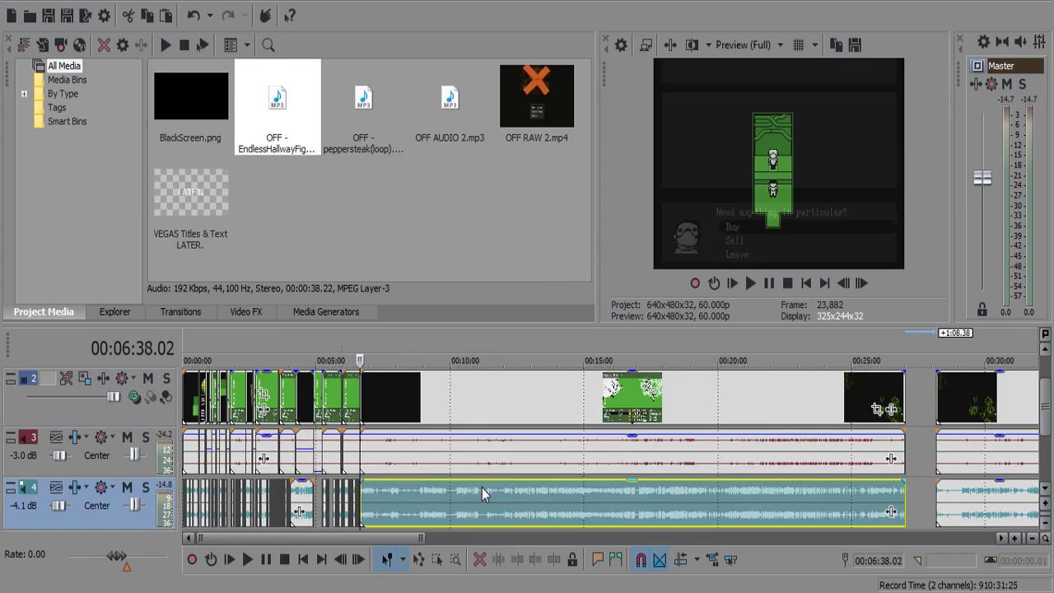
left_click(653, 517)
key("space")
scroll(647, 510, "down", 8)
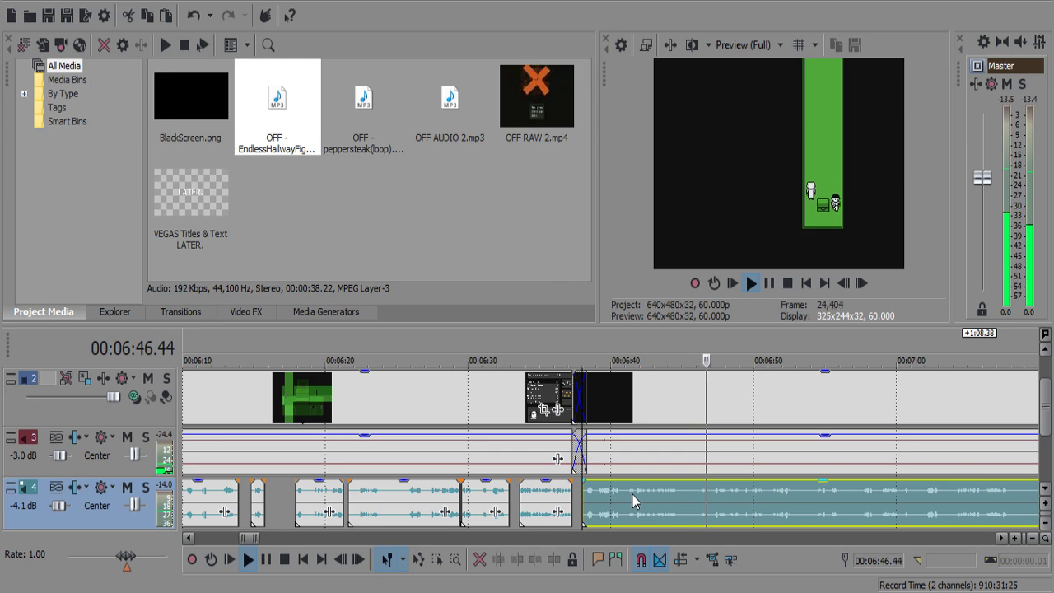
scroll(632, 494, "up", 1)
key("Return")
left_click(557, 492)
key("s")
key("space")
scroll(568, 494, "up", 4)
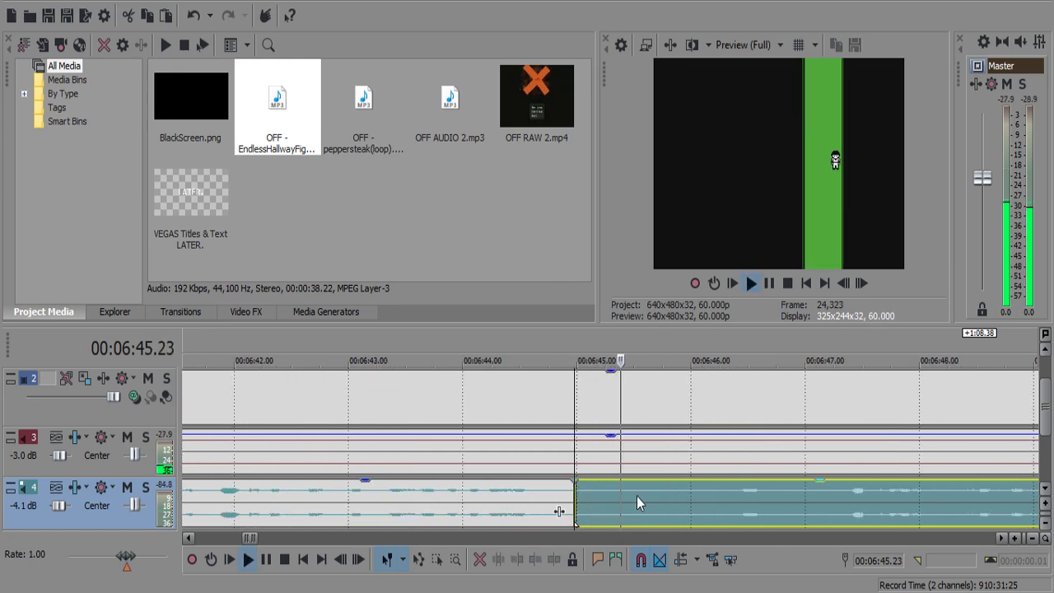
key("Return")
key("s")
left_click(669, 491)
key("Delete")
left_click(703, 492)
key("space")
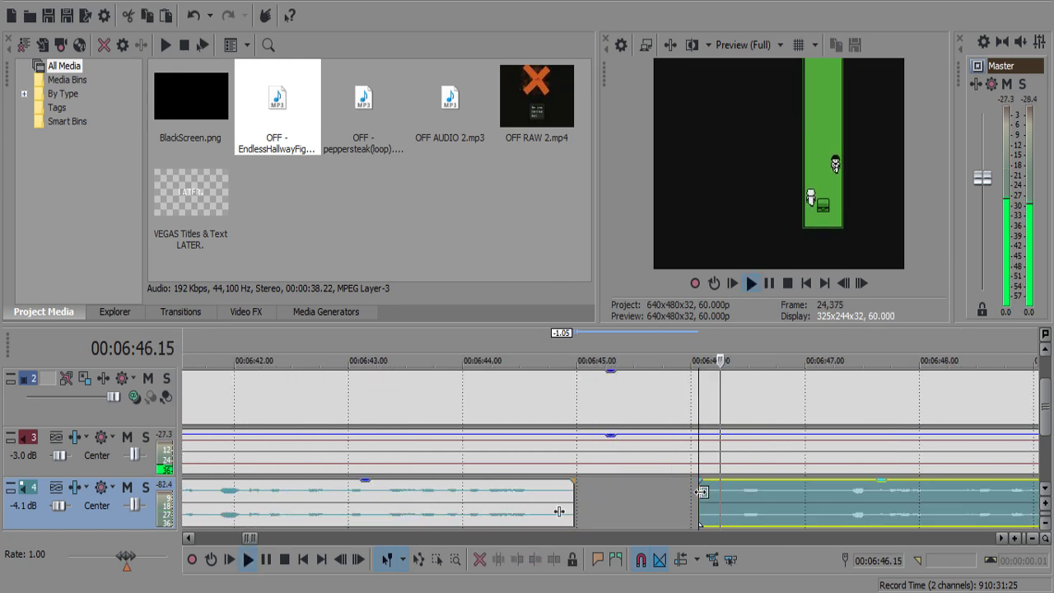
Cut the 0.19 silence between about 00:06:46.36 and 00:06:46.55 out of the voice track and play it back.
scroll(703, 494, "up", 1)
key("Return")
left_click(616, 489)
key("space")
key("Return")
left_click(616, 491)
key("s")
key("space")
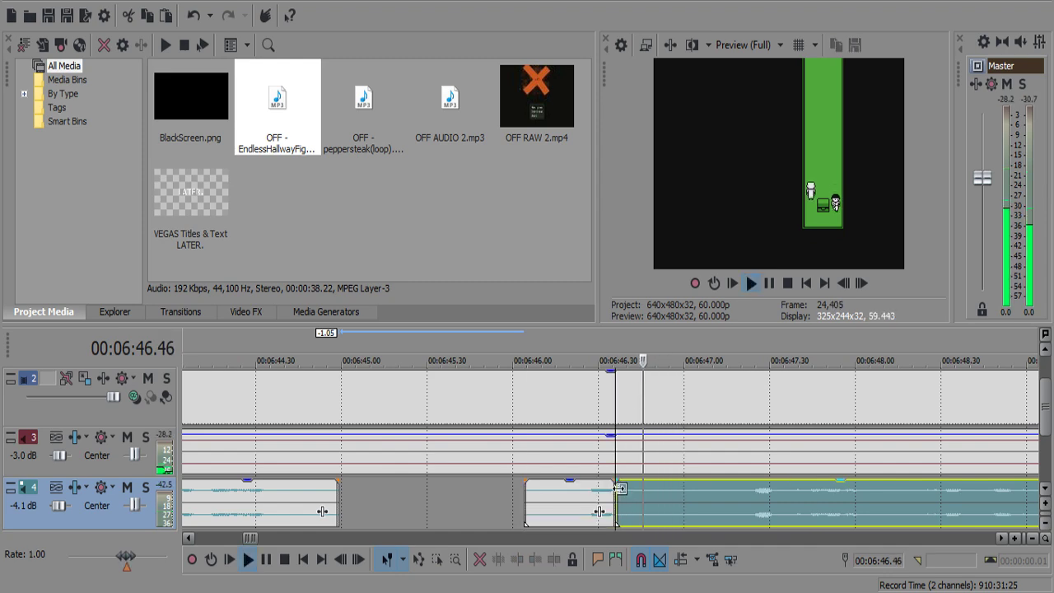
key("Return")
key("s")
left_click(624, 494)
key("Delete")
left_click(540, 507)
key("space")
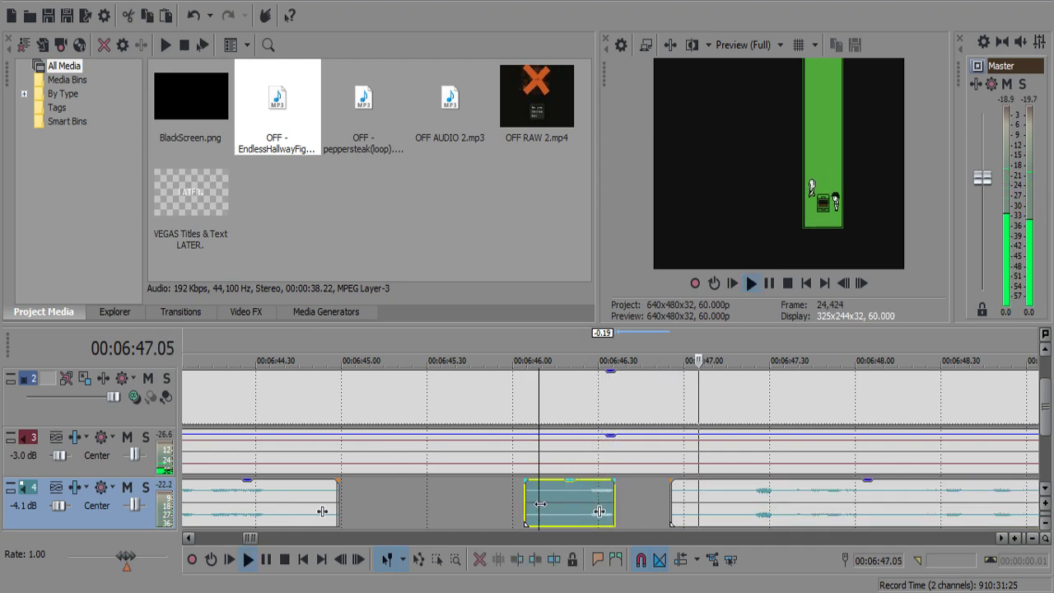
Cut the 0.30 silence between about 00:06:50.45 and 00:06:51.15 out of the voice track.
scroll(540, 504, "down", 3)
scroll(543, 506, "down", 2)
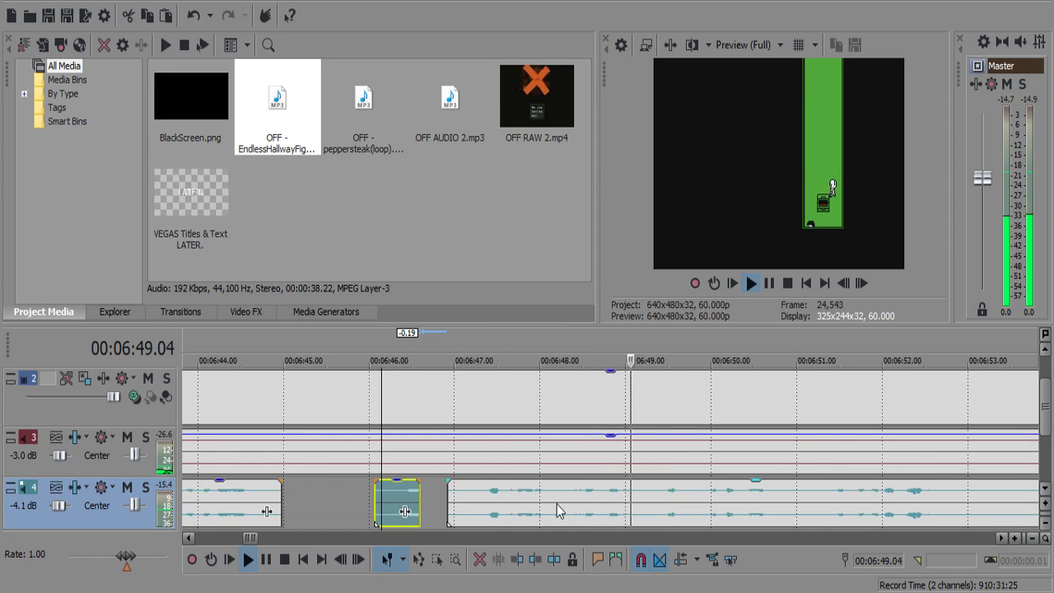
scroll(562, 501, "down", 1)
scroll(562, 501, "up", 3)
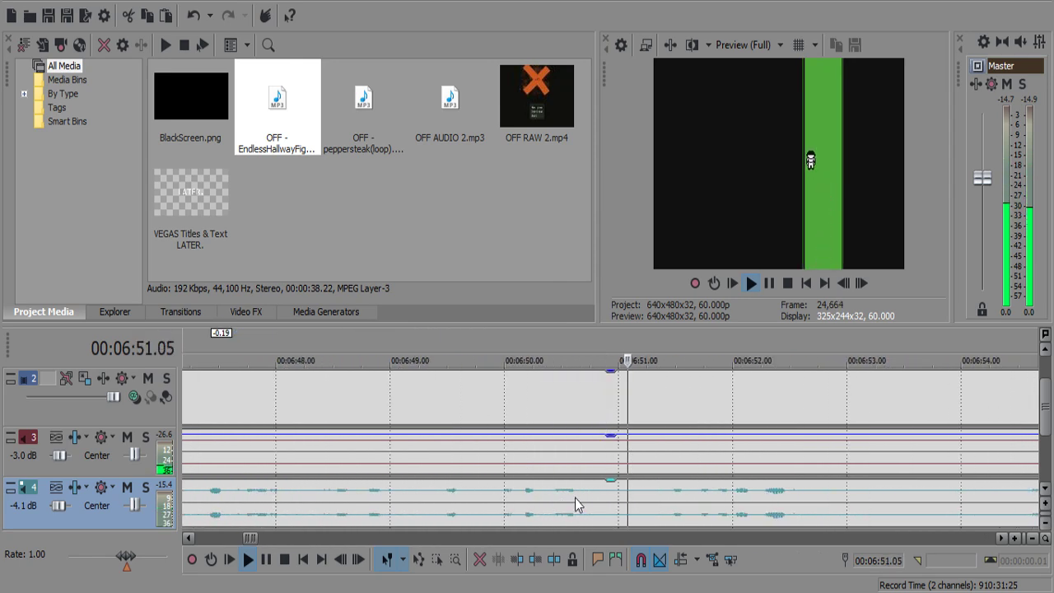
left_click(591, 492)
key("s")
left_click_drag(590, 492, 644, 498)
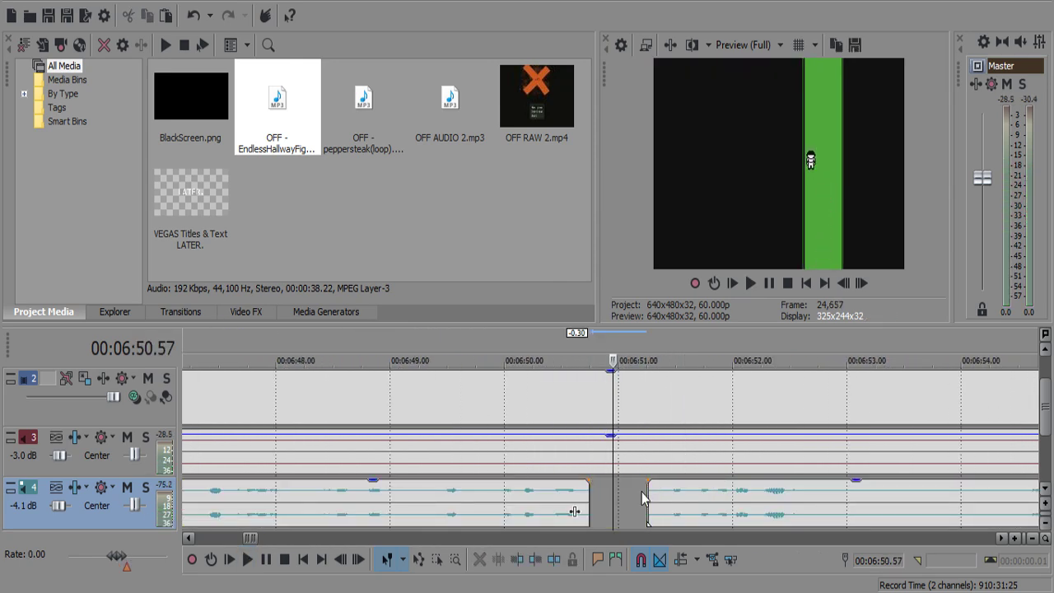
scroll(645, 496, "down", 3)
scroll(642, 497, "up", 3)
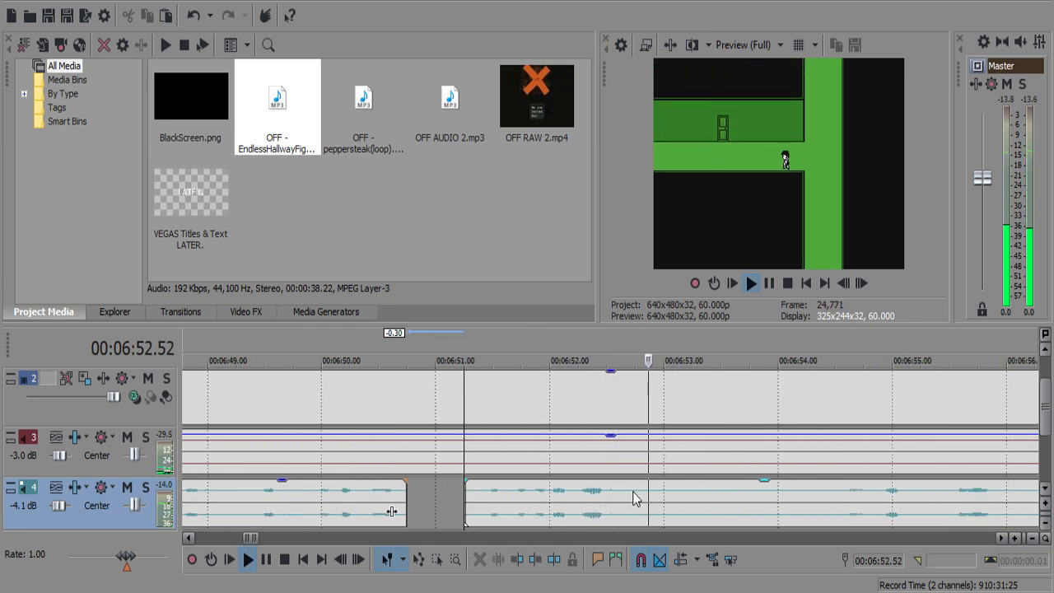
Cut the 1.22 silence that starts at about 00:06:52.56 out of the voice track and play it back.
left_click(656, 494)
key("s")
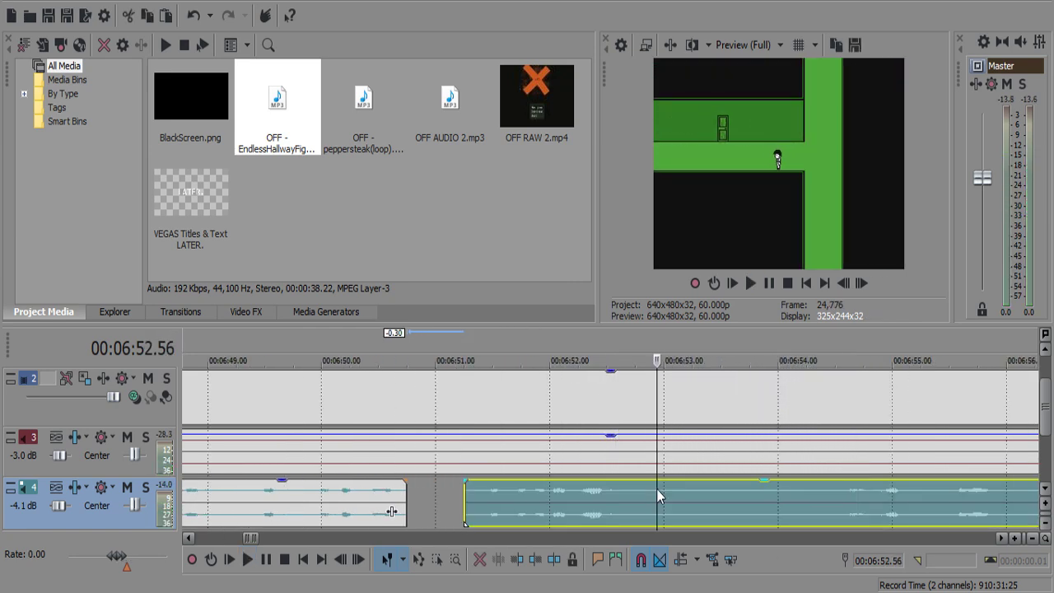
key("Return")
key("s")
left_click(769, 497)
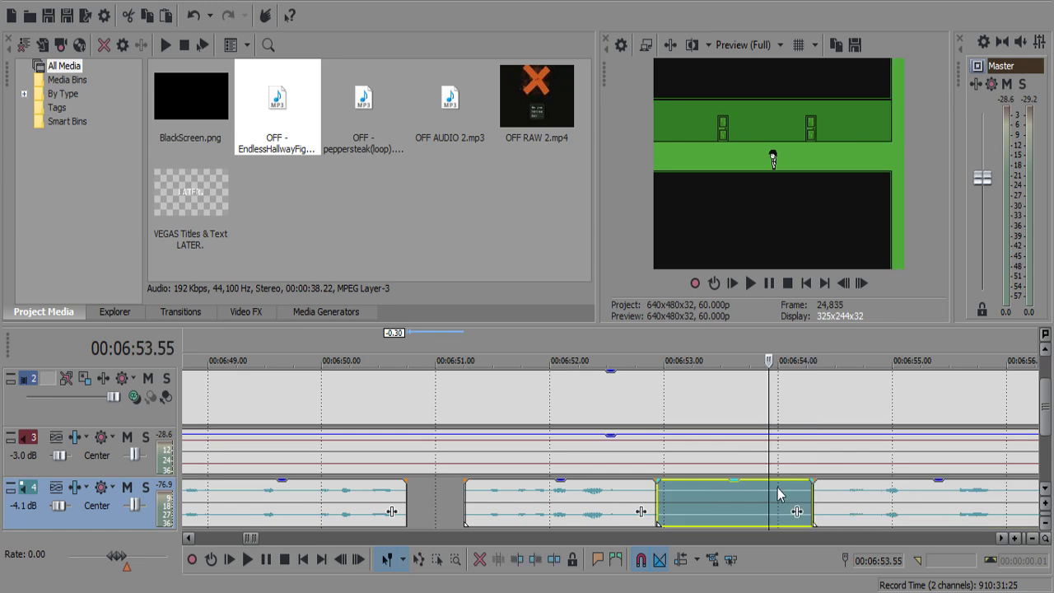
key("Delete")
scroll(790, 489, "down", 10)
scroll(790, 489, "up", 10)
key("space")
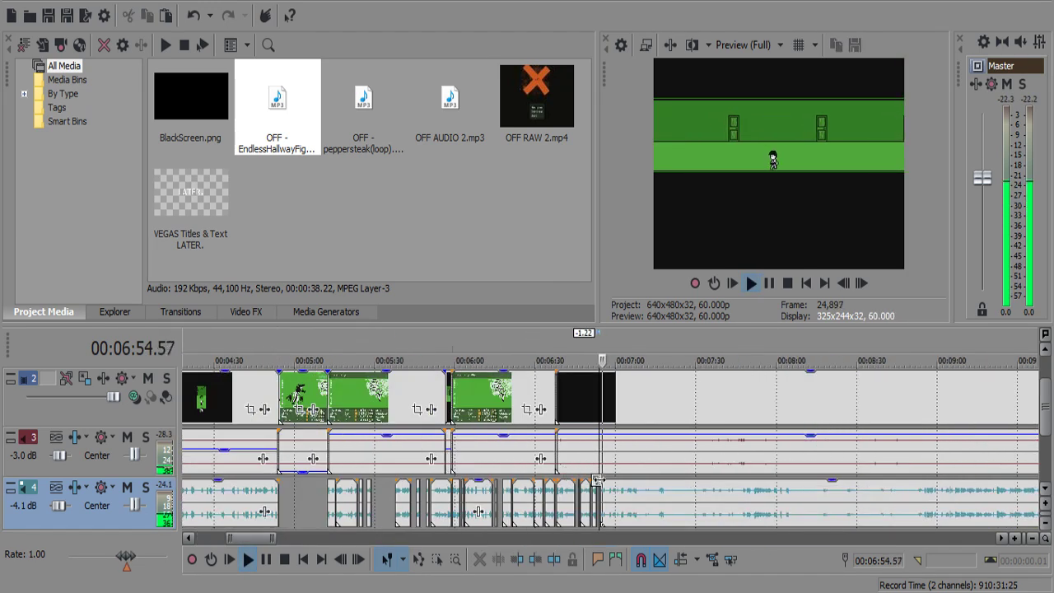
Review the voice track up to about 00:07:03 and cut out the 1.02 silence starting at 00:07:03.03.
scroll(654, 504, "down", 2)
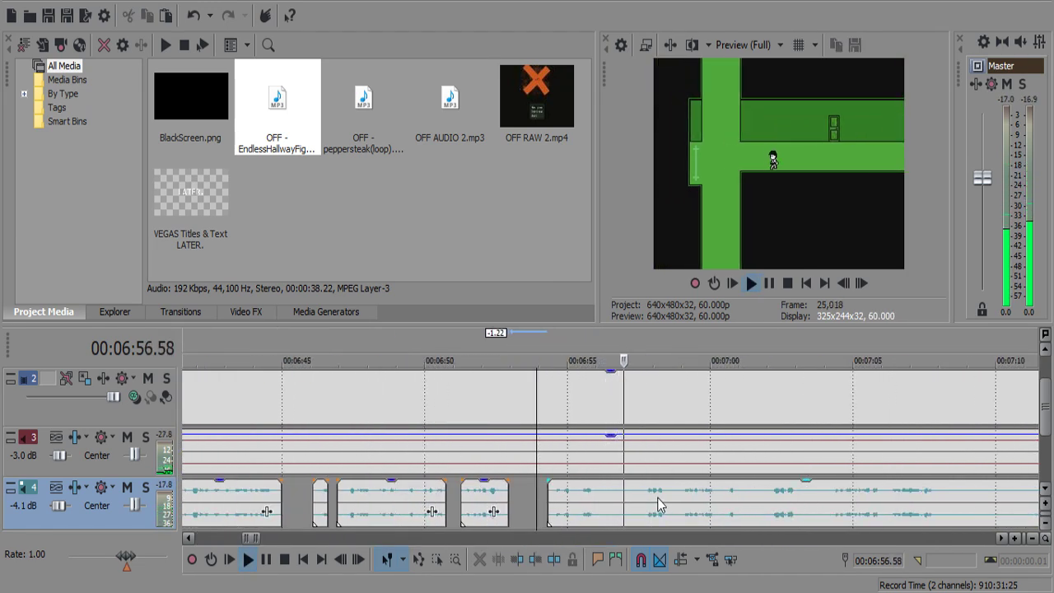
scroll(657, 504, "up", 3)
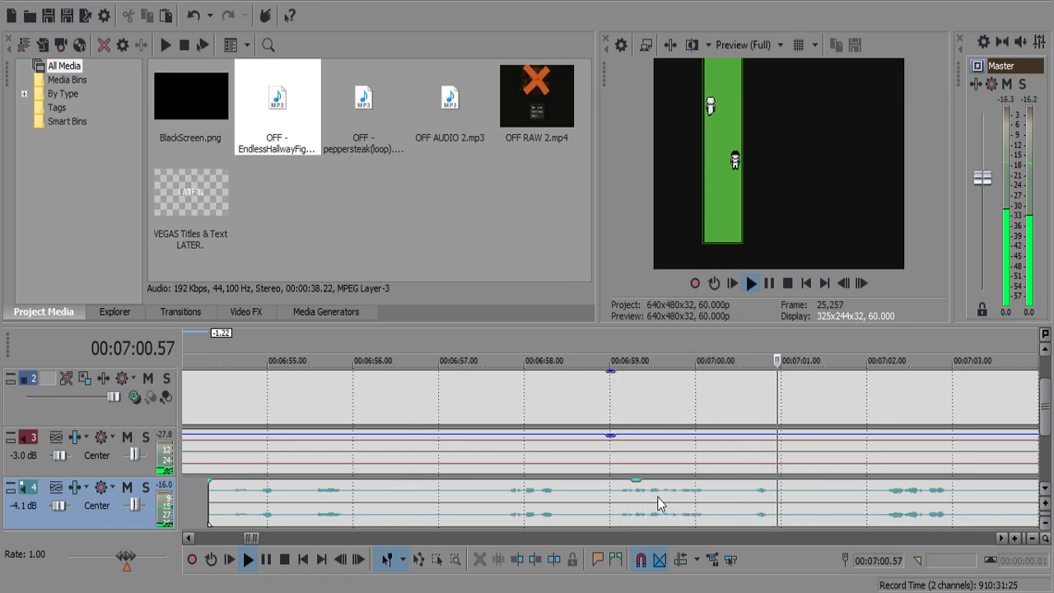
scroll(657, 504, "down", 1)
scroll(657, 504, "down", 1)
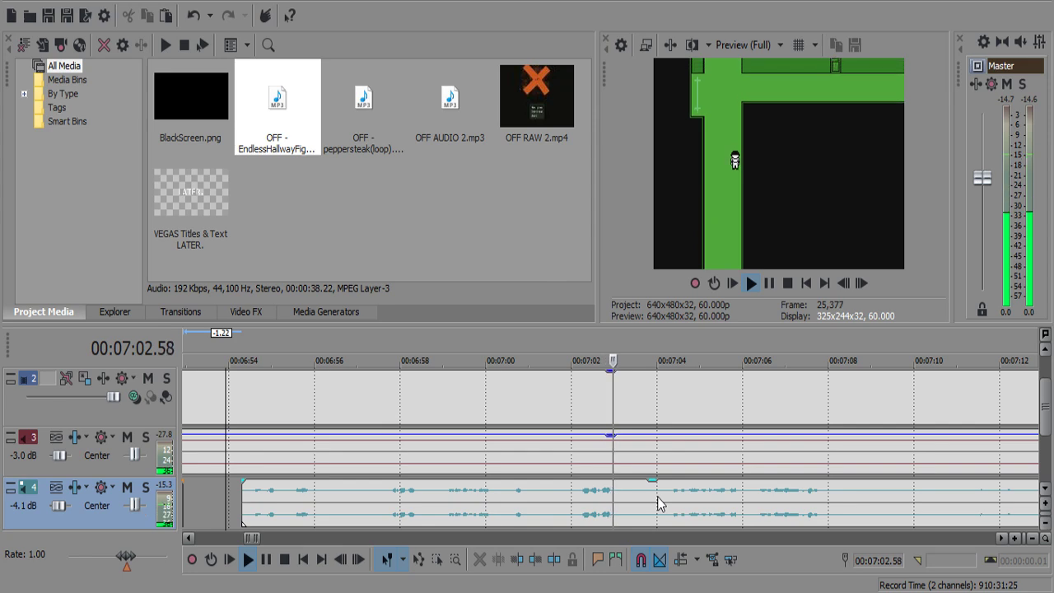
key("Return")
left_click(616, 494)
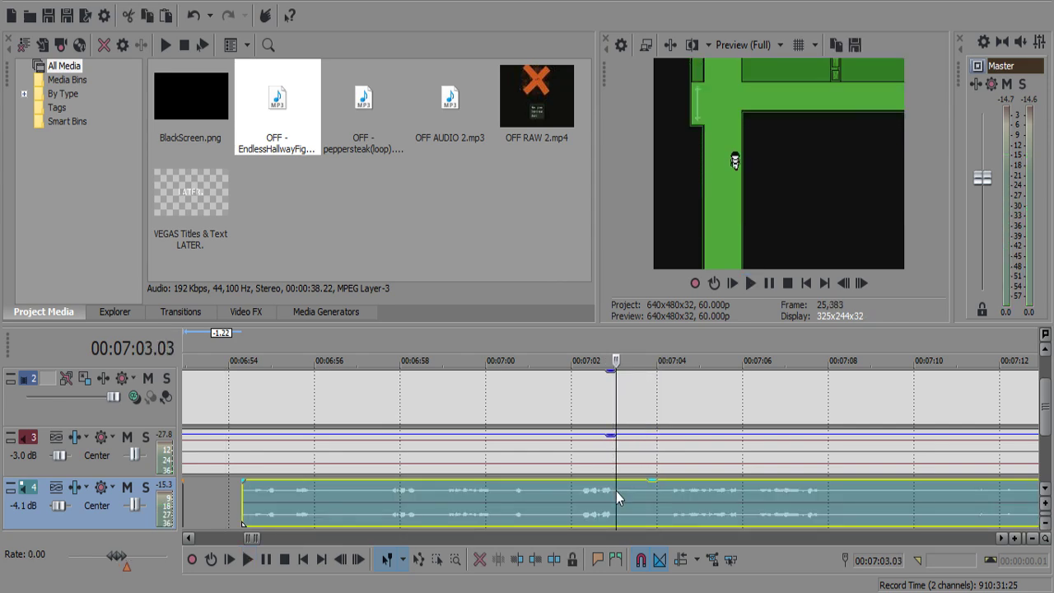
key("s")
key("space")
key("Return")
key("s")
left_click(647, 495)
key("Delete")
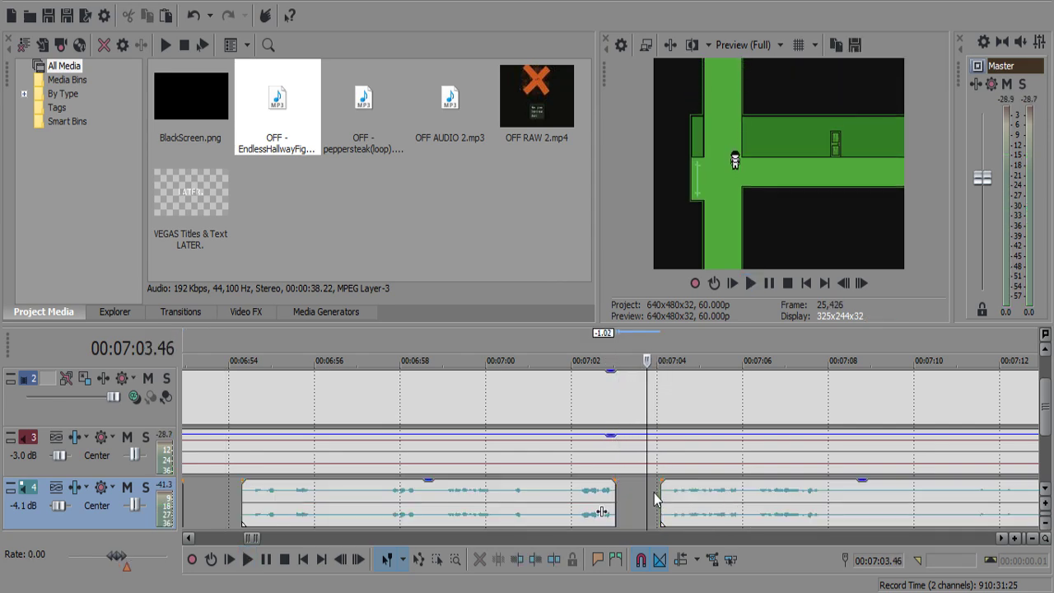
Trim 0.13 off the start of the voice clip at about 00:07:04 and play it back.
key("Return")
scroll(562, 511, "up", 1)
left_click(563, 509)
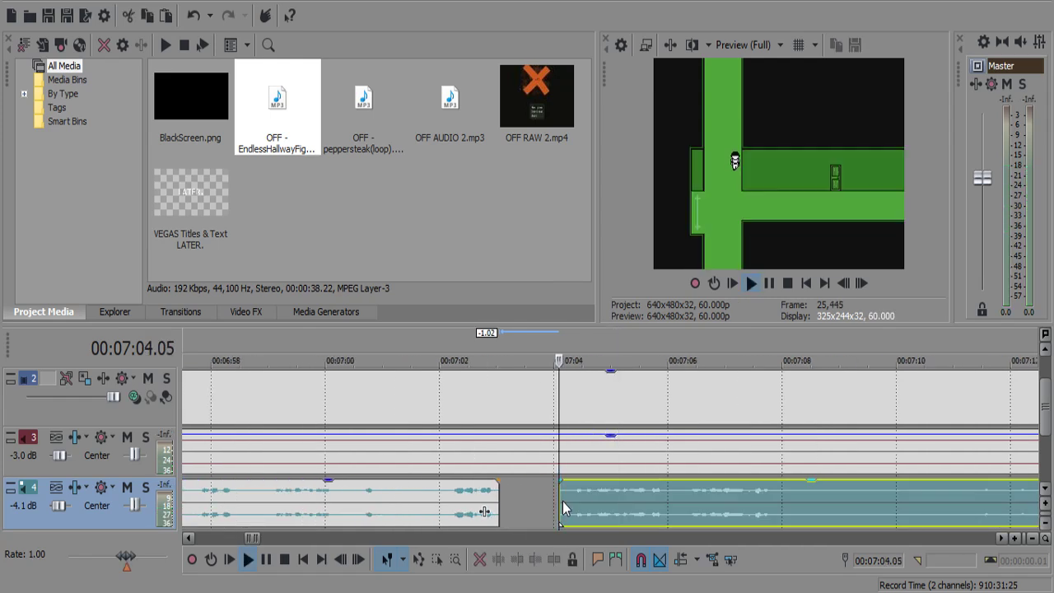
key("Return")
left_click_drag(563, 500, 575, 500)
left_click(567, 498)
key("space")
key("Return")
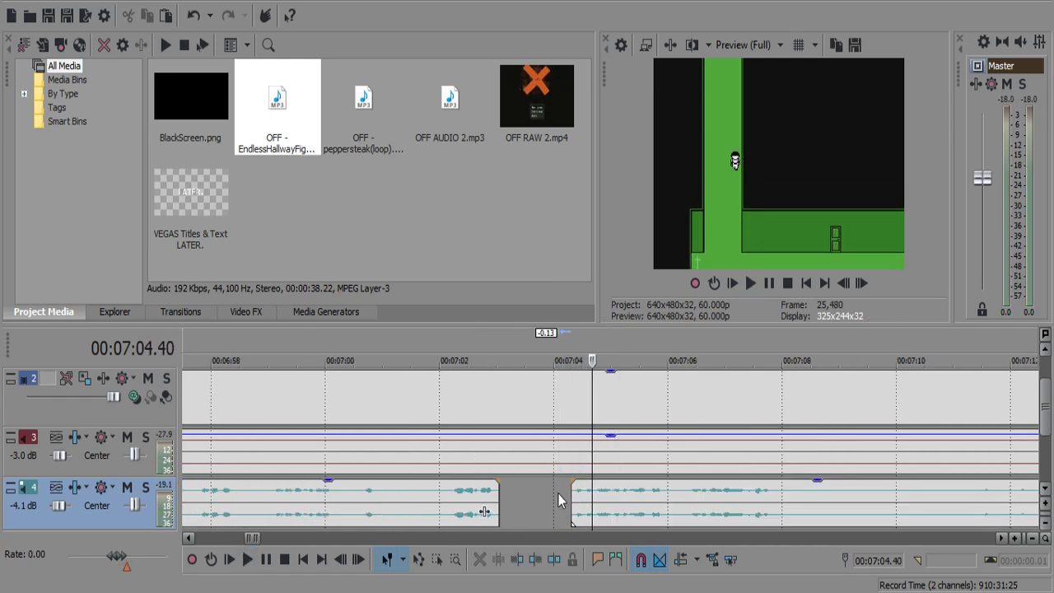
left_click(555, 499)
key("space")
scroll(671, 492, "down", 3)
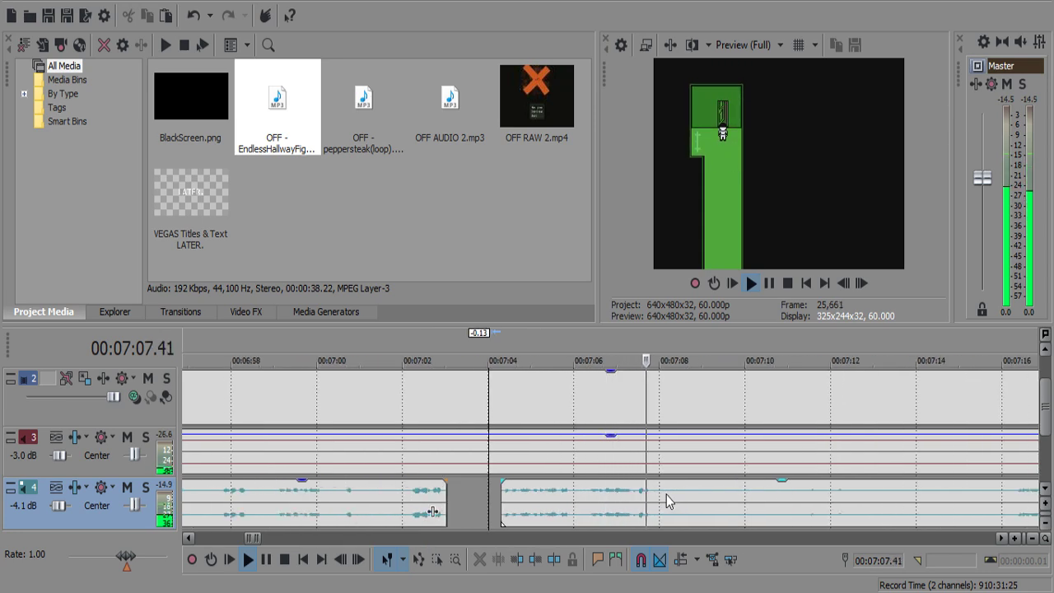
Split the voice clip at about 00:07:08 and play the section up to about 00:07:17.
left_click(666, 494)
scroll(658, 496, "down", 4)
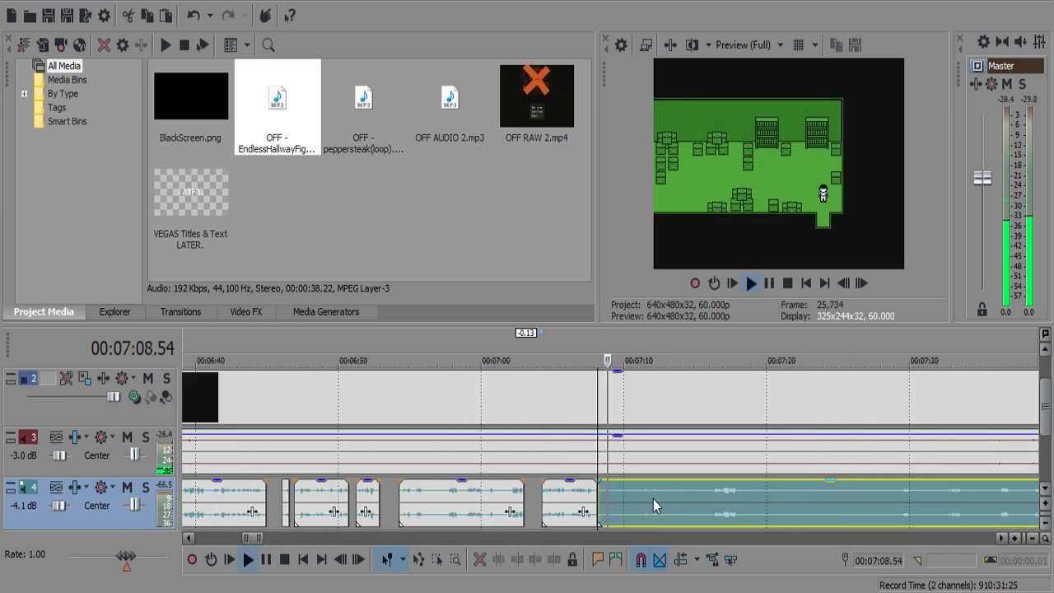
key("Return")
left_click(642, 491)
key("space")
key("Return")
left_click(702, 495)
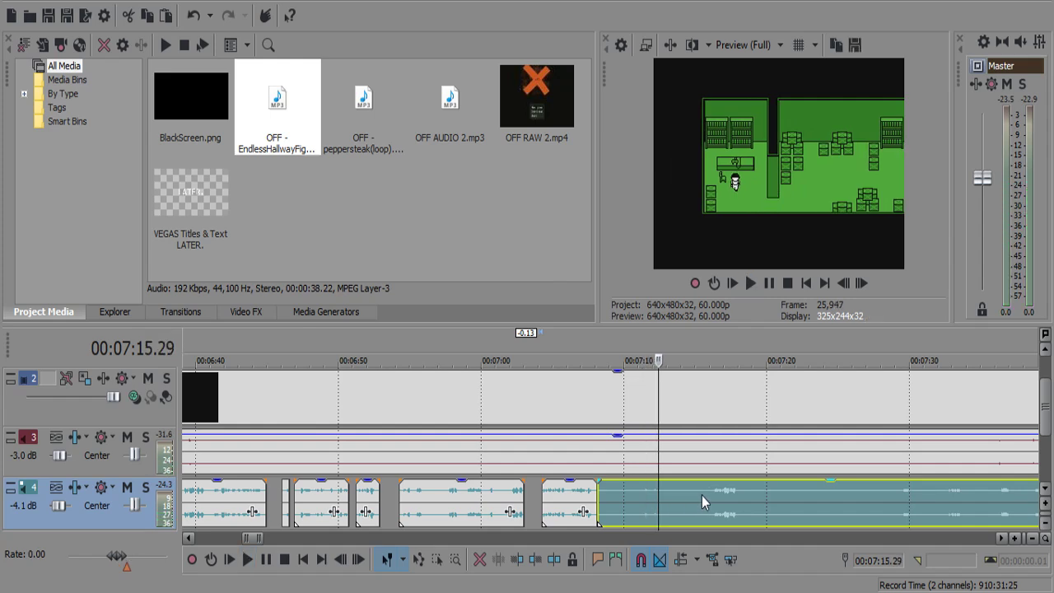
left_click(702, 496)
key("Return")
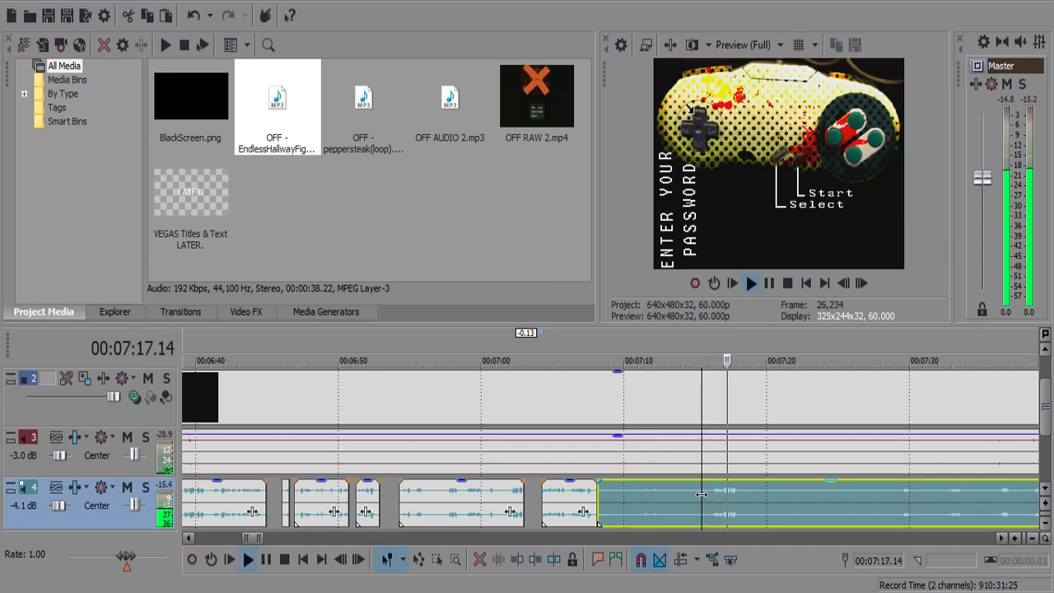
Trim the voice piece after 00:07:08 down to about 00:07:09–00:07:11.35 and remove the rest up to 00:07:15.29.
key("space")
key("s")
left_click(669, 495)
key("s")
key("Return")
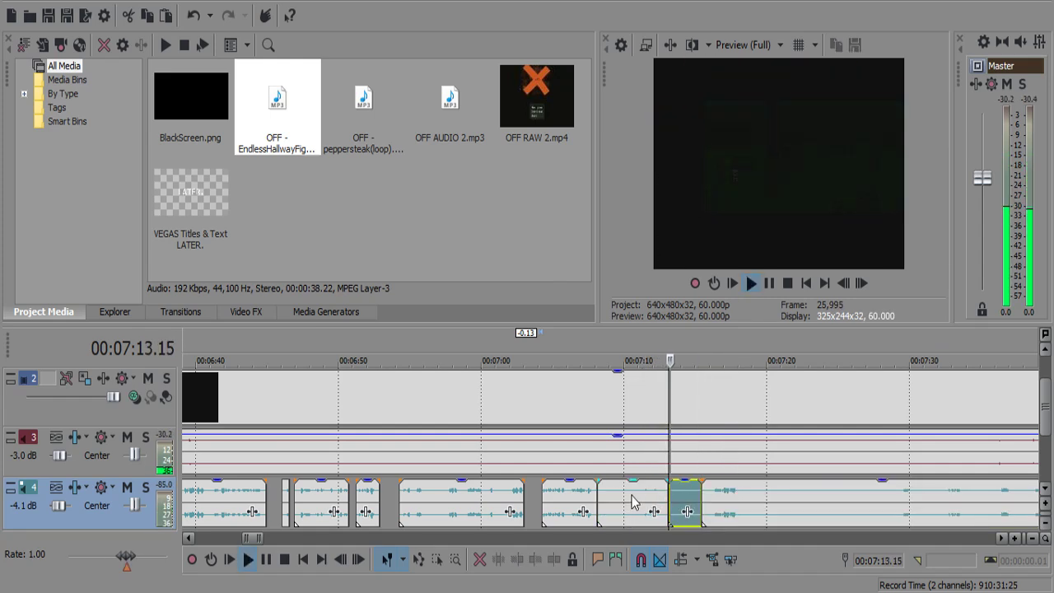
key("Return")
left_click(632, 496)
key("s")
left_click(619, 495)
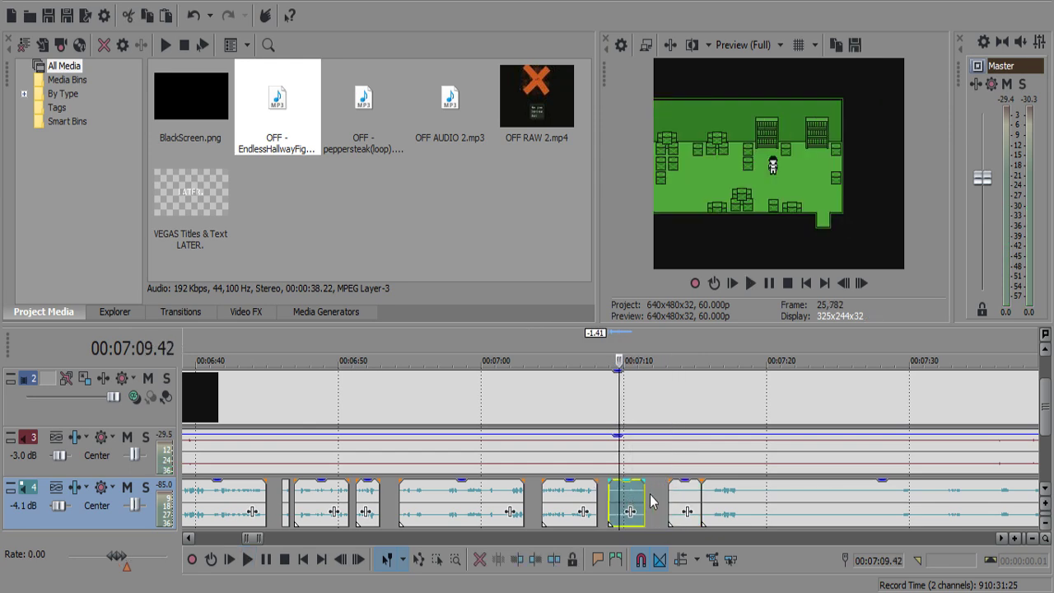
left_click(682, 500)
Split the voice clip at about 00:07:18.12, move the piece before it earlier against the one ending near 00:07:11, and play both back.
left_click(711, 494)
key("space")
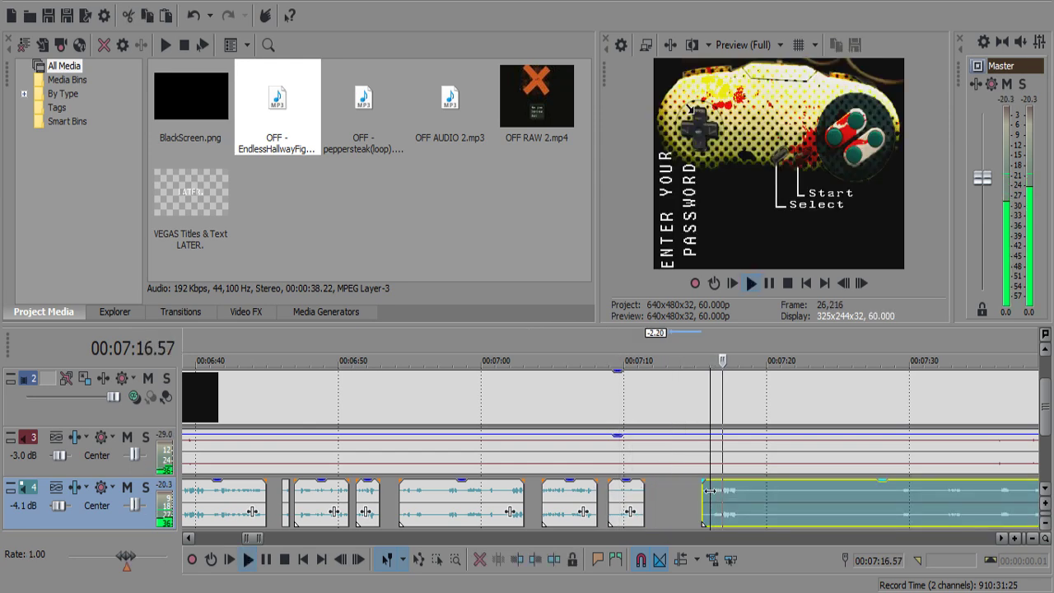
key("s")
left_click_drag(708, 491, 625, 499)
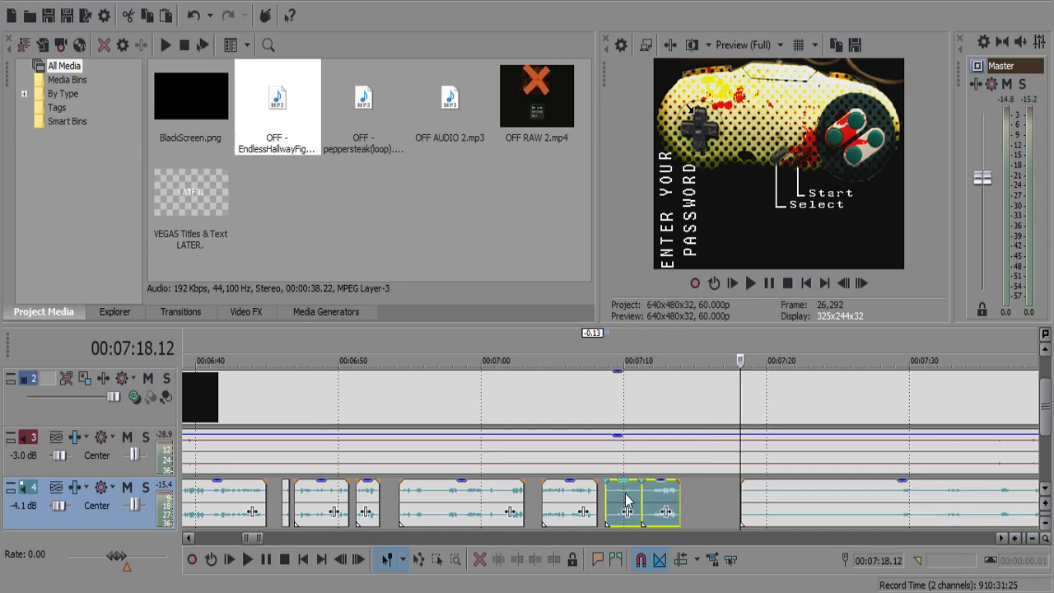
left_click(581, 494)
key("space")
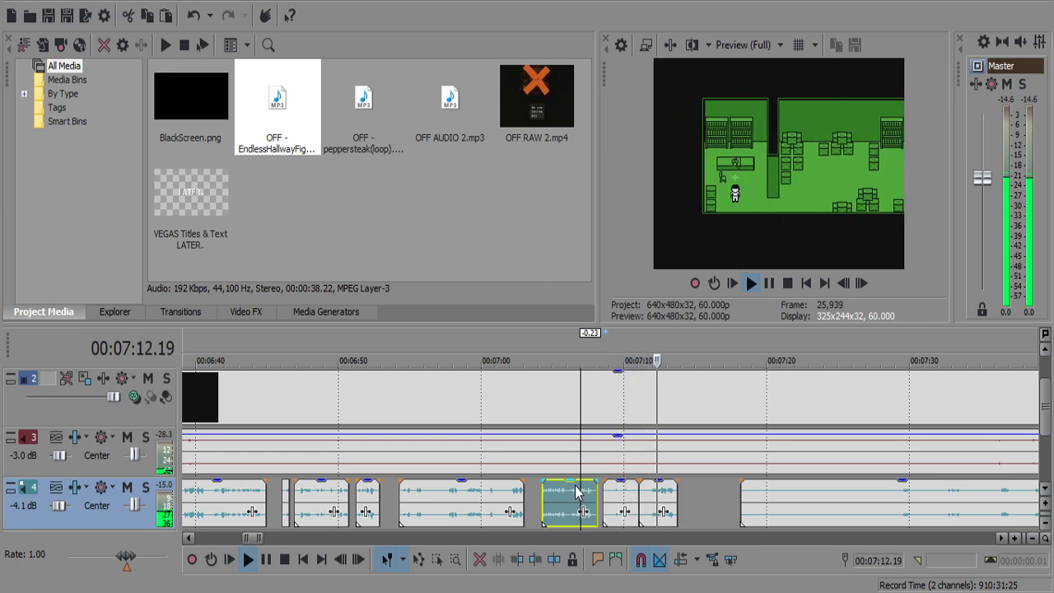
scroll(615, 494, "down", 1)
scroll(616, 487, "up", 2)
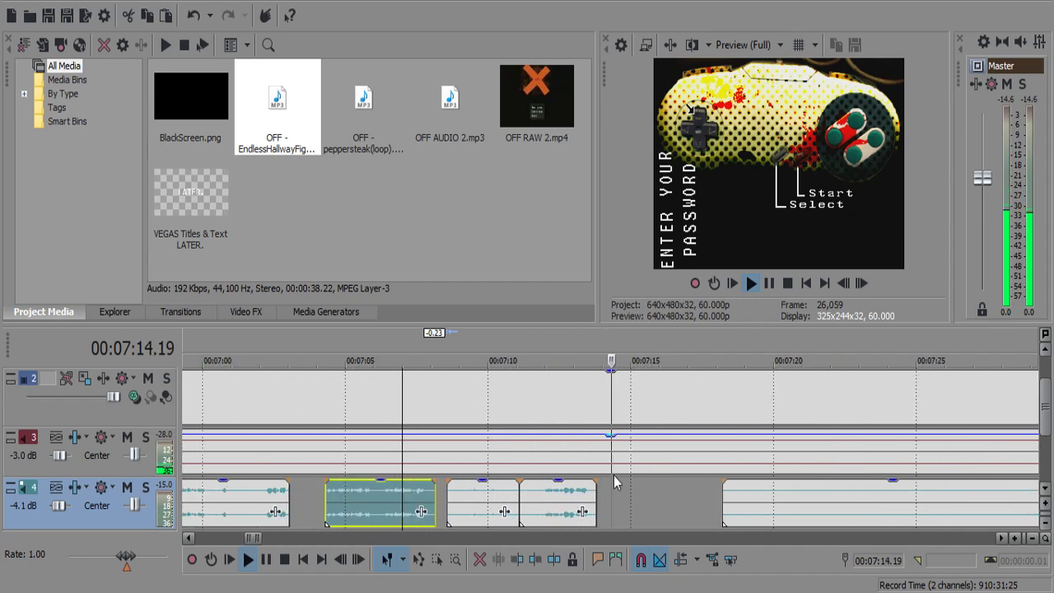
Split the gameplay video and its audio at 00:07:14.45.
key("Return")
left_click(623, 463)
key("s")
scroll(765, 478, "down", 2)
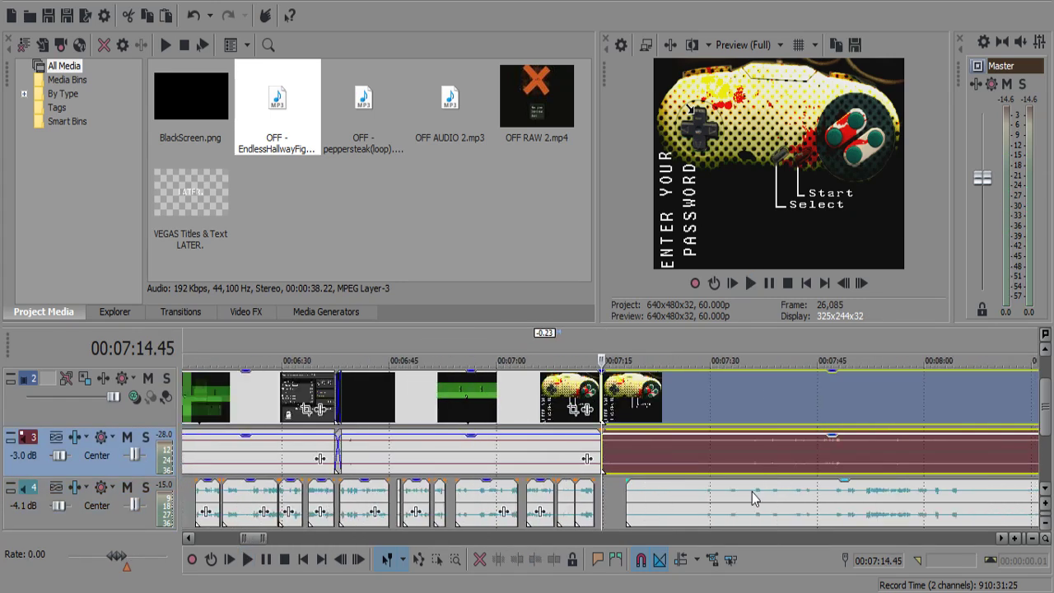
Play back the voice track between about 00:07:48 and 00:08:00 to locate where the gameplay should resume.
left_click(752, 498)
left_click(865, 501)
key("space")
scroll(864, 499, "up", 2)
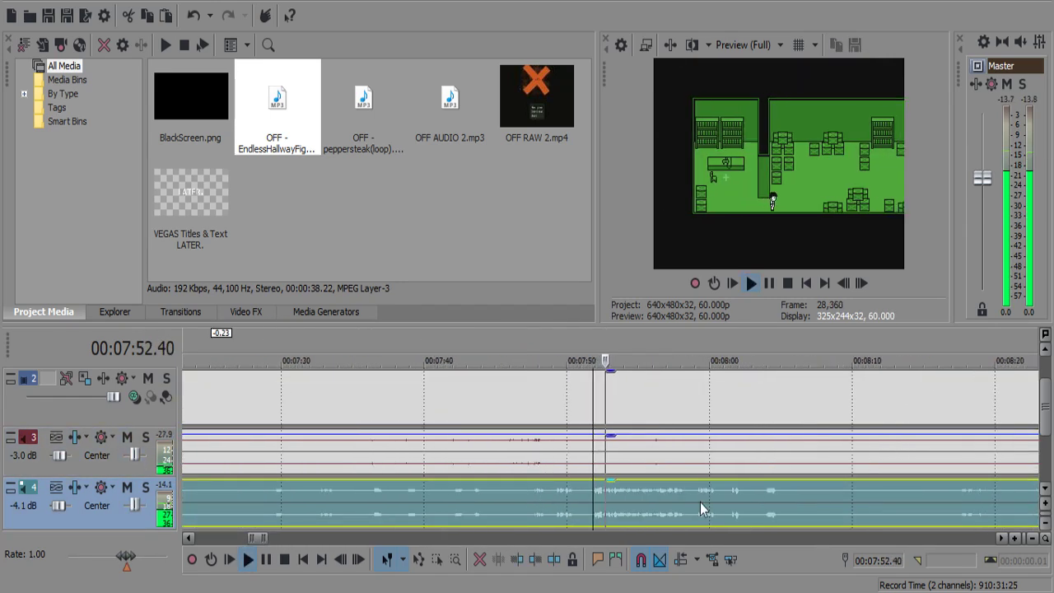
left_click(558, 495)
scroll(557, 495, "up", 2)
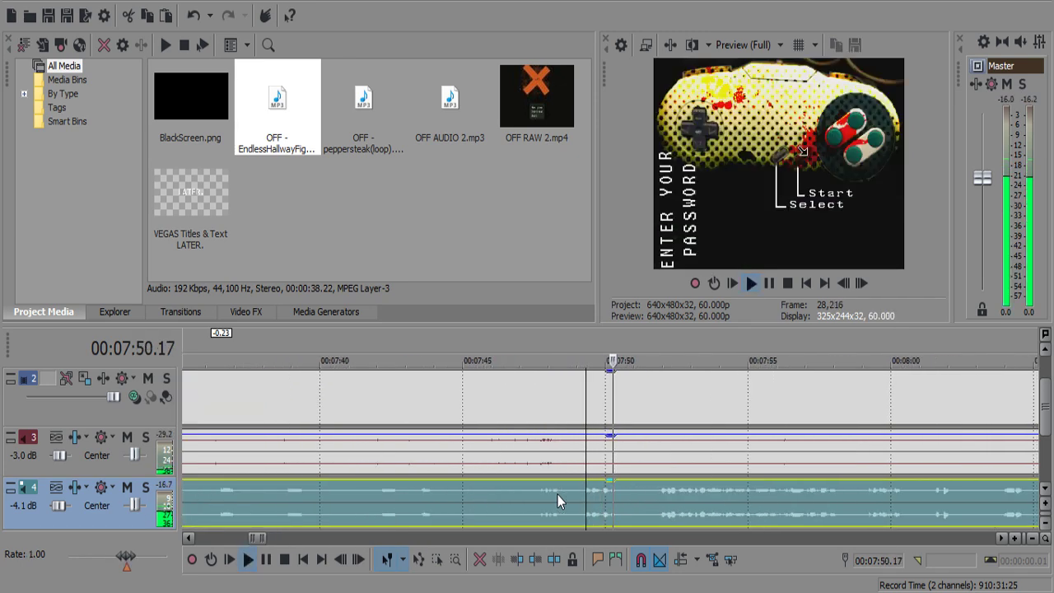
left_click(799, 492)
scroll(794, 491, "down", 4)
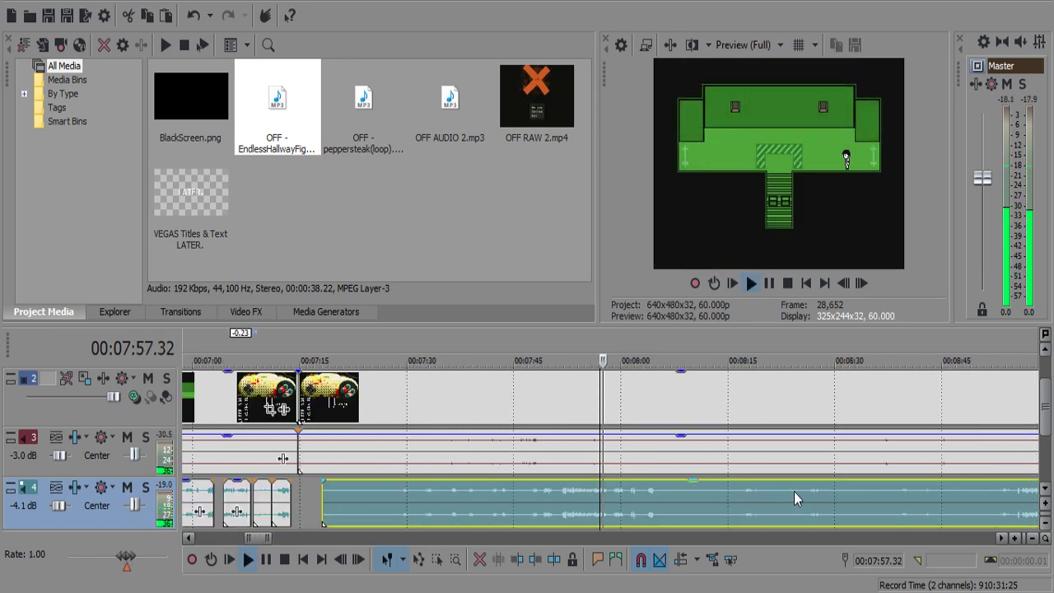
scroll(551, 492, "up", 4)
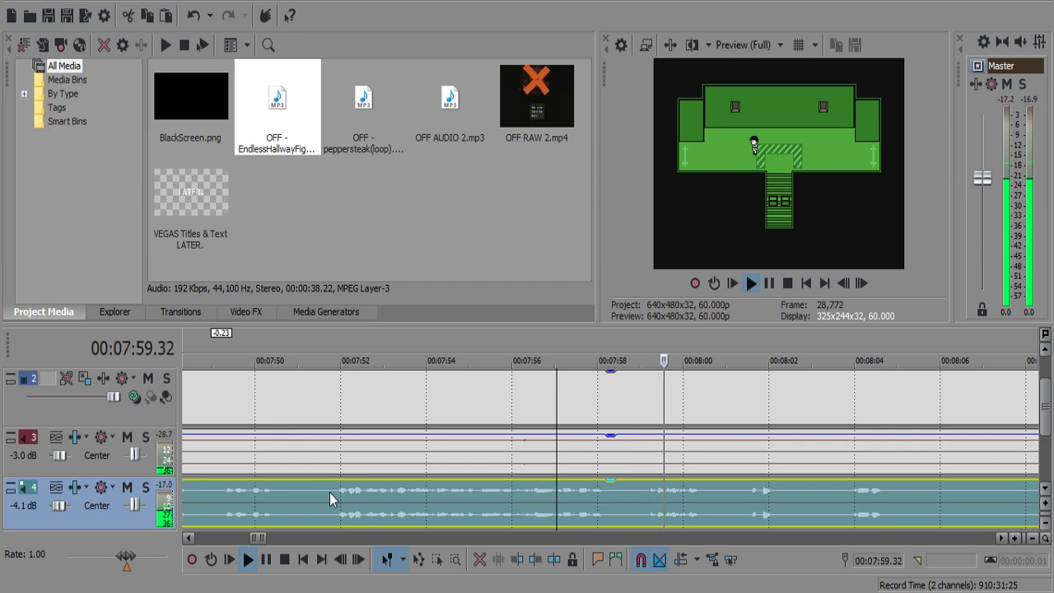
left_click(308, 493)
key("Return")
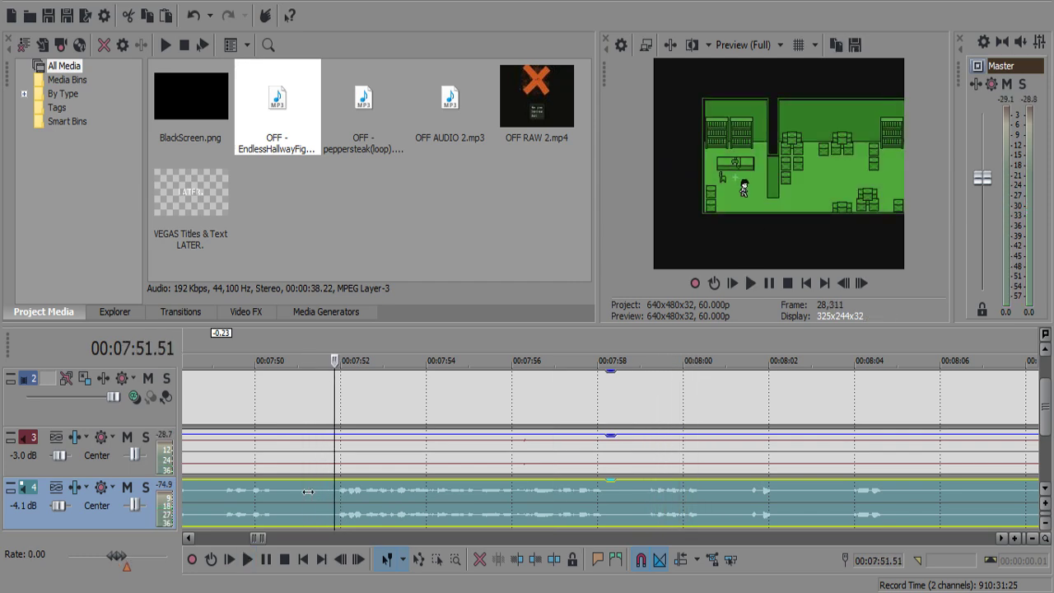
Split the gameplay and voice clips at 00:07:51.14 and remove the voice silence up to about 00:07:51.51.
left_click(308, 492)
key("space")
key("Return")
key("s")
left_click(308, 458)
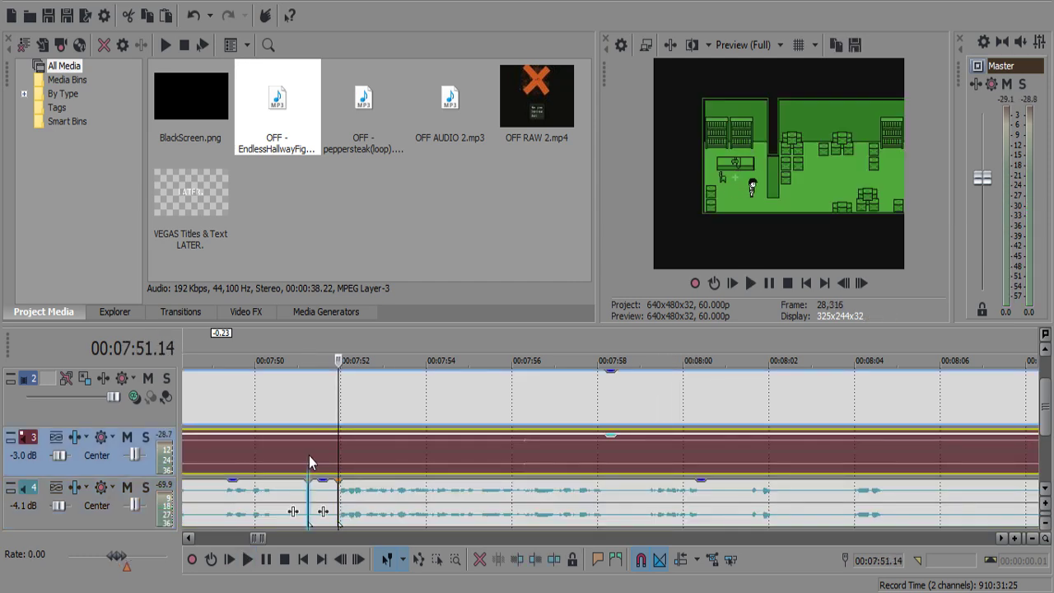
key("s")
left_click(318, 494)
key("Delete")
left_click_drag(339, 500, 337, 501)
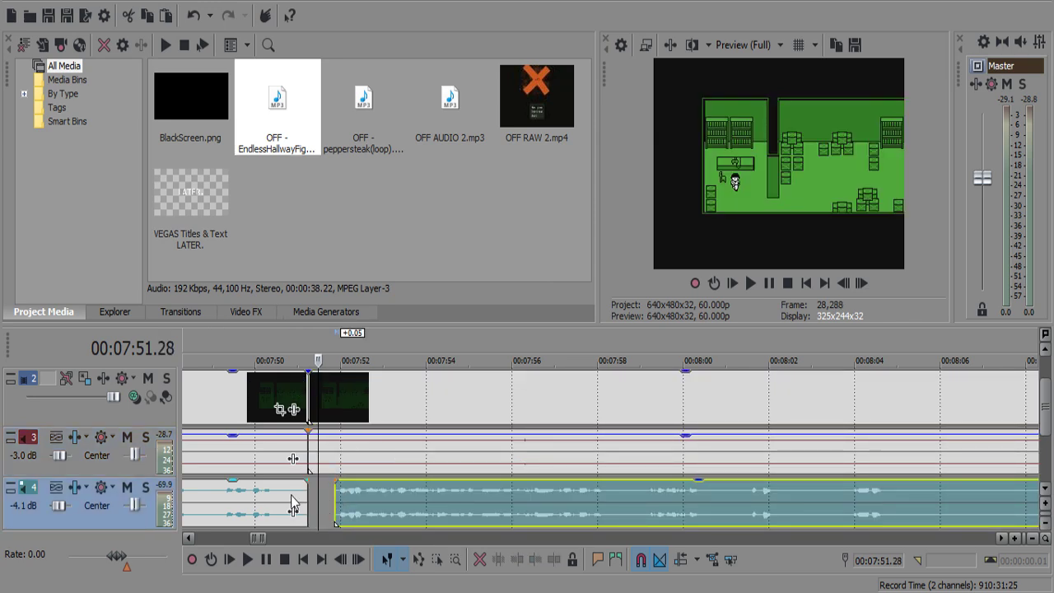
Delete the gameplay and voice clips between 00:07:14.45 and 00:07:51.14.
left_click(292, 497)
scroll(292, 497, "down", 3)
key("Delete")
left_click(425, 471)
key("Delete")
Move the remaining gameplay and voice clips 36.29 earlier to close the gap.
left_click(621, 395)
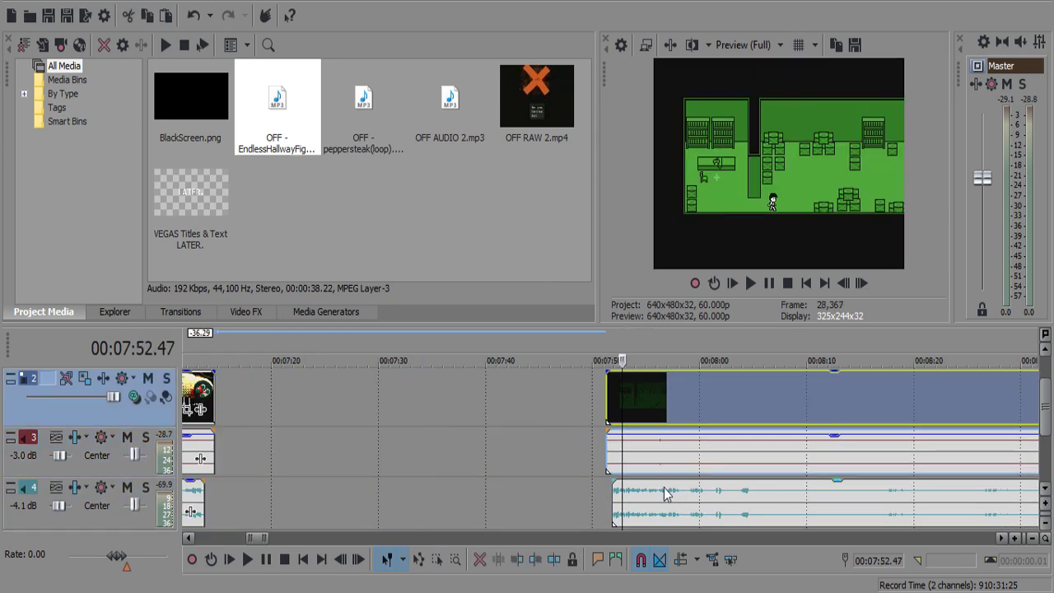
left_click(663, 493, "shift")
left_click_drag(659, 467, 265, 449)
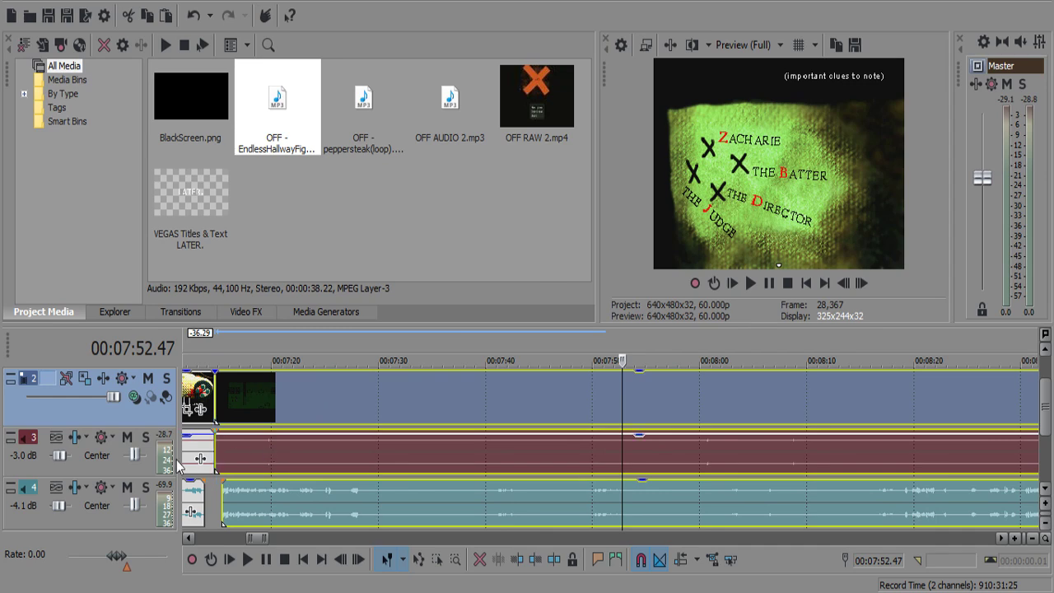
Overlap the two gameplay clips at about 00:07:14 with a 1.00 crossfade and play back the transition.
left_click(219, 454)
scroll(220, 454, "up", 4)
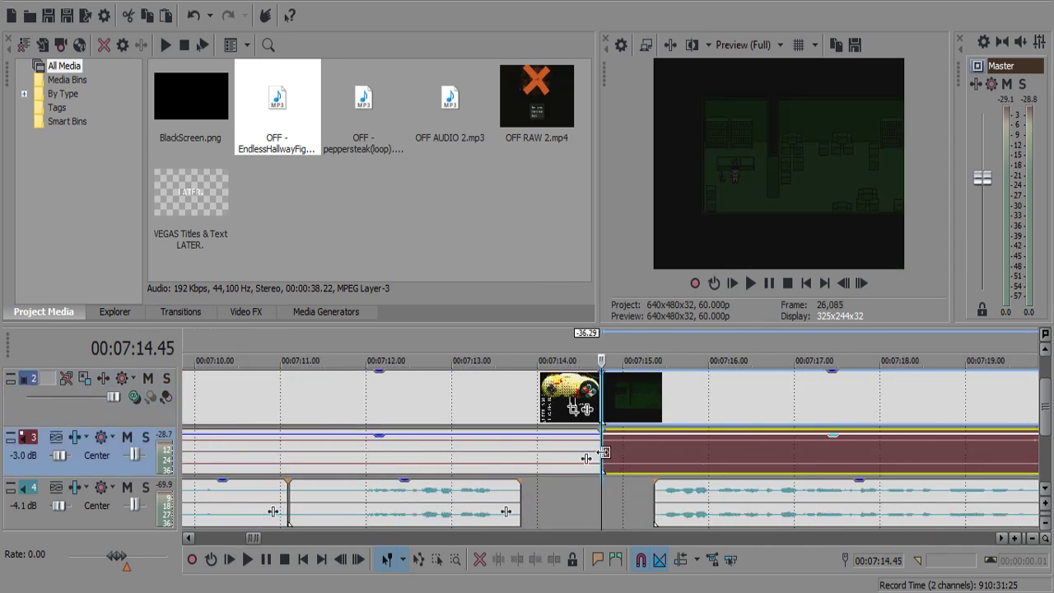
left_click_drag(604, 452, 526, 467)
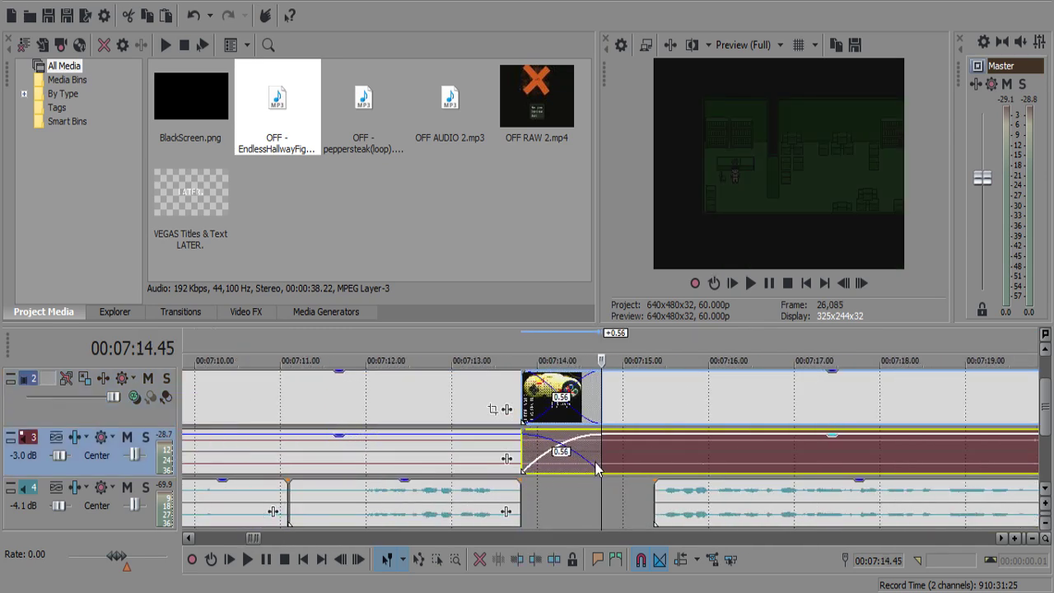
left_click_drag(596, 468, 606, 461)
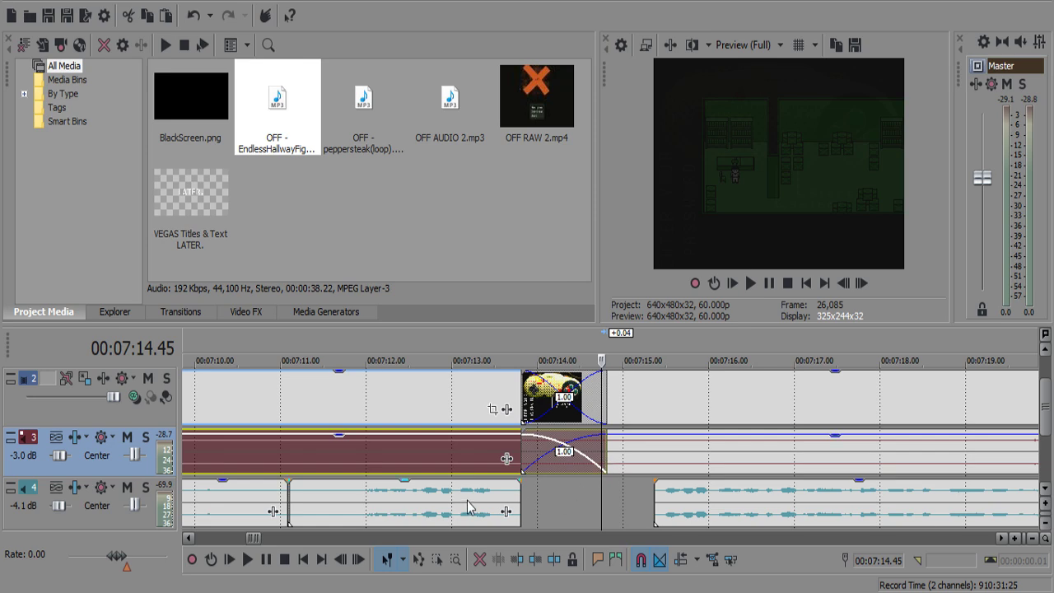
left_click(467, 505)
key("space")
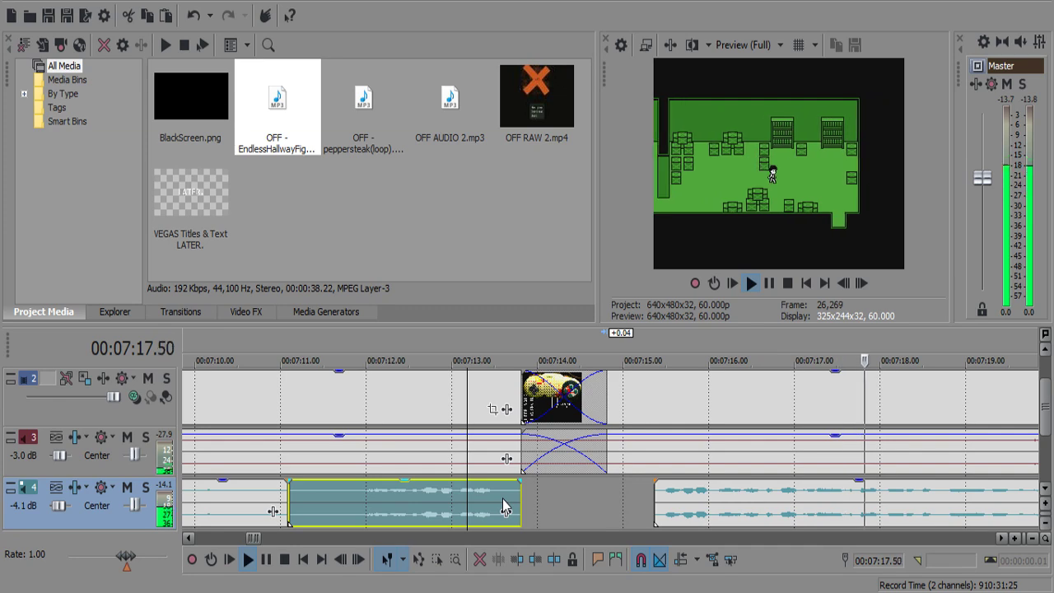
scroll(494, 496, "down", 1)
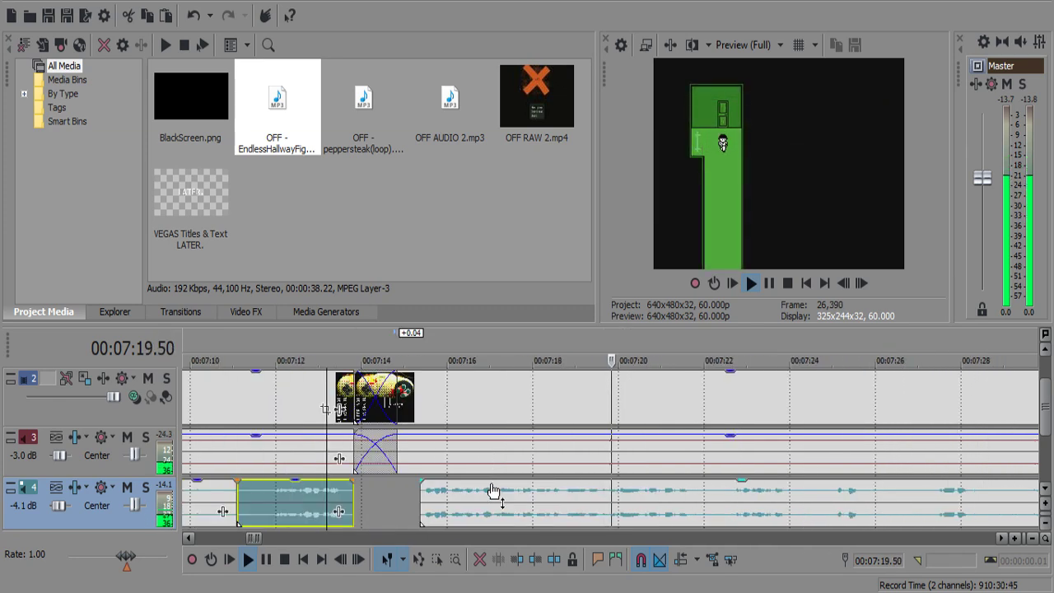
Split the voice clip on both sides of the pause at about 00:07:25 and delete the 0.21 silent piece.
scroll(660, 494, "down", 1)
scroll(660, 494, "up", 1)
scroll(655, 496, "up", 1)
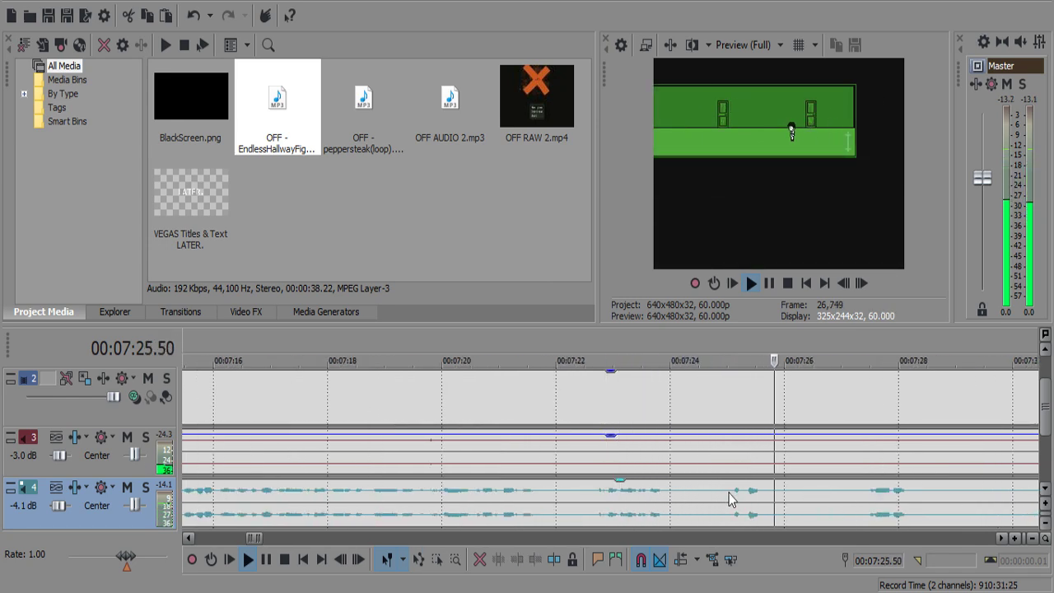
left_click(761, 492)
key("space")
left_click(761, 492)
key("s")
key("space")
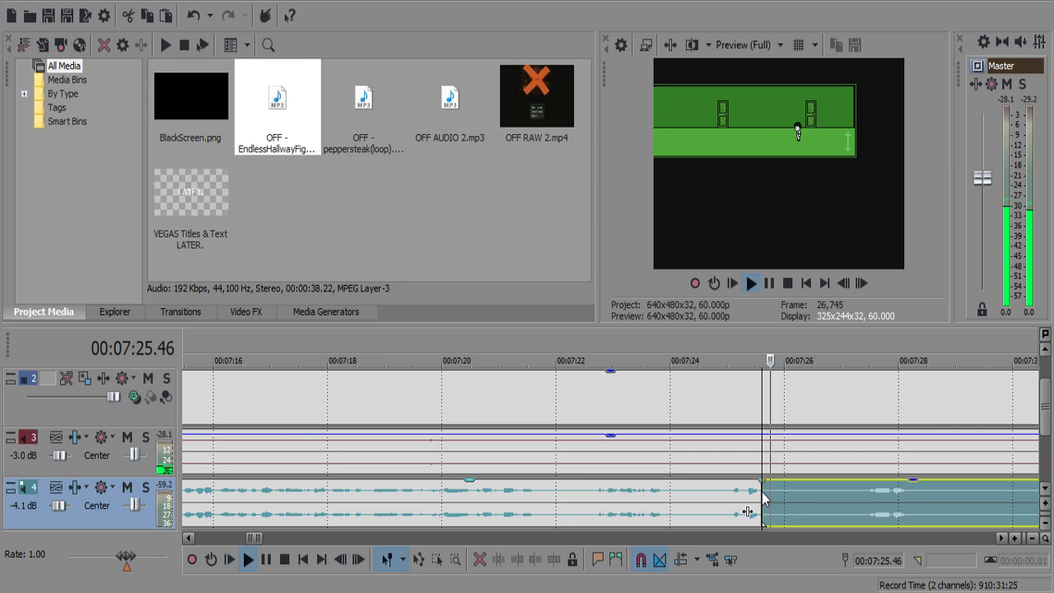
key("space")
key("s")
left_click(762, 492)
key("Delete")
key("space")
scroll(764, 489, "down", 4)
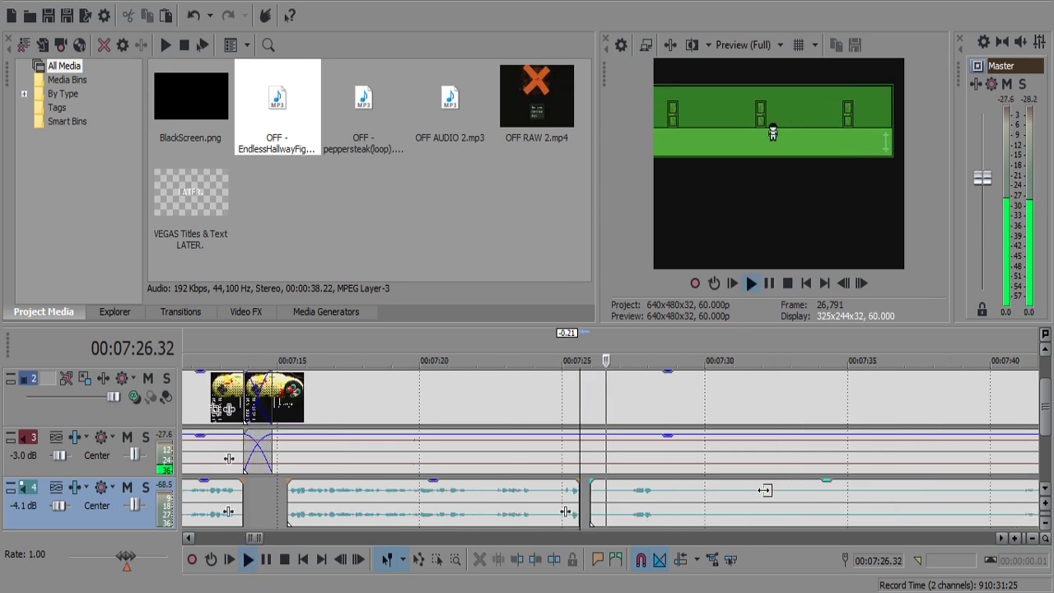
Split the voice clip around the phrase ending at about 00:07:28.26 and delete the silent piece before the phrase.
scroll(765, 490, "up", 5)
key("space")
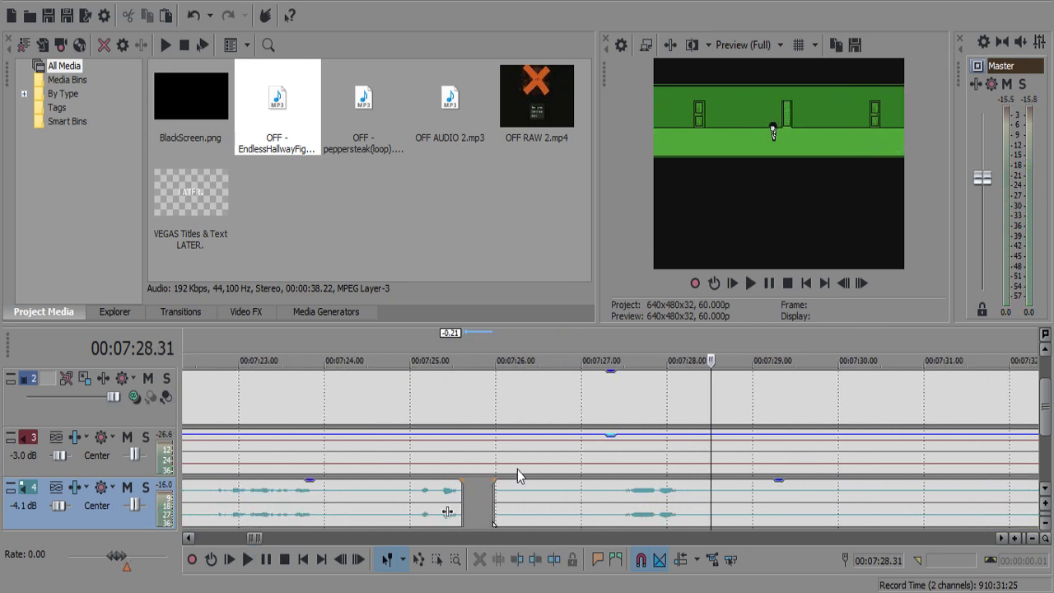
left_click(492, 453)
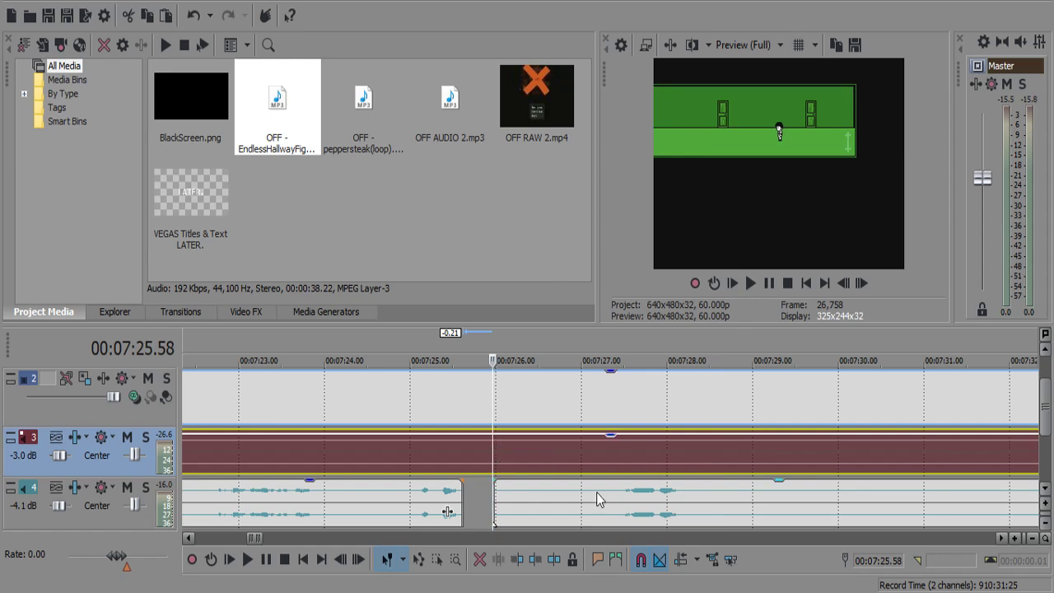
left_click(599, 499)
key("s")
key("space")
key("Return")
key("s")
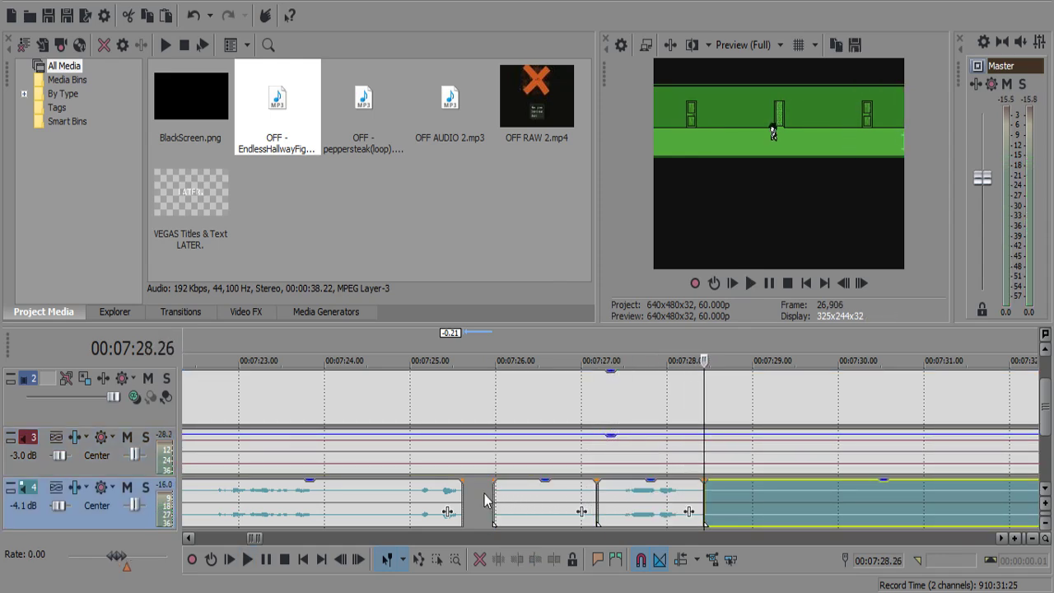
left_click(484, 495)
left_click(496, 495)
key("Delete")
Move the isolated voice phrase 1.34 earlier against the preceding voice clip and play back the join.
left_click_drag(677, 506, 556, 501)
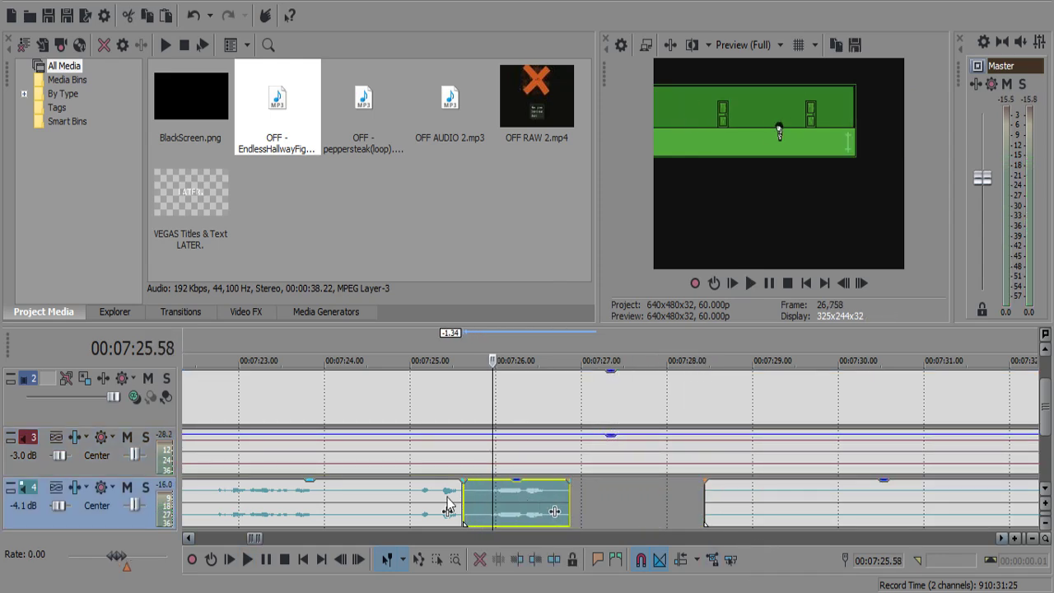
left_click(447, 504)
key("space")
key("space")
Split the gameplay clip at 00:07:26.52 and the voice clip just before the speech at about 00:08:18.
left_click(570, 464)
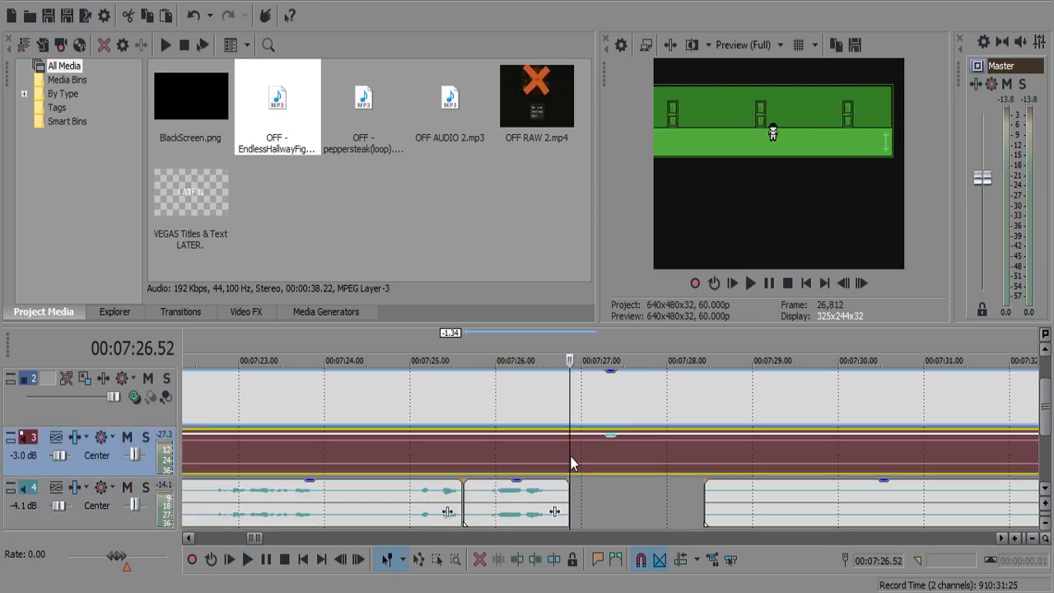
scroll(570, 464, "down", 5)
left_click(852, 503)
key("space")
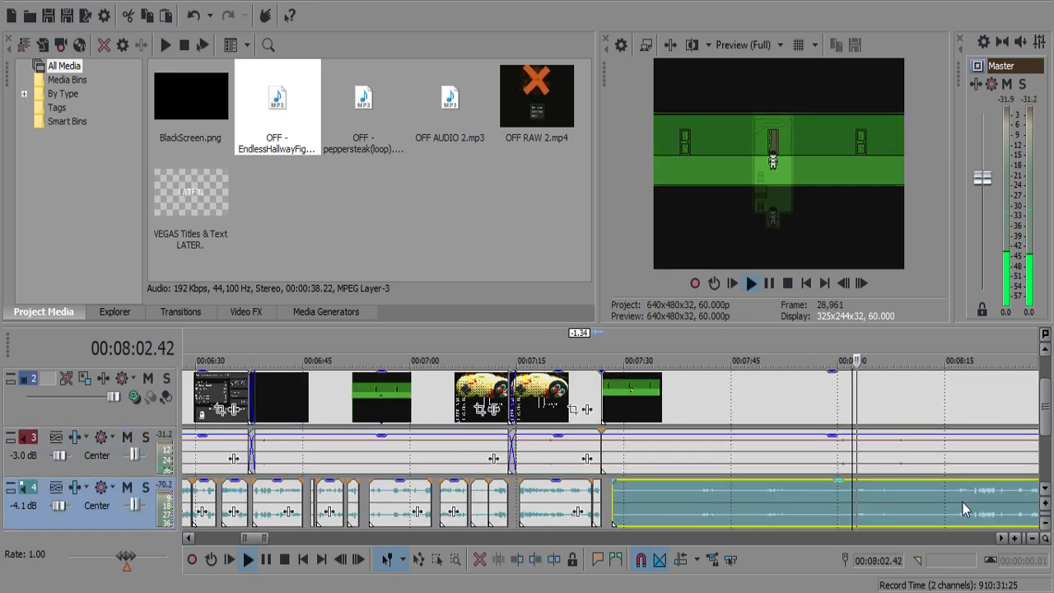
left_click(961, 501)
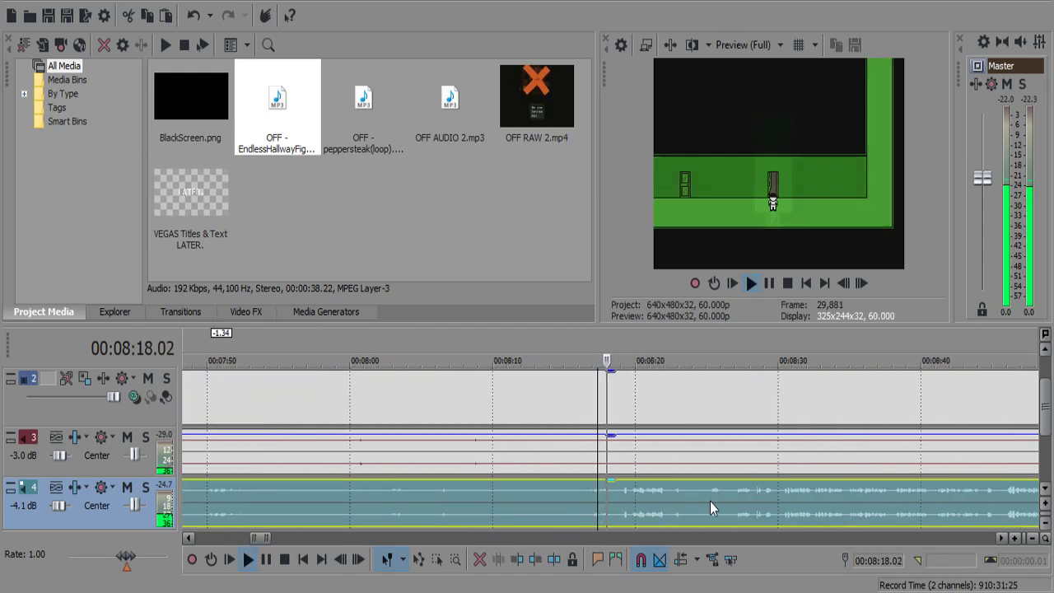
scroll(621, 493, "up", 4)
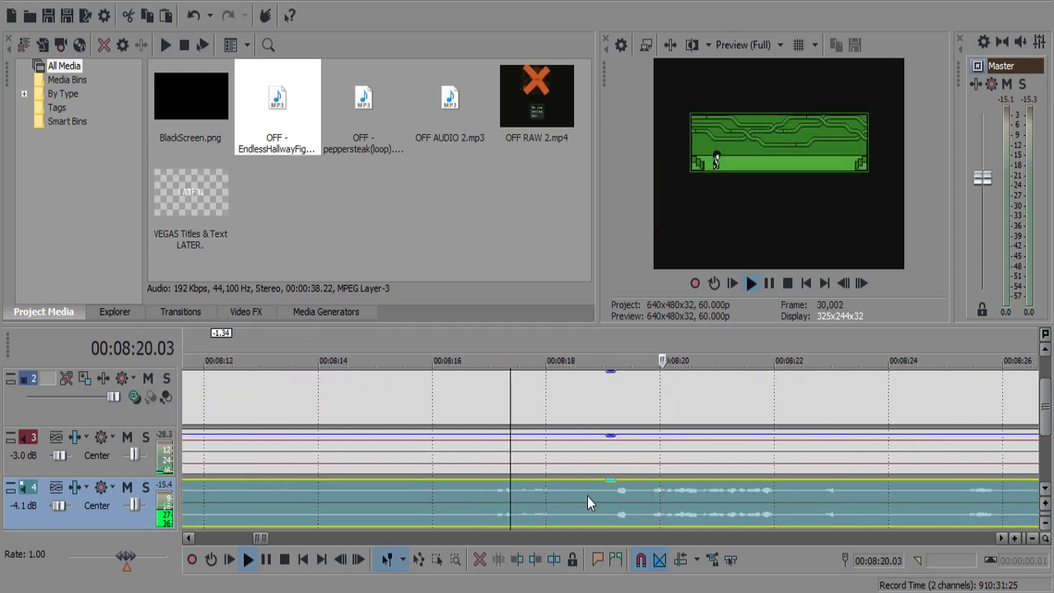
key("Return")
left_click(587, 496)
key("s")
Play back around 00:08:18 and split the gameplay clip slightly before the voice cut.
left_click(549, 452)
key("space")
key("Return")
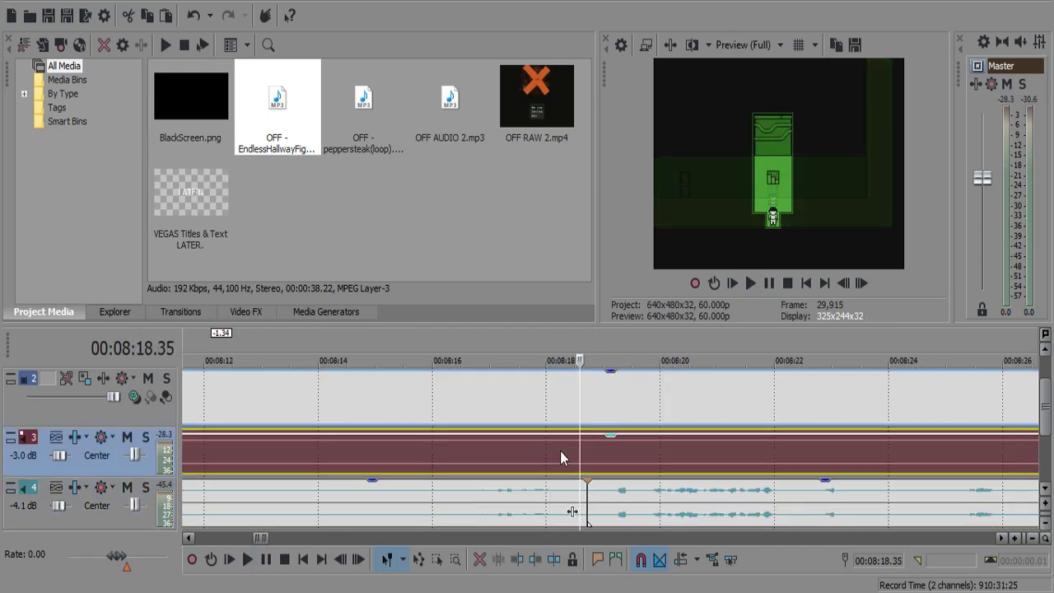
left_click(561, 450)
key("space")
key("Return")
left_click(563, 450)
key("s")
Delete the gameplay and voice clips between 00:07:26.52 and about 00:08:18.
left_click(499, 455)
scroll(498, 454, "down", 4)
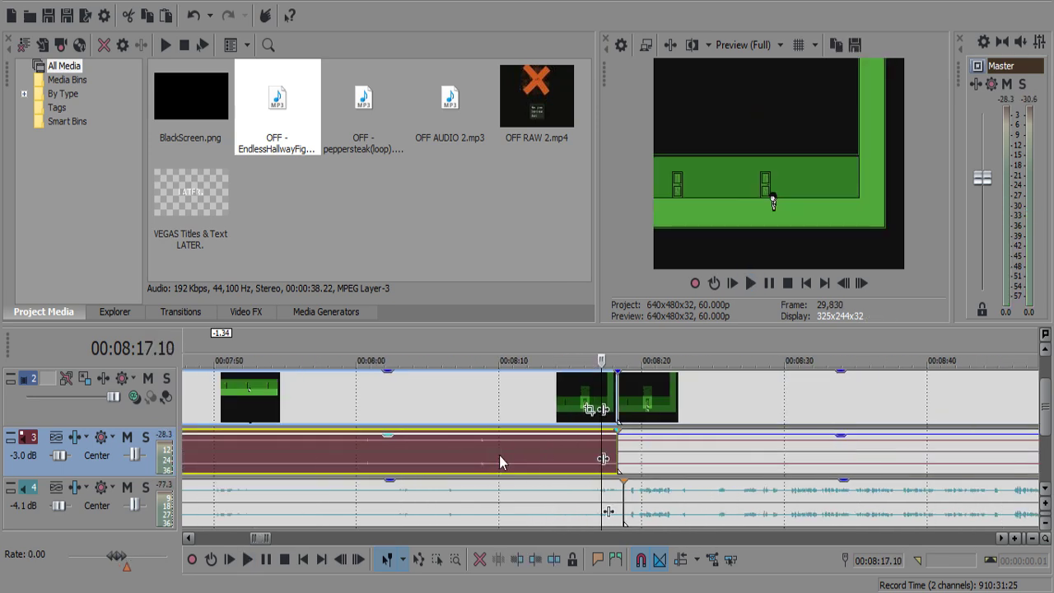
scroll(499, 454, "down", 2)
key("Delete")
left_click(541, 508)
key("Delete")
Move all remaining gameplay and voice clips 51.27 earlier to close the gap.
left_click(661, 403)
left_click(644, 511, "shift")
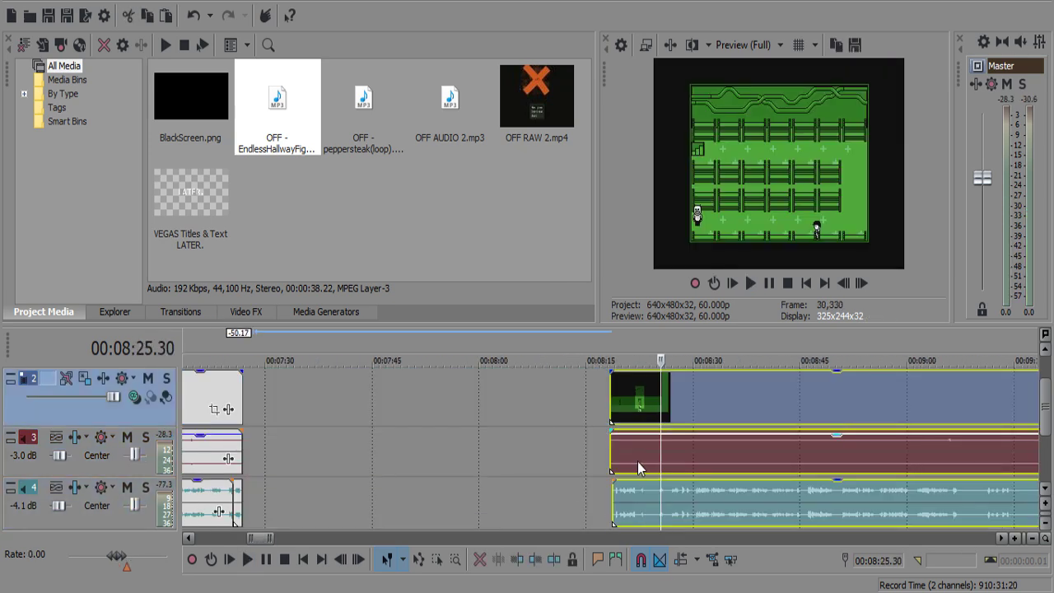
left_click_drag(637, 462, 266, 442)
Overlap the two gameplay clips at about 00:07:26.52 with a 0.30 crossfade and play back the transition.
left_click(228, 458)
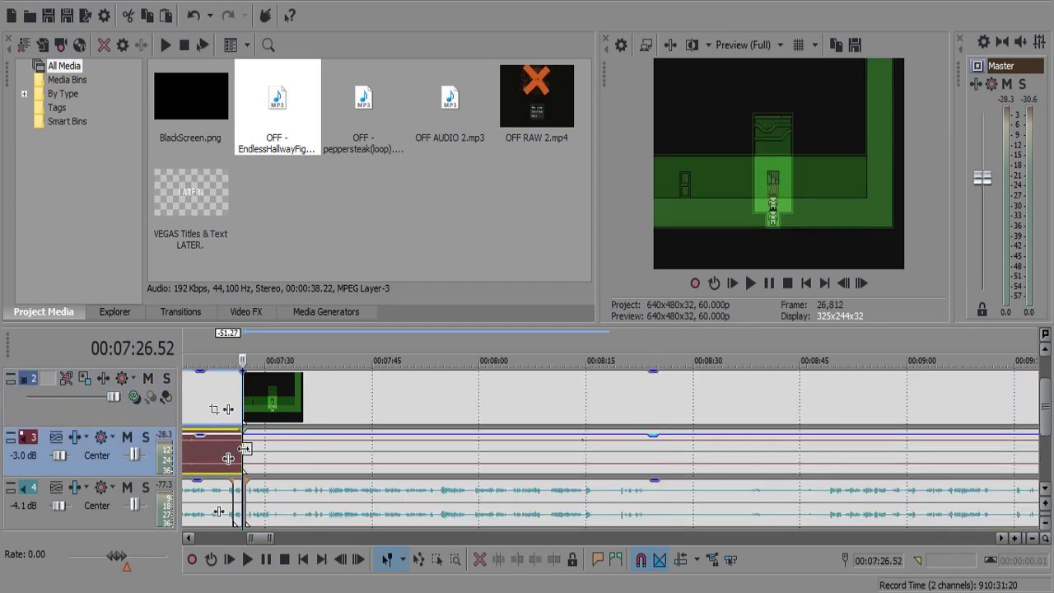
scroll(244, 449, "up", 5)
left_click_drag(604, 457, 641, 468)
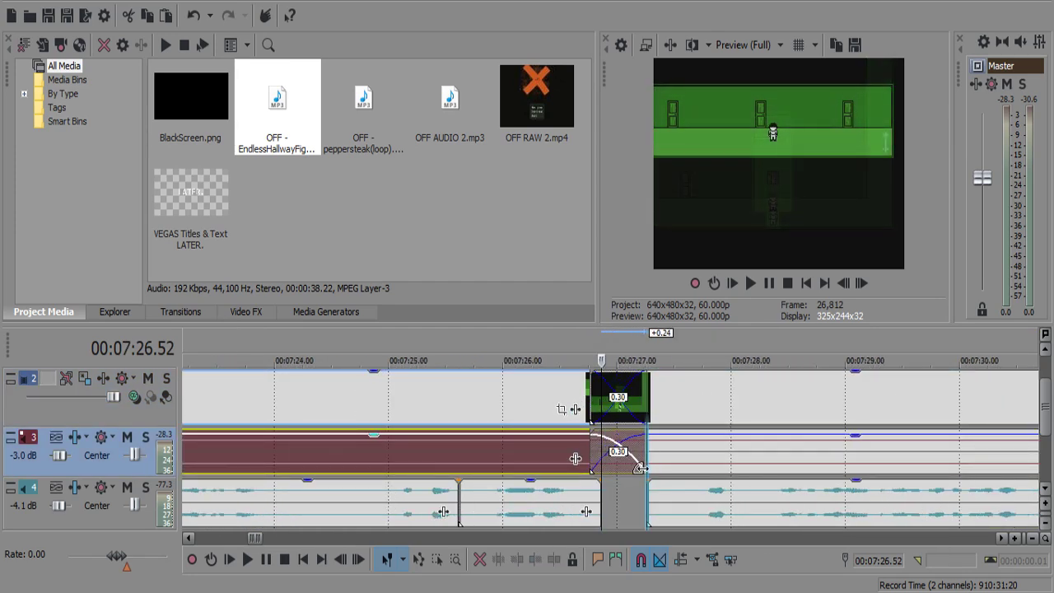
key("space")
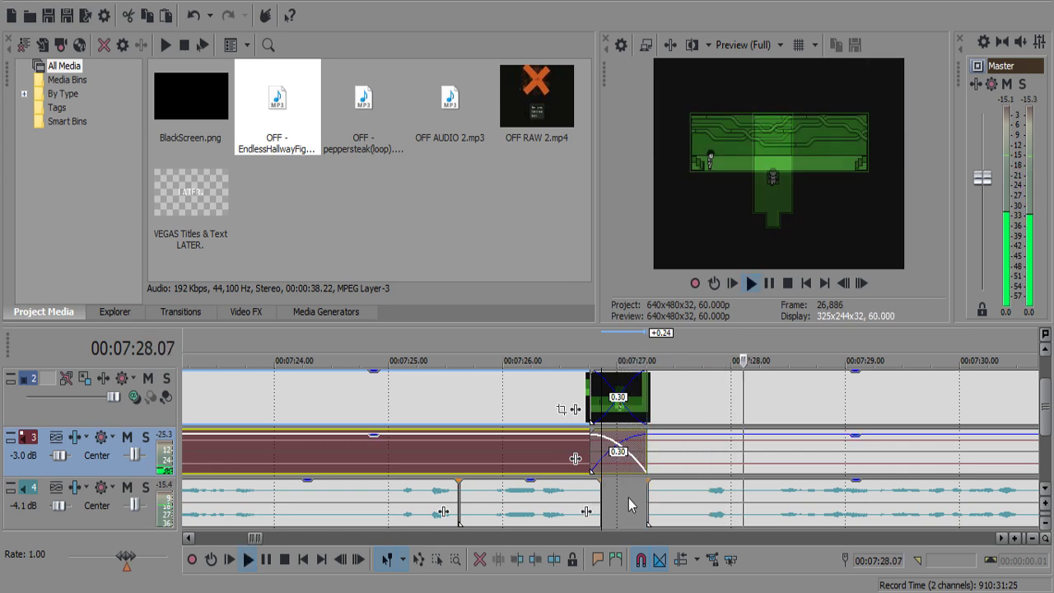
Review the voice track up to about 00:07:41, cut out the 0.14 silence there and play back the cut.
scroll(628, 498, "down", 2)
scroll(629, 504, "down", 4)
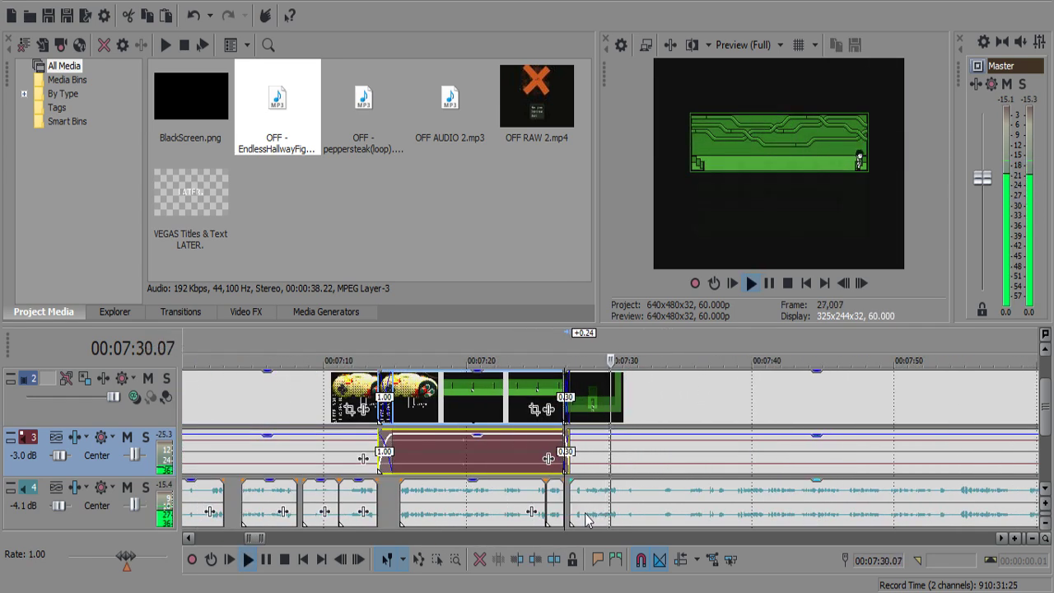
scroll(640, 498, "up", 5)
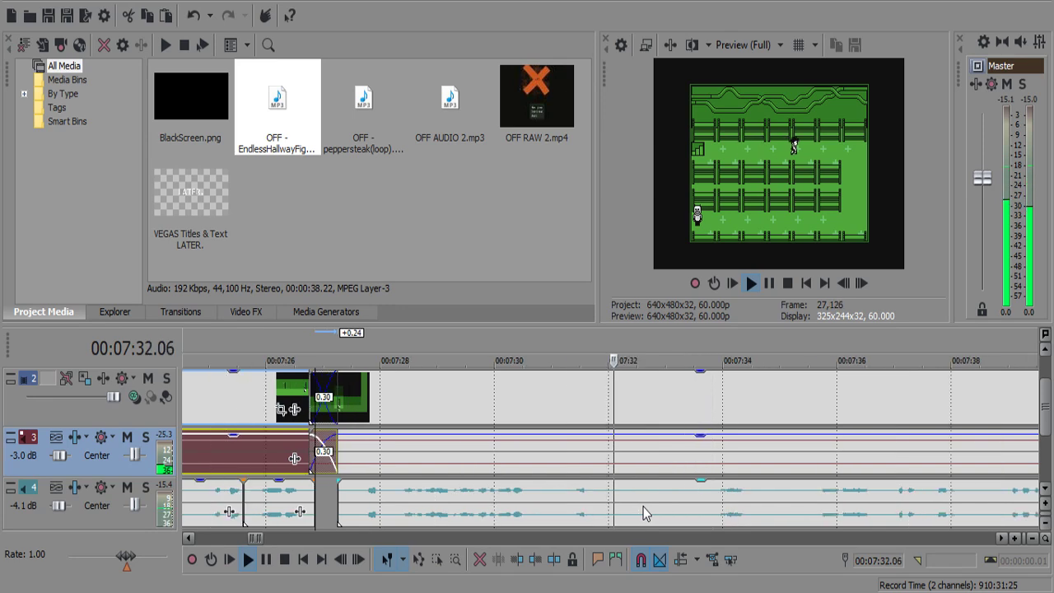
scroll(640, 509, "down", 1)
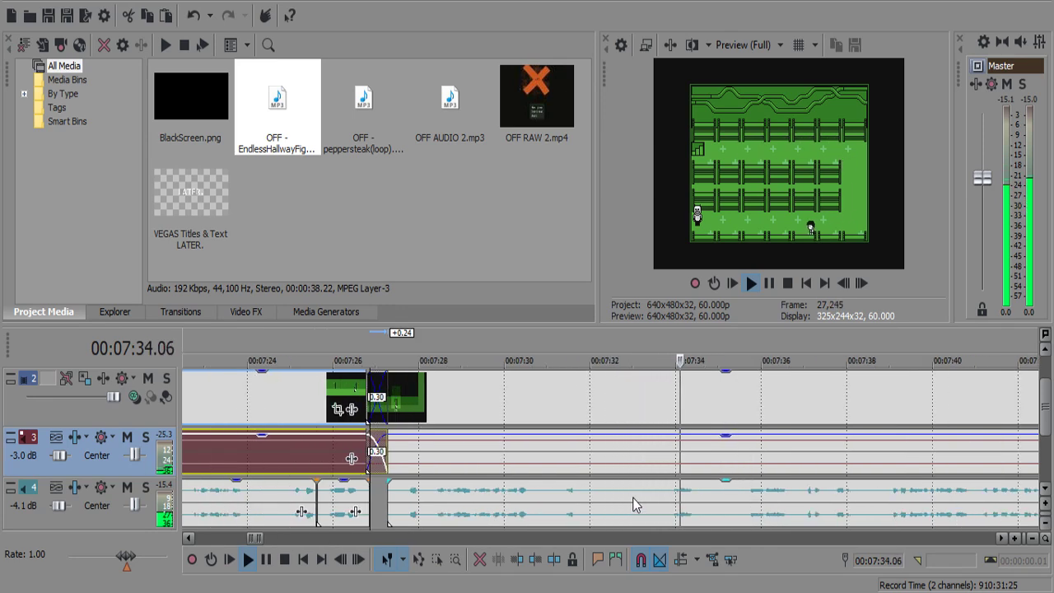
scroll(632, 503, "up", 3)
scroll(634, 503, "down", 2)
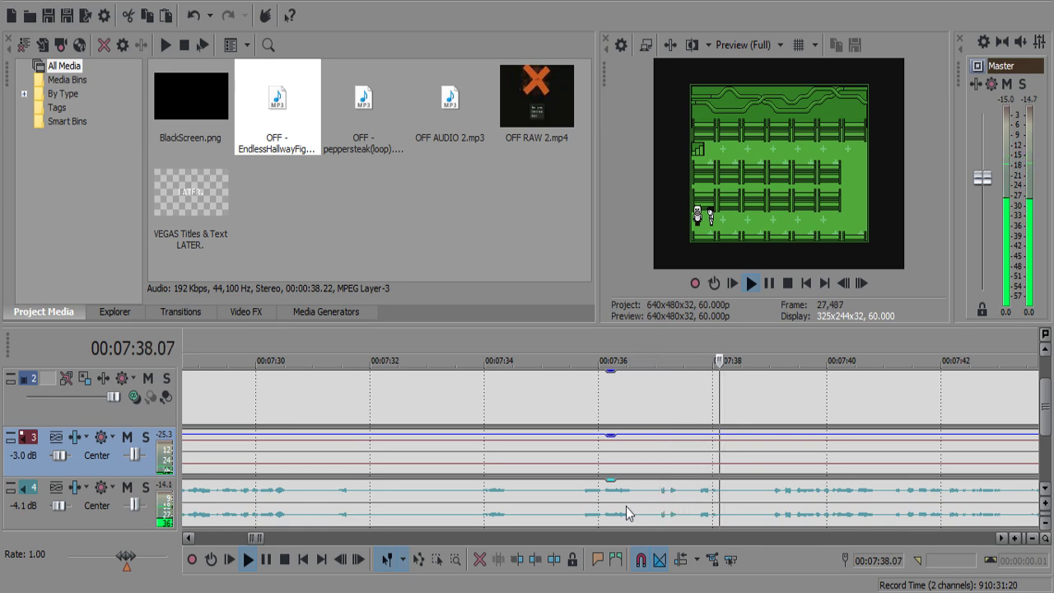
scroll(613, 512, "up", 1)
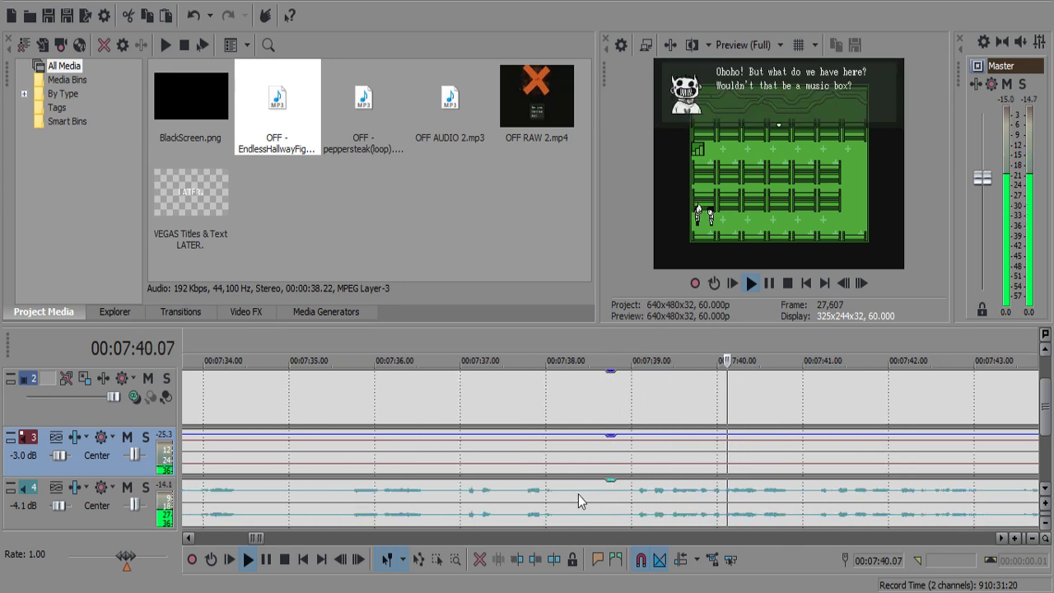
left_click(574, 498)
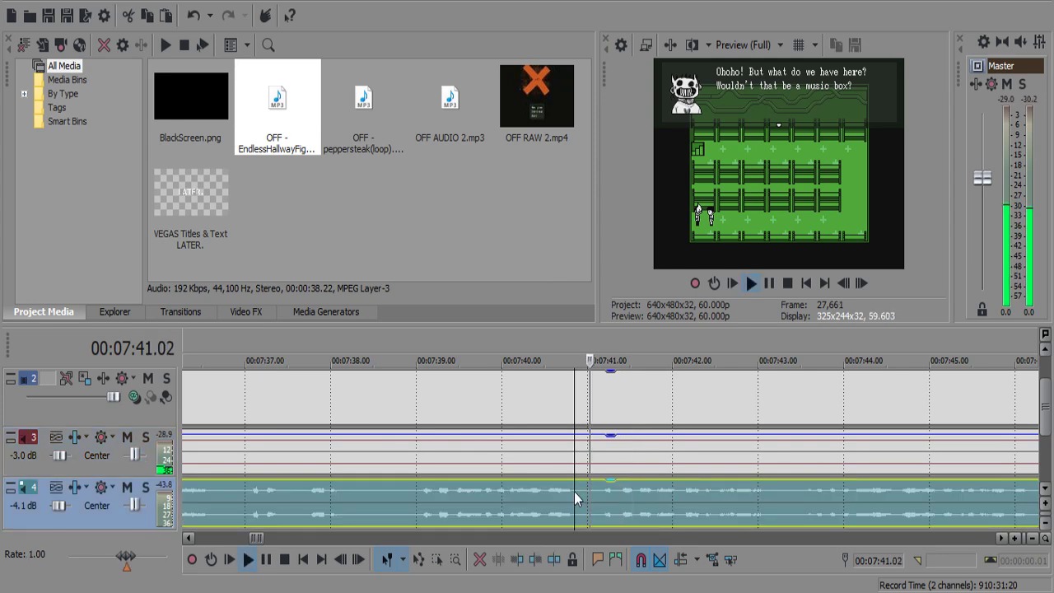
key("space")
left_click(576, 493)
key("s")
key("space")
key("space")
key("s")
left_click(582, 491)
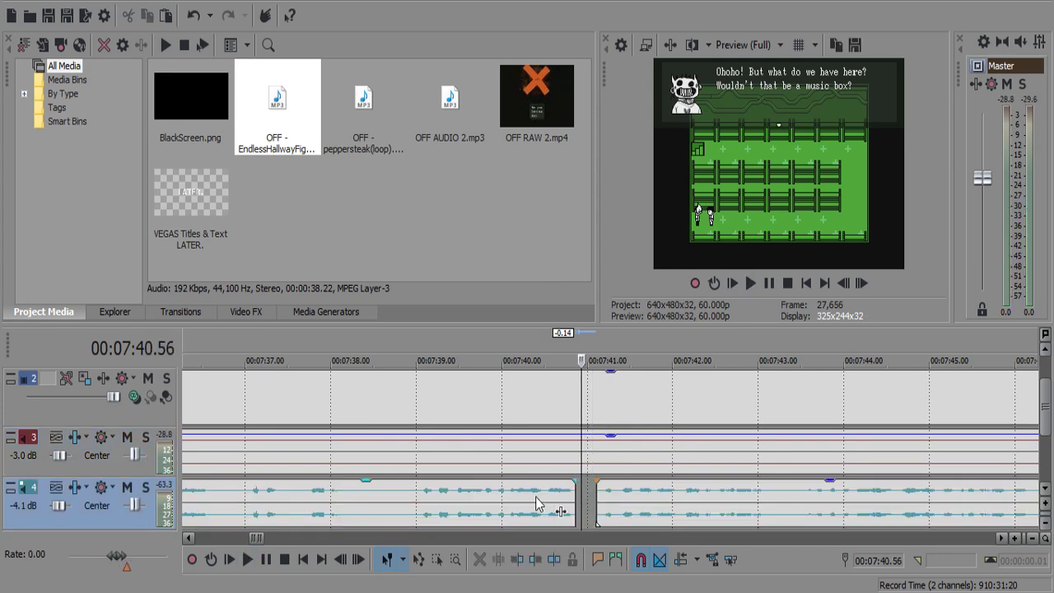
left_click(536, 504)
key("space")
Split the voice clip around the pause at about 00:07:49 and delete the 0.27 silent piece.
scroll(560, 511, "down", 2)
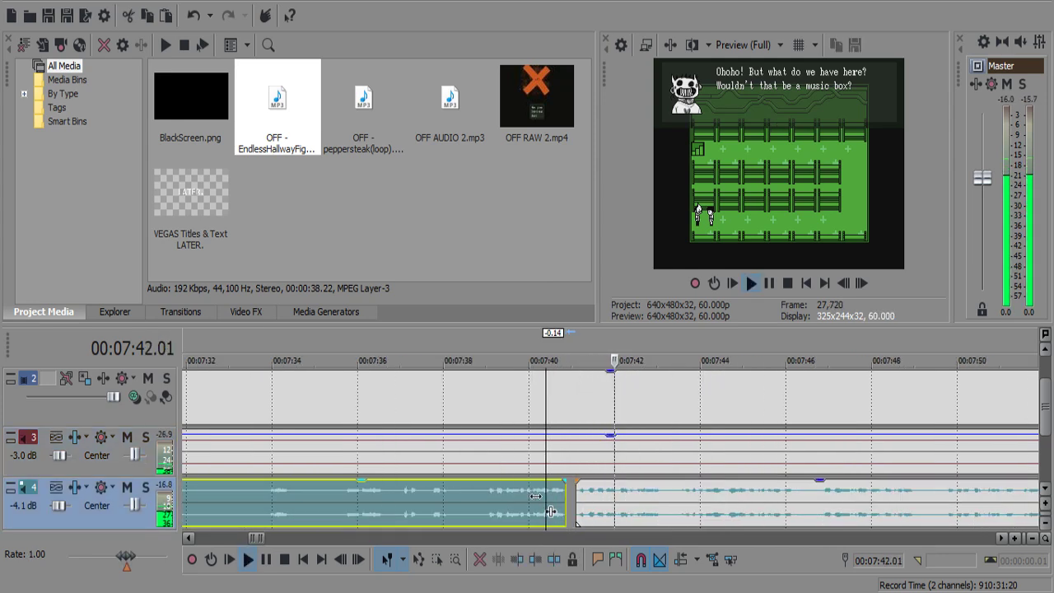
scroll(540, 502, "down", 3)
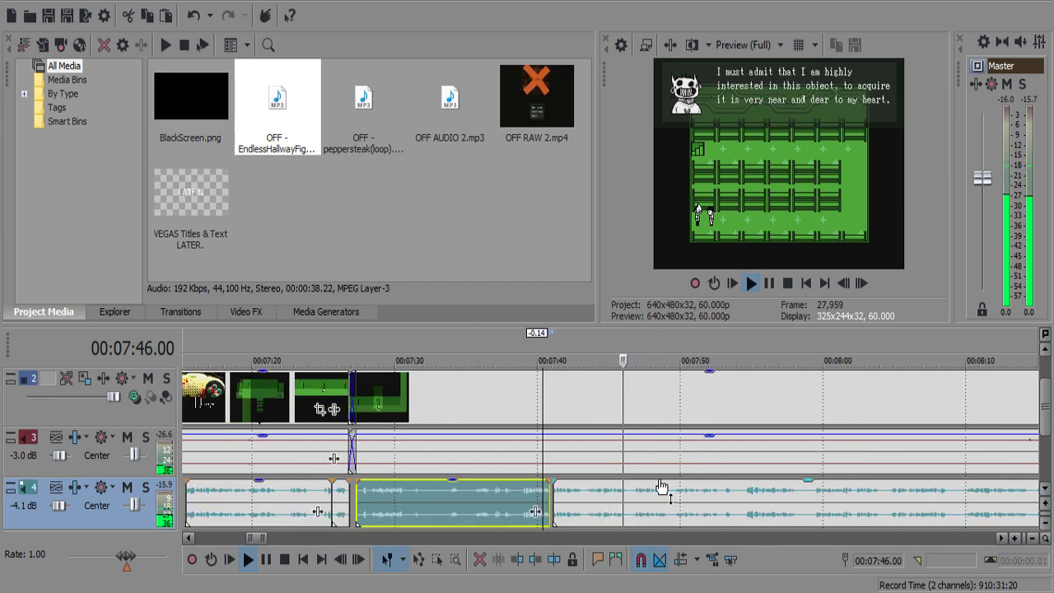
scroll(661, 486, "up", 5)
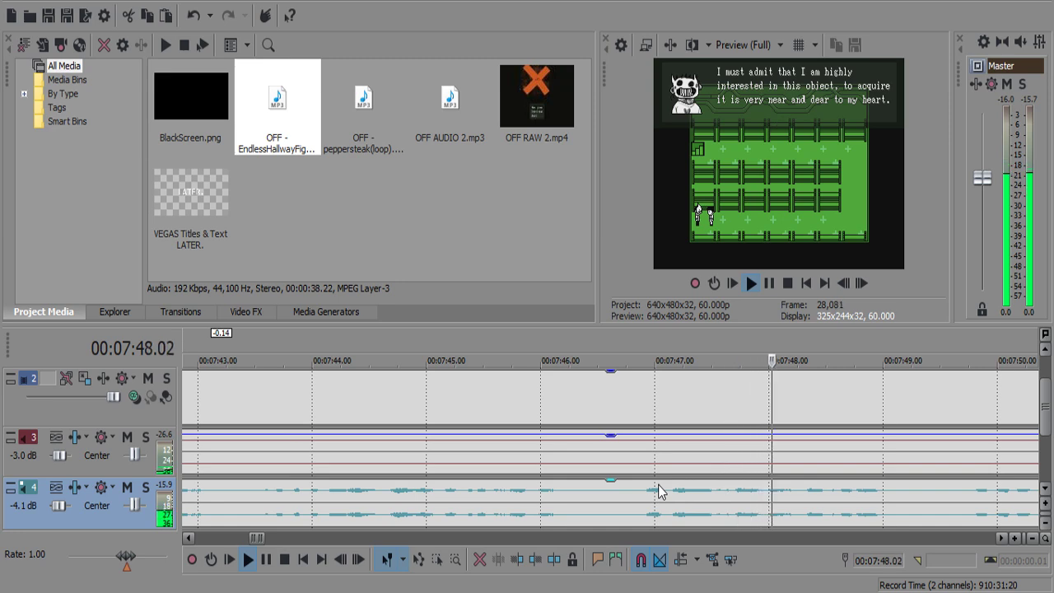
scroll(658, 491, "down", 3)
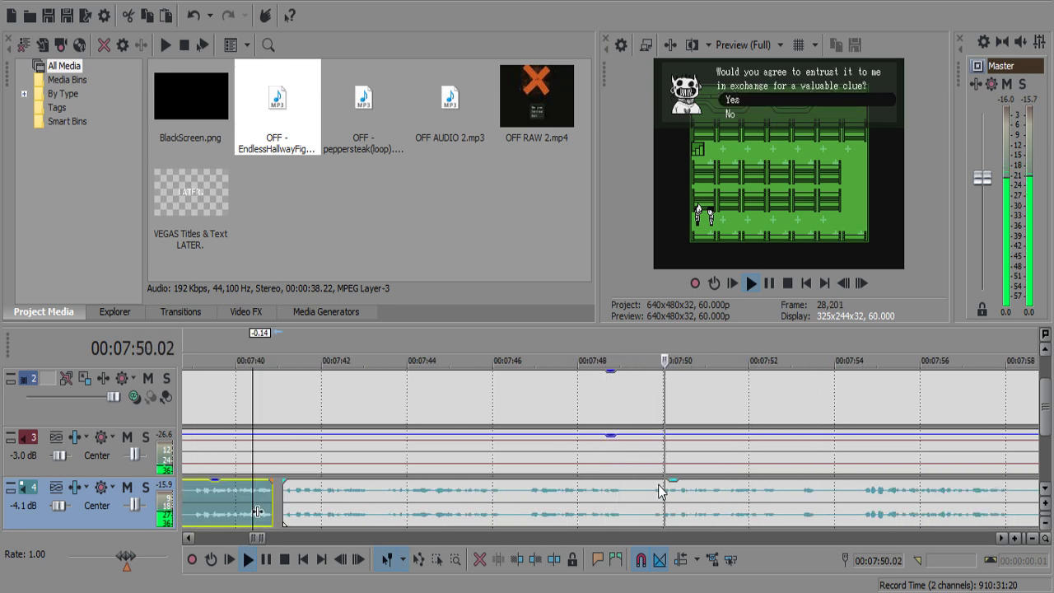
scroll(659, 491, "up", 1)
left_click(543, 501)
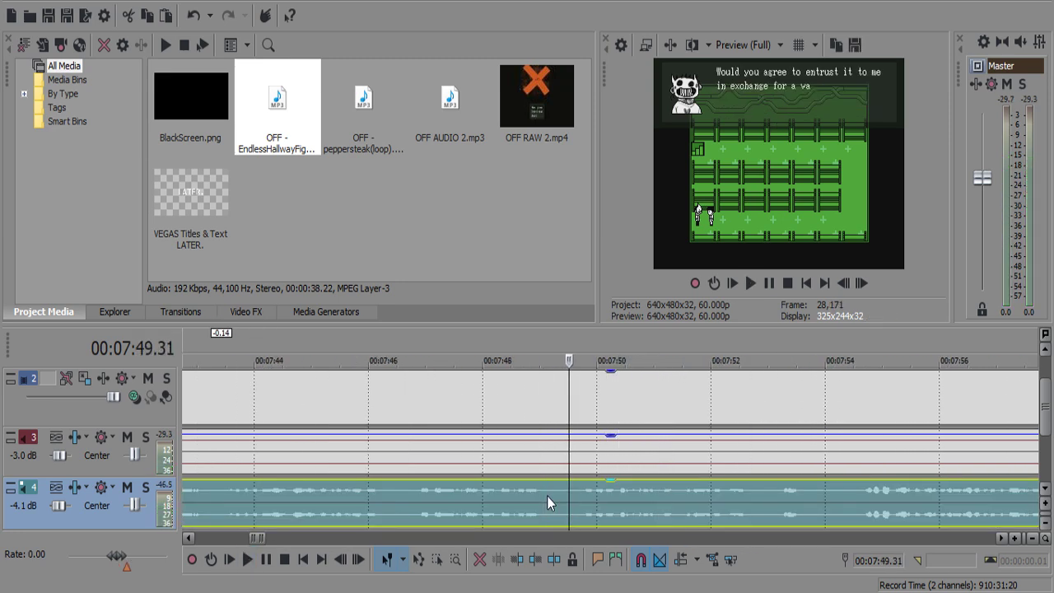
left_click(547, 495)
key("s")
key("s")
left_click(562, 502)
key("Delete")
key("space")
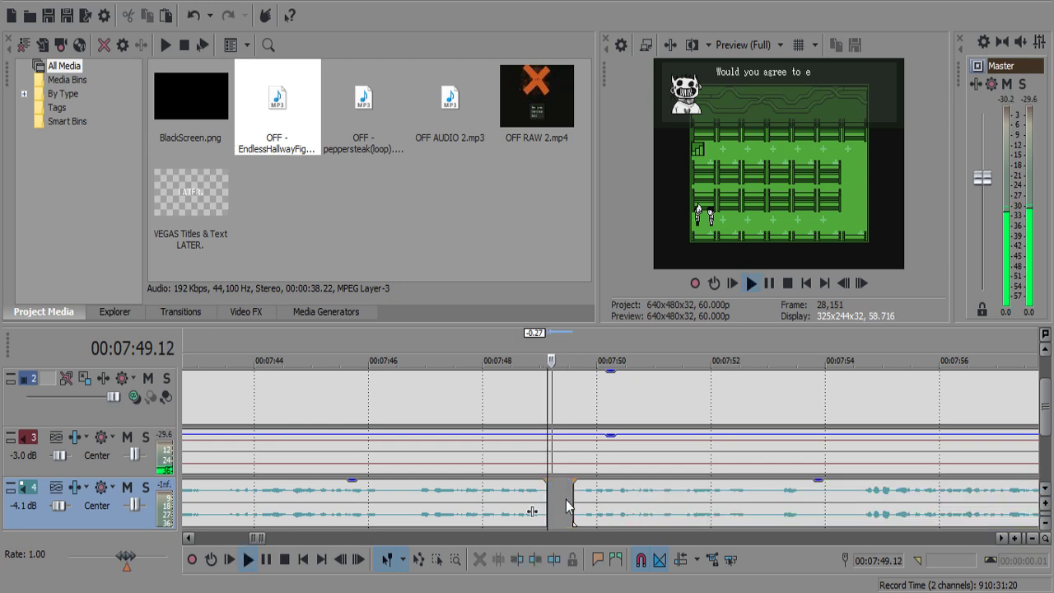
Split the voice clip after the phrase at about 00:07:53 and delete the 0.58 silent piece before the next phrase.
scroll(626, 491, "down", 8)
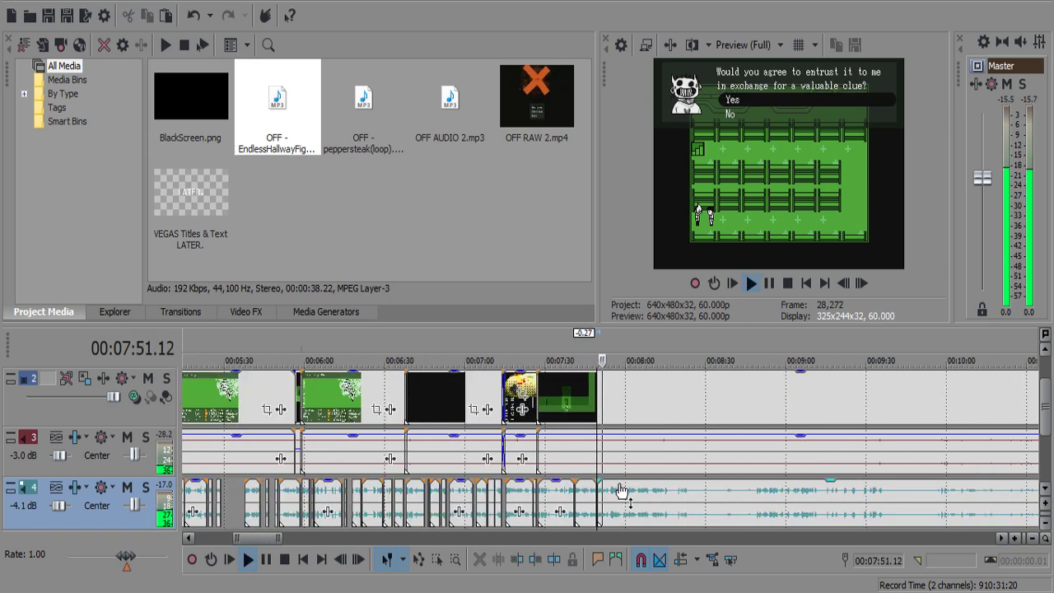
scroll(612, 482, "up", 8)
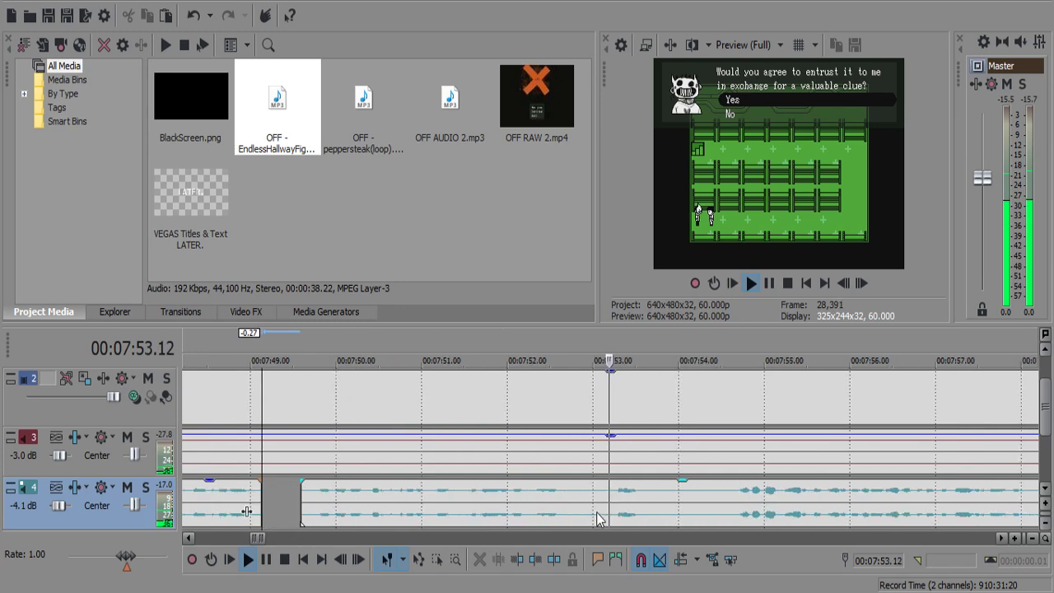
left_click(638, 494)
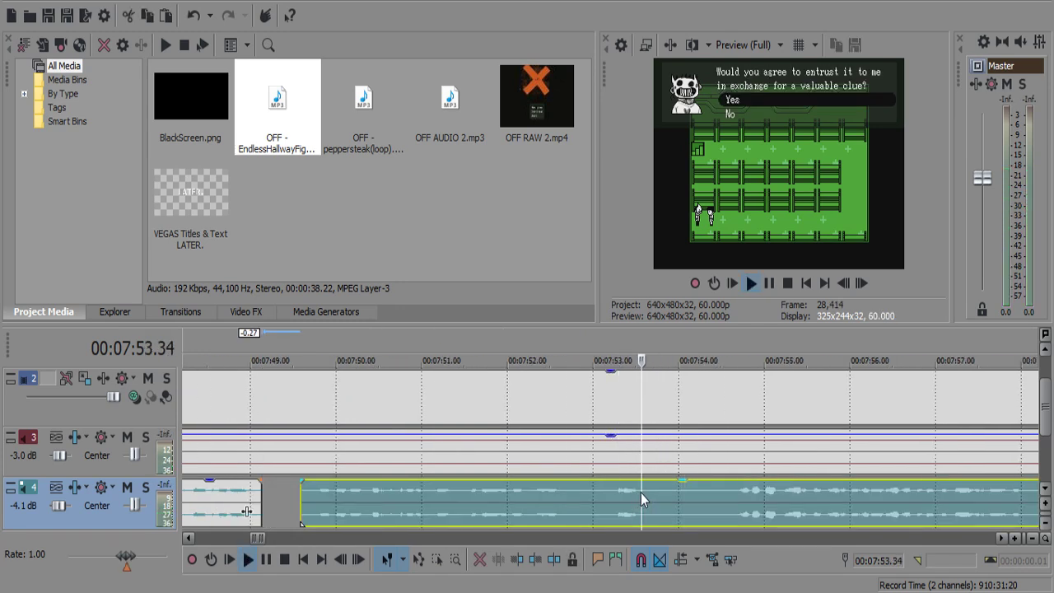
key("s")
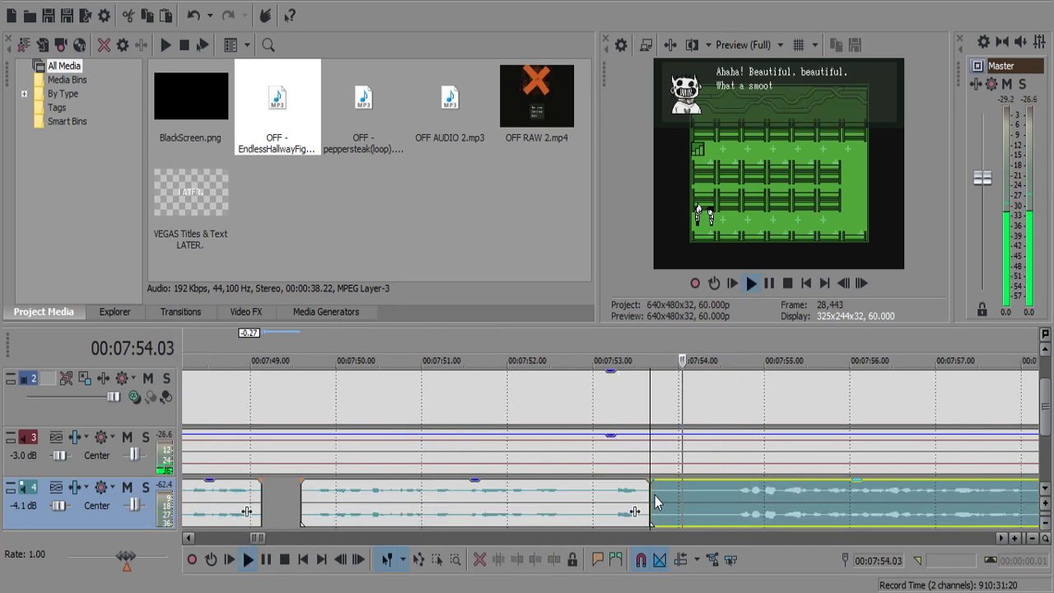
key("s")
left_click(688, 504)
key("Delete")
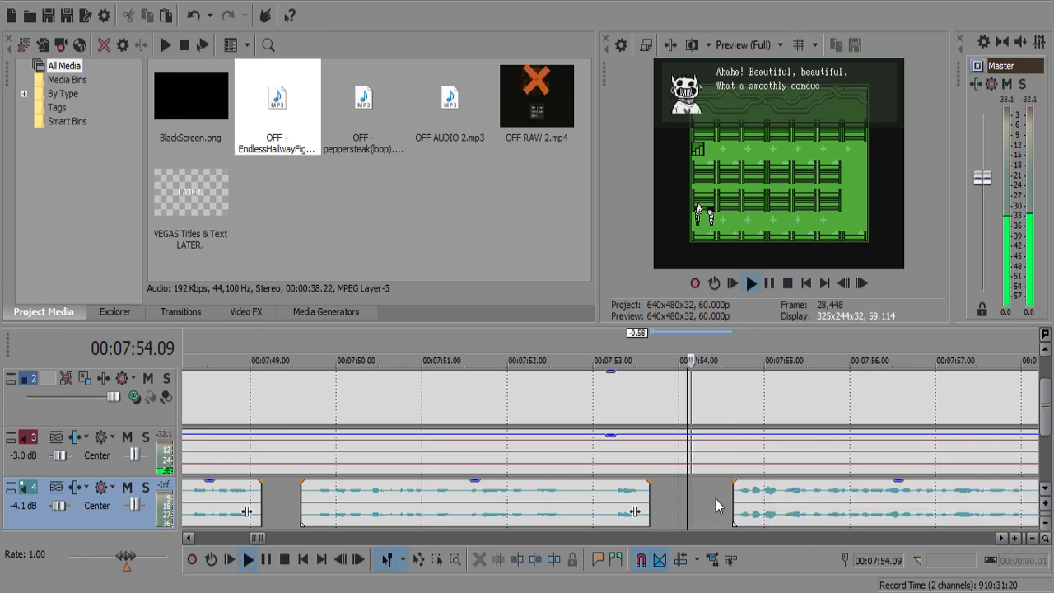
Add a short fade-in to the voice clip starting shortly after 00:07:54 and play back the phrase.
left_click_drag(729, 482, 745, 484)
left_click(703, 498)
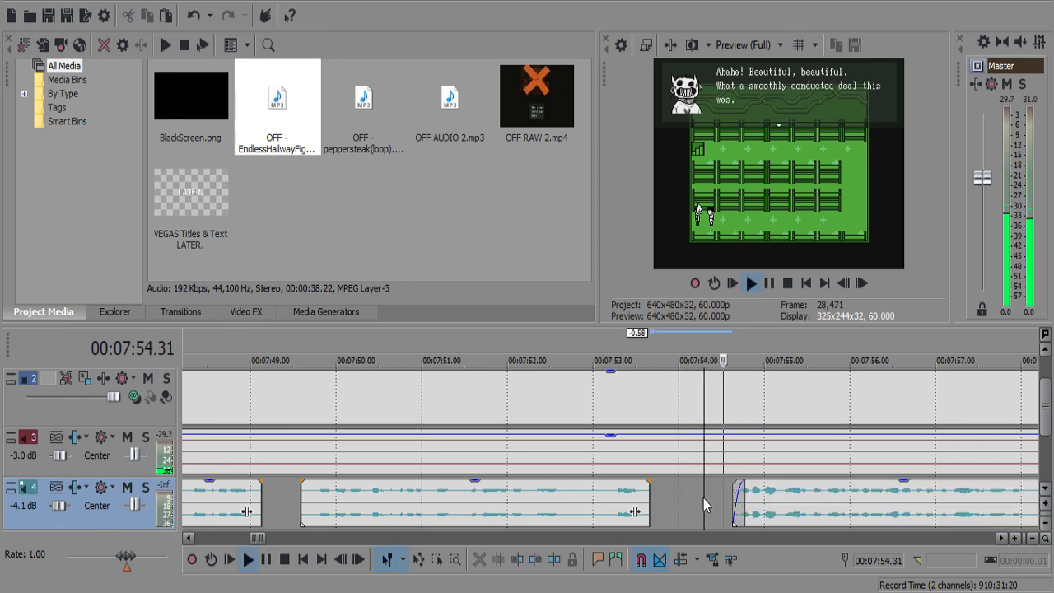
scroll(703, 498, "down", 8)
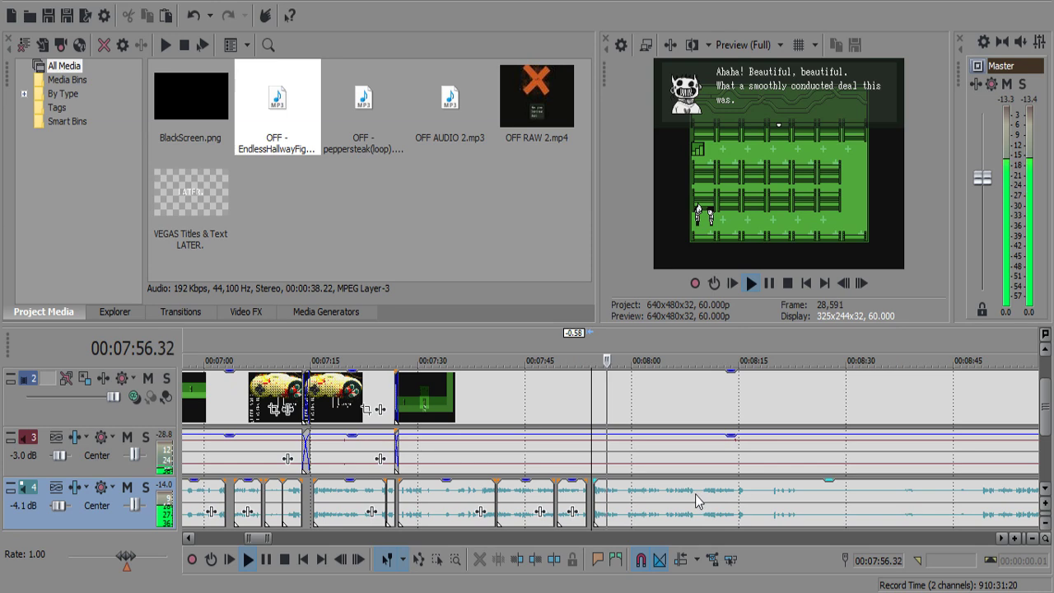
scroll(696, 500, "up", 10)
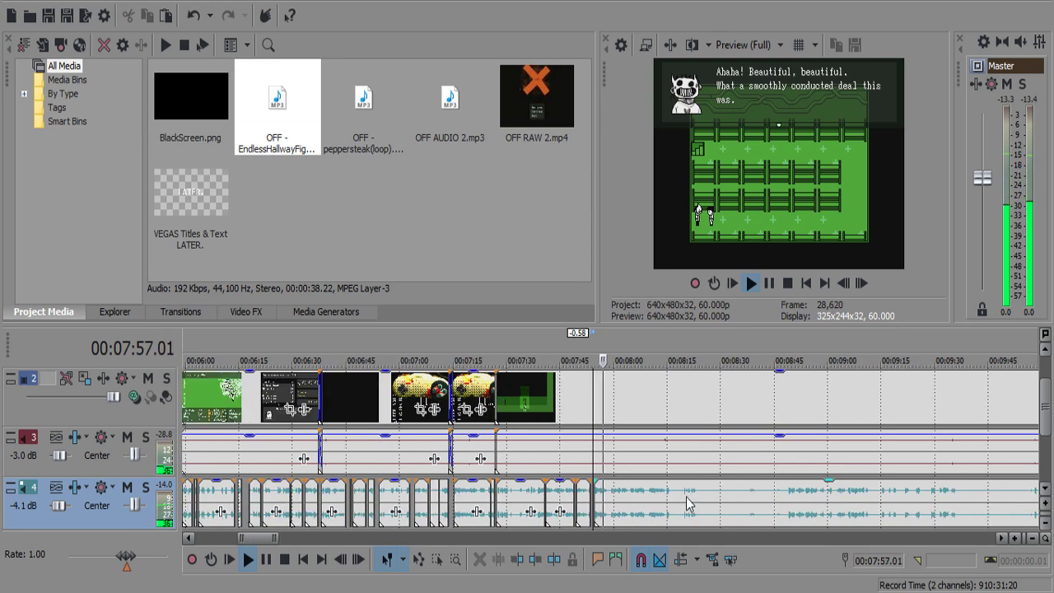
Split the voice clip around the pause between about 00:07:58 and 00:07:59.19 and delete the 1.13 silent piece.
left_click(632, 499)
key("s")
left_click(734, 489)
key("s")
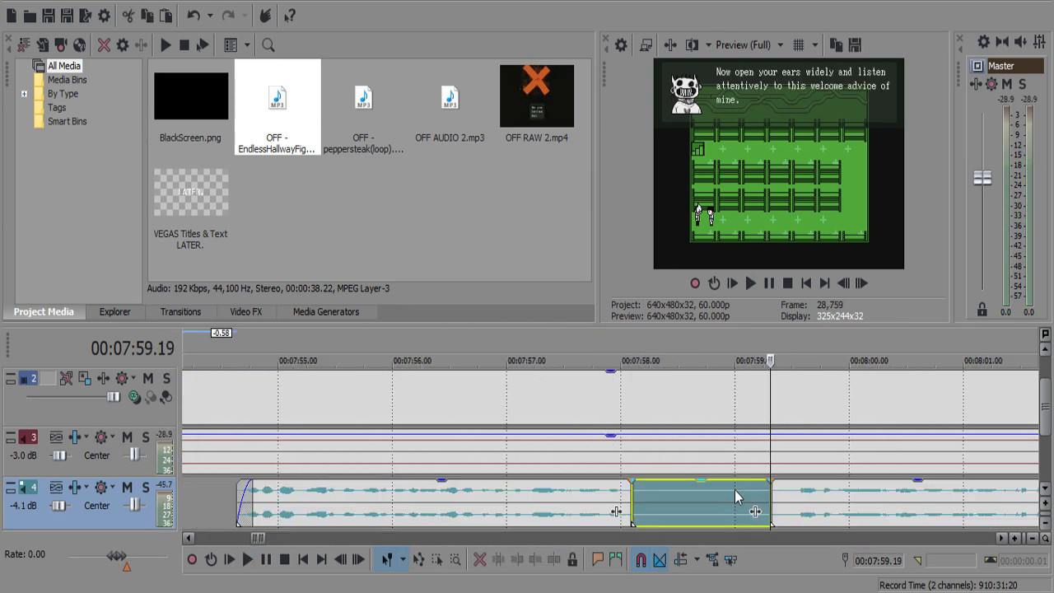
key("Delete")
Review the voice track up to about 00:08:04, split around the pause there and delete the 0.36 silent piece.
scroll(747, 493, "down", 3)
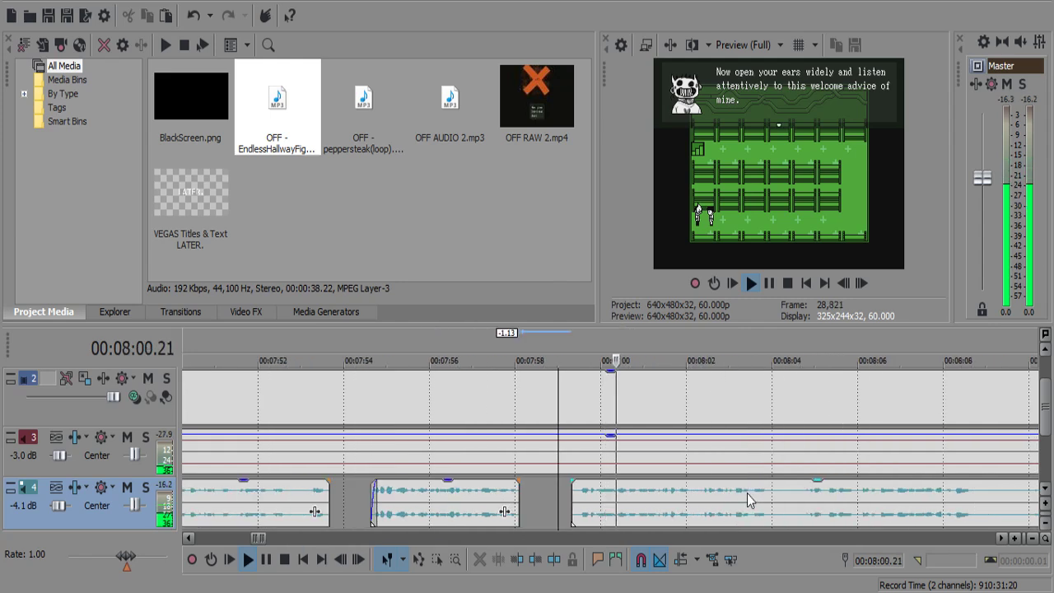
scroll(748, 494, "down", 2)
scroll(614, 507, "up", 3)
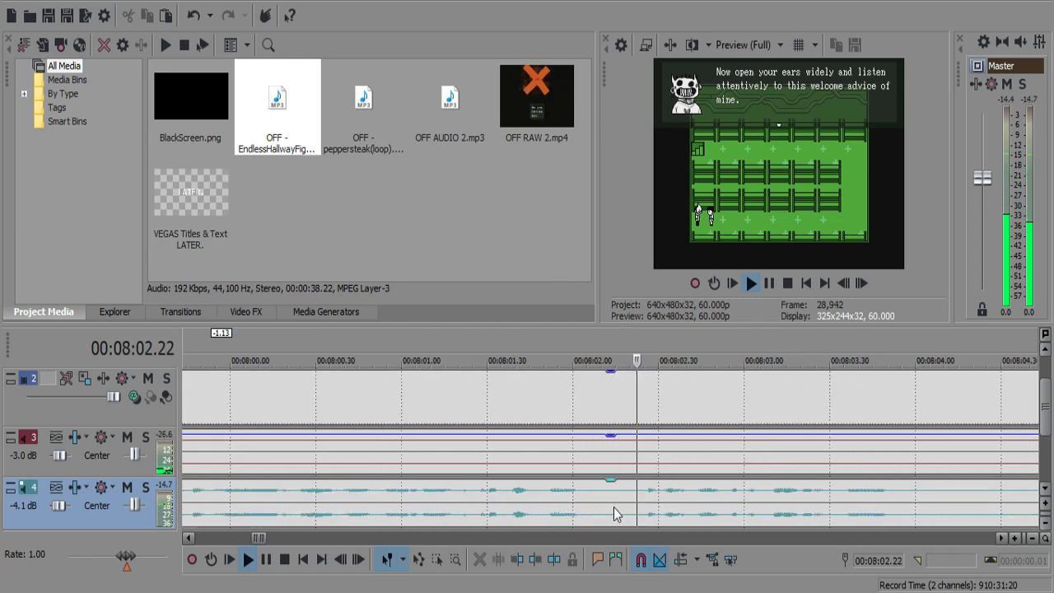
scroll(636, 500, "up", 4)
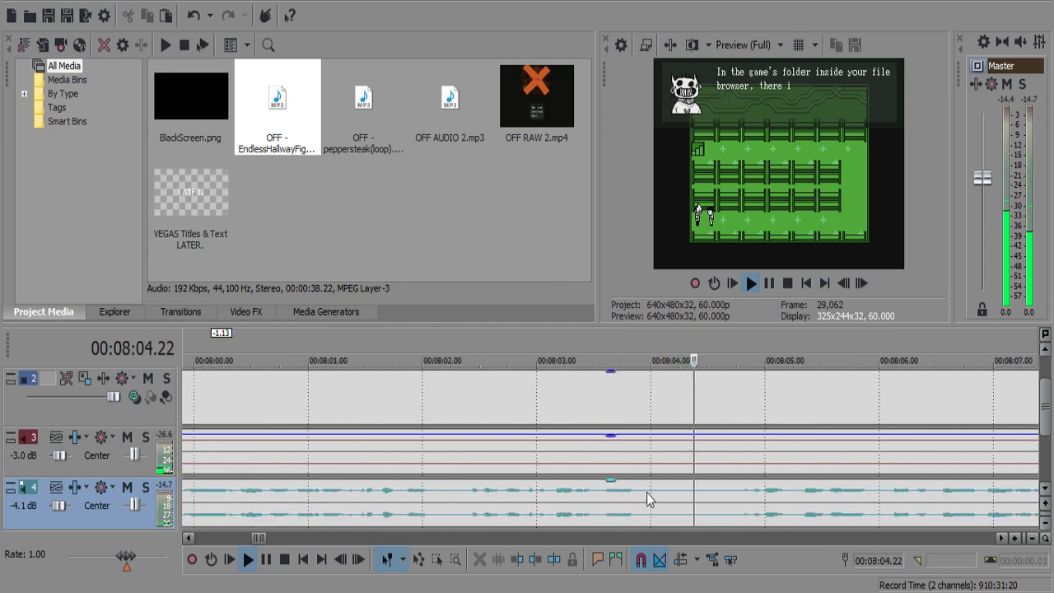
left_click(663, 500)
key("s")
left_click(725, 499)
key("s")
left_click(683, 499)
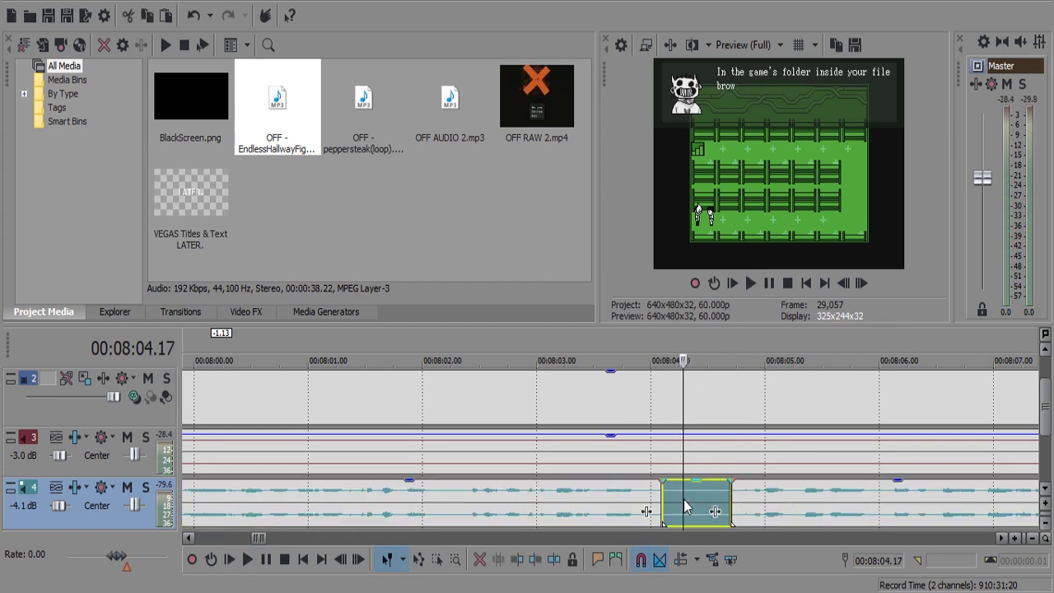
key("Delete")
Split the voice clip after the phrase ending at about 00:08:08 and trim 1.00 of silence off the start of the following clip.
scroll(700, 486, "down", 5)
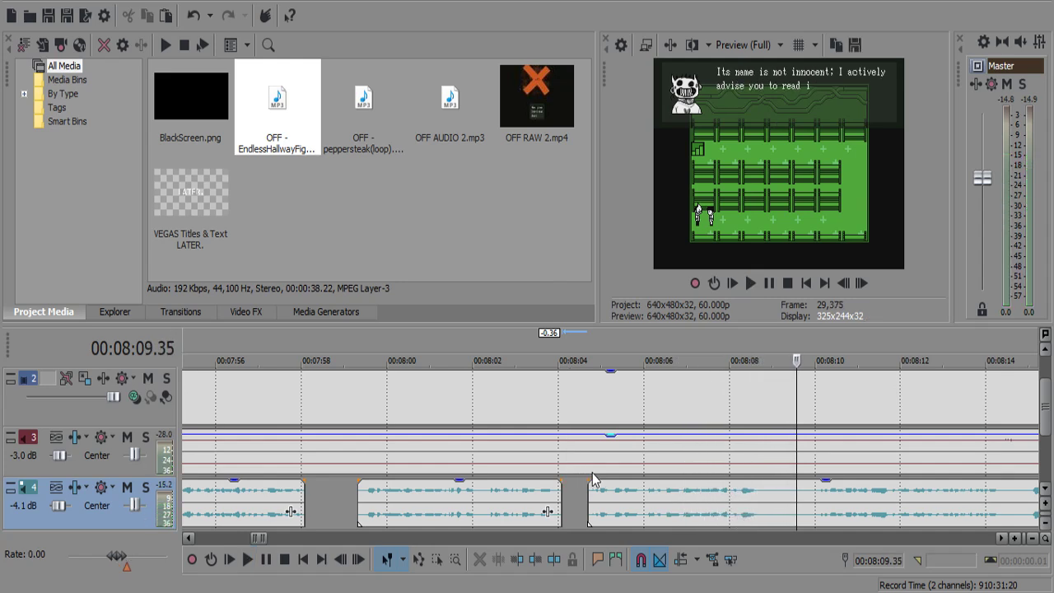
left_click(765, 501)
key("s")
left_click_drag(766, 509, 811, 497)
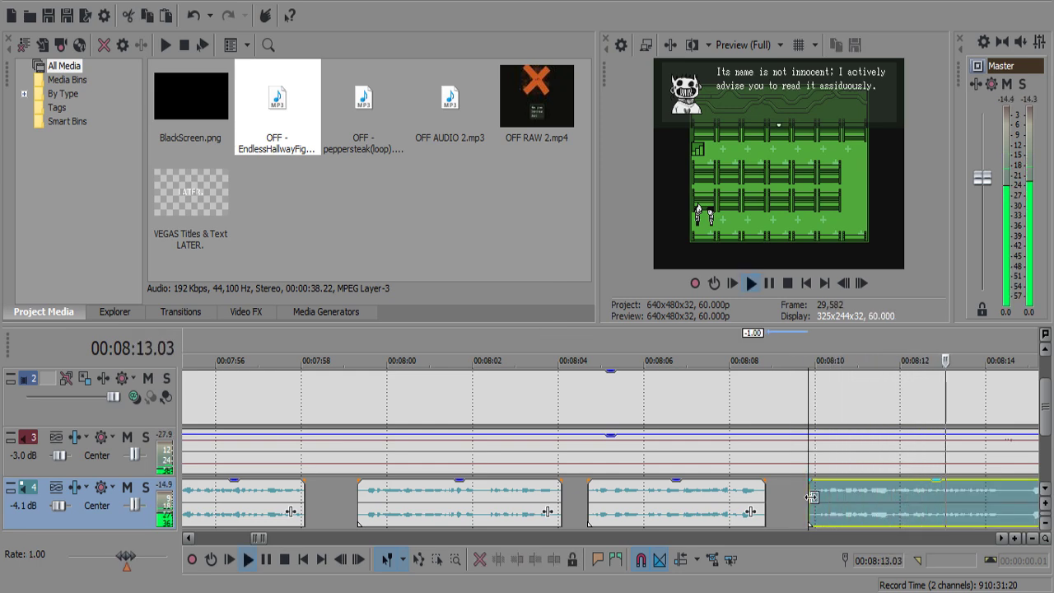
Split the voice clip around the pause just before 00:08:14.57 and delete the 0.35 silent piece.
scroll(810, 498, "up", 4)
scroll(810, 498, "down", 1)
left_click(557, 499)
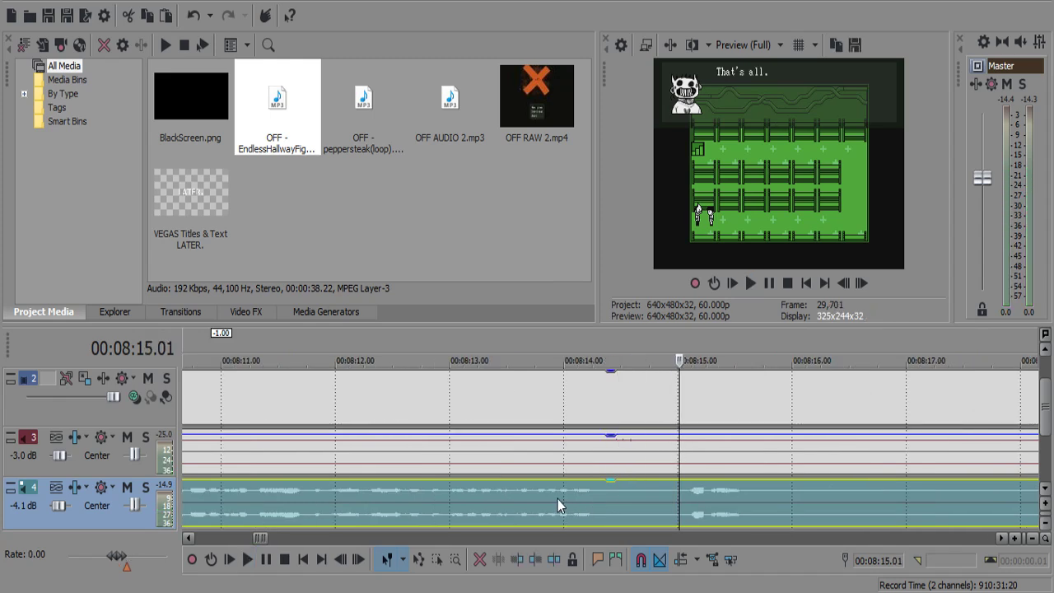
left_click(607, 491)
key("s")
key("s")
left_click(655, 503)
key("Delete")
left_click(675, 500)
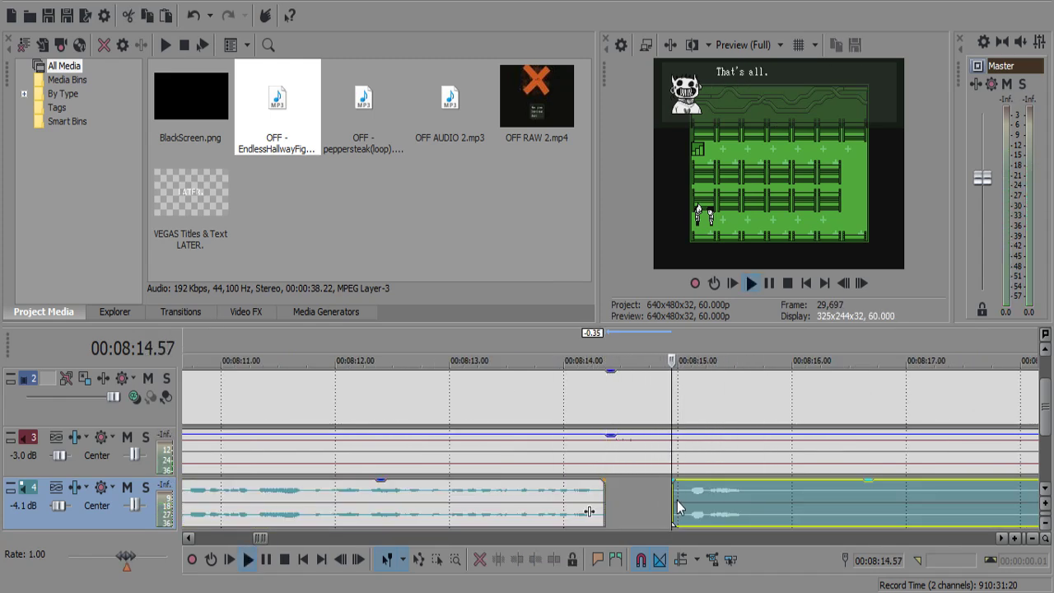
Remove the 3.51 of silence on the voice track up to 00:08:19.42, just before the next phrase.
scroll(678, 501, "down", 3)
scroll(678, 501, "up", 3)
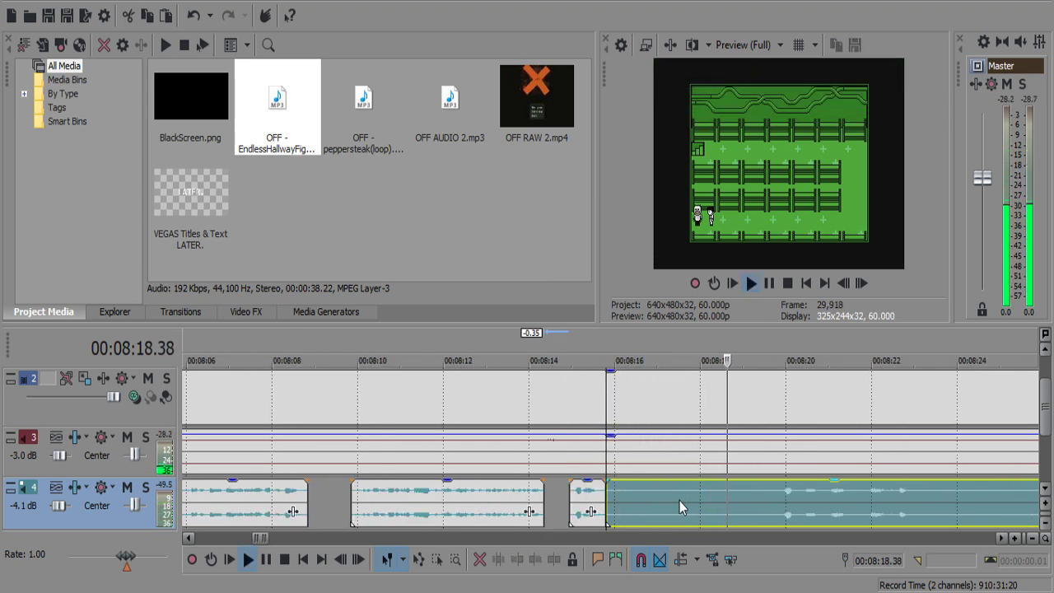
key("s")
left_click(755, 504)
key("Delete")
left_click(770, 499)
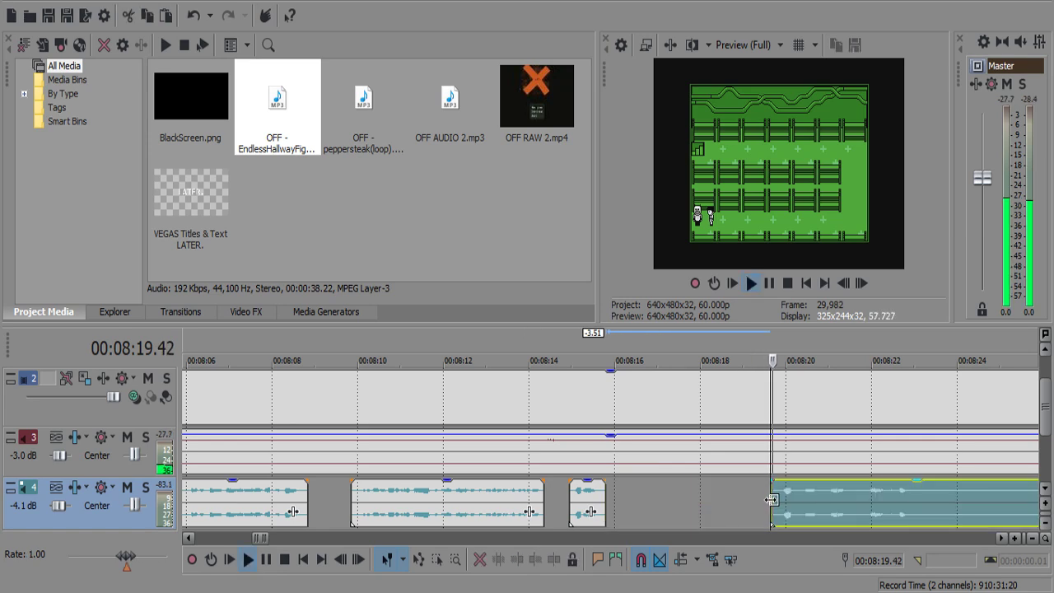
Split the voice clip after the phrase ending at about 00:08:23 and the gameplay clip at 00:08:23.50.
scroll(803, 508, "down", 3)
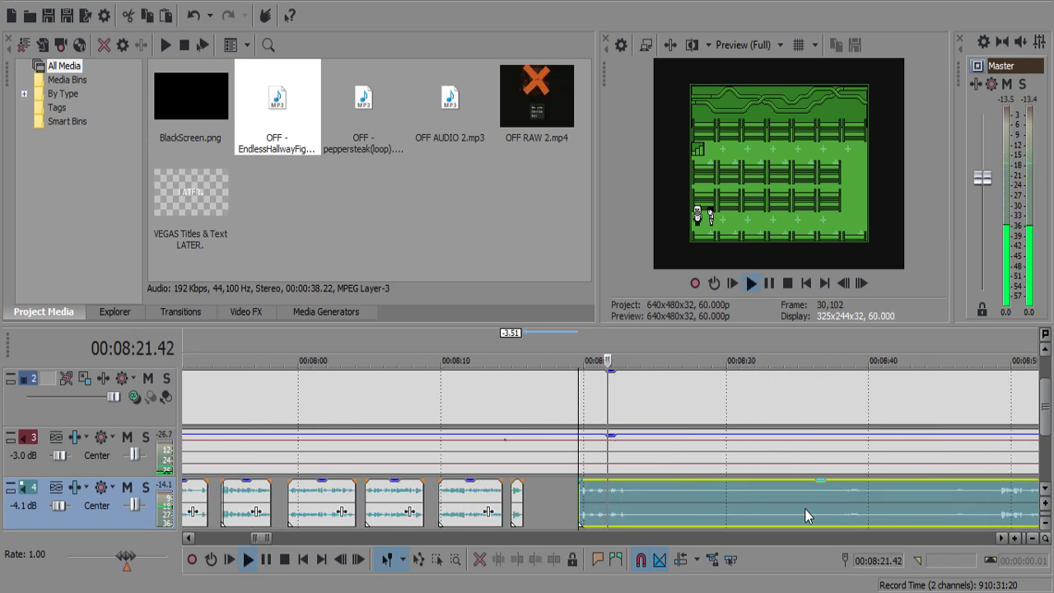
scroll(804, 509, "up", 3)
key("s")
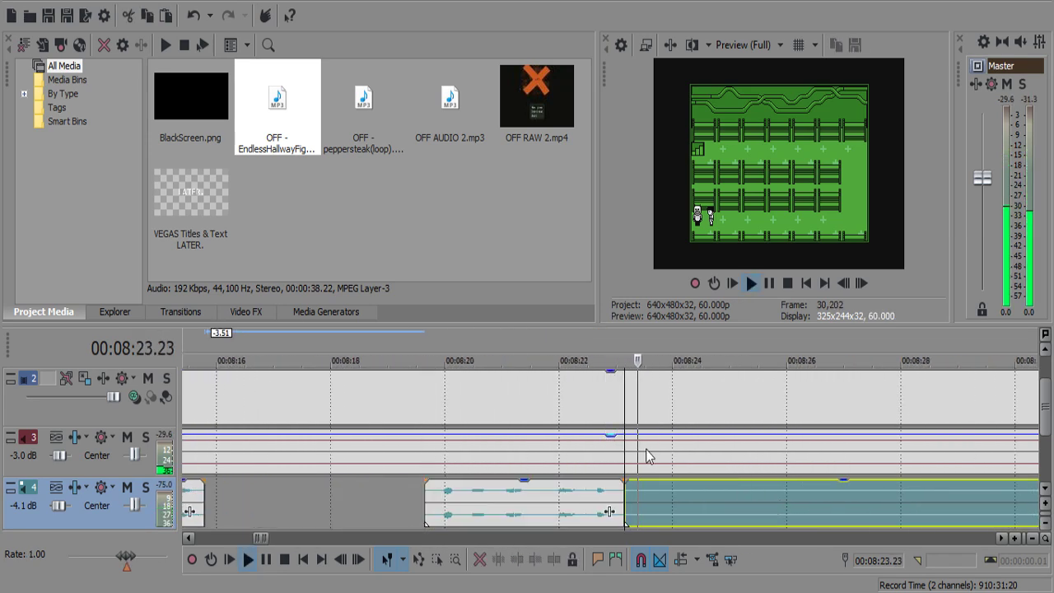
left_click(664, 456)
key("s")
Play back the recording between about 00:08:38 and 00:08:50 to find where the commentary resumes.
scroll(725, 470, "down", 7)
left_click(762, 495)
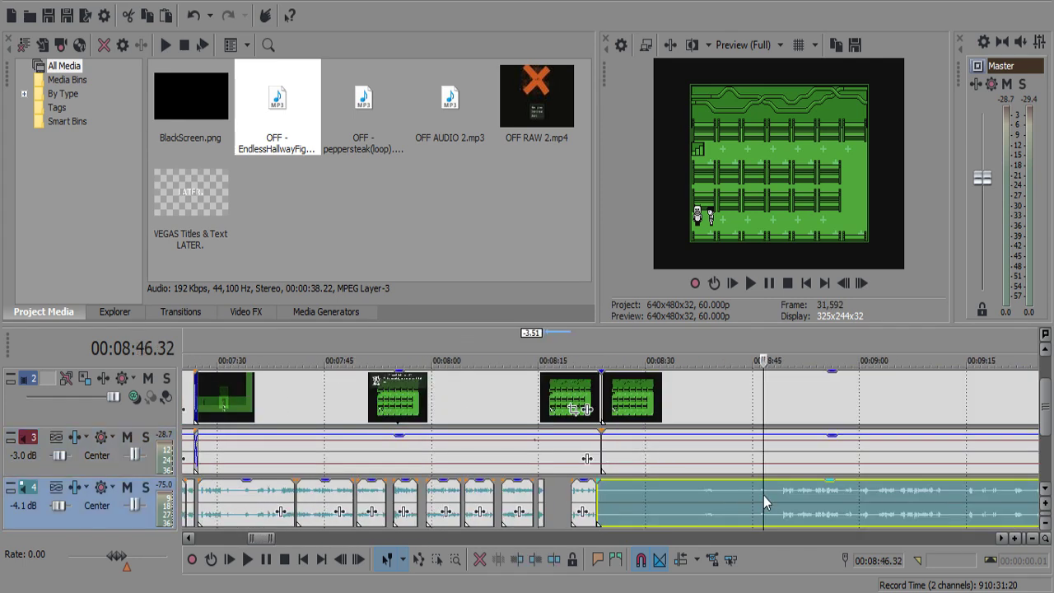
left_click(774, 495)
key("space")
scroll(630, 483, "down", 3)
scroll(626, 487, "up", 3)
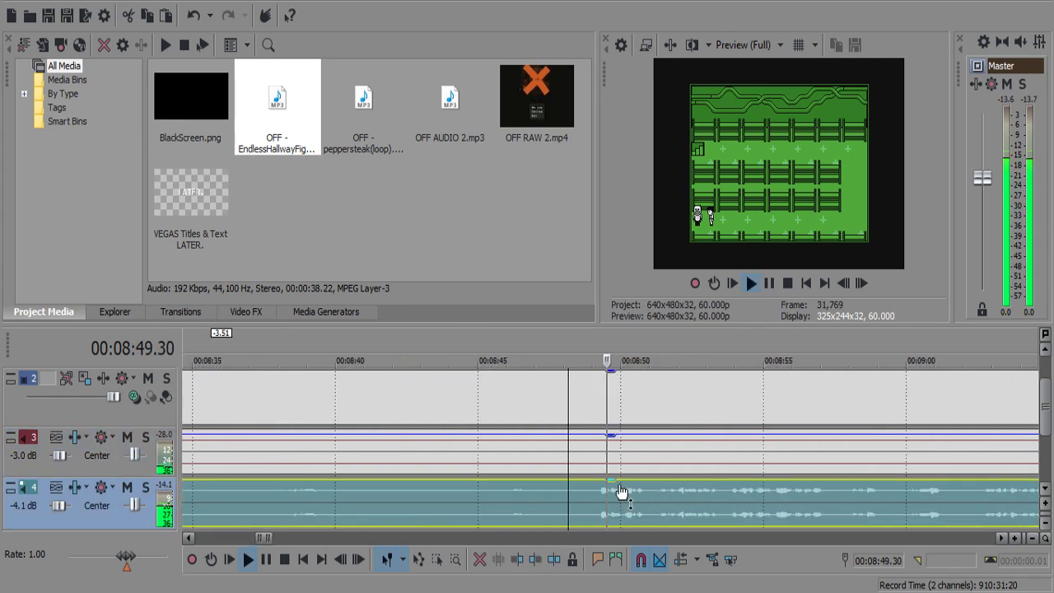
left_click(500, 500)
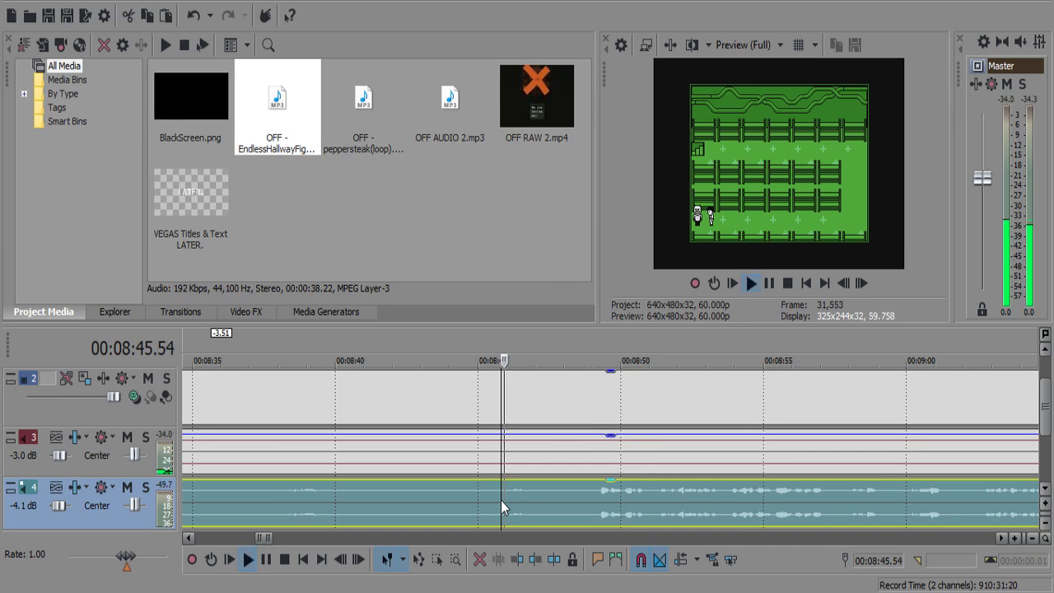
left_click(284, 498)
key("space")
key("space")
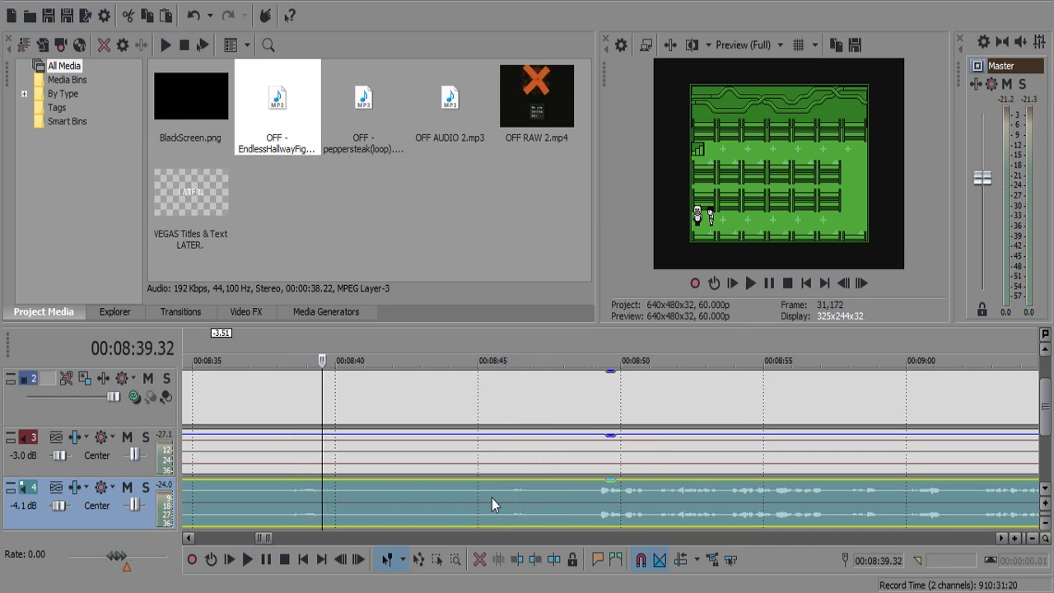
left_click(488, 503)
left_click(550, 492)
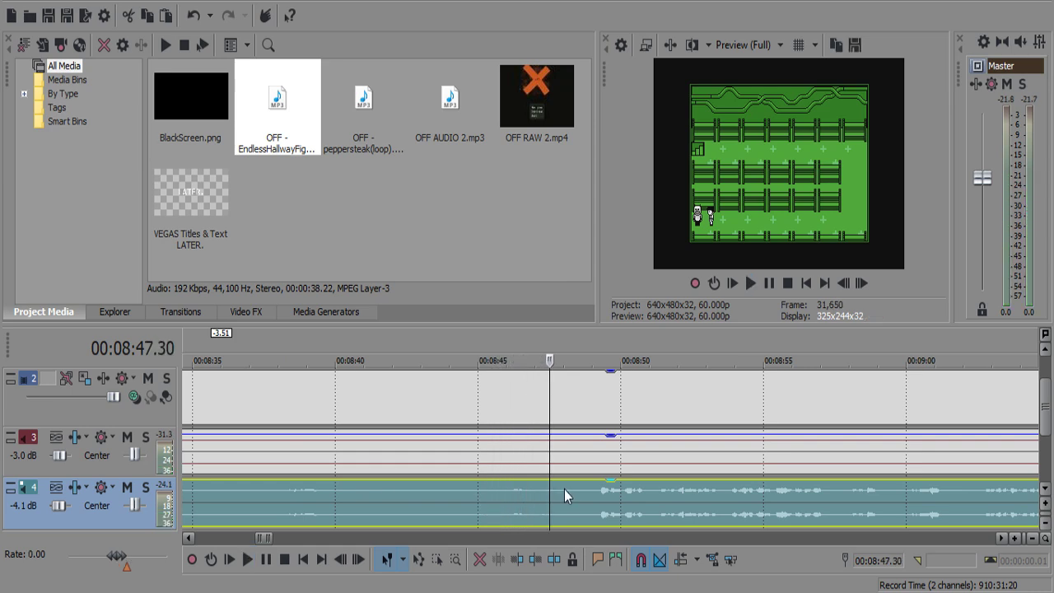
left_click(578, 487)
key("space")
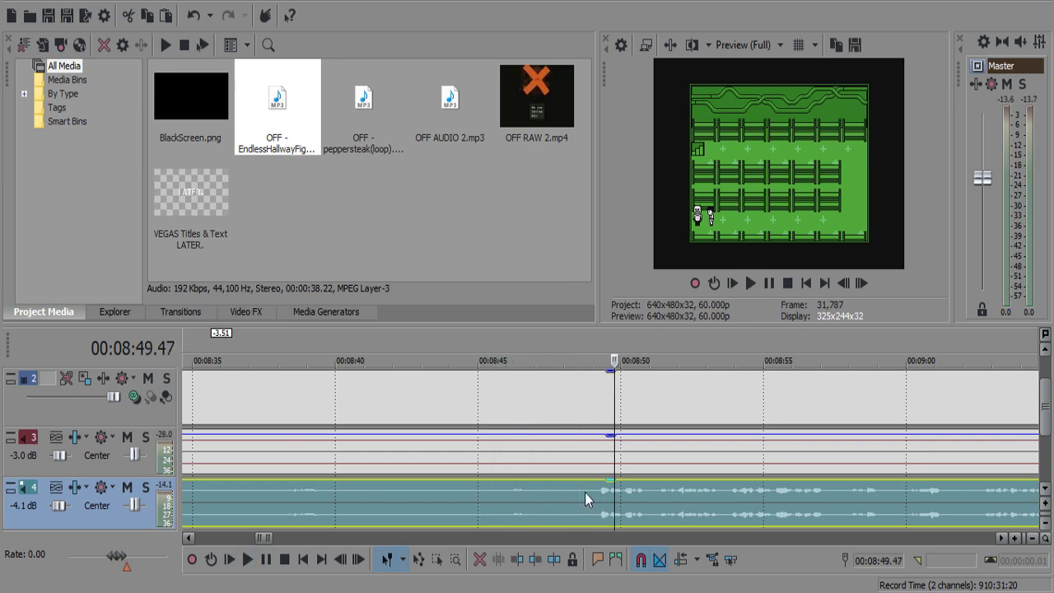
Split the voice clip just before the speech at about 00:08:49 and the gameplay clip at 00:08:48.25.
left_click(584, 491)
key("s")
left_click(558, 457)
left_click(575, 461)
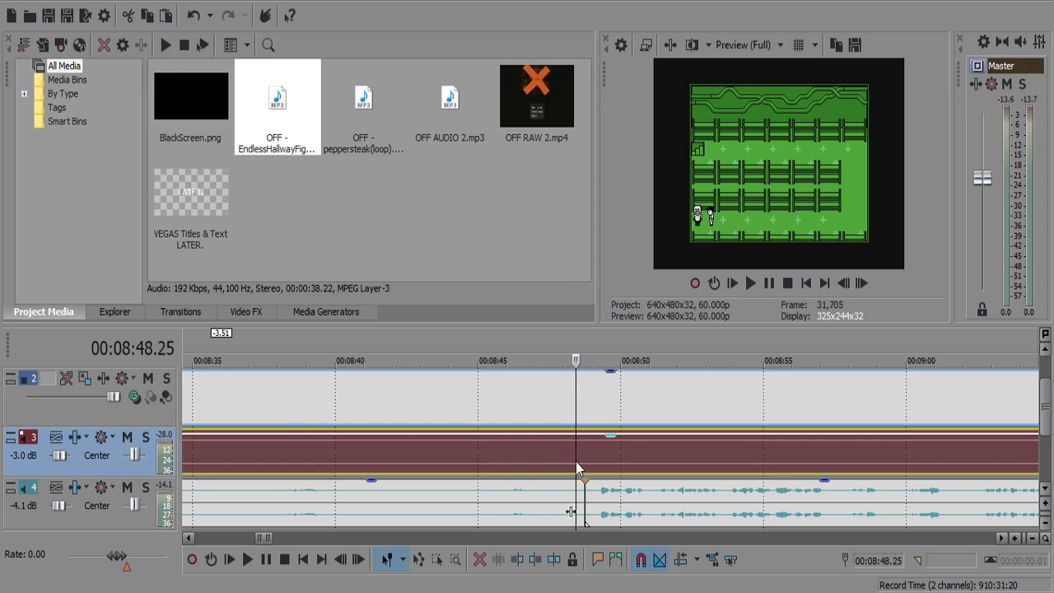
key("s")
Delete the gameplay and voice sections between about 00:08:23.50 and 00:08:48.25.
left_click(509, 461)
scroll(510, 462, "down", 4)
key("Delete")
left_click(521, 508)
key("Delete")
left_click(656, 382)
left_click(656, 389)
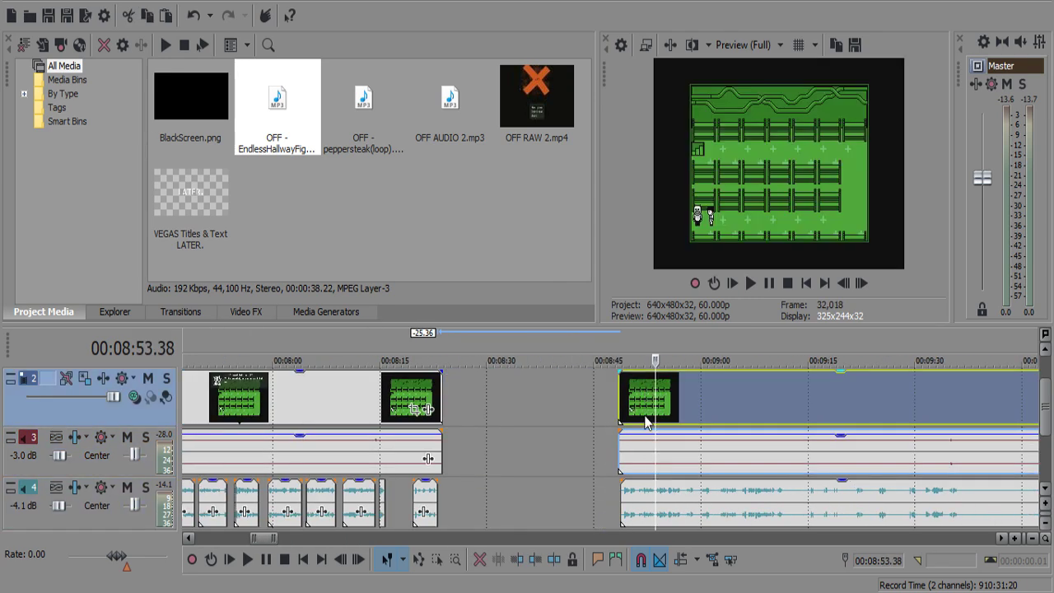
left_click(674, 502)
Insert BlackScreen.png on the gameplay video track directly after the cut at 00:08:23.50 and adjust its length to about 3 seconds.
left_click(447, 392)
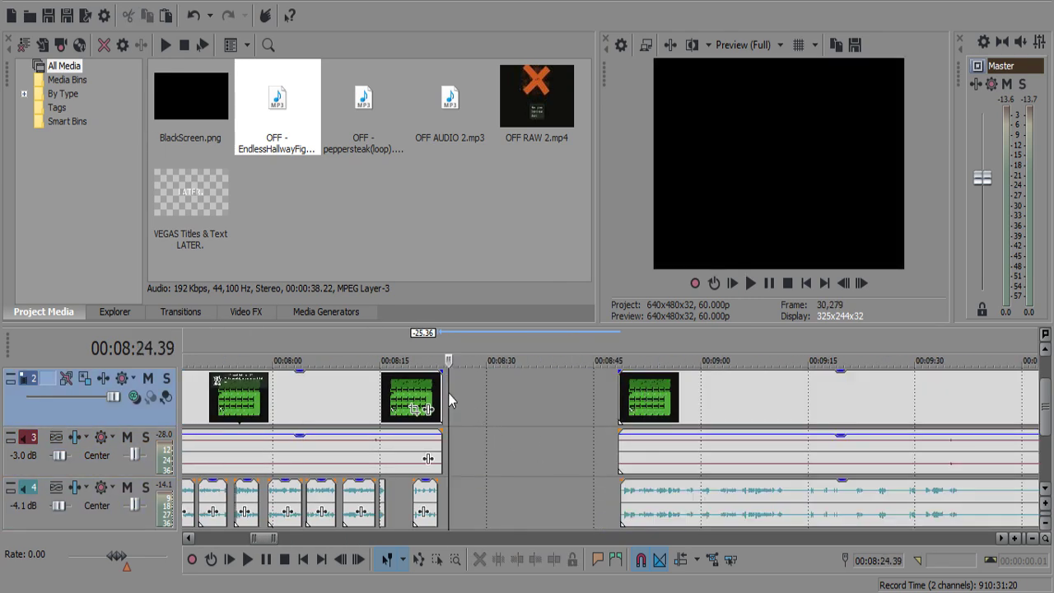
left_click_drag(224, 113, 461, 401)
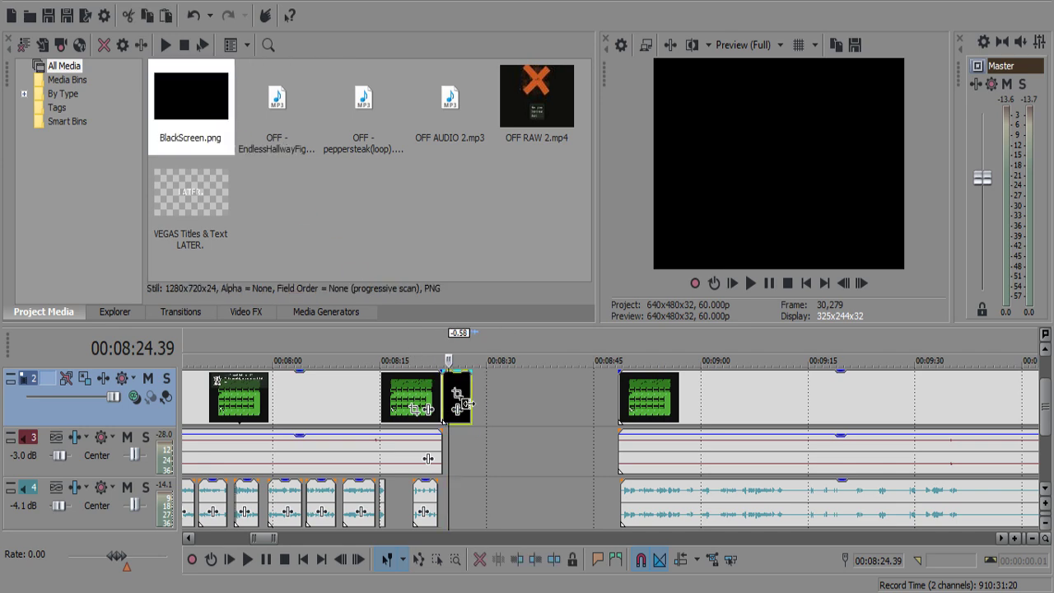
left_click(452, 407)
scroll(452, 406, "up", 4)
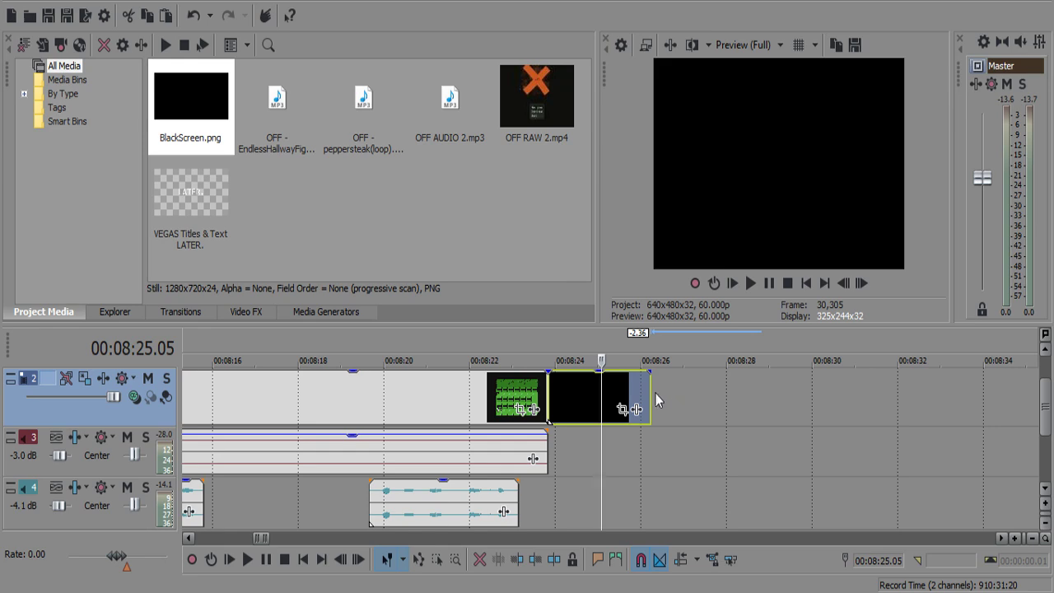
left_click_drag(647, 390, 671, 406)
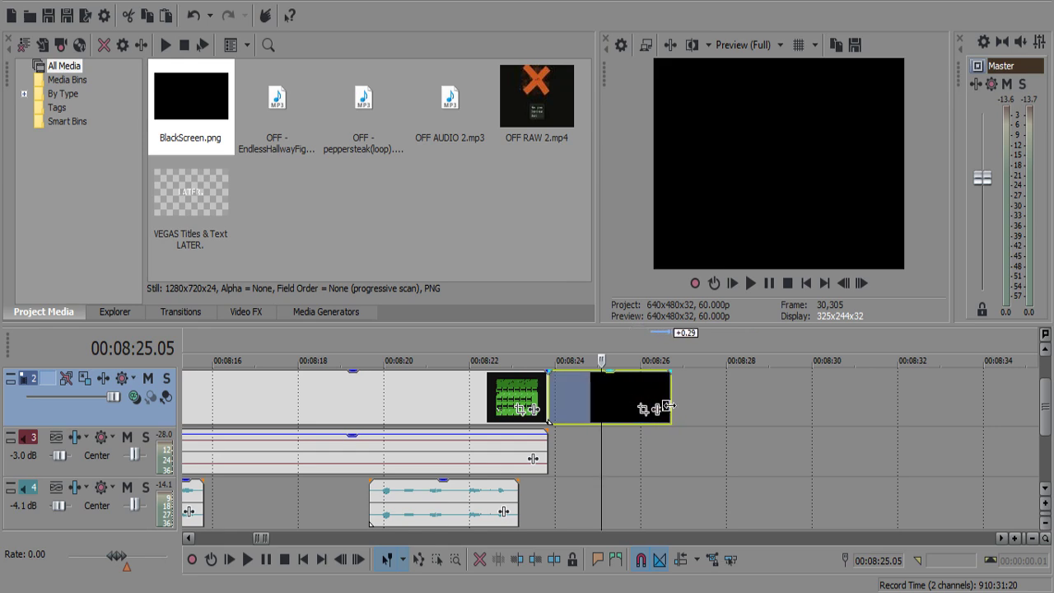
double_click(651, 392)
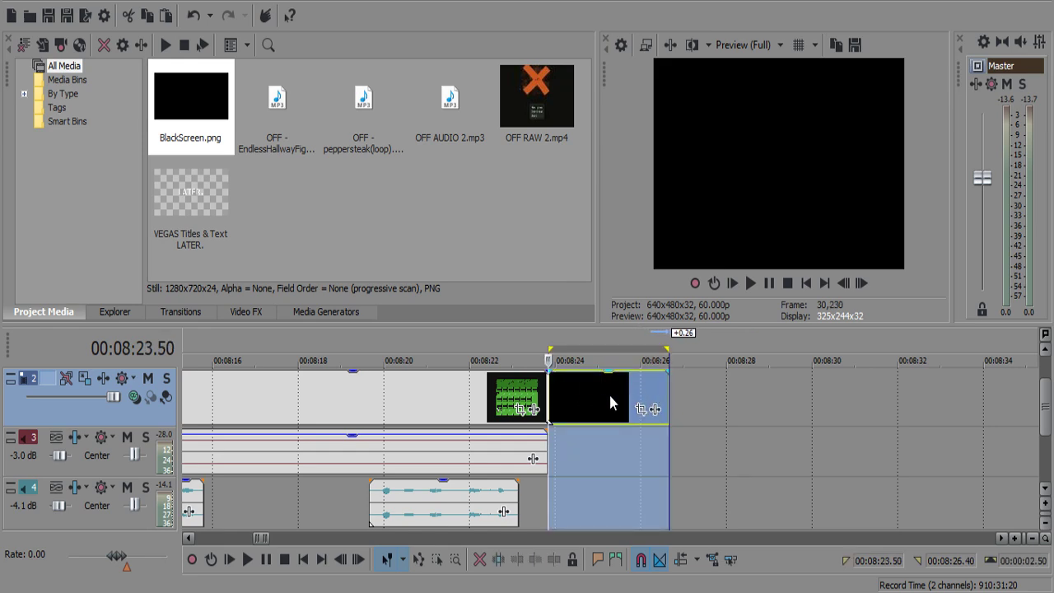
left_click_drag(672, 398, 675, 402)
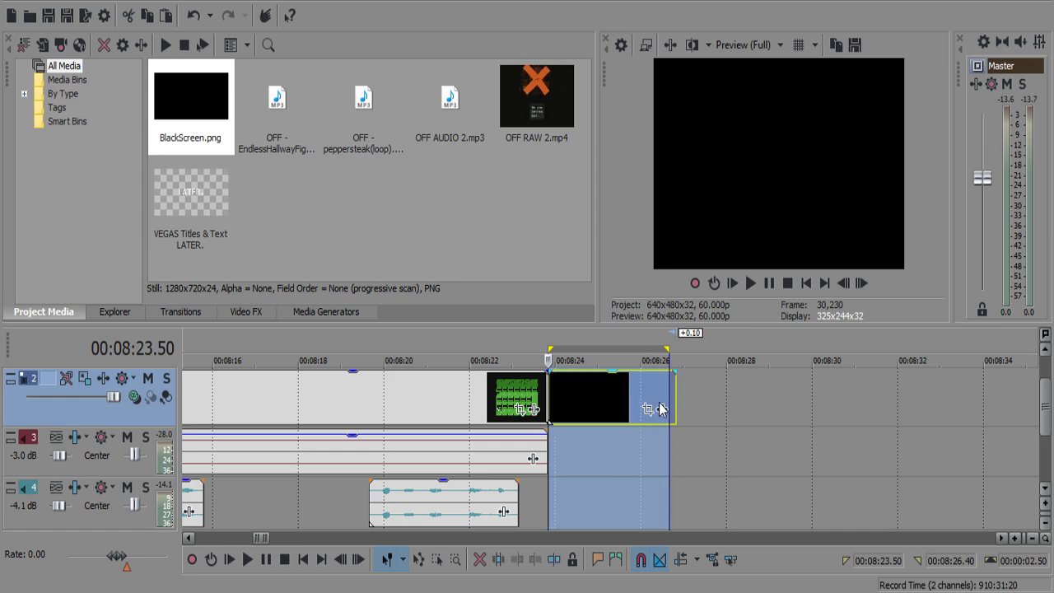
Add a title on the top video track at 00:08:23.50 with the two-line text "READING? IN MY VIDEO GAME?".
left_click(549, 392)
left_click_drag(1045, 402, 1045, 382)
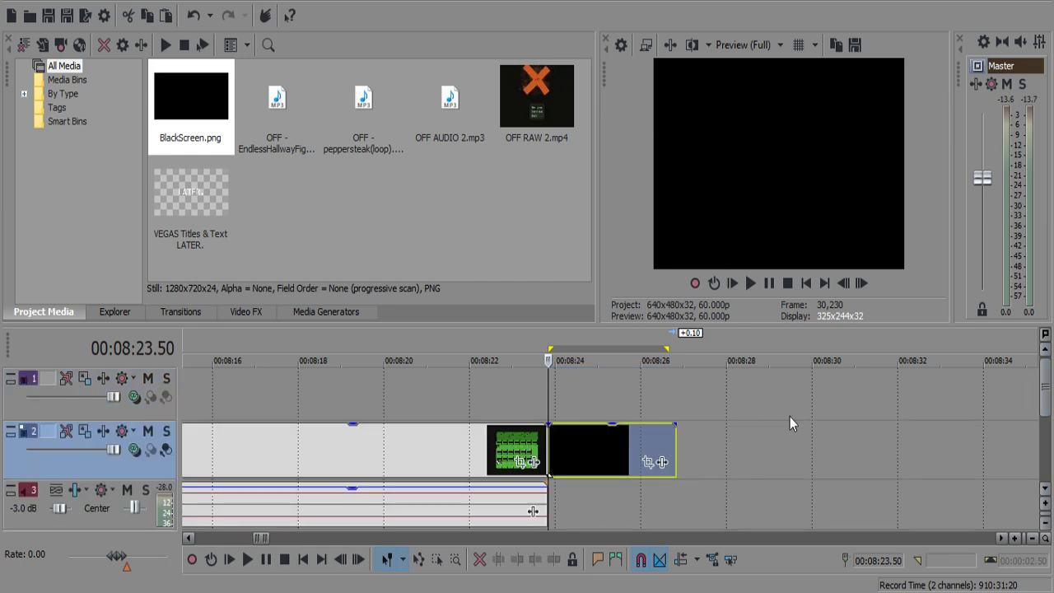
left_click(553, 400)
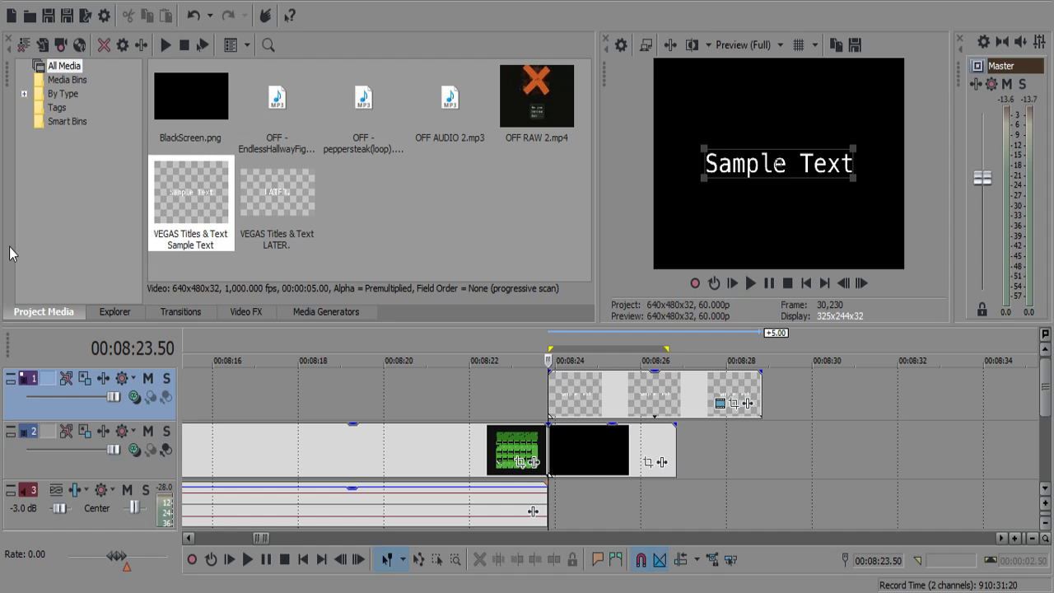
type("READING?")
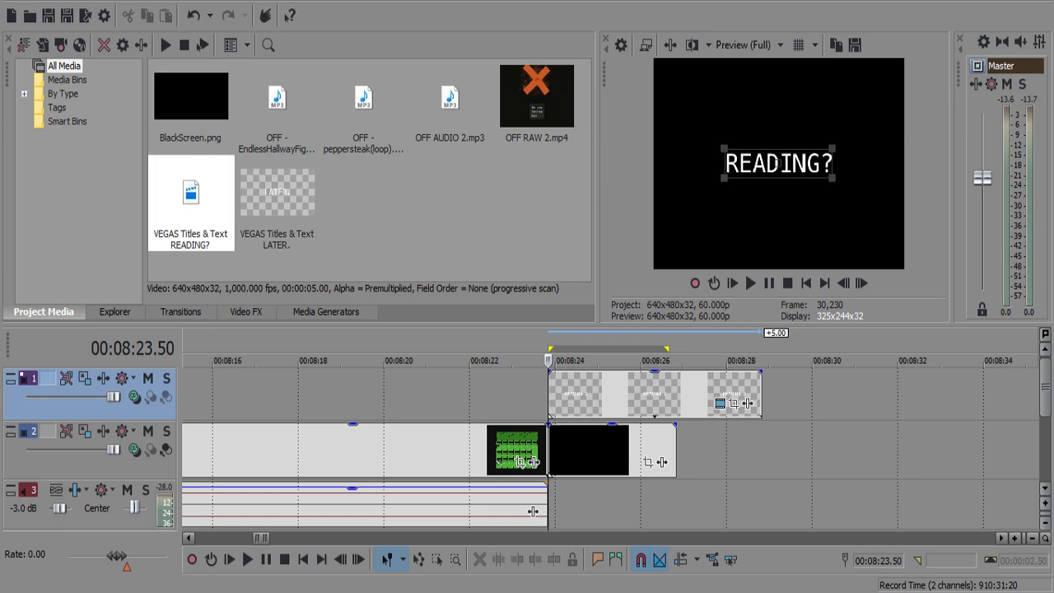
key("Return")
type("IN MY VIDEO")
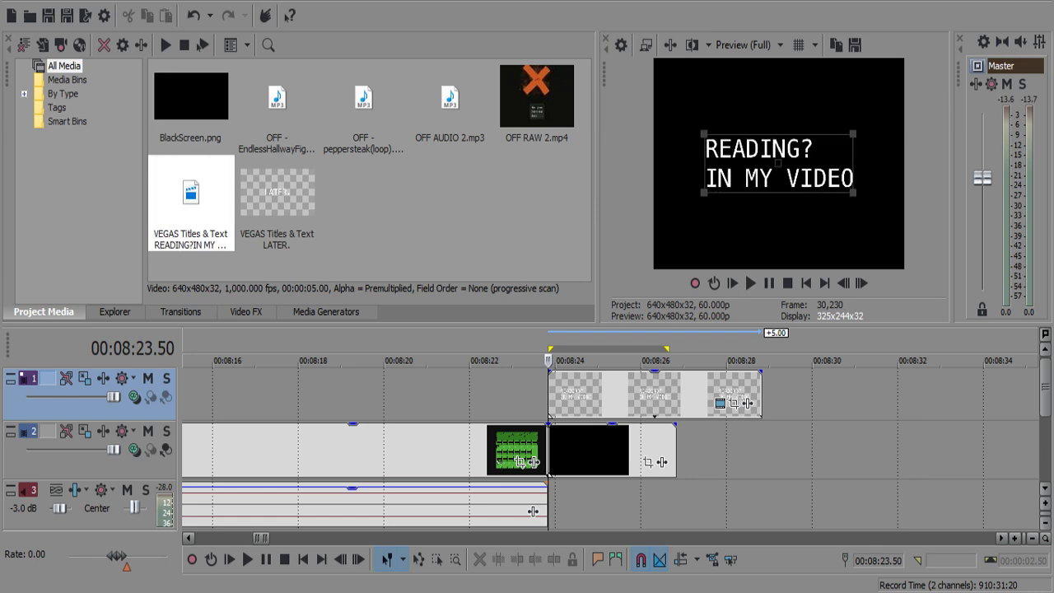
type(" GAME?")
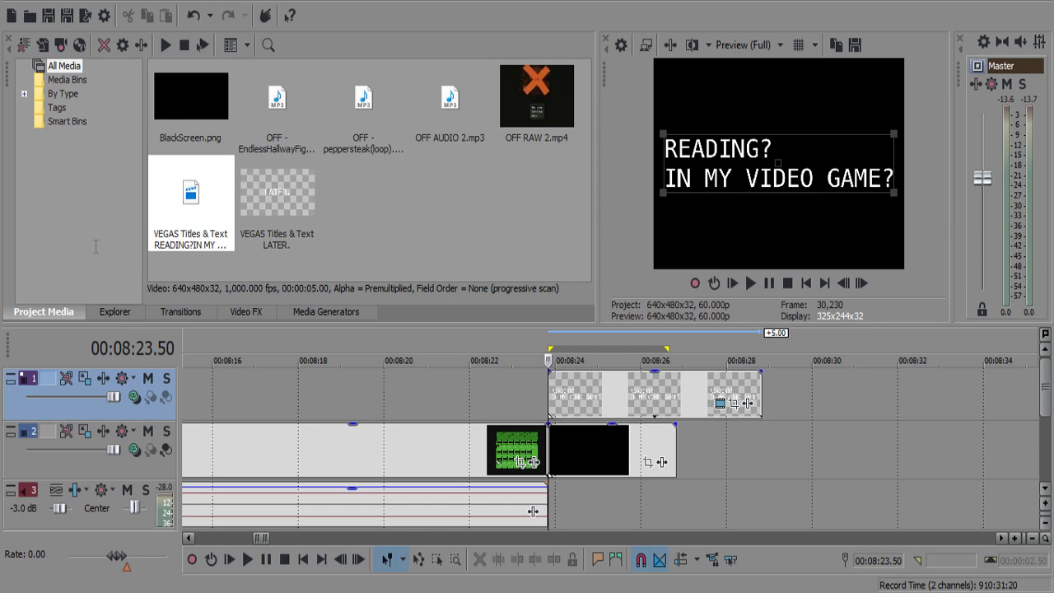
Centre the text of the "READING? IN MY VIDEO GAME?" title and add a third line reading "BAH.".
left_click(74, 208)
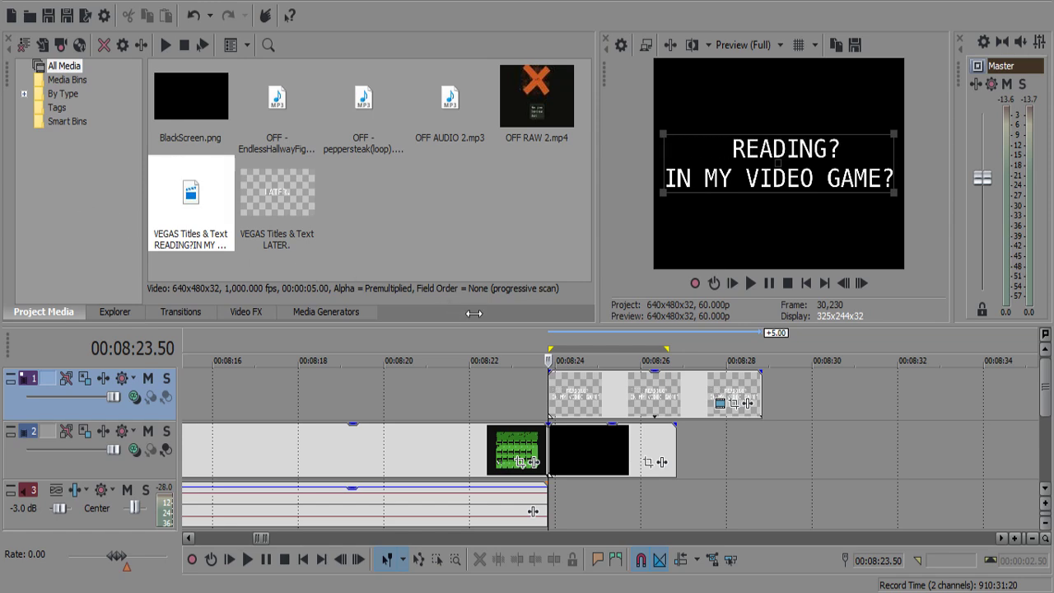
key("Return")
type("B")
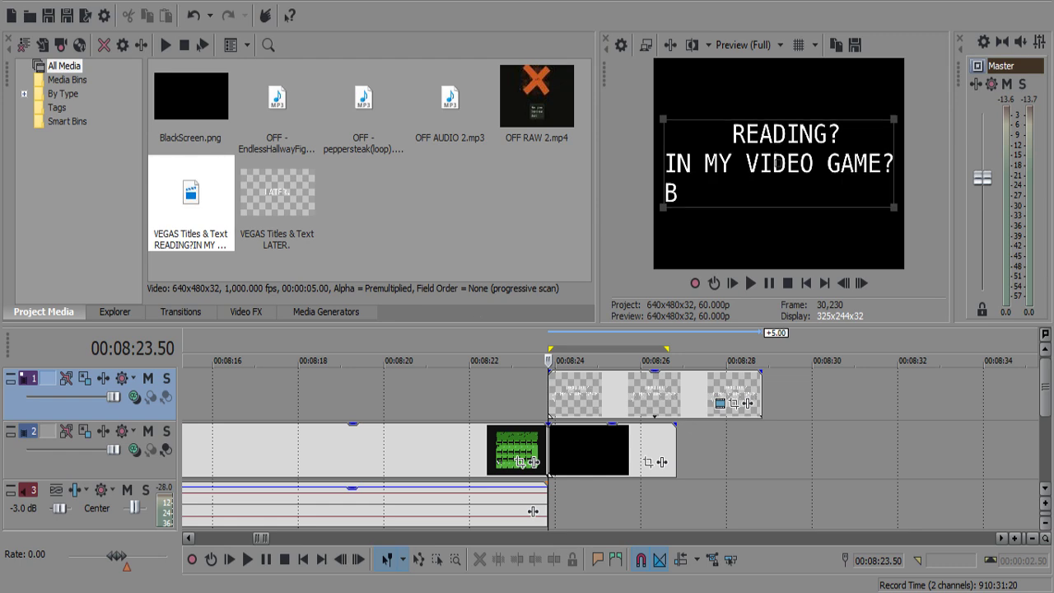
key("BackSpace")
key("BackSpace")
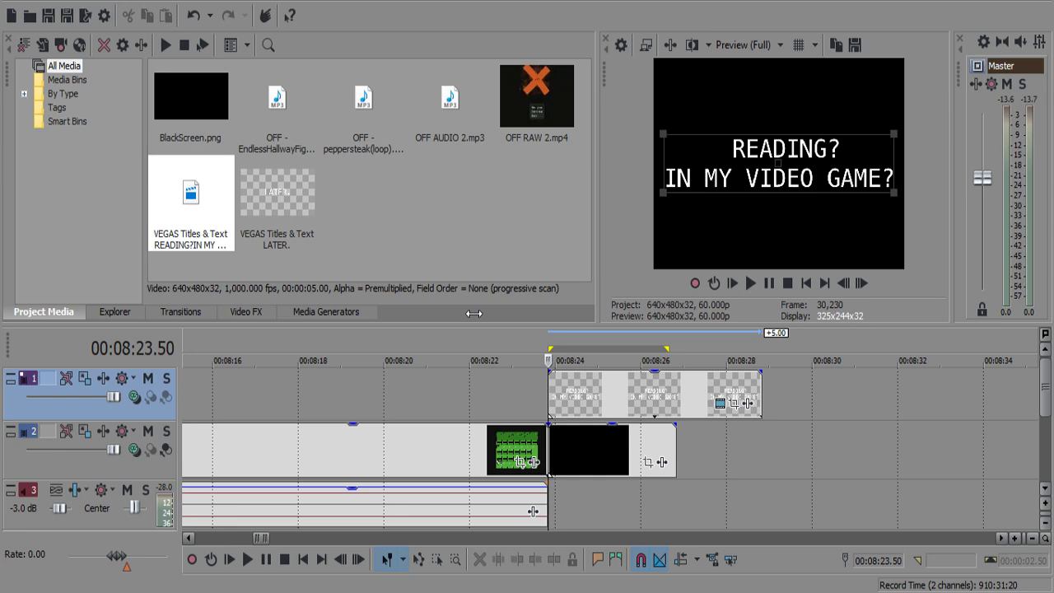
key("Return")
type("BAH.")
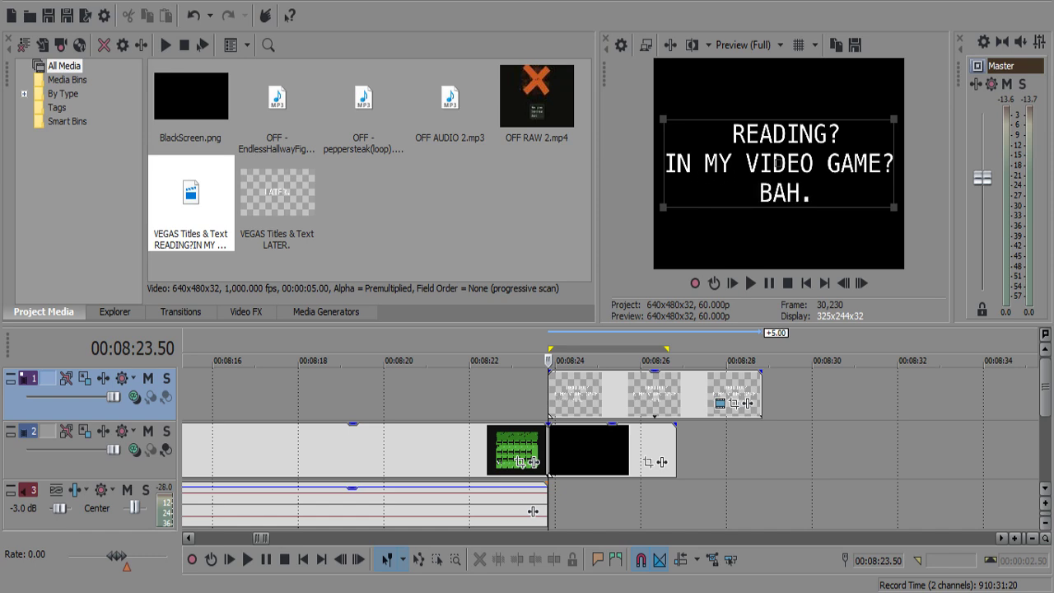
left_click(462, 33)
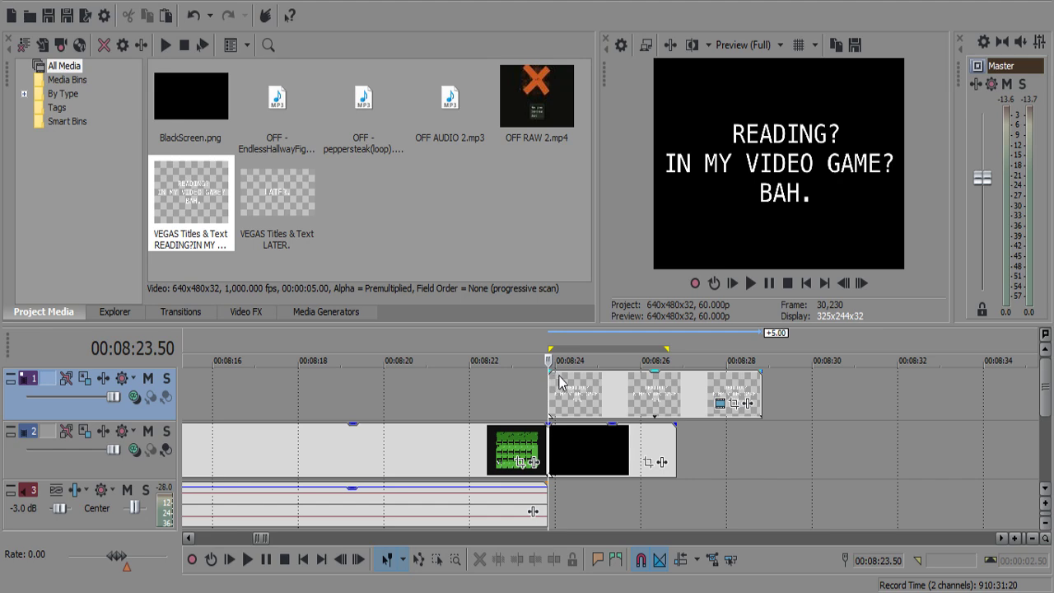
Trim the title to the black screen's end and give it fades of about one second at its start and end.
left_click_drag(551, 379, 589, 390)
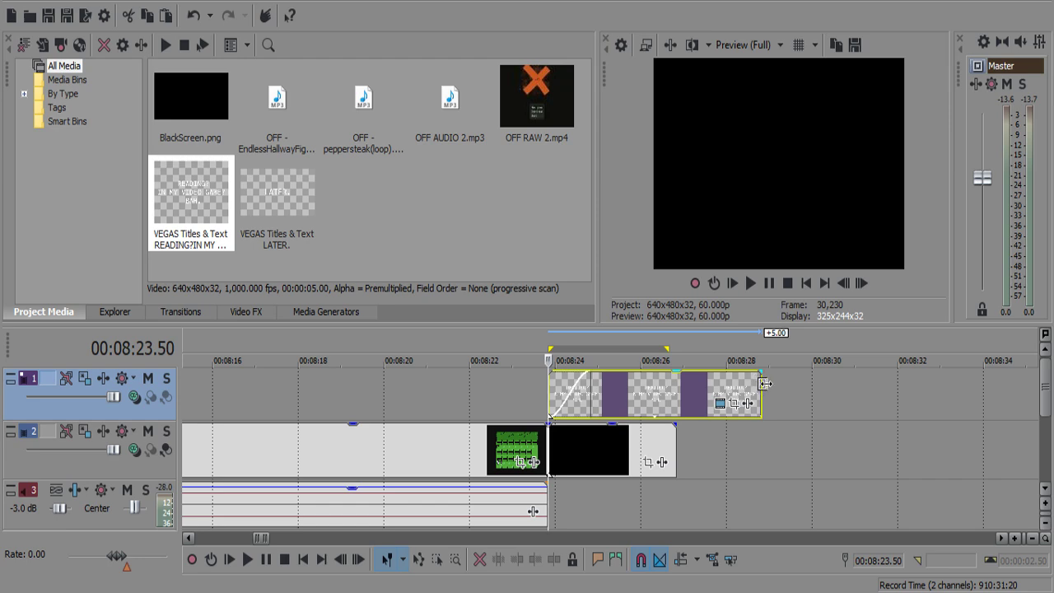
left_click_drag(760, 386, 641, 390)
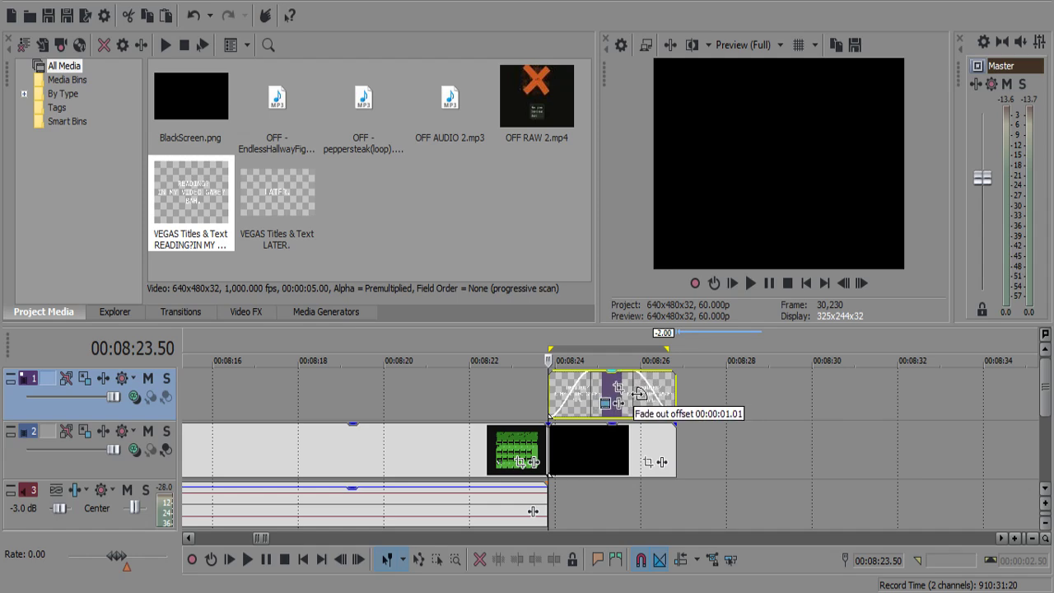
left_click(619, 389)
scroll(636, 380, "up", 3)
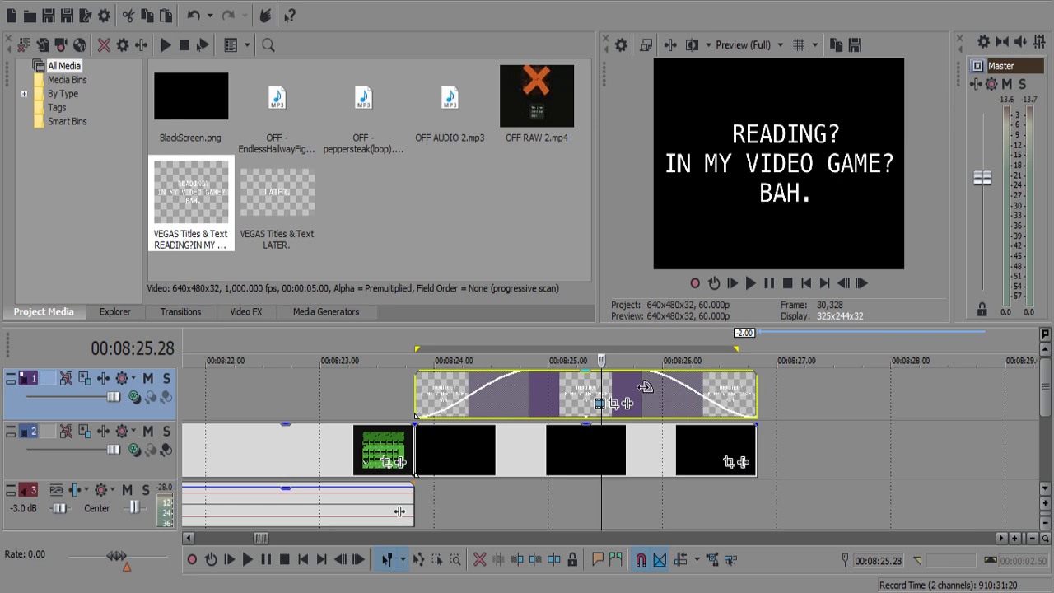
scroll(649, 397, "down", 4)
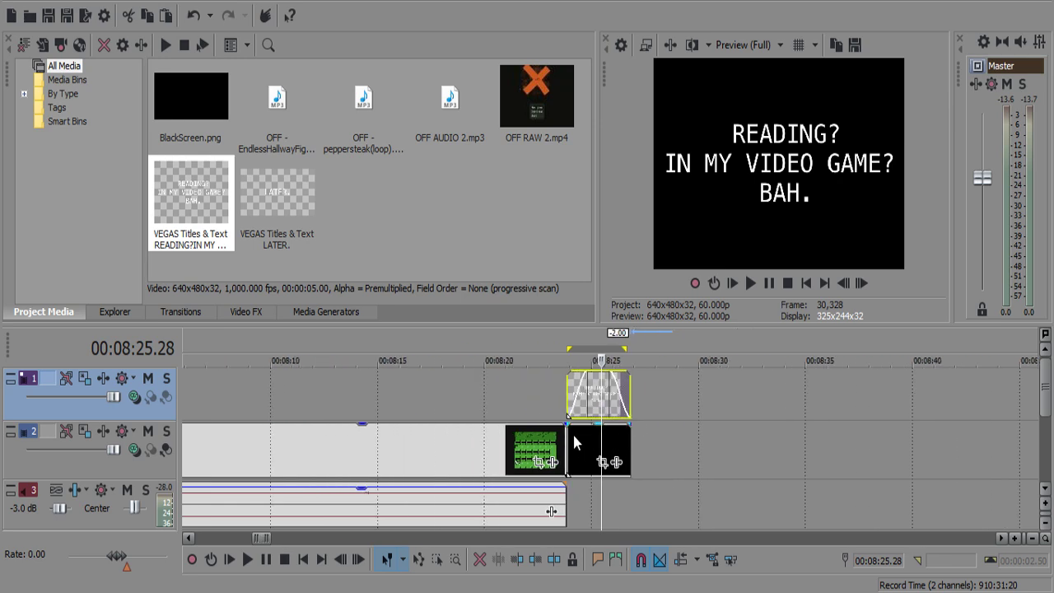
Crossfade the gameplay video into the black screen over 1 second and move the following gameplay and voice clips back to overlap its end.
left_click_drag(562, 434, 582, 459)
scroll(629, 446, "down", 3)
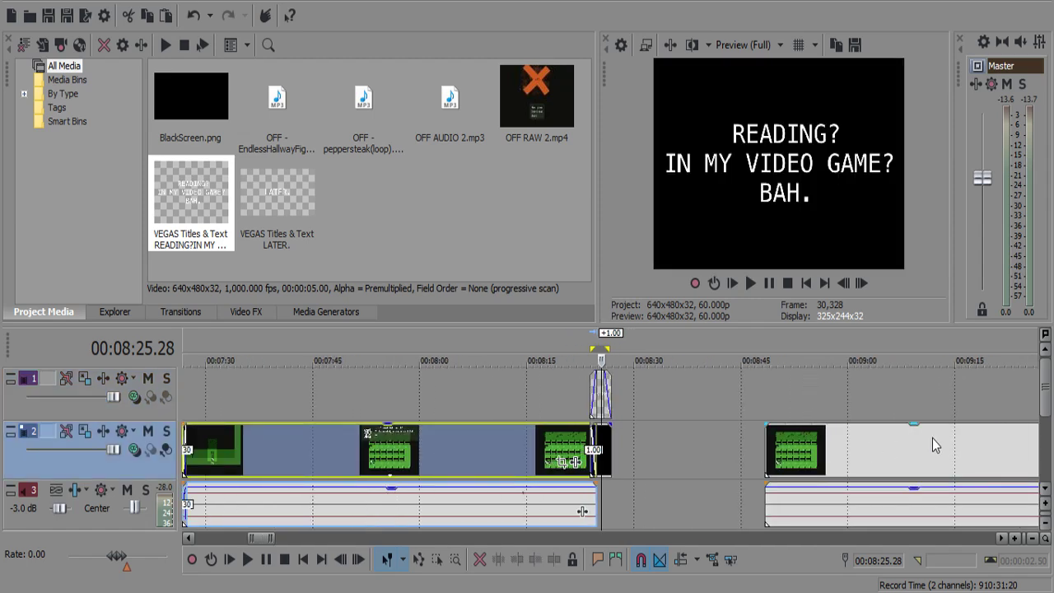
left_click(787, 443)
scroll(885, 486, "down", 1)
left_click_drag(885, 485, 607, 402)
Extend the gameplay audio under the black screen into a 3-second crossfade with the following audio, and play back the transition.
left_click_drag(603, 442, 767, 456)
left_click(590, 446)
scroll(592, 446, "up", 4)
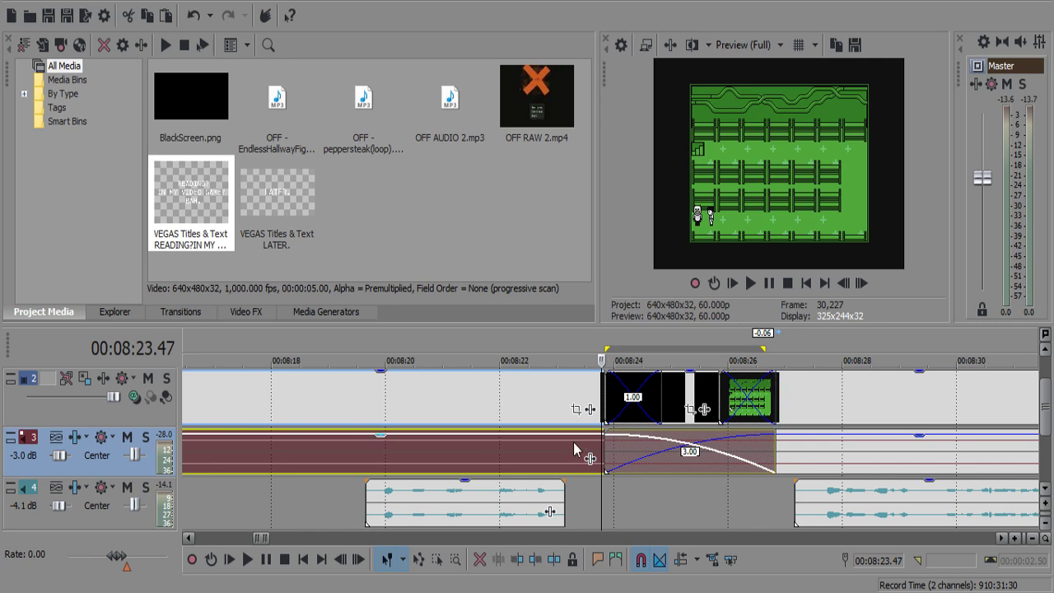
left_click(574, 449)
key("space")
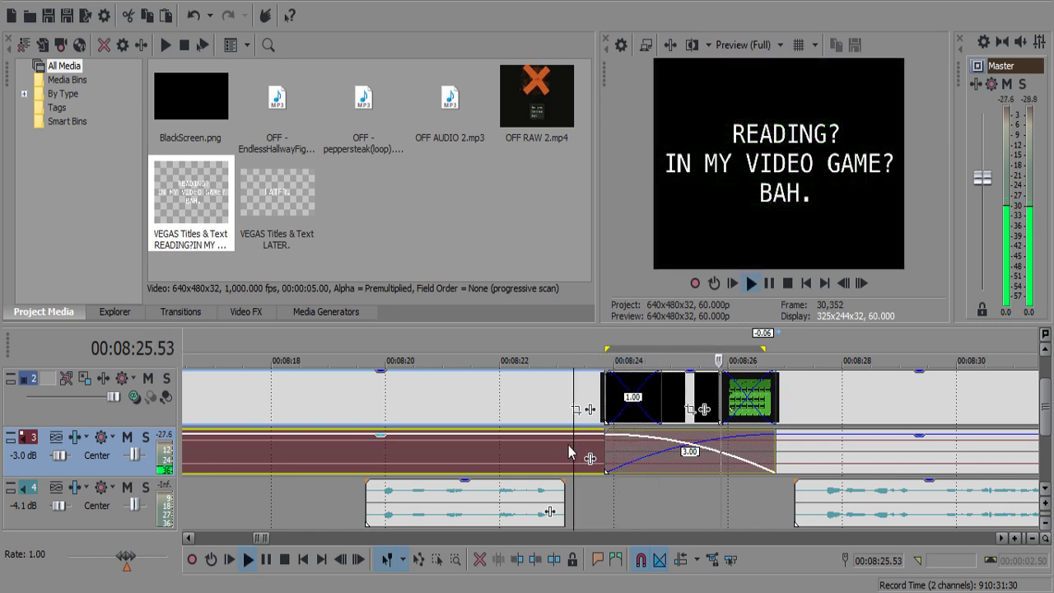
scroll(566, 452, "down", 1)
scroll(565, 452, "down", 5)
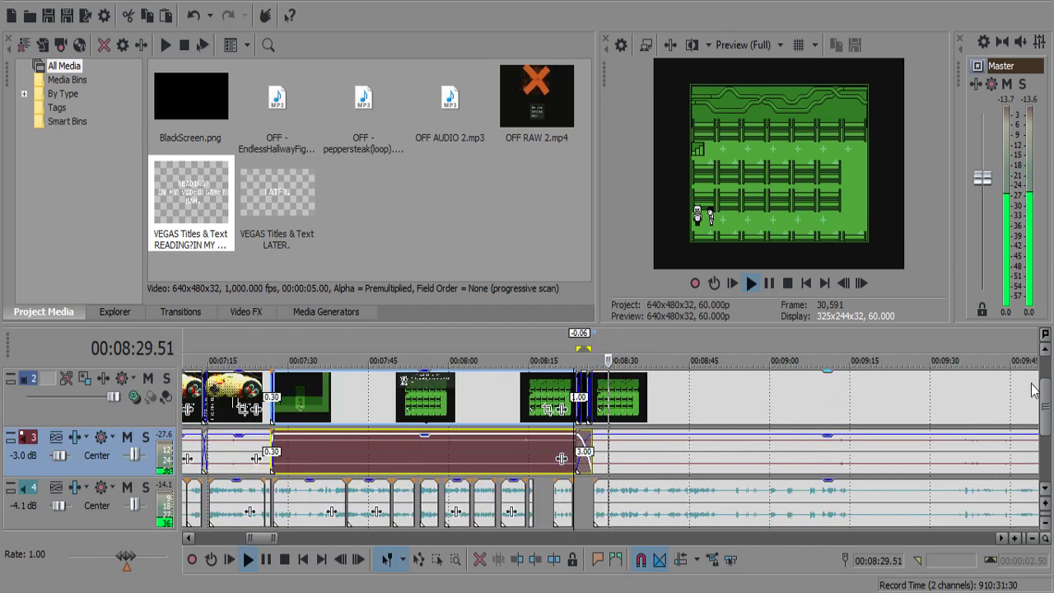
Split the voice clip at about 00:08:32 and trim out the short silence there.
scroll(584, 483, "up", 4)
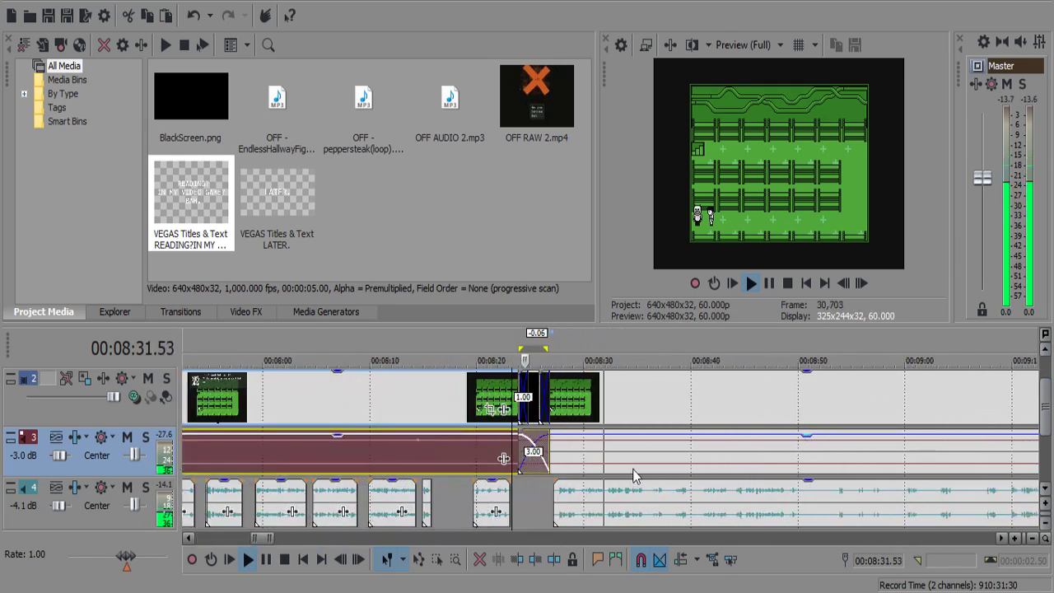
key("Return")
left_click(594, 498)
key("s")
scroll(595, 498, "up", 1)
key("Return")
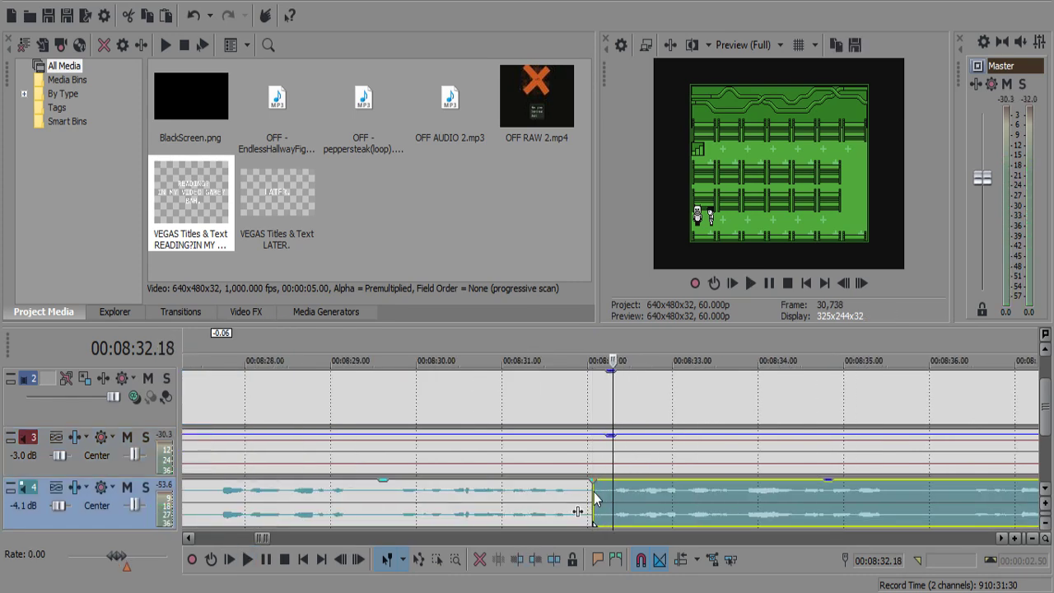
left_click_drag(606, 498, 576, 506)
key("space")
scroll(577, 508, "down", 3)
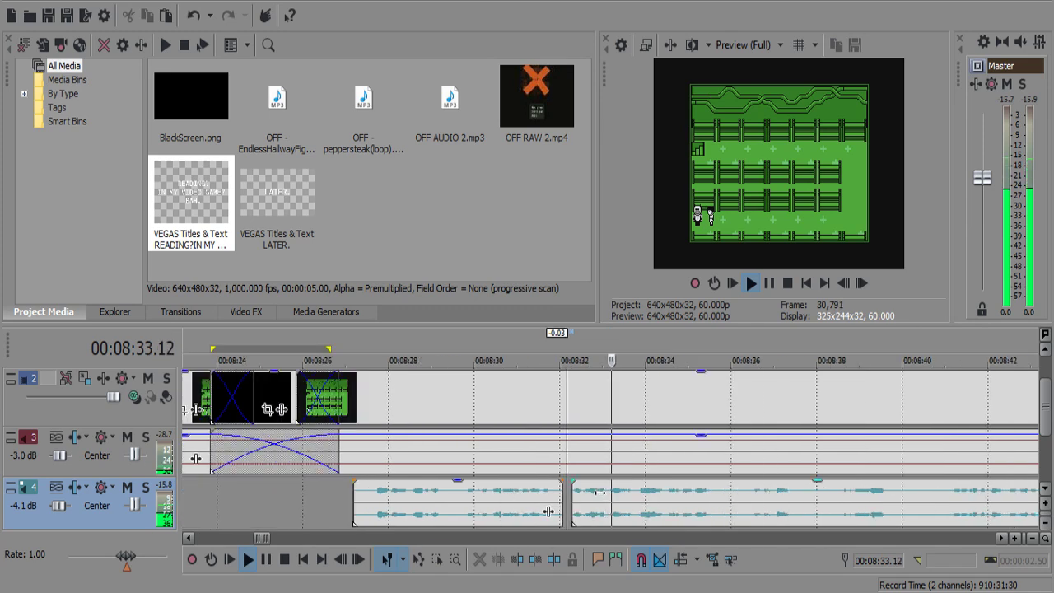
Cut the voice silence between 00:08:37.38 and about 00:08:38.10 and play back the edit.
scroll(609, 498, "up", 4)
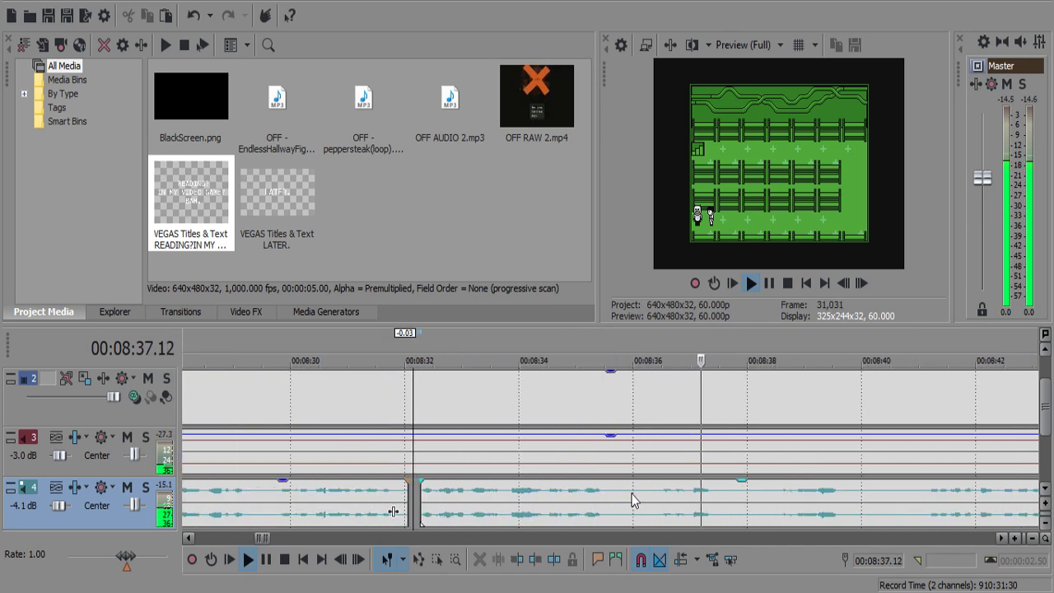
left_click(725, 497)
key("space")
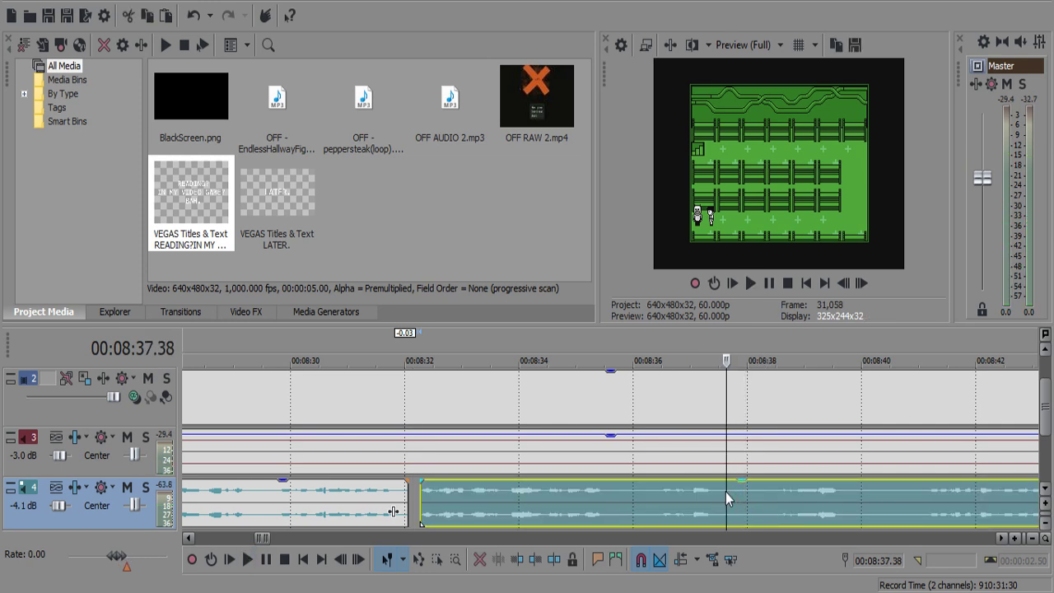
key("s")
key("space")
key("Return")
key("s")
left_click(735, 496)
key("Delete")
left_click(696, 494)
key("space")
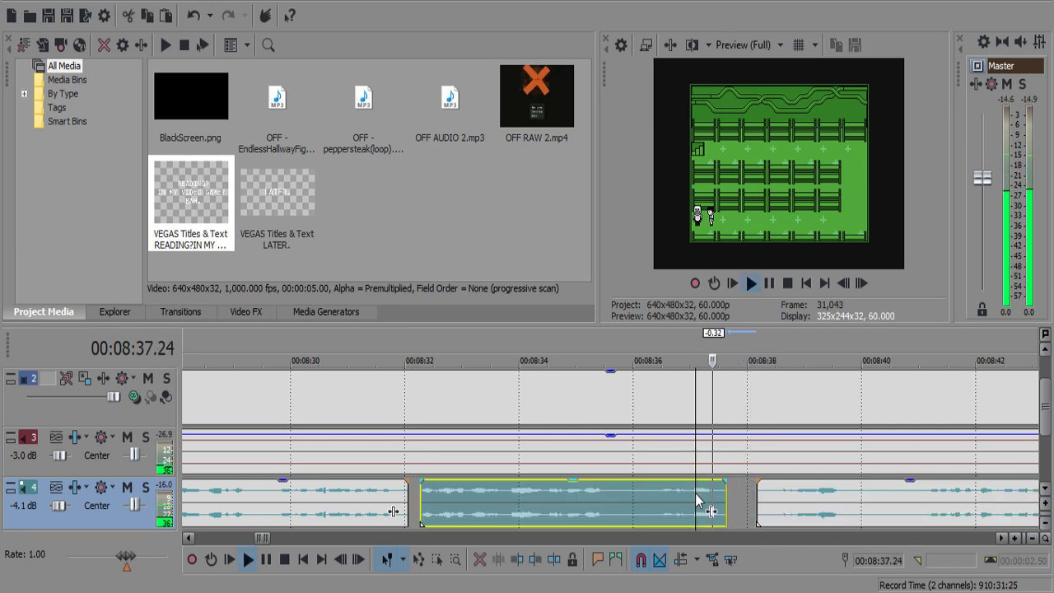
Cut the voice silence between 00:08:43.47 and about 00:08:44.06 and continue playback.
scroll(696, 494, "down", 3)
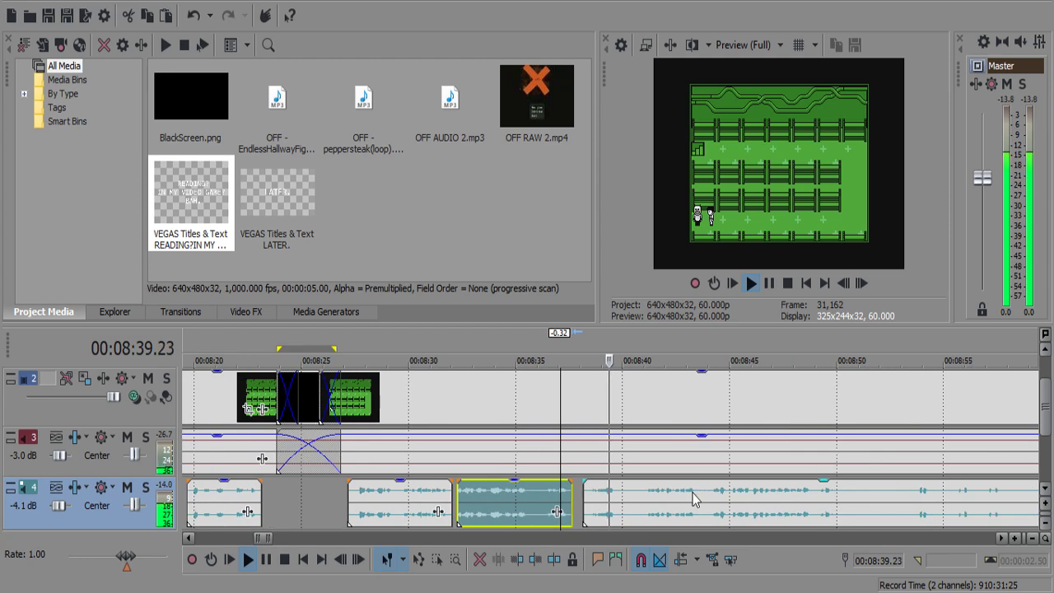
scroll(635, 490, "up", 5)
scroll(619, 497, "down", 5)
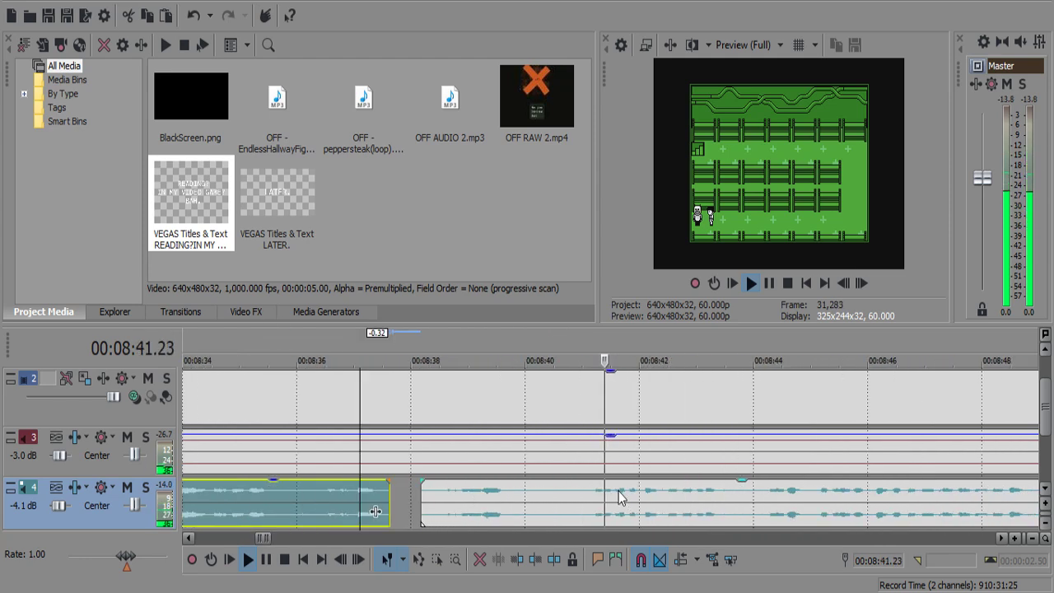
scroll(597, 492, "up", 3)
left_click(576, 498)
key("s")
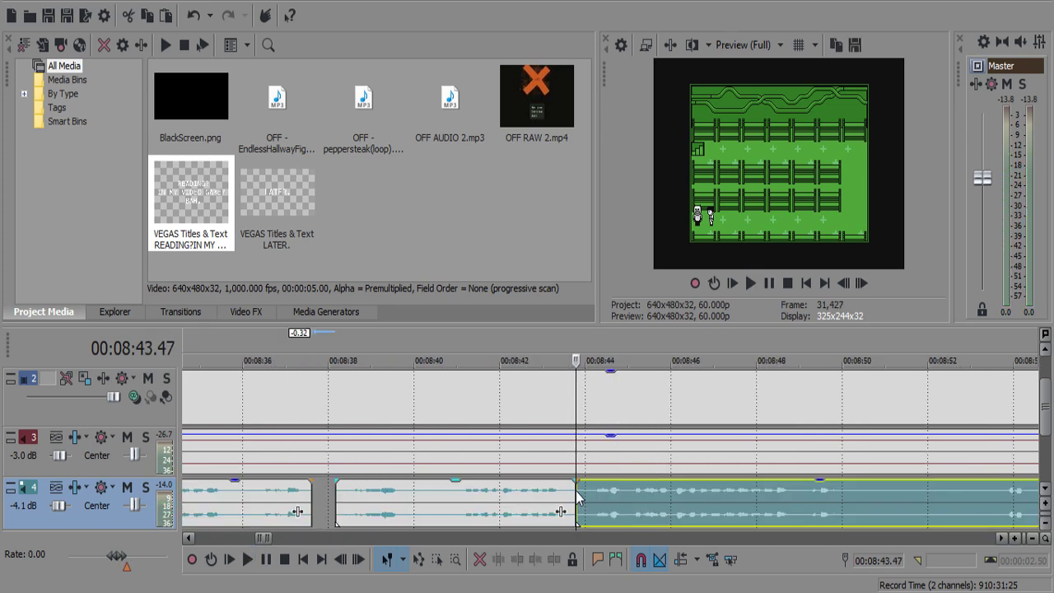
key("s")
left_click(579, 493)
key("Delete")
key("space")
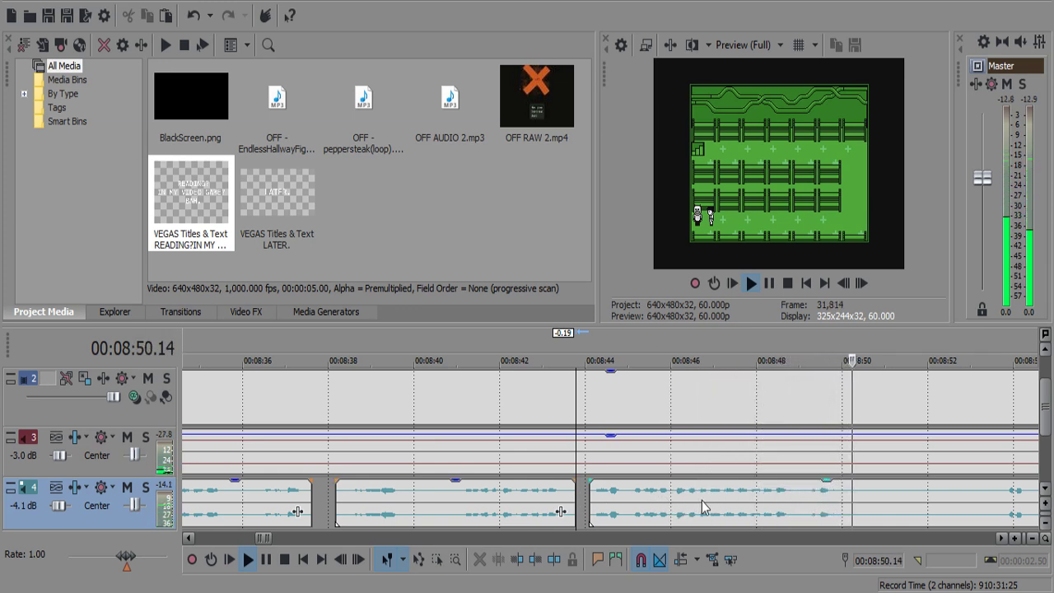
Isolate the loud voice section between about 00:08:46.02 and 00:08:46.23, lower its volume slightly, and play it back.
left_click(597, 496)
scroll(618, 497, "up", 2)
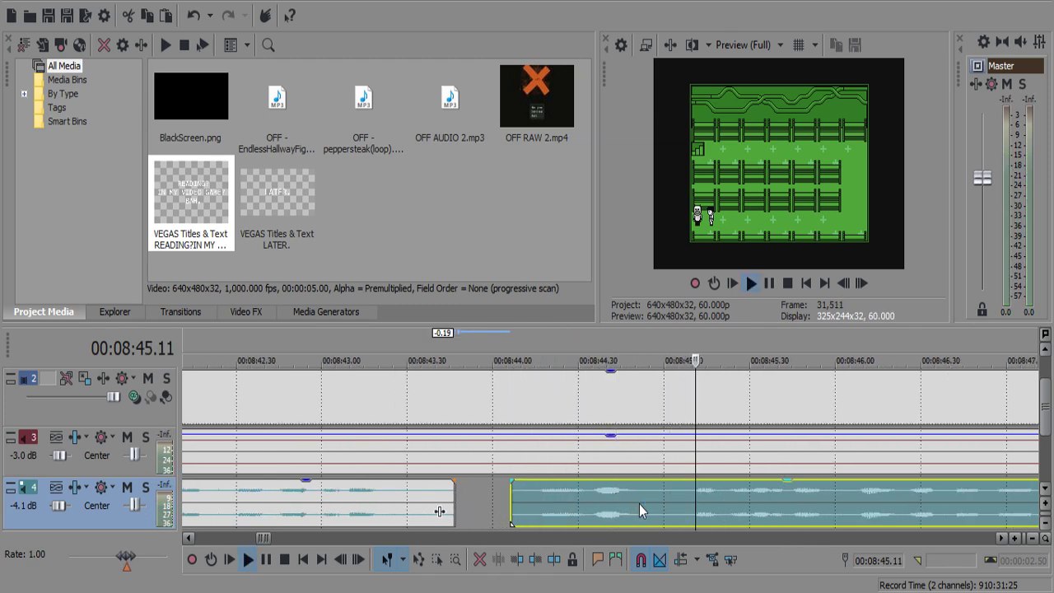
scroll(639, 504, "down", 3)
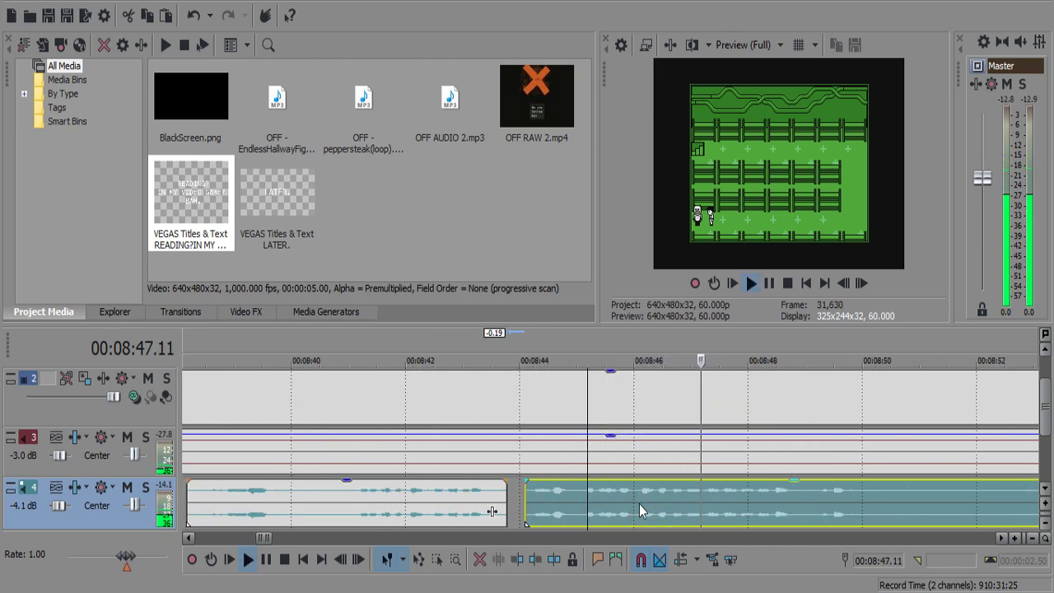
left_click(636, 498)
key("s")
key("space")
scroll(637, 499, "up", 3)
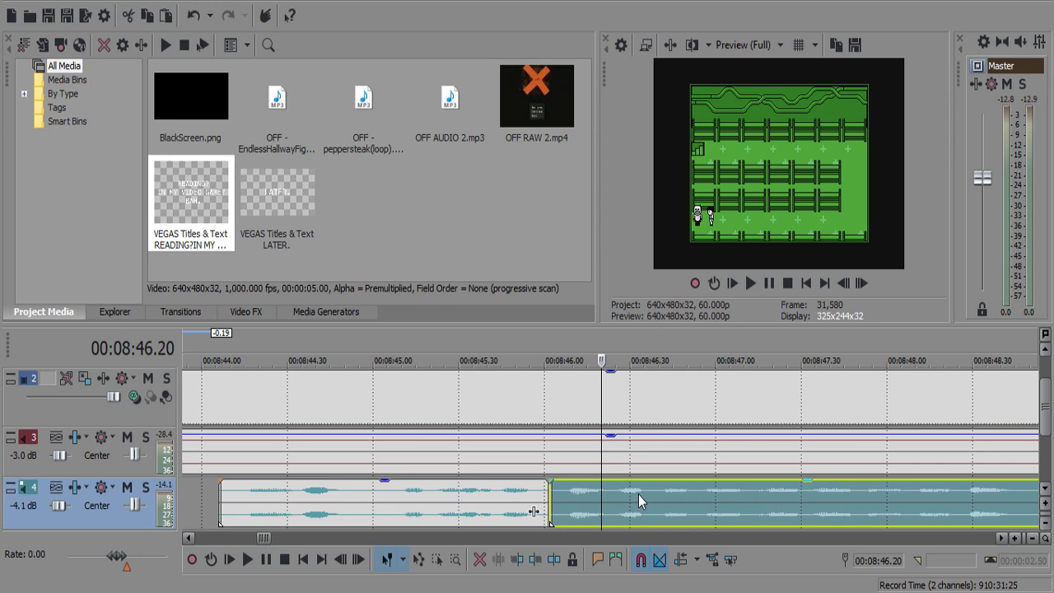
left_click(609, 492)
key("space")
key("space")
key("s")
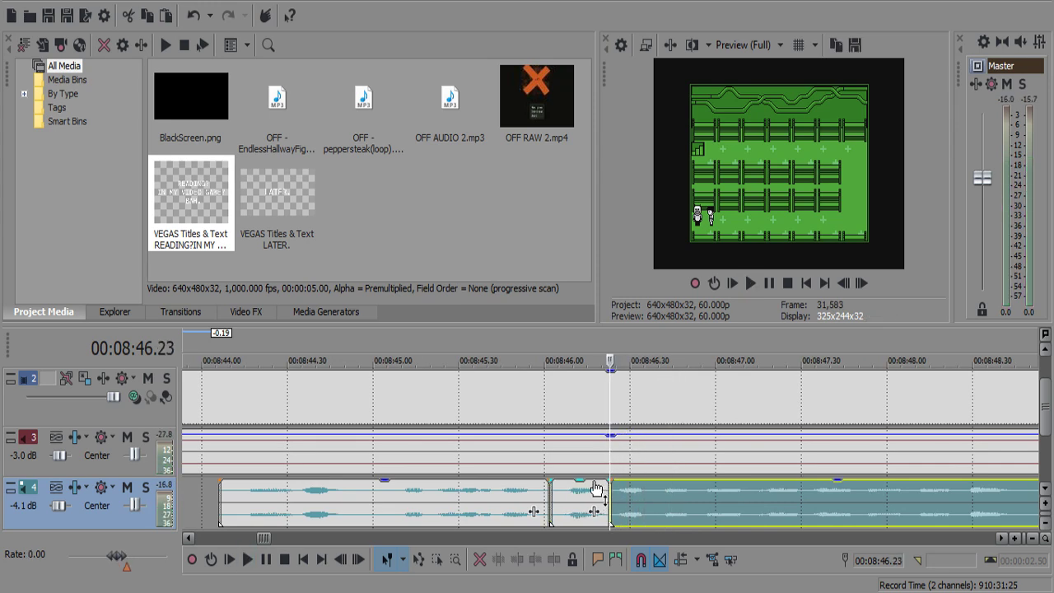
left_click(599, 491)
left_click(497, 507)
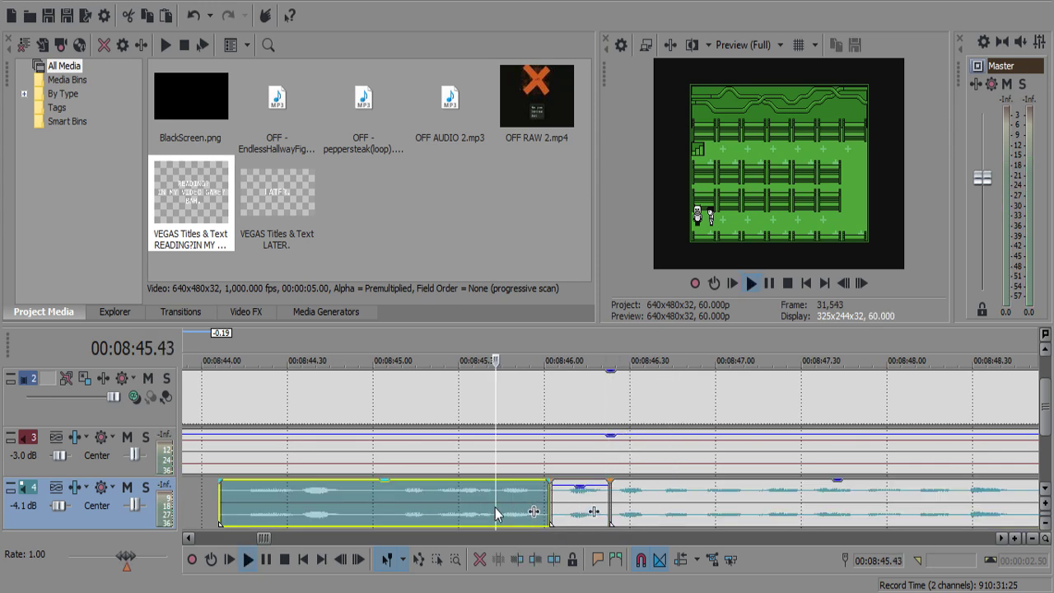
key("space")
scroll(609, 490, "down", 8)
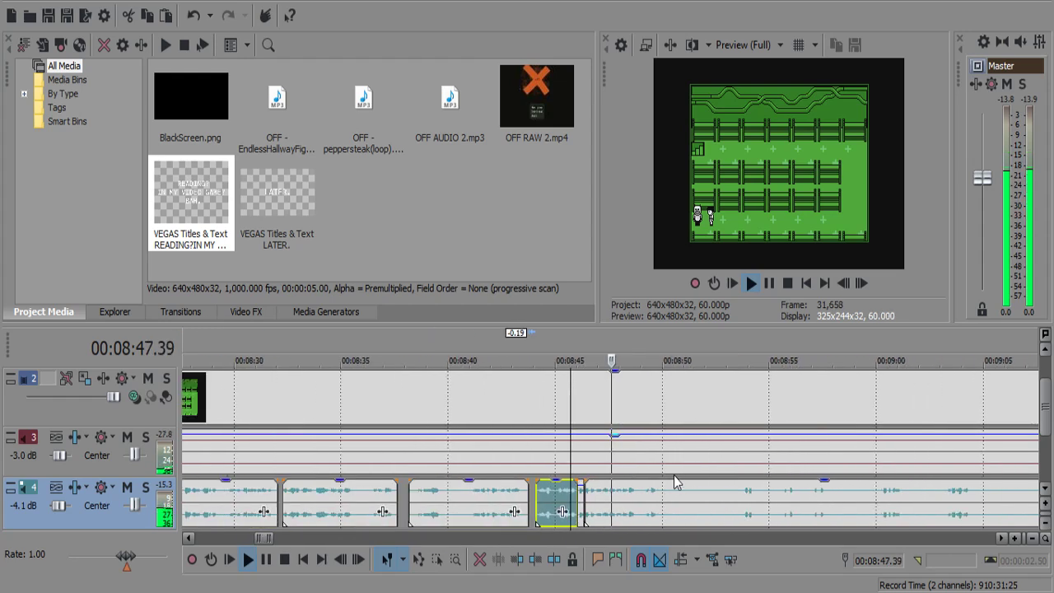
Cut the voice silence between 00:08:48.49 and about 00:08:49.09.
scroll(669, 485, "up", 8)
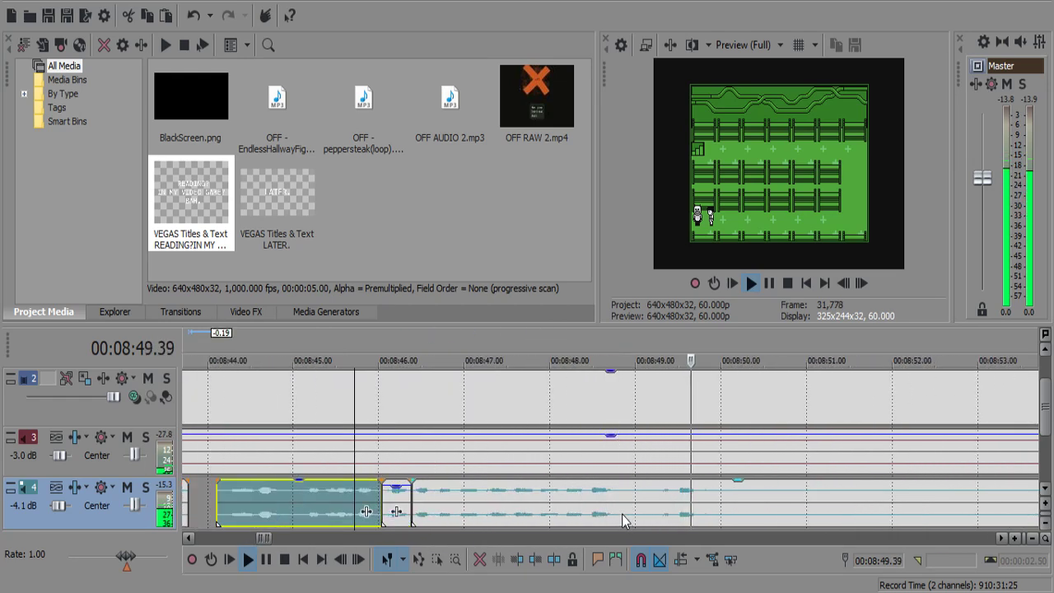
left_click(620, 494)
key("s")
key("space")
key("Return")
key("s")
left_click(631, 497)
key("Delete")
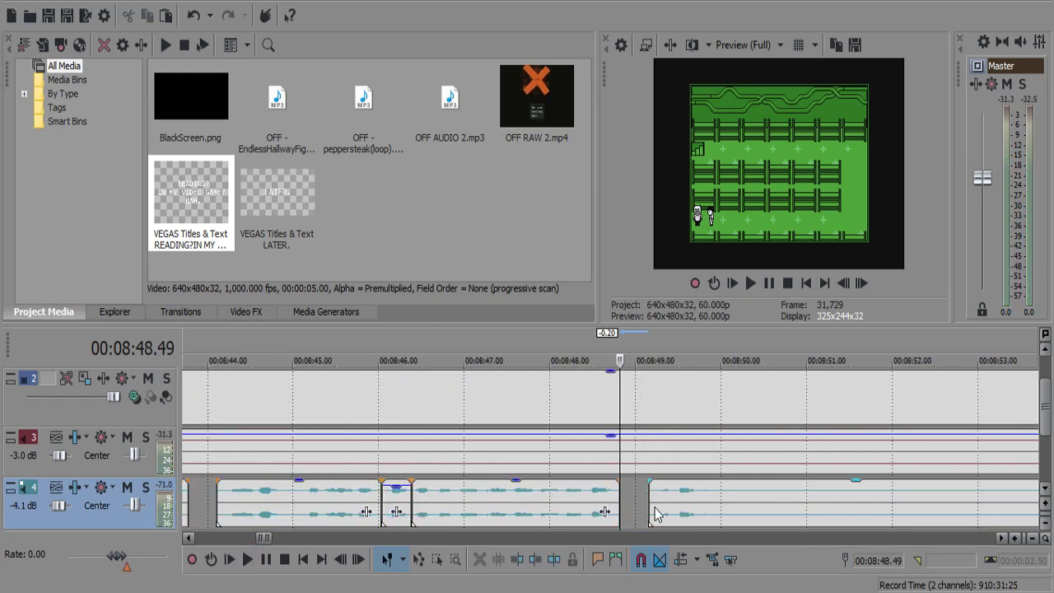
Split the voice clip at 00:08:50.07 and remove the silence up to about 00:08:53.27.
key("space")
left_click(730, 501)
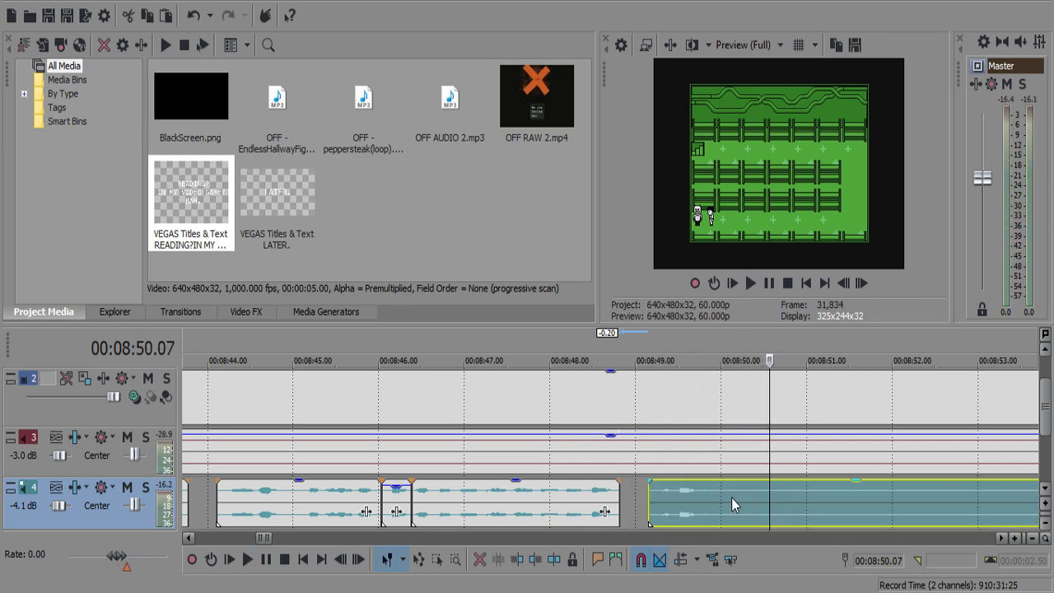
scroll(731, 498, "down", 3)
scroll(726, 493, "down", 1)
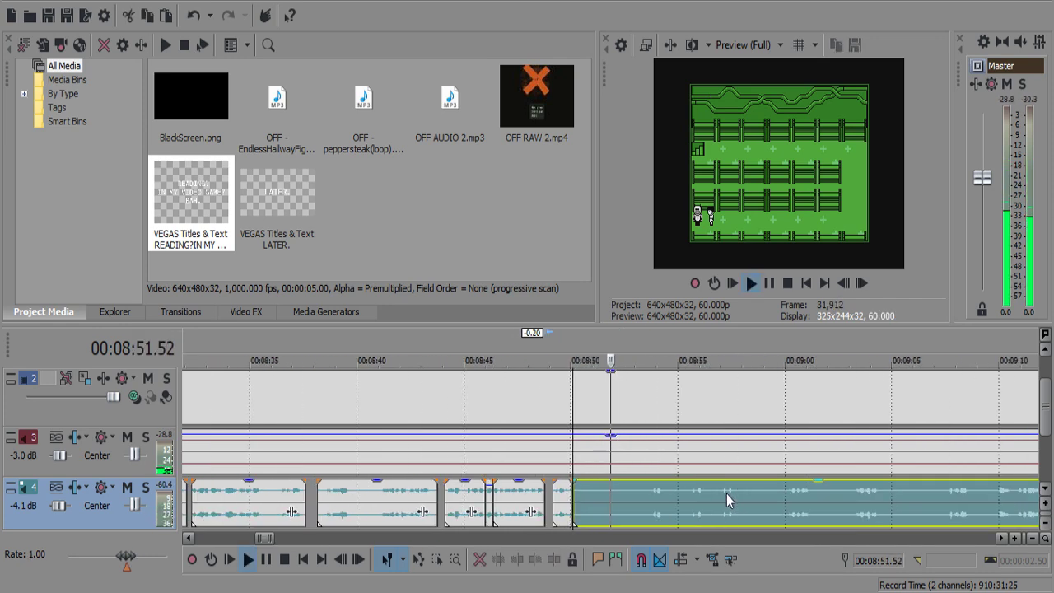
scroll(725, 492, "up", 4)
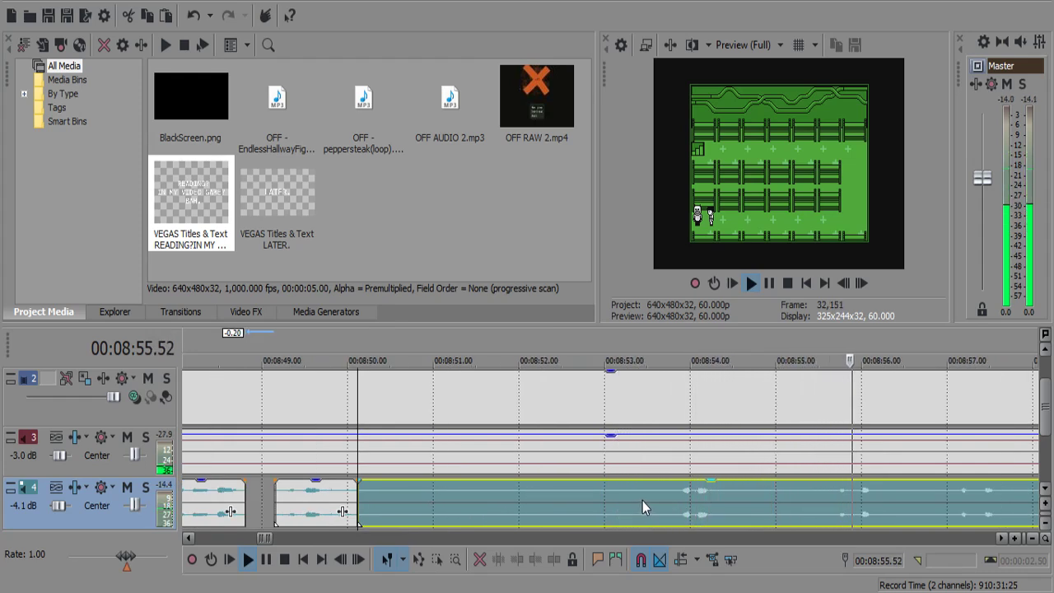
key("space")
left_click_drag(642, 500, 922, 501)
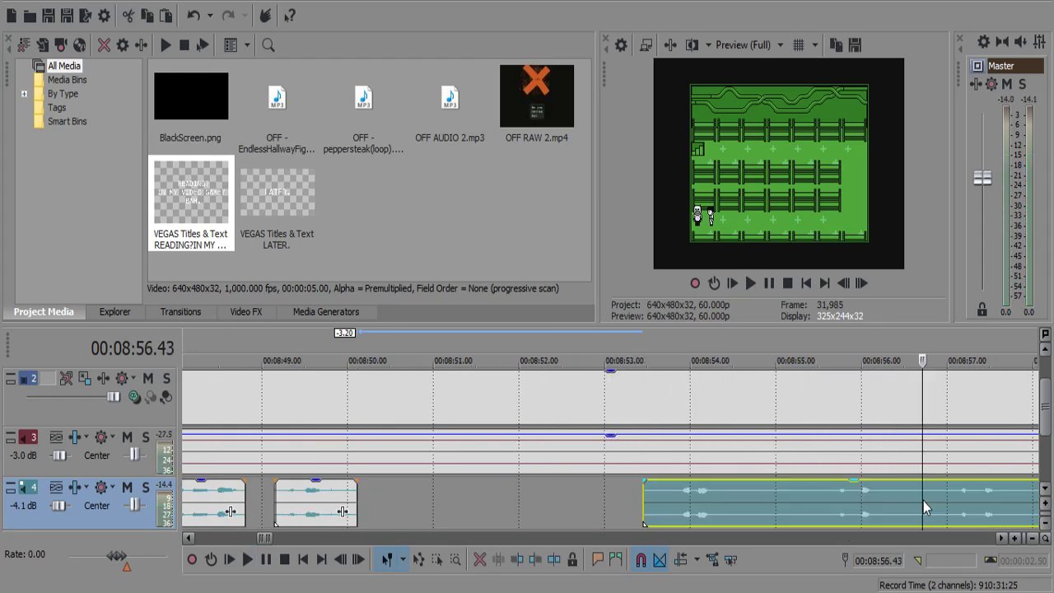
Split the voice clip at about 00:08:58 and move the first part about 3 seconds earlier.
scroll(919, 500, "down", 2)
key("space")
left_click(725, 494)
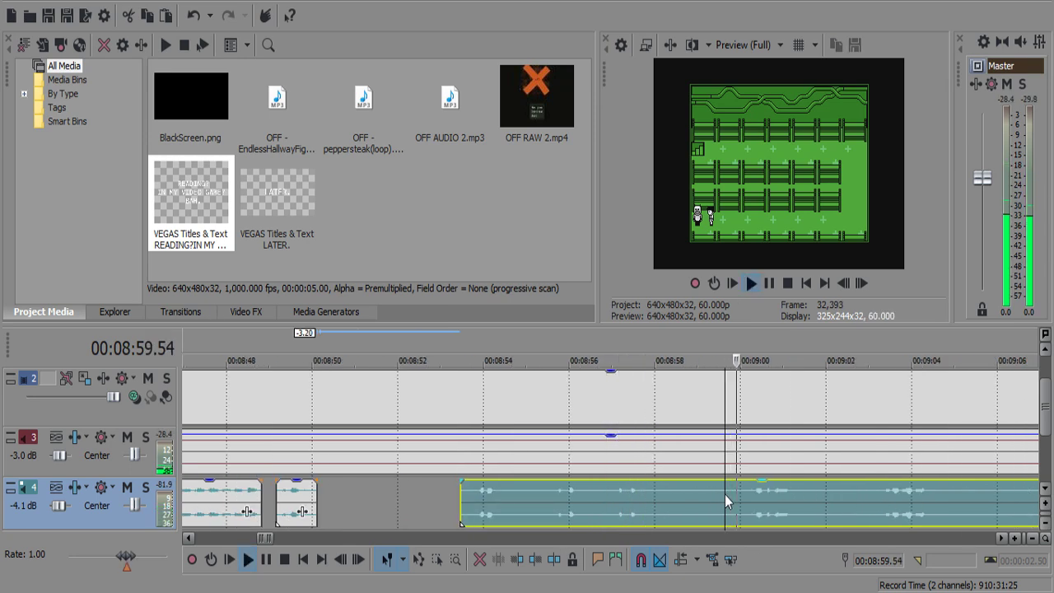
key("Return")
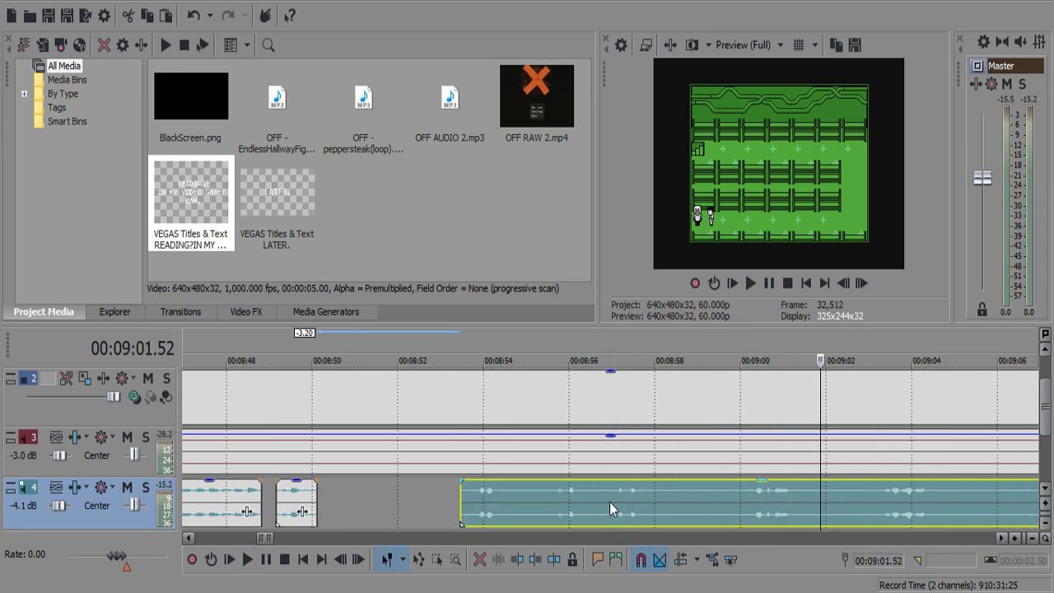
left_click(610, 501)
left_click(647, 496)
key("s")
left_click_drag(647, 496, 480, 494)
Play back the voice sections between about 00:09:00 and 00:09:07 to locate the next silence.
left_click(769, 488)
key("space")
left_click(914, 488)
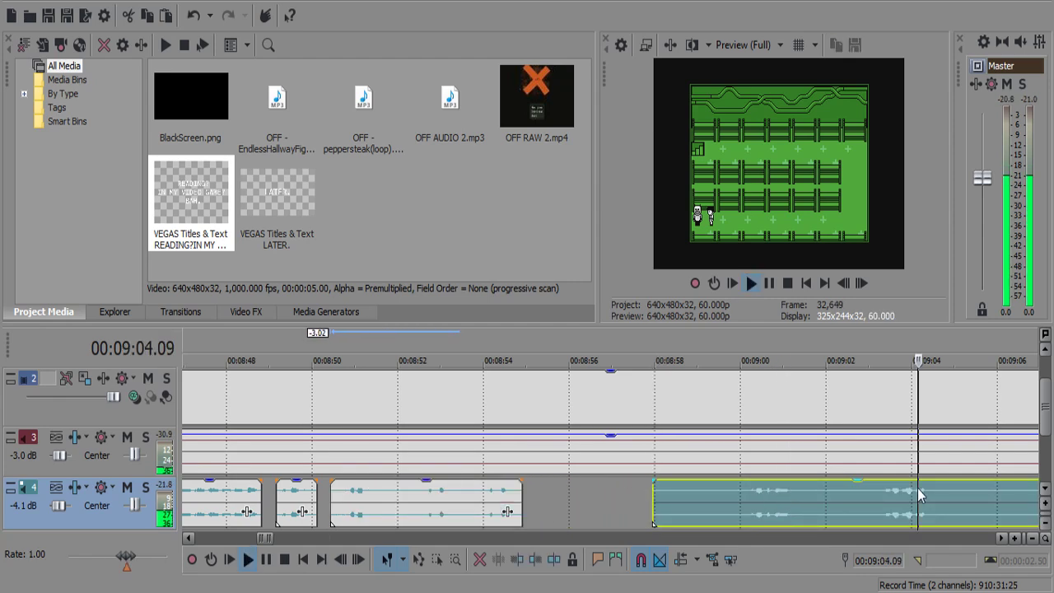
scroll(916, 489, "down", 2)
key("Return")
left_click(776, 488)
key("space")
left_click(675, 489)
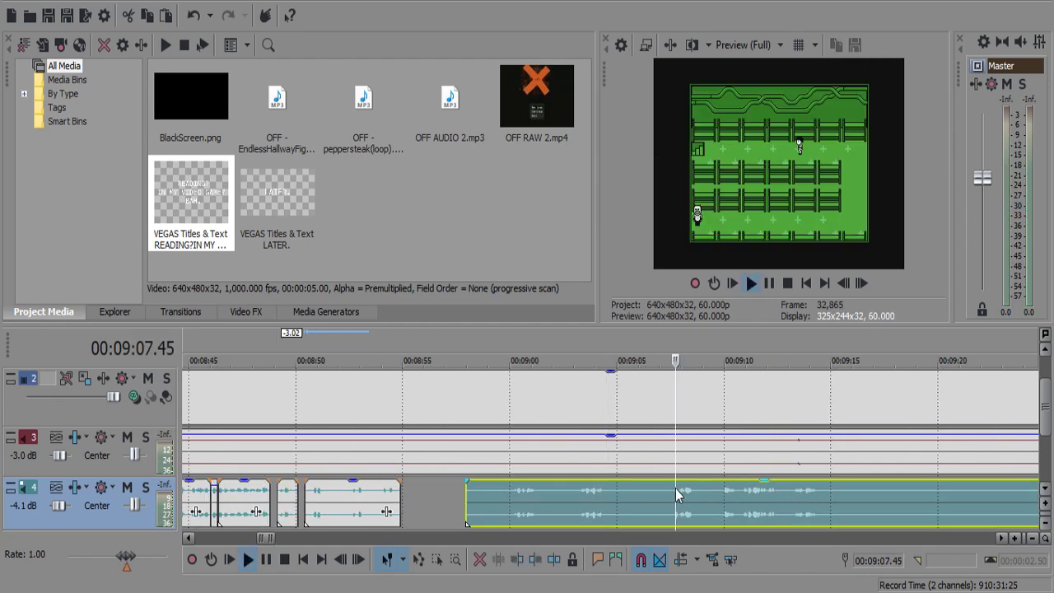
Play back the voice from 00:08:49.09 and move the separated clip after 00:08:50 later by 48 frames.
left_click(283, 497)
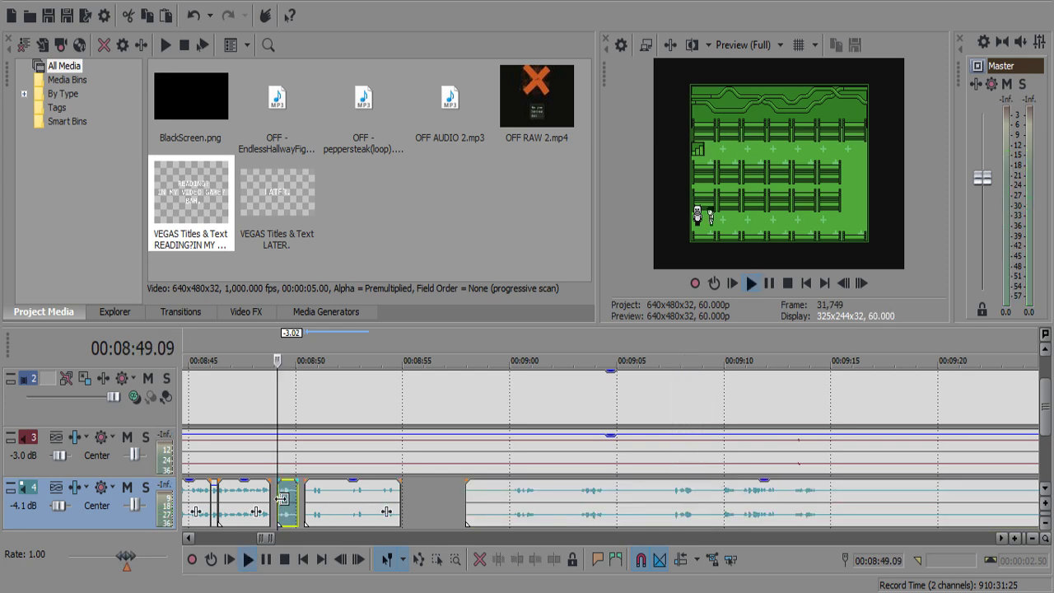
scroll(642, 512, "up", 5)
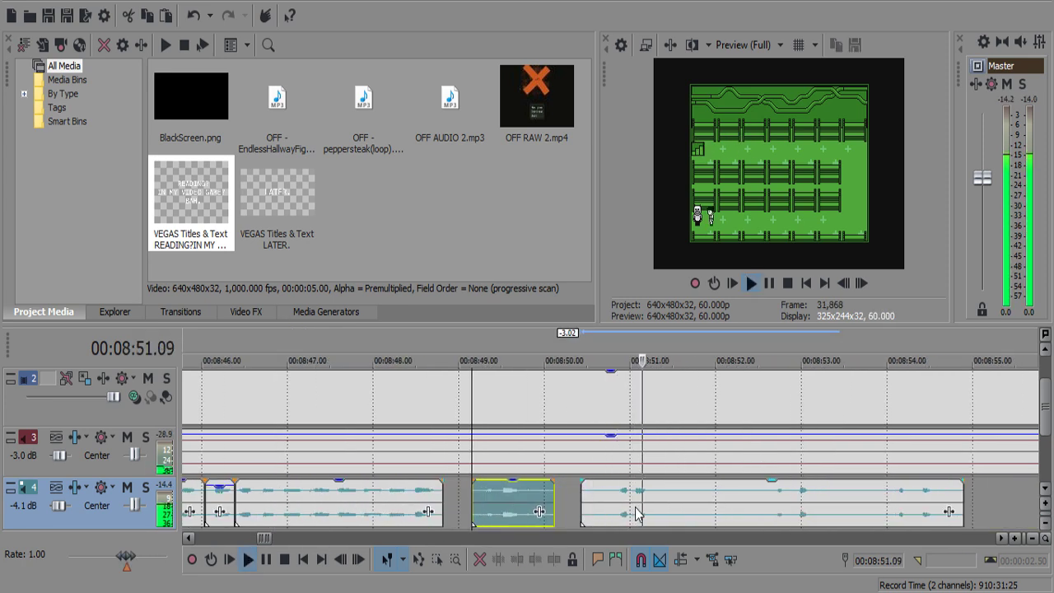
key("space")
scroll(643, 512, "down", 5)
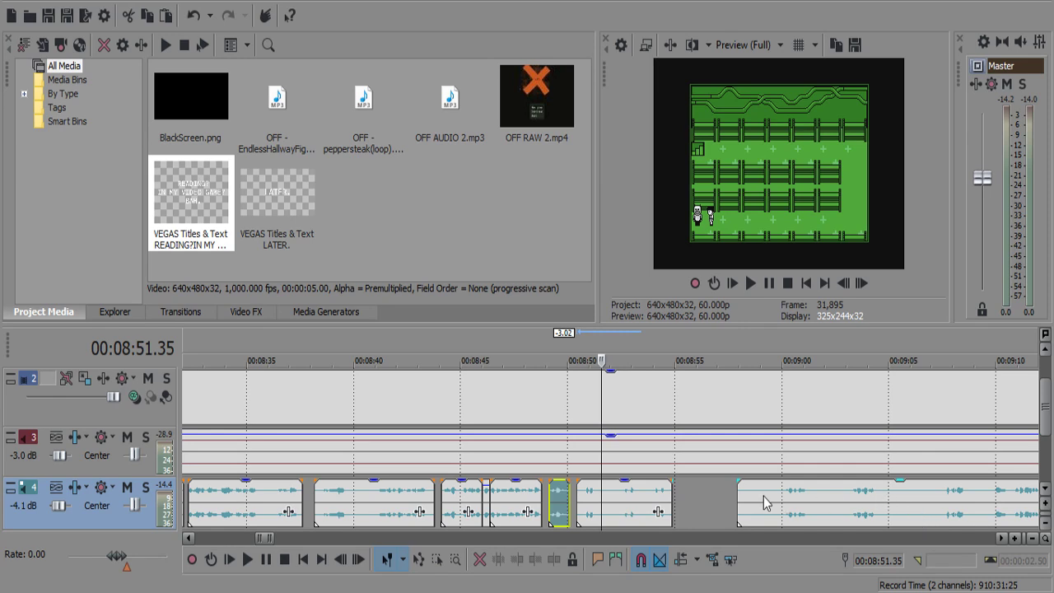
left_click_drag(665, 493, 680, 496)
Cut the voice section between about 00:09:04.40 and 00:09:07.05.
left_click(922, 498)
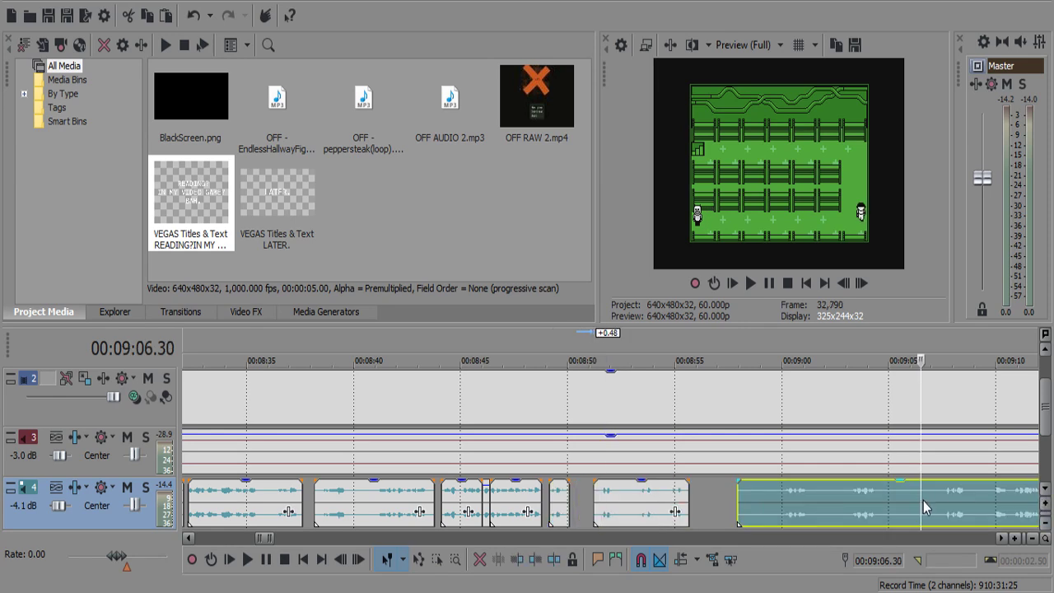
left_click(933, 500)
key("s")
left_click(881, 498)
key("s")
key("Page_Down")
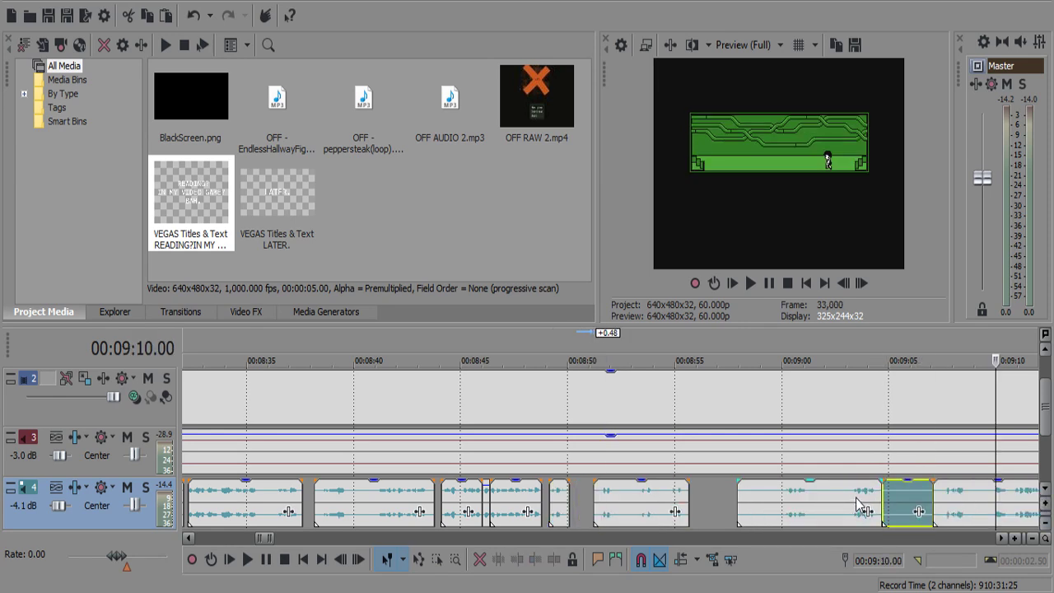
key("Delete")
Move the voice clip before the new gap later by 2 seconds 23 frames, against the following clip.
left_click(855, 496)
key("space")
left_click_drag(833, 497, 887, 496)
key("Return")
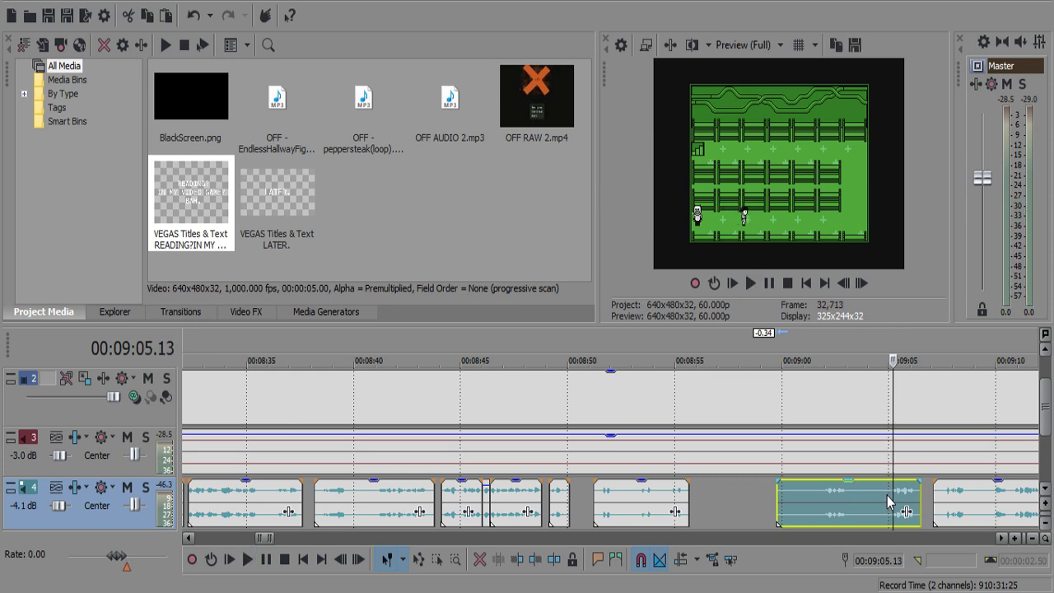
key("ctrl+z")
Split the moved voice clip at about 00:09:04.17 and 00:09:04.57, and play back its last part.
left_click(887, 496)
key("s")
left_click(873, 495)
key("s")
left_click(919, 496)
left_click(920, 502)
key("space")
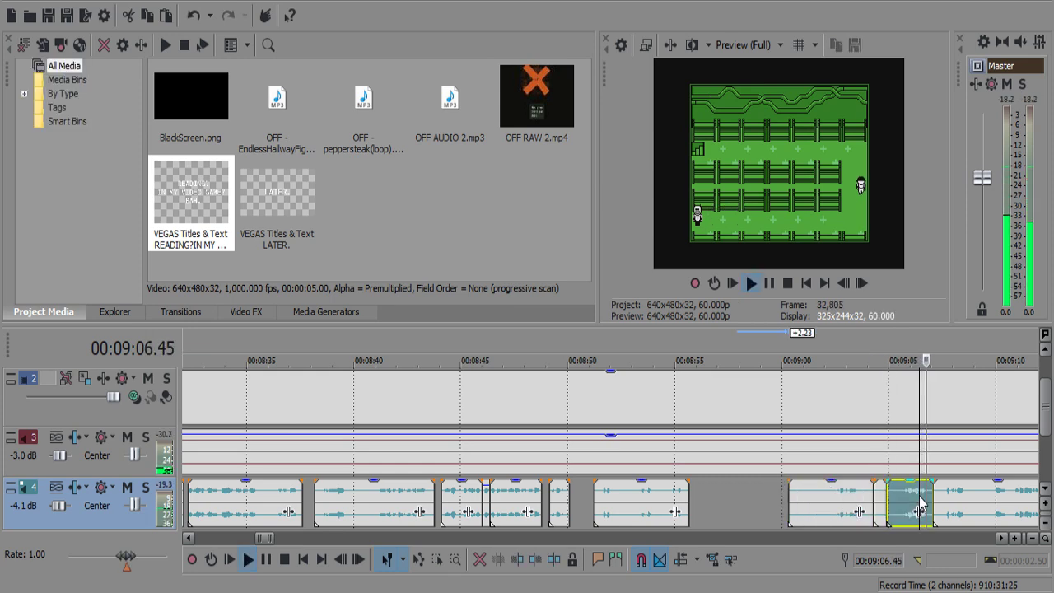
Trim the end of the last split voice part back to about 00:09:06.44 and play it back.
left_click_drag(586, 501, 576, 498)
key("Return")
scroll(569, 498, "up", 1)
left_click(563, 494)
key("space")
left_click(552, 496)
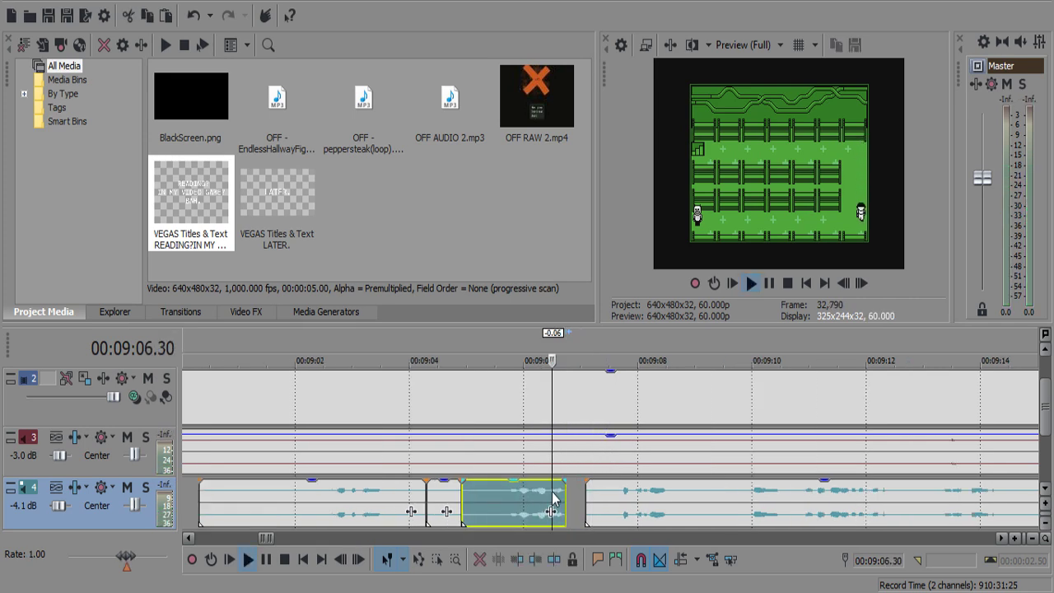
left_click(515, 498)
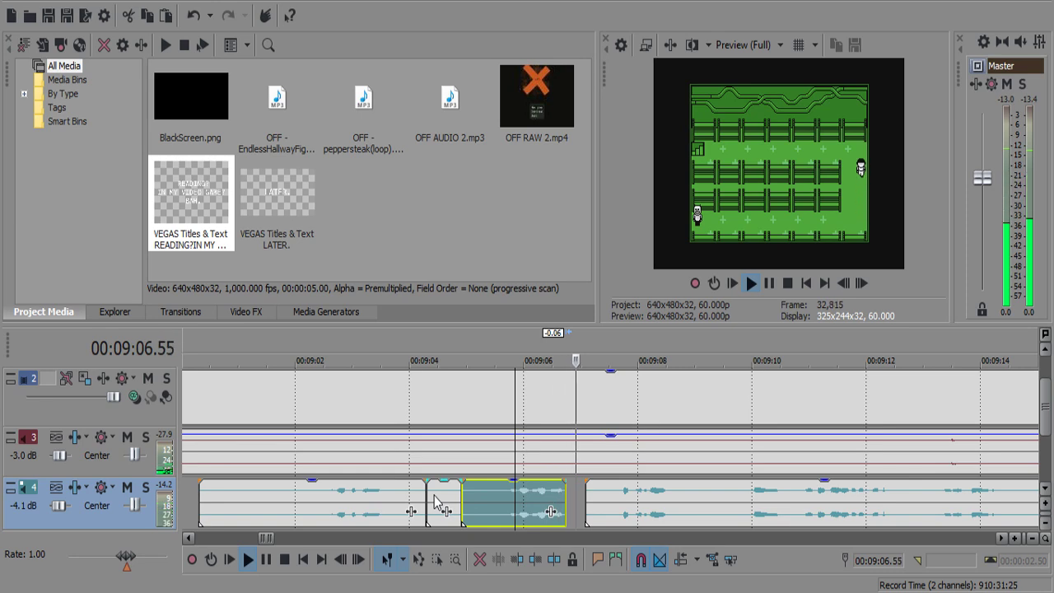
Remove the short silent voice piece, move the preceding clip 37 frames later to close the gap, and play the join.
left_click(437, 504)
key("space")
left_click_drag(349, 497, 388, 499)
key("space")
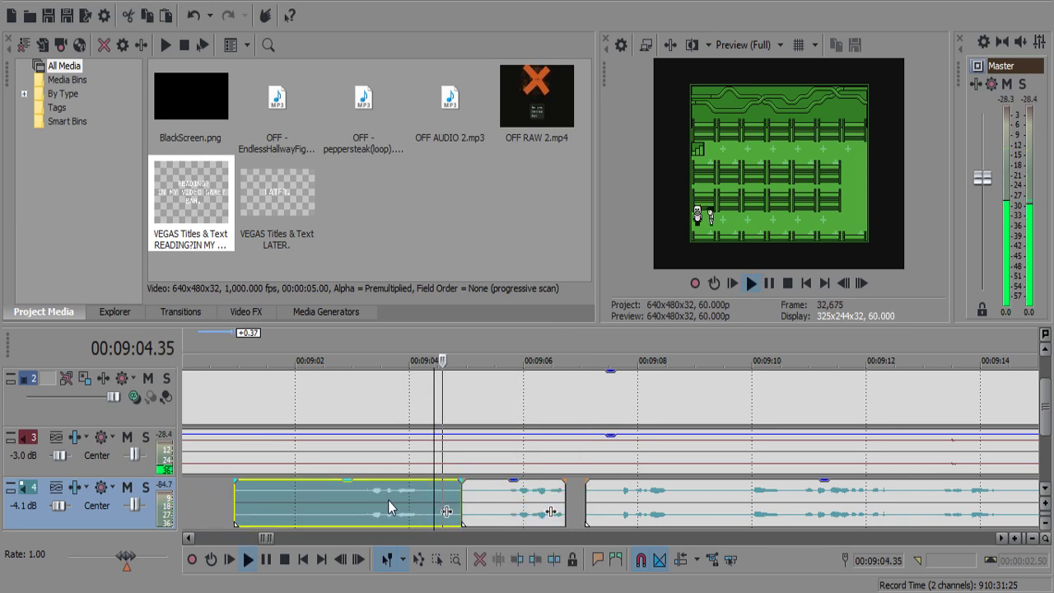
left_click(360, 501)
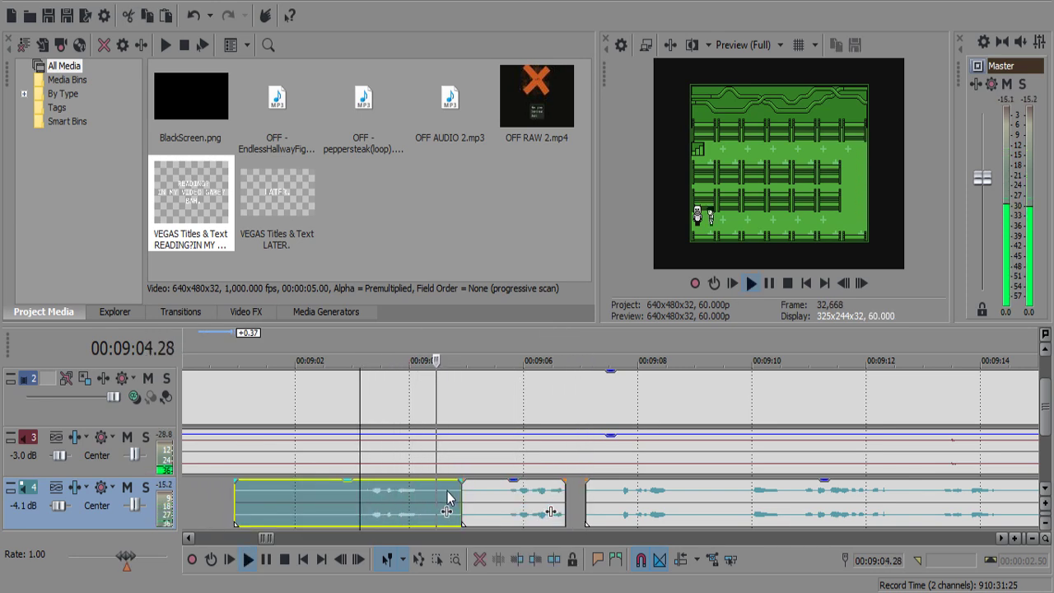
scroll(666, 490, "up", 2)
scroll(586, 491, "down", 3)
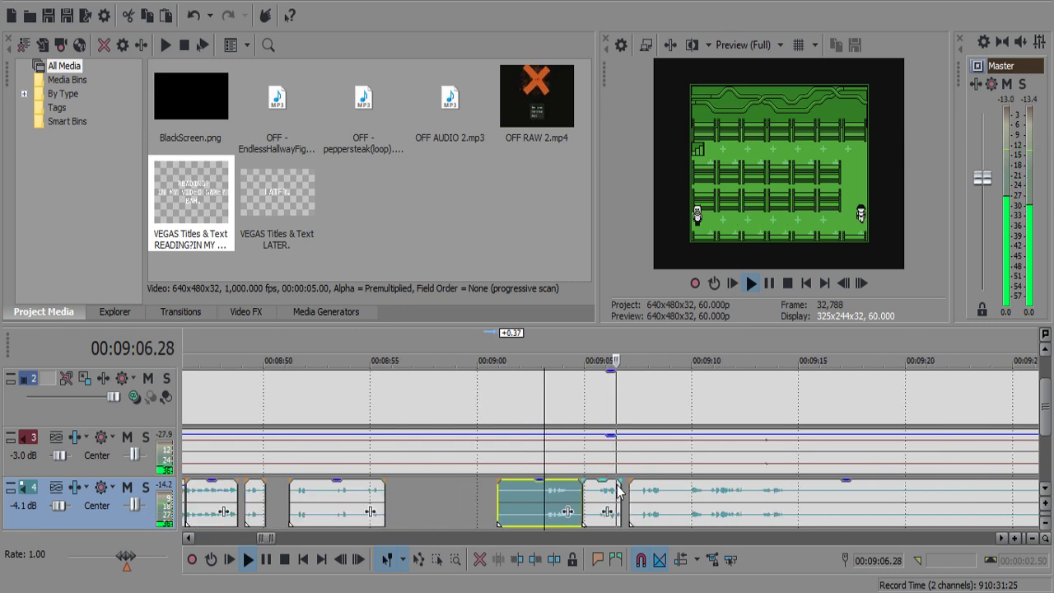
Cut the silence between 00:09:04.55 and about 00:09:05.18 and move the remaining voice part earlier to close the gap.
key("space")
left_click(591, 496)
key("s")
left_click(586, 494)
scroll(588, 494, "up", 3)
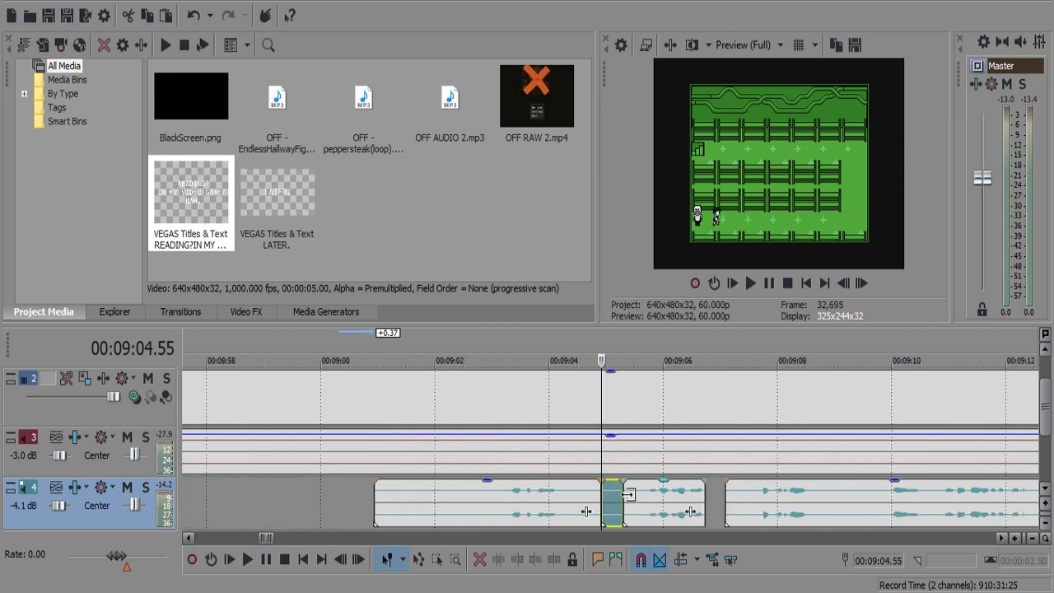
key("Delete")
left_click_drag(648, 495, 634, 494)
key("space")
key("space")
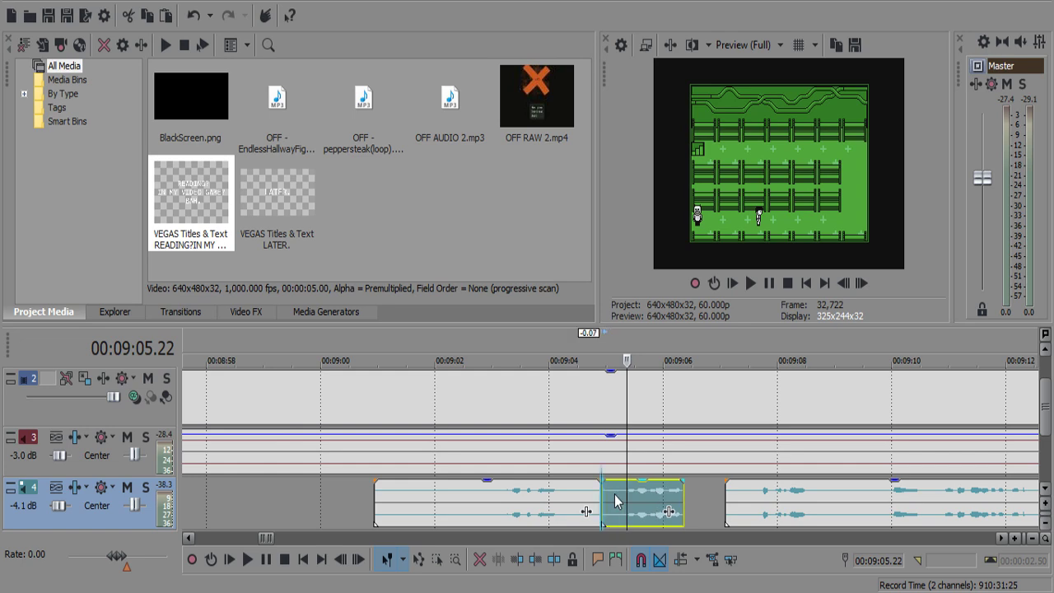
Shift the two adjoining voice clips around 00:09:04 about 15 frames earlier and play back the join.
left_click(556, 498)
key("space")
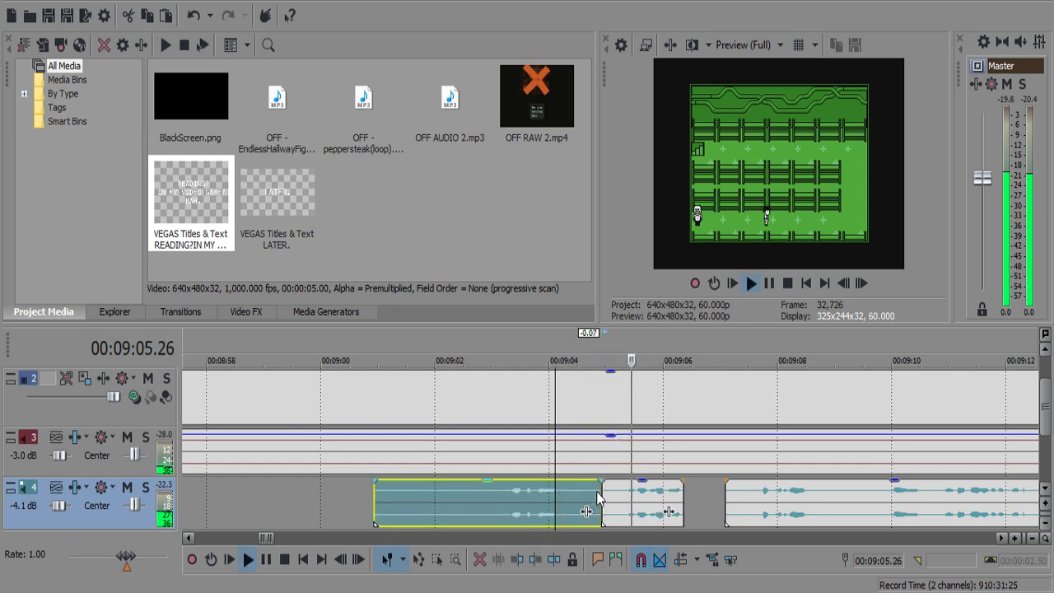
key("space")
mouse_move(584, 498)
left_mouse_down()
mouse_move(568, 497)
mouse_move(598, 502)
left_mouse_up()
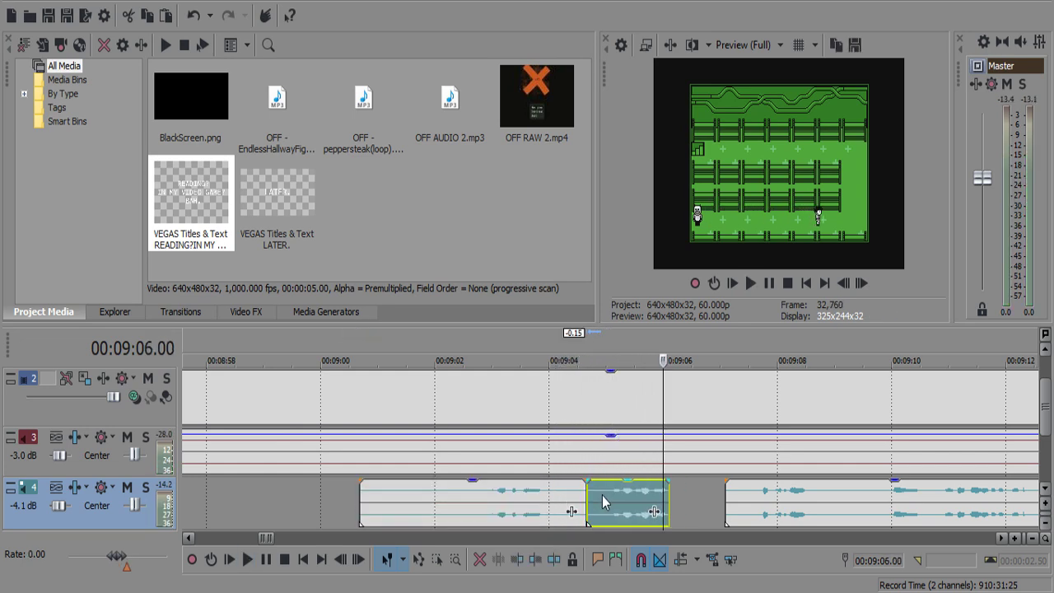
left_click(562, 506)
key("space")
scroll(568, 500, "down", 2)
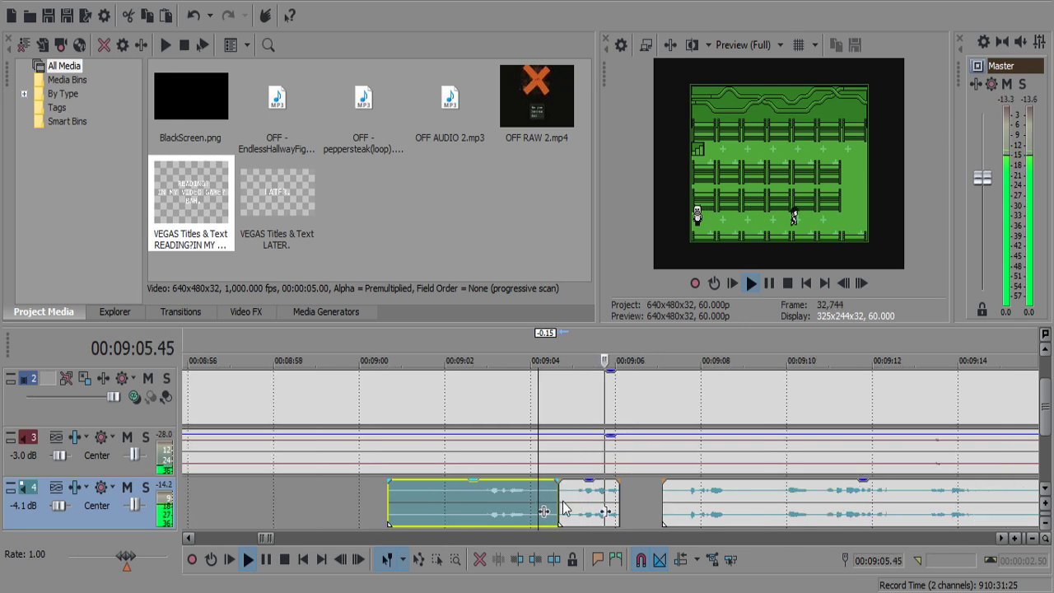
Nudge the two adjoining voice clips 3 frames earlier and play them back.
key("space")
left_click(578, 494, "ctrl")
left_click_drag(519, 493, 516, 494)
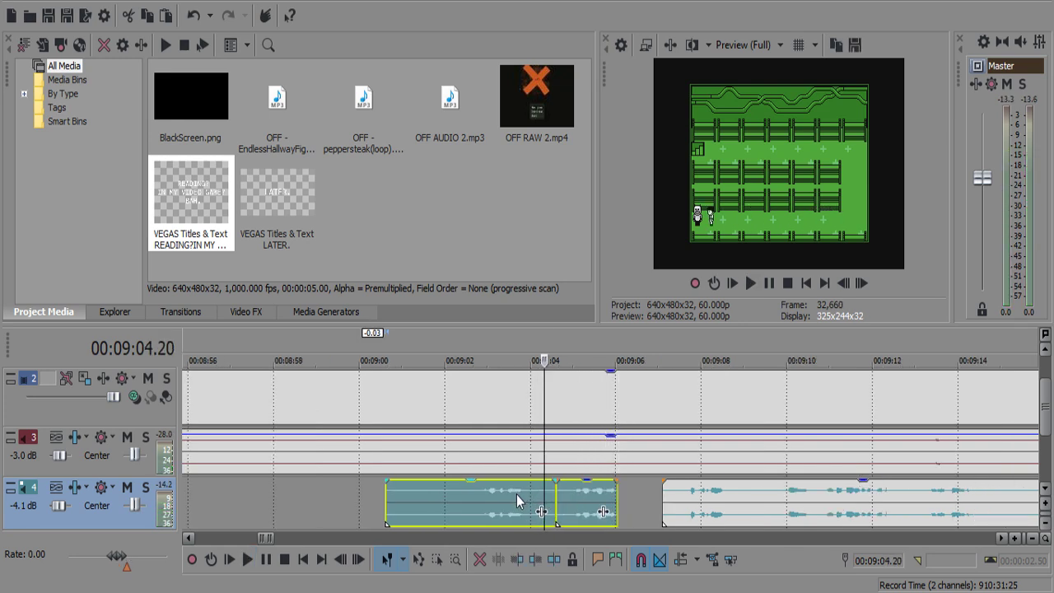
left_click(516, 494)
key("space")
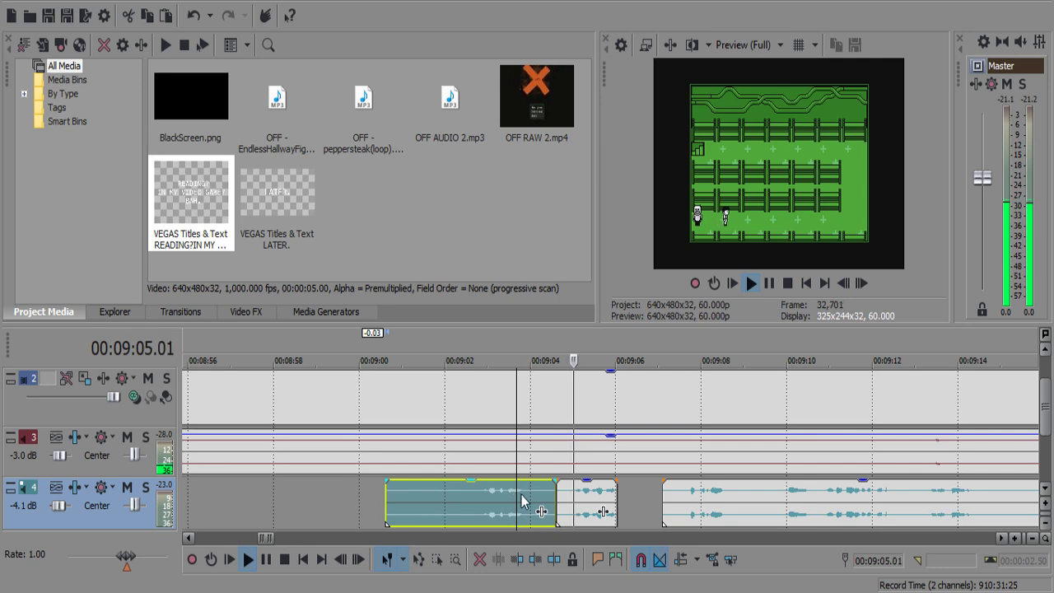
Close the voice gaps by moving the isolated clip against the next one and shifting the preceding clips from 00:08:27 about 6 seconds later.
scroll(516, 498, "down", 3)
left_click_drag(375, 508, 456, 504)
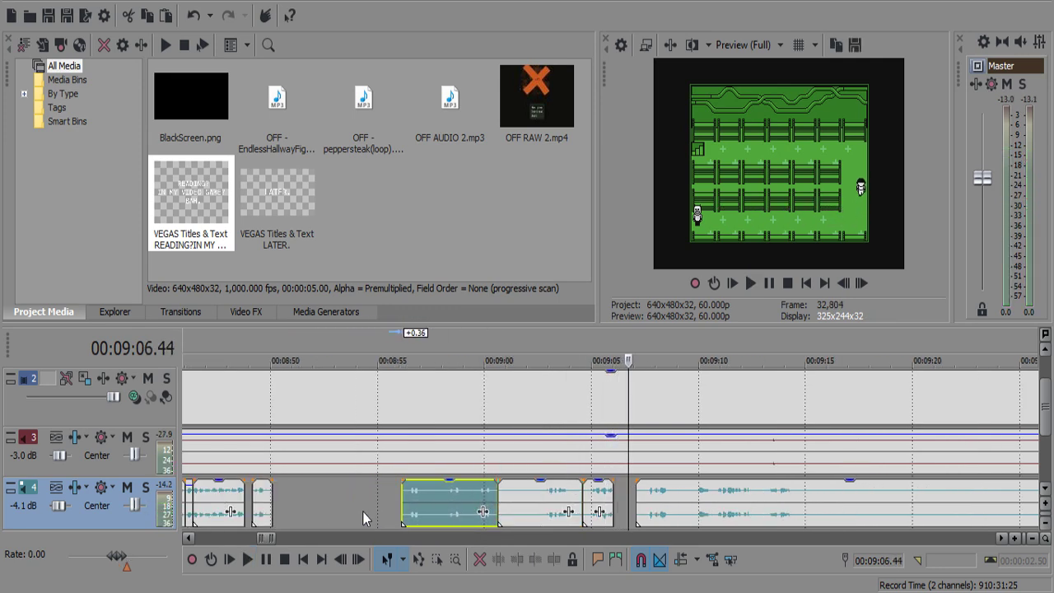
left_click(364, 517)
scroll(363, 517, "down", 2)
left_click(534, 497)
left_click(250, 493, "shift")
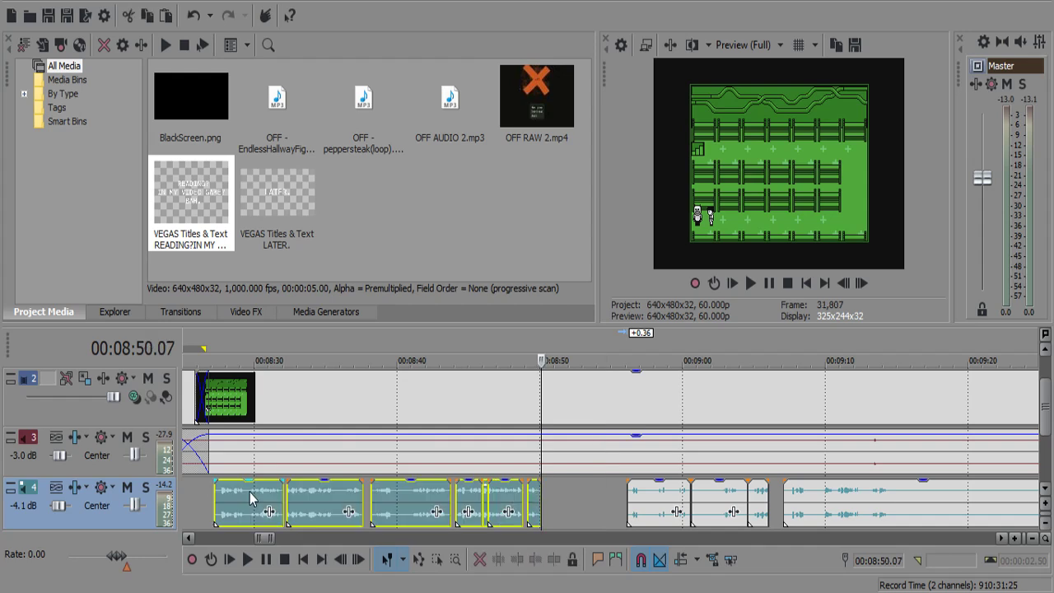
left_click_drag(342, 495, 422, 492)
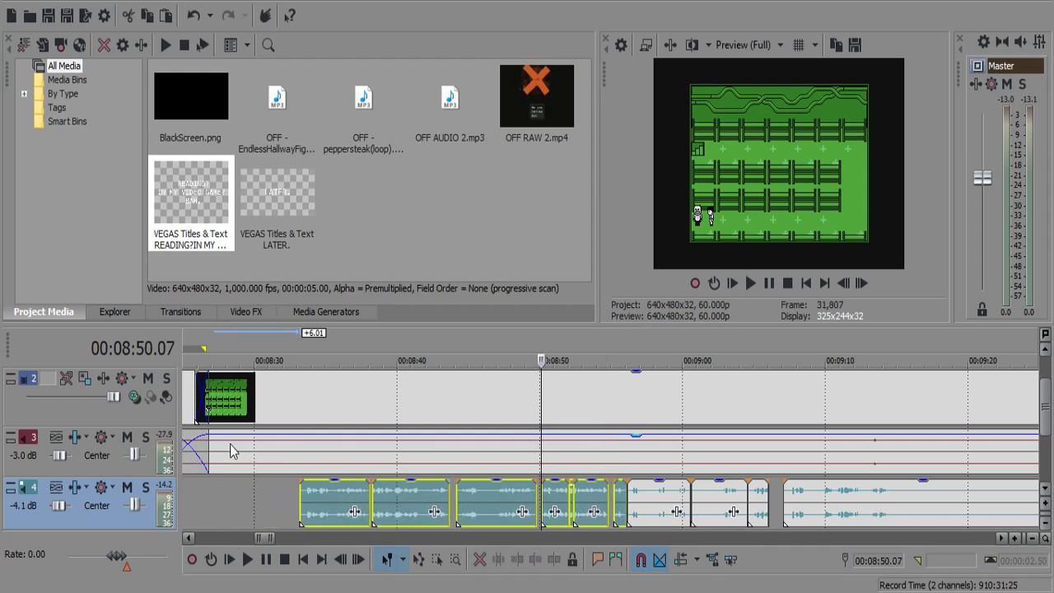
Trim the start of the gameplay video and its audio to align with the first shifted voice clip at about 00:08:33.
left_click(229, 444)
scroll(549, 444, "down", 1)
left_click_drag(556, 441, 653, 485)
Select the trimmed video, its audio and all following voice clips, and move them 6 seconds 21 frames earlier to close the gap.
left_click(672, 394)
scroll(672, 394, "down", 2)
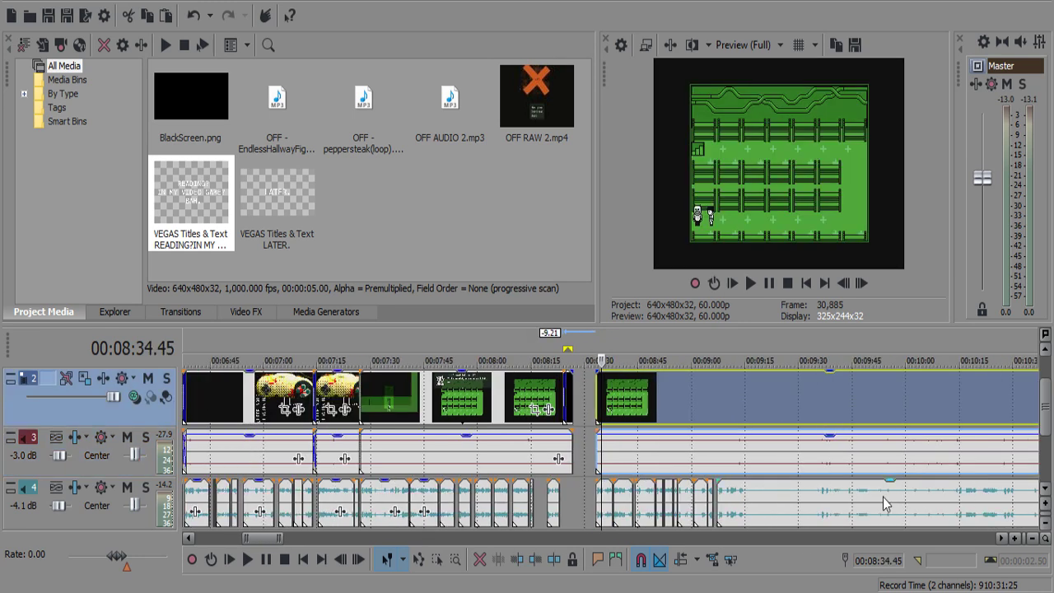
left_click(885, 500, "shift")
scroll(688, 455, "up", 4)
left_click_drag(688, 455, 451, 465)
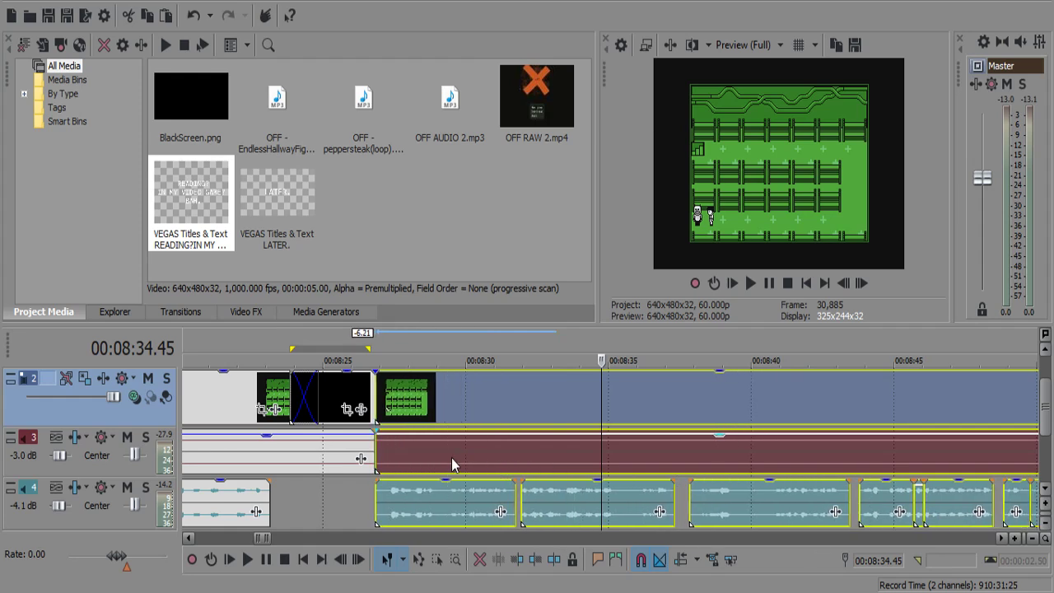
Extend the gameplay start to create a 1.00 video crossfade and a 3.00 game-audio crossfade over the black screen, and play it back.
left_click_drag(378, 449, 296, 451)
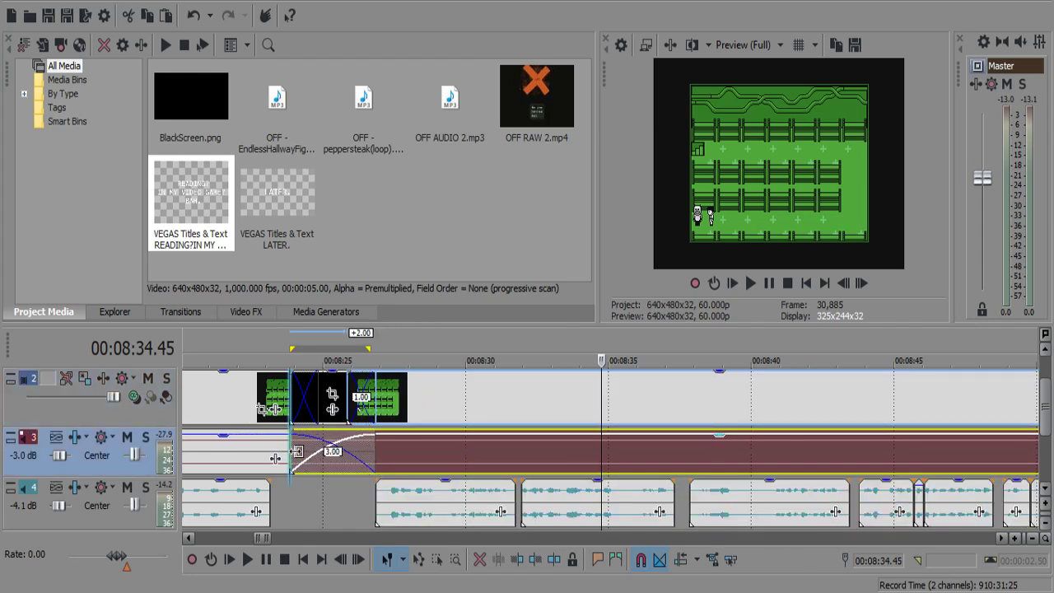
left_click(332, 499)
key("space")
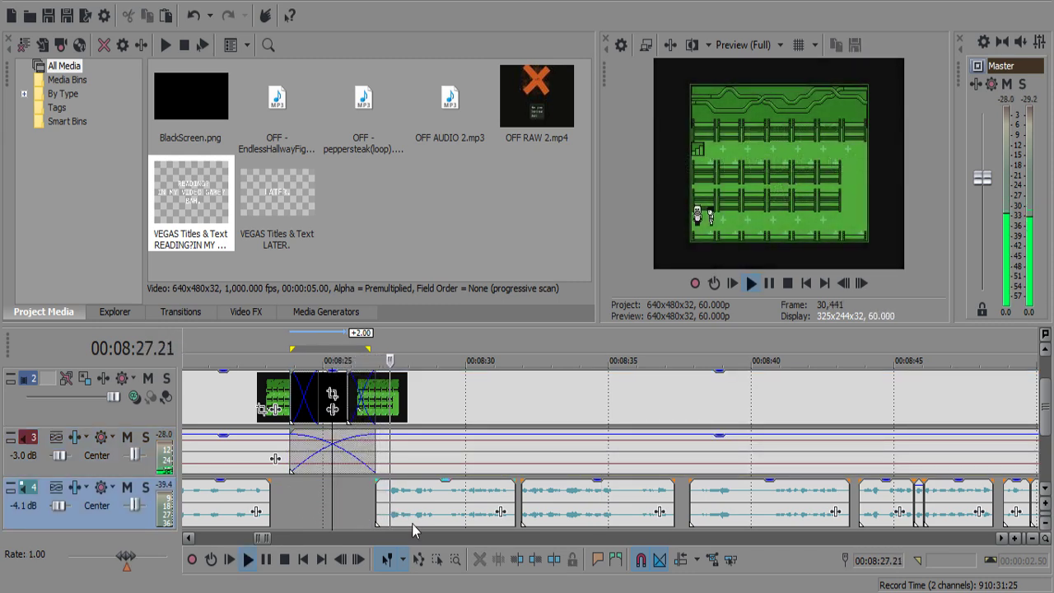
scroll(678, 499, "down", 3)
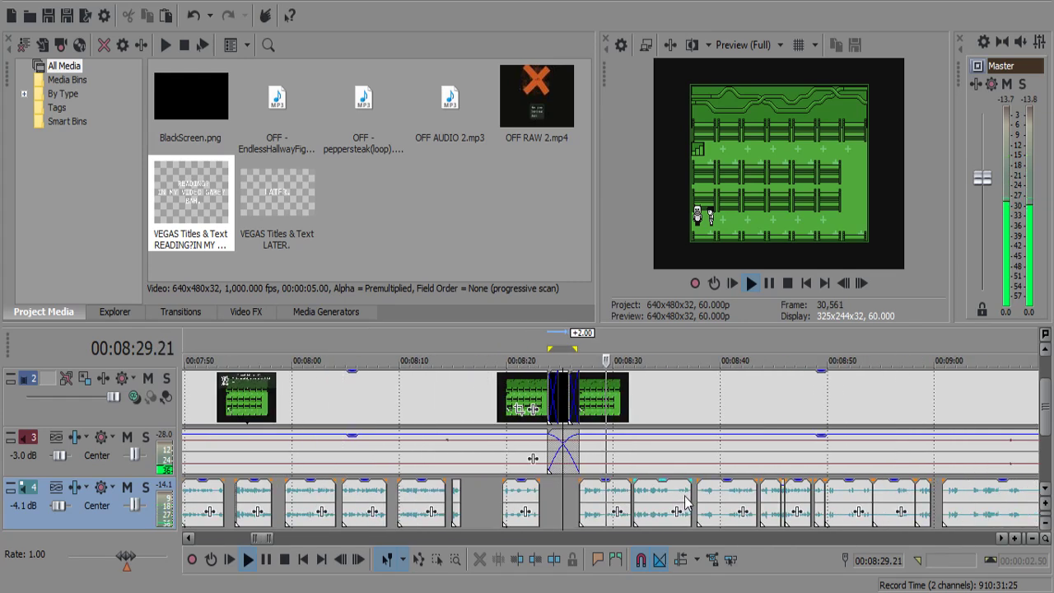
Play the voice from about 00:08:48 and cut the silence between about 00:08:51.03 and 00:08:51.52.
left_click(810, 496)
scroll(810, 497, "up", 3)
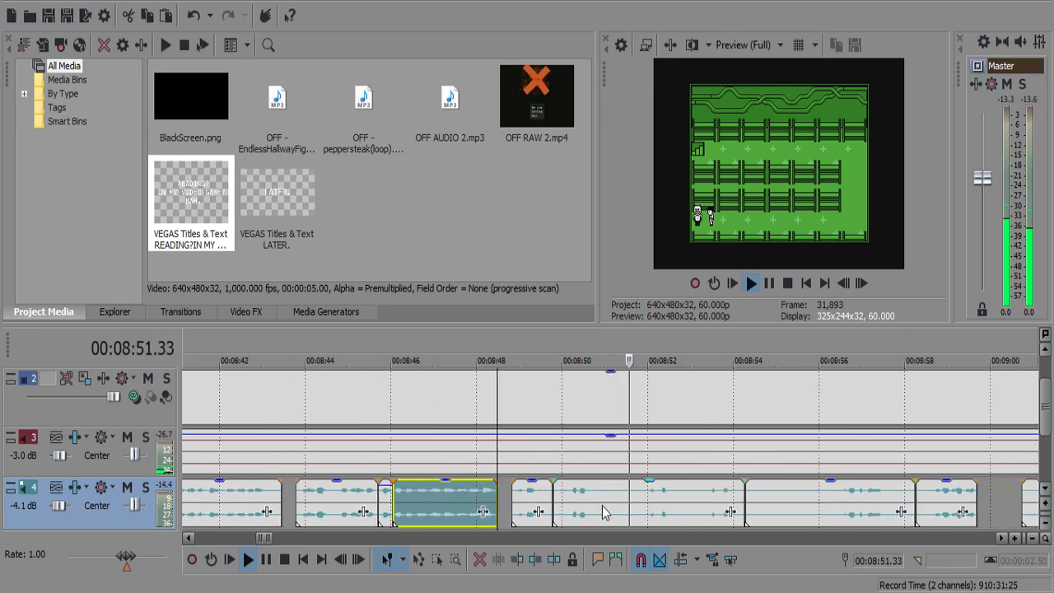
left_click(607, 504)
key("s")
key("Return")
key("s")
key("Return")
left_click(629, 500)
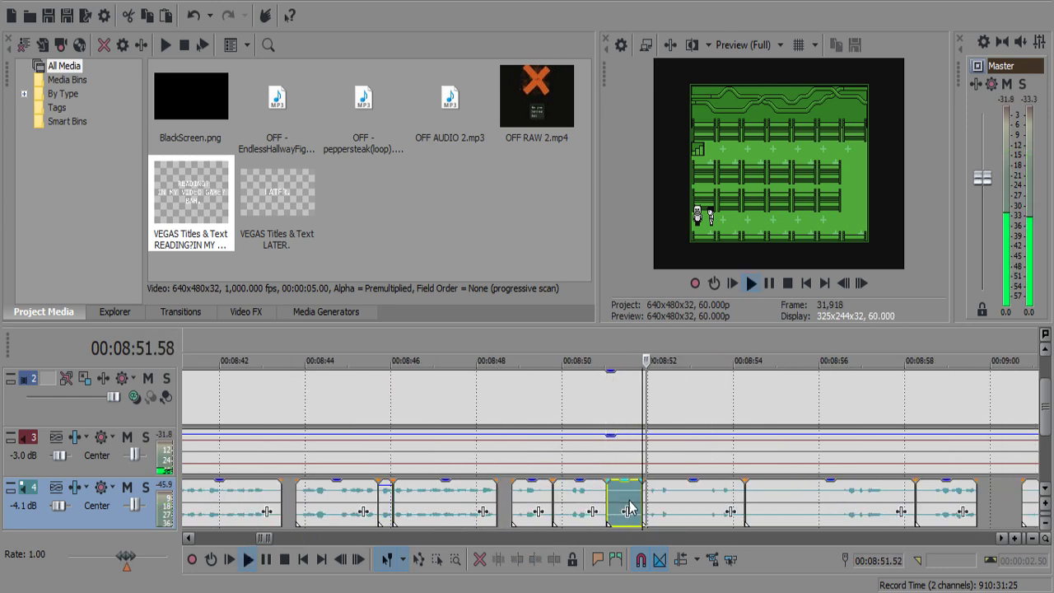
key("Return")
left_click(636, 503)
key("Delete")
Extend the start of the voice clip after the cut 2 frames earlier and play back the transition.
key("Return")
key("Return")
left_click_drag(643, 508, 644, 508)
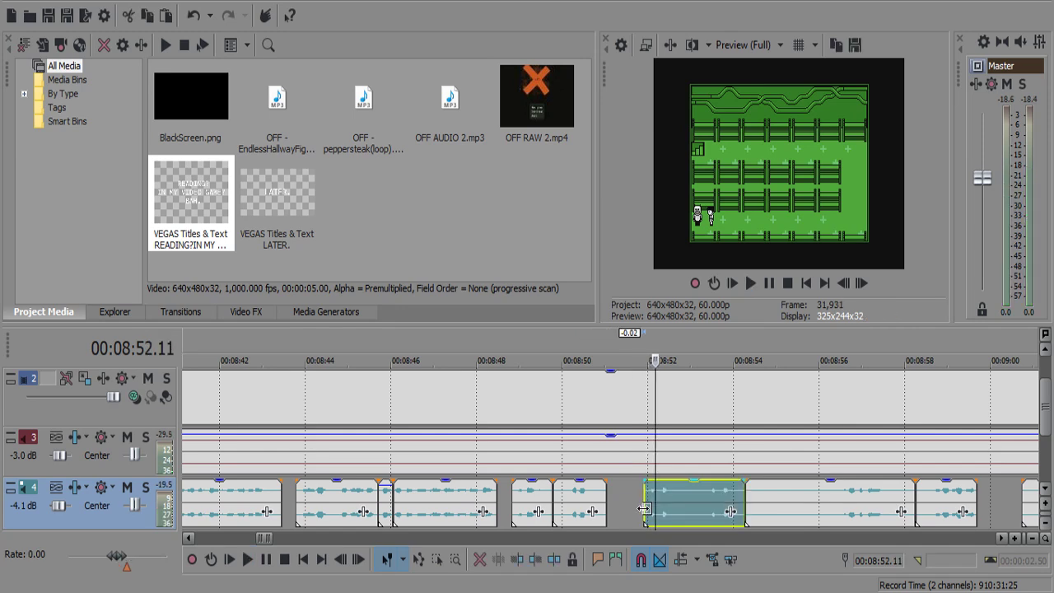
left_click(619, 498)
key("space")
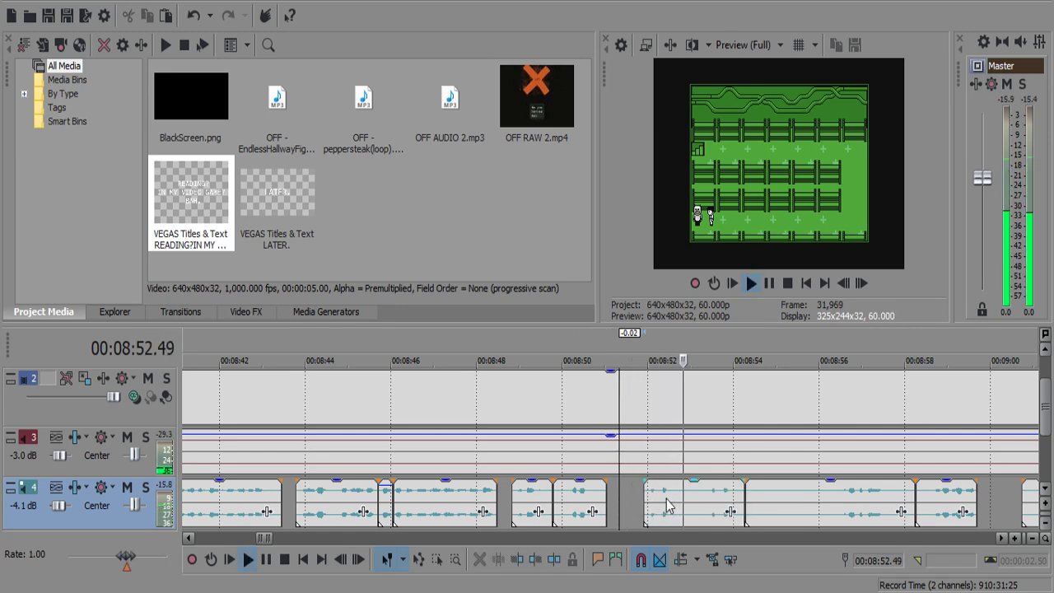
Trim the voice clip's quiet end after 00:08:53.59 and play it back from about 00:08:53.
scroll(682, 497, "down", 1)
scroll(666, 497, "up", 2)
key("Return")
left_click(598, 496)
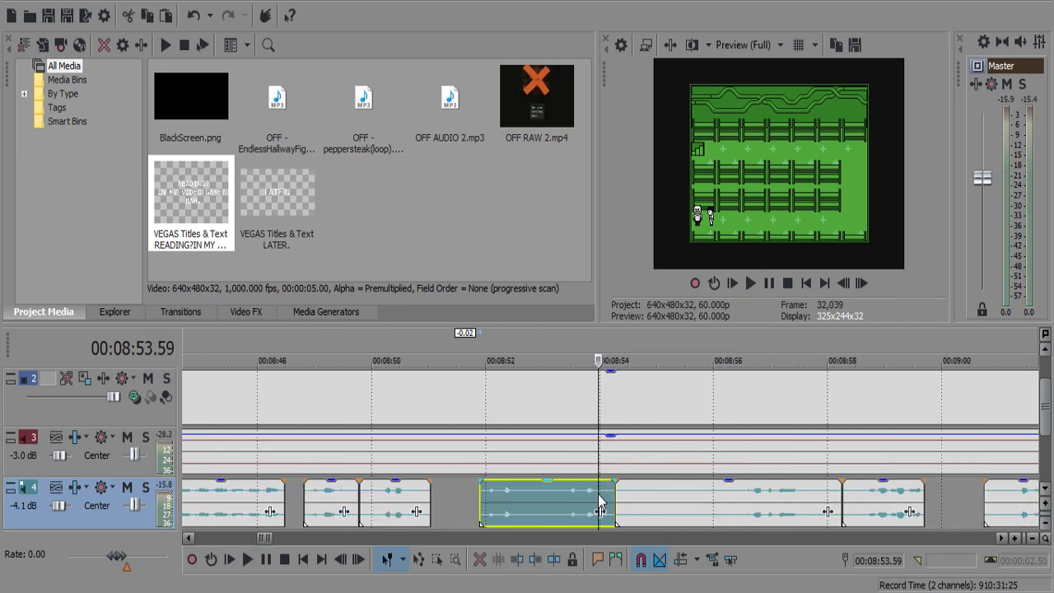
key("Return")
key("space")
key("s")
key("Delete")
left_click(546, 496)
key("space")
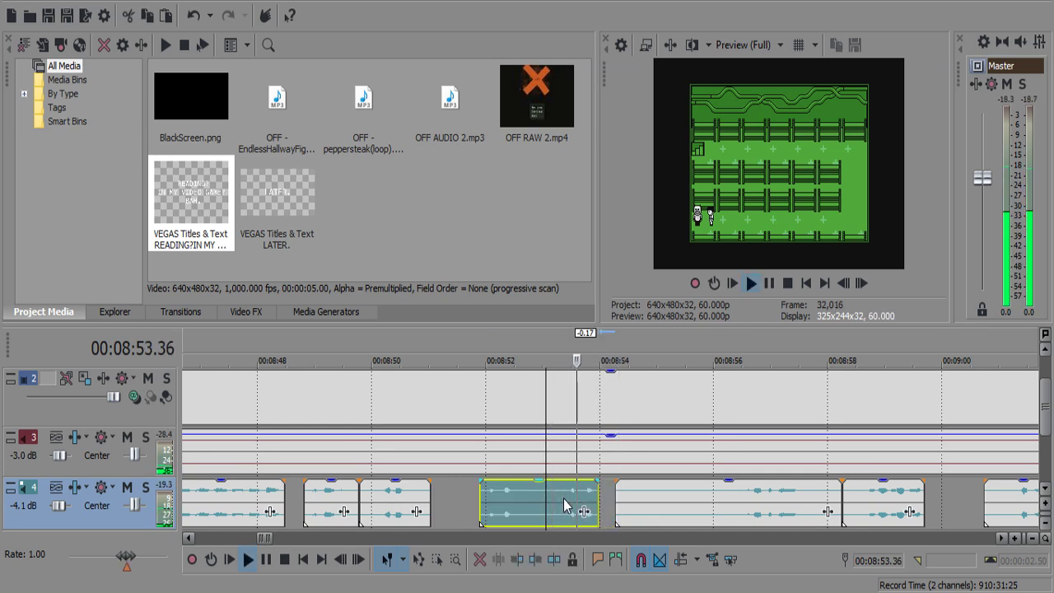
Cut the voice silence between about 00:08:54 and 00:08:56 by splitting the clip and deleting its opening part.
key("space")
left_click(725, 495)
key("s")
left_click(711, 496)
key("Delete")
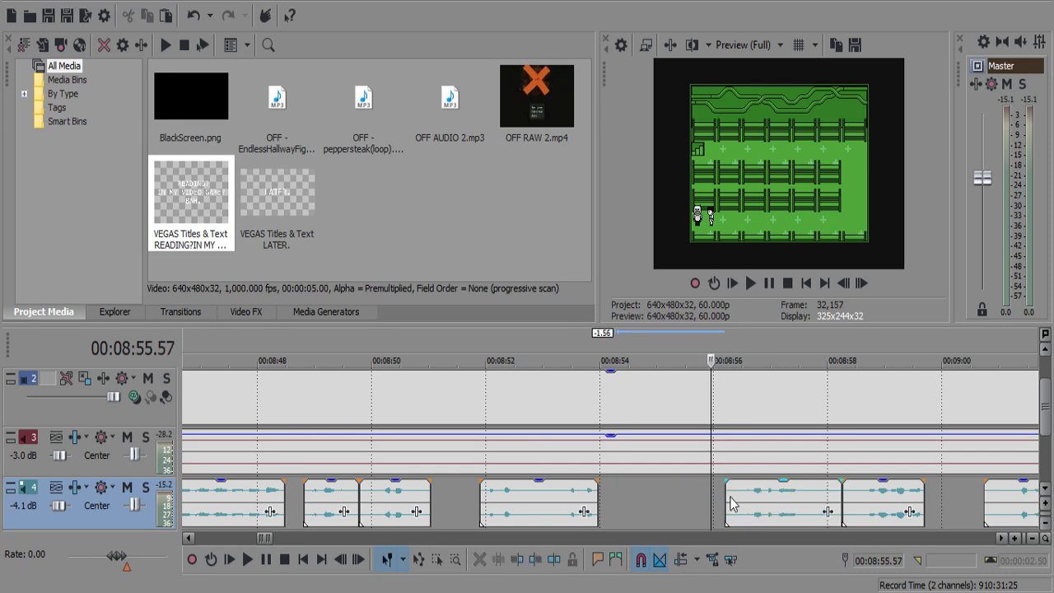
Play the voice and gameplay from about 00:08:56 to 00:09:07, examining the speech waveform for the next cut.
left_click(728, 497)
key("space")
scroll(726, 495, "down", 1)
scroll(725, 494, "down", 2)
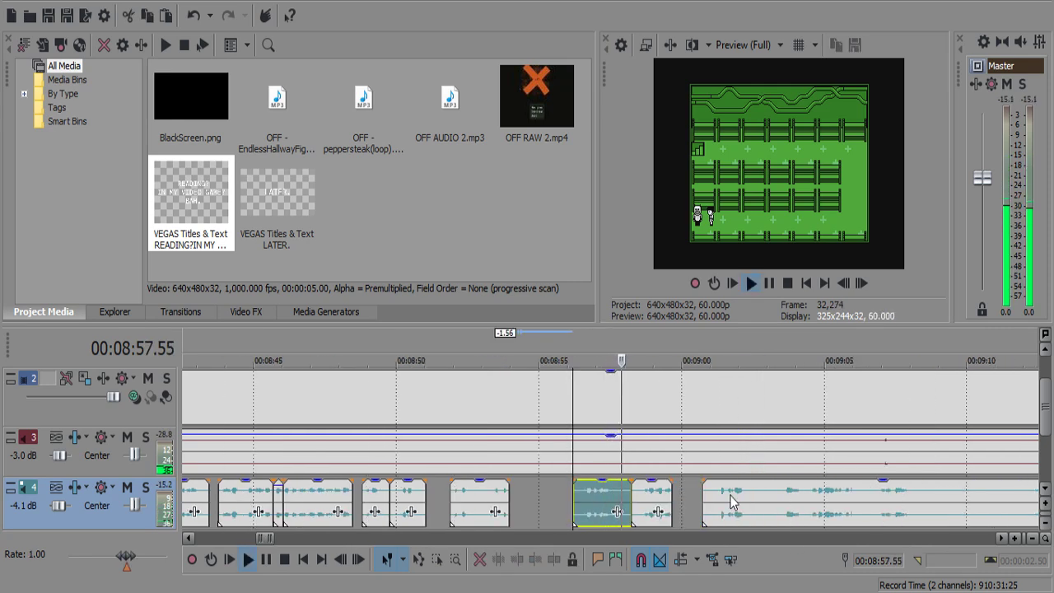
scroll(729, 498, "up", 1)
scroll(729, 497, "up", 1)
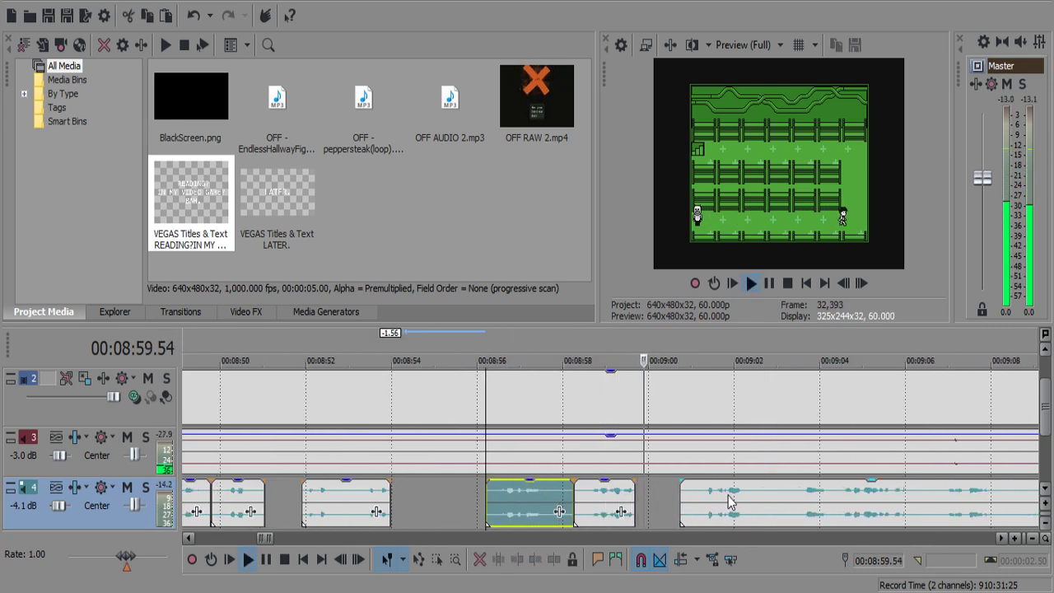
scroll(726, 503, "down", 3)
scroll(727, 503, "down", 1)
scroll(725, 502, "up", 5)
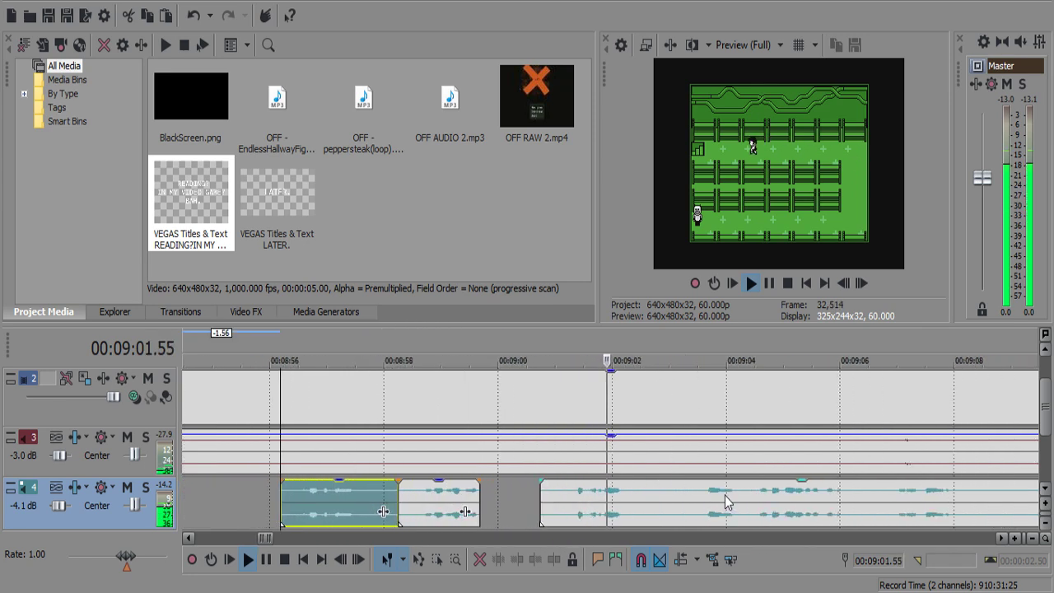
scroll(669, 507, "down", 4)
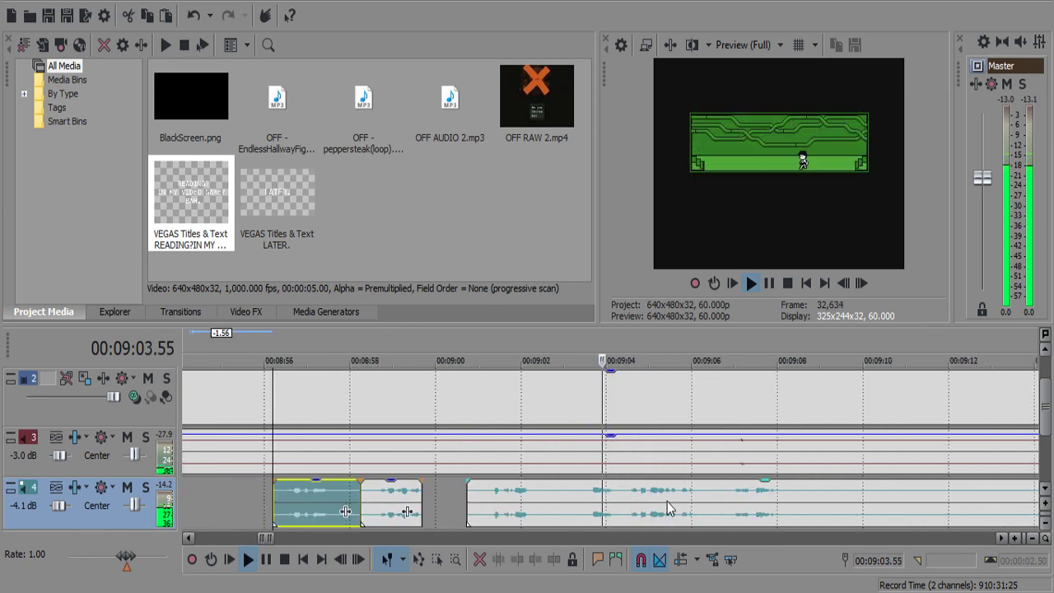
scroll(668, 507, "up", 3)
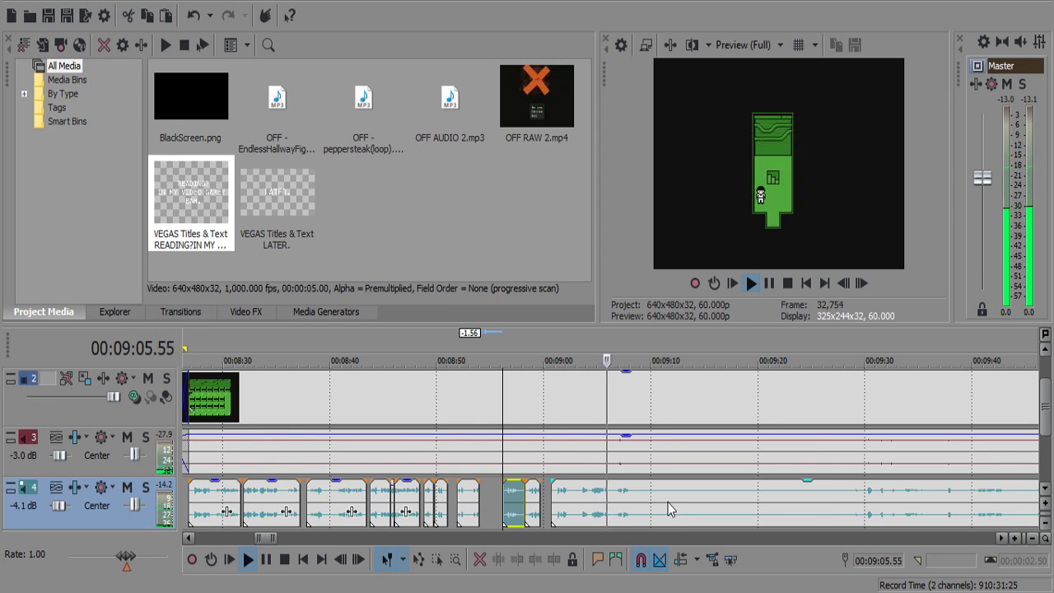
scroll(685, 503, "down", 1)
scroll(686, 501, "up", 2)
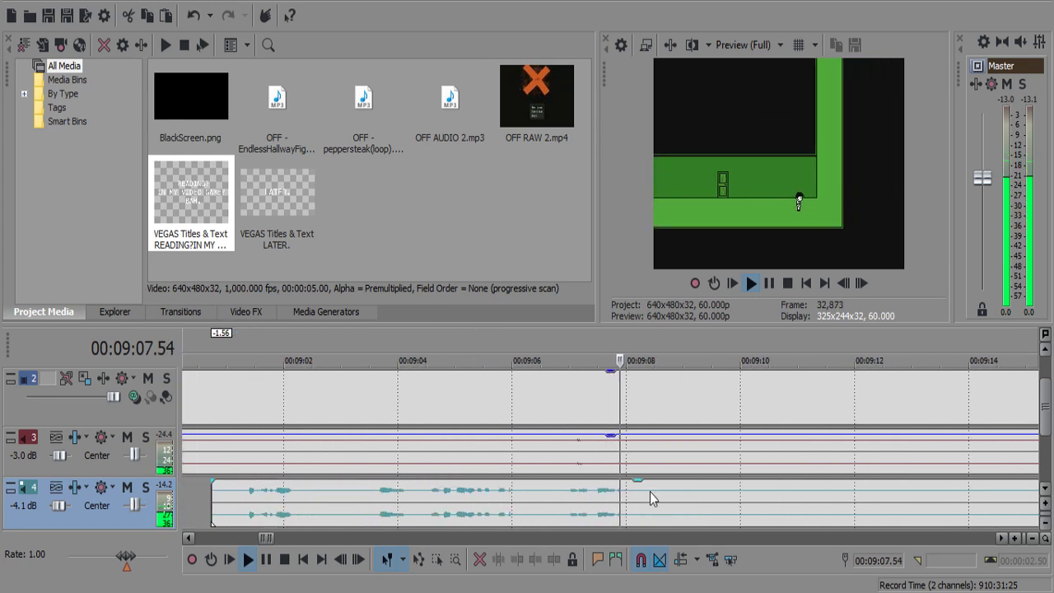
End the voice clip at 00:09:08.27 and split the gameplay video and its audio at 00:09:08.41.
key("space")
left_click(620, 500)
left_click(651, 491)
key("s")
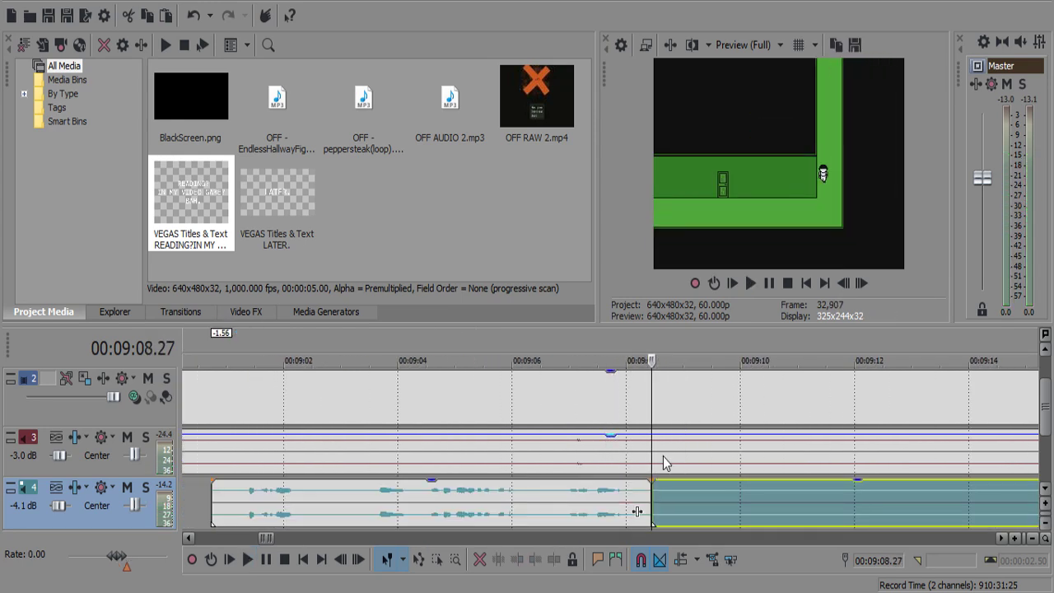
left_click(665, 456)
key("s")
scroll(733, 486, "down", 4)
key("Delete")
Play the password-screen section to find where speech resumes, and split the video, game audio and voice at 00:09:29.58.
left_click(911, 499)
key("space")
scroll(823, 502, "up", 4)
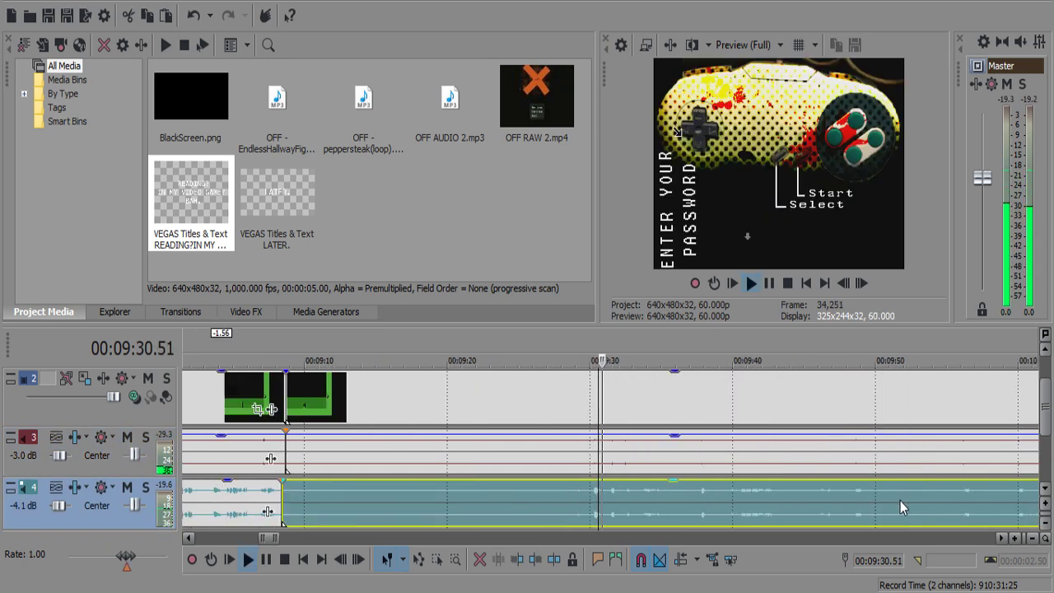
left_click(527, 493)
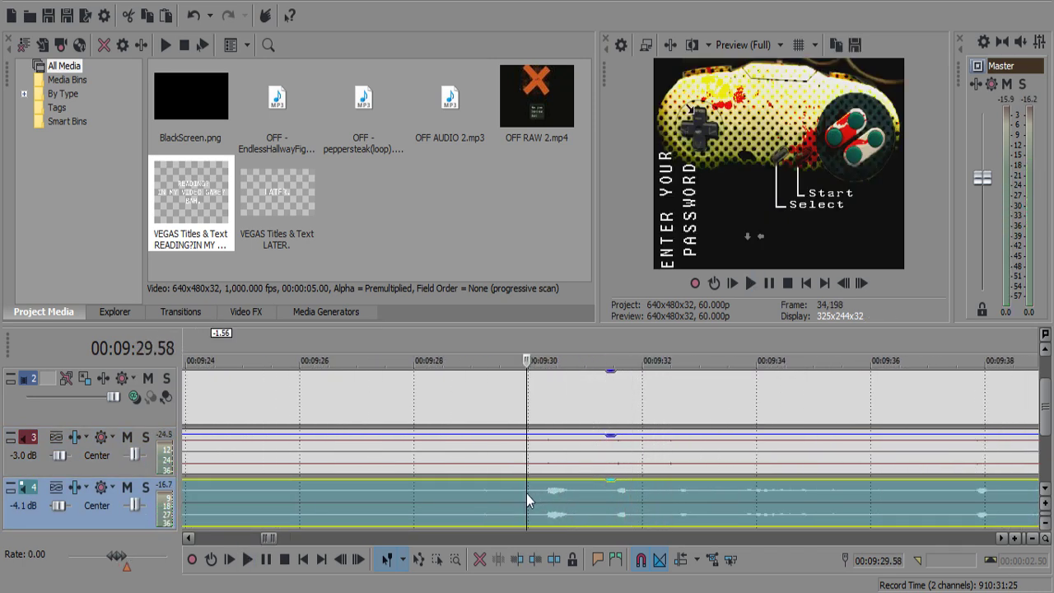
key("space")
left_click(525, 465)
key("s")
Delete the gameplay video, game audio and voice between 00:09:08.41 and 00:09:29.58.
scroll(525, 464, "down", 4)
left_click(522, 469)
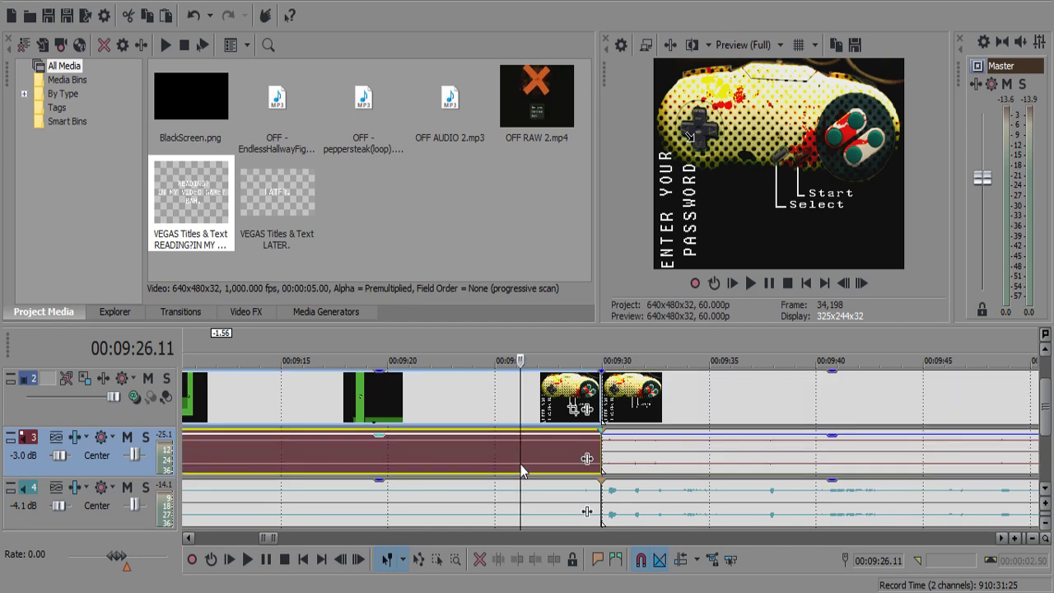
key("Delete")
left_click(551, 492)
key("Delete")
Select the remaining video, game audio and voice, and move them 21 seconds 17 frames earlier to close the gap.
left_click(688, 410)
left_click(665, 498, "shift")
left_click_drag(665, 502, 438, 500)
Extend the password-screen video and audio start to create a 0.37 crossfade, and select these clips with the following voice clip.
left_click(432, 458)
scroll(615, 465, "up", 4)
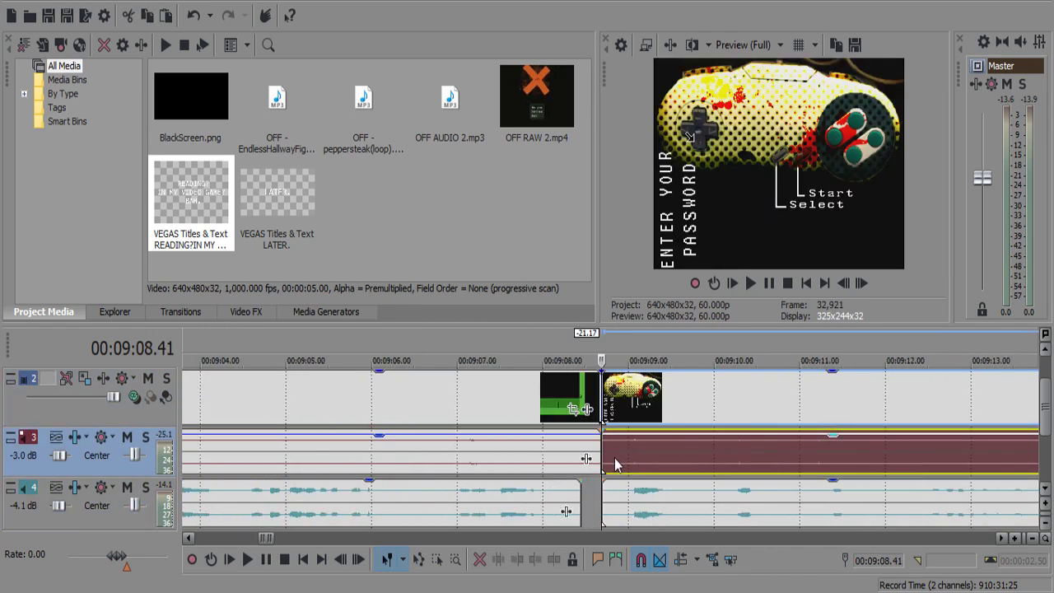
left_click_drag(605, 458, 552, 476)
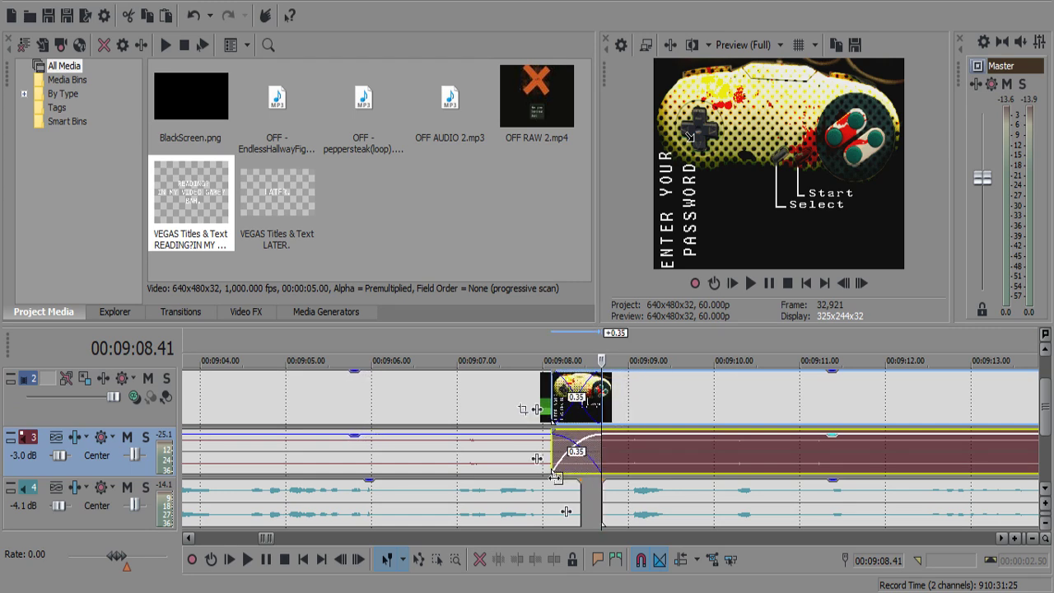
left_click(615, 418)
left_click(663, 506, "shift")
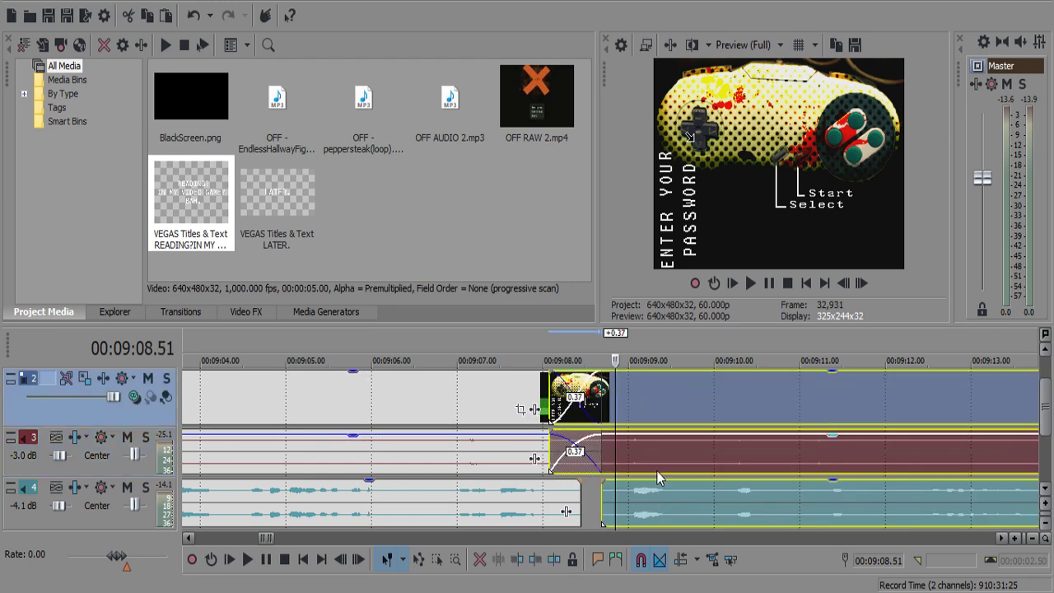
Adjust the overlap of the gameplay clips near 00:09:08 on tracks 2 and 3 to a 1.00 crossfade, and play it back.
left_click_drag(656, 471, 669, 471)
left_click(577, 492)
left_click_drag(601, 470, 631, 472)
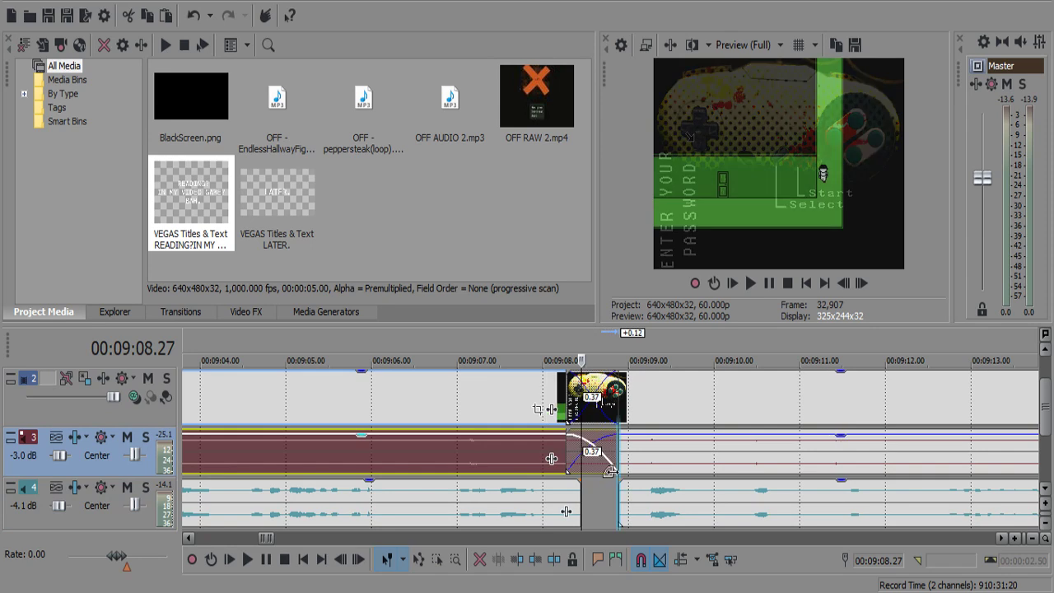
left_click_drag(568, 466, 547, 460)
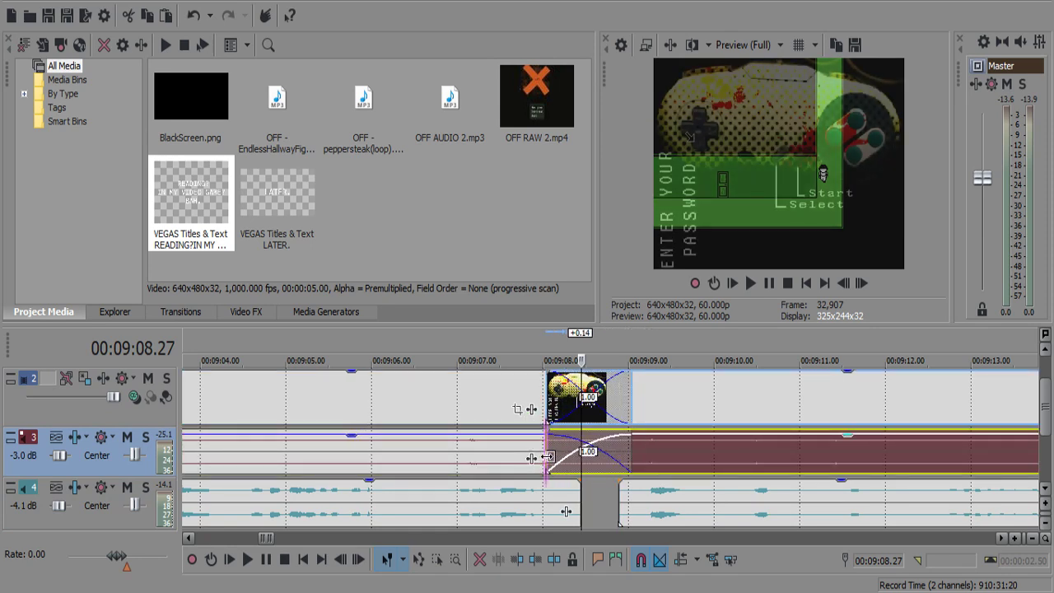
left_click(527, 508)
key("space")
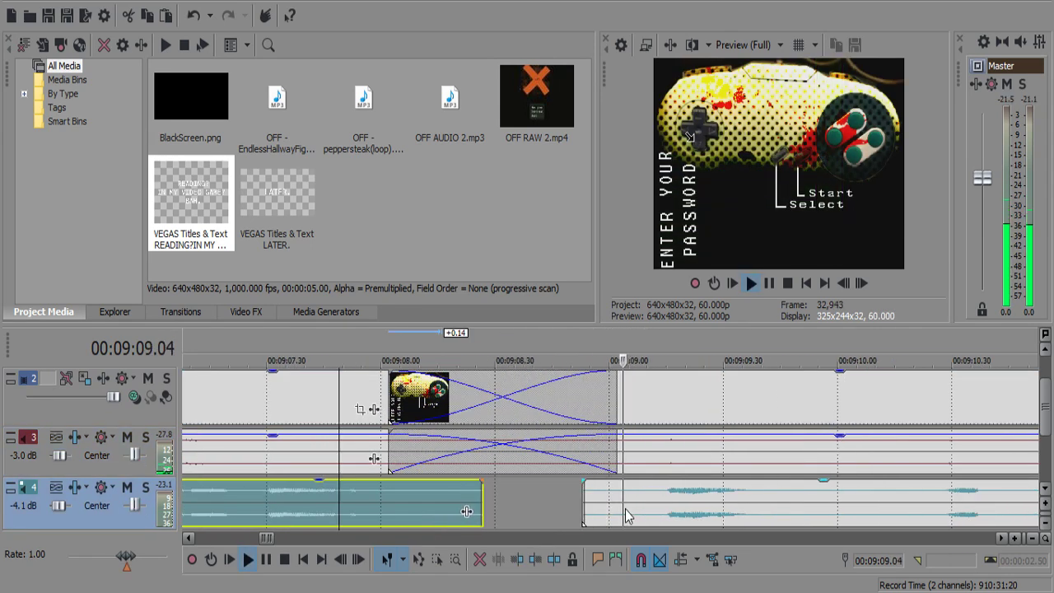
Split the track 4 audio at about 00:09:09.12, delete the quiet opening piece after the gap, and resume playback.
scroll(577, 503, "up", 3)
left_click(643, 499)
left_click(655, 499)
key("s")
left_click(623, 498)
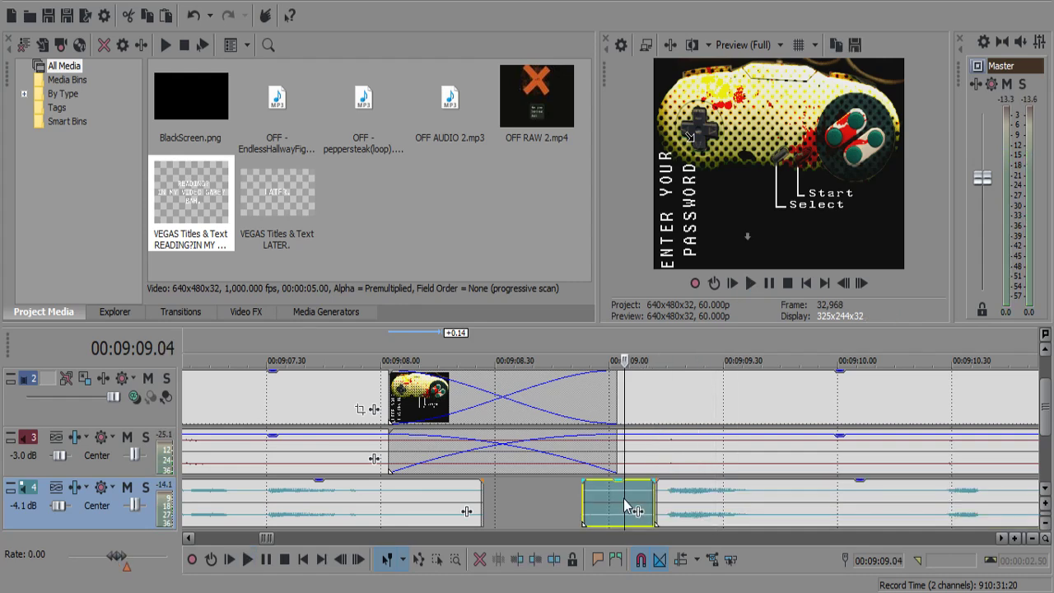
key("Delete")
left_click(618, 500)
scroll(643, 499, "down", 3)
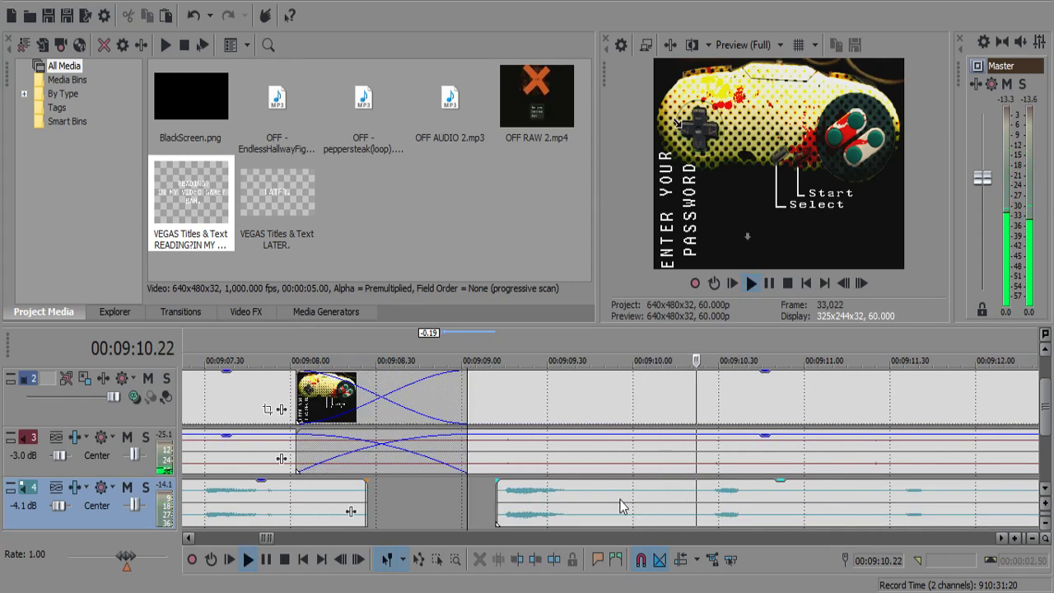
Cut the quiet piece between about 00:09:10.00 and 00:09:10.19 out of the track 4 audio.
left_click(526, 508)
left_click(524, 502)
key("s")
left_click(560, 503)
key("s")
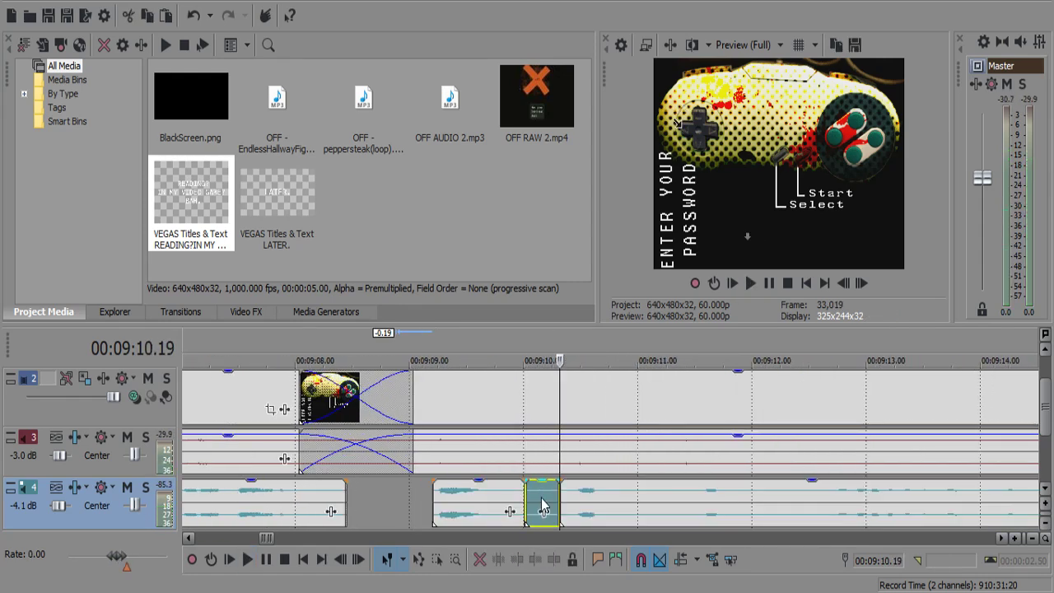
key("Delete")
Add a short fade-in to the track 4 clip starting after 00:09:10 and play through to about 00:09:17.
left_click(540, 502)
key("space")
left_click_drag(560, 498, 575, 484)
left_click(544, 503)
left_click(542, 501)
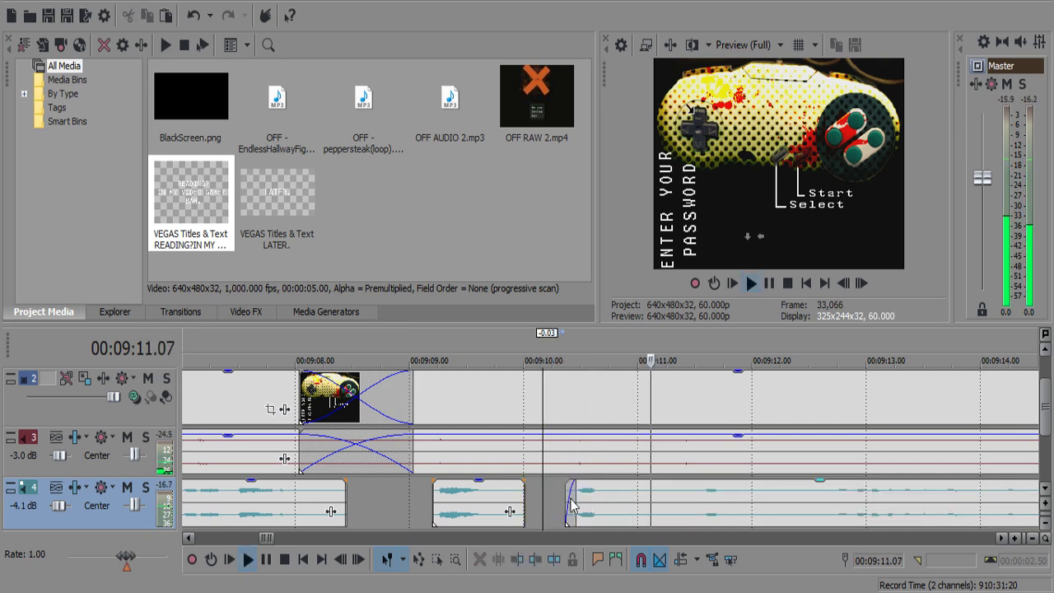
scroll(664, 501, "down", 1)
scroll(665, 504, "down", 1)
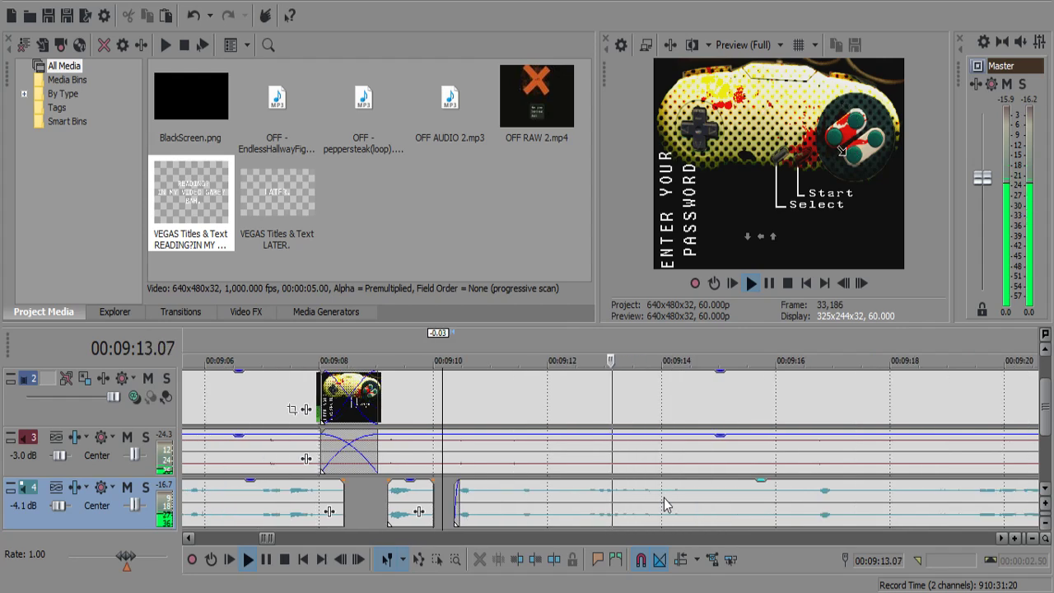
scroll(665, 505, "up", 2)
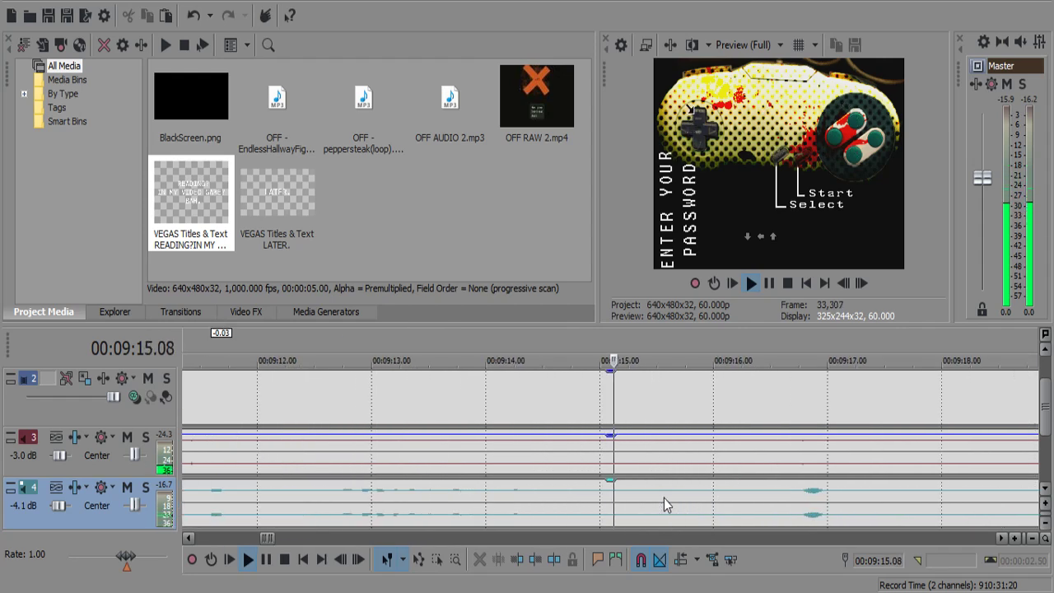
key("Return")
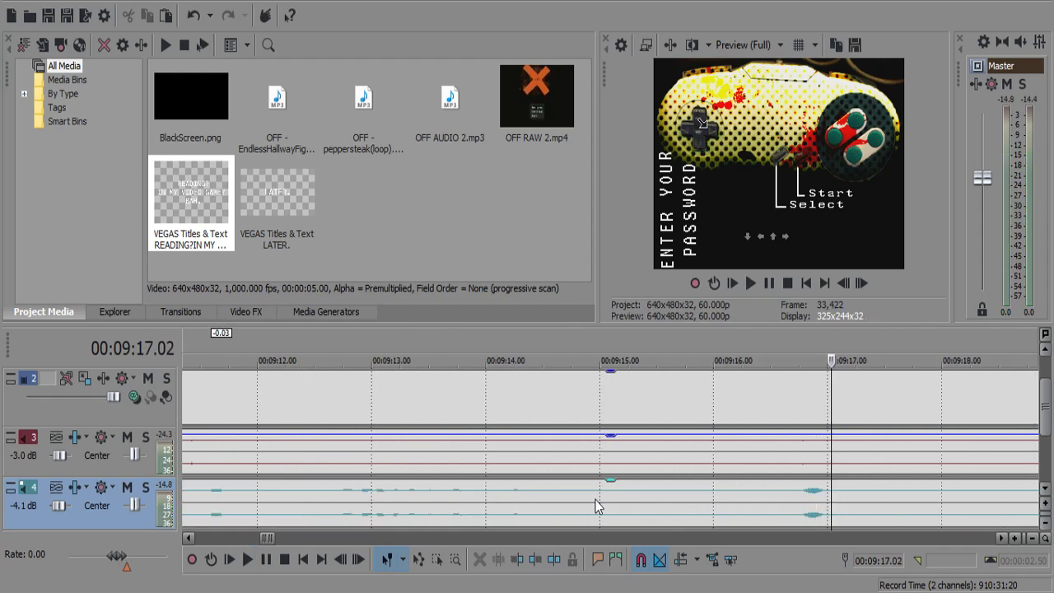
Cut the silent section between about 00:09:15 and 00:09:16.17 out of the track 4 audio.
left_click(595, 499)
key("s")
key("Return")
scroll(594, 499, "down", 1)
key("s")
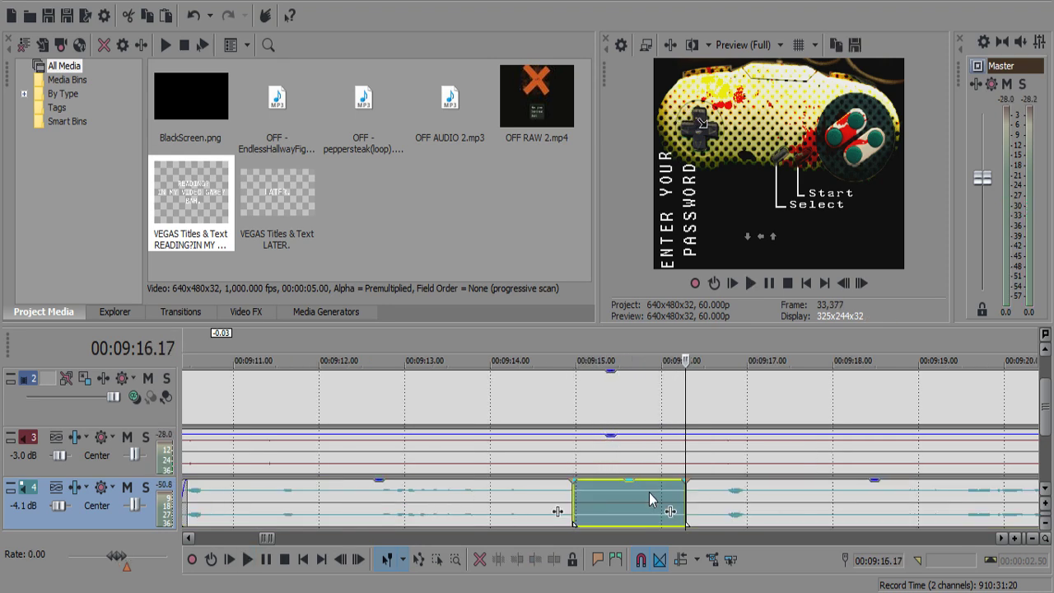
key("Delete")
scroll(624, 486, "down", 1)
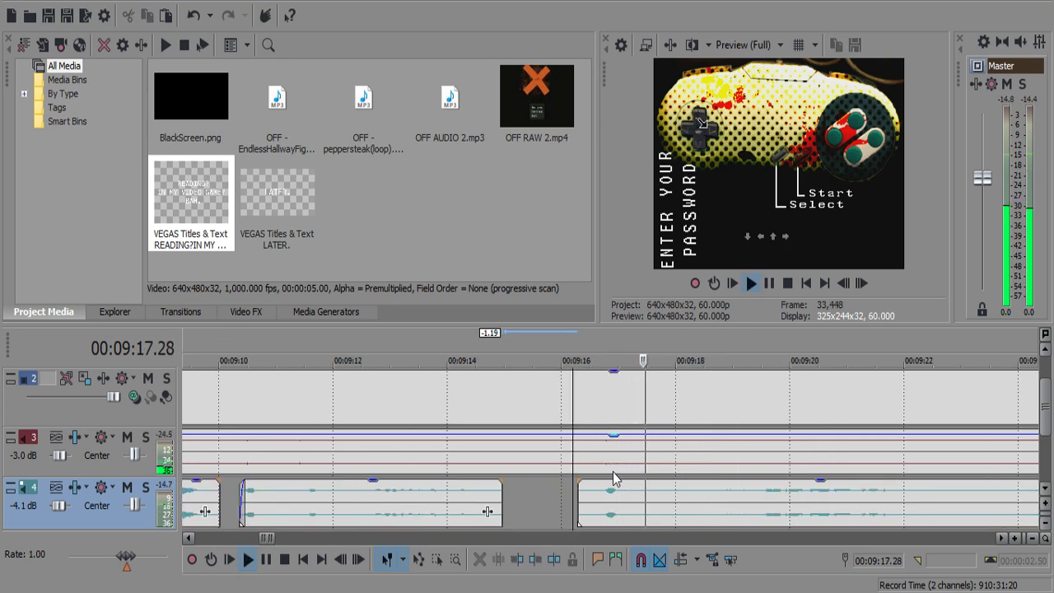
Cut the quiet section from 00:09:25.54 to about 00:09:27.30 out of the track 4 audio.
key("Return")
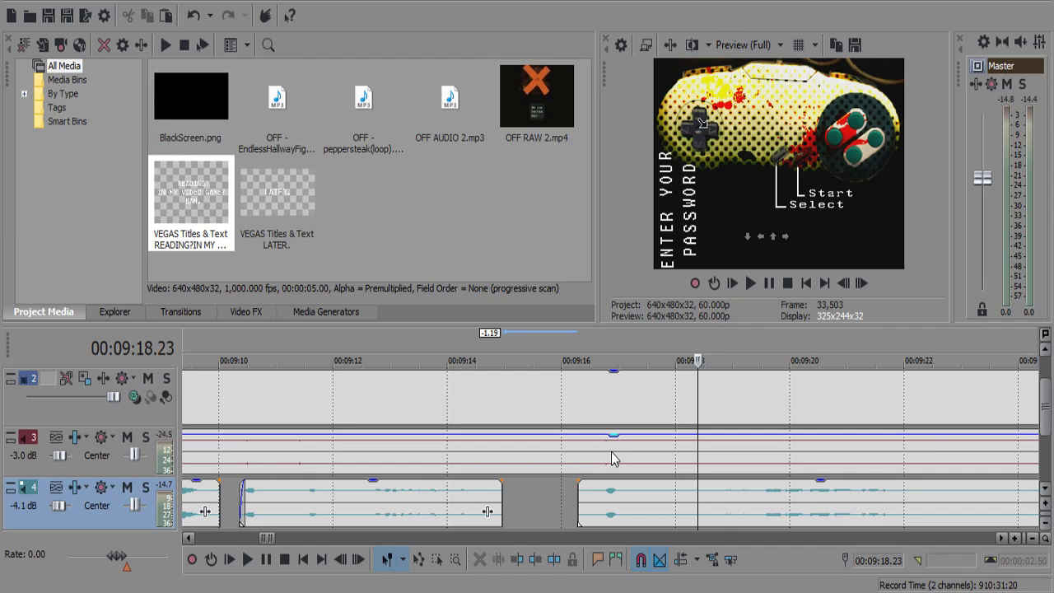
key("space")
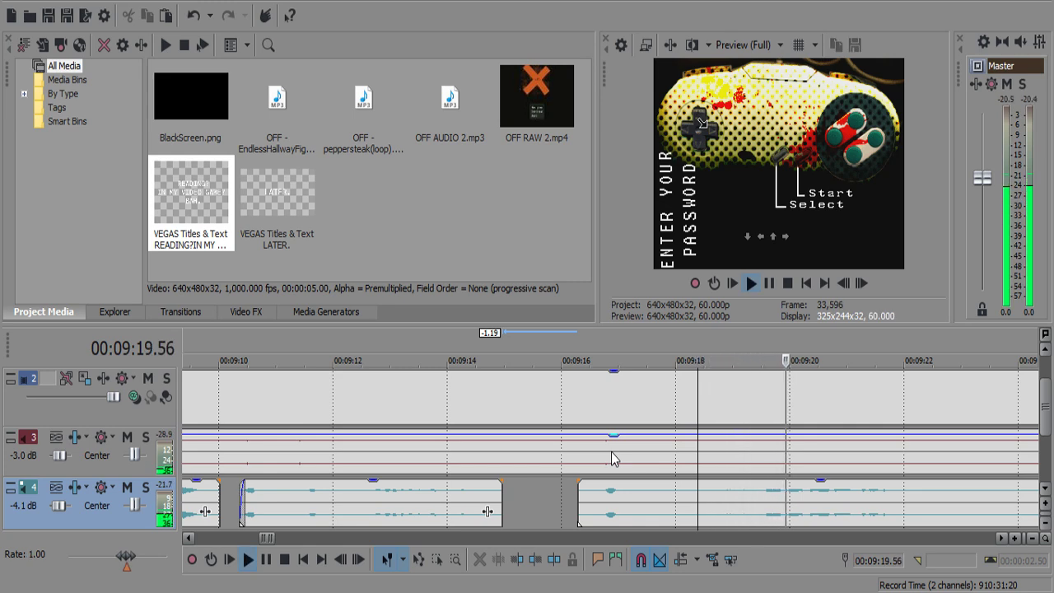
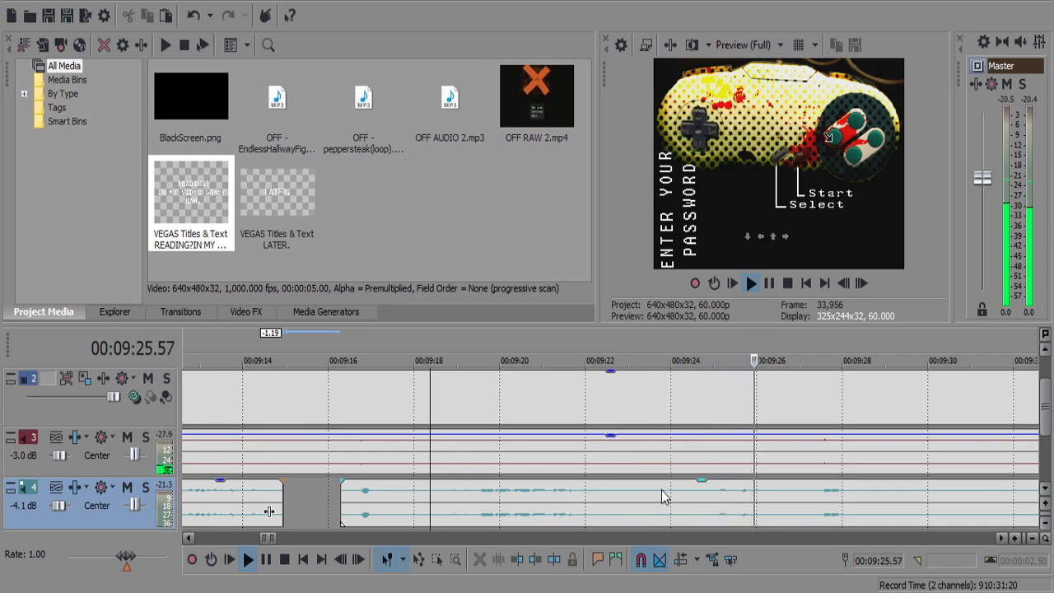
left_click(738, 497)
scroll(628, 506, "up", 2)
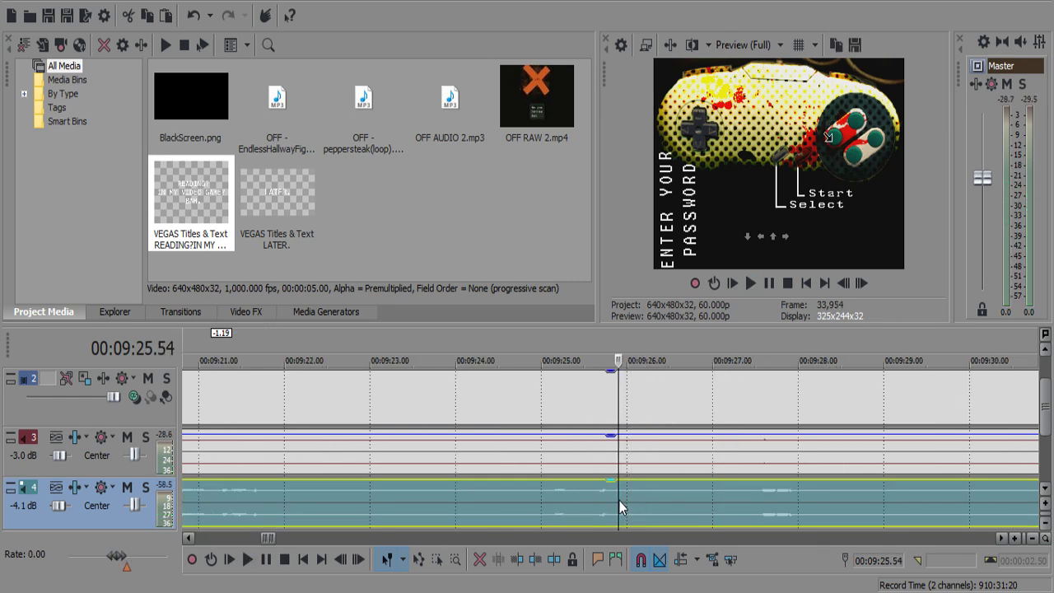
key("s")
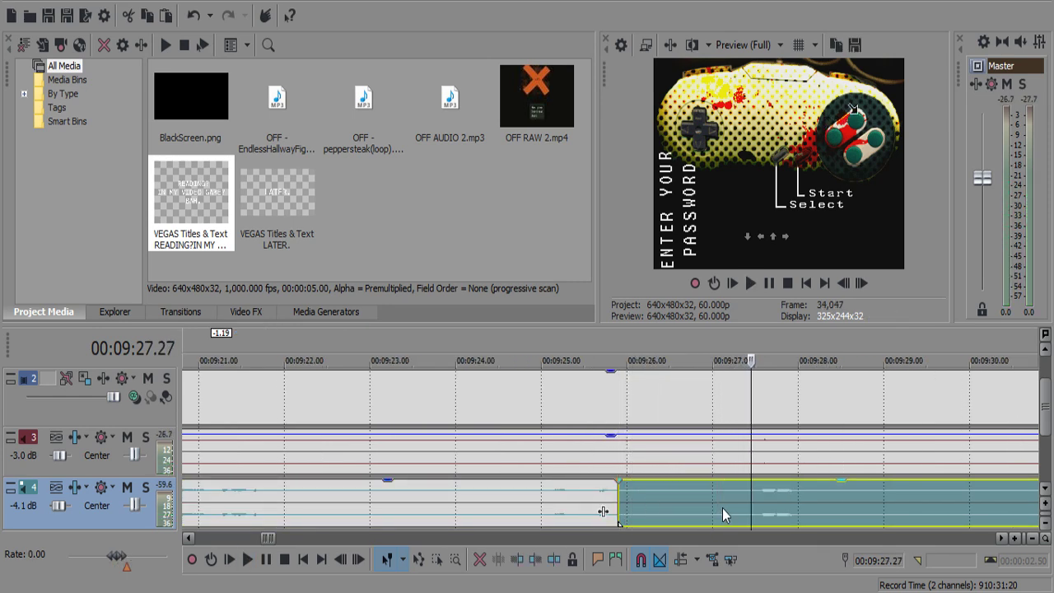
key("s")
key("Delete")
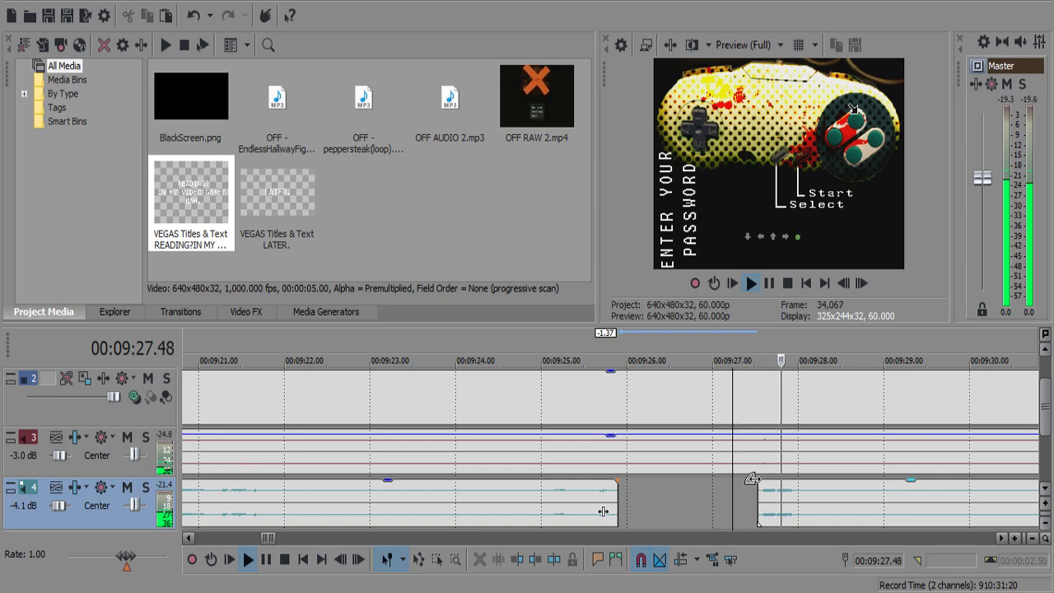
Add a very short fade-in to the track 4 clip starting near 00:09:27.30 and play on to about 00:09:33.
left_click_drag(757, 480, 760, 480)
key("Return")
left_click(569, 500)
key("space")
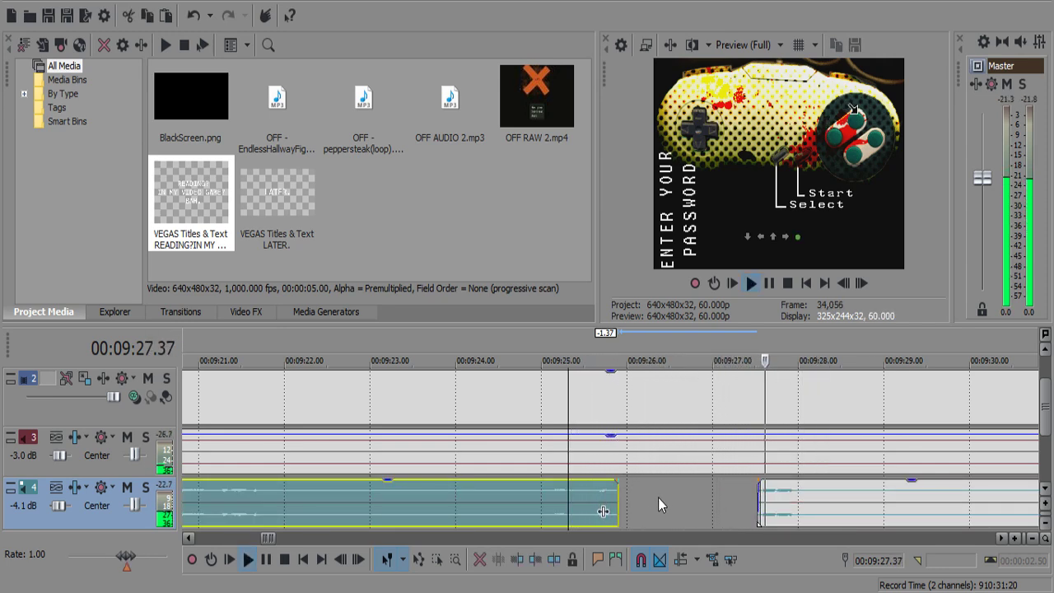
scroll(657, 497, "down", 1)
scroll(614, 498, "up", 1)
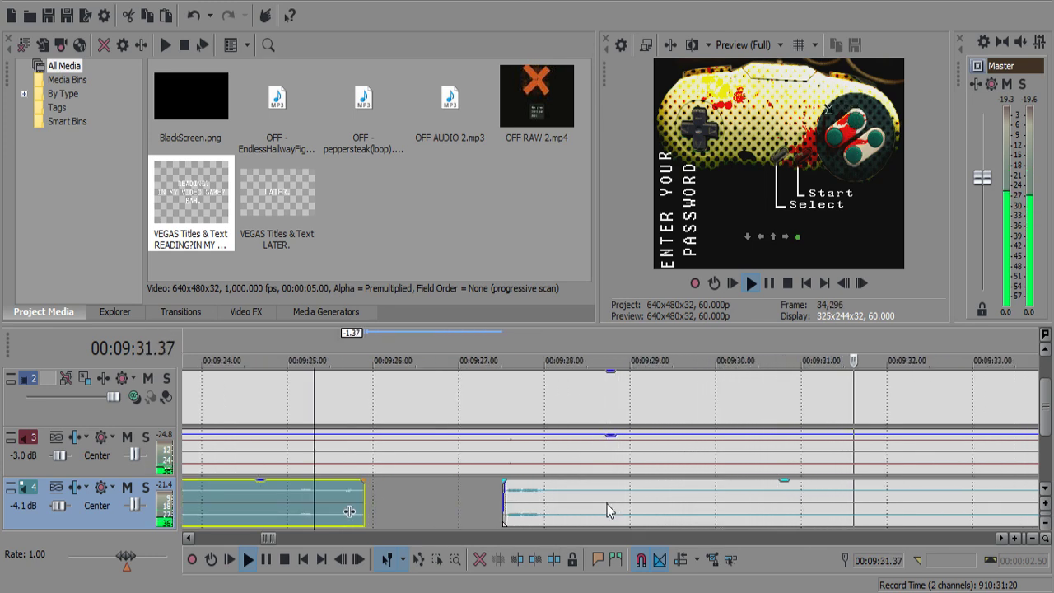
scroll(606, 504, "down", 2)
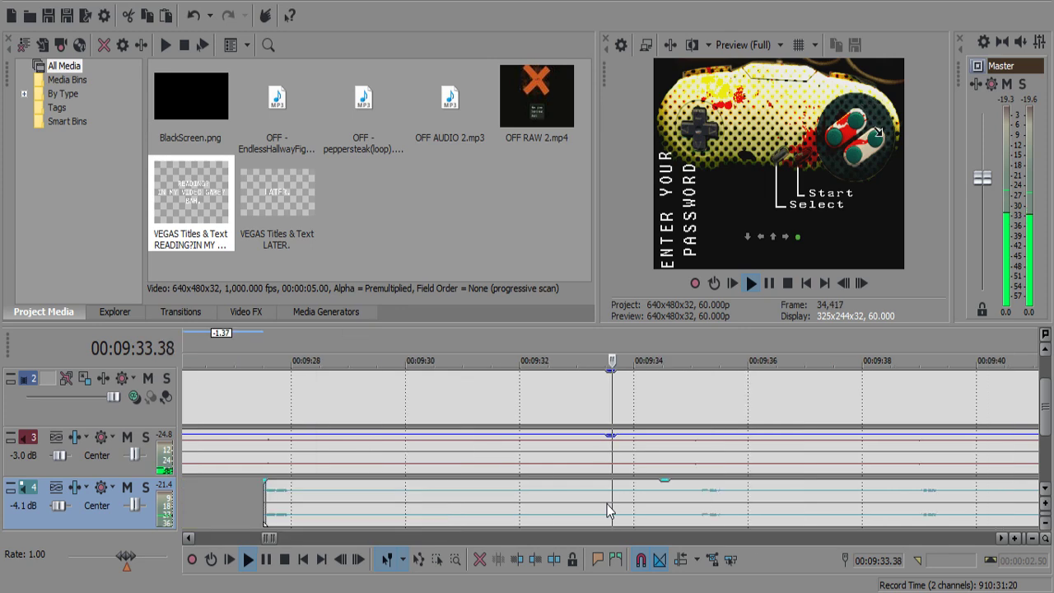
Split the track 4 audio and the gameplay clip on tracks 2 and 3 at about 00:09:28.27.
left_click(316, 502)
key("space")
key("s")
left_click(315, 453)
key("s")
left_click(662, 511)
key("space")
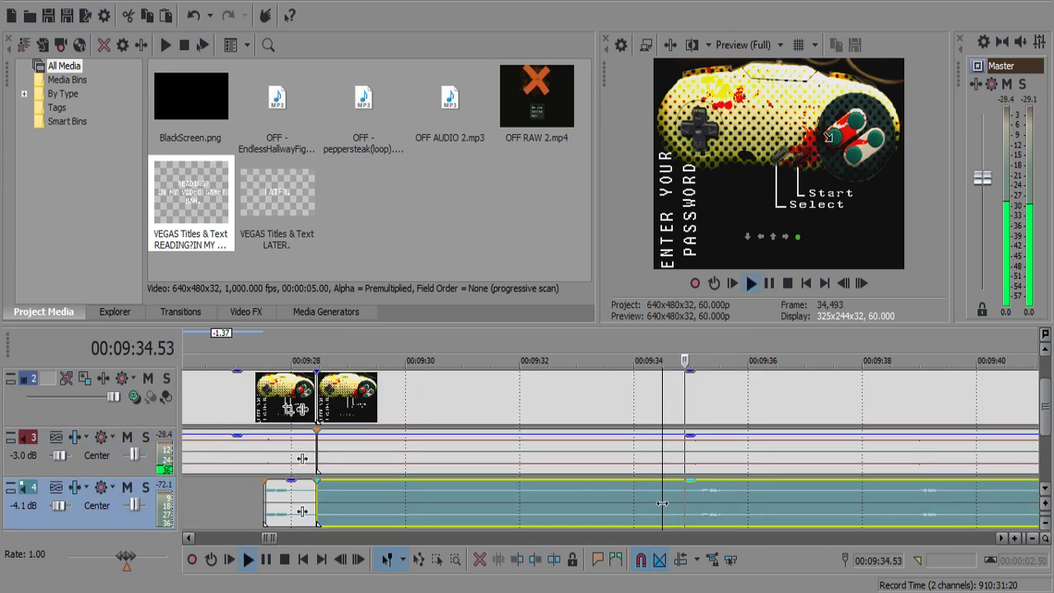
Split all three tracks again near 00:09:34.30 and delete the section between the two cuts.
key("space")
key("s")
left_click(663, 463)
key("s")
left_click(571, 466)
key("Delete")
left_click(571, 501)
key("Delete")
Move the remaining clips on tracks 2, 3 and 4 back to 00:09:28.27 to close the gap, and play the join.
left_click(700, 409)
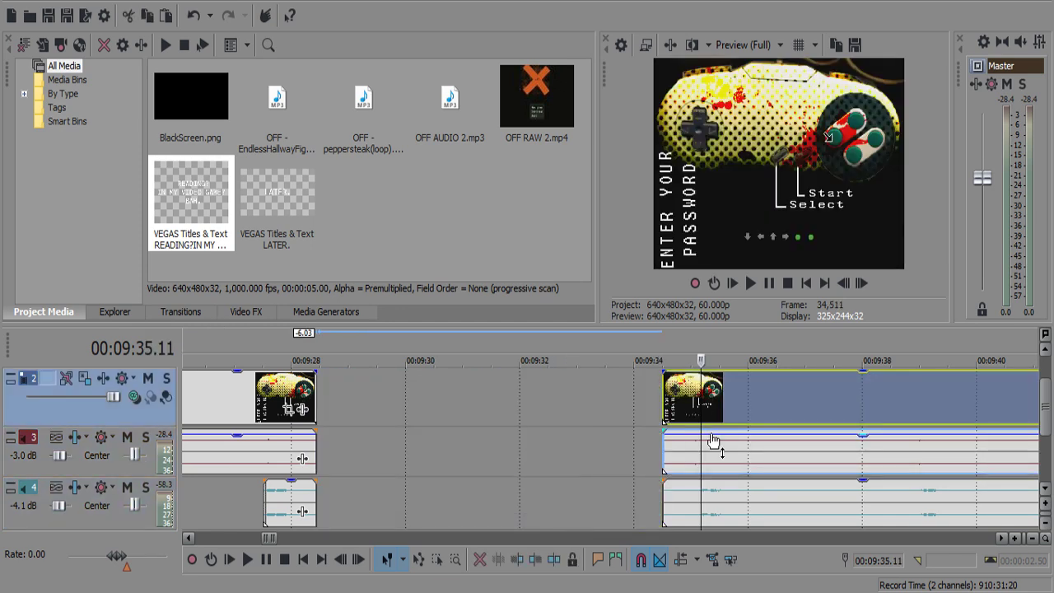
left_click(732, 496, "shift")
left_click_drag(731, 484, 469, 472)
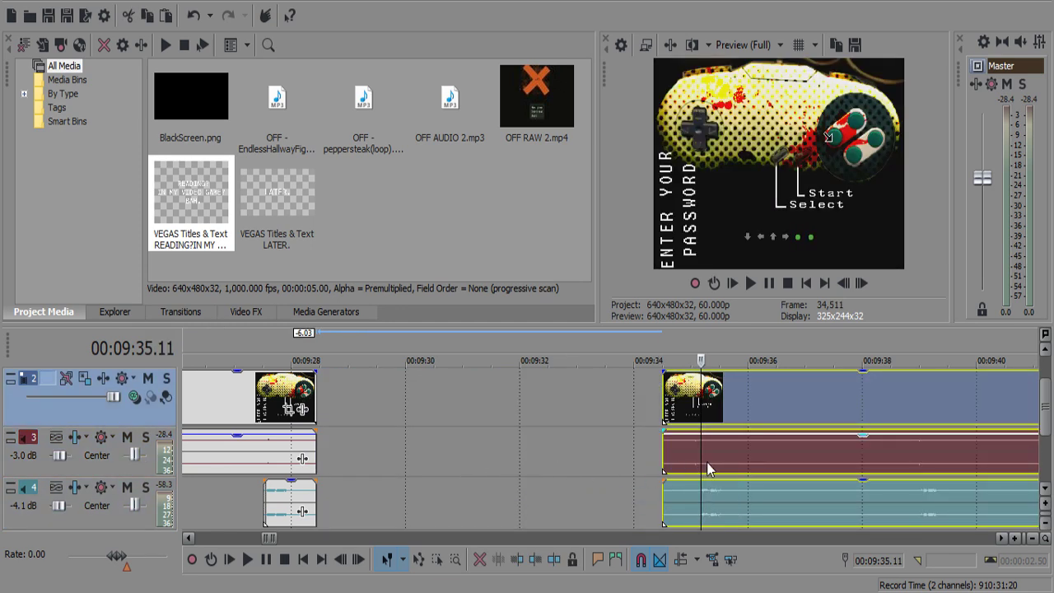
left_click_drag(708, 470, 363, 470)
left_click(290, 467)
key("space")
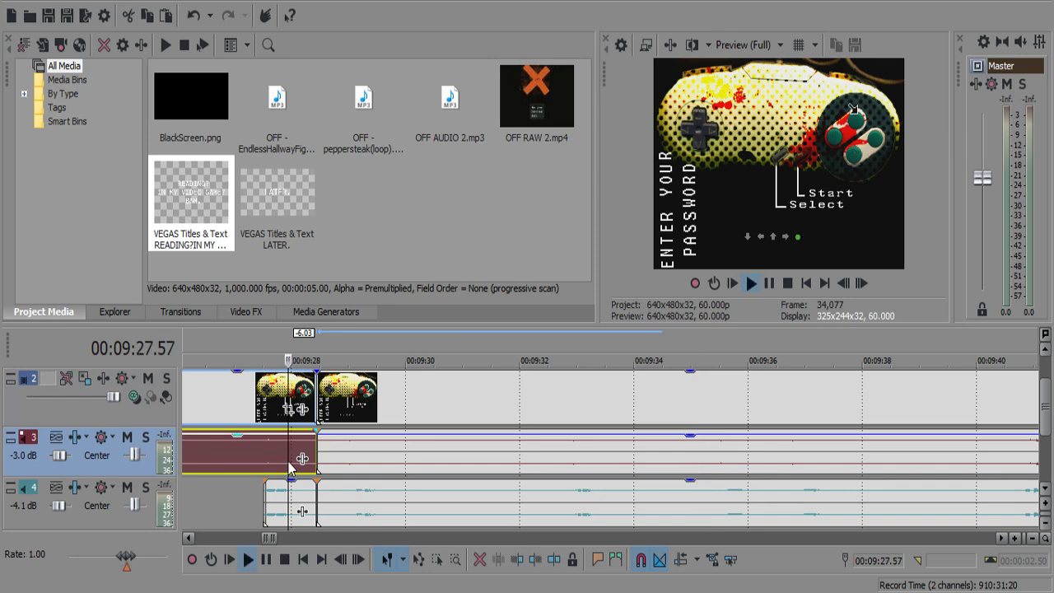
Create a 0.20 crossfade between the gameplay clips on tracks 2 and 3 at the 00:09:28 join and preview it.
scroll(288, 460, "up", 2)
key("Return")
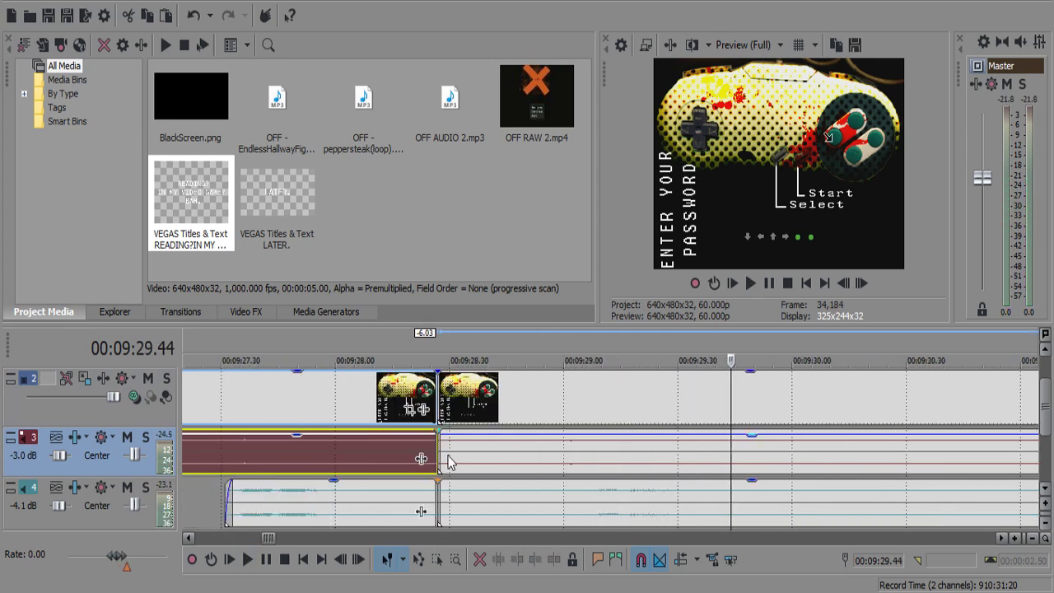
left_click_drag(442, 454, 364, 469)
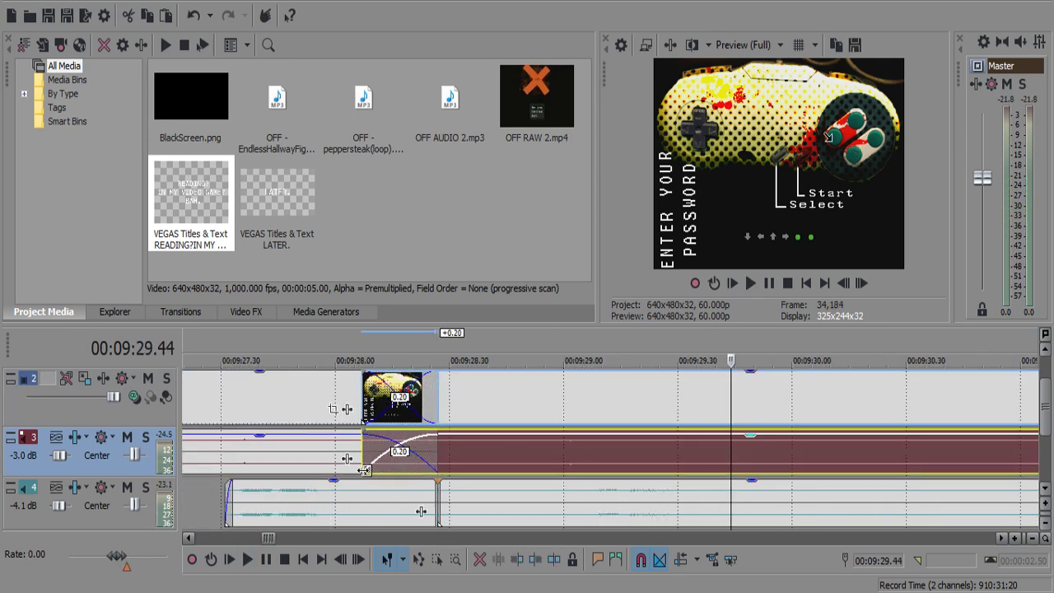
left_click(264, 486)
key("space")
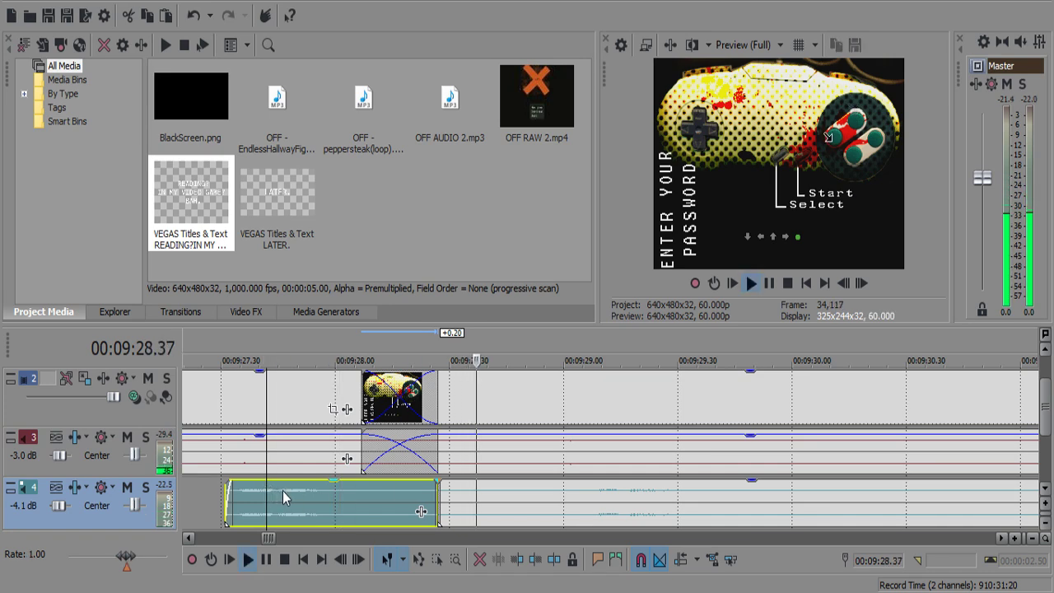
Lengthen the gameplay crossfade at 00:09:28 by 0.10 by extending the outgoing clip, and preview it.
key("space")
left_click_drag(436, 467, 469, 465)
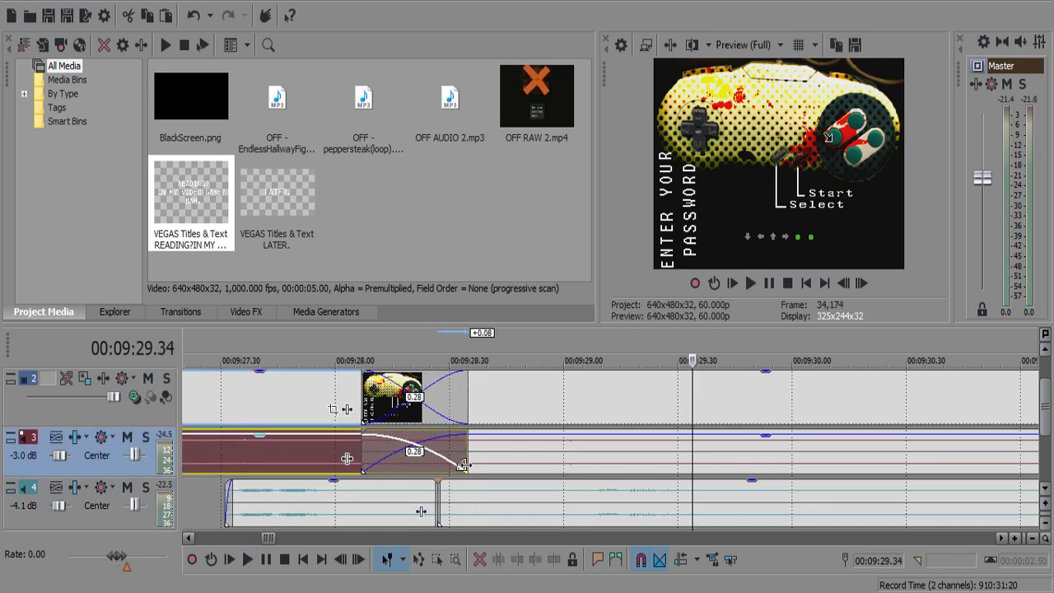
left_click(365, 501)
key("space")
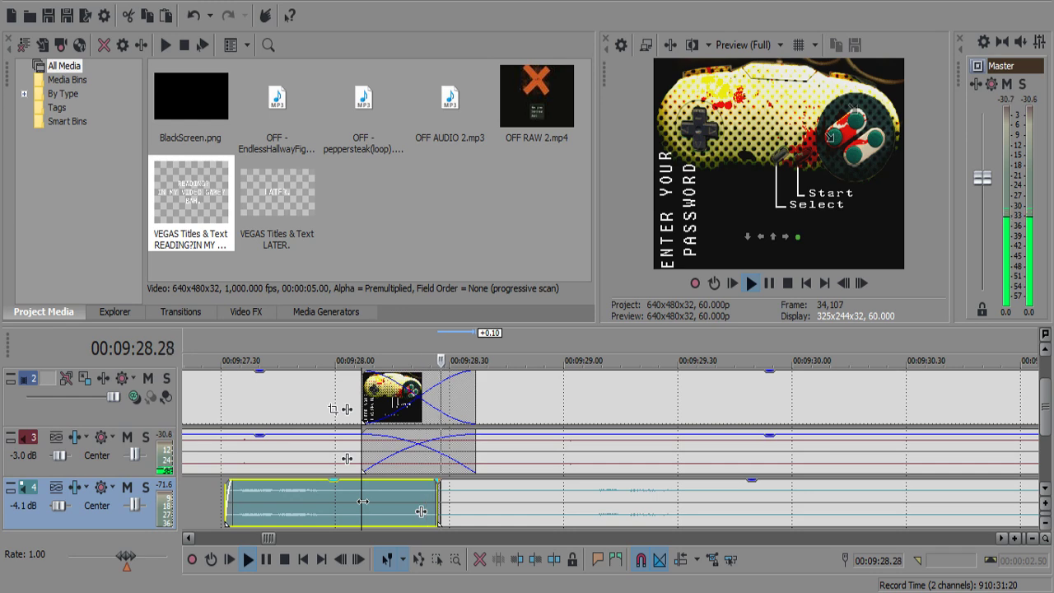
scroll(527, 516, "down", 2)
key("space")
Split the track 4 audio and the gameplay clip on tracks 2 and 3 at about 00:09:30.
left_click(689, 487)
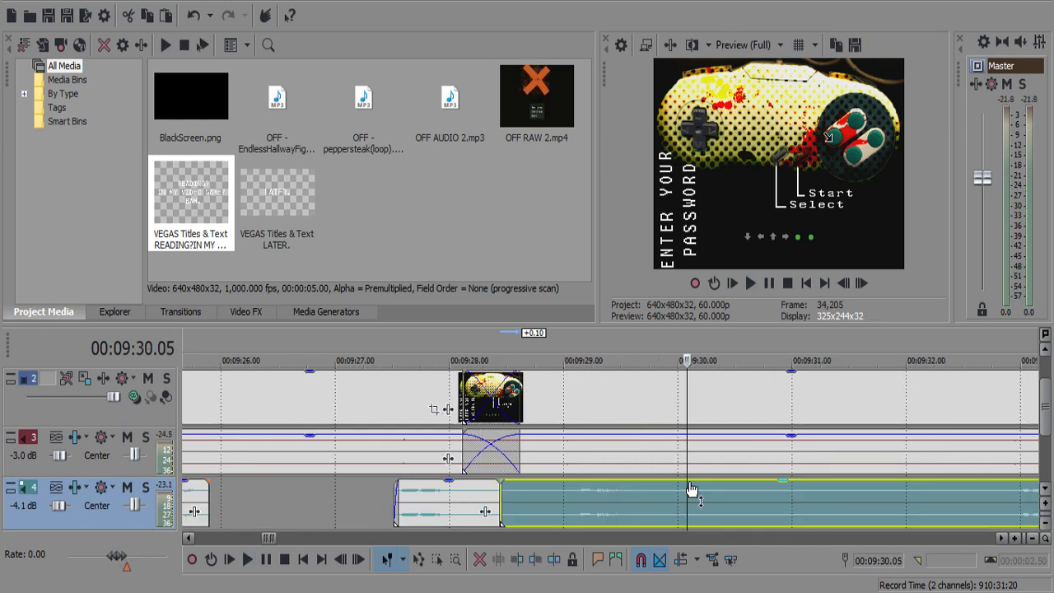
key("s")
left_click(695, 456)
scroll(694, 456, "down", 1)
key("s")
left_click(832, 504)
key("space")
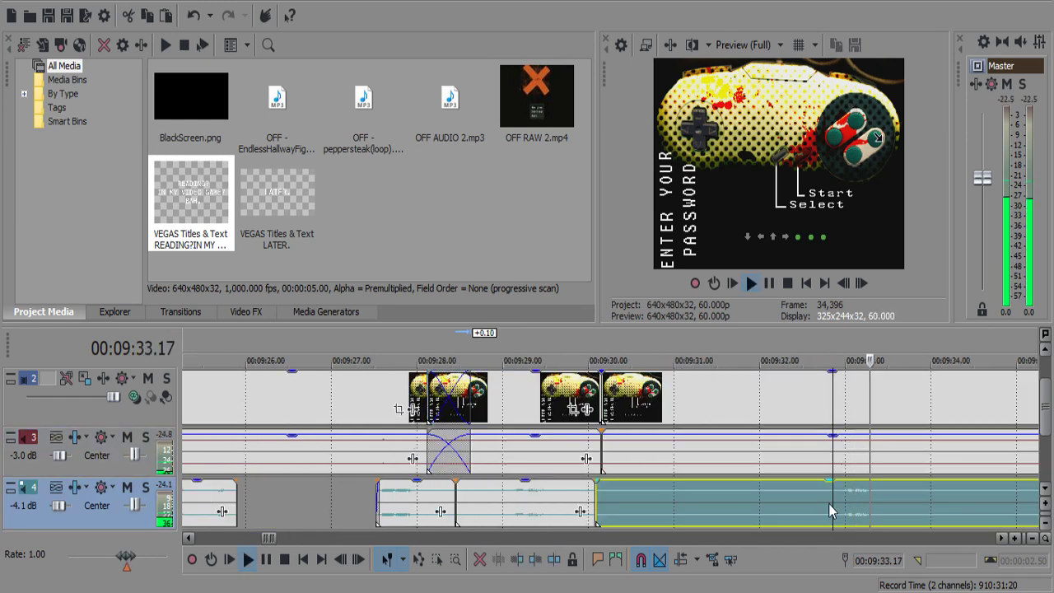
Split the three tracks again between 00:09:32 and 00:09:33 and delete the section back to the 00:09:30 cut.
key("space")
left_click(822, 502)
key("s")
left_click(805, 455)
key("s")
left_click(753, 461)
key("space")
key("Delete")
left_click(725, 512)
key("Delete")
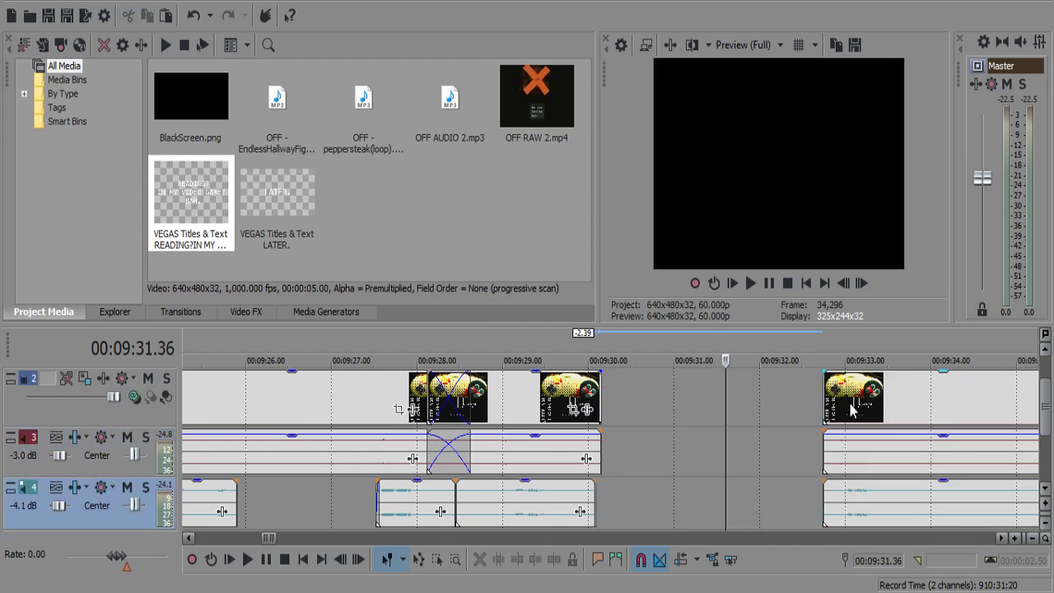
Move the remaining clips back to the 00:09:30 cut, overlap the gameplay clips with a 0.30 crossfade, and play the join.
left_click(869, 407)
left_click(861, 514, "shift")
left_click_drag(841, 471, 563, 466)
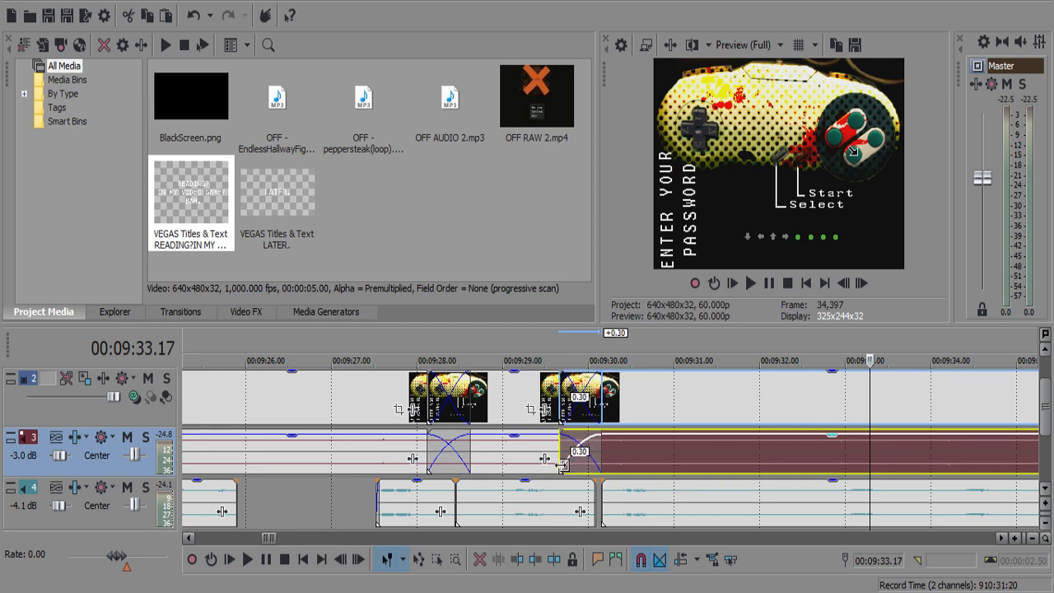
left_click(513, 519)
key("space")
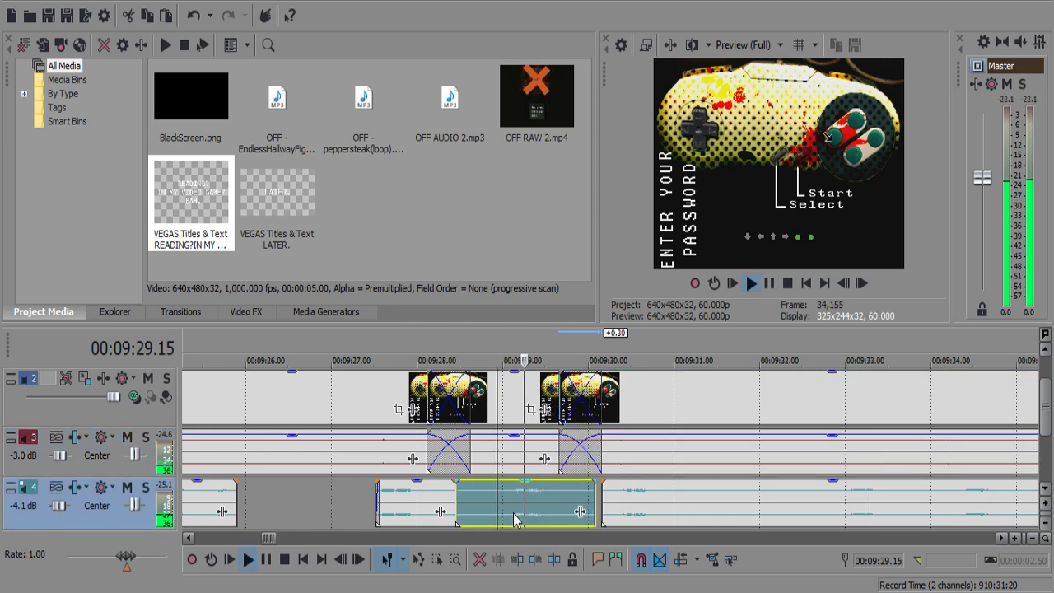
Split the track 4 audio and the gameplay clip on tracks 2 and 3 at about 00:09:31.
key("Return")
left_click(651, 494)
key("s")
left_click(667, 463)
key("s")
scroll(782, 504, "down", 2)
Listen on from 00:09:32.45, and split the track 4 audio and the gameplay clip at 00:09:32.39.
left_click(690, 492)
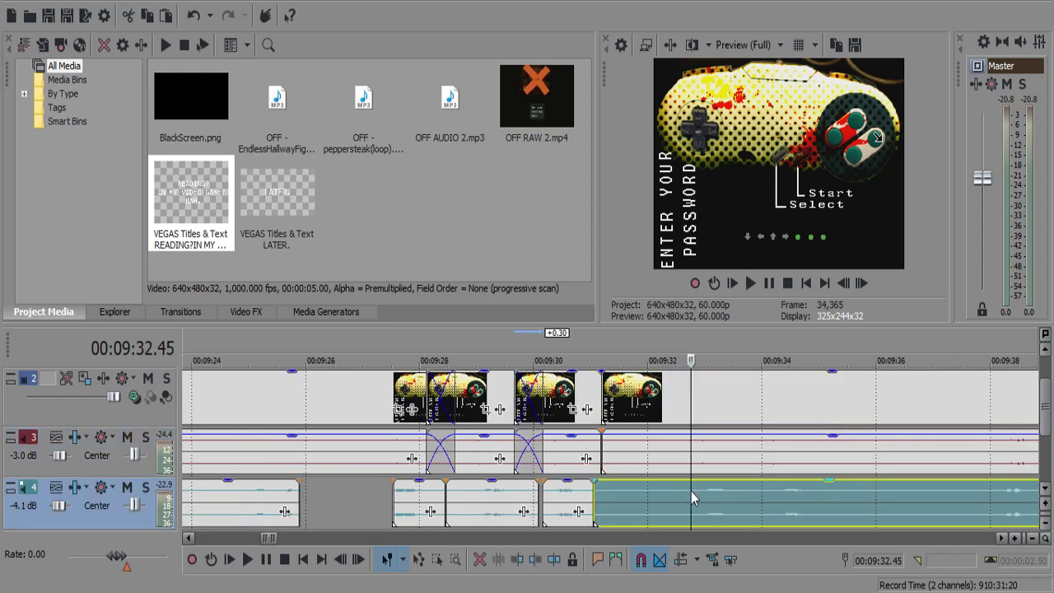
key("space")
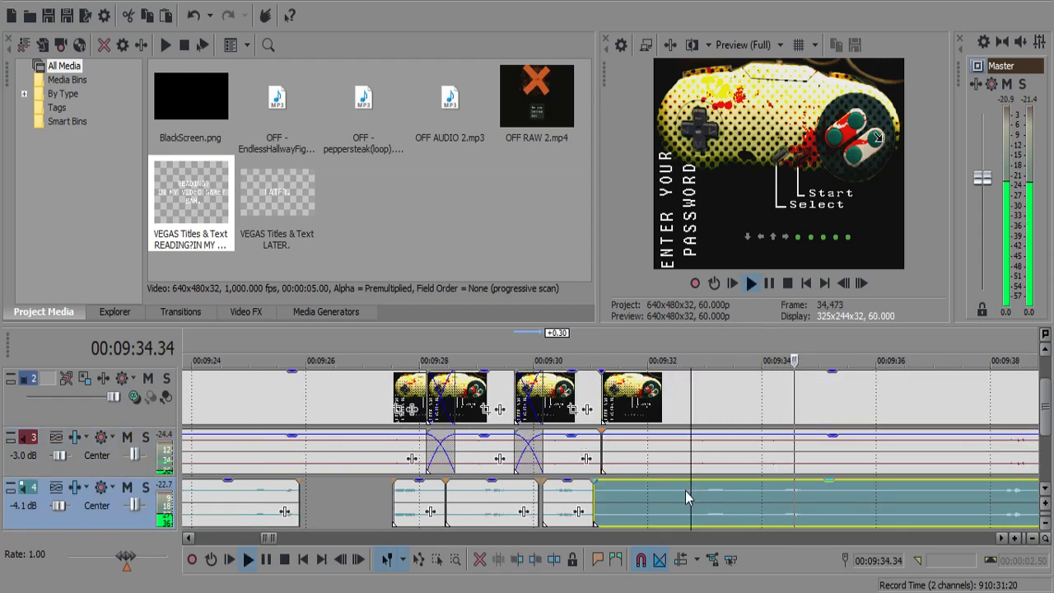
key("space")
left_click(685, 491)
key("s")
left_click(663, 453)
left_click(684, 453)
key("s")
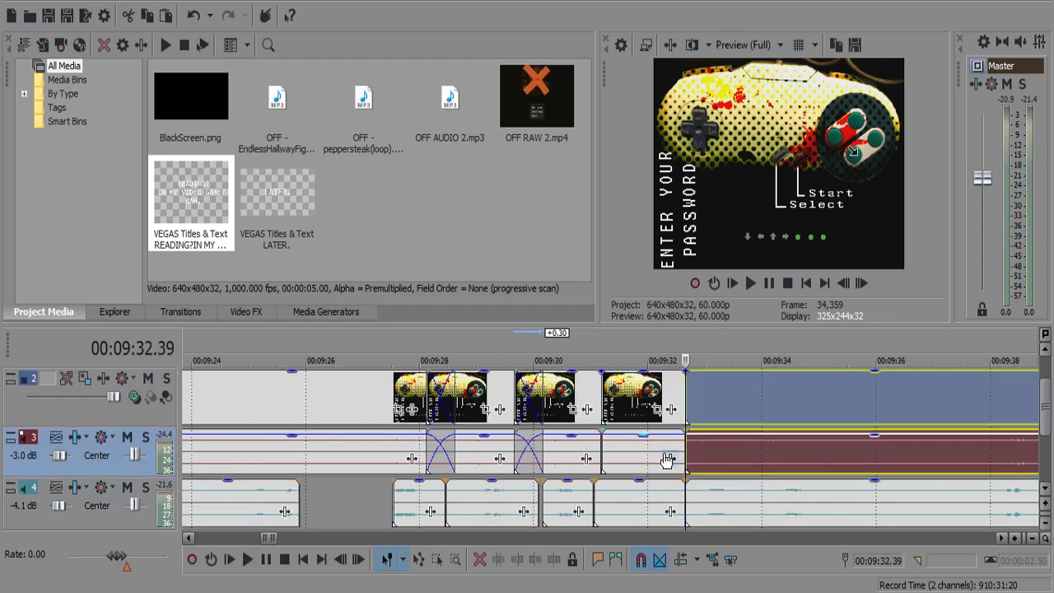
Delete the section between the 00:09:31 and 00:09:32.39 cuts on all three tracks and move the remaining clips back to close the gap.
left_click(627, 455)
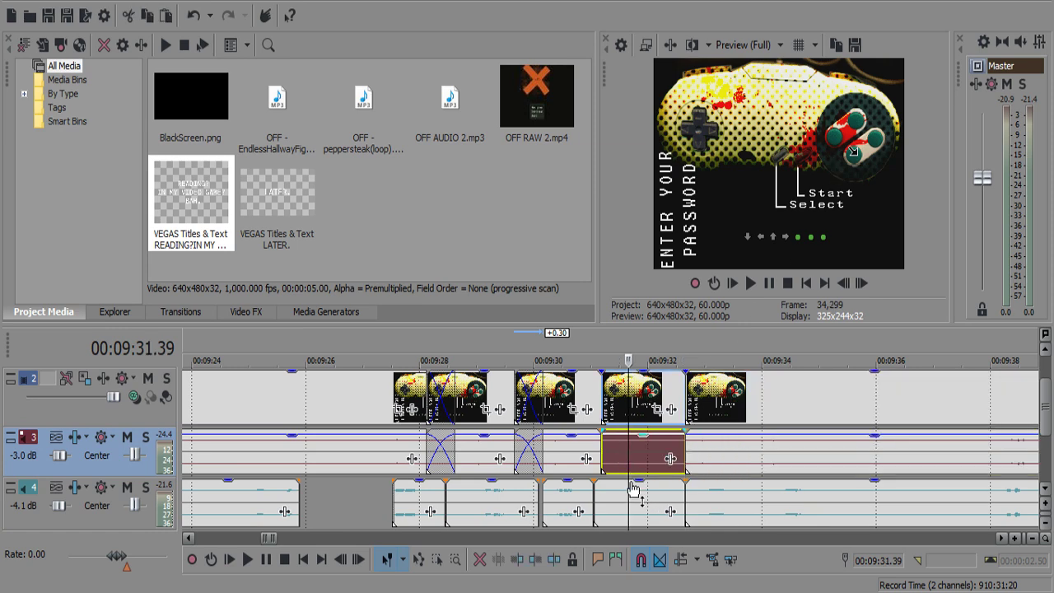
key("Delete")
left_click(628, 492)
key("Delete")
left_click(727, 396)
left_click(762, 499, "ctrl")
left_click_drag(758, 463, 673, 462)
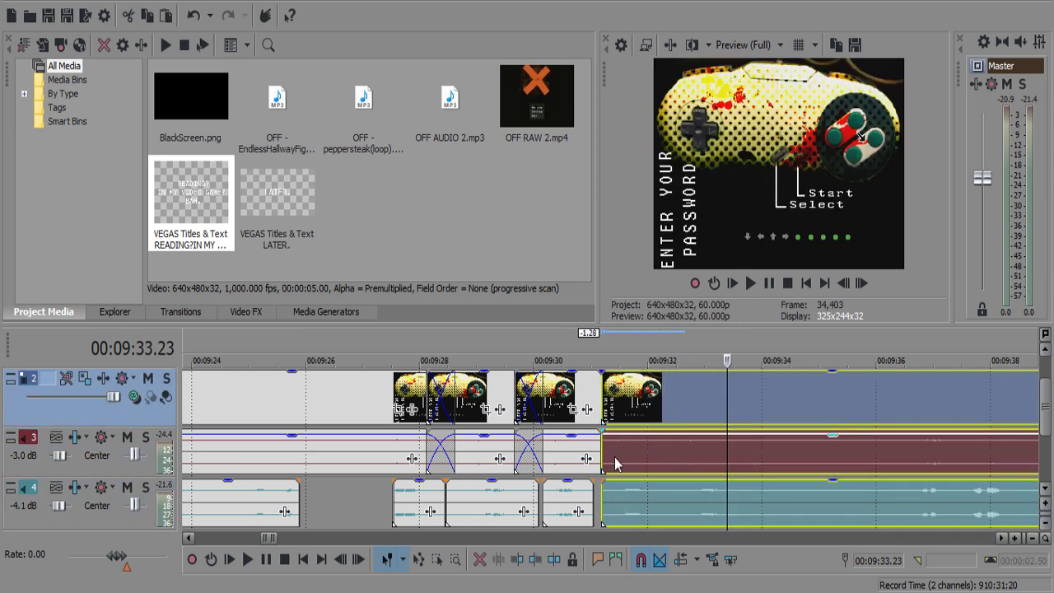
Overlap the gameplay clips at about 00:09:31 with a 0.30 crossfade and play the join.
left_click_drag(602, 449, 636, 466)
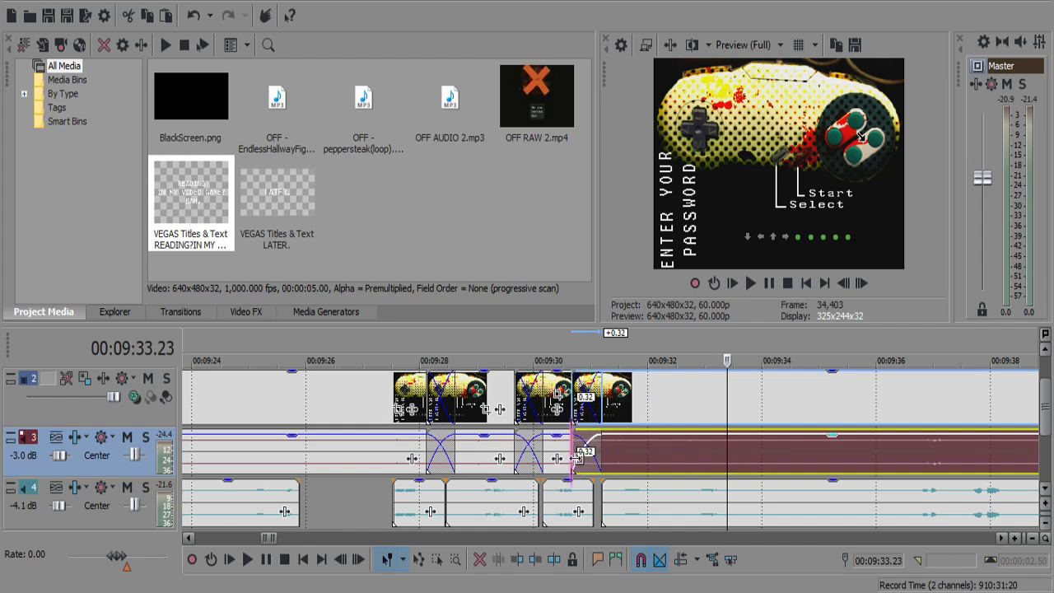
left_click(575, 460)
scroll(599, 456, "up", 2)
left_click_drag(720, 461, 738, 462)
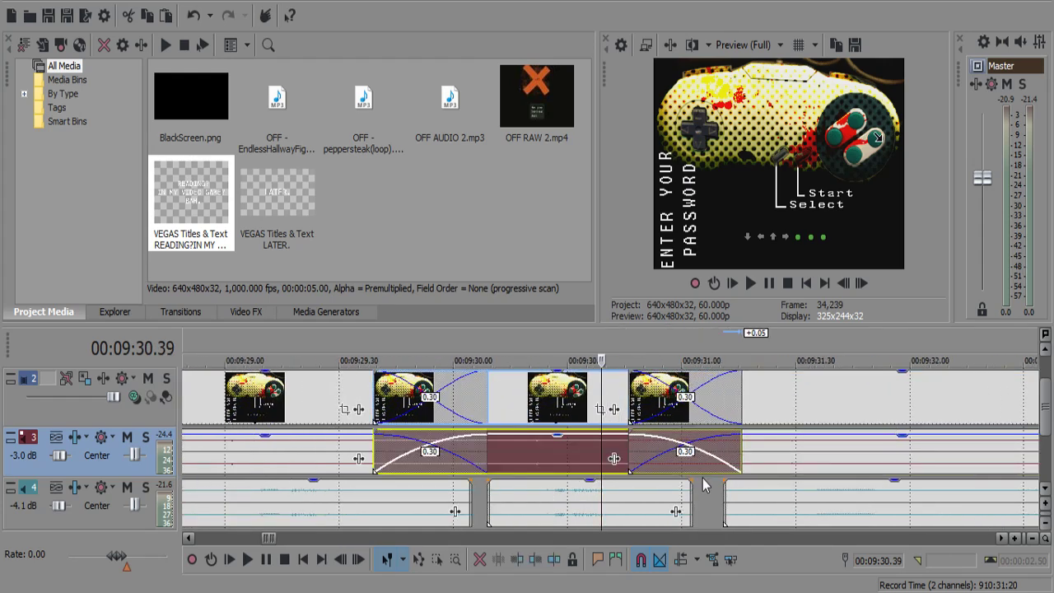
left_click(560, 521)
key("space")
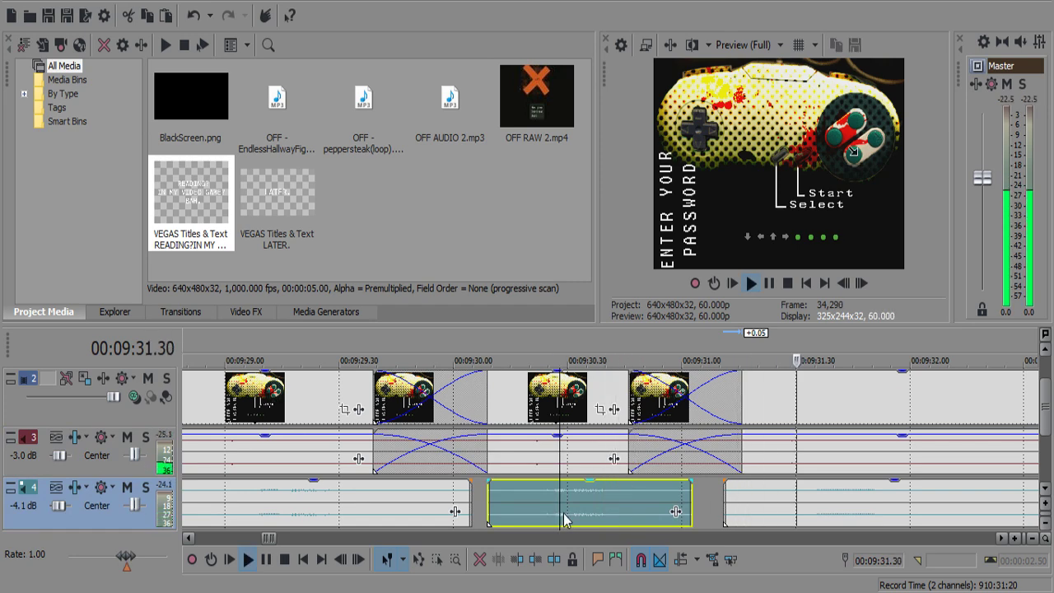
Split the track 4 audio at 00:09:32.01 and about 00:09:32.19, delete the piece between the cuts, and replay the passage.
scroll(565, 519, "down", 3)
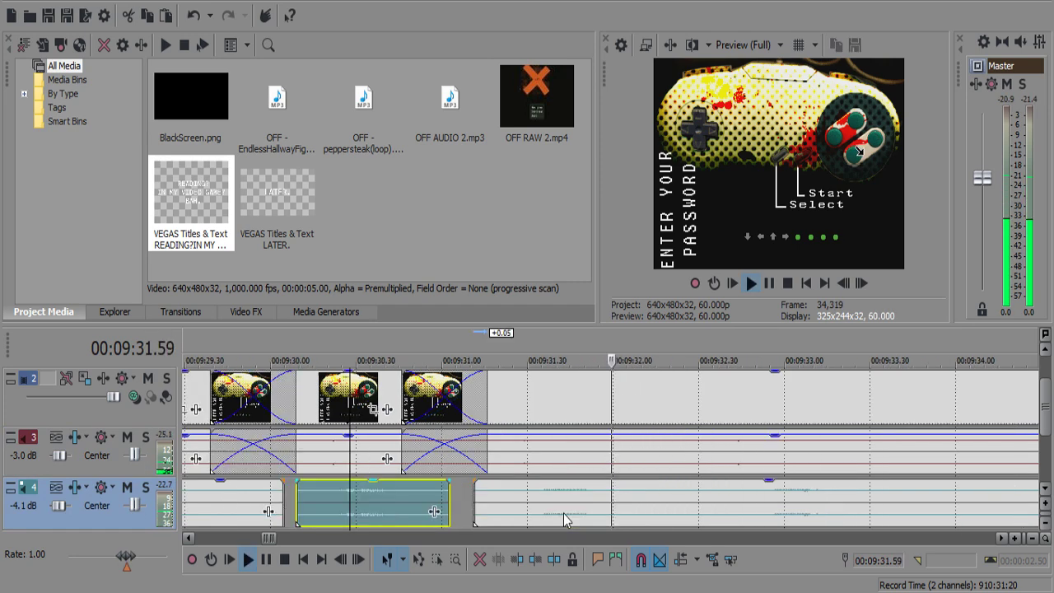
left_click(595, 510)
left_click(602, 507)
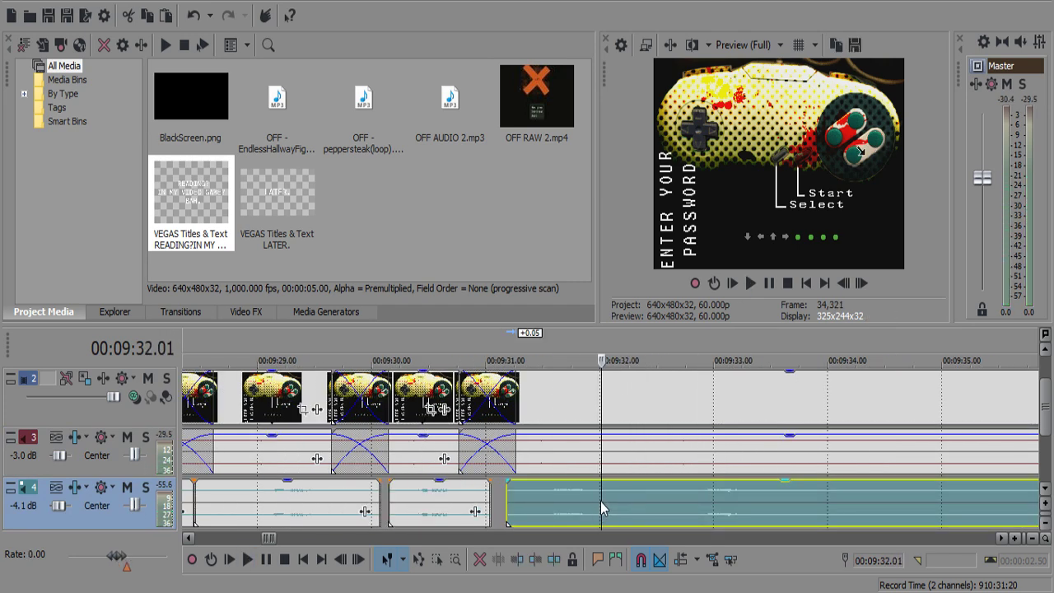
key("s")
key("s")
left_click(617, 504)
key("Delete")
left_click(589, 503)
key("space")
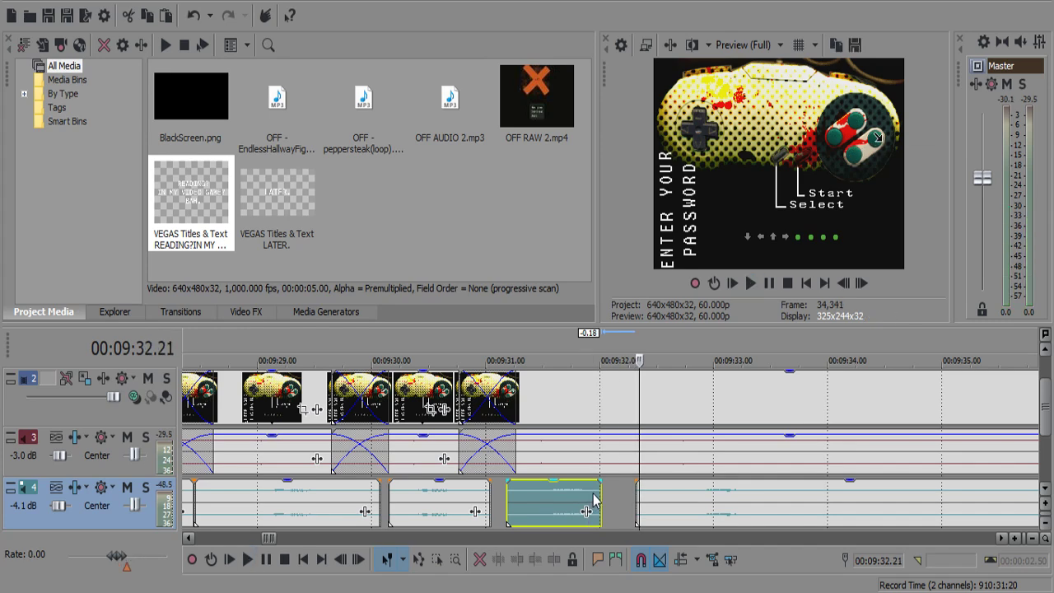
Cut a few more frames off the end of the track 4 clip that stops at 00:09:32.01 and replay it.
left_click(593, 499)
key("s")
key("space")
key("space")
key("Delete")
left_click(564, 498)
key("space")
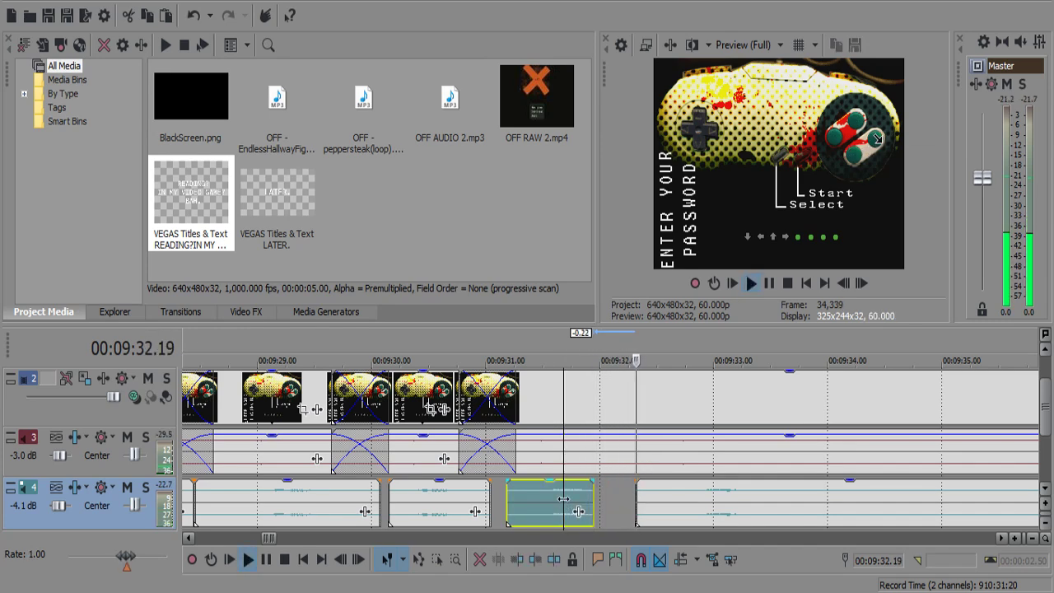
Split the track 4 audio at about 00:09:34 and 00:09:36 and delete the silent section between the cuts.
scroll(721, 513, "down", 2)
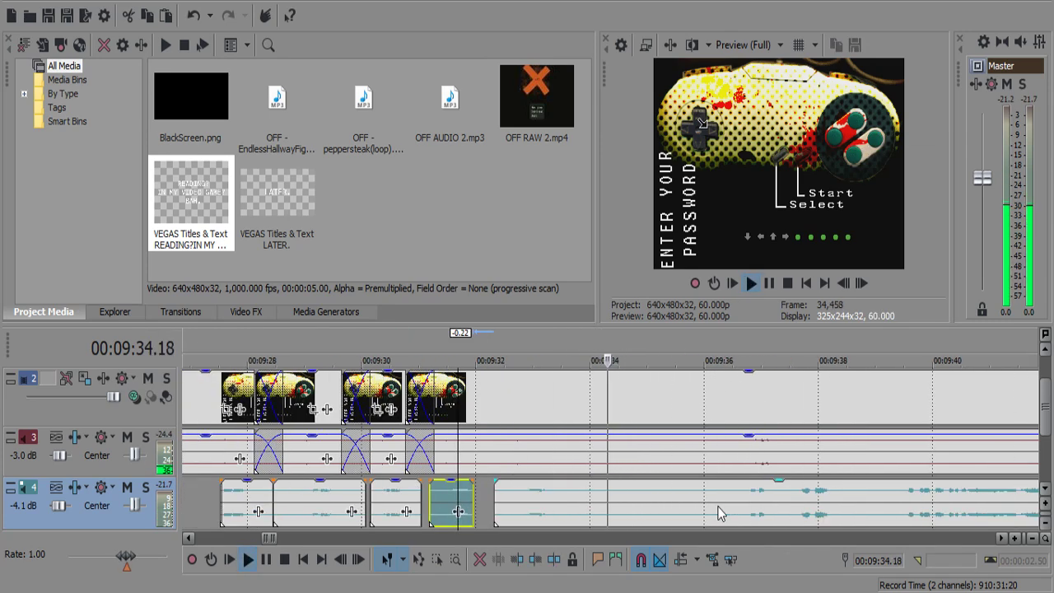
key("space")
left_click(589, 506)
key("s")
left_click(656, 497)
key("space")
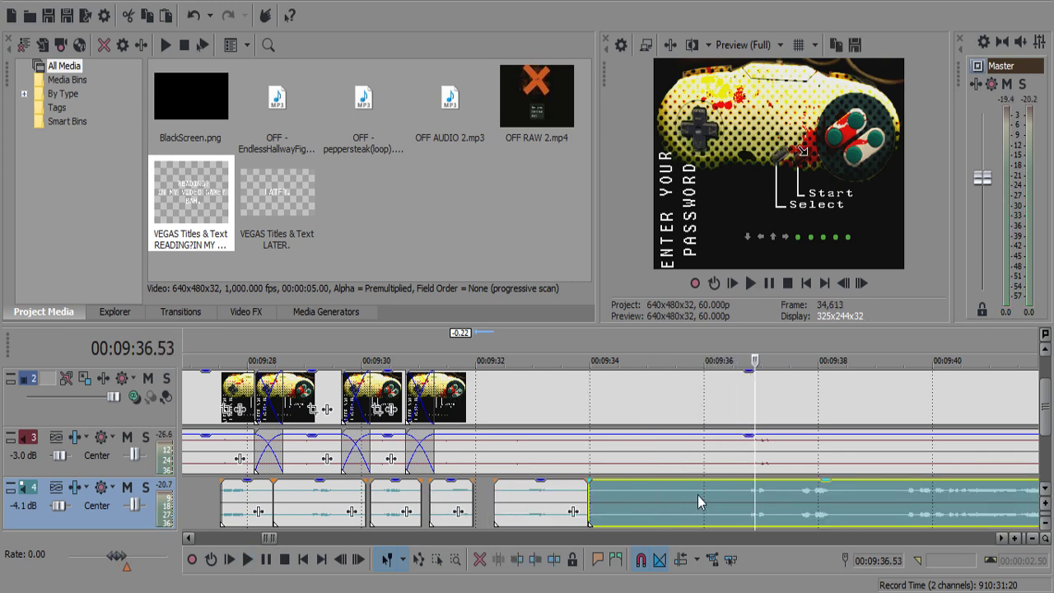
left_click(699, 496)
key("s")
left_click(681, 497)
key("Delete")
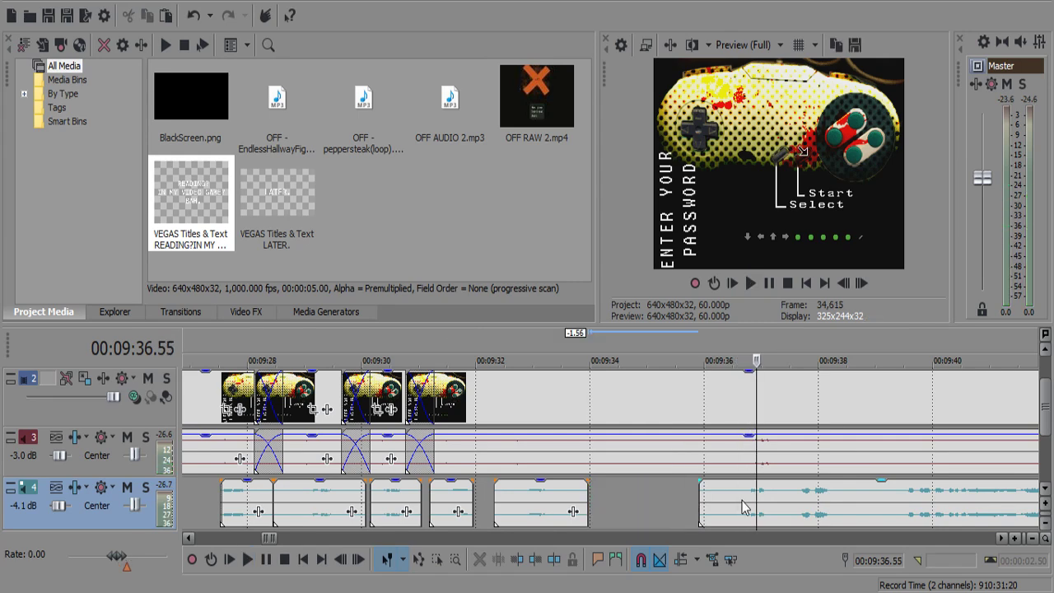
Split the track 4 audio at 00:09:38.18 and about 00:09:38.57, delete the piece between, and replay the passage.
scroll(742, 500, "down", 1)
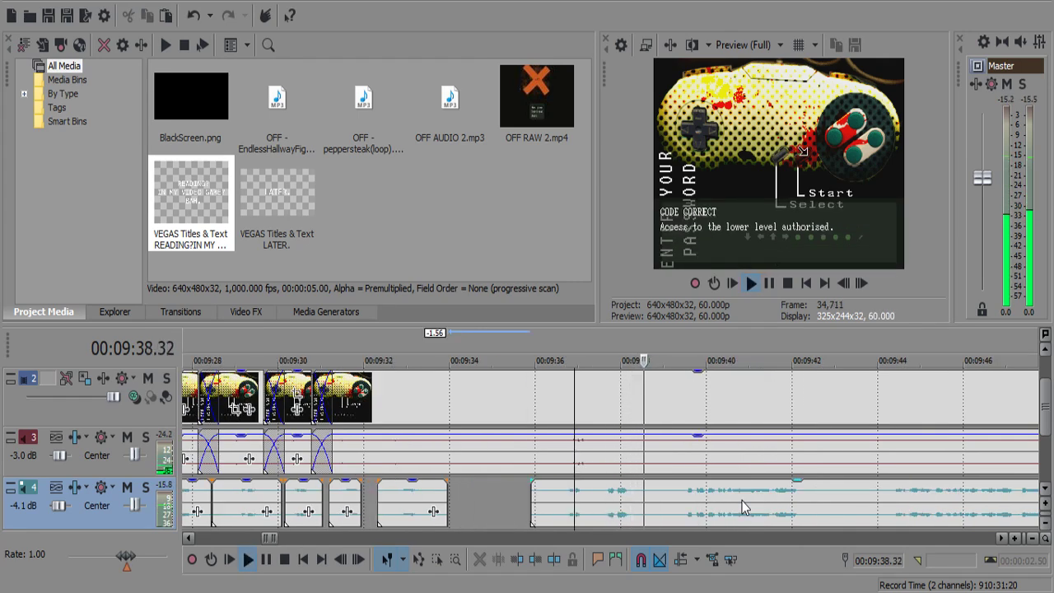
scroll(742, 501, "down", 1)
scroll(742, 500, "up", 3)
left_click(519, 494)
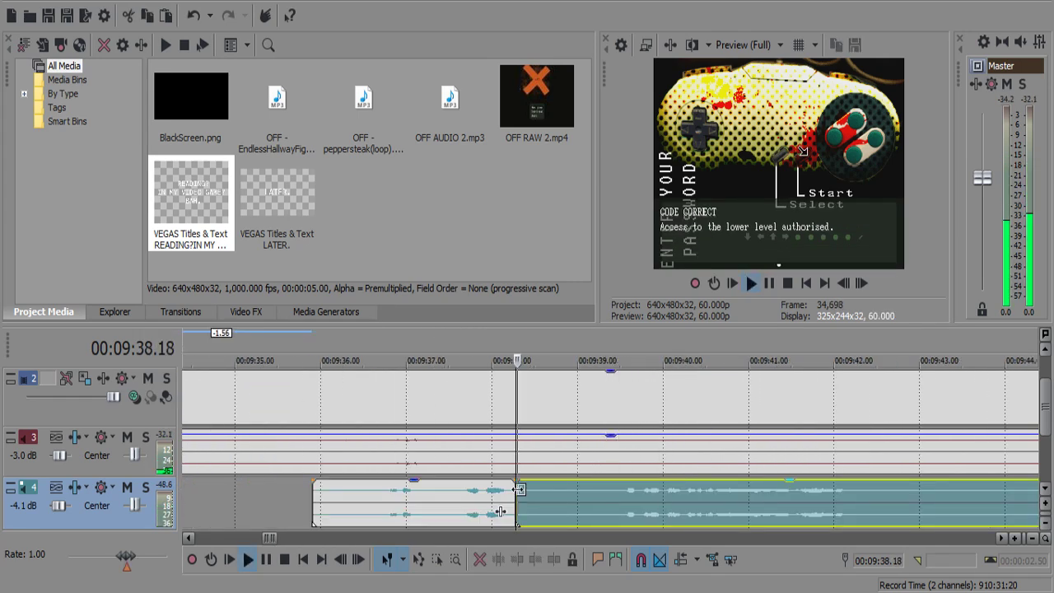
key("s")
left_click(520, 491)
key("Delete")
left_click(475, 499)
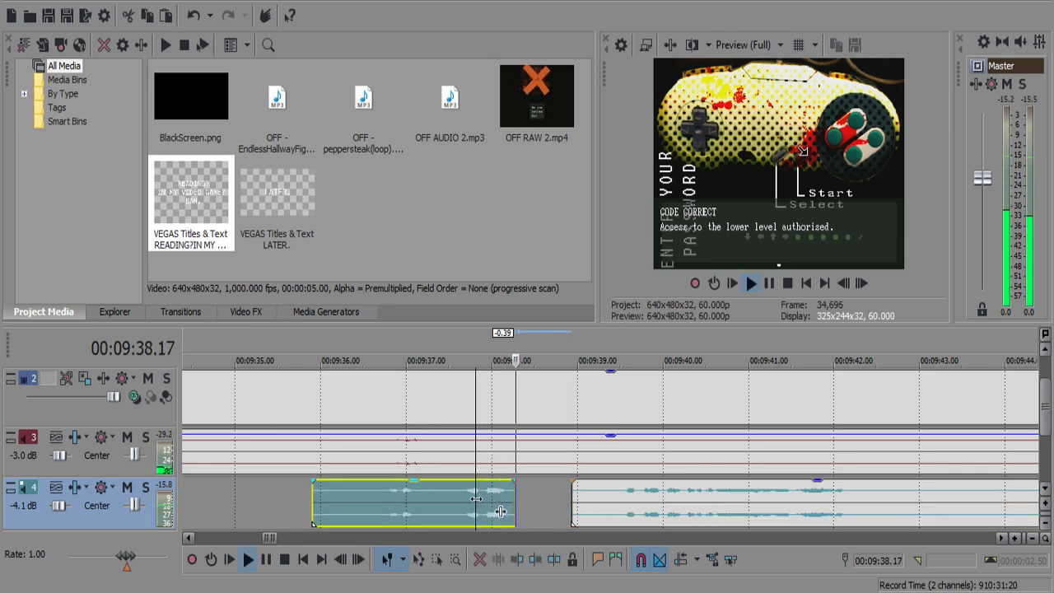
Split the track 4 audio at 00:09:42.29 and about 00:09:44, and delete the silent section between the cuts.
scroll(651, 406, "down", 5)
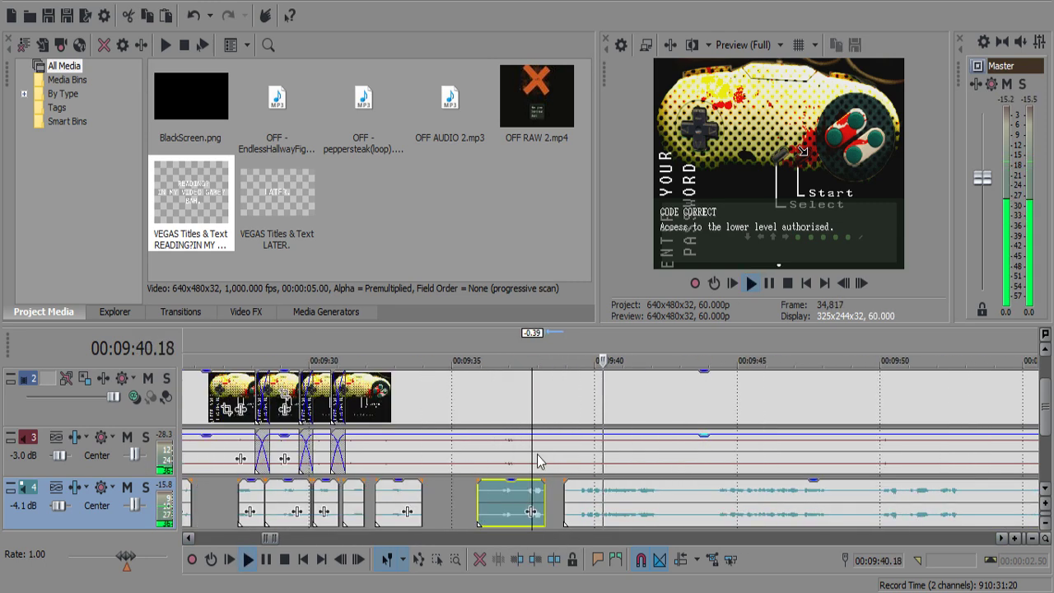
scroll(626, 500, "up", 8)
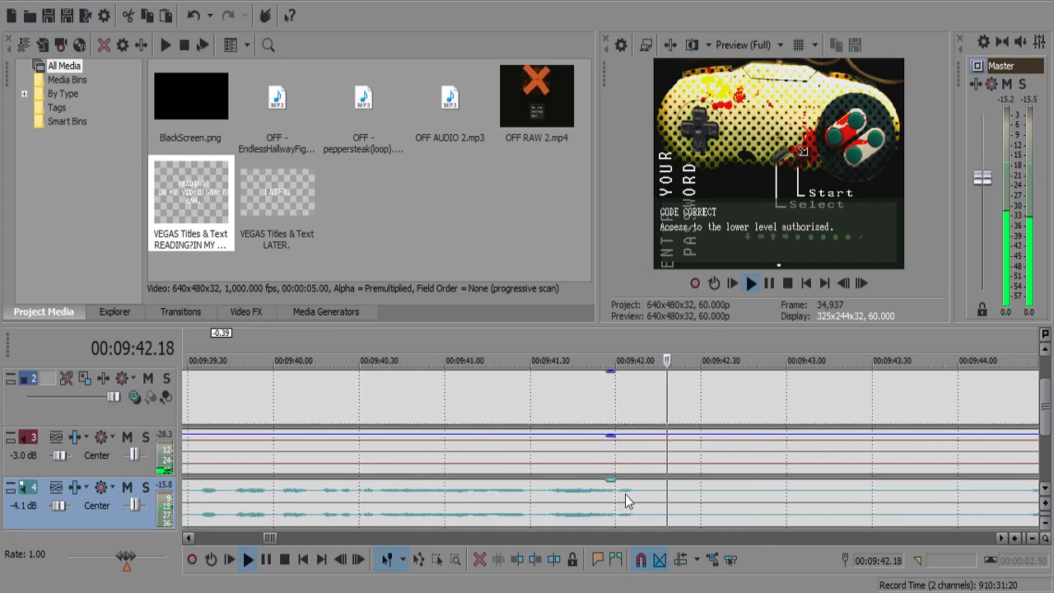
left_click(696, 504)
scroll(699, 501, "down", 4)
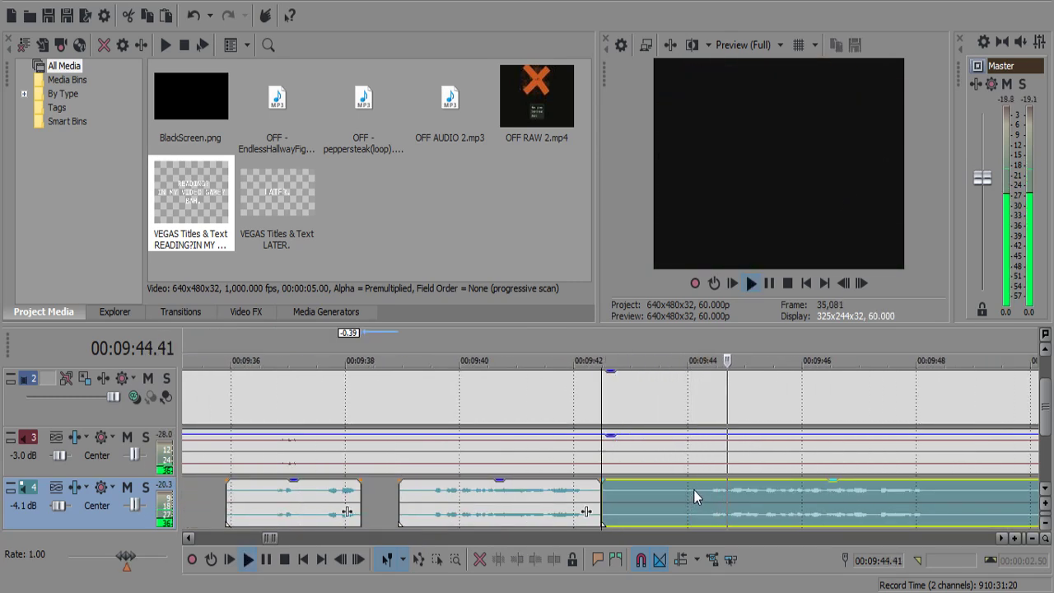
left_click(694, 489)
key("s")
left_click(661, 491)
key("Delete")
key("space")
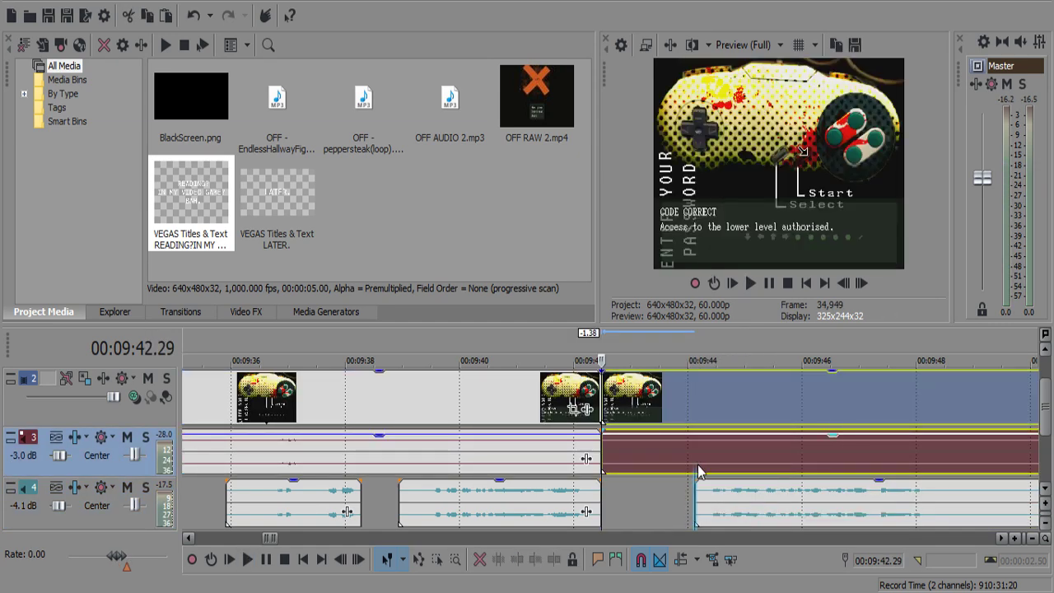
Remove the gameplay section between 00:09:42.29 and about 00:09:44, move the remaining clips back to the 00:09:42.29 cut, and play the join.
left_click(726, 412)
left_click(746, 457, "ctrl")
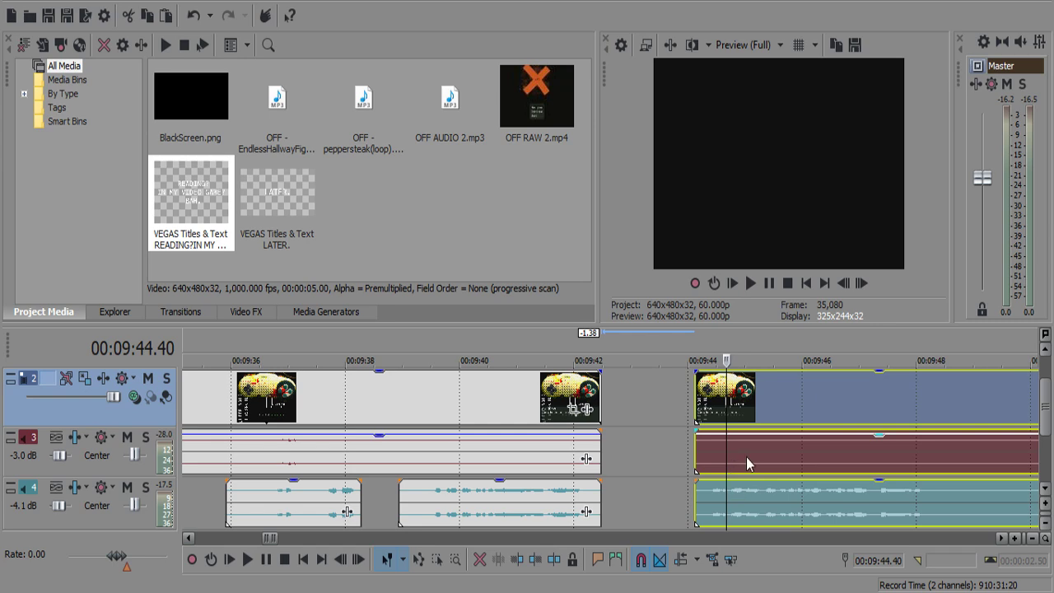
left_click_drag(746, 457, 643, 466)
left_click(571, 468)
key("space")
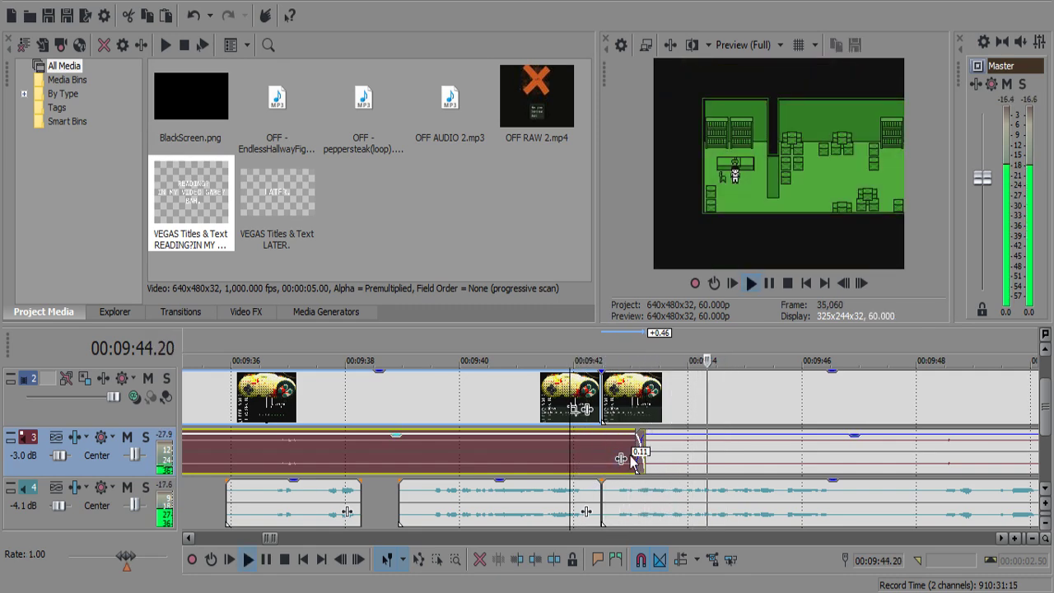
Shift the track 3 audio join earlier to about 00:09:41.45 with a 0.11 crossfade, and preview it.
left_click_drag(638, 455, 593, 458)
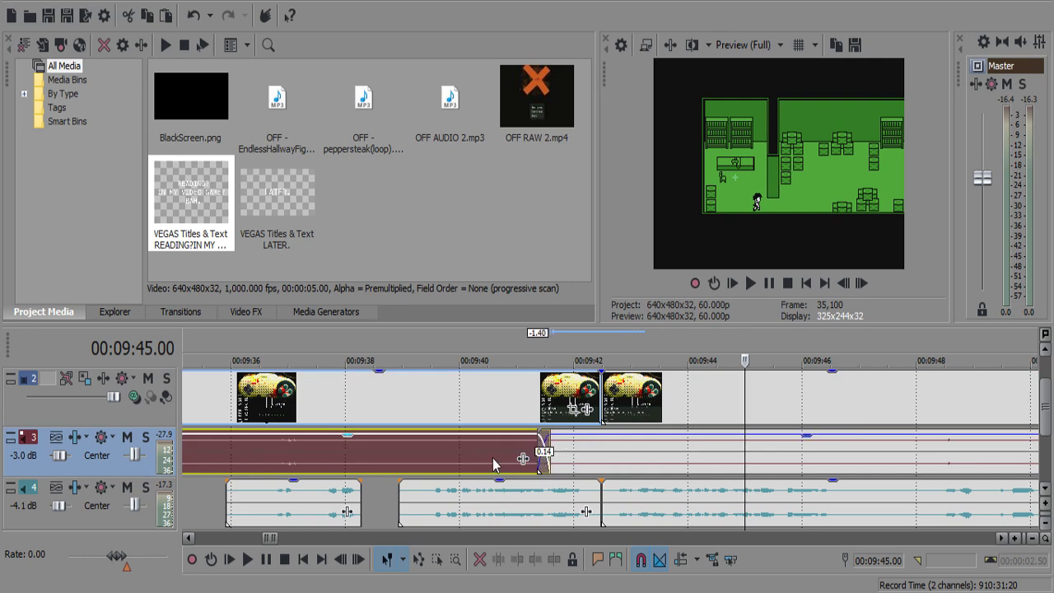
left_click(494, 465)
key("space")
key("Return")
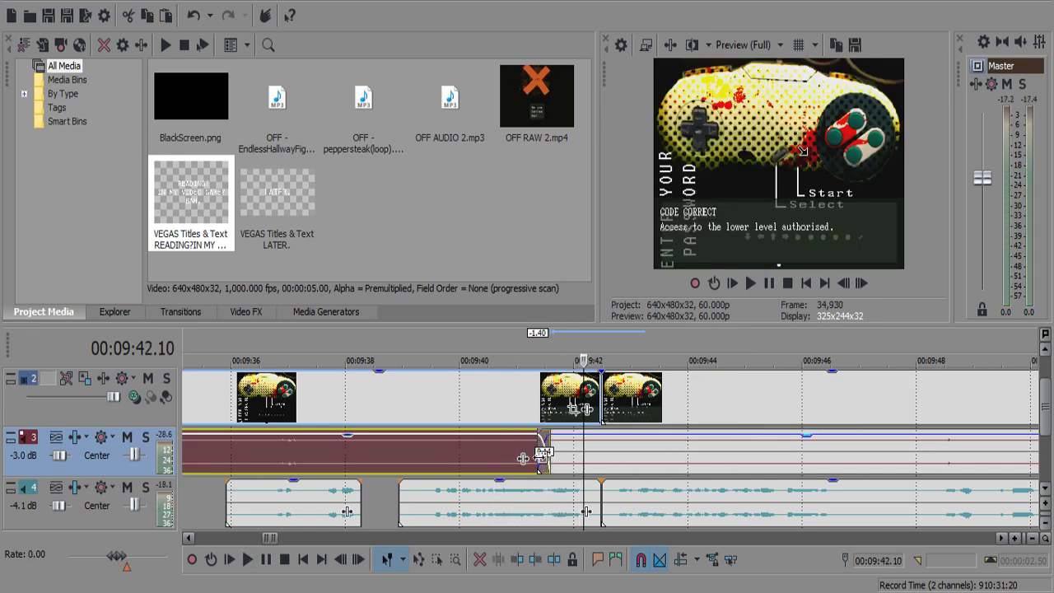
left_click_drag(538, 447, 558, 449)
left_click(521, 449)
key("space")
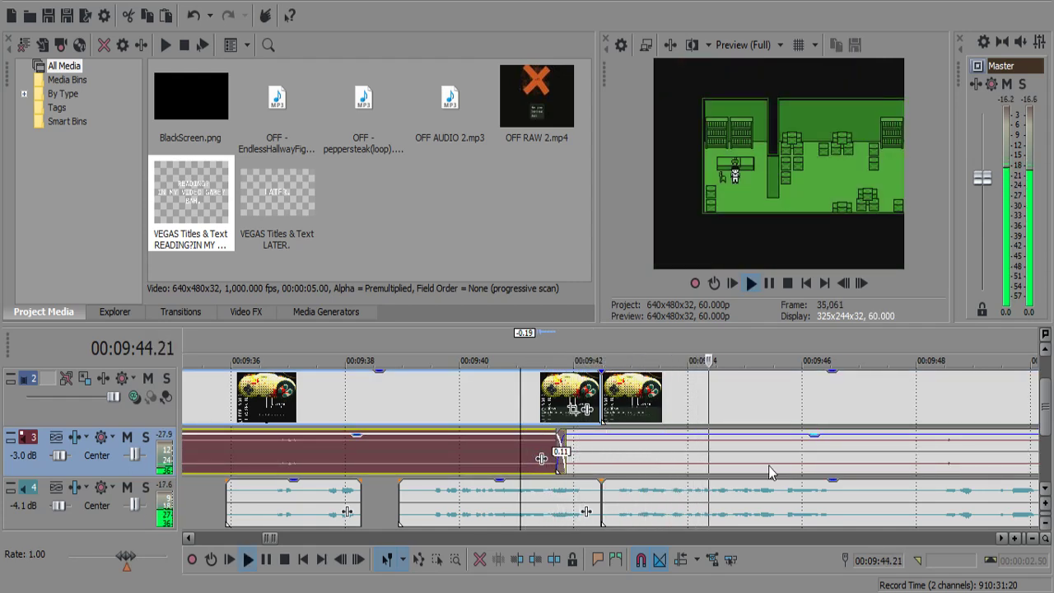
Split the track 4 audio at 00:09:46.34 and about 00:09:48.17 and delete the silent section between the cuts.
scroll(783, 465, "down", 1)
scroll(700, 470, "up", 3)
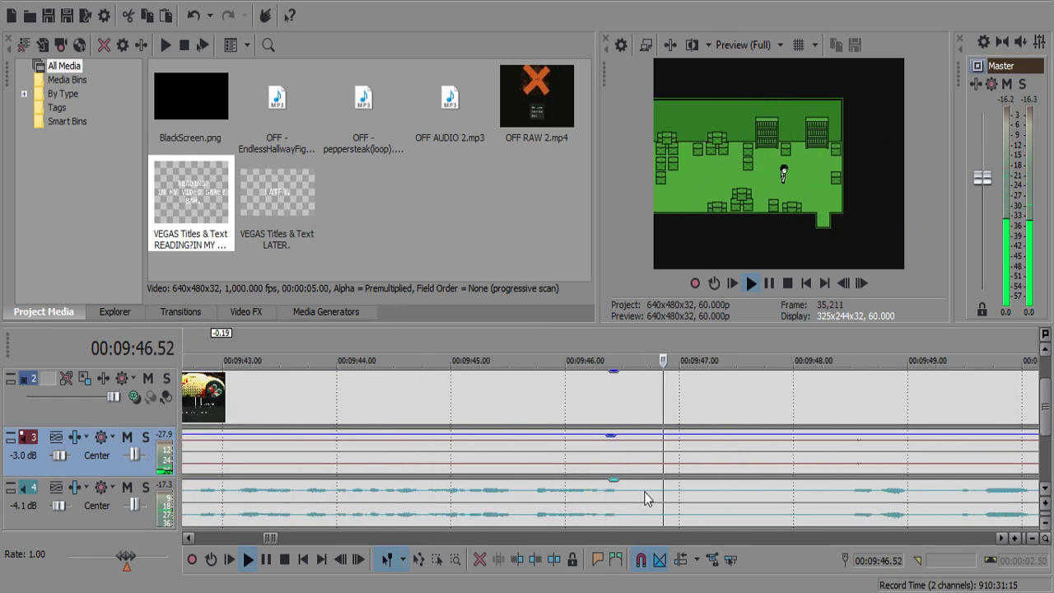
left_click(624, 493)
key("s")
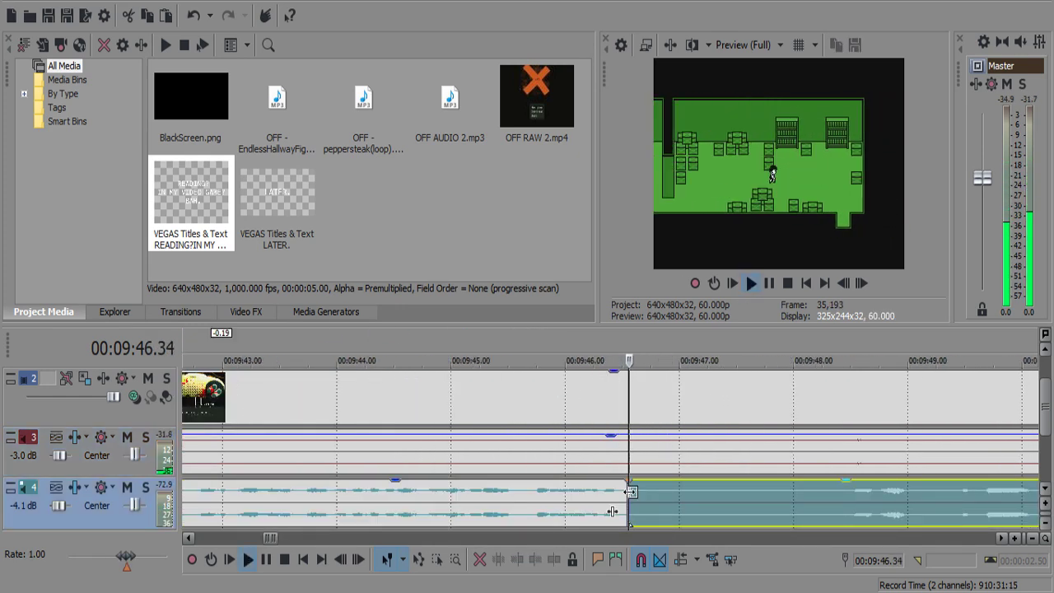
scroll(634, 494, "down", 2)
scroll(671, 489, "up", 2)
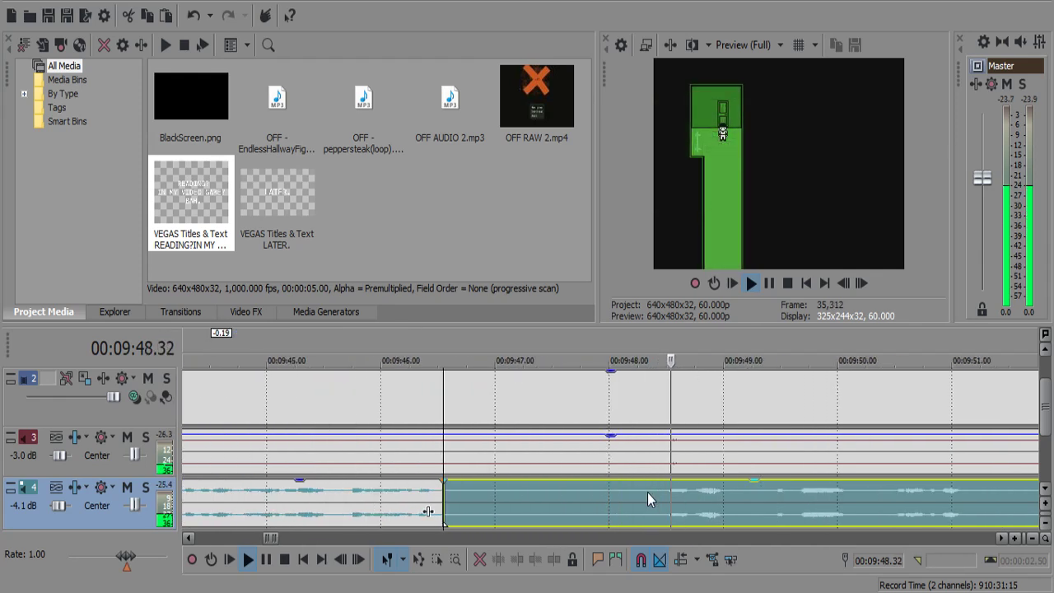
left_click(639, 493)
key("s")
left_click(625, 493)
key("Delete")
key("space")
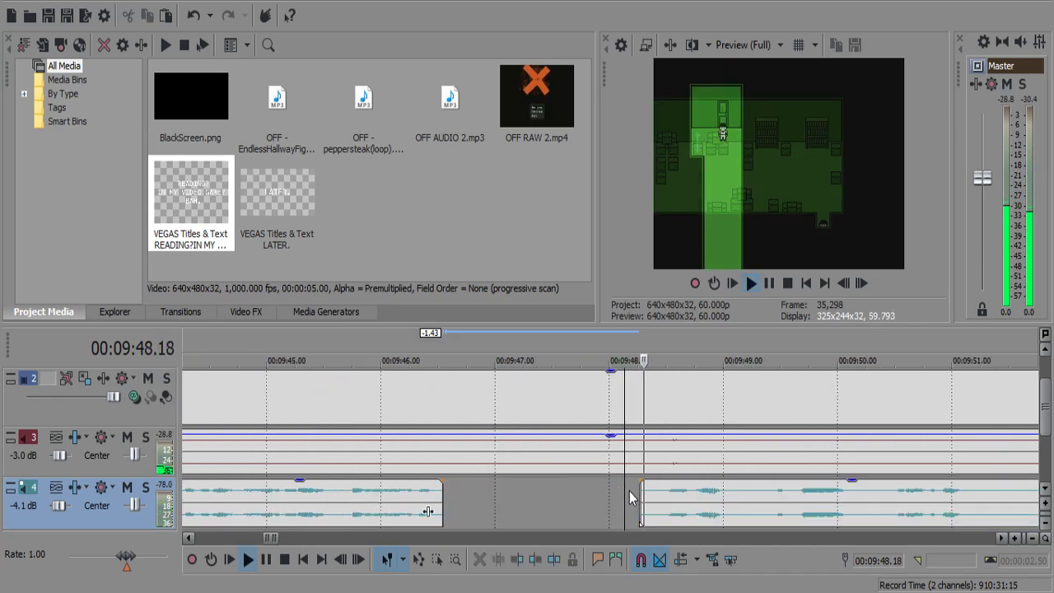
Split the track 4 audio and the gameplay clip on tracks 2 and 3 at about 00:09:51.34.
scroll(630, 494, "down", 2)
scroll(634, 498, "down", 2)
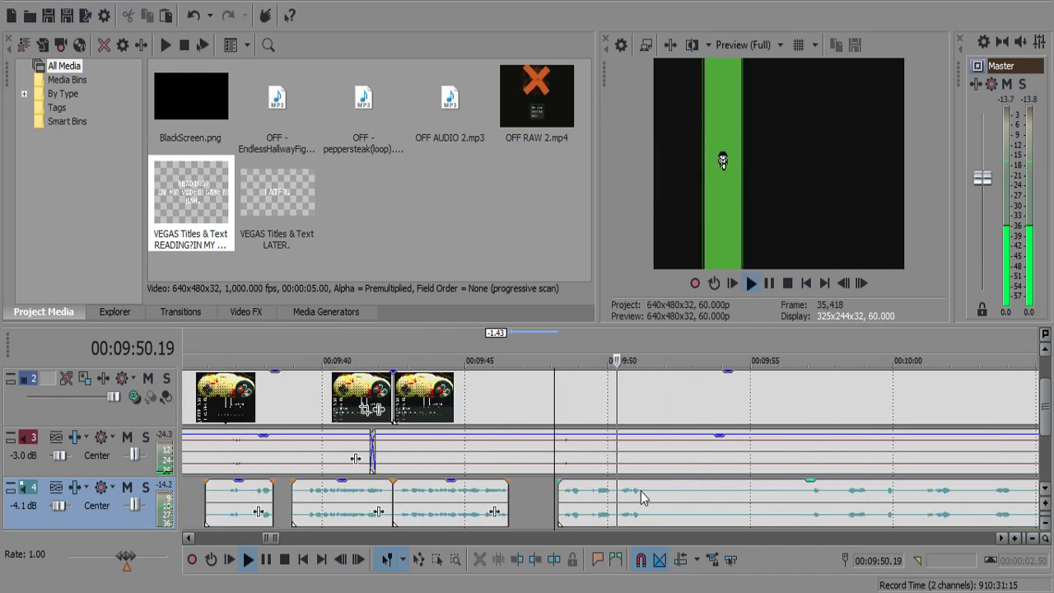
scroll(641, 492, "up", 2)
left_click(678, 493)
key("space")
key("s")
left_click(690, 463)
key("s")
scroll(704, 456, "down", 1)
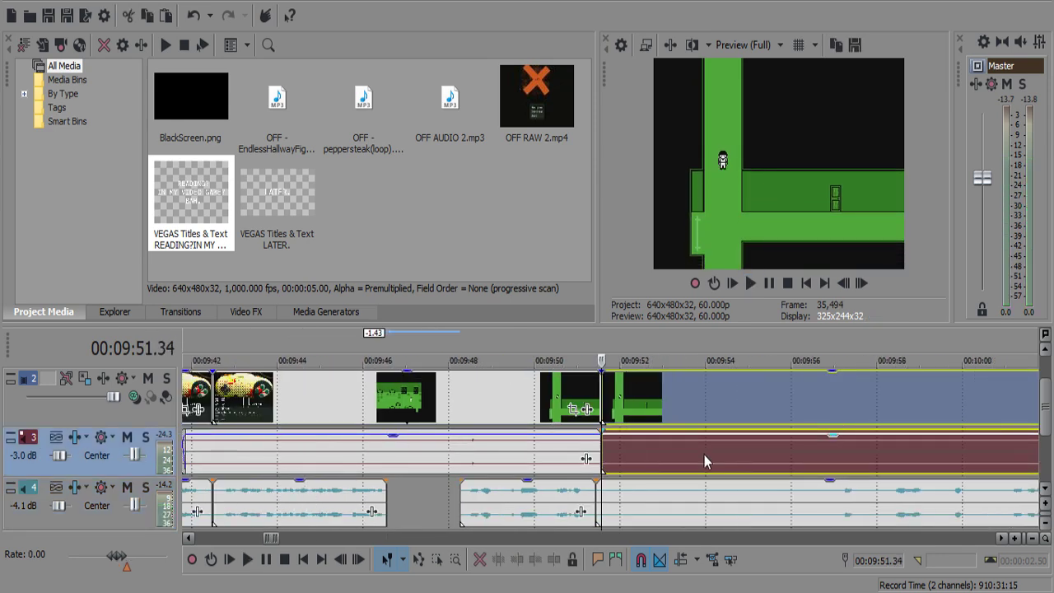
Split the three tracks at 00:09:56.58 and delete the section back to the 00:09:51.34 cut.
scroll(725, 478, "down", 1)
left_click(755, 490)
key("s")
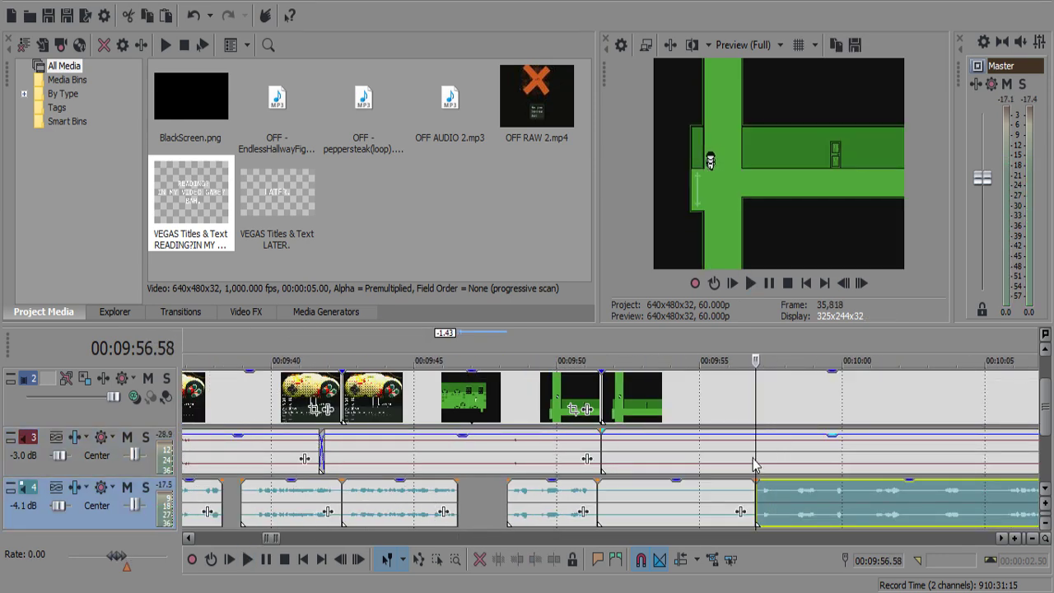
left_click(754, 459)
key("s")
left_click(697, 463)
key("Delete")
left_click(687, 495)
key("Delete")
Move the remaining clips on tracks 2, 3 and 4 back to the 00:09:51.34 cut, crossfade tracks 2 and 3 by about 0.15, and preview.
left_click(806, 397)
left_click(792, 510, "ctrl")
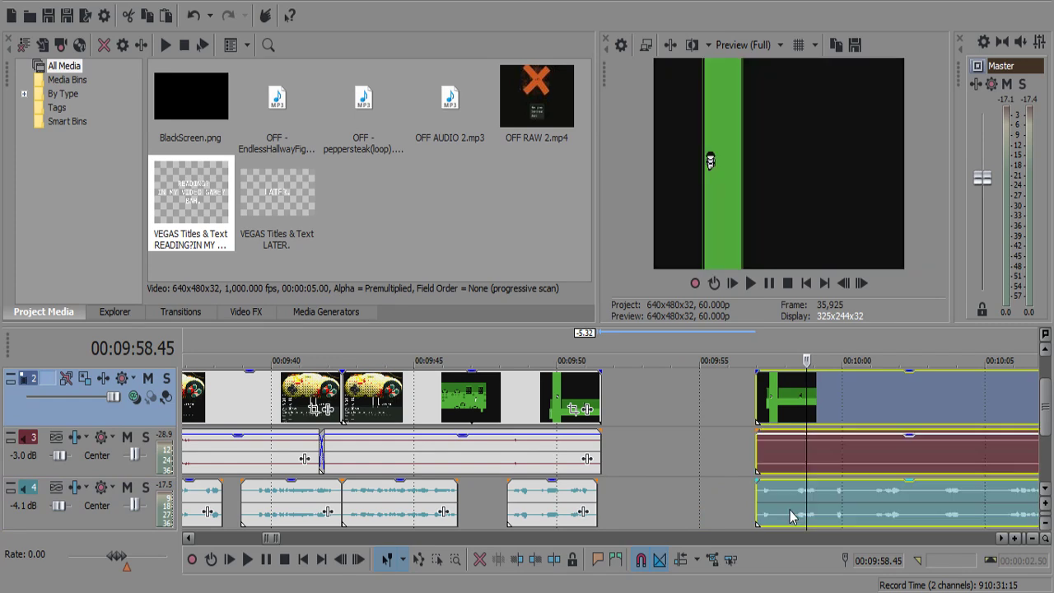
left_click_drag(646, 469, 540, 457)
left_click(619, 455)
scroll(580, 455, "up", 2)
left_click(483, 492)
key("space")
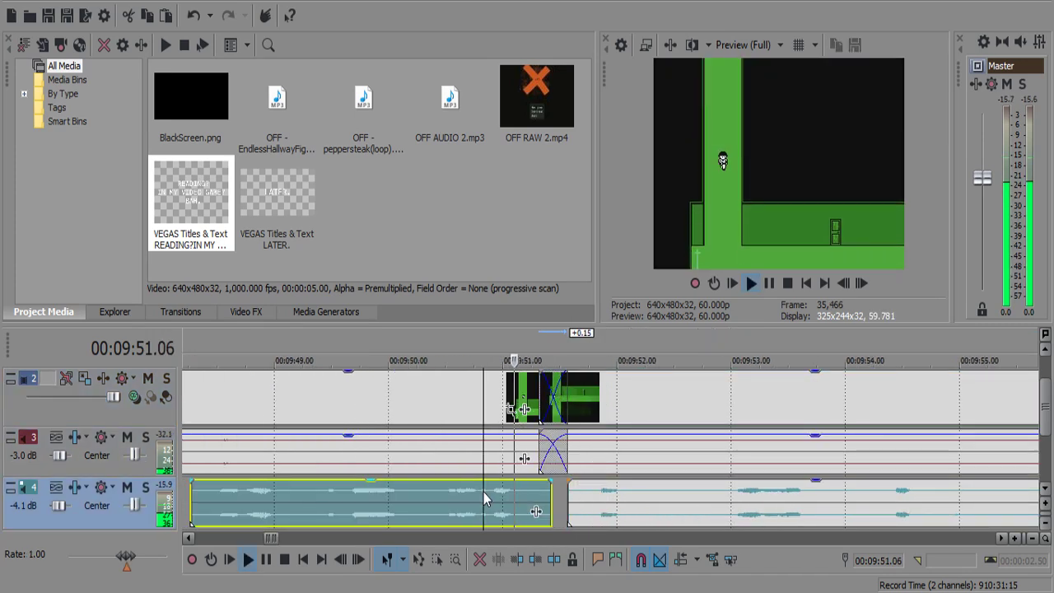
Lengthen the crossfade between the gameplay clips on tracks 2 and 3 to 0.20, previewing the join.
key("space")
left_click_drag(566, 471, 571, 473)
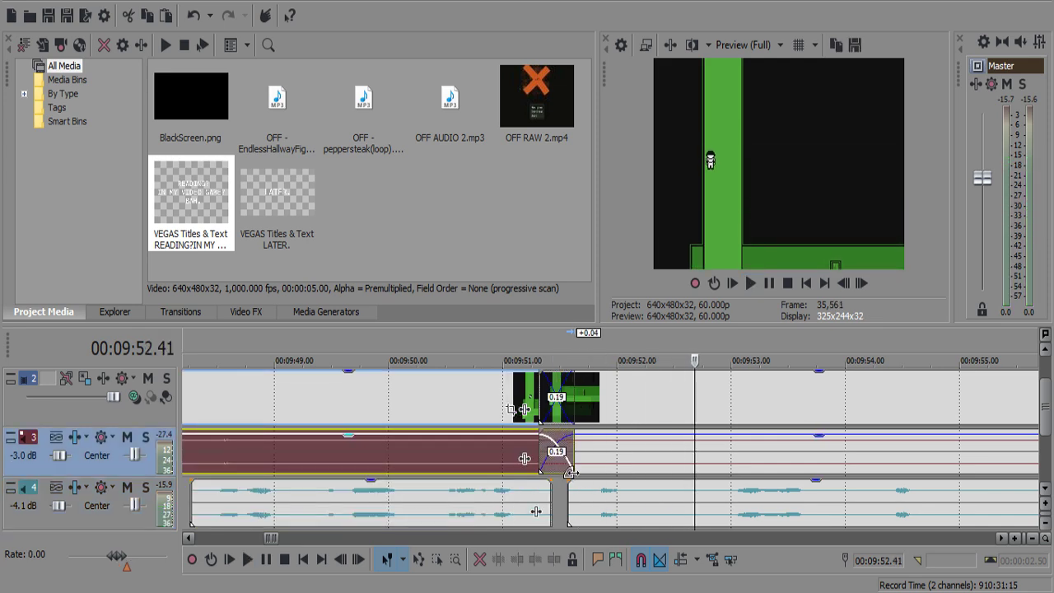
left_click(470, 508)
key("space")
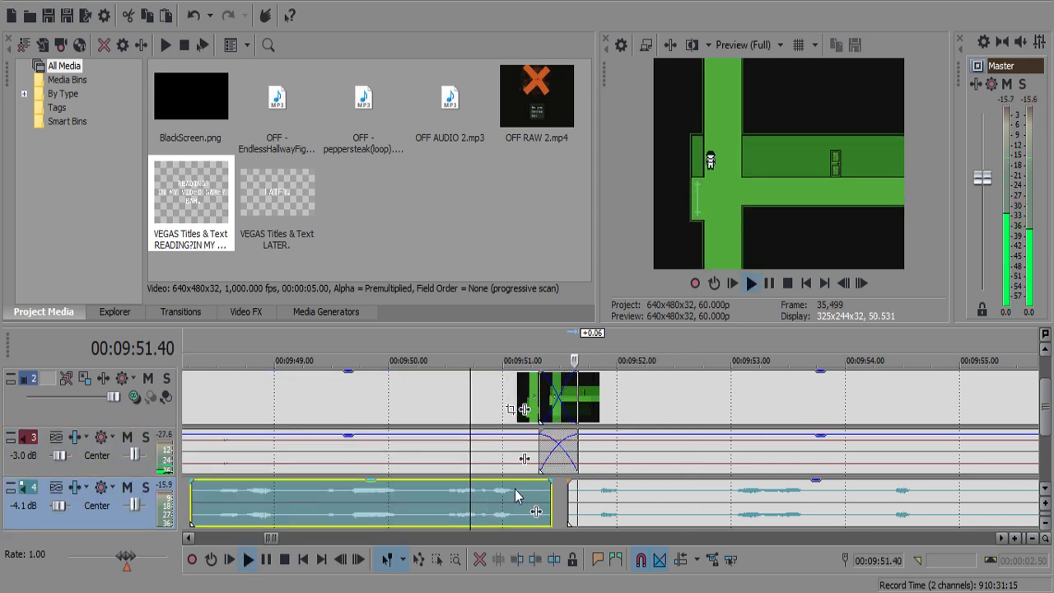
key("Return")
left_click(576, 454)
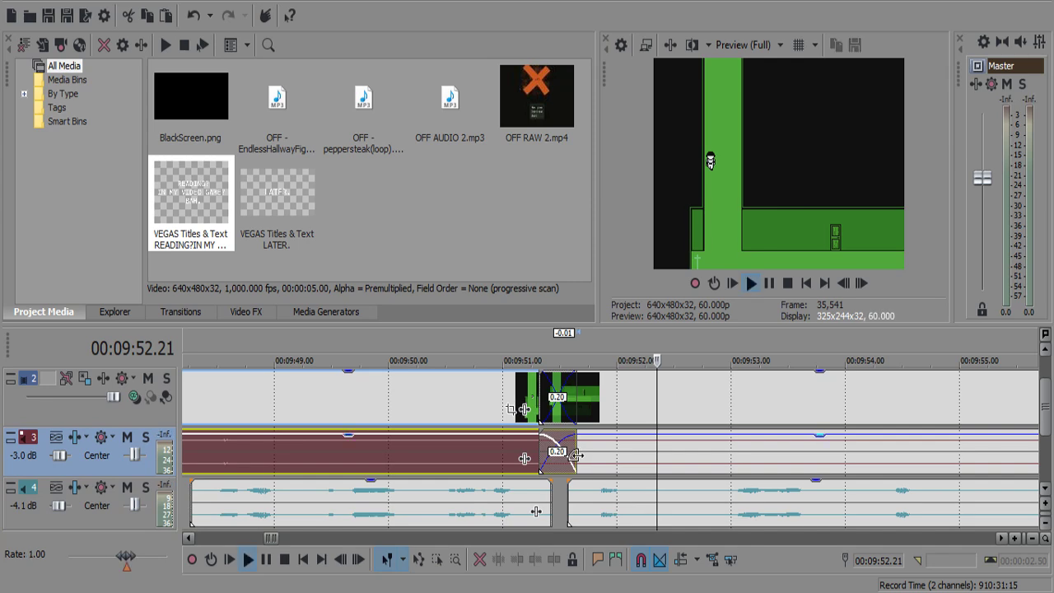
Play the footage from the join at 00:09:51 to about 00:10:04 and check the track 4 audio for silent passages.
scroll(619, 469, "down", 6)
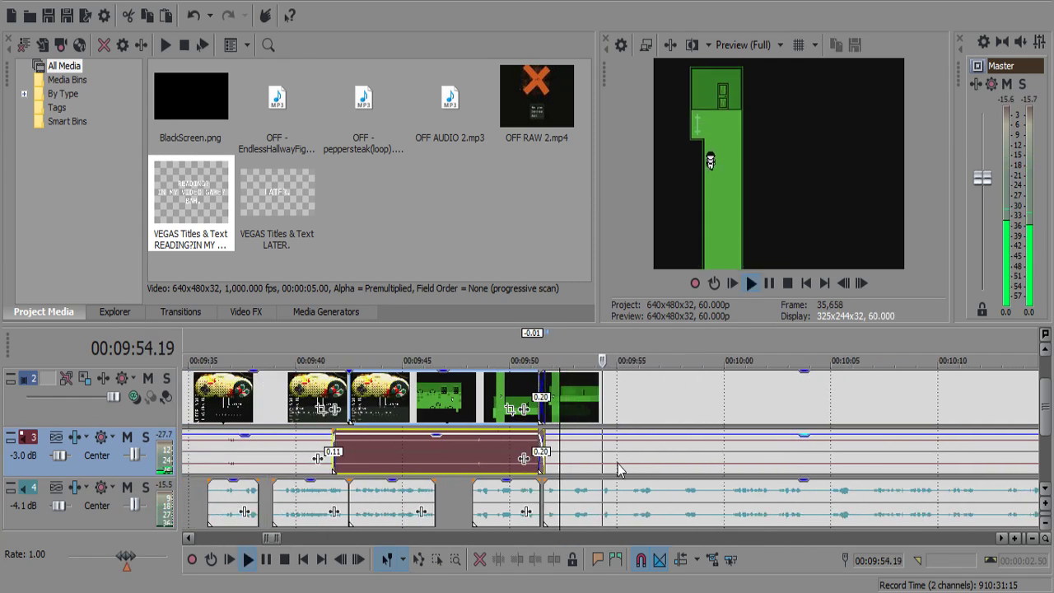
scroll(619, 470, "up", 2)
scroll(619, 469, "up", 2)
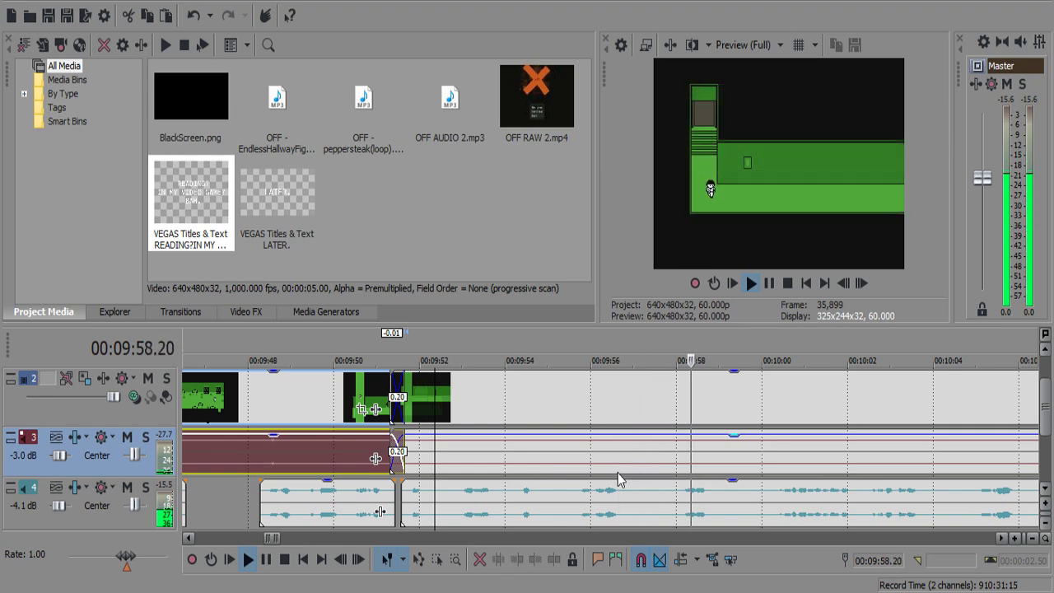
scroll(619, 479, "down", 4)
scroll(619, 480, "up", 4)
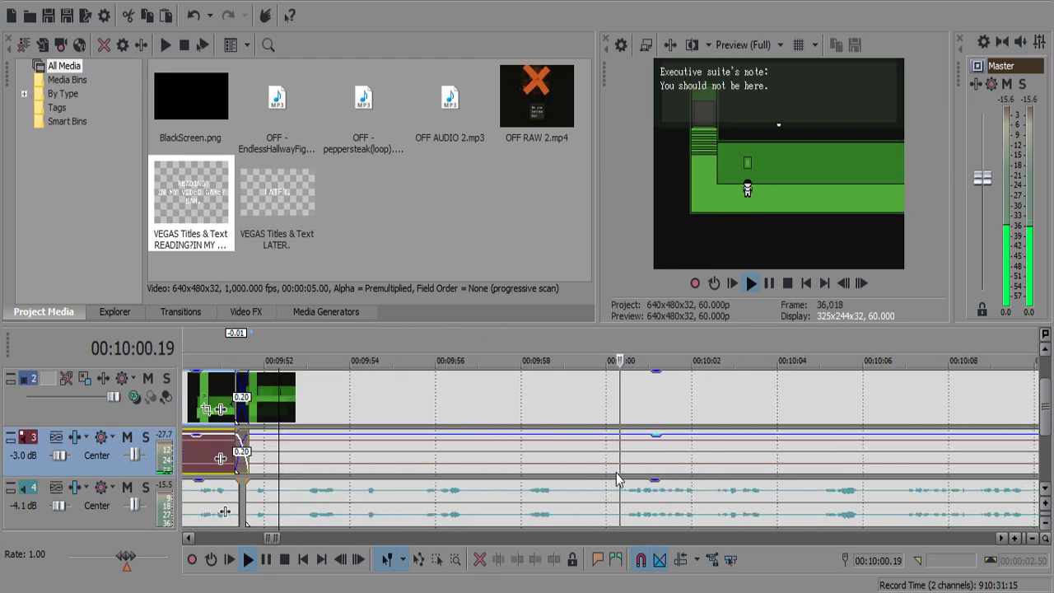
left_click(505, 502)
left_click_drag(607, 442, 614, 445)
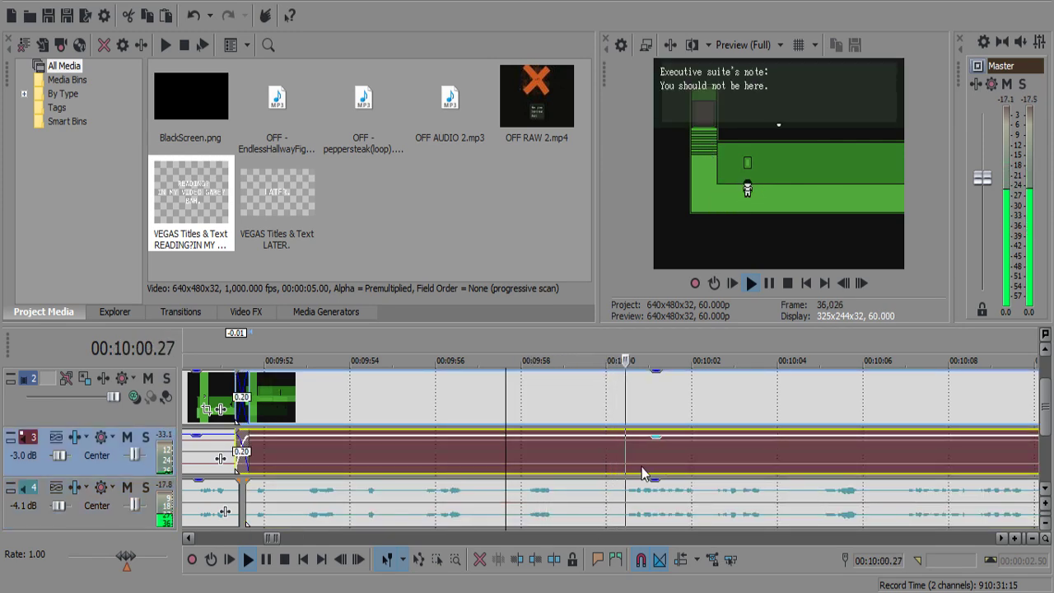
scroll(645, 474, "up", 1)
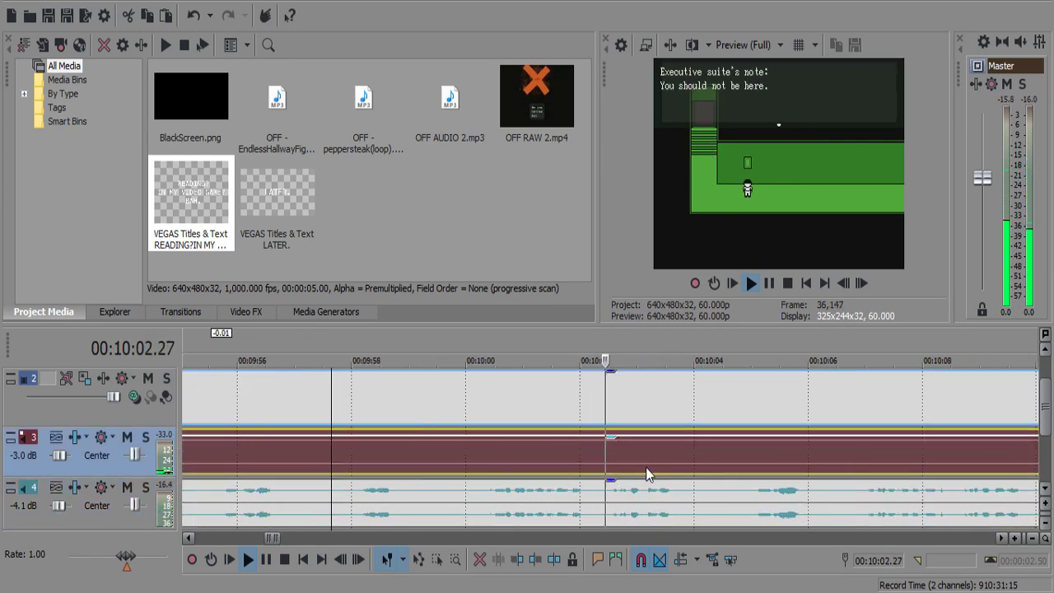
scroll(647, 477, "down", 2)
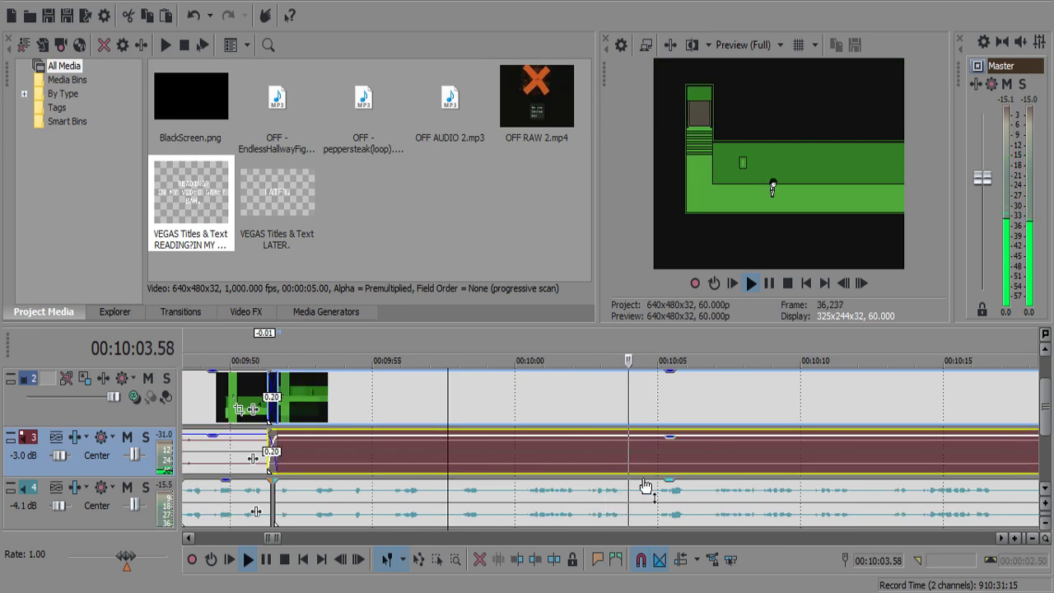
scroll(647, 490, "up", 2)
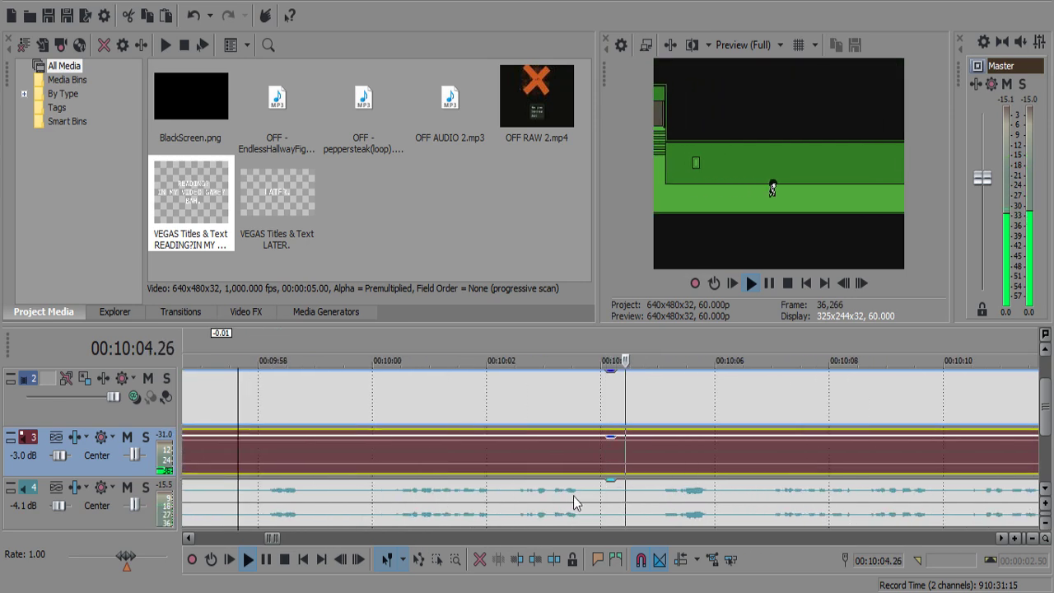
Split the track 4 audio at about 00:10:03.40 and 00:10:04.55 and delete the silent section between the cuts.
left_click(581, 501)
key("s")
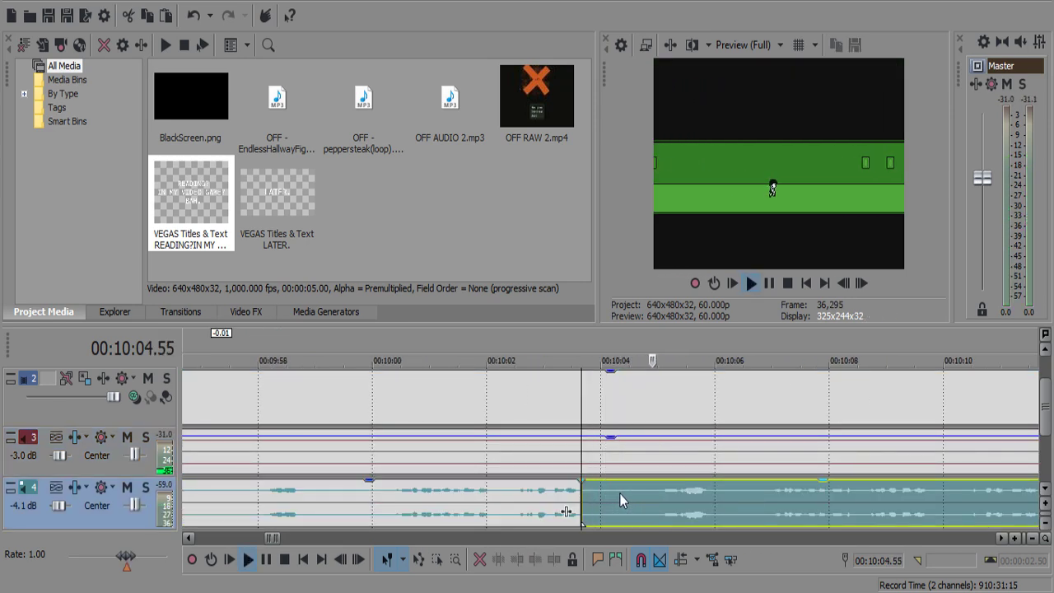
key("s")
left_click(625, 495)
key("Delete")
key("space")
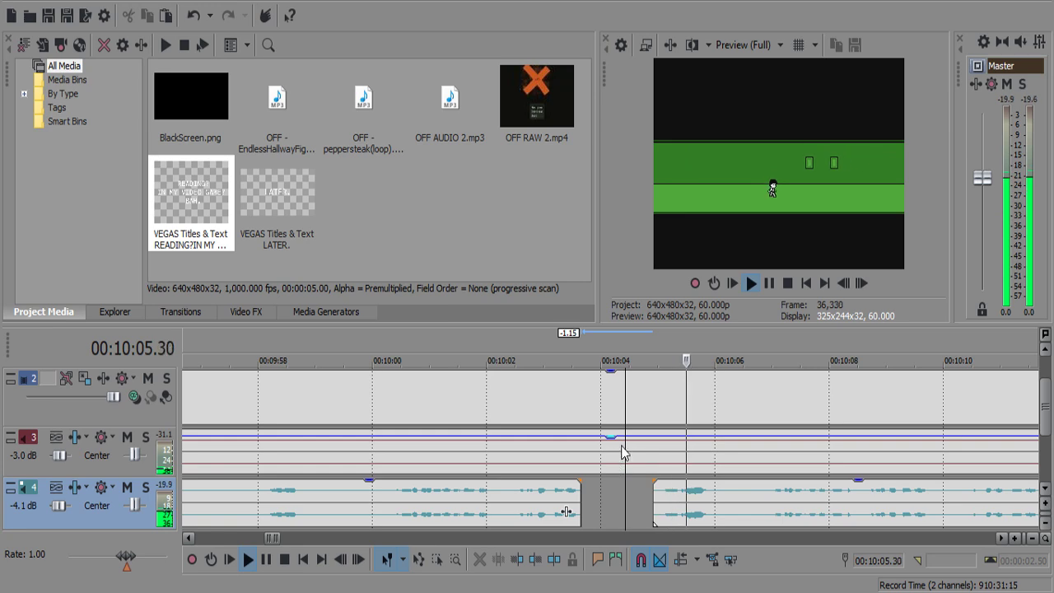
Listen to the track 4 audio on both sides of the 00:10:04 gap, going back to about 00:09:57, for more unwanted sections.
scroll(684, 497, "down", 1)
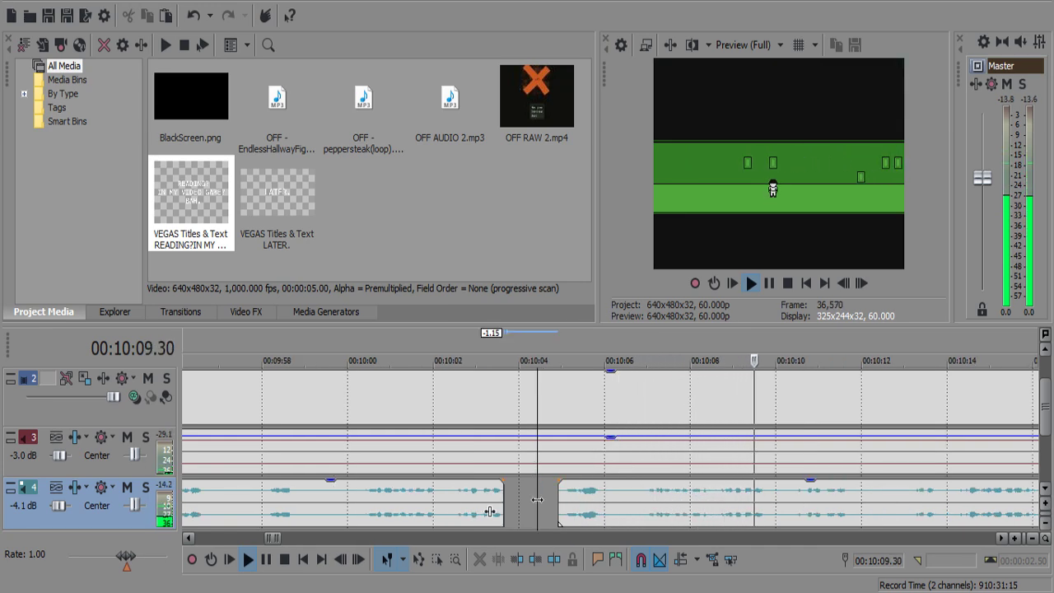
key("Return")
left_click(499, 499)
key("space")
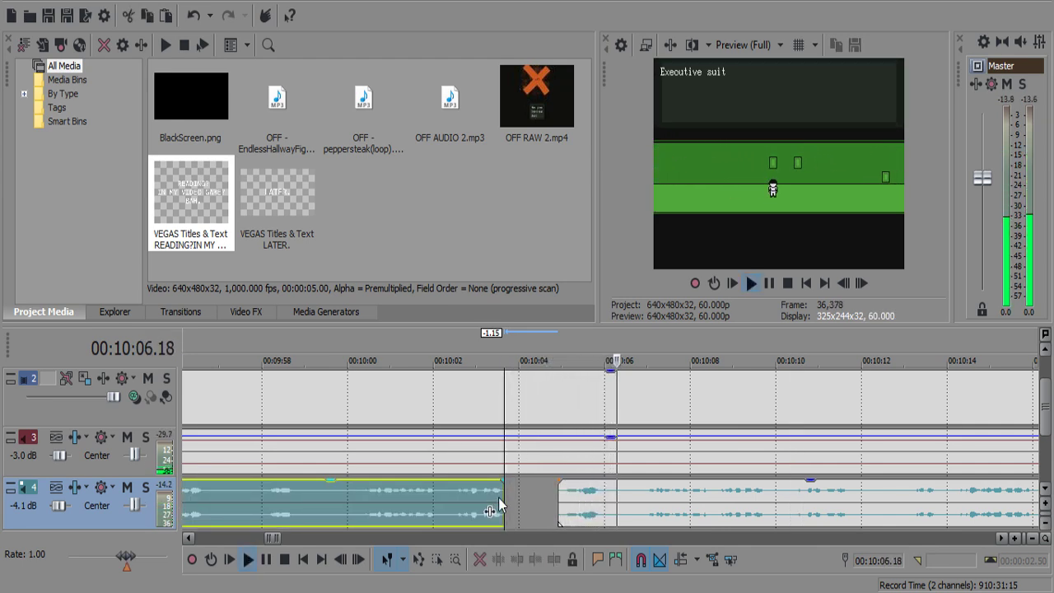
left_click(480, 497)
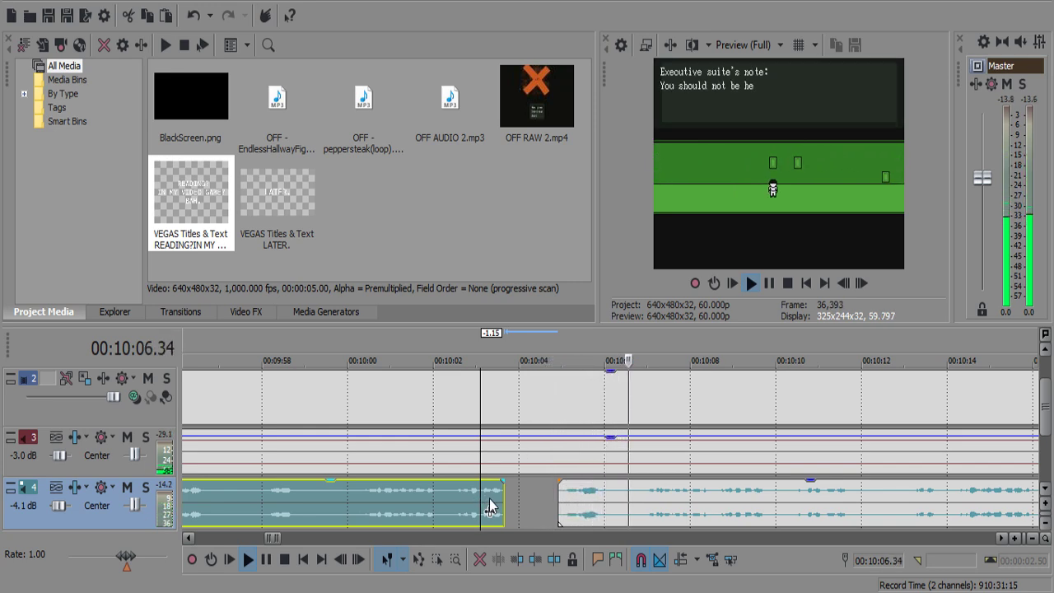
left_click(423, 500)
left_click(343, 501)
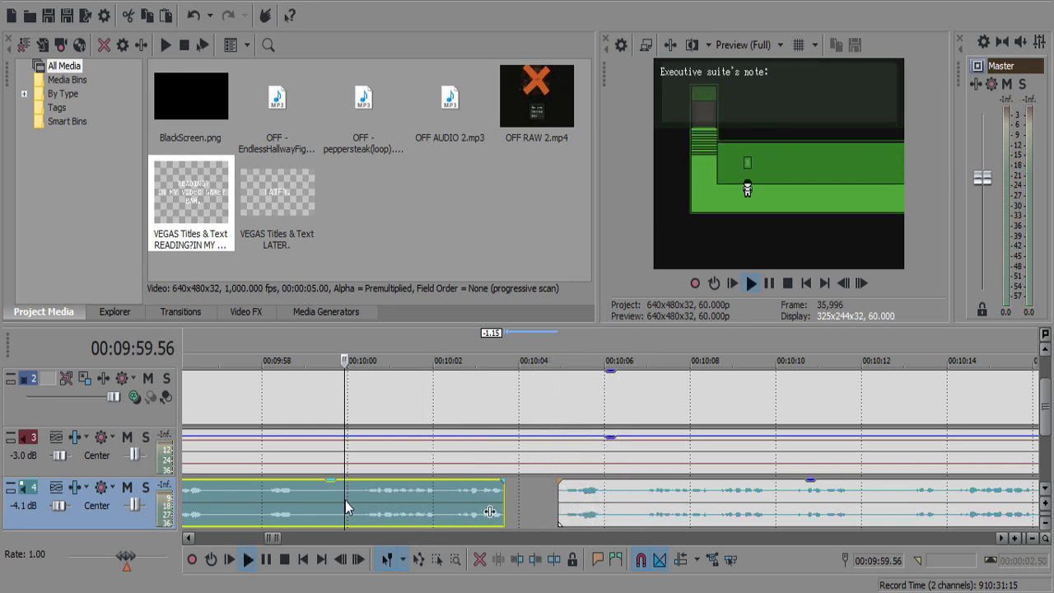
left_click(276, 501)
left_click(207, 486)
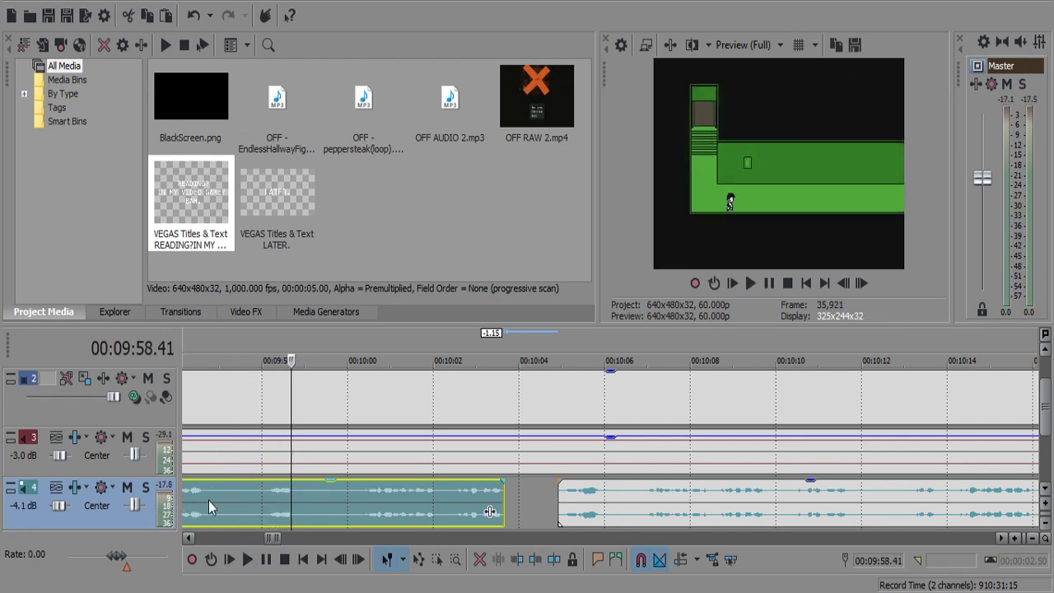
Split the track 4 audio at about 00:09:56.52 and 00:09:57.43 and delete the section between the cuts.
left_click(212, 500)
left_click(214, 500)
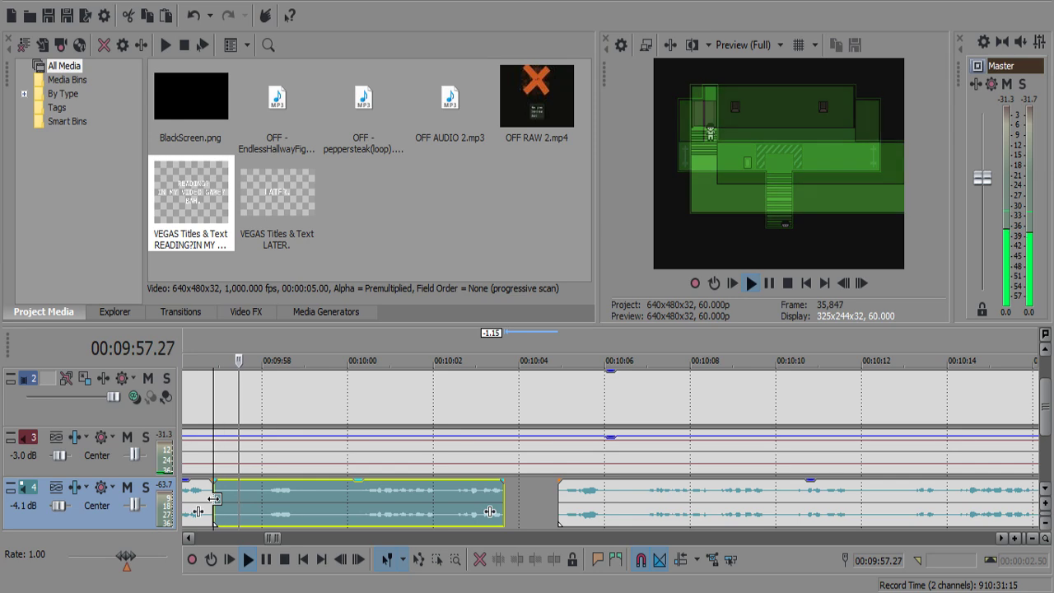
key("s")
left_click(226, 499)
key("Delete")
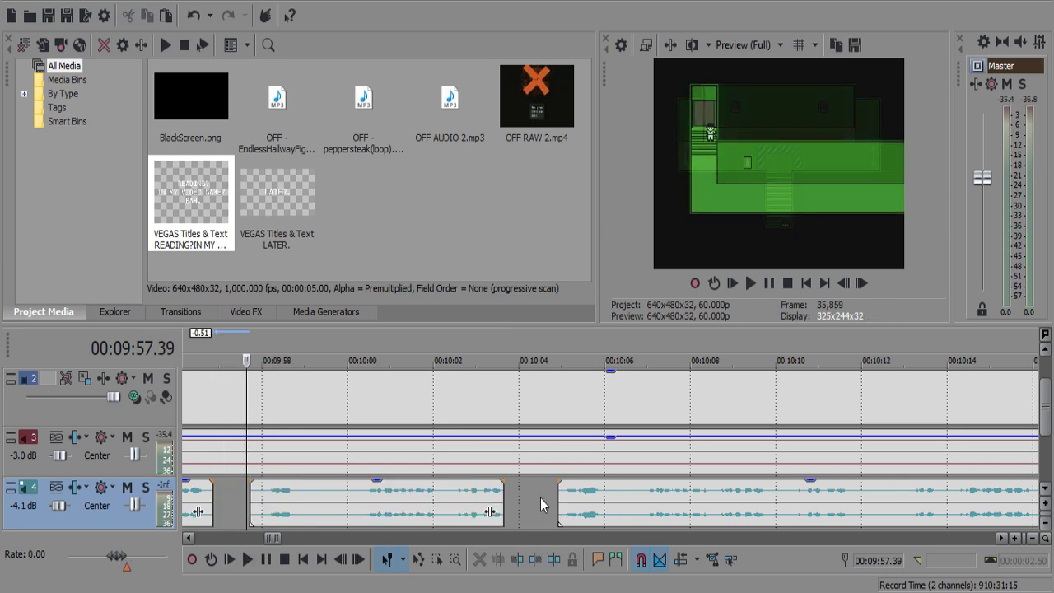
Split the track 4 audio at about 00:10:09.49 and 00:10:10.20 and delete the short silence between the cuts.
left_click(525, 492)
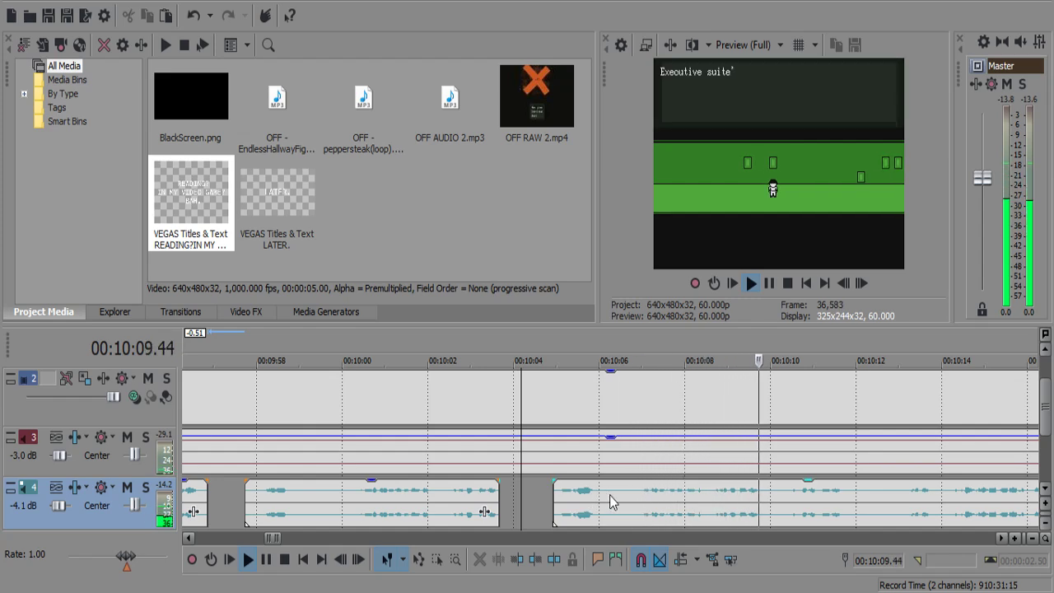
left_click(571, 492)
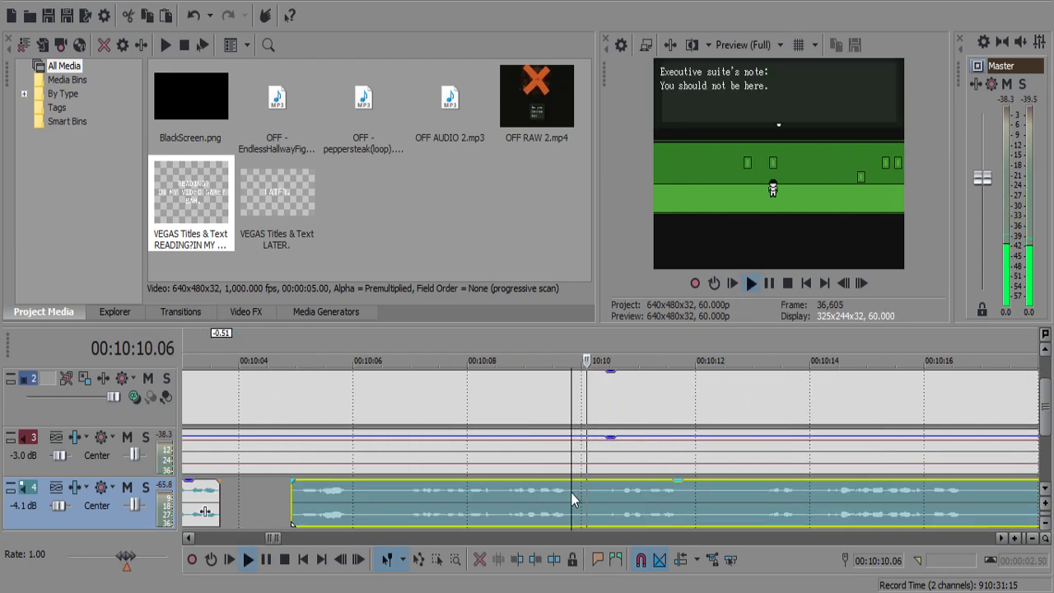
key("s")
key("space")
key("s")
left_click(576, 497)
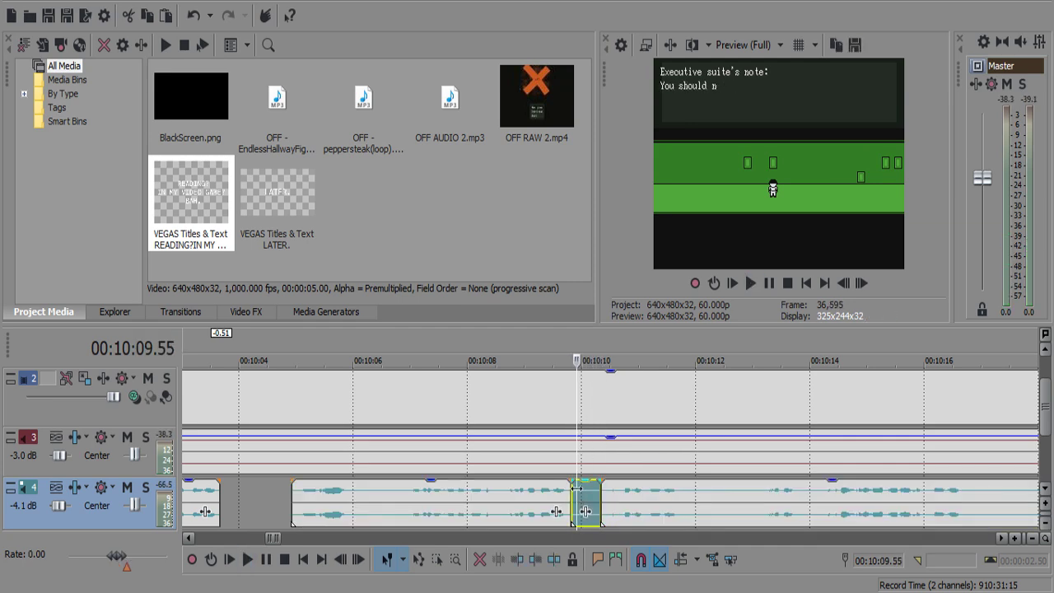
Listen on from about 00:10:09, split the track 4 audio at about 00:10:16.42 and 00:10:19.01, and delete the silence between the cuts.
left_click(527, 492)
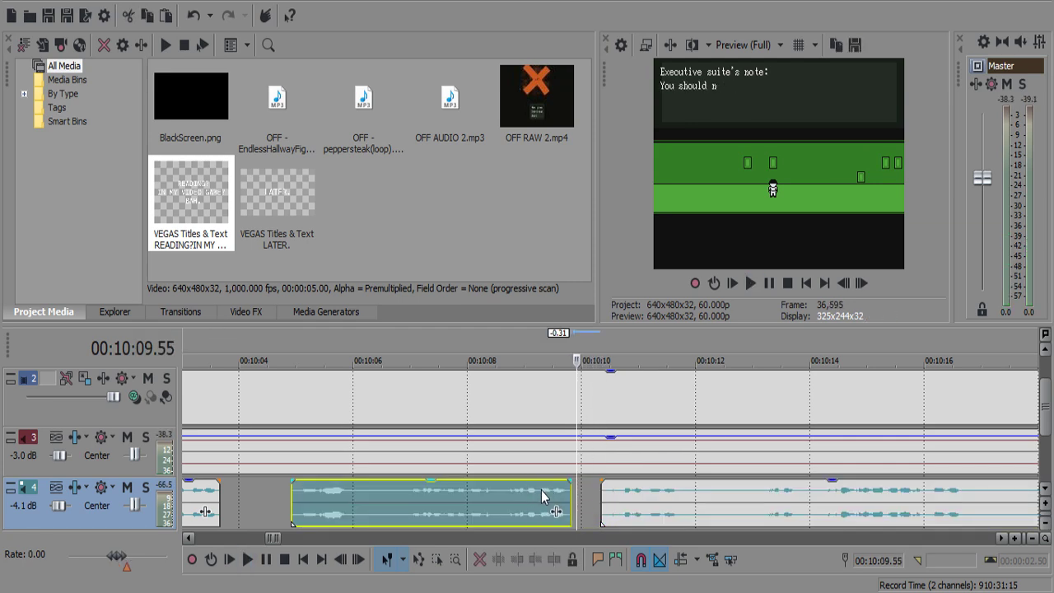
key("space")
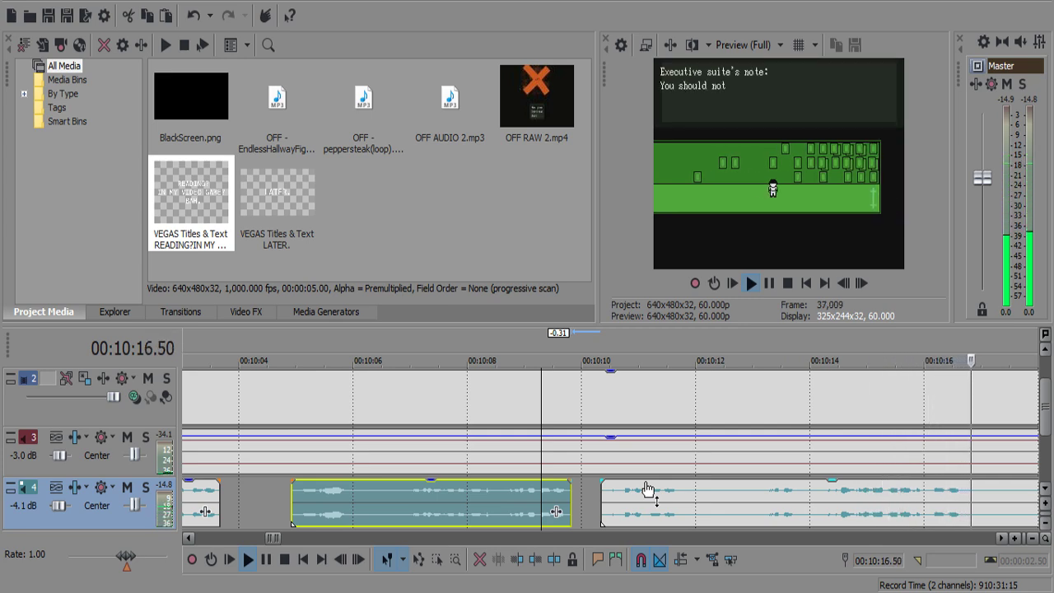
key("space")
scroll(619, 492, "up", 2)
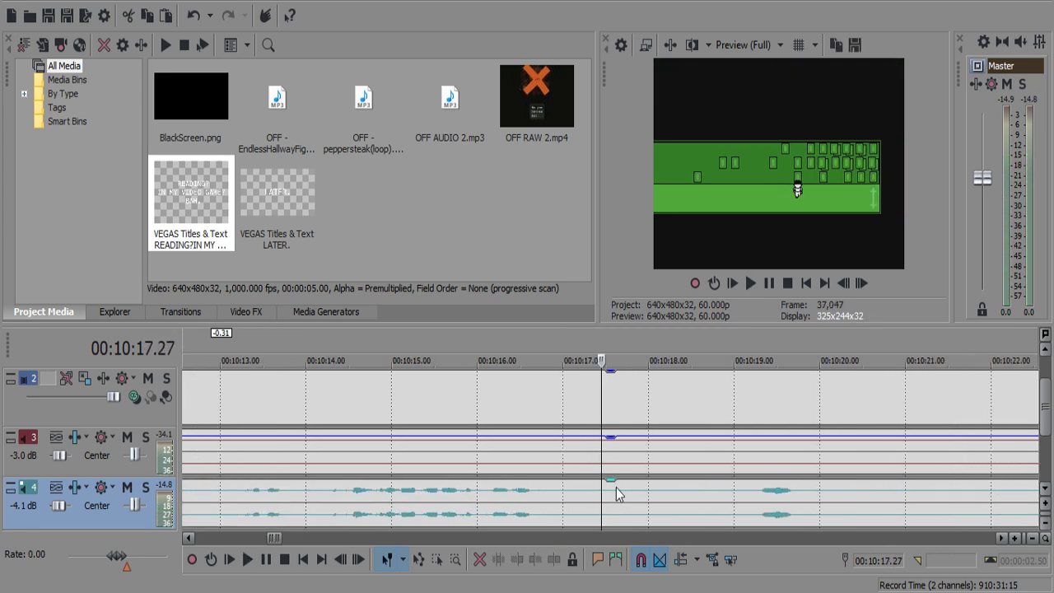
left_click(544, 494)
key("space")
left_click(539, 492)
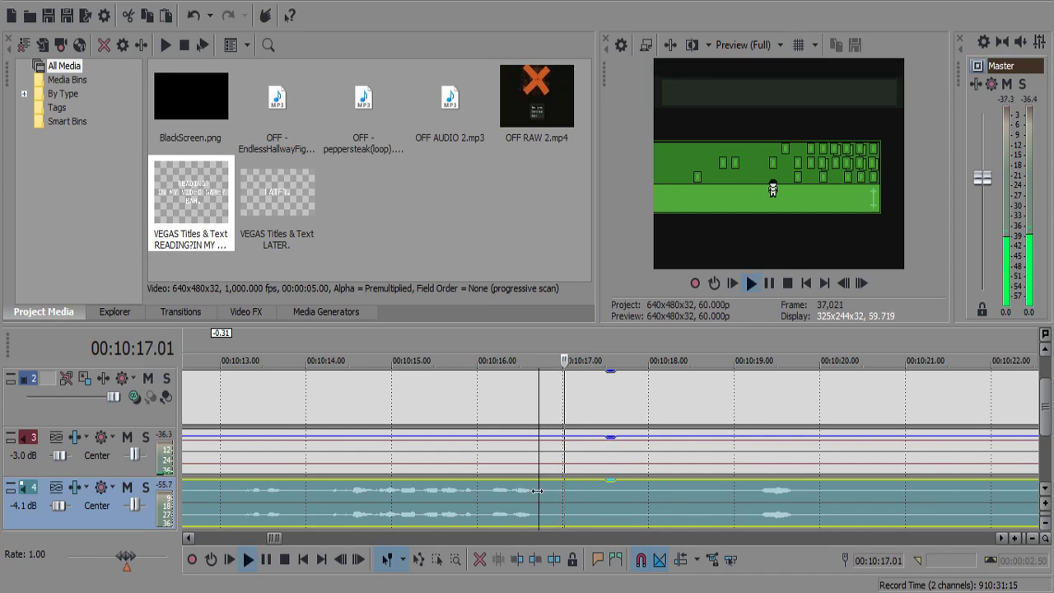
key("s")
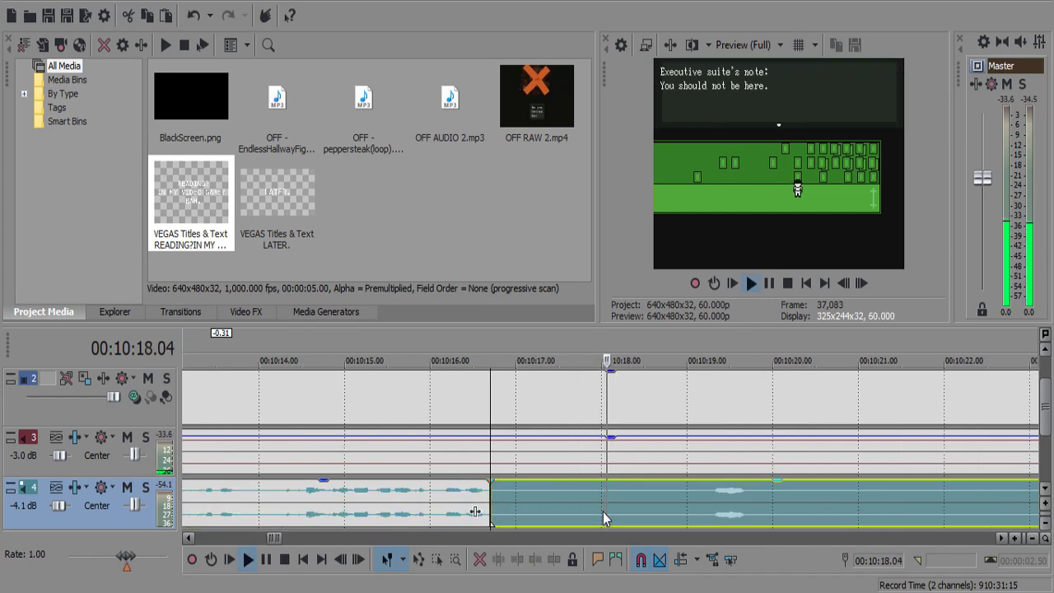
key("s")
left_click(659, 494)
key("space")
key("Delete")
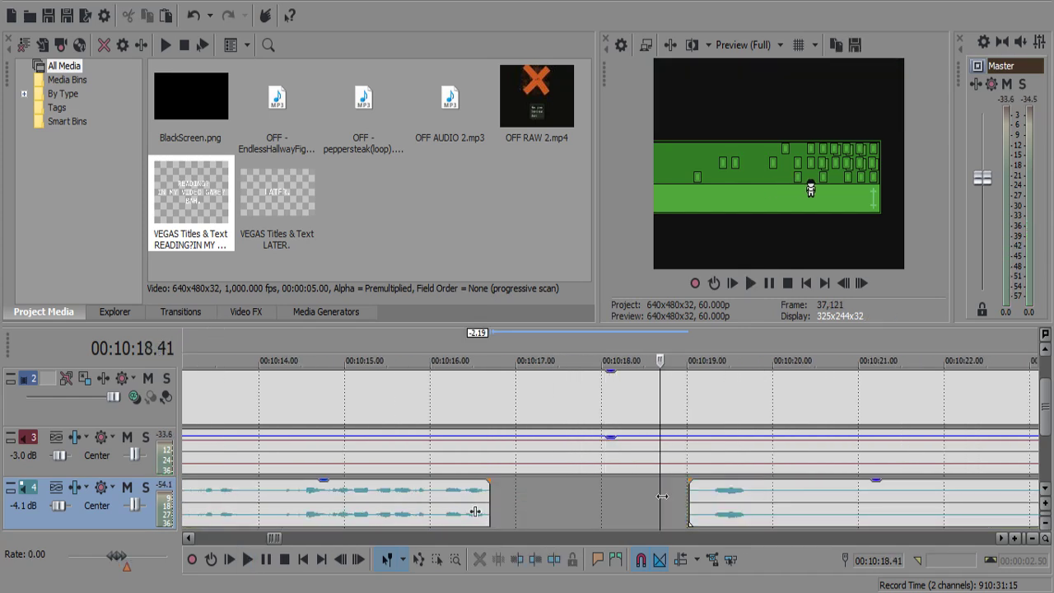
Split the track 4 audio at about 00:10:06.27 and delete the piece from the start of that clip up to the cut.
scroll(661, 497, "down", 4)
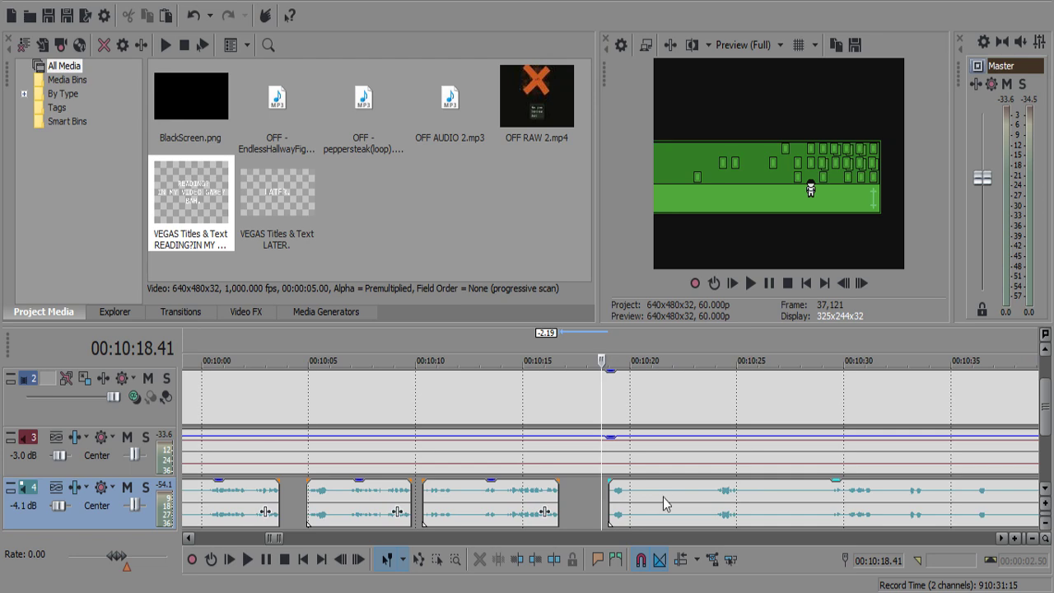
left_click(316, 498)
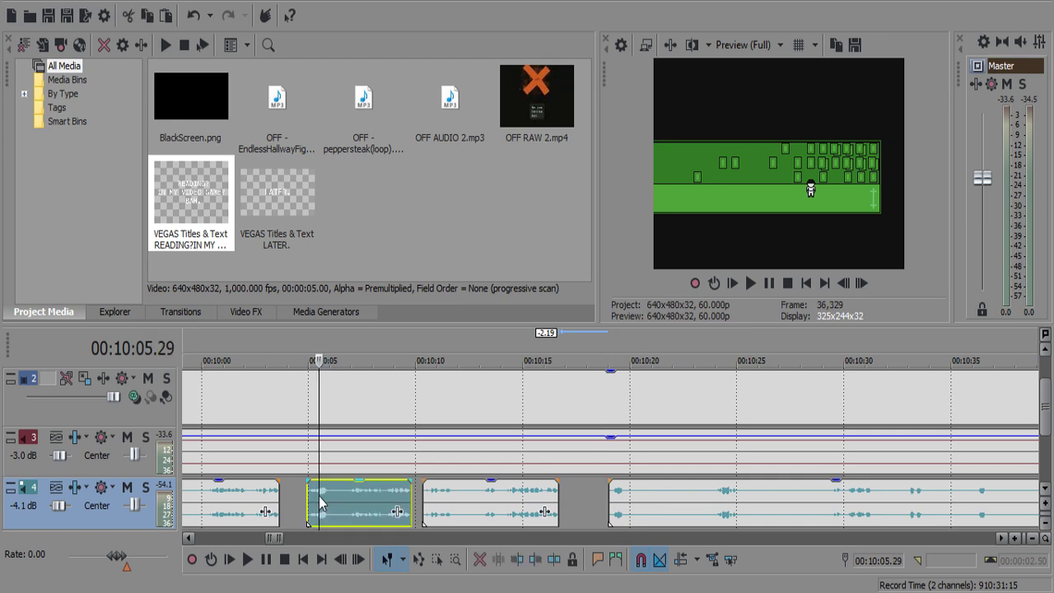
key("space")
left_click(319, 494)
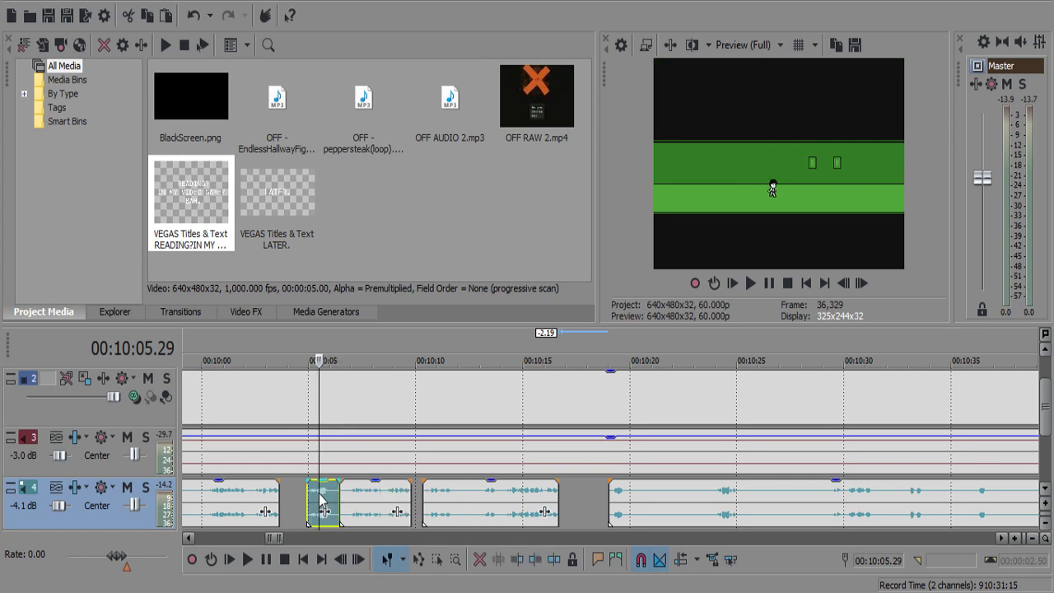
key("Delete")
Play on from about 00:10:19, split the track 4 audio at about 00:10:20.11 and 00:10:23.39, and delete the section between the cuts.
left_click(609, 498)
key("space")
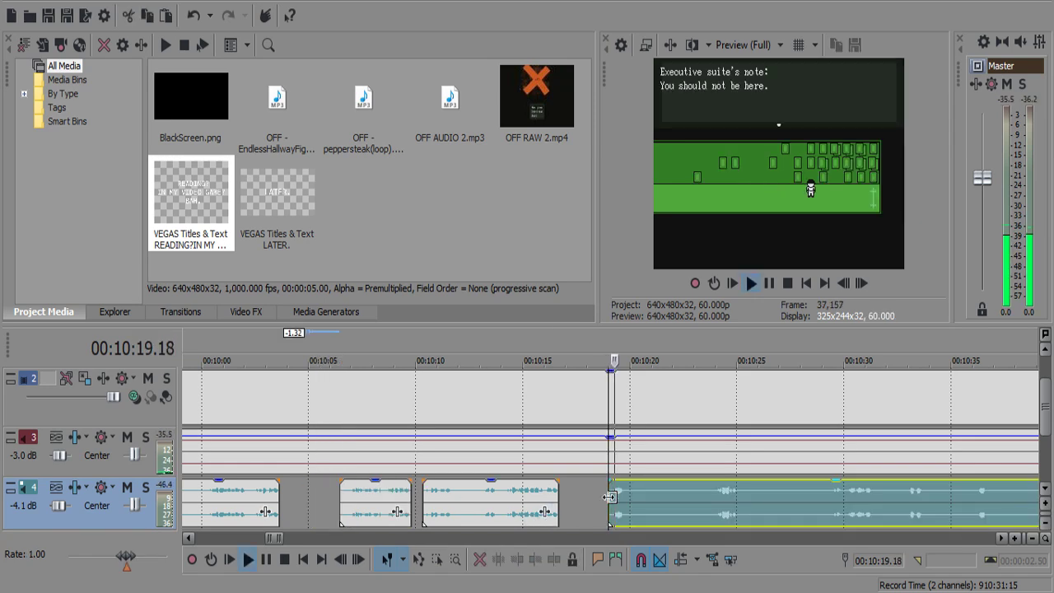
key("s")
key("space")
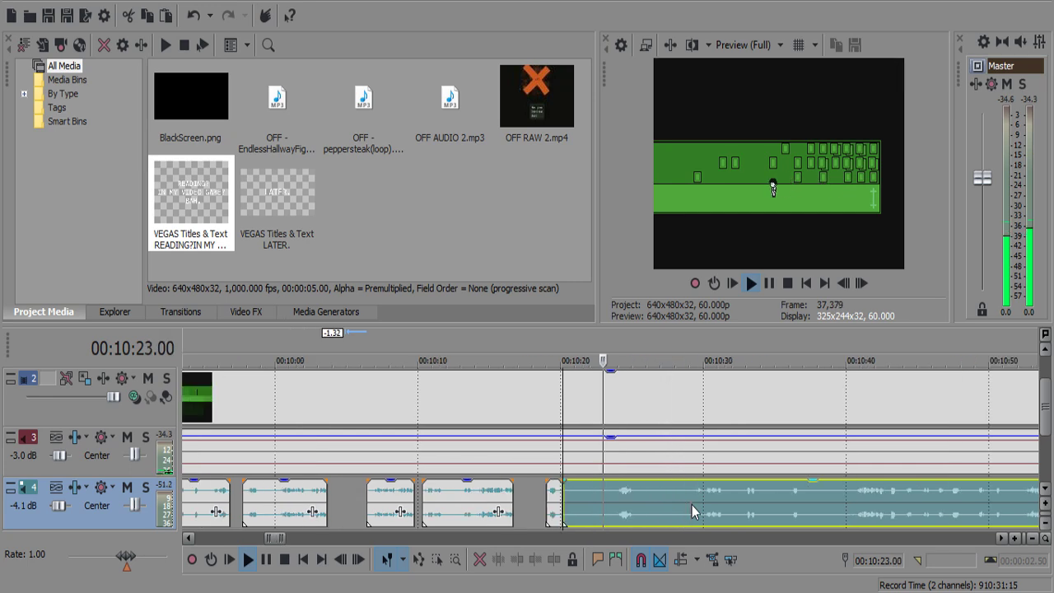
key("space")
left_click(615, 499)
key("s")
left_click(599, 502)
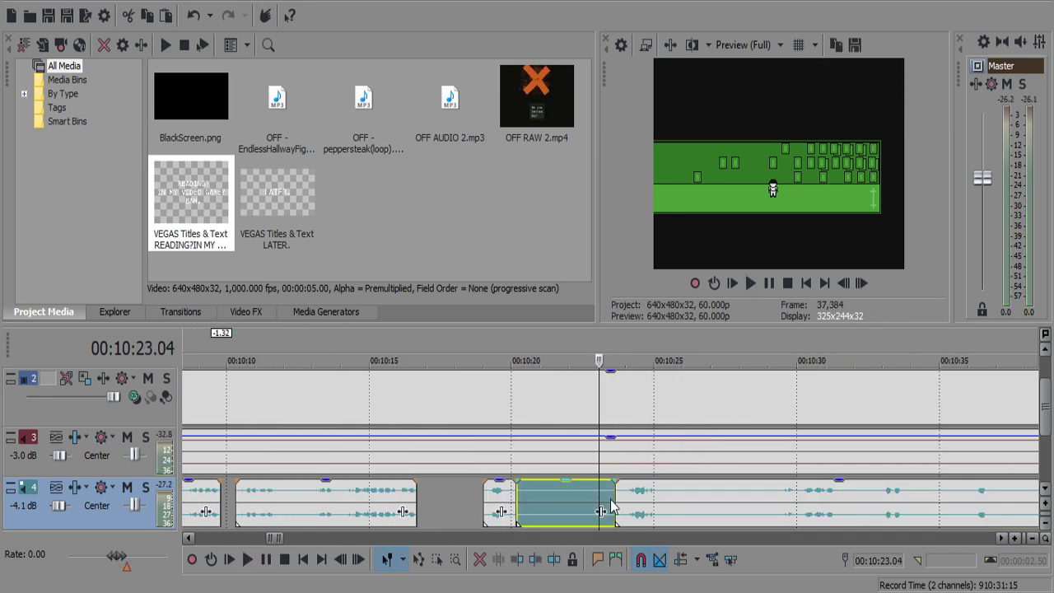
key("Delete")
Split the track 4 audio at about 00:10:25.13 and 00:10:29.18 and delete the section between the cuts.
left_click(624, 500)
key("space")
key("s")
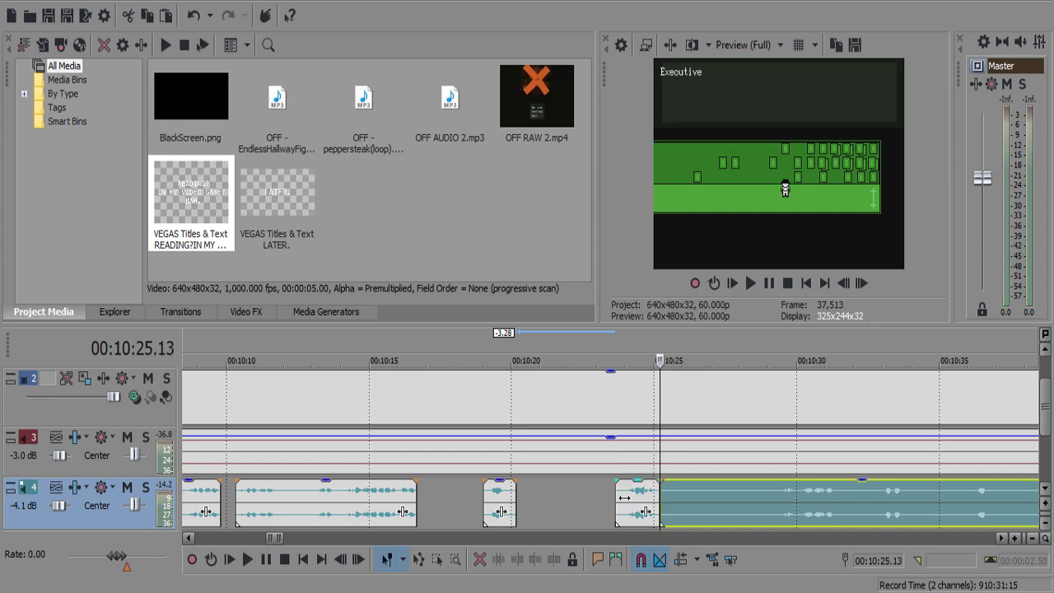
scroll(621, 494, "down", 10)
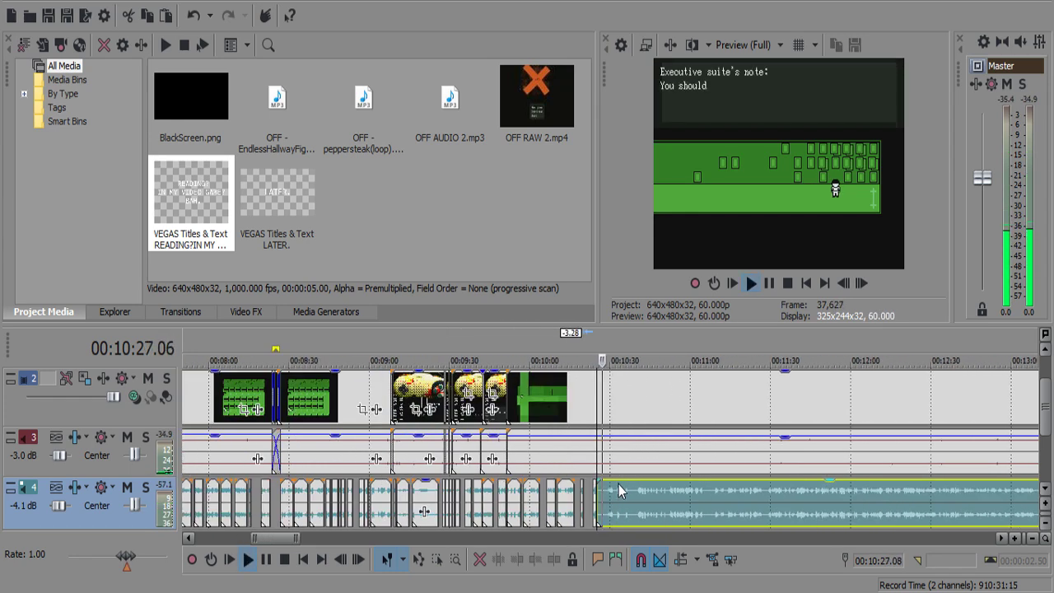
scroll(634, 490, "up", 10)
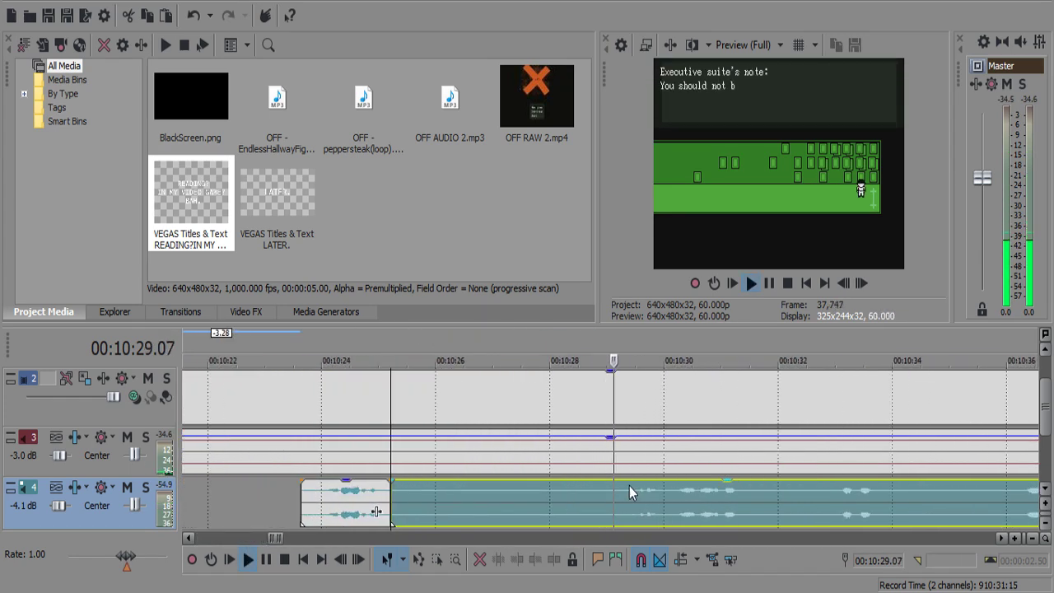
left_click(623, 496)
key("s")
left_click(616, 501)
key("Delete")
Add a short fade-in to the start of the track 4 clip at about 00:10:29.18 and play it back.
left_click(626, 494)
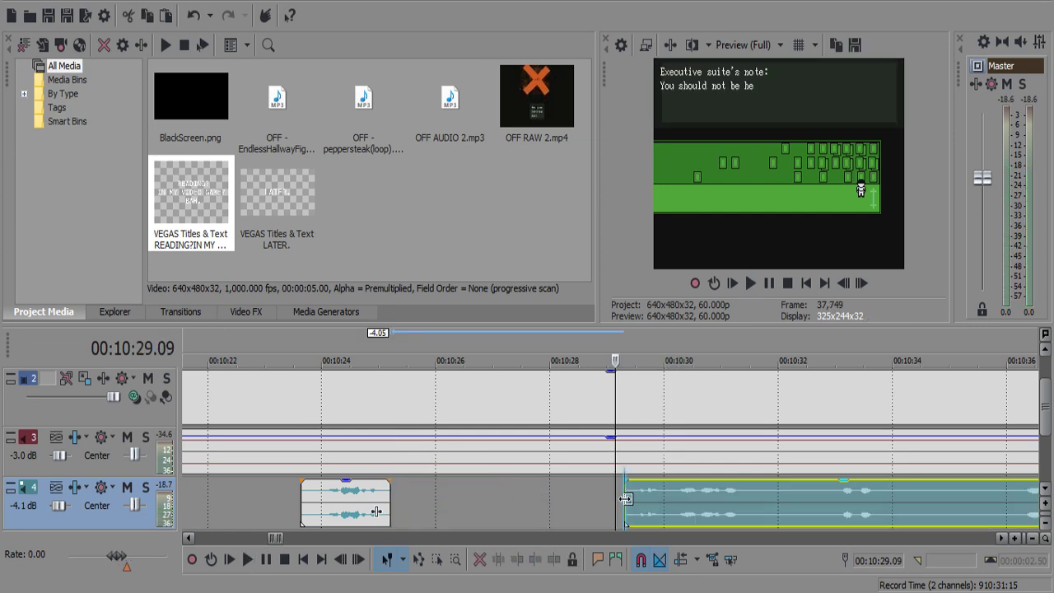
key("Return")
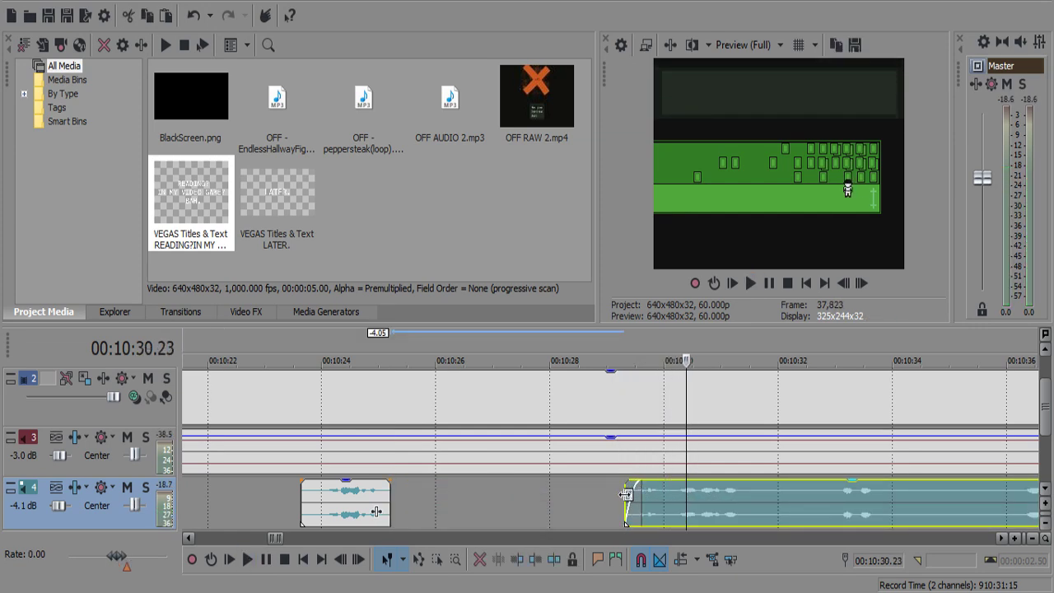
left_click(625, 494)
key("space")
key("Return")
left_click(607, 496)
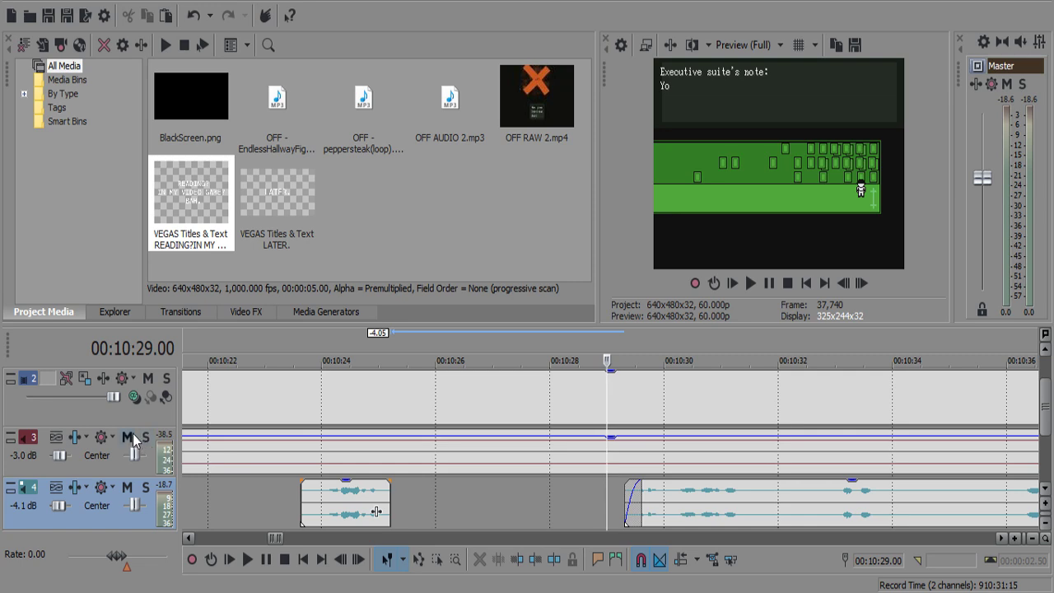
key("space")
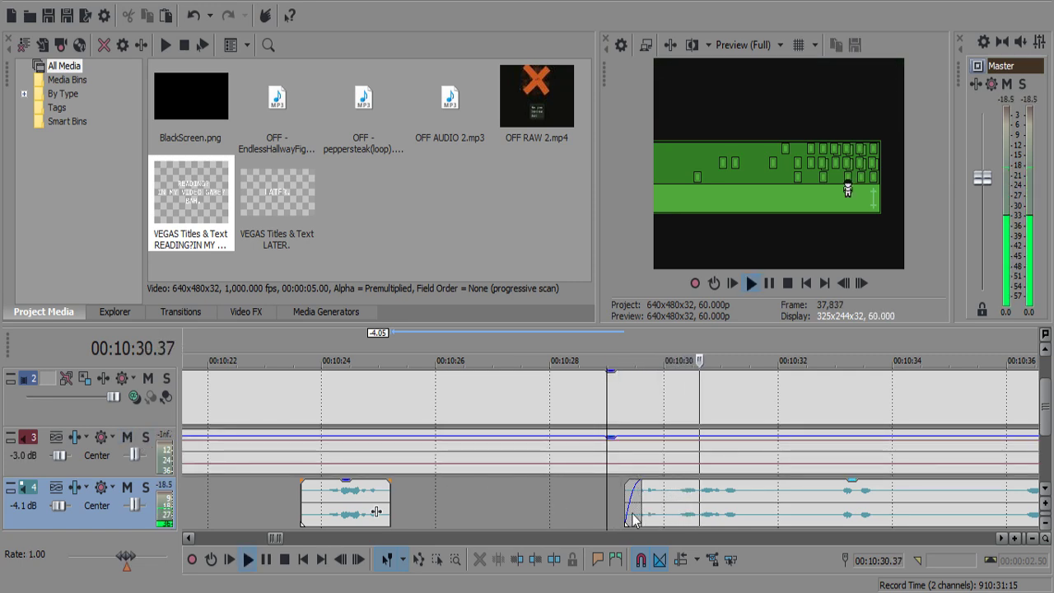
Split the gameplay video and its audio on tracks 2 and 3 at about 00:10:31.20, where the room changes.
scroll(633, 514, "down", 2)
scroll(632, 513, "up", 1)
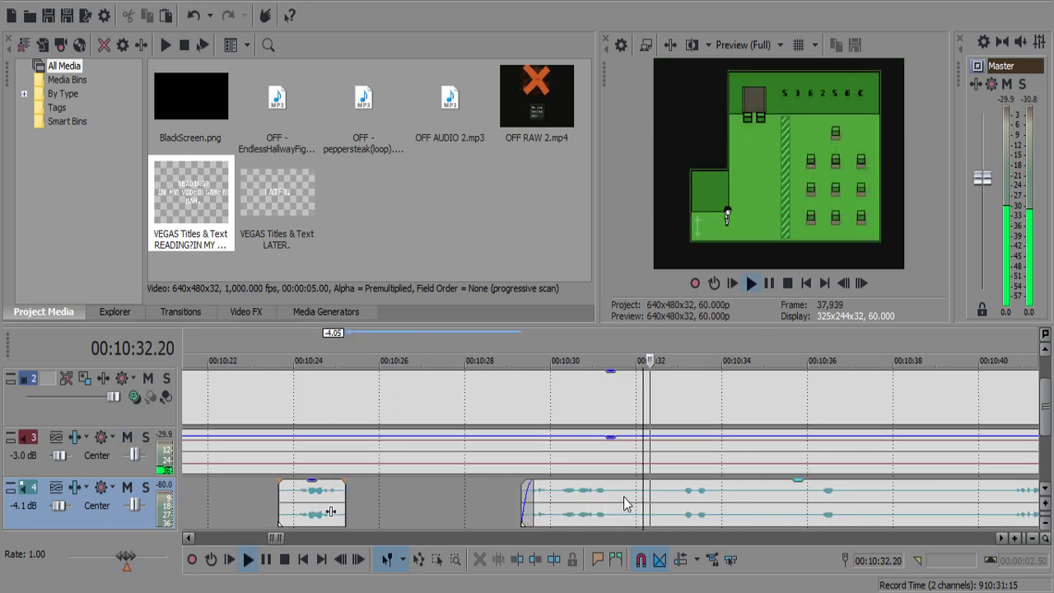
left_click(593, 465)
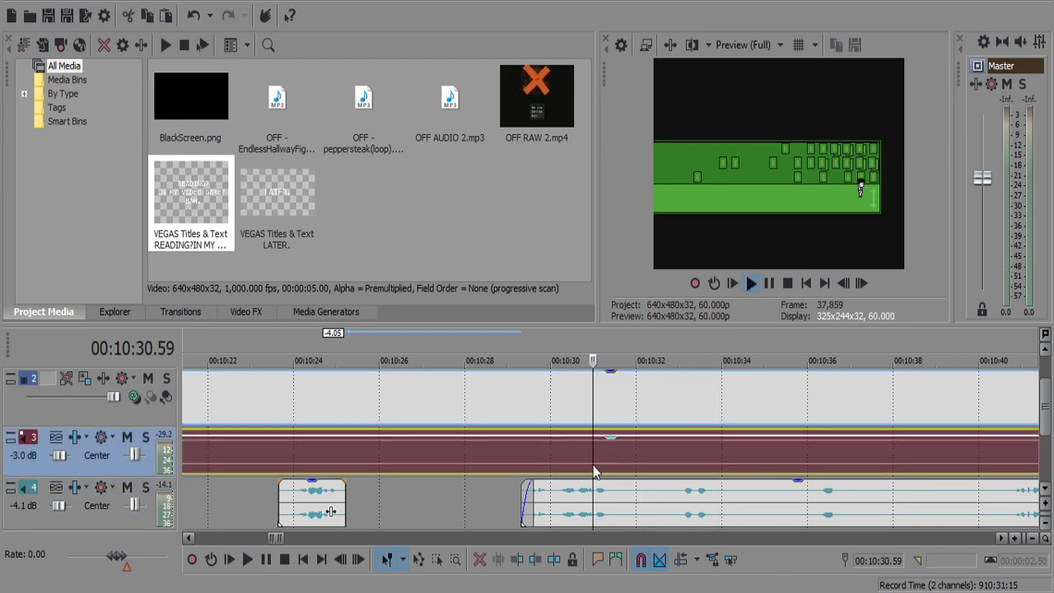
scroll(597, 463, "up", 2)
key("space")
key("s")
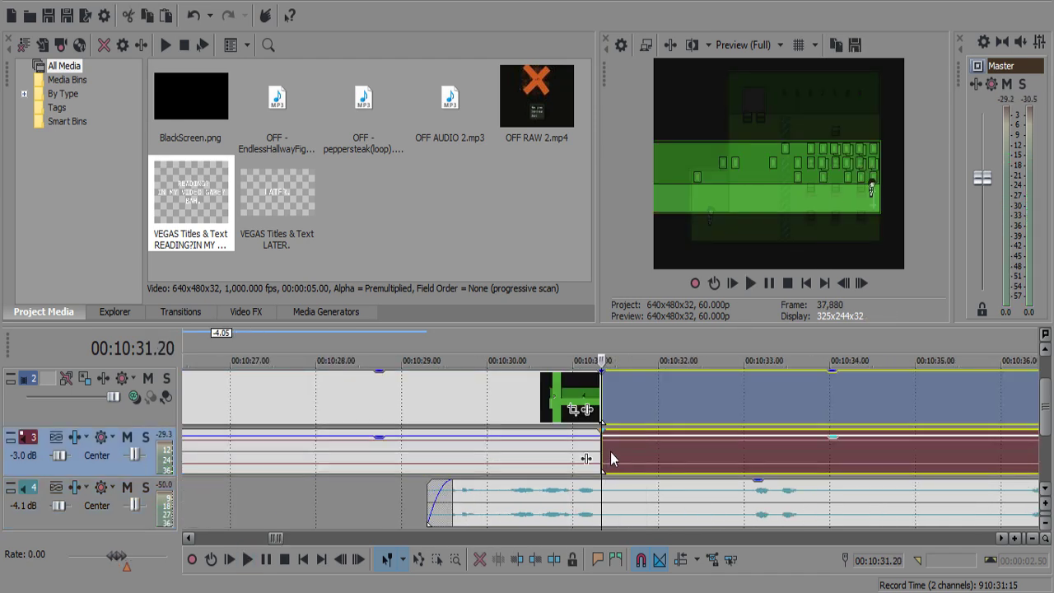
Set the gain of the track 3 clip after the 00:10:31.20 split to -1.0 dB, comparing it with the earlier clips.
left_click(514, 457)
scroll(515, 458, "down", 6)
left_click(372, 440)
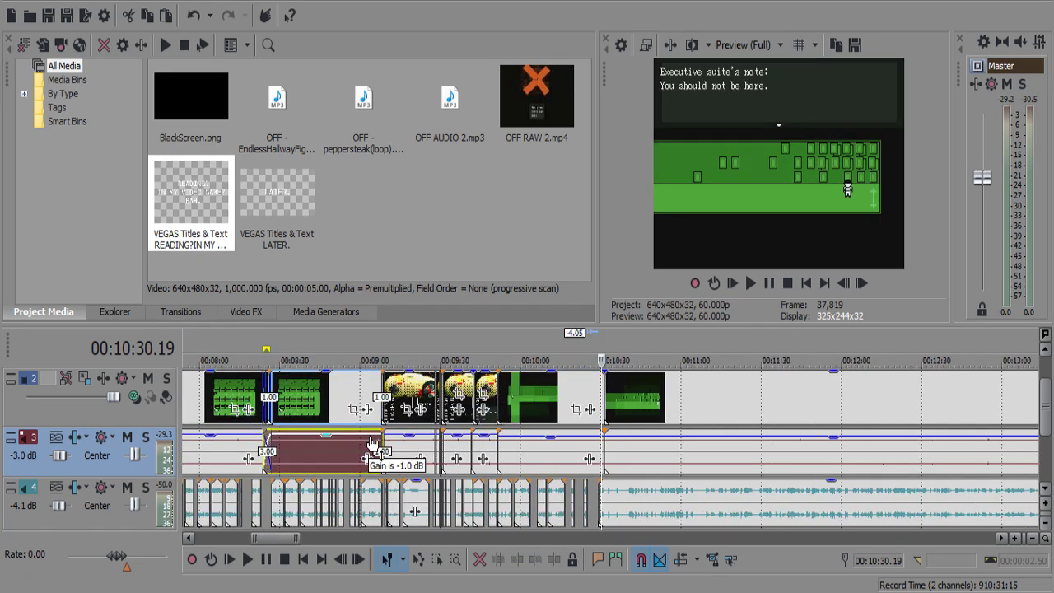
left_click(615, 444)
scroll(616, 446, "up", 5)
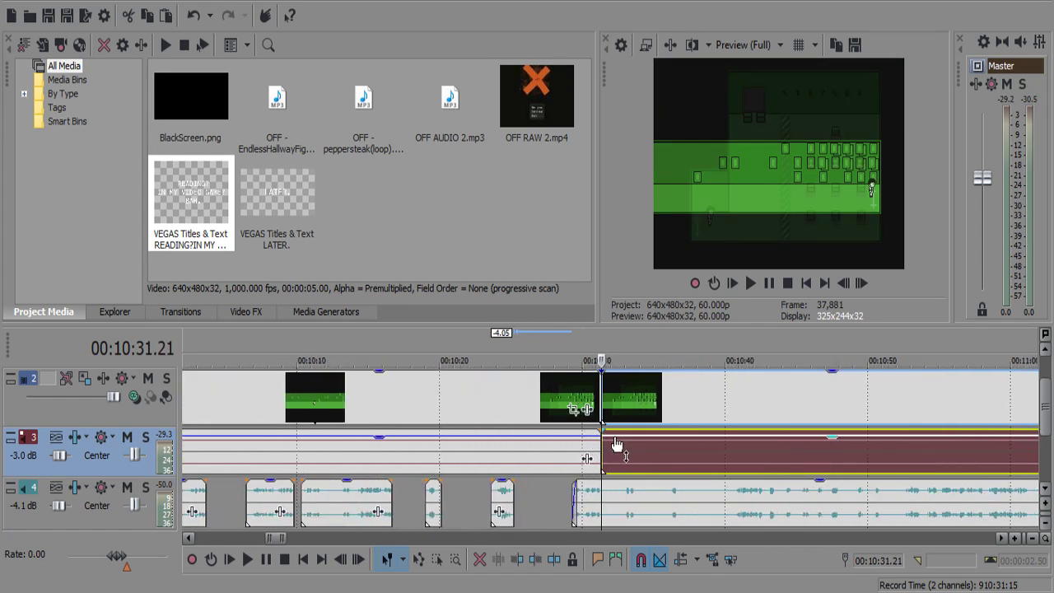
left_click_drag(618, 443, 618, 442)
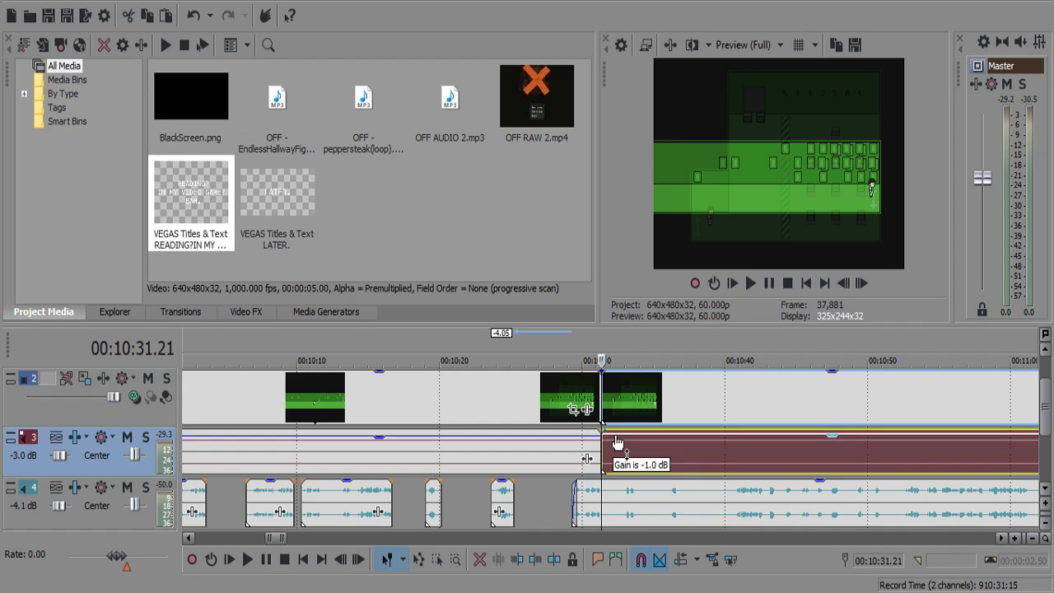
left_click(570, 440)
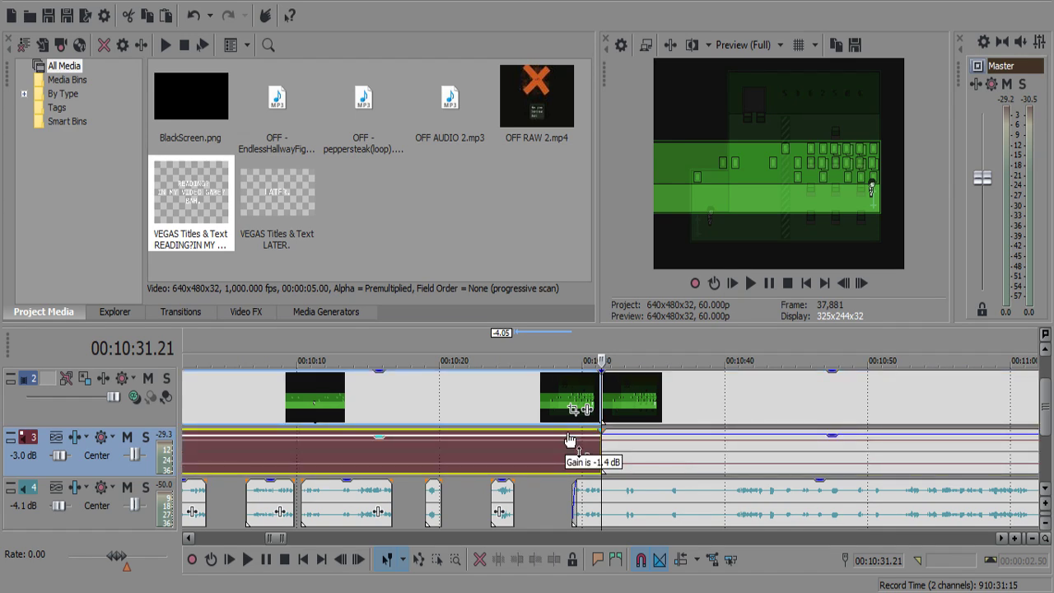
Split the track 4 audio at about 00:10:34.06 and 00:10:36.07 and delete the silence between the cuts.
key("space")
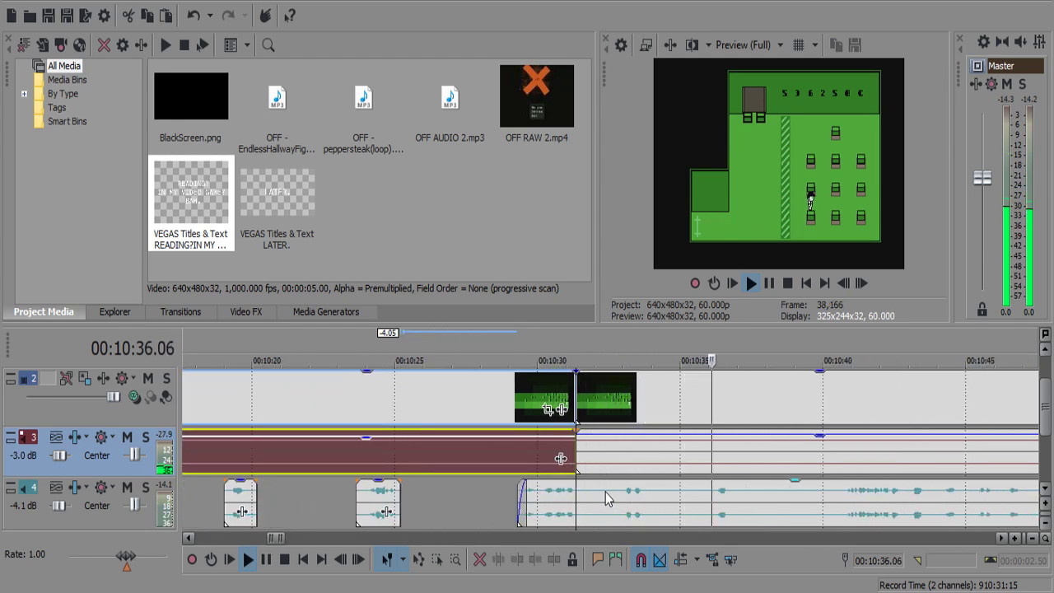
key("Return")
left_click(656, 497)
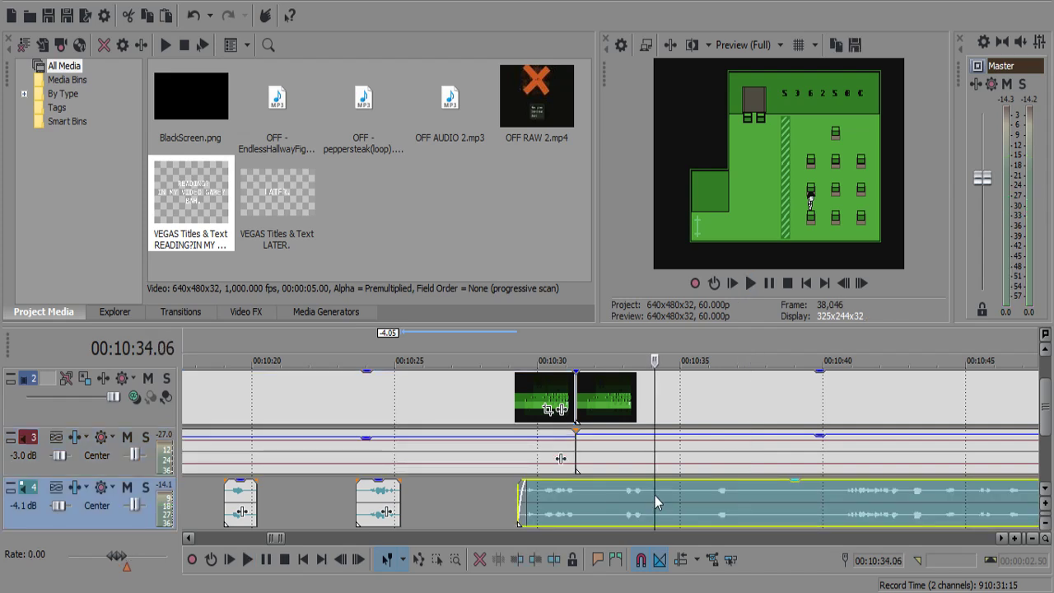
key("s")
key("space")
scroll(657, 519, "up", 3)
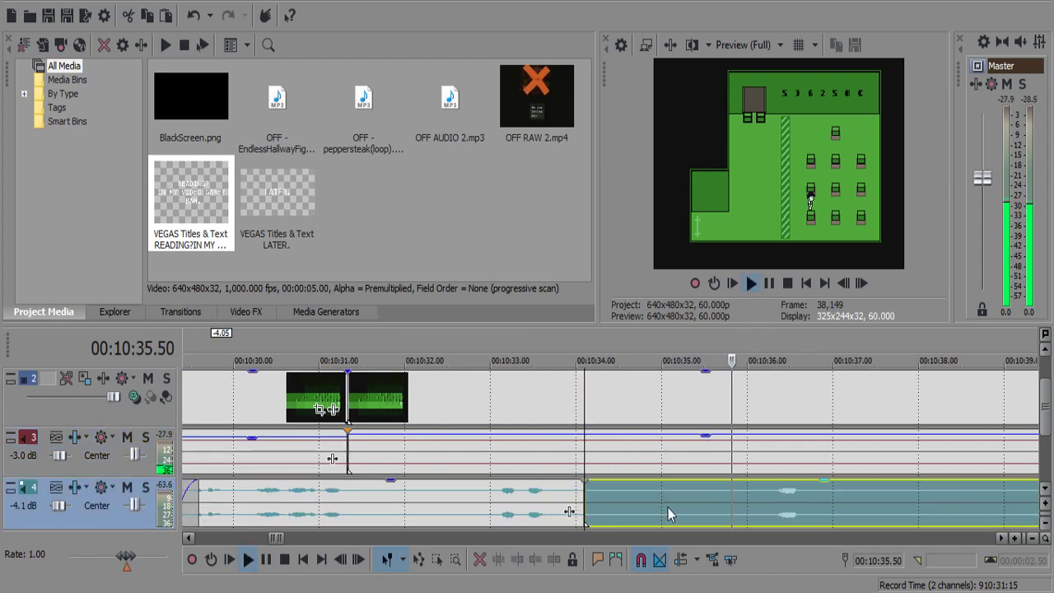
key("Return")
key("Return")
key("Return")
key("s")
left_click(724, 492)
key("Delete")
Split the track 4 audio at about 00:10:37.01 and trim the start of the following clip to about 00:10:40.22.
key("space")
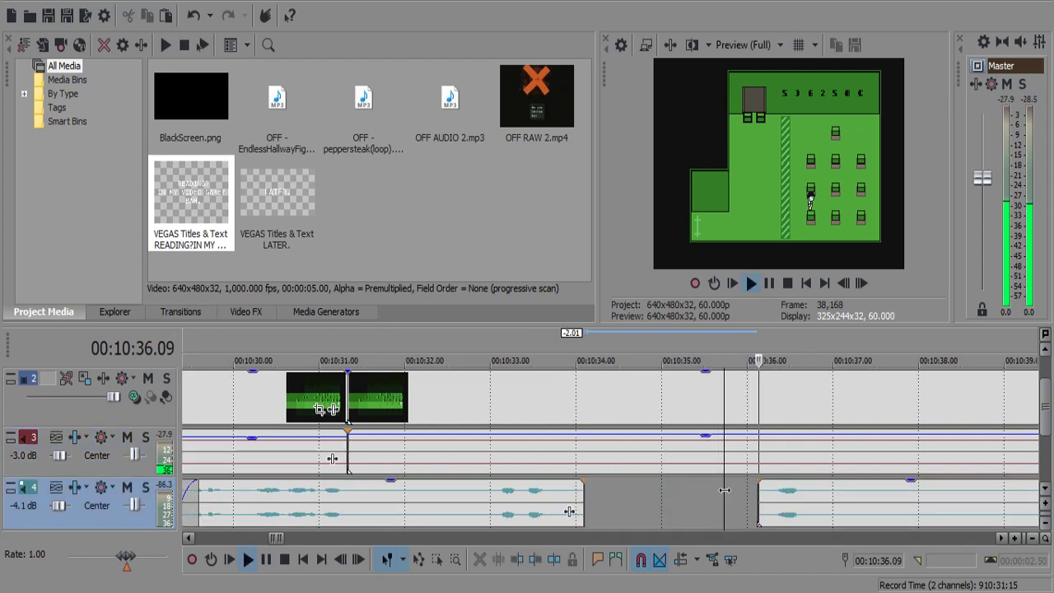
scroll(788, 502, "down", 2)
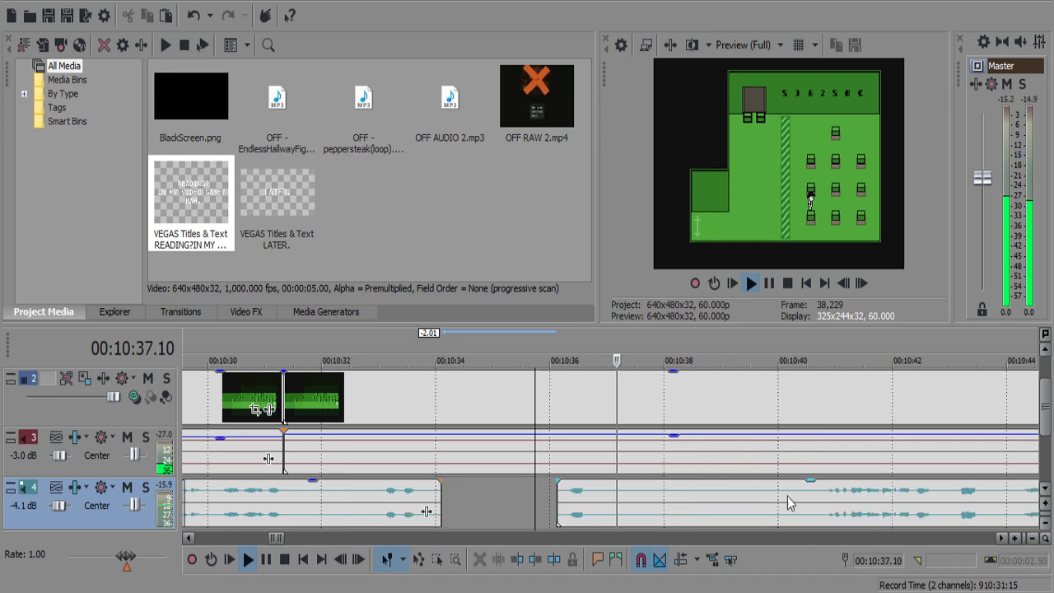
left_click(611, 502)
key("s")
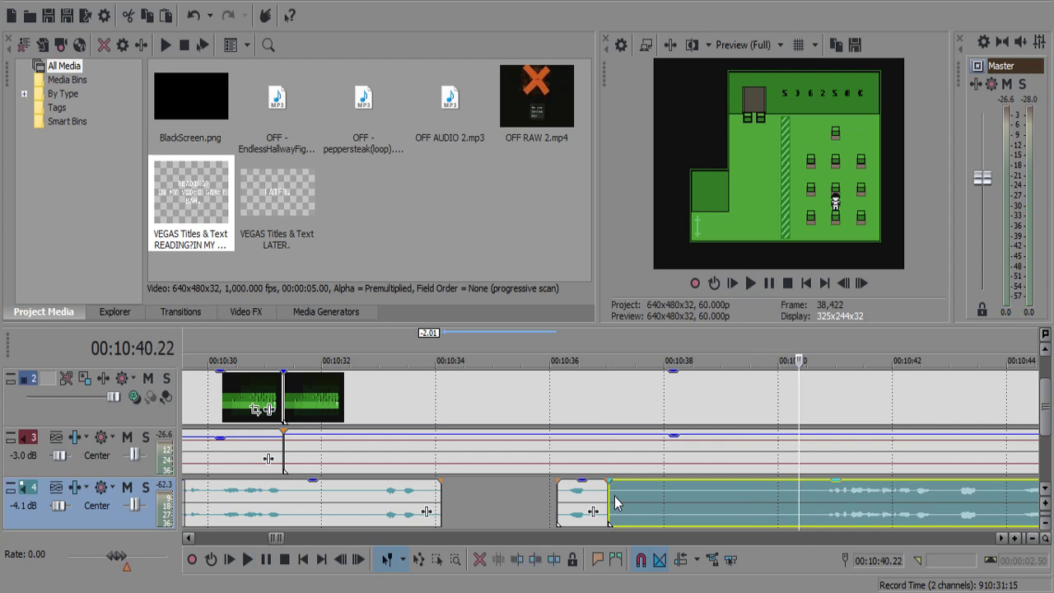
left_click_drag(615, 502, 799, 493)
Listen on to about 00:10:45, split the track 4 audio at about 00:10:44.50 and 00:10:45.09, and delete the piece between the cuts.
scroll(799, 493, "down", 2)
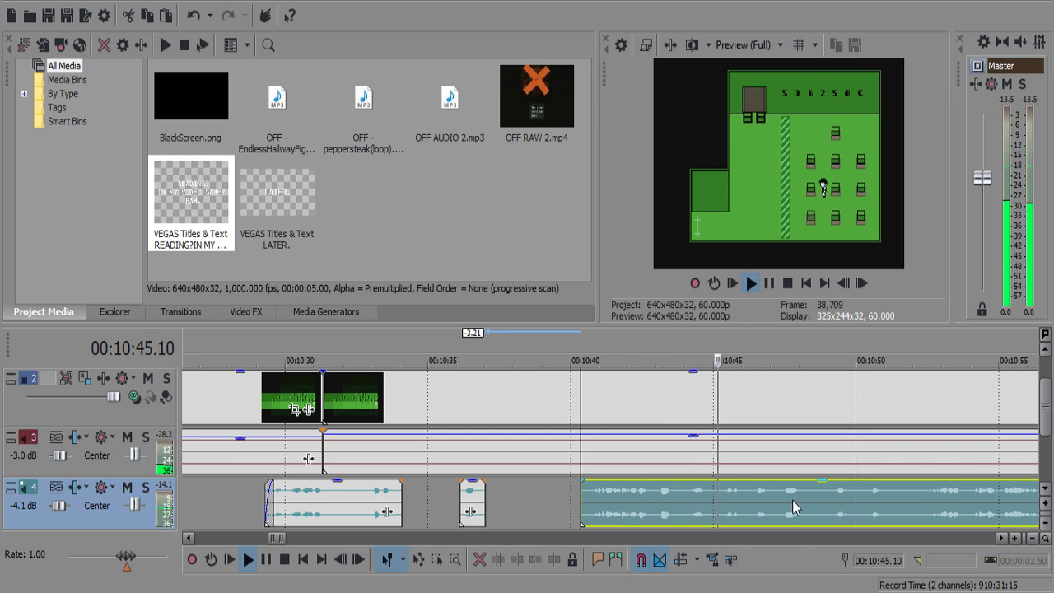
key("space")
left_click(706, 494)
key("space")
scroll(707, 494, "up", 4)
key("space")
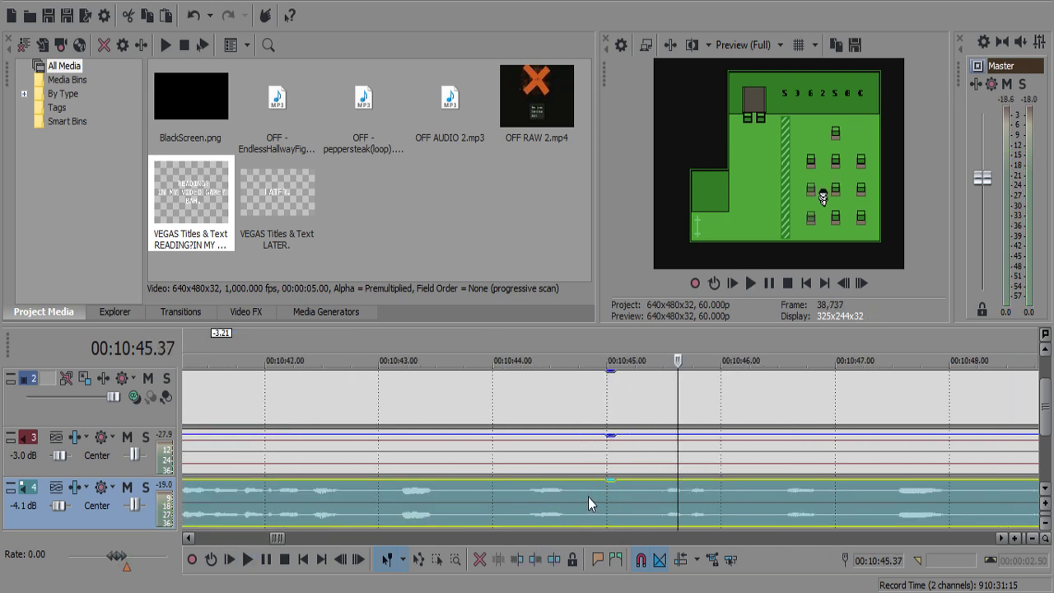
left_click(588, 496)
key("s")
key("space")
key("space")
key("s")
left_click(604, 495)
key("Delete")
Play across the new gap, split the track 4 audio at about 00:10:46.06 and 00:10:46.27, and delete the piece between the cuts.
left_click(546, 491)
key("space")
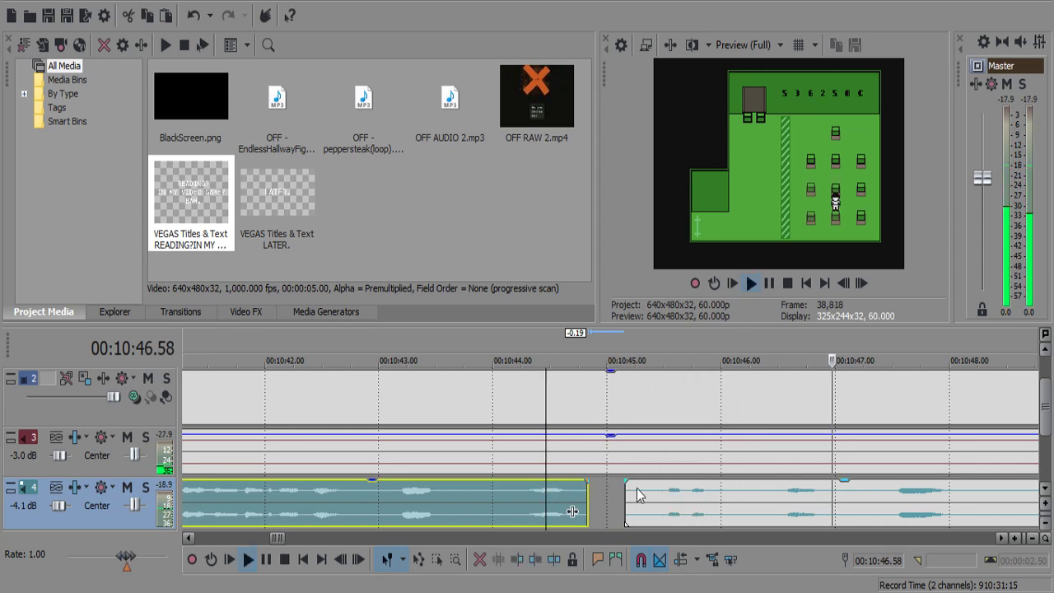
key("space")
left_click(725, 503)
key("space")
key("space")
left_click(732, 499)
key("s")
key("space")
key("space")
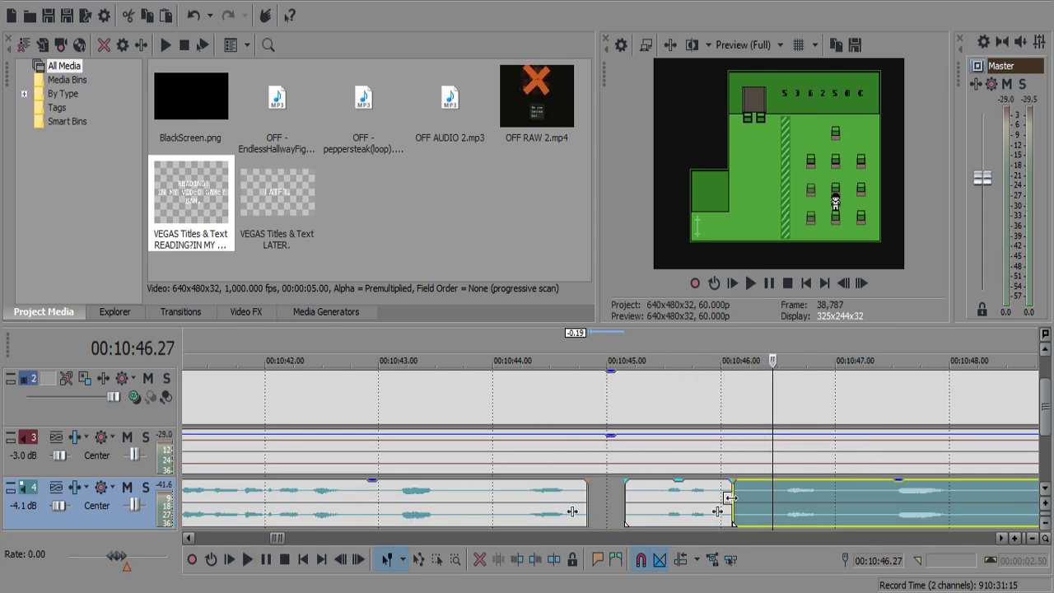
key("s")
left_click(734, 497)
key("Delete")
Split the track 4 audio at about 00:10:47.12 and 00:10:47.25 and delete the short piece between the cuts.
key("space")
scroll(733, 494, "down", 1)
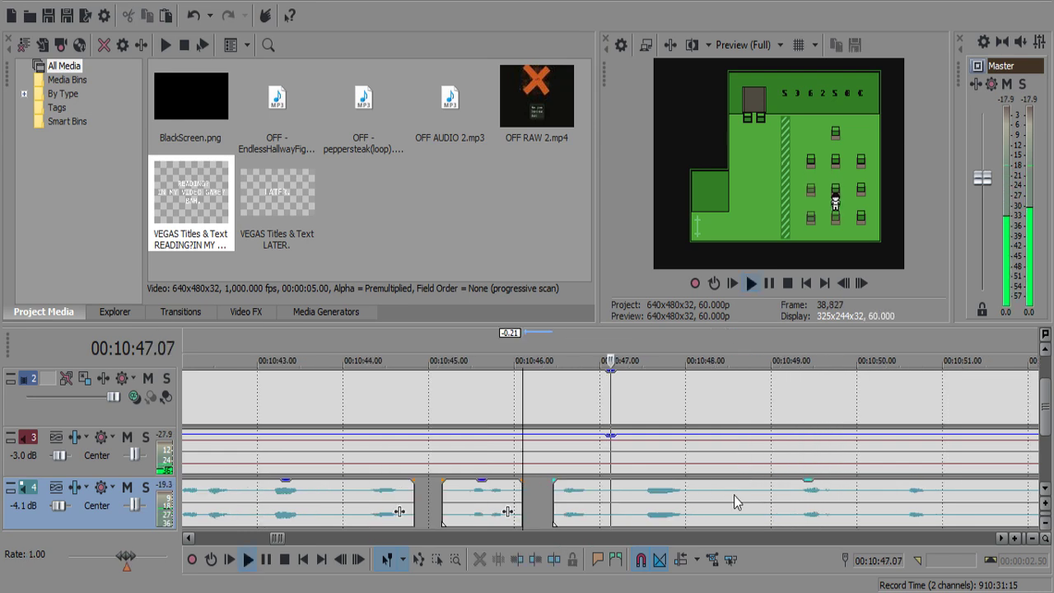
key("space")
left_click(617, 499)
key("s")
scroll(617, 499, "up", 1)
key("space")
key("space")
key("s")
left_click(604, 496)
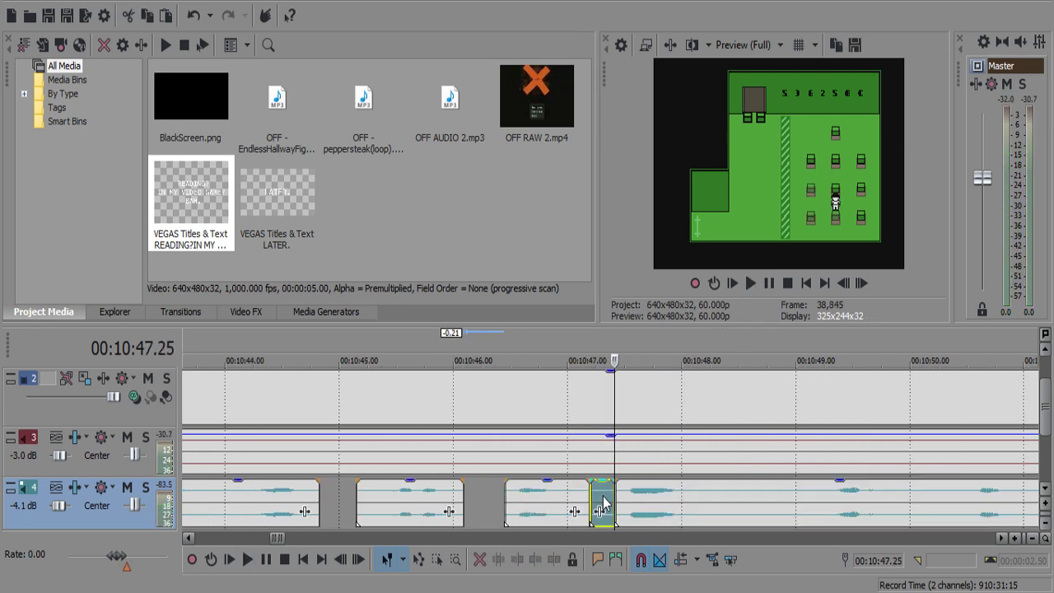
key("space")
key("space")
Add a short fade-in to the track 4 clip starting at about 00:10:47.25 and play across the gap before it.
left_click_drag(616, 483, 632, 491)
left_click(588, 499)
key("space")
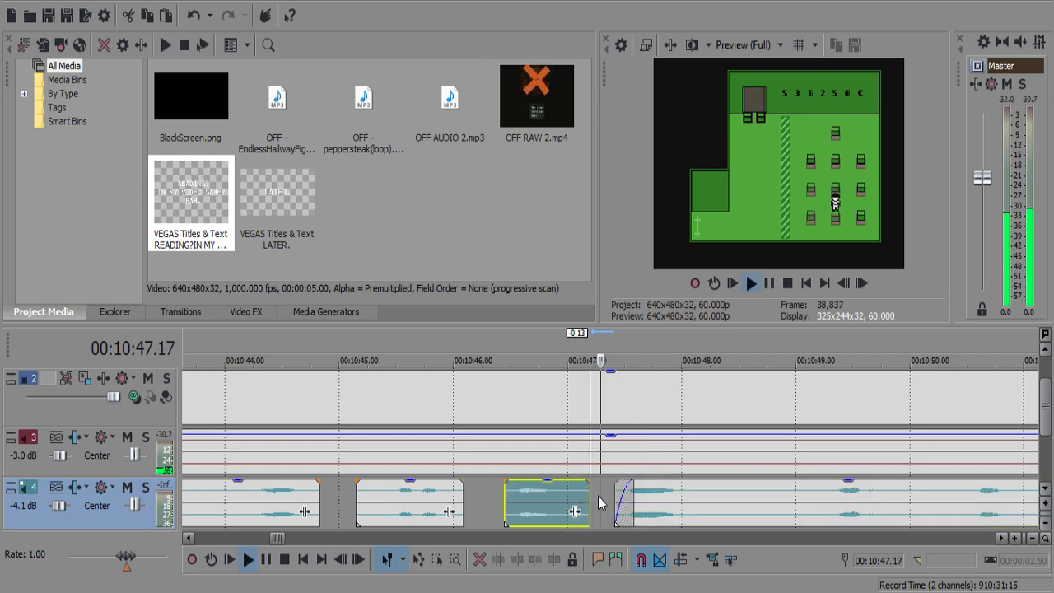
left_click(617, 497)
left_click(590, 493)
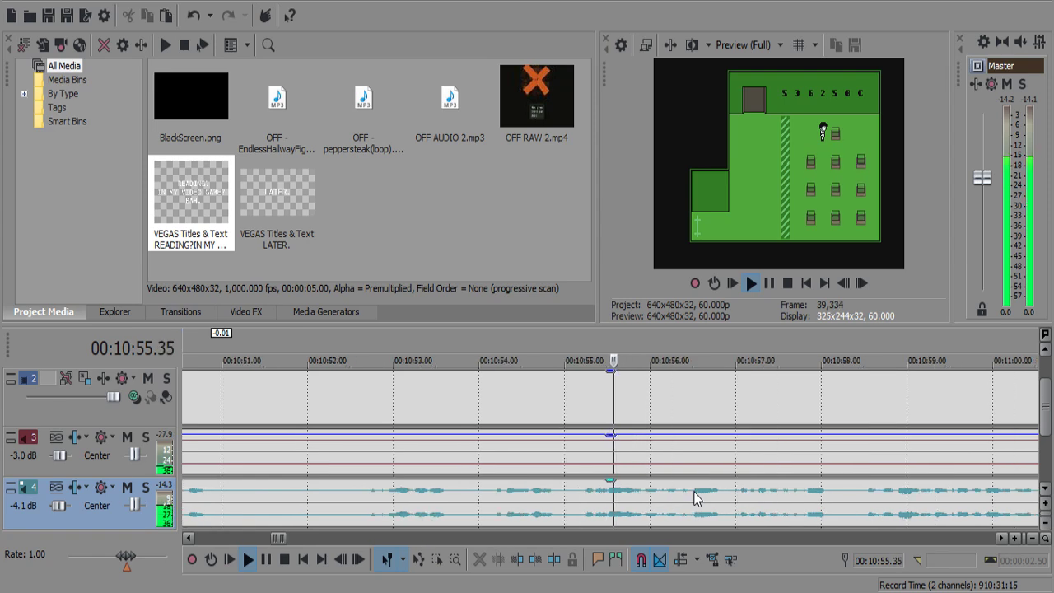
Split the track 4 audio at about 00:10:58.09 and 00:10:58.24, delete the piece between the cuts, and play across the gap.
scroll(641, 499, "down", 2)
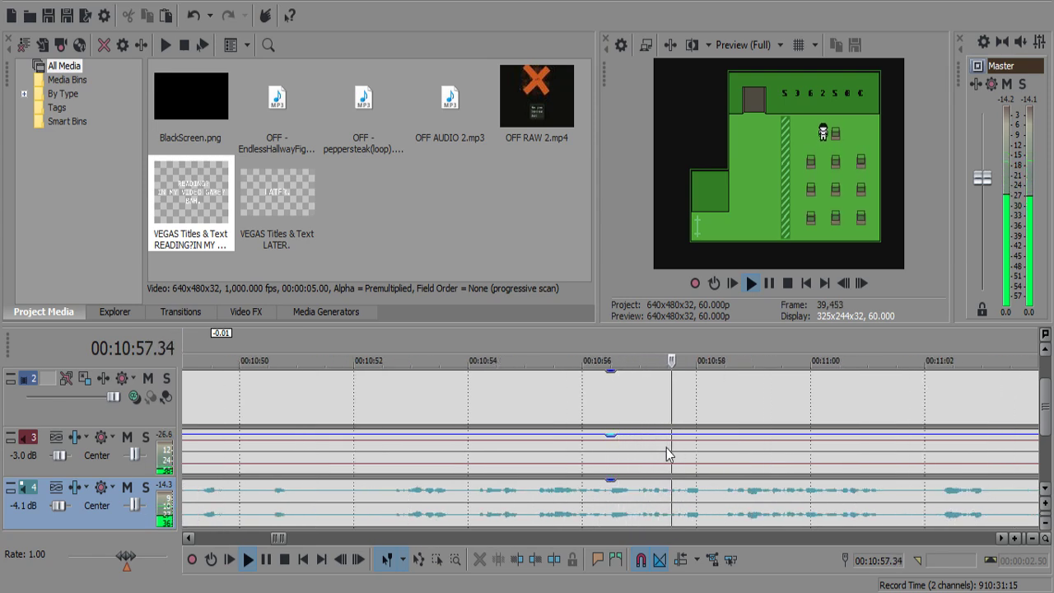
left_click(695, 499)
scroll(675, 502, "up", 3)
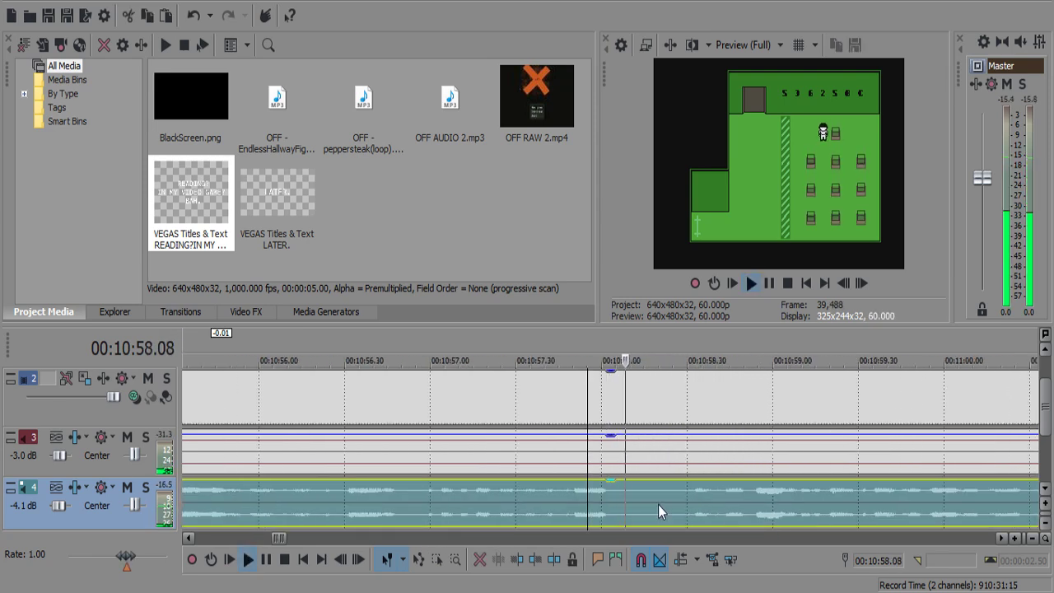
left_click(627, 491)
key("s")
left_click(671, 497)
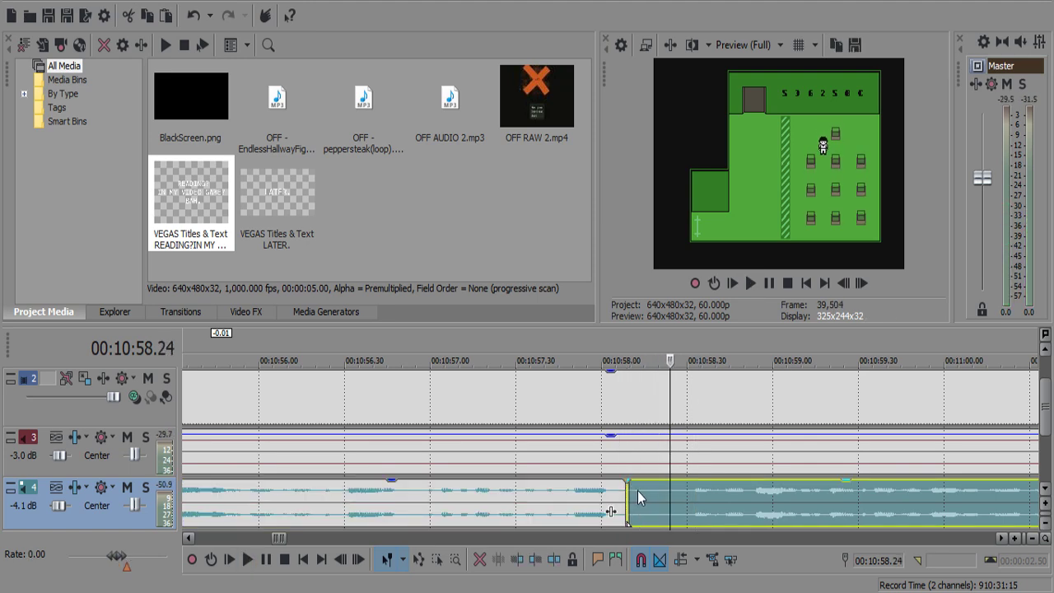
key("s")
left_click(637, 496)
key("Delete")
left_click(573, 499)
scroll(598, 495, "down", 5)
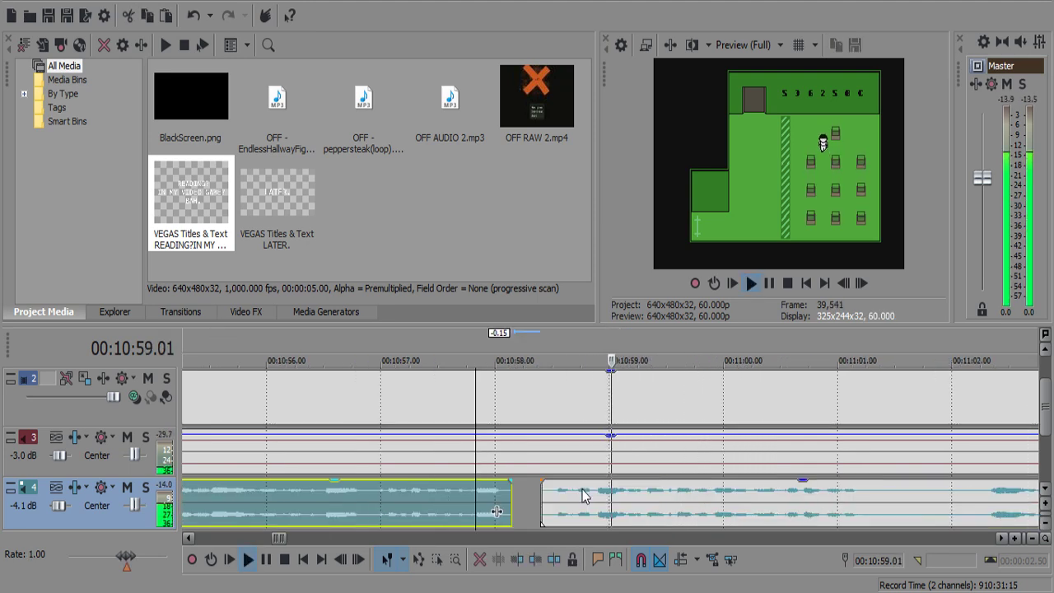
Split the track 4 audio at about 00:11:01.14 and 00:11:02.07 and delete the piece between the cuts.
scroll(598, 495, "down", 2)
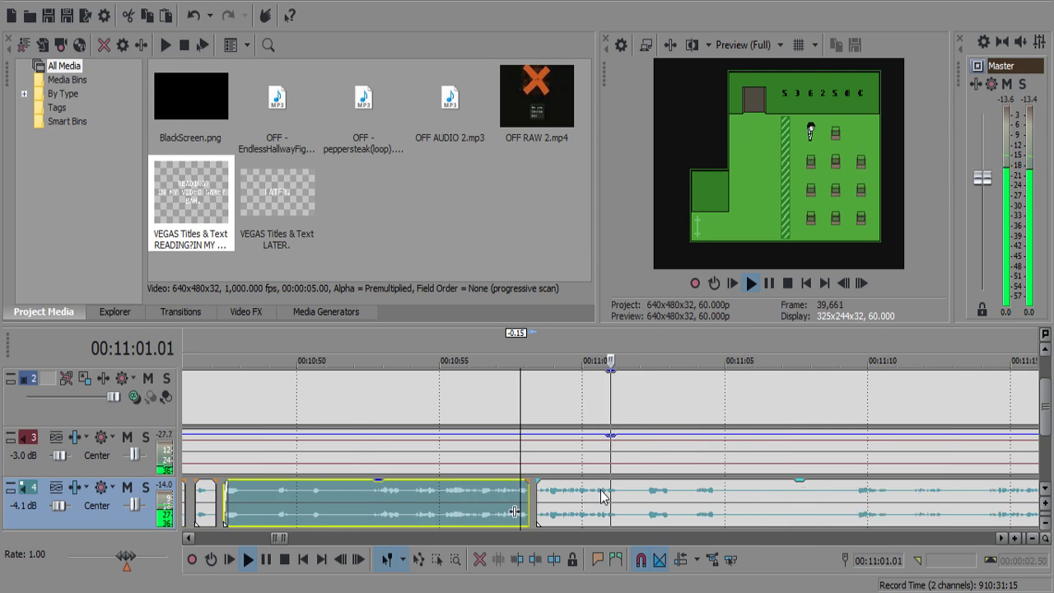
scroll(608, 498, "up", 4)
left_click(554, 499)
key("s")
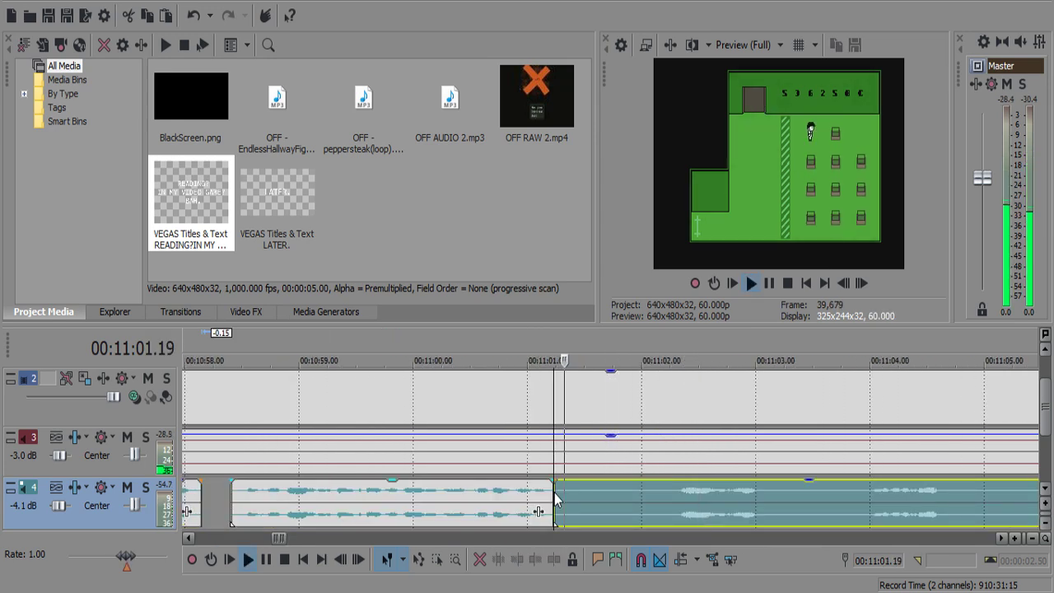
key("s")
left_click(606, 497)
key("Delete")
Play across the new gap and add short fades to the track 4 clips ending at about 00:11:01.14 and starting at 00:11:02.07.
left_click(536, 497)
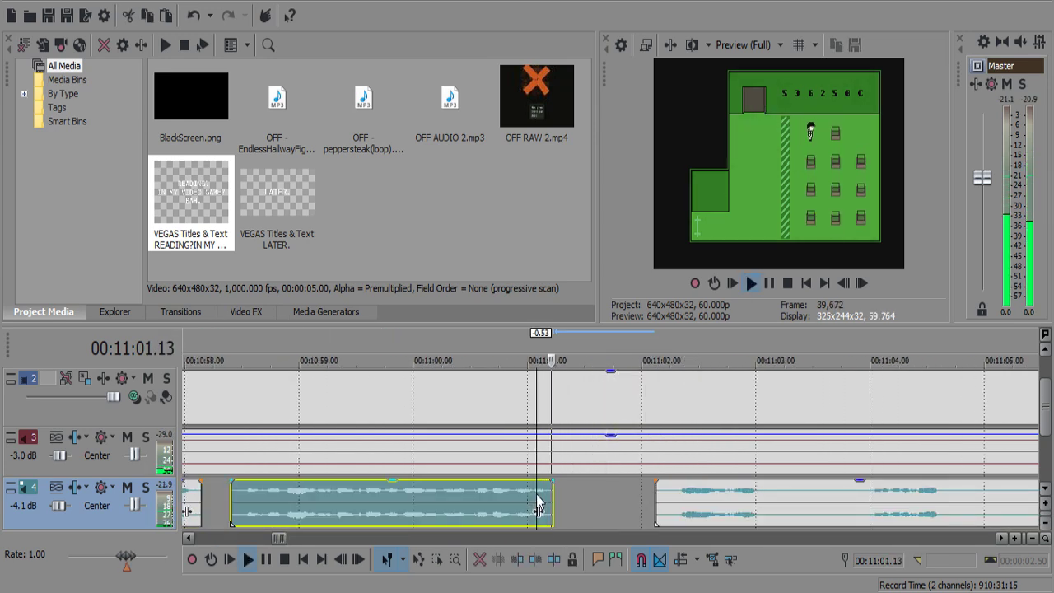
scroll(560, 494, "down", 1)
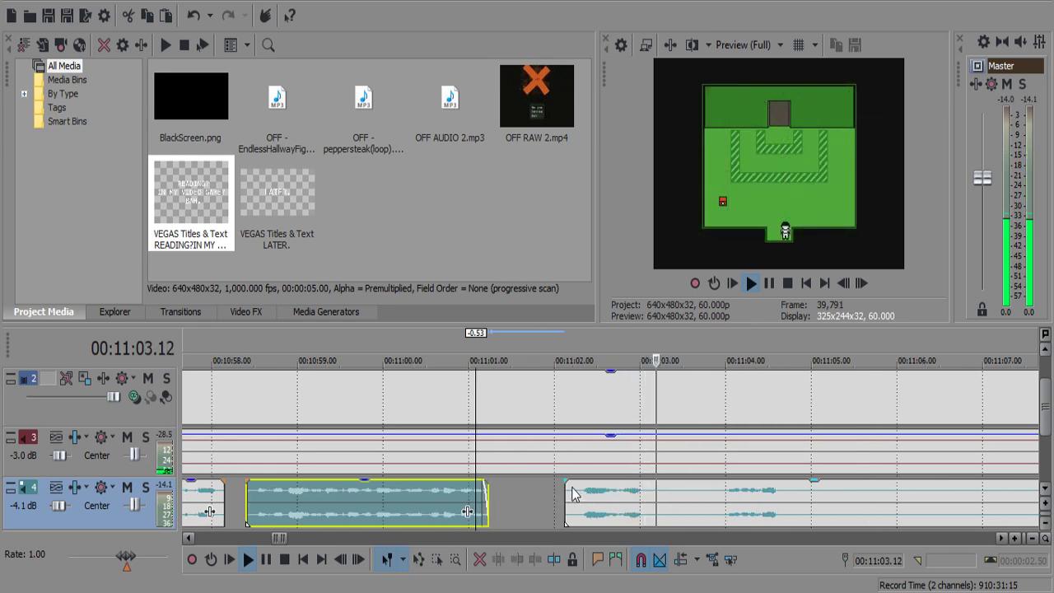
left_click(570, 490)
left_click_drag(566, 481, 582, 482)
key("Return")
Split the track 4 audio at about 00:11:03.27, 00:11:03.54 and 00:11:04.48, and delete the piece between the first two cuts.
left_click(716, 493)
key("space")
key("space")
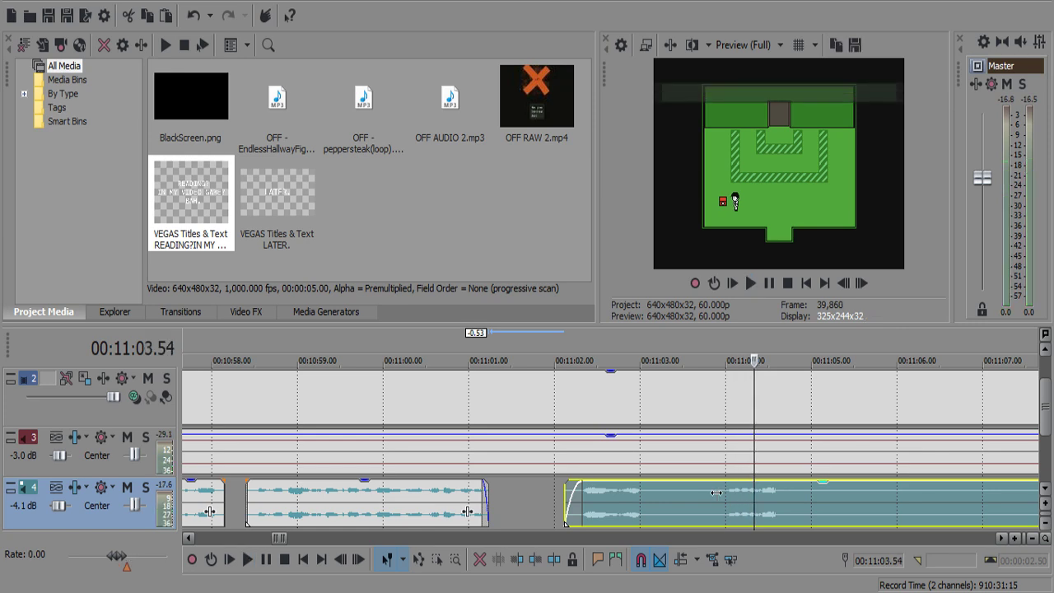
key("s")
left_click(678, 499)
key("s")
left_click(795, 510)
key("s")
left_click(685, 501)
key("Delete")
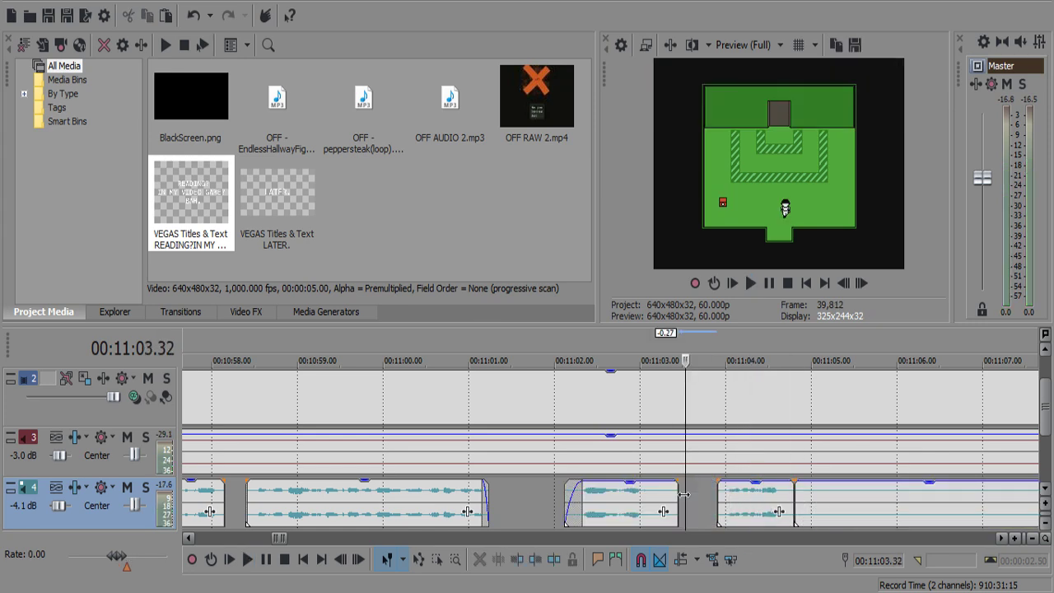
Move the short track 4 clip starting at about 00:11:03.54 15 frames earlier and play across the narrowed gap.
left_click_drag(766, 511, 764, 512)
left_click(626, 500, "ctrl")
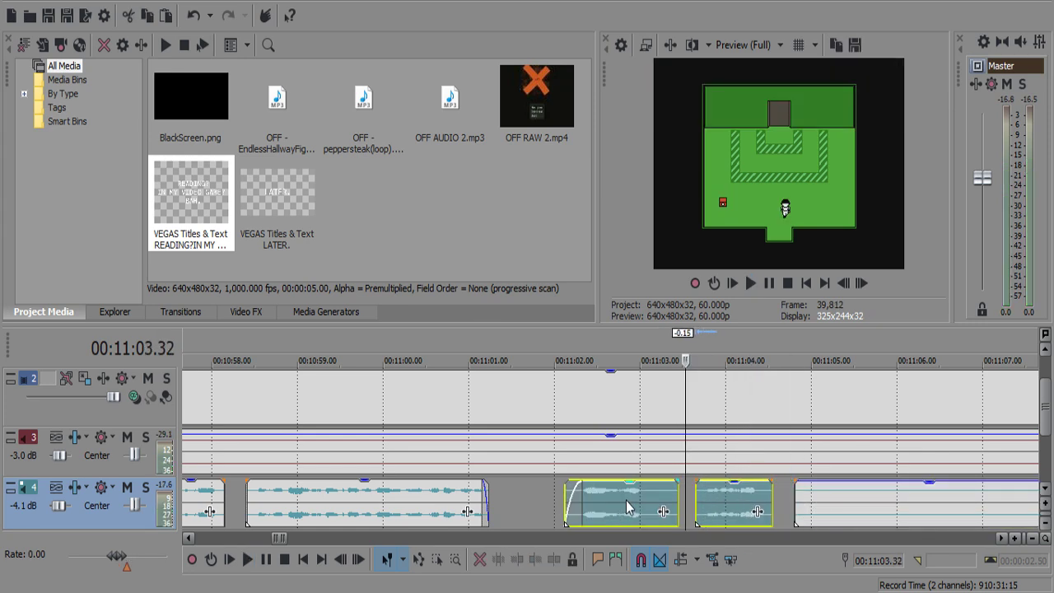
left_click(846, 501, "ctrl")
left_click(762, 493)
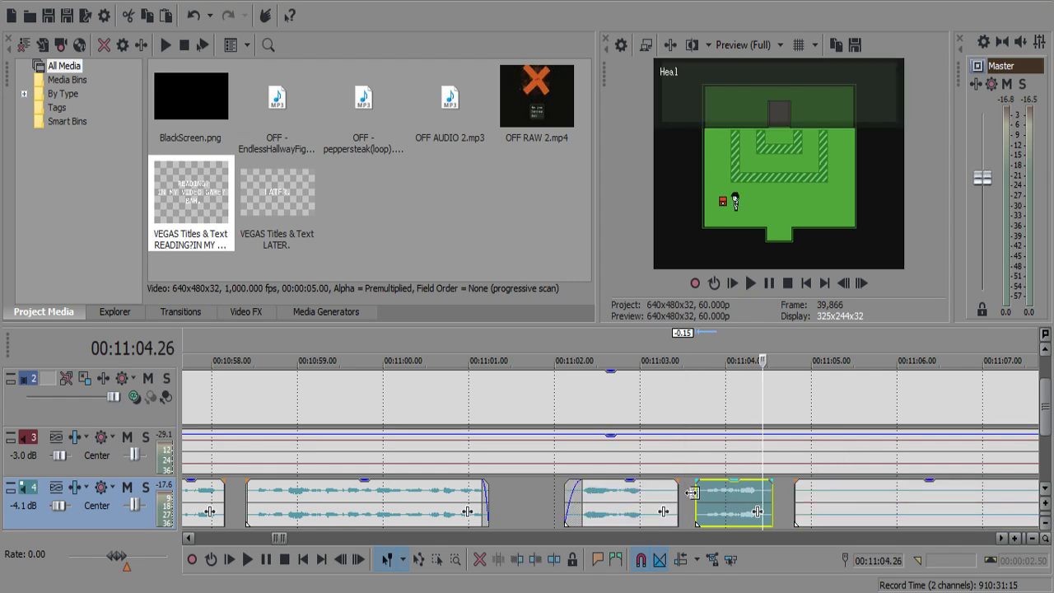
left_click(648, 500)
key("space")
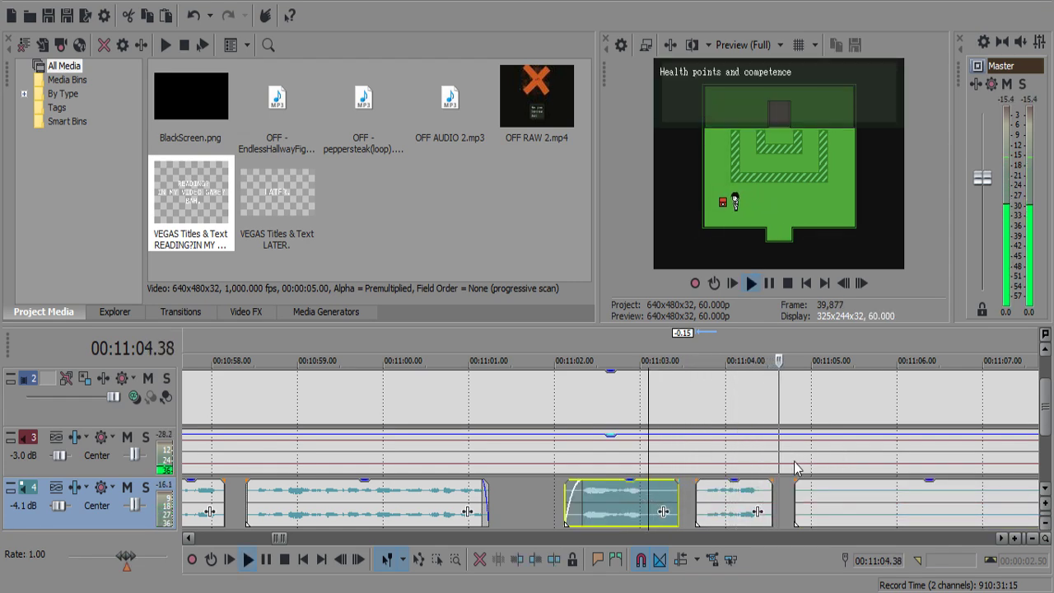
Split the track 2 video and track 3 audio at about 00:11:04.33, where the short track 4 clip ends.
key("Return")
left_click(777, 453)
key("s")
Split the track 4 audio and the video with its track 3 audio at about 00:11:09.18.
scroll(781, 490, "down", 3)
left_click(744, 494)
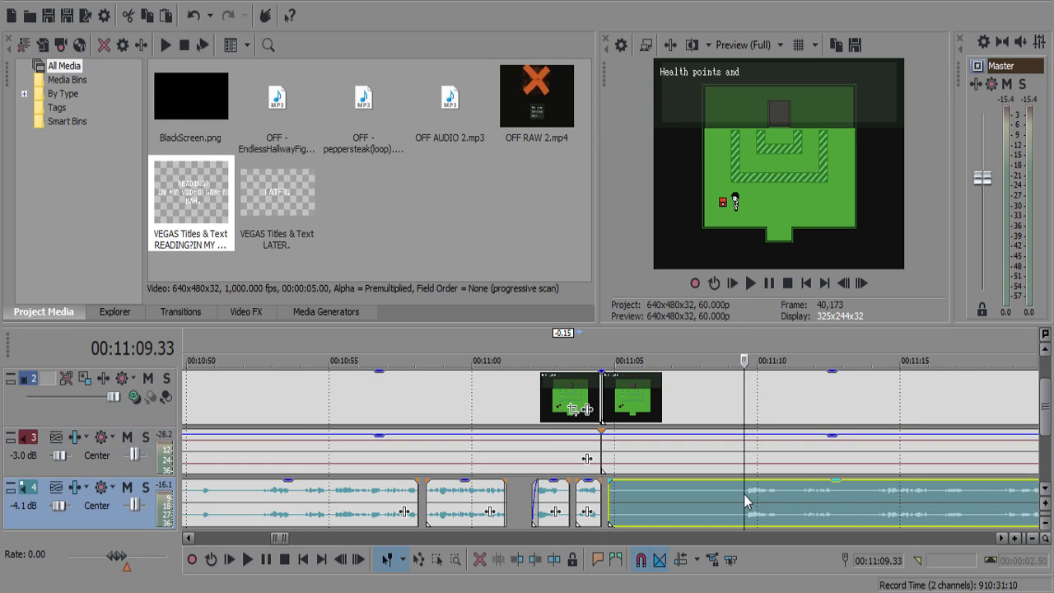
key("space")
left_click(737, 491)
key("space")
key("s")
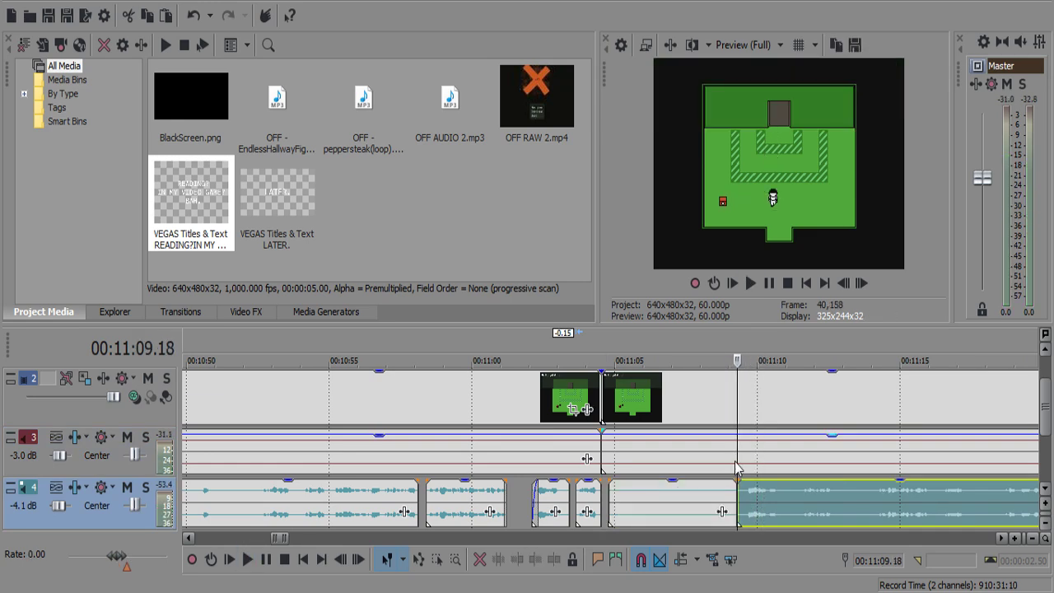
left_click(735, 461)
key("s")
Delete the video and audio pieces on tracks 2 to 4 between about 00:11:04.33 and 00:11:09.18.
left_click(714, 461)
key("Delete")
left_click(694, 498)
key("Delete")
Move the clips after the gap back to about 00:11:04.33 with a 15-frame crossfade on tracks 2 and 3, and play the cut.
left_click(781, 410)
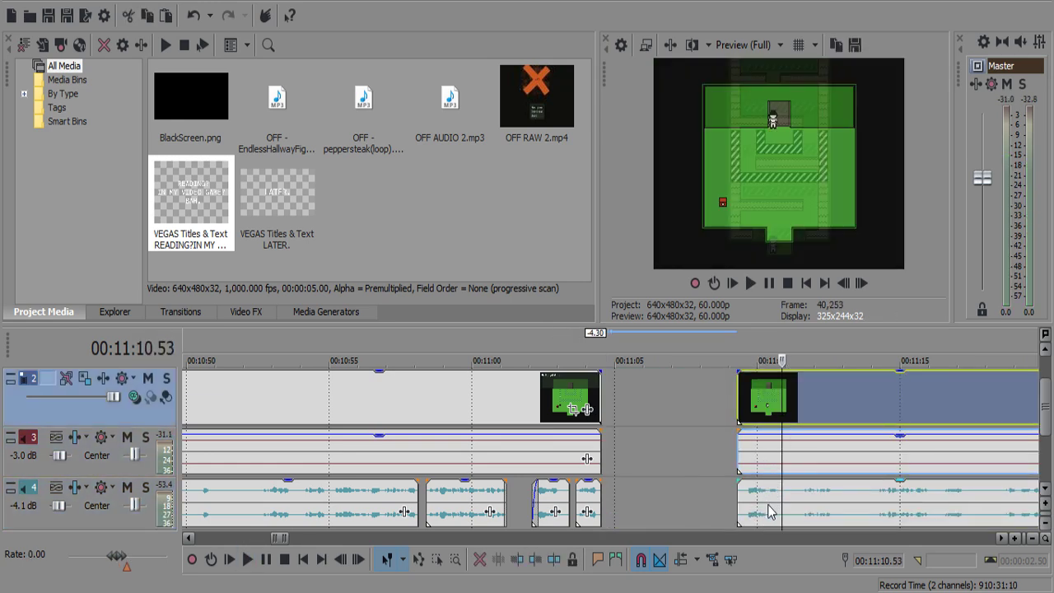
left_click_drag(758, 466, 659, 454)
scroll(611, 461, "up", 5)
left_click(485, 520)
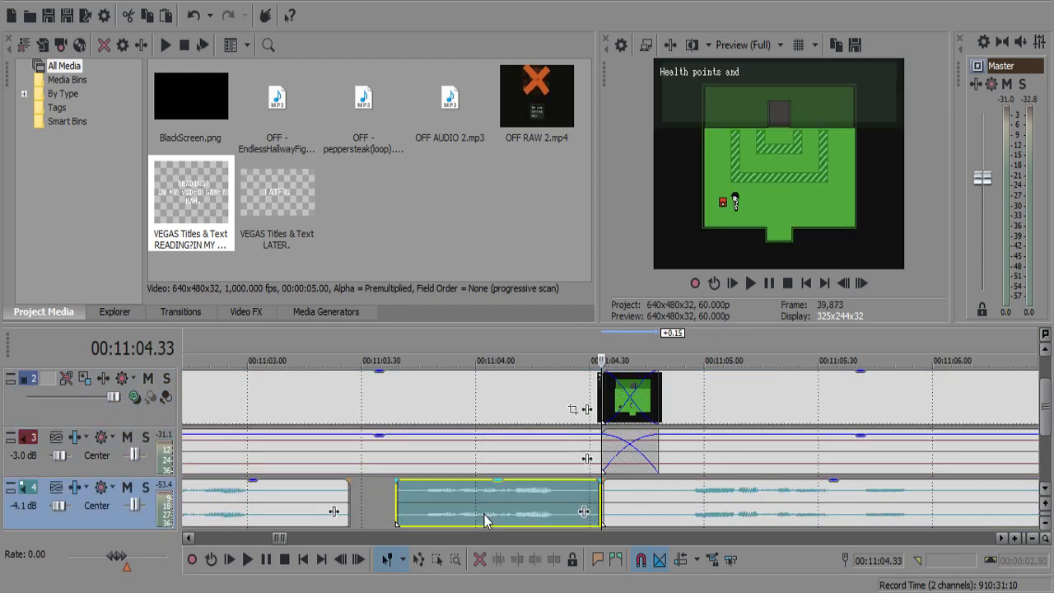
key("space")
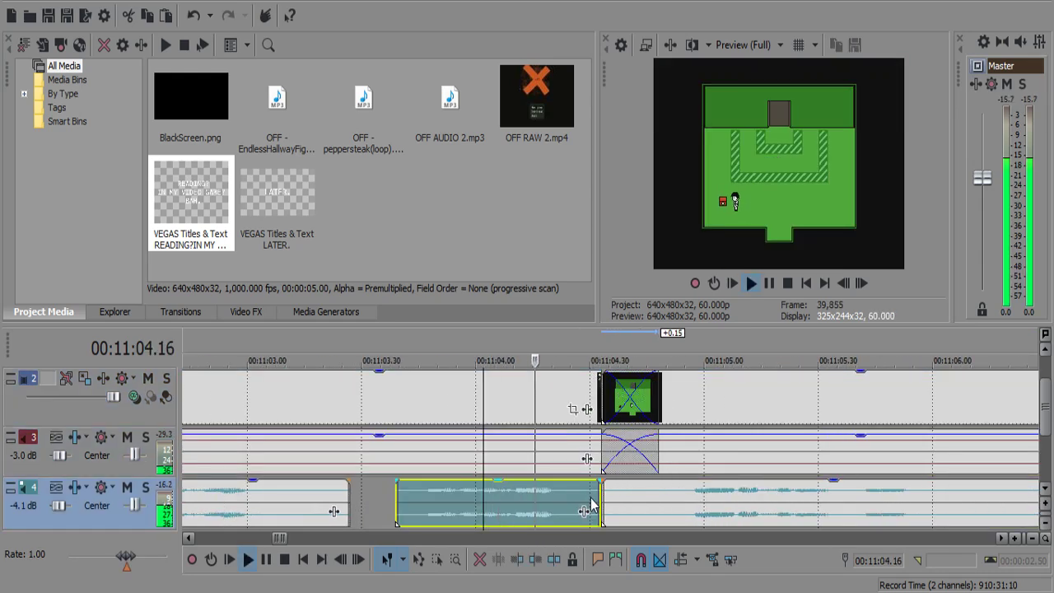
scroll(593, 502, "down", 3)
key("Return")
Try to shift the video and audio clips after the crossfade slightly later, and undo the move.
left_click(580, 410)
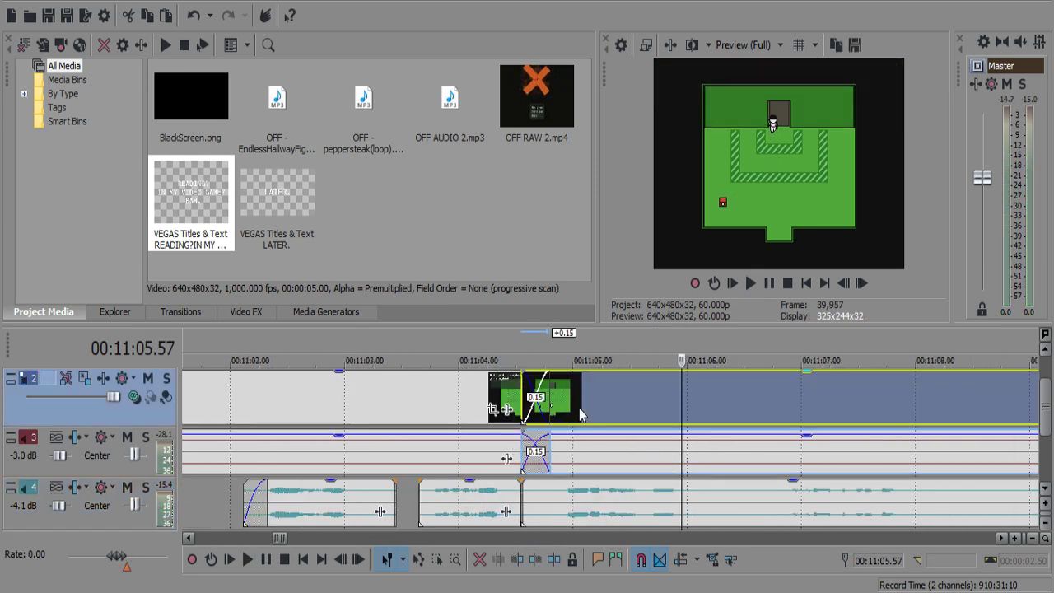
scroll(552, 461, "up", 4)
left_click(501, 515, "shift")
left_click_drag(562, 462, 570, 463)
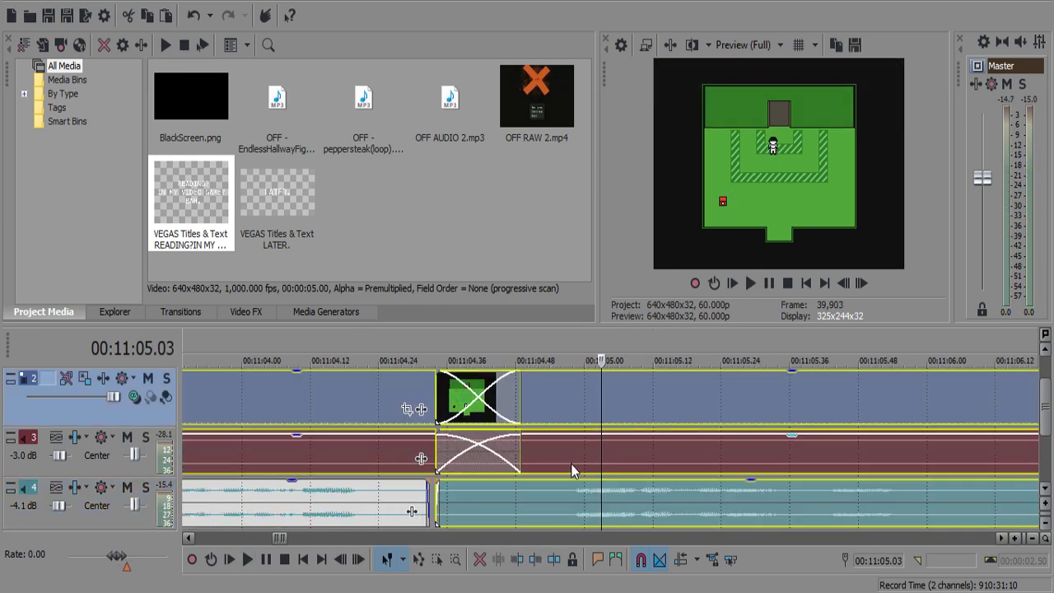
key("ctrl+z")
Select only the clips after the crossfade on tracks 2 to 4 and shift them 6 frames later.
left_click(538, 499, "ctrl")
left_click(536, 498, "ctrl")
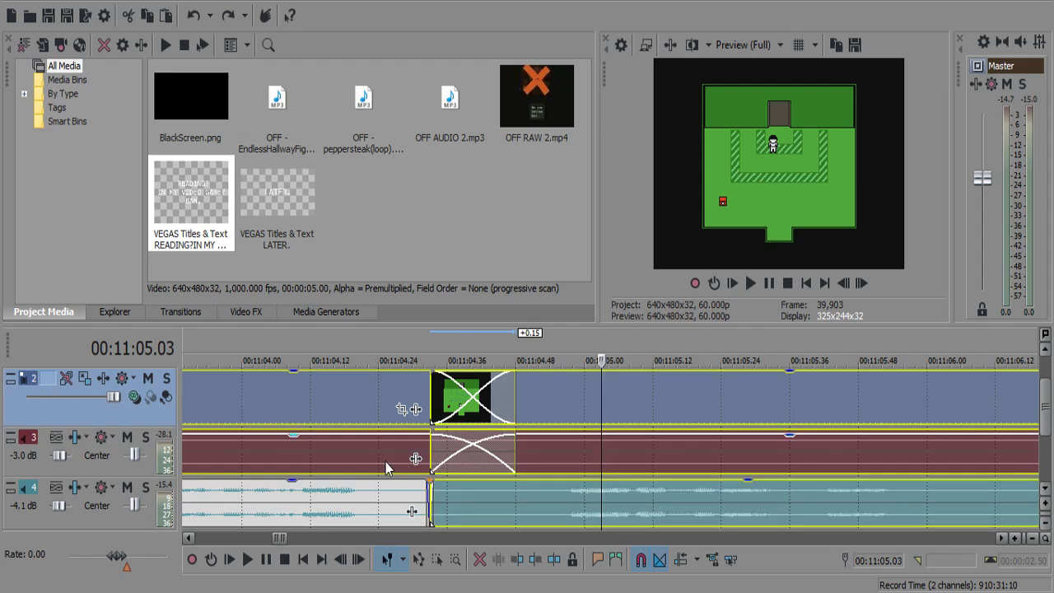
left_click(385, 463, "ctrl")
left_click(370, 380, "ctrl")
left_click_drag(533, 400, 562, 405)
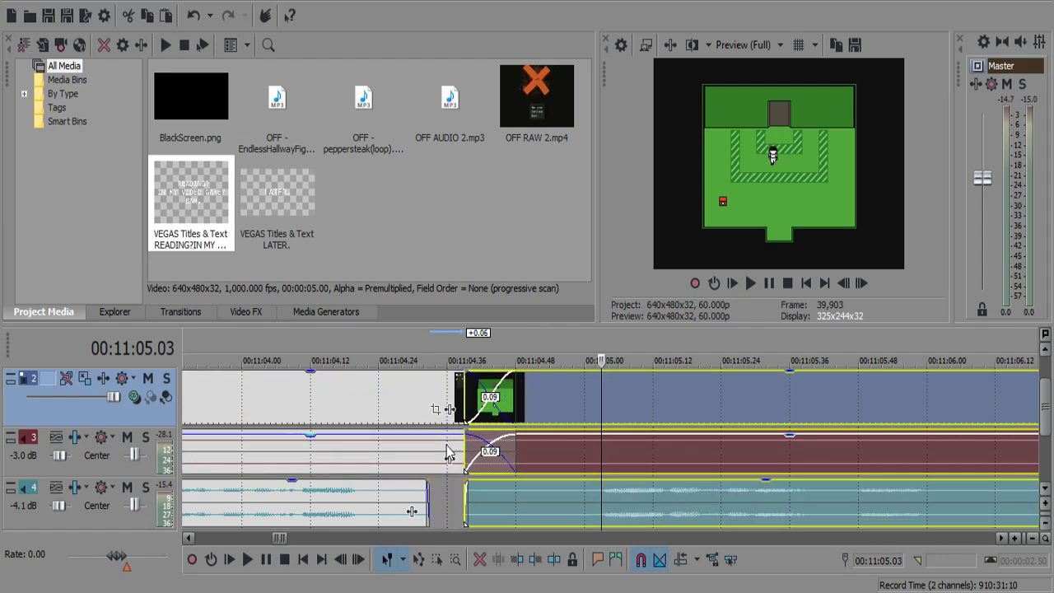
Extend the start of the later track 2 and 3 clips back to a 15-frame crossfade and play across the cut.
left_click_drag(464, 448, 431, 449)
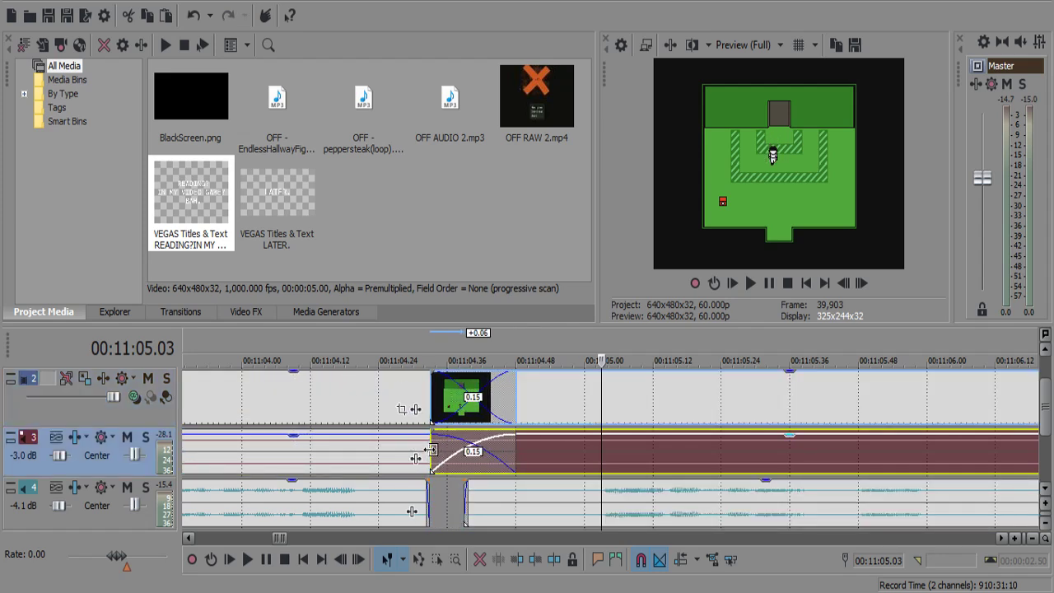
left_click(262, 508)
left_click(265, 514)
key("space")
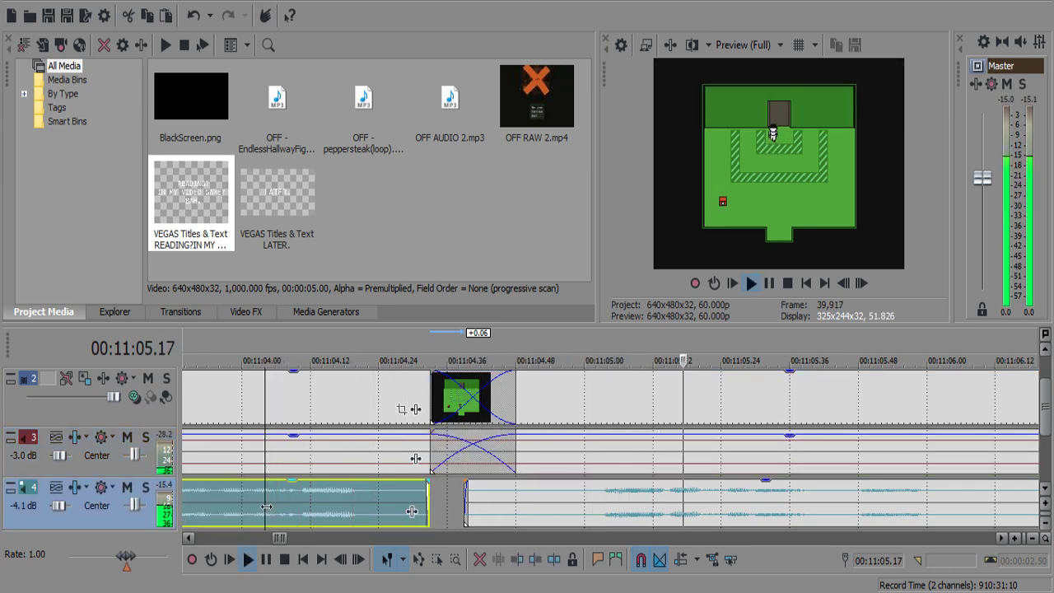
scroll(416, 508, "down", 3)
scroll(587, 502, "down", 2)
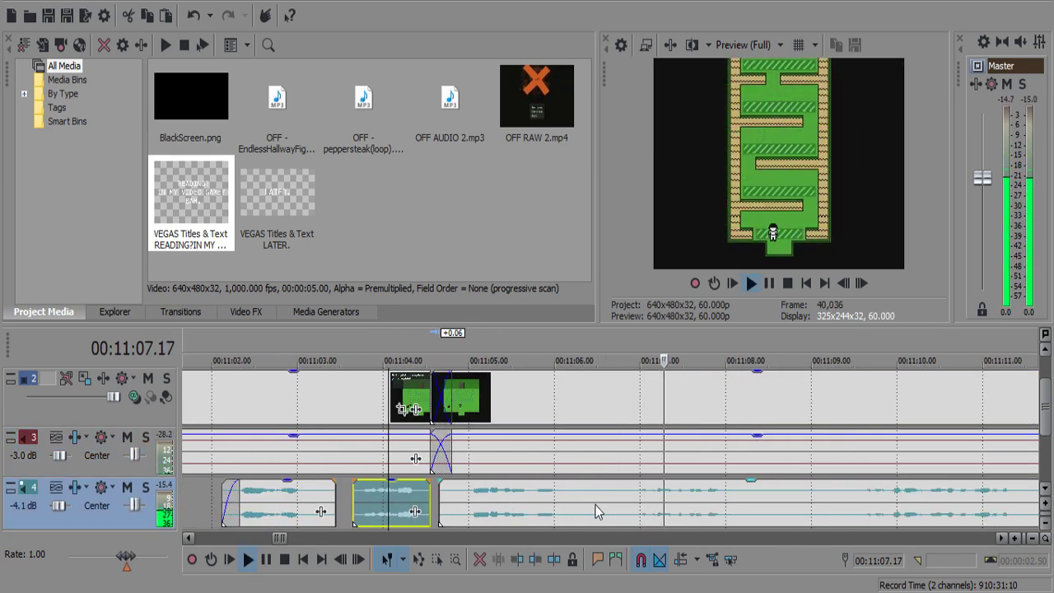
Split the track 4 audio at about 00:11:06.18 and 00:11:06.55 and delete the piece between the cuts.
left_click(581, 506)
key("s")
key("space")
key("Return")
key("s")
left_click(605, 499)
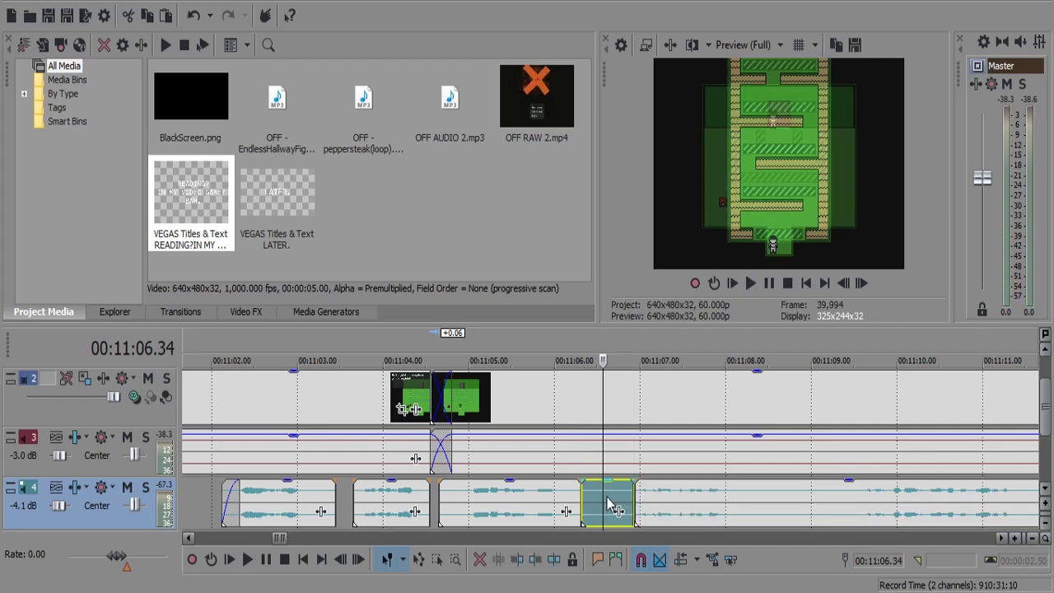
key("Delete")
Add a short fade-in to the track 4 clip starting at about 00:11:06.55 and play from just before it.
key("space")
left_click(639, 494)
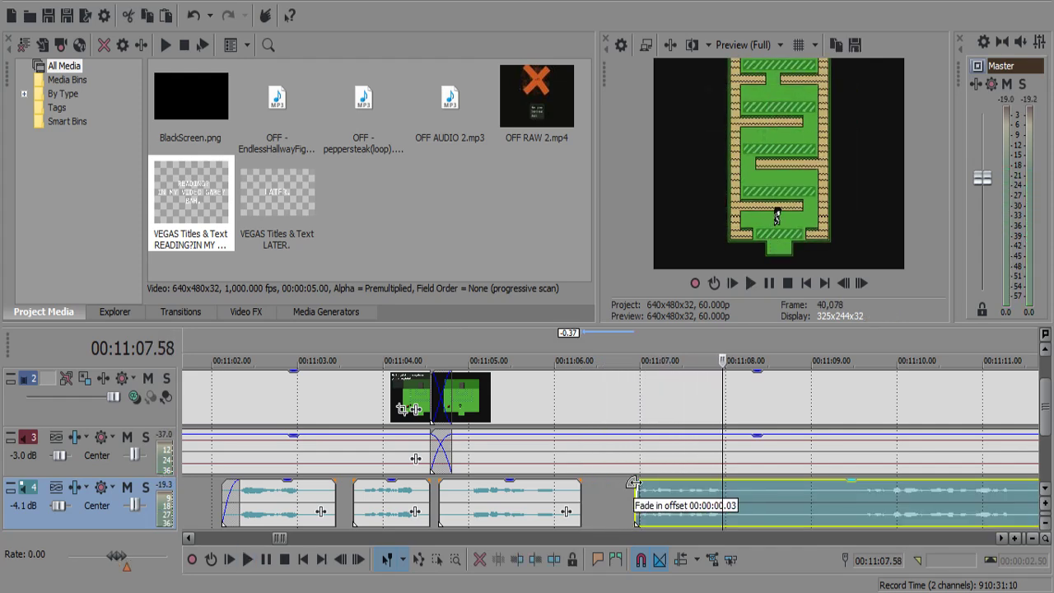
left_click(623, 488)
key("space")
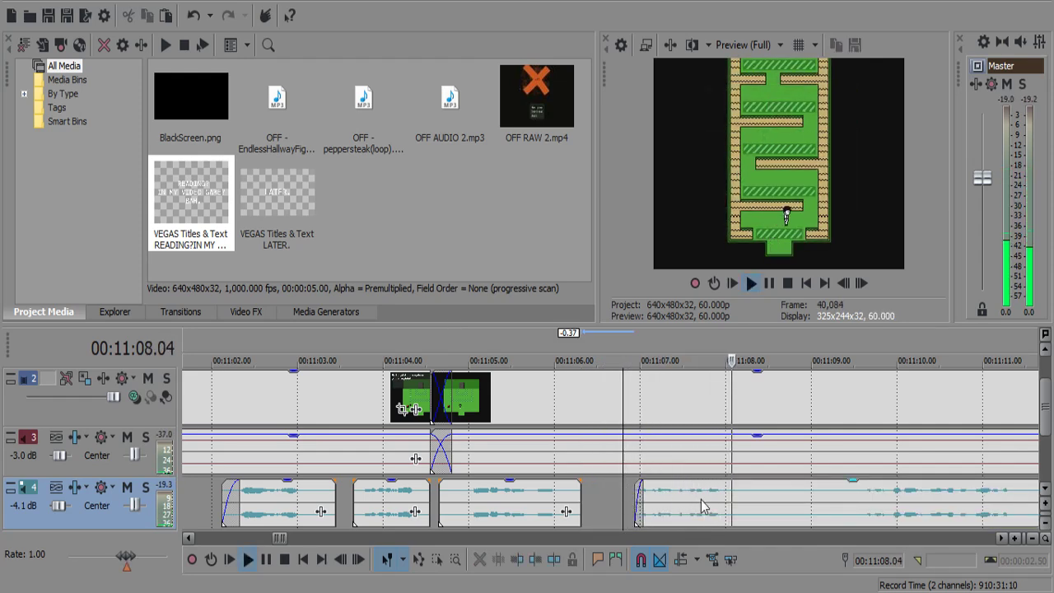
Split the track 4 audio at about 00:11:08.01 and 00:11:09.24 and delete the piece between the cuts.
left_click(727, 498)
key("Return")
left_click(726, 498)
key("s")
key("space")
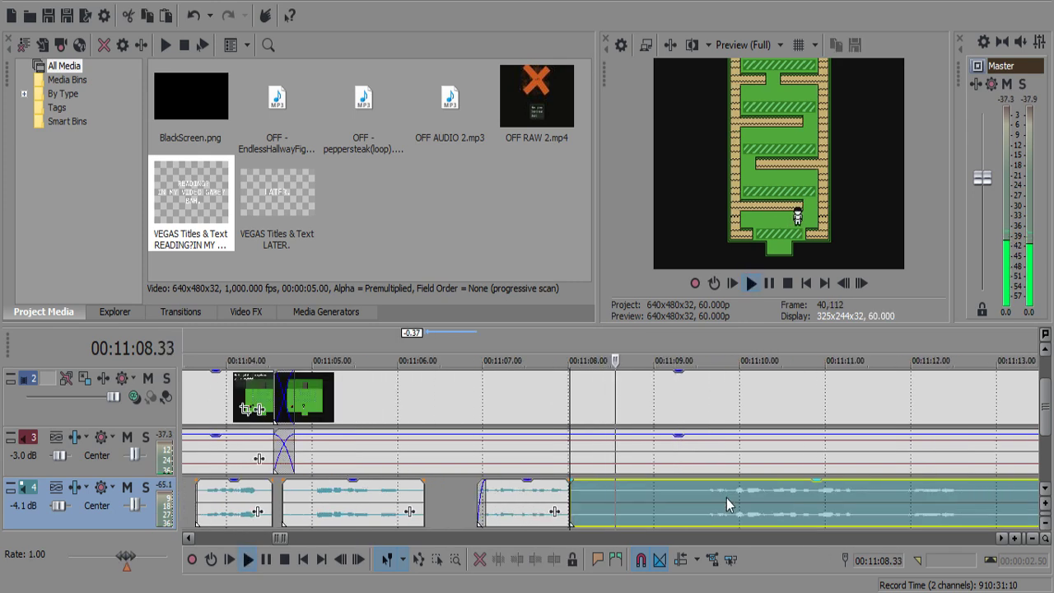
key("Return")
key("s")
left_click(654, 495)
key("Delete")
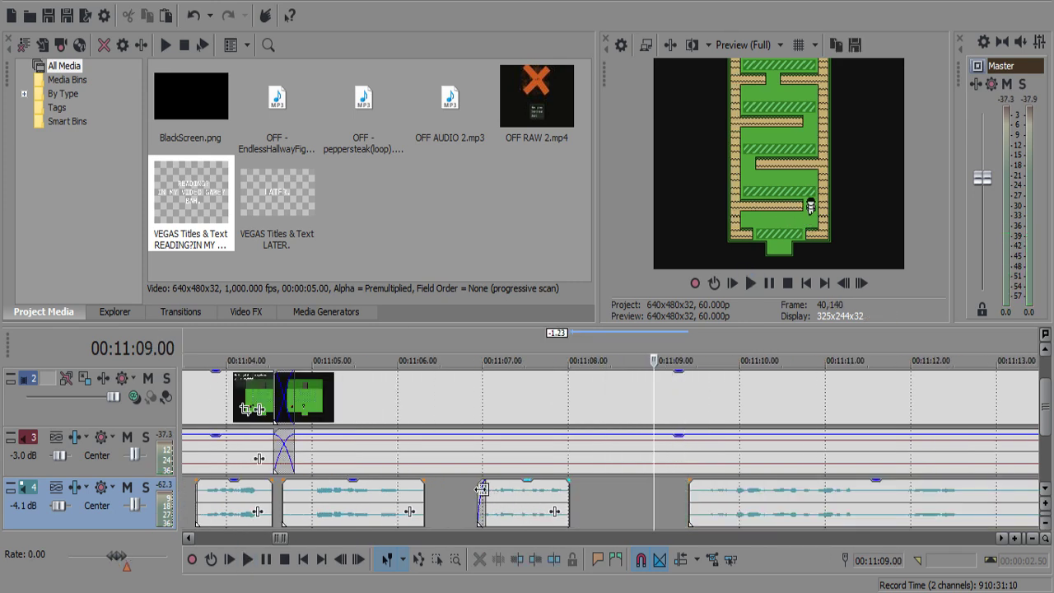
Slightly lengthen the fade-in of the track 4 clip starting at about 00:11:06.55 and play across the following gap.
left_click_drag(482, 496, 483, 496)
left_click(461, 494)
key("space")
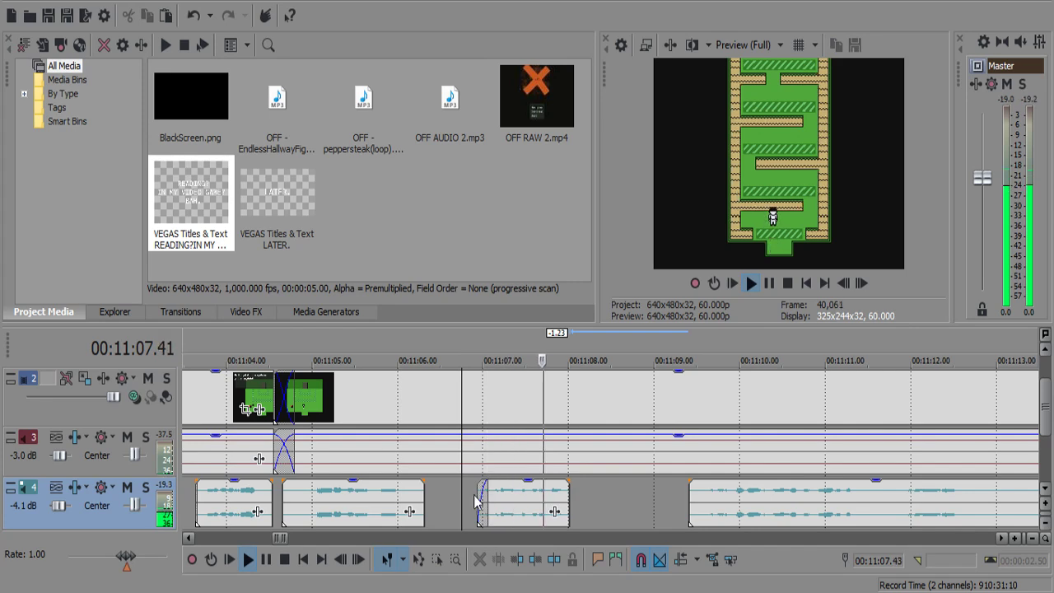
scroll(665, 511, "down", 5)
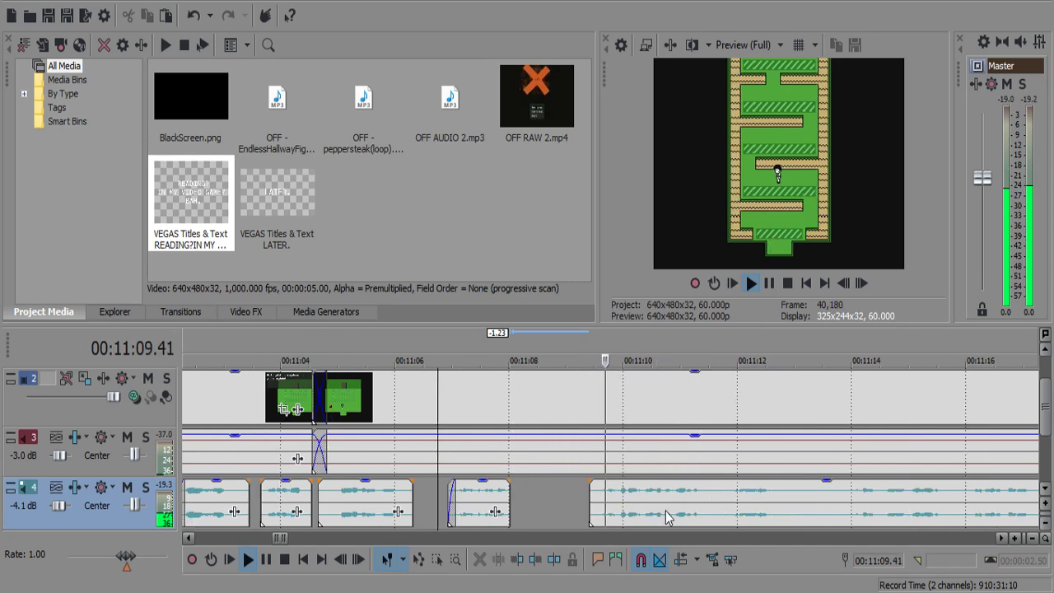
scroll(659, 508, "up", 5)
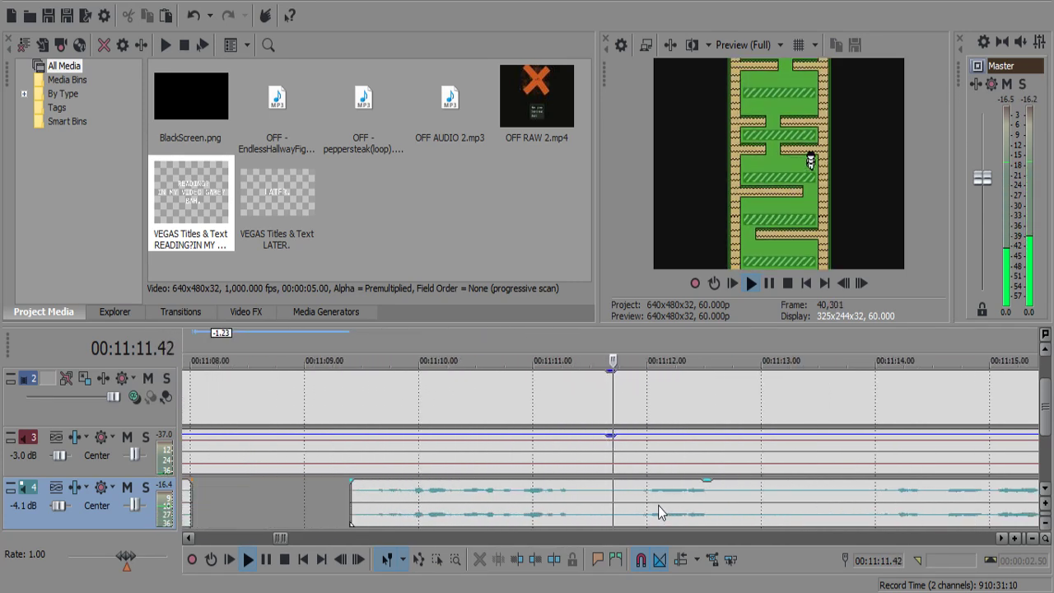
Split the track 4 audio at about 00:11:11.29 and 00:11:11.50, delete the piece between the cuts, and play across the gap.
left_click(594, 498)
key("space")
key("space")
key("Return")
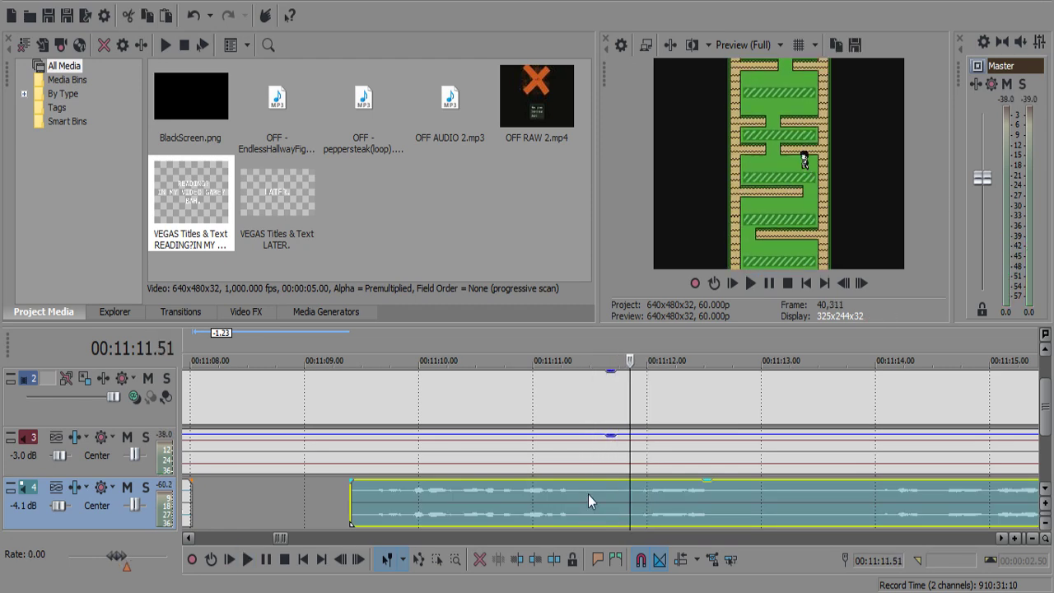
left_click(587, 495)
key("s")
key("space")
key("Return")
key("s")
left_click(602, 496)
key("Delete")
left_click(547, 496)
key("space")
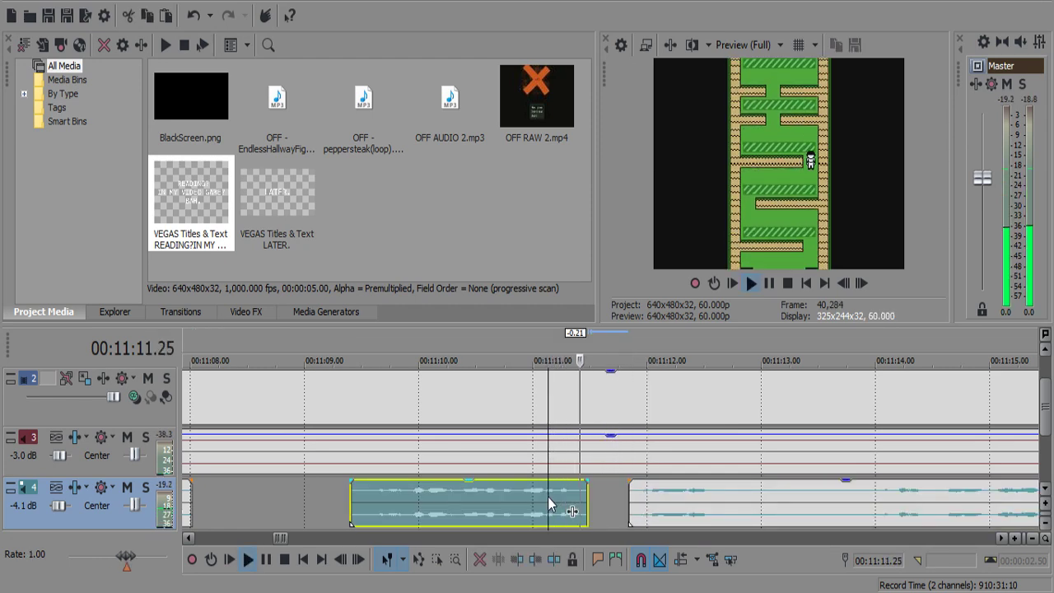
scroll(558, 502, "down", 1)
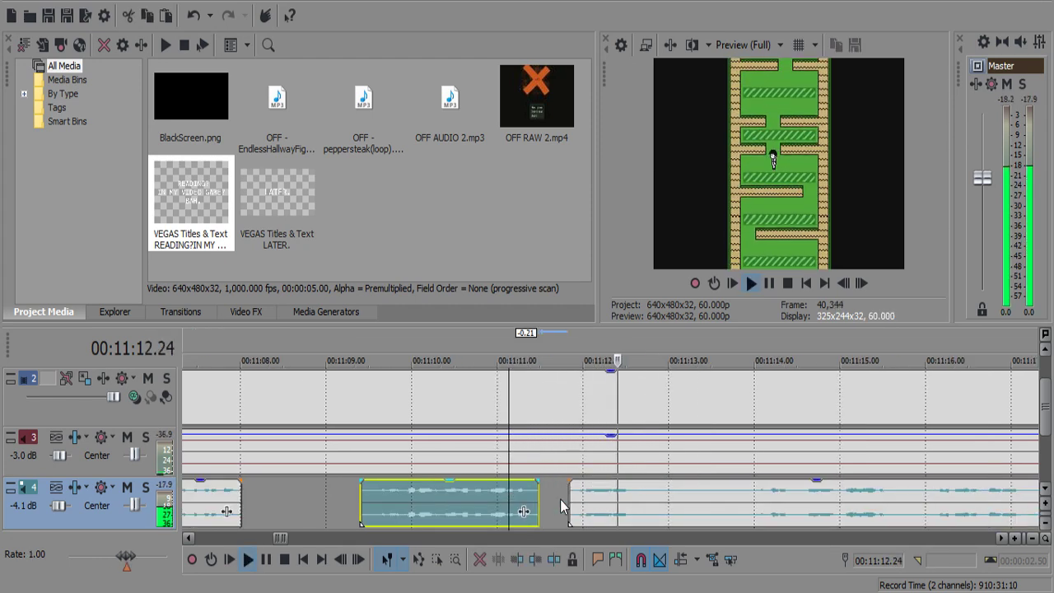
Split the track 4 audio at about 00:11:12.53 and 00:11:13.53, delete the piece between the cuts, and continue playing.
left_click(659, 494)
key("s")
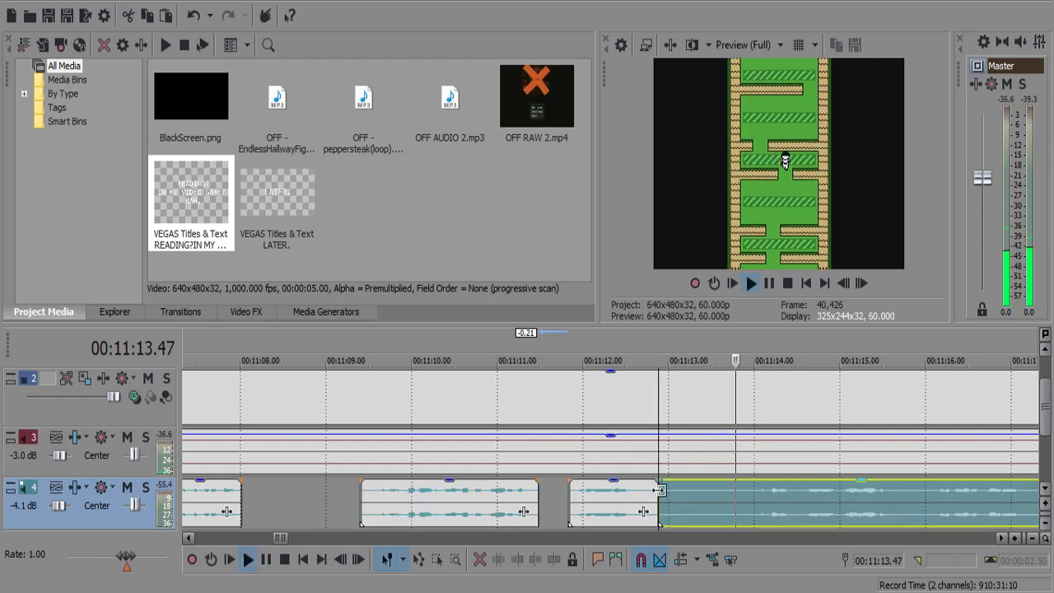
key("s")
key("Delete")
scroll(715, 496, "down", 1)
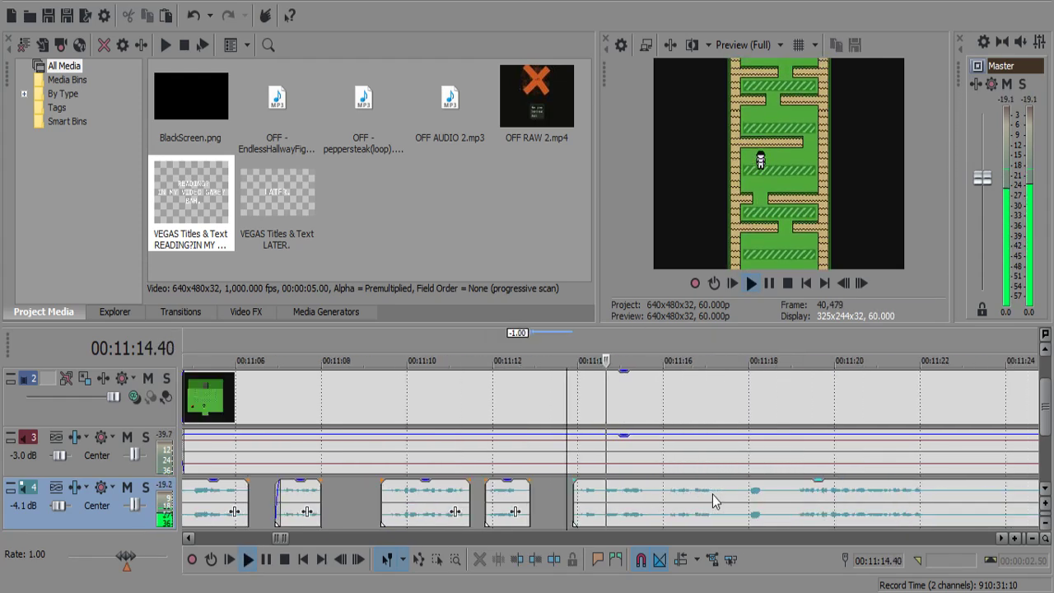
scroll(712, 500, "up", 1)
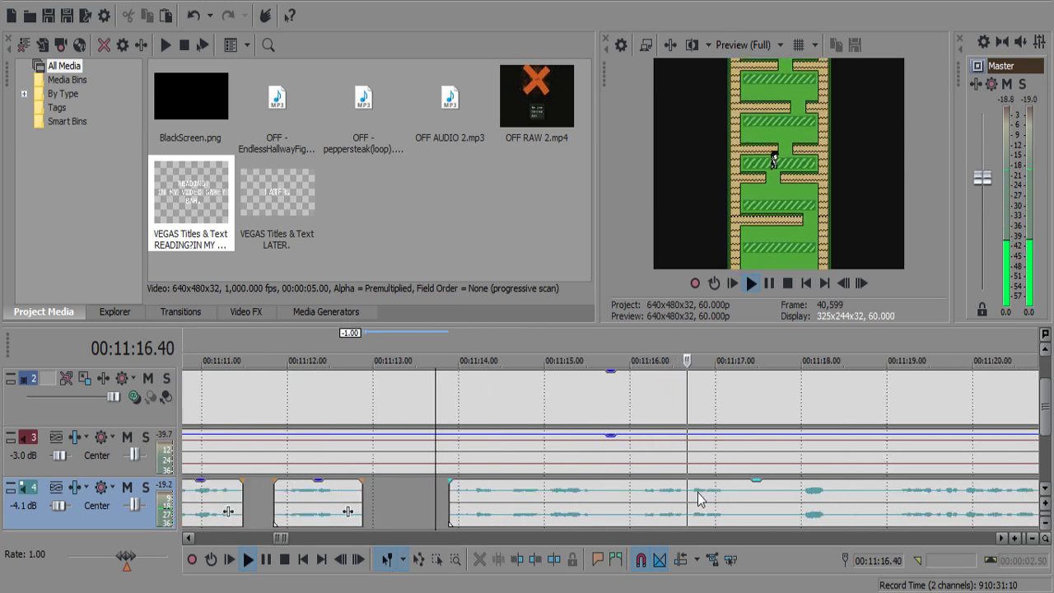
Split the track 4 audio at about 00:11:17.10 and 00:11:17.37, delete the piece between the cuts, and play across the gap.
left_click(724, 496)
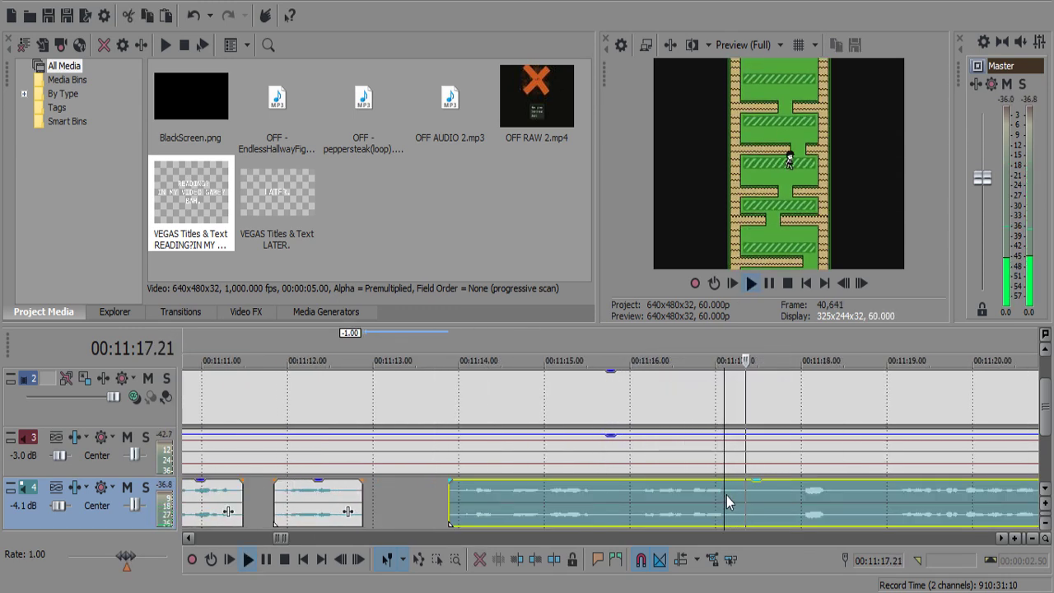
key("space")
key("s")
key("space")
key("Return")
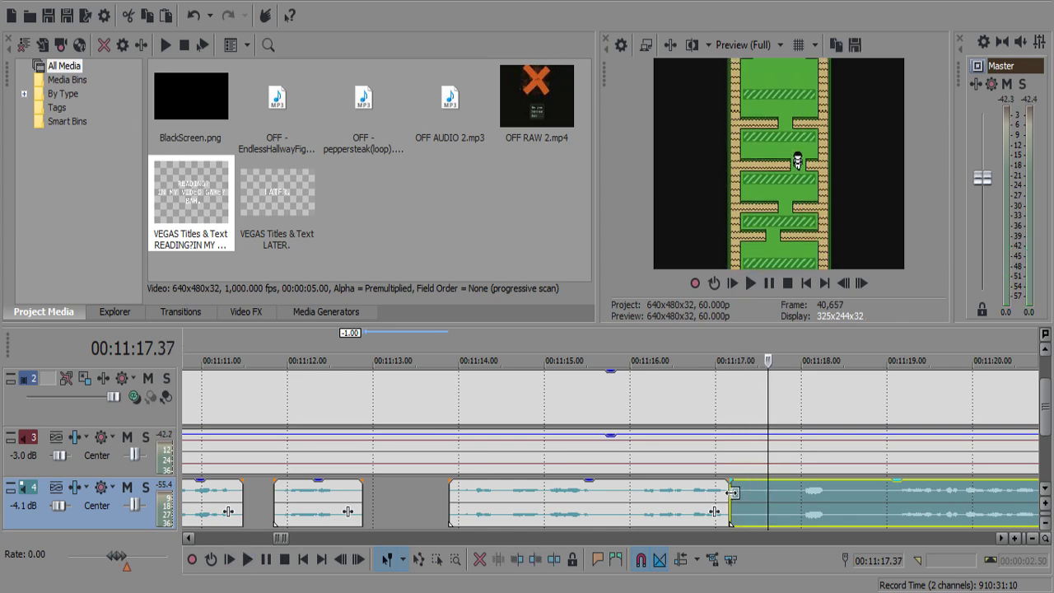
key("s")
left_click(741, 503)
key("Delete")
left_click(683, 503)
key("space")
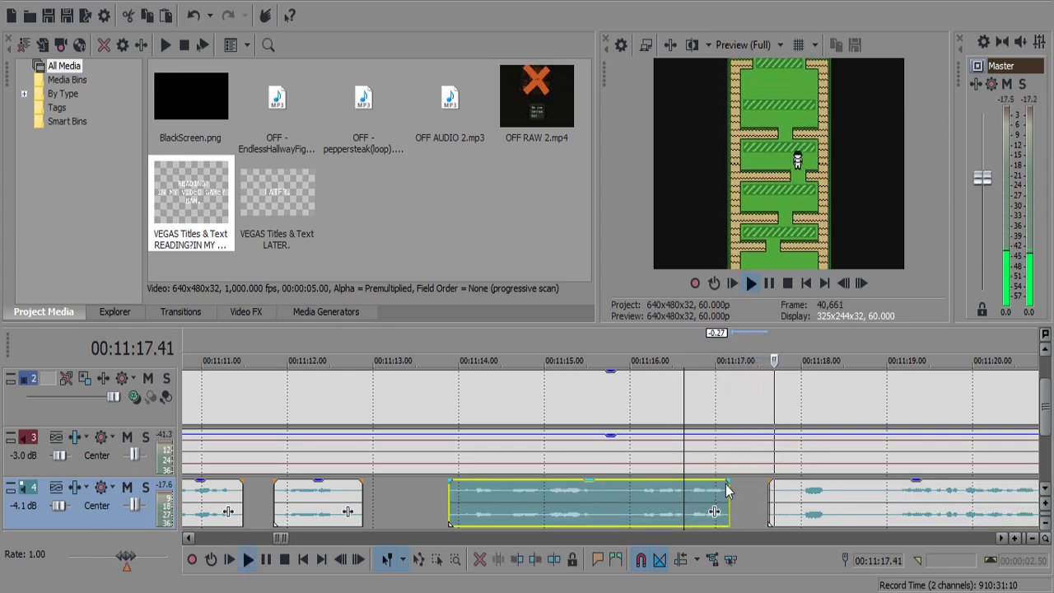
scroll(799, 501, "down", 3)
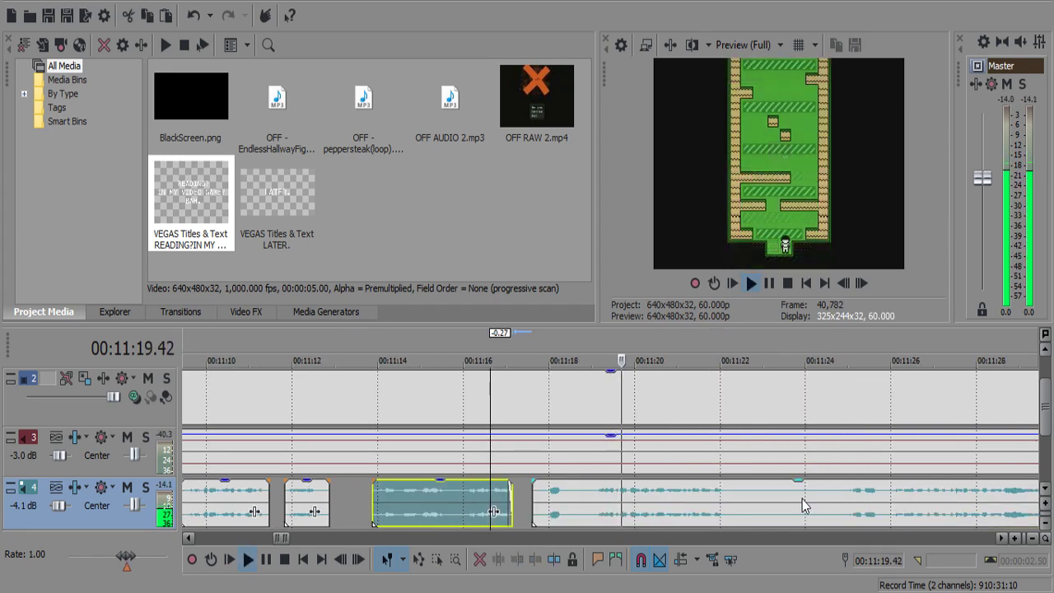
Split the track 4 audio at about 00:11:22.18 and 00:11:24.50 and delete the piece between the cuts.
scroll(795, 504, "down", 2)
scroll(787, 500, "up", 4)
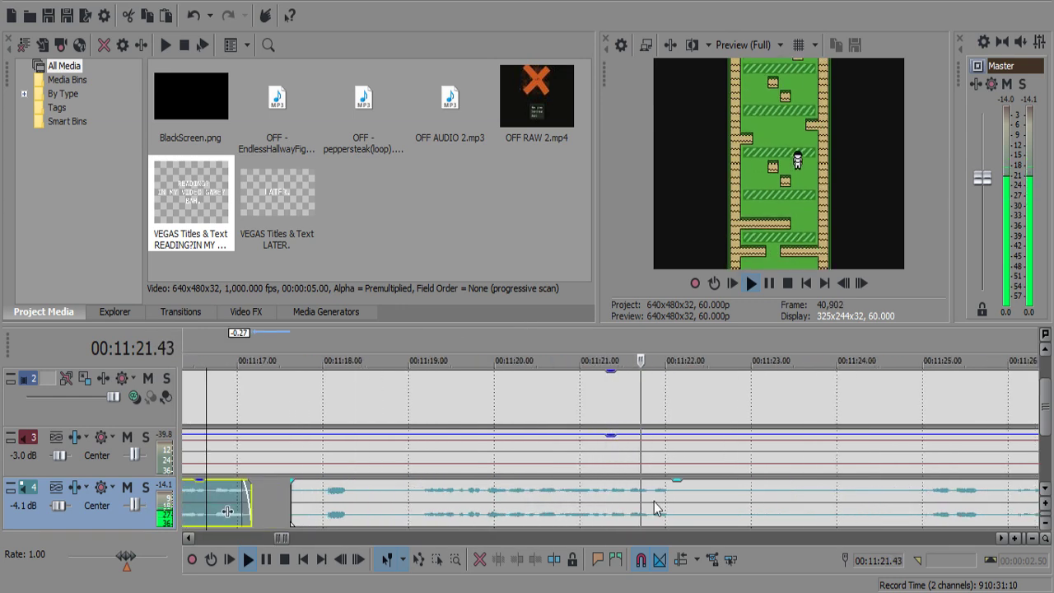
left_click(622, 489)
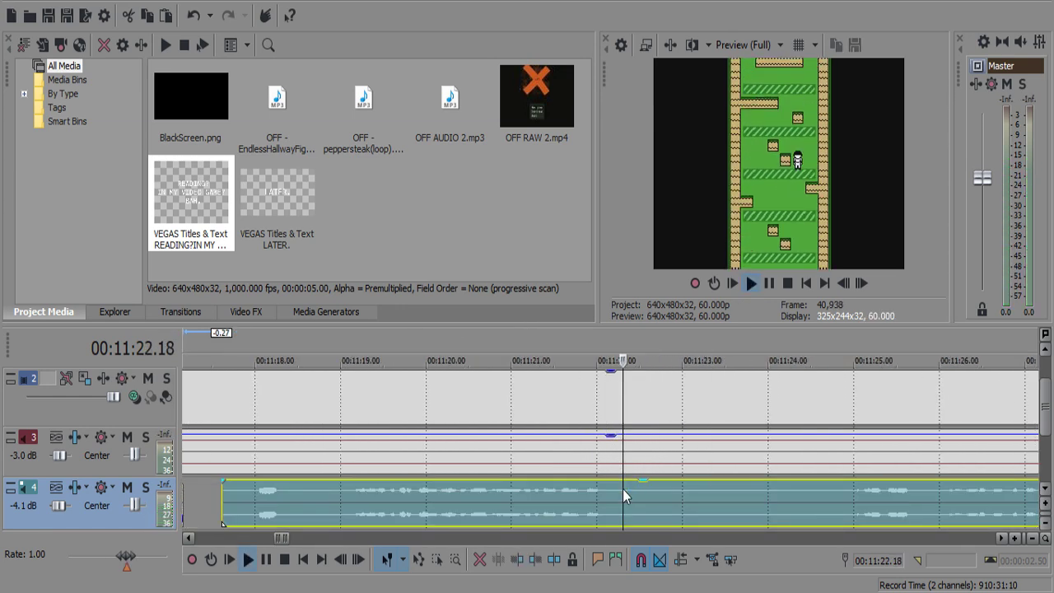
key("s")
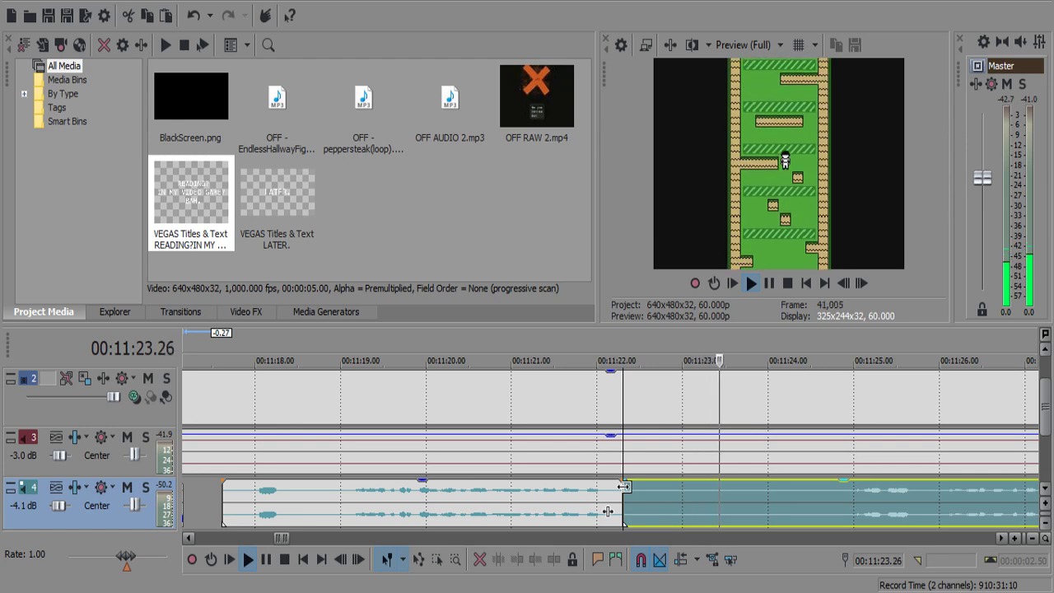
scroll(623, 488, "down", 2)
scroll(619, 492, "up", 2)
key("Return")
key("s")
left_click(639, 487)
key("Delete")
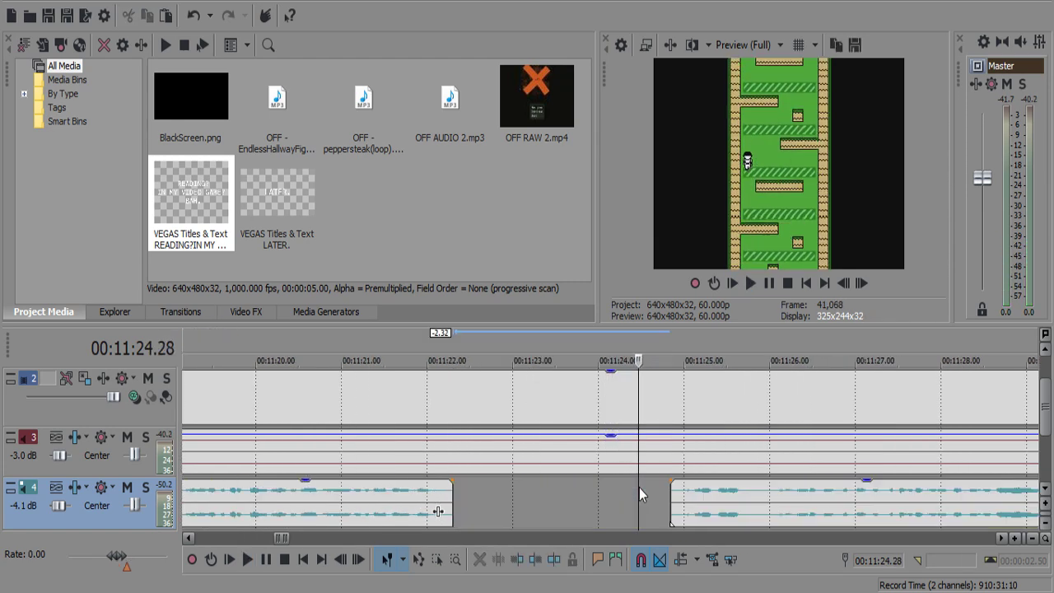
Play on into the room transition near 00:11:29, then mute track 4 and replay the gameplay audio there.
scroll(639, 488, "down", 2)
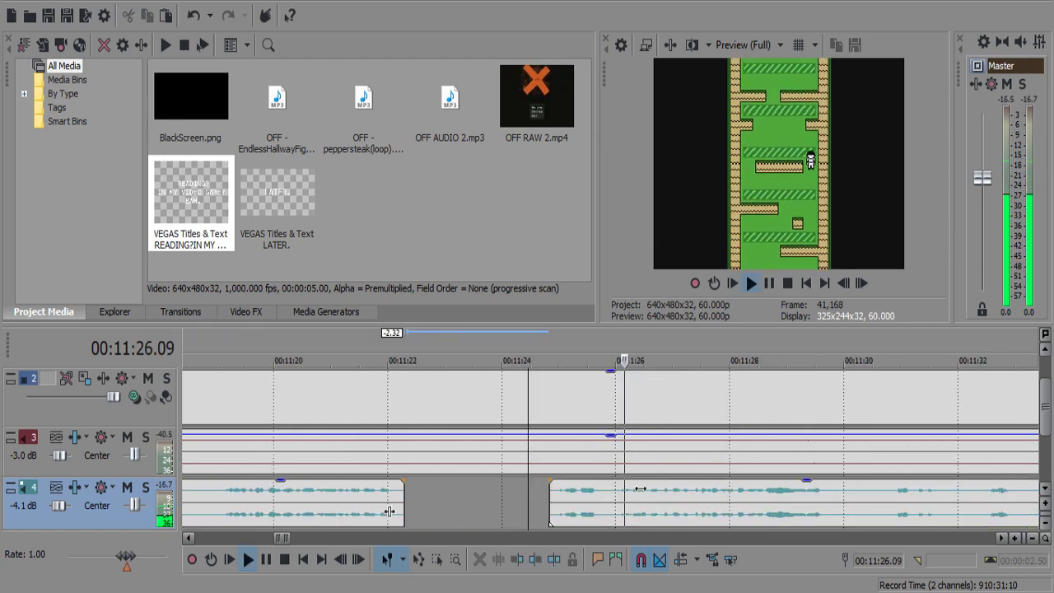
scroll(638, 489, "down", 2)
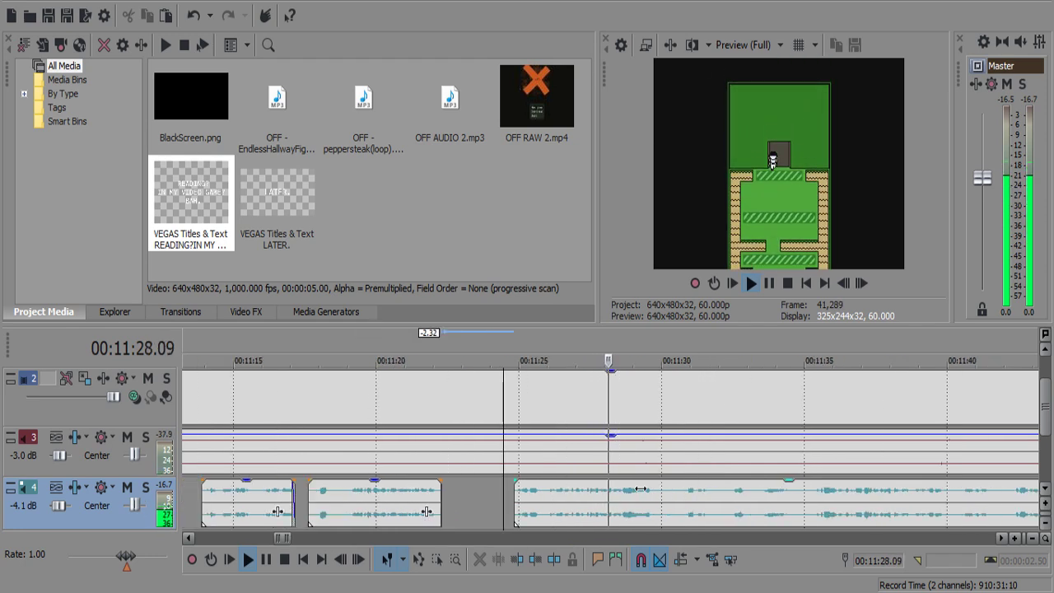
scroll(639, 489, "up", 2)
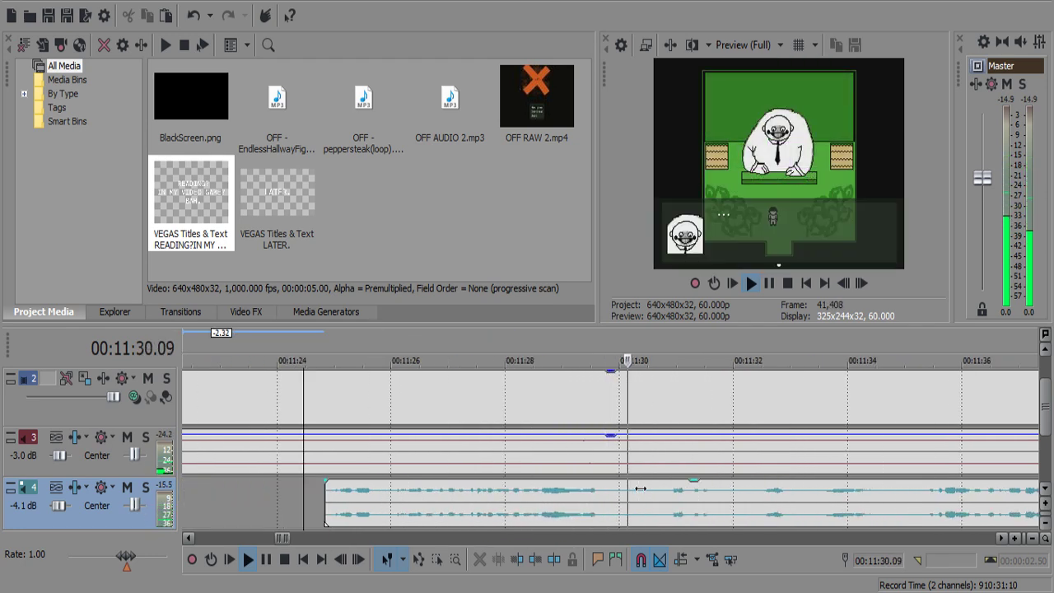
left_click(572, 457)
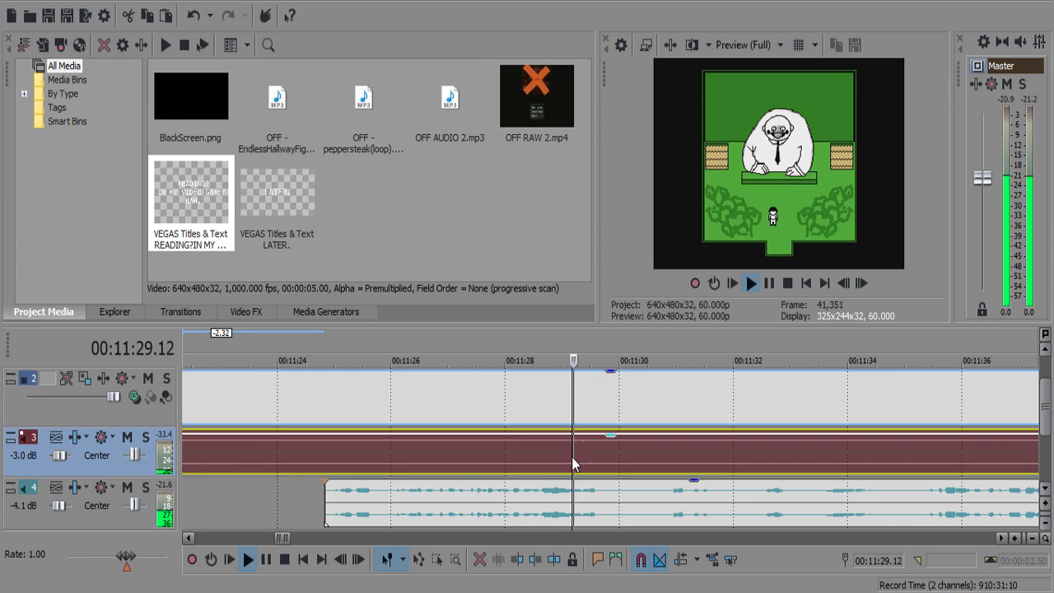
scroll(539, 459, "up", 2)
left_click(540, 459)
left_click(122, 488)
key("space")
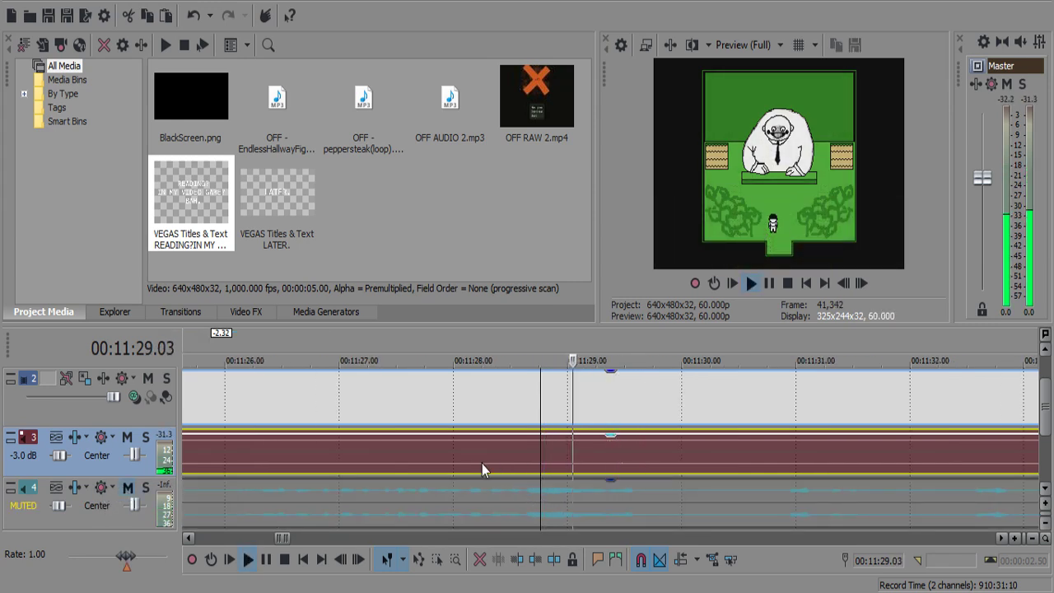
Locate the start of the room transition by repeated playback and split the track 2 video and track 3 audio at about 00:11:28.07.
left_click(461, 459)
left_click(475, 453)
left_click(470, 452)
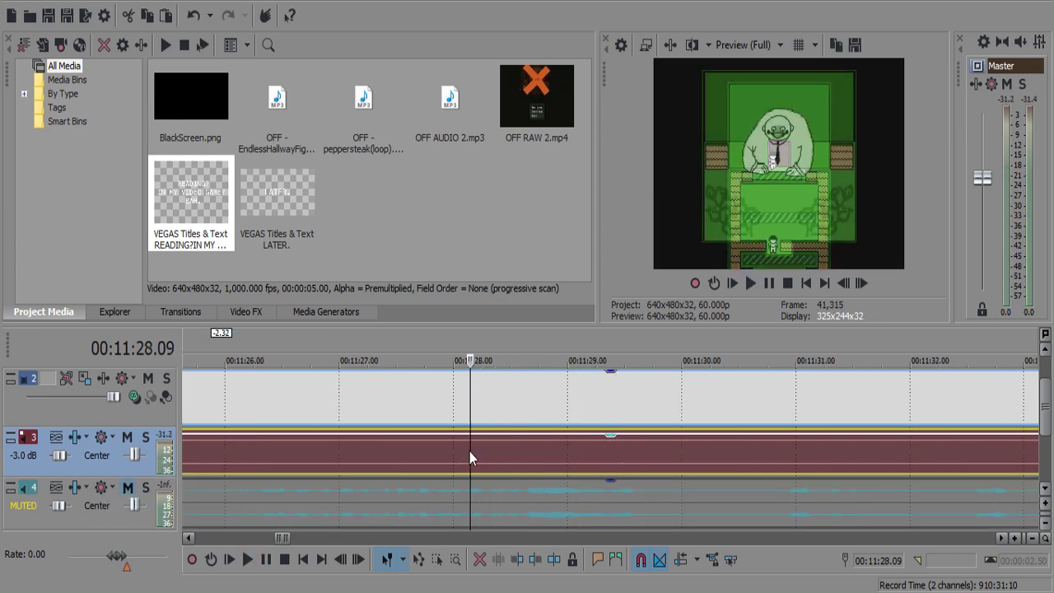
left_click(466, 451)
left_click(463, 448)
key("space")
key("space")
key("space")
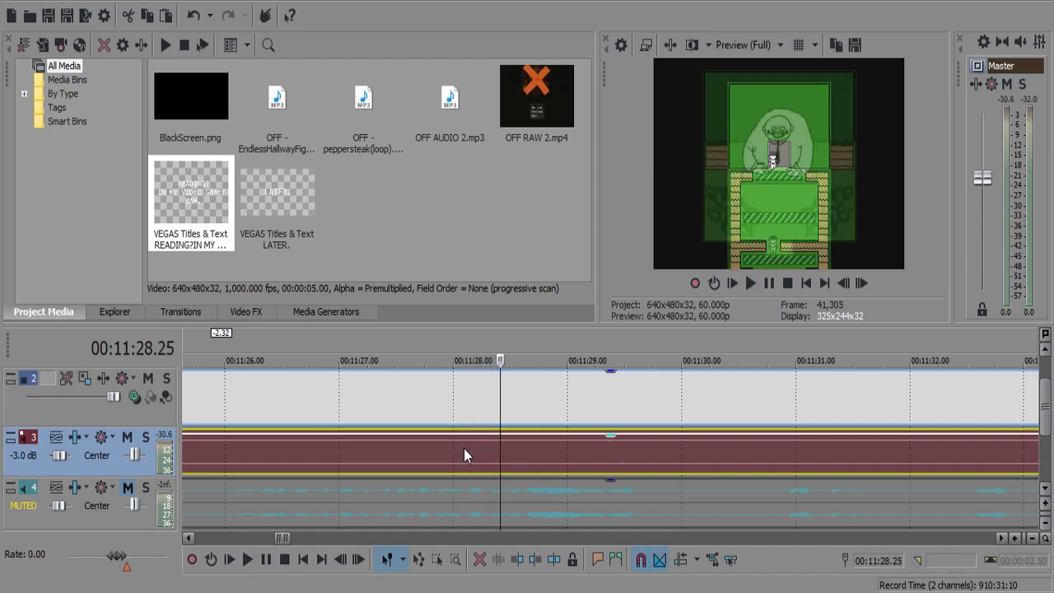
left_click(465, 449)
key("space")
key("space")
key("s")
Lower the gain of the track 3 clip after the 00:11:28.07 cut to -2.3 dB, unmute track 4, and play across the cut.
left_click(491, 442)
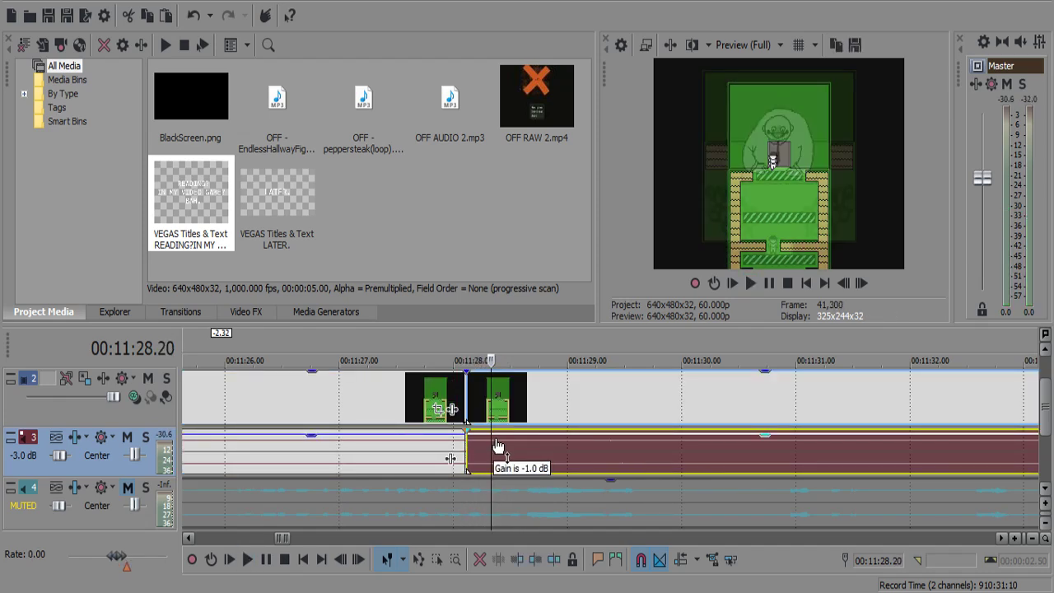
left_click_drag(498, 445, 504, 451)
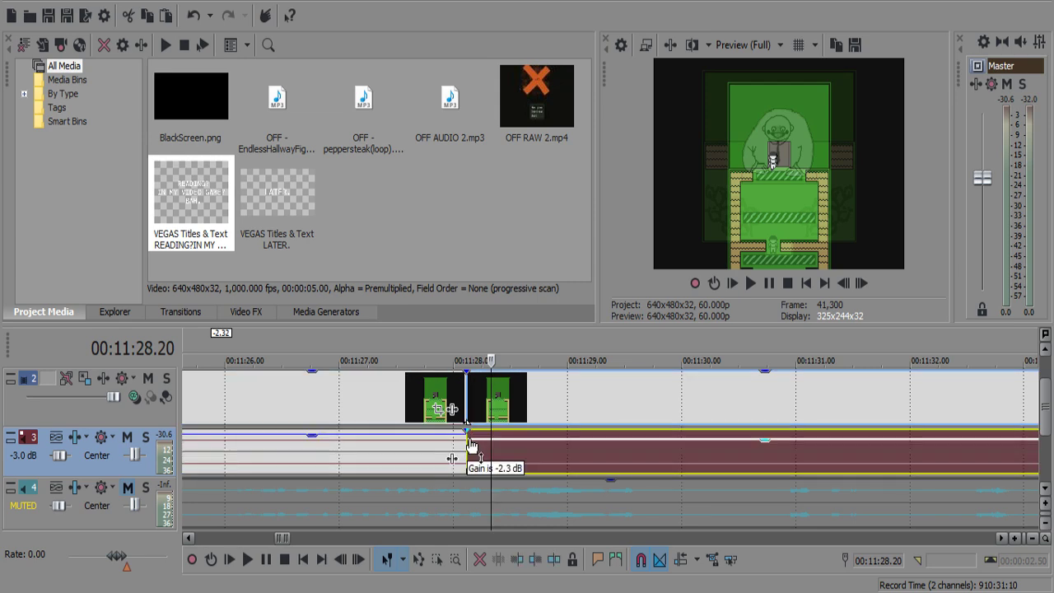
left_click(423, 453)
left_click(125, 487)
key("space")
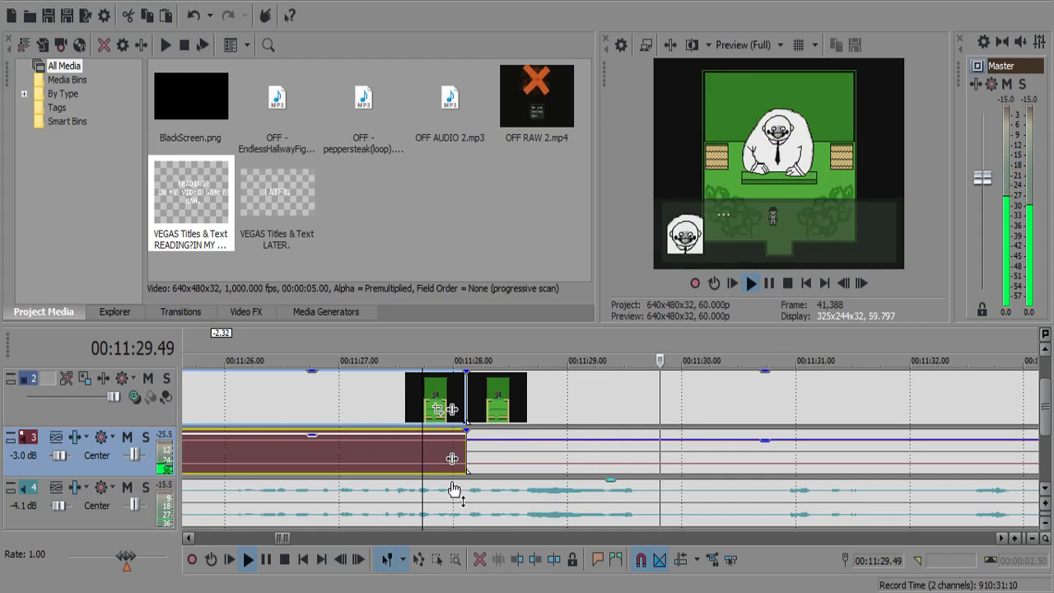
Split the track 4 audio at about 00:11:31.43 and 00:11:32.25, delete the piece between the cuts, and play across the gap.
scroll(455, 489, "down", 2)
scroll(461, 489, "down", 2)
scroll(563, 483, "up", 2)
scroll(595, 483, "down", 2)
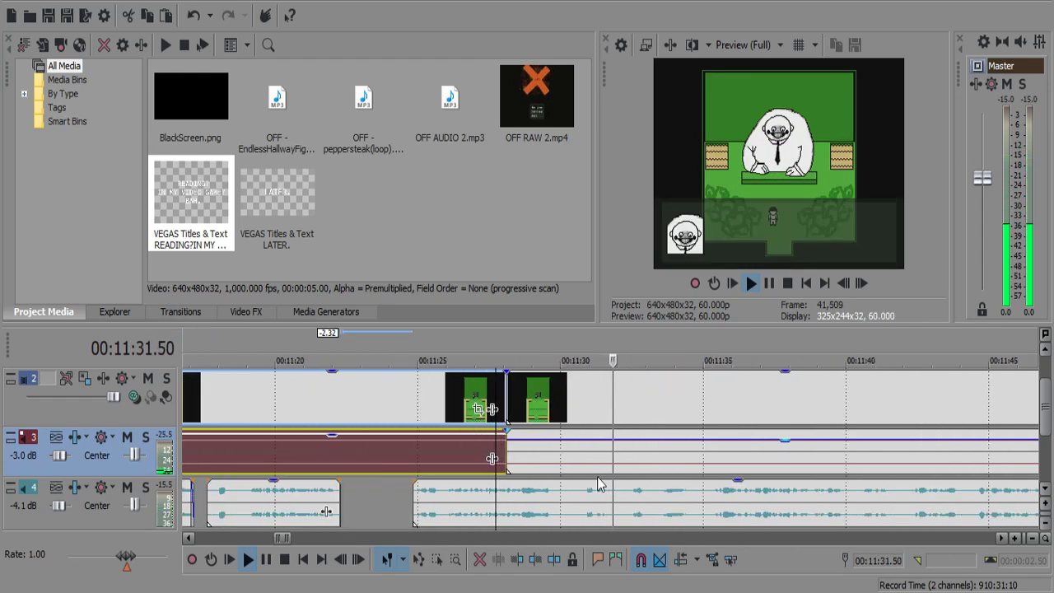
scroll(598, 484, "up", 2)
left_click(571, 492)
key("space")
key("s")
key("space")
key("Return")
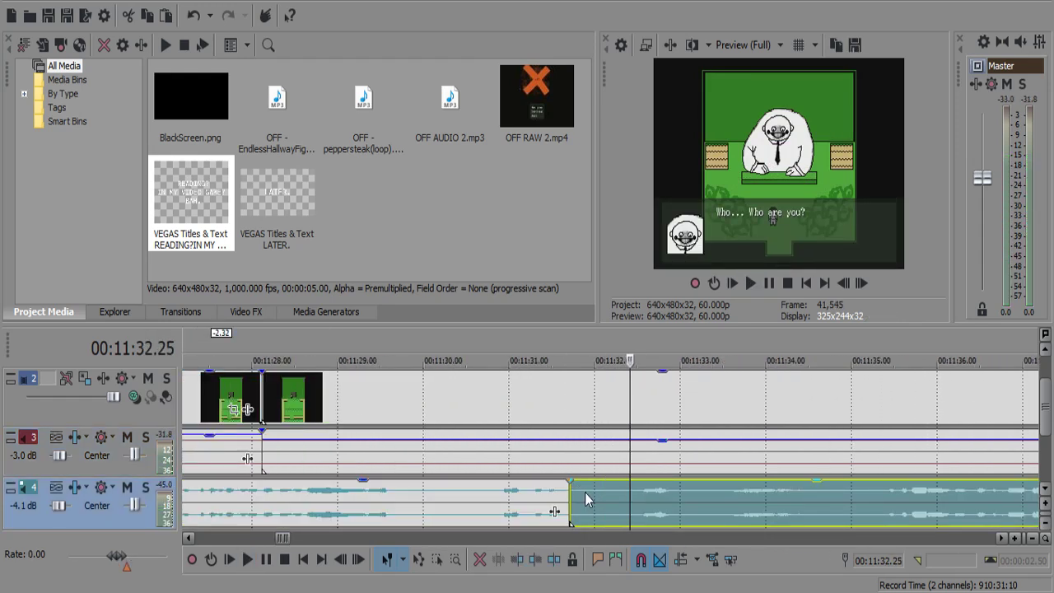
key("s")
left_click(598, 499)
key("Delete")
left_click(543, 498)
key("space")
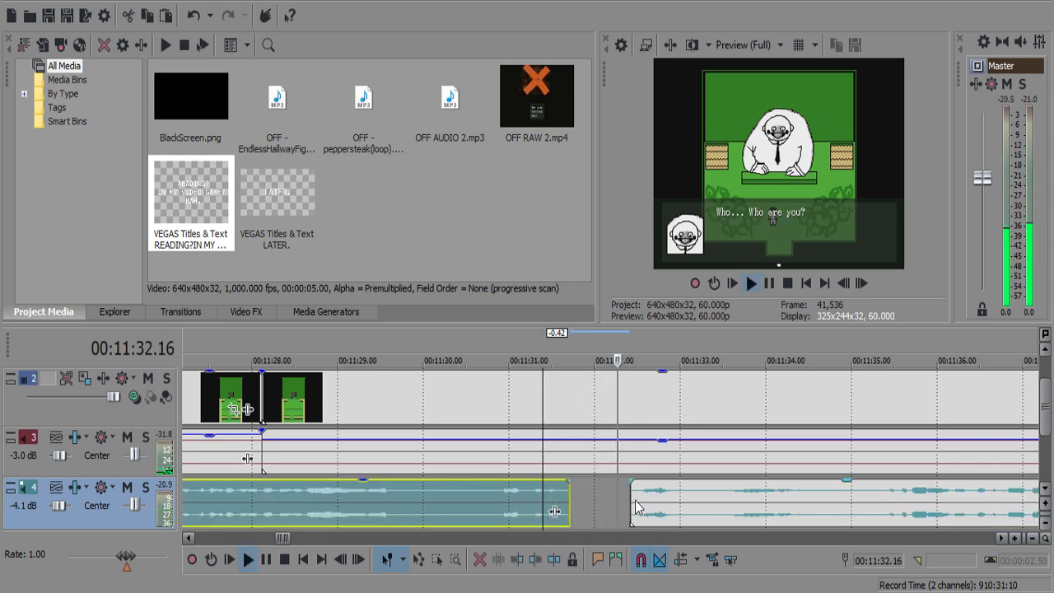
Add a short fade-in to the track 4 clip starting at about 00:11:32.25 and play into it.
left_click(628, 482)
left_click_drag(627, 481, 645, 482)
left_click(618, 498)
key("space")
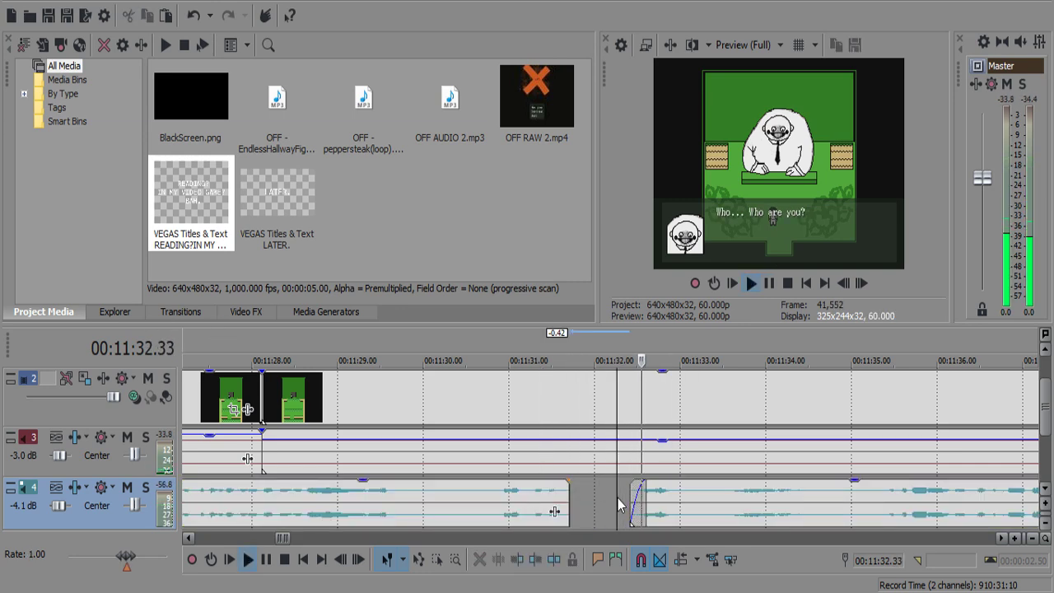
Split the track 4 audio at about 00:11:32.59 and 00:11:33.27, delete the piece between the cuts, and play across the gap.
scroll(596, 505, "up", 3)
left_click(593, 499)
key("s")
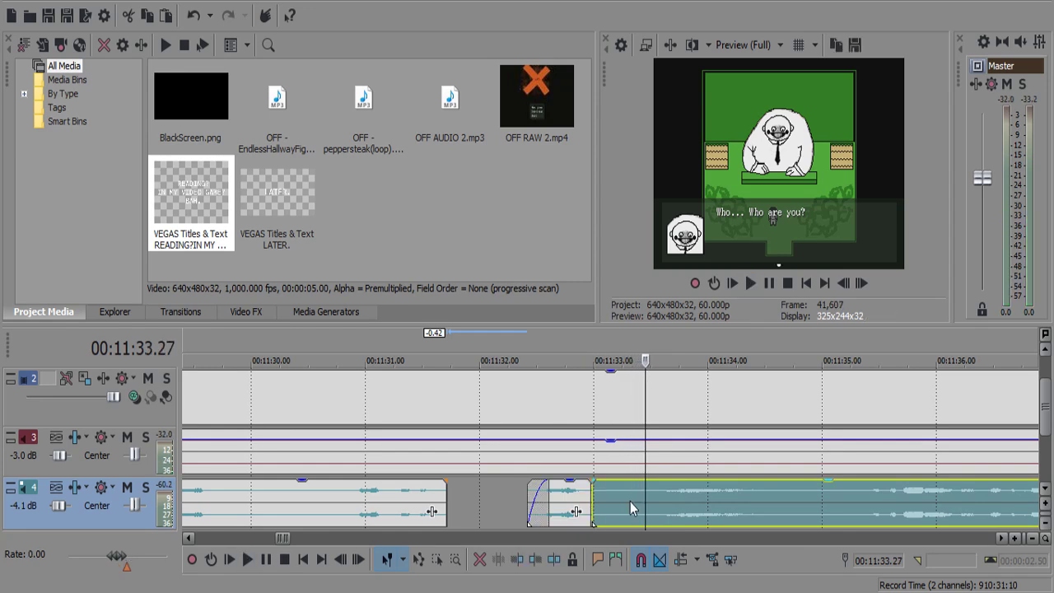
key("s")
left_click(611, 497)
key("Delete")
left_click(527, 491)
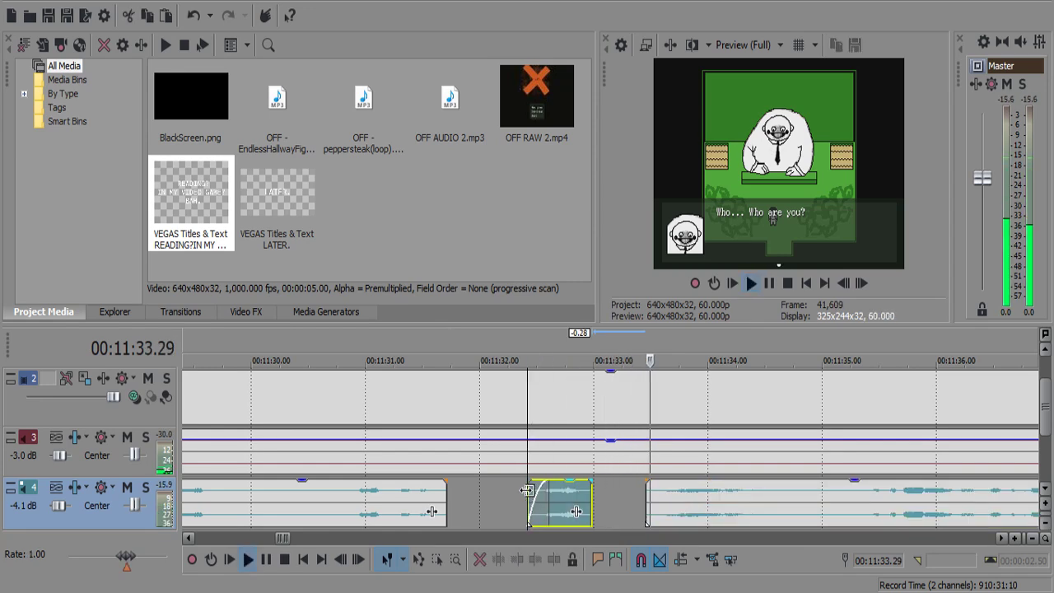
scroll(527, 492, "down", 1)
scroll(526, 494, "up", 1)
Split the track 4 audio at about 00:11:34.32 and 00:11:35.14, delete the piece between the cuts, and continue playing.
left_click(643, 493)
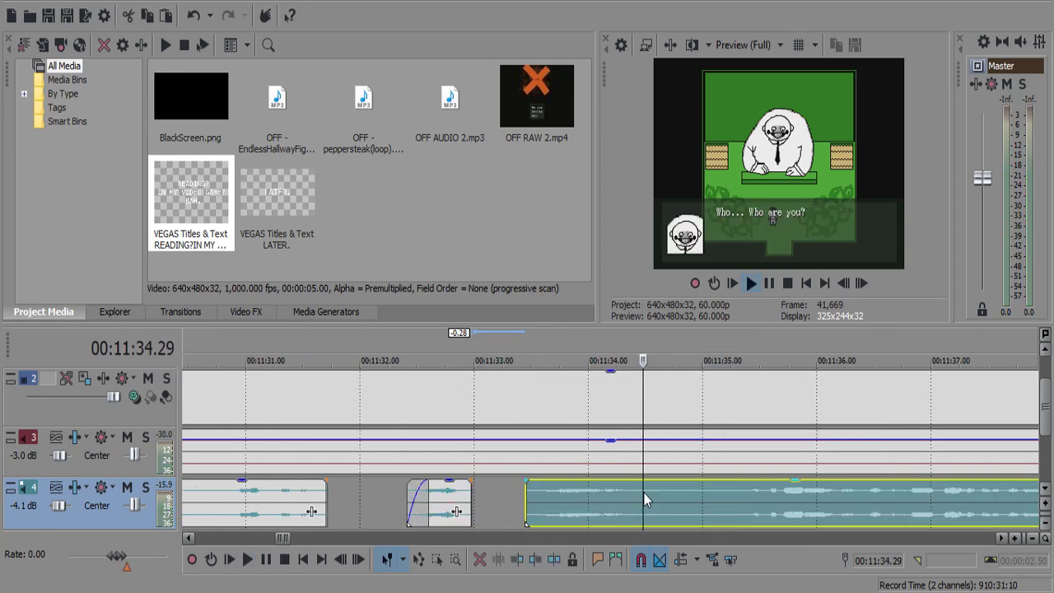
left_click(648, 492)
key("s")
key("s")
left_click(658, 492)
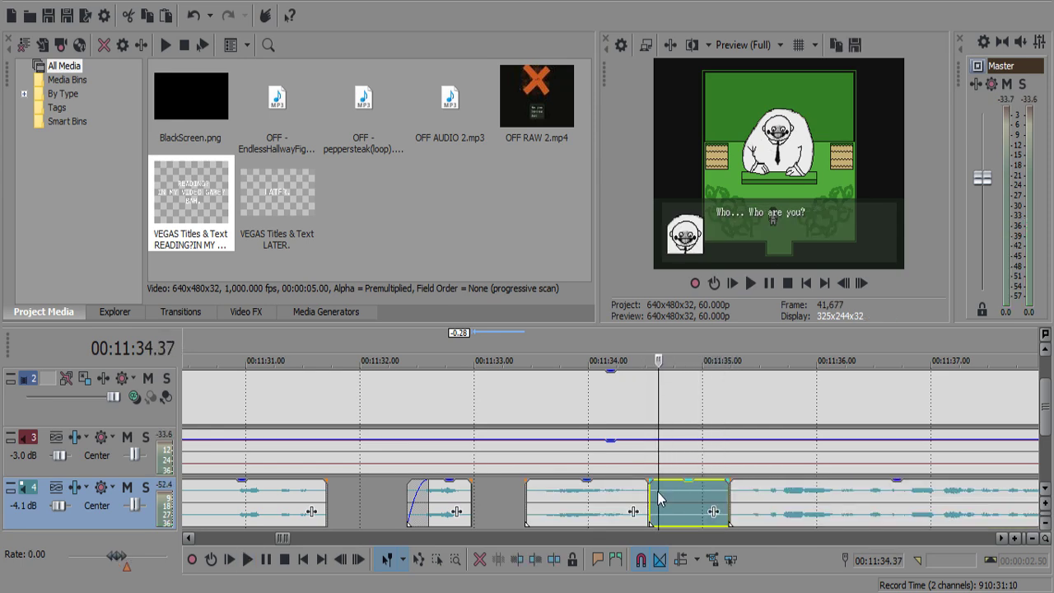
key("Delete")
left_click(611, 498)
key("space")
scroll(607, 496, "down", 8)
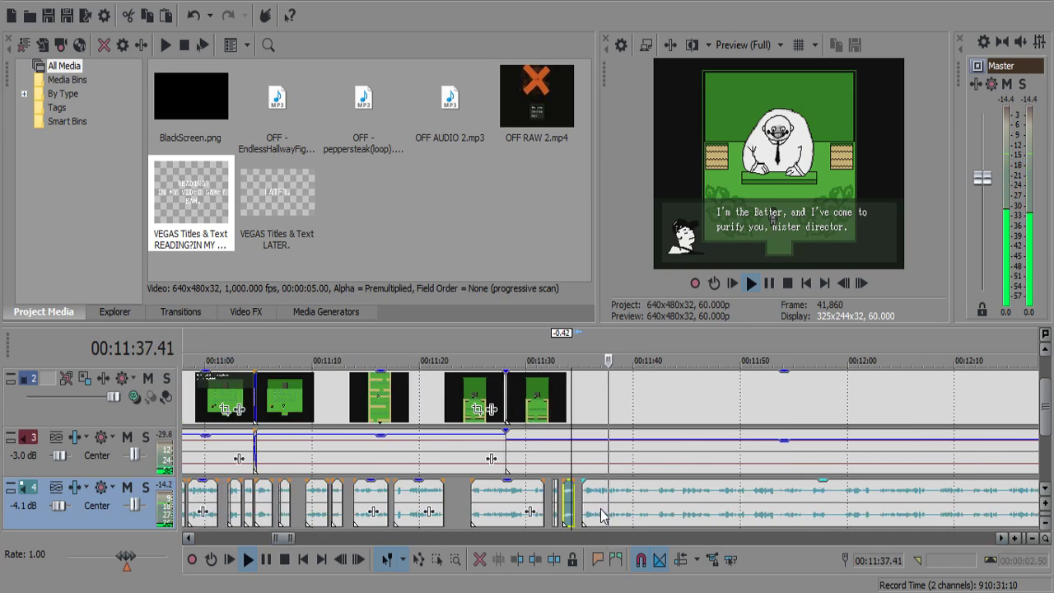
Split the track 4 audio at about 00:11:38.50 and 00:11:38.52 and delete the sliver between the cuts.
scroll(610, 502, "up", 3)
scroll(553, 504, "up", 5)
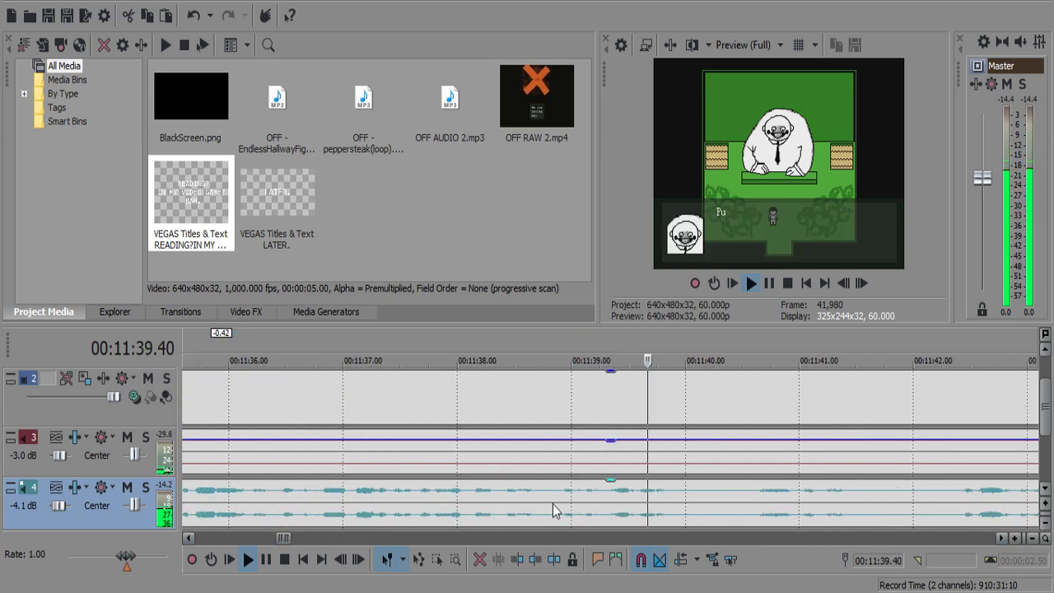
left_click(550, 501)
key("s")
scroll(569, 494, "up", 2)
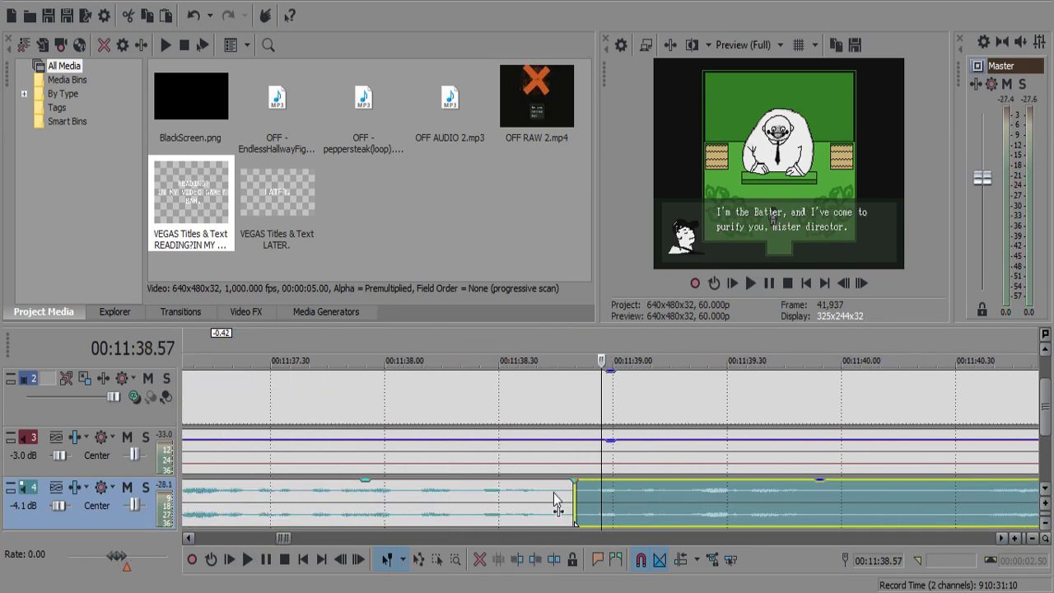
key("space")
key("space")
left_click(578, 491)
key("Delete")
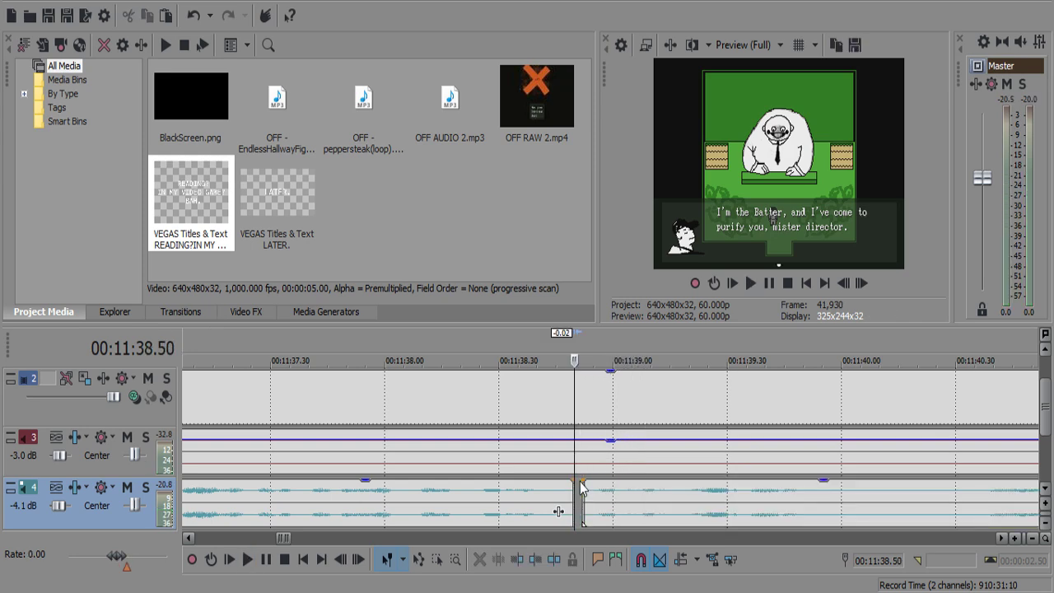
Add a short fade-in to the track 4 clip starting at about 00:11:38.52 and replay the tiny gap before it.
left_click_drag(584, 481, 612, 494)
left_click(484, 508)
key("space")
left_click(594, 498)
key("space")
left_click(559, 500)
key("space")
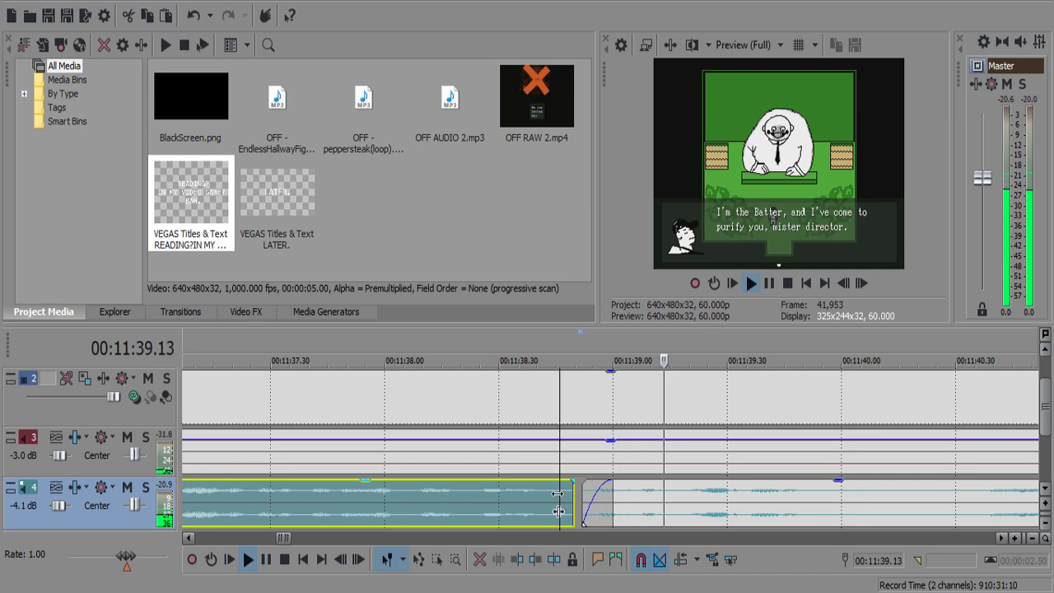
left_click(419, 503)
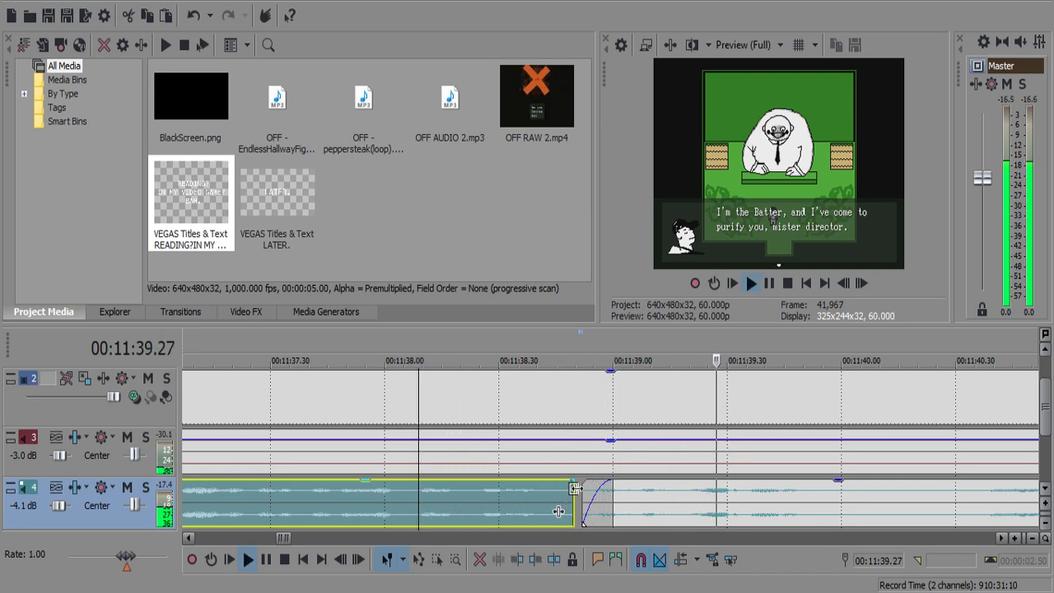
Split the track 4 audio at about 00:11:39.58 and 00:11:40.26 and delete the piece between the cuts.
left_click(583, 493)
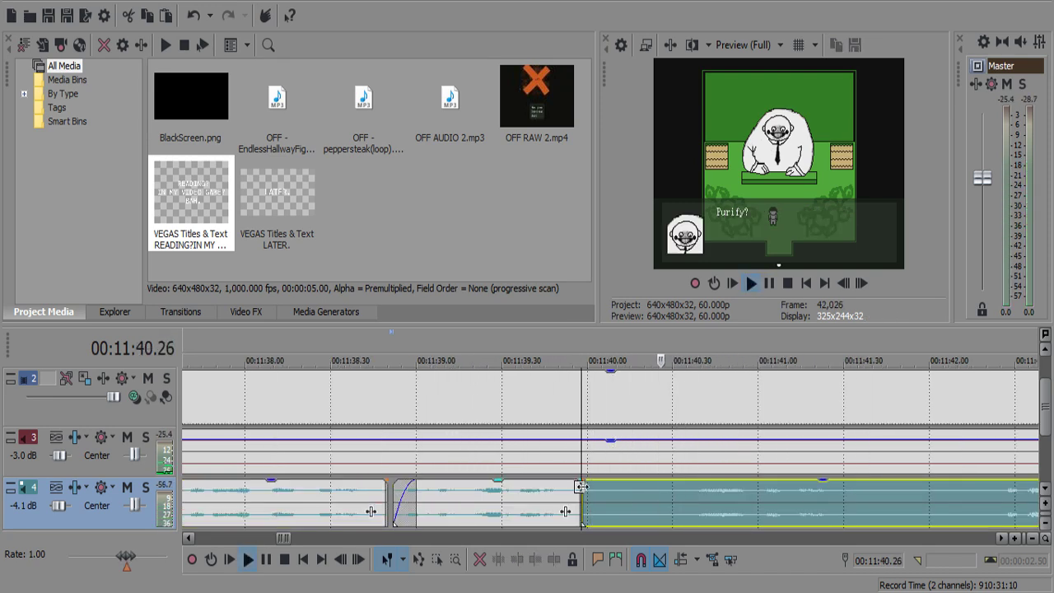
key("s")
left_click(635, 501)
key("Delete")
Add a short fade-out to the track 4 clip ending at about 00:11:39.58 and continue playing past the gap.
left_click(561, 501)
left_click_drag(581, 483, 573, 482)
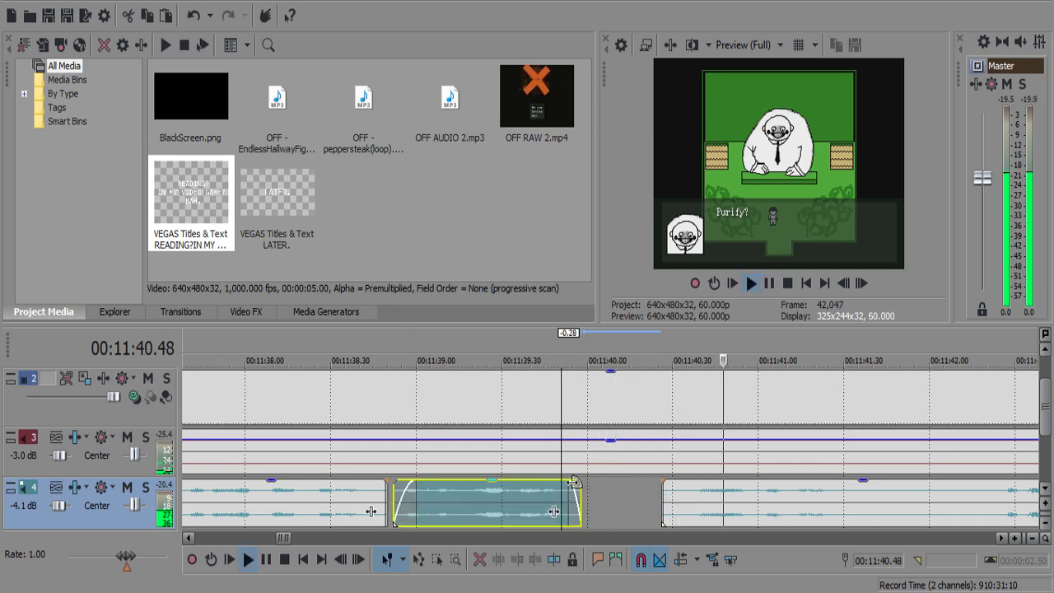
scroll(667, 501, "down", 3)
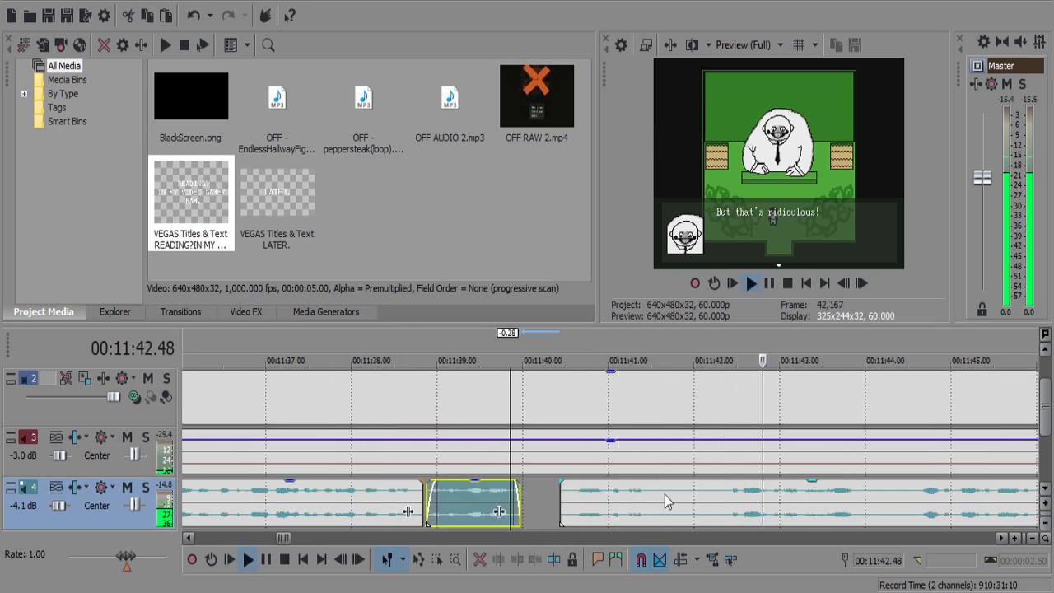
Split the track 4 audio at about 00:11:50.41 and 00:11:51.16 and delete the piece between the cuts.
scroll(665, 499, "down", 3)
scroll(665, 499, "up", 3)
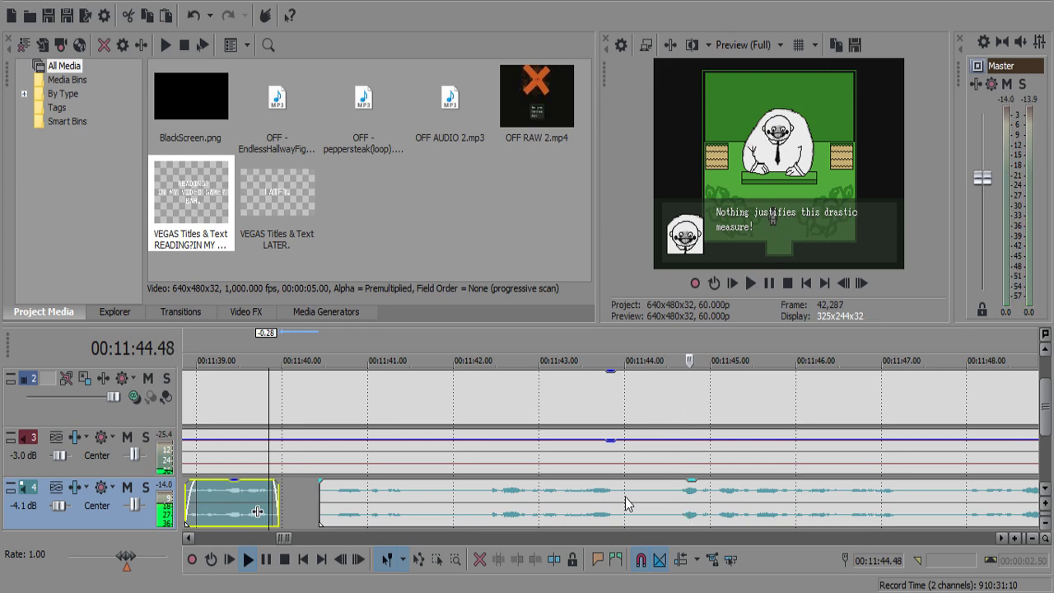
left_click(626, 503)
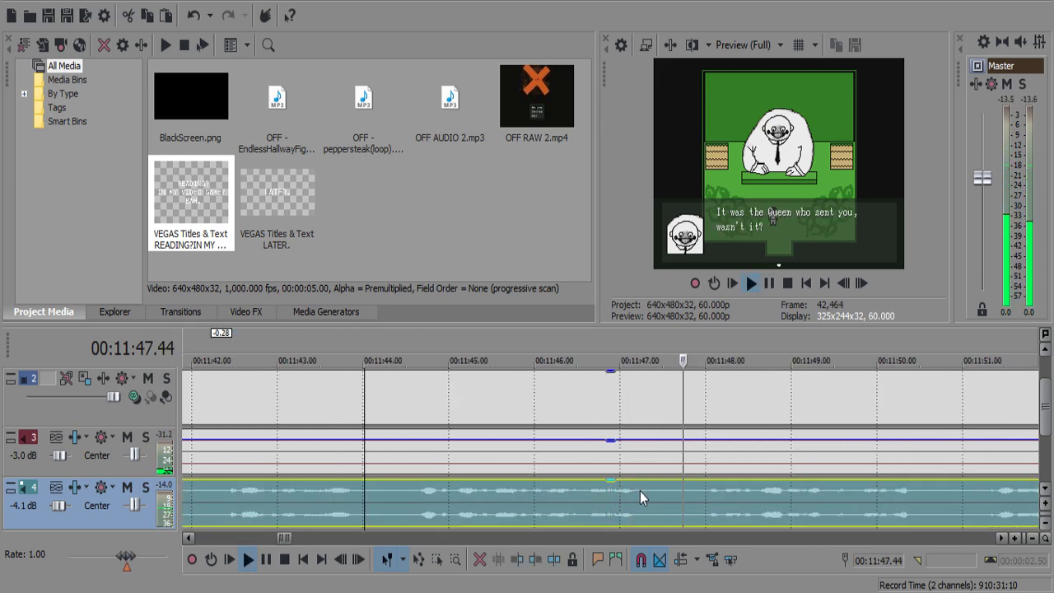
scroll(639, 490, "down", 3)
scroll(641, 491, "up", 4)
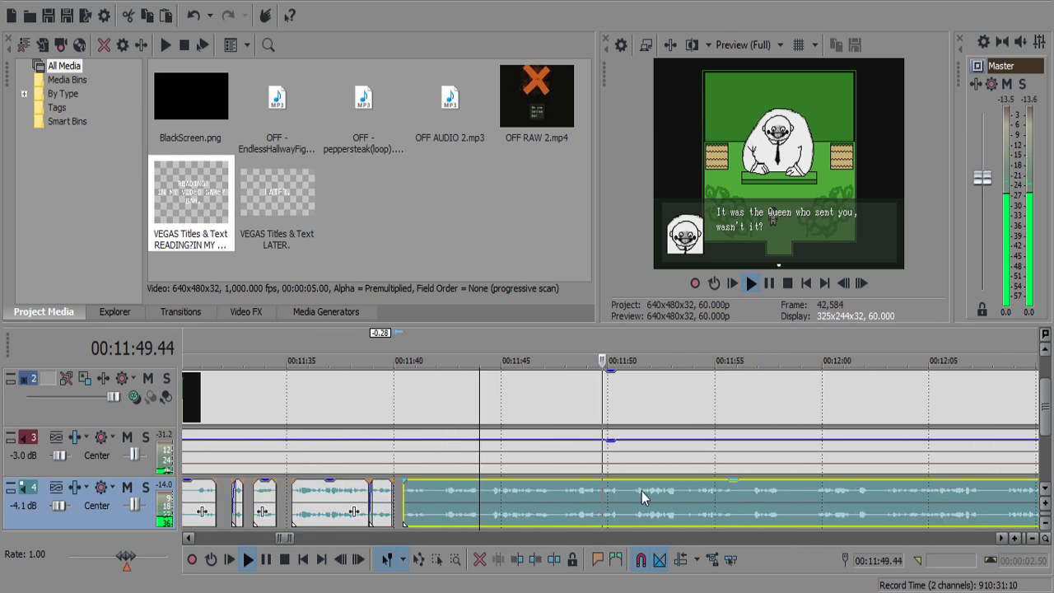
key("space")
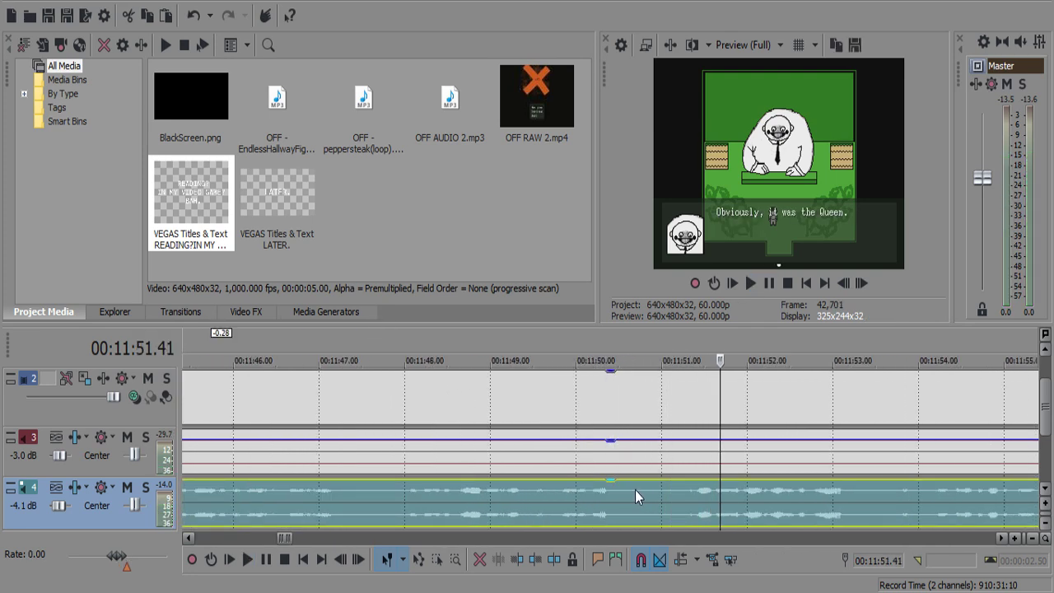
left_click(634, 489)
key("s")
key("space")
key("space")
key("s")
left_click(657, 494)
key("Delete")
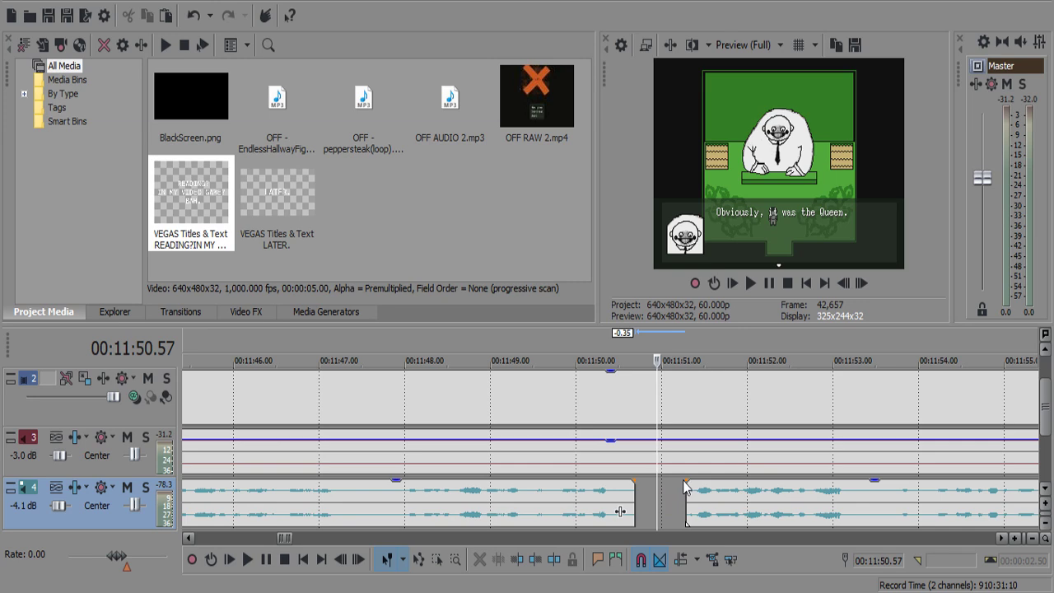
Add a short fade-in to the track 4 clip starting at about 00:11:51.16 and resume playback.
left_click(692, 518)
key("space")
scroll(696, 520, "up", 2)
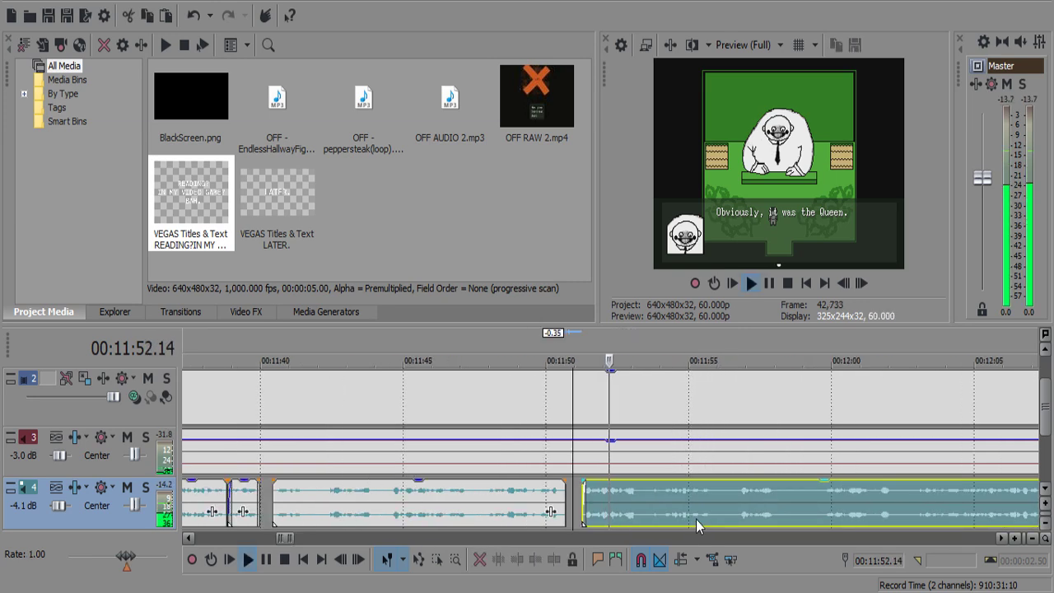
Play the track 4 commentary from about 00:11:52 to 00:12:08 and check its waveform for silent stretches.
scroll(696, 519, "down", 3)
scroll(695, 519, "up", 2)
scroll(630, 501, "down", 2)
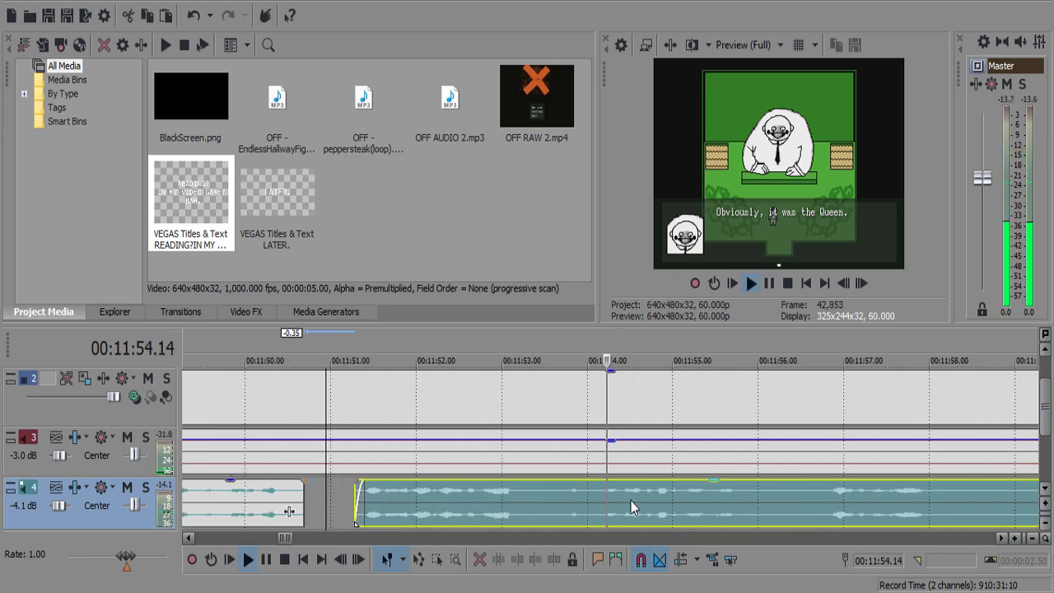
scroll(631, 500, "up", 2)
scroll(631, 500, "down", 2)
scroll(633, 500, "up", 2)
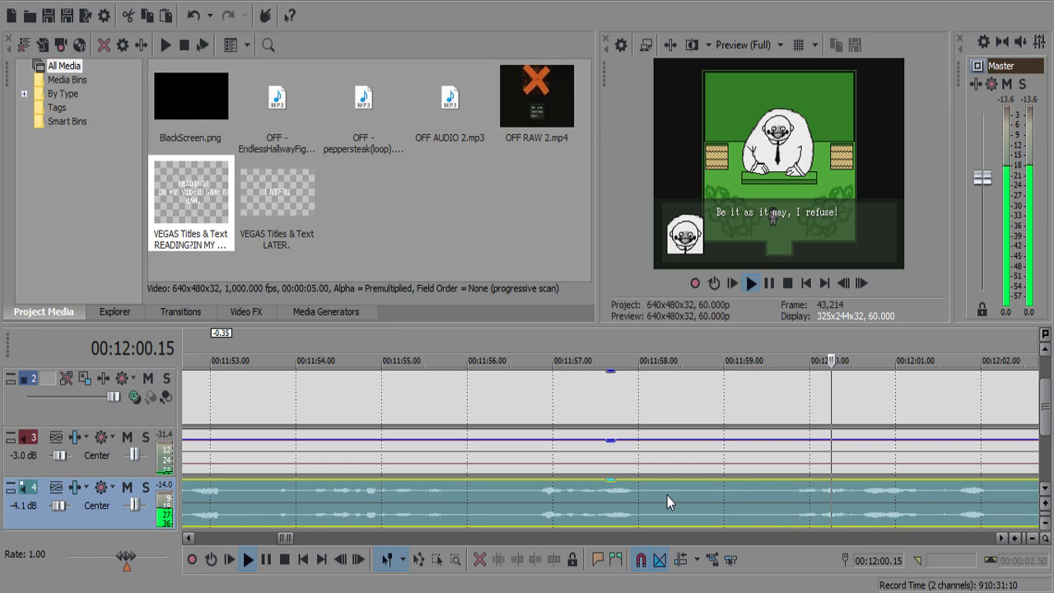
scroll(667, 498, "down", 5)
scroll(667, 495, "up", 1)
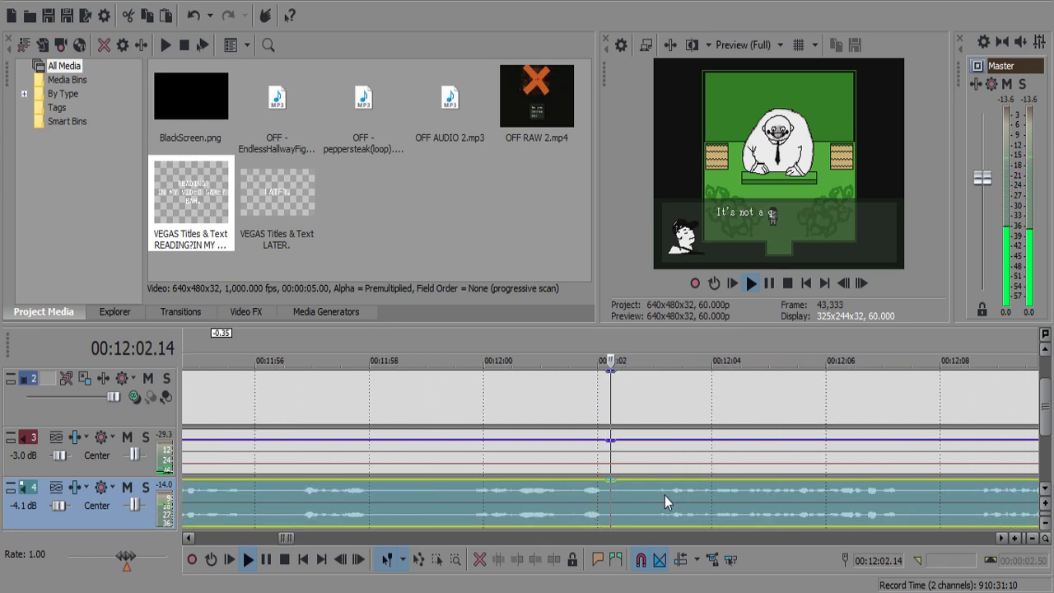
scroll(616, 493, "down", 3)
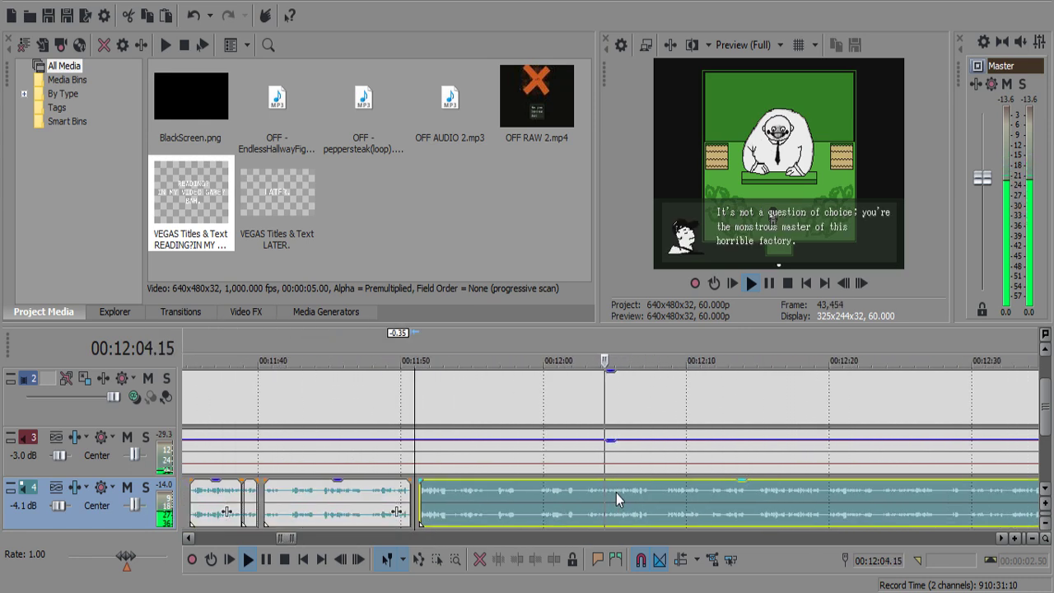
scroll(616, 492, "down", 2)
scroll(616, 493, "up", 9)
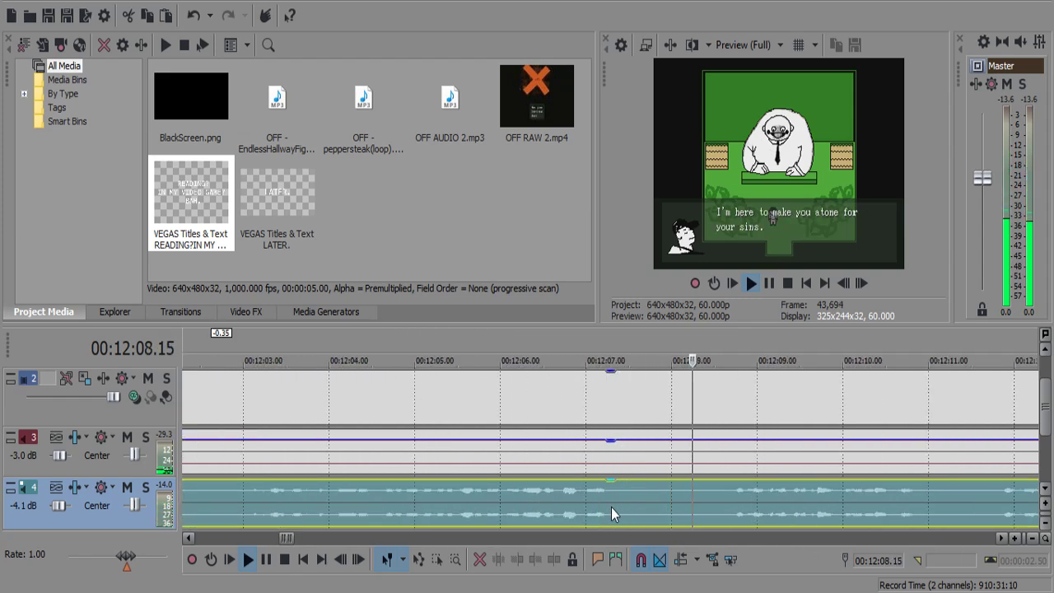
Split the track 4 audio at about 00:12:07.18 and 00:12:08.32, delete the piece between the cuts and replay across the gap.
left_click(609, 494)
key("Return")
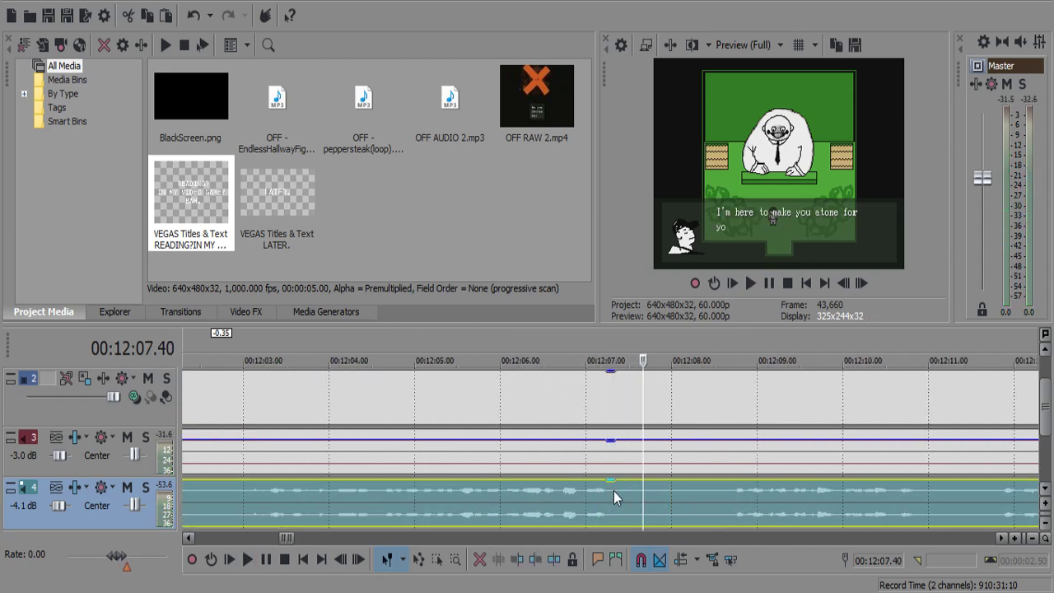
left_click(614, 491)
key("s")
key("Return")
key("s")
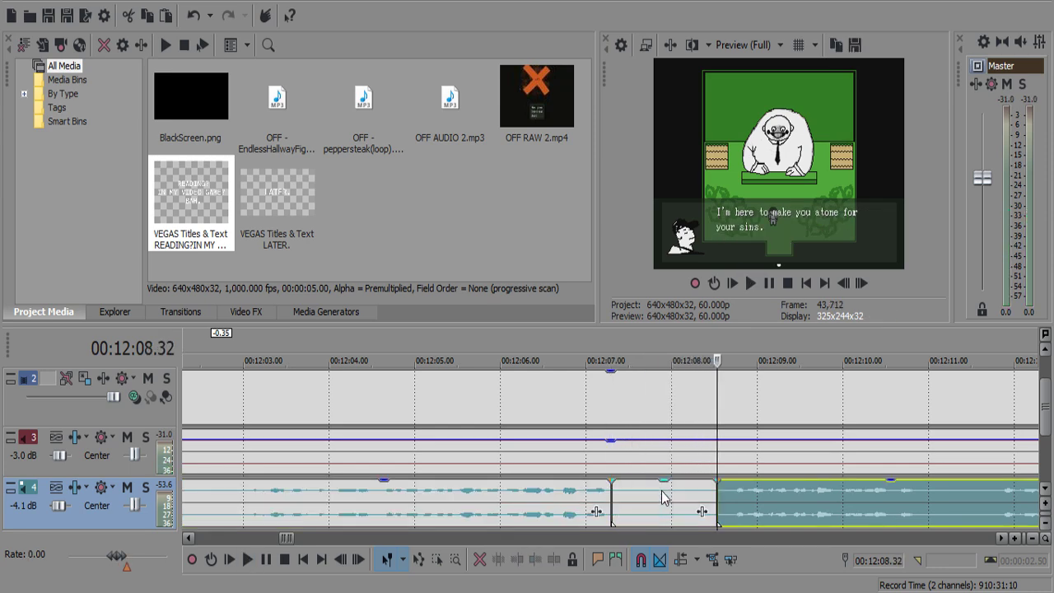
left_click(662, 491)
key("Delete")
left_click(579, 491)
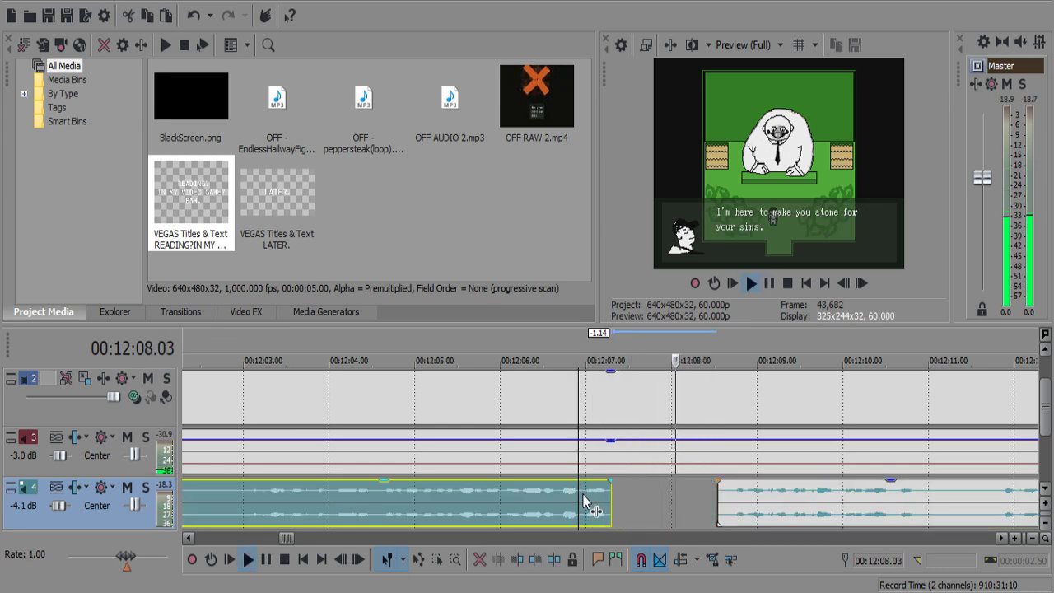
scroll(595, 502, "down", 6)
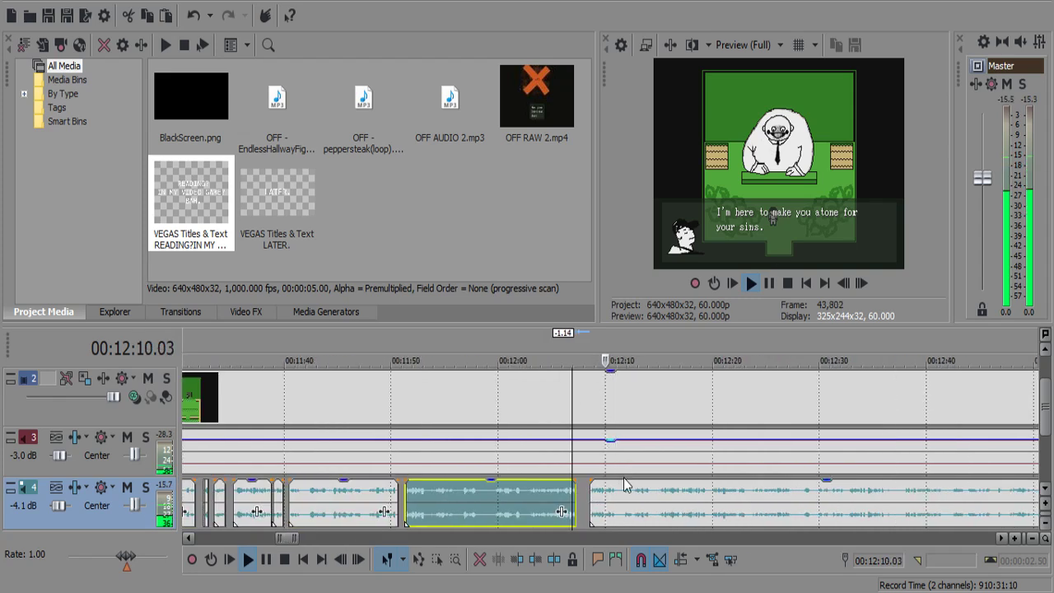
scroll(613, 492, "up", 4)
Replay track 4 around 00:12:11, undo the deletion of the piece at about 00:12:07.18 and redo it.
left_click(591, 499)
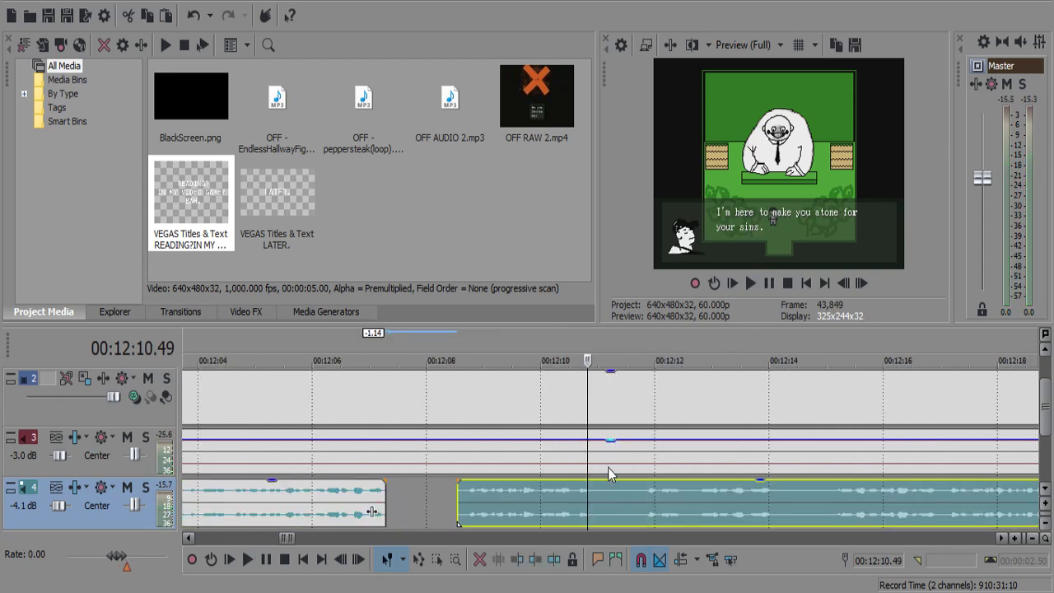
left_click(611, 452)
left_click(572, 499)
key("space")
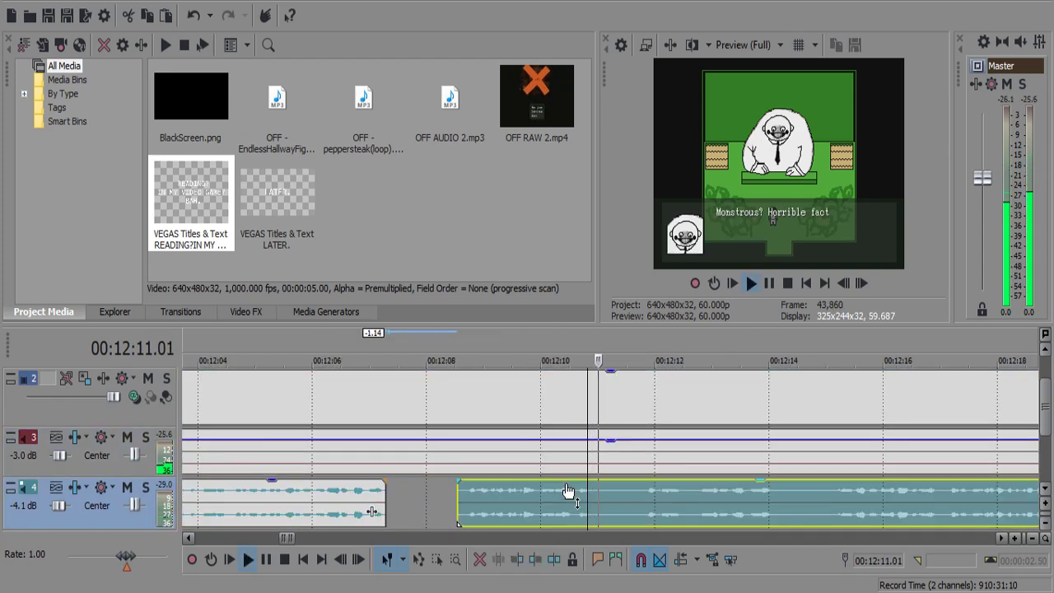
key("Return")
key("ctrl+z")
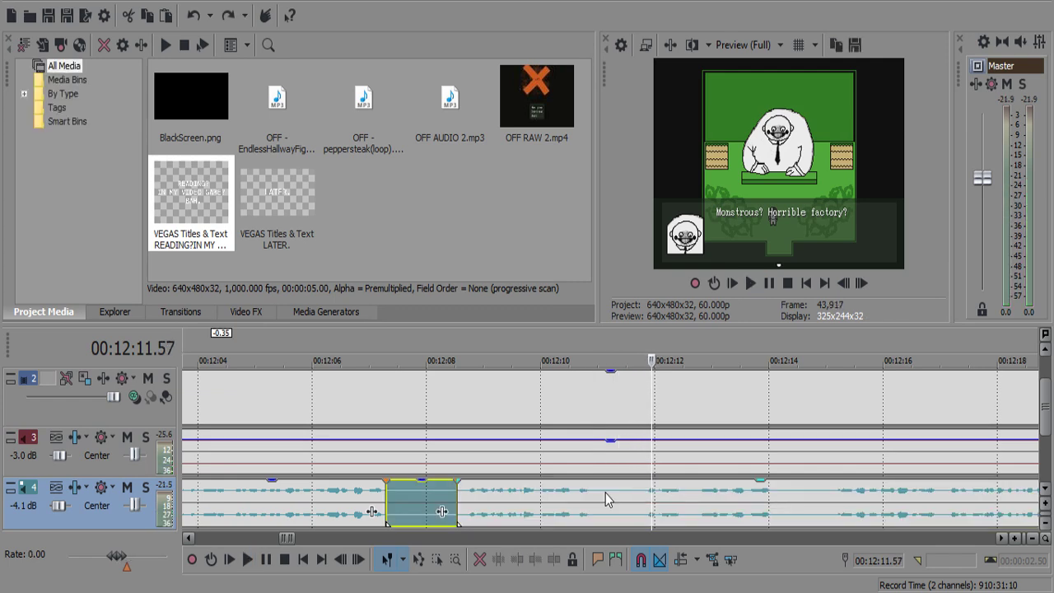
key("ctrl+shift+z")
Split the track 4 audio at about 00:12:11.10 and 00:12:11.37, delete the piece between the cuts and replay across the gap.
left_click(607, 493)
key("s")
key("space")
key("space")
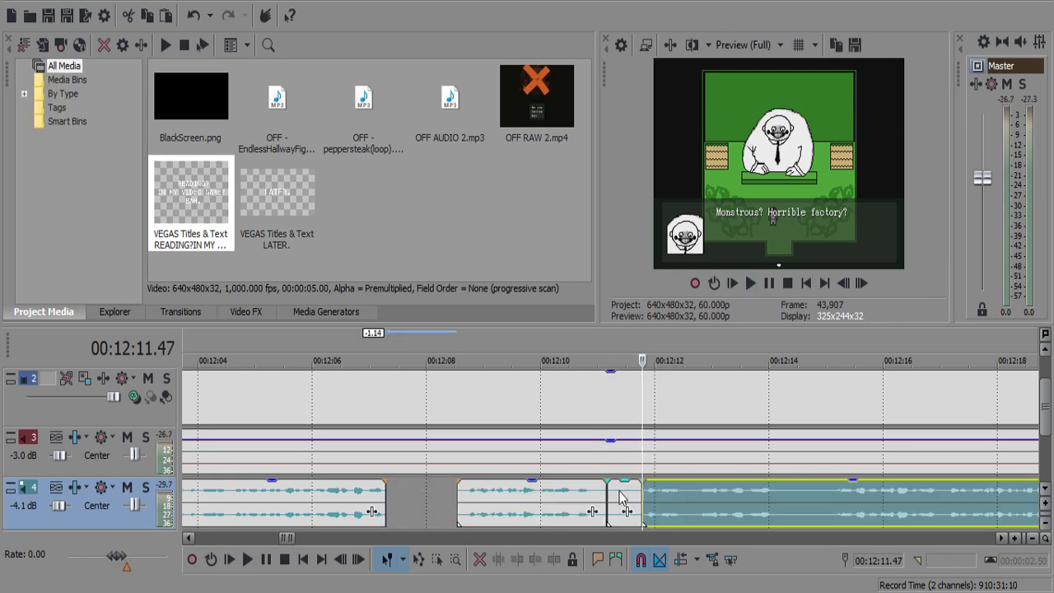
left_click(632, 489)
key("s")
key("Delete")
left_click(562, 502)
key("space")
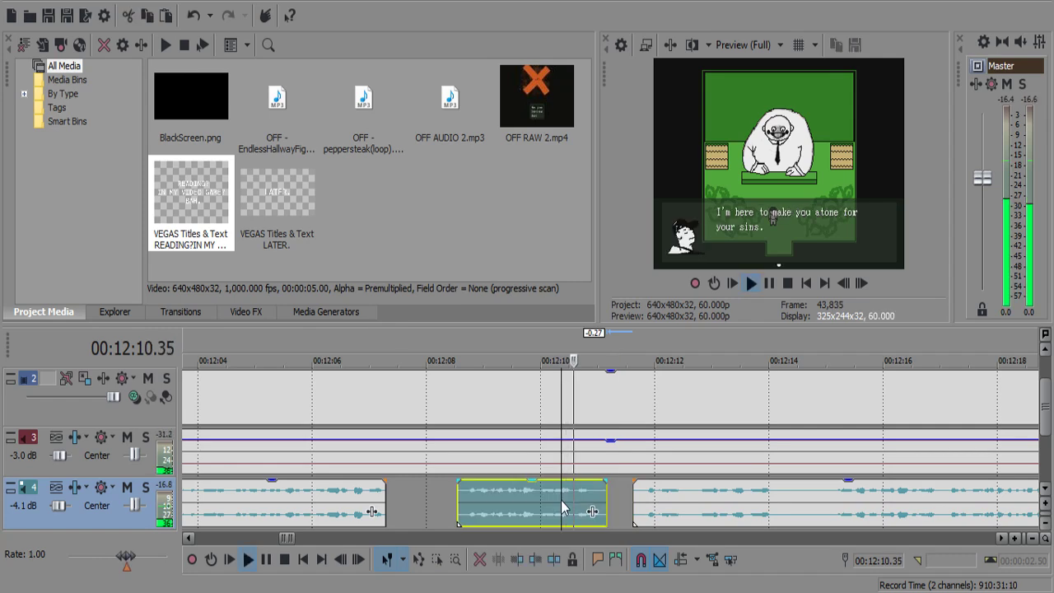
Split the track 4 audio at about 00:12:14.11 and 00:12:15.05 and delete the piece between the cuts.
scroll(576, 509, "down", 6)
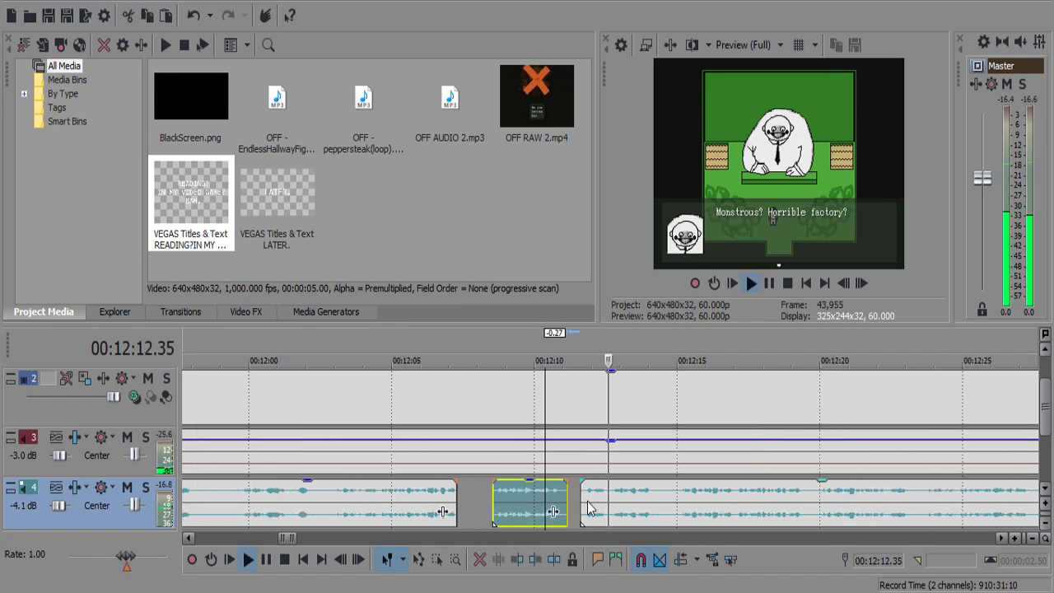
scroll(597, 509, "up", 8)
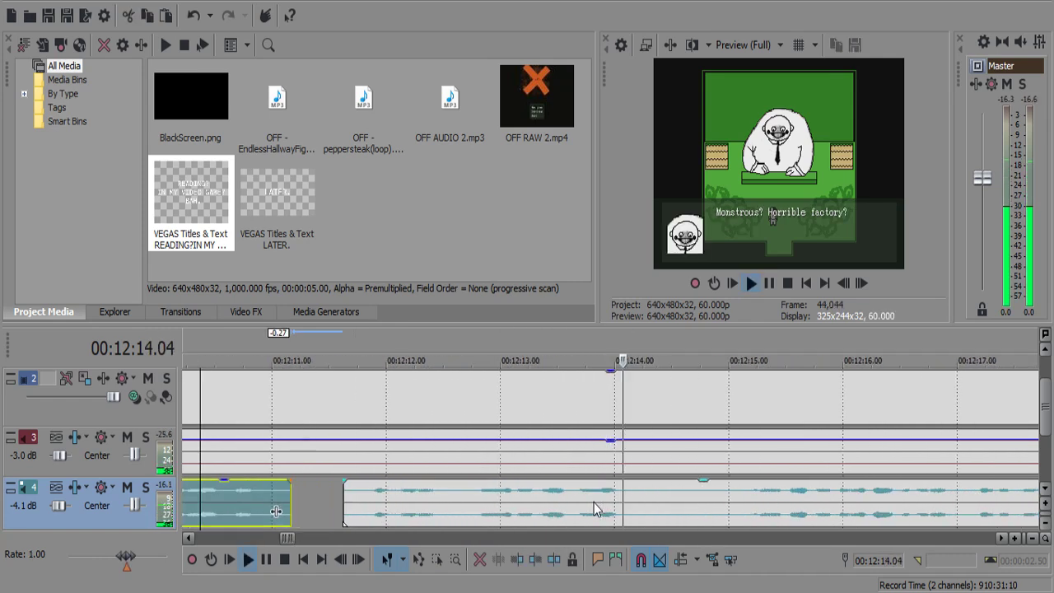
left_click(635, 499)
key("s")
key("Return")
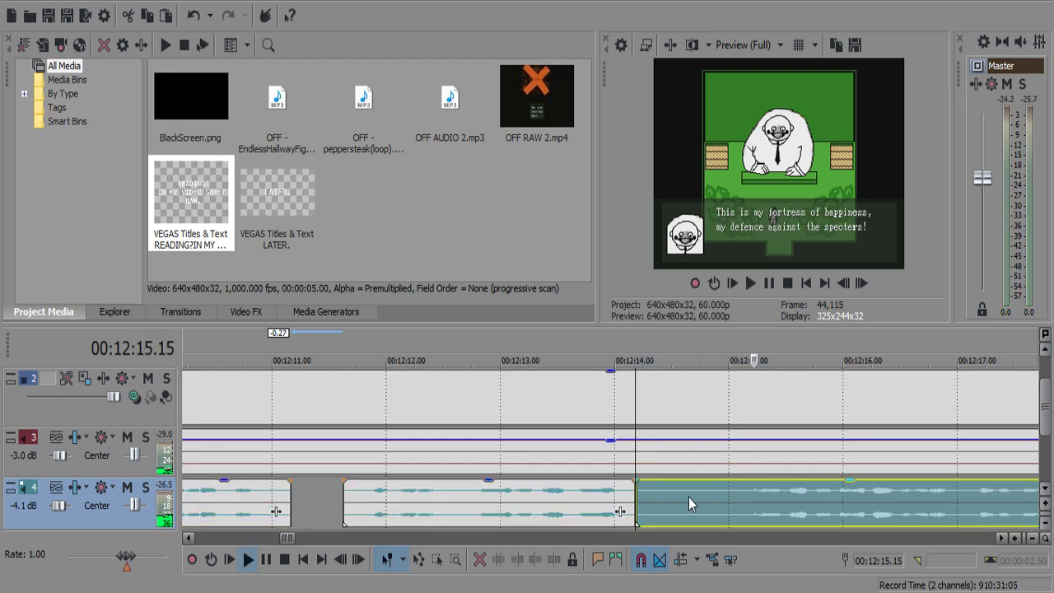
left_click(737, 500)
key("s")
left_click(711, 499)
key("space")
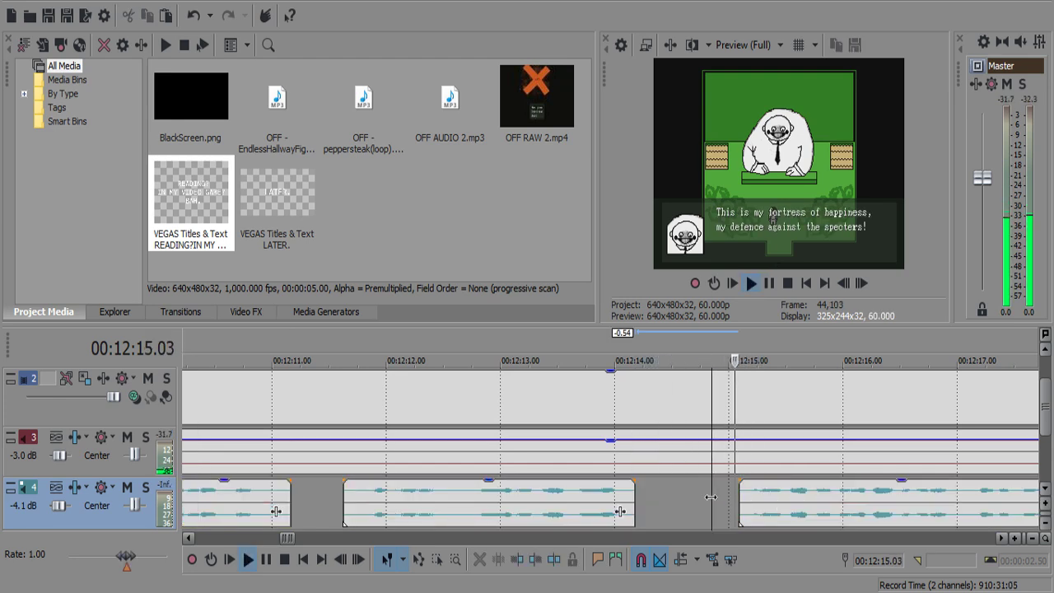
key("Delete")
Split the track 4 audio at about 00:12:23.12 and 00:12:23.36 and delete the piece between the cuts.
scroll(710, 502, "down", 5)
scroll(711, 503, "up", 2)
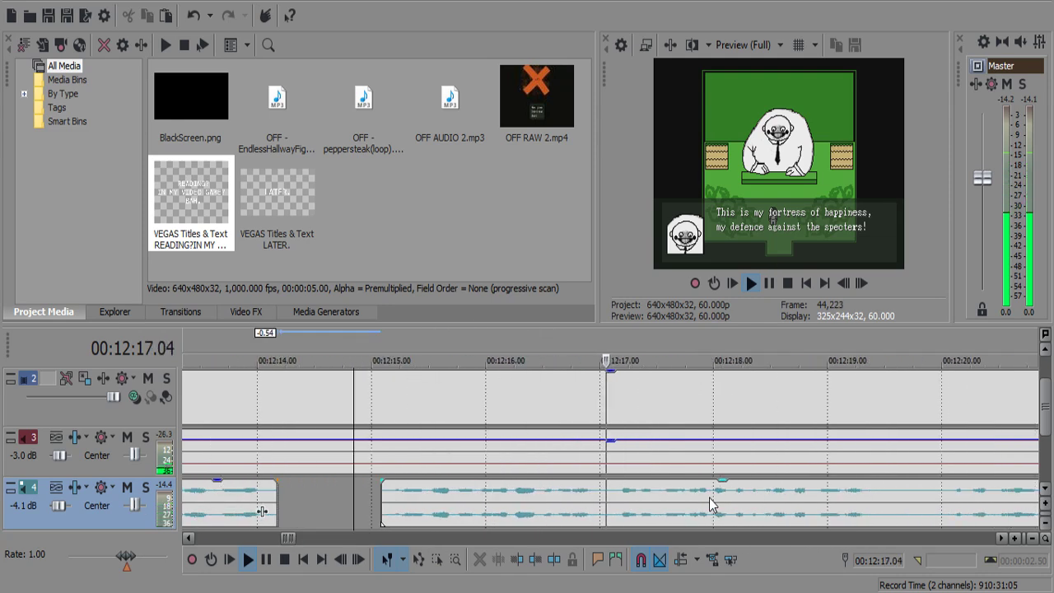
scroll(631, 502, "up", 2)
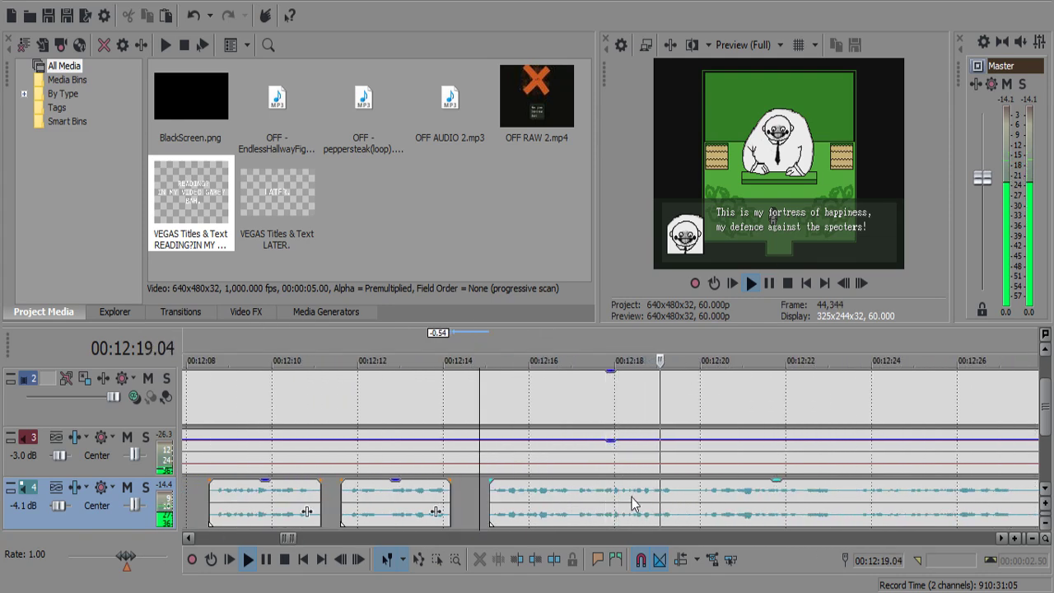
scroll(632, 500, "up", 1)
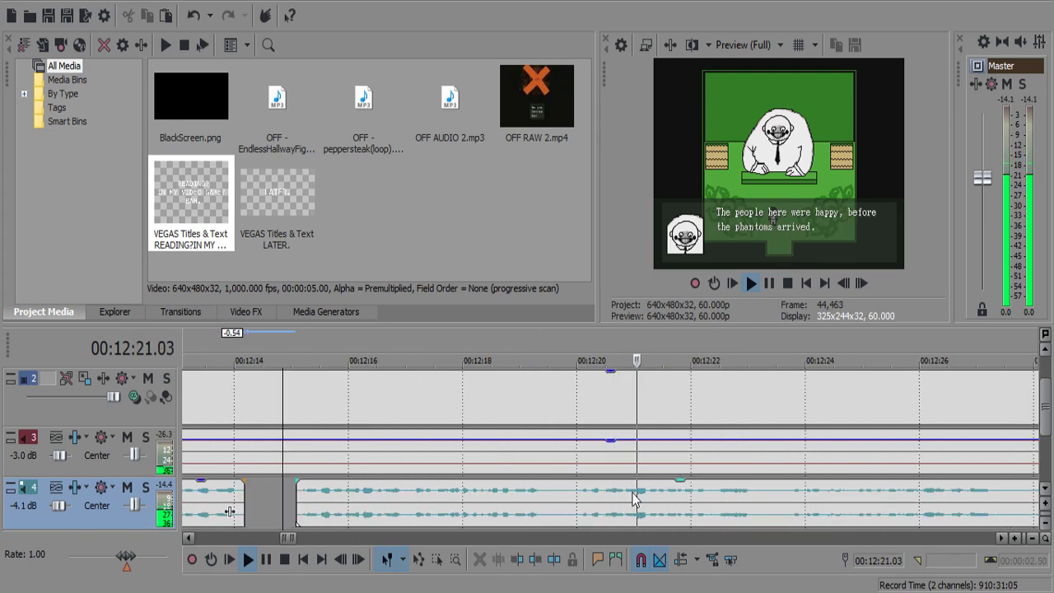
scroll(633, 499, "up", 3)
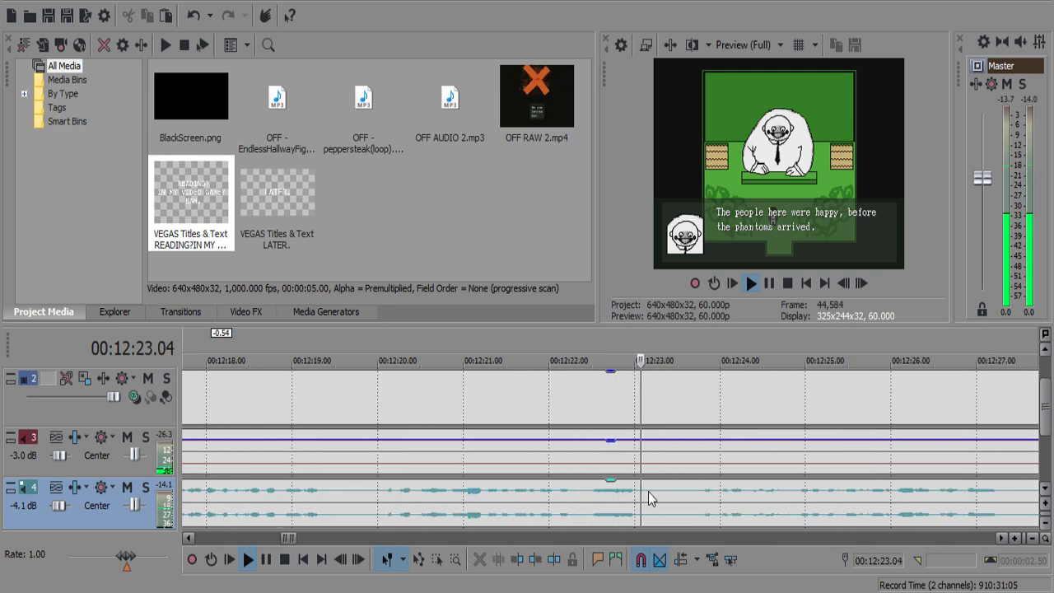
left_click(649, 494)
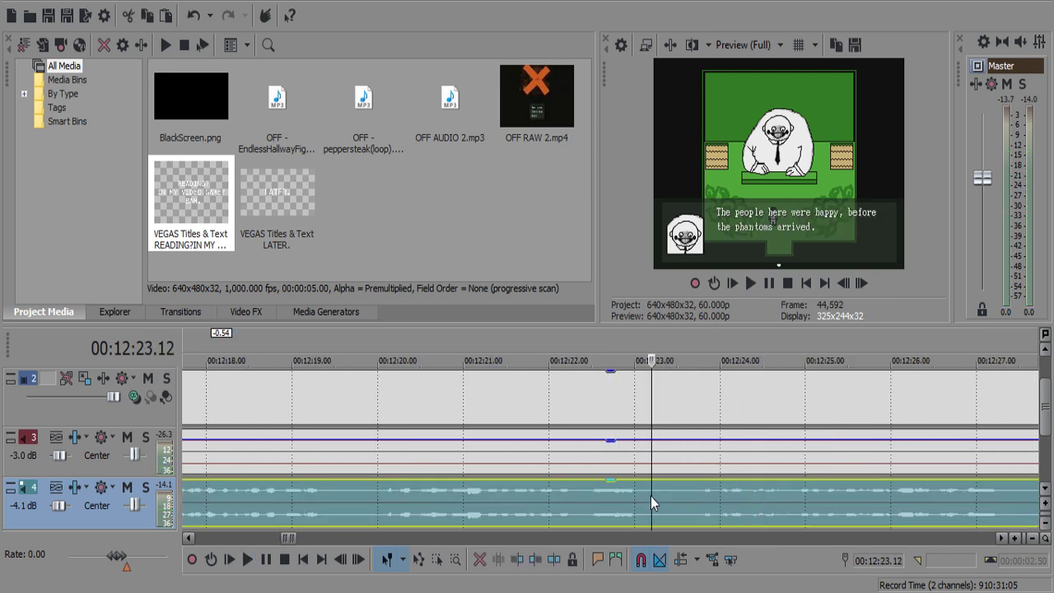
key("s")
key("s")
key("Delete")
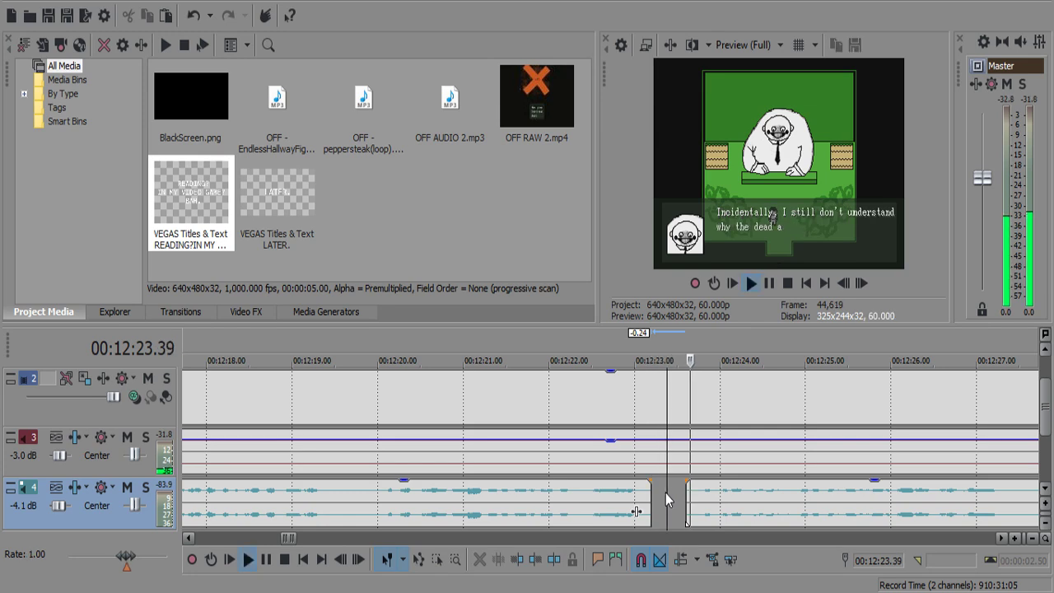
Split the track 4 audio at about 00:12:27.49 and 00:12:28.28 and delete the piece between the cuts.
scroll(663, 489, "down", 2)
scroll(664, 489, "down", 2)
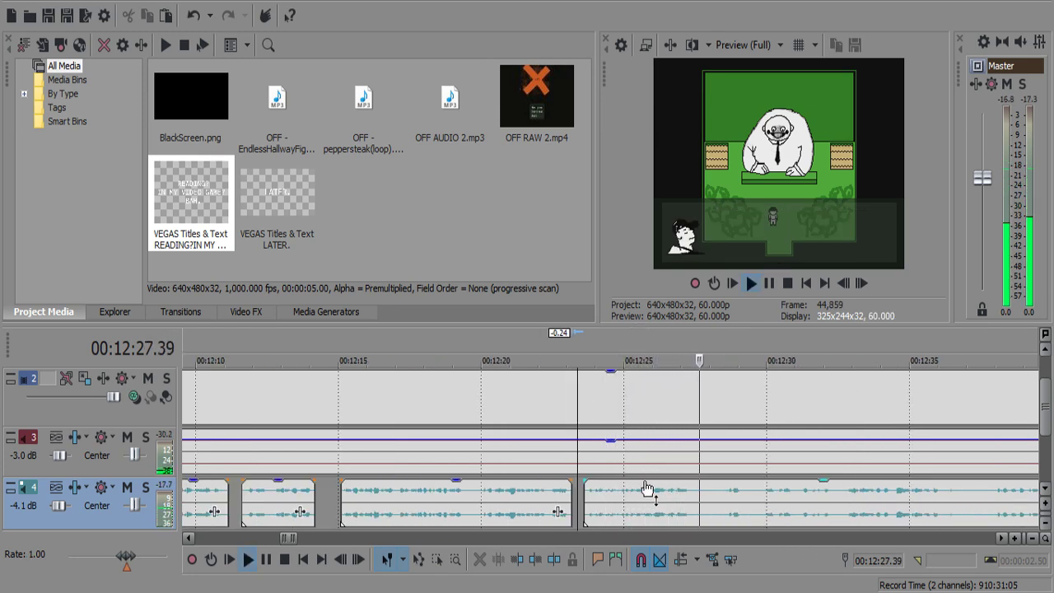
scroll(647, 487, "up", 2)
key("Return")
left_click(588, 506)
key("s")
key("Return")
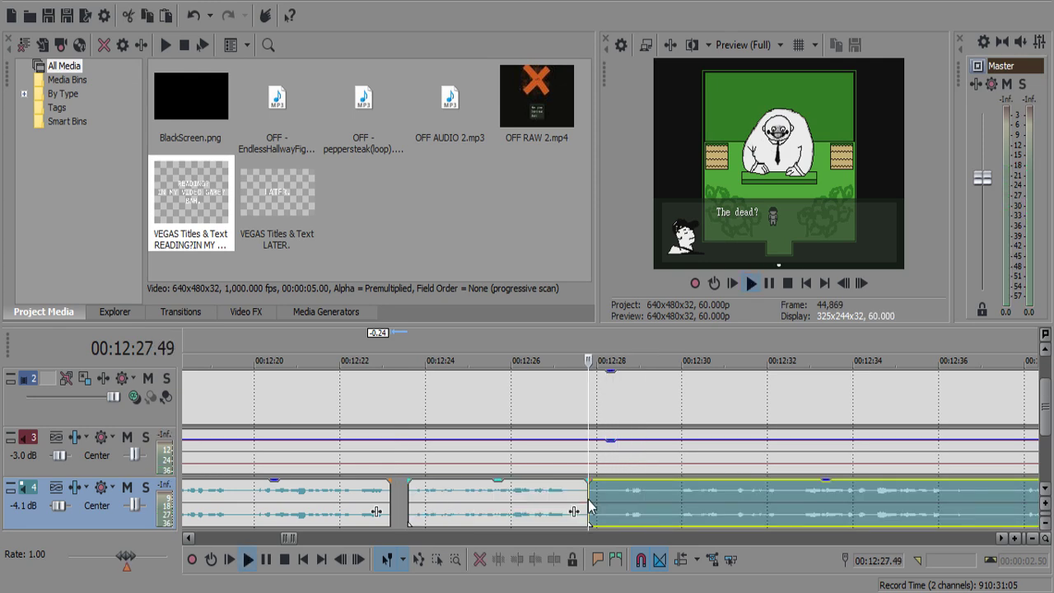
scroll(591, 506, "up", 2)
key("Return")
key("s")
left_click(624, 496)
key("Delete")
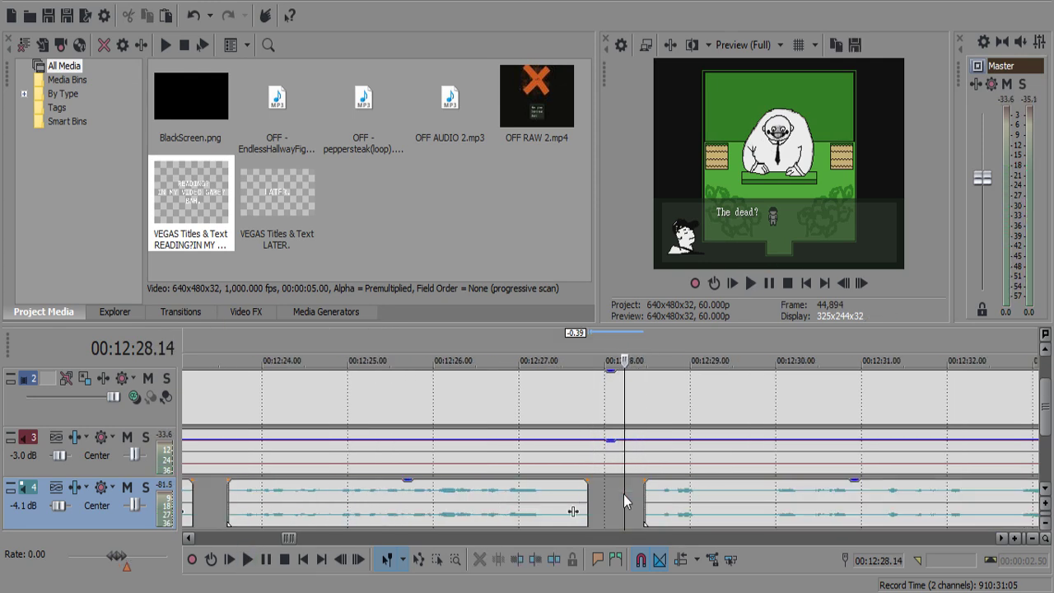
Play the track 4 commentary on from about 00:12:28.14 to 00:12:36 and check the waveform.
key("space")
scroll(615, 494, "down", 3)
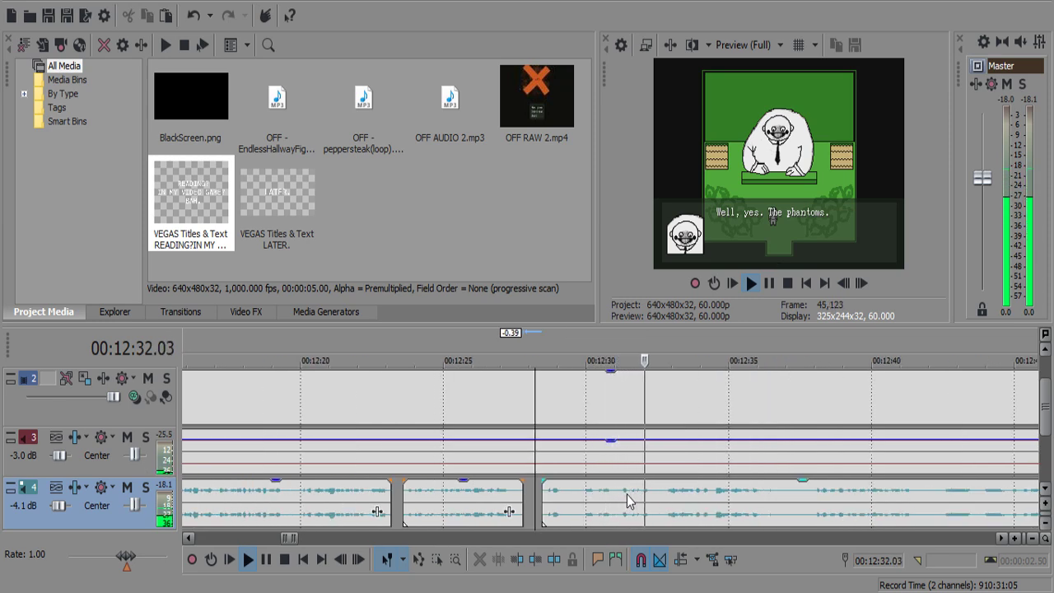
scroll(626, 498, "up", 2)
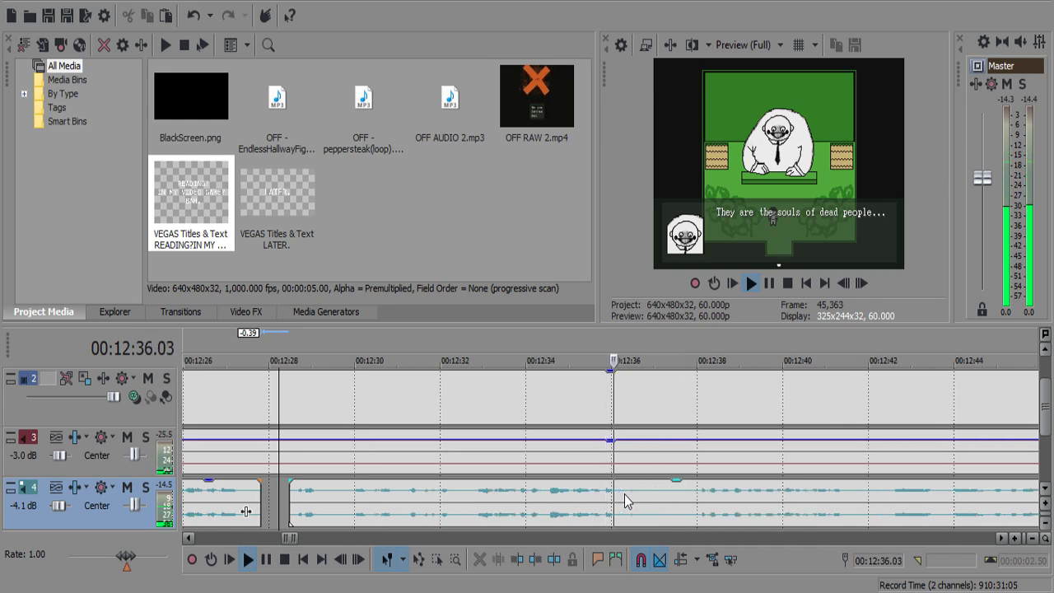
Play the track 4 commentary from about 00:12:36 to 00:12:48 and examine its waveform for silent stretches.
scroll(625, 497, "up", 2)
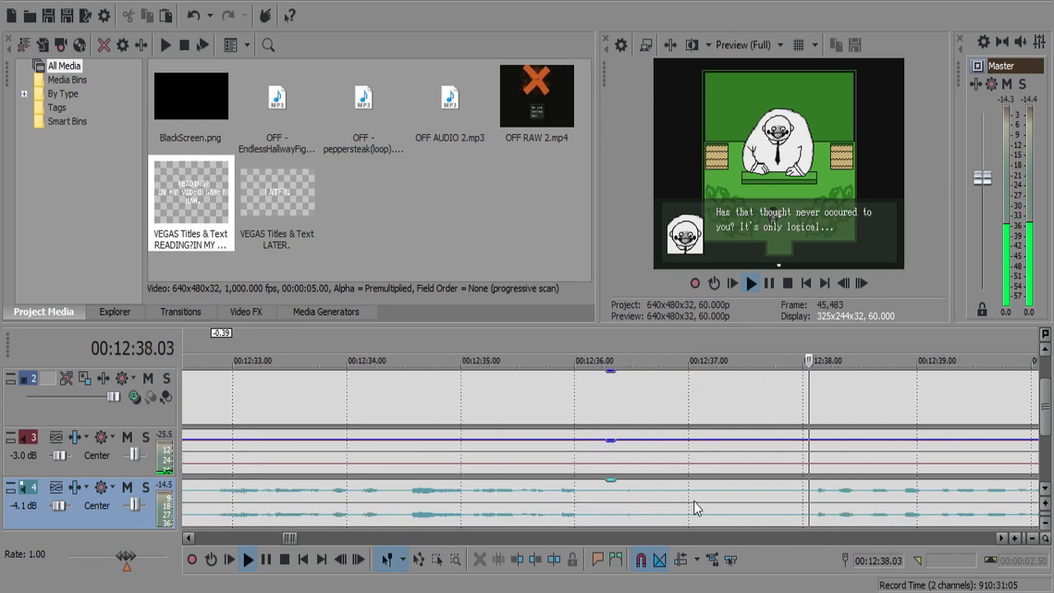
scroll(694, 501, "down", 5)
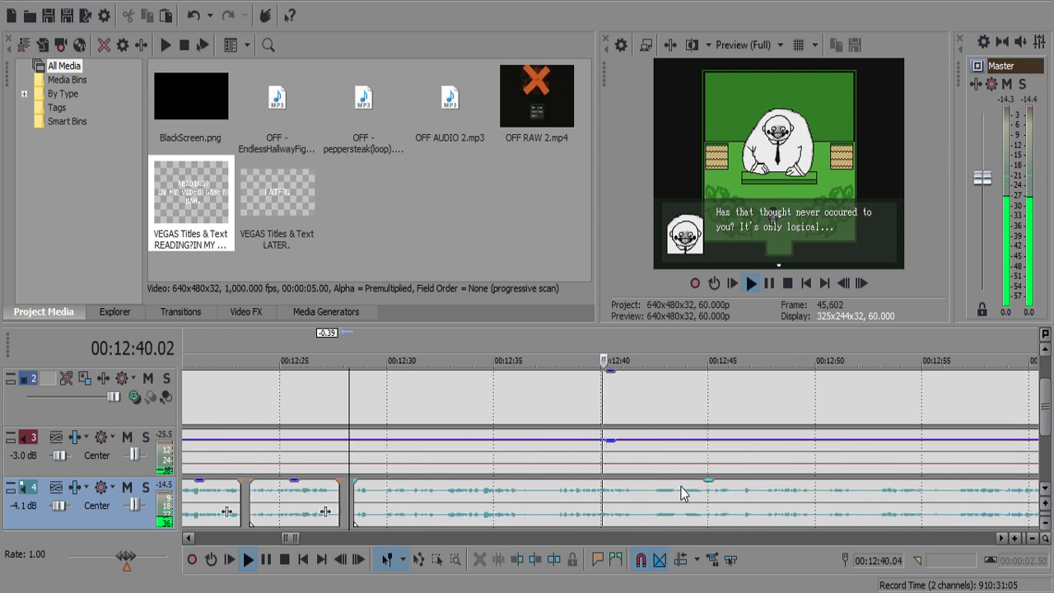
scroll(652, 473, "up", 3)
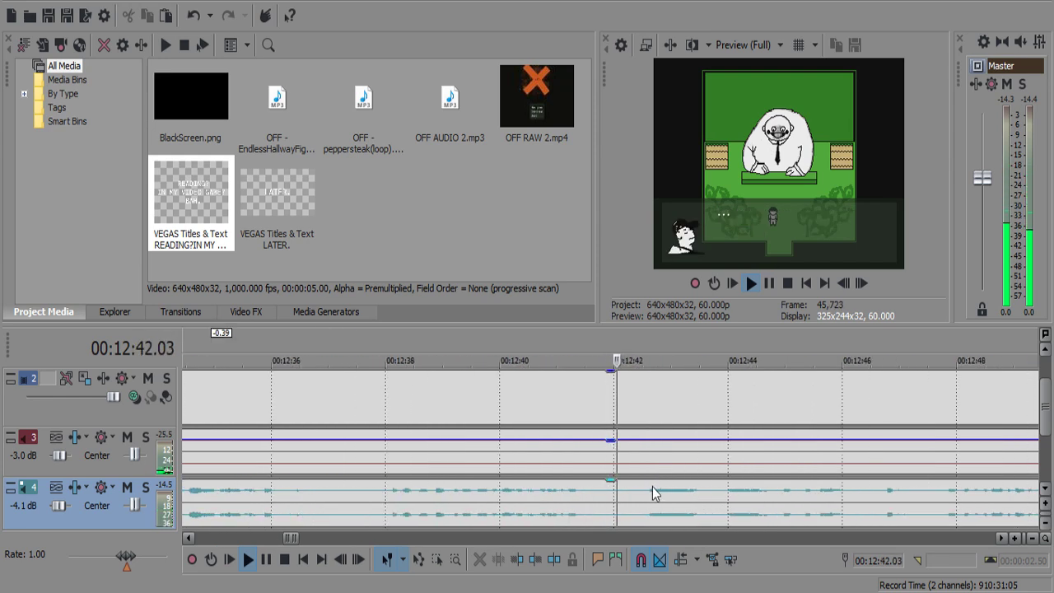
left_click(509, 500)
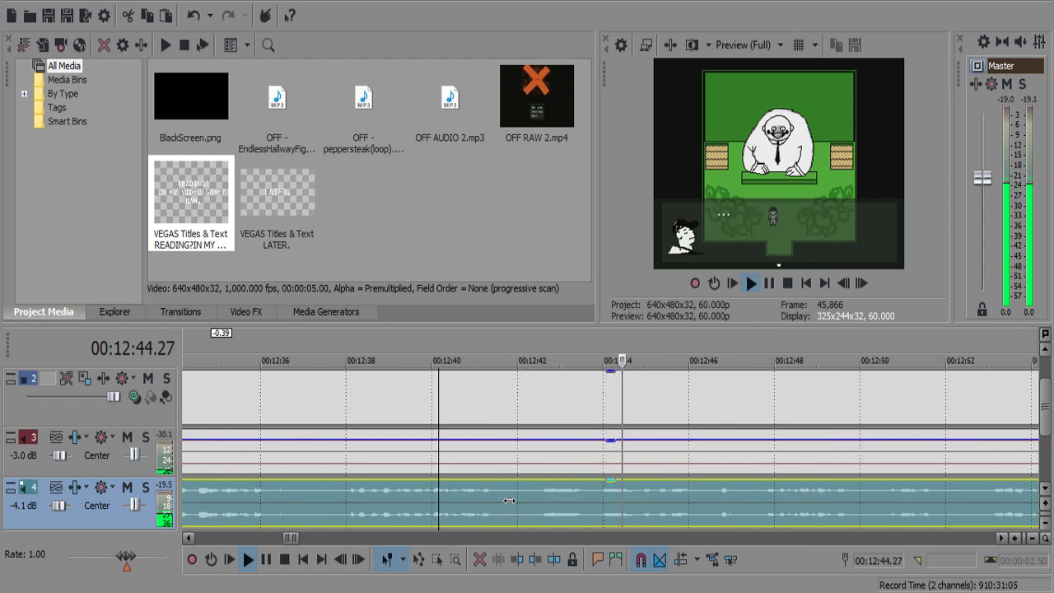
scroll(701, 494, "down", 10)
left_click(702, 494)
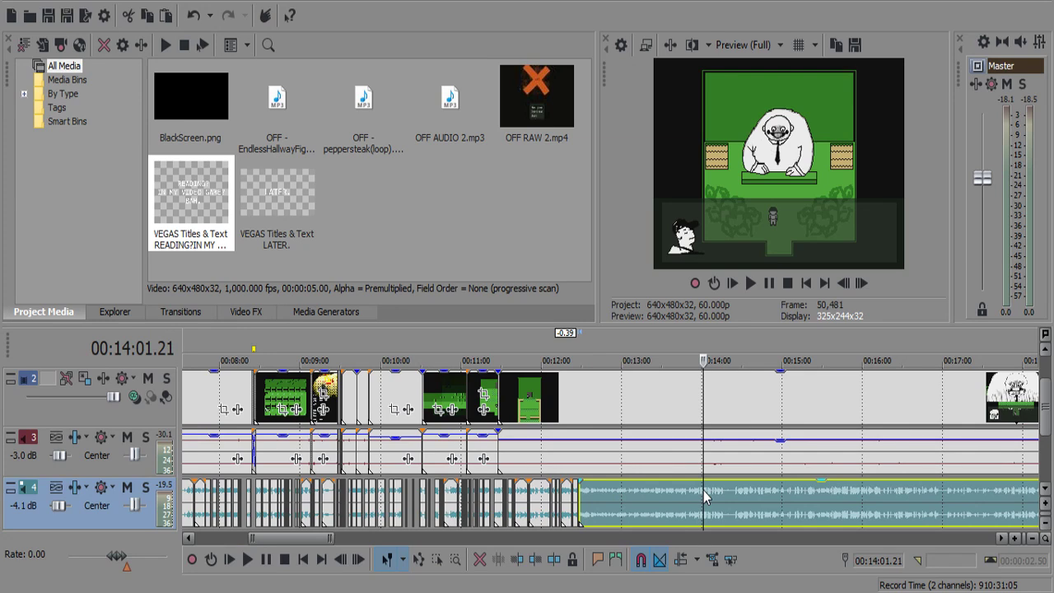
left_click(583, 491)
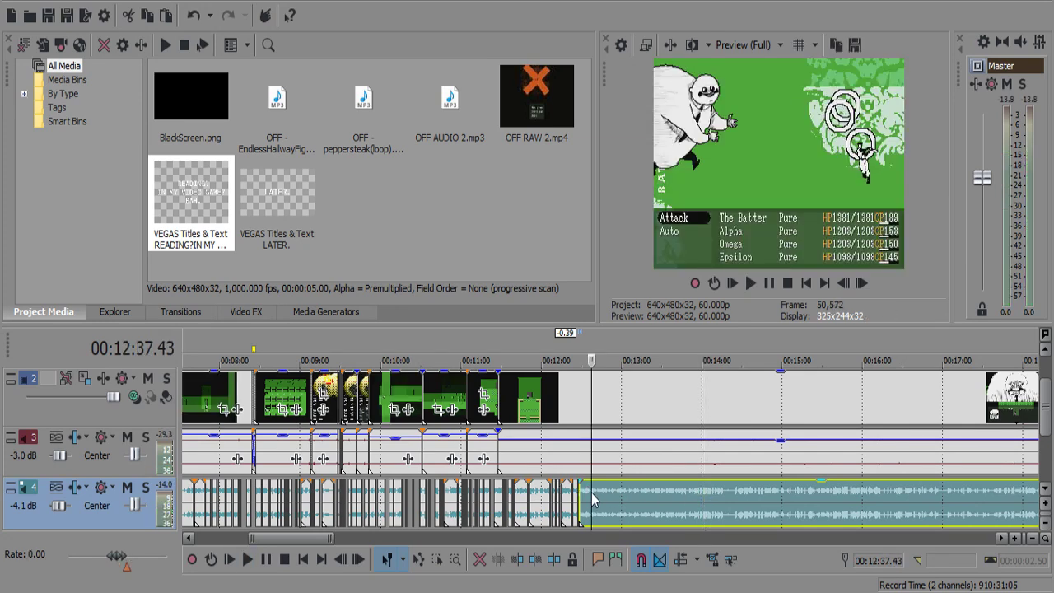
scroll(583, 491, "up", 5)
left_click(582, 491)
left_click(631, 494)
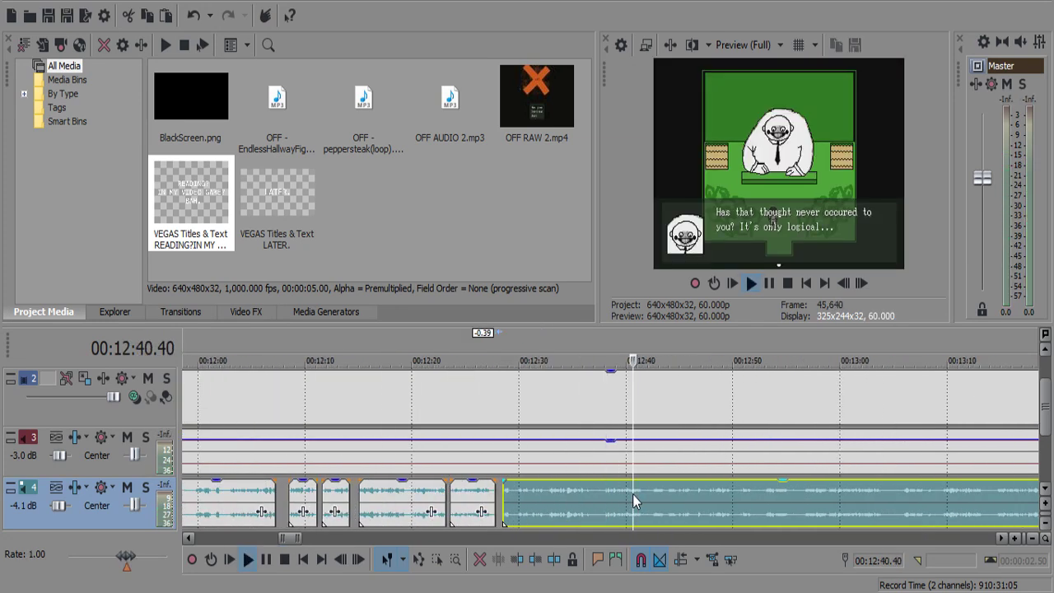
scroll(628, 494, "up", 2)
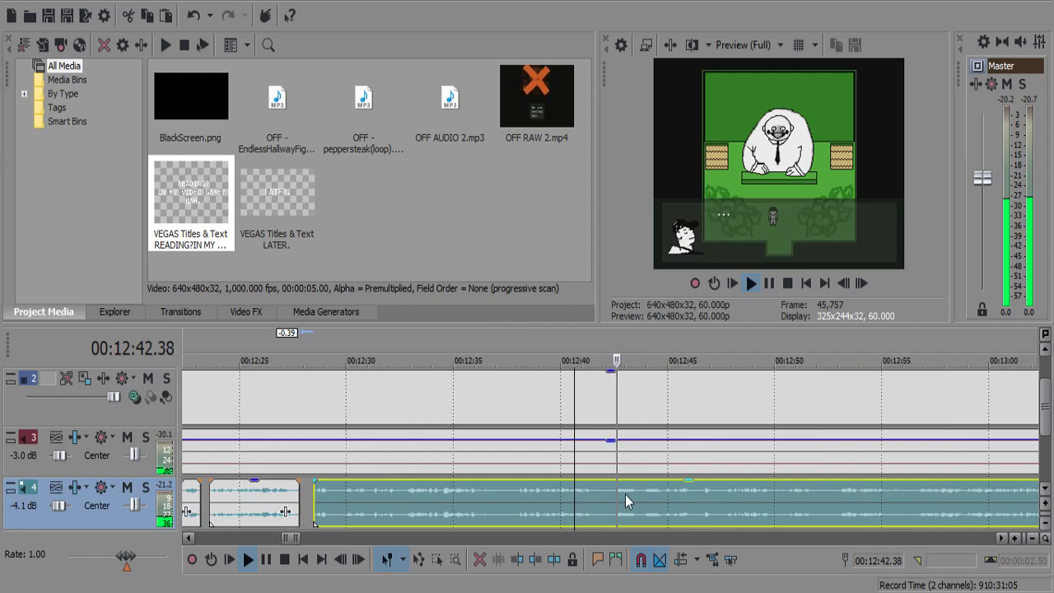
scroll(623, 494, "up", 3)
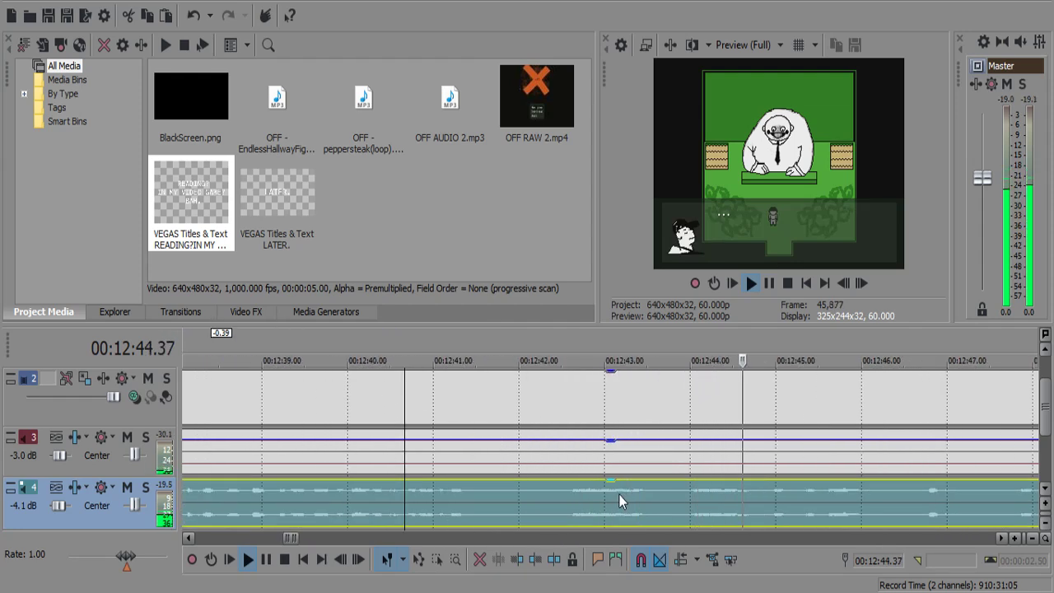
scroll(618, 494, "down", 5)
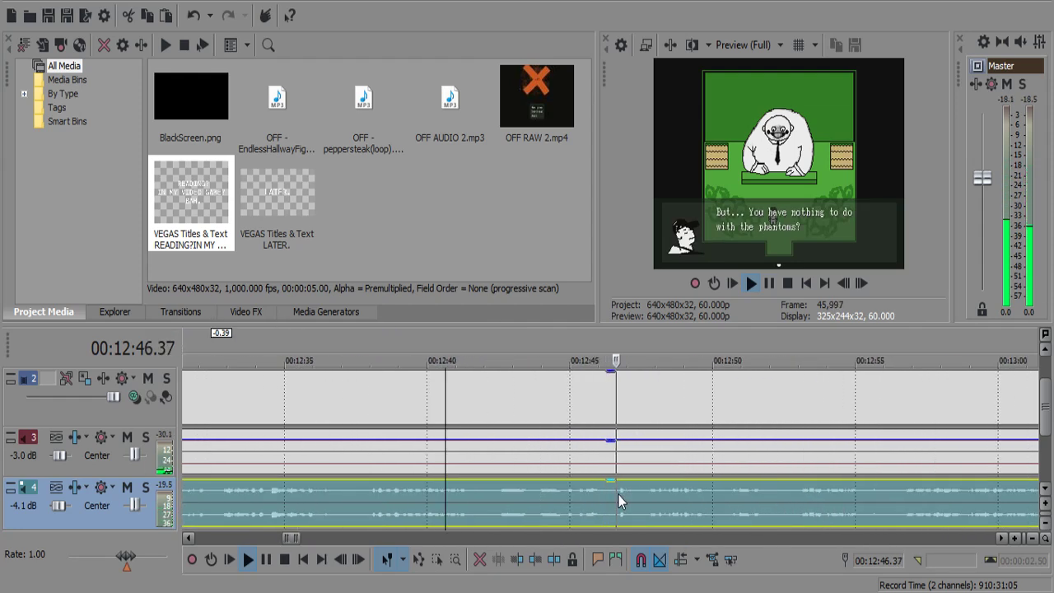
scroll(604, 494, "down", 8)
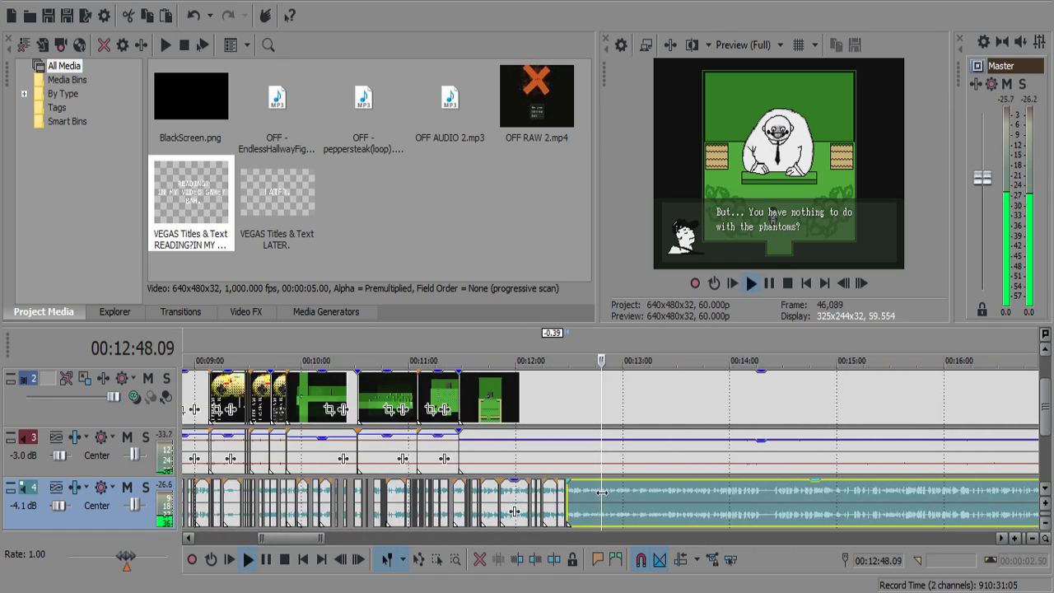
Split the track 4 audio at about 00:12:50.00 and 00:12:50.32 and delete the piece between the cuts.
scroll(306, 493, "up", 12)
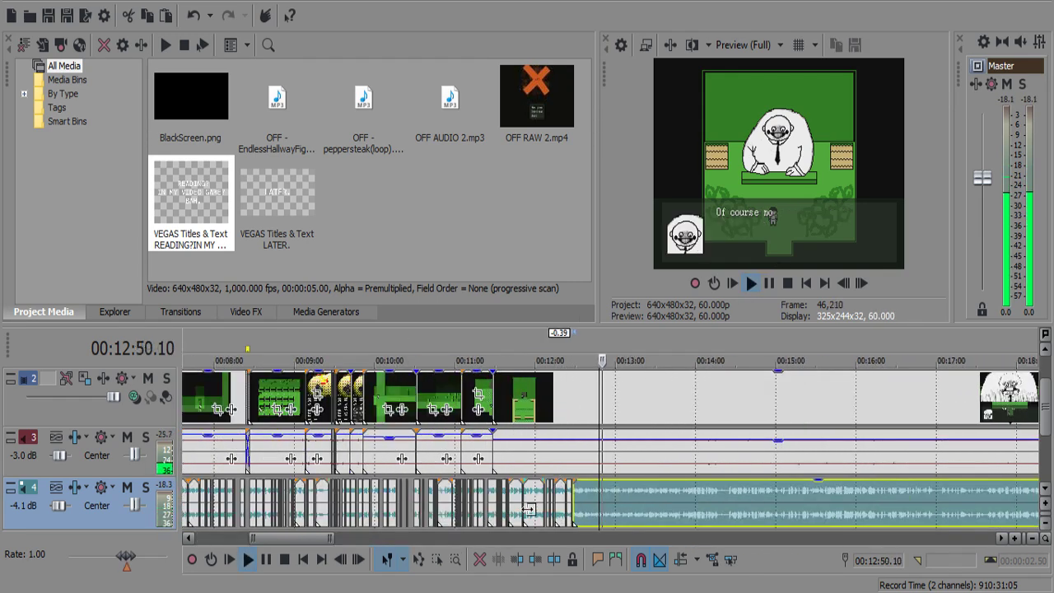
key("Return")
left_click(534, 496)
key("s")
key("Return")
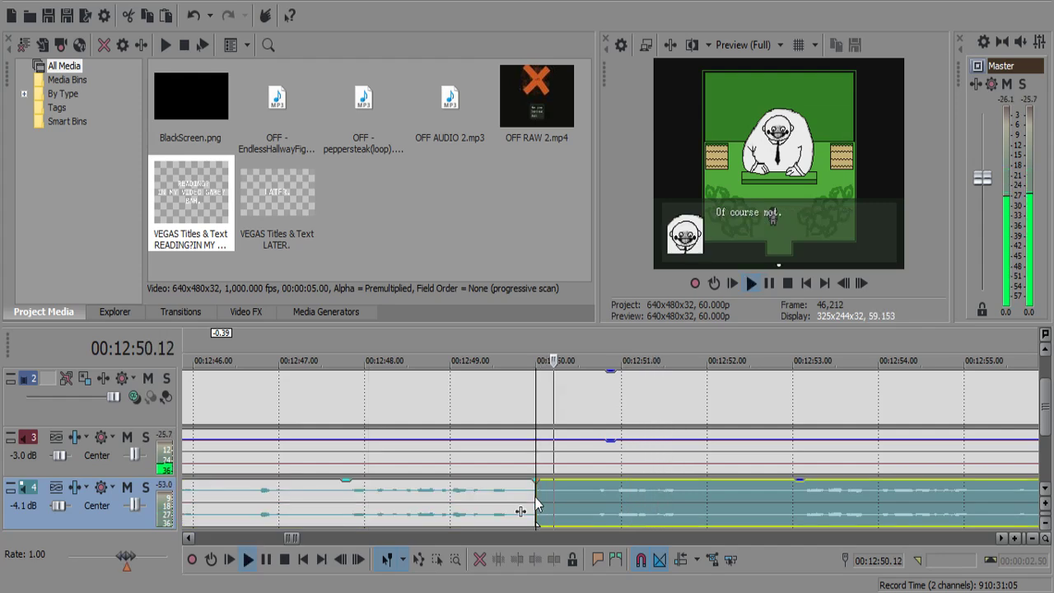
key("Return")
key("s")
left_click(553, 496)
key("Delete")
key("space")
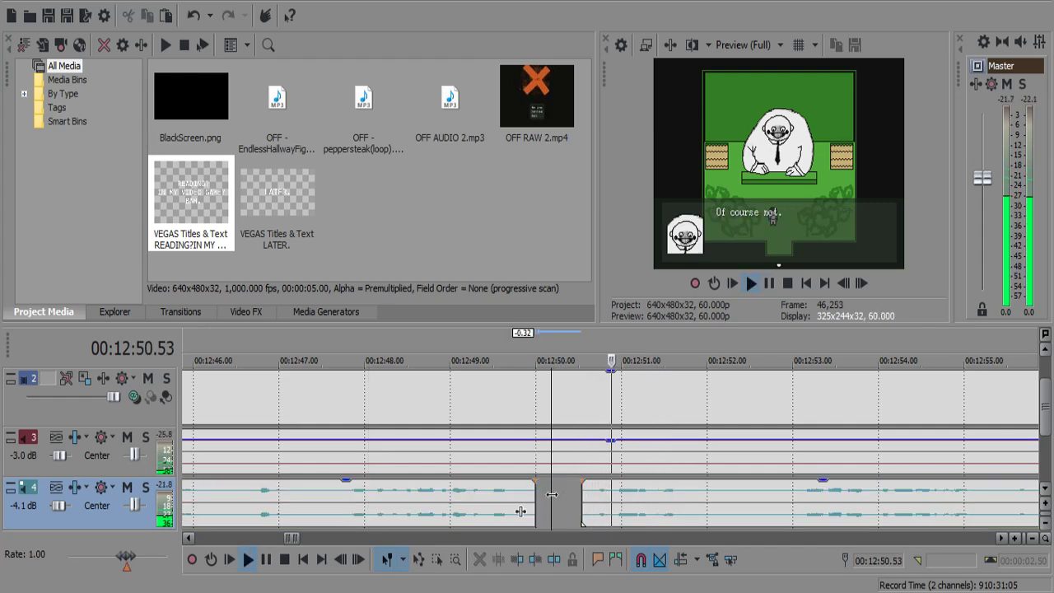
Replay the commentary from 00:12:48.36 across the new gap and on to about 00:13:03.56, examining the track 4 waveform.
scroll(675, 497, "down", 2)
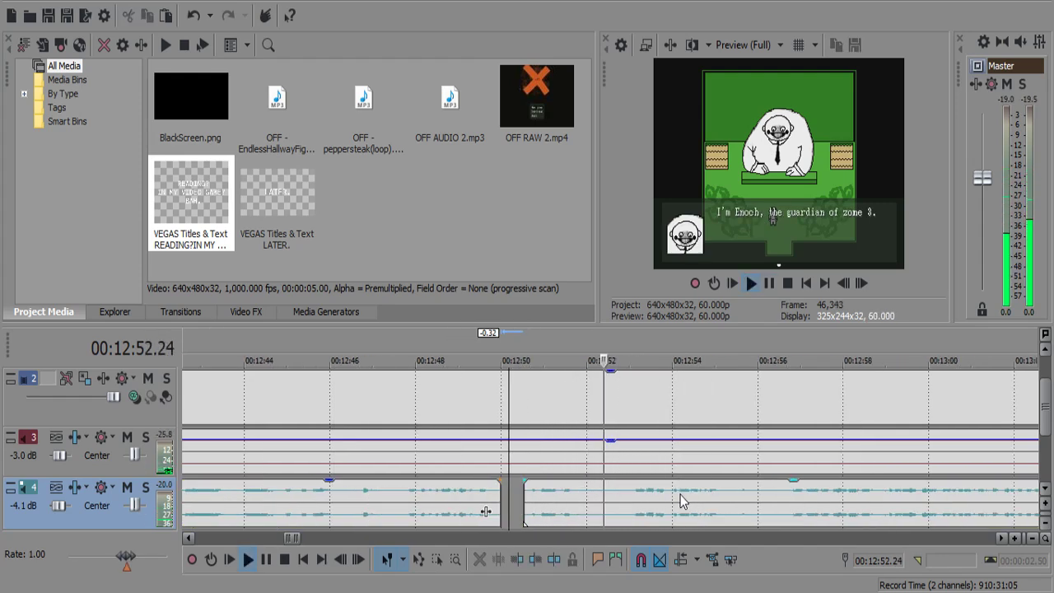
left_click(442, 499)
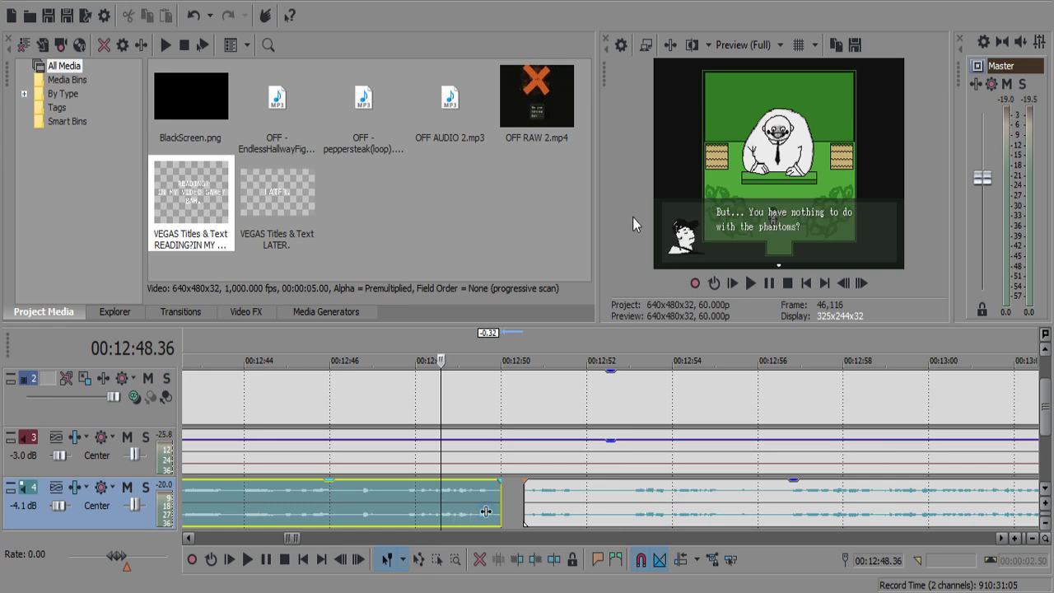
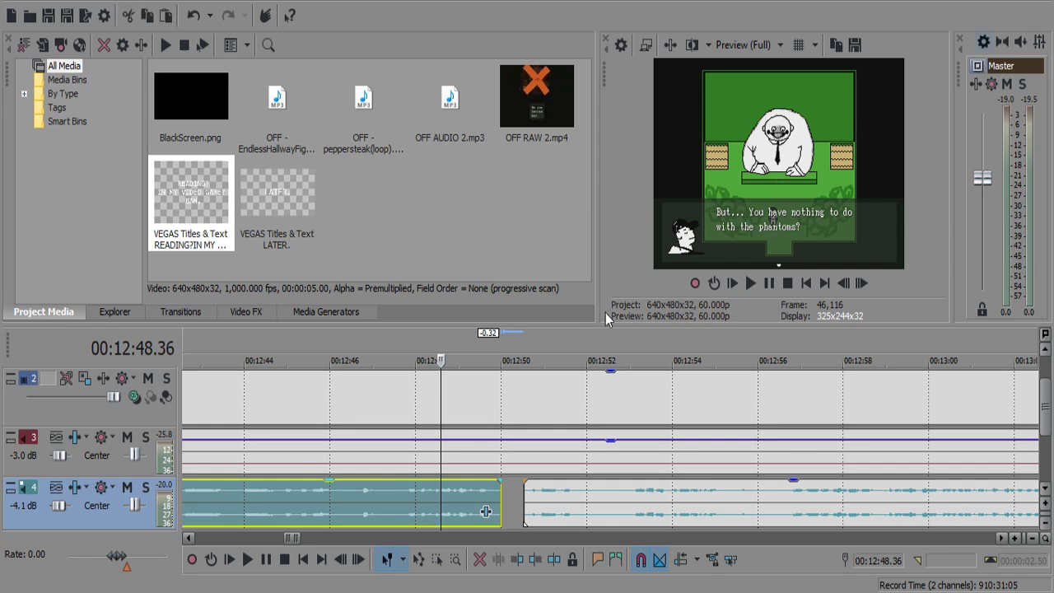
key("space")
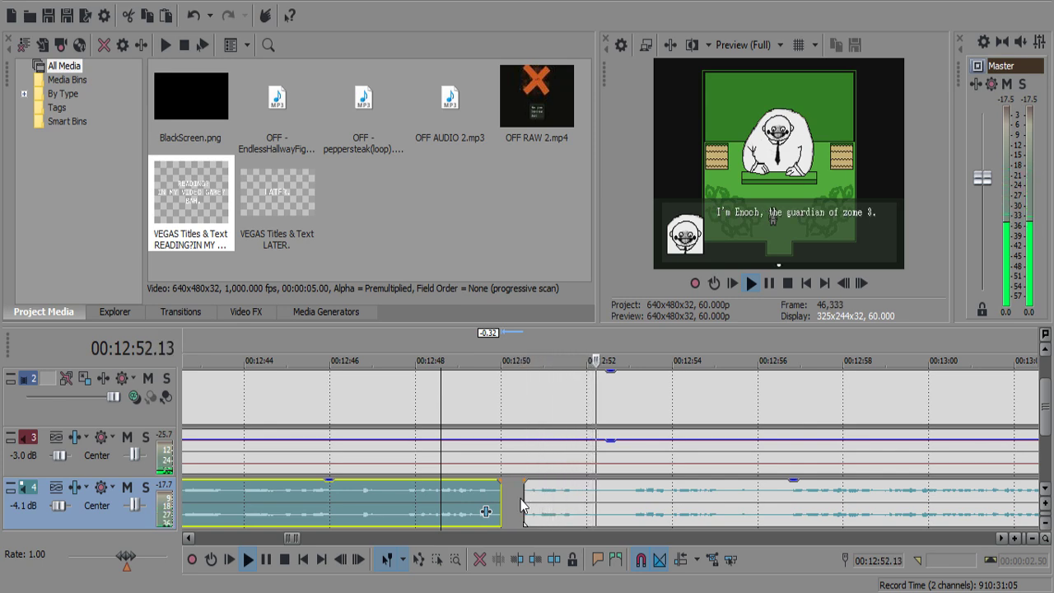
scroll(626, 511, "up", 4)
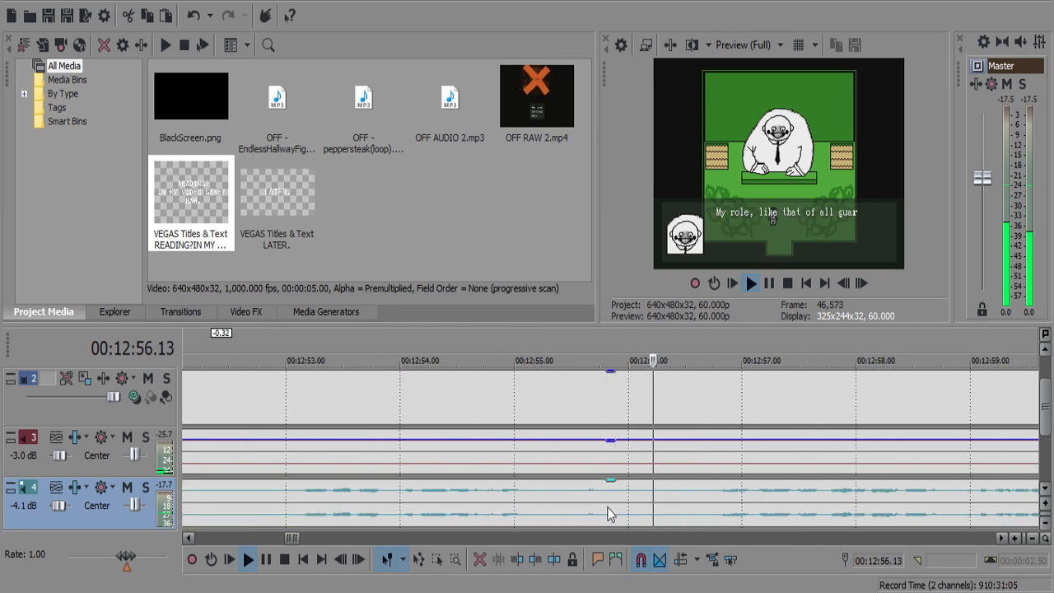
scroll(630, 504, "down", 3)
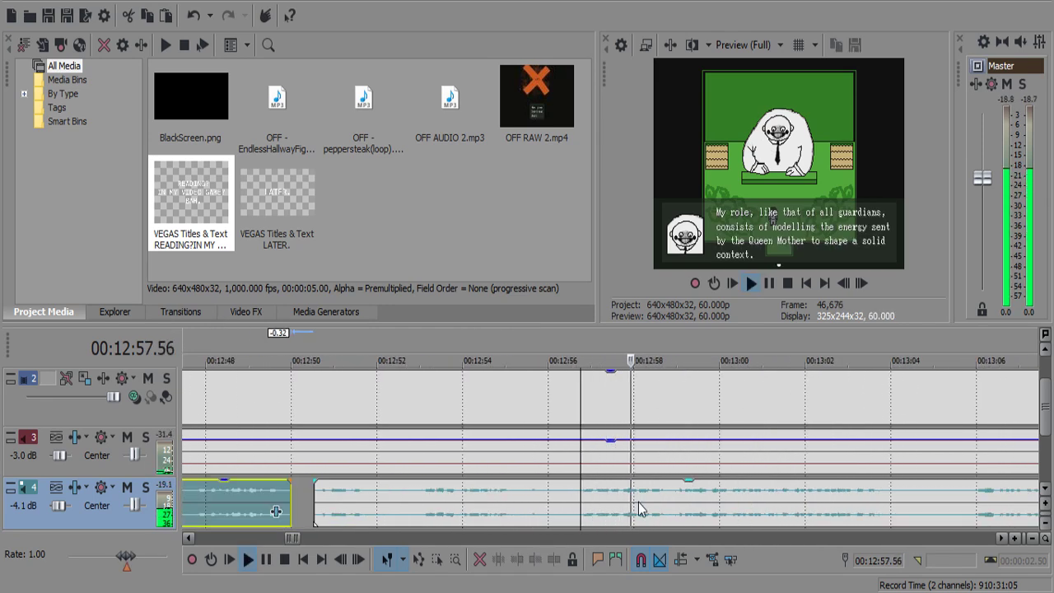
scroll(638, 502, "down", 6)
scroll(652, 504, "down", 2)
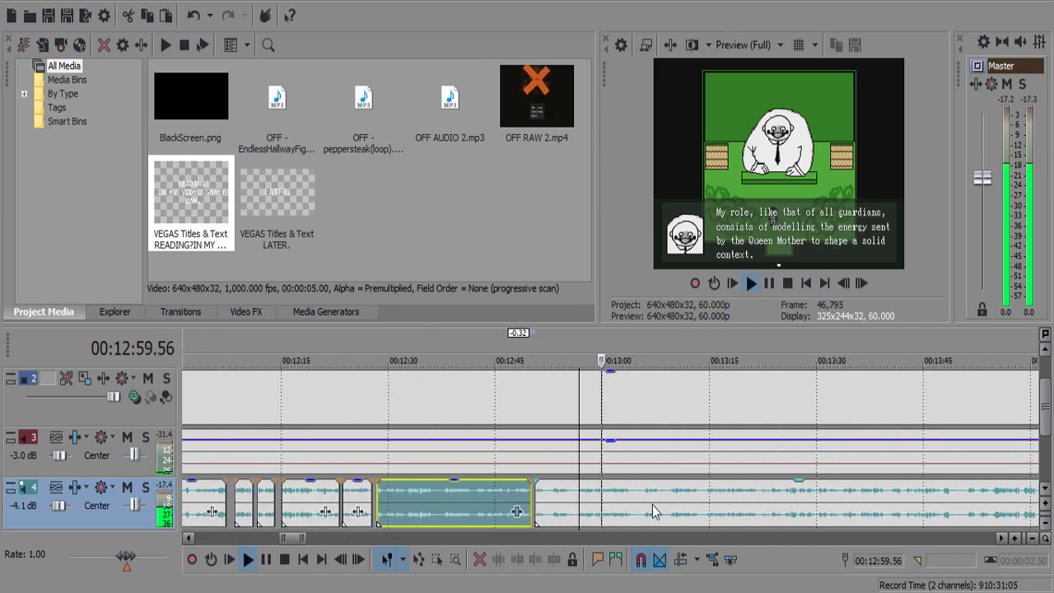
scroll(650, 500, "up", 3)
scroll(649, 499, "down", 1)
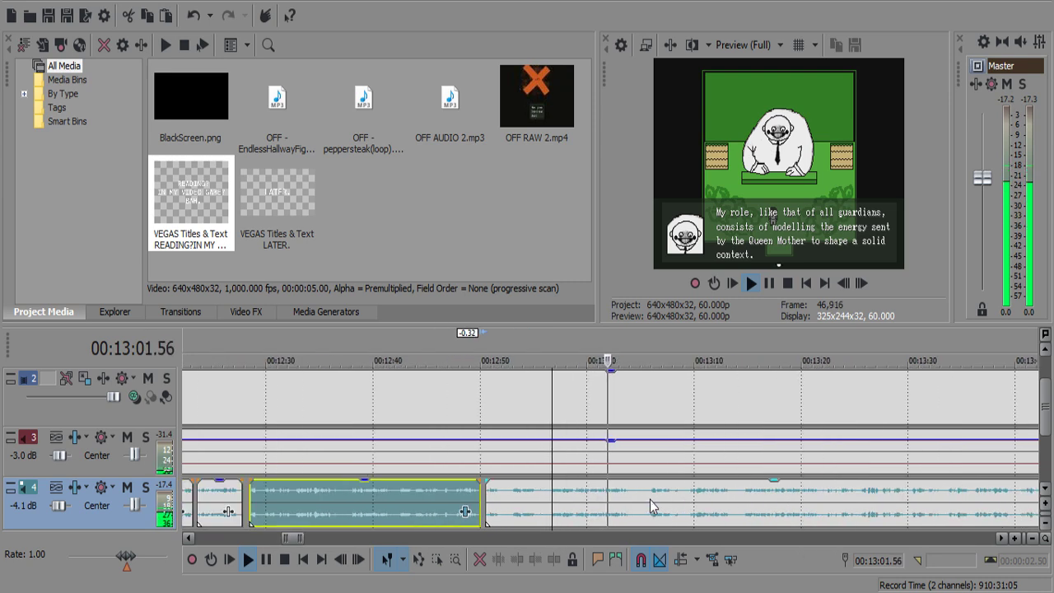
scroll(650, 501, "up", 4)
scroll(646, 496, "up", 1)
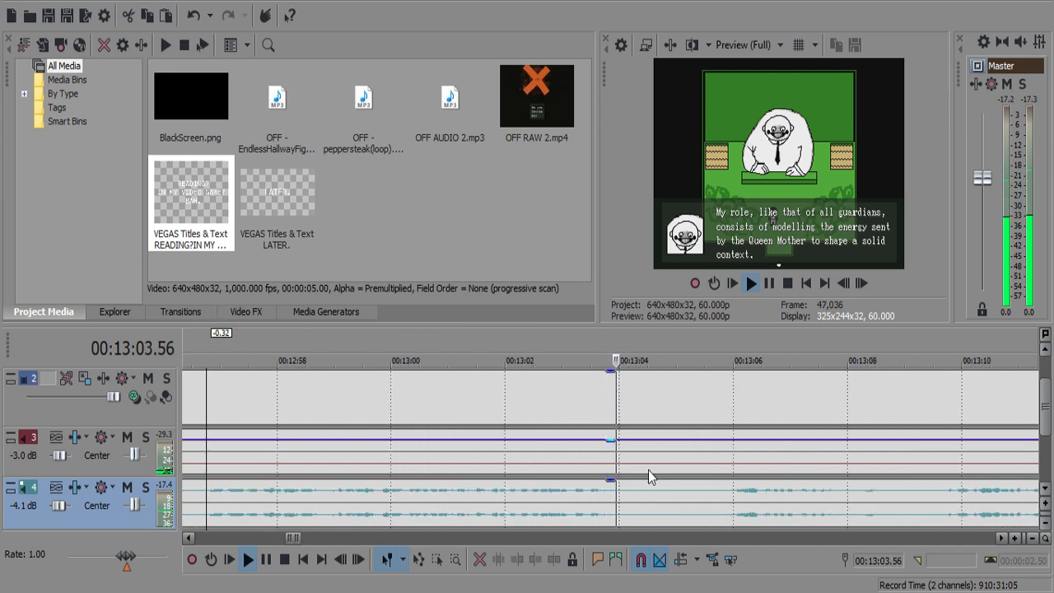
Split the track 4 audio at about 00:13:04.05 and 00:13:05.44 and delete the piece between the cuts.
left_click(624, 491)
key("s")
key("space")
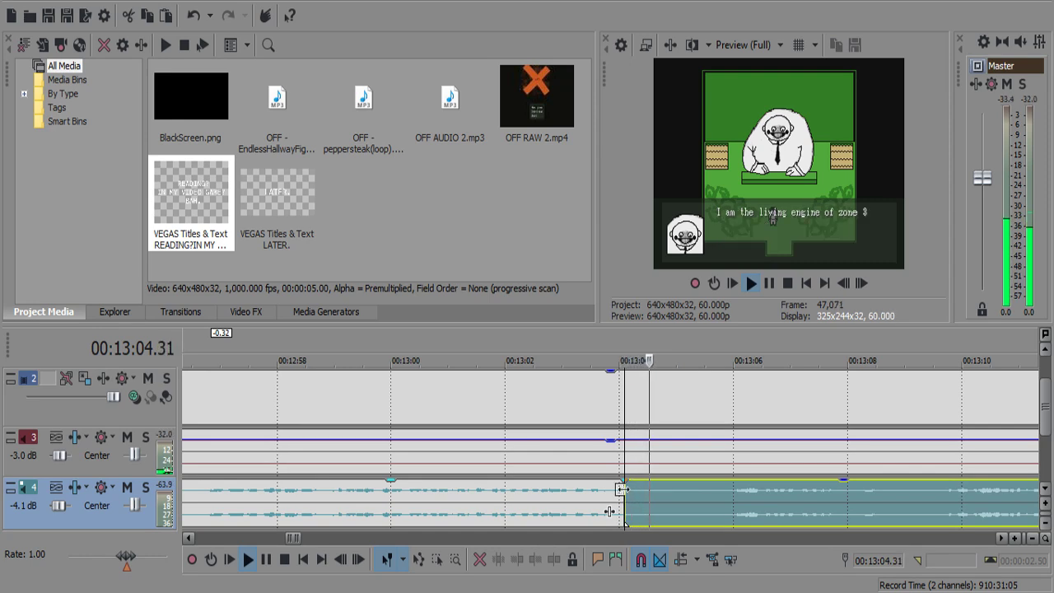
key("Return")
key("s")
left_click(665, 499)
key("Delete")
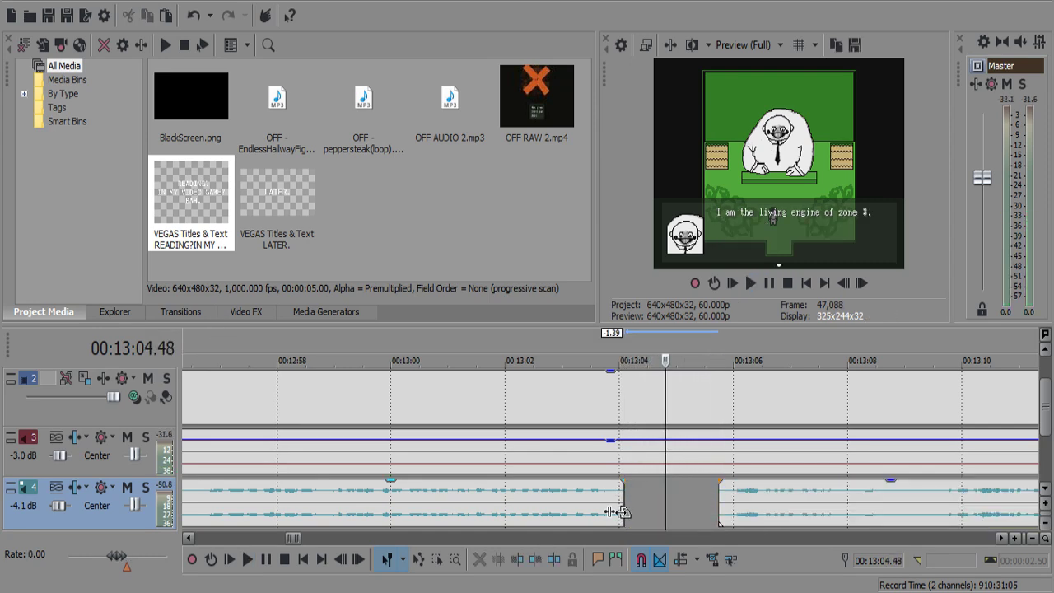
Play across the new track 4 gap from about 00:13:03 to 00:13:08.40 to check the cut.
left_click(618, 513)
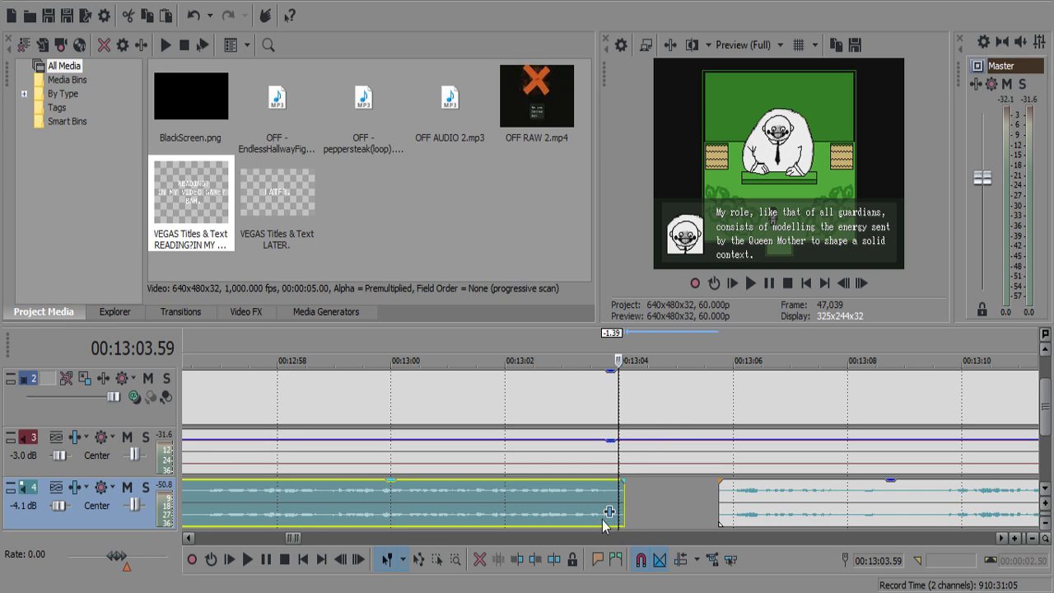
left_click(570, 513)
key("space")
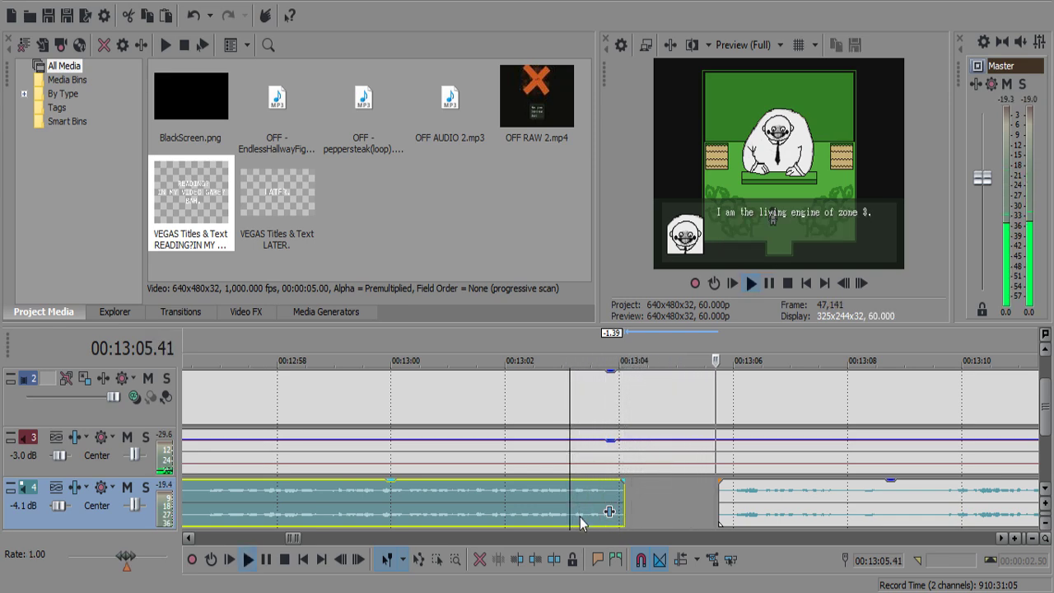
left_click(651, 509)
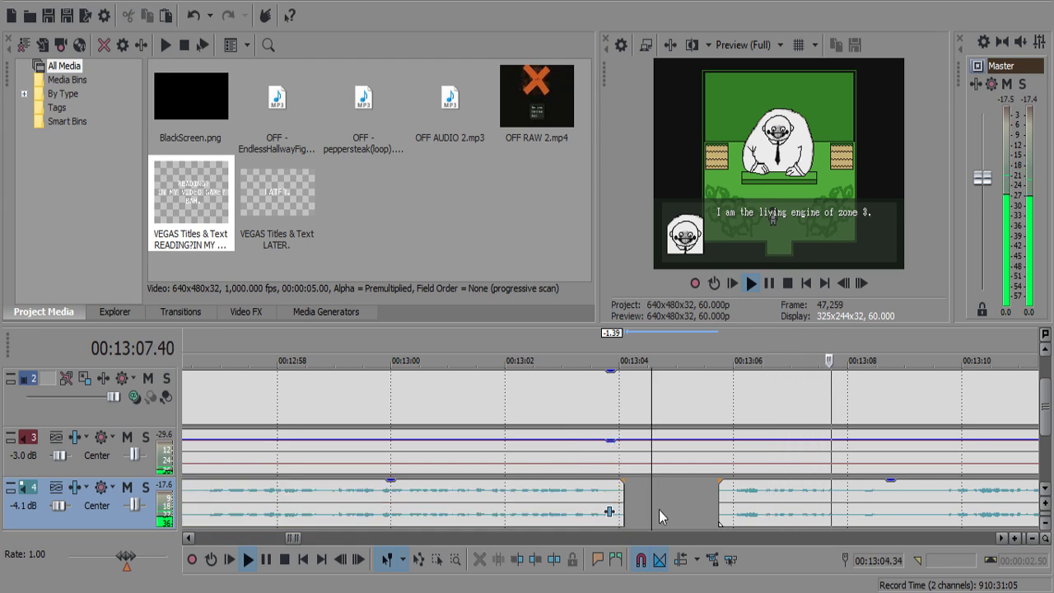
left_click(664, 513)
key("Return")
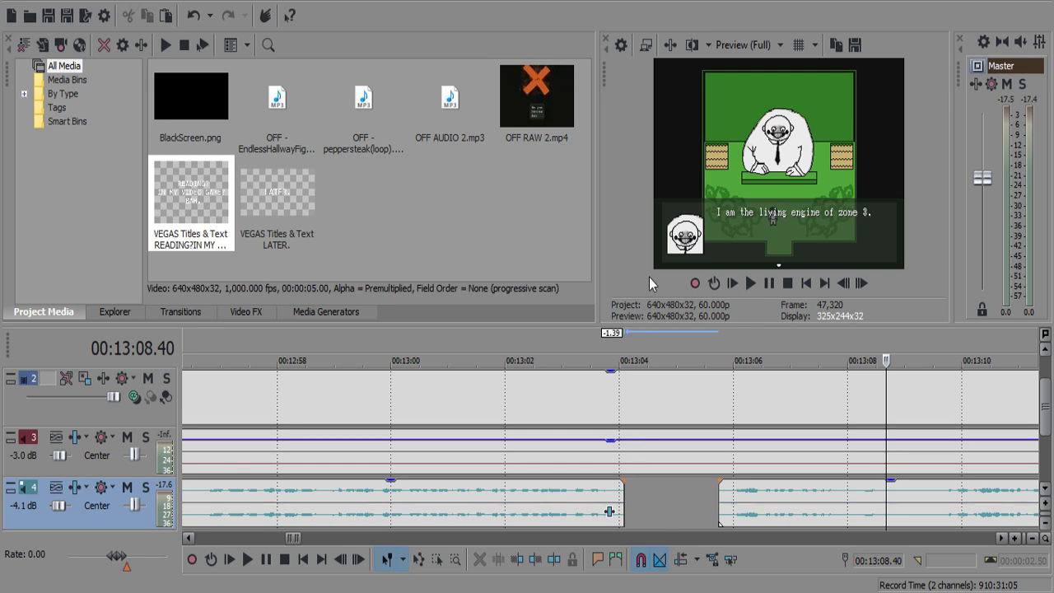
left_click(646, 449)
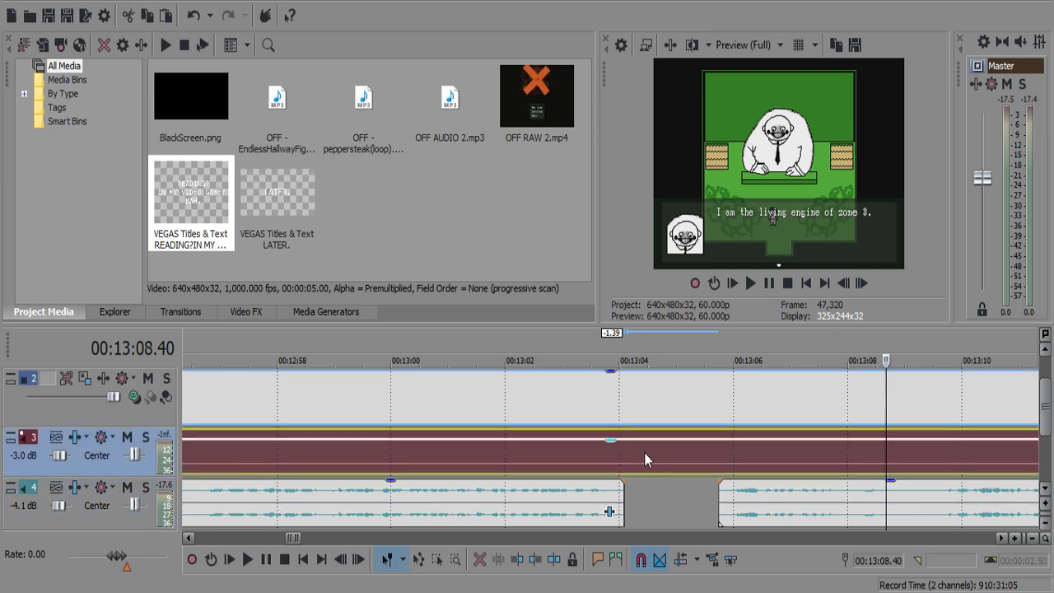
left_click(648, 514)
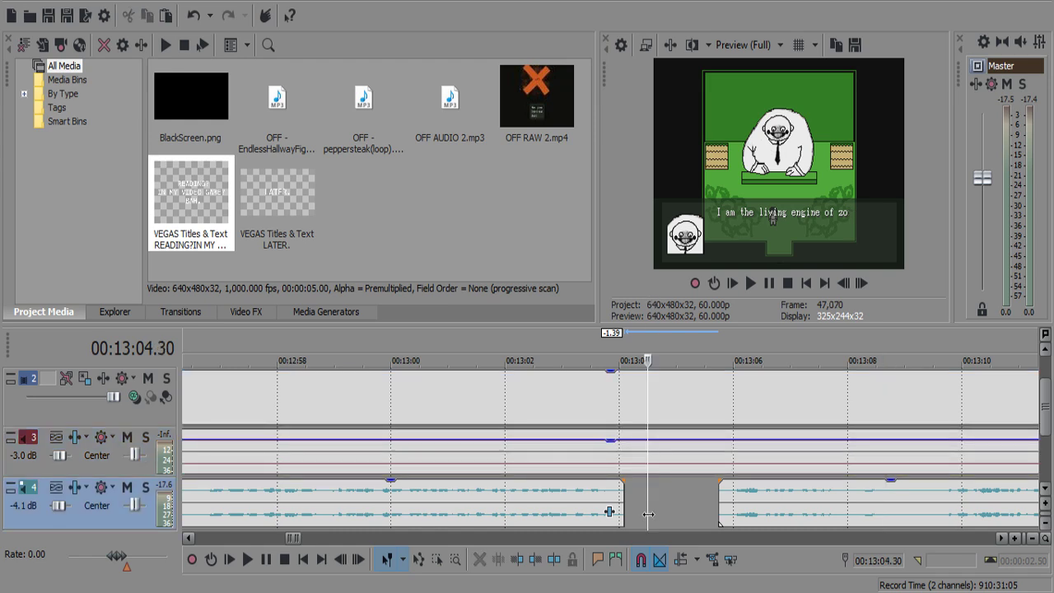
left_click(661, 446)
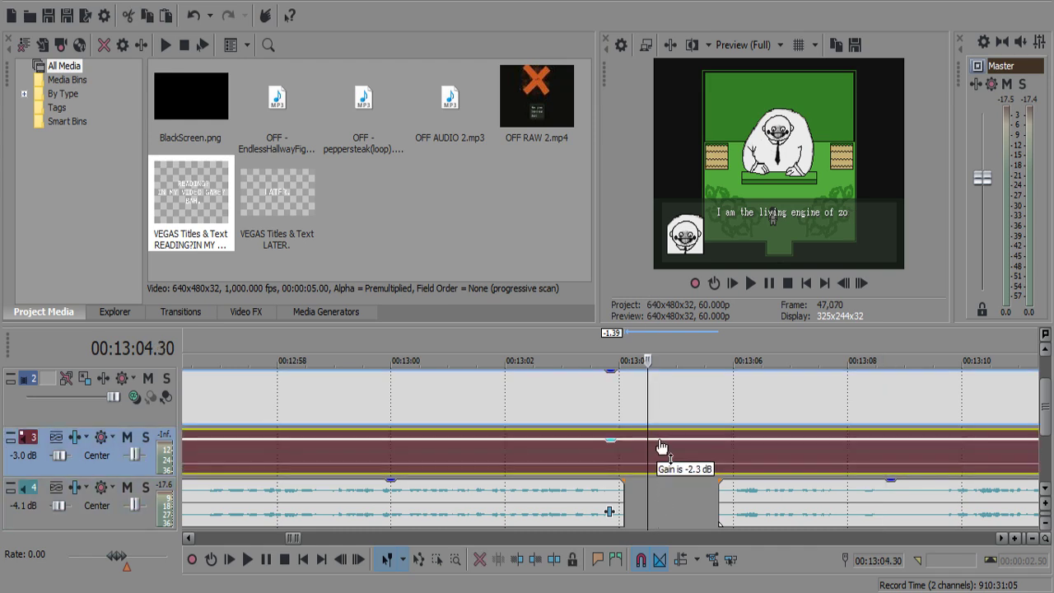
left_click(663, 503)
Play on from 00:13:05.00 to about 00:13:08.47 and check the track 4 waveform after the gap.
left_click(677, 514)
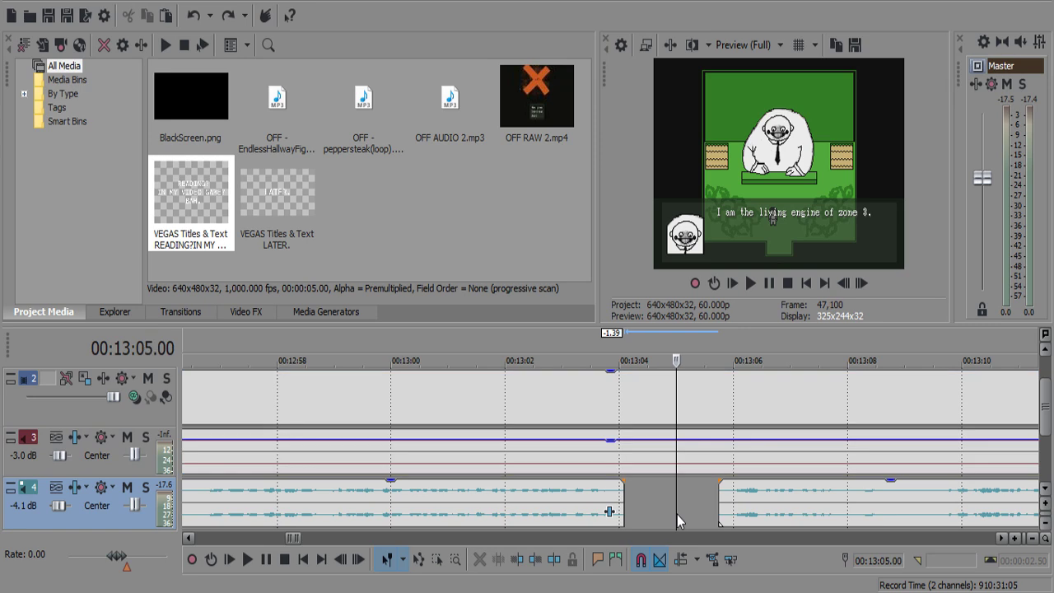
key("space")
scroll(673, 518, "down", 5)
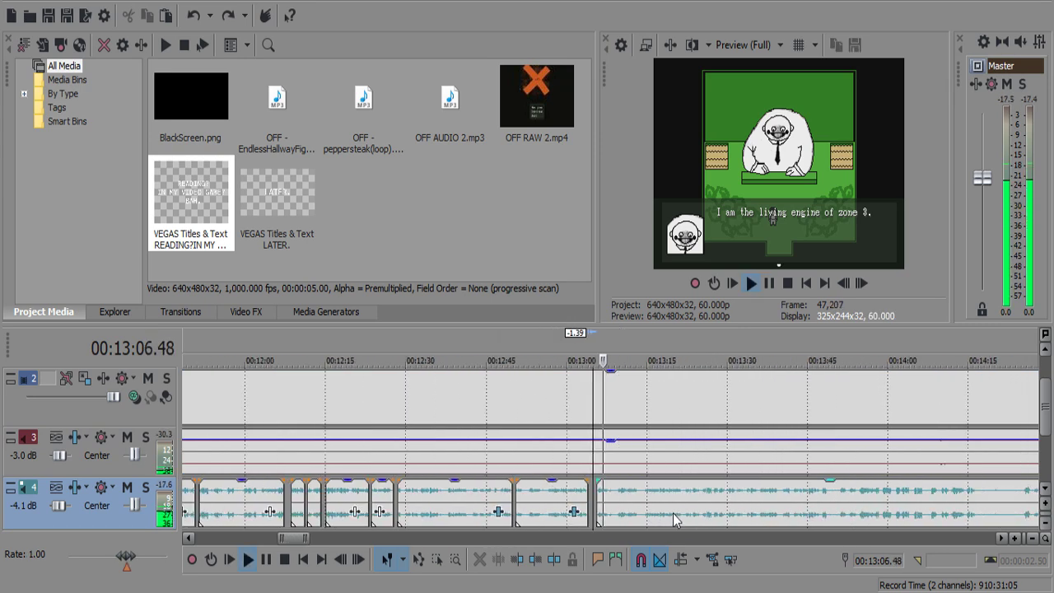
scroll(651, 510, "up", 4)
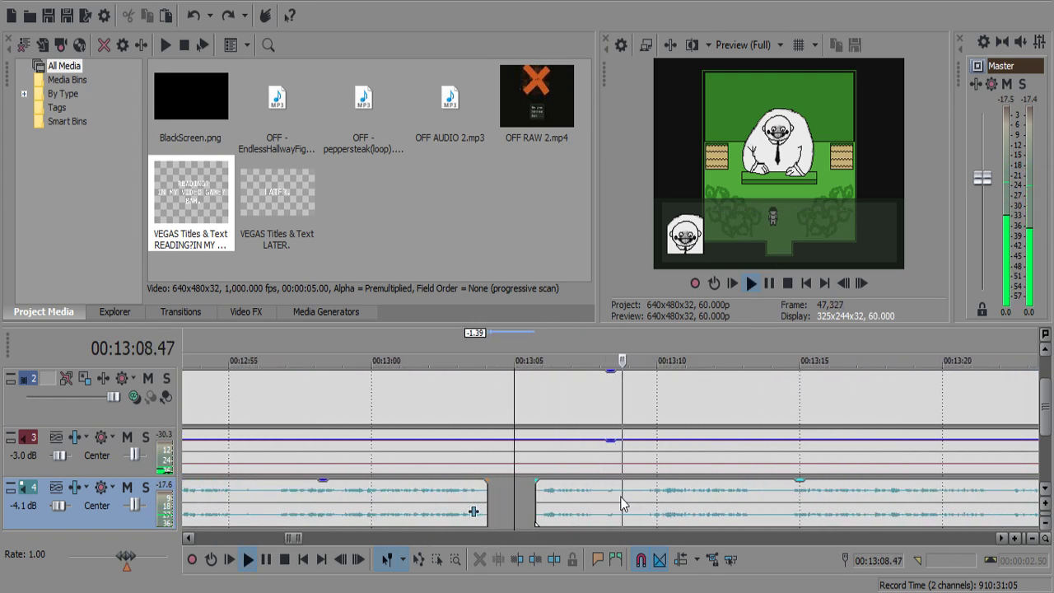
Split the track 4 audio at about 00:13:21.48 and 00:13:22.23 and delete the piece between the cuts.
scroll(620, 502, "down", 5)
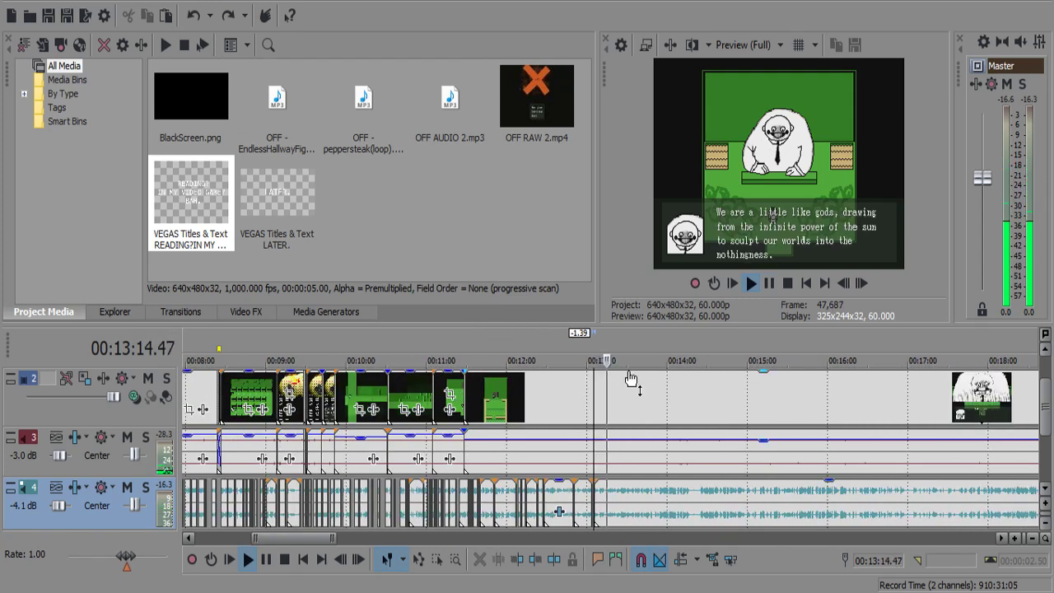
scroll(684, 451, "up", 5)
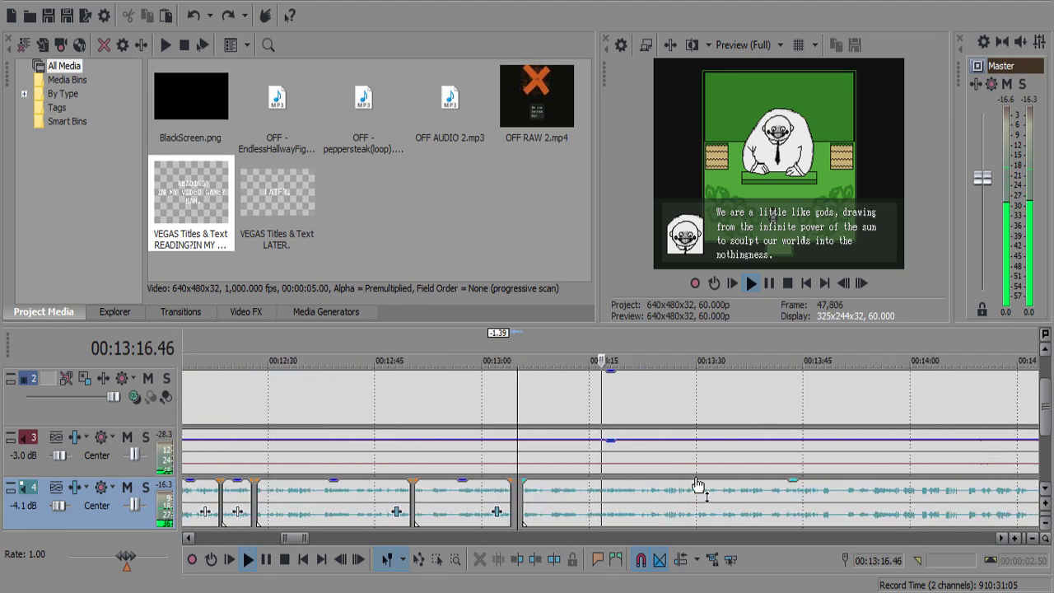
scroll(664, 485, "up", 3)
scroll(665, 474, "down", 6)
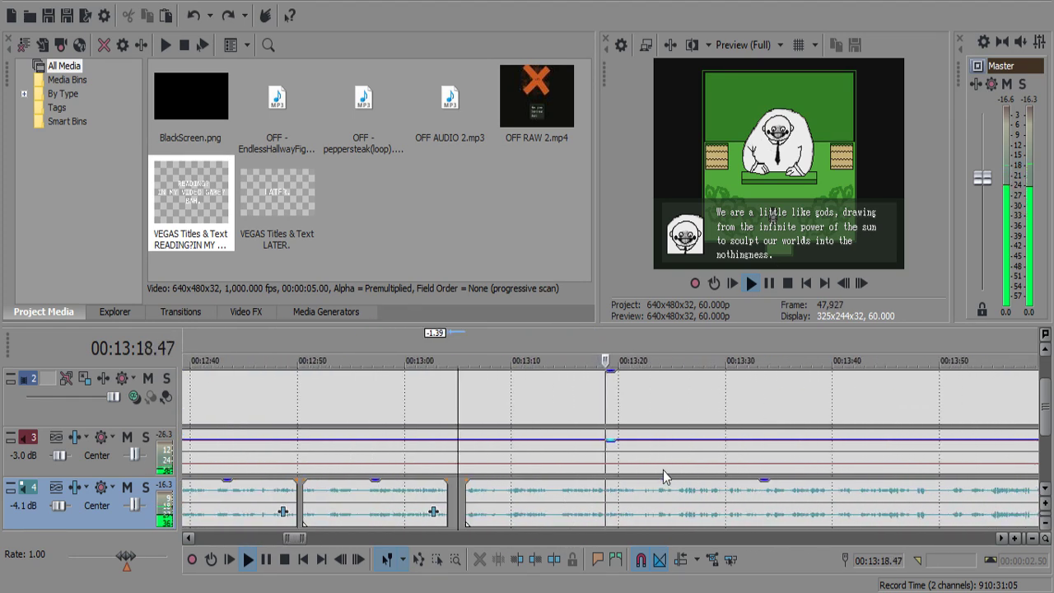
scroll(619, 487, "up", 8)
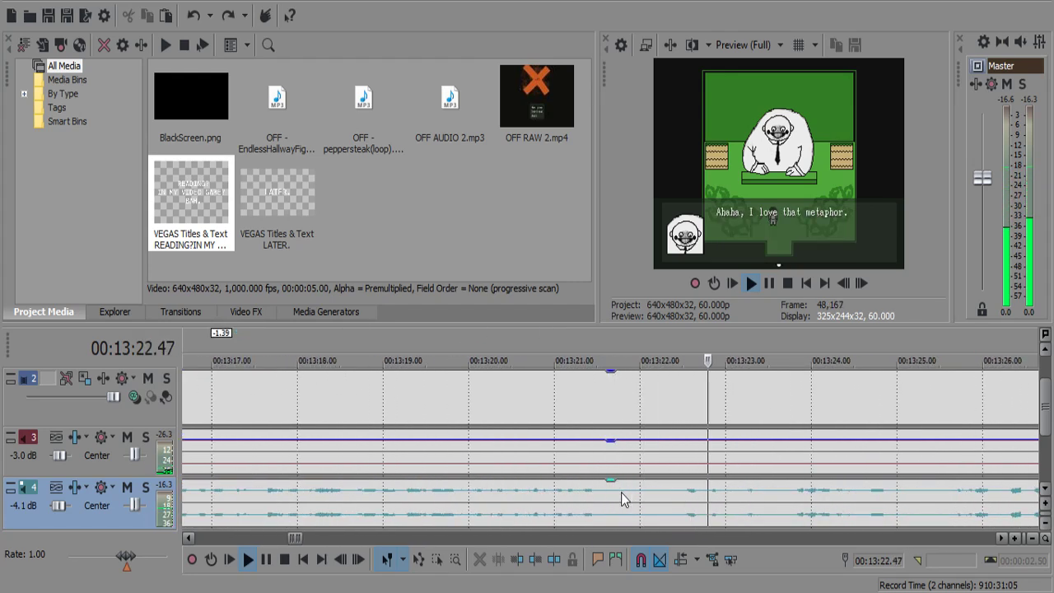
left_click(621, 492)
key("s")
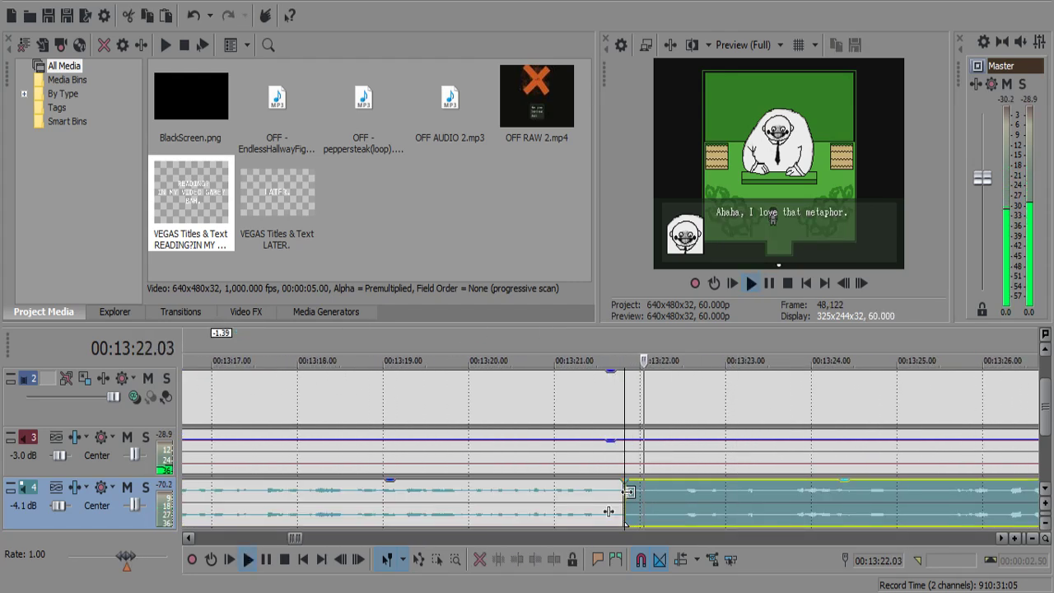
key("Return")
key("s")
left_click(646, 496)
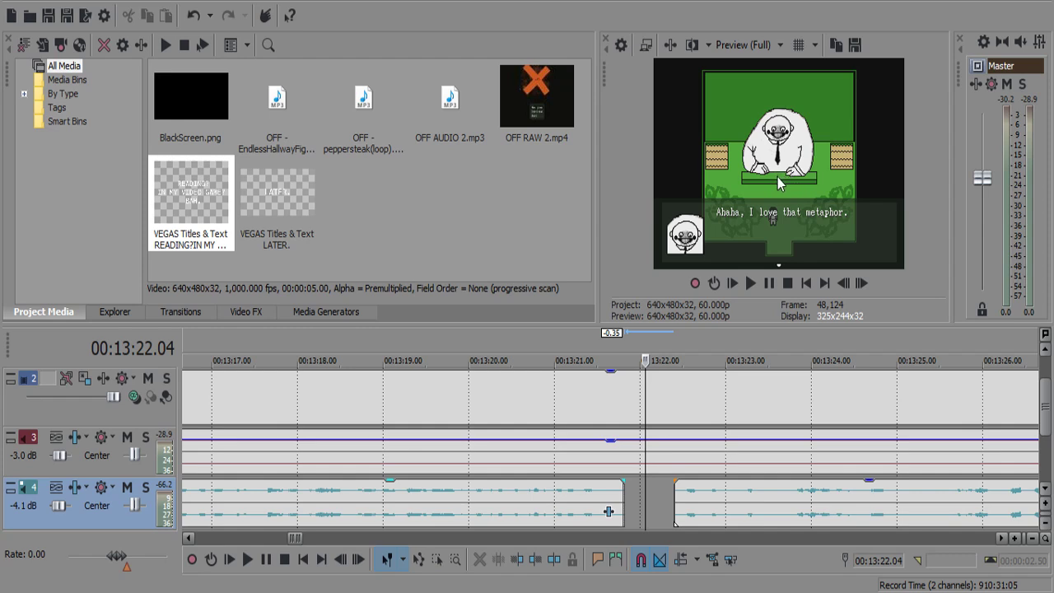
Split the track 4 audio at about 00:13:24.58 and 00:13:25.16 and delete the short piece between the cuts.
left_click(450, 511)
key("space")
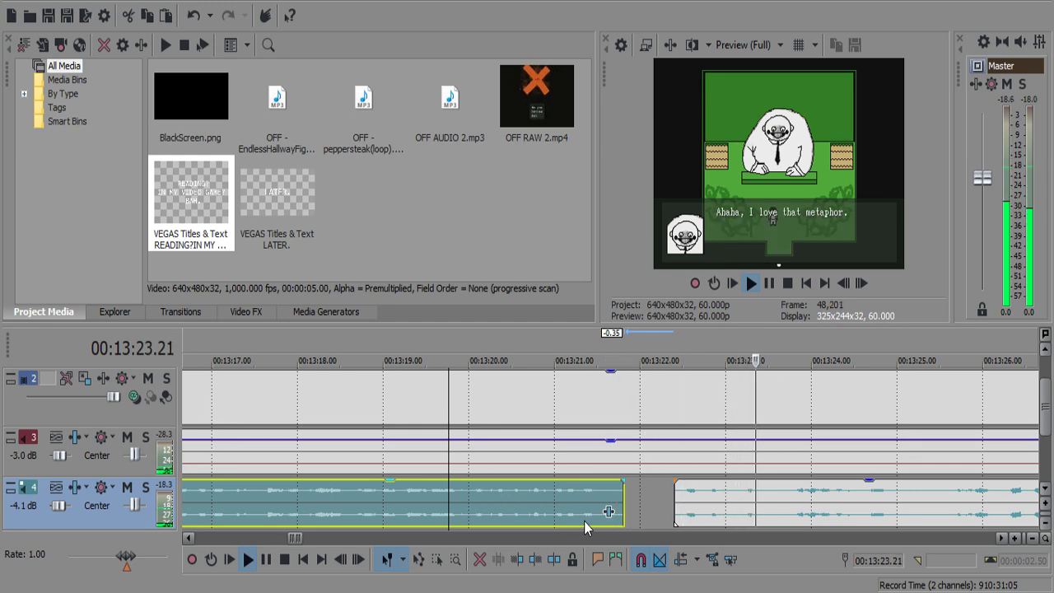
scroll(586, 524, "down", 1)
scroll(605, 527, "up", 2)
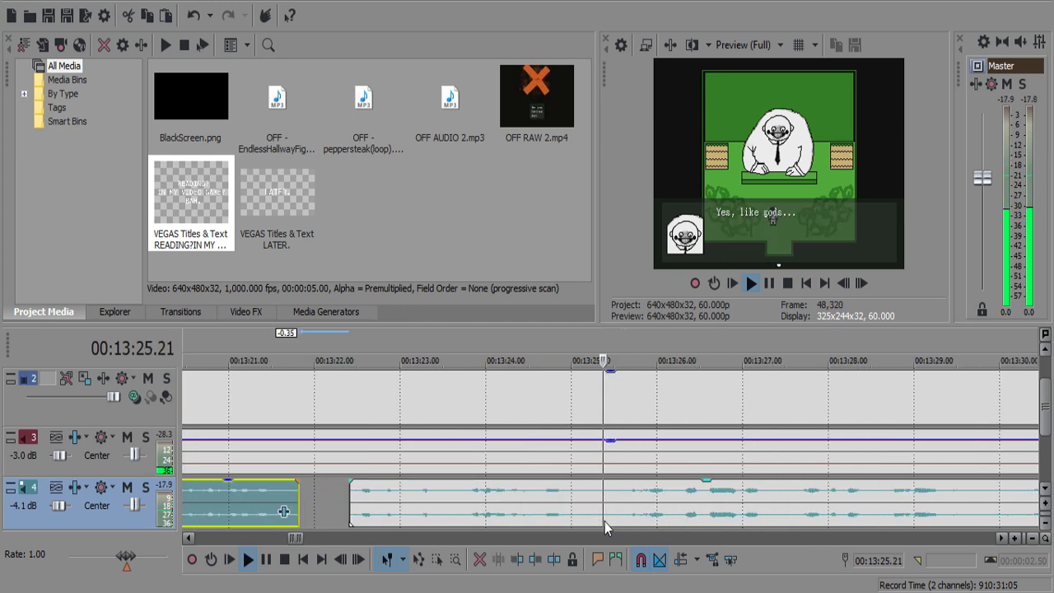
left_click(558, 493)
key("s")
key("s")
left_click(560, 492)
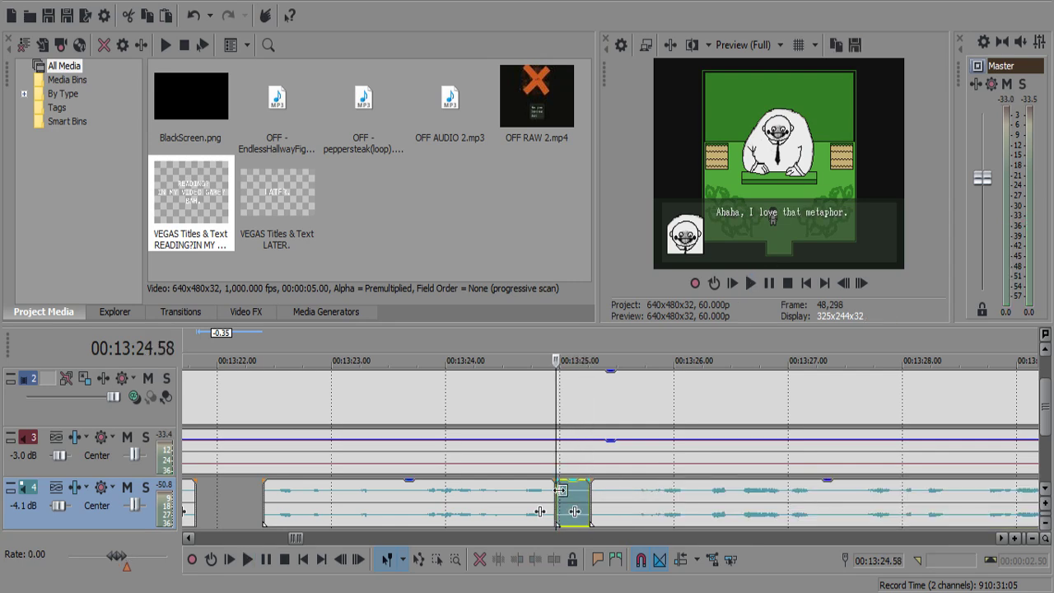
key("Delete")
Play track 4 from about 00:13:24 across the gap near 00:13:25 to check the cut.
left_click(508, 508)
scroll(603, 514, "down", 2)
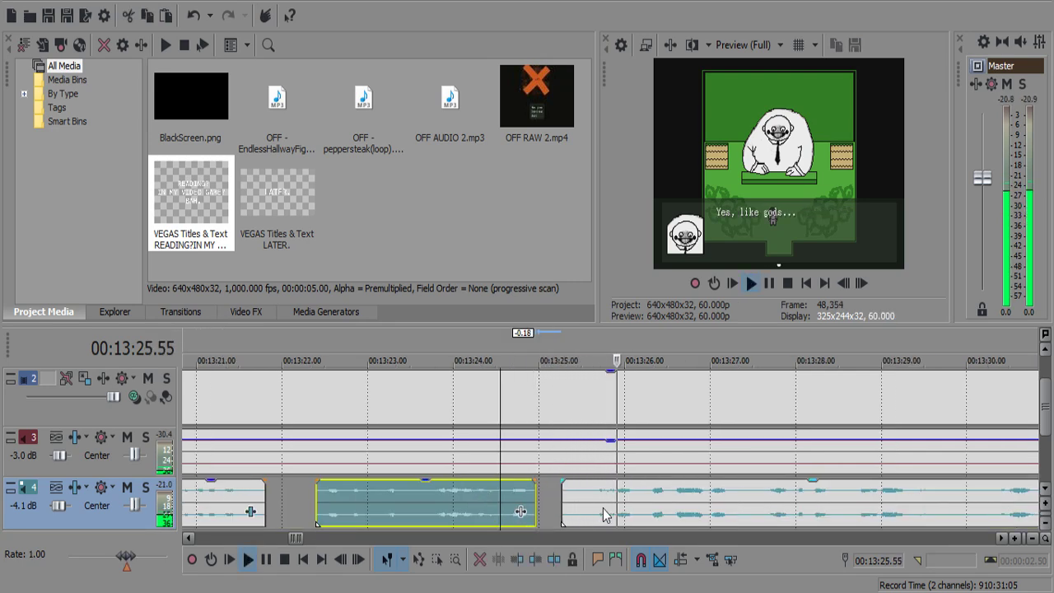
scroll(603, 515, "right", 2)
key("Return")
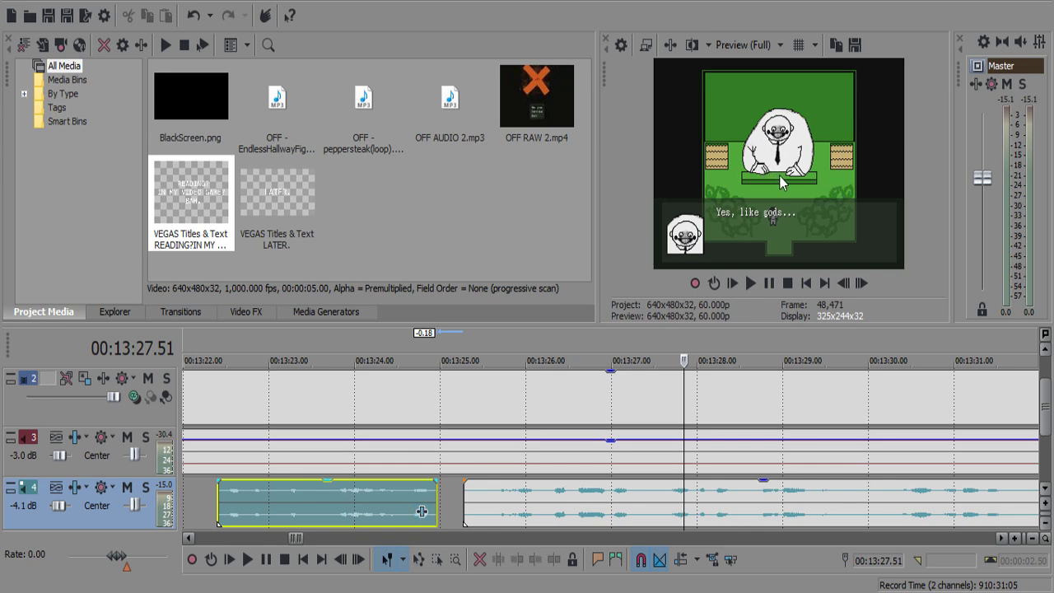
left_click(374, 500)
key("space")
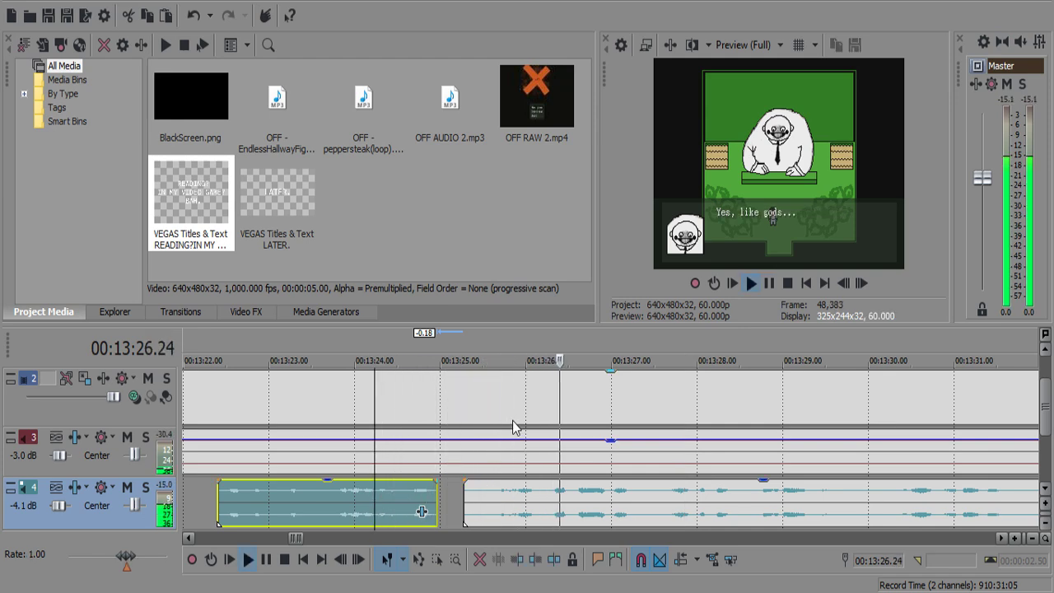
Split the track 4 audio at about 00:13:33.00 and 00:13:33.38 and delete the piece between the cuts.
scroll(532, 455, "down", 4)
scroll(532, 461, "up", 3)
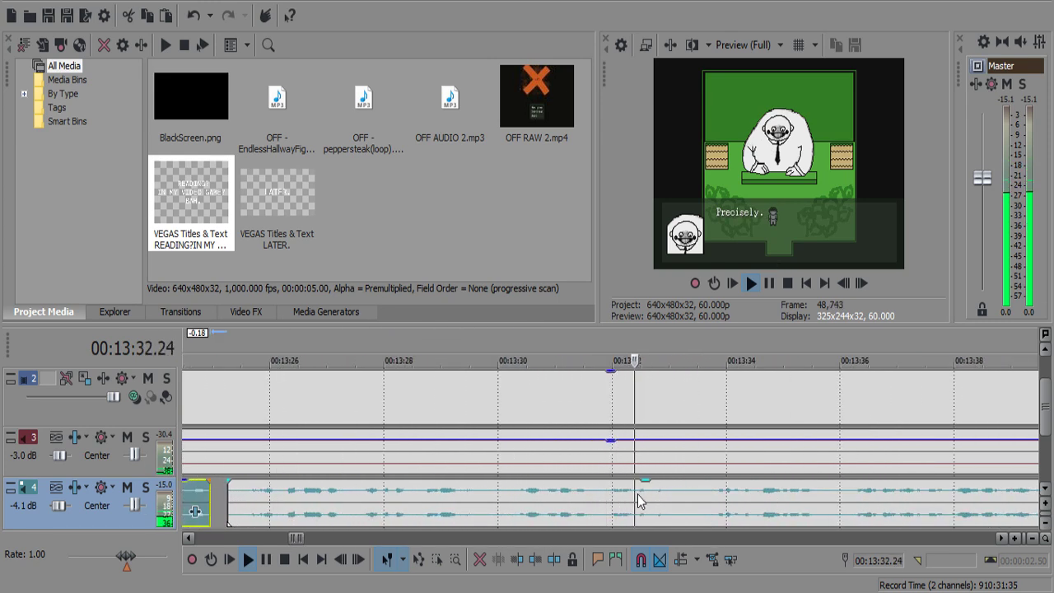
left_click(670, 501)
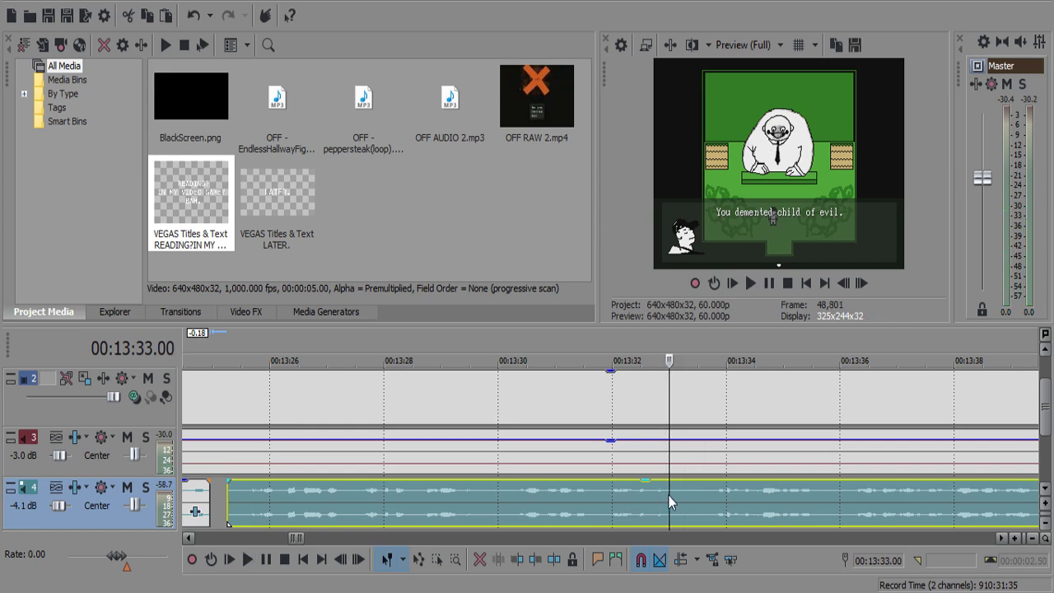
key("s")
key("Return")
key("s")
left_click(686, 499)
key("Delete")
Add a short fade-out to the end of the track 4 clip at 00:13:33.00 and replay it from about 00:13:32.30.
left_click(639, 494)
key("space")
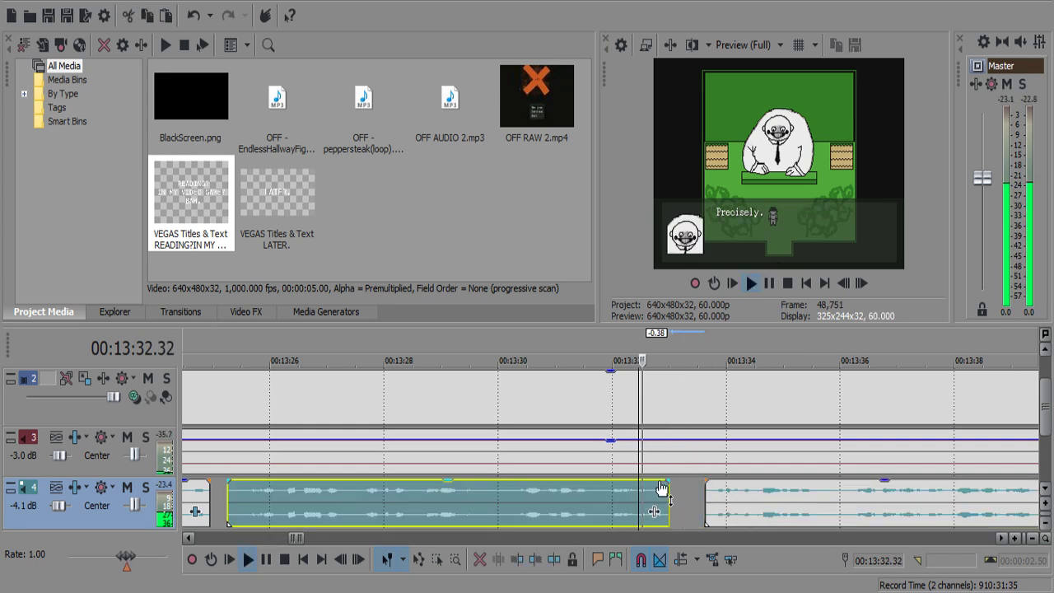
left_click_drag(673, 479, 666, 481)
key("Return")
left_click(641, 502)
key("space")
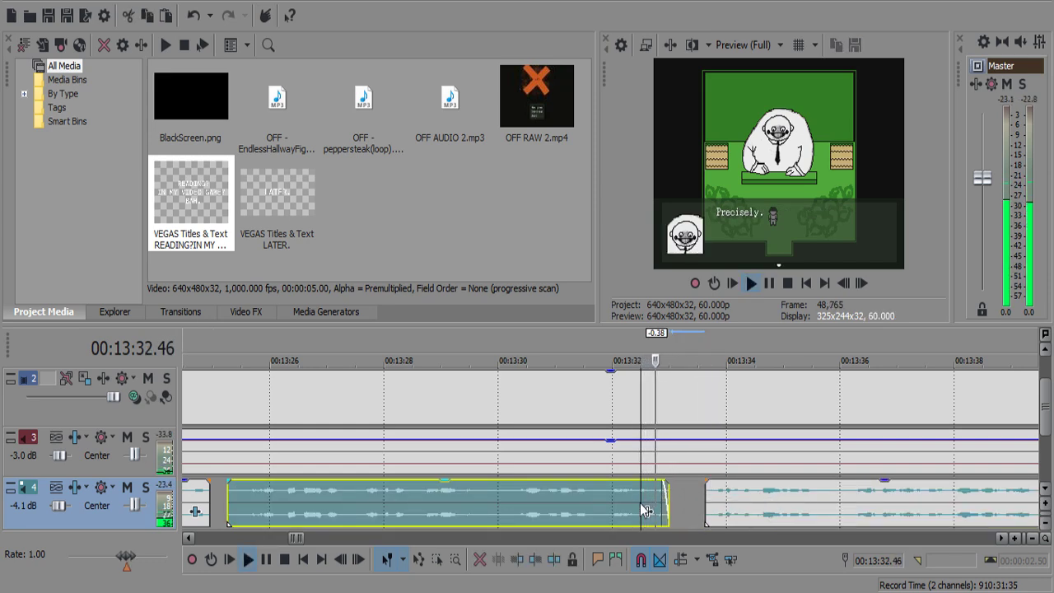
Split the track 4 audio at about 00:13:35.38 and 00:13:36.04 and delete the piece between the cuts.
scroll(640, 502, "down", 2)
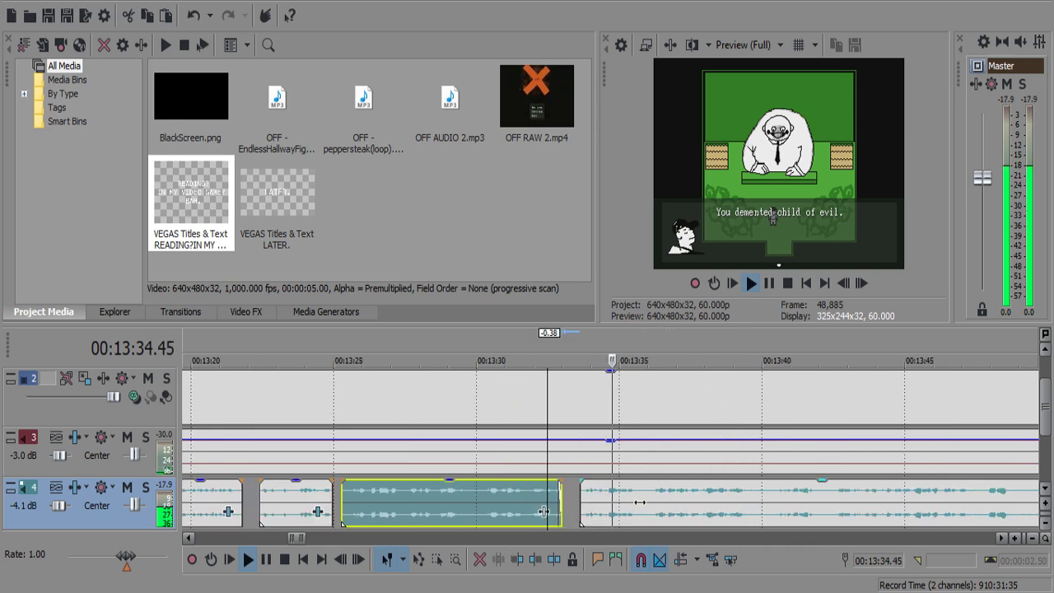
scroll(640, 503, "up", 3)
key("Return")
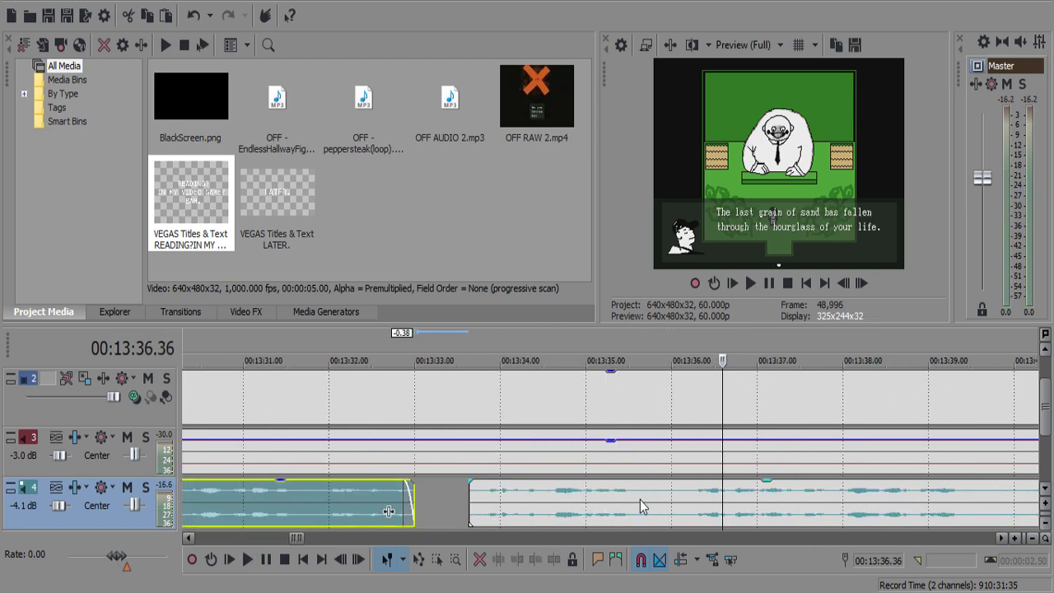
key("Return")
left_click(641, 502)
key("s")
key("space")
key("Return")
key("s")
left_click(646, 499)
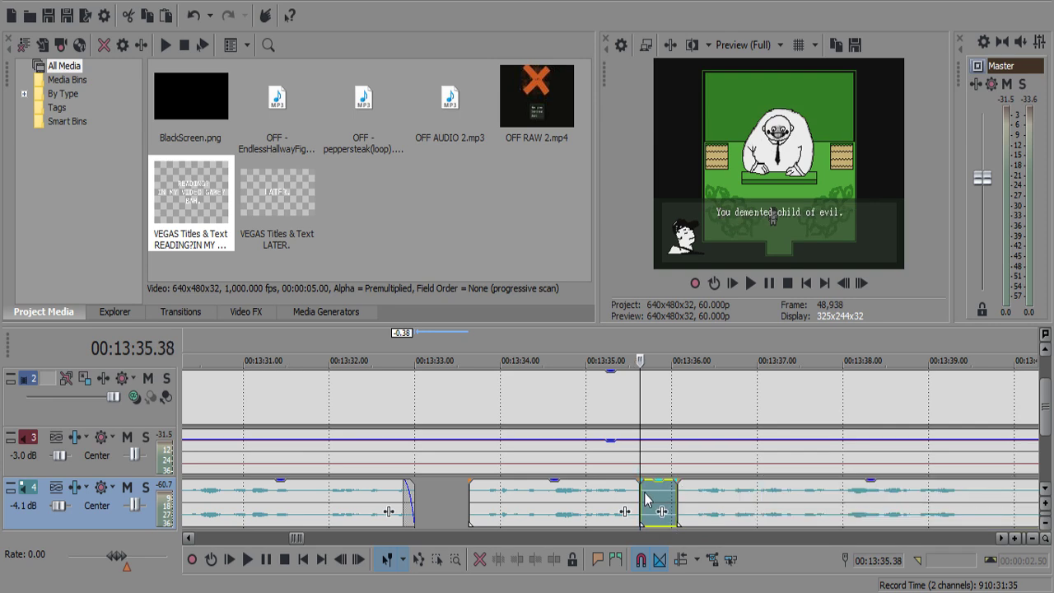
key("Delete")
Split the track 4 audio at about 00:13:39.37 and 00:13:40.25 and delete the piece between the cuts.
key("space")
scroll(677, 495, "down", 3)
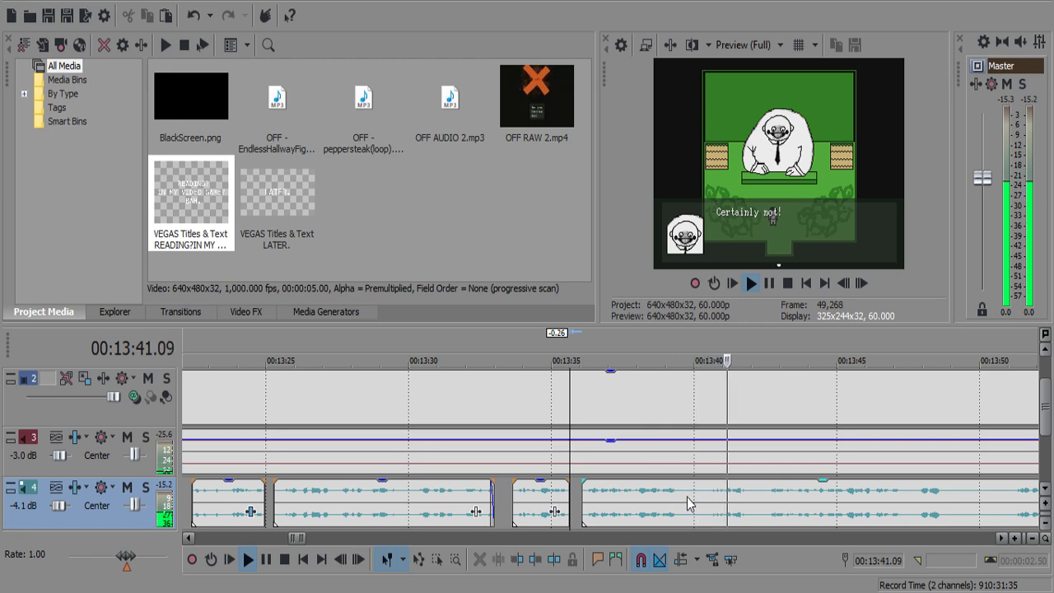
key("Return")
left_click(683, 498)
key("s")
key("space")
scroll(683, 498, "up", 3)
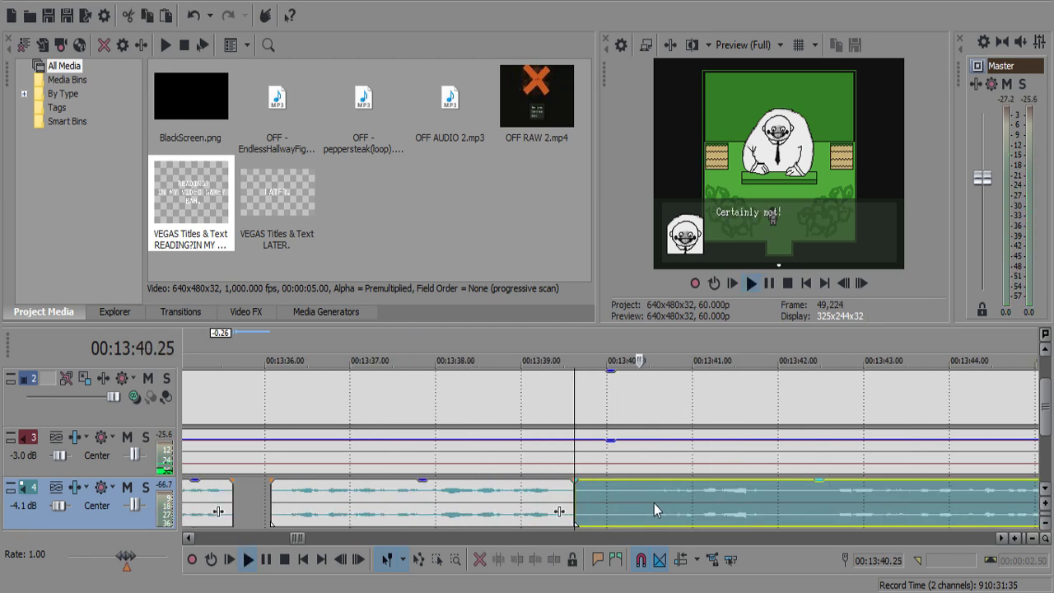
key("Return")
key("s")
left_click(635, 501)
key("Delete")
Split the track 4 audio at about 00:13:47.17 and 00:13:47.43 and delete the piece between the cuts.
left_click(642, 494)
key("space")
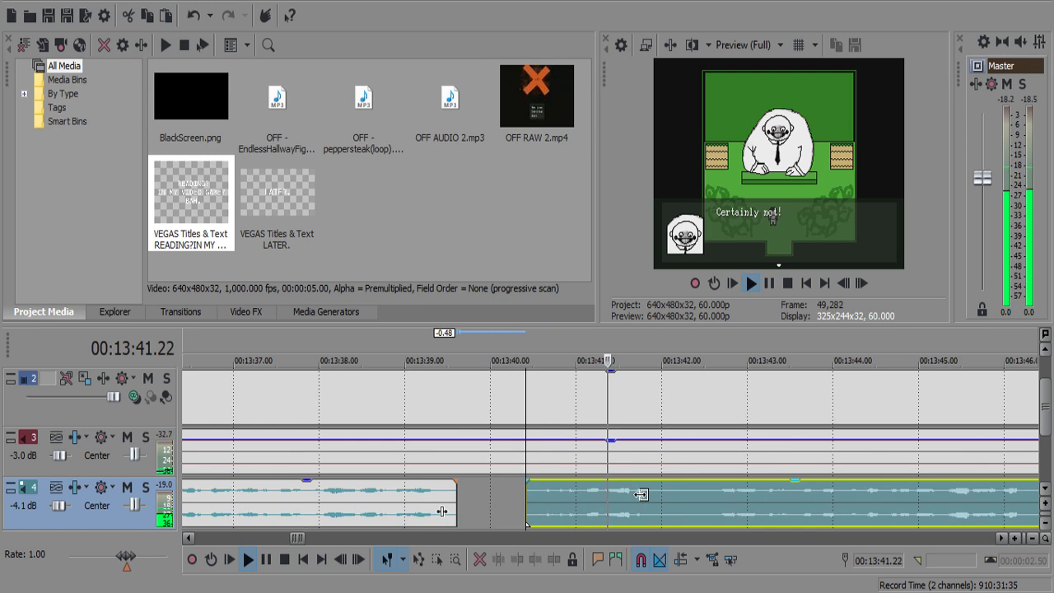
scroll(659, 493, "down", 3)
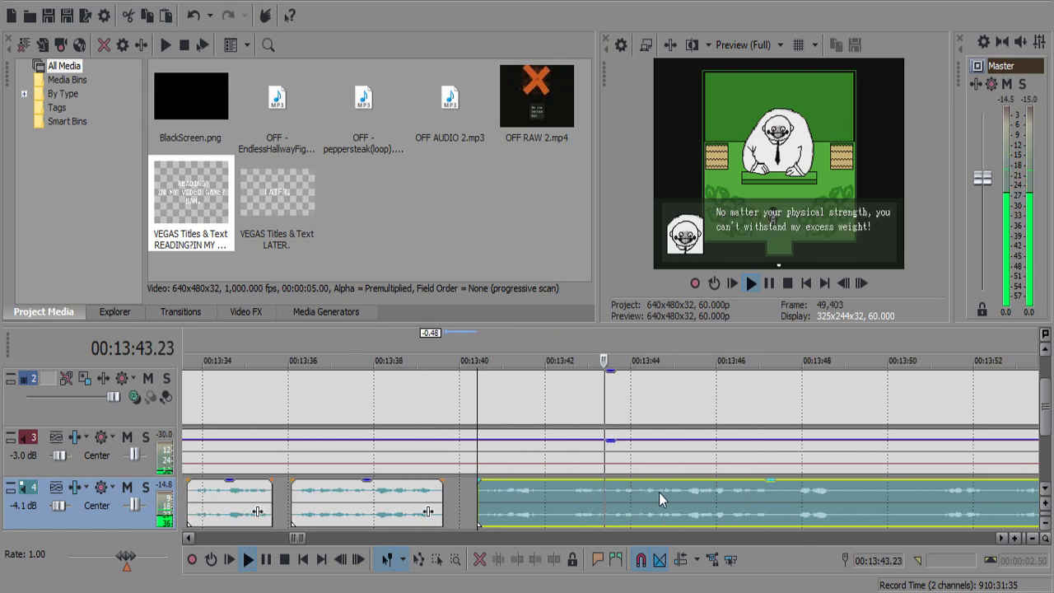
scroll(659, 492, "down", 3)
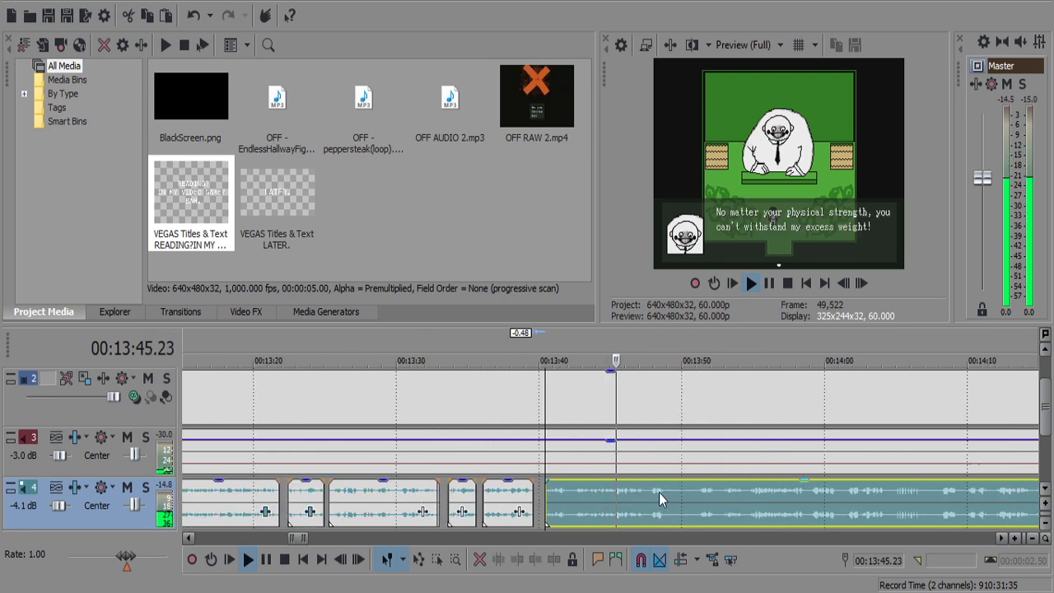
scroll(659, 492, "up", 4)
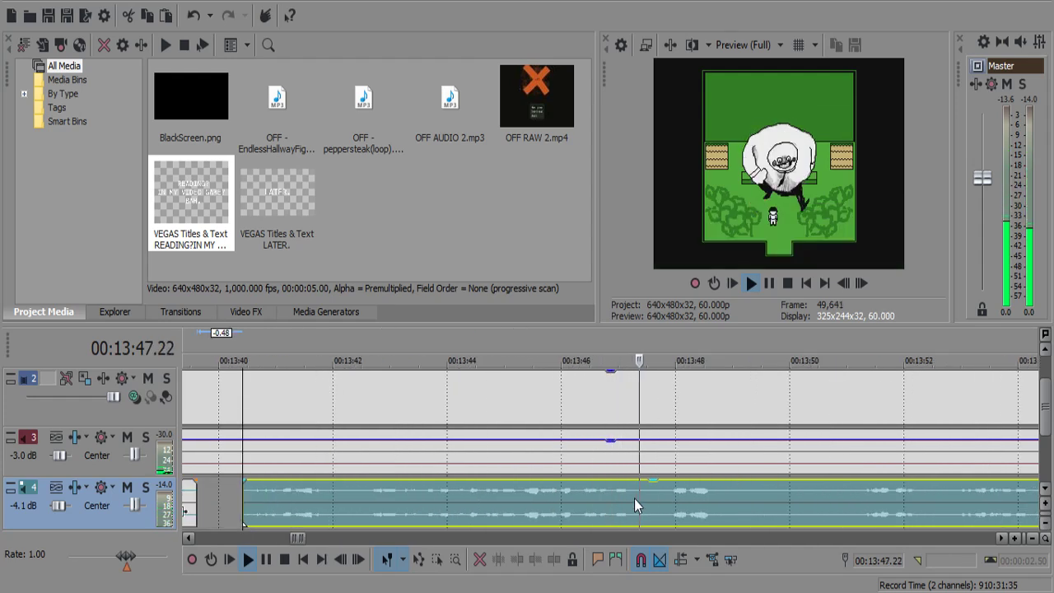
left_click(636, 490)
left_click(634, 490)
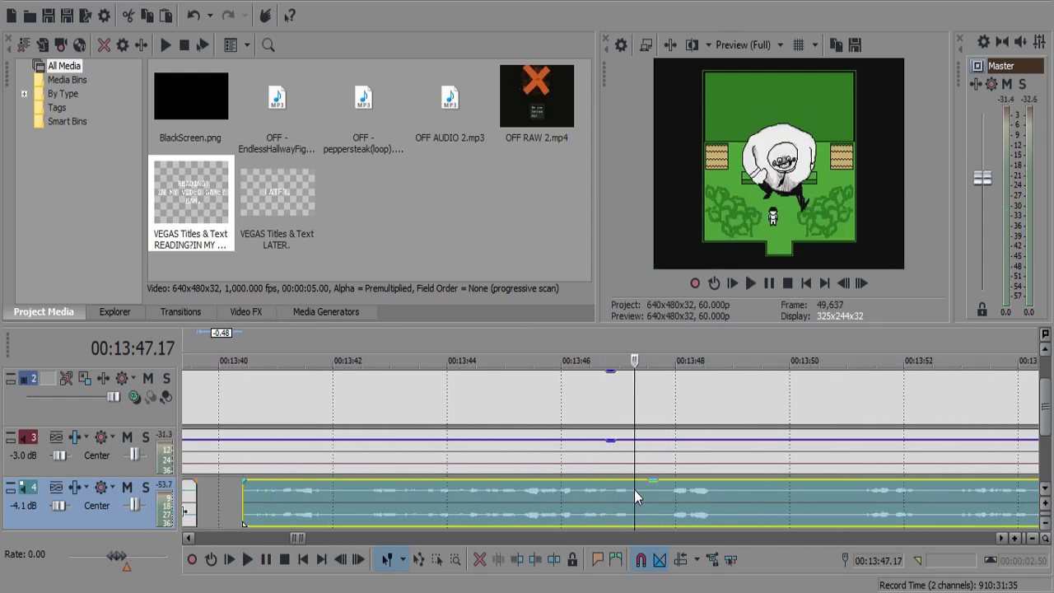
key("s")
key("Return")
key("s")
left_click(644, 498)
key("Delete")
Play the end of the track 4 clip before the gap at 00:13:47.17 and give it a short fade-out.
left_click(601, 499)
key("space")
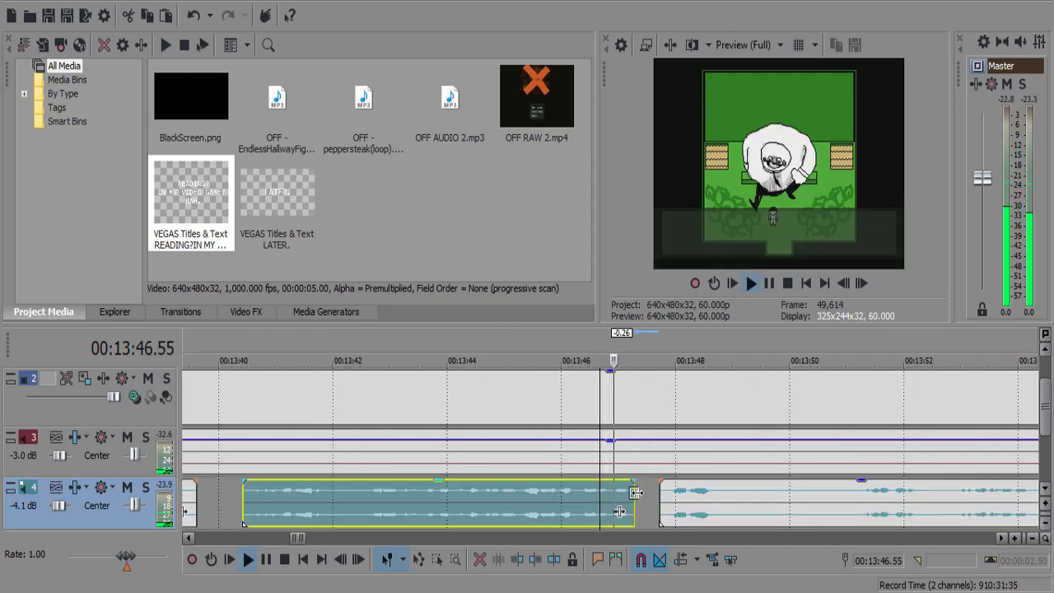
left_click_drag(635, 482, 630, 480)
key("space")
Split the track 4 audio at about 00:13:48.42 and 00:13:49.47 and delete the piece between the cuts.
left_click(717, 497)
key("s")
key("space")
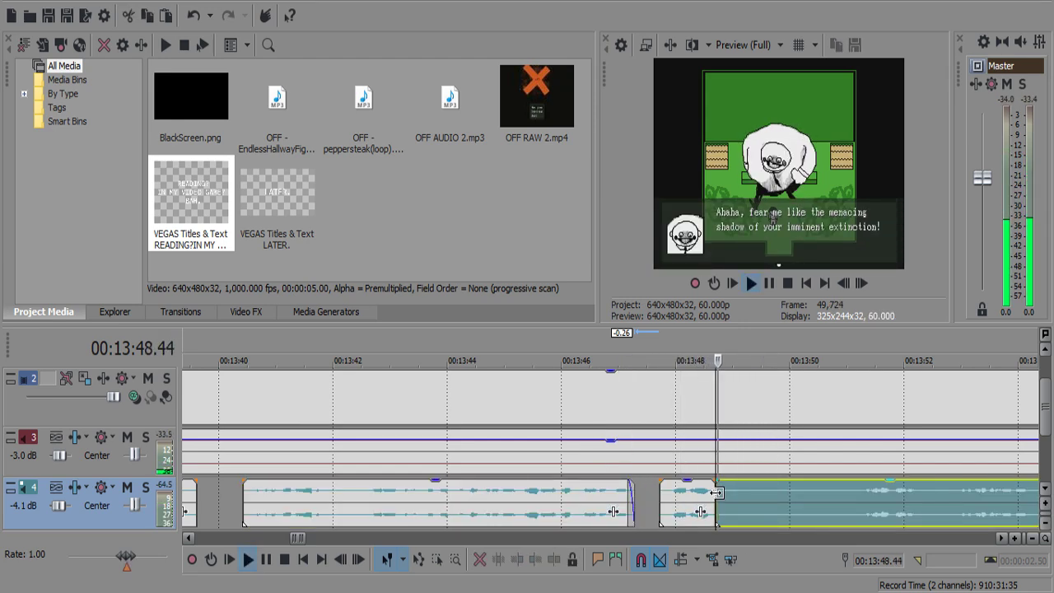
scroll(714, 494, "down", 1)
scroll(713, 496, "up", 2)
key("Return")
key("s")
left_click(578, 511)
key("Delete")
Replay the tail of the short track 4 clip from about 00:13:48.14 to judge where its speech ends.
left_click(492, 508)
key("space")
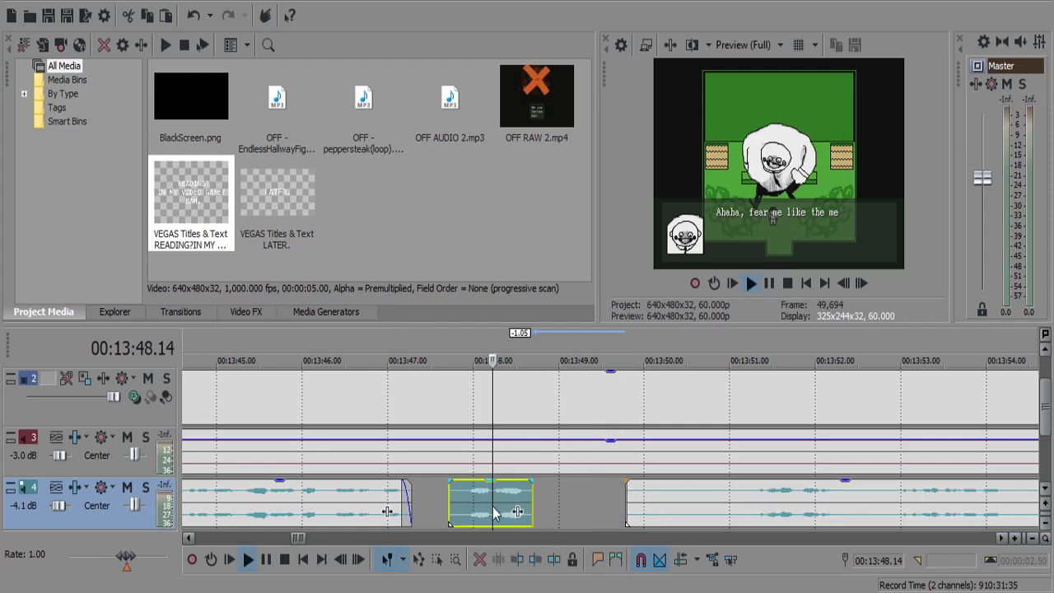
key("Return")
left_click(528, 494)
key("space")
key("Return")
left_click(522, 499)
key("space")
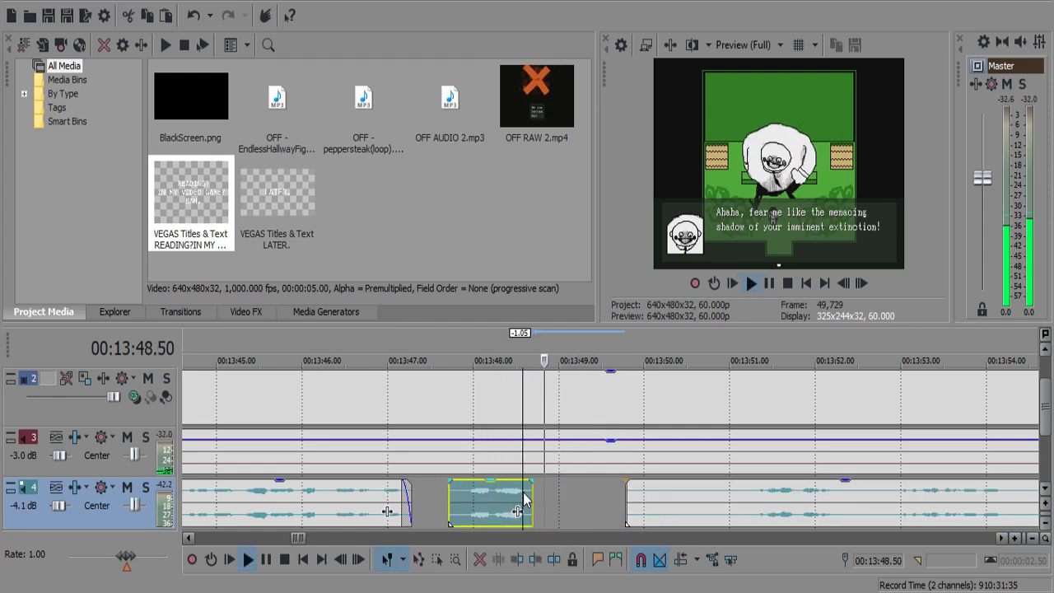
Split the short track 4 clip at about 00:13:48.36 and delete the sliver after the cut.
key("Return")
left_click(525, 497)
key("s")
key("space")
key("Return")
key("Delete")
Split the track 4 audio at about 00:13:50.58 and delete the silent piece between the gap and the cut.
left_click(476, 512)
key("space")
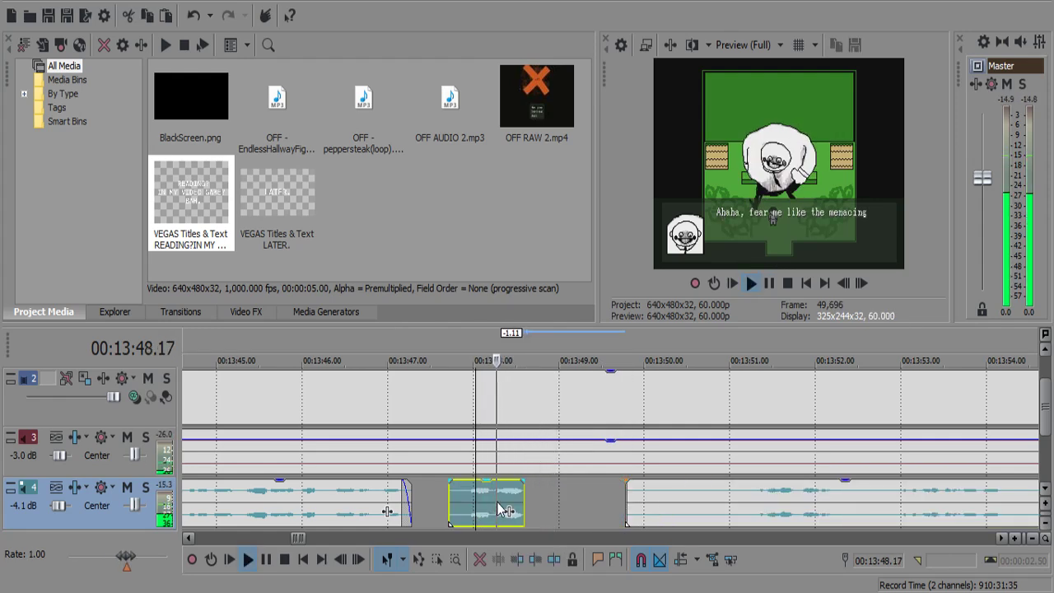
scroll(591, 501, "down", 3)
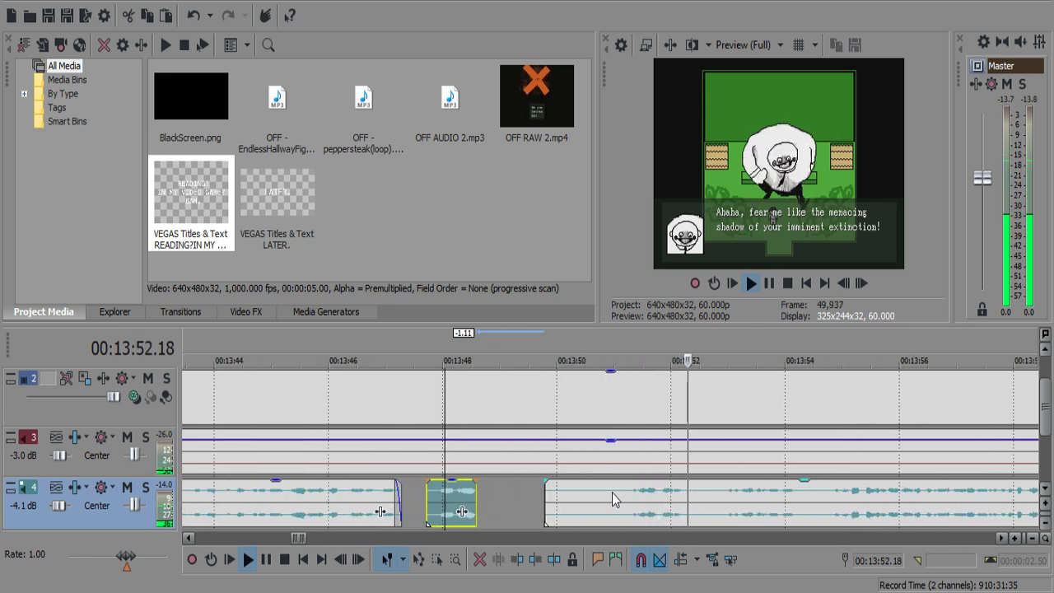
left_click(612, 492)
key("space")
key("s")
left_click(586, 499)
key("Delete")
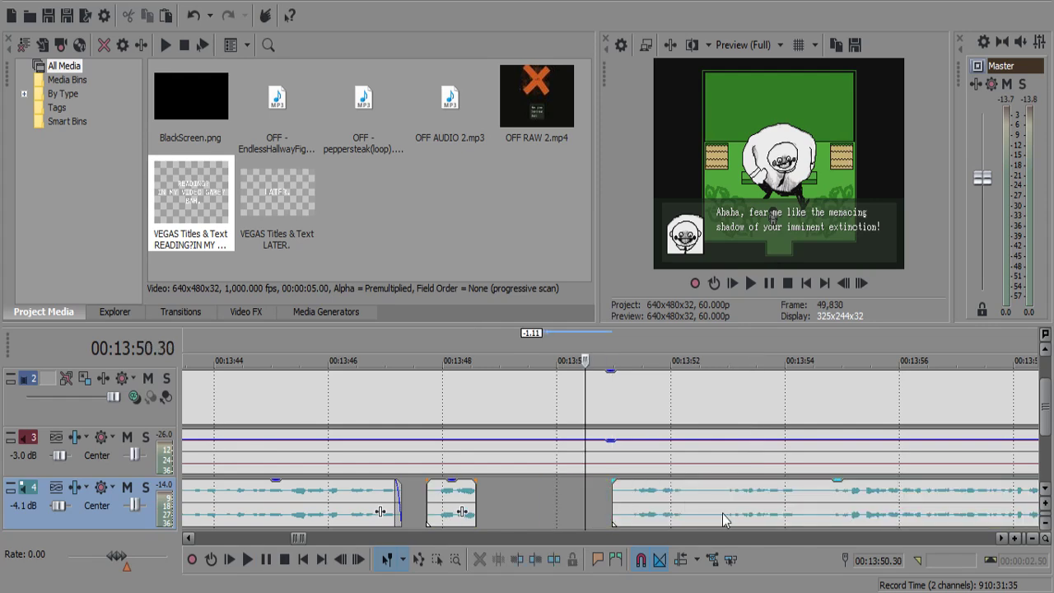
Split the track 4 audio at about 00:13:58.31 and 00:13:59.07 and delete the silent piece between the cuts.
left_click(723, 514)
key("space")
scroll(717, 511, "down", 1)
scroll(718, 517, "up", 1)
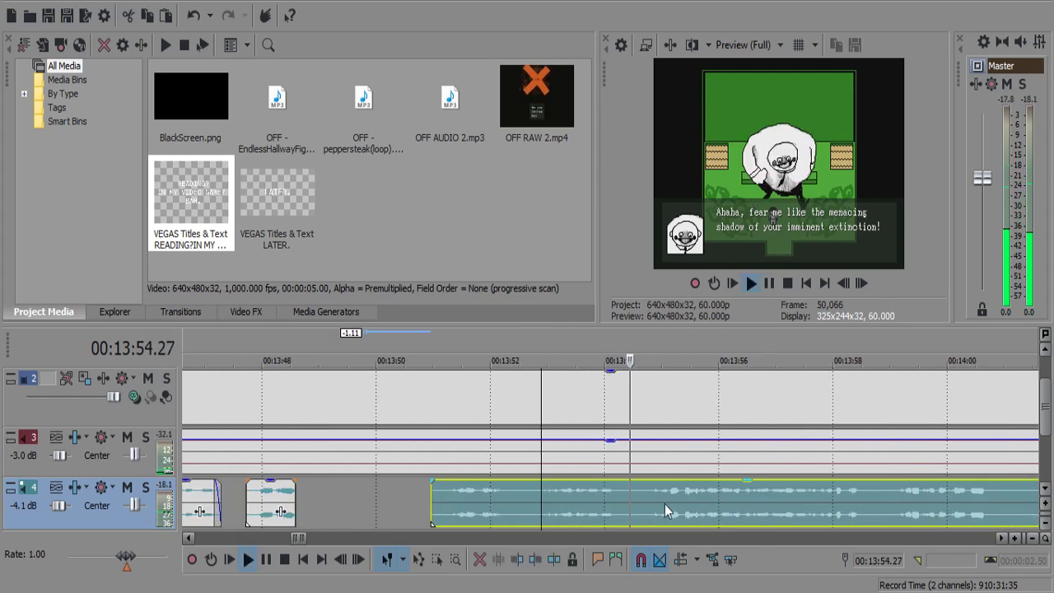
scroll(635, 490, "down", 3)
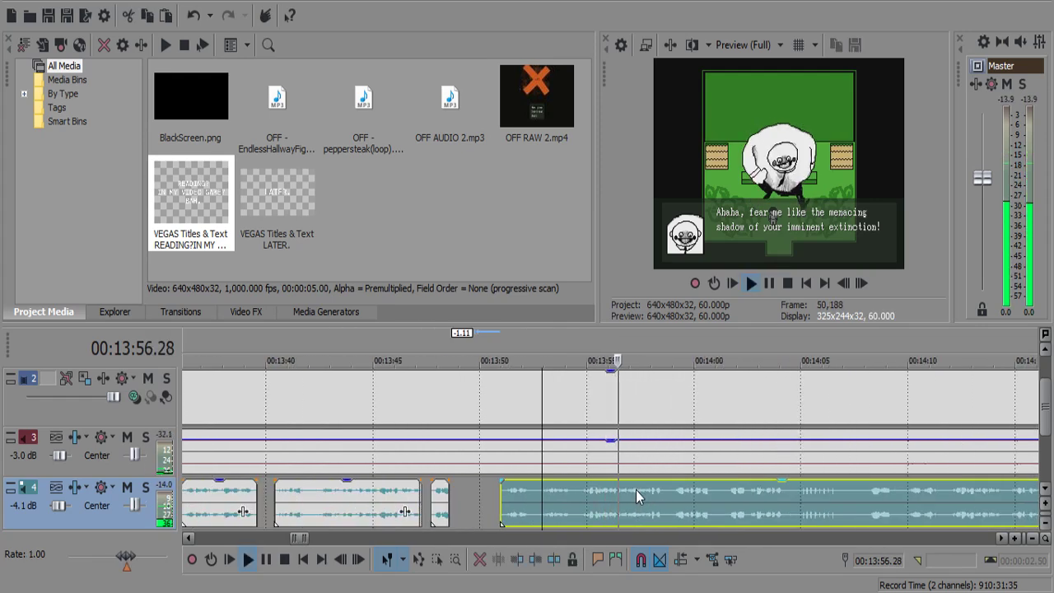
scroll(636, 490, "up", 2)
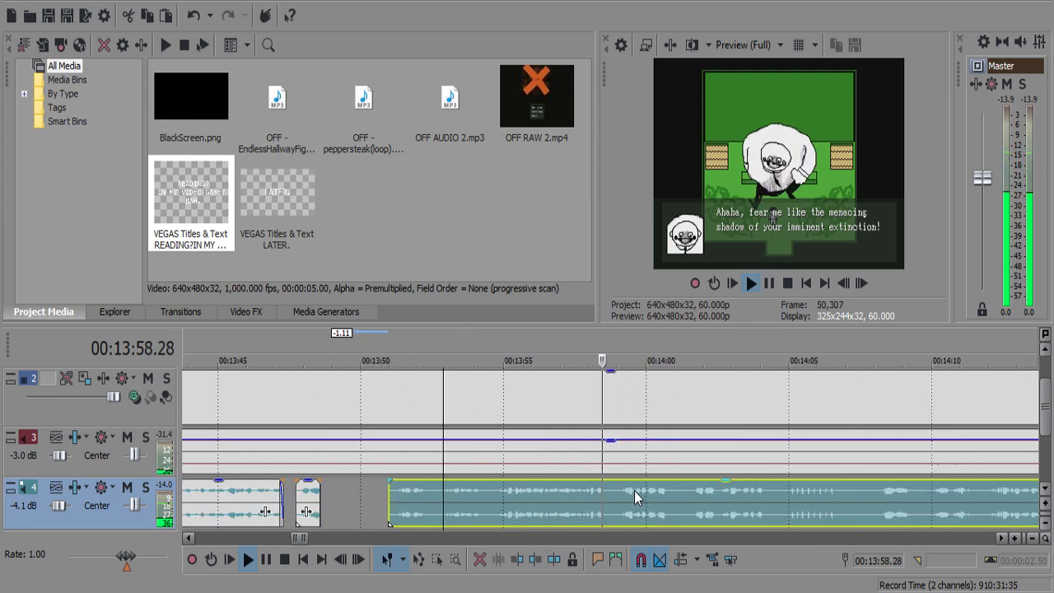
scroll(634, 491, "up", 5)
left_click(599, 498)
key("space")
key("s")
key("space")
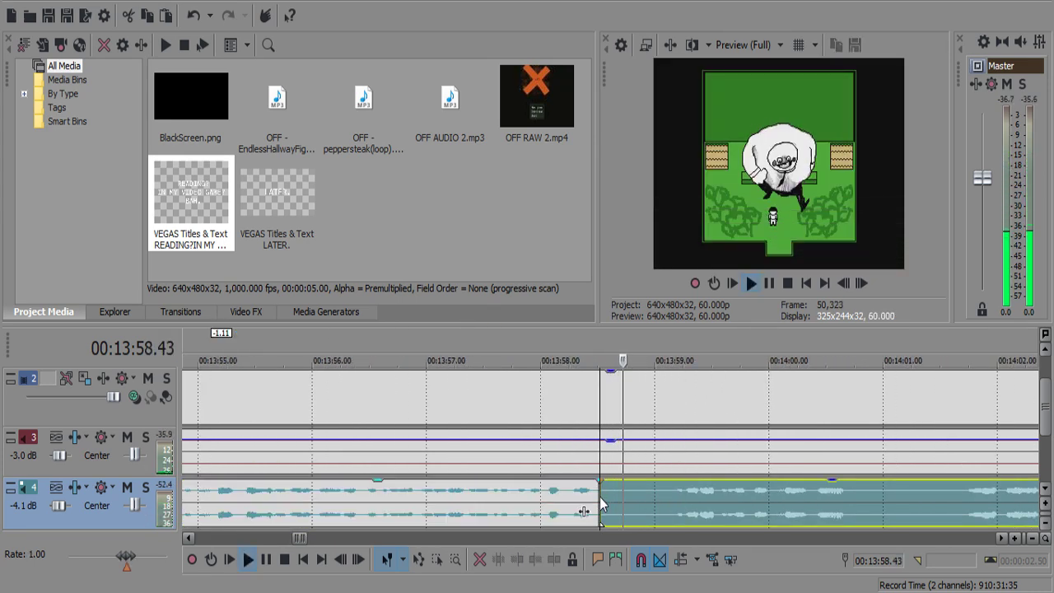
key("Return")
key("s")
left_click(646, 500)
key("Delete")
Split the track 4 audio at about 00:14:00.52 and 00:14:01.24 and delete the silent piece between the cuts.
key("space")
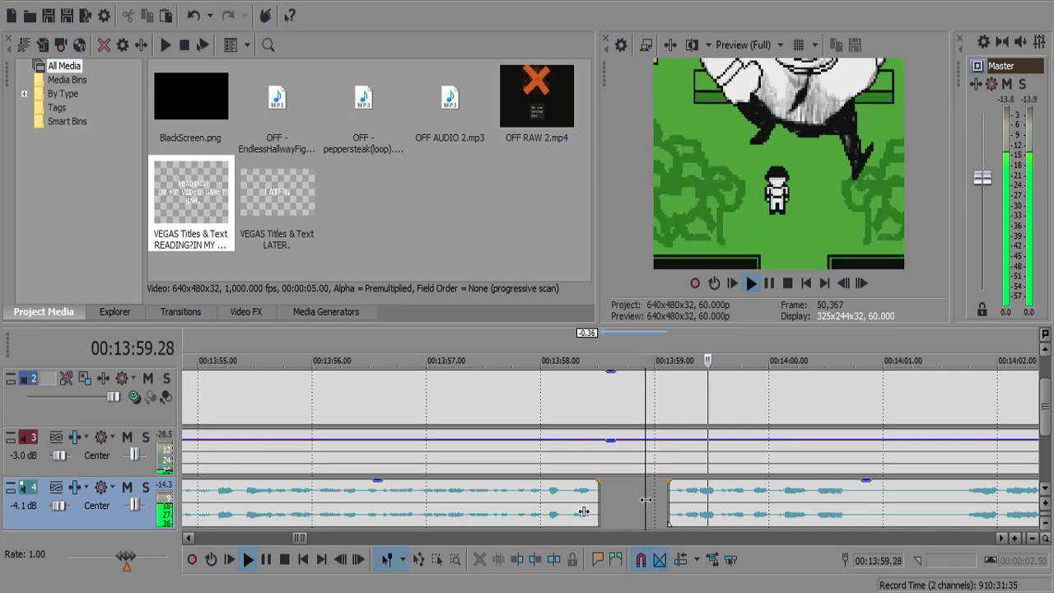
scroll(645, 499, "down", 2)
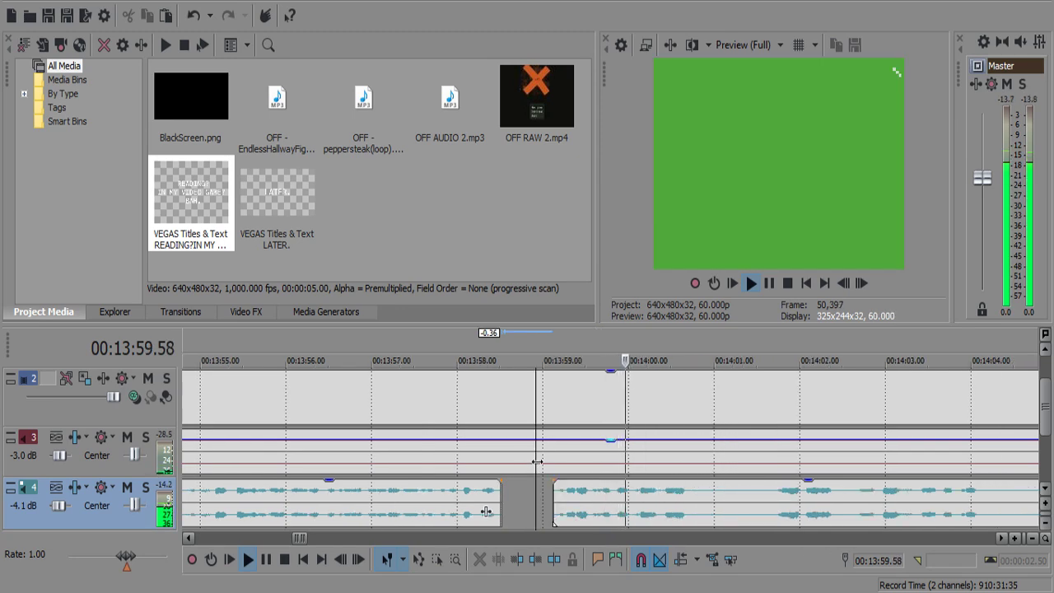
left_click(703, 497)
key("s")
key("s")
key("space")
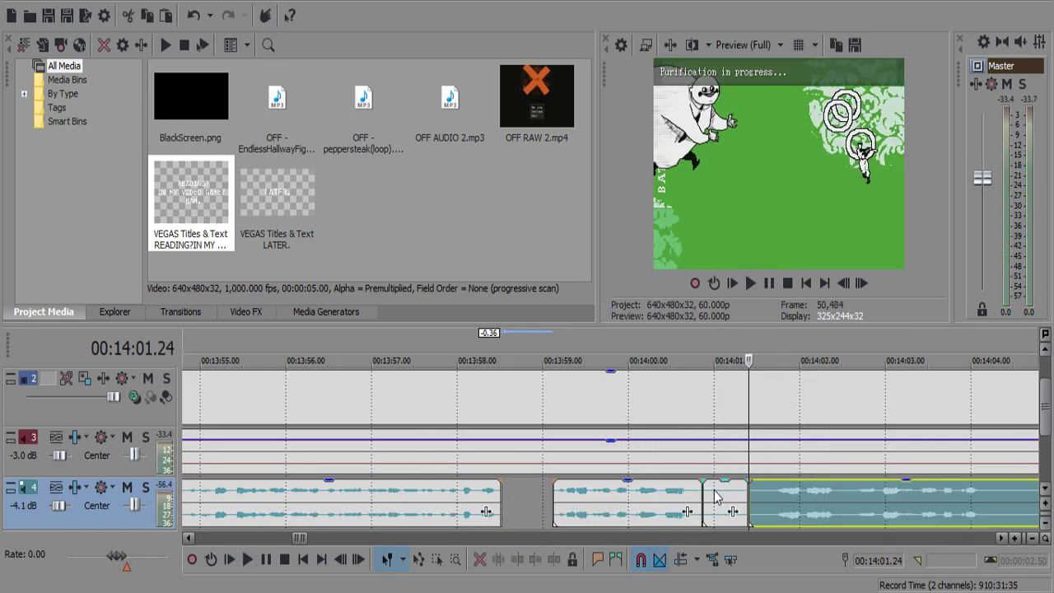
left_click(715, 496)
key("Delete")
Split the track 4 audio at about 00:14:04.10 and 00:14:04.37 and delete the piece between the cuts.
left_click(672, 503)
key("space")
scroll(672, 501, "down", 3)
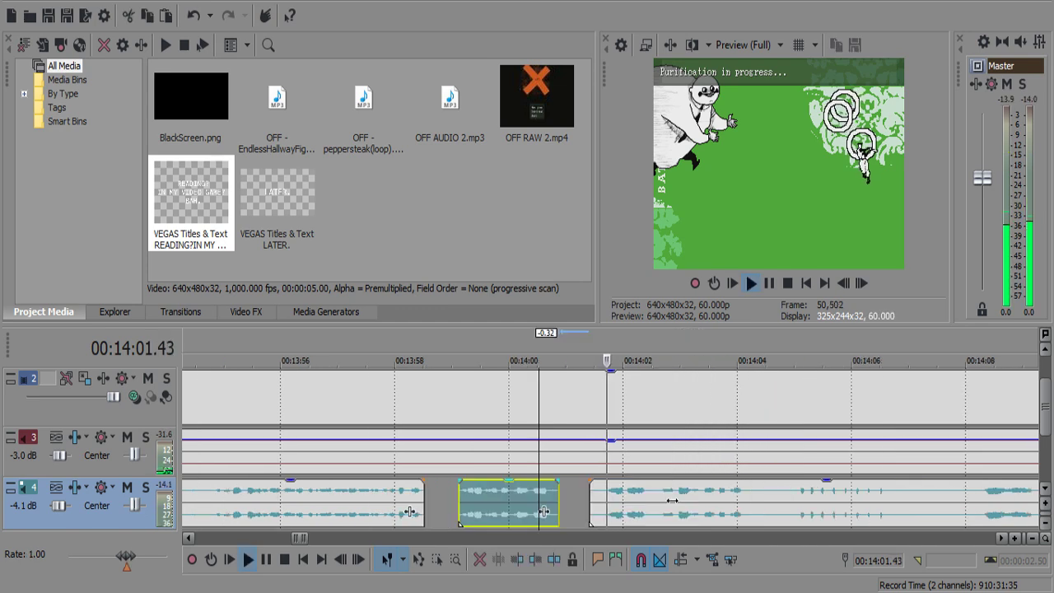
scroll(671, 509, "up", 3)
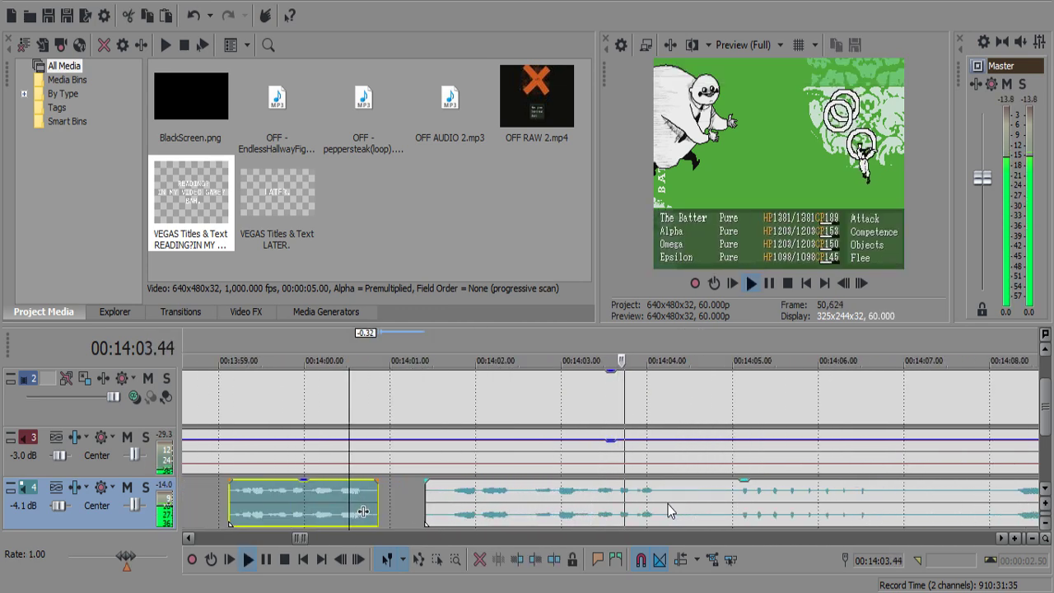
left_click(662, 496)
key("s")
left_click(699, 499)
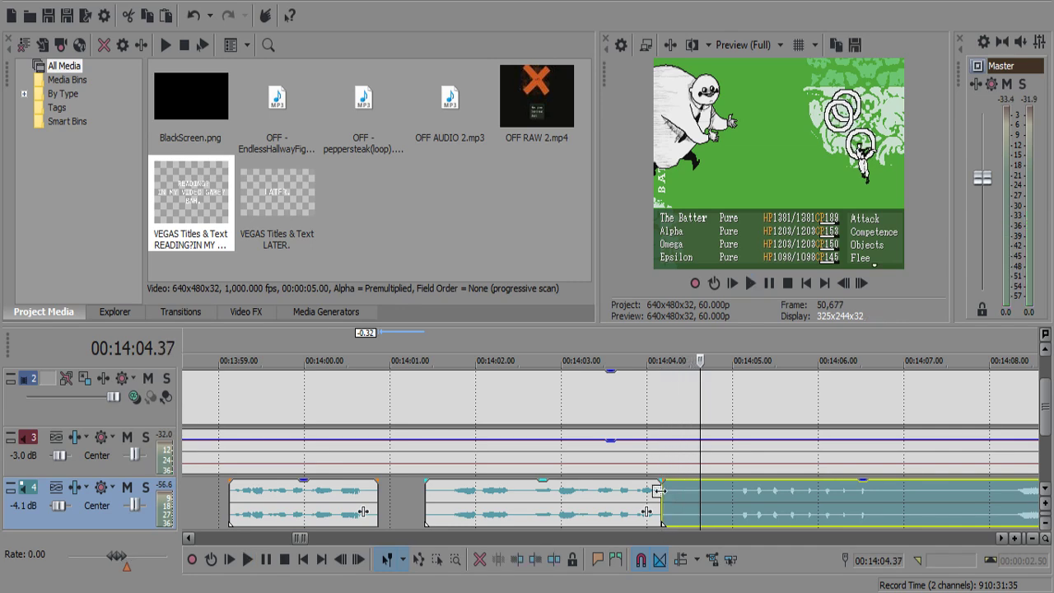
key("s")
left_click(666, 501)
key("Delete")
Split the track 4 audio at about 00:14:06.37 and 00:14:08.07 and delete the silent piece between the cuts.
left_click(605, 504)
key("space")
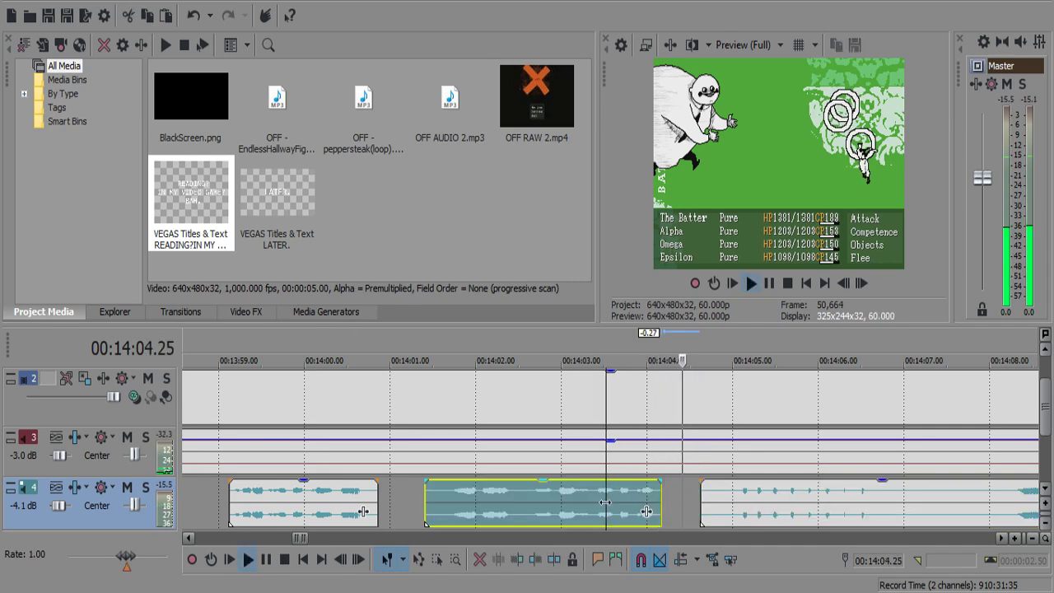
scroll(606, 502, "down", 4)
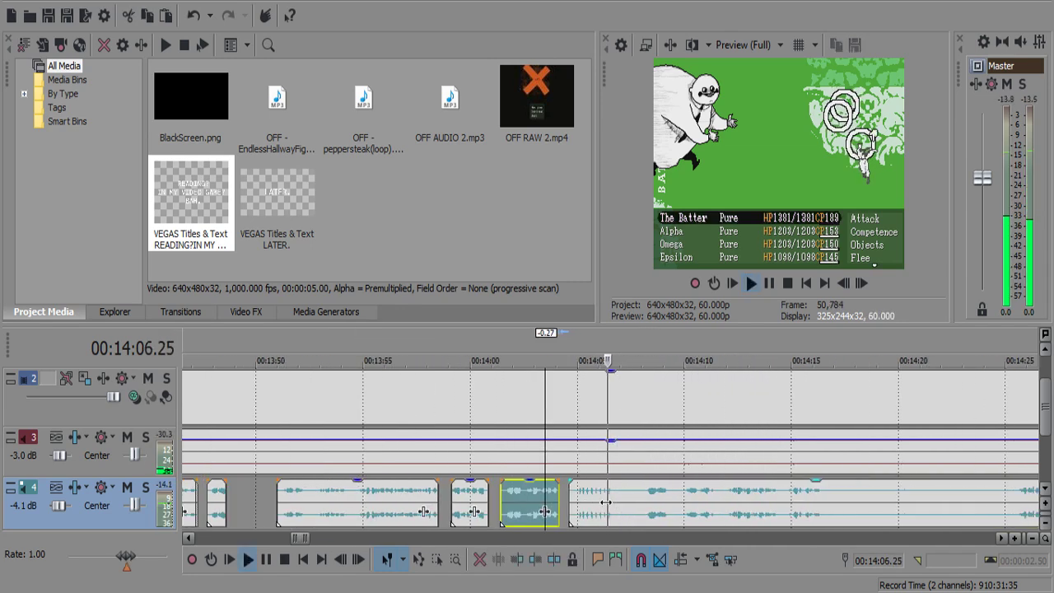
scroll(617, 505, "up", 5)
left_click(603, 499)
key("s")
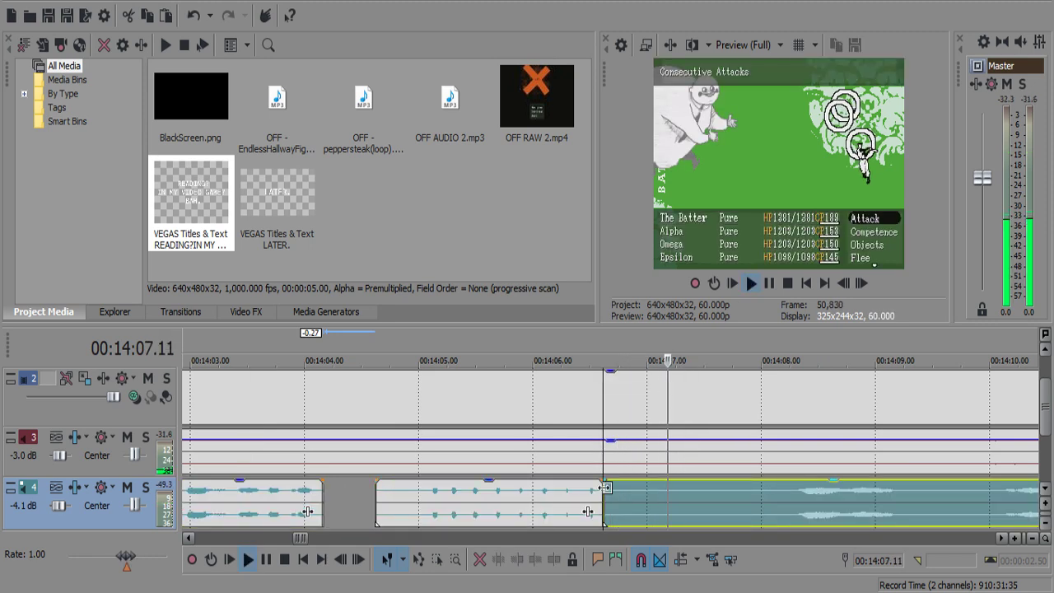
key("Return")
key("s")
left_click(746, 497)
key("Delete")
Split the track 4 audio at about 00:14:14.24 and 00:14:14.48 and delete the piece between the cuts.
left_click(757, 495)
key("space")
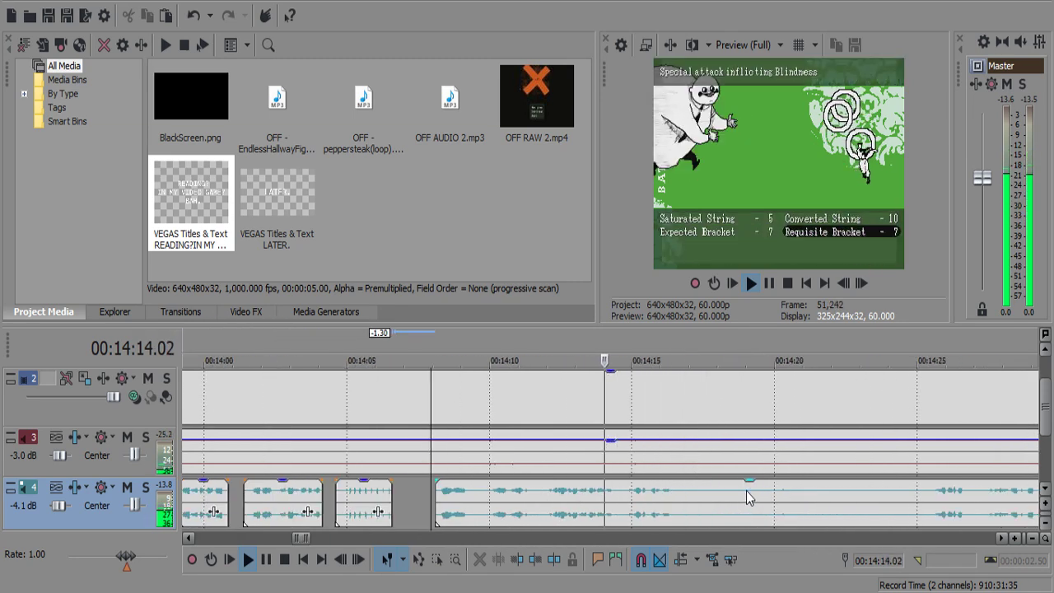
key("space")
left_click(607, 492)
key("s")
key("space")
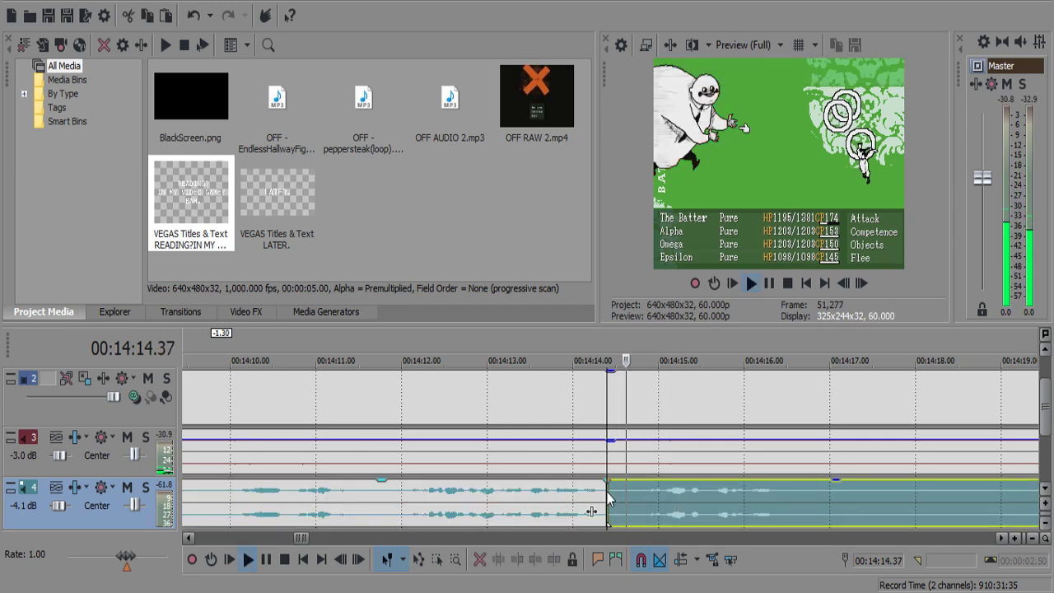
key("space")
key("s")
left_click(617, 495)
key("Delete")
Add a short fade-in to the track 4 clip starting at about 00:14:14.48 and replay the transition.
left_click(566, 503)
key("space")
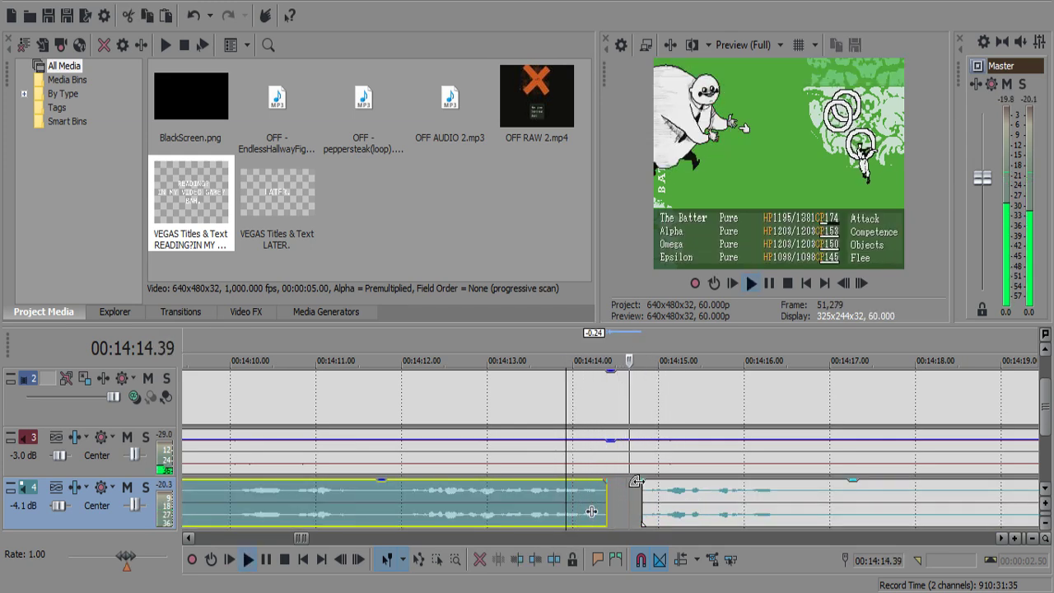
left_click_drag(641, 482, 657, 483)
key("space")
left_click(632, 503)
key("space")
Split the track 4 audio at about 00:14:16.41 and the gameplay video with its track 3 audio at about 00:14:17.31.
scroll(629, 496, "down", 3)
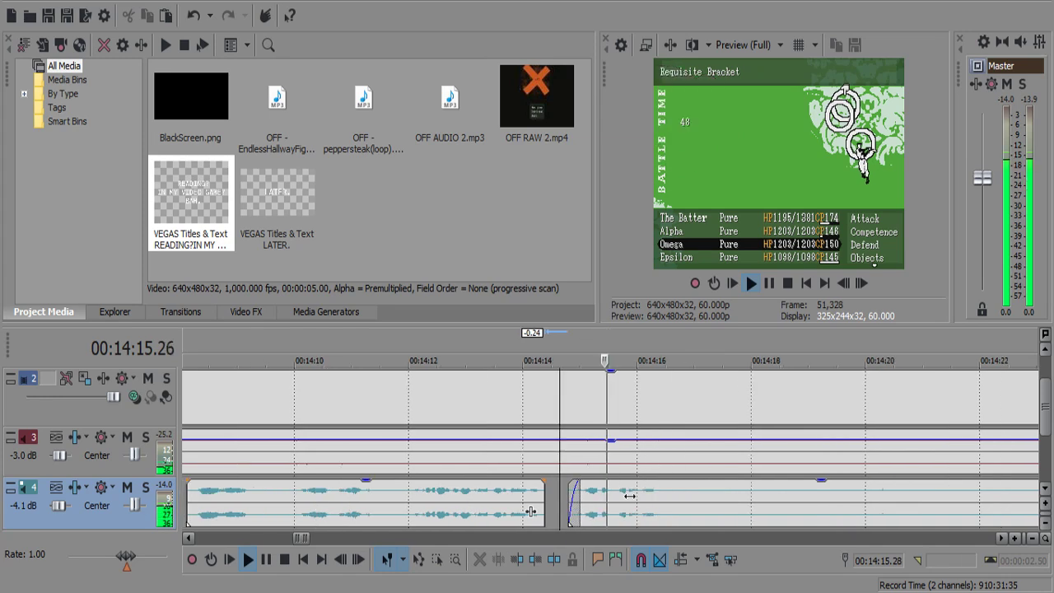
scroll(629, 496, "up", 3)
left_click(632, 494)
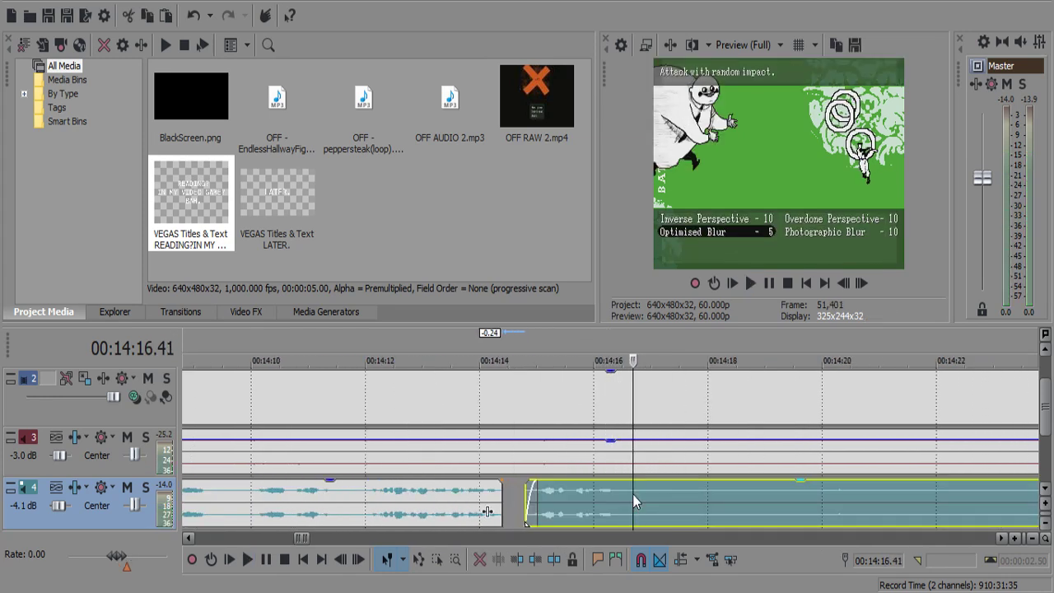
key("s")
scroll(632, 492, "down", 1)
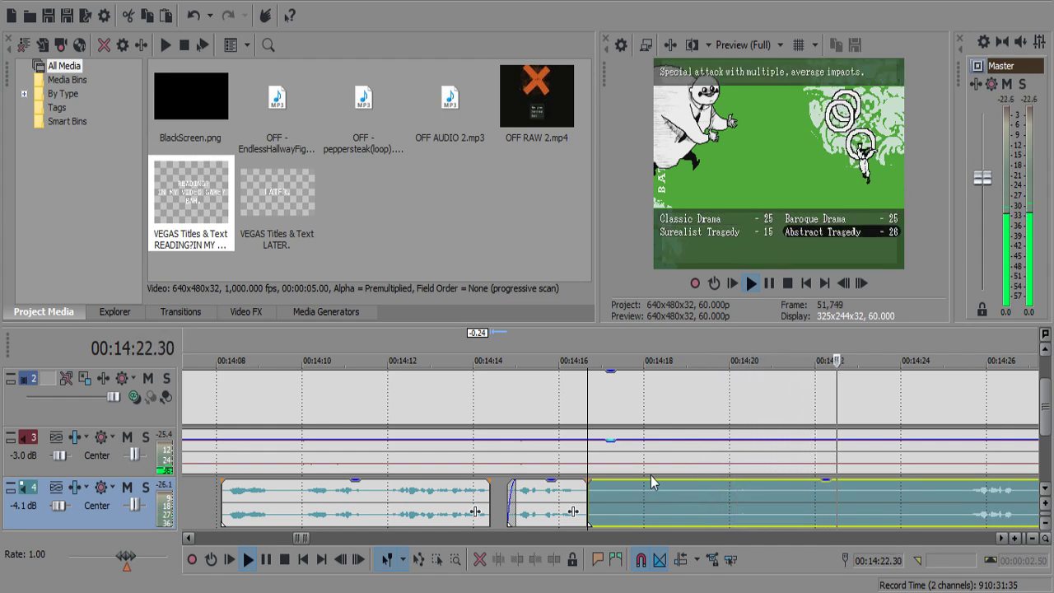
left_click(624, 460)
key("s")
Find where the commentary resumes and split the track 4 audio and the gameplay clip at 00:14:25.12.
left_click(966, 510)
key("space")
scroll(966, 510, "down", 1)
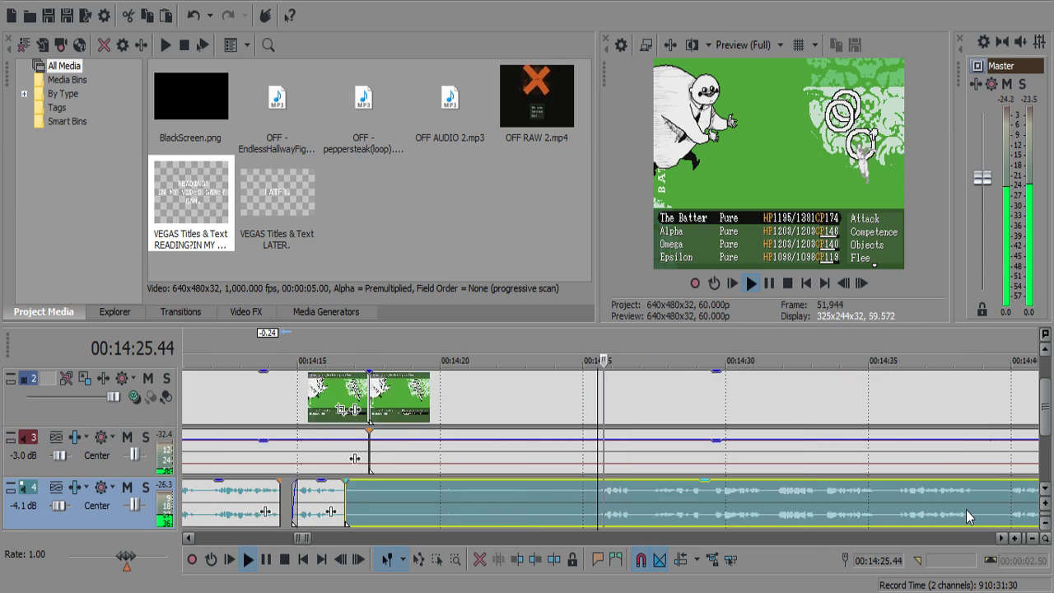
scroll(966, 510, "up", 2)
key("space")
left_click(556, 498)
key("s")
left_click(562, 457)
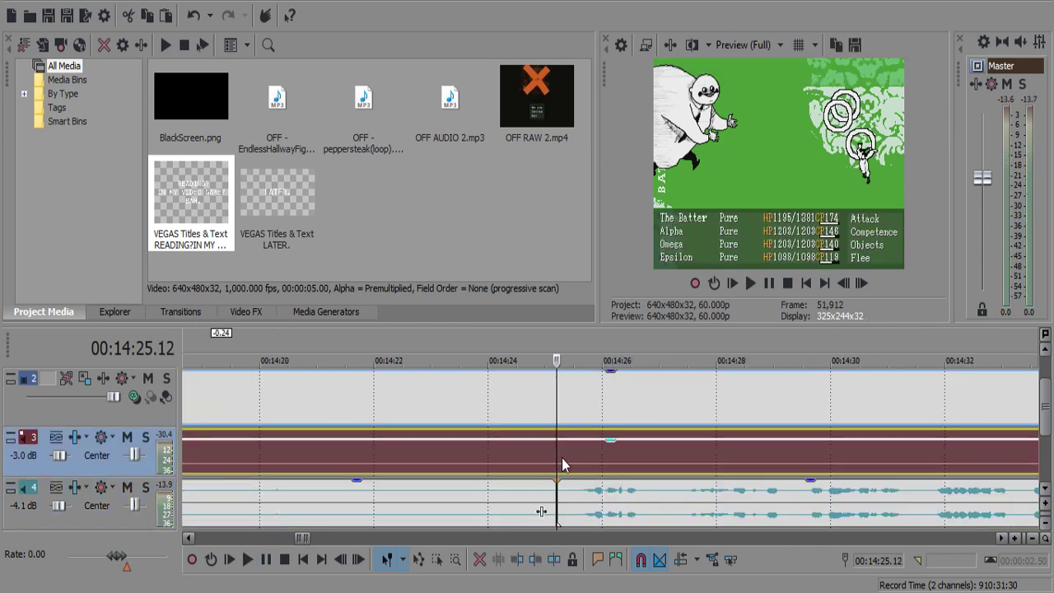
key("s")
Delete the silent track 4 piece and the idle gameplay piece that end at 00:14:25.12.
scroll(566, 461, "down", 1)
left_click(569, 495)
key("Delete")
left_click(561, 460)
key("Delete")
Move the remaining gameplay clip and track 4 audio back together to about 00:14:17.31, closing the gap in the gameplay.
left_click(631, 401)
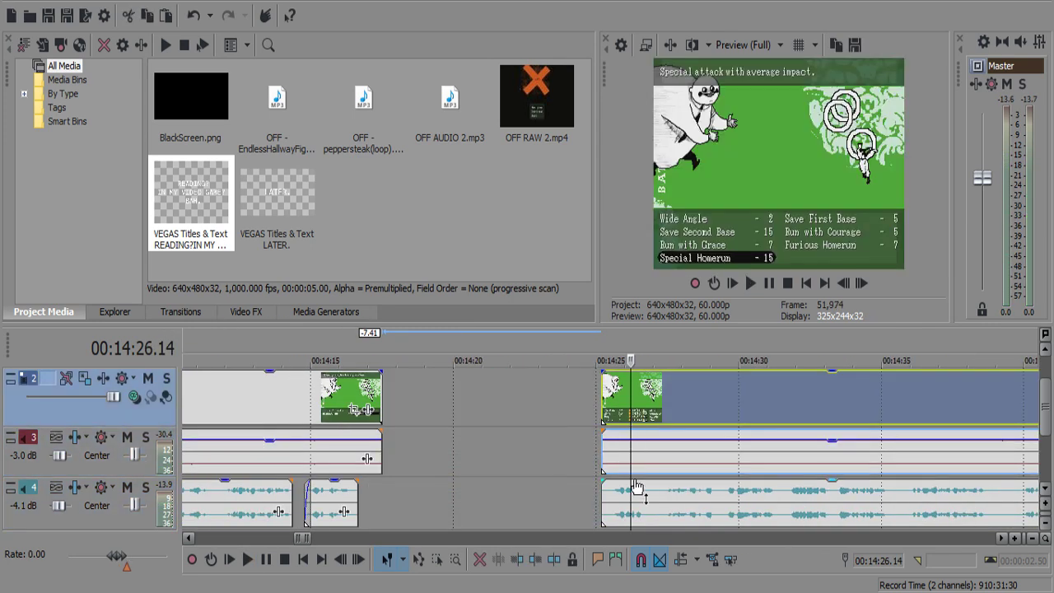
left_click(636, 496, "shift")
left_click_drag(651, 467, 429, 450)
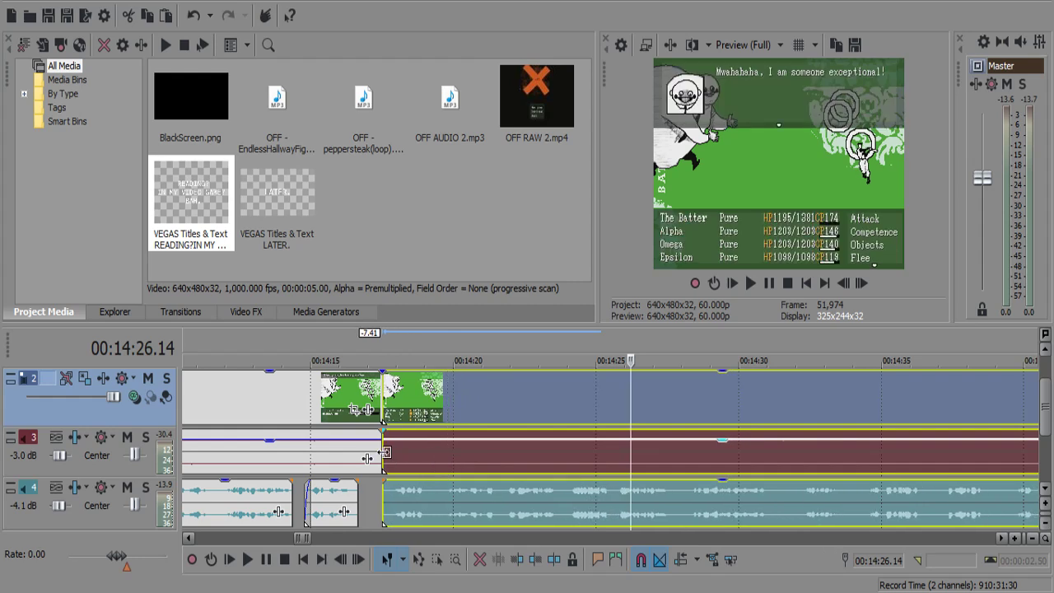
Extend the start of the later gameplay clip over the earlier one for a 0.30 crossfade and replay the join.
mouse_move(367, 458)
left_mouse_down()
mouse_move(350, 458)
mouse_move(376, 458)
left_mouse_up()
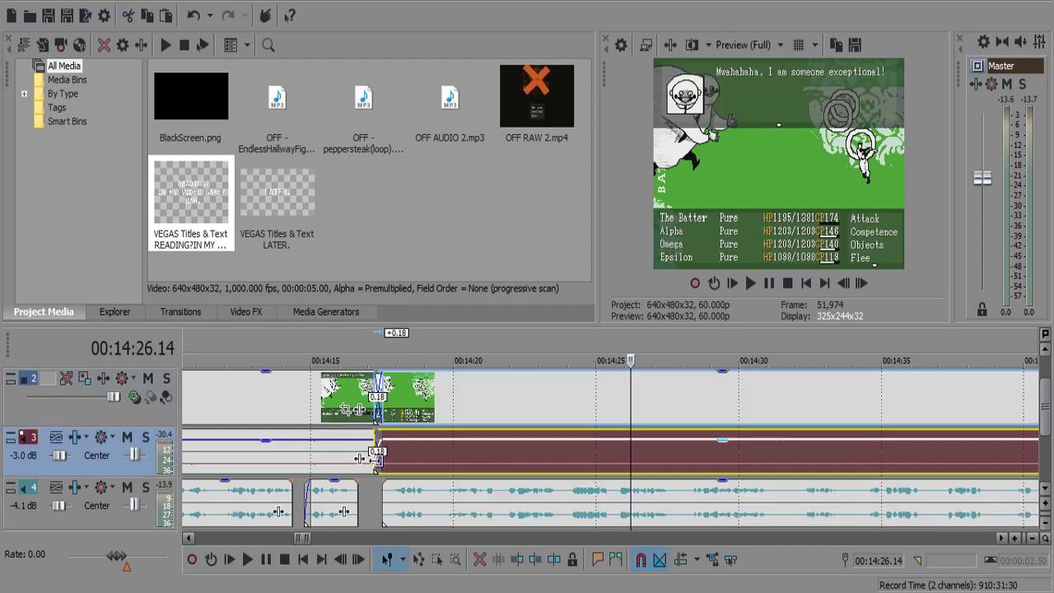
left_click(375, 458)
scroll(411, 467, "up", 4)
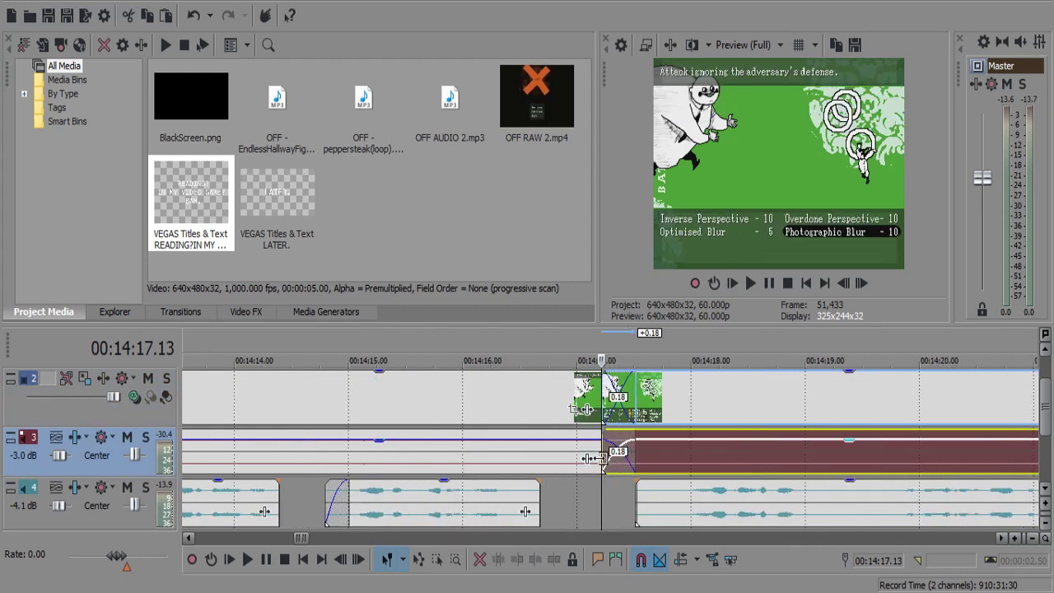
left_click_drag(602, 459, 579, 467)
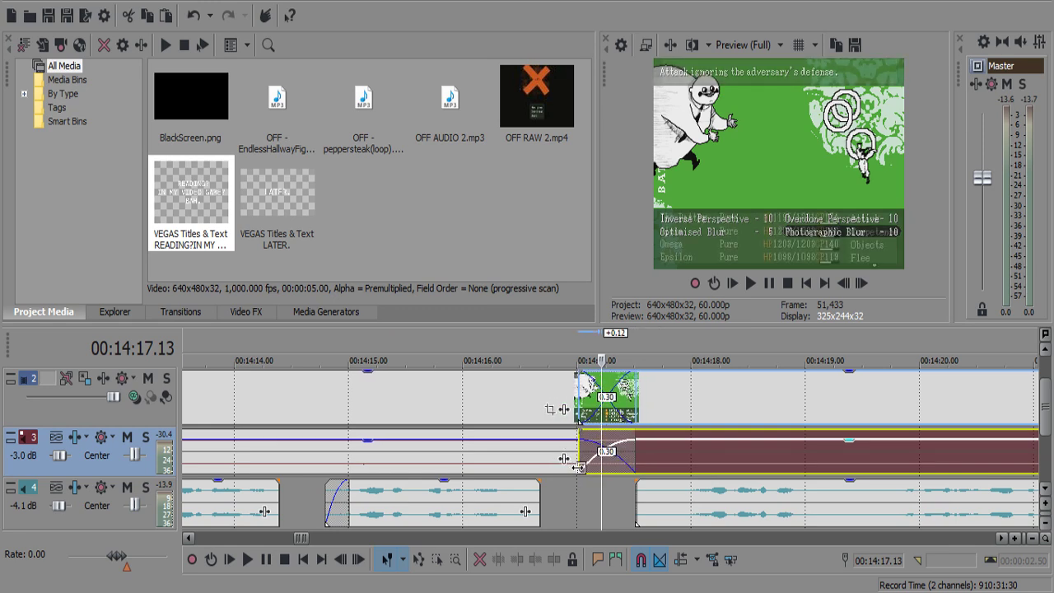
left_click(472, 518)
key("space")
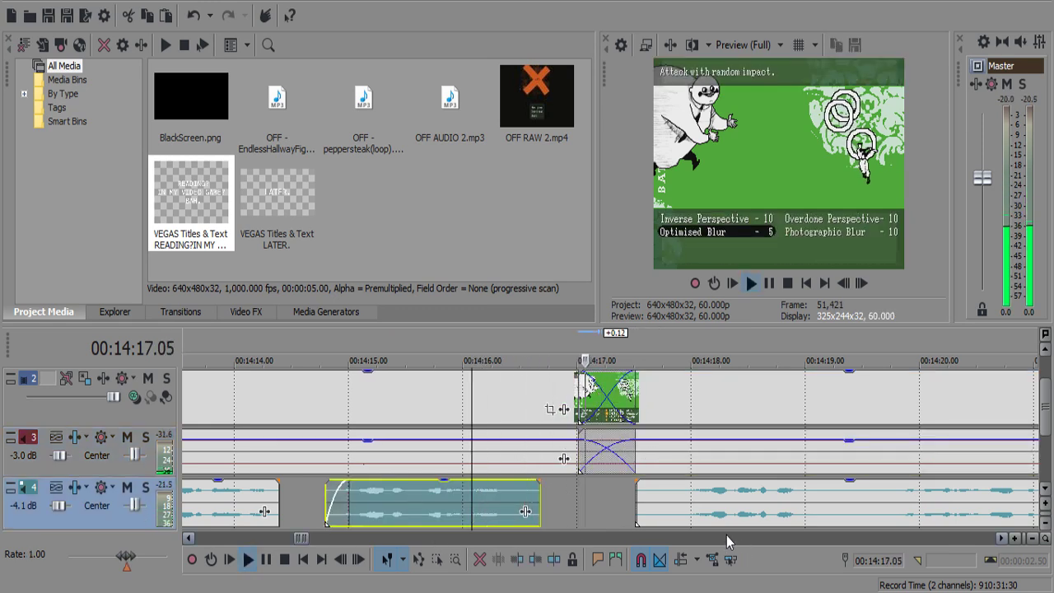
Split the track 4 audio at about 00:14:18.59 and 00:14:19.11 and delete the piece between the cuts.
scroll(704, 510, "down", 3)
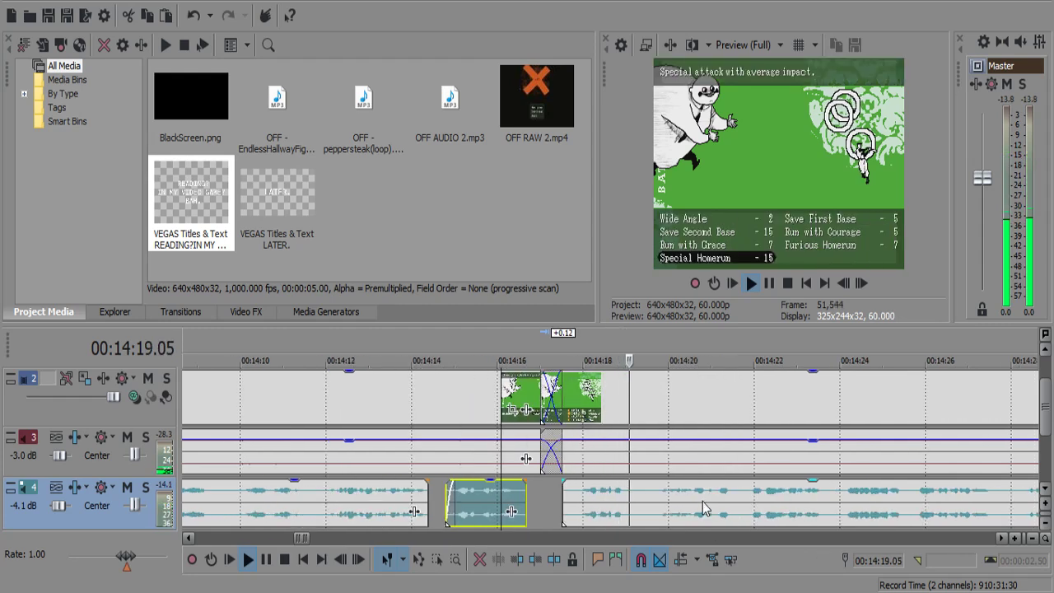
scroll(701, 506, "up", 3)
left_click(484, 500)
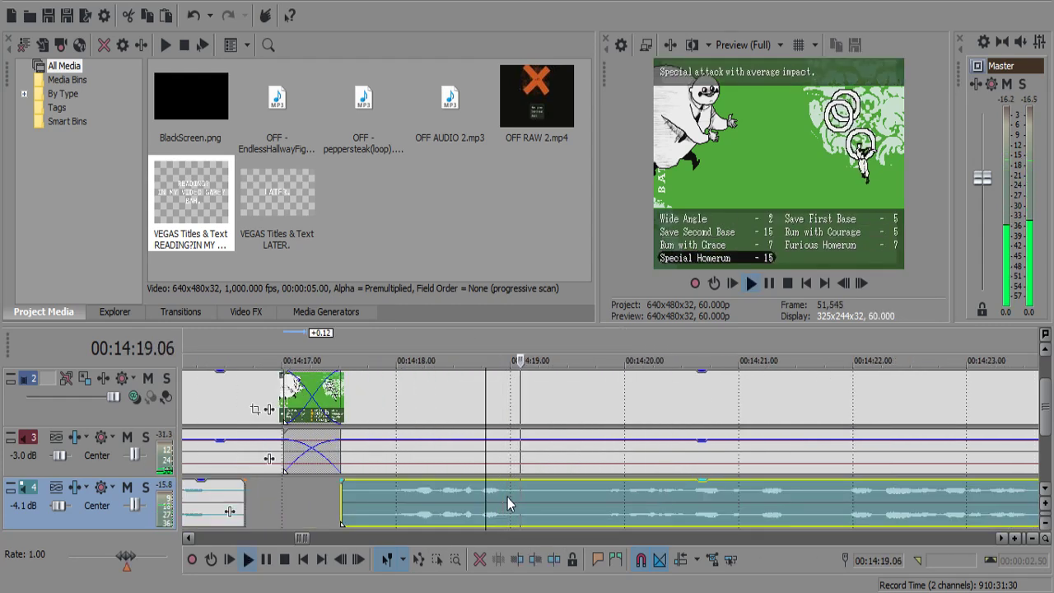
left_click(507, 497)
key("space")
key("s")
left_click(531, 497)
key("s")
left_click(517, 497)
key("Delete")
Add a short fade-out to the track 4 clip ending at about 00:14:18.59 and replay its tail.
left_click_drag(513, 480, 512, 480)
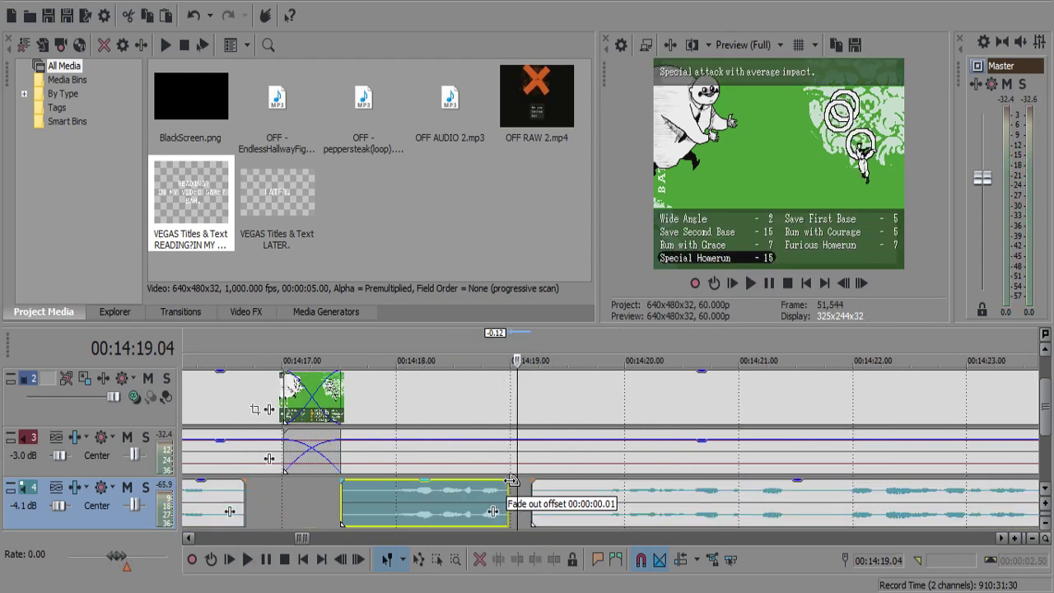
left_click(451, 512)
key("space")
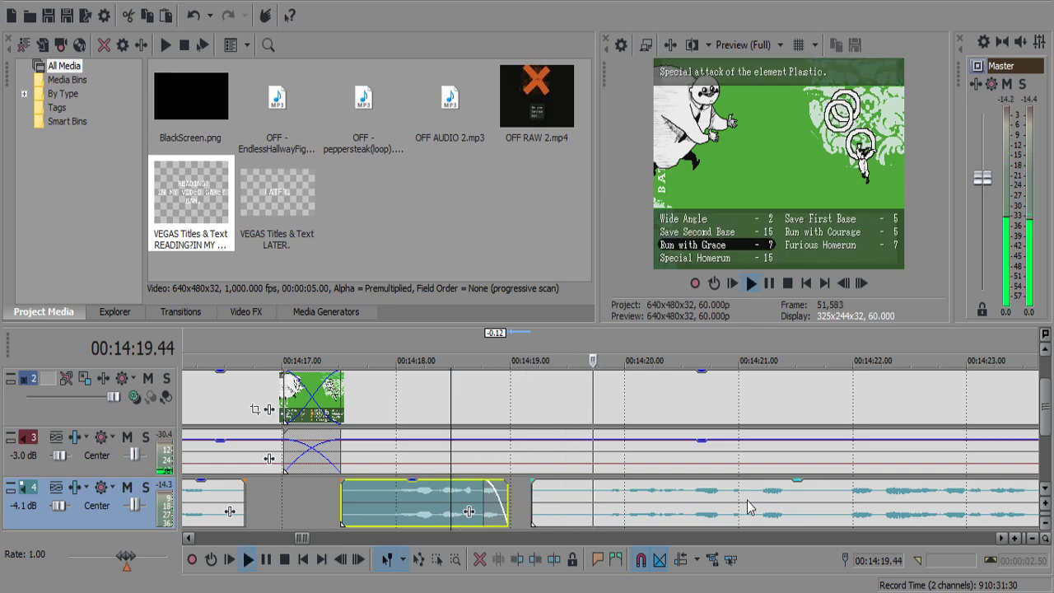
Split the track 4 audio at about 00:14:23.34 and 00:14:24.01 and delete the silent piece between the cuts.
scroll(748, 507, "down", 3)
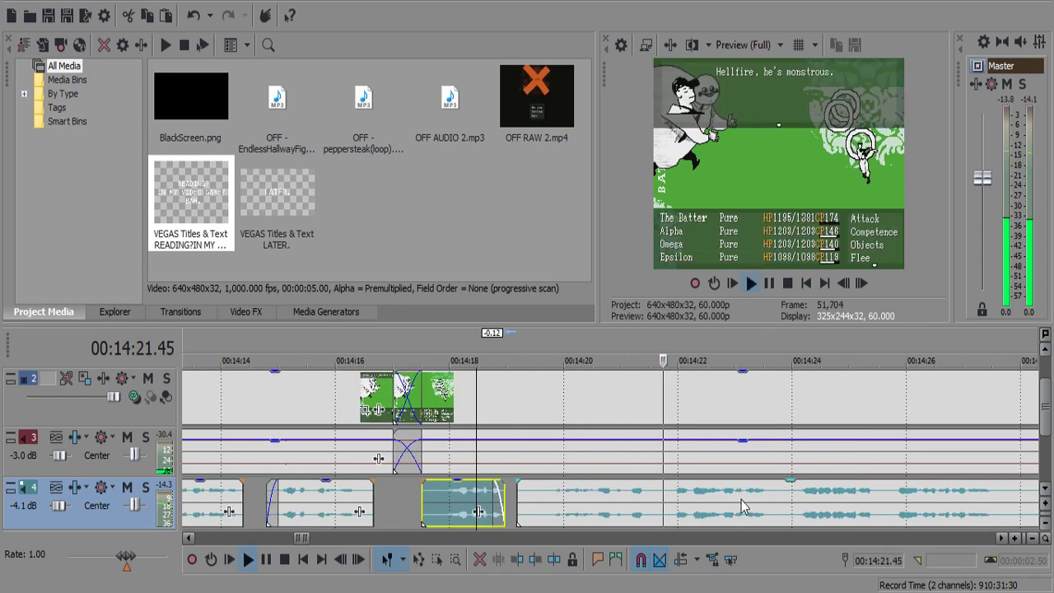
scroll(737, 502, "down", 2)
scroll(716, 502, "up", 5)
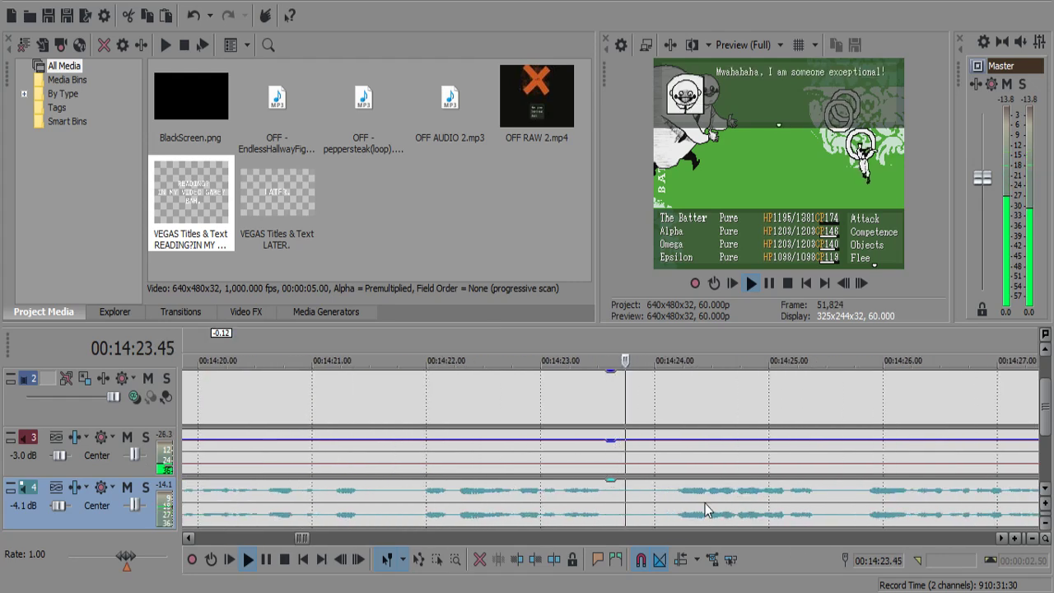
left_click(607, 500)
key("space")
key("s")
key("space")
key("Return")
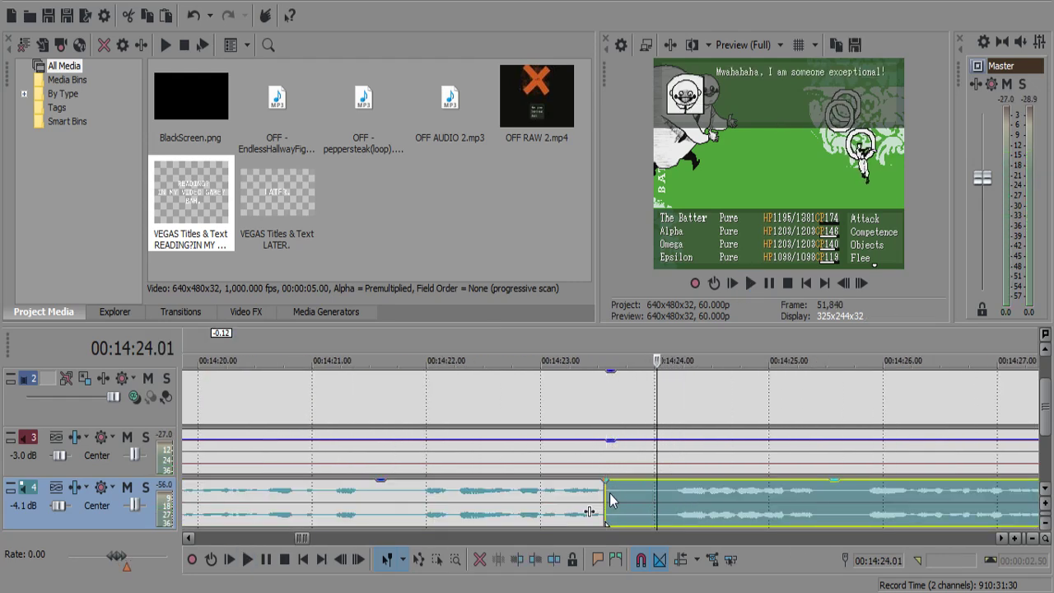
key("s")
left_click(625, 504)
left_click(576, 500)
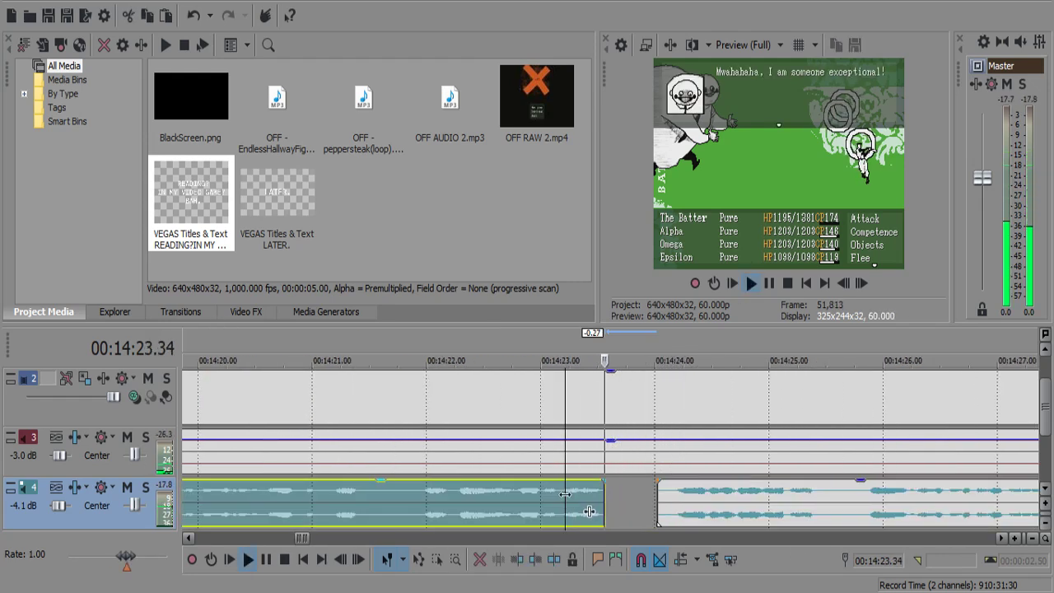
Split the track 4 audio at about 00:14:25.28 and 00:14:25.47 and delete the piece between the cuts.
scroll(576, 504, "down", 2)
scroll(566, 501, "up", 4)
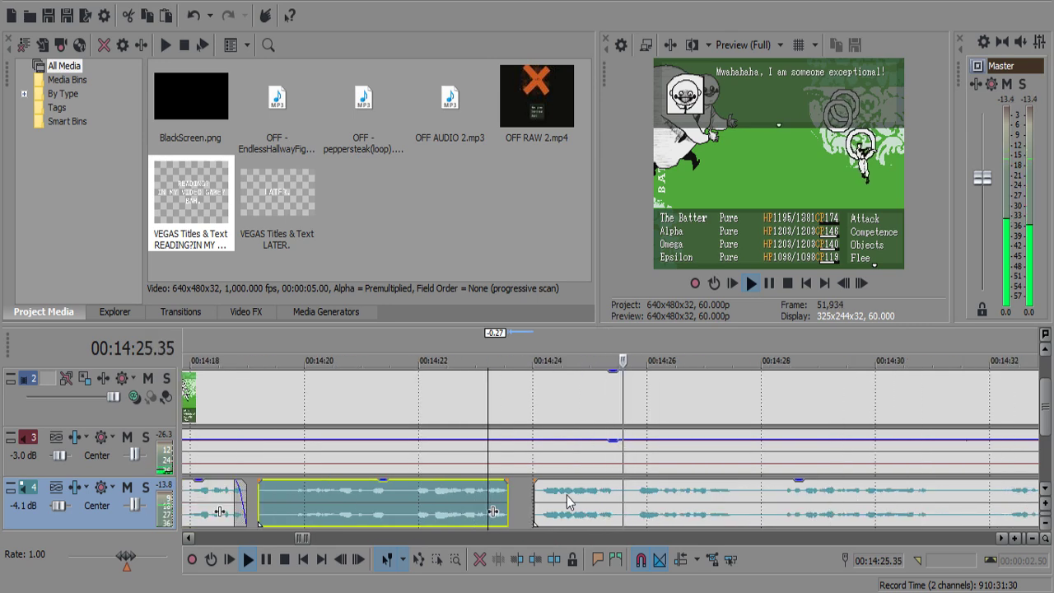
left_click(554, 497)
key("space")
key("s")
key("space")
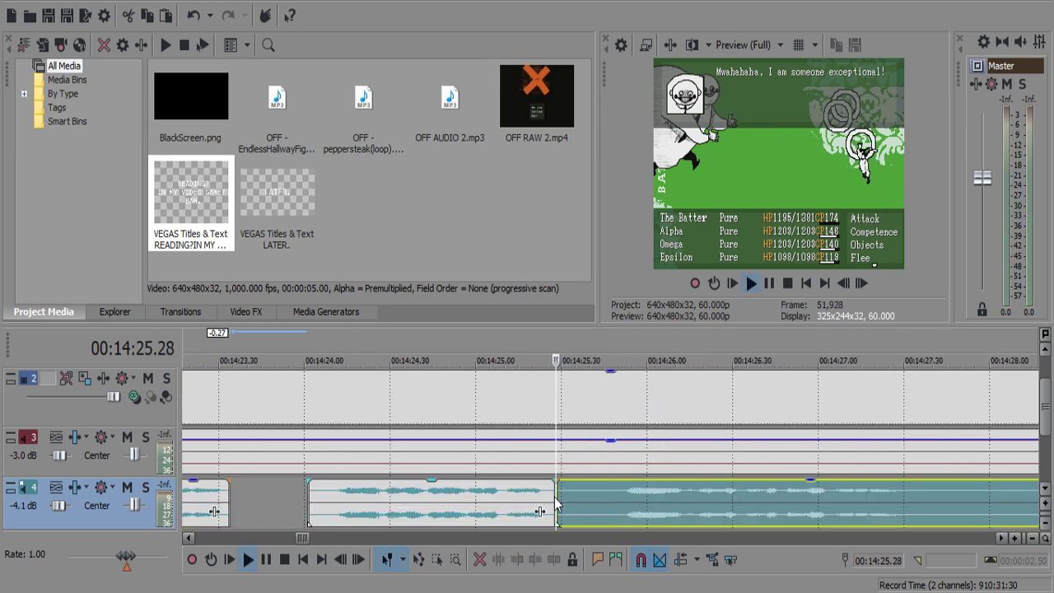
key("Return")
key("s")
key("ctrl+z")
left_click(609, 496)
key("s")
left_click(596, 502)
key("Delete")
Add a short fade-out to the track 4 clip ending at about 00:14:25.28 and replay its tail.
left_click(478, 517)
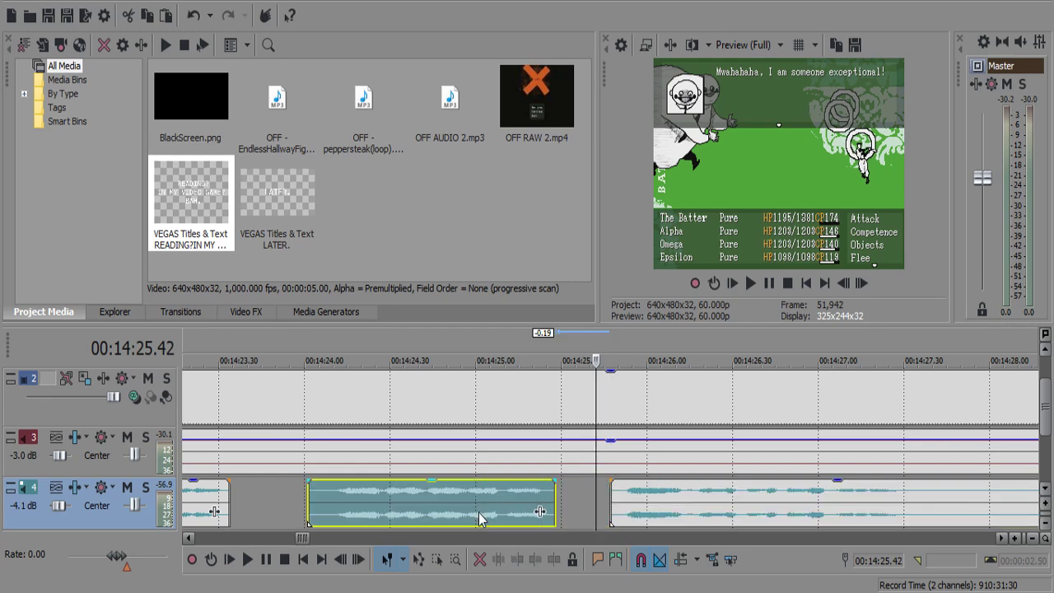
key("space")
scroll(601, 511, "down", 4)
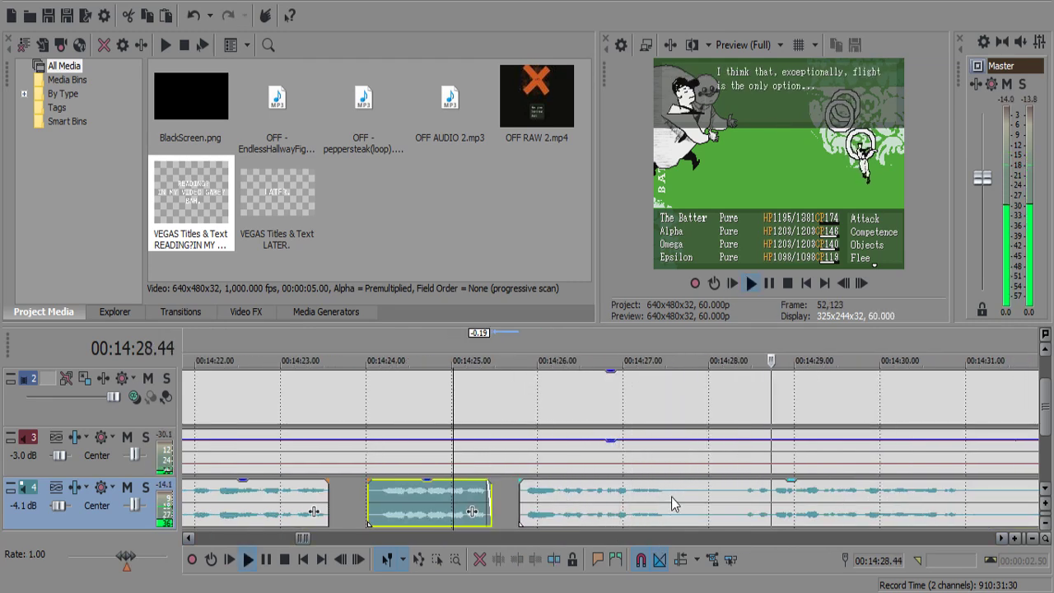
Split the track 4 audio at about 00:14:31.01 and 00:14:32.06, delete the silent piece between the cuts and replay the gap.
scroll(674, 504, "down", 3)
scroll(671, 497, "down", 2)
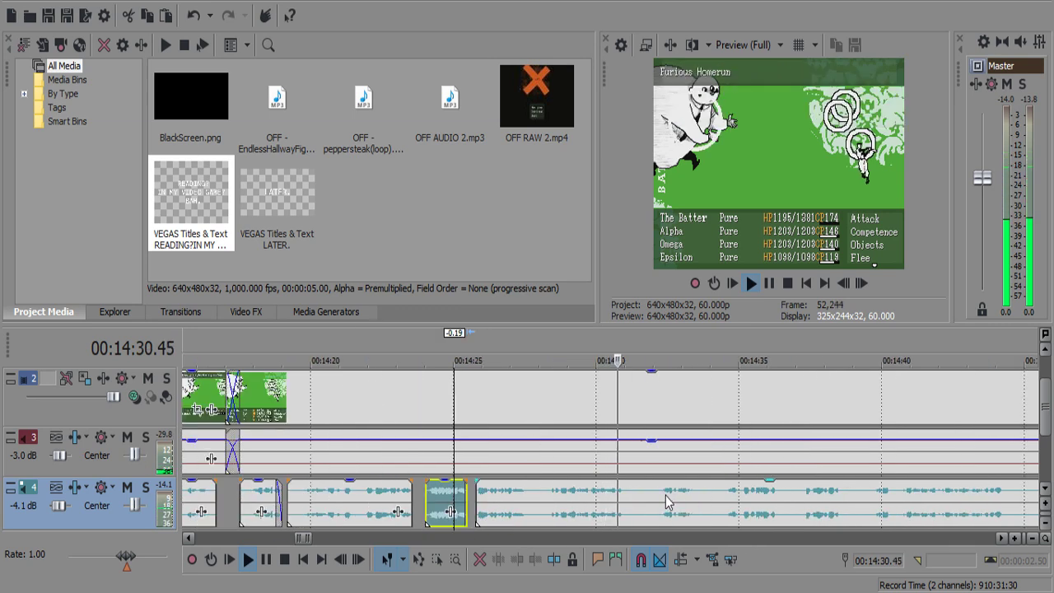
scroll(651, 499, "up", 4)
key("space")
left_click(615, 497)
key("s")
key("space")
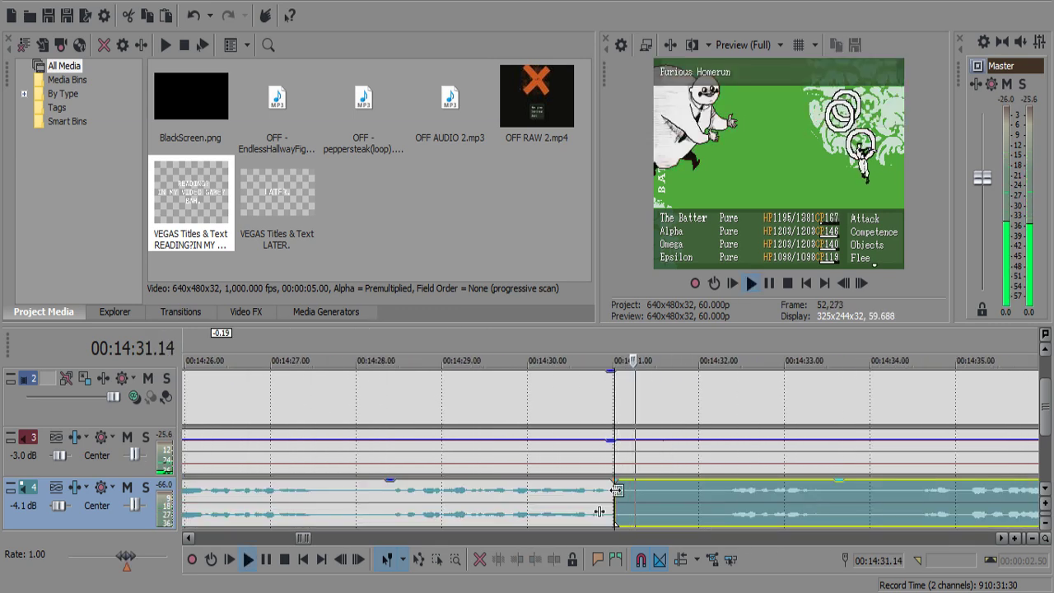
key("space")
key("s")
left_click(692, 505)
key("Page_Down")
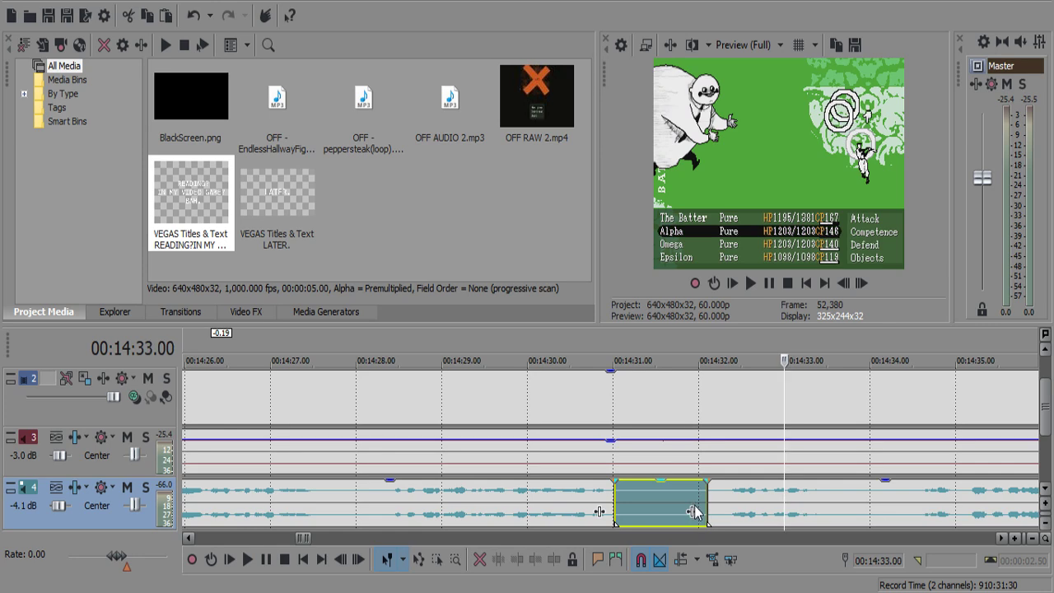
key("Delete")
left_click(695, 506)
key("space")
key("space")
Audition the start of the track 4 clip after the gap, split it at about 00:14:32.21 and delete the short leading piece.
left_click(547, 510)
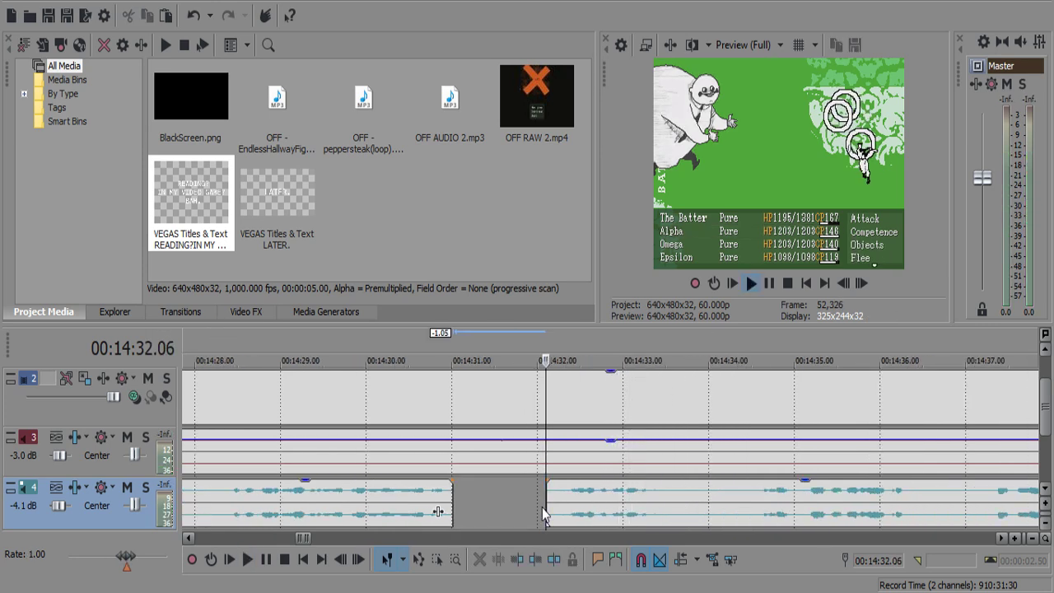
key("space")
key("space")
left_click(561, 495)
key("space")
key("space")
left_click(565, 493)
key("space")
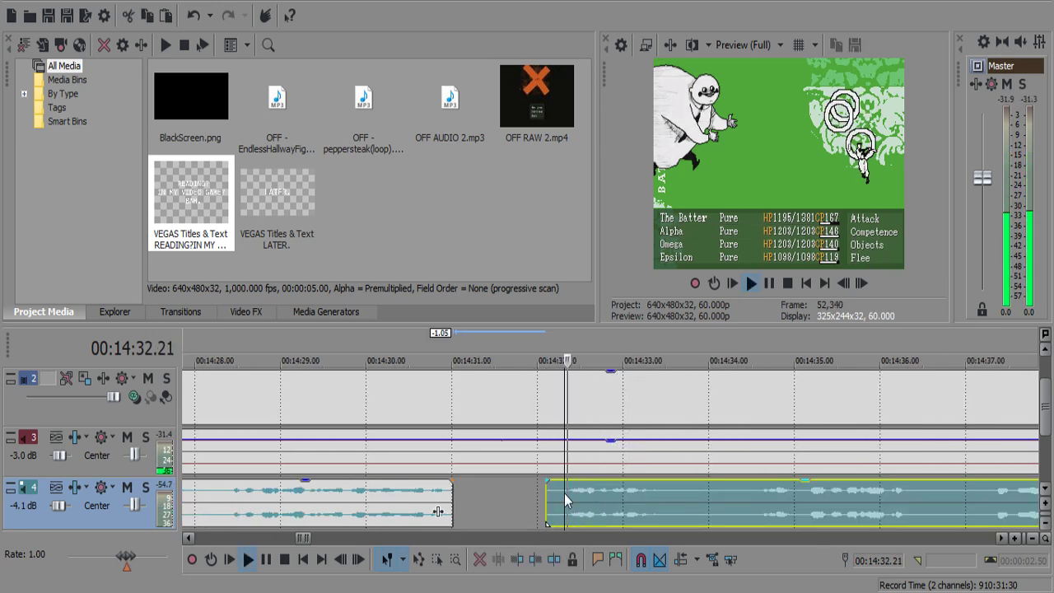
key("space")
left_click(566, 492)
key("s")
left_click(555, 498)
key("Delete")
left_click(550, 495)
key("space")
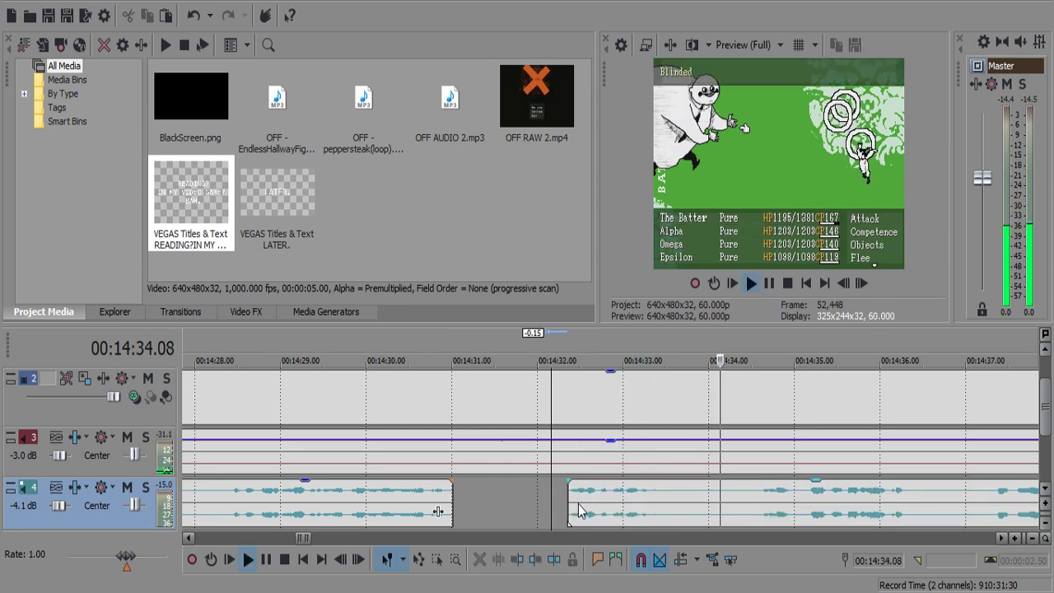
Split the track 4 audio at about 00:14:36.33 and 00:14:37.11 and delete the silent piece between the cuts.
scroll(578, 505, "down", 1)
key("Return")
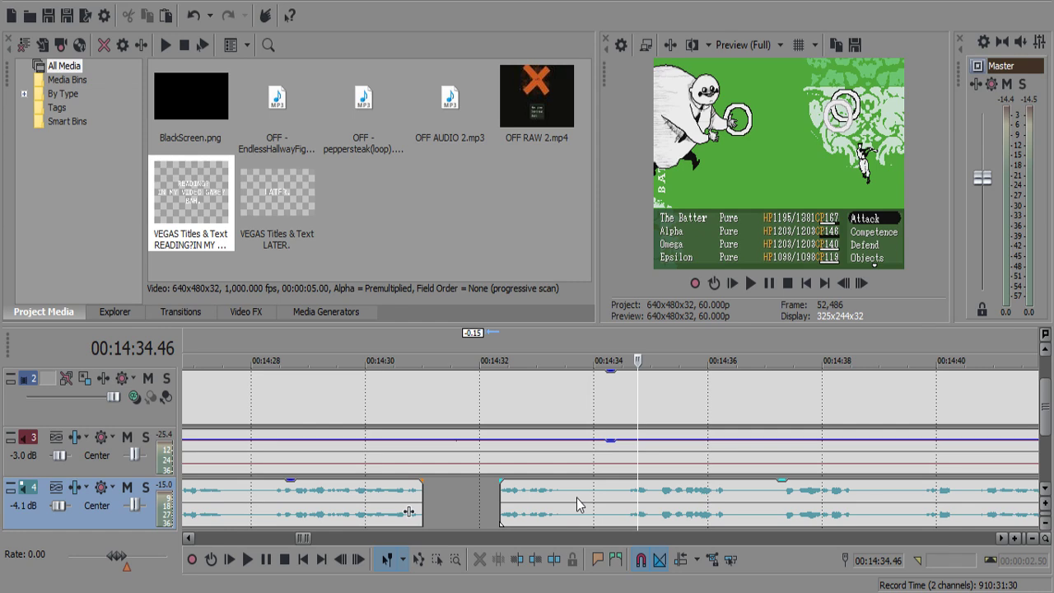
key("space")
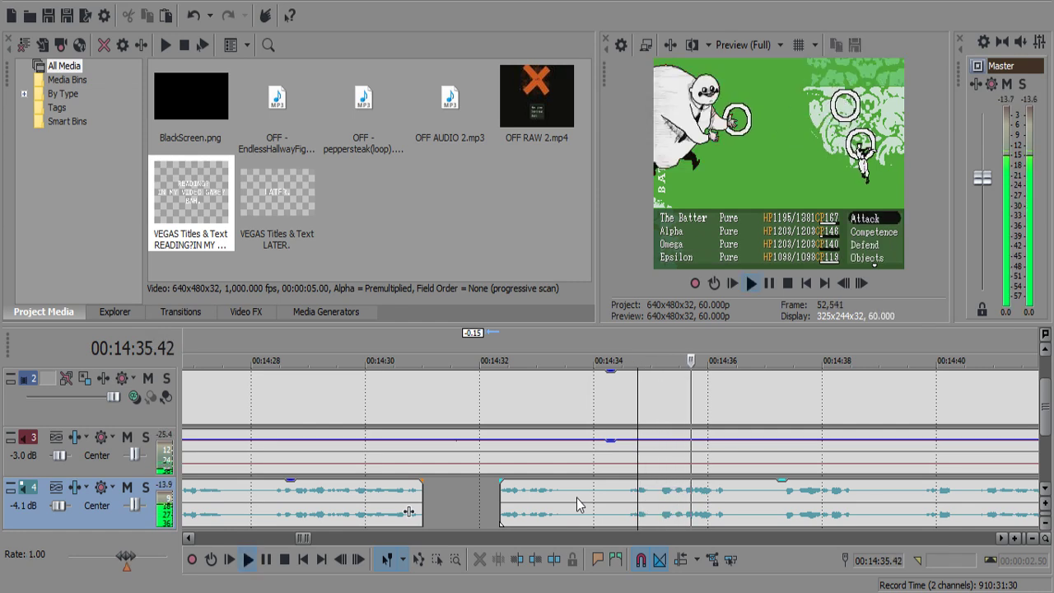
left_click(736, 501)
key("s")
key("Return")
key("s")
left_click(755, 500)
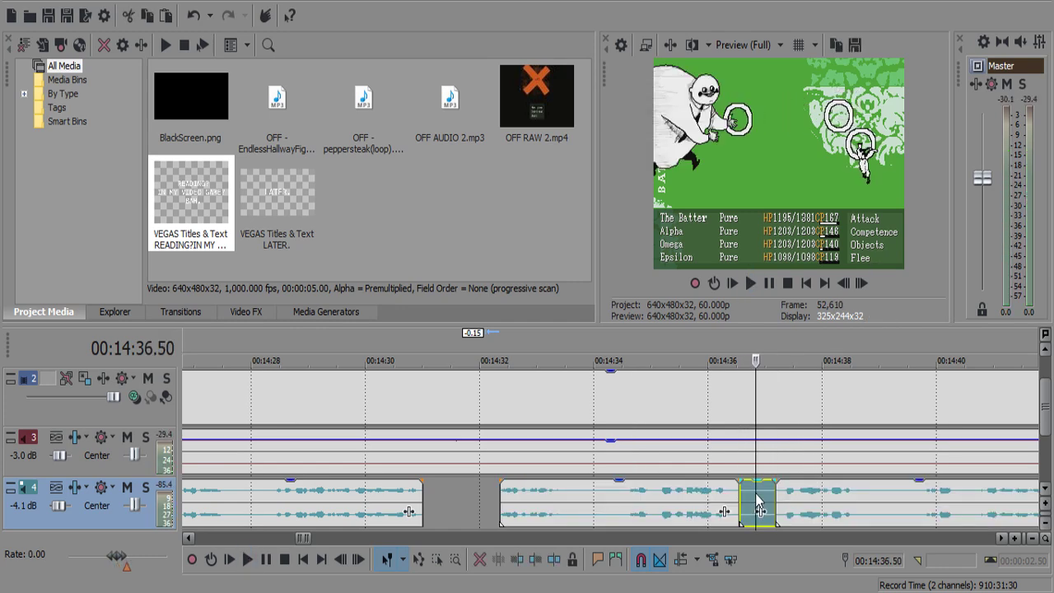
key("Delete")
key("space")
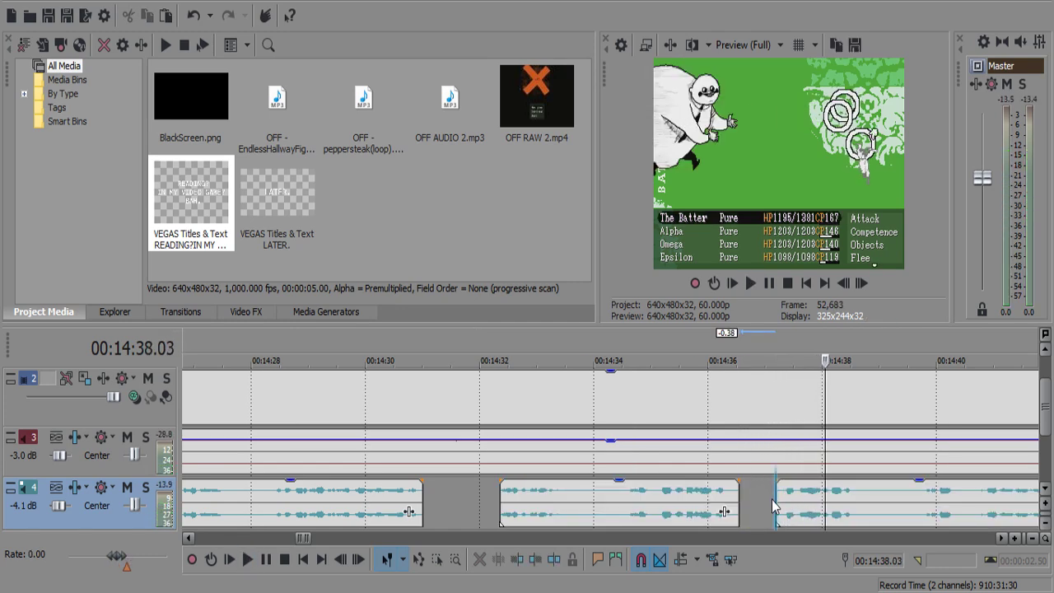
Trim the start of the track 4 clip beginning at about 00:14:37.11 slightly and replay the transition into it.
left_click(770, 508)
left_click(764, 504)
key("space")
left_click_drag(777, 504, 783, 506)
key("Return")
left_click(762, 503)
key("space")
key("Return")
Play the track 4 gap from 00:14:36.33 with track 3 muted and unmute the track.
left_click(744, 501)
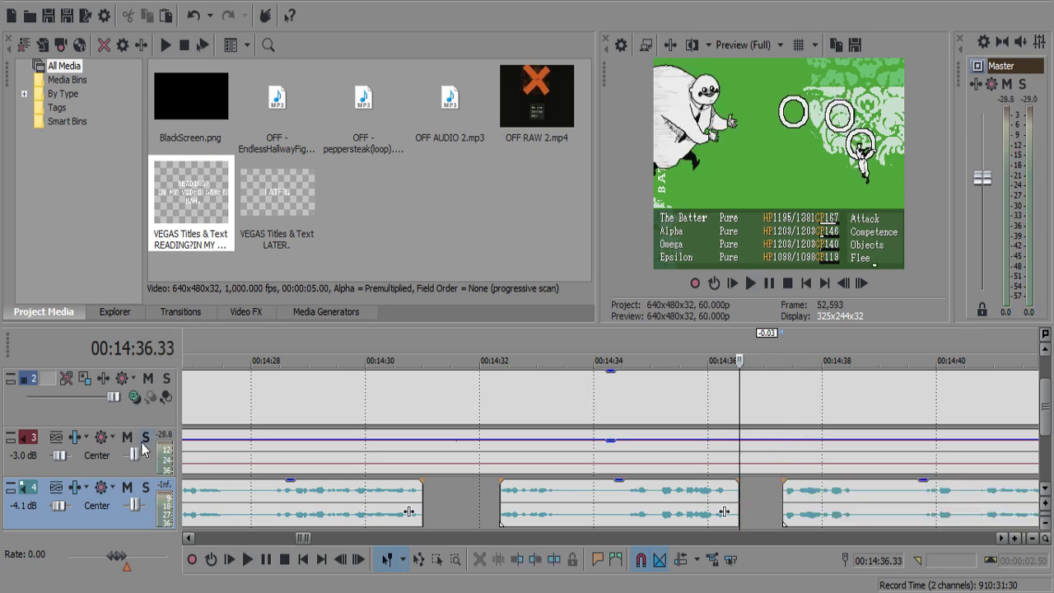
left_click(127, 441)
key("space")
left_click(128, 437)
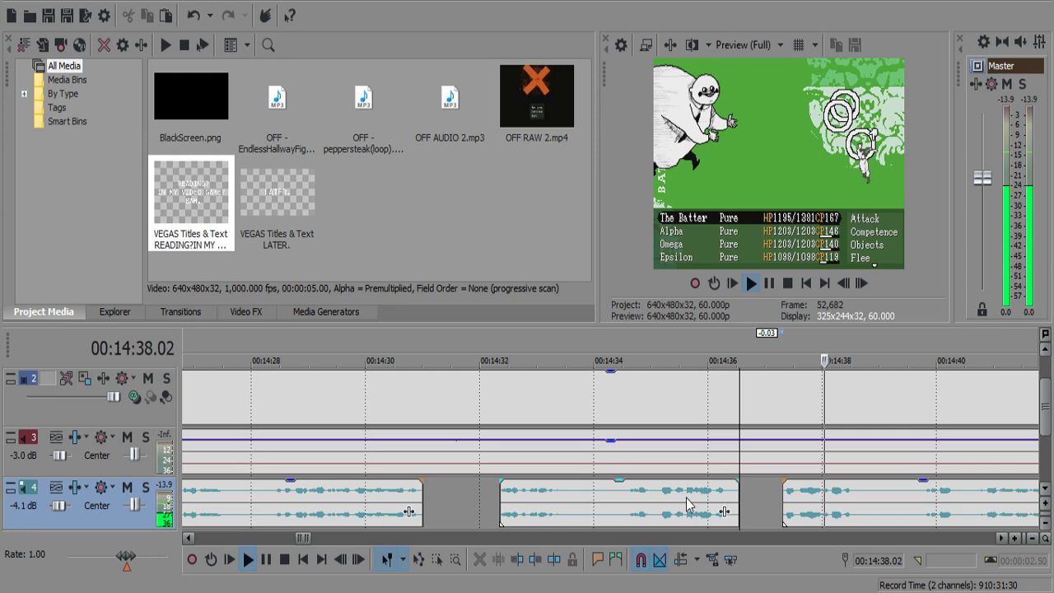
Split the track 4 audio at about 00:14:38.41 and 00:14:39.35 and delete the silent piece between the cuts.
left_click(624, 488)
key("s")
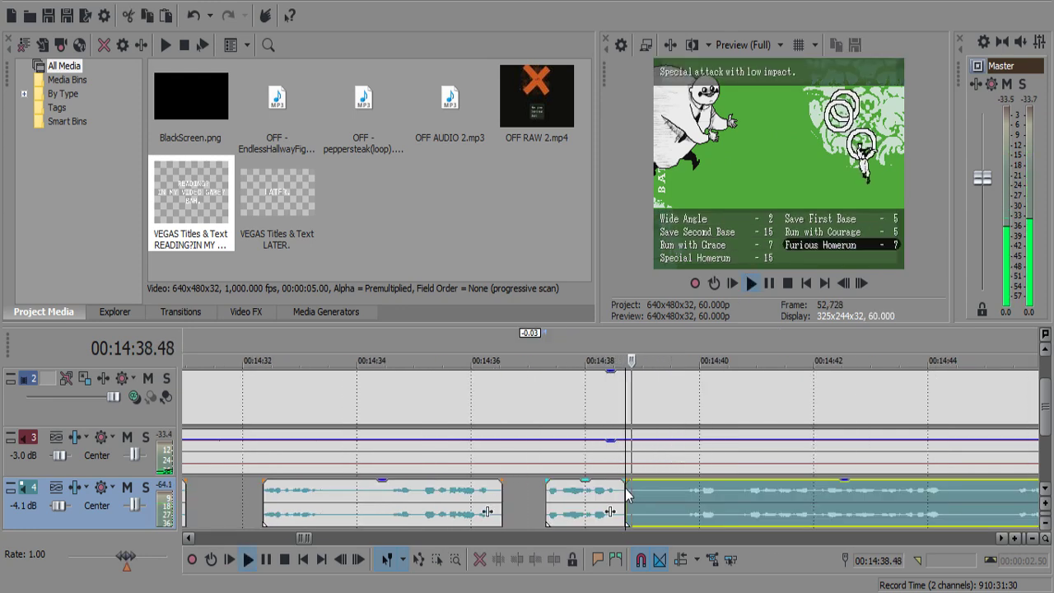
key("Return")
key("s")
left_click(656, 494)
key("Delete")
key("space")
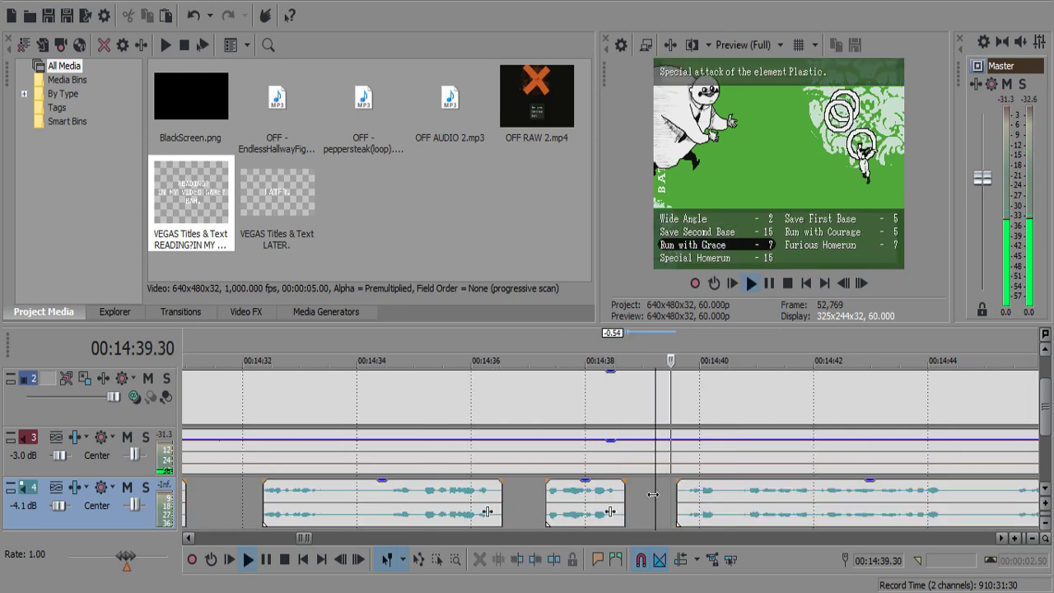
Split the track 4 audio at about 00:14:40.30 and 00:14:40.43 and delete the short piece between the cuts.
scroll(653, 487, "down", 2)
scroll(654, 487, "up", 4)
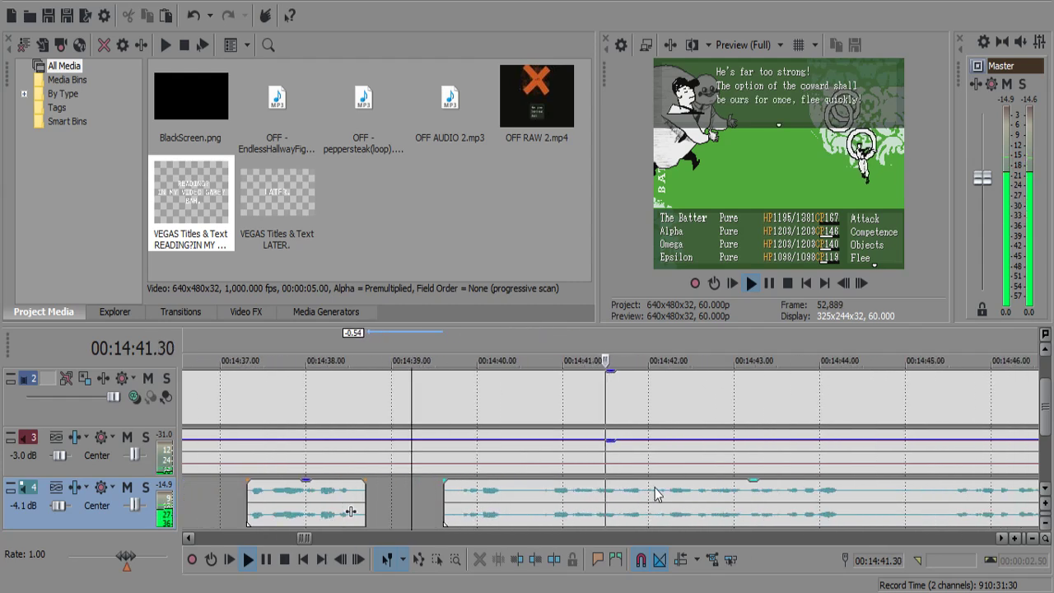
left_click(484, 499)
key("s")
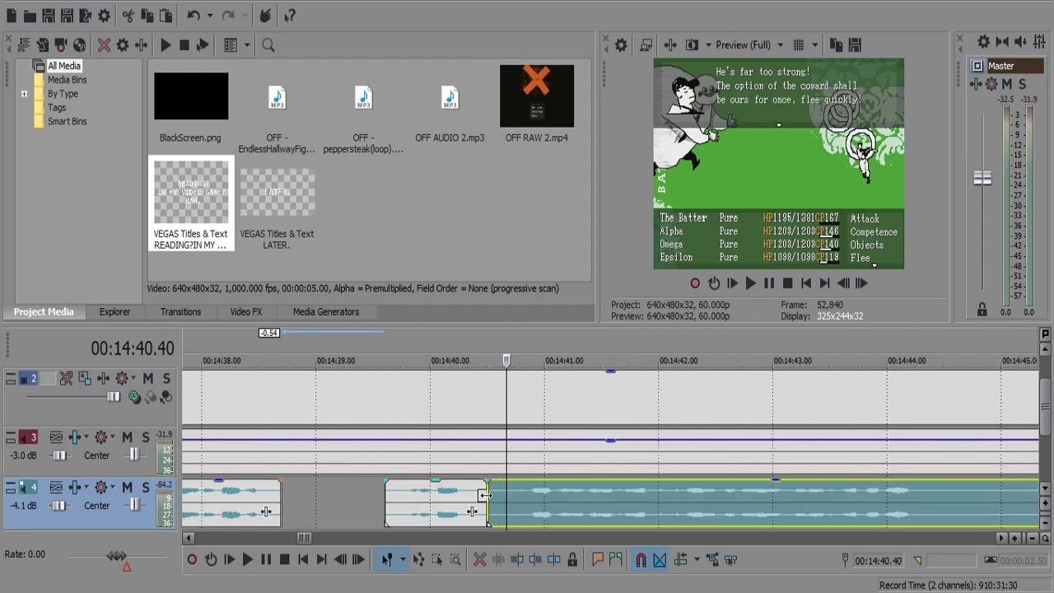
key("s")
key("space")
left_click(499, 494)
key("Delete")
Give the track 4 clip starting at about 00:14:40.43 a short fade-in and replay the transition into it.
left_click(517, 492)
key("space")
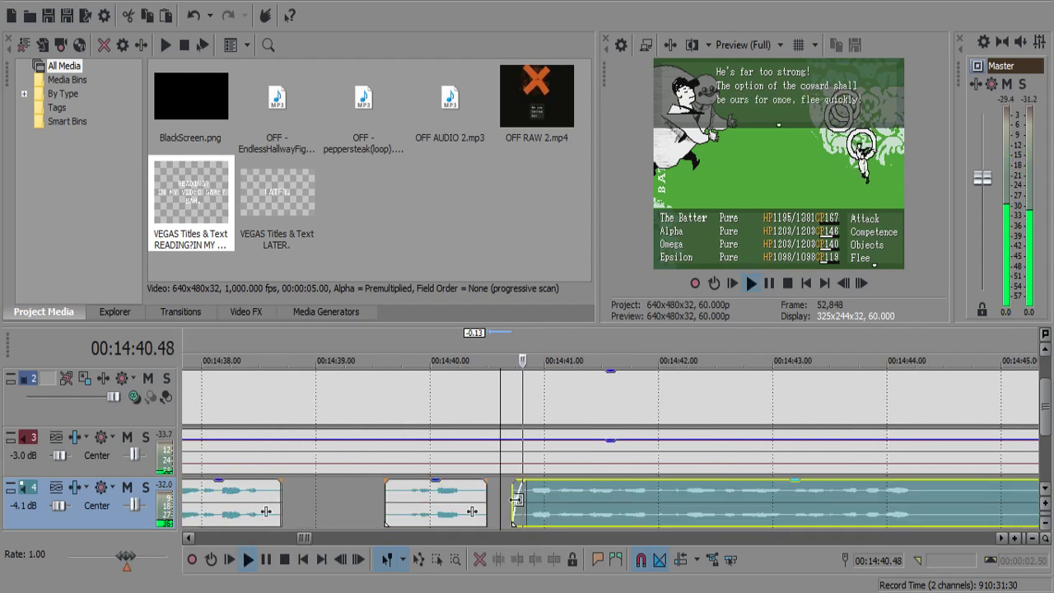
left_click_drag(526, 492, 531, 493)
left_click(487, 487)
key("space")
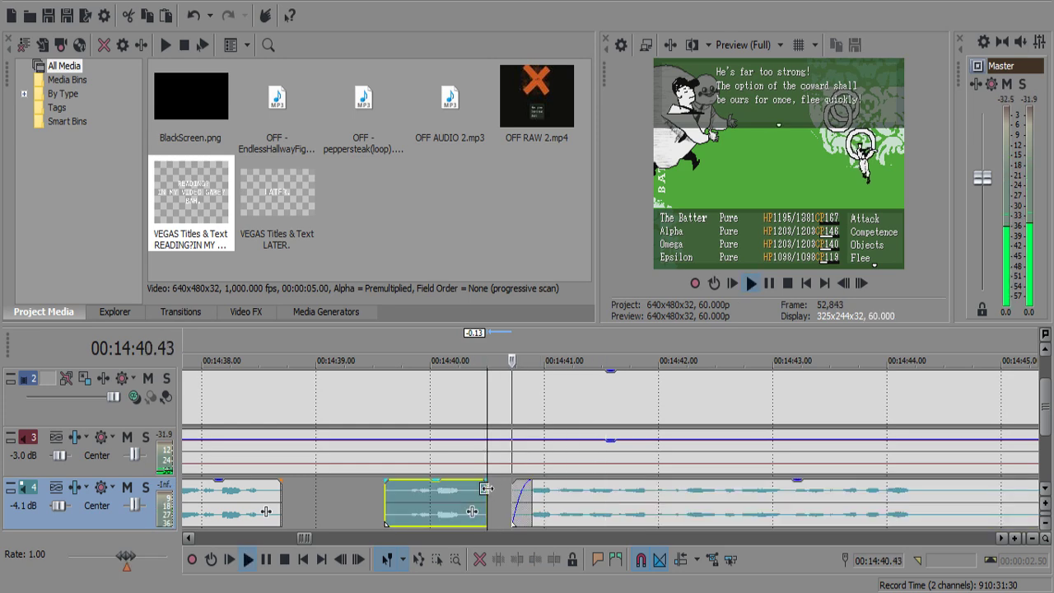
Split the track 4 audio at about 00:14:44.17 and 00:14:45.16, delete the silent piece between the cuts and play on.
scroll(663, 491, "down", 3)
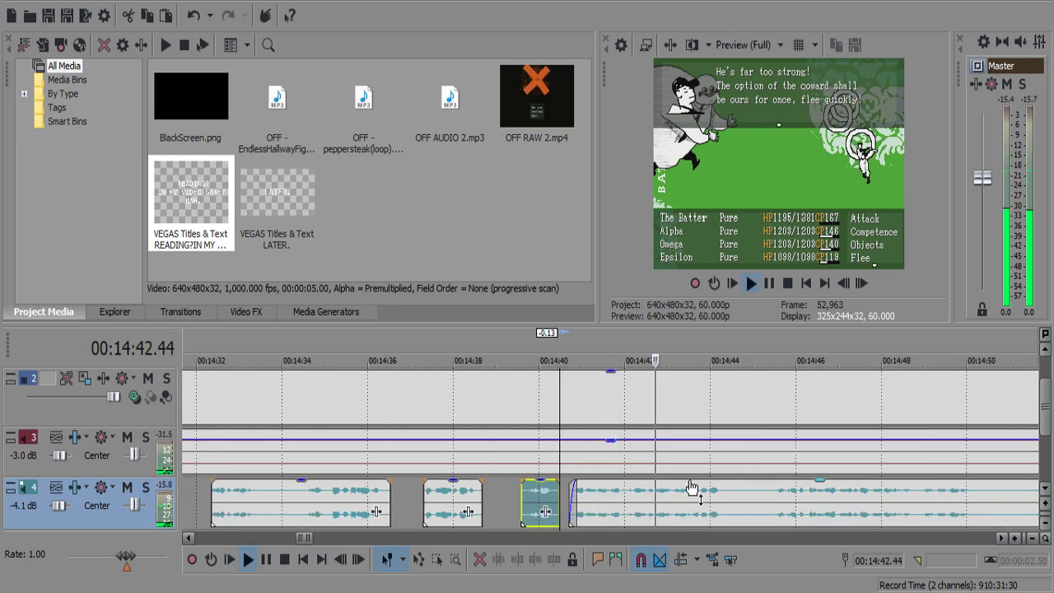
scroll(689, 489, "up", 2)
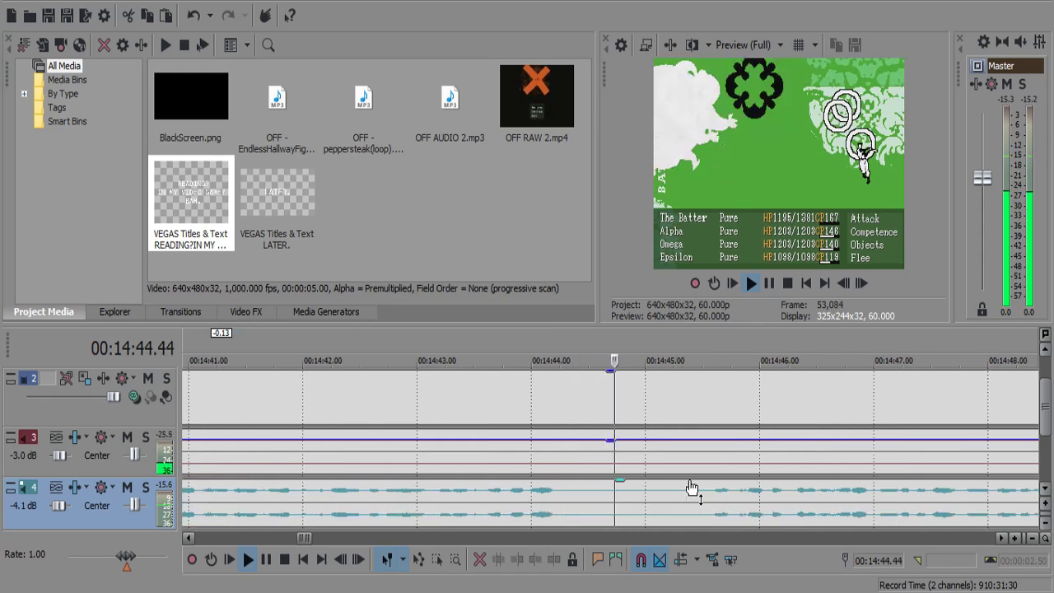
left_click(562, 492)
key("space")
key("s")
key("space")
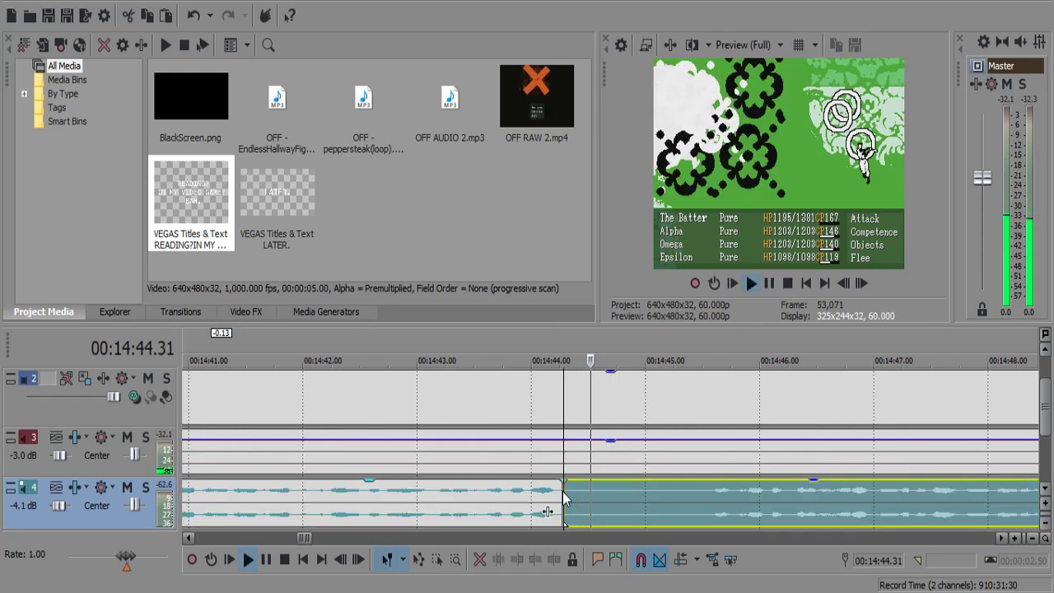
key("Return")
key("s")
left_click(629, 505)
key("Delete")
left_click(528, 502)
key("space")
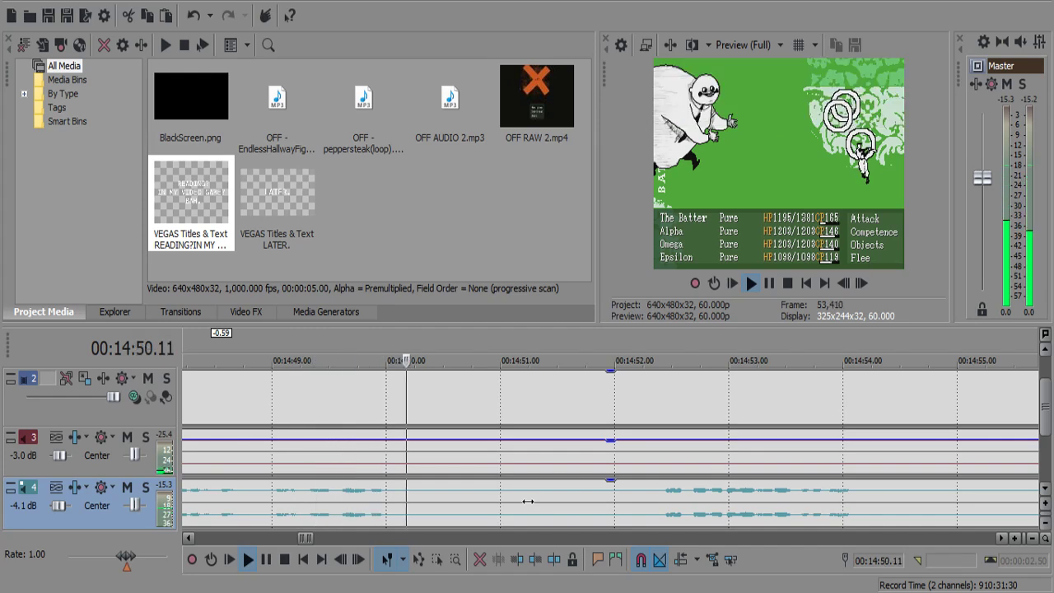
Split the track 4 audio at about 00:14:50.02 and 00:14:52.14 and delete the silent piece between the cuts.
key("Return")
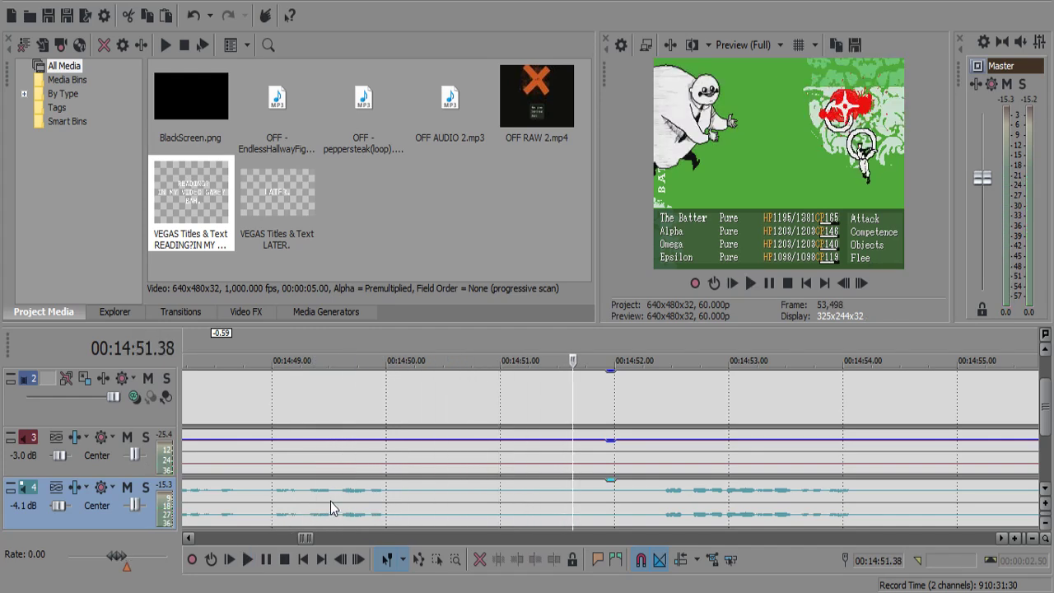
left_click(333, 499)
left_click(385, 496)
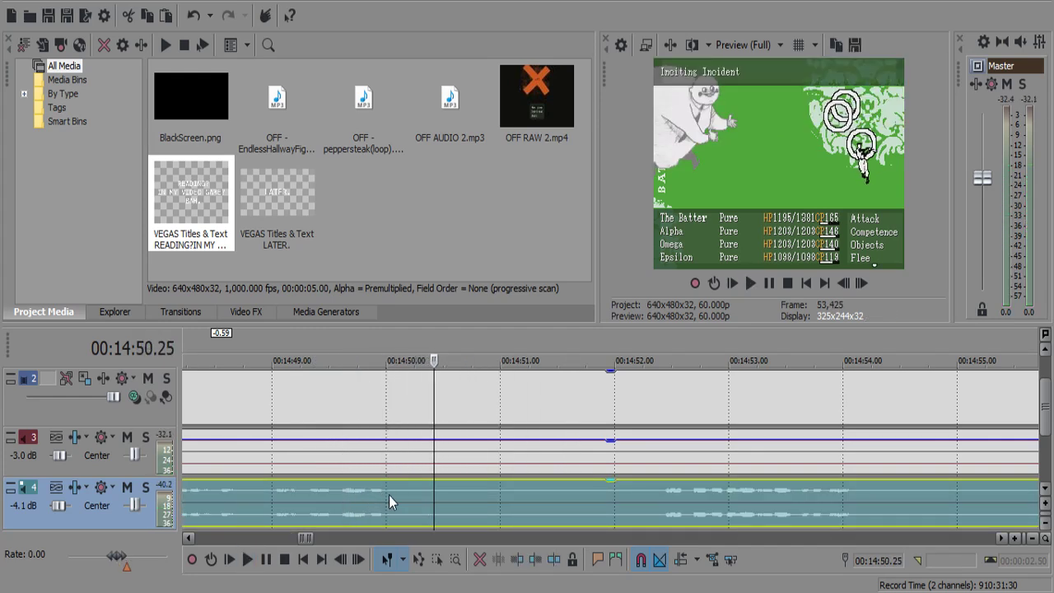
left_click(389, 495)
key("space")
key("space")
key("s")
key("space")
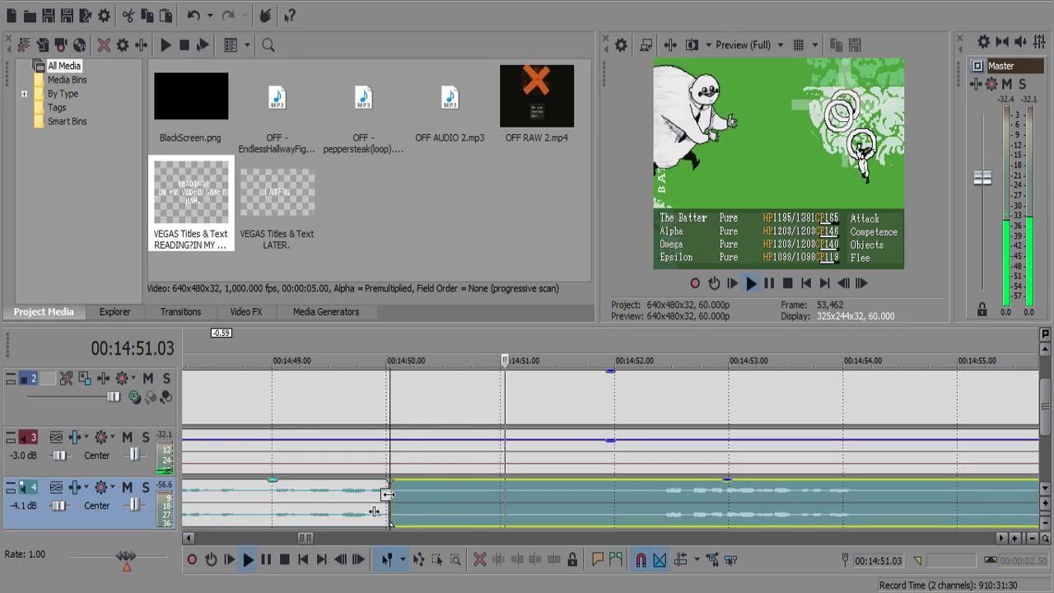
key("Return")
key("s")
left_click(602, 501)
key("Delete")
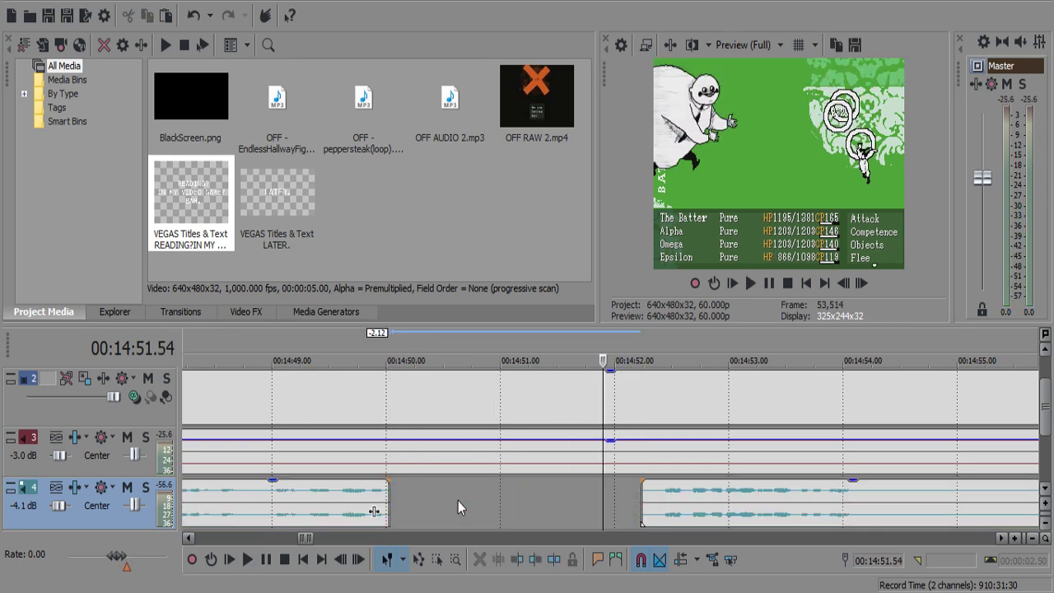
Split the track 4 audio at about 00:14:54.29 and 00:14:56.17 and delete the silent piece between the cuts.
key("space")
scroll(658, 494, "down", 2)
scroll(659, 499, "down", 2)
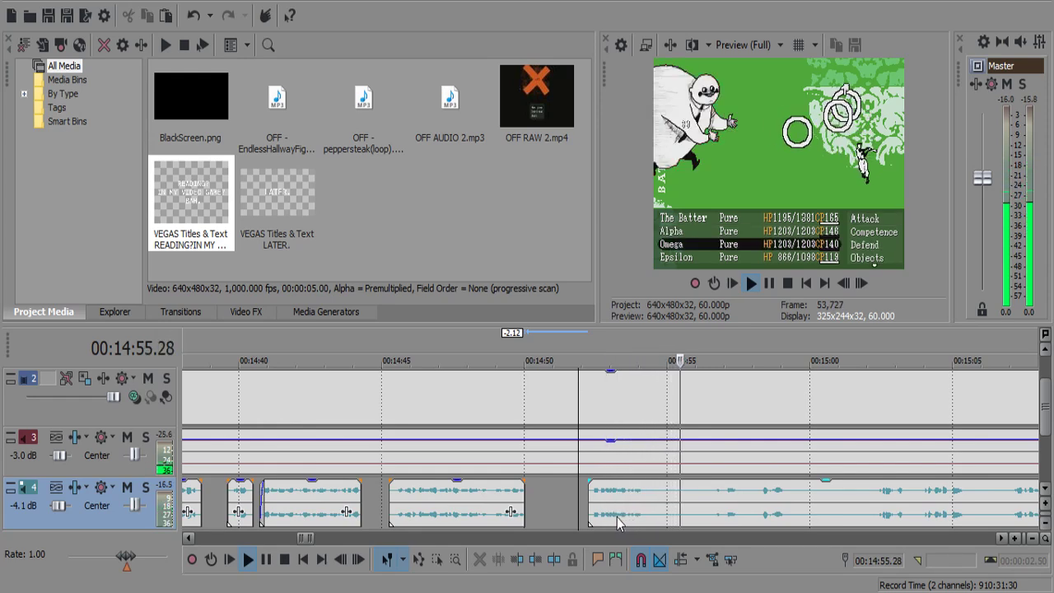
left_click(653, 500)
left_click(653, 500)
key("s")
key("space")
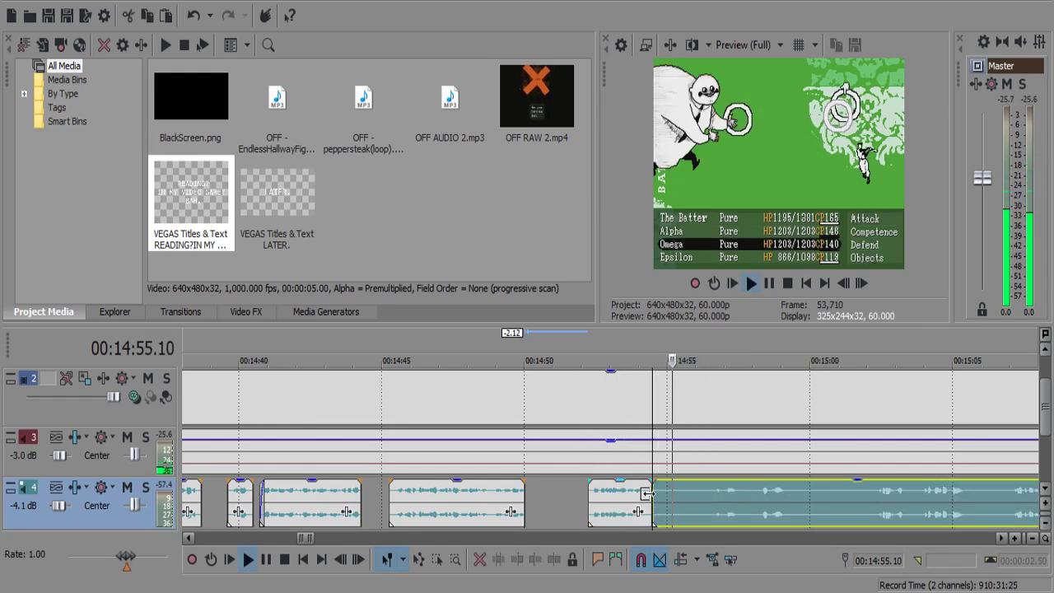
scroll(630, 502, "up", 2)
key("space")
key("s")
left_click(618, 499)
key("Delete")
Split the track 4 clip after the gap at 00:14:56.34, delete its short leading piece and play on.
key("space")
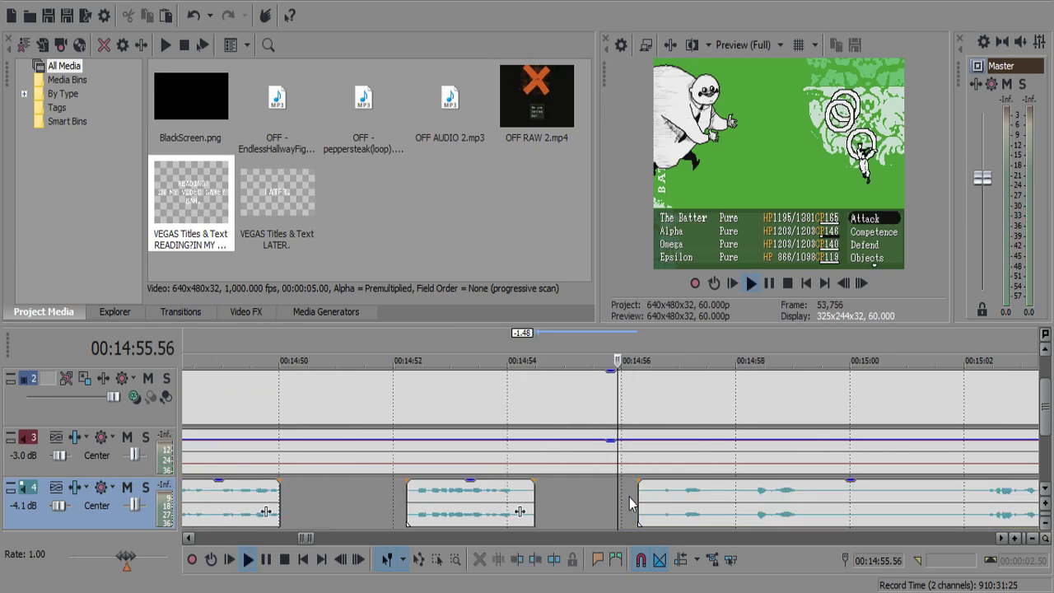
left_click(654, 491)
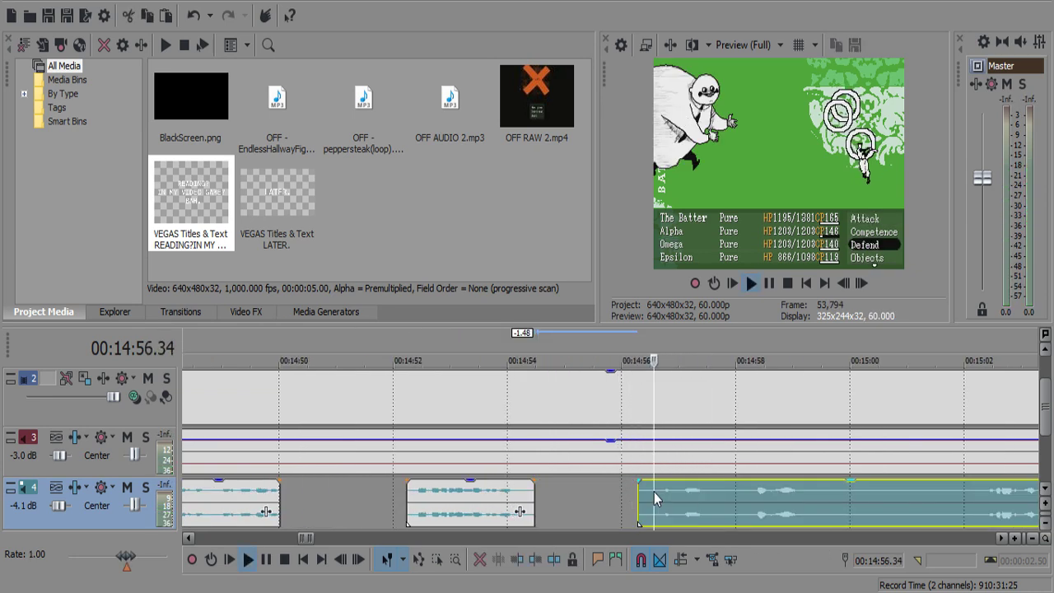
key("space")
key("s")
left_click(641, 499)
key("Delete")
key("space")
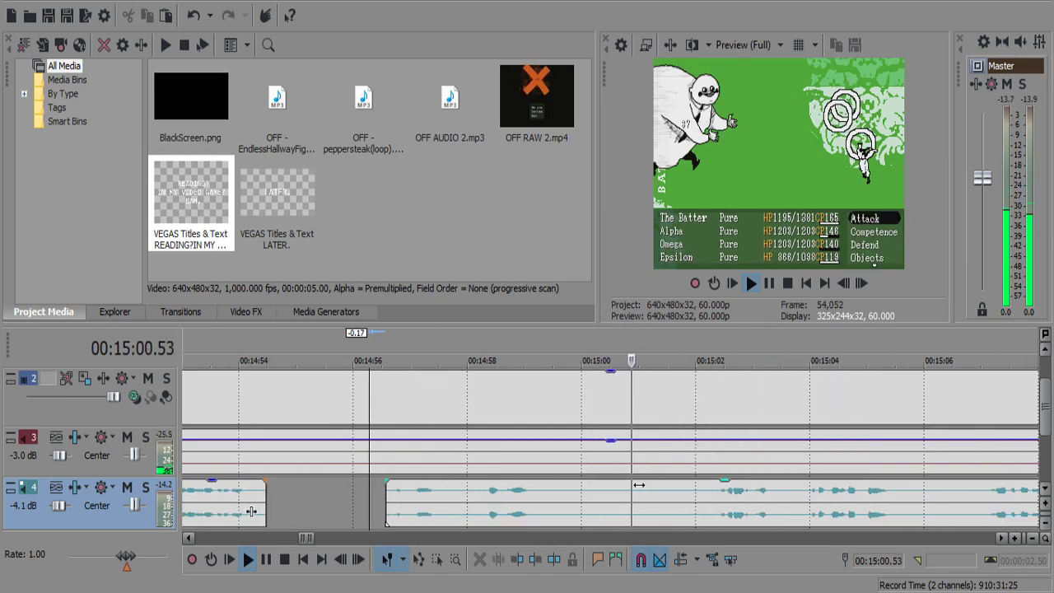
Split the track 4 audio at about 00:14:59.29 and 00:15:02.10, delete the silent piece between the cuts and play on.
left_click(552, 494)
key("space")
key("s")
key("space")
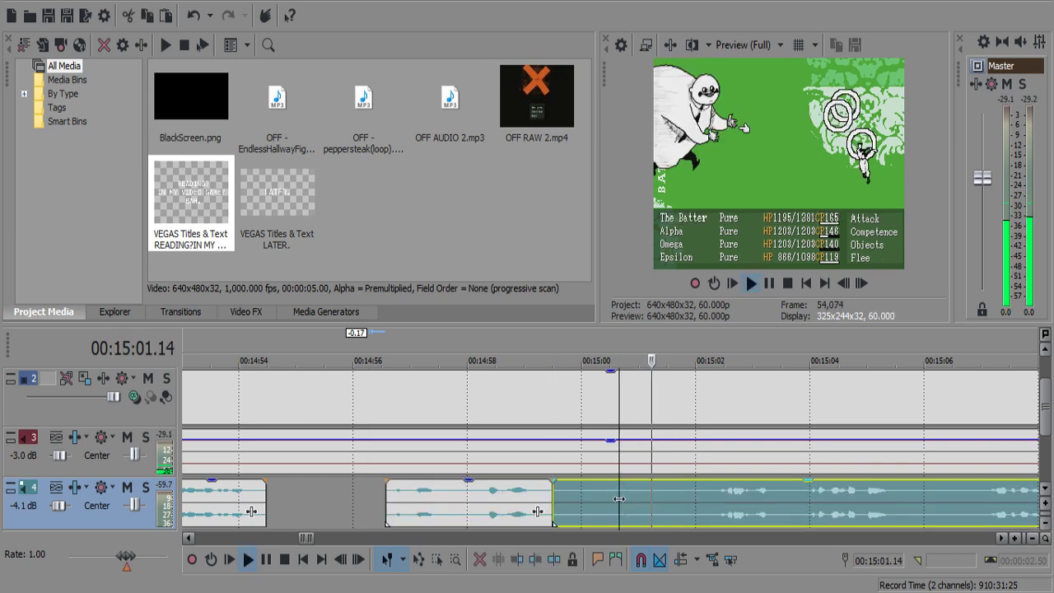
key("s")
left_click(667, 492)
key("Delete")
left_click(688, 497)
key("space")
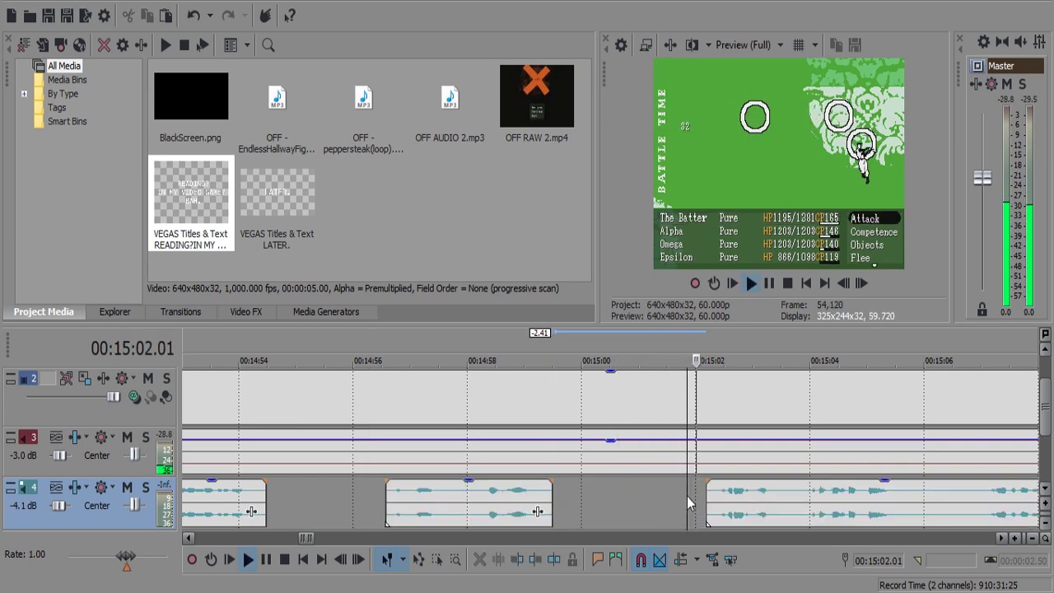
Split the track 4 audio at about 00:15:08.22 and 00:15:09.51, delete the silent piece between the cuts and play on.
scroll(693, 495, "down", 1)
scroll(694, 498, "up", 2)
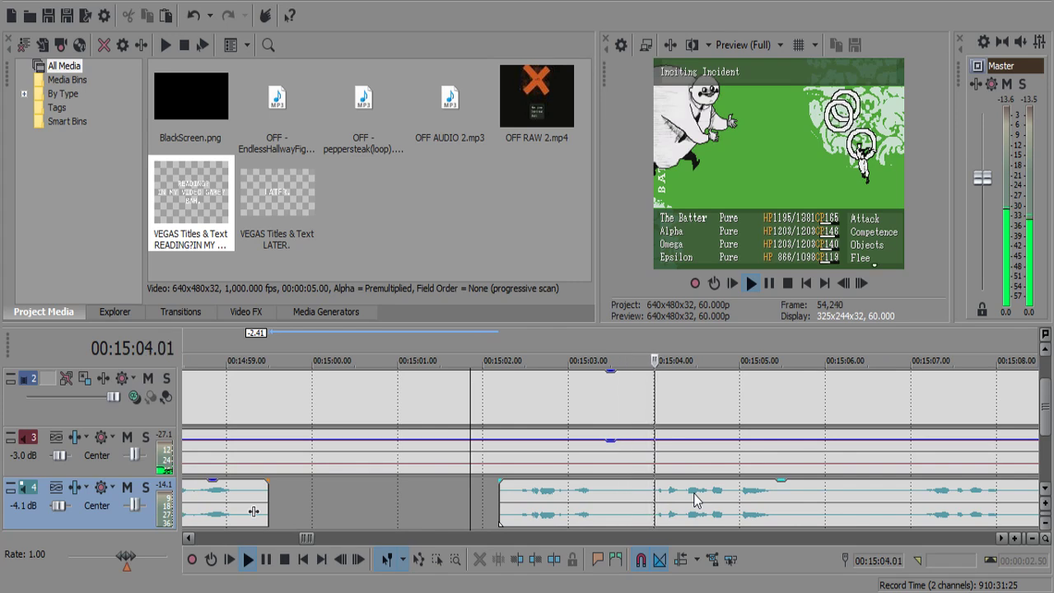
scroll(692, 496, "down", 1)
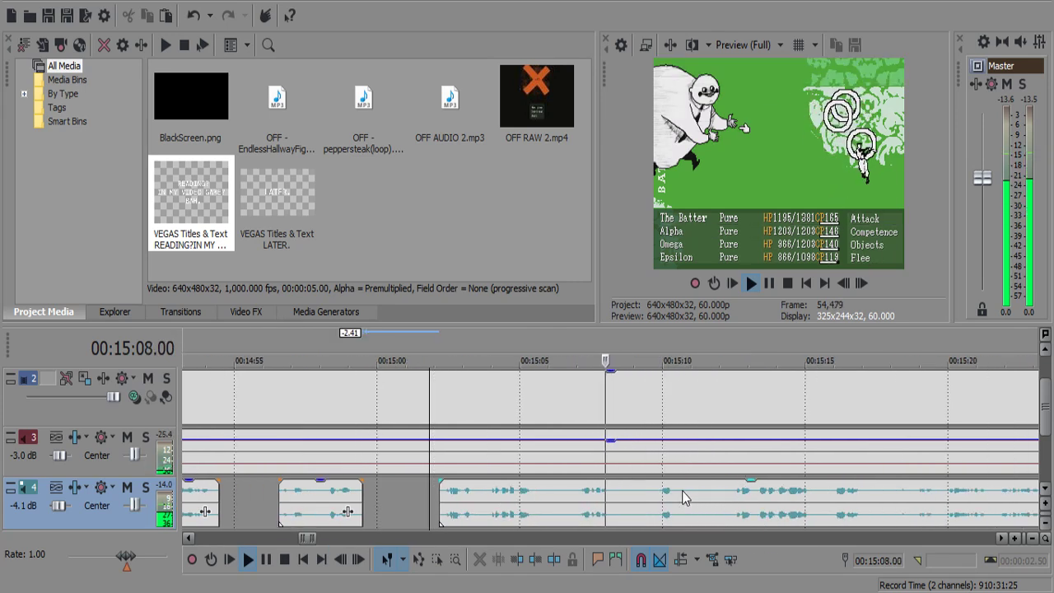
left_click(602, 500)
key("s")
scroll(604, 503, "down", 2)
scroll(603, 504, "up", 3)
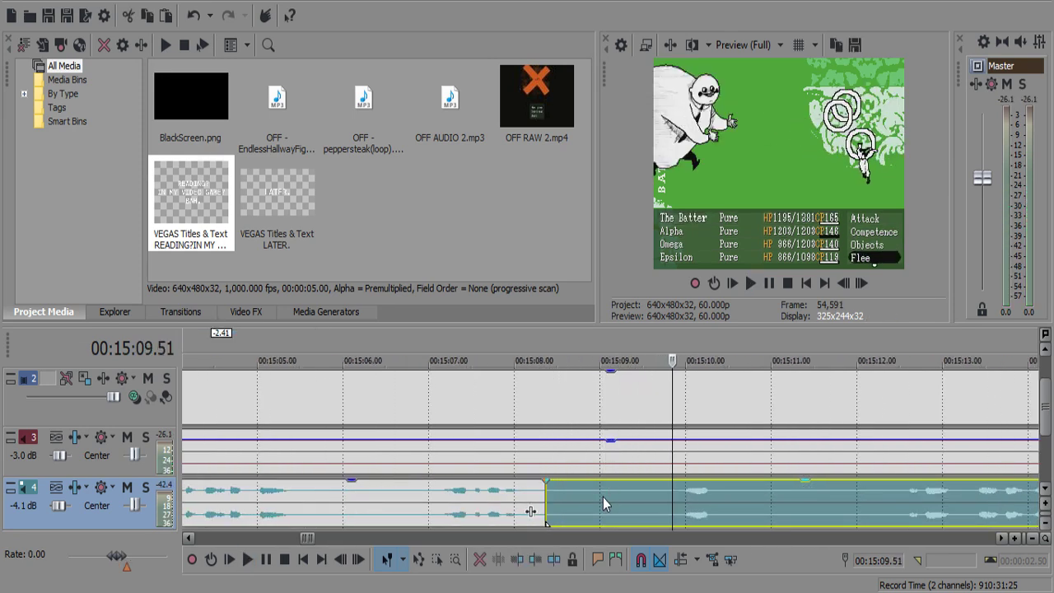
key("s")
left_click(602, 502)
key("Delete")
left_click(469, 508)
key("space")
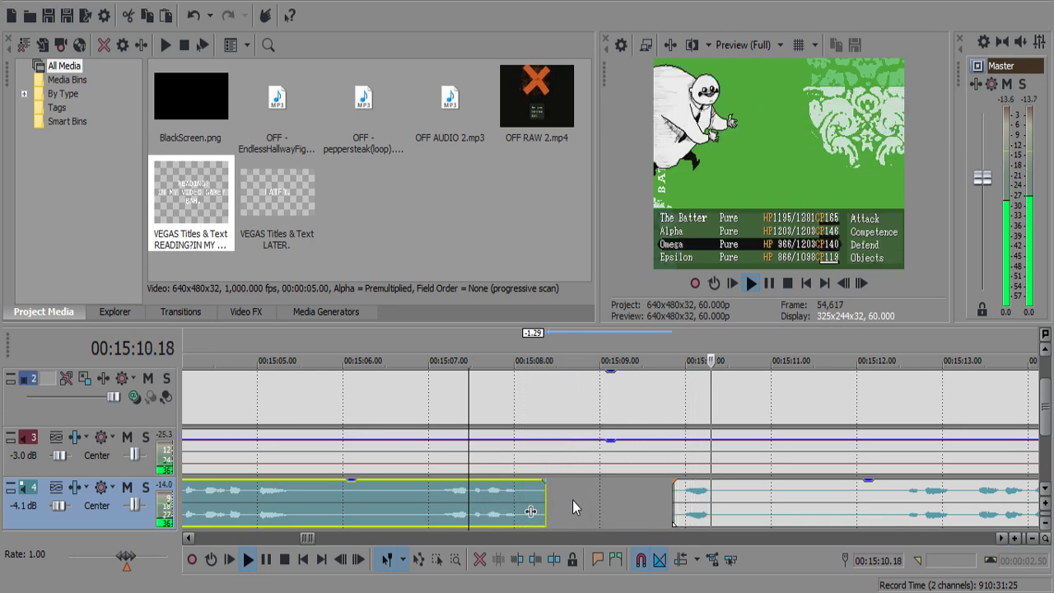
Examine the track 4 commentary waveform from about 00:15:10 to 00:15:25 during playback for silent stretches.
scroll(588, 494, "down", 2)
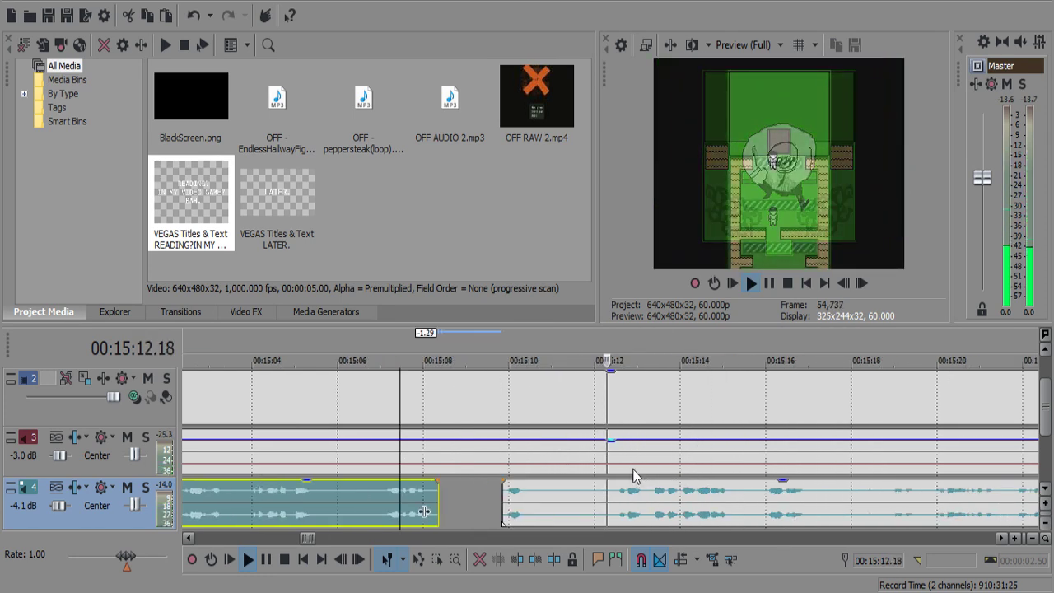
scroll(638, 481, "down", 2)
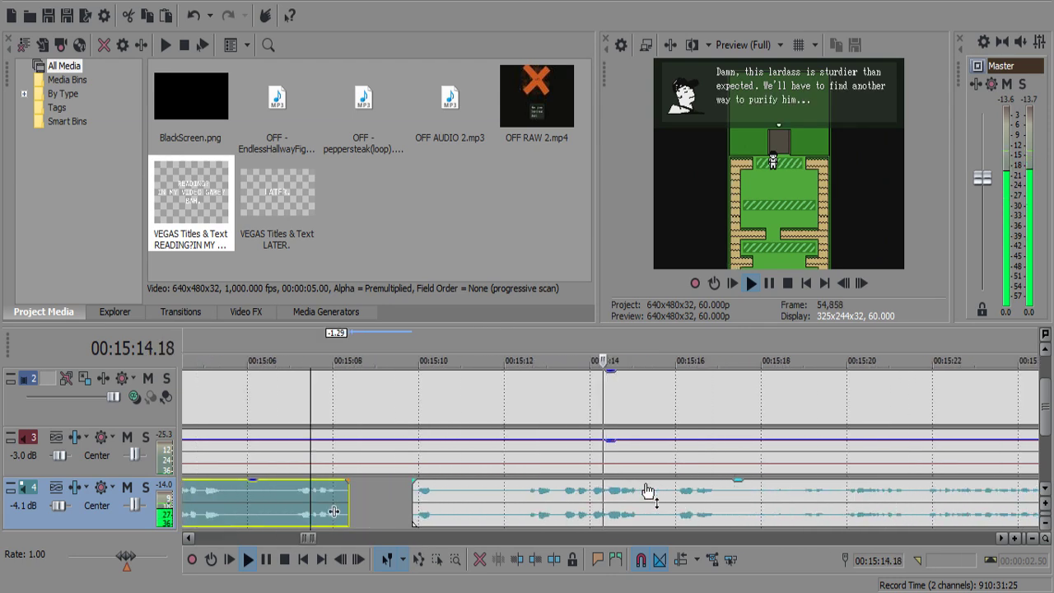
scroll(650, 494, "down", 4)
scroll(630, 494, "up", 4)
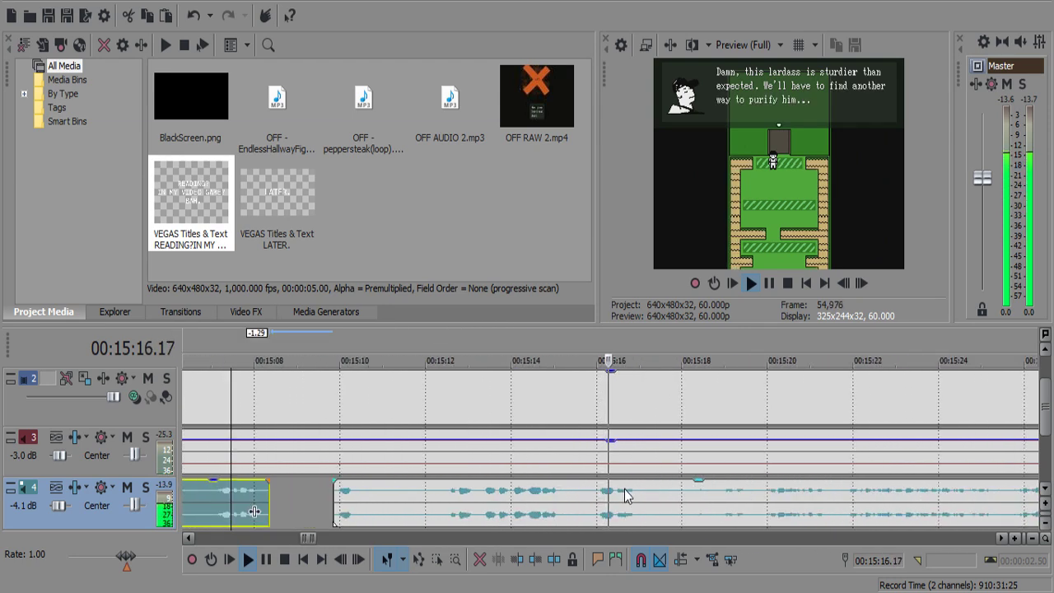
scroll(624, 495, "up", 3)
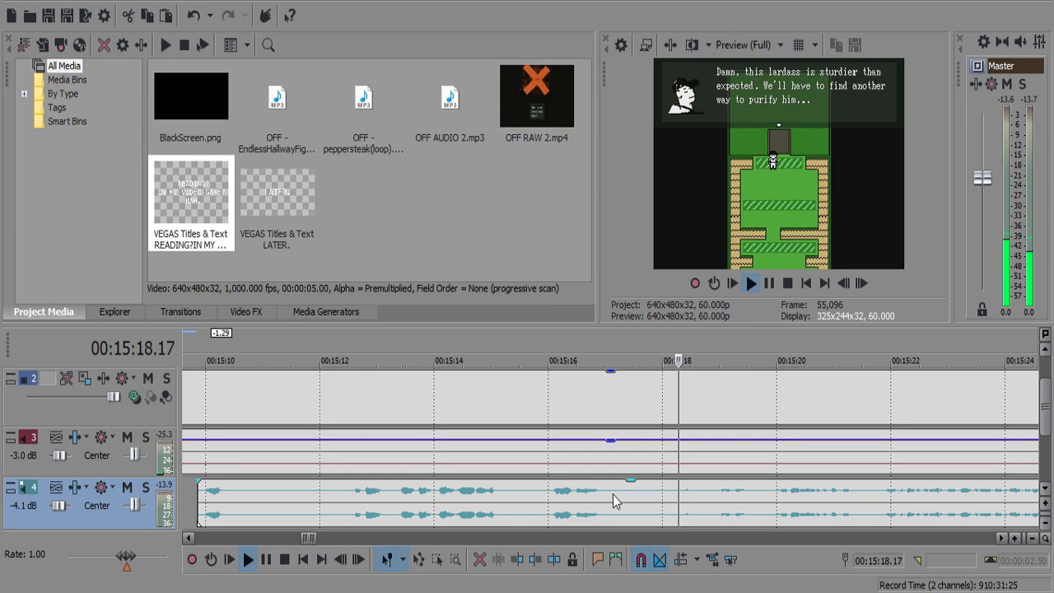
scroll(614, 500, "down", 4)
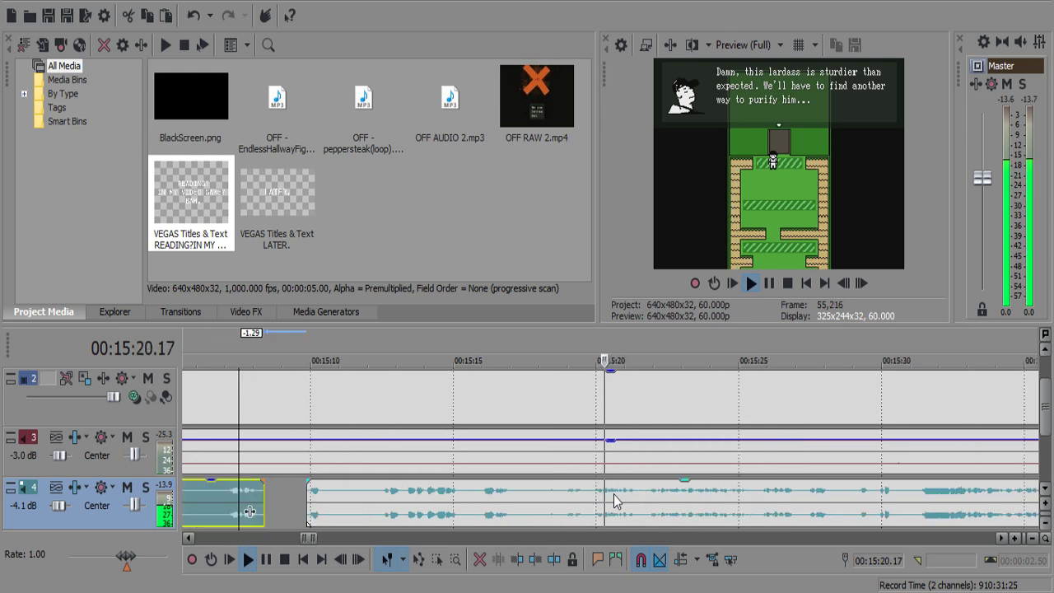
scroll(614, 494, "up", 2)
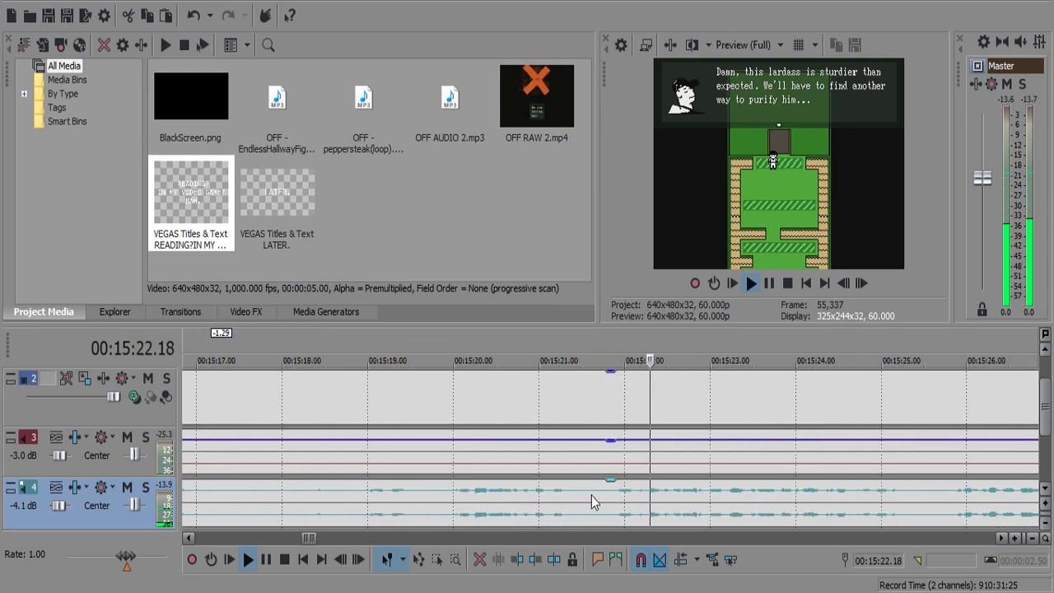
scroll(596, 506, "down", 3)
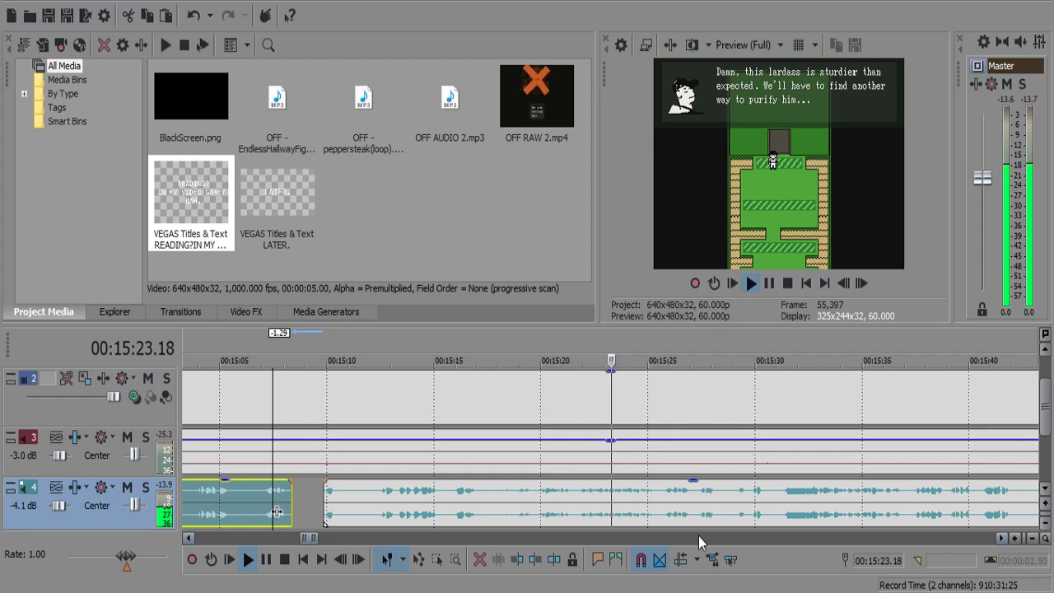
scroll(632, 506, "up", 4)
scroll(639, 508, "up", 1)
Try splitting the track 4 audio at about 00:15:25.18, and undo the split.
left_click(626, 494)
key("s")
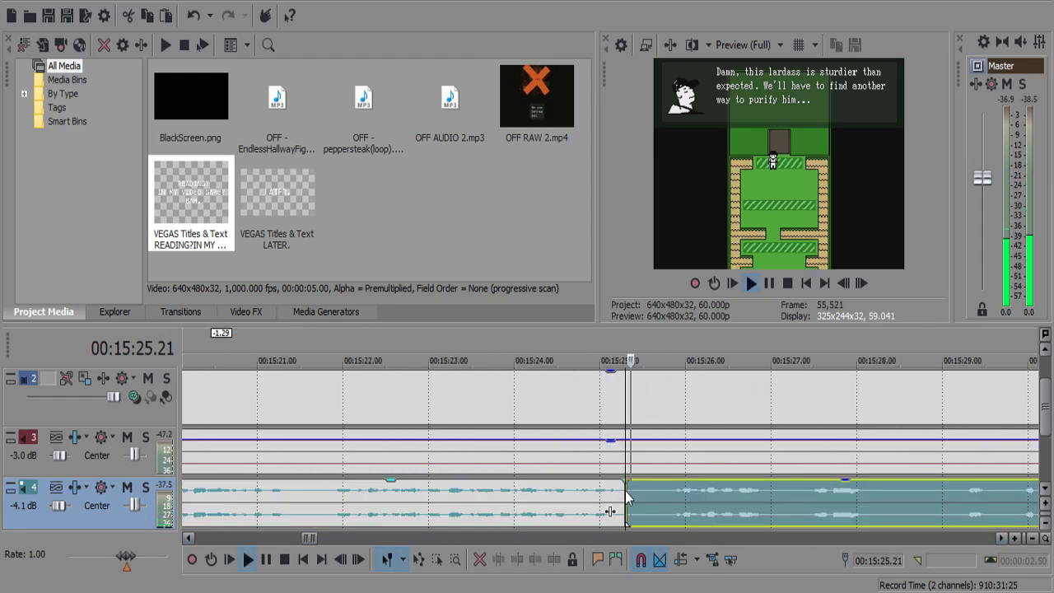
key("Return")
key("ctrl+z")
Split the track 4 audio at about 00:15:25.22 and 00:15:25.48, delete the silent piece between the cuts and replay the passage before the gap.
left_click(630, 492)
key("s")
key("space")
key("Return")
key("s")
left_click(631, 490)
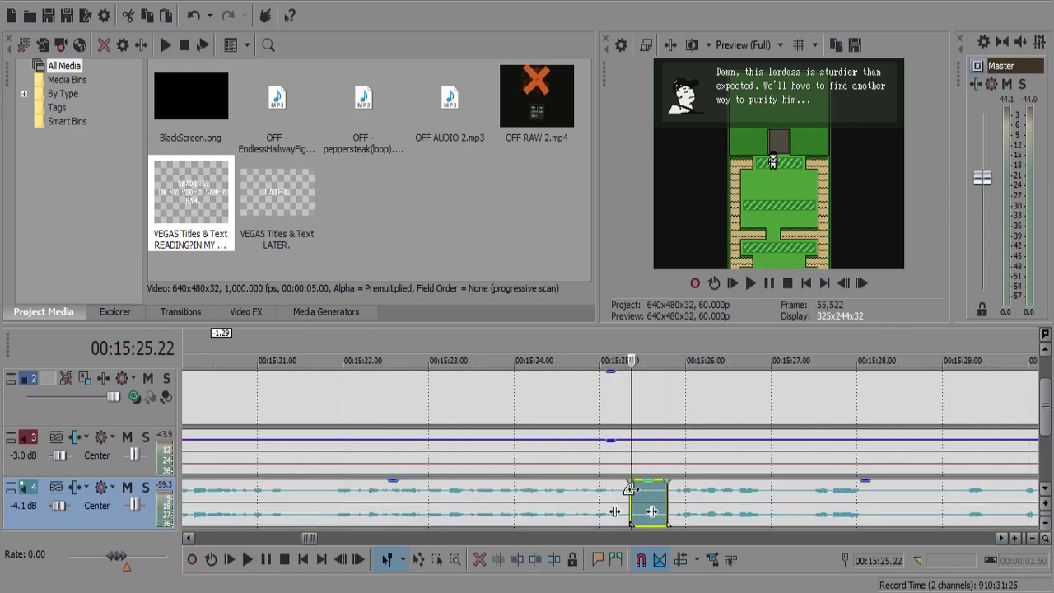
key("Delete")
left_click(586, 496)
key("space")
key("Return")
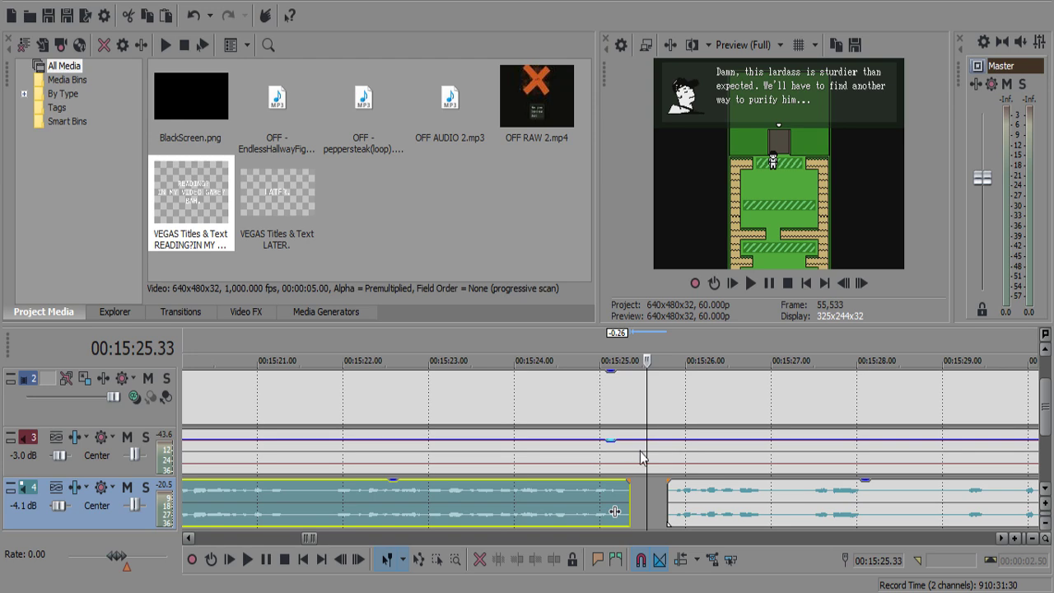
left_click(588, 502)
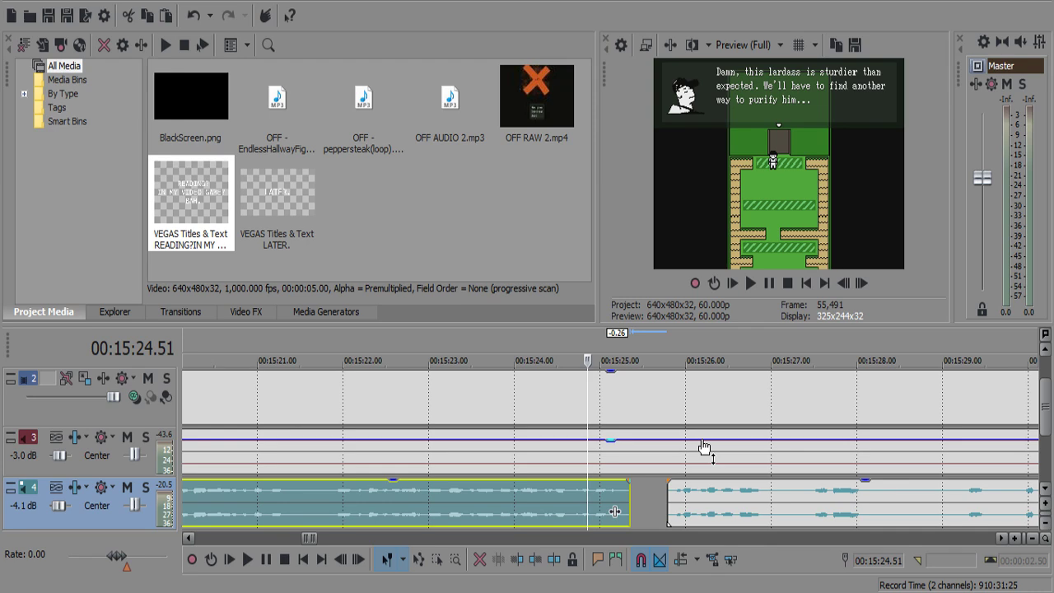
Cut the silent stretch from about 15:26.57 to 15:27.25 out of the track 4 audio, leaving a gap.
key("space")
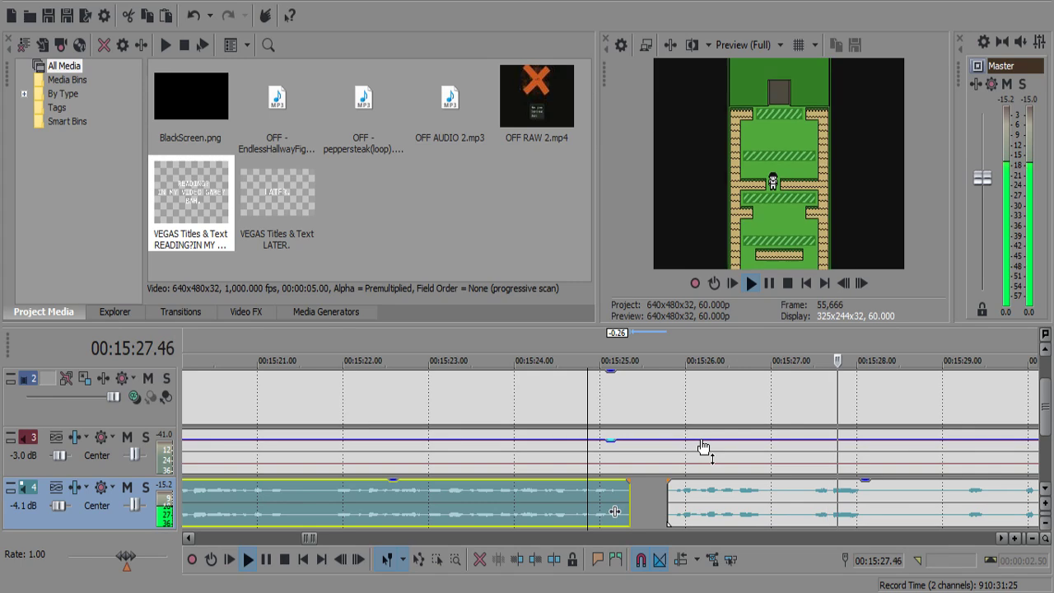
left_click(768, 499)
key("space")
left_click(768, 499)
key("s")
key("space")
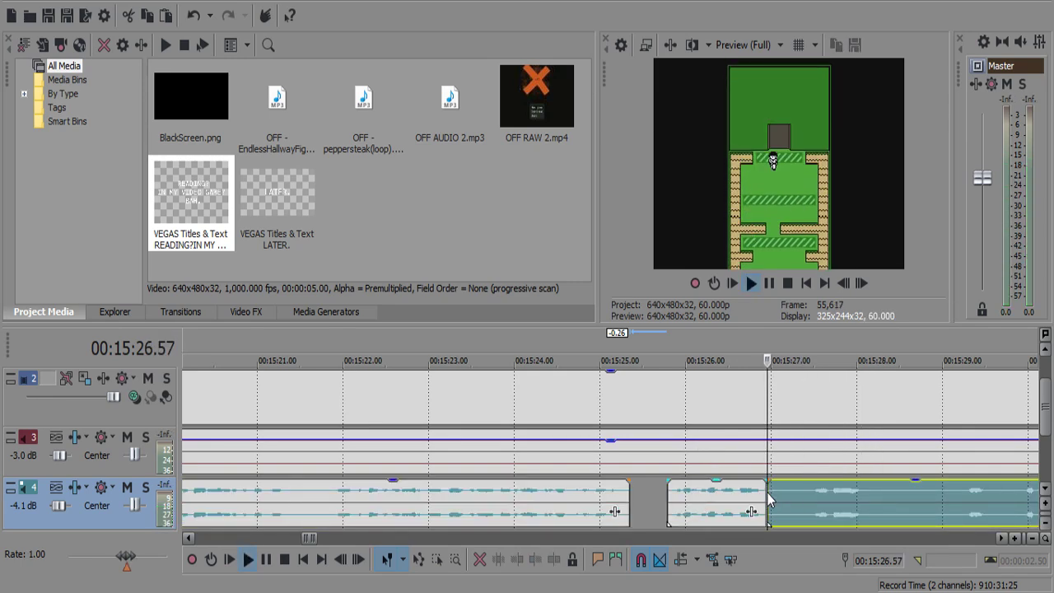
key("space")
key("s")
left_click(776, 500)
key("Delete")
Add a short fade-out to the track 4 clip ending at about 15:26.57 and play it back.
left_click(721, 499)
key("space")
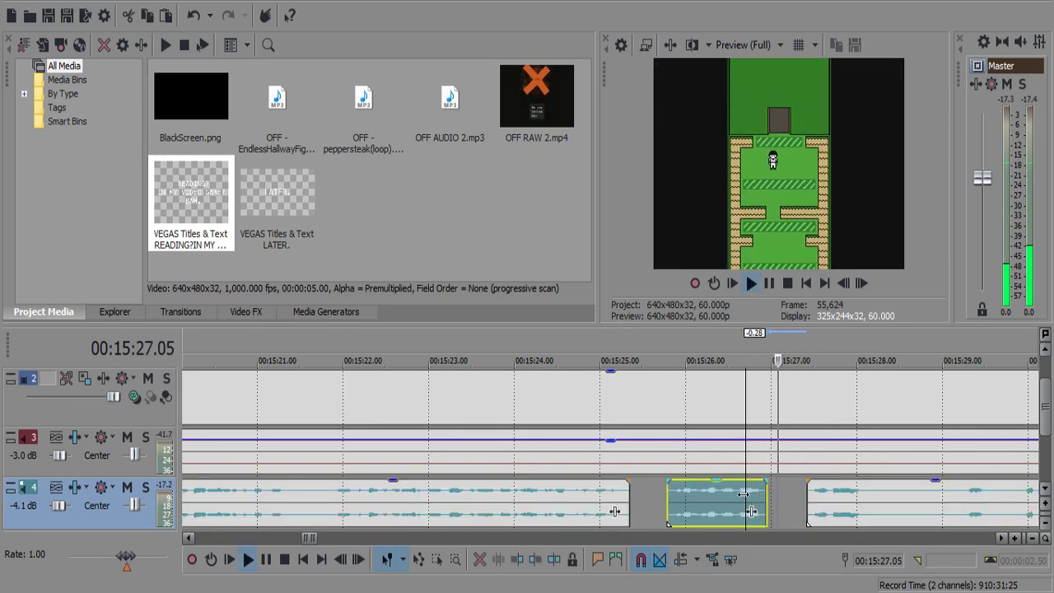
key("space")
left_click_drag(540, 481, 534, 484)
left_click(502, 495)
key("space")
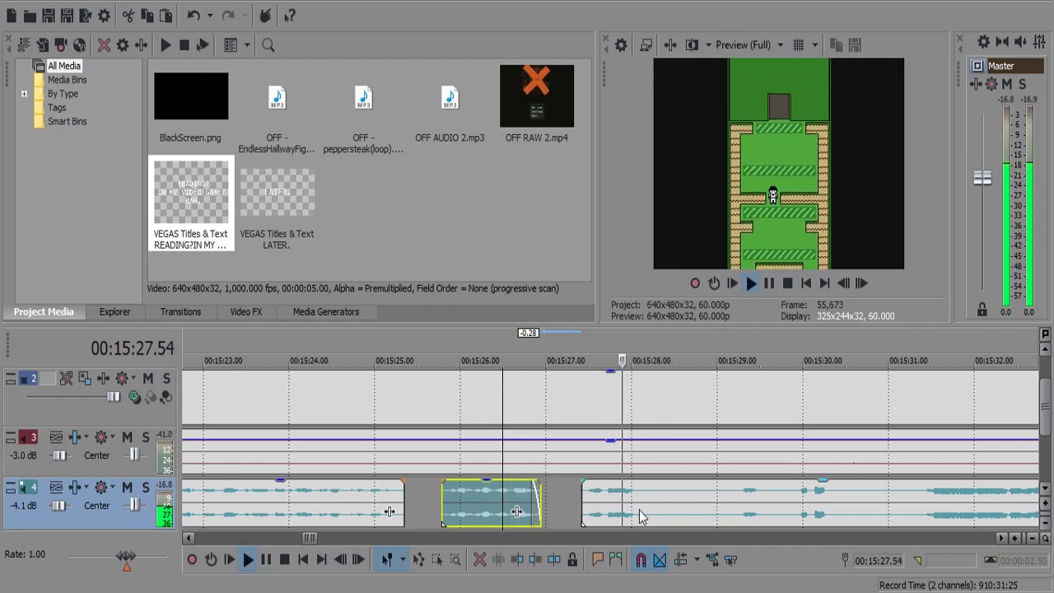
Split the track 4 audio at about 15:28.22 and 15:29.01 and delete the piece between the splits.
key("space")
left_click(662, 500)
key("s")
key("space")
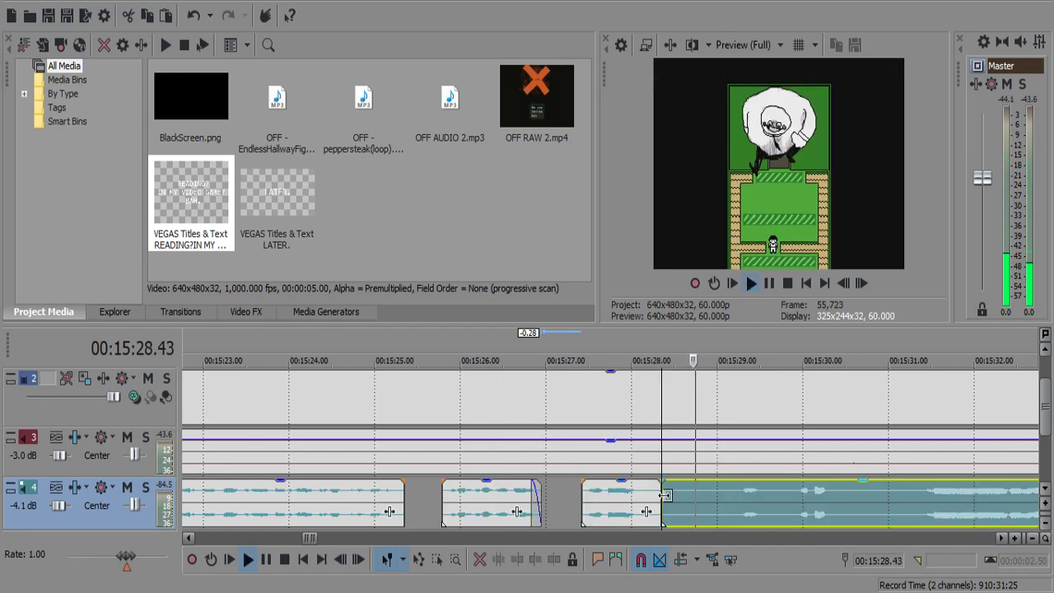
key("space")
key("s")
left_click(683, 499)
key("Delete")
key("space")
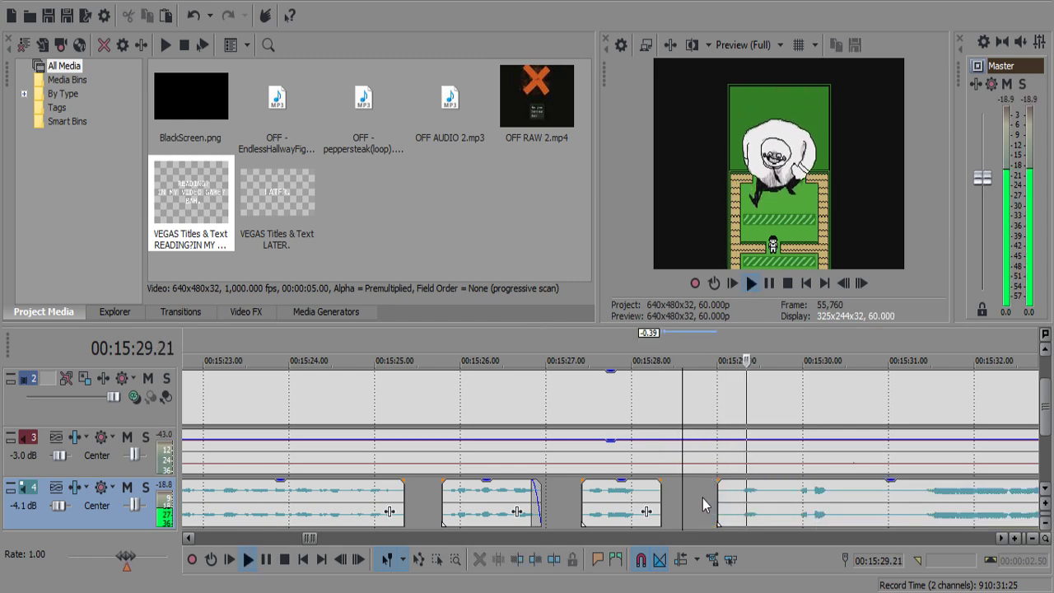
Play on through the track 4 audio and cut out the stretch from about 15:36.50 to 15:37.19.
scroll(576, 500, "down", 2)
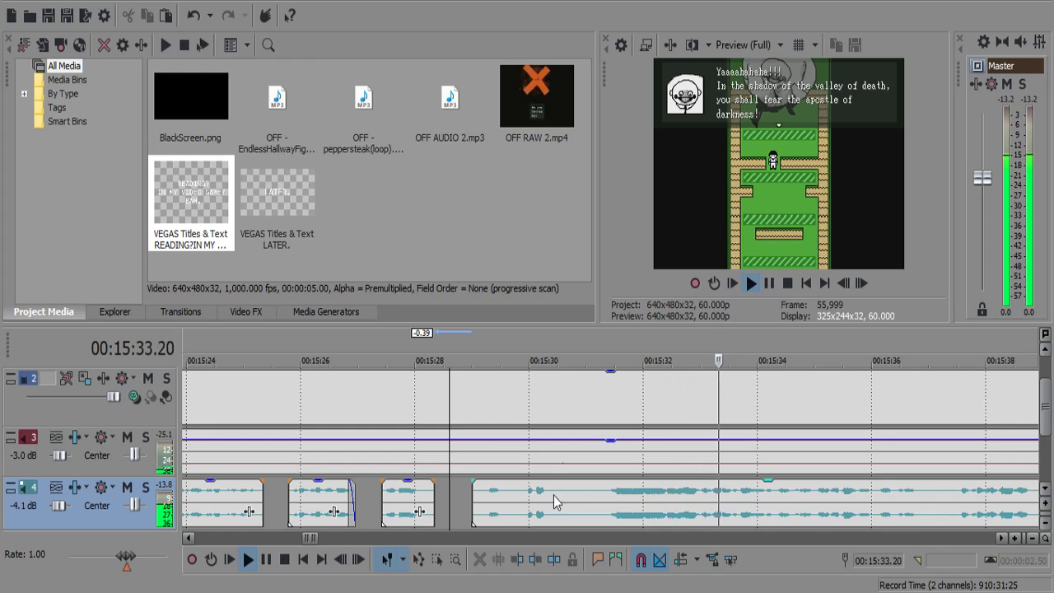
scroll(550, 494, "down", 3)
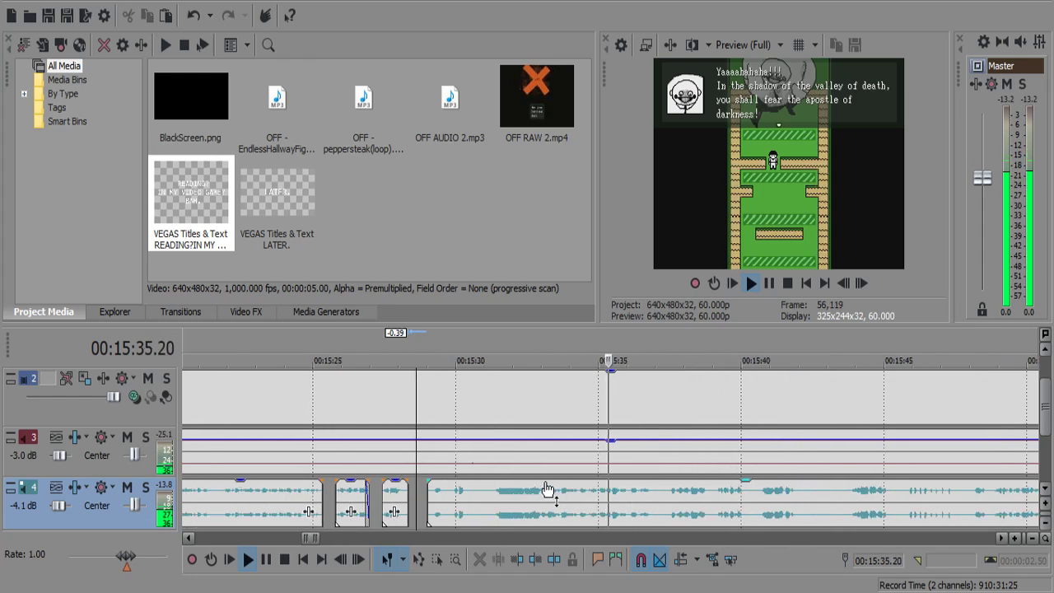
scroll(550, 484, "up", 4)
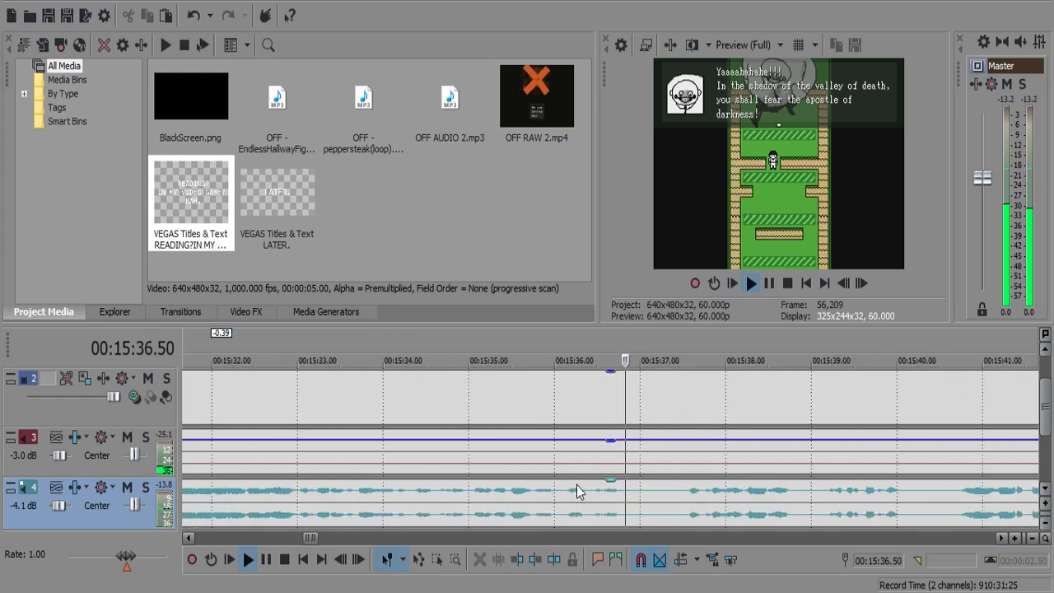
left_click(627, 494)
key("space")
key("s")
key("space")
key("Return")
key("s")
left_click(644, 497)
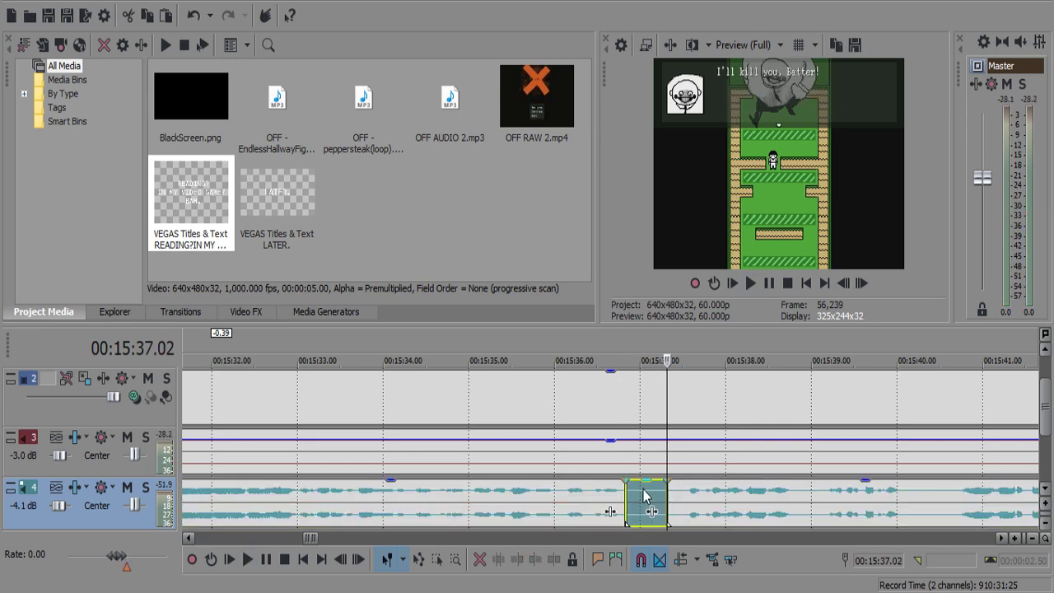
key("Delete")
Give the track 4 clip ending at about 15:36.50 a short fade-out and play back its end.
left_click(607, 501)
key("space")
key("Return")
left_click_drag(626, 485, 618, 486)
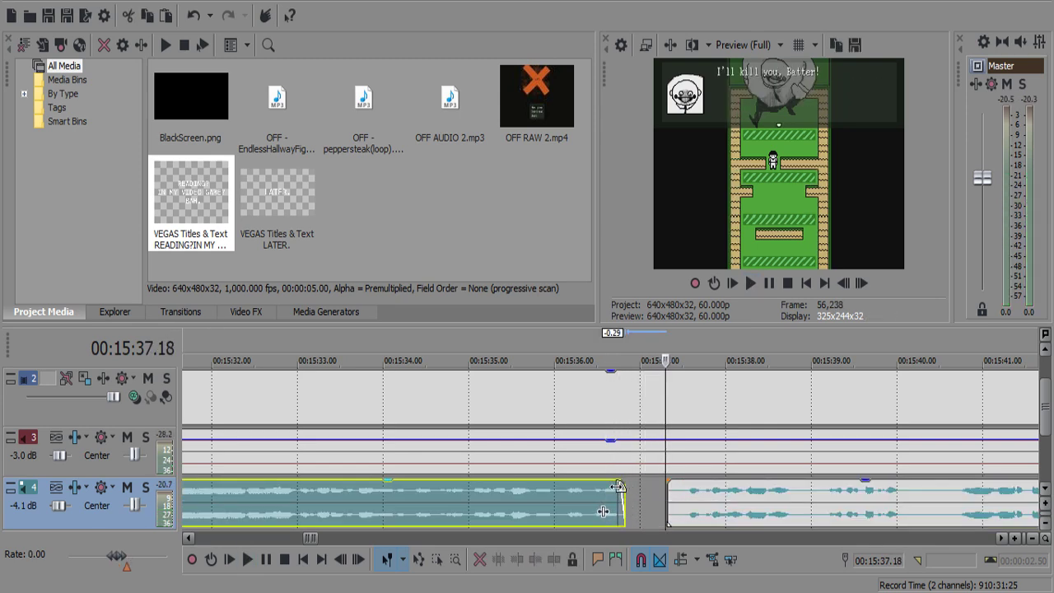
left_click(594, 496)
key("space")
Listen onward on track 4 and remove the audio between about 15:47.36 and 15:48.07.
scroll(595, 494, "down", 1)
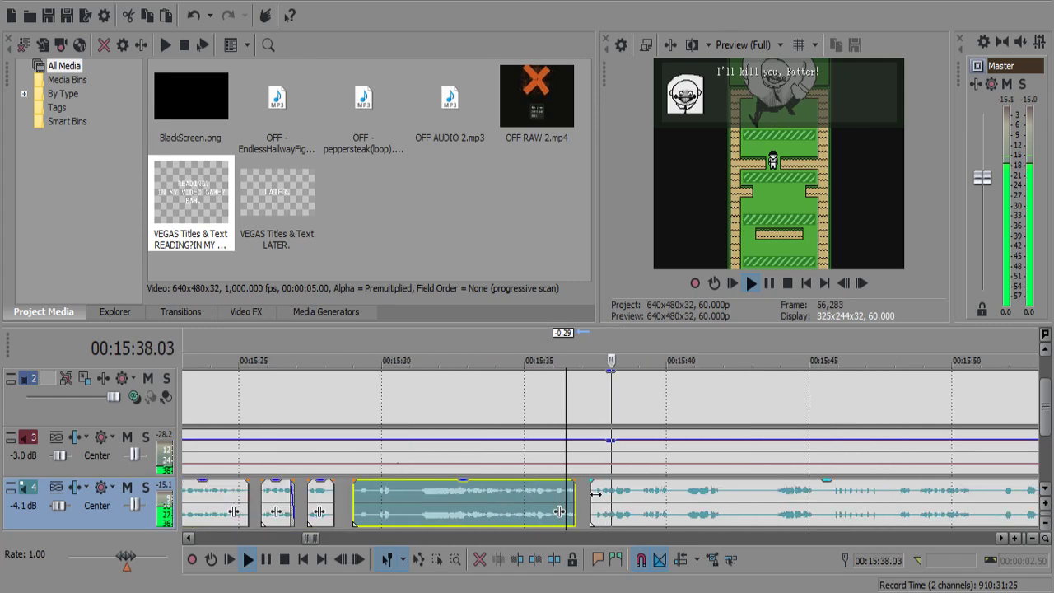
scroll(595, 494, "up", 2)
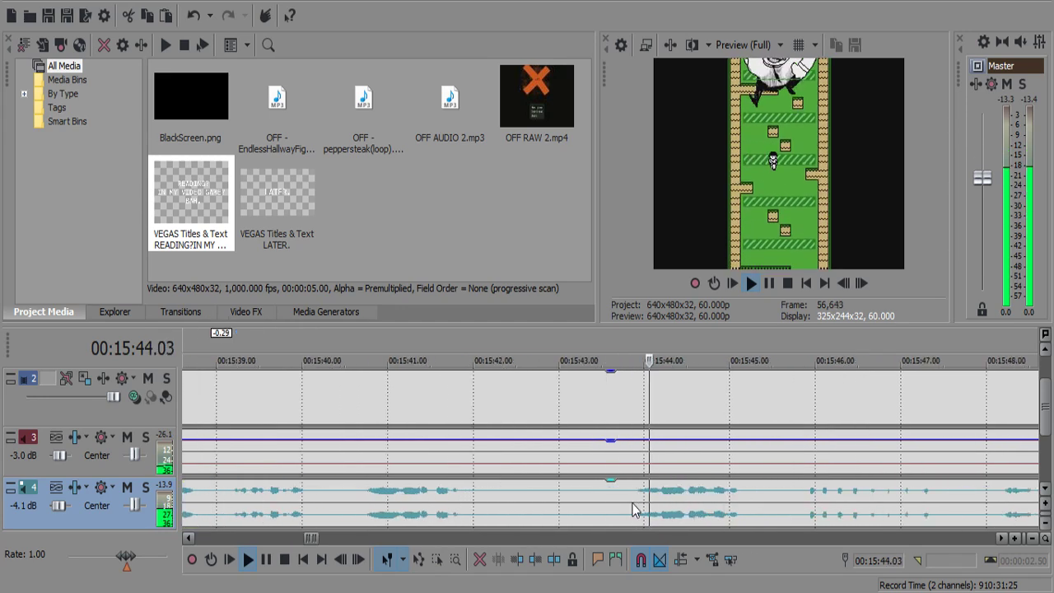
scroll(632, 510, "down", 2)
scroll(650, 498, "down", 3)
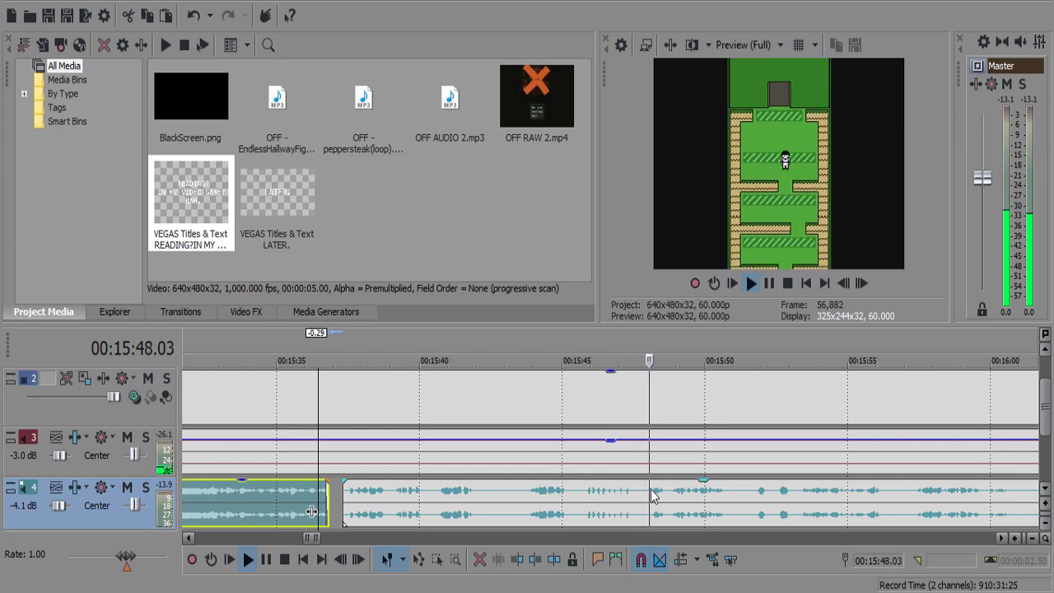
left_click(635, 489)
scroll(639, 494, "up", 5)
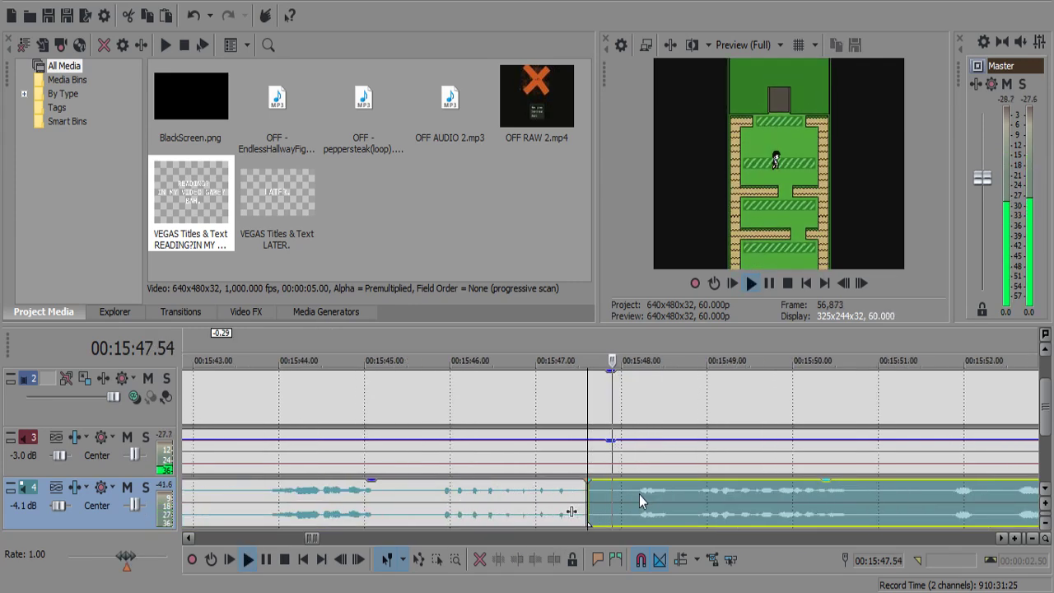
left_click(631, 499)
key("s")
left_click(611, 499)
key("Delete")
Trim 3 frames off the start of the track 4 clip at about 15:48.07 and play on from there.
left_click(531, 498)
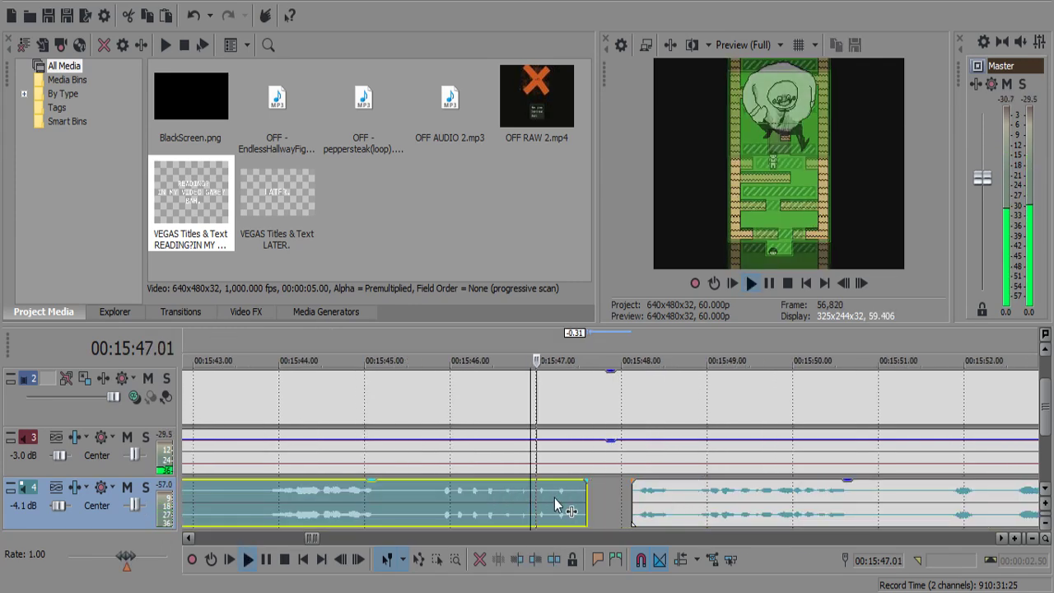
left_click_drag(633, 487, 638, 498)
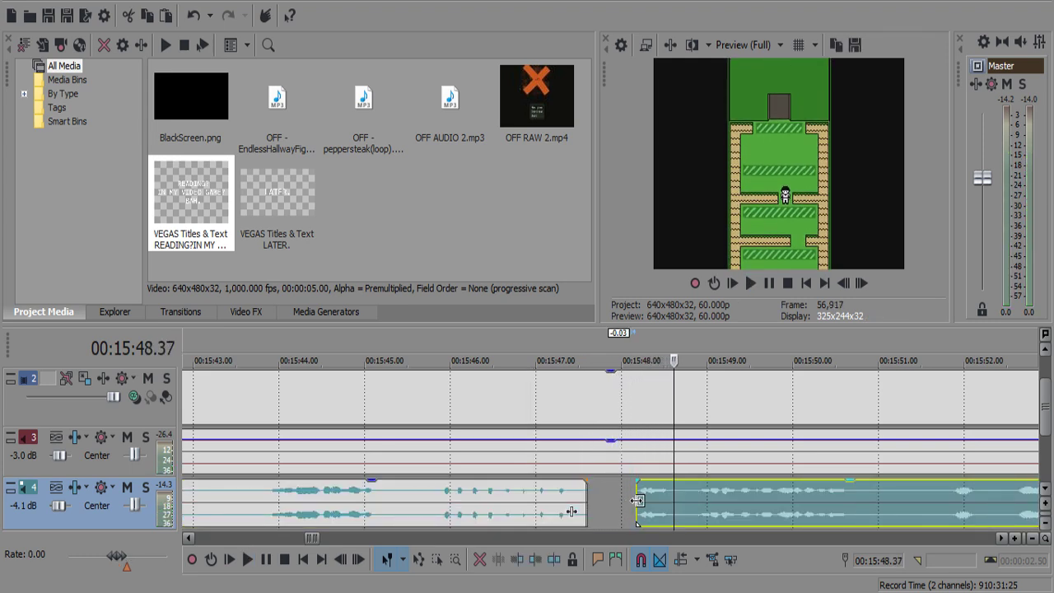
left_click(625, 503)
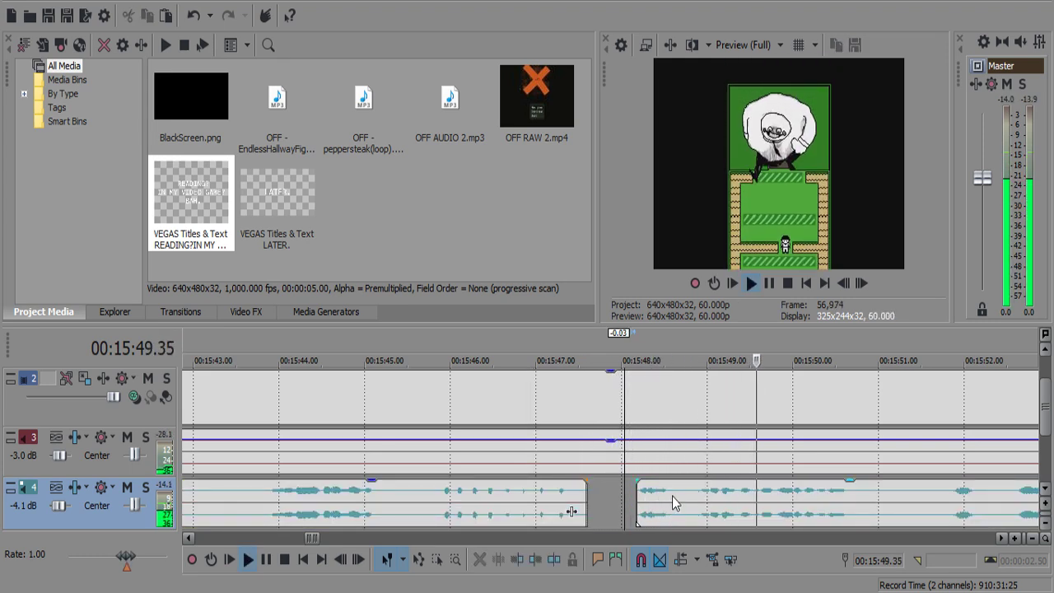
scroll(671, 503, "down", 2)
scroll(650, 500, "up", 1)
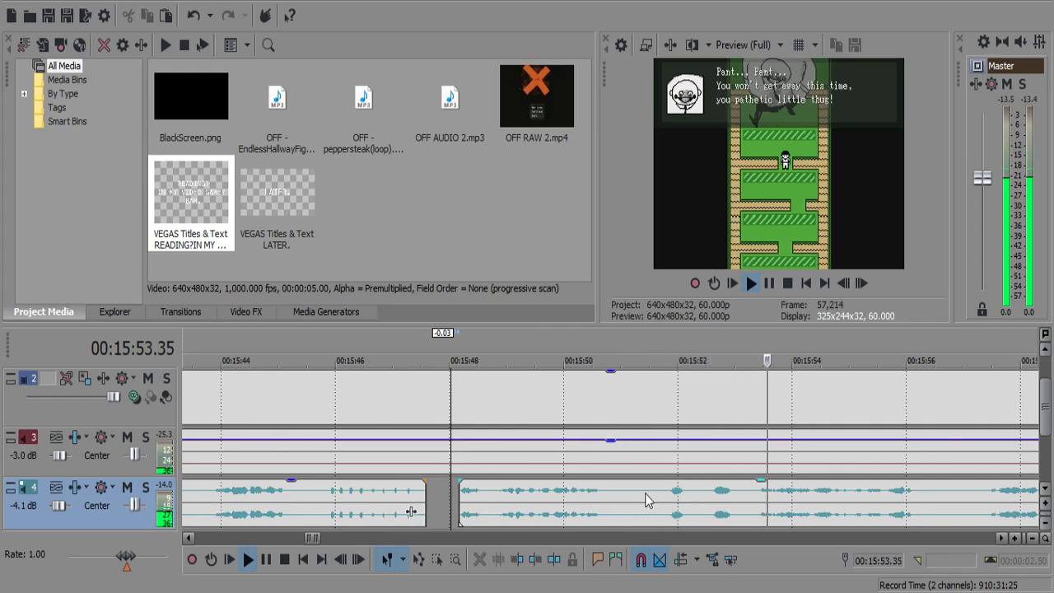
scroll(647, 500, "down", 4)
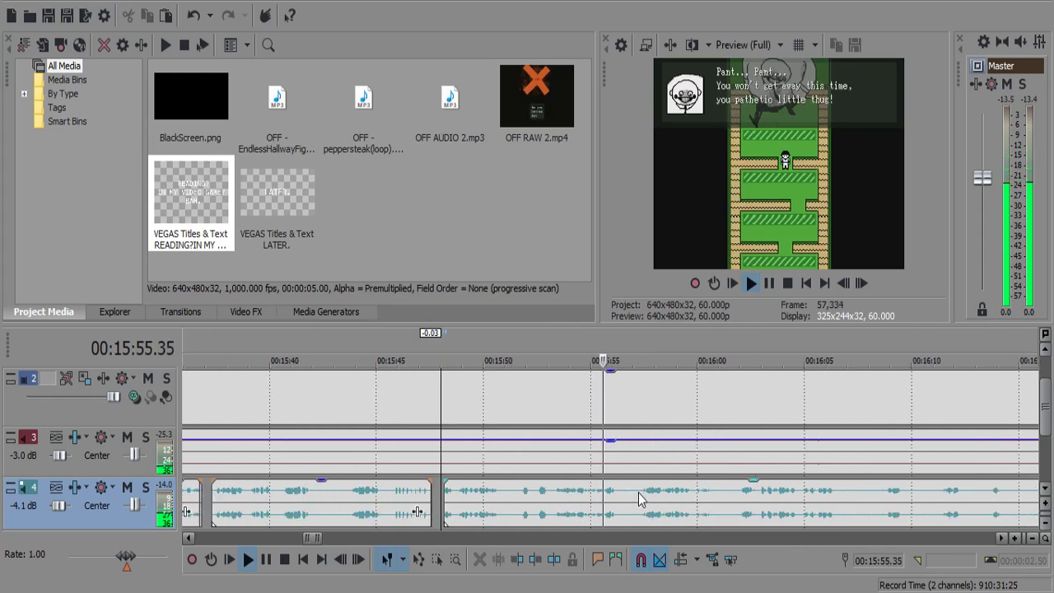
scroll(638, 499, "down", 3)
Cut the track 4 audio at about 15:56.22 and 15:57.23 and delete the section in between.
left_click(311, 454)
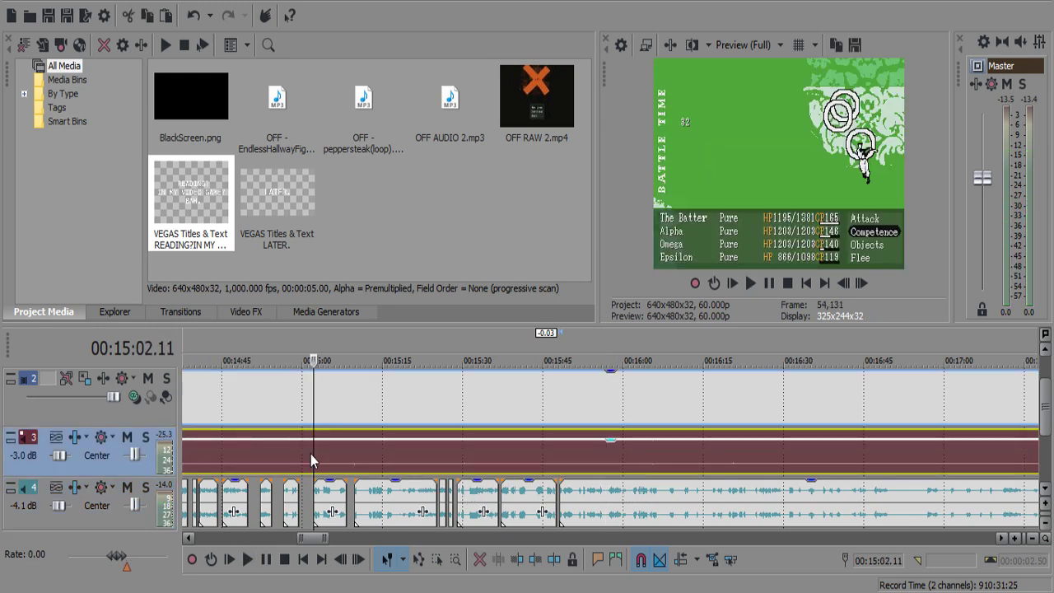
left_click(586, 493)
left_click(606, 494)
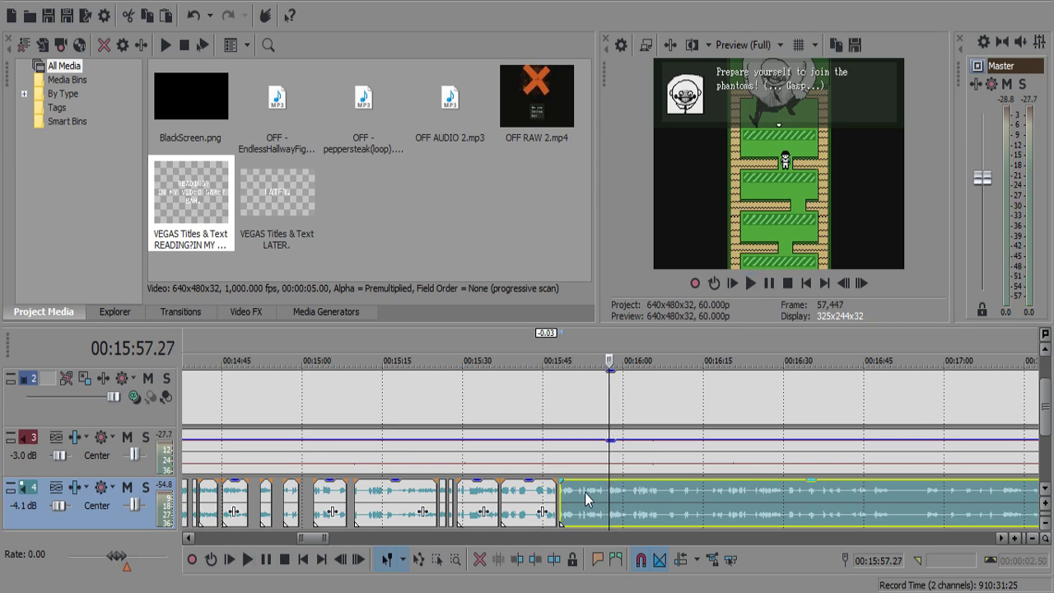
left_click(587, 493)
scroll(589, 492, "up", 3)
scroll(595, 489, "up", 4)
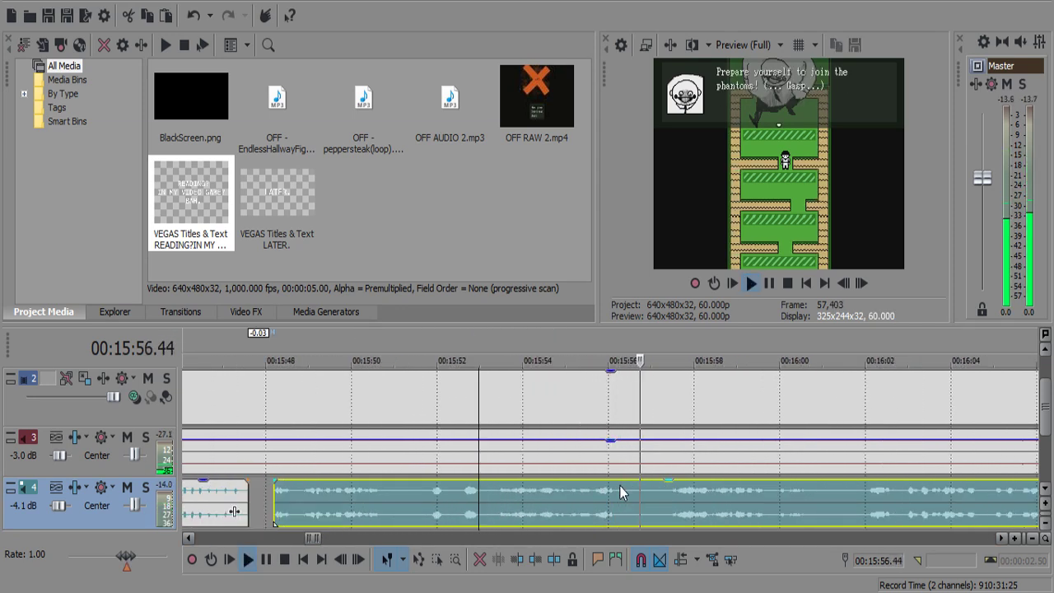
left_click(626, 497)
key("s")
scroll(626, 504, "up", 2)
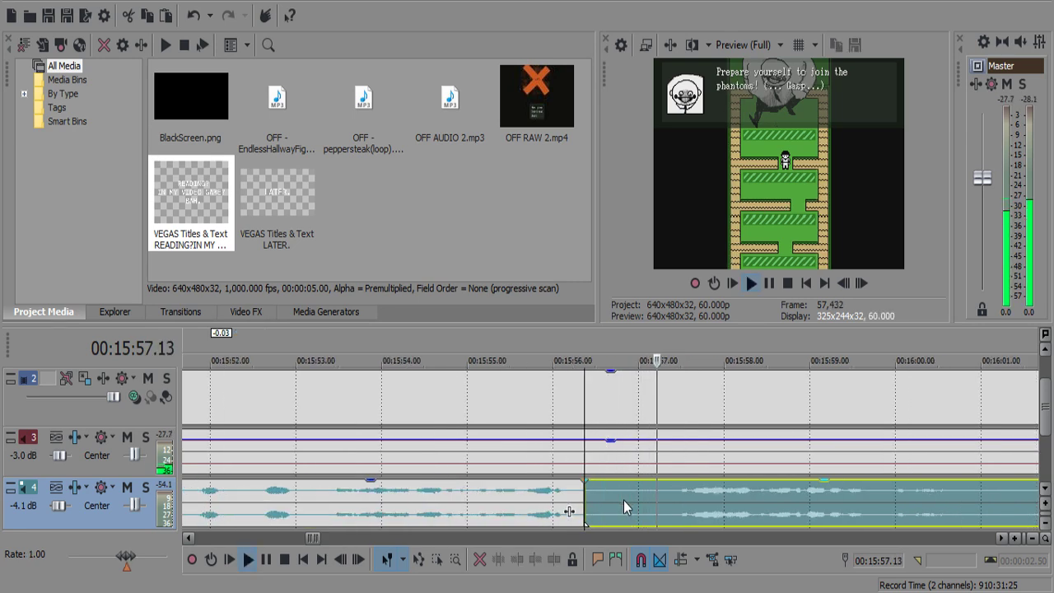
key("Return")
key("s")
left_click(629, 495)
key("Delete")
Play on from the new gap and delete the track 4 audio from about 16:06.52 to 16:08.38.
left_click(640, 494)
key("space")
scroll(640, 492, "down", 1)
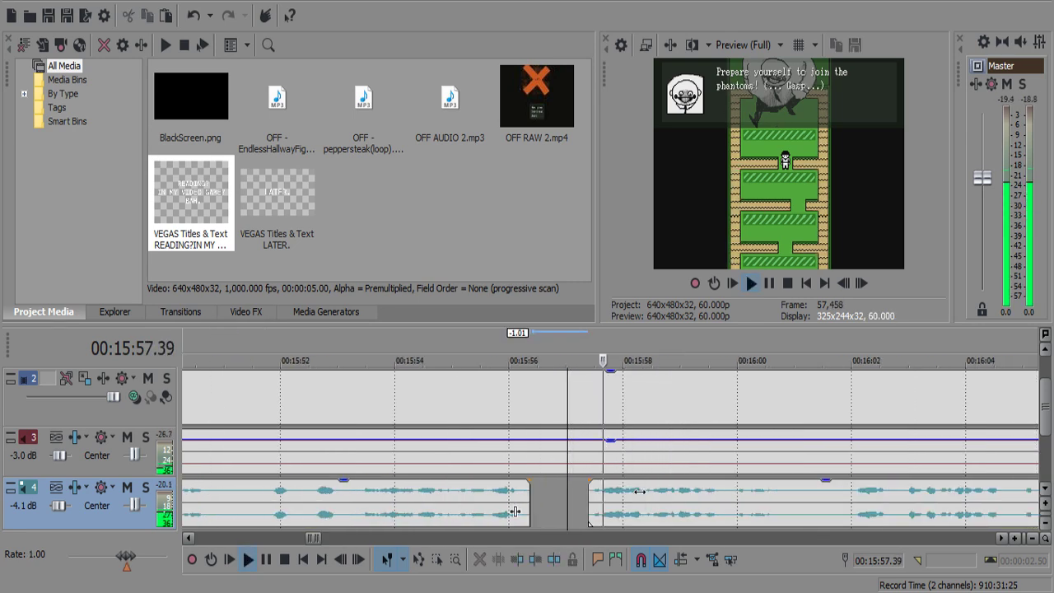
scroll(640, 492, "down", 2)
scroll(638, 494, "up", 2)
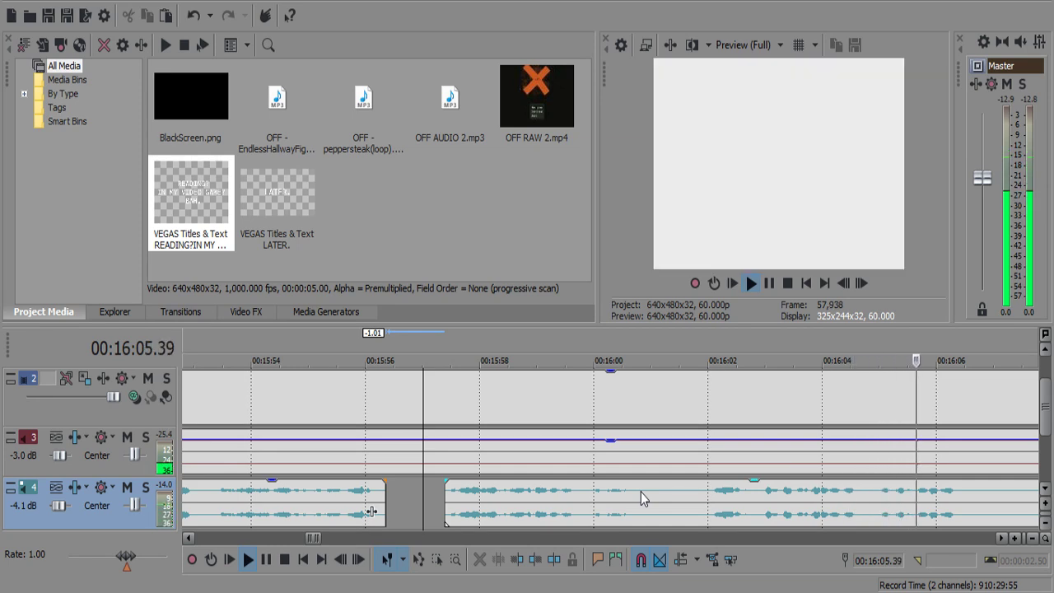
scroll(639, 496, "down", 1)
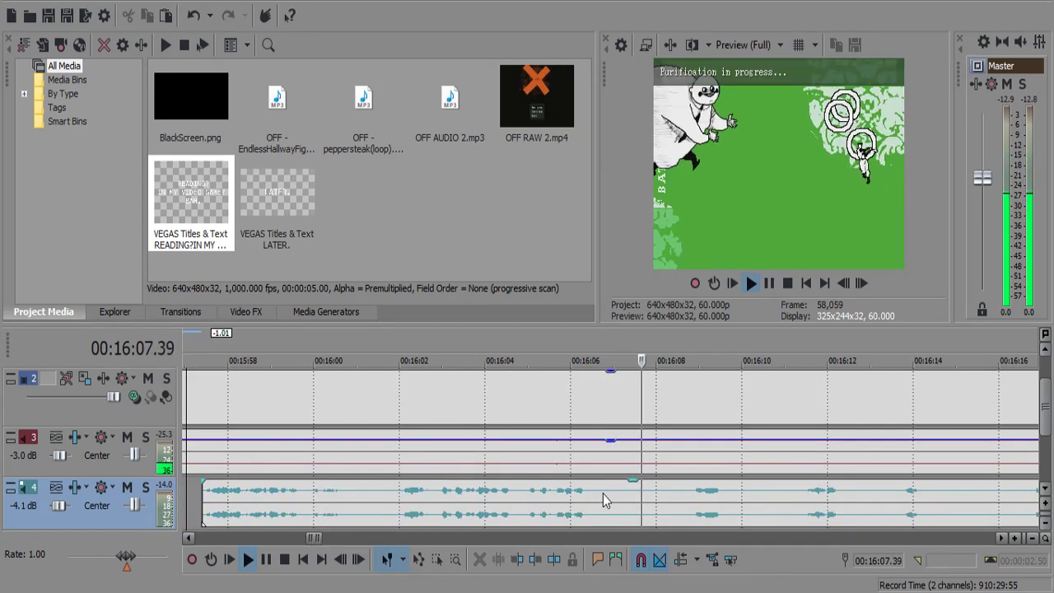
left_click(608, 494)
key("space")
key("s")
key("space")
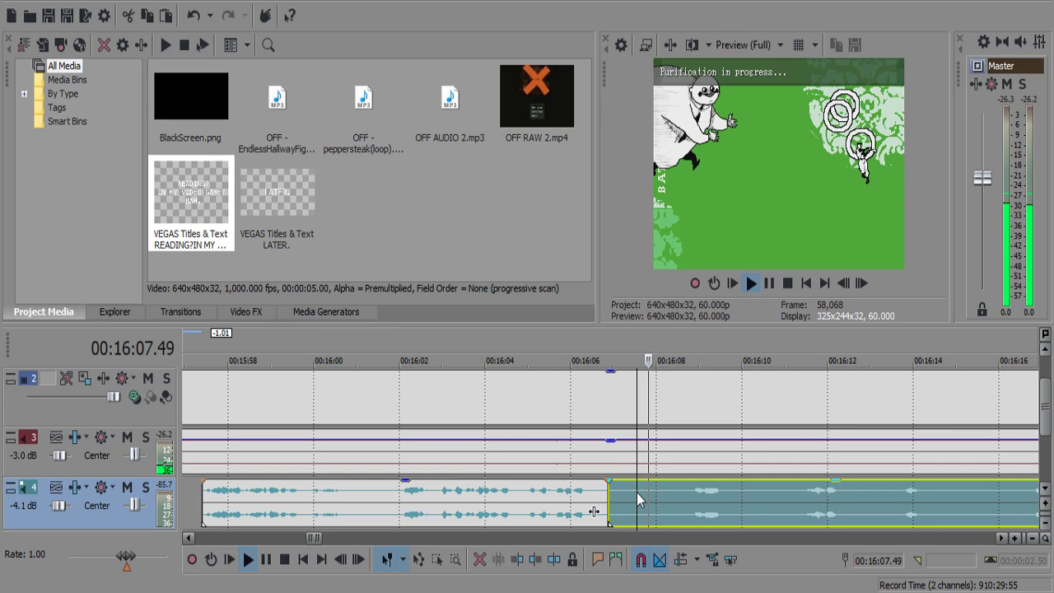
key("Return")
key("s")
left_click(661, 492)
key("Delete")
Play back the track 4 audio from about 16:08 to 16:24 to check for further unwanted sections.
key("space")
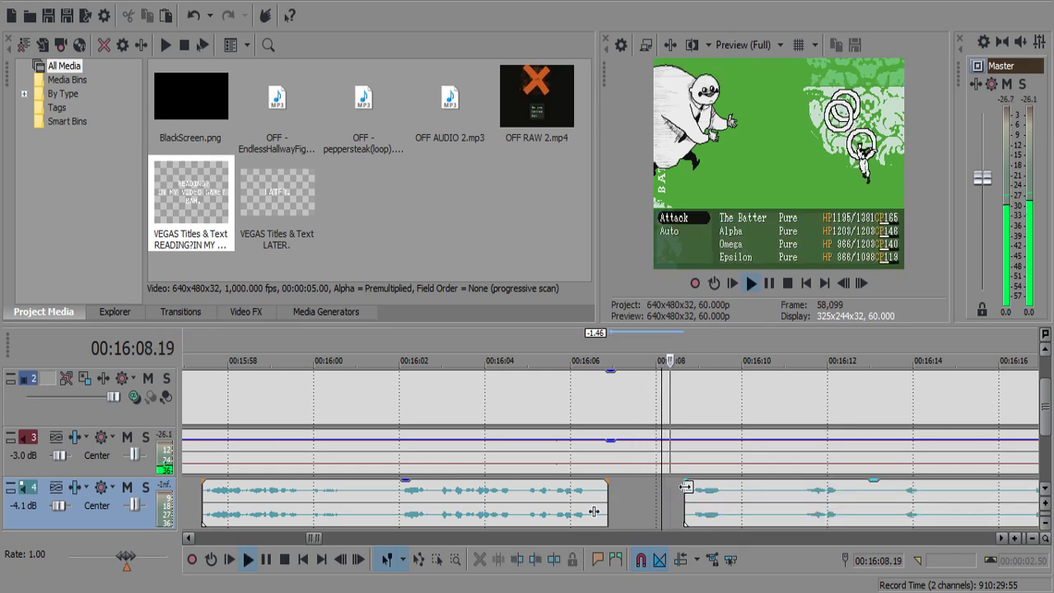
scroll(683, 488, "down", 2)
scroll(688, 488, "up", 2)
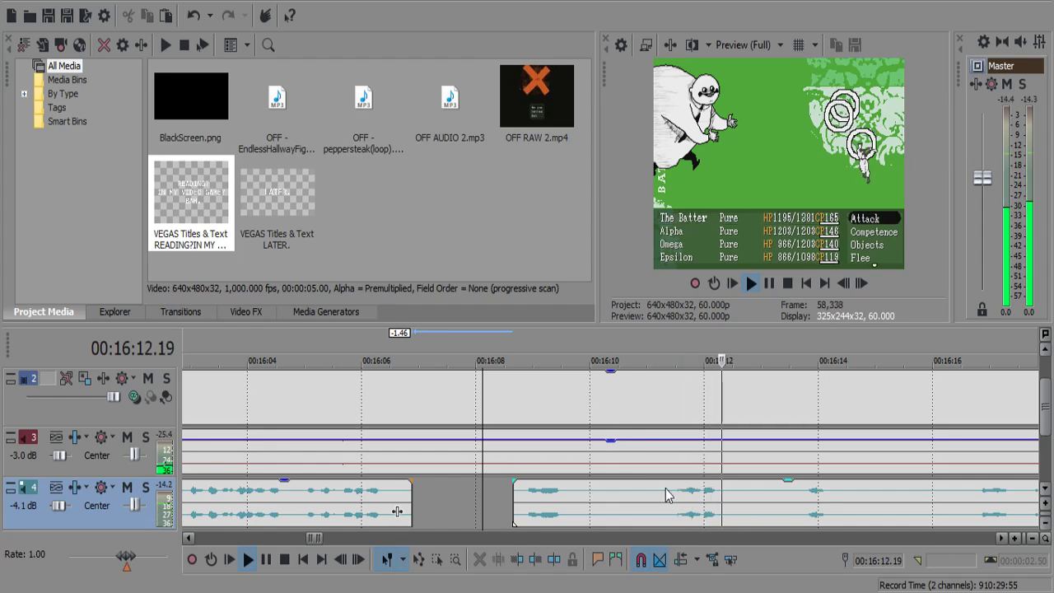
scroll(579, 498, "down", 2)
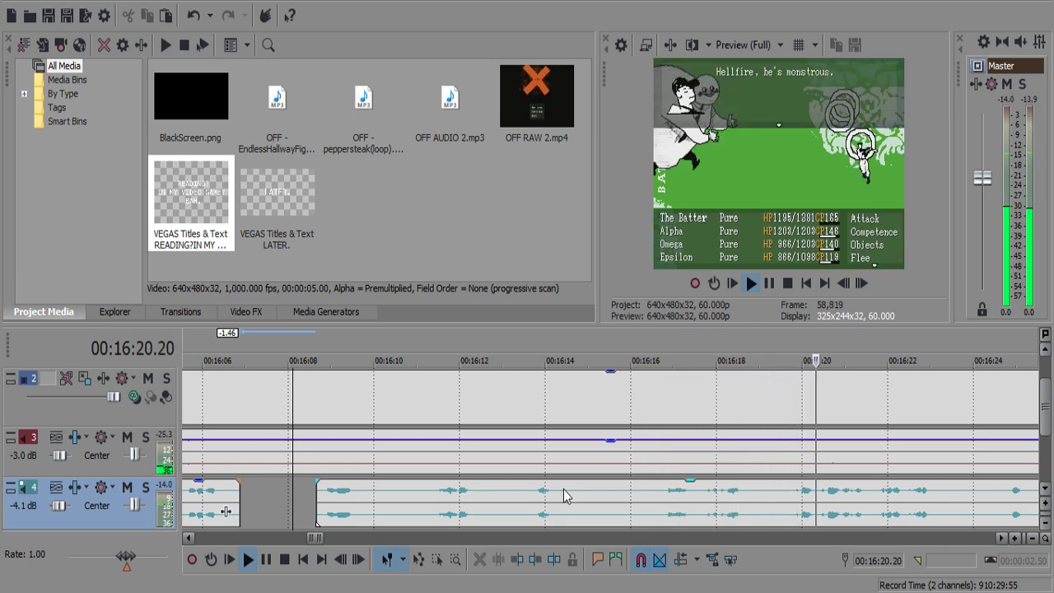
scroll(566, 495, "up", 3)
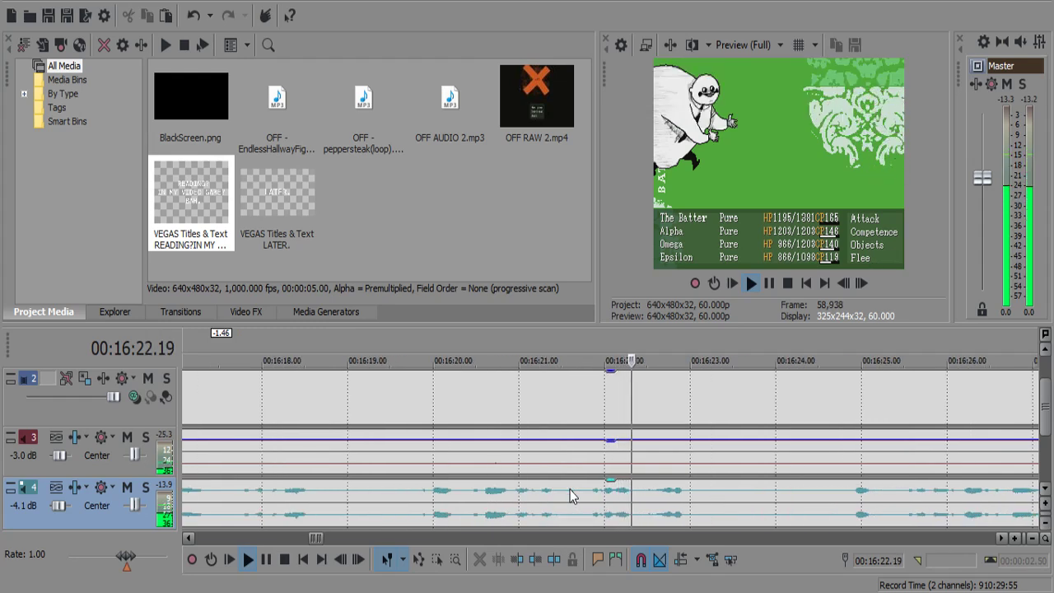
scroll(573, 495, "down", 2)
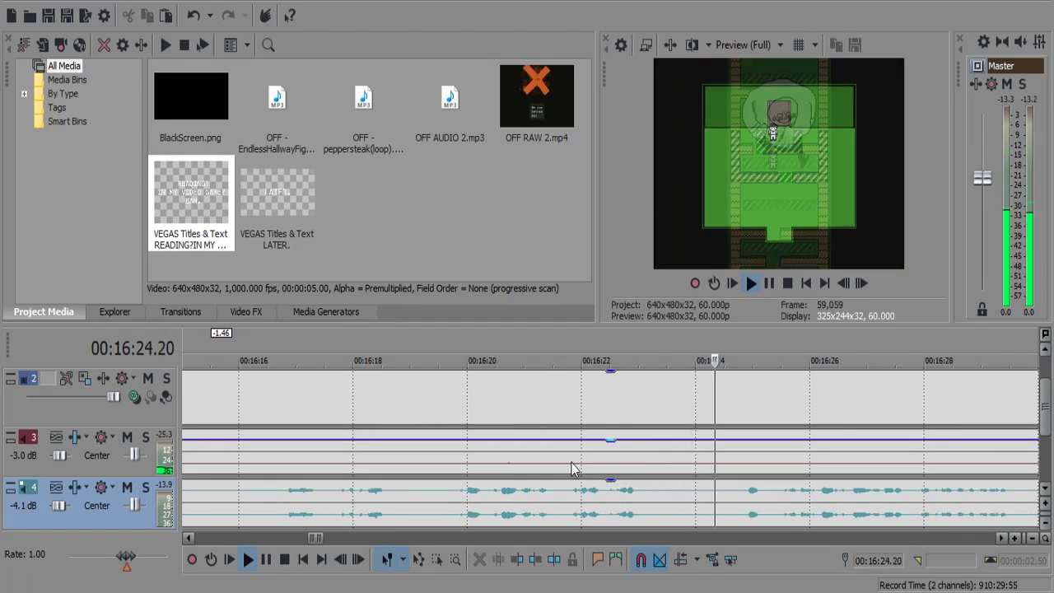
Spot-check the video around 16:23 and replay the edited section from about 15:45.
left_click(574, 467)
left_click(652, 454)
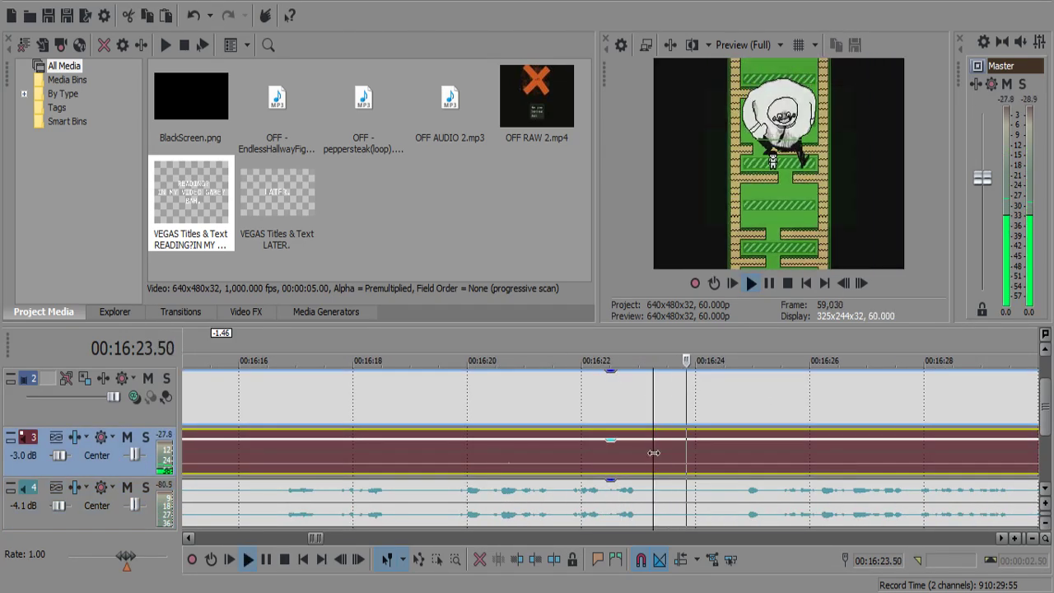
key("Return")
scroll(453, 454, "down", 6)
left_click(324, 455)
scroll(338, 456, "up", 4)
key("space")
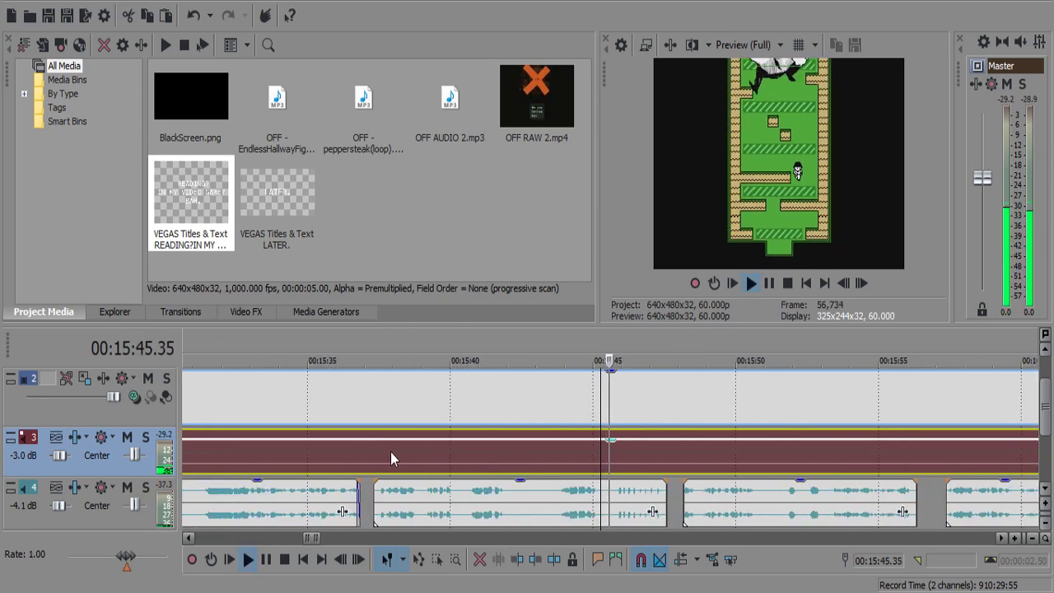
Replay the chase scene between about 15:27 and 15:30 to find a split point in the game audio.
left_click(304, 451)
scroll(304, 451, "down", 2)
left_click(494, 448)
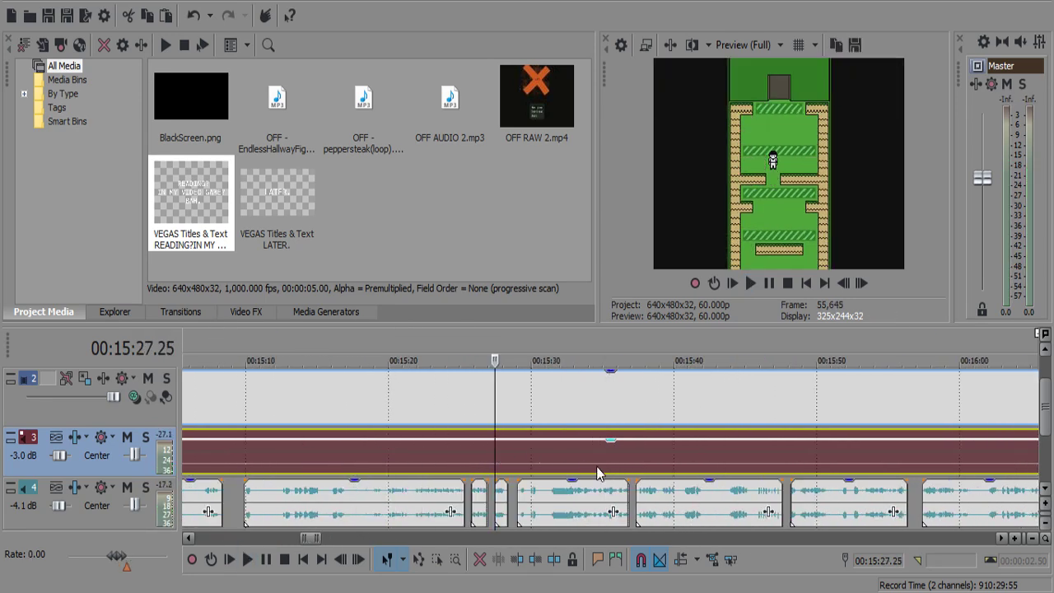
key("space")
scroll(631, 464, "up", 3)
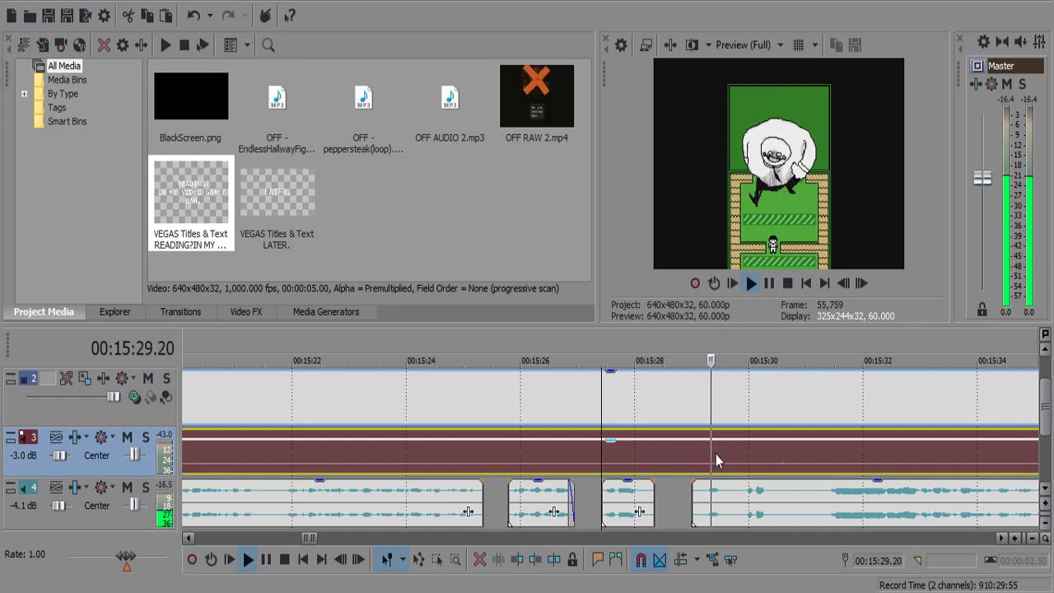
left_click(731, 453)
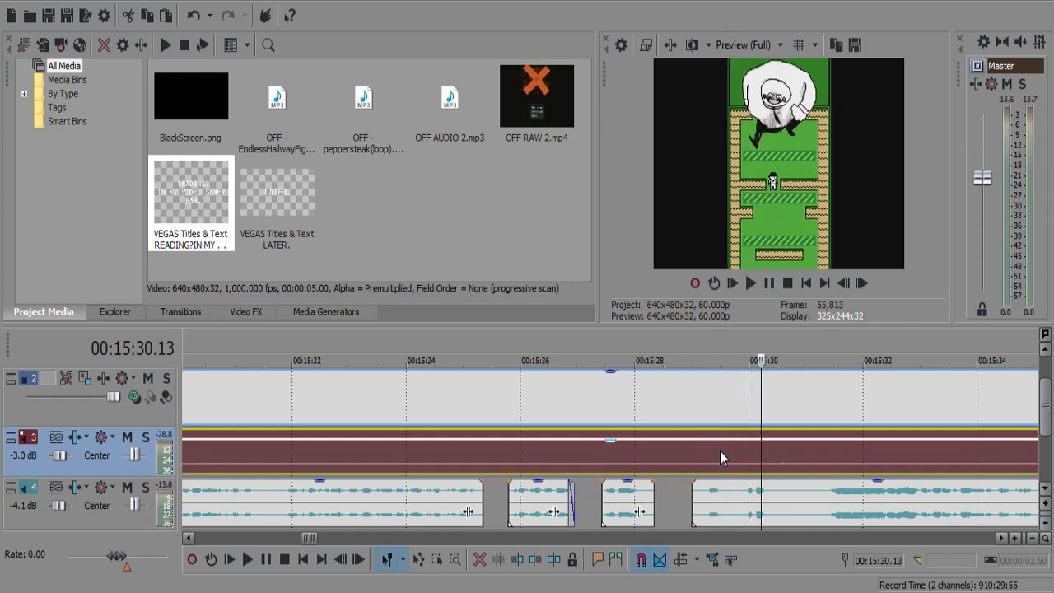
left_click(720, 450)
key("space")
left_click(708, 452)
With track 4 muted, find the boss's entrance by ear and split the gameplay video and track 3 audio at 15:29.32.
left_click(127, 486)
scroll(667, 488, "up", 3)
key("space")
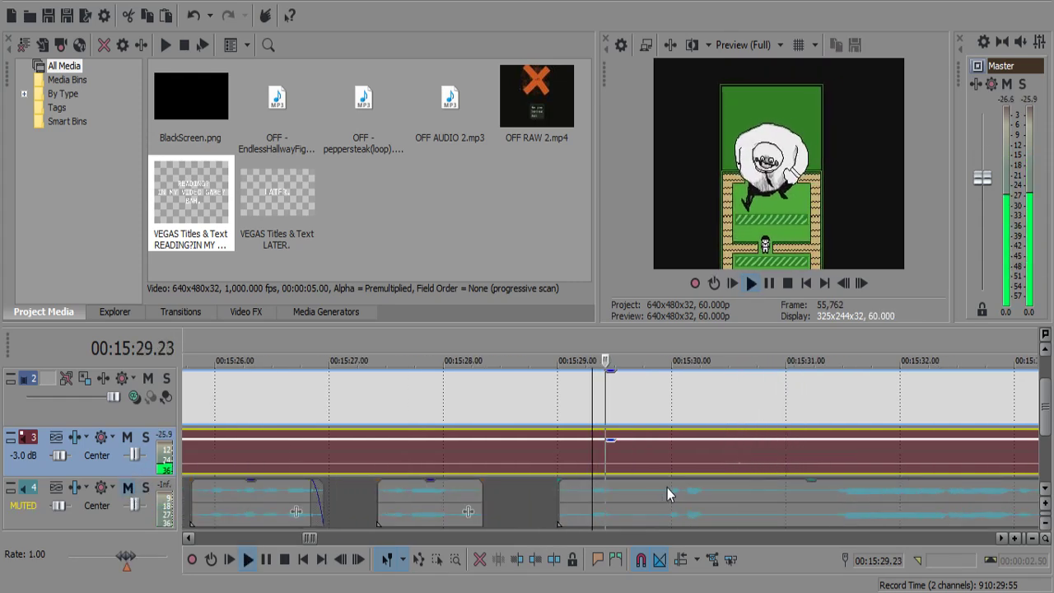
left_click(605, 464)
left_click(618, 461)
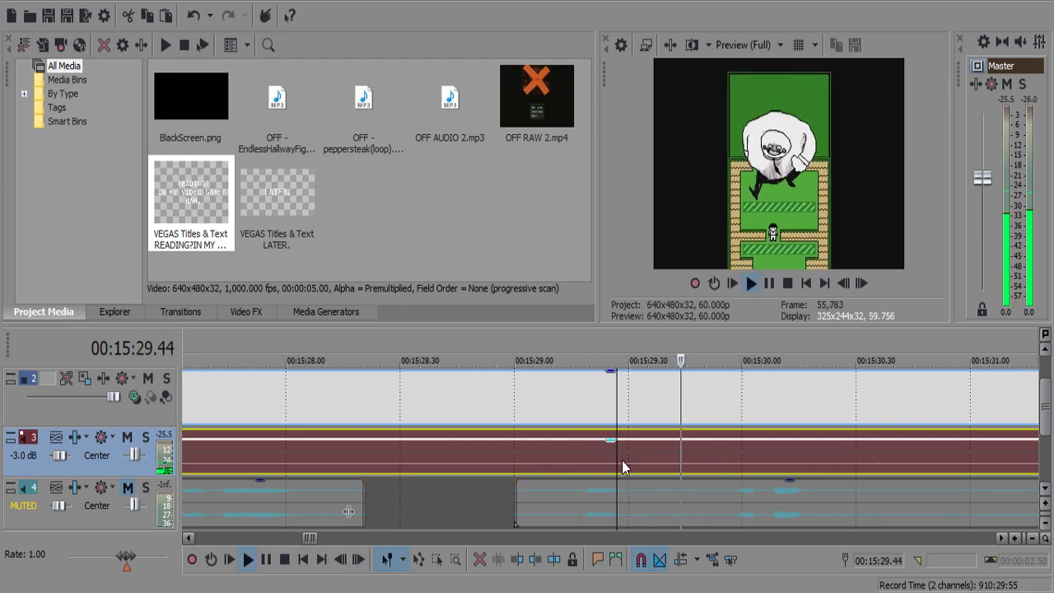
left_click(630, 465)
key("space")
key("space")
left_click(634, 457)
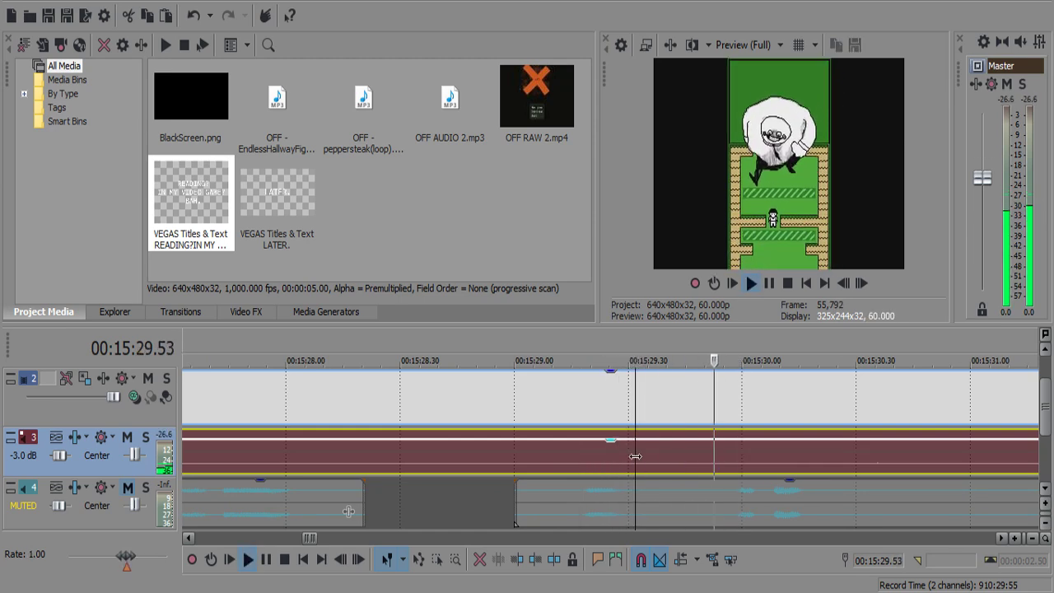
key("space")
scroll(640, 463, "down", 3)
scroll(624, 453, "down", 5)
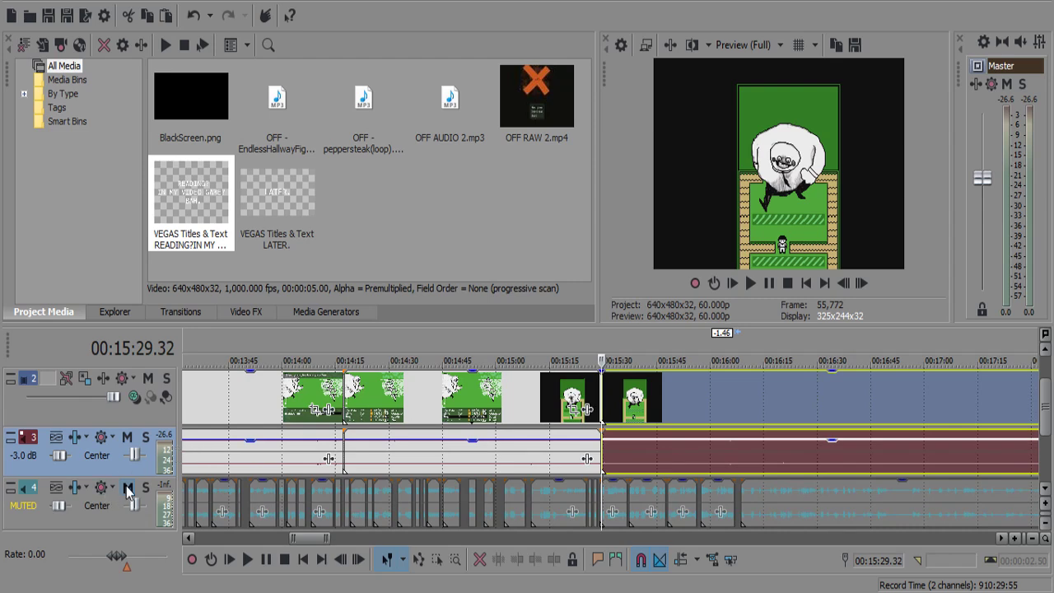
Unmute track 4 and replay the audio from about 15:25 to 15:29 across the new split.
left_click(127, 487)
double_click(590, 453)
key("space")
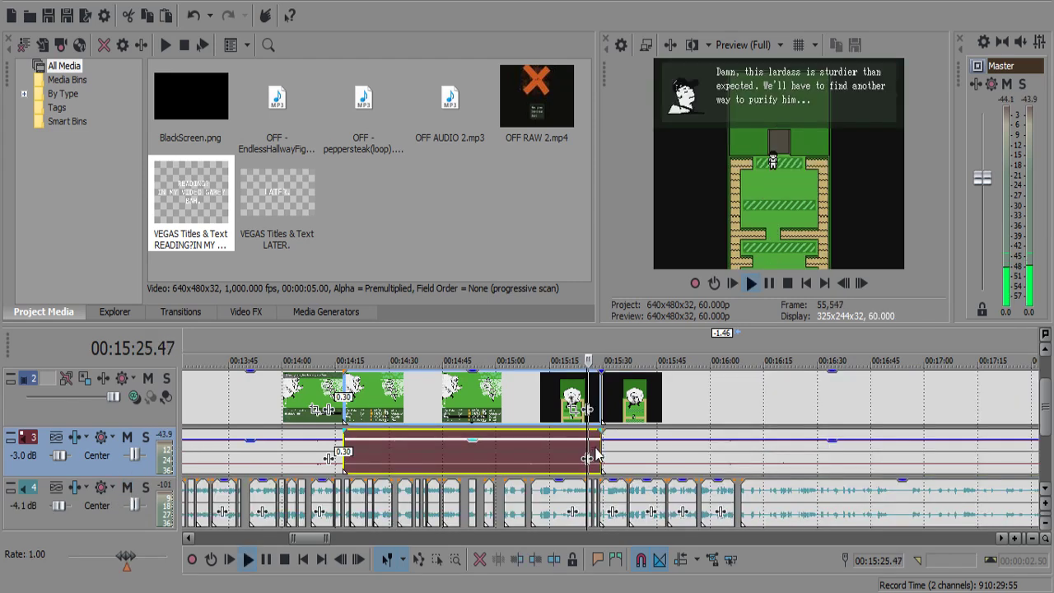
scroll(589, 453, "up", 5)
left_click(582, 457)
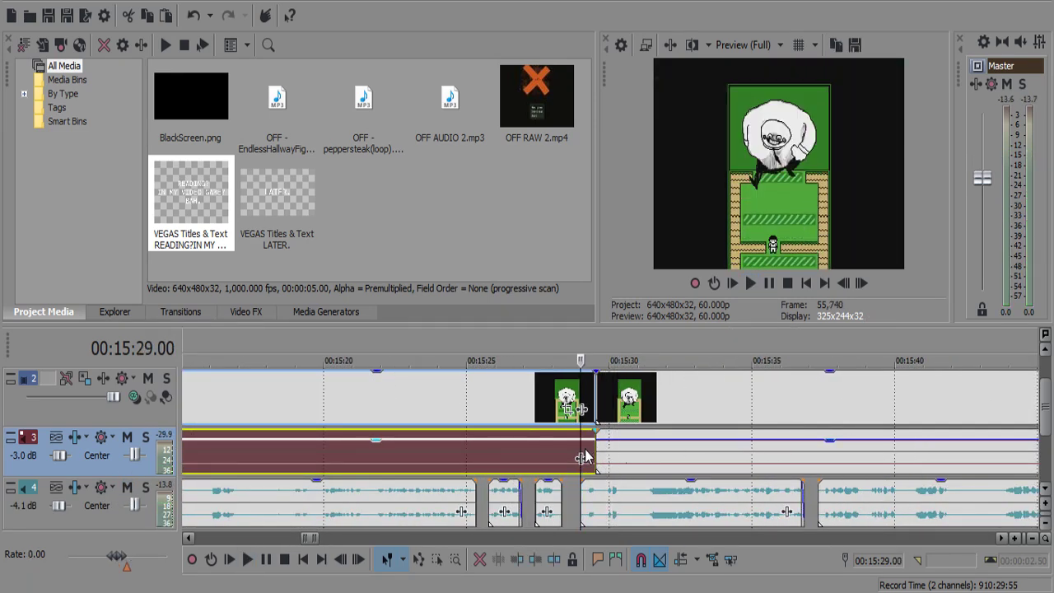
key("space")
Skim the gameplay between about 16:12 and 17:07 to look for the end of the chase scene.
scroll(582, 457, "down", 6)
left_click(862, 453)
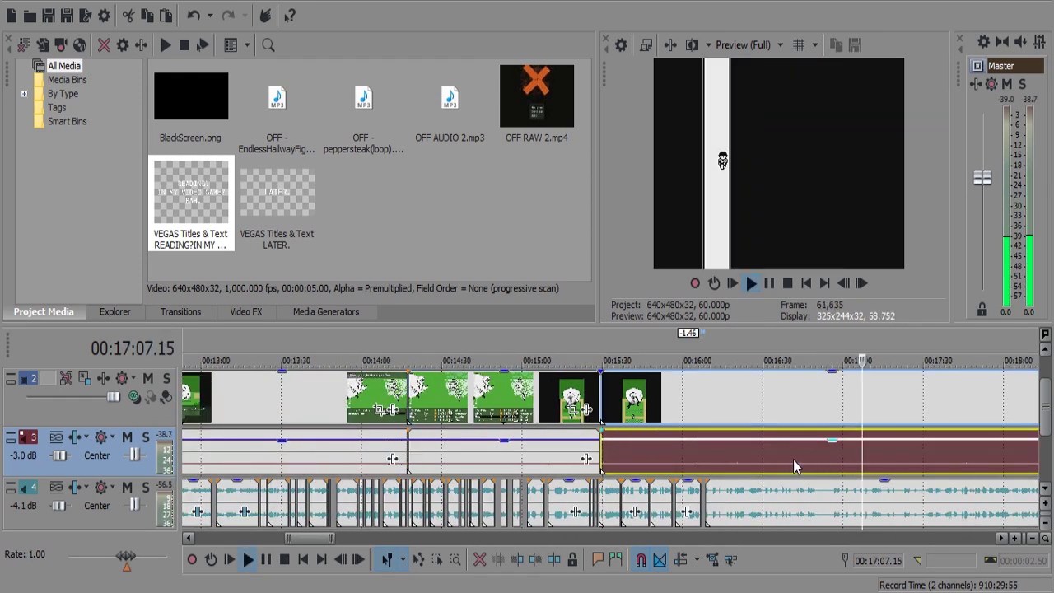
left_click(778, 461)
scroll(769, 460, "up", 4)
key("space")
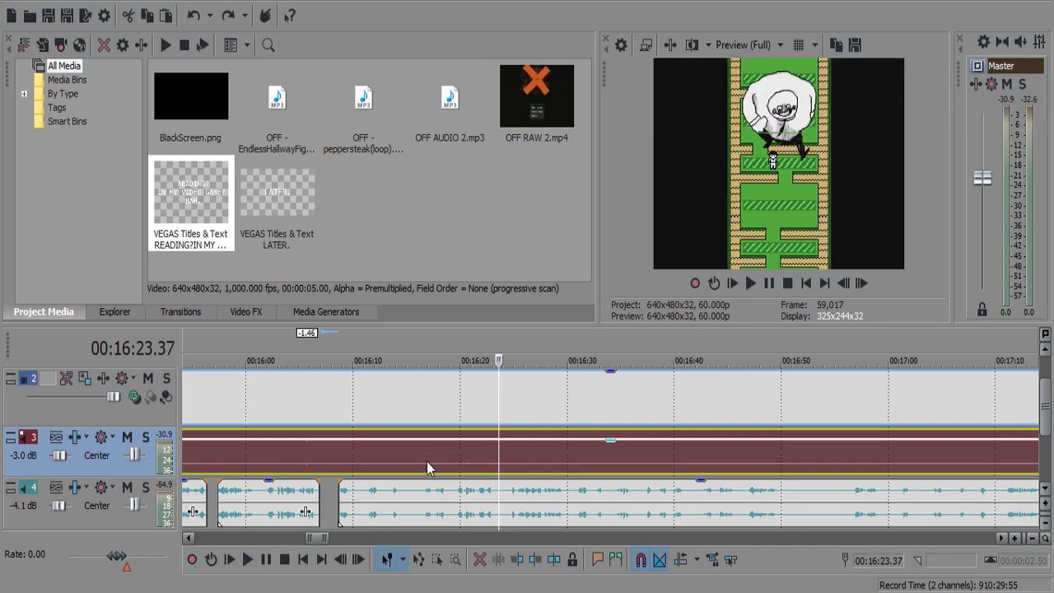
scroll(461, 460, "down", 6)
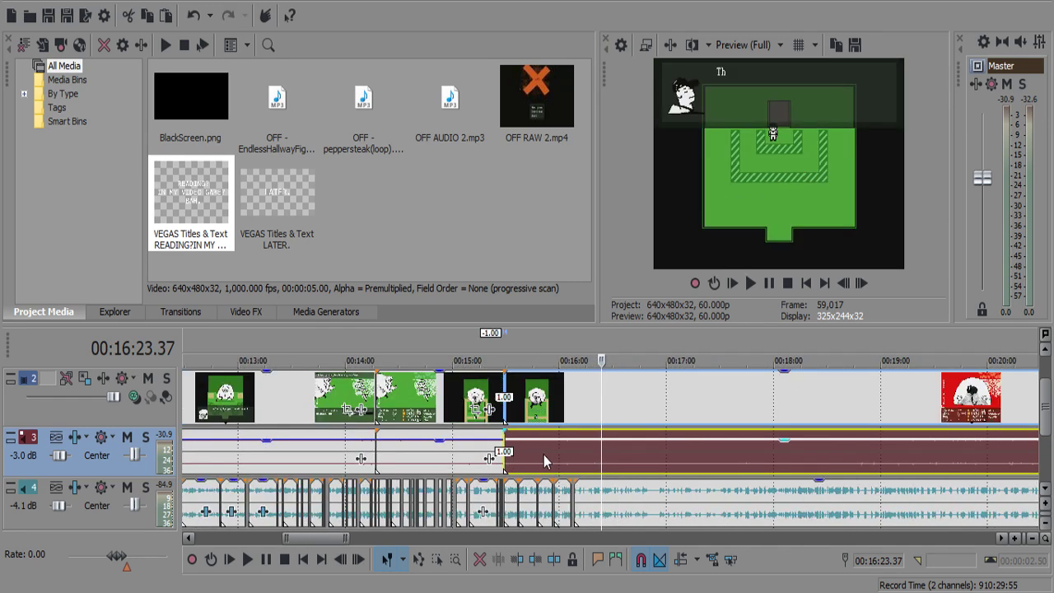
left_click(574, 461)
key("space")
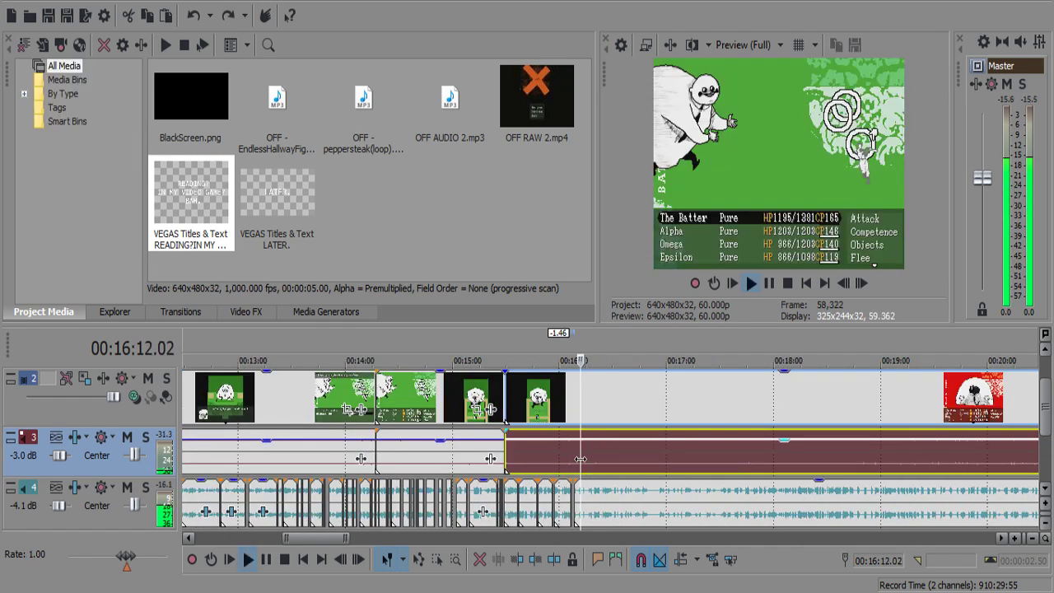
Locate the end of the chase scene and split the gameplay video and track 3 audio at 16:23.44.
scroll(581, 461, "up", 10)
left_click(809, 461)
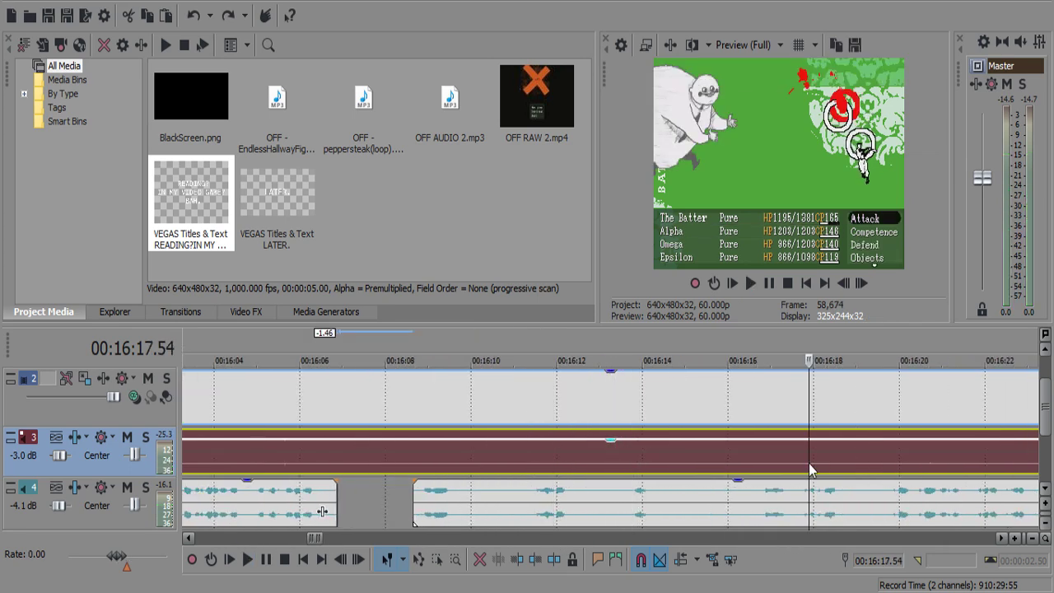
left_click(964, 449)
scroll(959, 453, "down", 4)
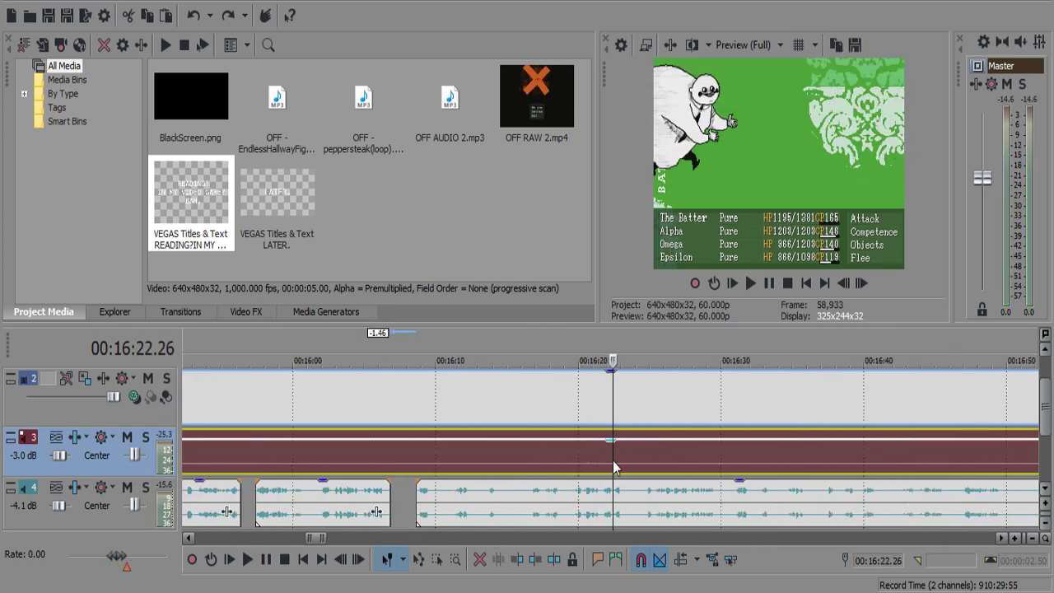
scroll(613, 461, "up", 6)
left_click(674, 458)
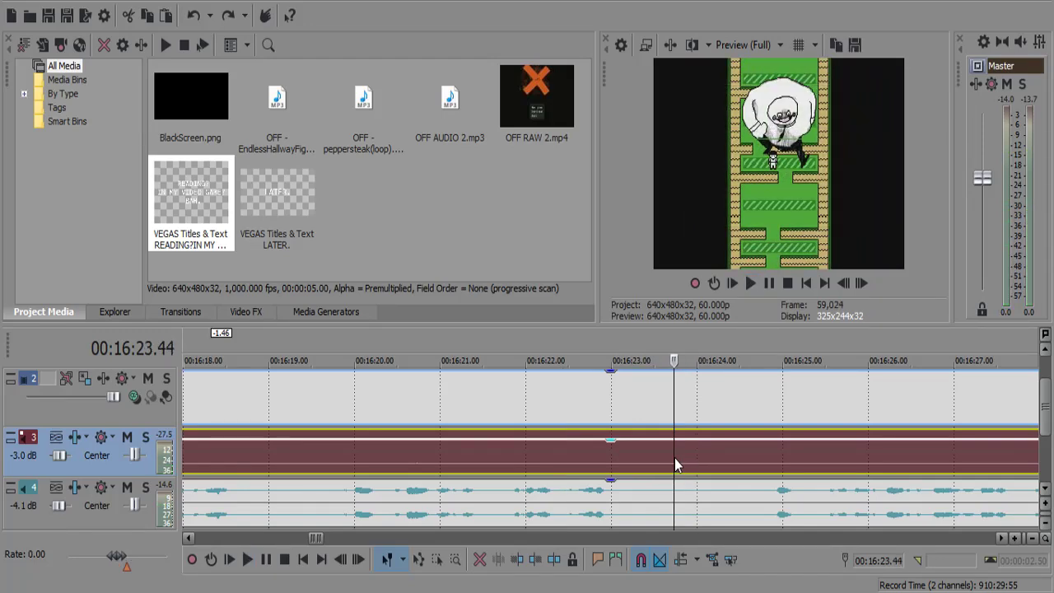
key("space")
key("s")
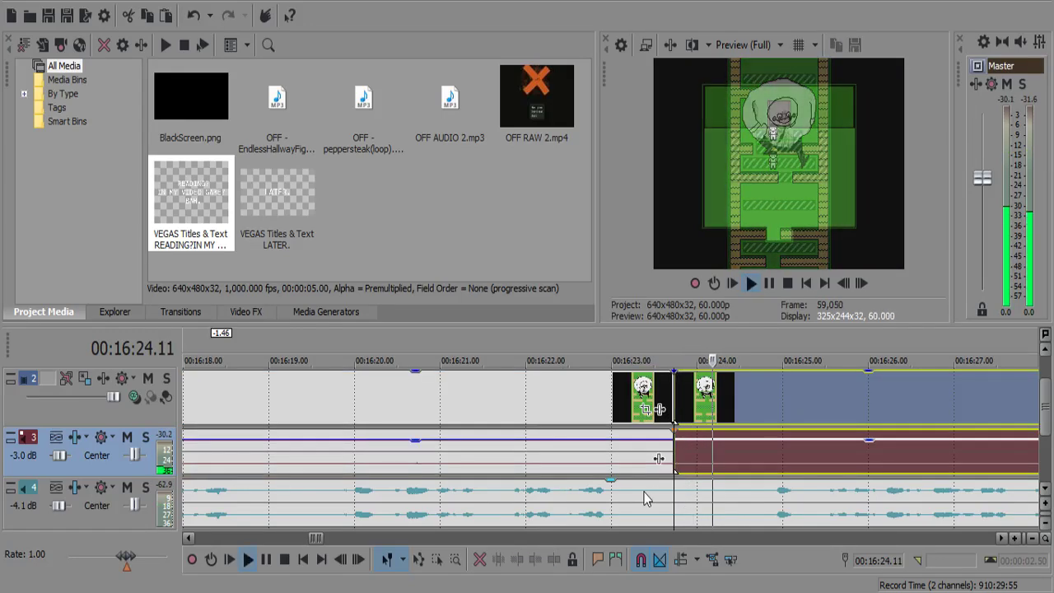
key("space")
Cut the track 4 audio at about 16:23.16 and 16:24.12 and delete the section in between.
left_click(634, 501)
key("s")
left_click(714, 504)
key("s")
left_click(684, 507)
Slightly lower the volume of the track 3 clip ending at 16:23.44 and play back from about 16:22.
left_click(627, 445)
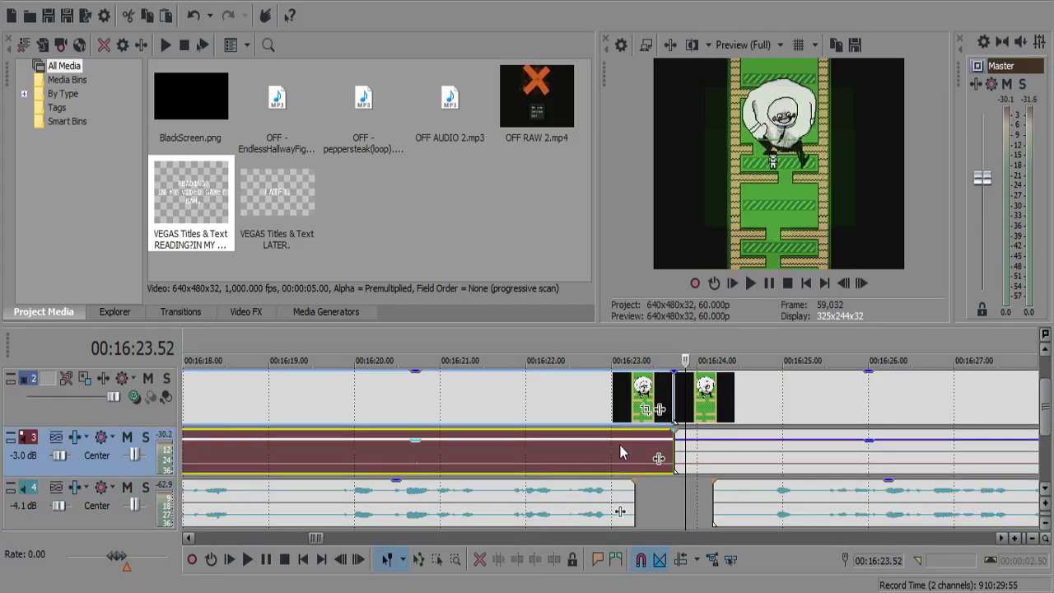
left_click_drag(631, 445, 639, 449)
left_click(525, 501)
key("space")
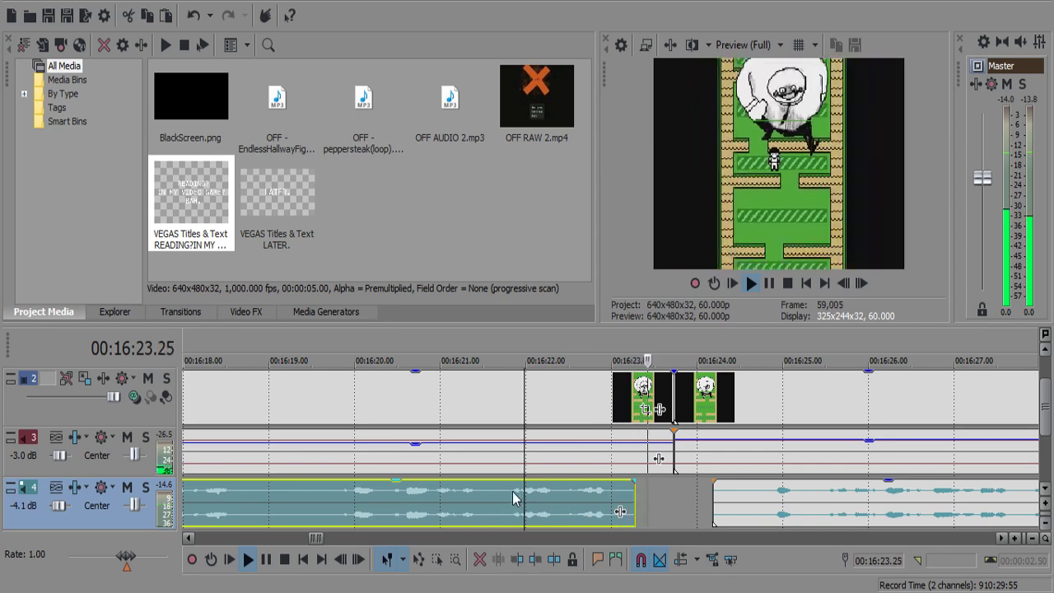
Play on and delete the track 4 audio from about 16:29.31 to 16:30.55.
scroll(604, 480, "down", 3)
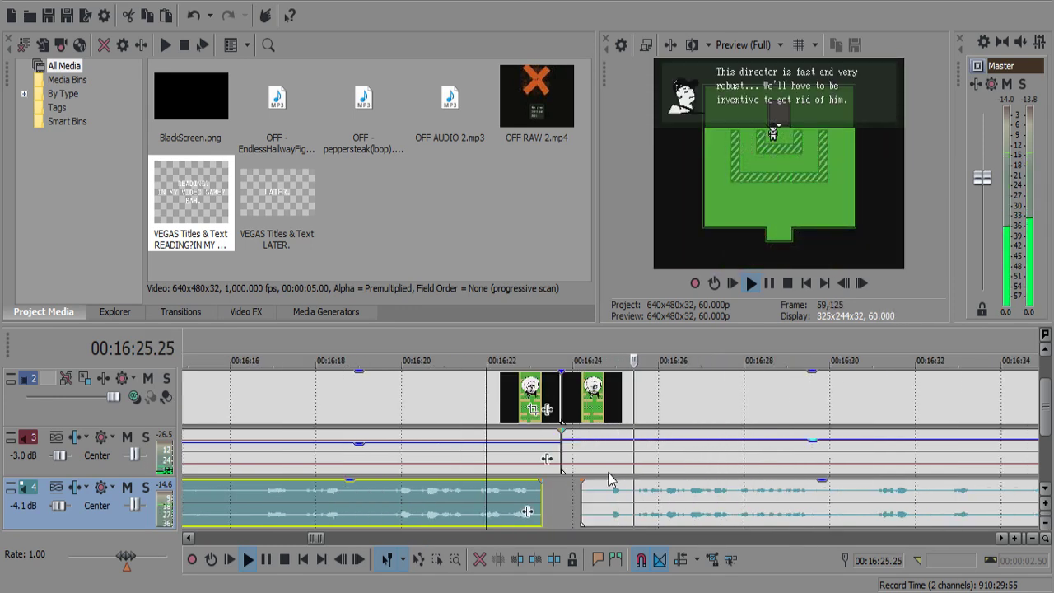
scroll(610, 477, "down", 8)
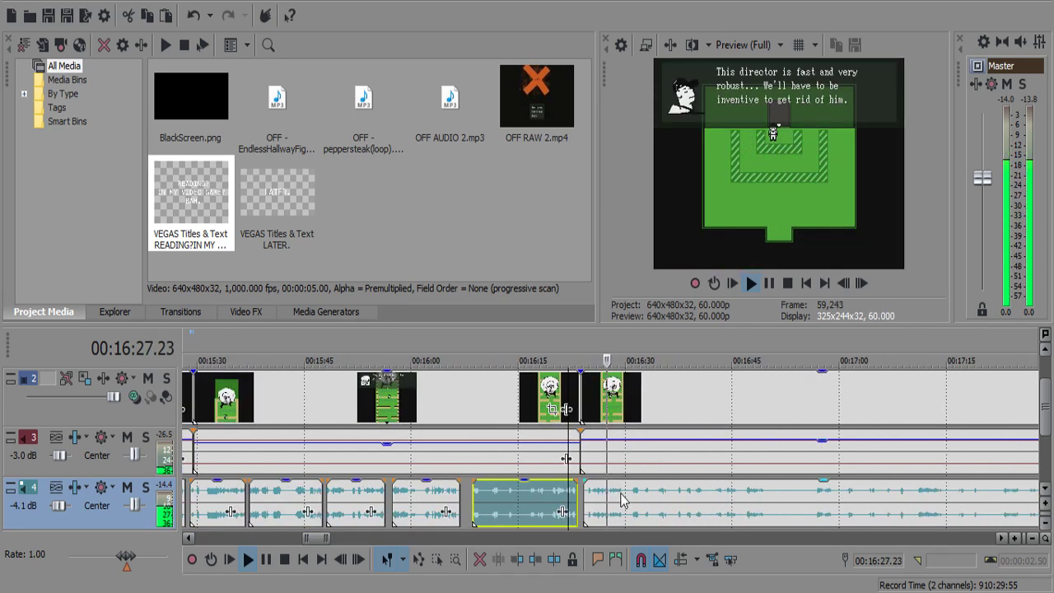
scroll(622, 498, "up", 7)
scroll(612, 496, "down", 1)
scroll(616, 493, "up", 3)
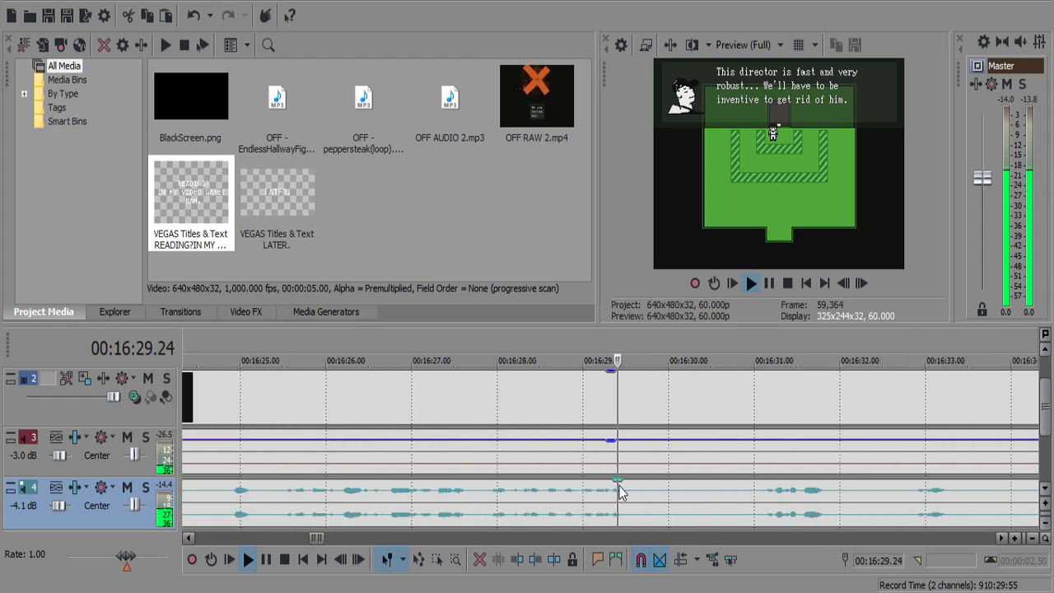
left_click(627, 499)
key("s")
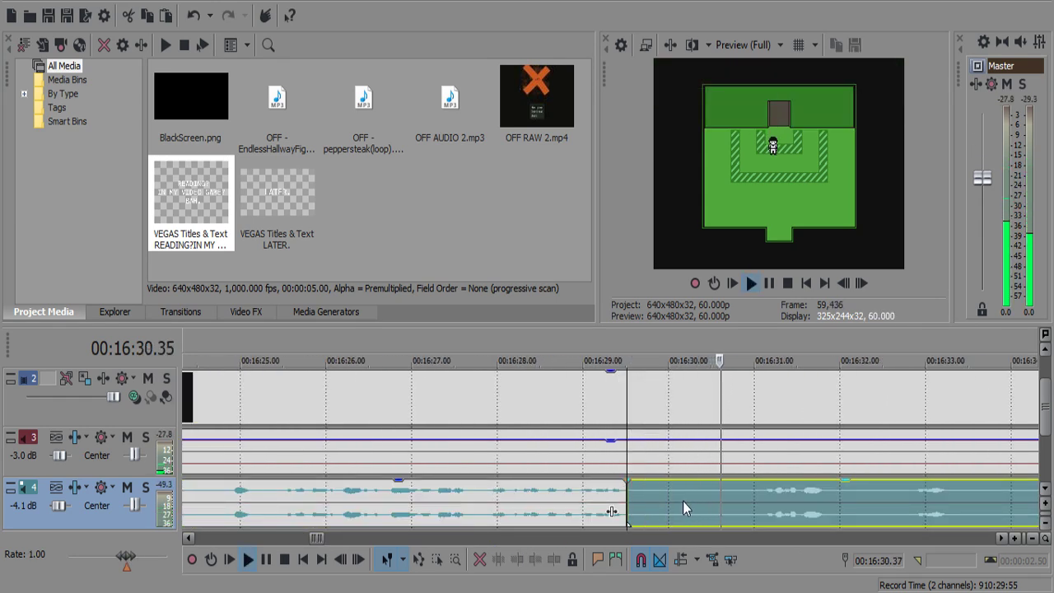
key("s")
key("Delete")
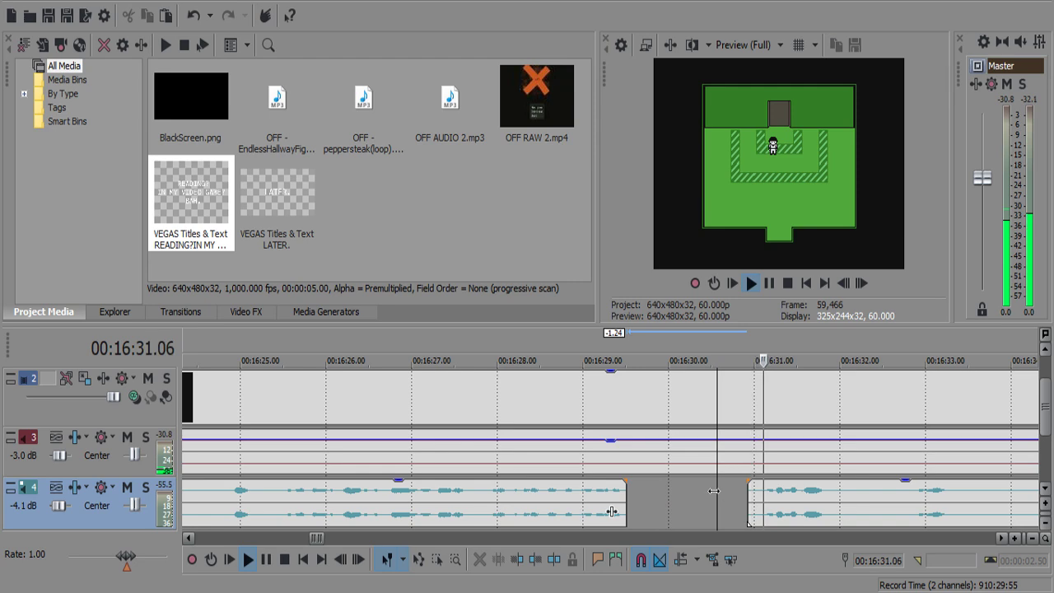
Split the track 4 audio at about 16:32.05 and 16:32.47 and delete the short section between the cuts.
scroll(712, 492, "down", 1)
scroll(702, 497, "up", 1)
key("Return")
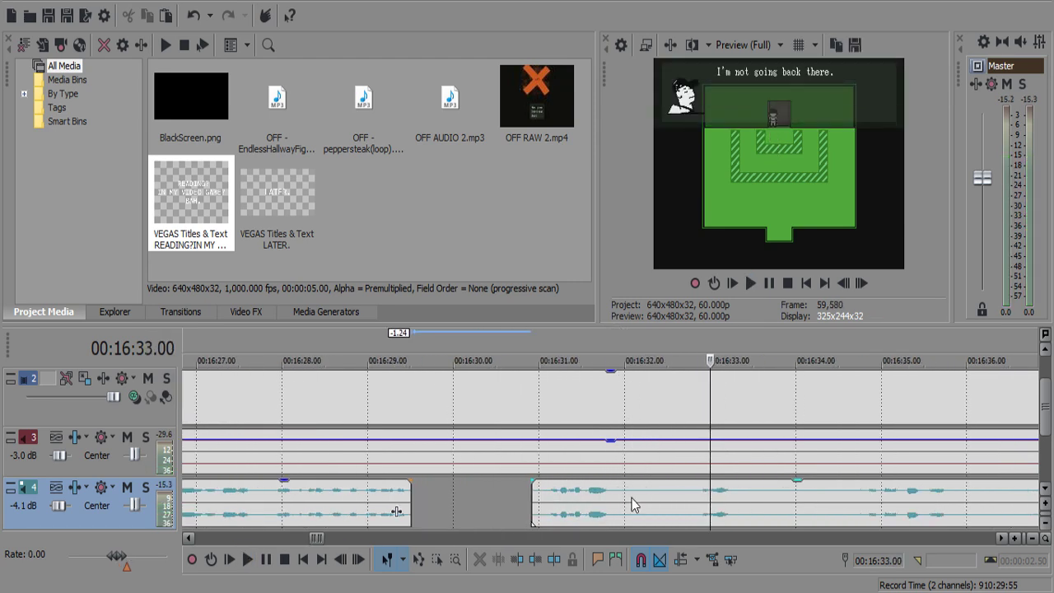
left_click(631, 498)
key("s")
key("space")
key("s")
left_click(644, 498)
key("Delete")
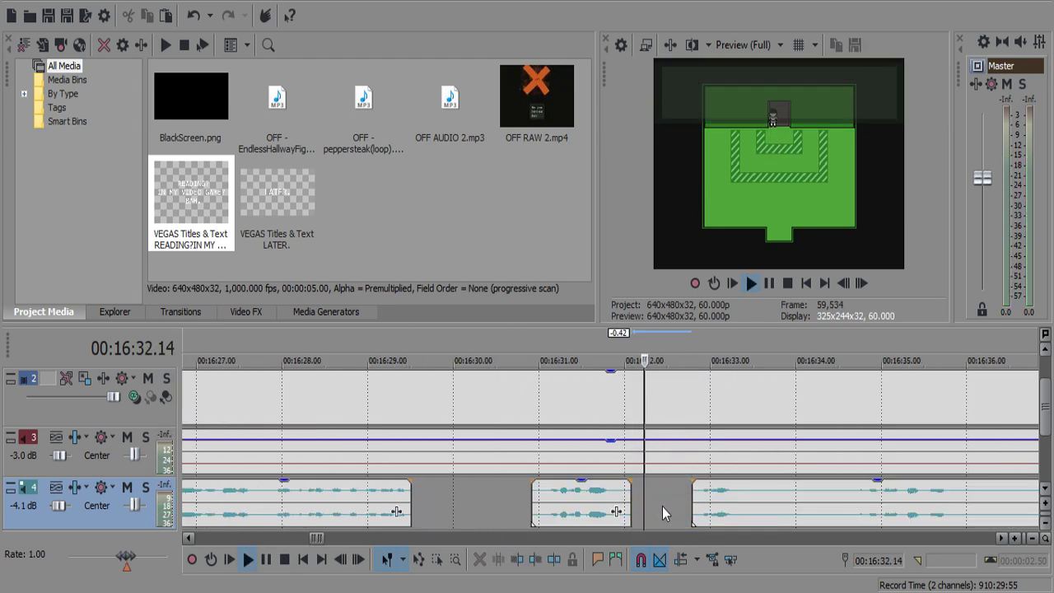
Split the track 4 audio at about 16:33.49, 16:34.30 and 16:35.48.
scroll(662, 506, "down", 3)
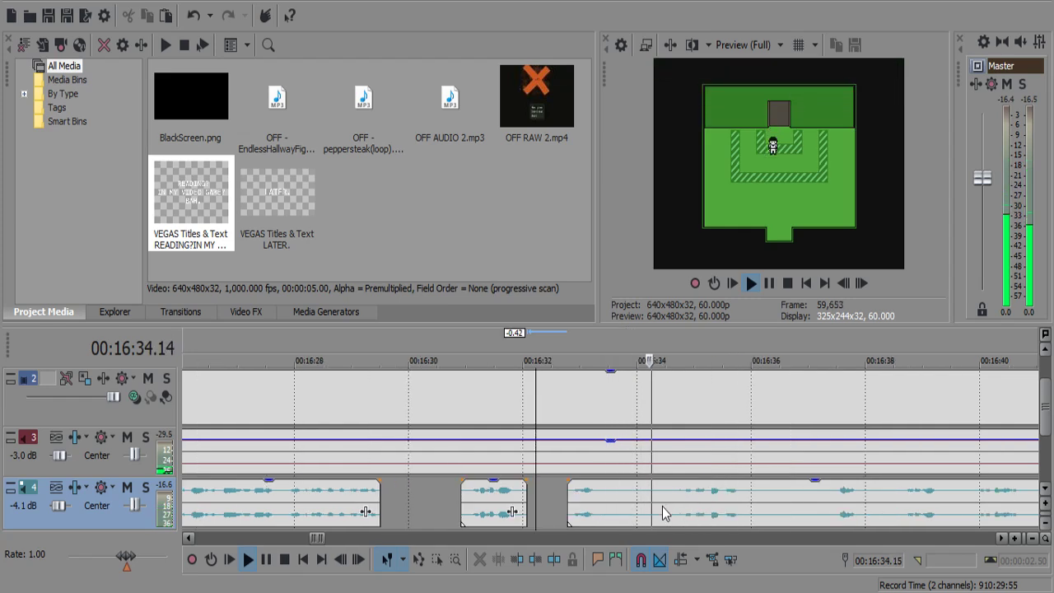
scroll(663, 509, "down", 3)
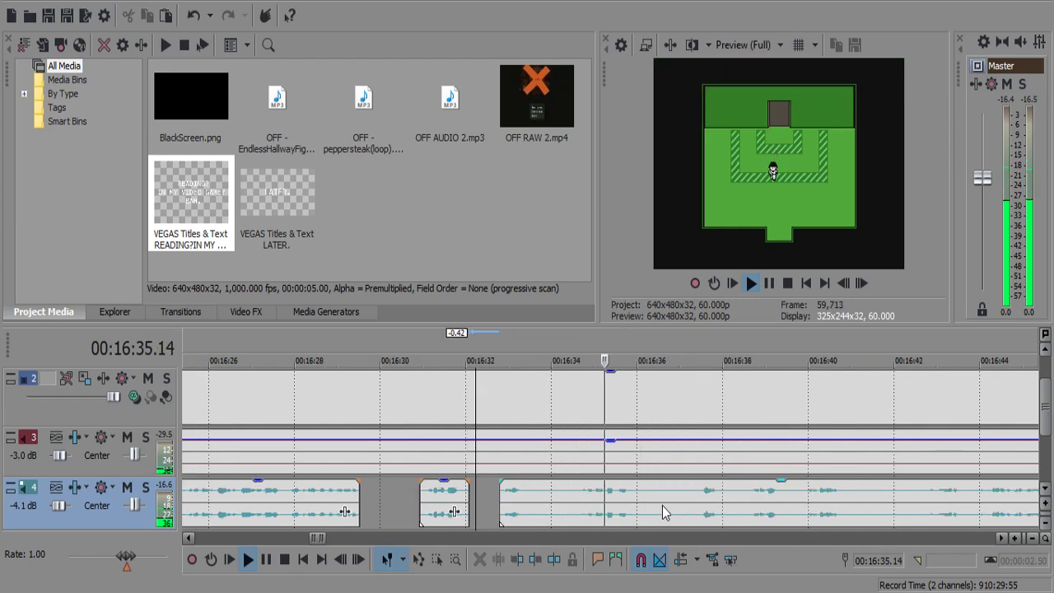
left_click(580, 506)
left_click(533, 497)
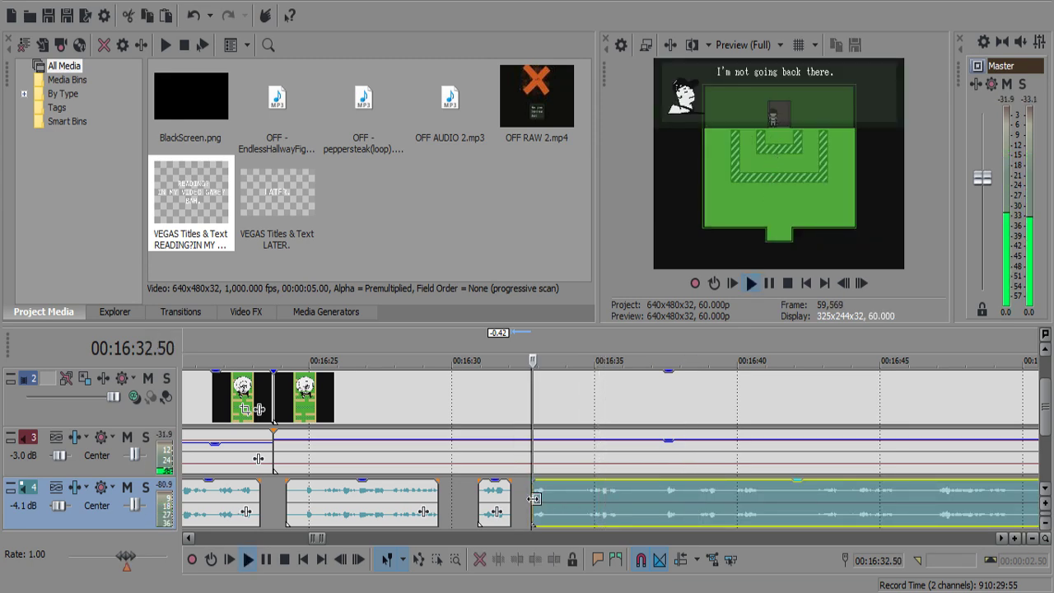
key("s")
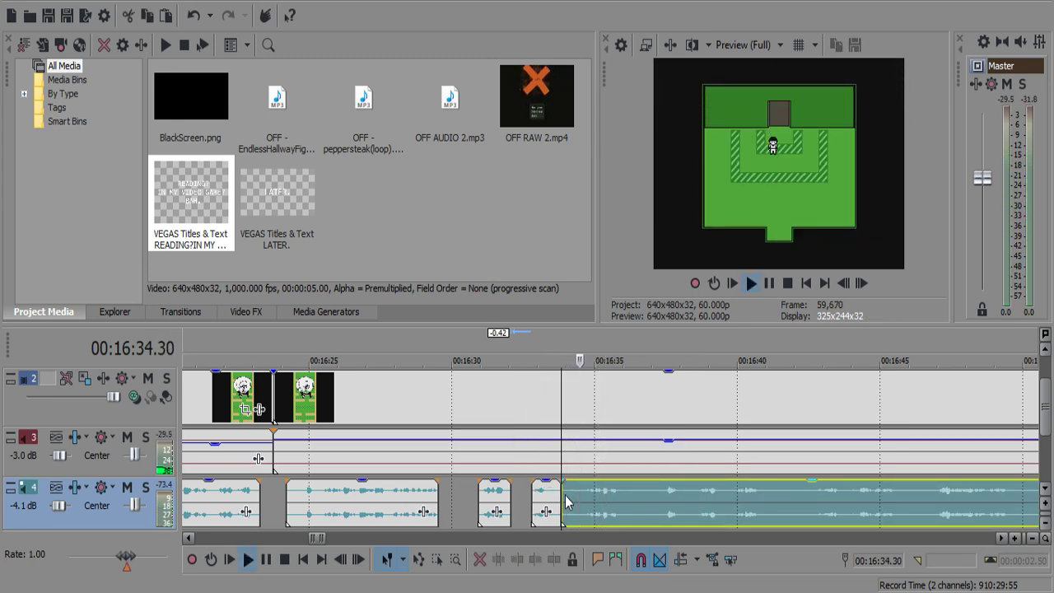
key("s")
key("s")
Delete the track 4 section from about 16:33.49 to 16:34.30 and move the following clip earlier to close the gap.
key("space")
left_click(565, 500)
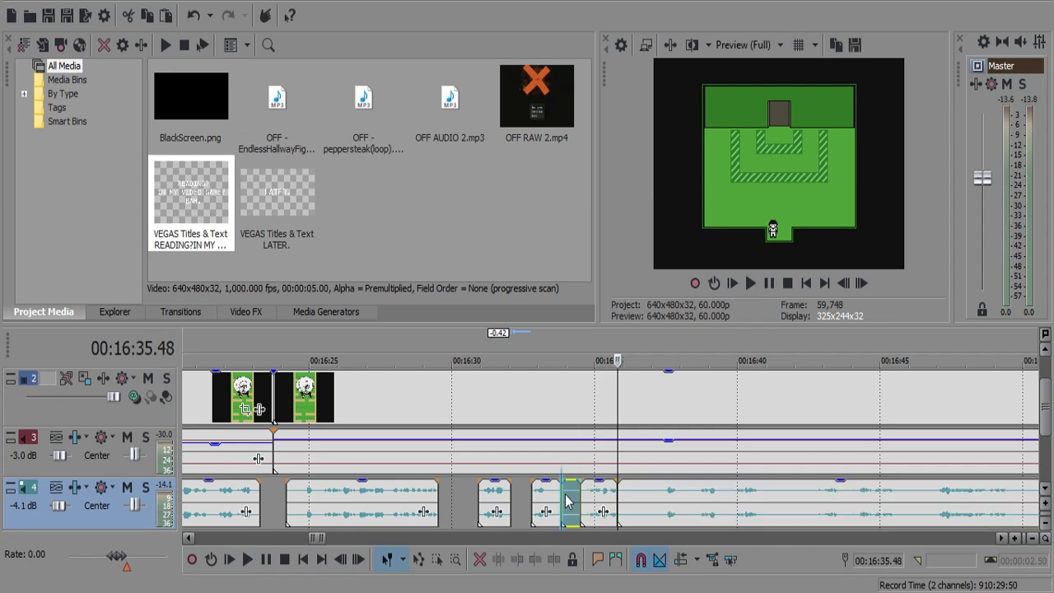
left_click(605, 499)
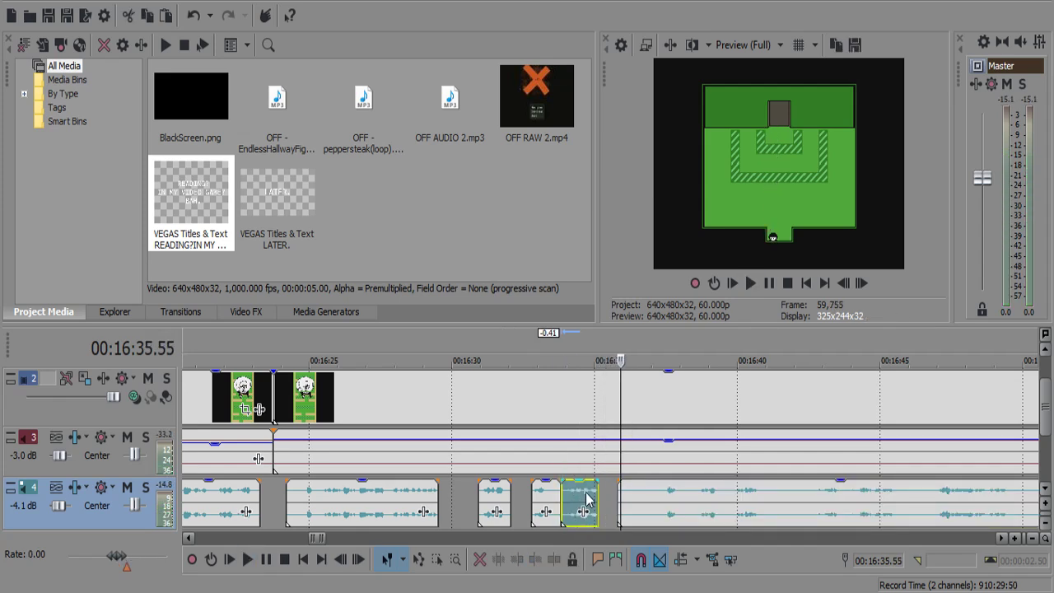
Spot-check the track 4 audio from about 16:46 to 17:11 for further unwanted sections.
left_click(928, 504)
key("space")
scroll(728, 509, "down", 2)
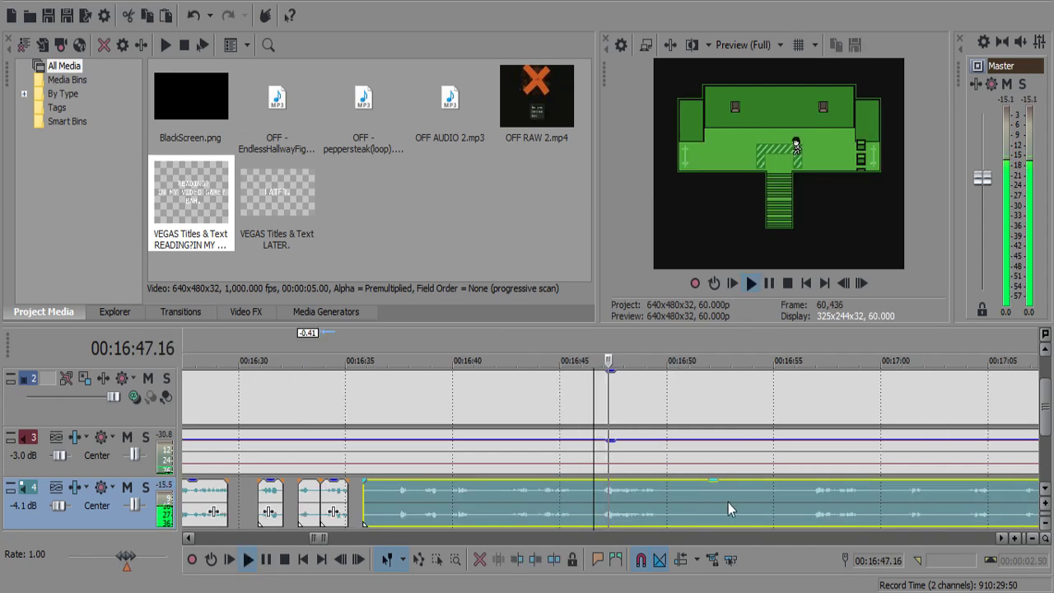
left_click(804, 494)
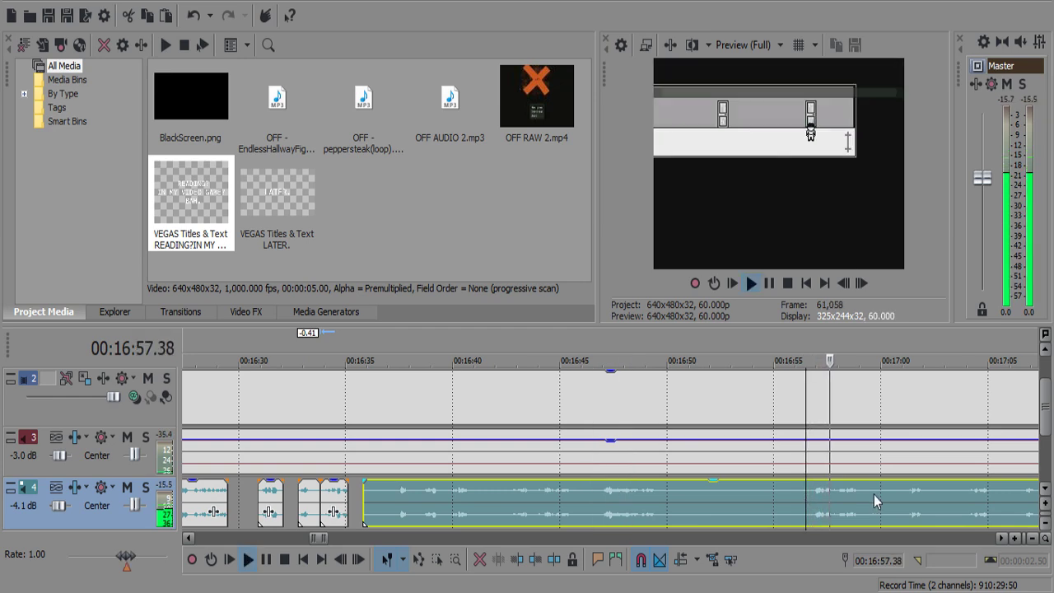
left_click(904, 494)
scroll(848, 501, "down", 2)
left_click(747, 492)
key("space")
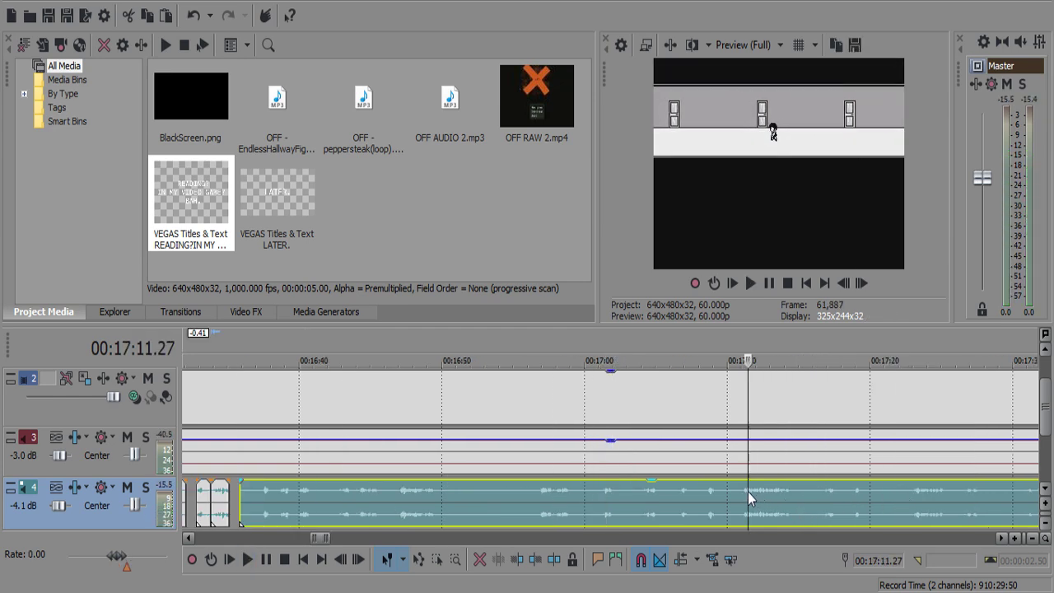
Spot-check the track 4 commentary from about 17:11 to 17:53 for sections that need cutting.
key("space")
left_click(847, 497)
scroll(848, 497, "down", 2)
left_click(828, 496)
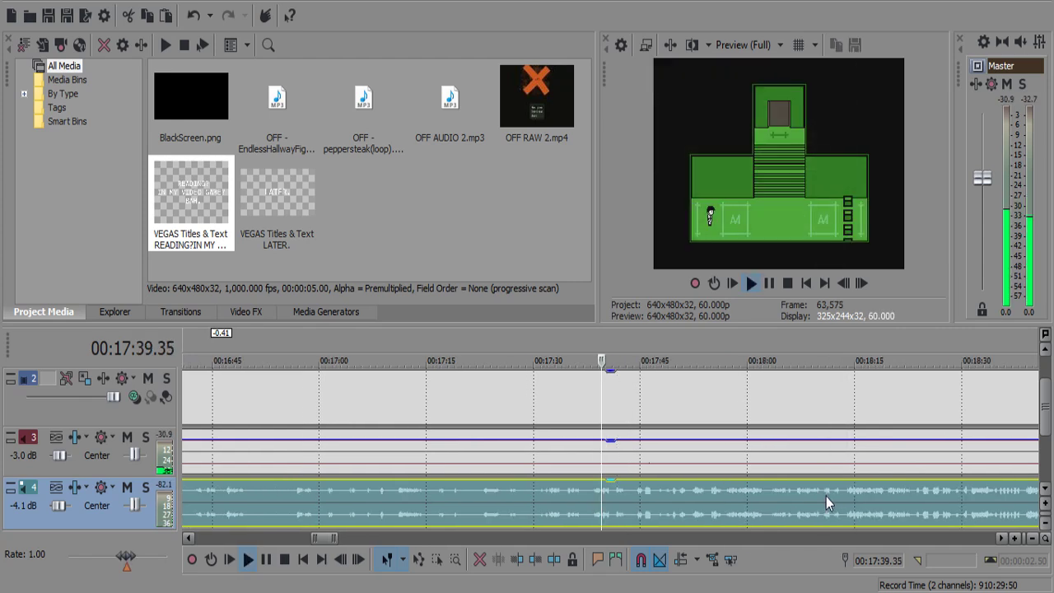
scroll(826, 497, "up", 2)
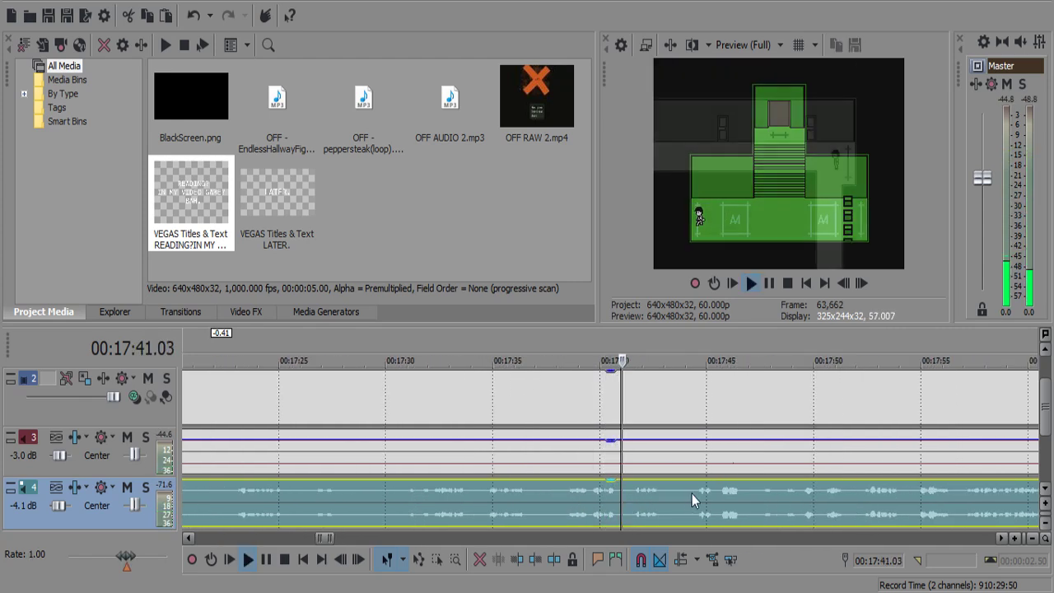
left_click(715, 495)
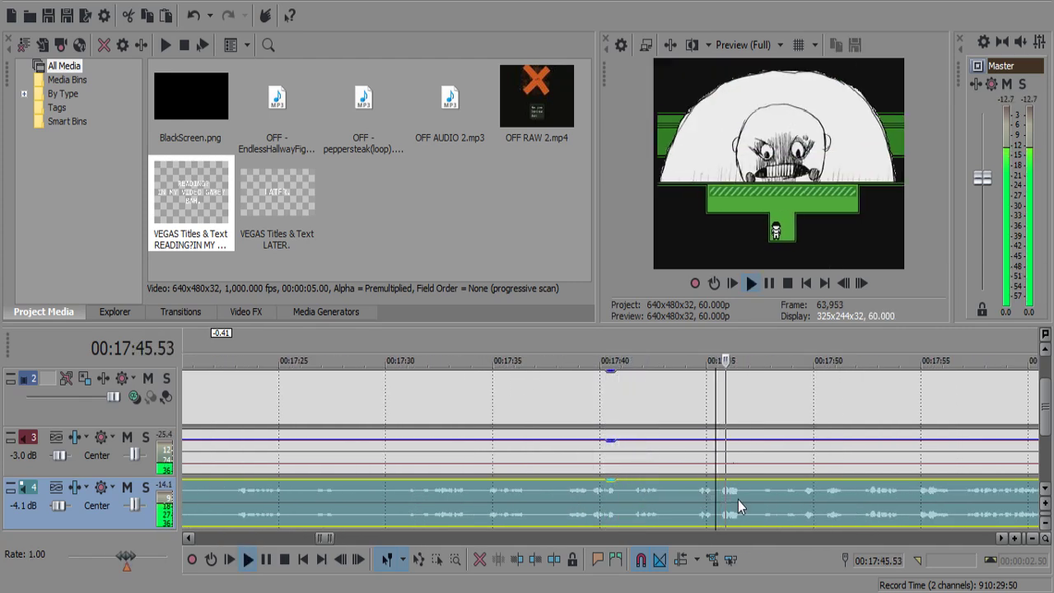
key("Return")
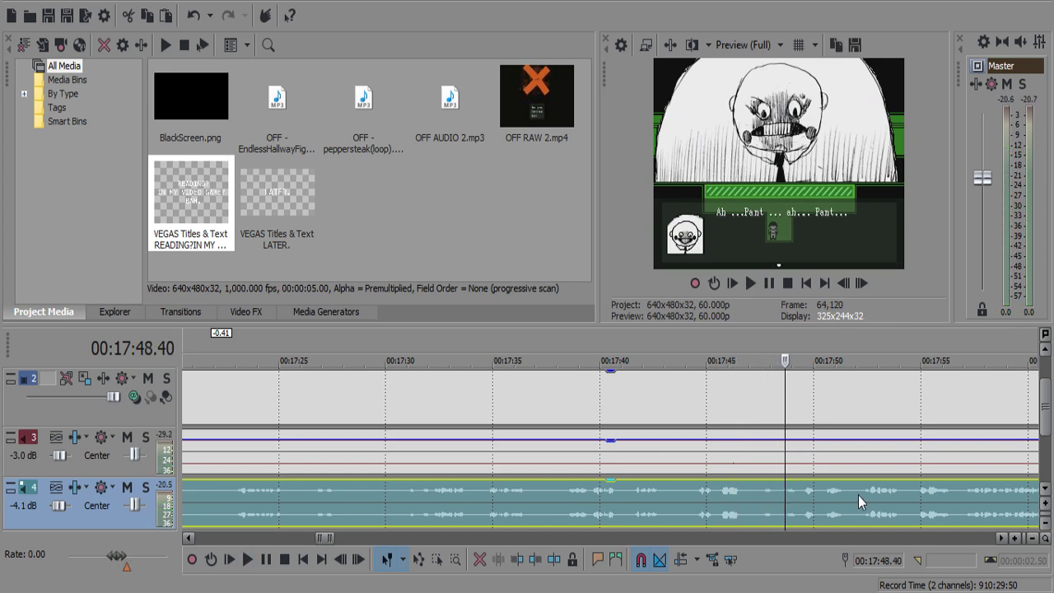
left_click(855, 495)
key("space")
scroll(853, 495, "down", 2)
scroll(436, 496, "down", 2)
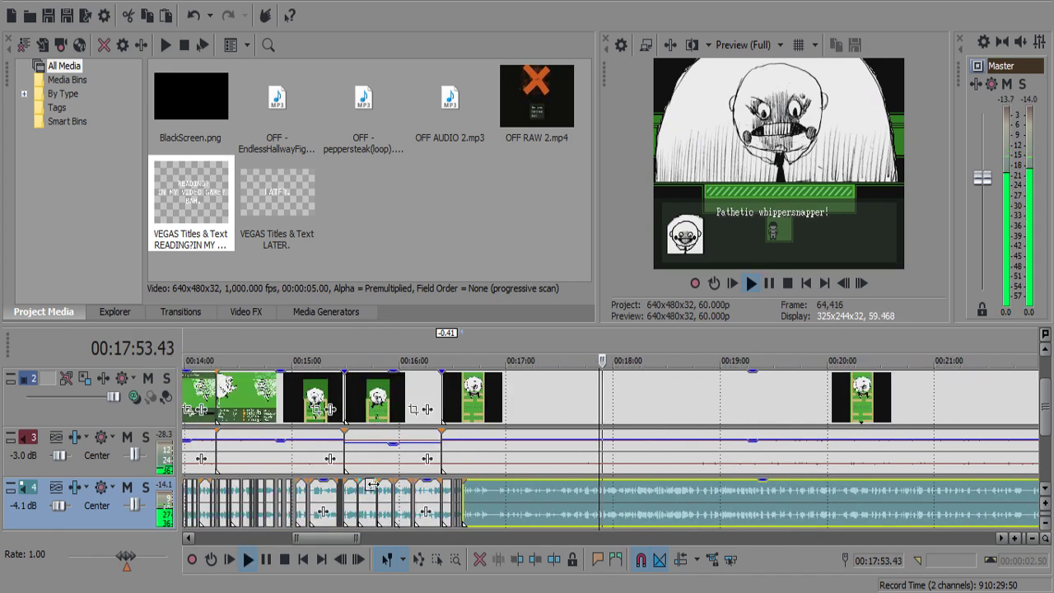
Move the two adjoining track 4 clips starting at about 16:32.47 together 7 frames earlier.
left_click(475, 503)
scroll(719, 505, "up", 10)
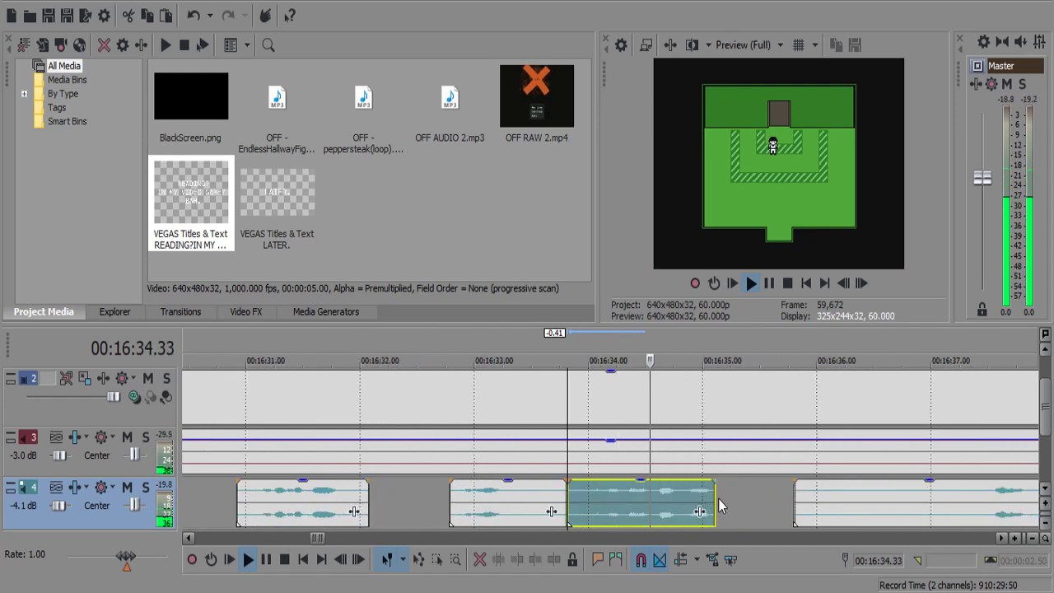
left_click(510, 502)
left_click(607, 501, "ctrl")
left_click_drag(538, 501, 517, 505)
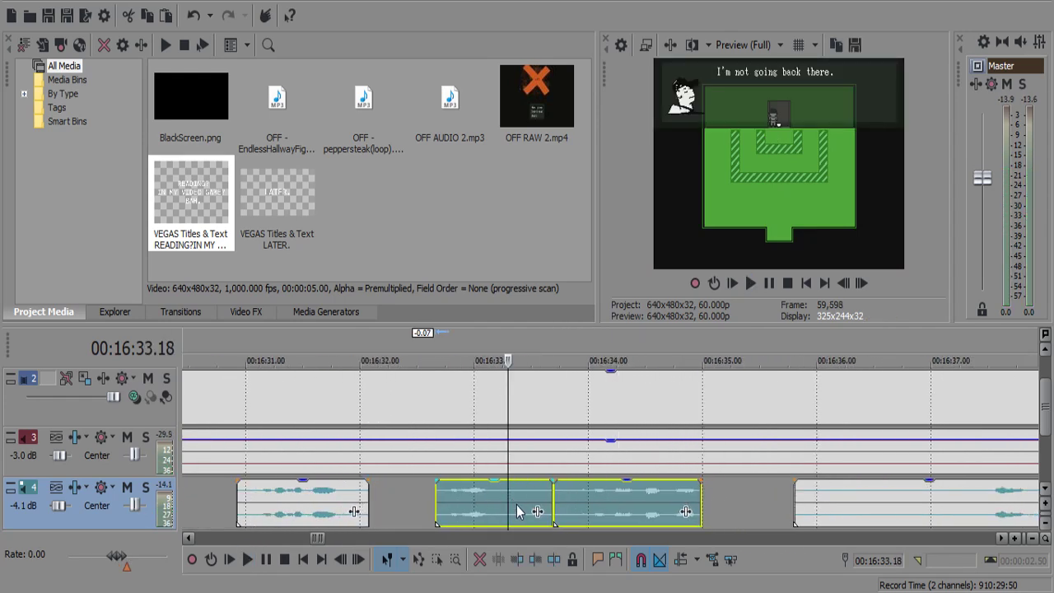
Swap the order of the two track 4 clips between about 16:32.40 and 16:35, placing the shorter one against the clip at 16:35.48.
left_click(362, 504)
left_click(319, 503)
key("Return")
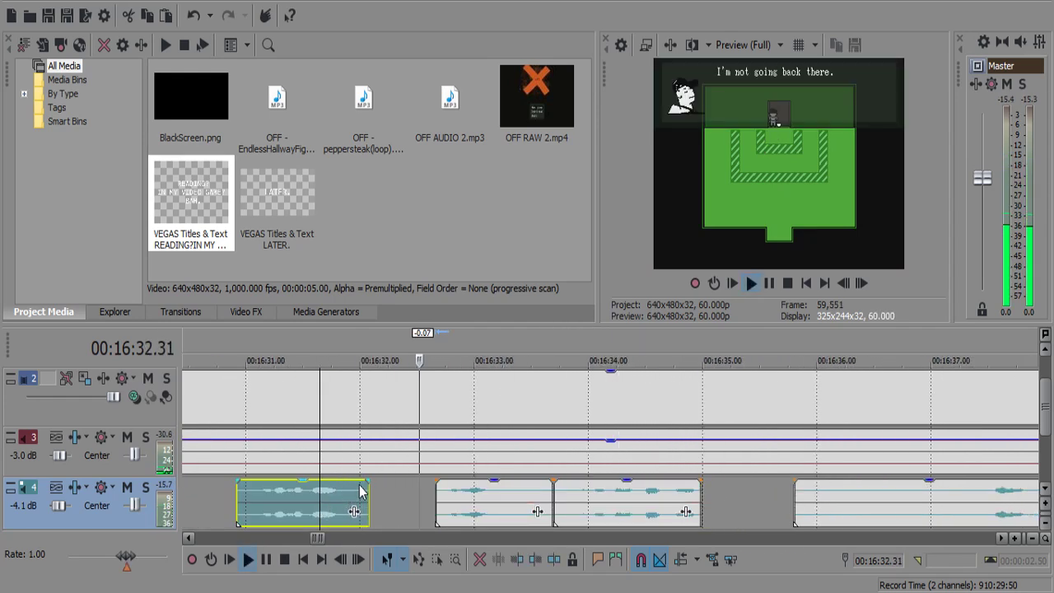
scroll(576, 491, "down", 3)
scroll(577, 496, "up", 3)
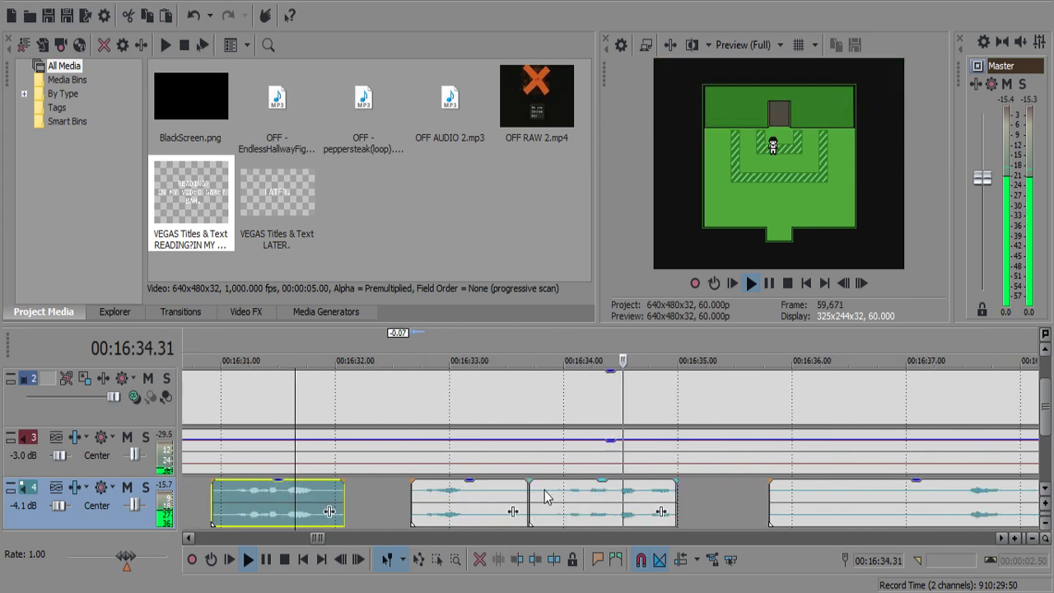
key("Return")
left_click_drag(453, 506, 497, 498)
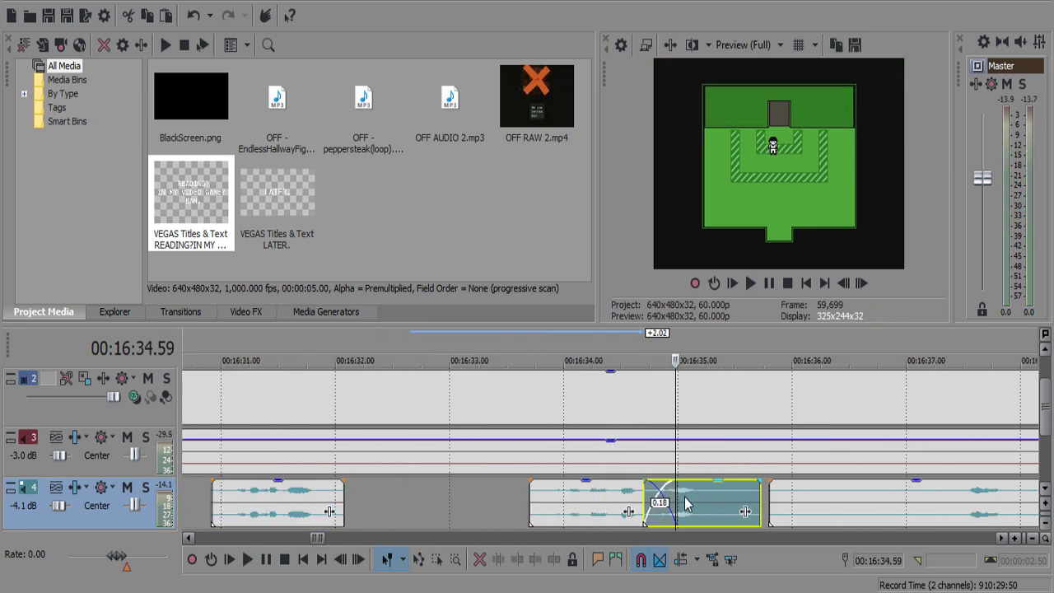
Move the track 4 clip near 16:31 earlier to about 16:30.30 and place the short clip from about 16:34.47 directly behind it.
left_click(223, 498)
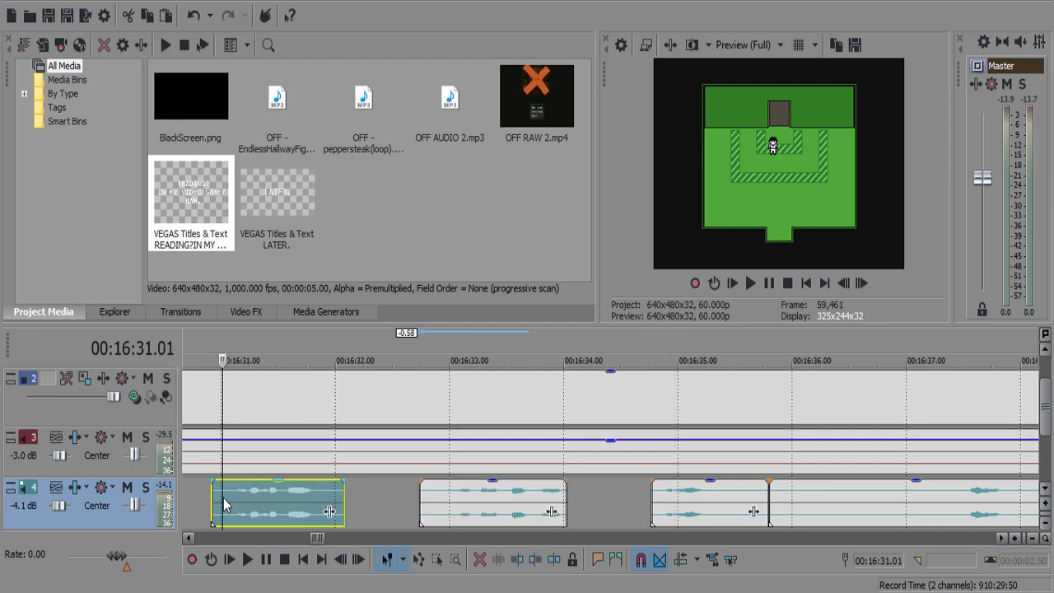
key("Return")
scroll(227, 498, "down", 3)
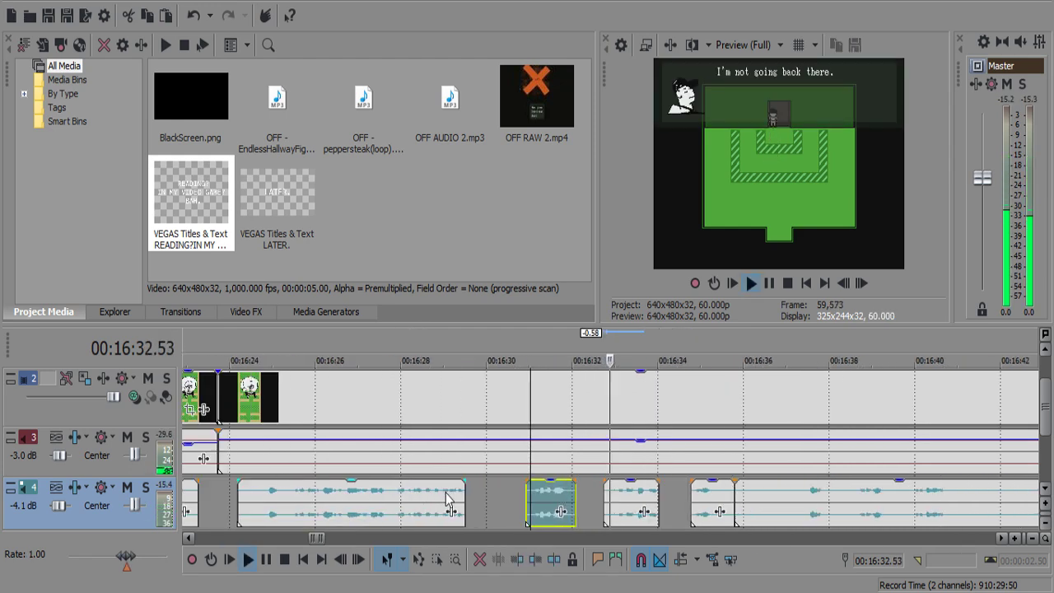
scroll(587, 499, "up", 3)
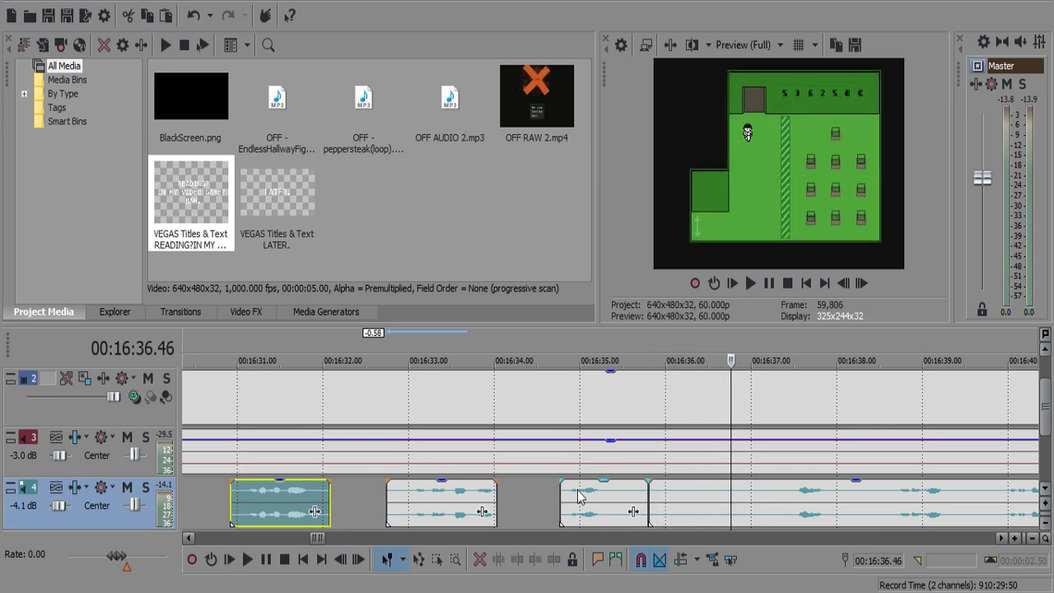
left_click(572, 495)
key("space")
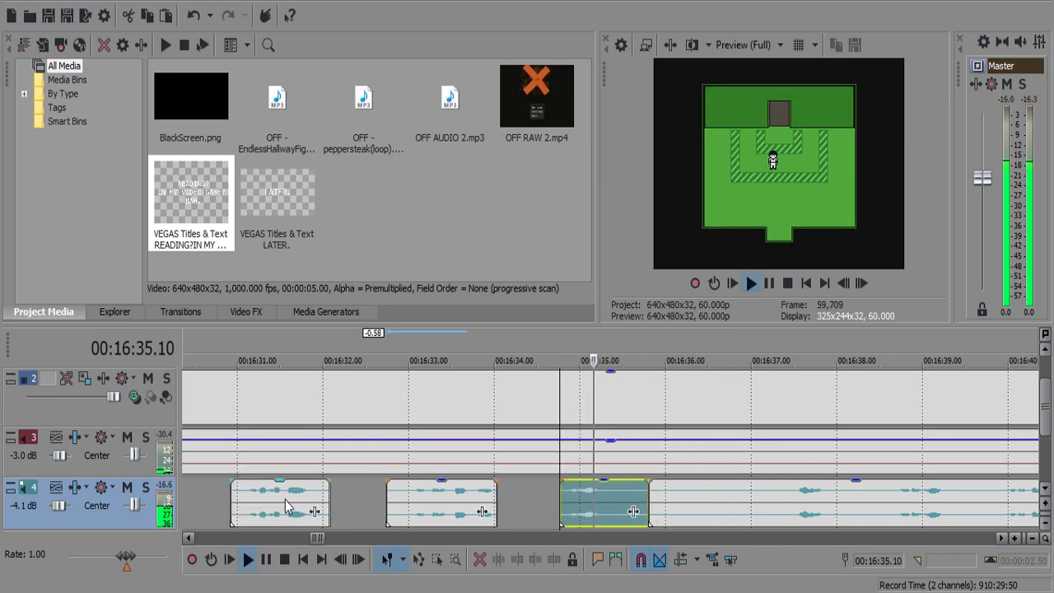
left_click_drag(280, 494, 245, 494)
left_click_drag(587, 514, 322, 514)
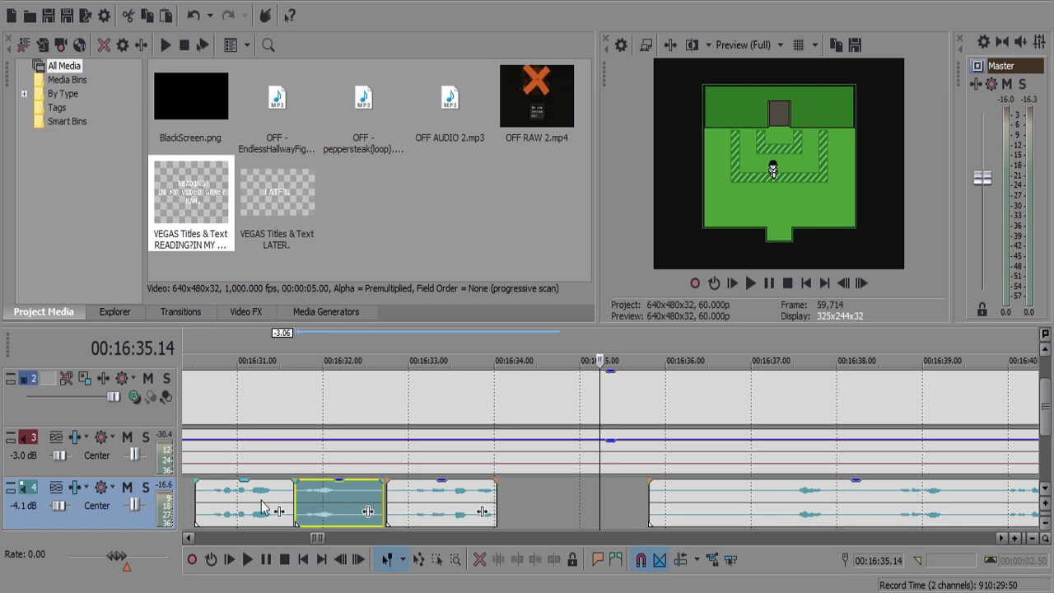
Nudge the track 4 clip starting at about 16:30.30 6 frames earlier and play back the rearranged clips.
left_click(238, 506)
key("space")
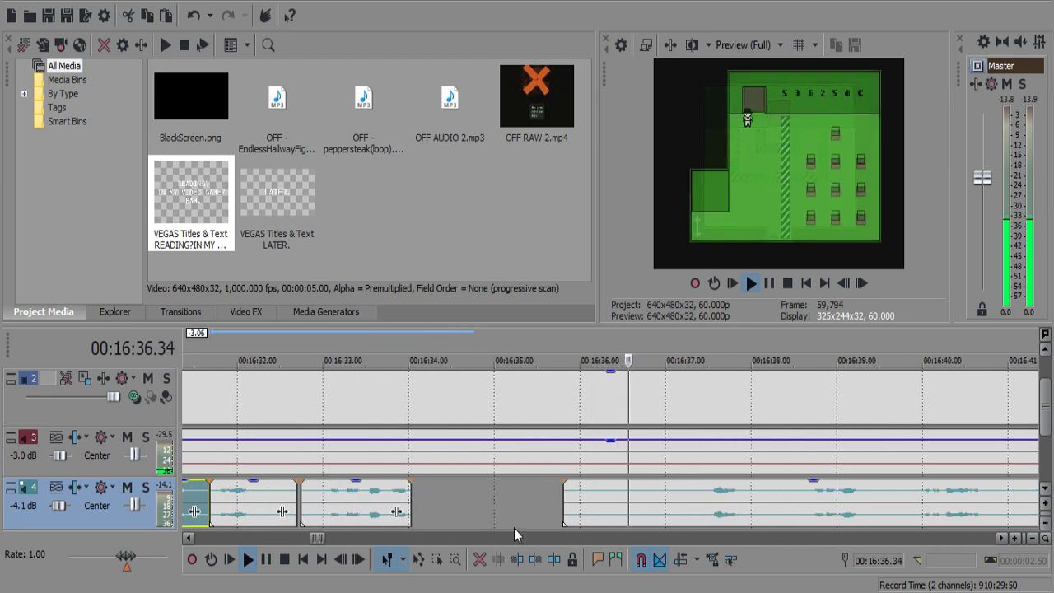
scroll(514, 527, "down", 1)
key("Return")
left_click_drag(280, 489, 274, 489)
key("Return")
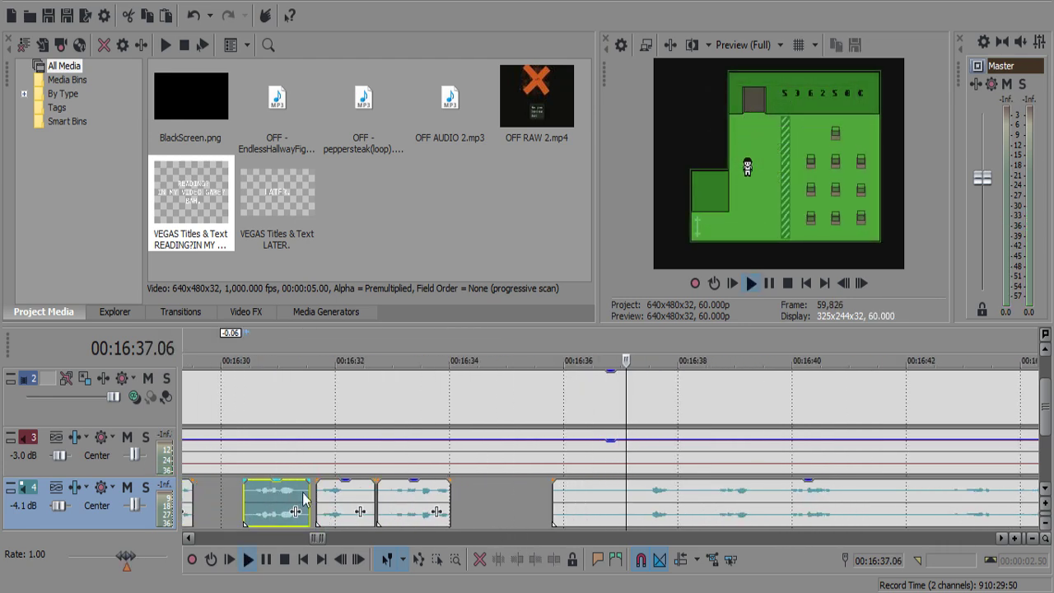
Split the track 4 audio at about 16:37.17 and delete the section before it, starting from 16:35.48.
key("Return")
left_click(636, 490)
key("s")
left_click(624, 491)
key("Delete")
left_click(640, 494)
key("Return")
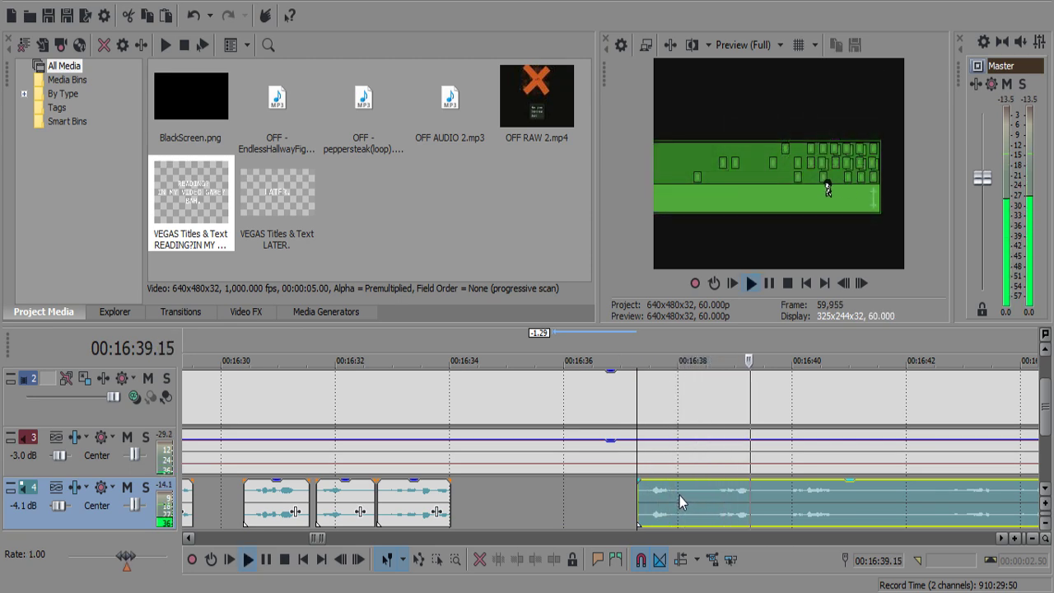
Split the track 4 audio at about 16:40.57 and 16:42.23 and delete the section between the cuts.
scroll(680, 498, "down", 3)
scroll(679, 496, "up", 3)
key("s")
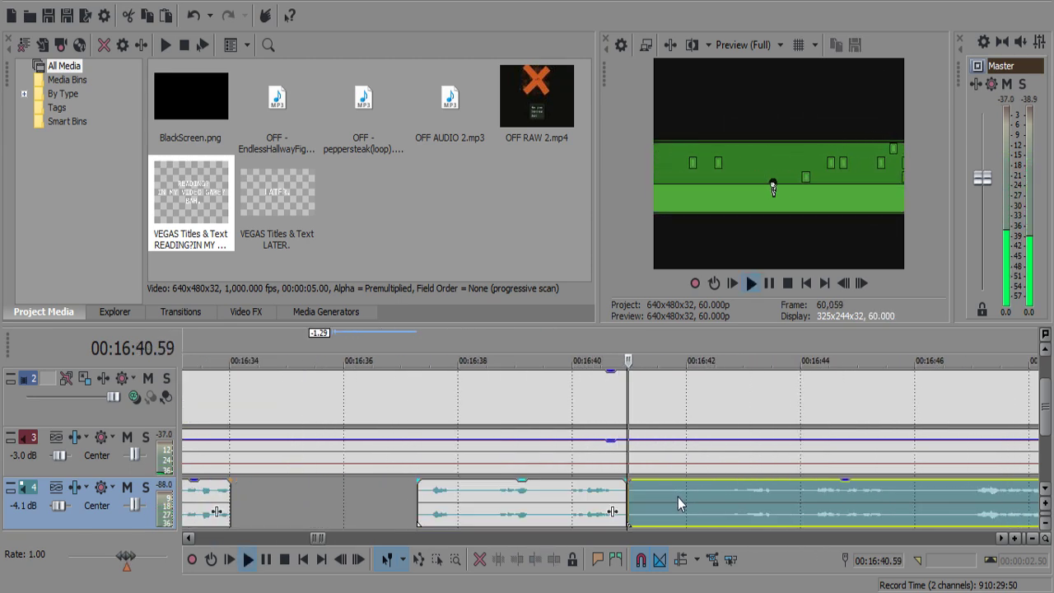
key("s")
left_click(678, 498)
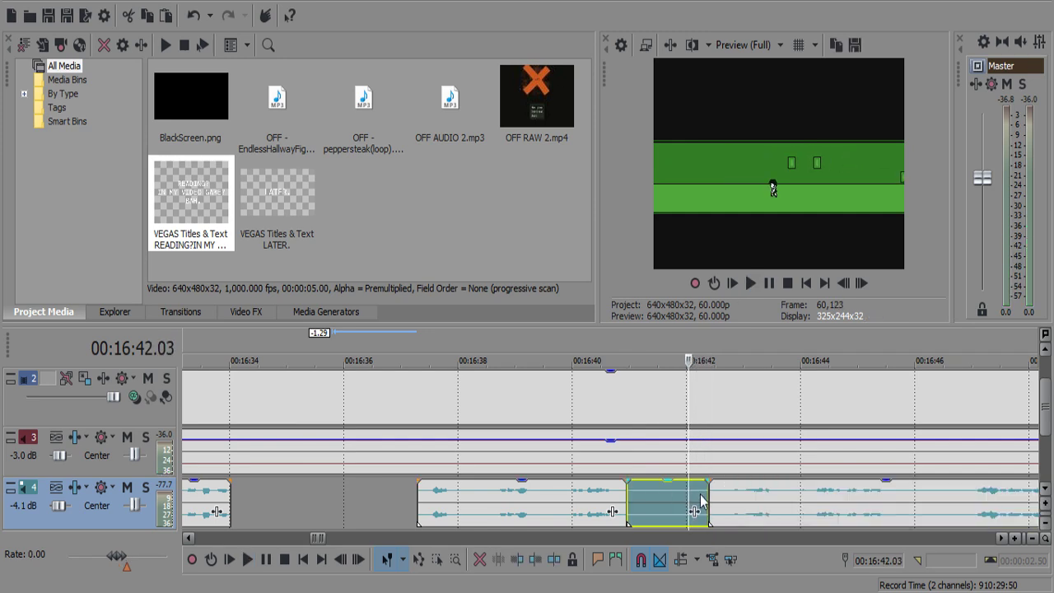
key("Delete")
Split the track 4 audio at about 16:43.44 and 16:43.56 and delete the short piece between the cuts.
scroll(705, 502, "up", 3)
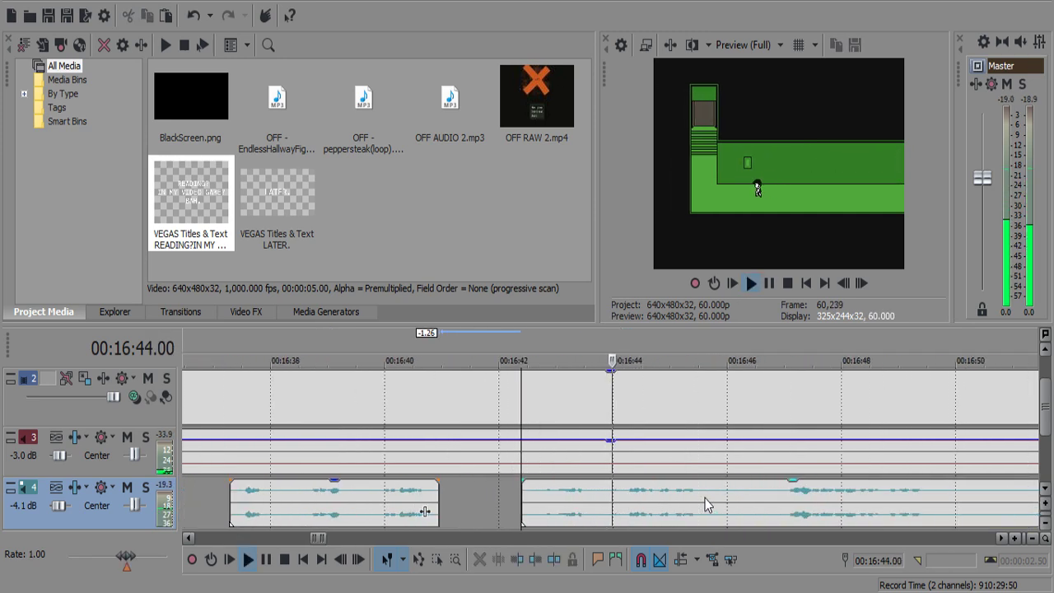
left_click(599, 505)
key("space")
key("s")
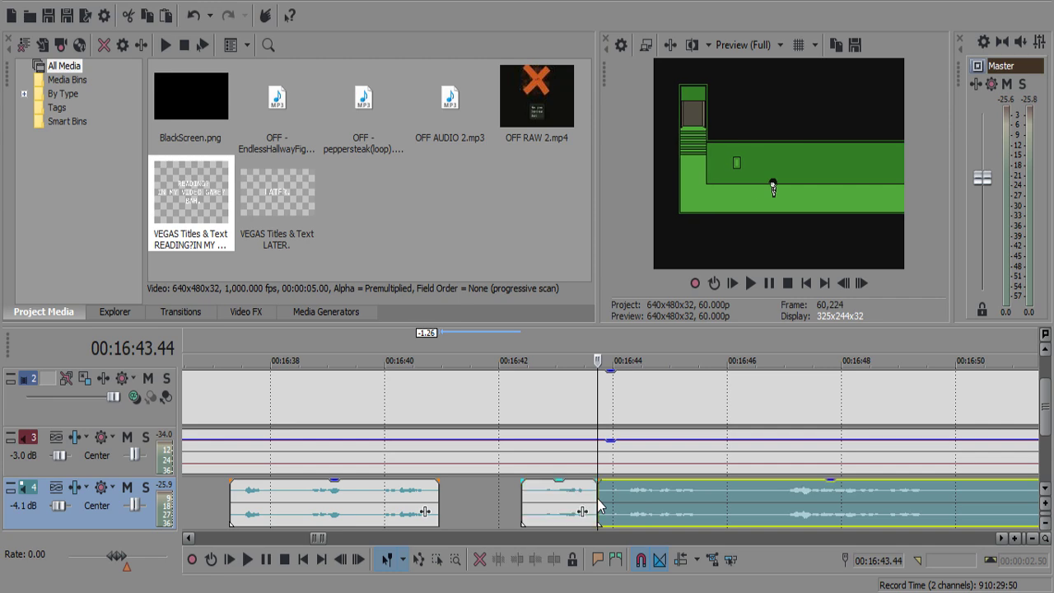
key("space")
key("Return")
key("s")
left_click(601, 494)
key("Delete")
key("space")
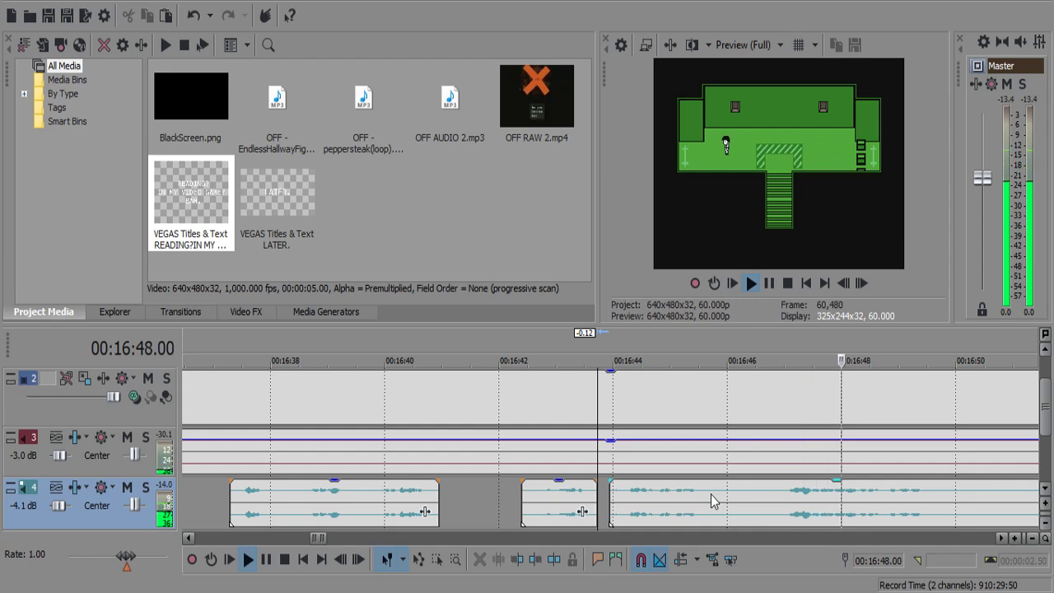
Split the track 4 audio at about 16:49.50 and 16:56.30 and delete the silent section between the cuts.
scroll(712, 499, "down", 2)
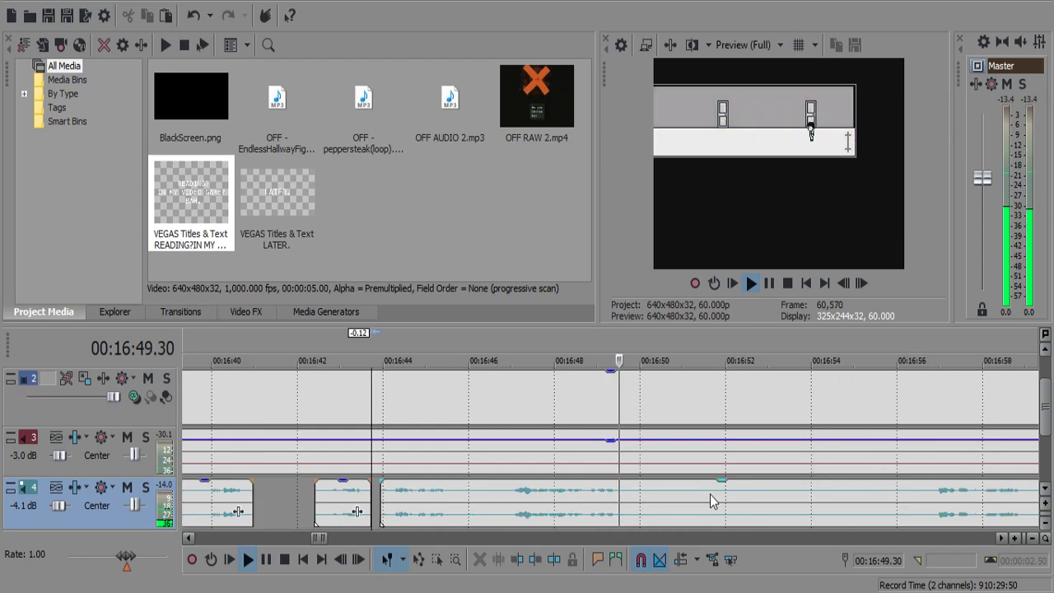
left_click(633, 499)
key("s")
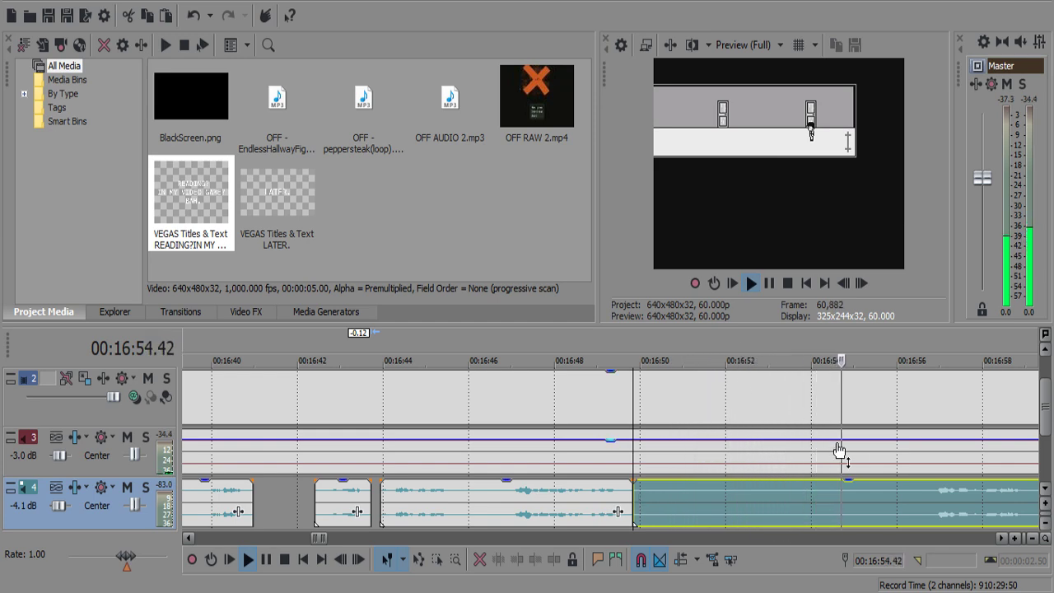
scroll(876, 458, "down", 7)
scroll(800, 471, "up", 8)
key("Return")
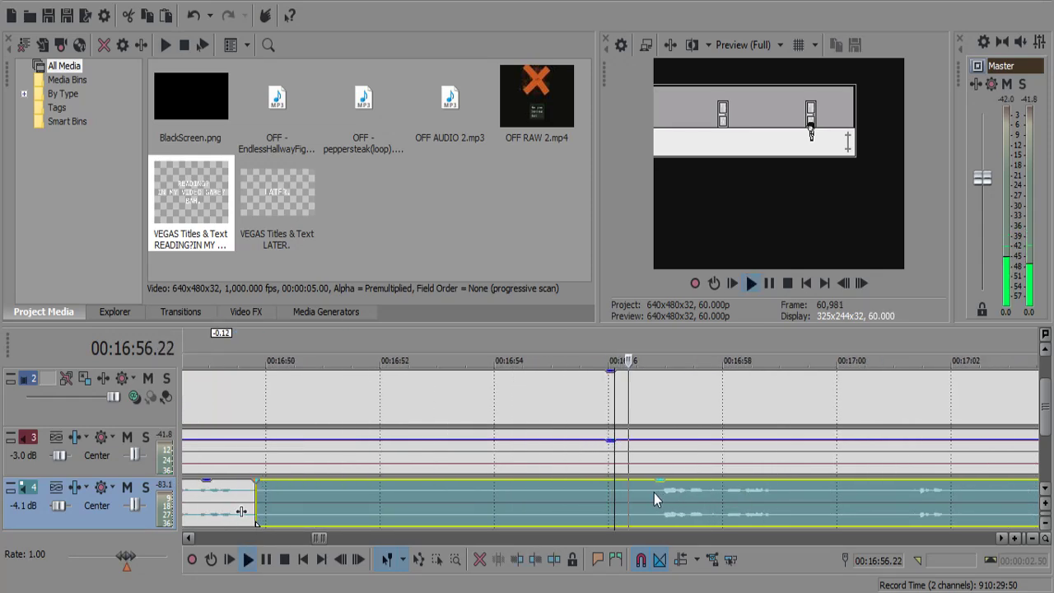
key("Return")
key("s")
left_click(623, 494)
key("Delete")
left_click(637, 491)
key("space")
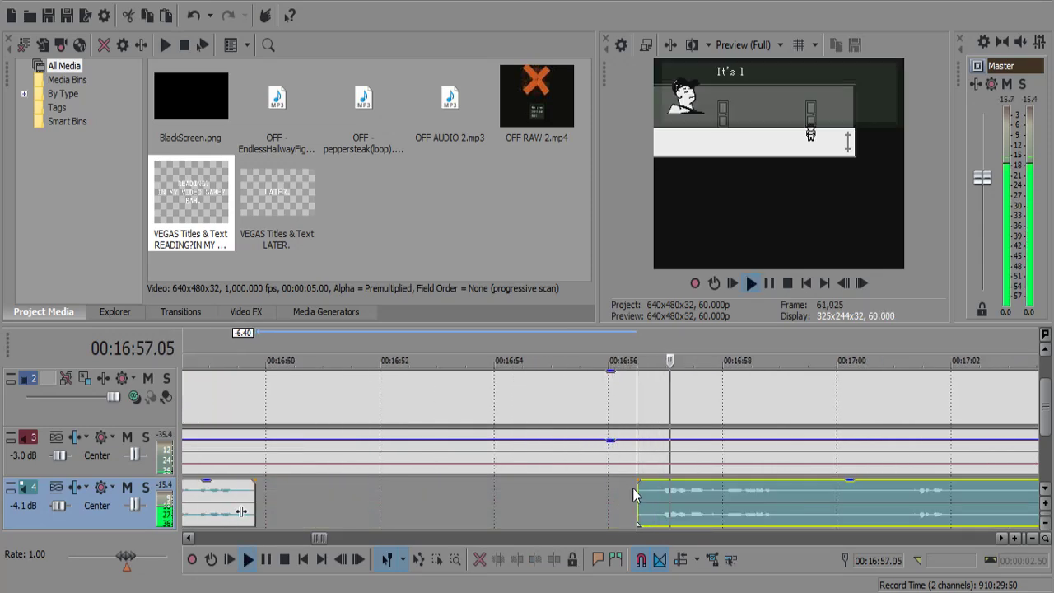
Split the track 4 audio at about 16:59.09 and 17:01.12 and delete the section between the cuts.
scroll(632, 478, "down", 5)
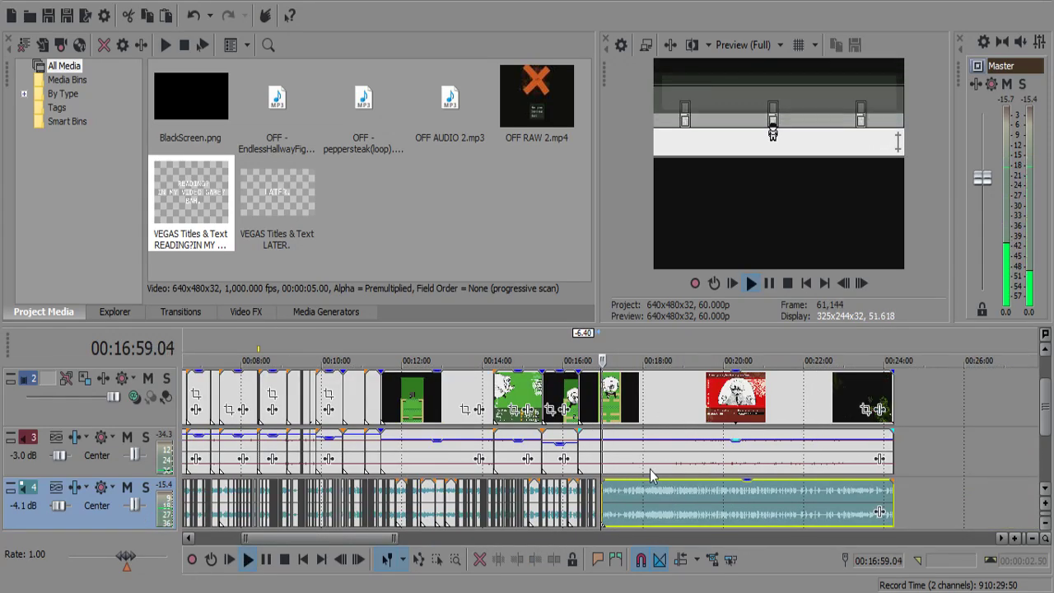
scroll(647, 490, "up", 6)
key("Return")
left_click(574, 496)
key("s")
key("space")
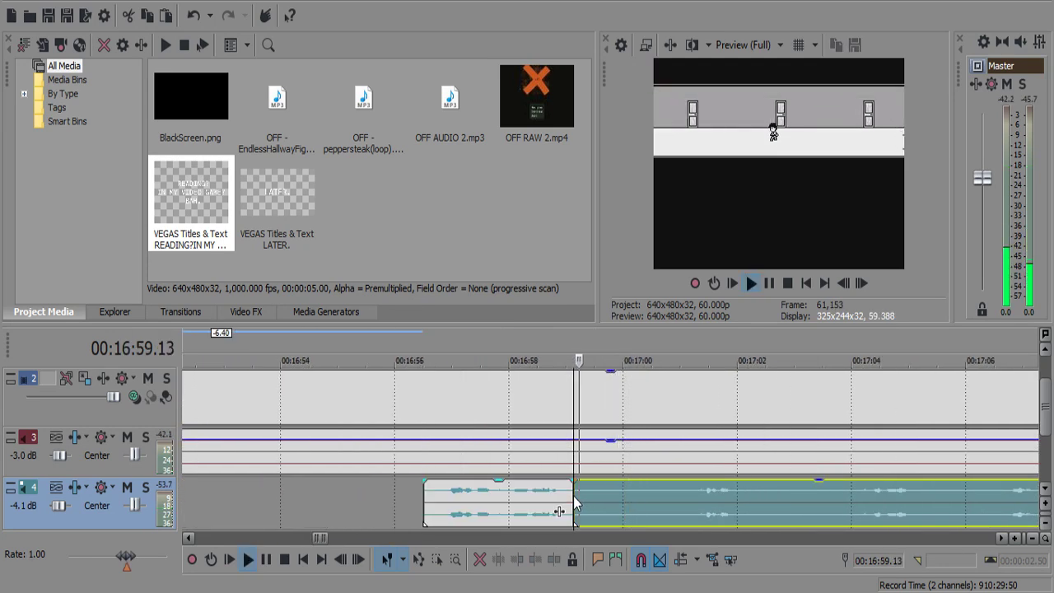
left_click(672, 492)
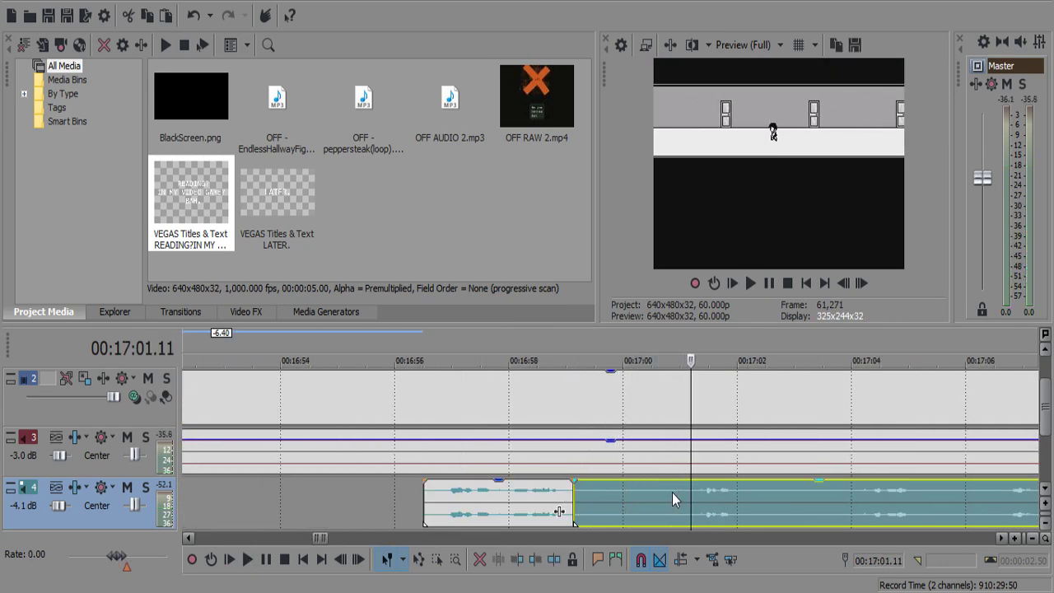
key("s")
key("space")
key("Delete")
key("space")
Add a short fade-in to the track 4 clip starting at about 17:01.12 and play back its opening.
left_click_drag(691, 480, 704, 482)
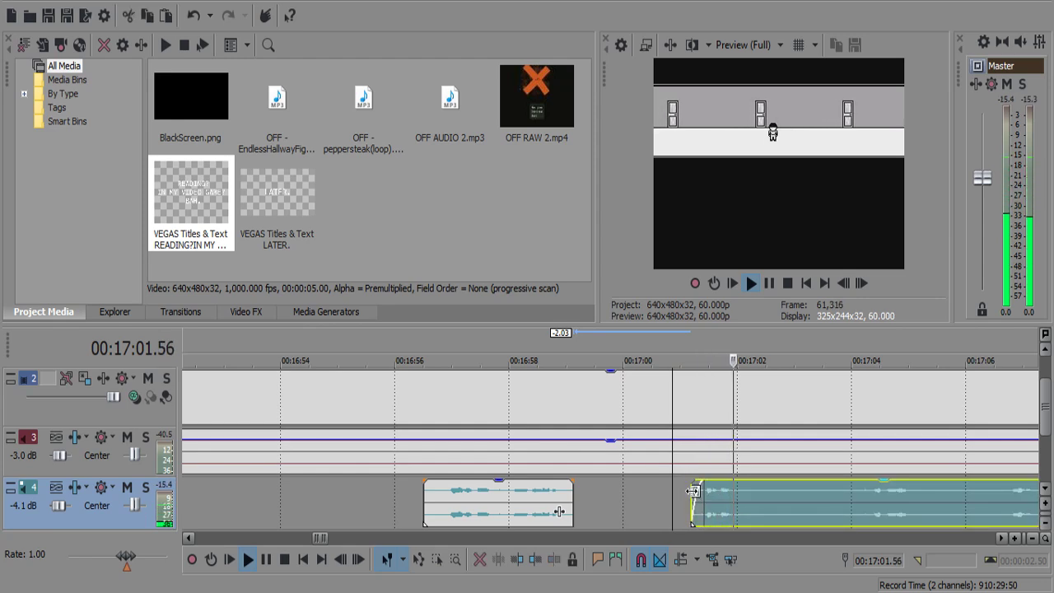
left_click(676, 501)
left_click(694, 505)
key("space")
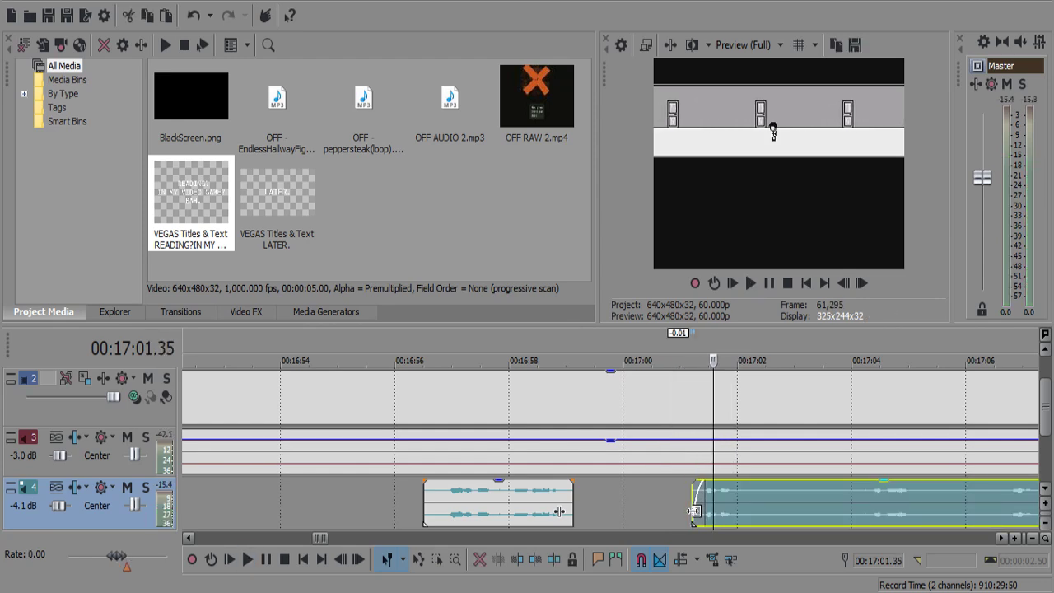
left_click(677, 502)
key("space")
left_click(690, 502)
key("space")
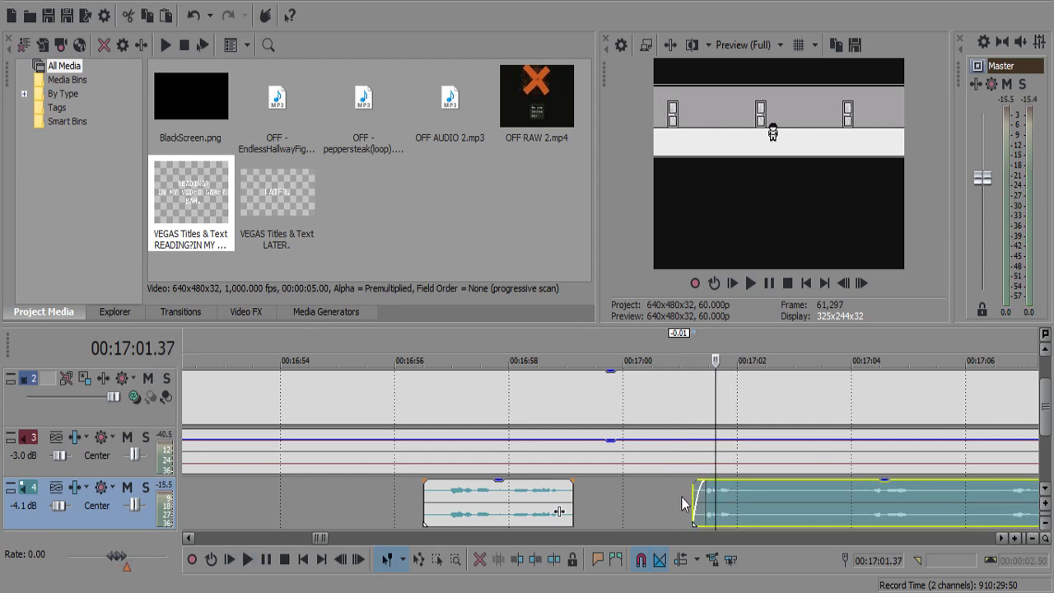
left_click(666, 503)
key("space")
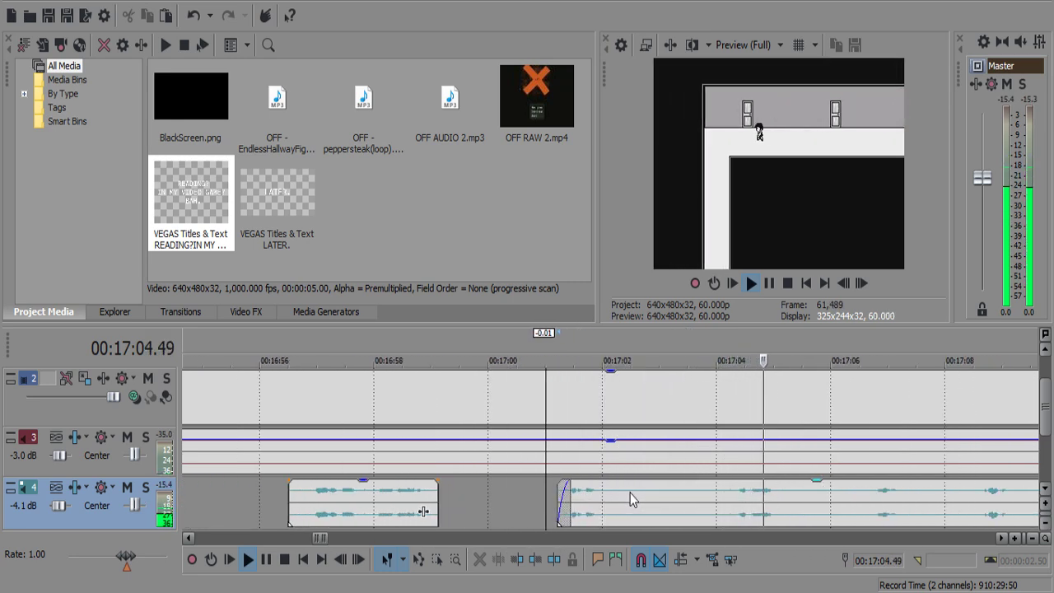
scroll(758, 509, "down", 4)
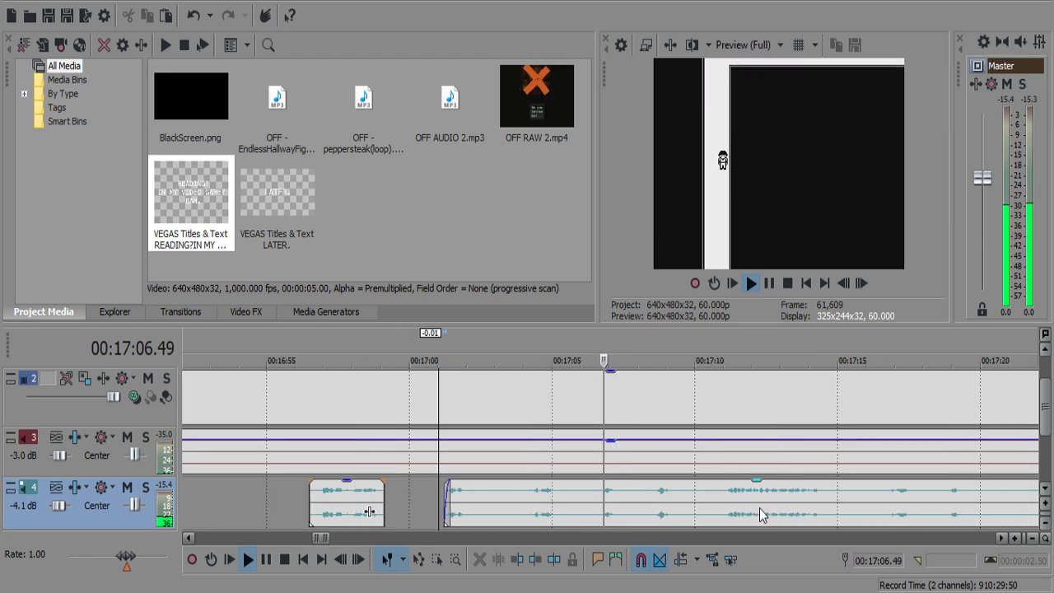
Split the track 4 audio at about 17:14.36 and 17:16.31 and delete the silent section between the cuts.
scroll(759, 508, "up", 4)
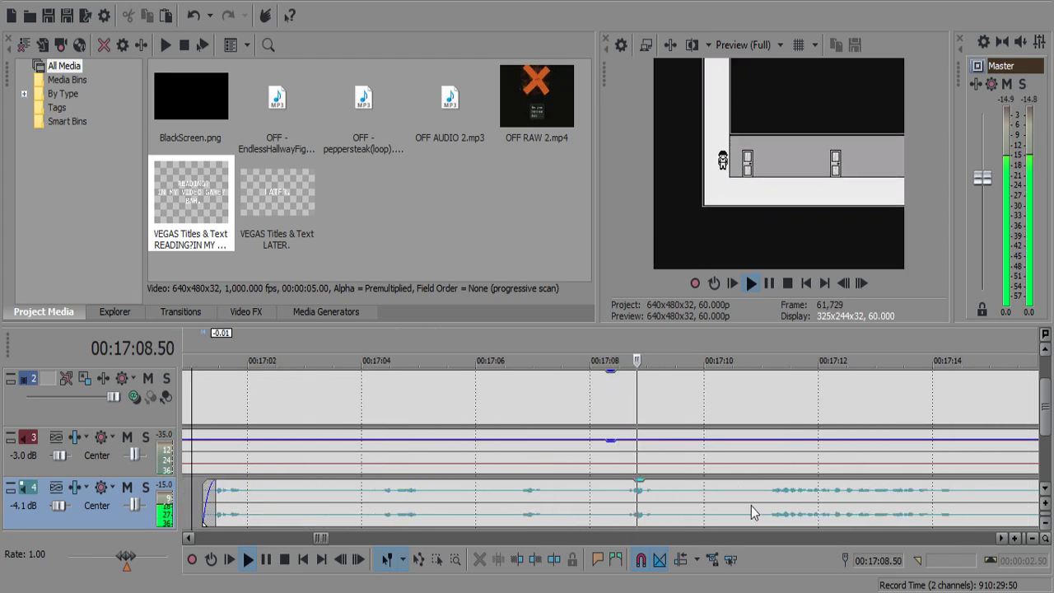
scroll(751, 506, "down", 1)
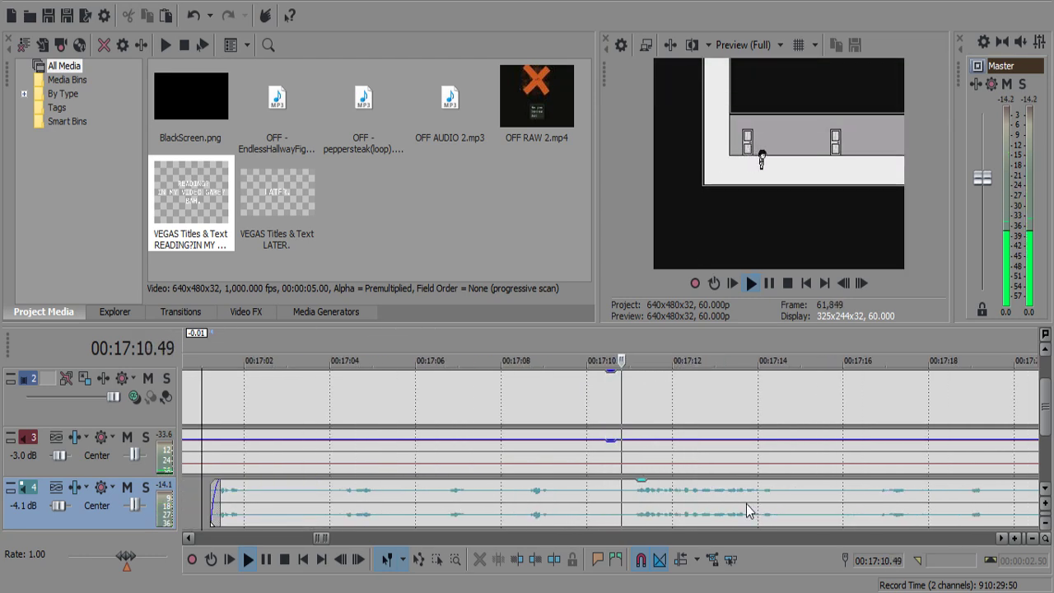
scroll(746, 509, "down", 3)
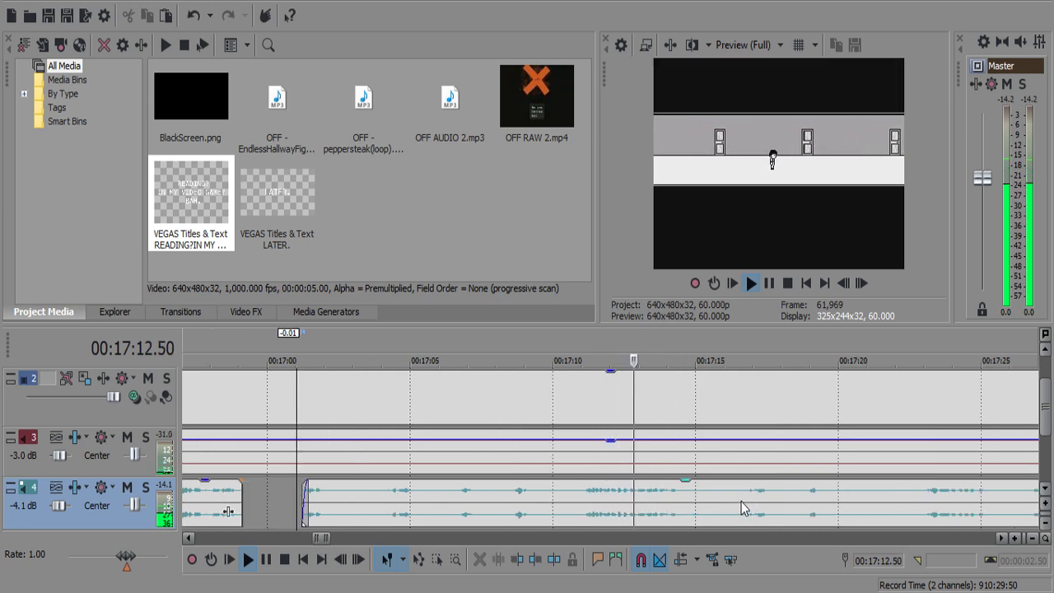
scroll(626, 500, "up", 3)
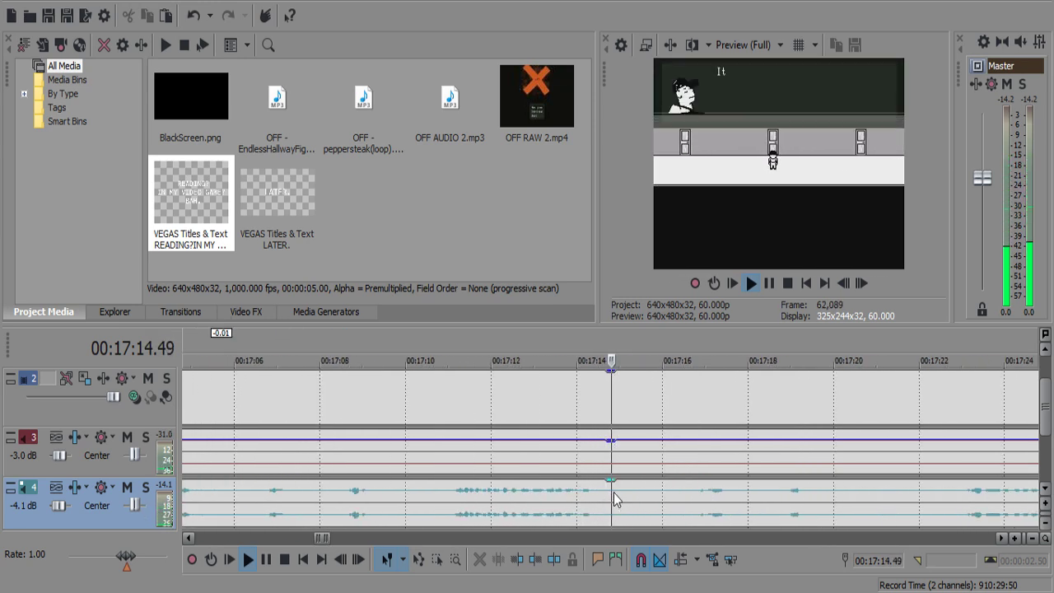
left_click(605, 493)
key("s")
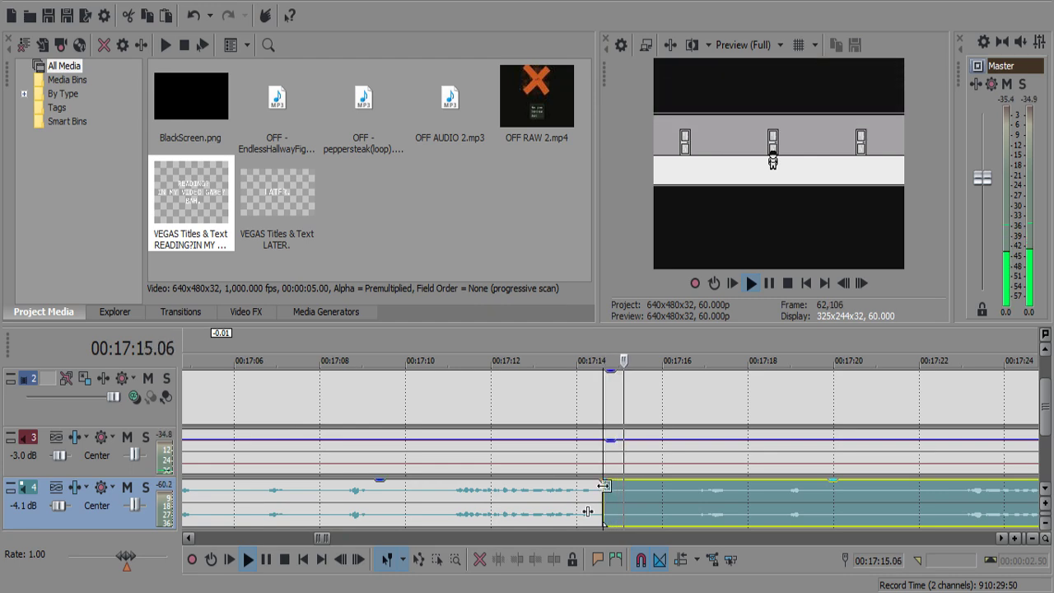
left_click_drag(604, 486, 671, 496)
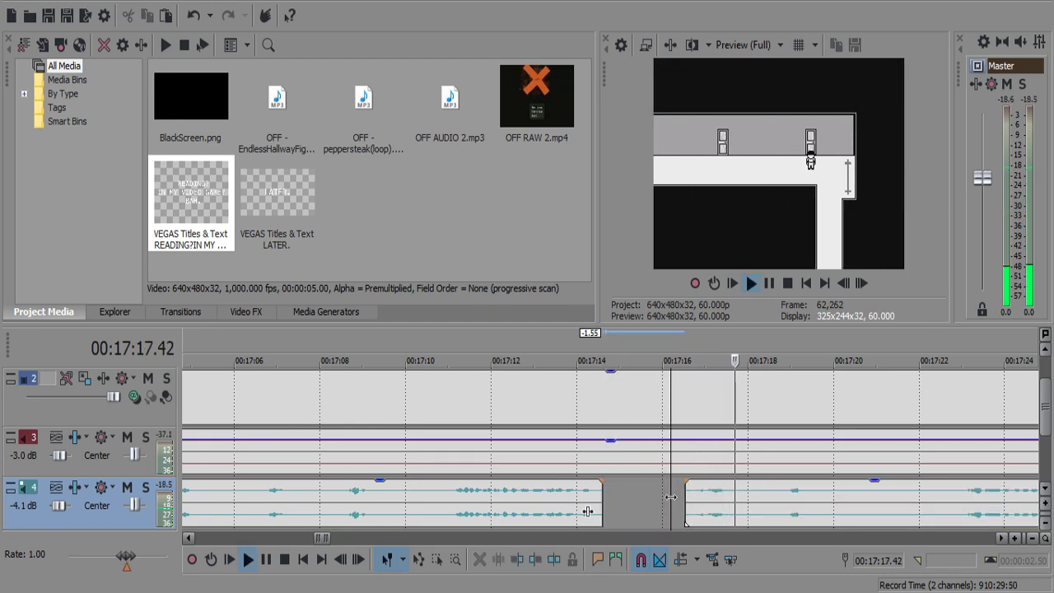
Split the track 4 audio at about 17:17.47 and 17:18.47 and delete the section between the cuts.
left_click(739, 492)
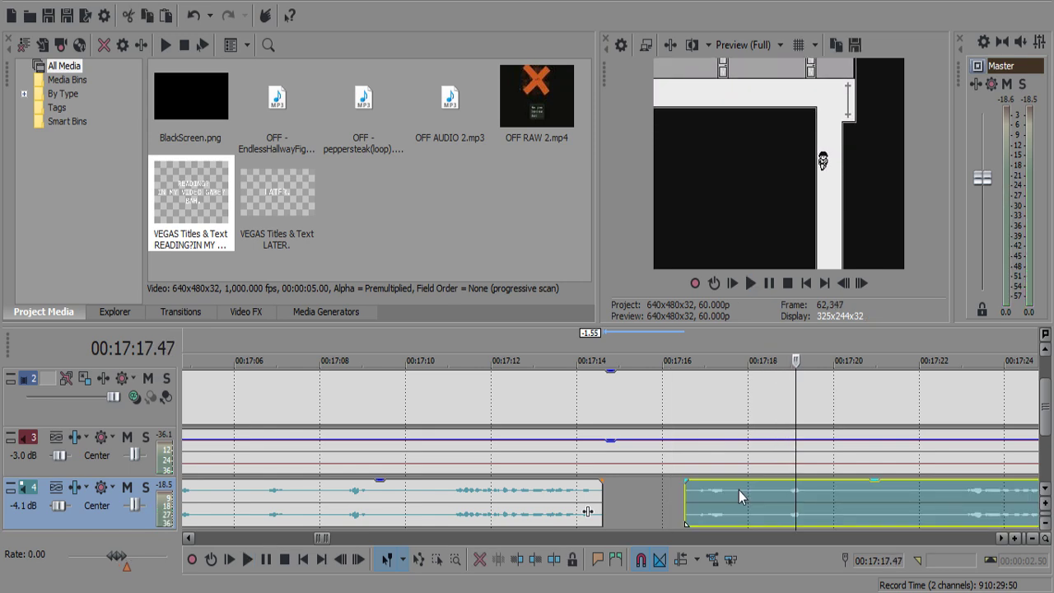
key("s")
key("Return")
scroll(737, 490, "down", 1)
scroll(733, 489, "up", 2)
key("Return")
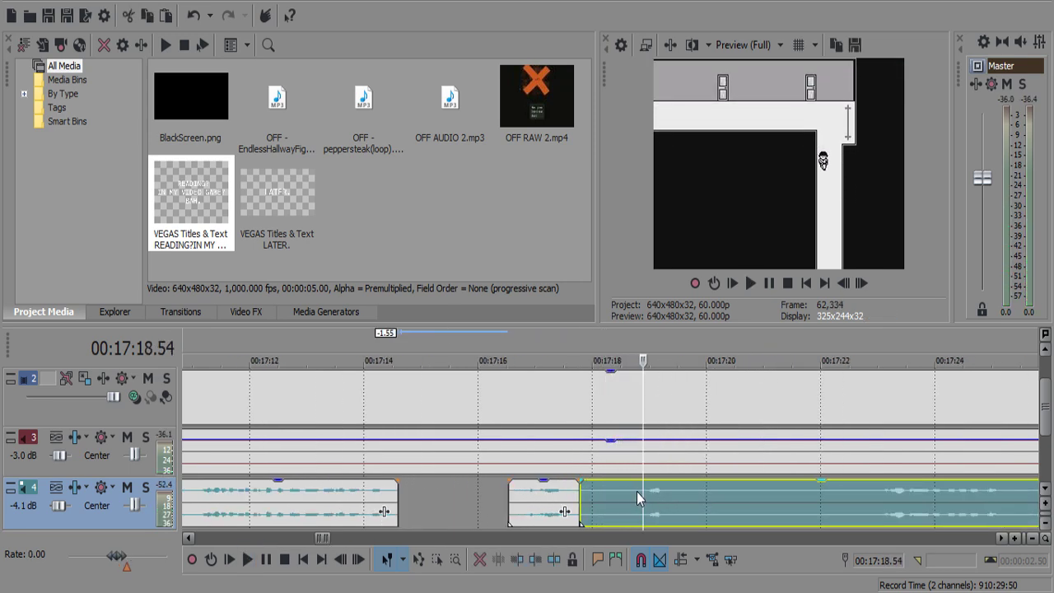
left_click(637, 492)
key("s")
left_click(628, 492)
key("Delete")
key("Return")
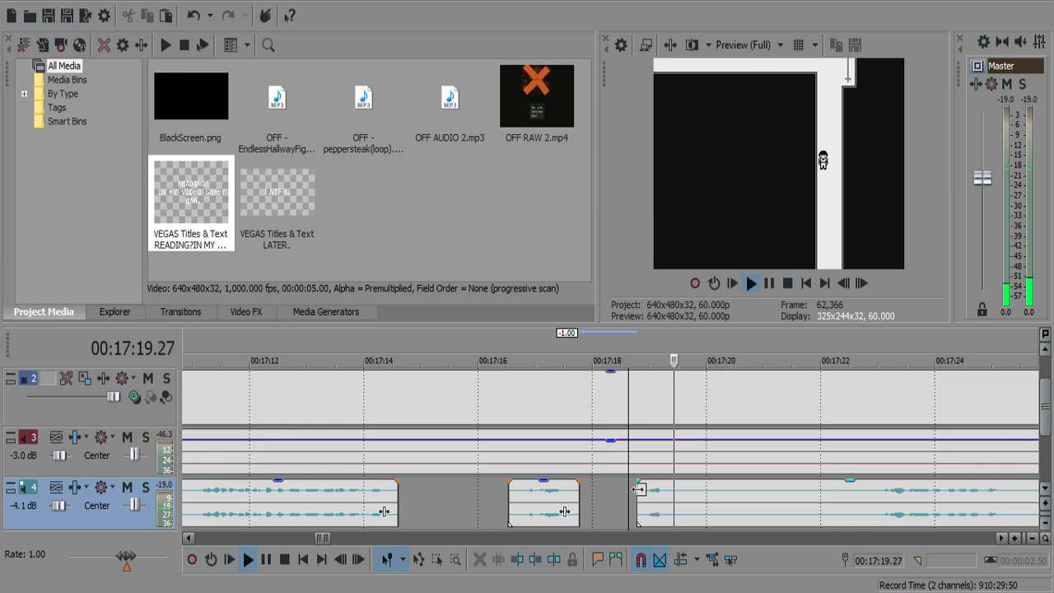
Split the track 4 audio at about 17:19.32 and 17:22.55 and delete the section between the cuts.
left_click(679, 491)
key("s")
key("space")
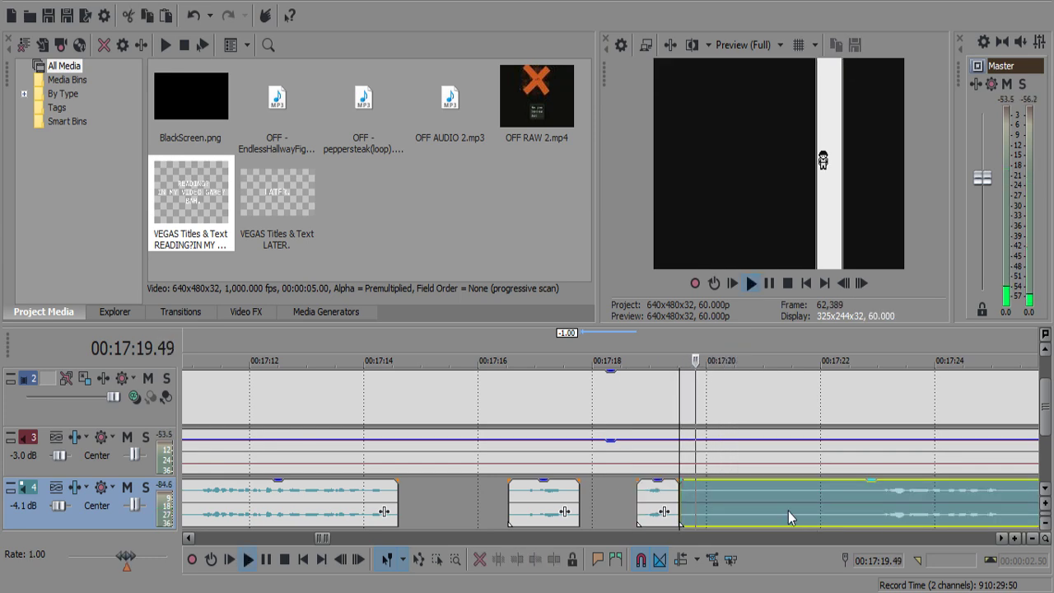
scroll(766, 501, "down", 3)
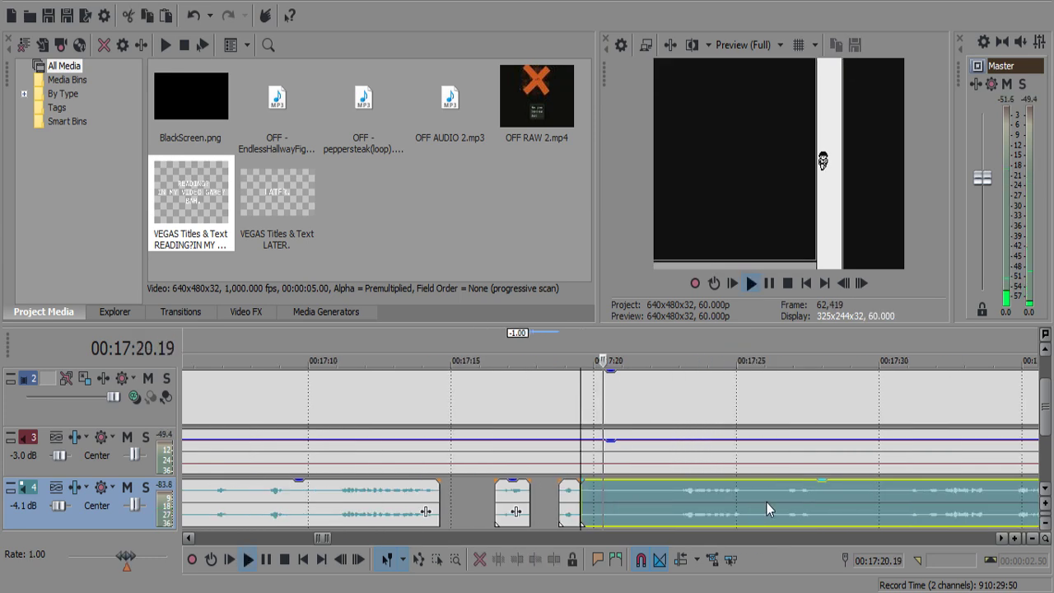
key("s")
left_click(649, 496)
key("Delete")
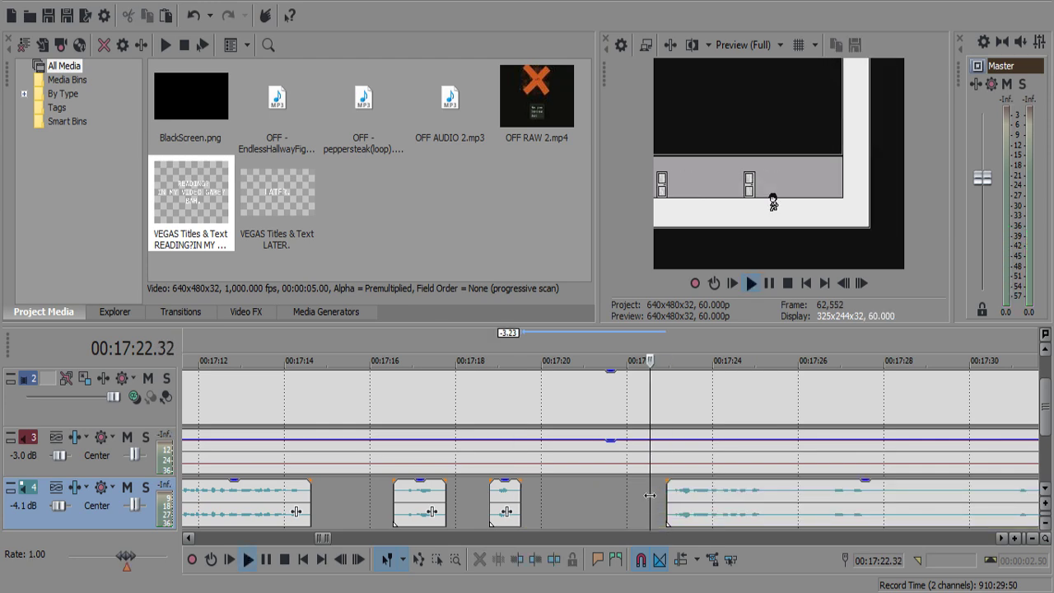
Split the track 4 clip at about 17:25.18, shift its front piece 34 frames earlier, and play back the result.
key("space")
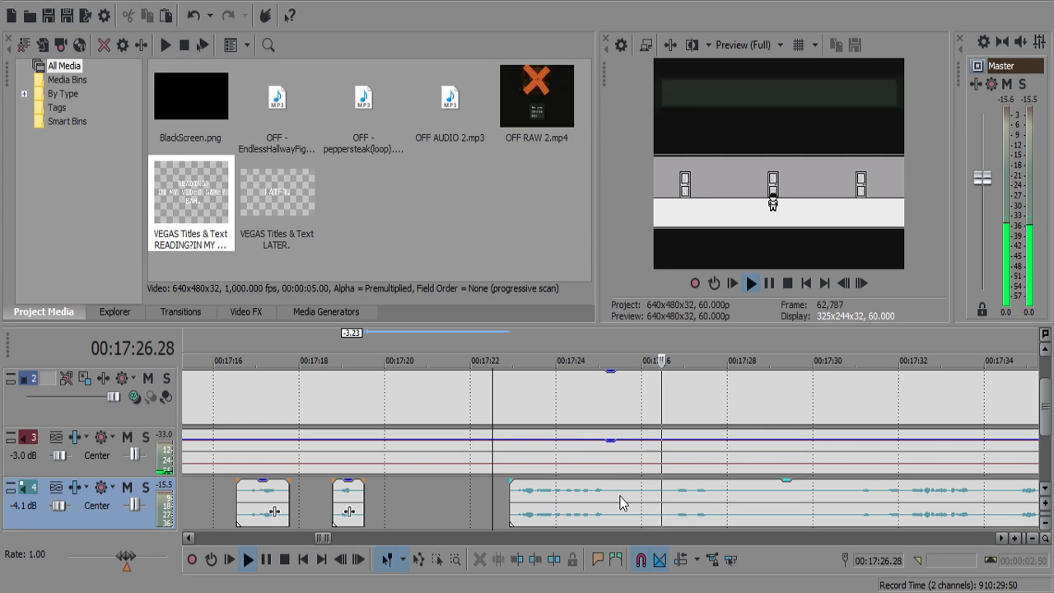
left_click(525, 494)
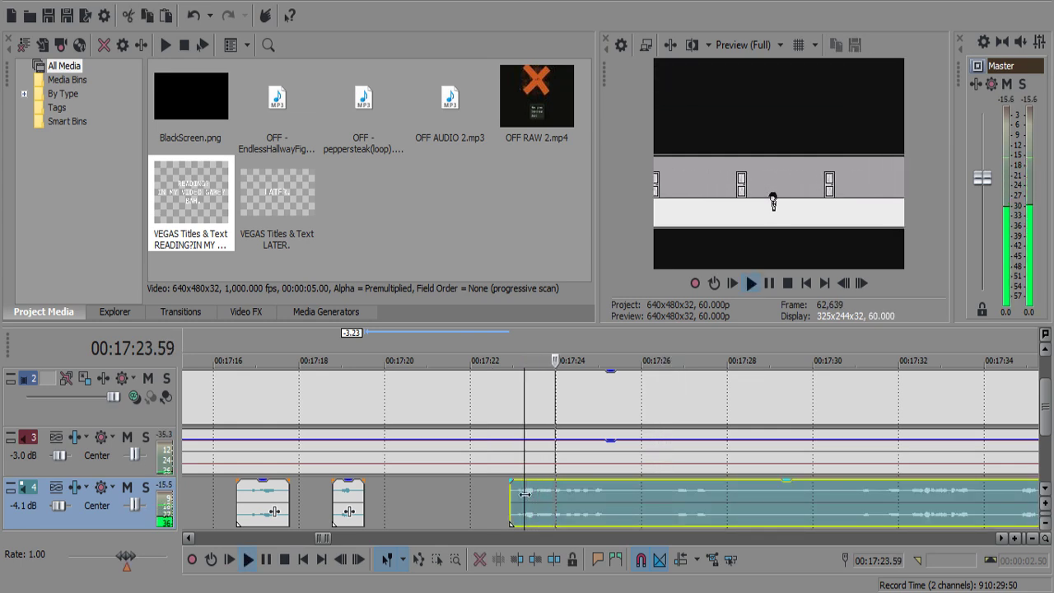
key("space")
left_click_drag(571, 497, 555, 498)
key("ctrl+z")
key("s")
left_click(476, 500)
key("space")
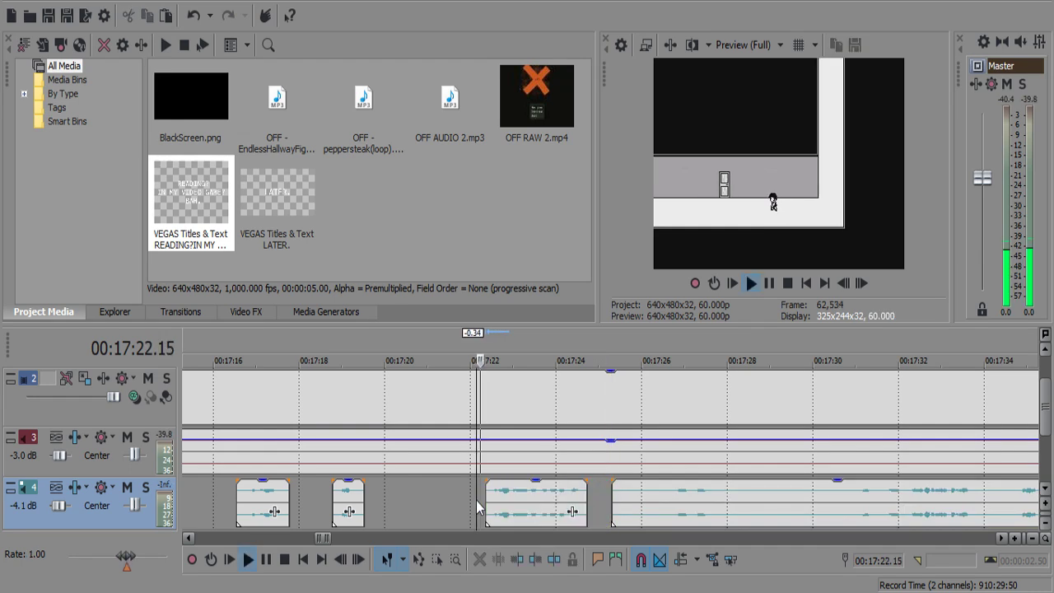
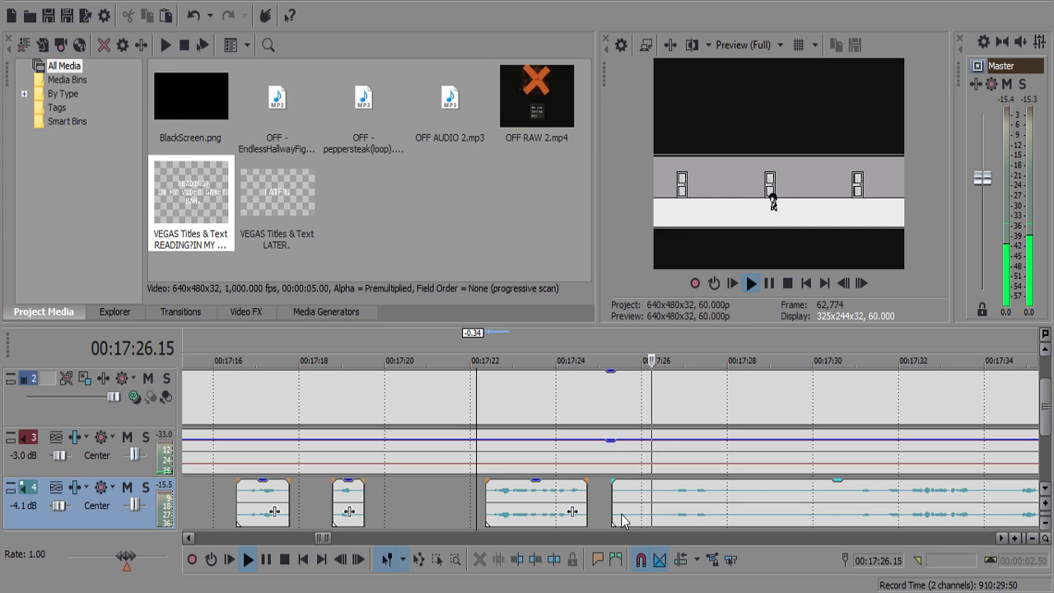
Split the track 4 audio at about 17:28.00 and 17:30.54 and delete the silent section between the cuts.
left_click(725, 500)
key("s")
key("space")
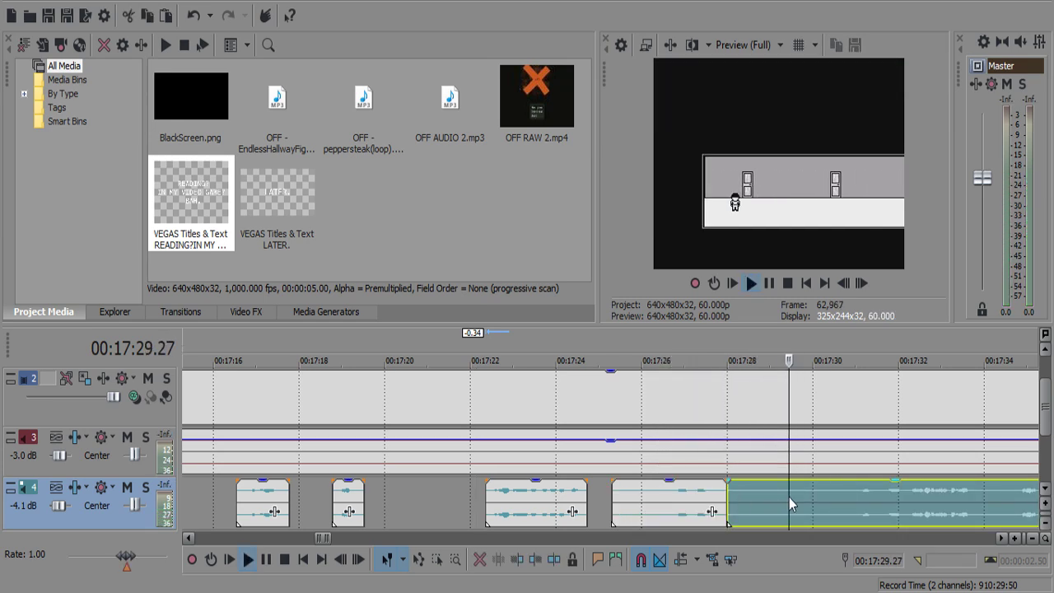
key("Return")
key("s")
left_click(829, 500)
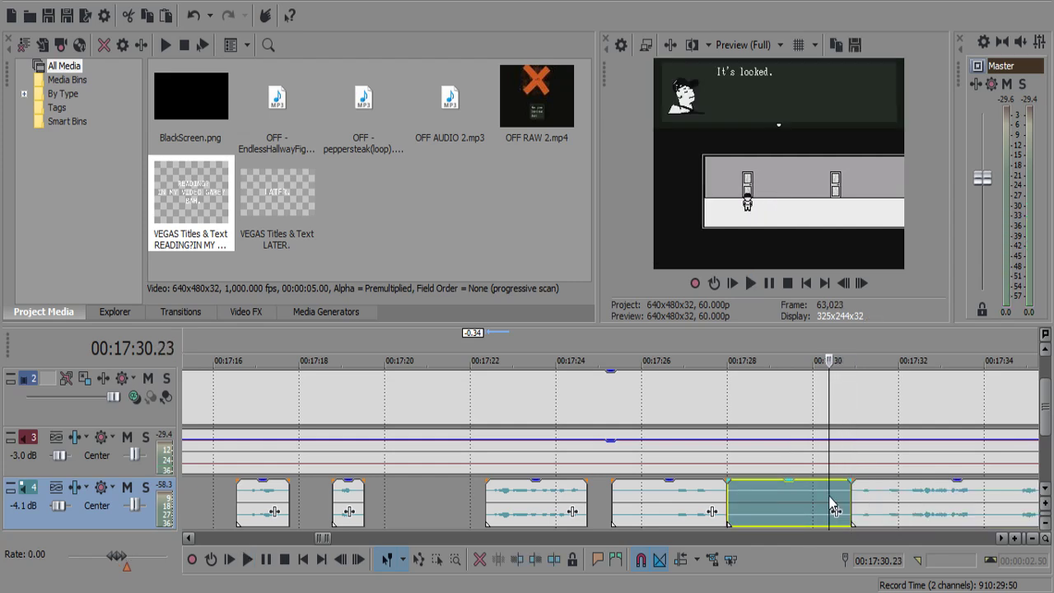
key("Delete")
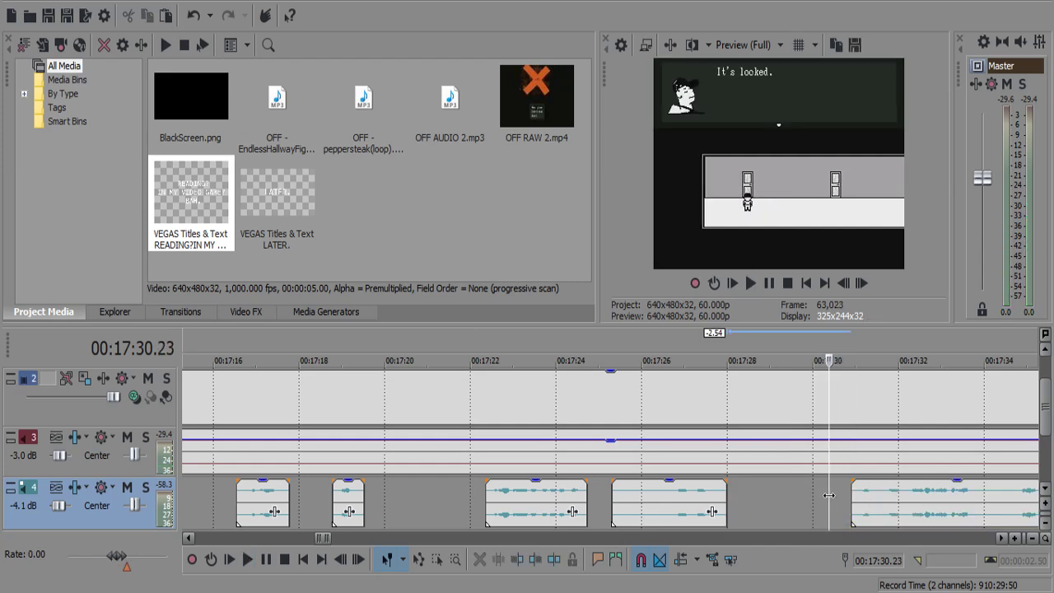
Split the track 4 audio at about 17:36.37 and 17:38.24 and delete the silent section between the cuts.
key("space")
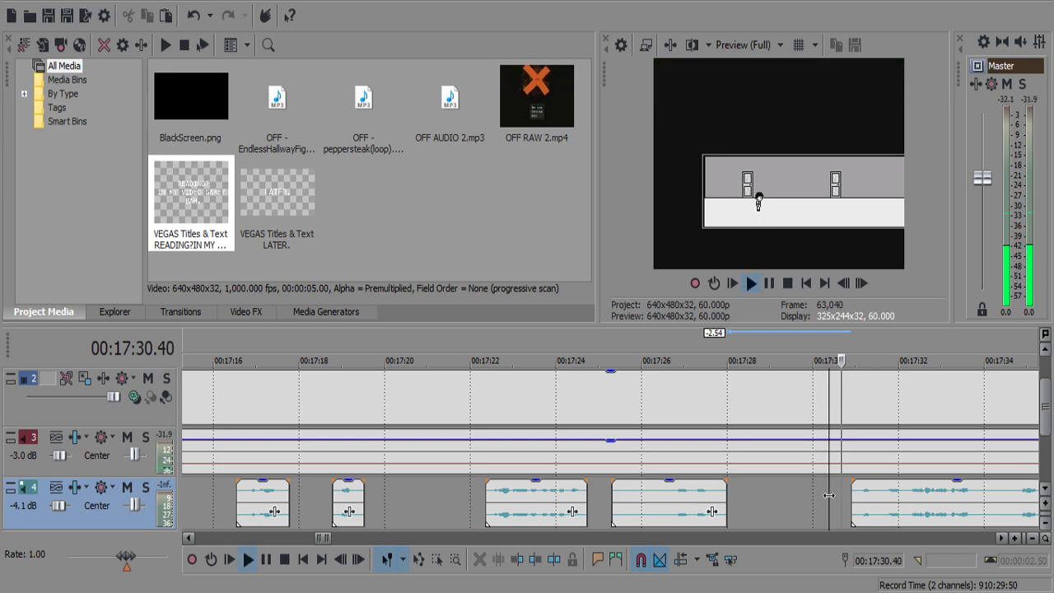
scroll(807, 493, "down", 2)
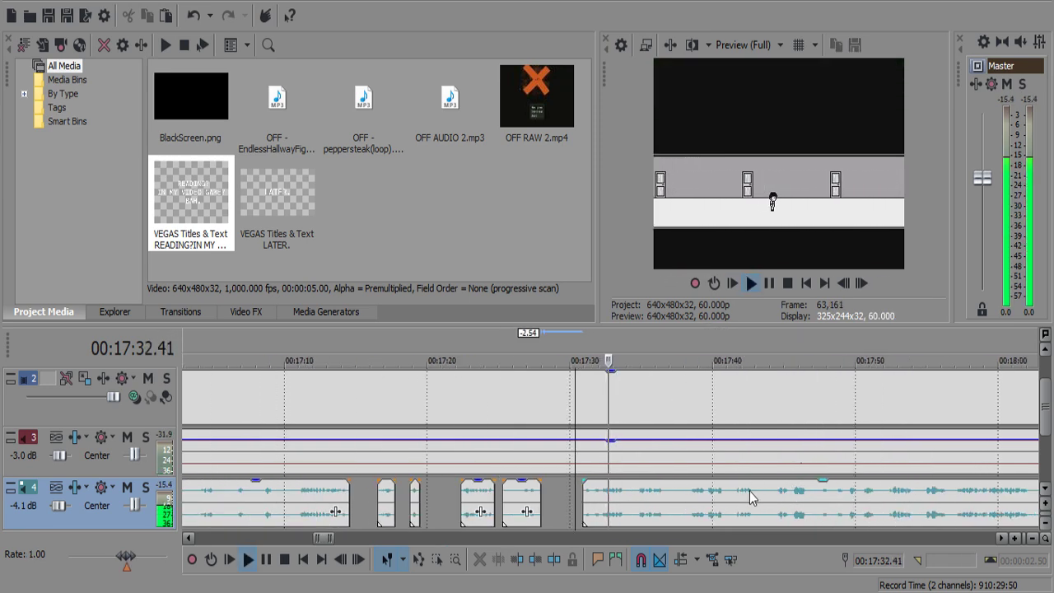
scroll(747, 494, "up", 2)
scroll(648, 498, "up", 1)
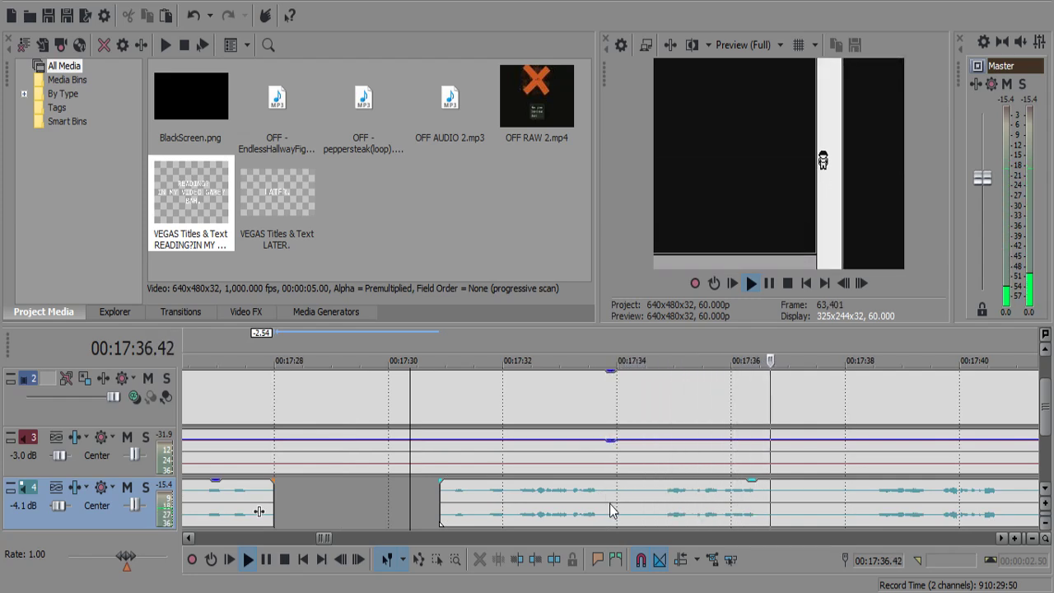
scroll(675, 504, "down", 2)
scroll(683, 504, "up", 3)
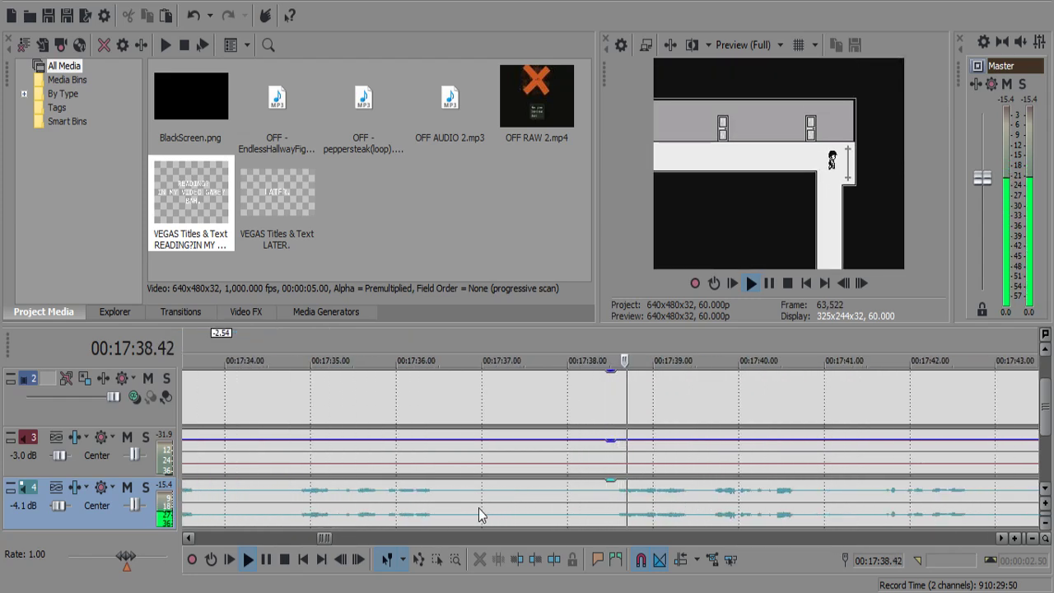
left_click(449, 501)
key("space")
key("s")
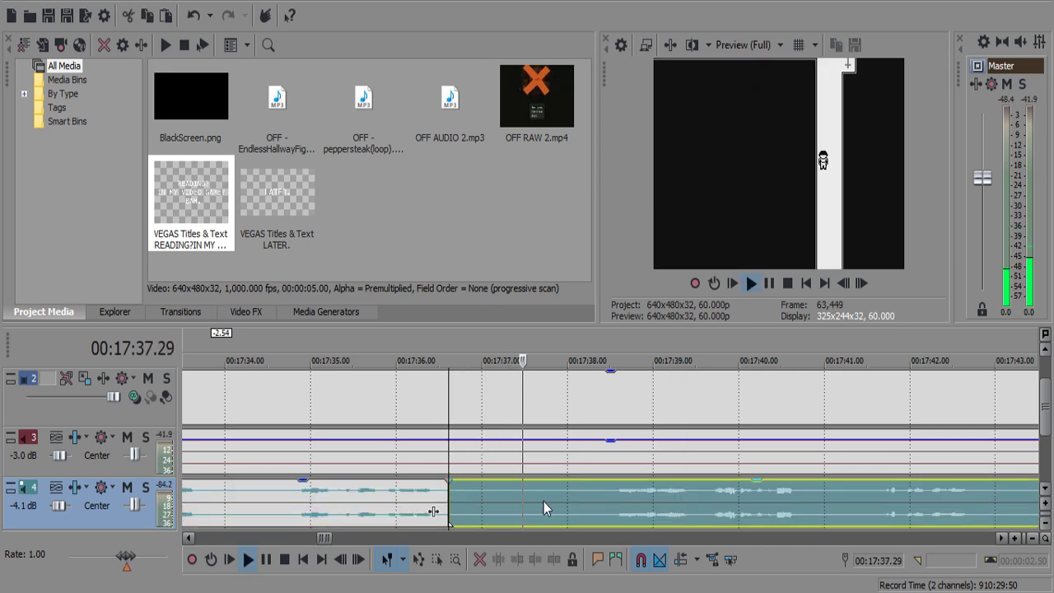
key("s")
left_click(565, 496)
key("Delete")
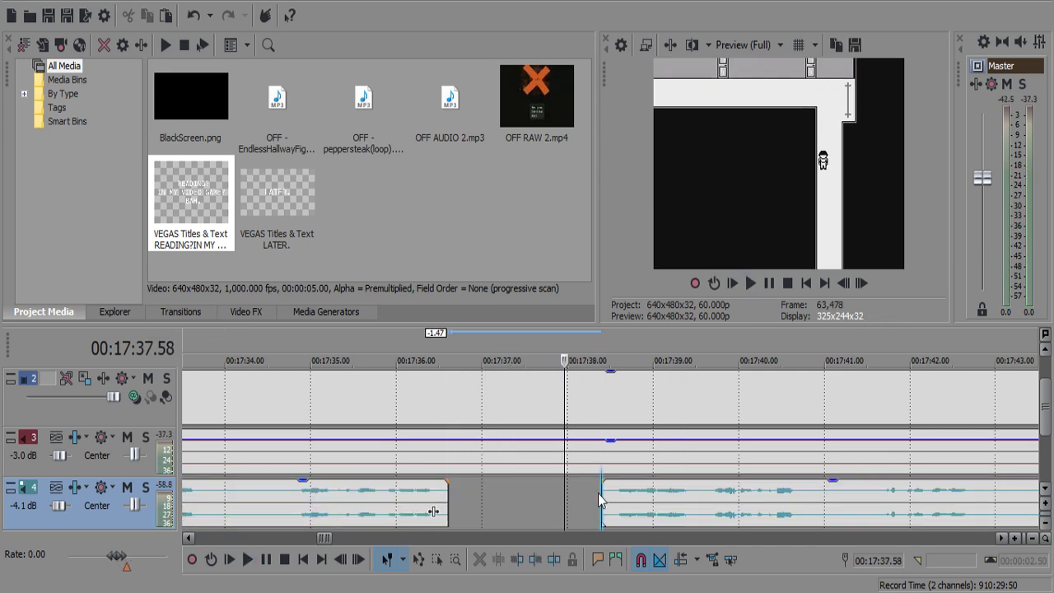
Play back the track 4 commentary from about 17:38.24 to 17:48.00 to check for further sections to cut.
left_click(601, 493)
key("space")
scroll(601, 486, "down", 1)
scroll(601, 485, "up", 1)
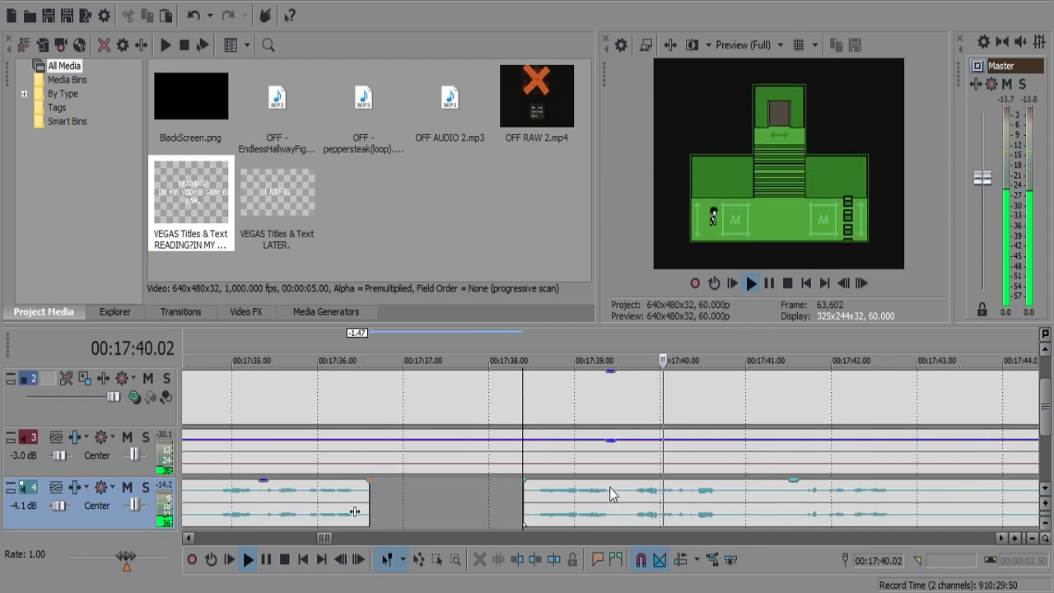
scroll(610, 492, "down", 1)
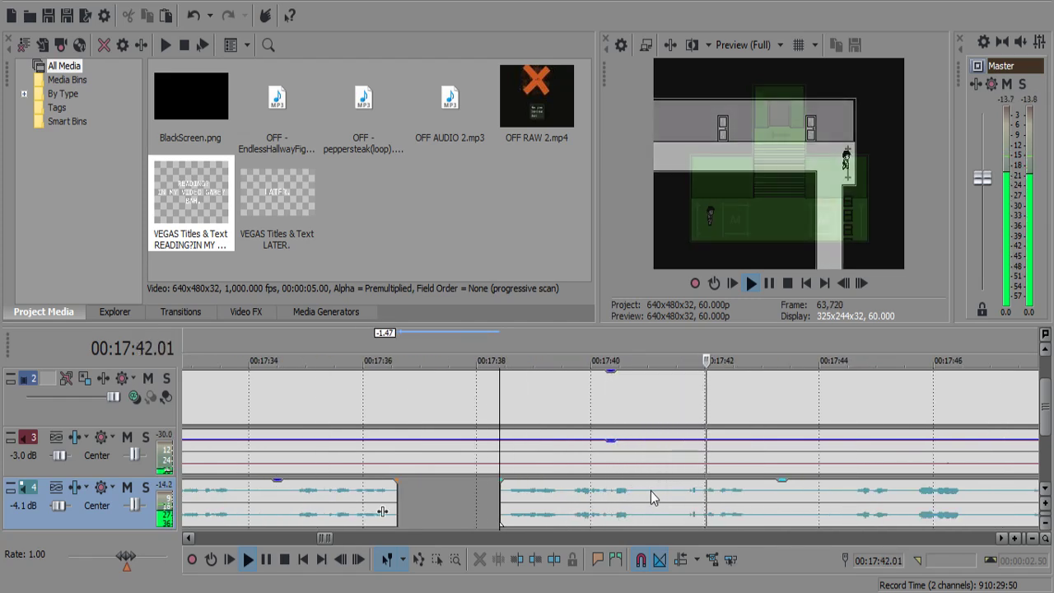
scroll(652, 498, "down", 1)
scroll(653, 499, "up", 1)
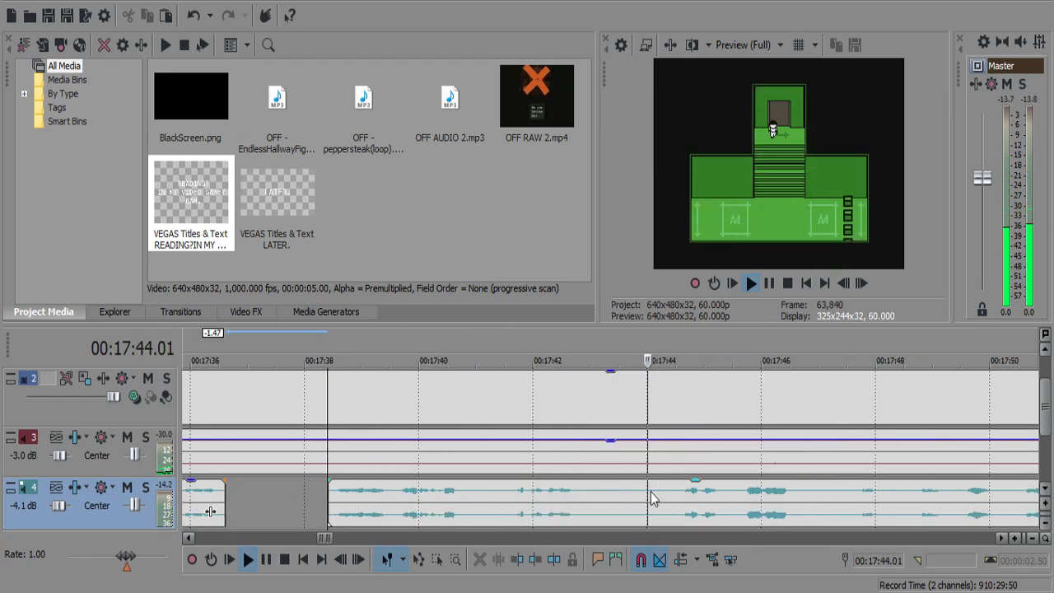
scroll(651, 497, "down", 1)
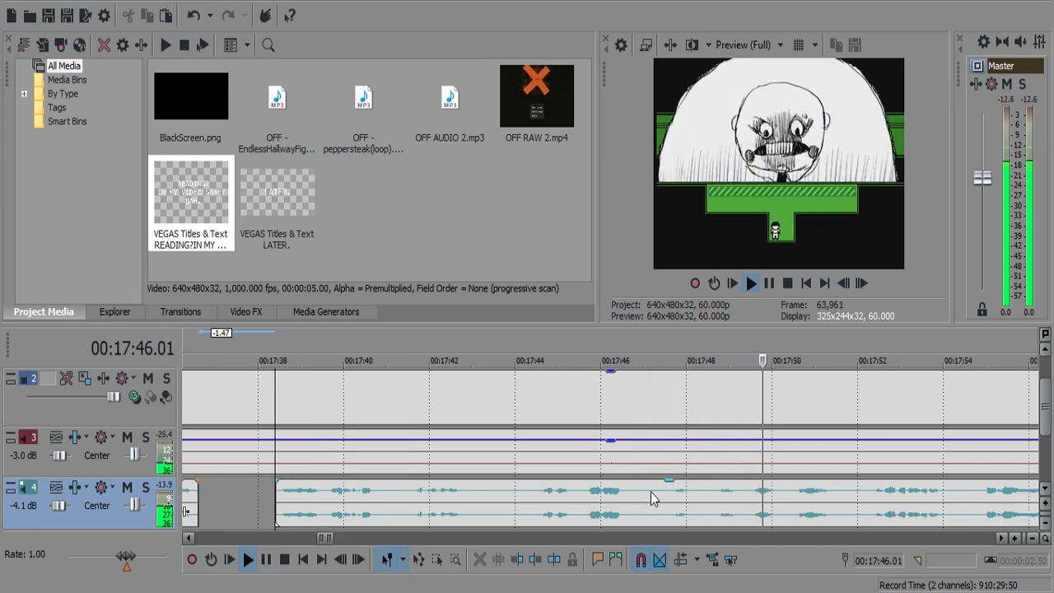
scroll(651, 499, "down", 1)
scroll(650, 499, "up", 1)
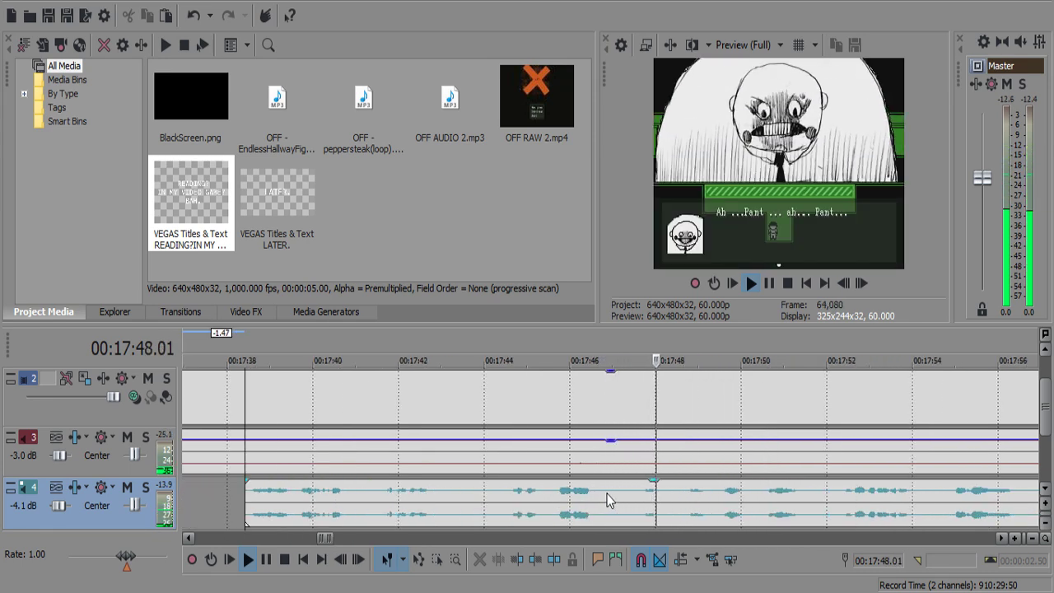
Split the track 4 audio at about 17:46.53 and 17:47.32 and delete the short piece between the cuts.
left_click(609, 500)
key("s")
scroll(606, 496, "up", 1)
key("Return")
key("s")
left_click(578, 499)
key("Delete")
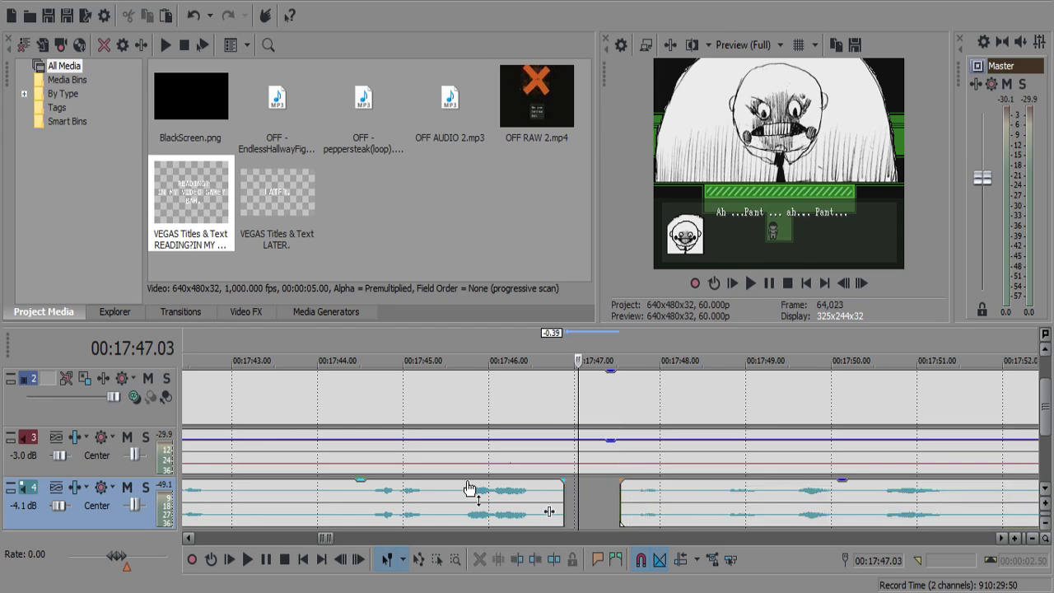
Review the passage around 17:45, mute track 4, and replay the game audio alone from 17:44.39.
left_click(461, 457)
key("space")
left_click(406, 464)
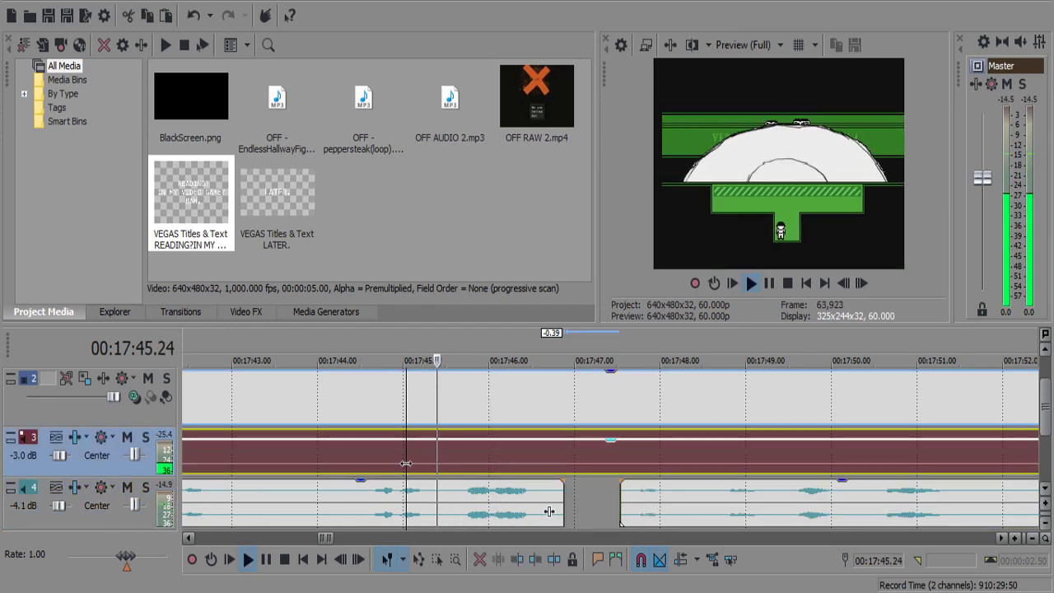
left_click(324, 465)
key("Return")
left_click(129, 488)
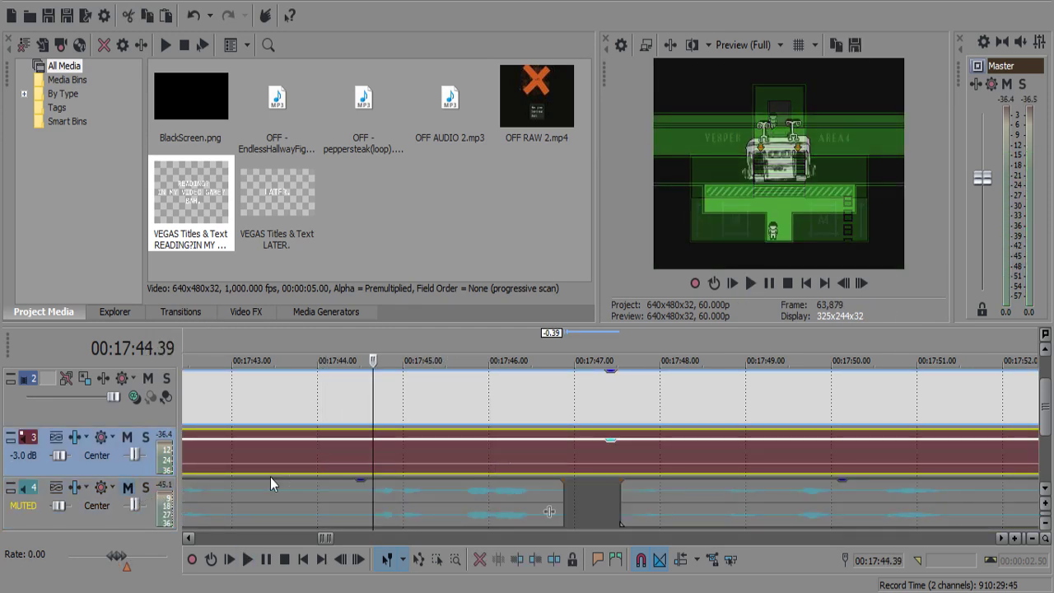
key("space")
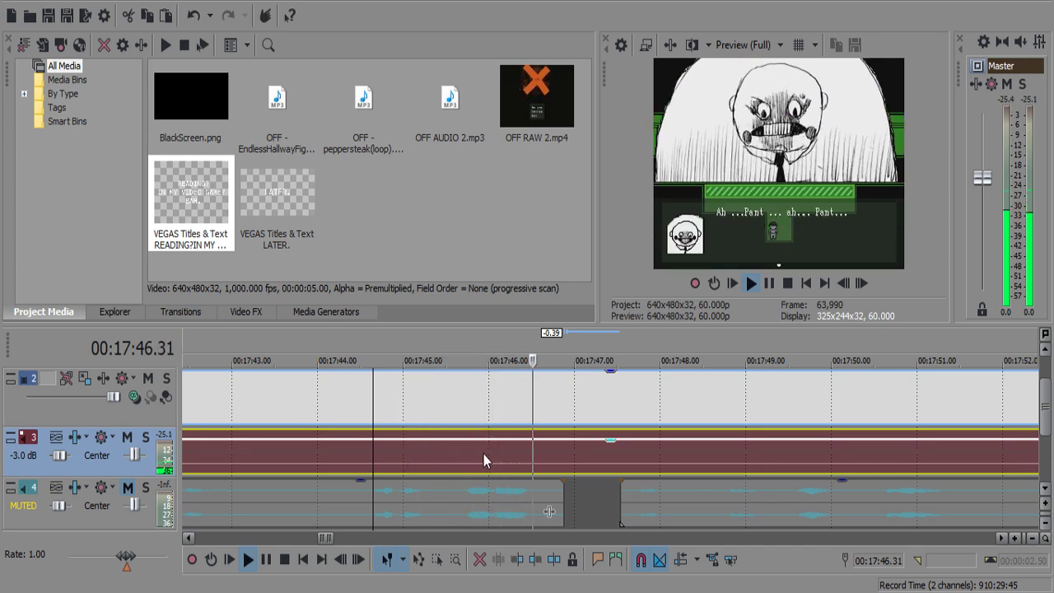
Split the gameplay video and its track 3 audio at 17:46.04.
left_click(494, 457)
key("space")
key("s")
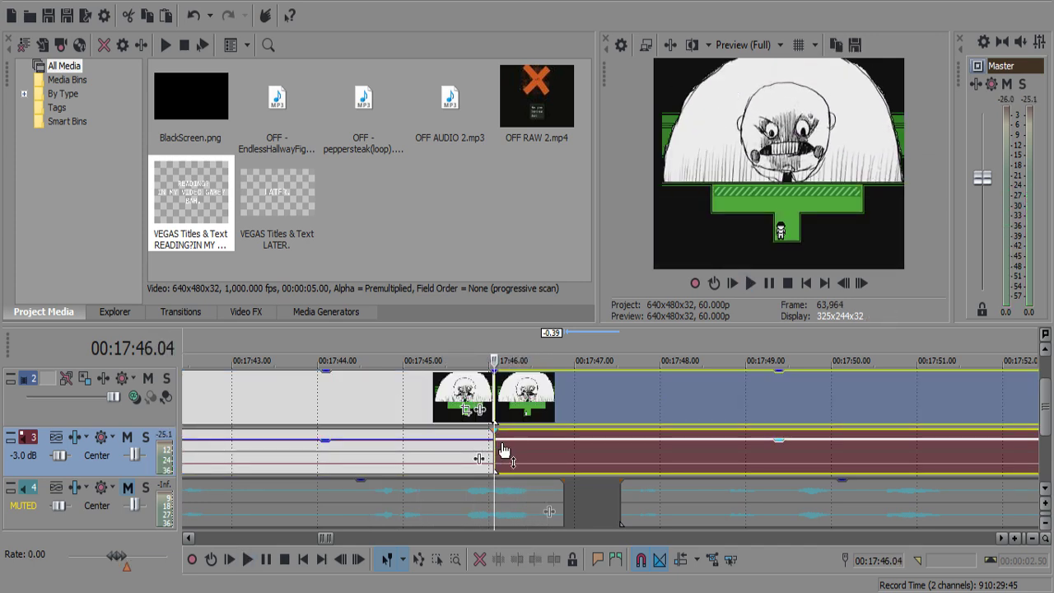
Lower the gain of the track 3 game audio clip after the 17:46.04 split to about -2.7 dB.
left_click_drag(503, 449, 509, 453)
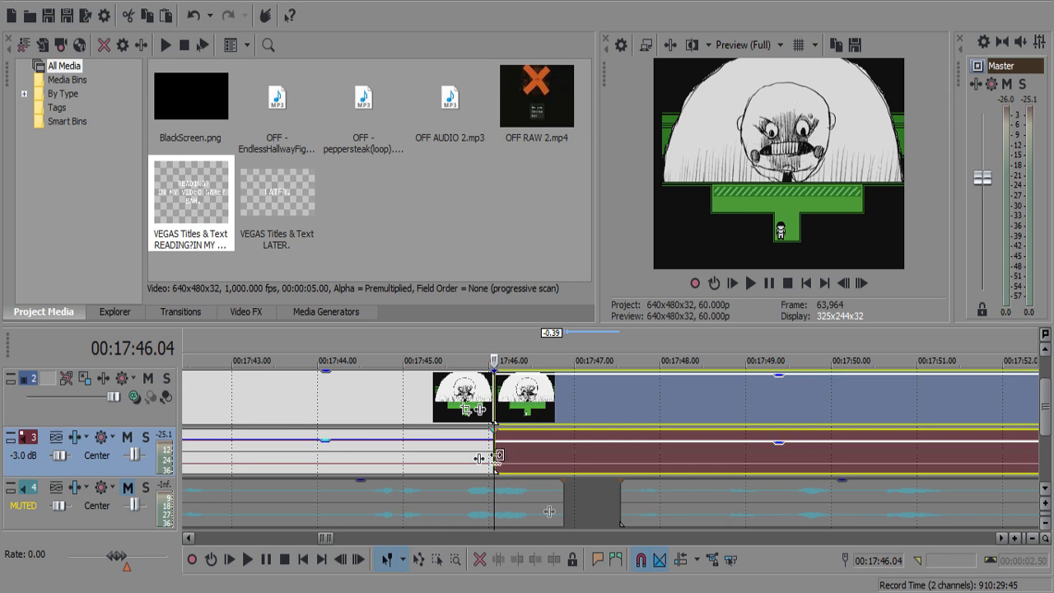
key("ctrl+z")
left_click(528, 505)
left_click(505, 442)
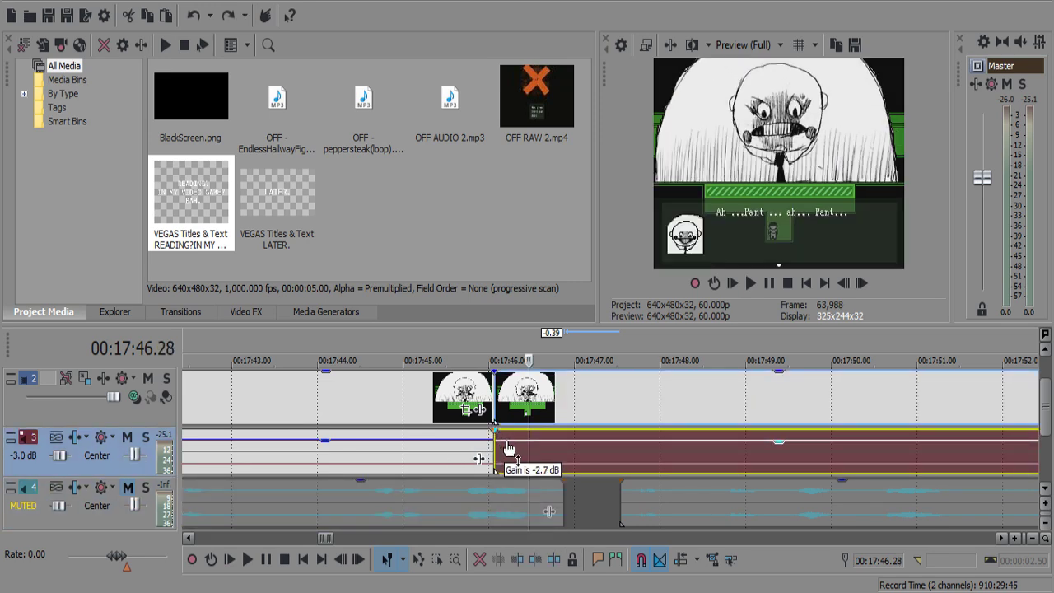
left_click(410, 454)
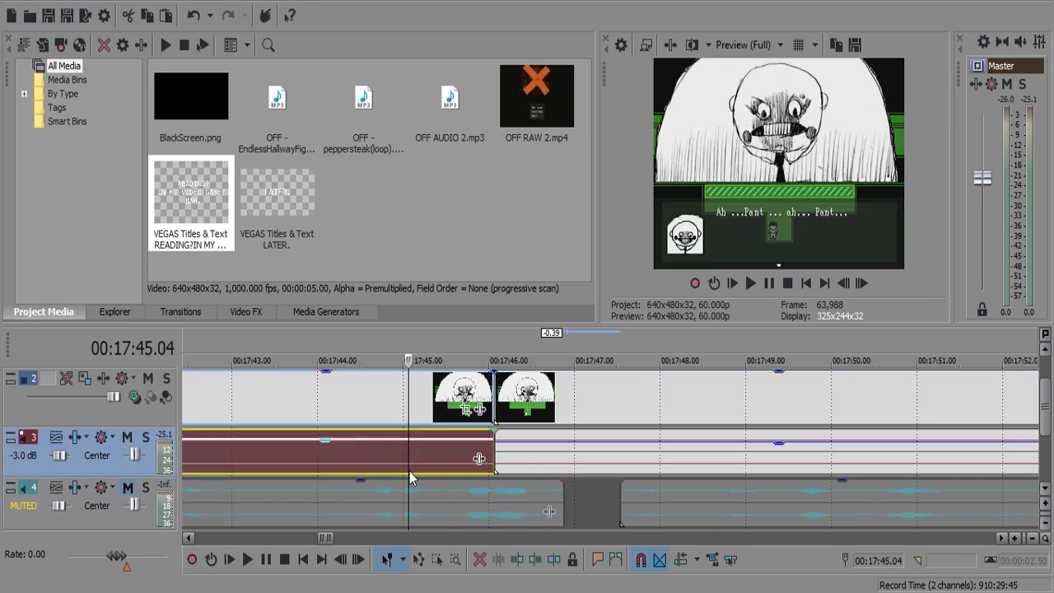
Unmute track 4, replay from 17:45.04, and slightly lower the gain of the track 3 clip after the split again.
left_click(128, 488)
scroll(675, 443, "down", 5)
key("space")
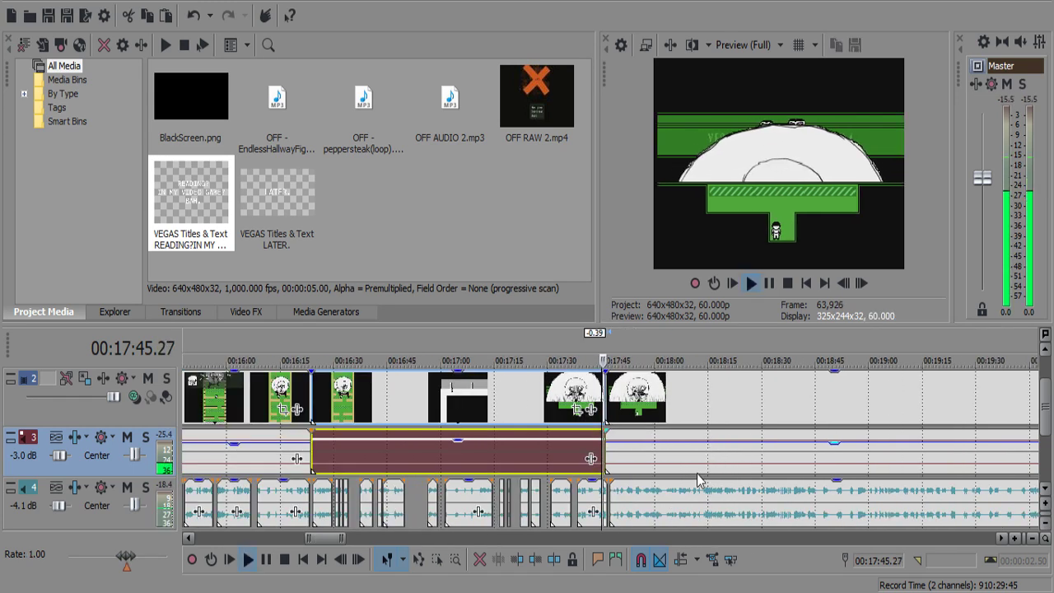
scroll(698, 486, "down", 5)
scroll(701, 477, "up", 10)
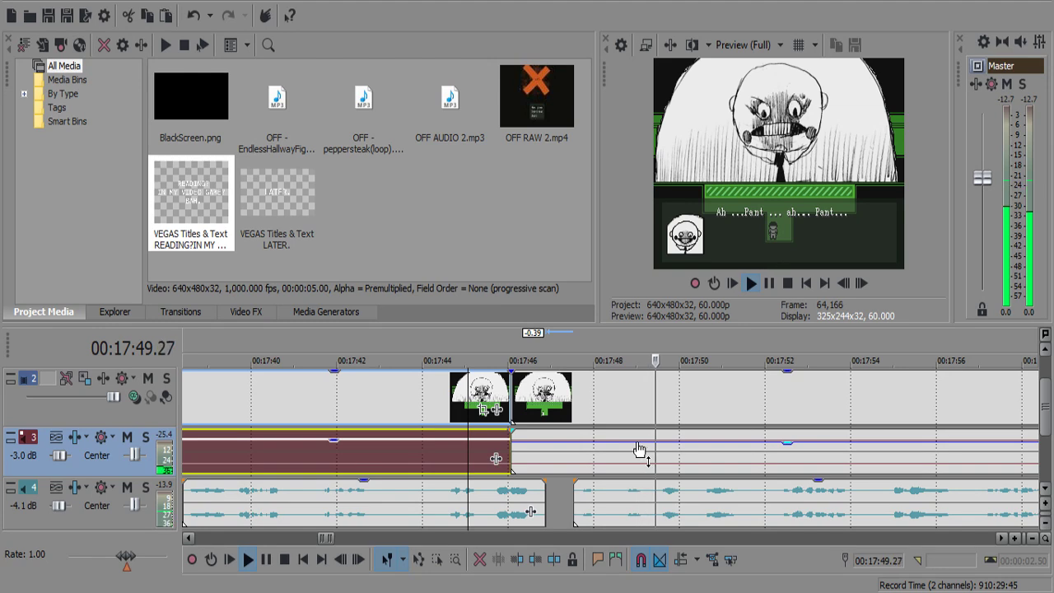
left_click(640, 449)
left_click_drag(640, 449, 642, 451)
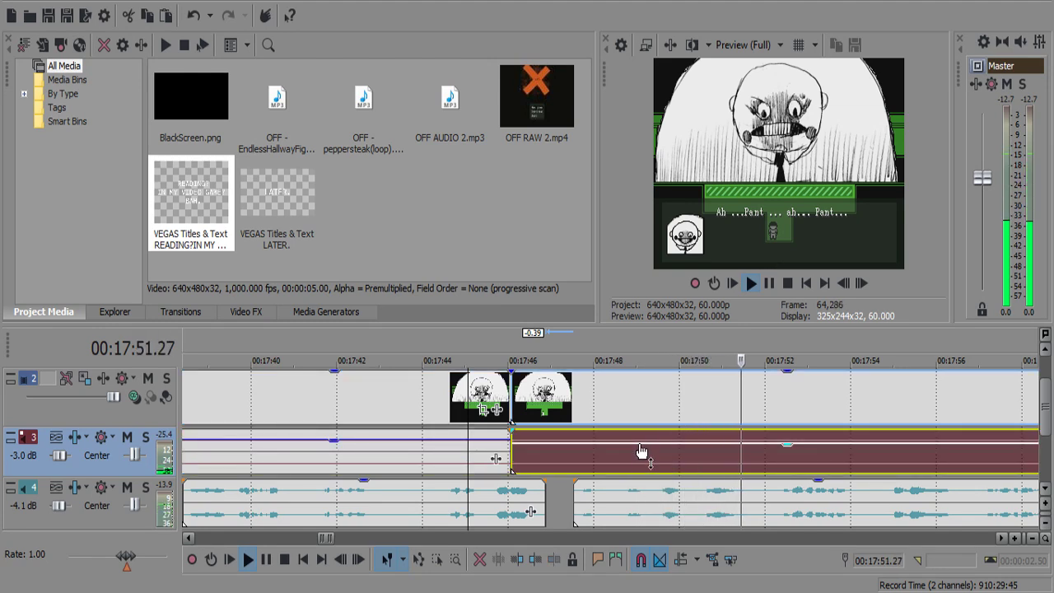
Split the track 4 commentary at 17:51.37 and remove the audio from there to about 17:52.21.
scroll(662, 465, "up", 2)
left_click(550, 502)
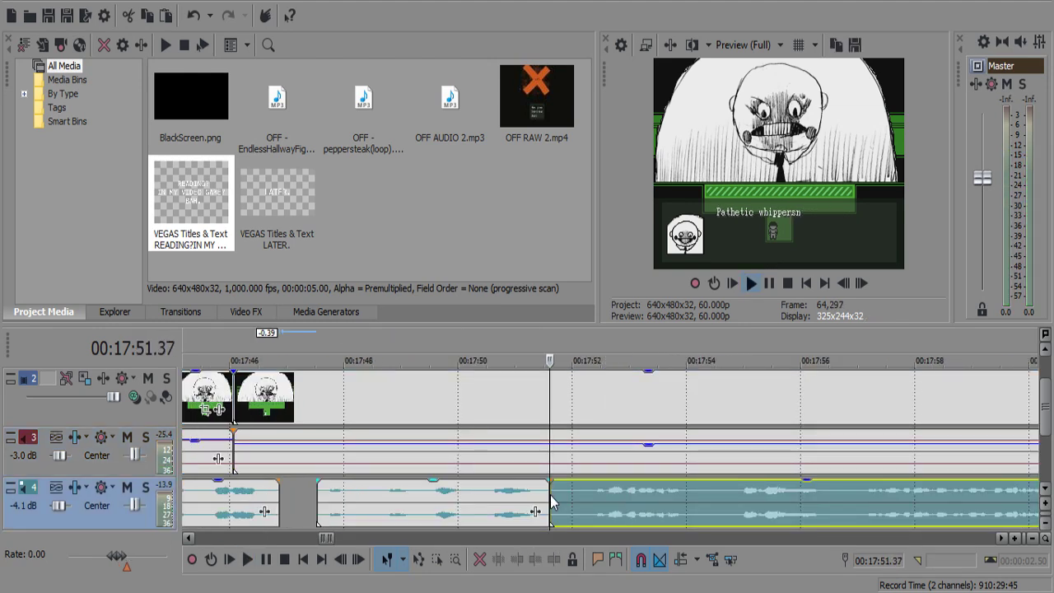
key("Return")
key("s")
left_click(578, 494)
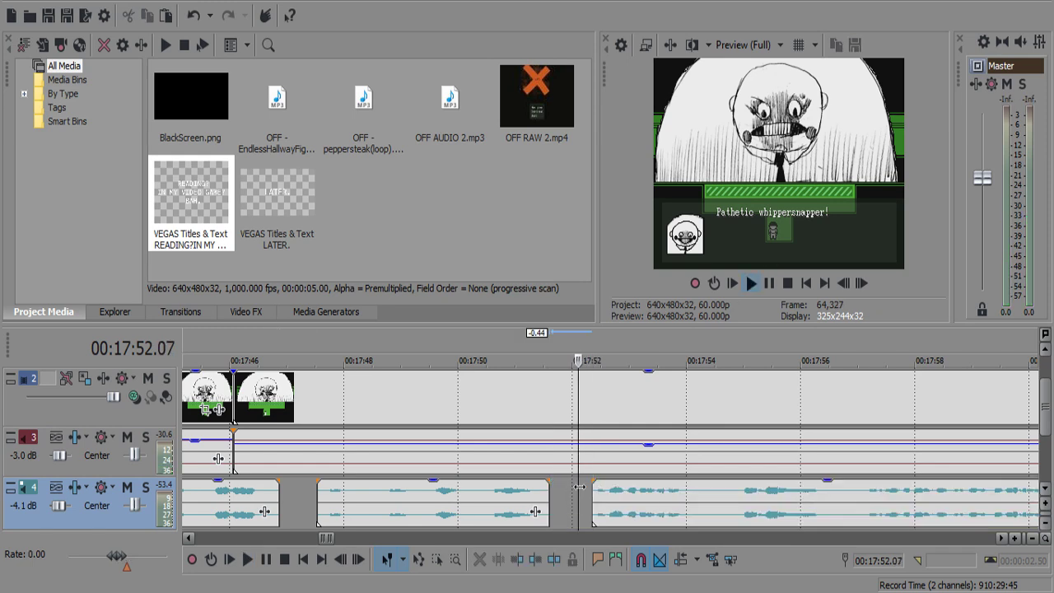
Split the track 4 commentary at about 17:54.00 and 17:54.46 and delete the piece between the cuts.
scroll(580, 487, "up", 2)
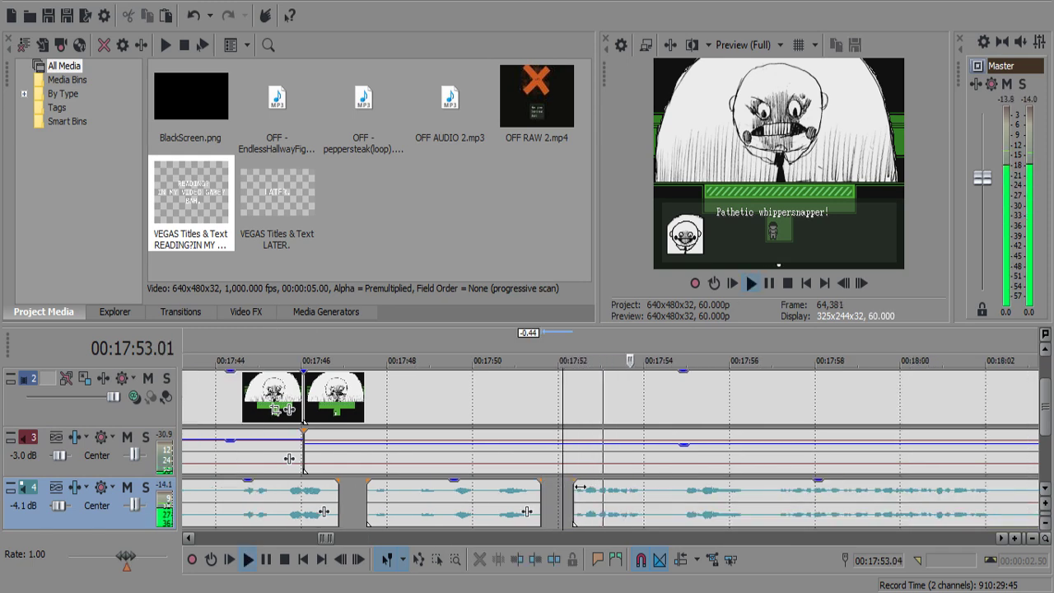
left_click(637, 491)
key("s")
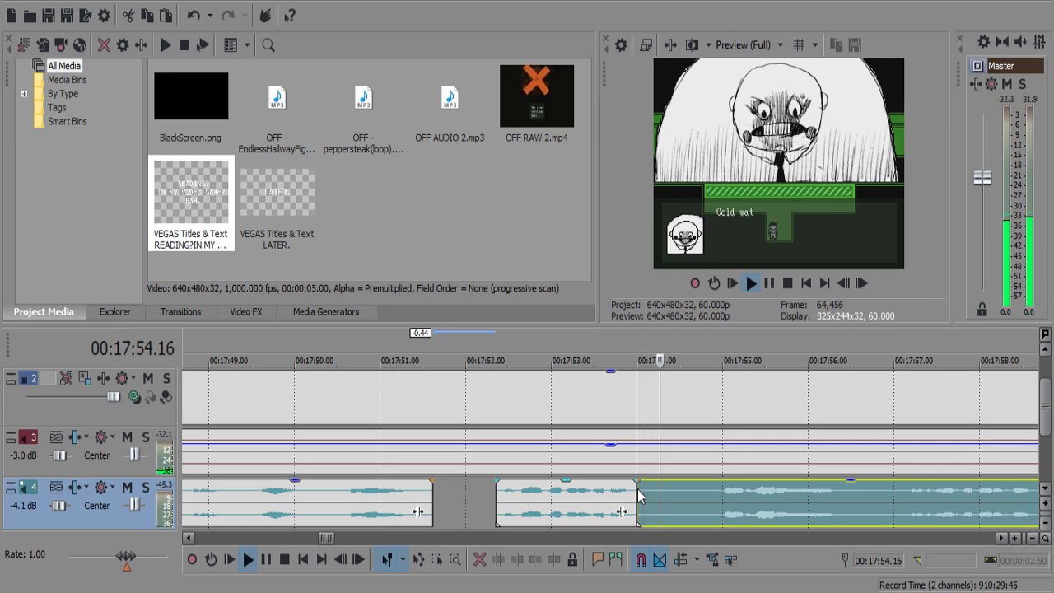
key("s")
key("Delete")
left_click(561, 489)
key("space")
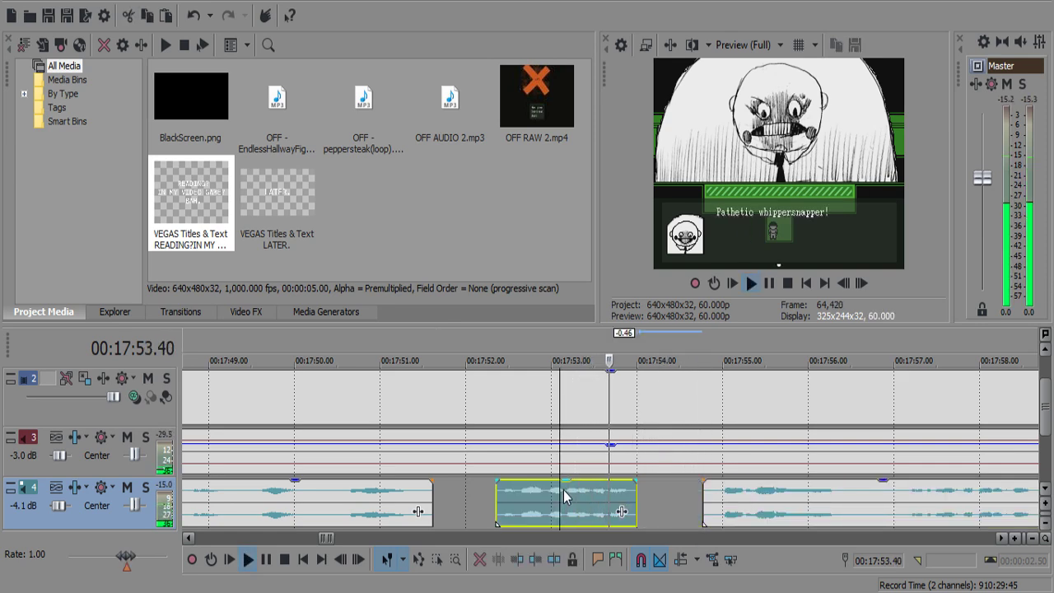
Split the track 4 commentary at about 17:56.22 and 17:57.00 and delete the piece between the cuts.
scroll(648, 484, "down", 2)
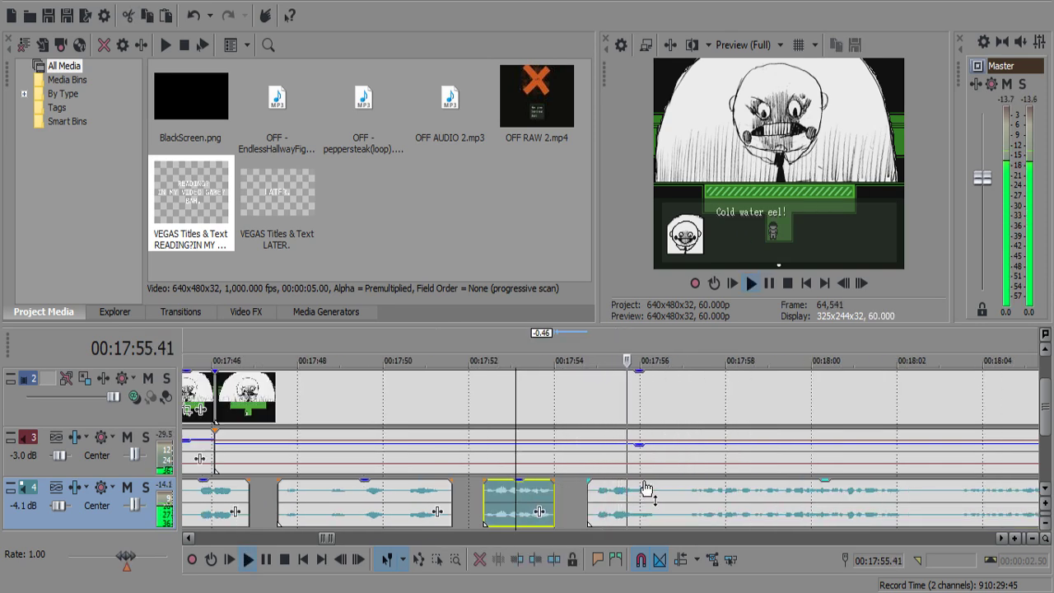
scroll(647, 494, "up", 2)
left_click(567, 497)
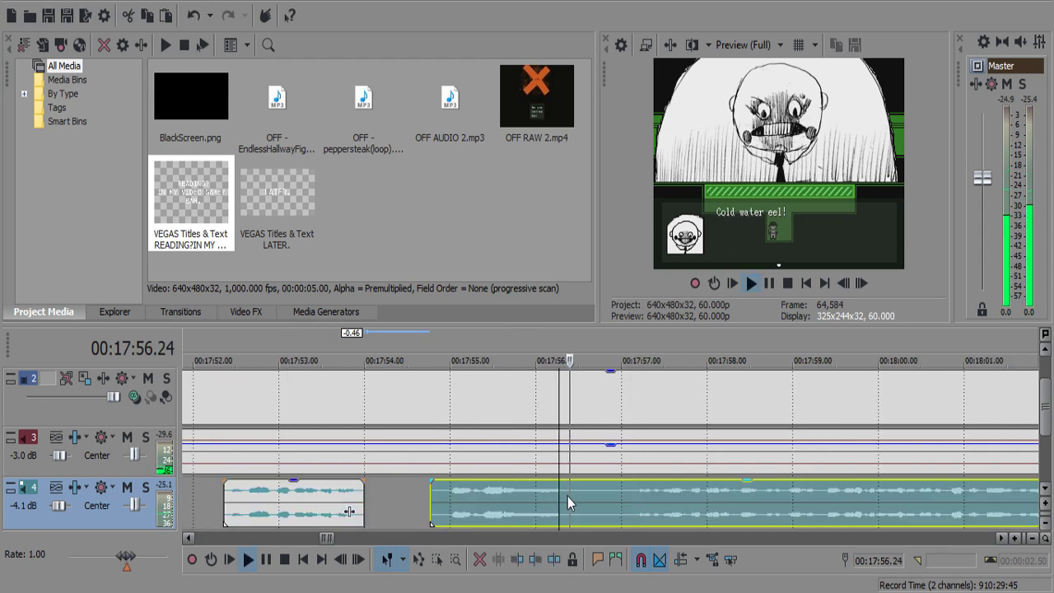
key("space")
left_click(567, 496)
key("s")
key("space")
key("space")
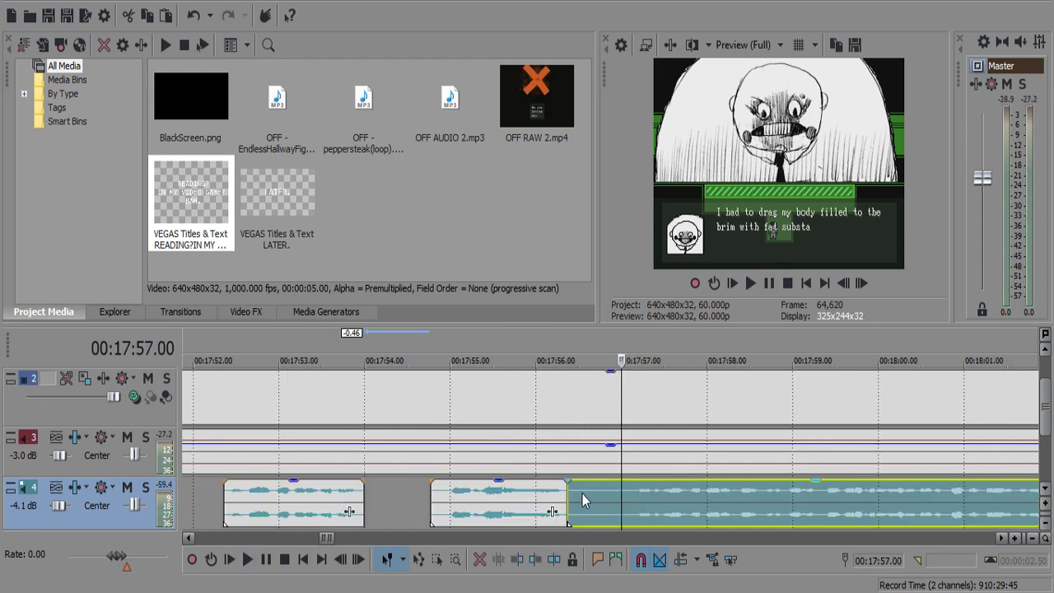
key("s")
left_click(593, 496)
key("Delete")
left_click(531, 508)
key("space")
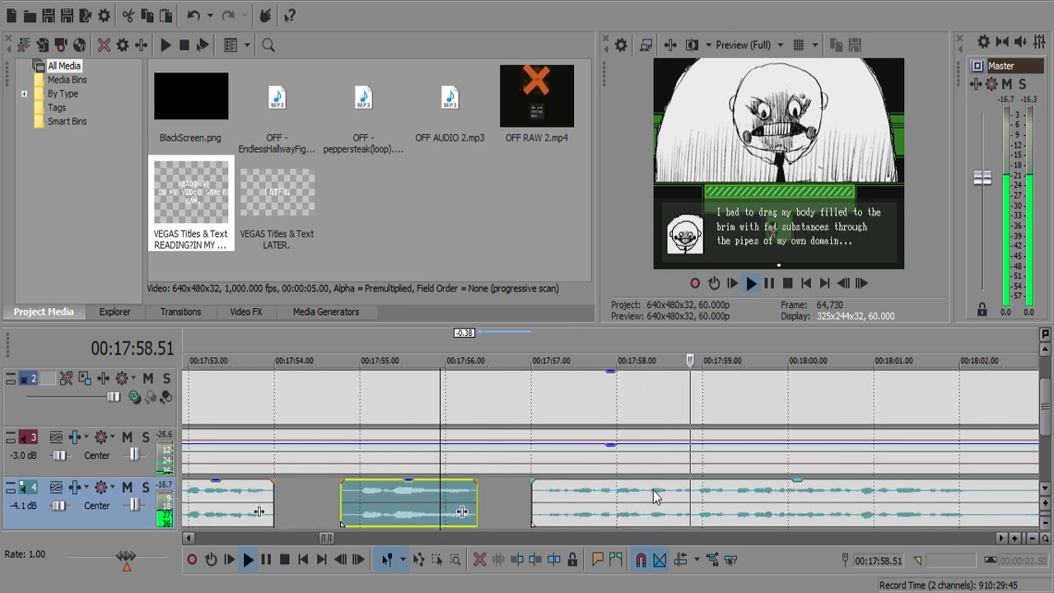
Split the track 4 commentary at about 18:02.10 and 18:03.23 and delete the piece between the cuts.
scroll(655, 494, "down", 5)
scroll(657, 498, "down", 4)
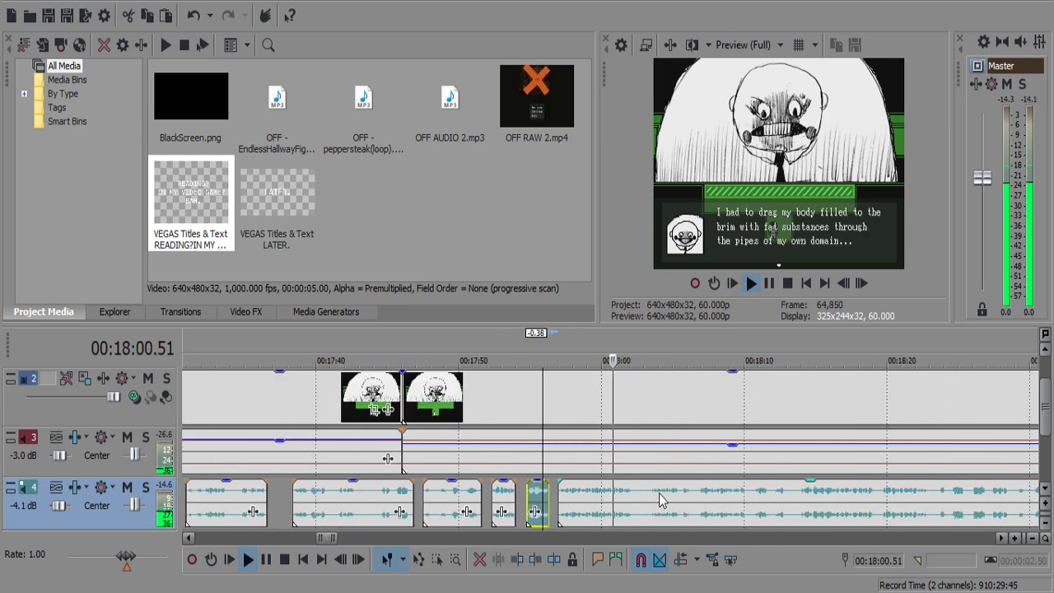
scroll(659, 498, "up", 7)
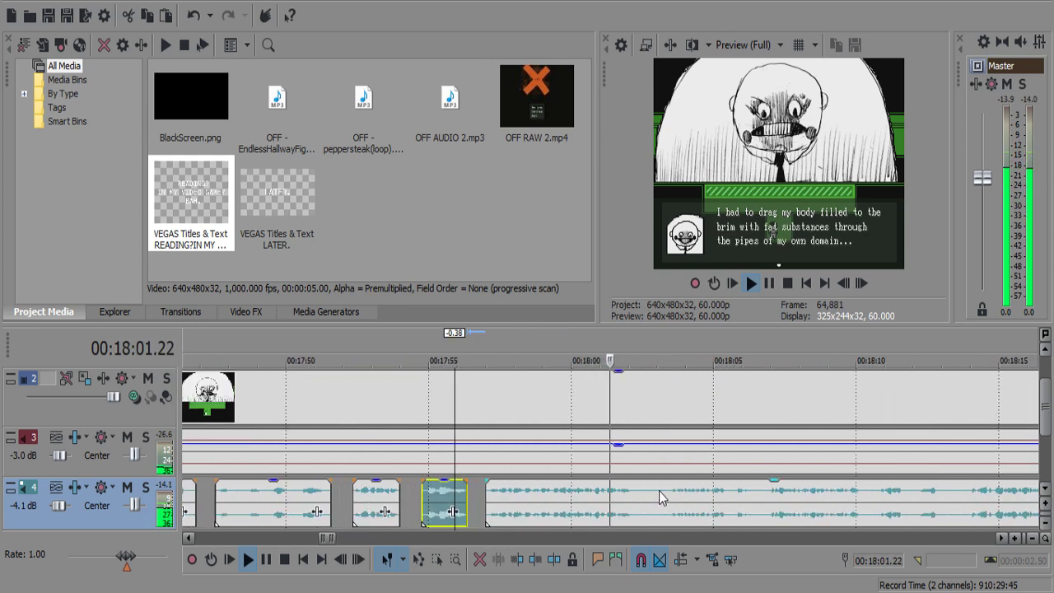
key("Return")
left_click(618, 497)
key("s")
key("space")
scroll(620, 498, "up", 2)
key("Return")
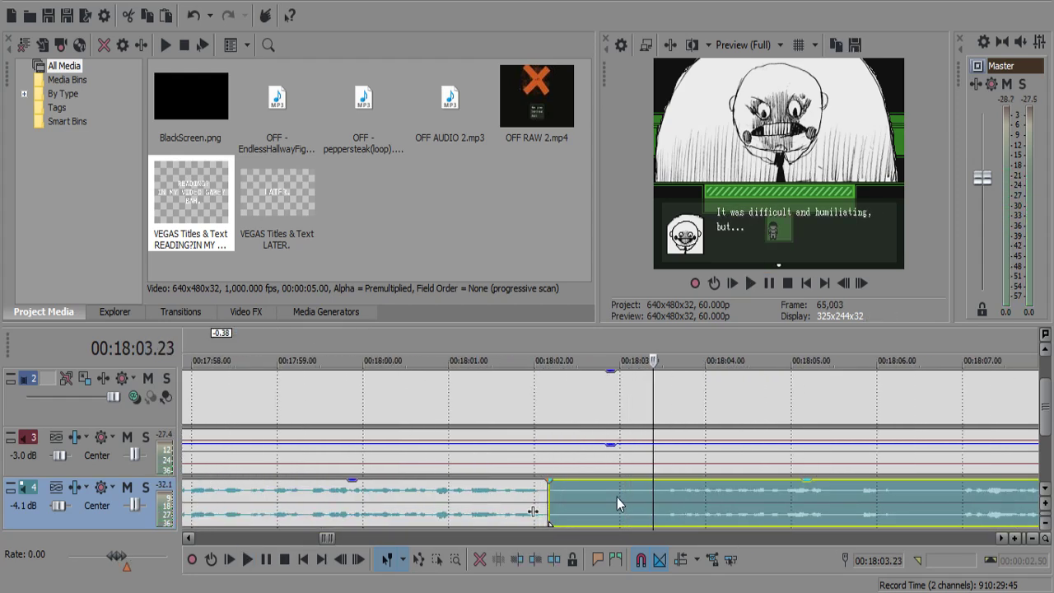
key("s")
left_click(617, 497)
key("Delete")
Extend the end of the track 4 clip before the 18:03.23 cut by 3 frames and replay it from about 18:01.
left_click(504, 497)
key("space")
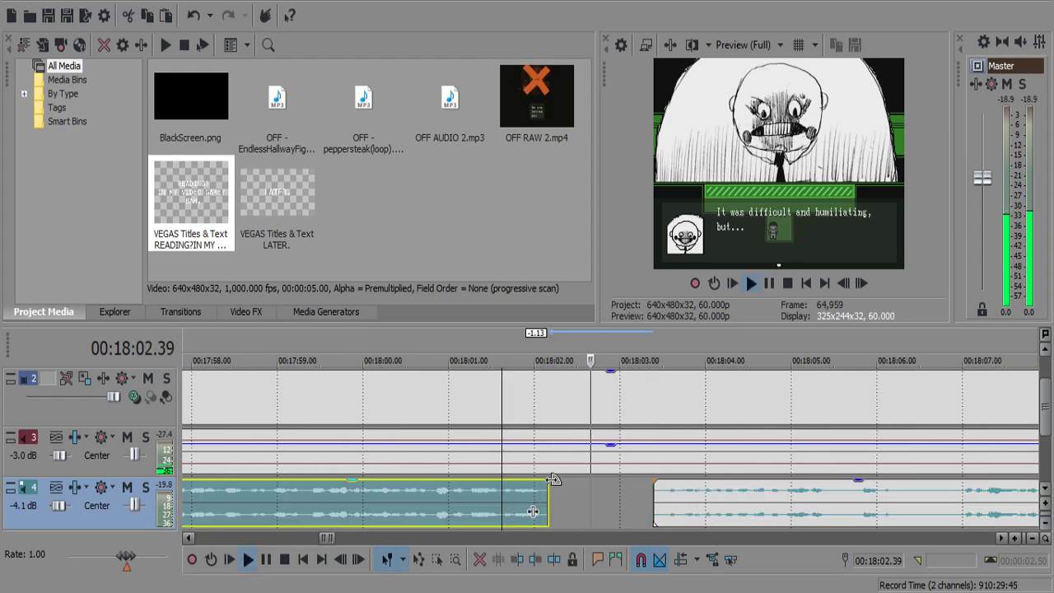
key("Return")
left_click(474, 515)
key("space")
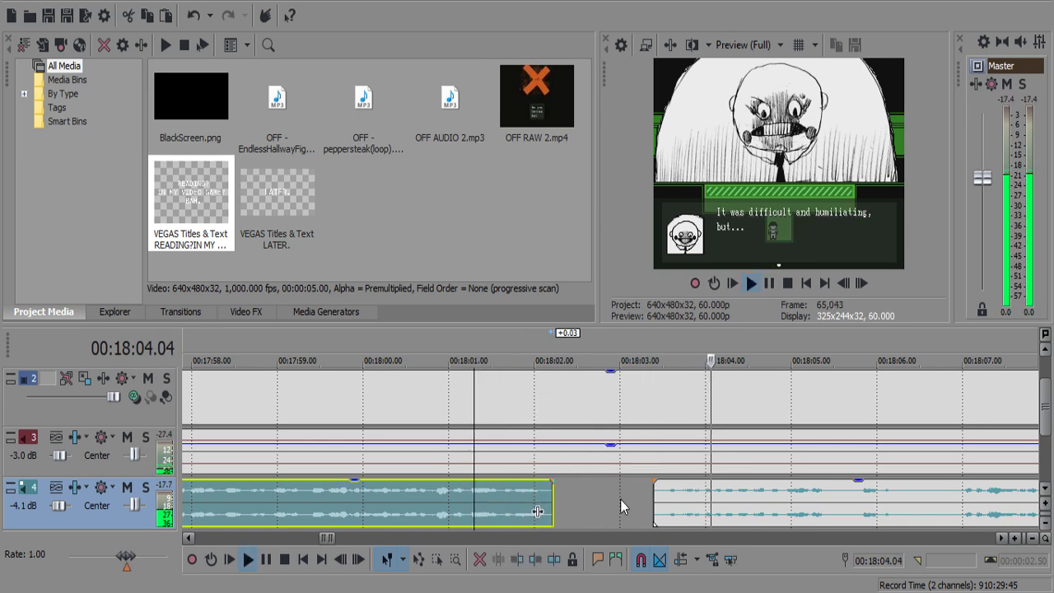
Play back the track 4 commentary from about 18:04 to 18:14 to check for further sections to cut.
scroll(626, 501, "down", 3)
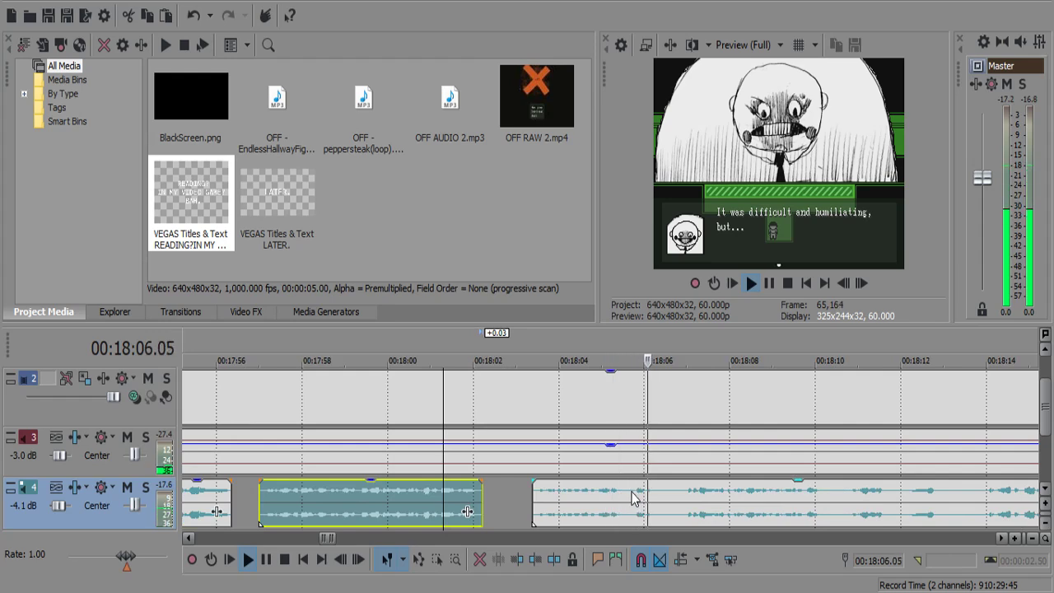
scroll(631, 499, "down", 3)
scroll(630, 497, "up", 2)
scroll(624, 496, "down", 3)
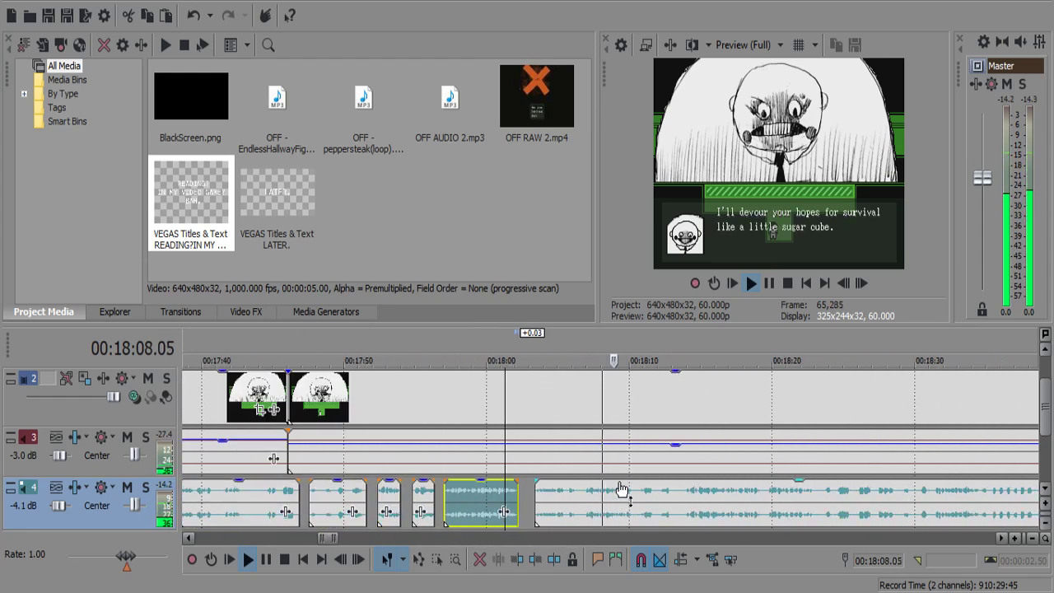
scroll(622, 491, "down", 4)
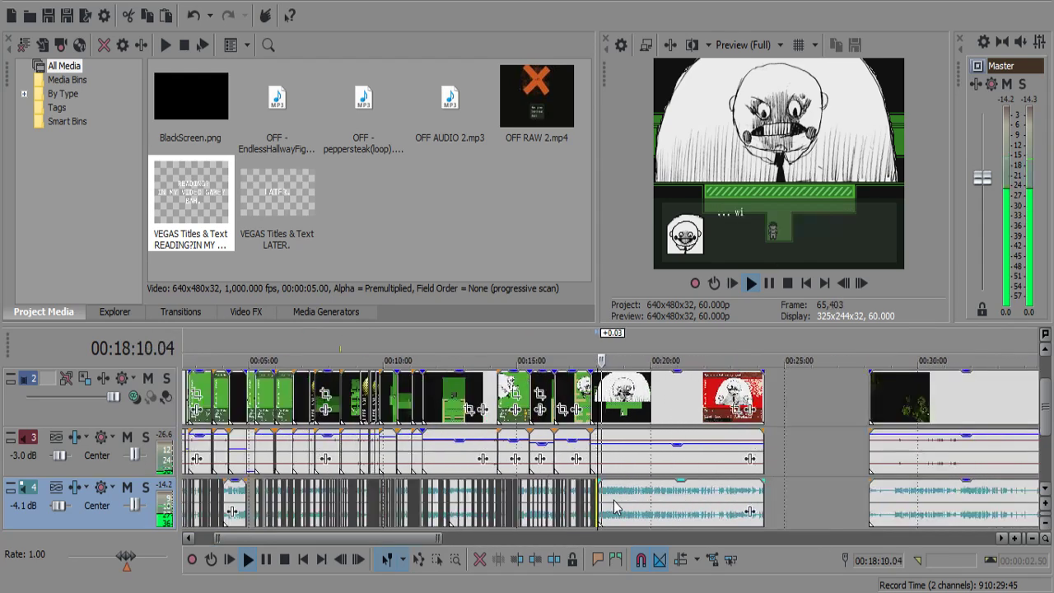
scroll(619, 509, "up", 5)
scroll(624, 514, "up", 3)
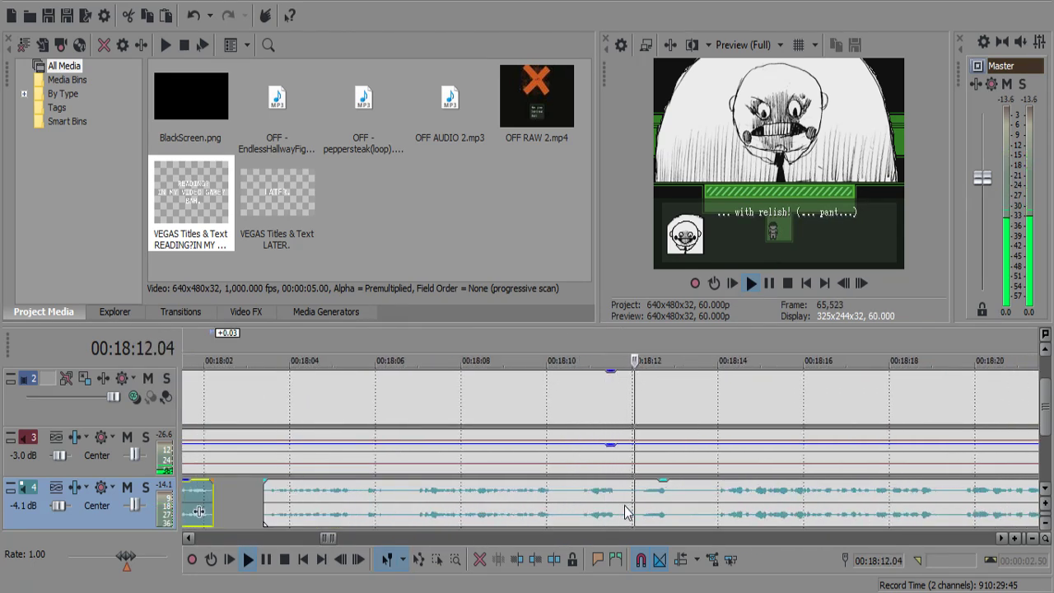
scroll(624, 512, "down", 4)
scroll(625, 504, "up", 4)
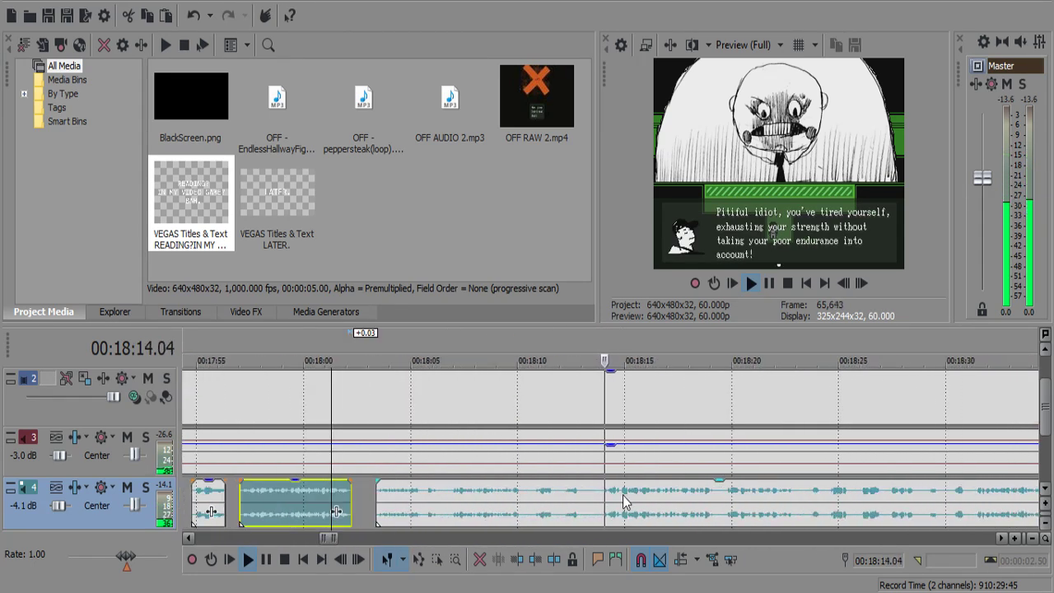
Split the track 4 commentary at about 18:13.26 and 18:13.55 and delete the piece between the cuts.
left_click(501, 501)
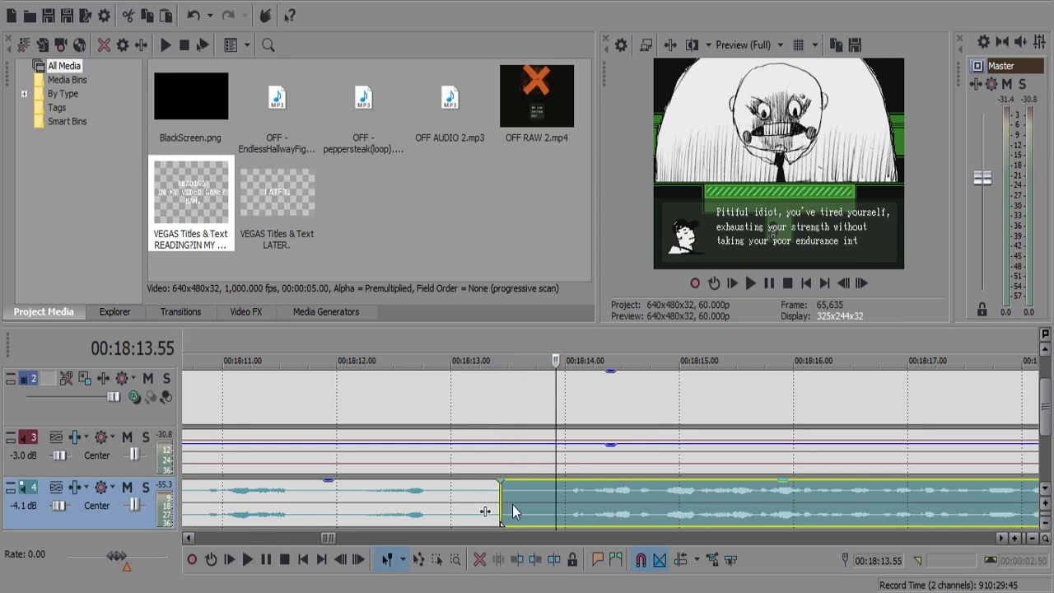
key("s")
left_click(521, 497)
key("Delete")
left_click(425, 495)
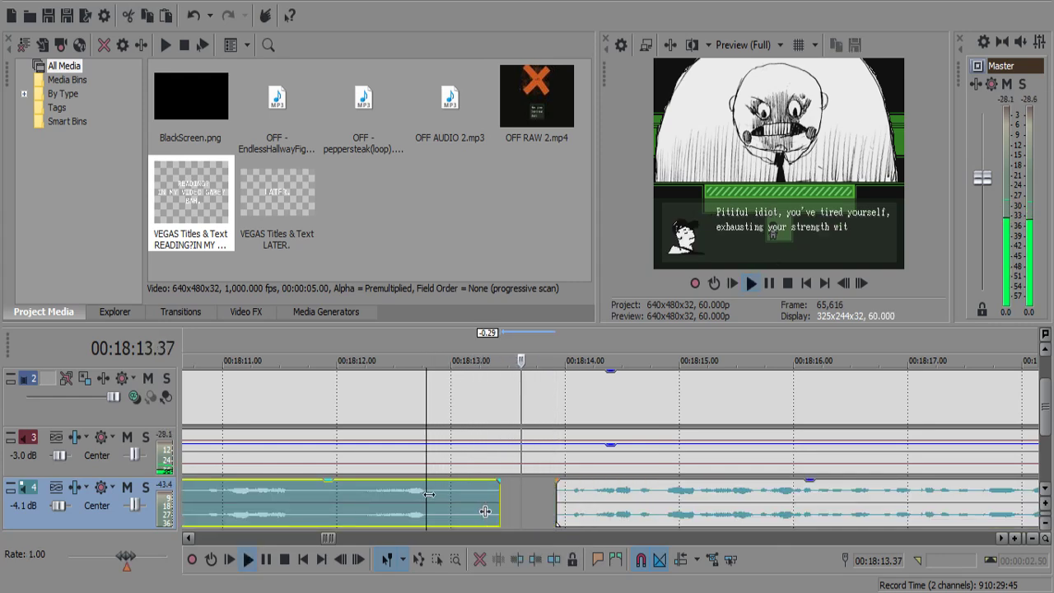
Split the track 4 commentary at about 18:22.53 and trim the start of the following piece to about 18:23.42.
scroll(690, 496, "down", 2)
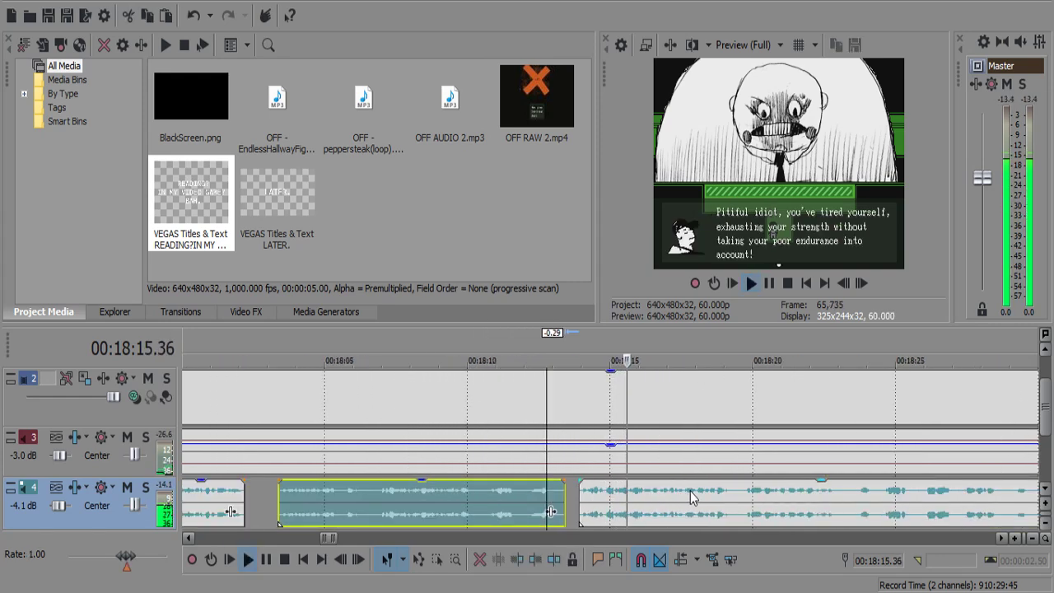
scroll(690, 496, "down", 4)
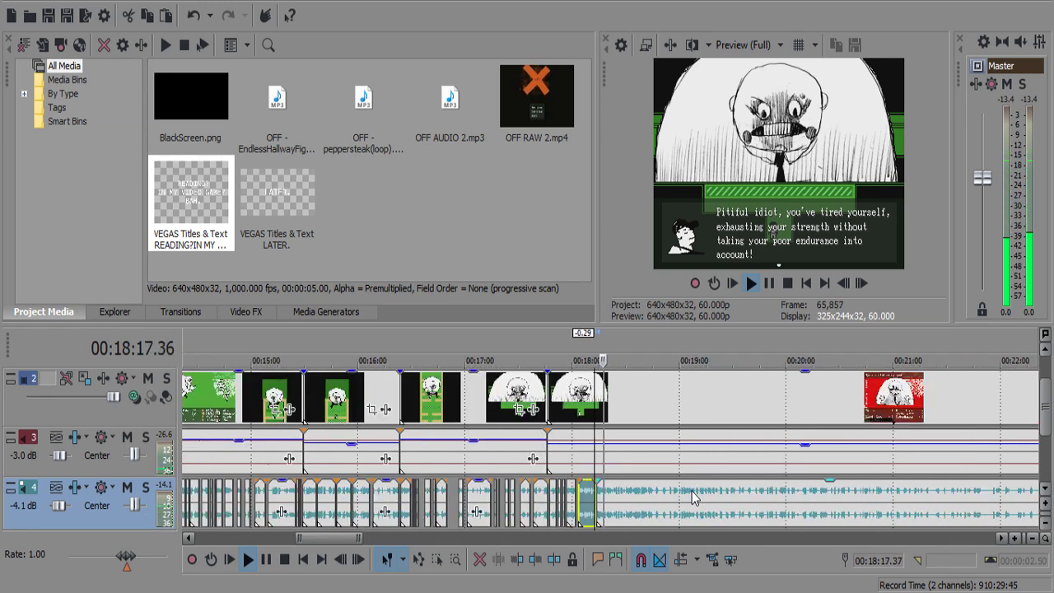
scroll(692, 498, "up", 6)
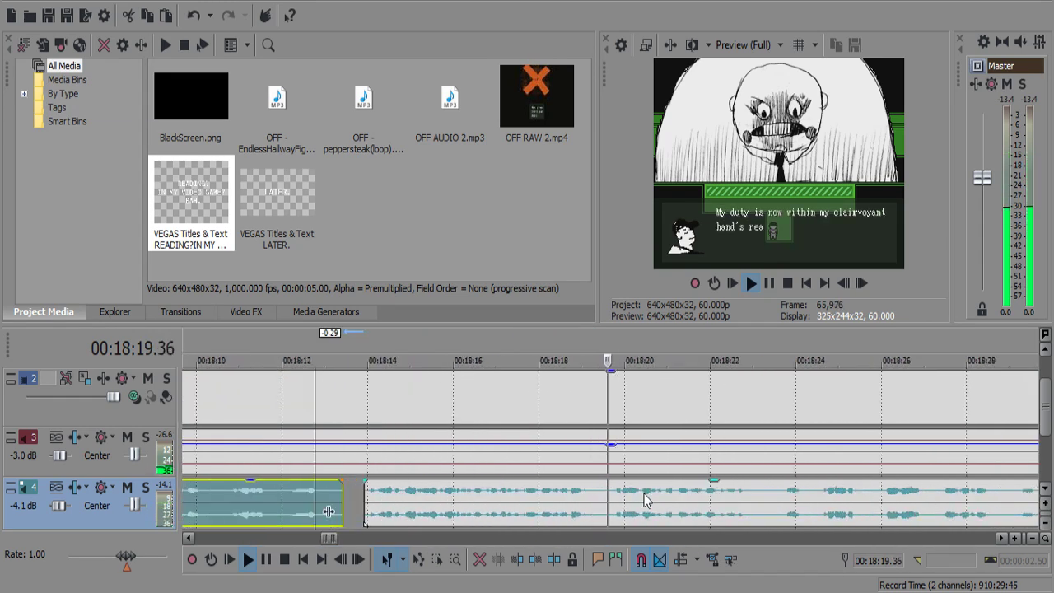
scroll(645, 498, "down", 2)
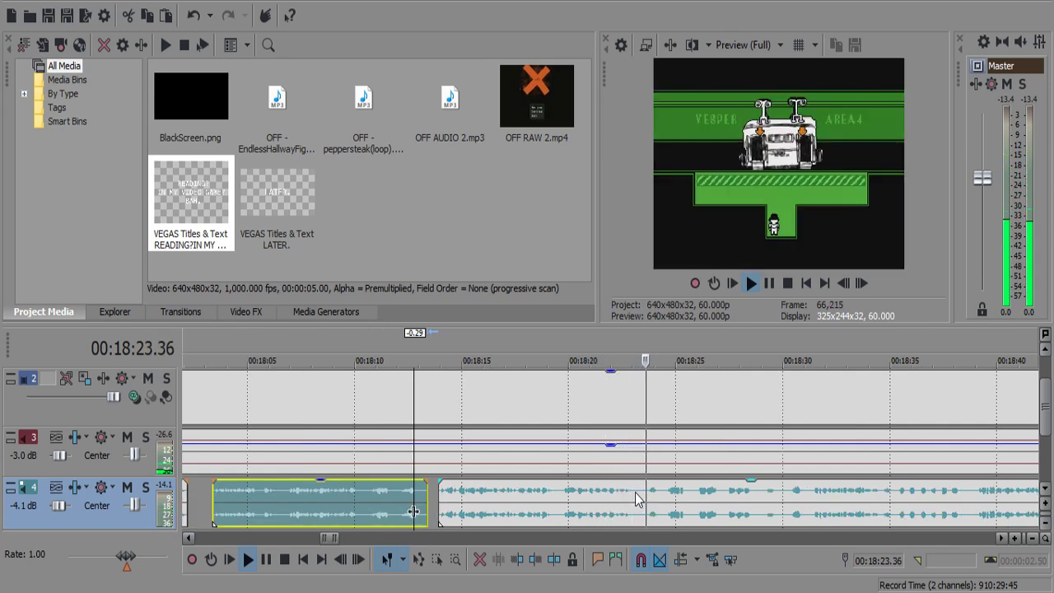
left_click(625, 490)
scroll(614, 494, "up", 2)
left_click(606, 489)
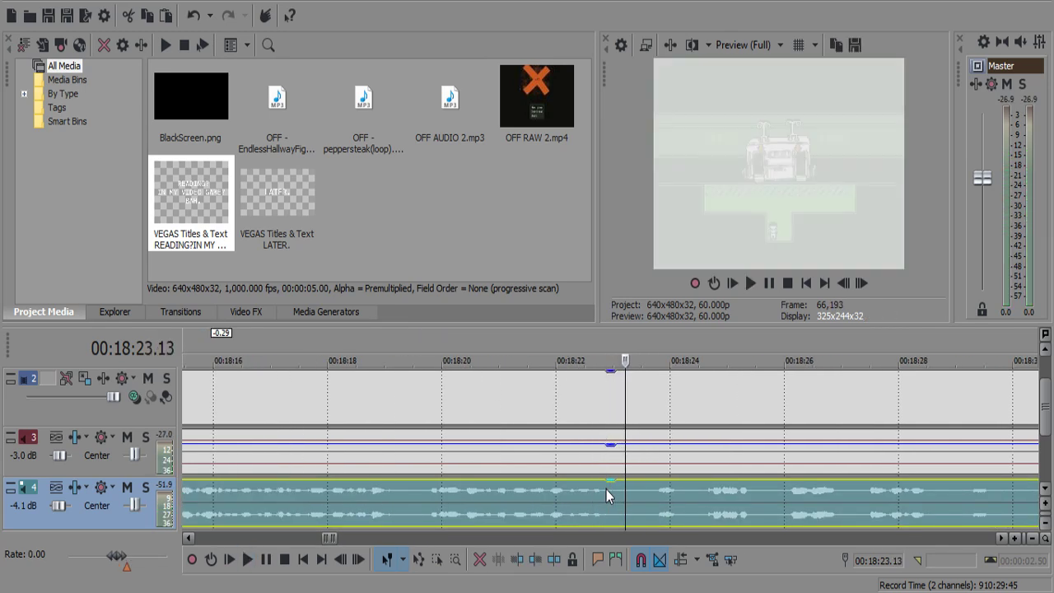
key("s")
left_click_drag(604, 489, 651, 490)
left_click(566, 496)
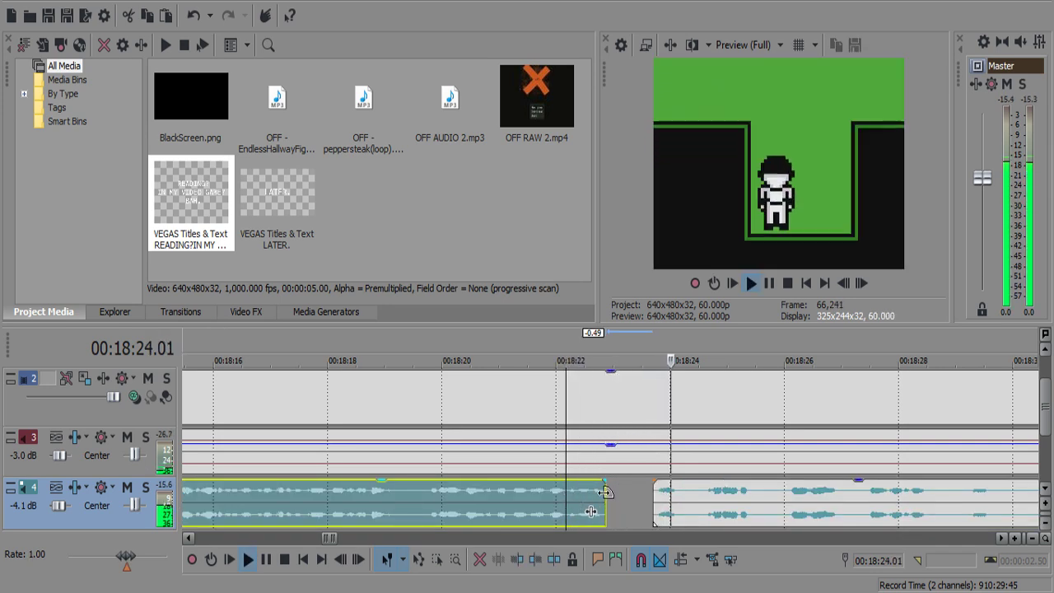
Split the track 4 commentary at about 18:28.34 and 18:29.03, delete the piece between the cuts and replay from just before it.
scroll(613, 498, "up", 1)
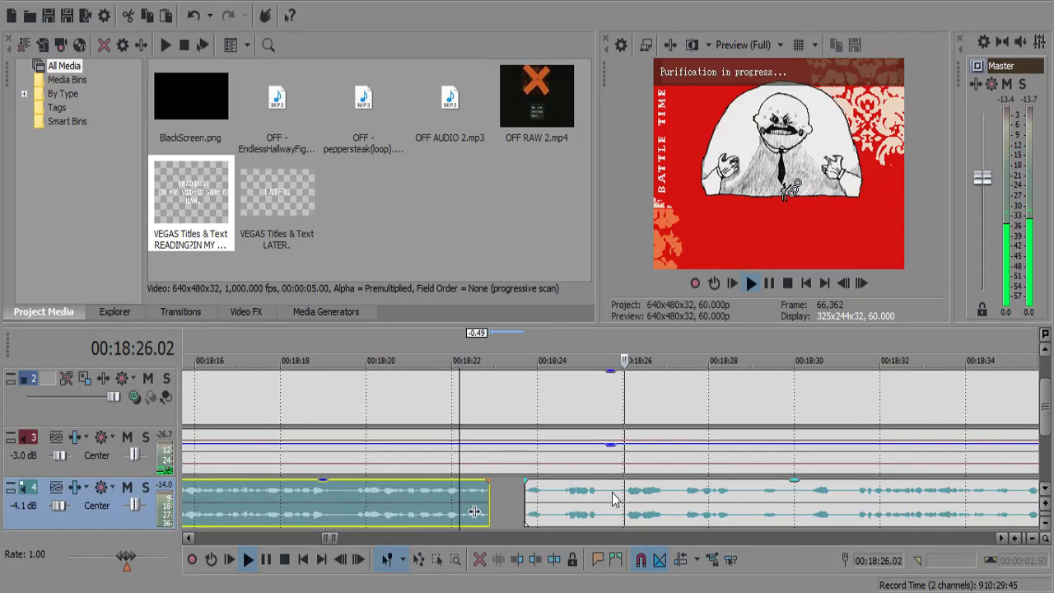
scroll(474, 512, "down", 3)
scroll(611, 498, "up", 3)
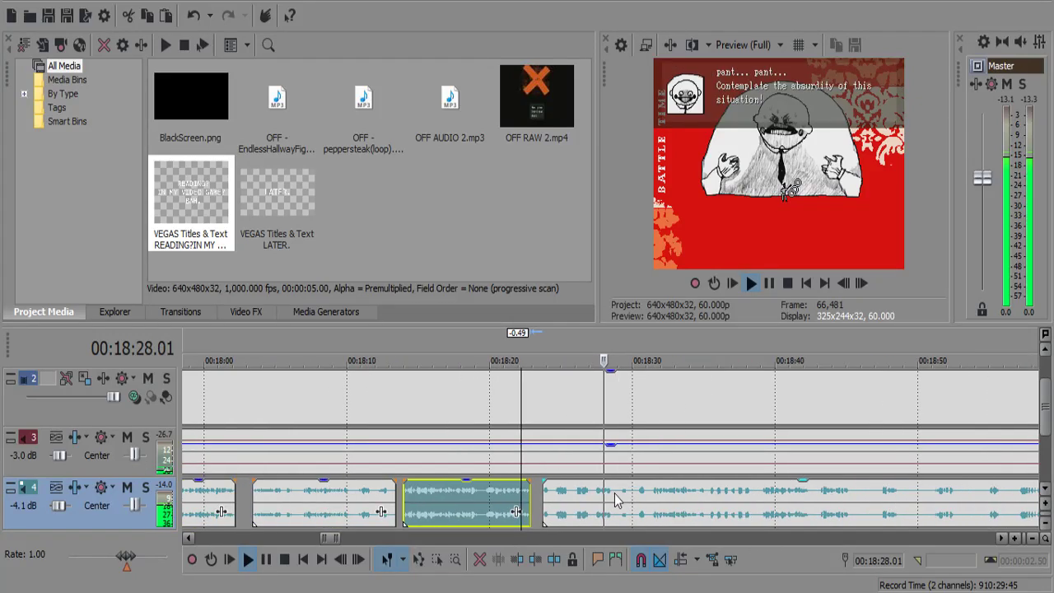
left_click(597, 492)
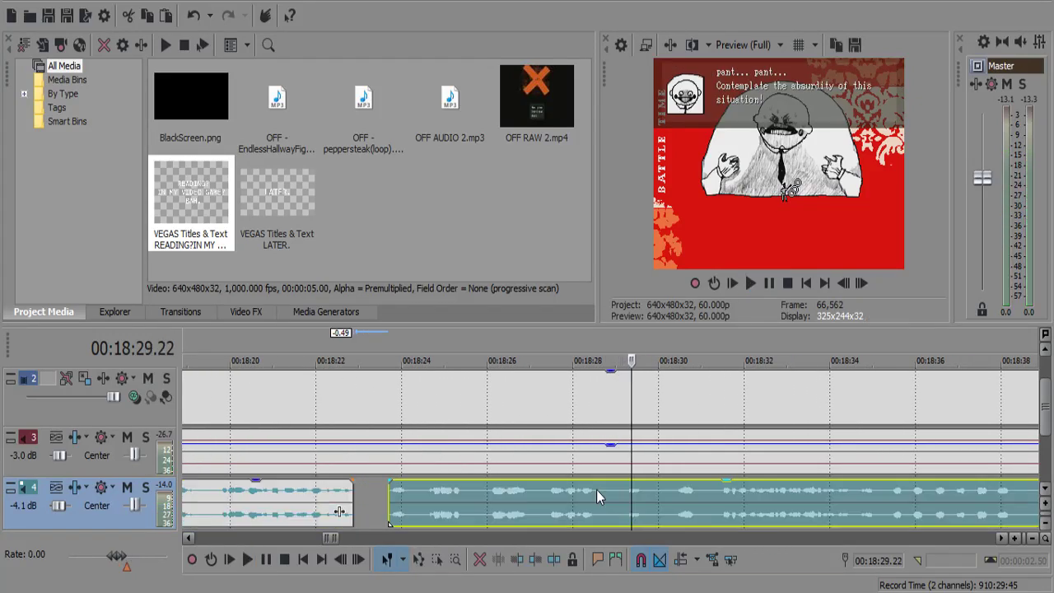
key("s")
key("s")
left_click(599, 498)
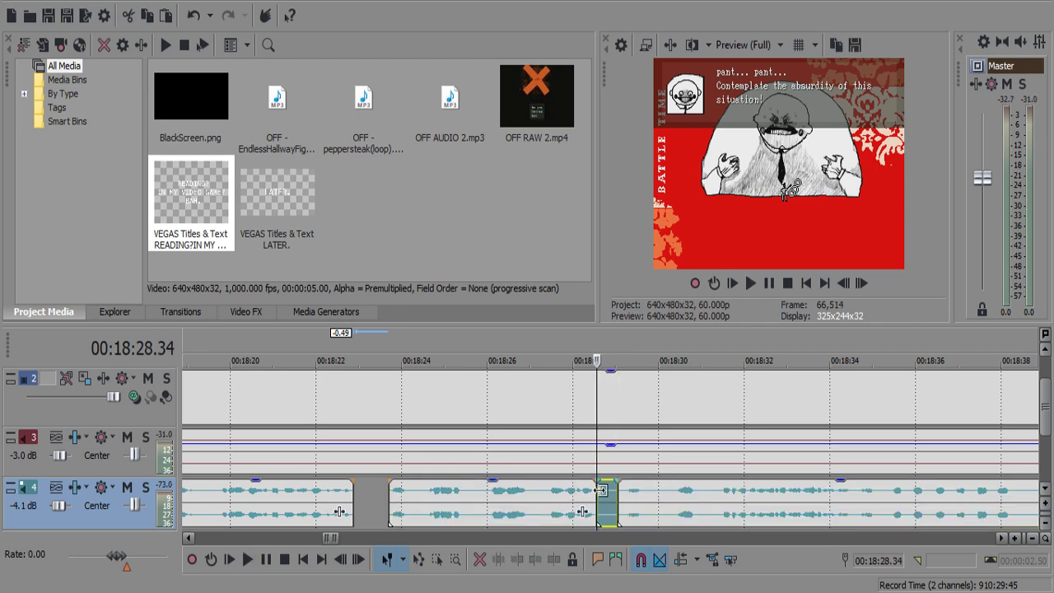
key("Delete")
left_click(566, 497)
key("space")
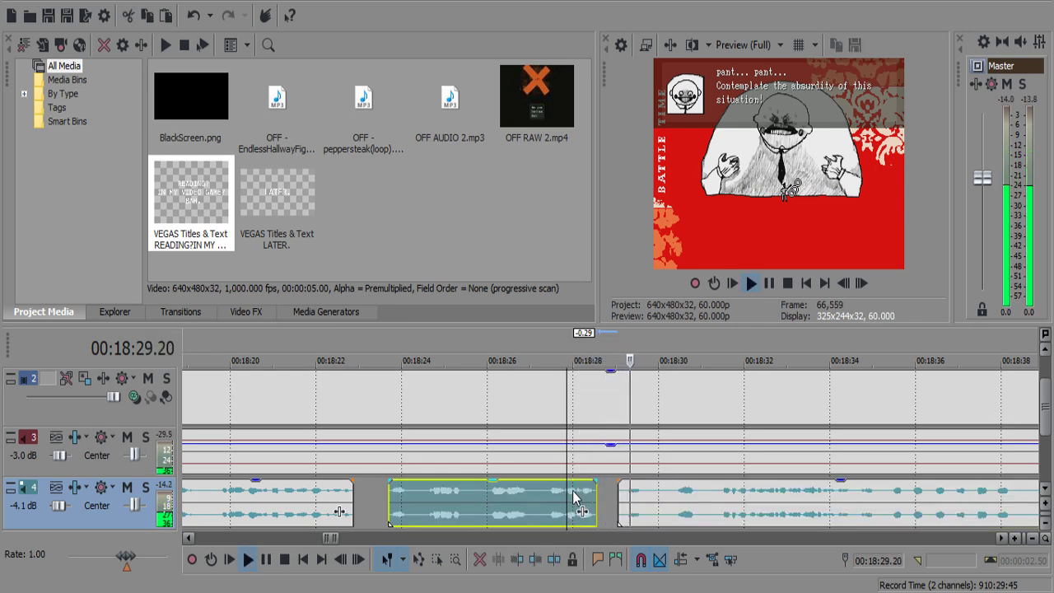
Split the track 4 commentary at about 18:29.43 and remove the 22 frames that follow, up to about 18:30.05.
left_click(647, 504)
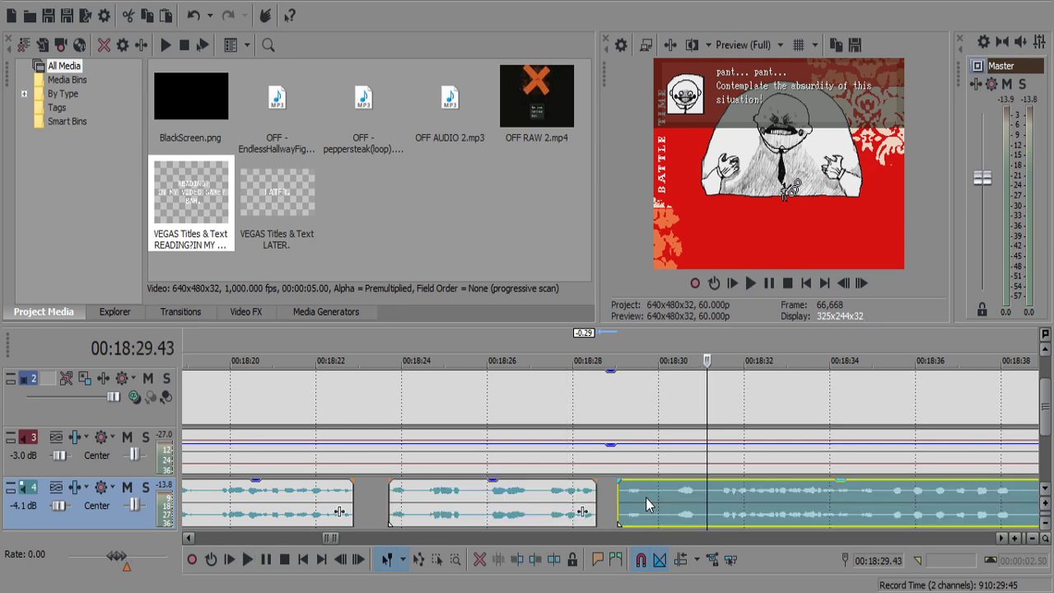
key("space")
key("s")
key("space")
key("Return")
key("s")
left_click(653, 500)
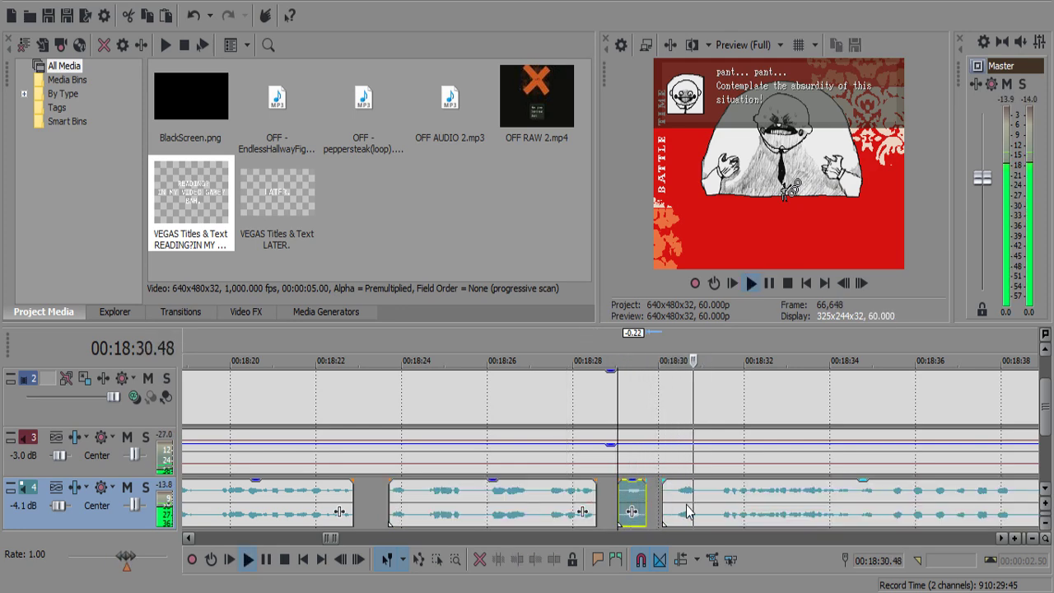
Play on from about 18:30, split the track 4 commentary at about 18:38.19 and 18:38.59, and delete the piece between the cuts.
scroll(697, 503, "down", 3)
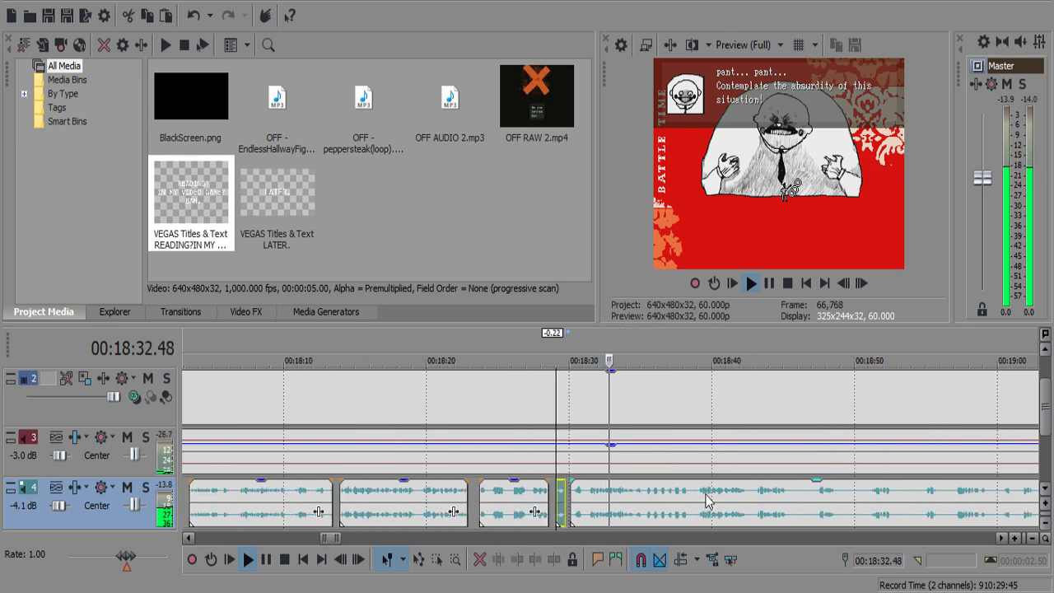
scroll(706, 499, "up", 3)
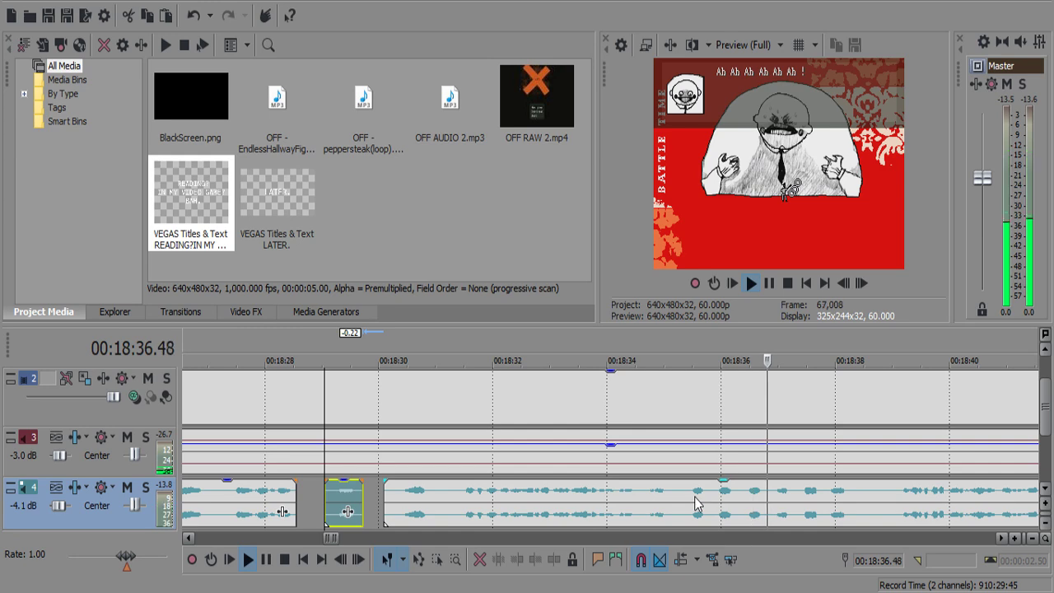
scroll(696, 504, "up", 2)
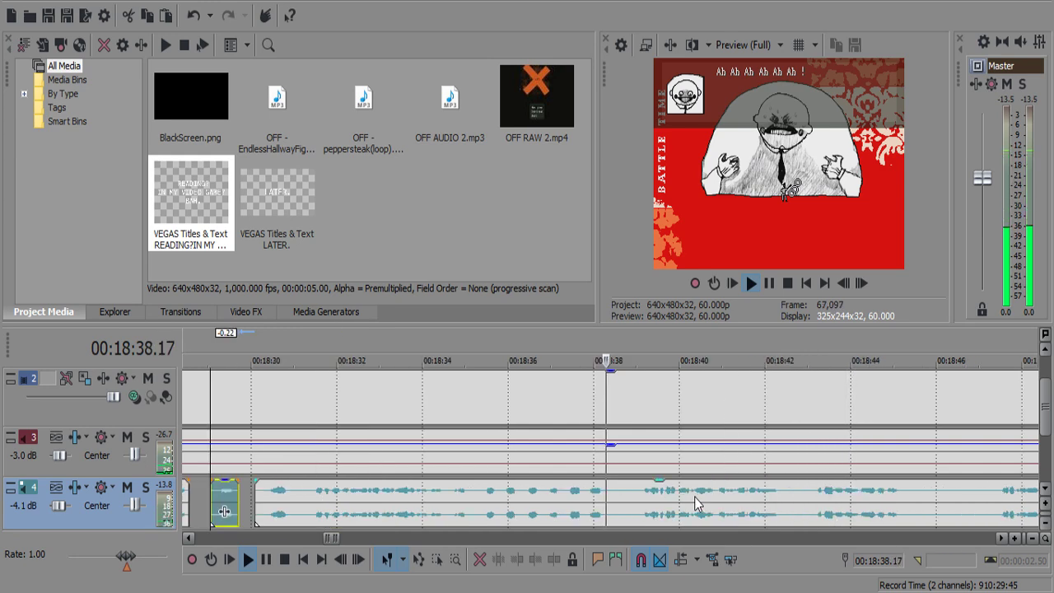
left_click(597, 497)
key("s")
key("Return")
key("s")
left_click(624, 497)
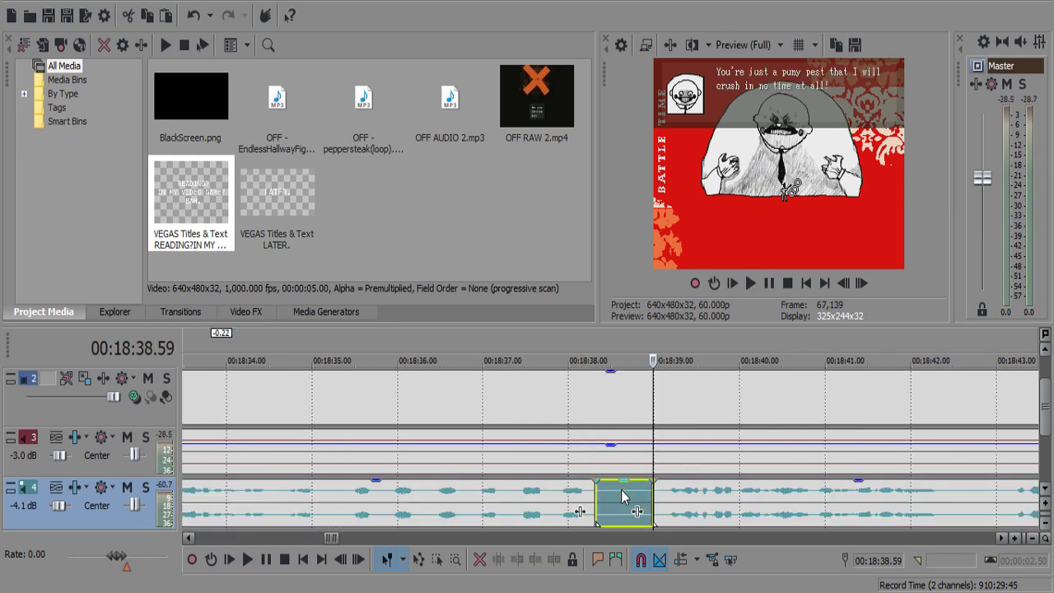
Review the commentary from about 18:39, then cut about 2 seconds of track 4 between roughly 18:49 and 18:51.
scroll(641, 500, "down", 10)
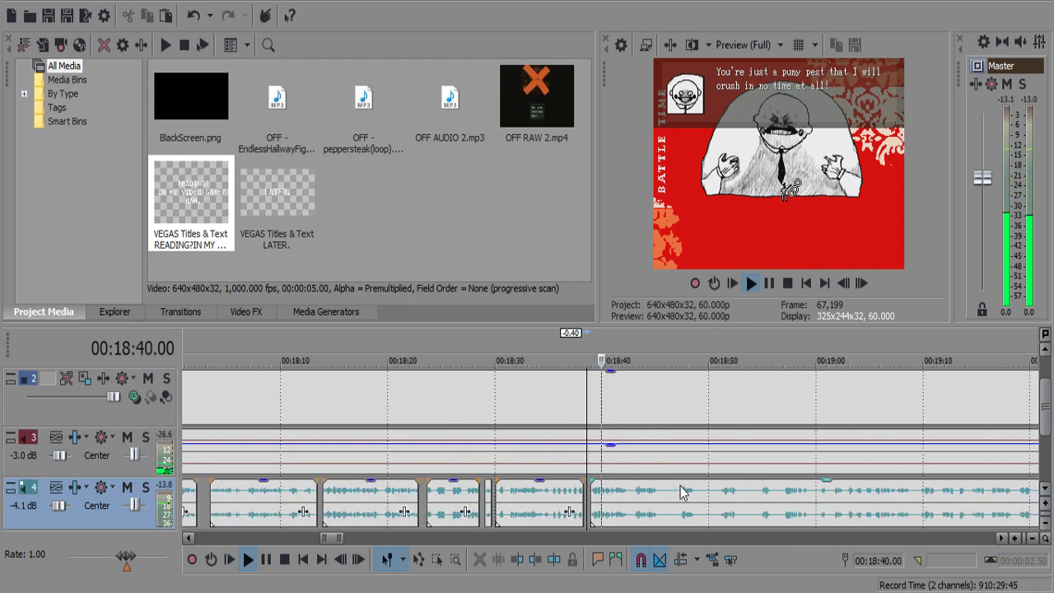
scroll(705, 492, "up", 10)
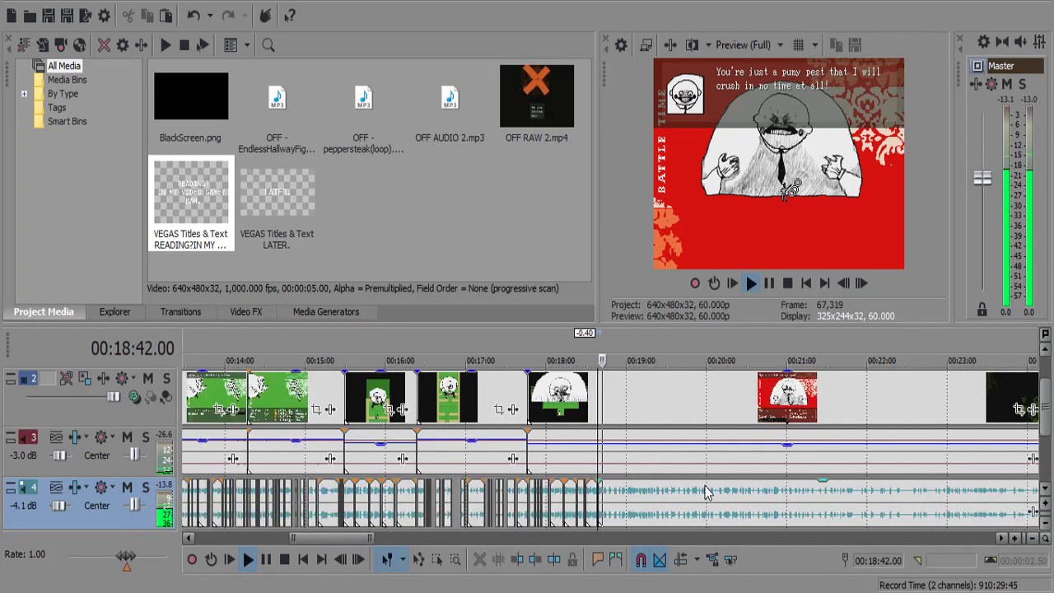
scroll(592, 519, "down", 3)
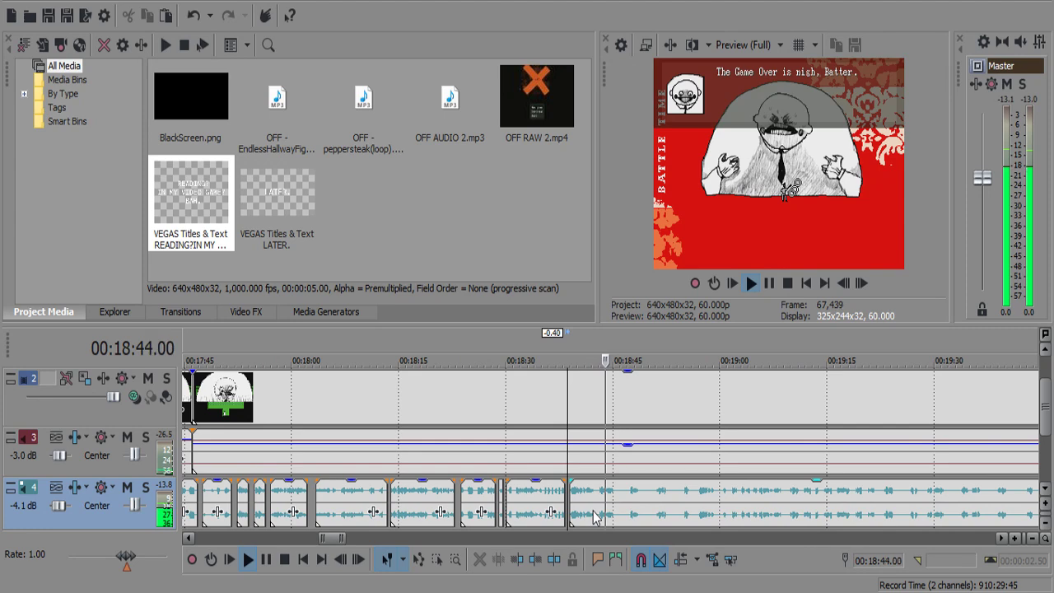
scroll(594, 517, "up", 3)
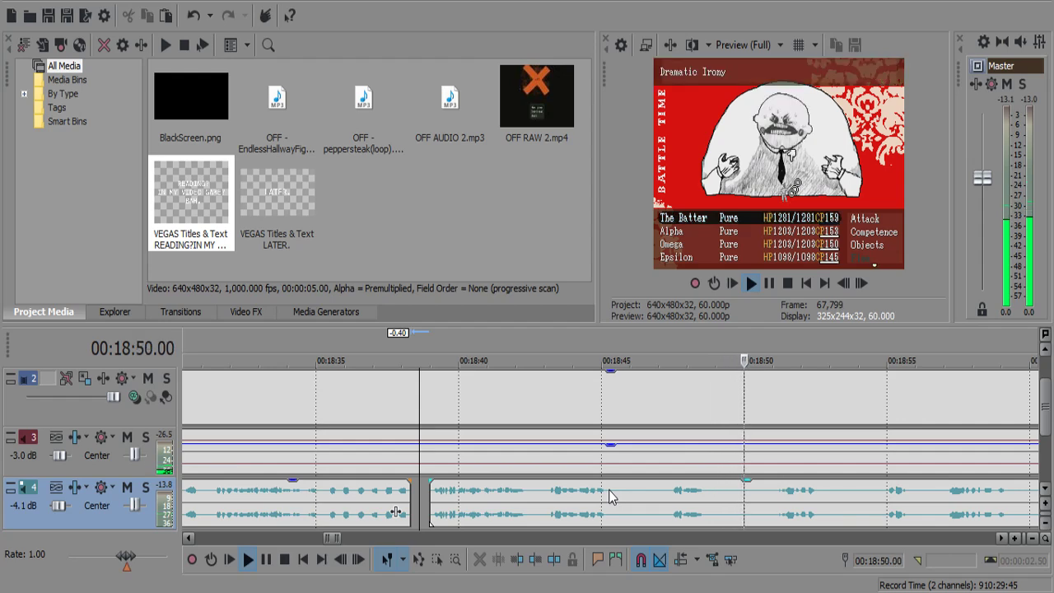
left_click(713, 494)
key("s")
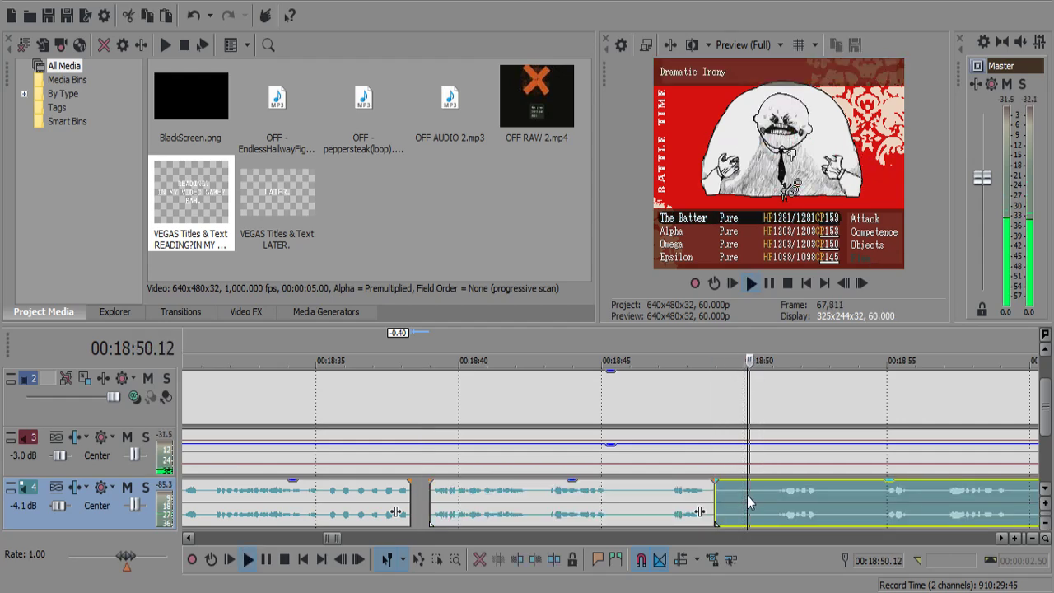
key("Return")
key("s")
left_click(755, 491)
key("Delete")
left_click(773, 495)
key("space")
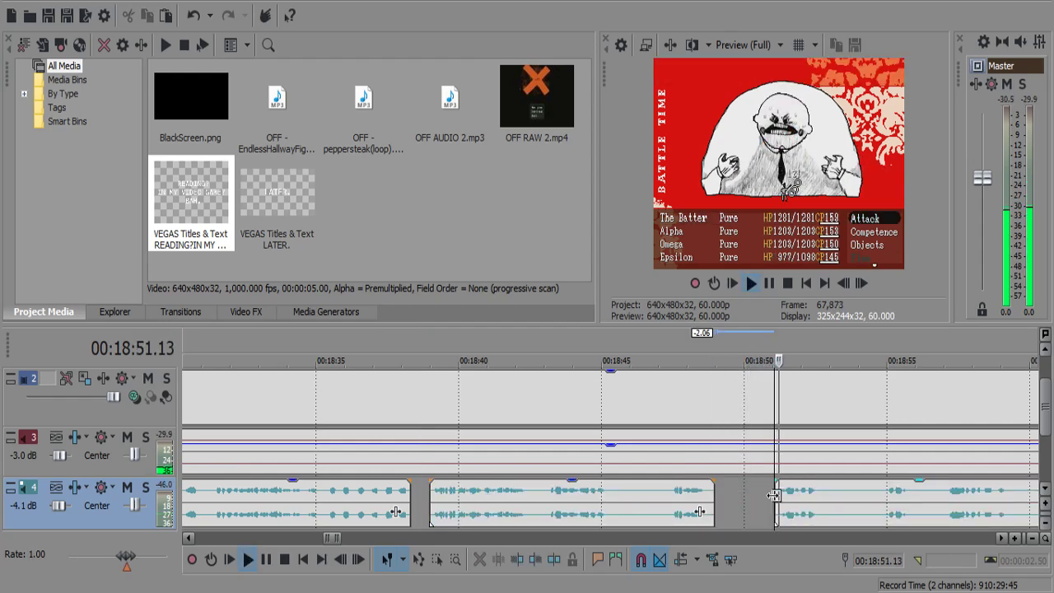
Split the track 4 commentary at about 18:52.33 and 18:54.55 and delete the piece between the cuts.
scroll(774, 495, "down", 1)
scroll(774, 494, "up", 4)
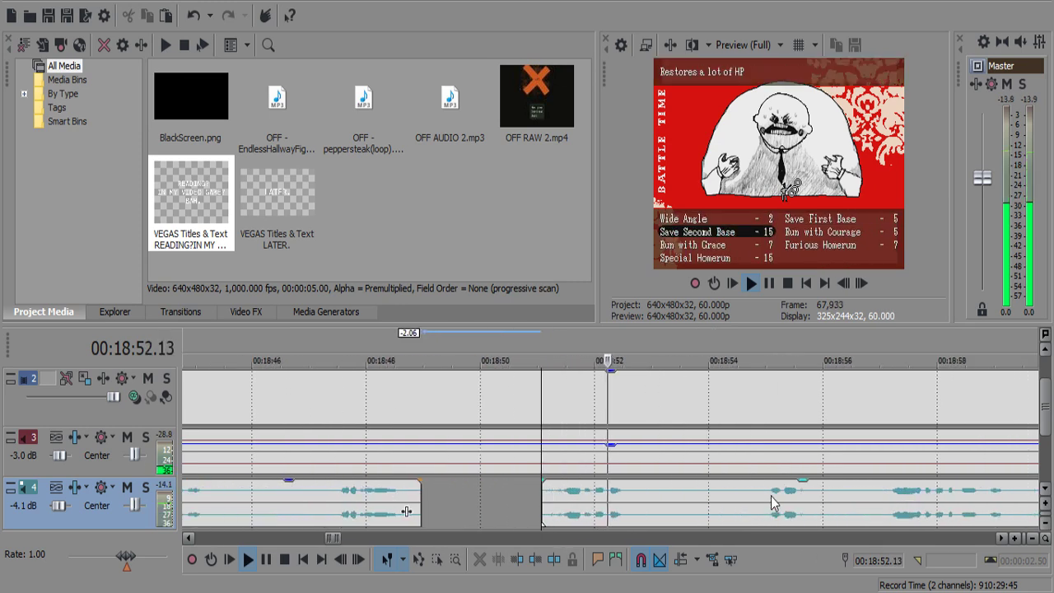
left_click(626, 494)
key("s")
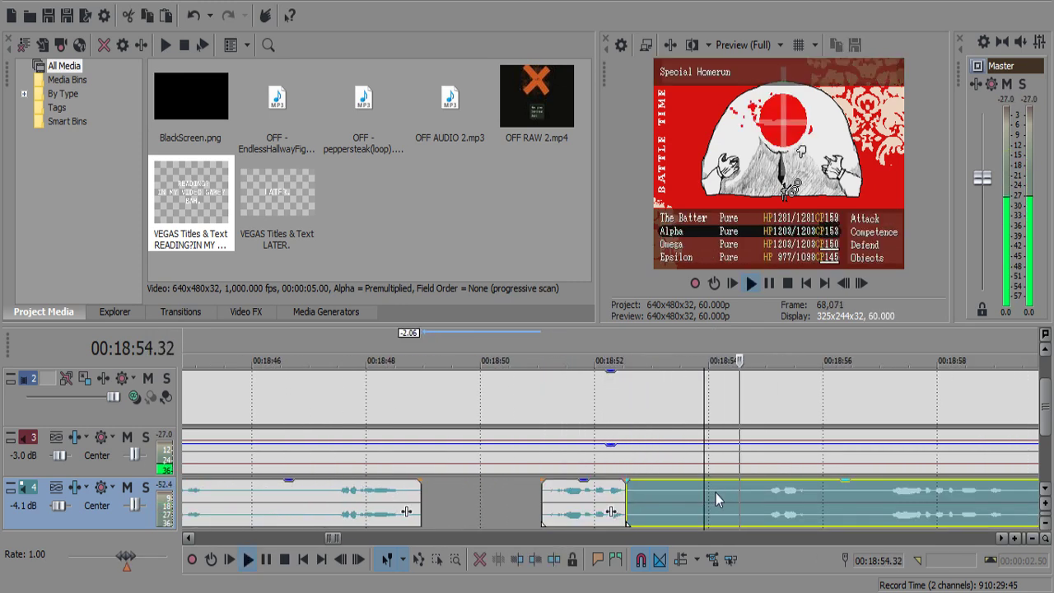
key("s")
left_click(731, 491)
key("Delete")
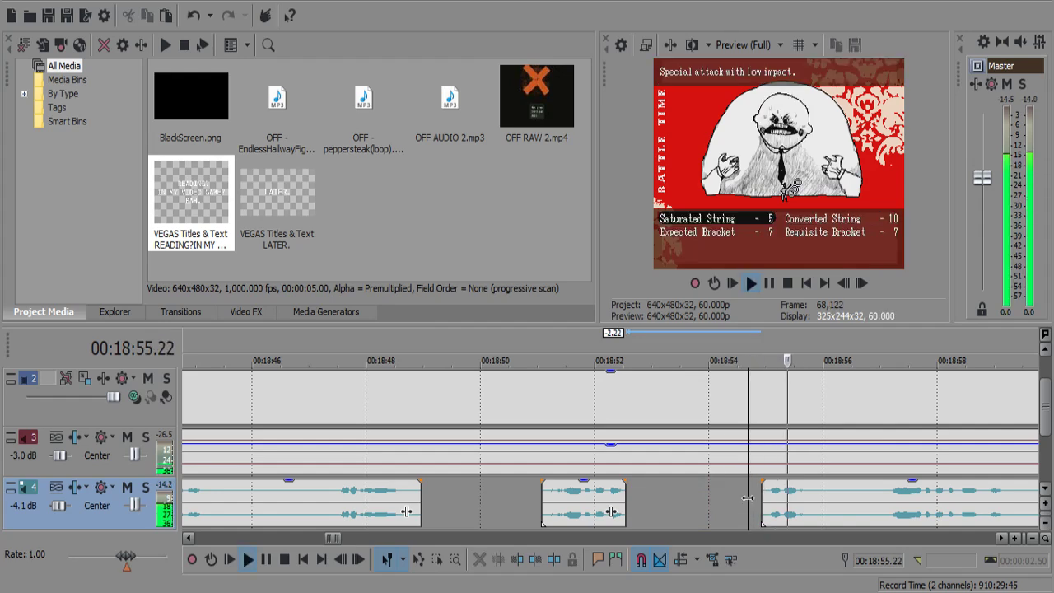
Slightly lower the gain of the track 3 game audio clip that runs under the boss battle.
scroll(747, 499, "right", 3)
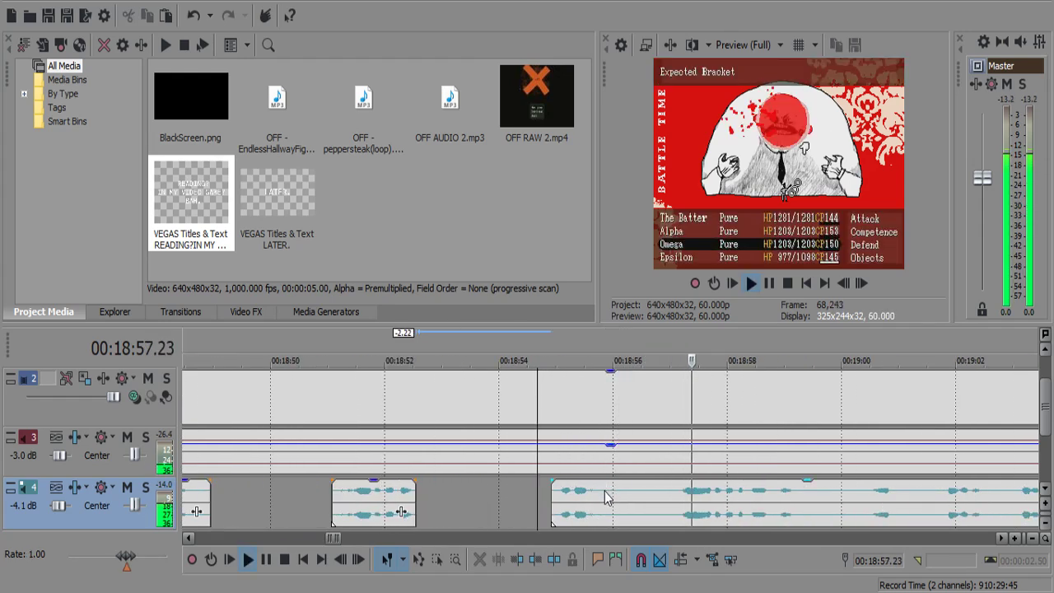
left_click(619, 455)
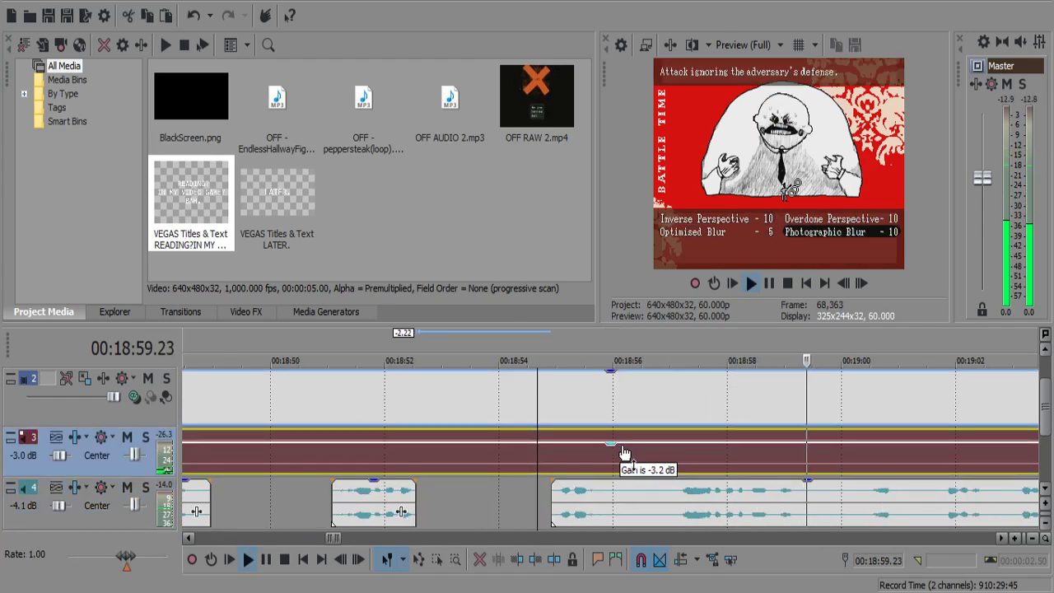
Cut 1 second out of the track 4 commentary, from about 18:59.20 to 19:00.20, and resume playback.
left_click(788, 494)
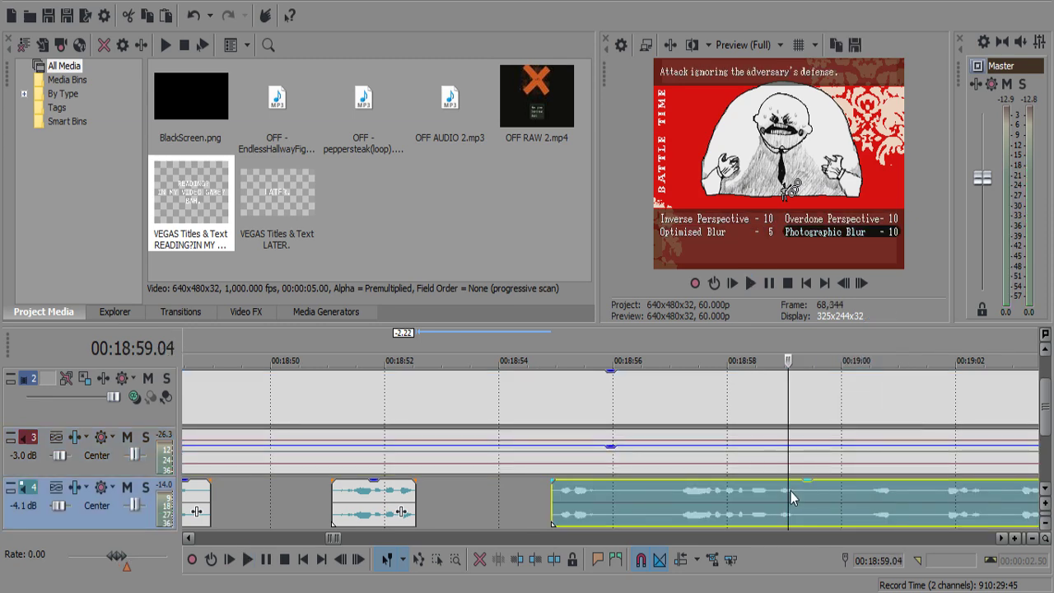
key("space")
left_click(803, 492)
key("s")
scroll(803, 492, "up", 2)
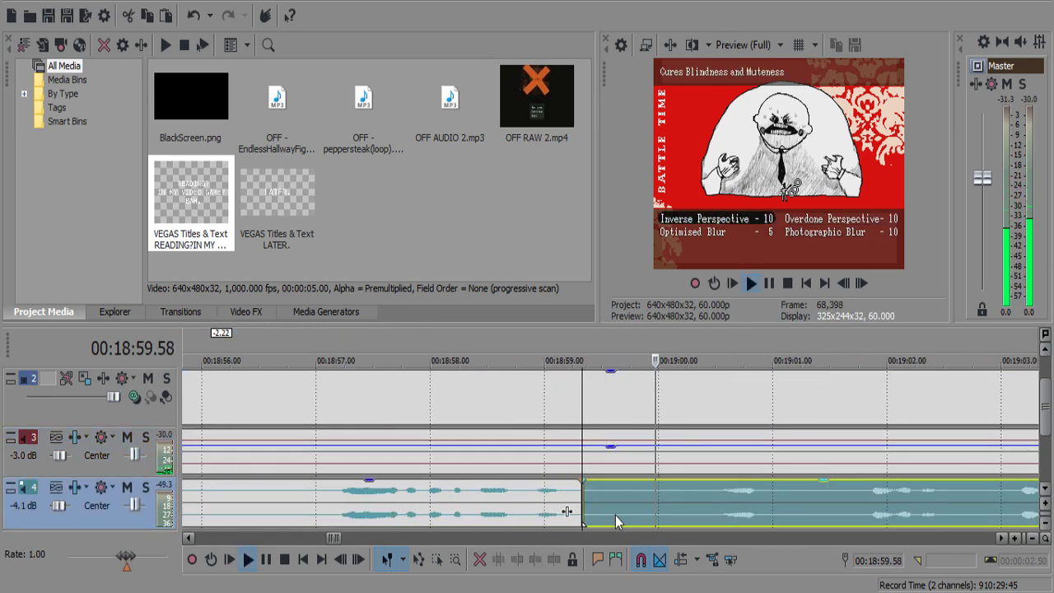
key("Return")
key("s")
left_click(632, 496)
key("Delete")
left_click(653, 497)
key("space")
Split the track 4 commentary at about 19:00.57 and 19:01.42, delete the piece between the cuts and replay from about 19:00.
scroll(653, 497, "down", 1)
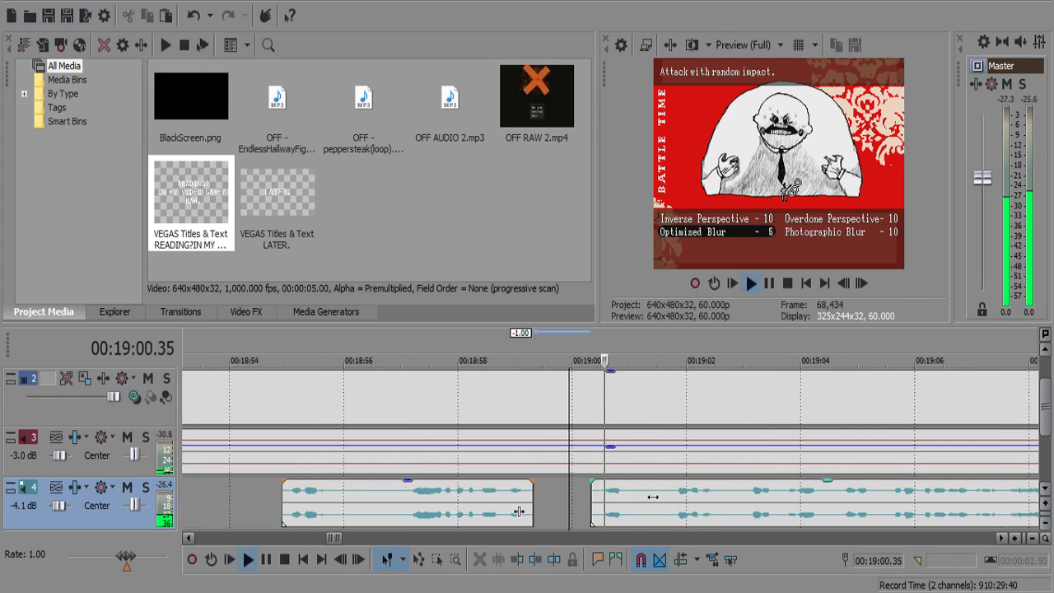
left_click(628, 493)
key("s")
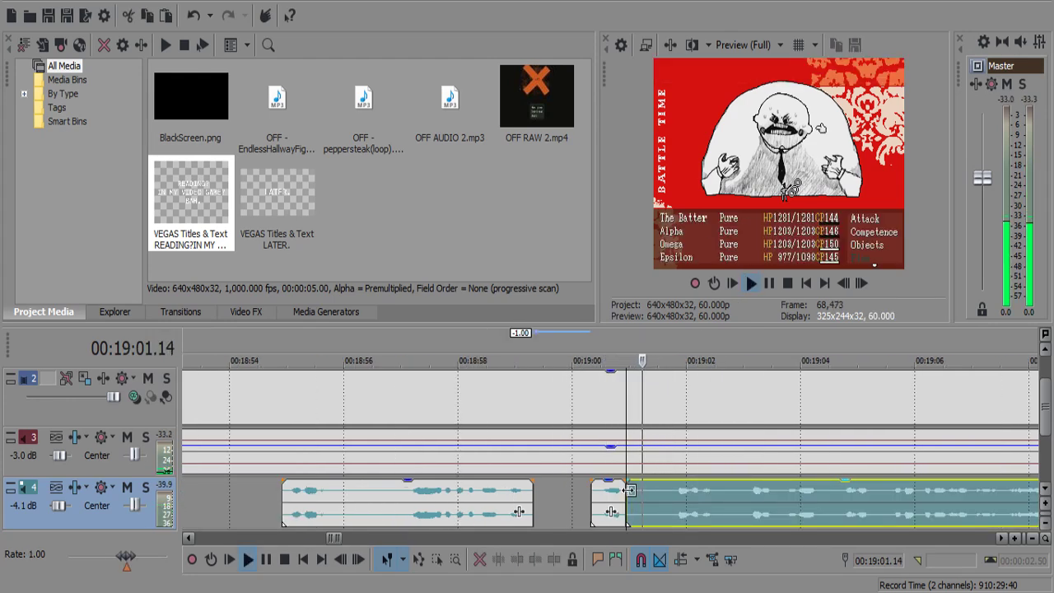
key("Return")
key("s")
key("ctrl+z")
left_click(668, 494)
key("s")
left_click(658, 494)
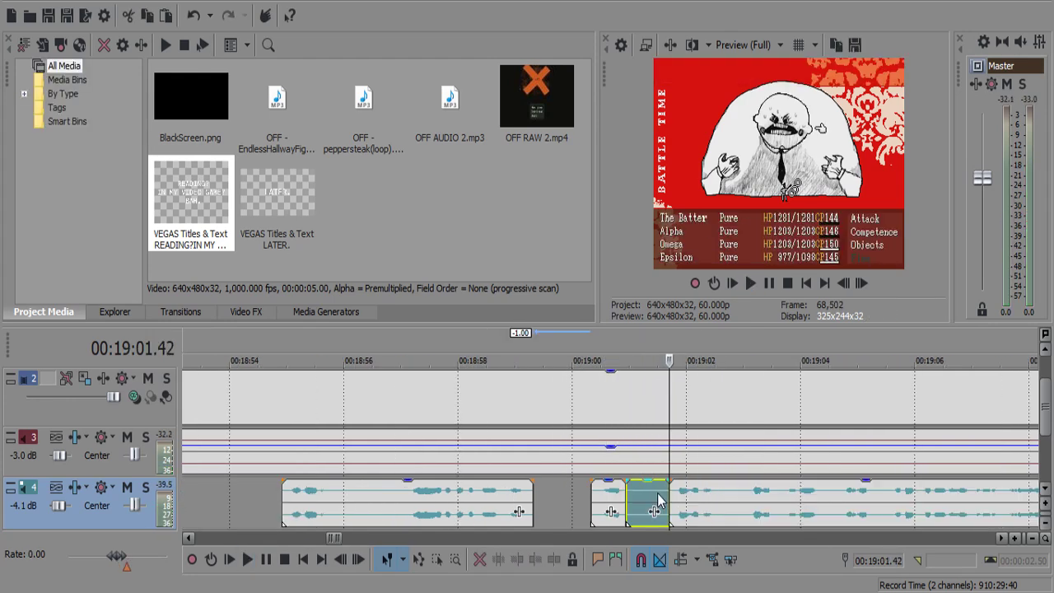
left_click(589, 506)
key("space")
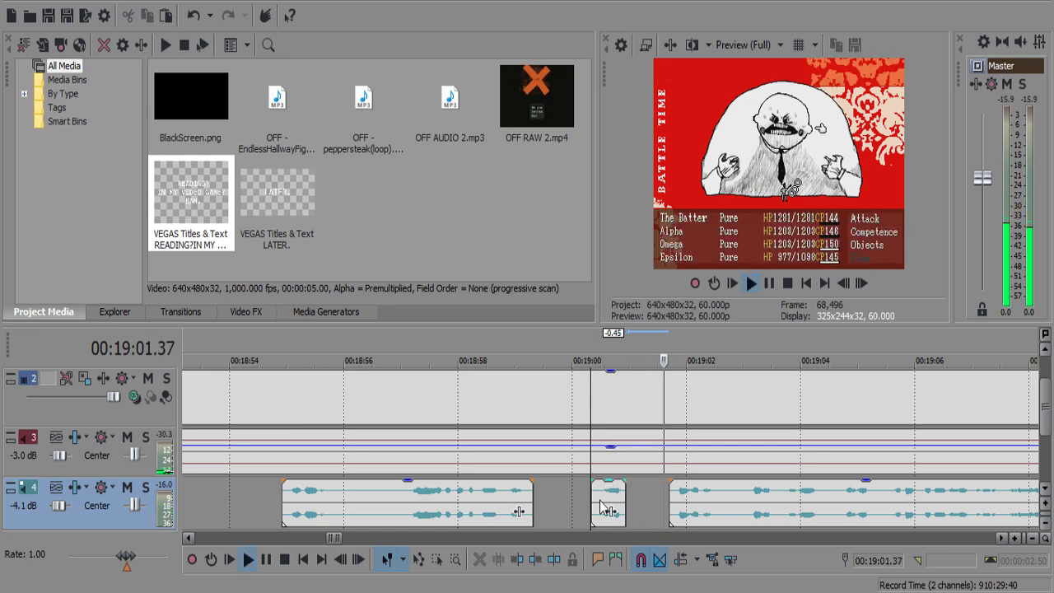
Split the track 4 commentary at about 19:02.31 and 19:02.49, delete the piece between the cuts and resume playback.
scroll(615, 508, "up", 2)
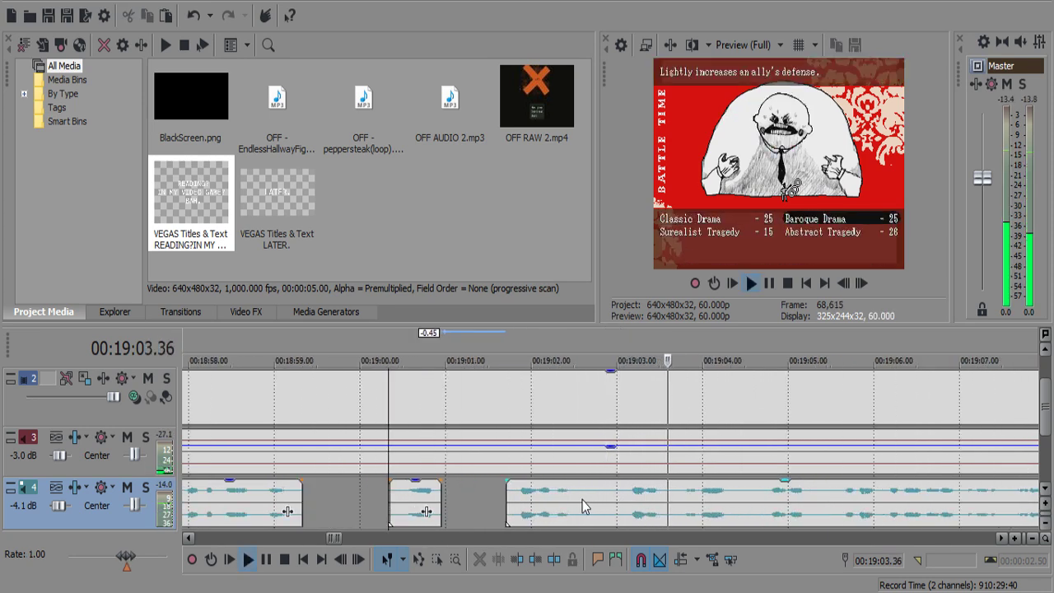
left_click(574, 498)
key("Return")
left_click(577, 496)
key("s")
left_click(601, 494)
key("s")
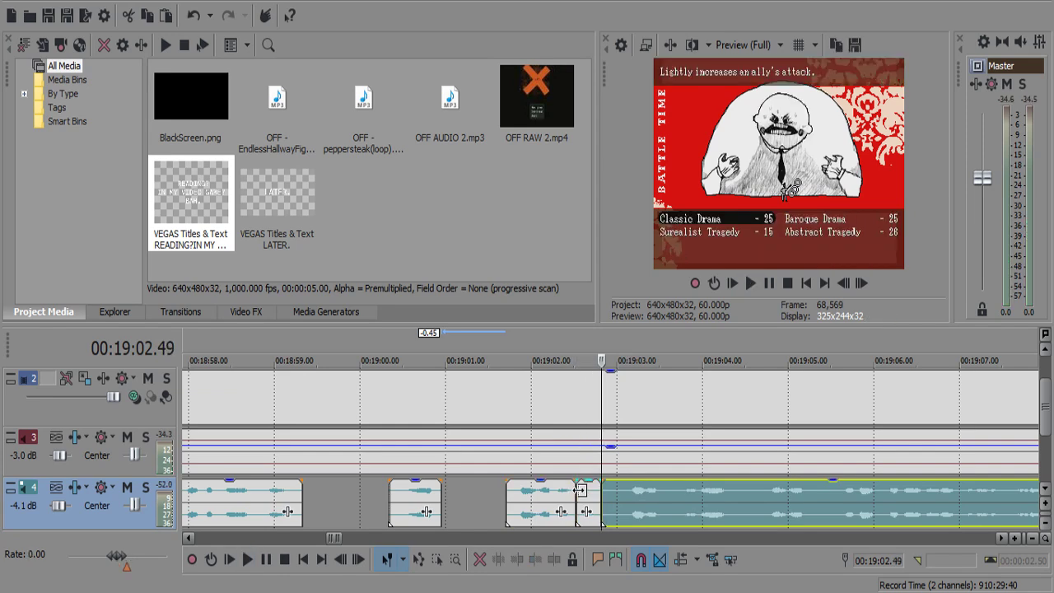
left_click(580, 491)
key("Delete")
key("space")
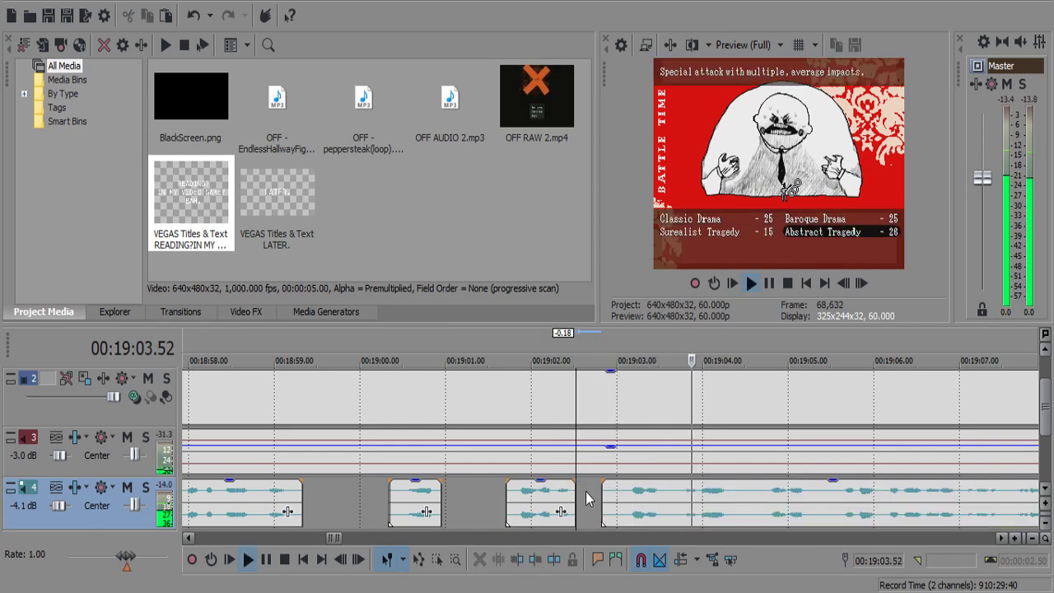
Play on to about 19:09, split the track 4 commentary at about 19:08.49 and trim the following piece's start to about 19:09.42.
scroll(601, 494, "down", 6)
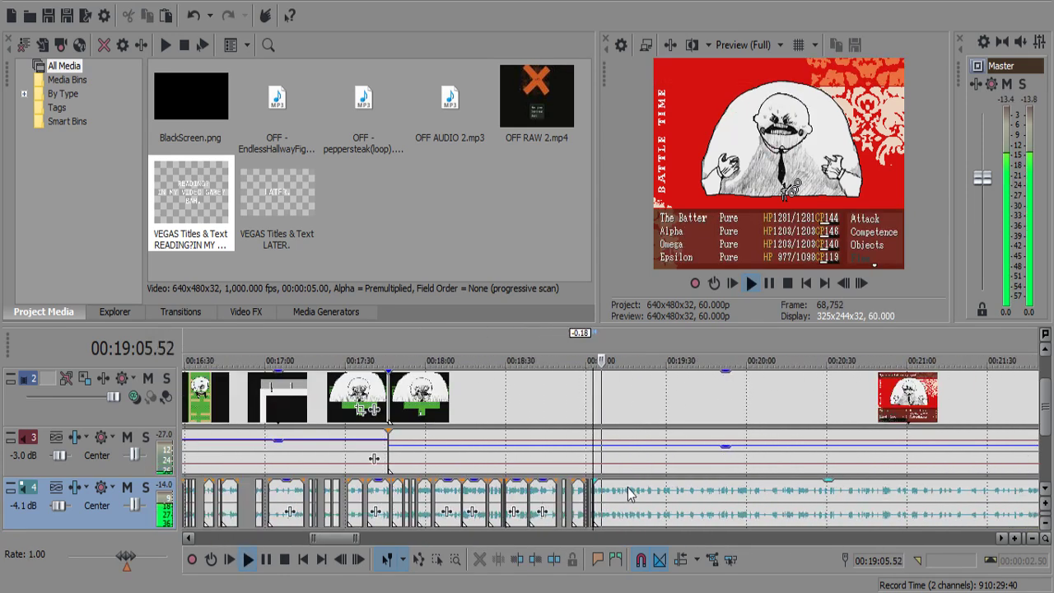
scroll(634, 490, "up", 6)
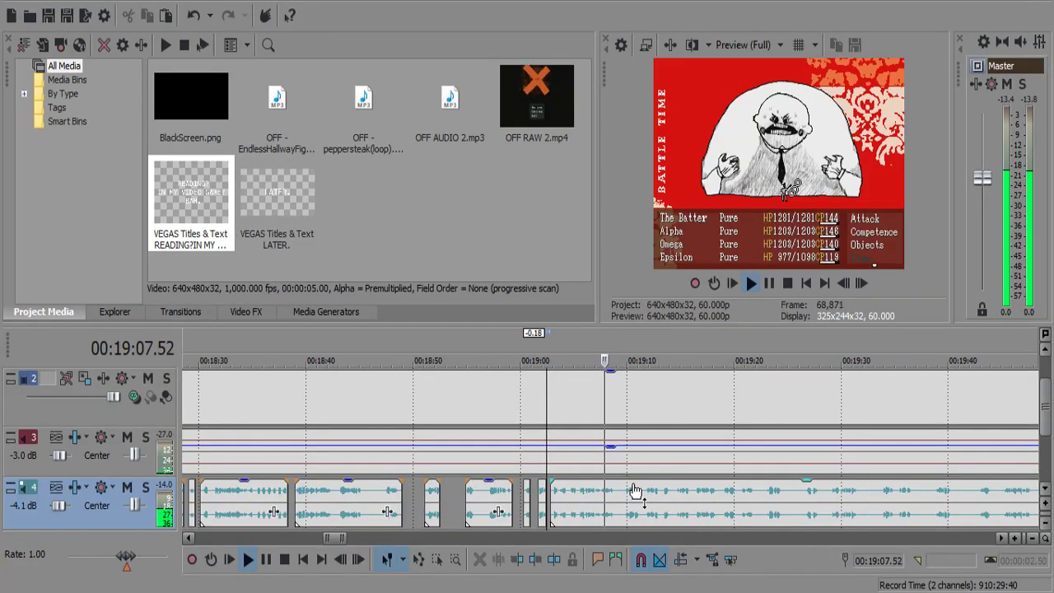
scroll(634, 490, "up", 4)
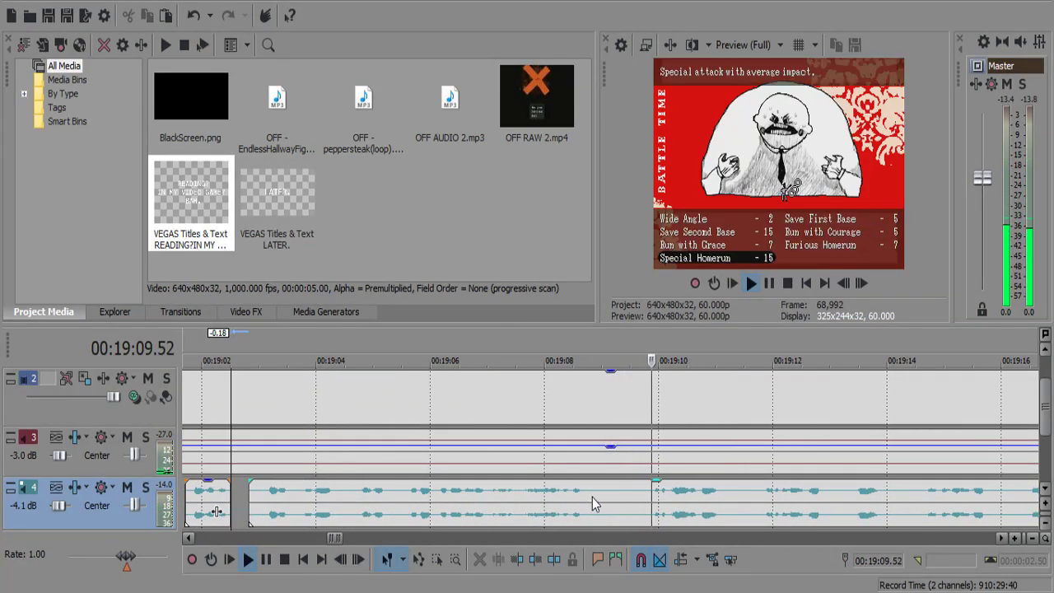
key("Return")
left_click(589, 494)
key("s")
left_click_drag(598, 499, 635, 507)
scroll(634, 500, "up", 2)
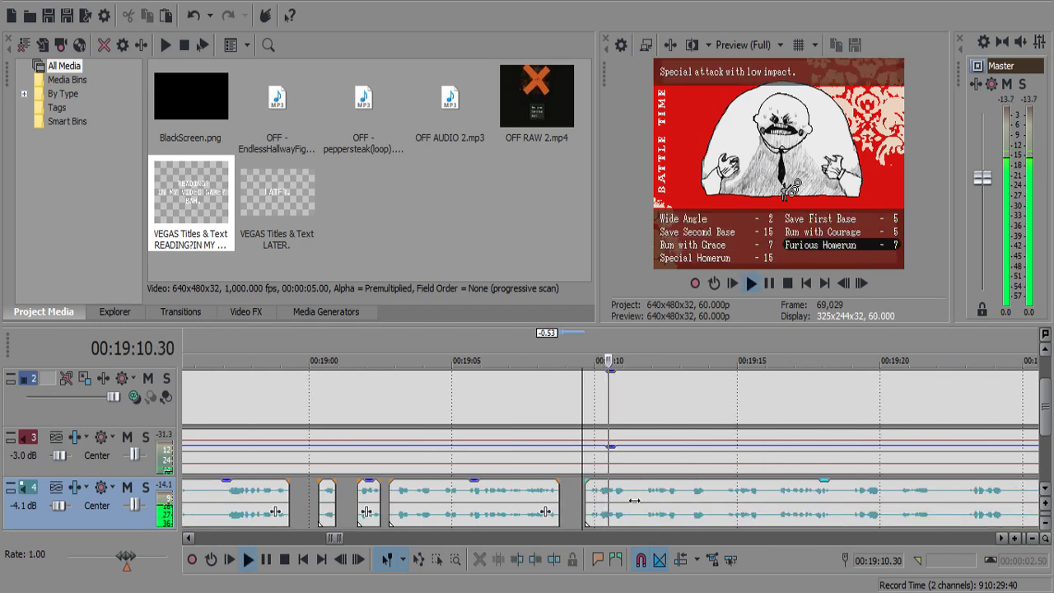
Split the track 4 commentary at about 19:15.59 and 19:16.24, delete the piece between the cuts and replay from about 19:15.37.
scroll(622, 502, "down", 4)
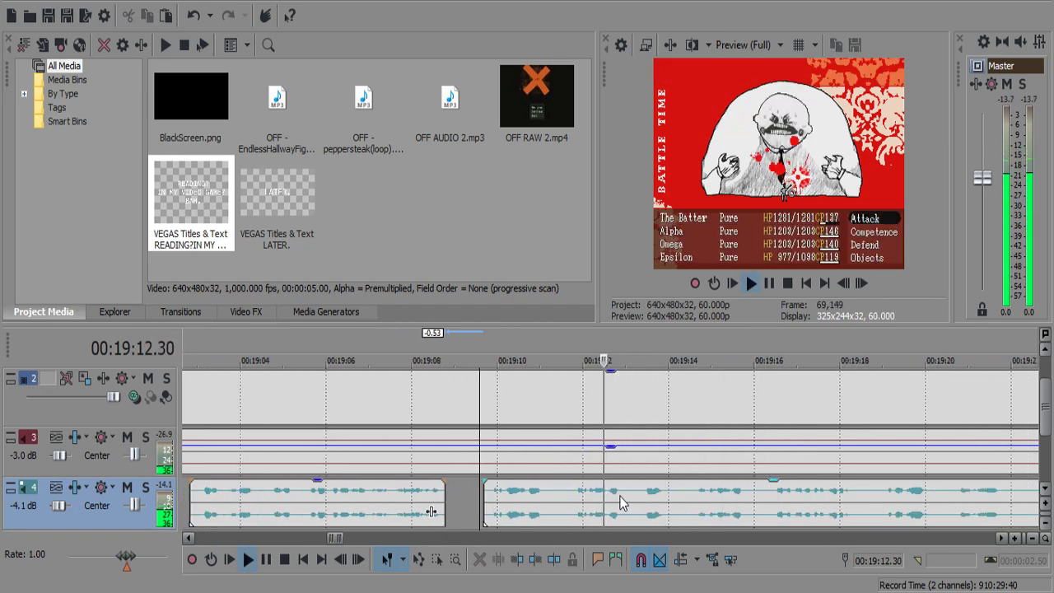
scroll(622, 503, "up", 2)
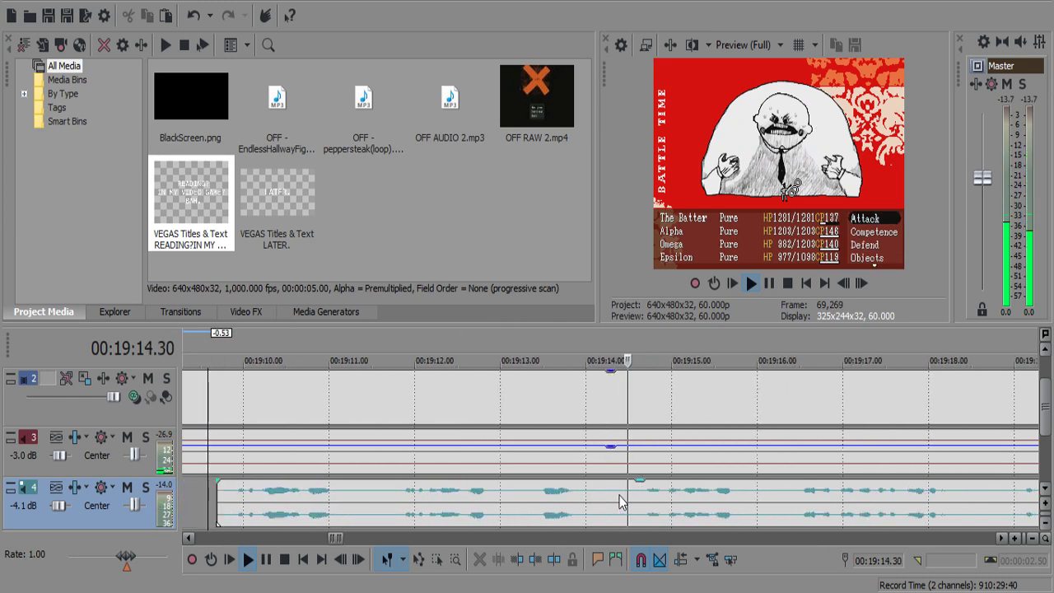
scroll(620, 496, "up", 2)
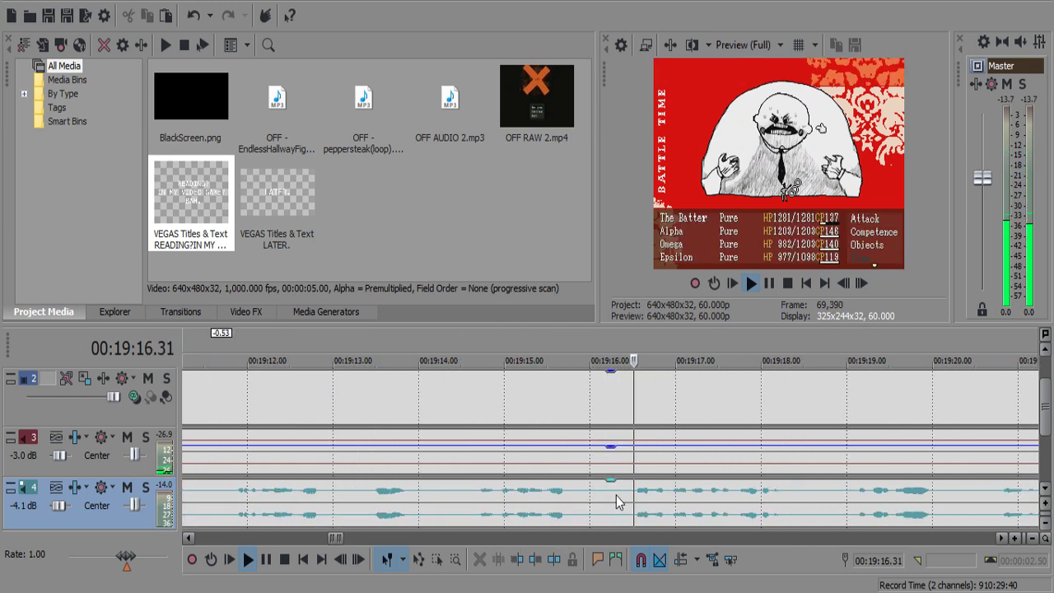
left_click(590, 494)
key("s")
key("Return")
key("s")
left_click(590, 491)
key("Delete")
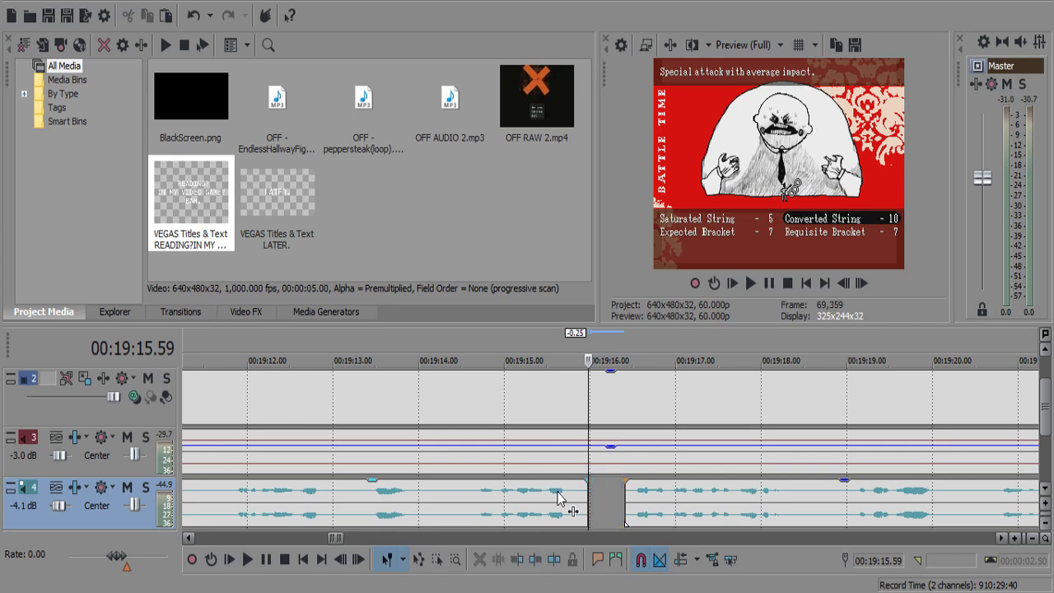
left_click(558, 492)
key("space")
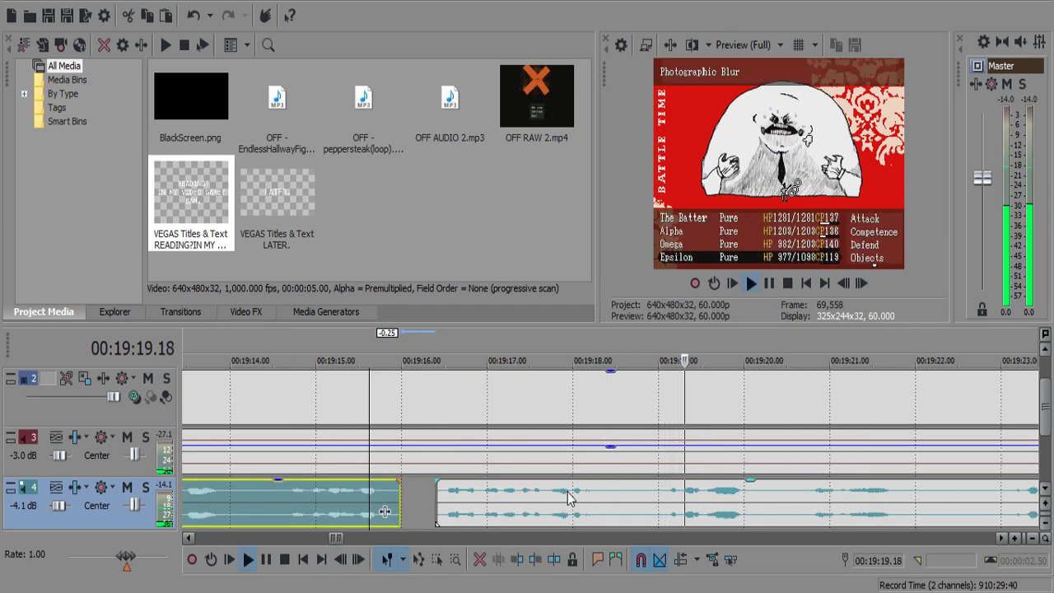
Play through the track 4 commentary from about 19:19 to 19:37, checking the waveform for unwanted sections.
key("Return")
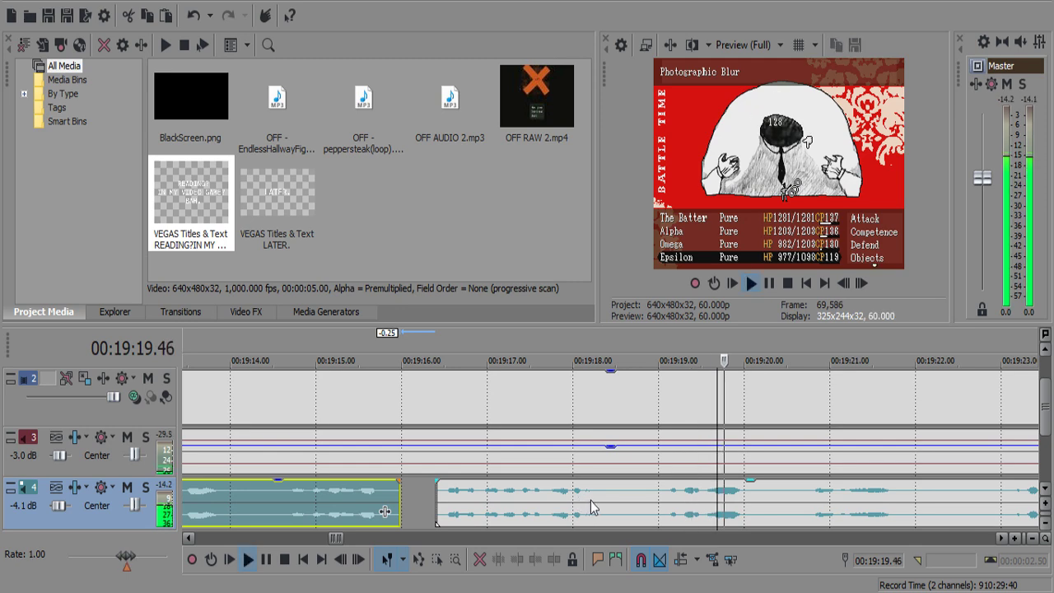
scroll(748, 511, "down", 3)
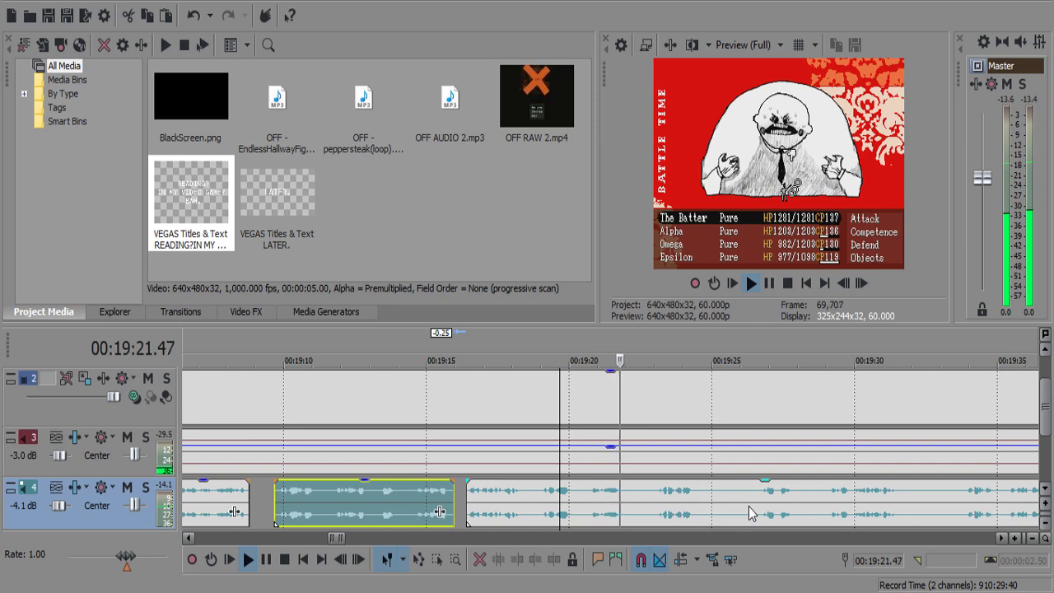
scroll(748, 511, "up", 2)
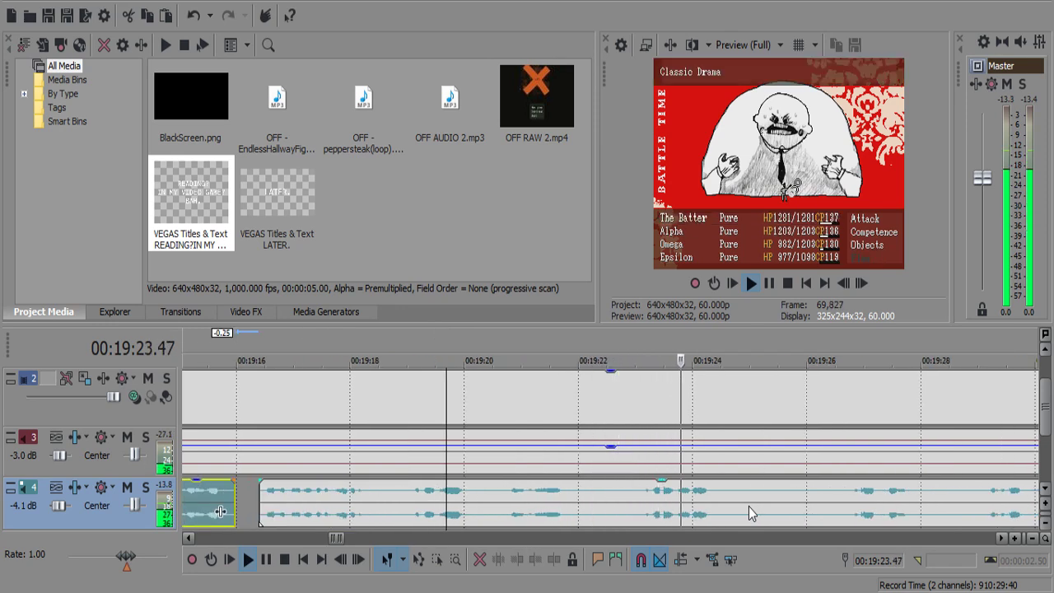
scroll(748, 507, "down", 1)
scroll(749, 507, "up", 1)
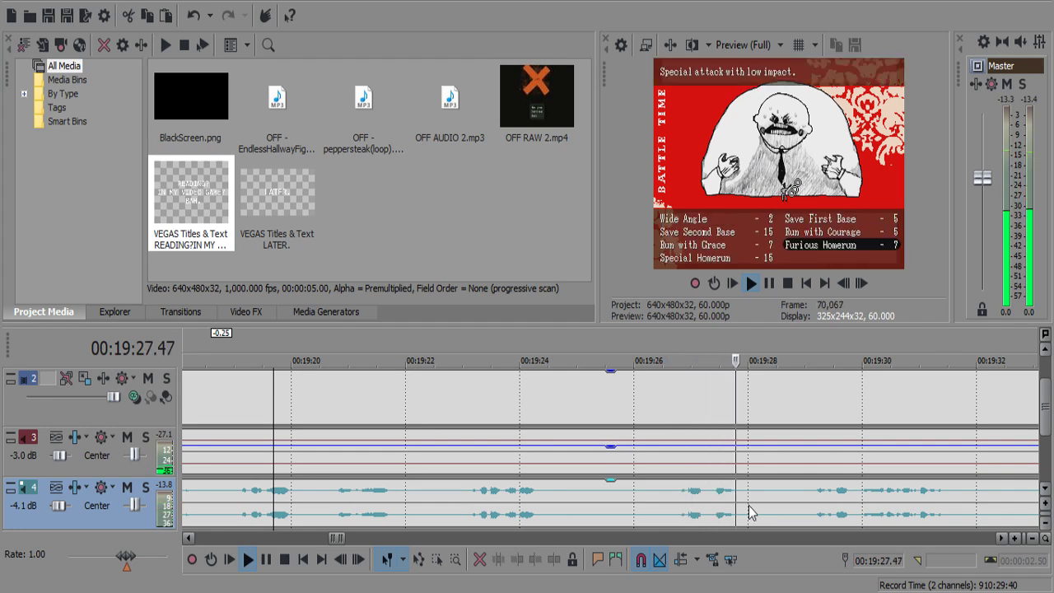
scroll(747, 511, "down", 1)
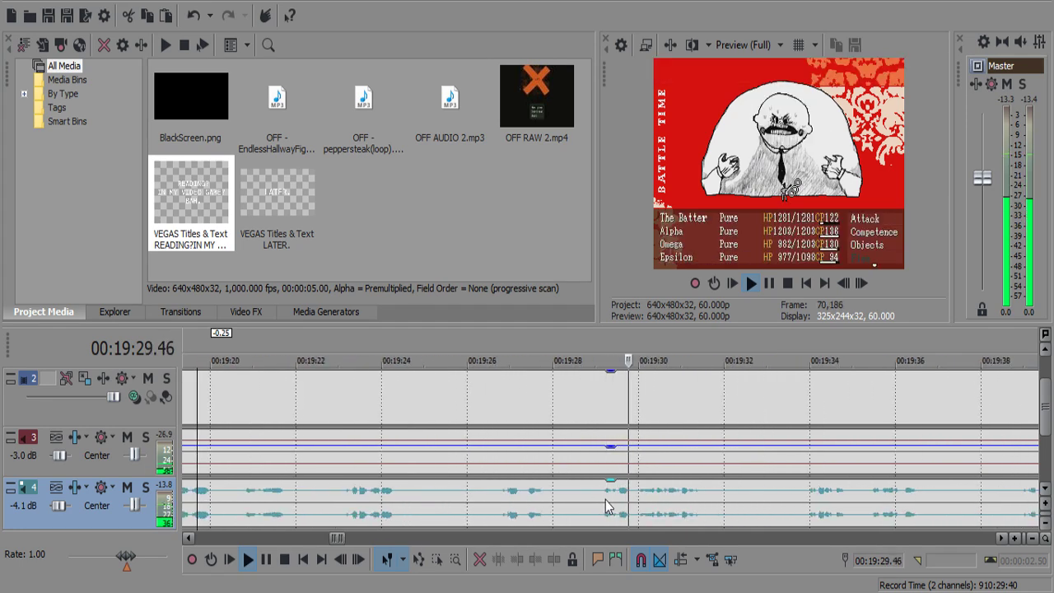
scroll(607, 506, "down", 1)
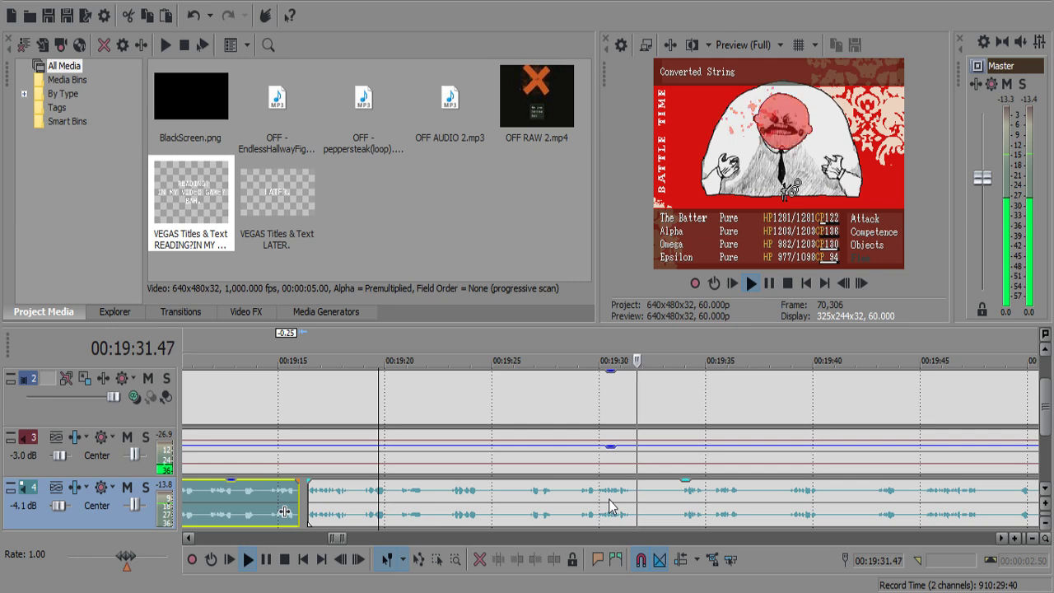
scroll(609, 506, "up", 3)
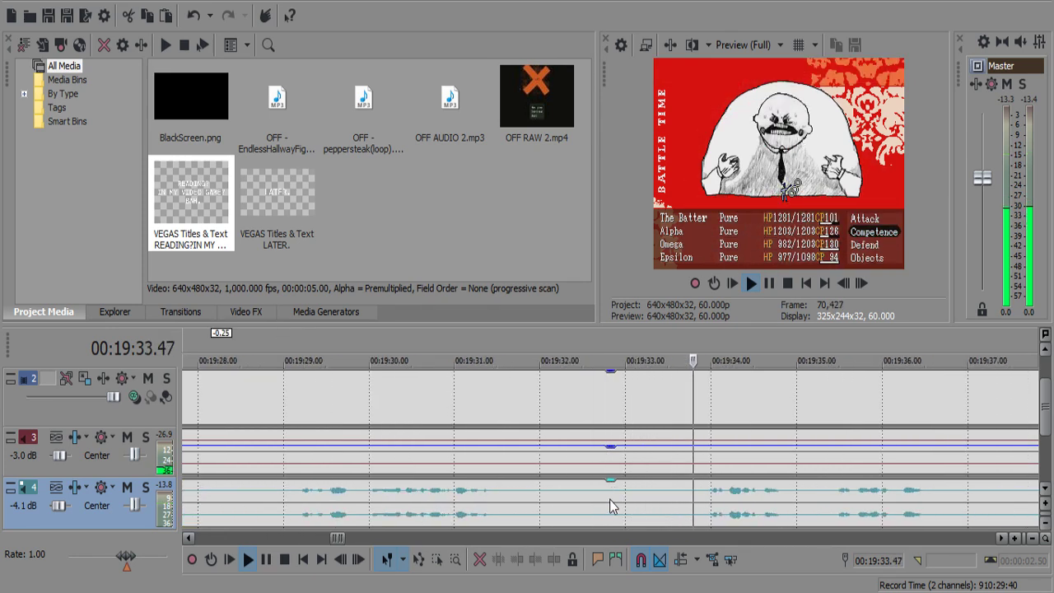
scroll(519, 505, "down", 2)
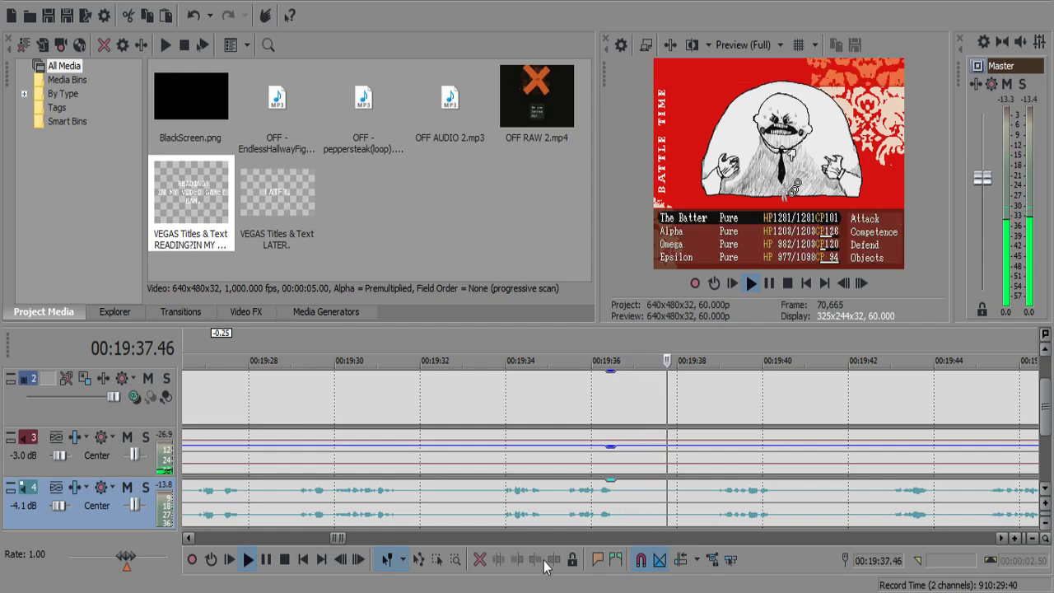
Split the track 4 commentary at about 19:36.46 and 19:38.43, delete the piece between the cuts and resume playback after it.
key("space")
left_click(623, 498)
key("s")
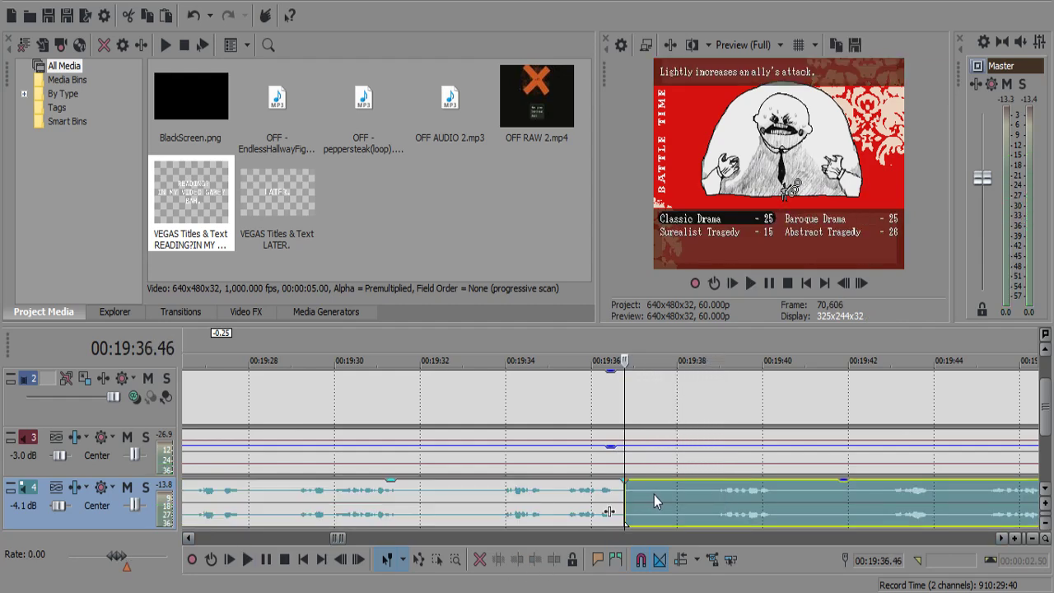
left_click(655, 500)
key("space")
key("space")
key("s")
left_click(672, 494)
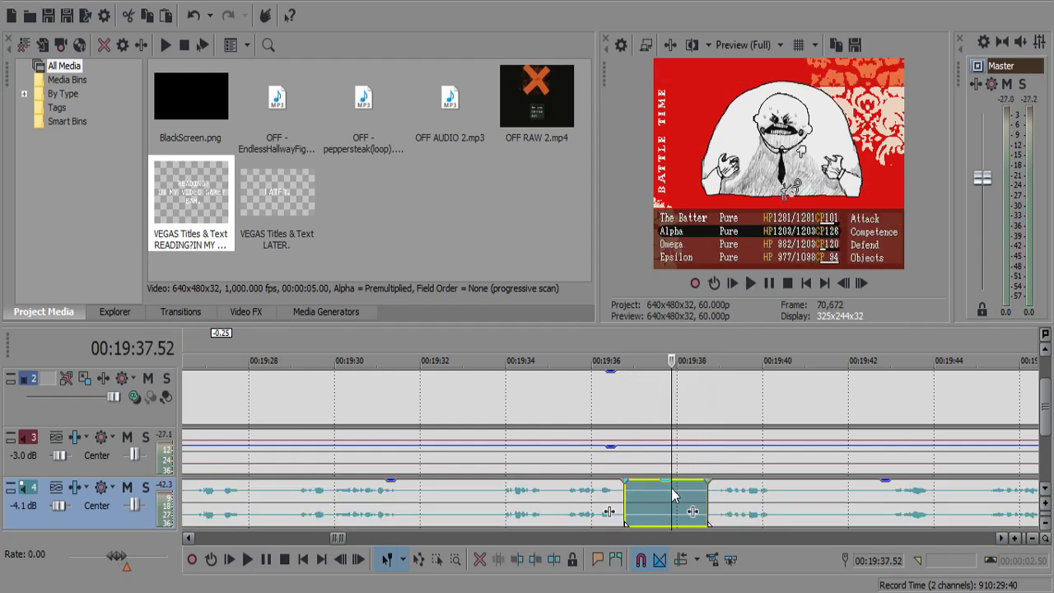
key("Delete")
left_click(703, 490)
key("space")
Split the track 4 commentary at about 19:40.17 and 19:42.55, delete the piece between the cuts and resume playback.
scroll(702, 496, "down", 3)
scroll(697, 492, "up", 3)
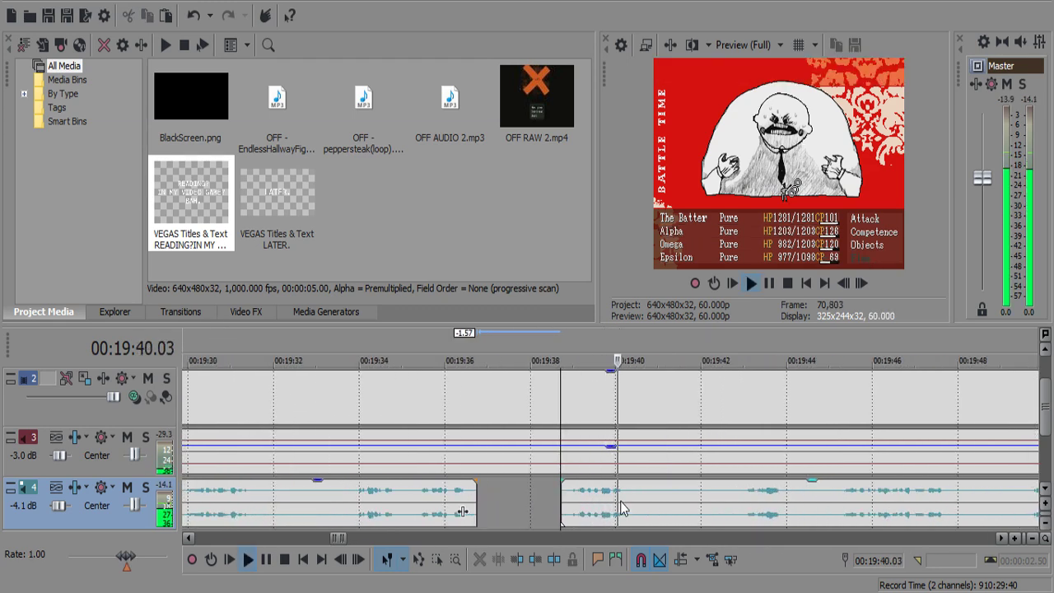
left_click(628, 500)
key("s")
scroll(658, 508, "down", 2)
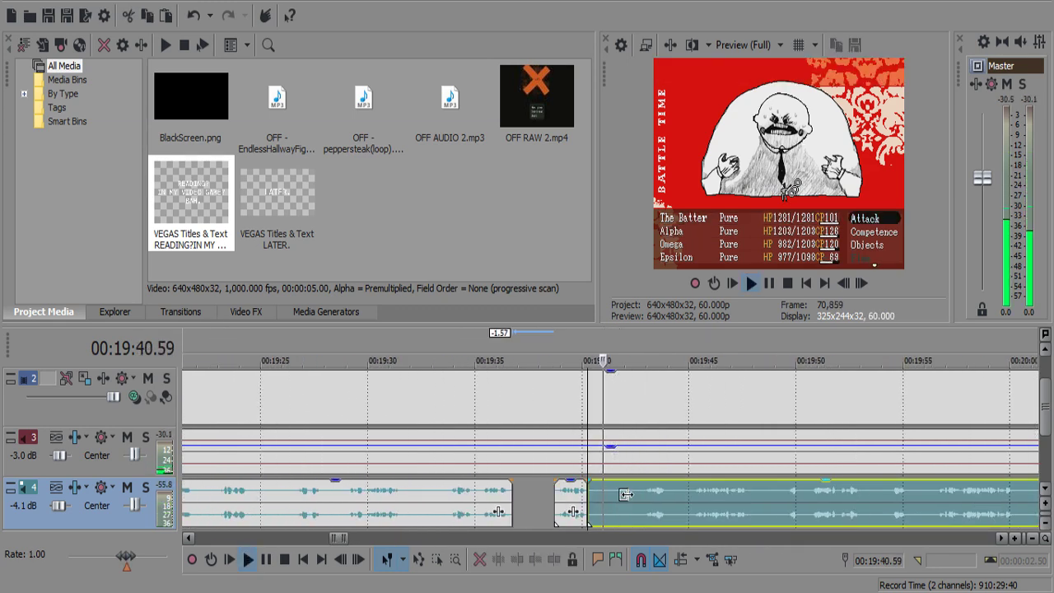
scroll(666, 505, "up", 3)
key("Return")
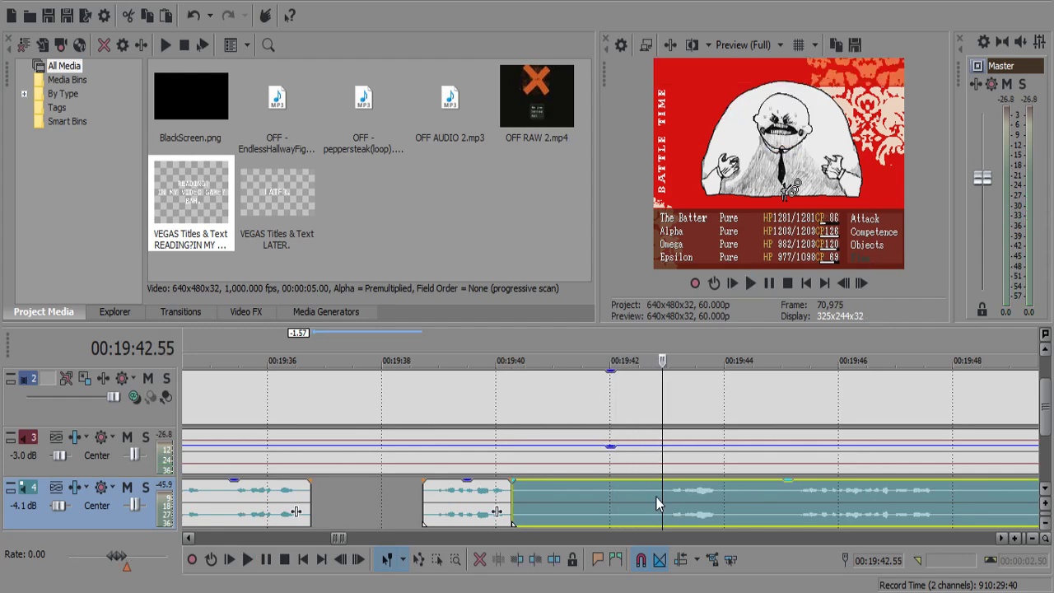
key("s")
left_click(651, 498)
key("Delete")
key("space")
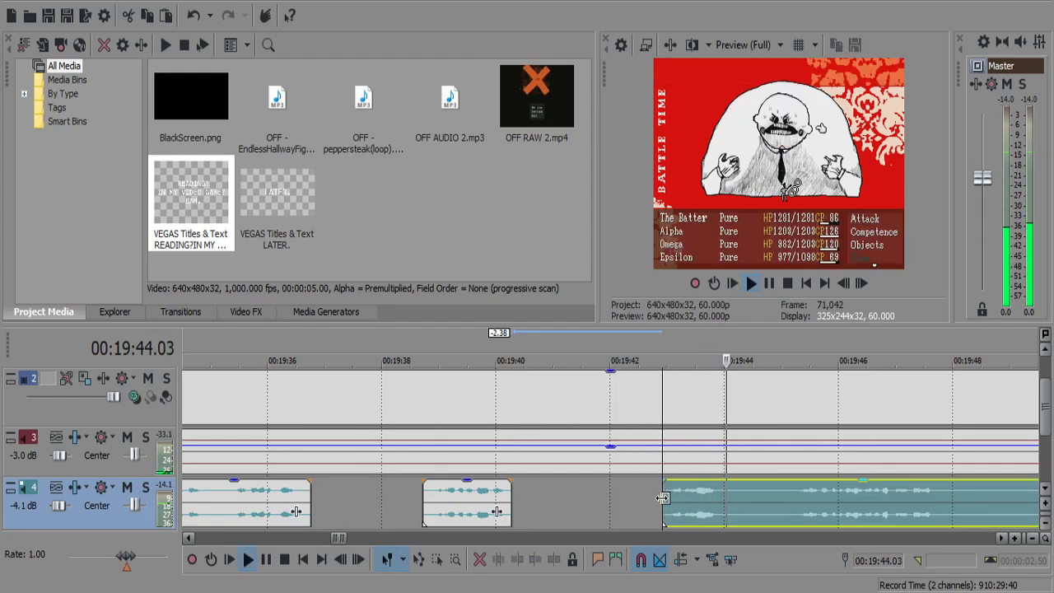
Split the track 4 commentary at about 19:44.12 and 19:45.07, delete the piece between the cuts and play on from the gap's end.
key("s")
key("Return")
key("s")
left_click(765, 499)
key("Delete")
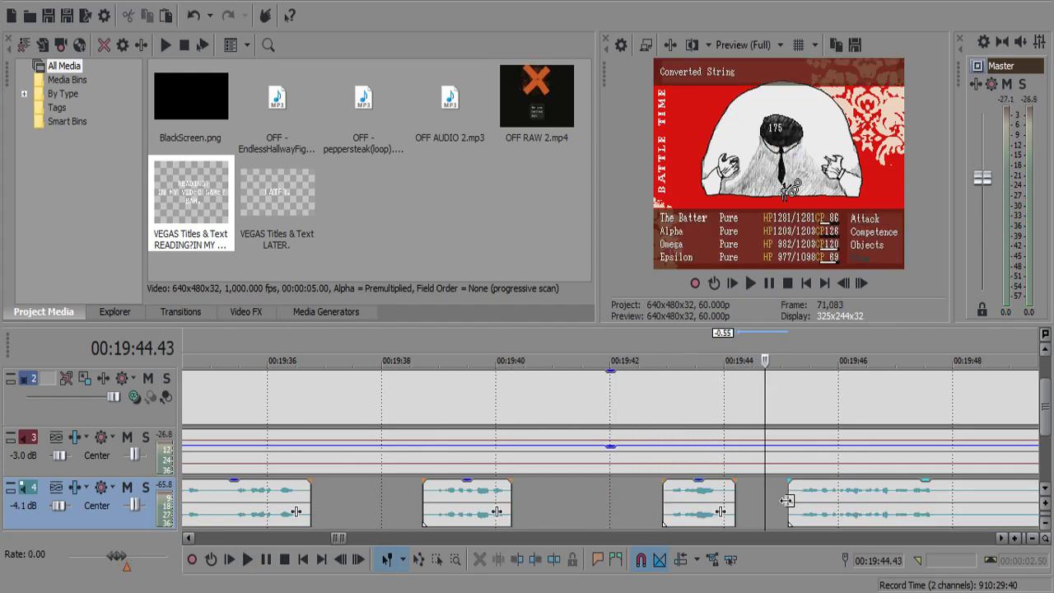
left_click(788, 500)
key("space")
Split the track 4 commentary at about 19:47.47 and 19:49.27, remove the piece between the cuts and resume playback after the gap.
scroll(782, 500, "down", 4)
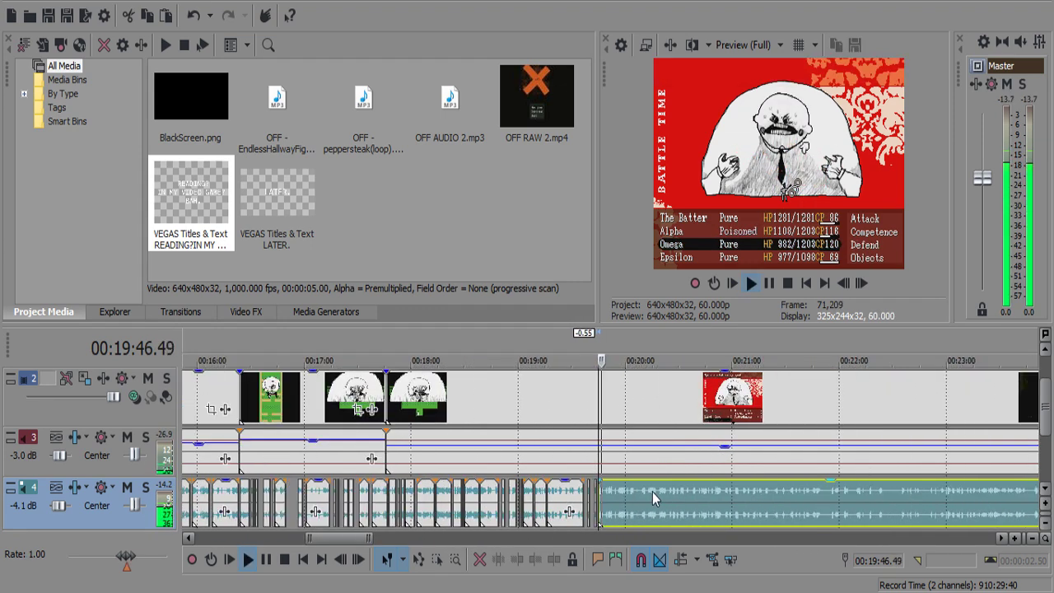
key("s")
scroll(643, 492, "up", 2)
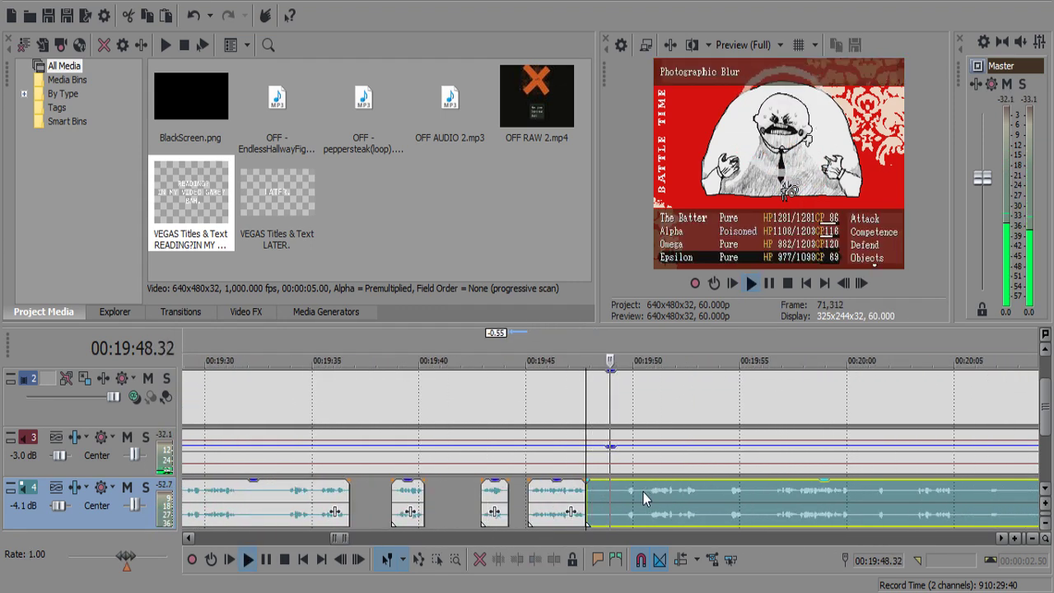
key("Return")
key("s")
left_click(620, 495)
key("Delete")
left_click(630, 496)
key("space")
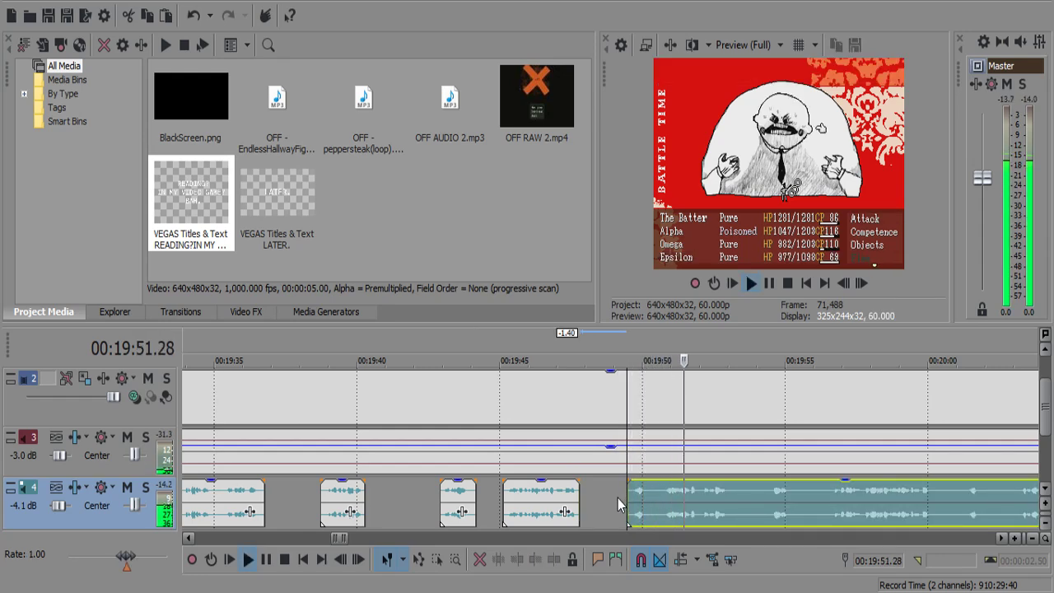
Play on to about 20:05, then cut the track 4 commentary from about 20:05.18 to 20:06.24.
scroll(617, 498, "up", 3)
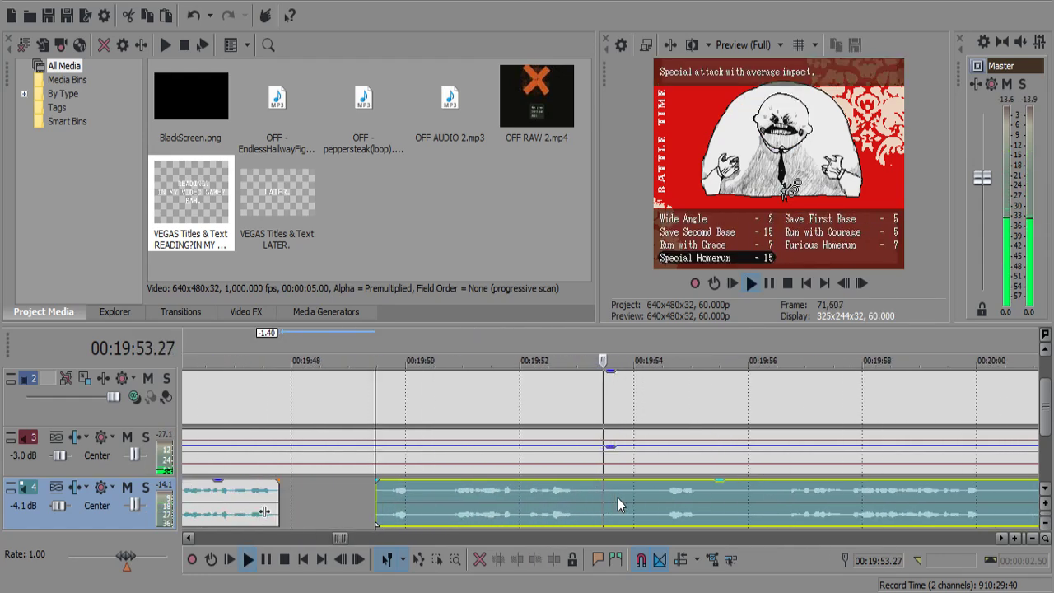
scroll(604, 498, "down", 5)
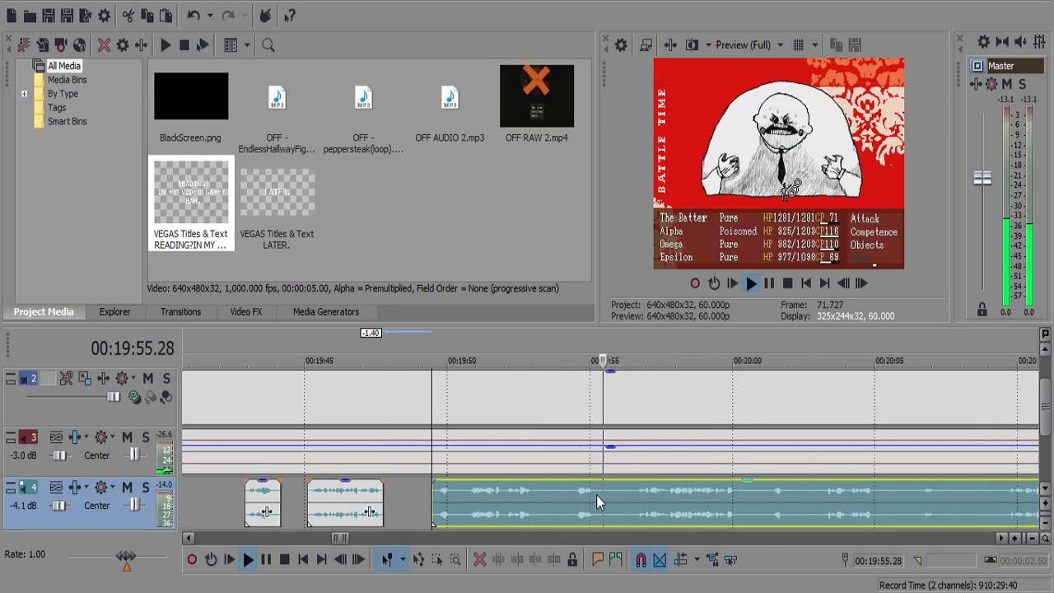
scroll(601, 494, "down", 4)
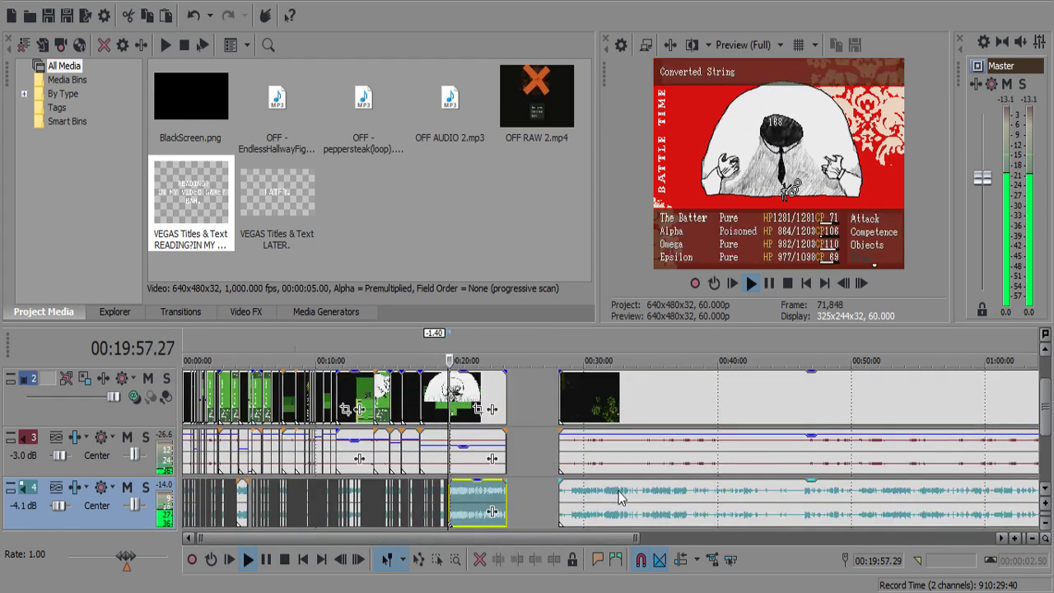
scroll(642, 494, "up", 6)
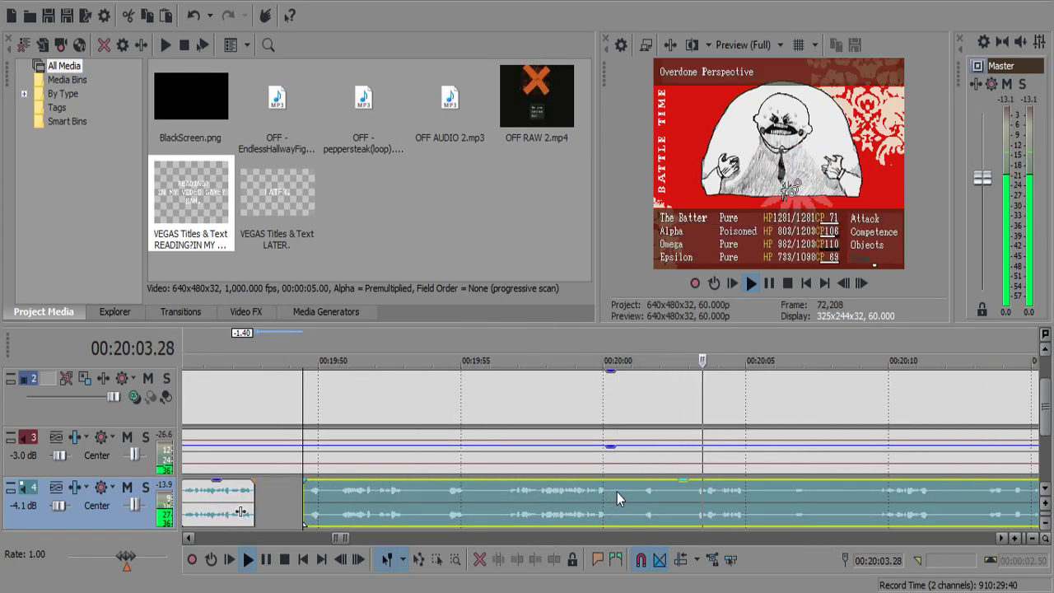
scroll(618, 492, "up", 3)
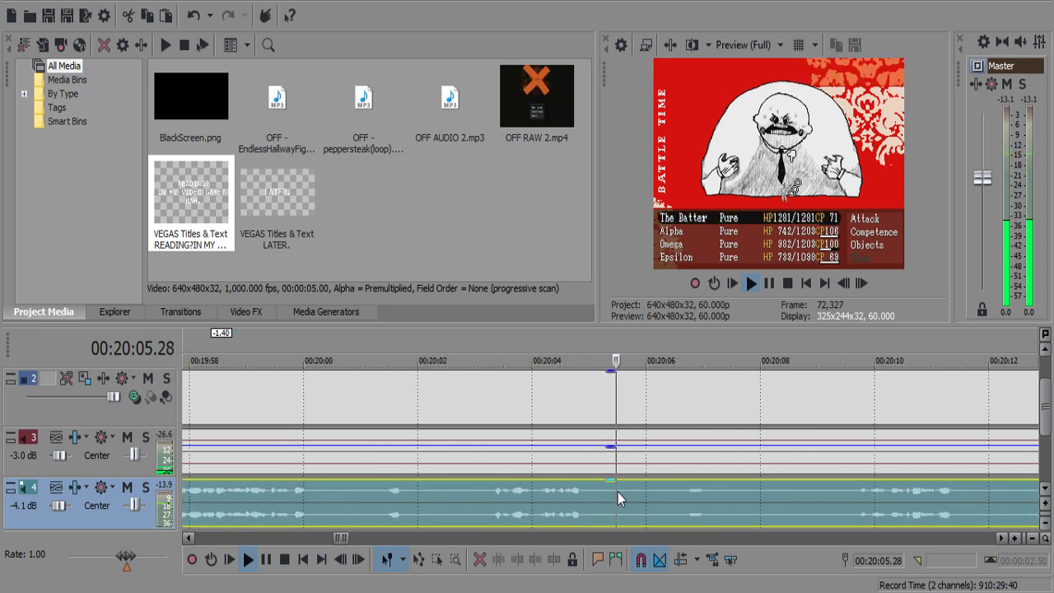
left_click(606, 492)
key("s")
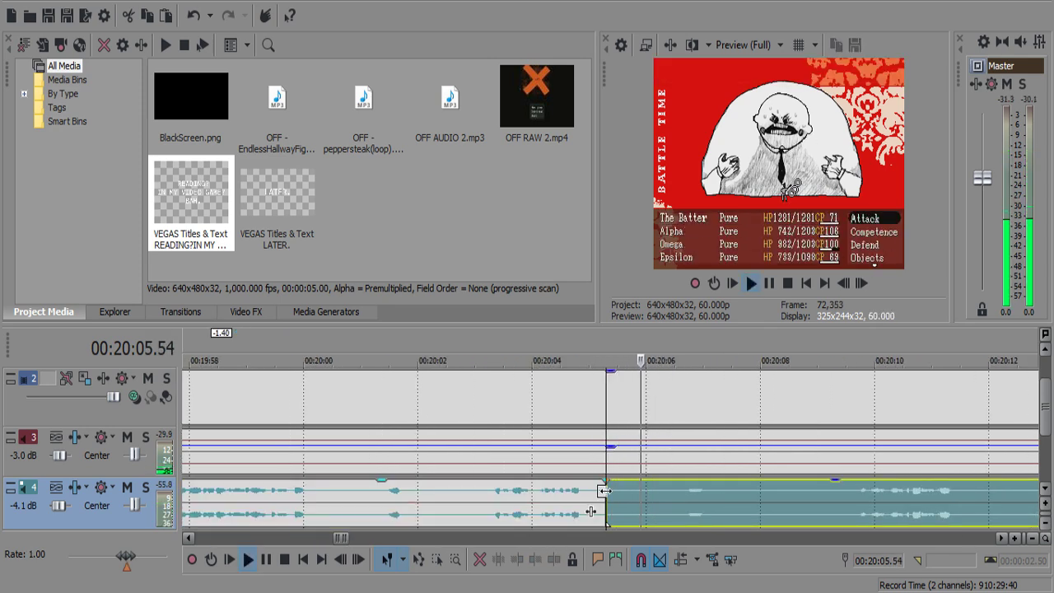
key("space")
key("s")
left_click(653, 494)
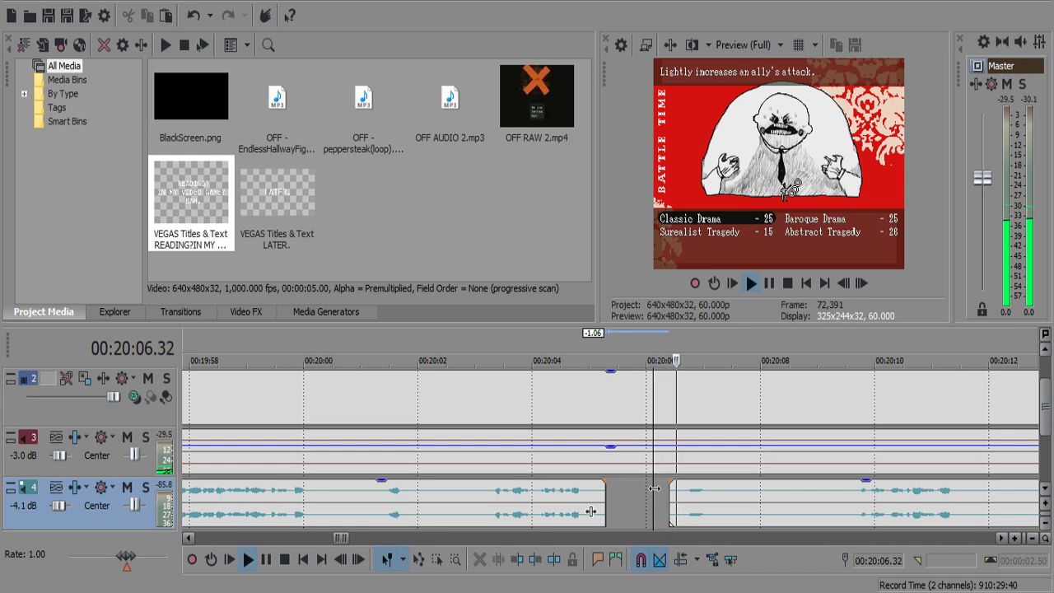
Split the track 4 commentary at about 20:08.36 and 20:09.27, delete the piece between the cuts and play on to about 20:15.
scroll(654, 488, "down", 2)
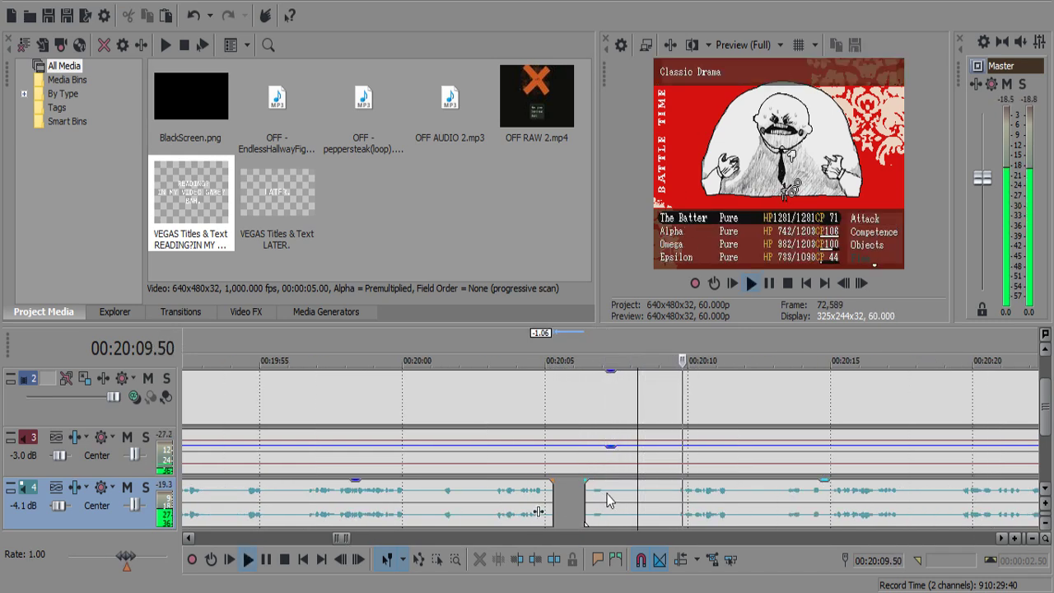
left_click(650, 499)
key("s")
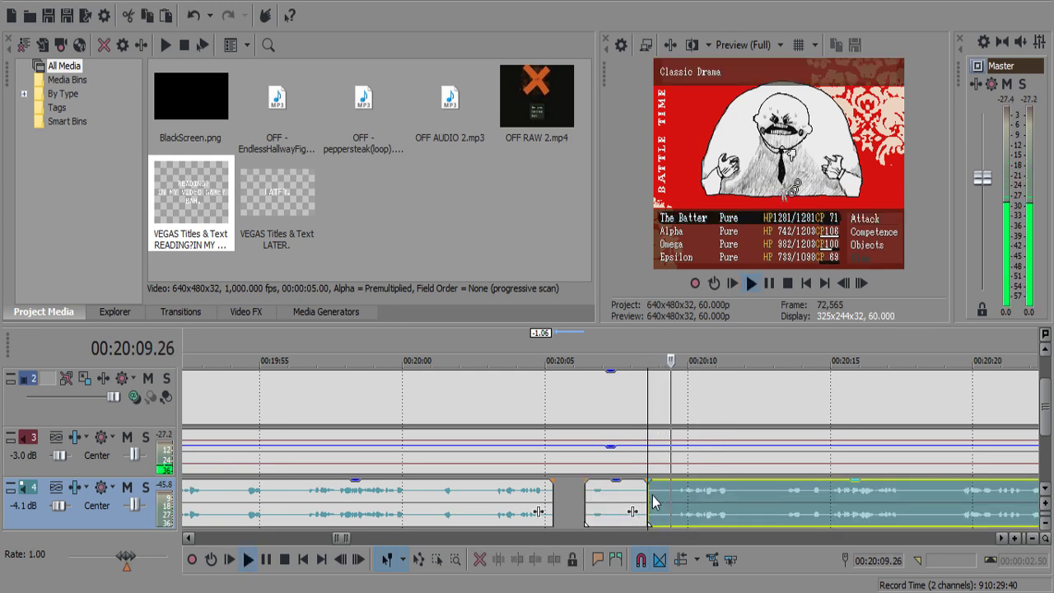
key("Return")
key("s")
left_click(653, 498)
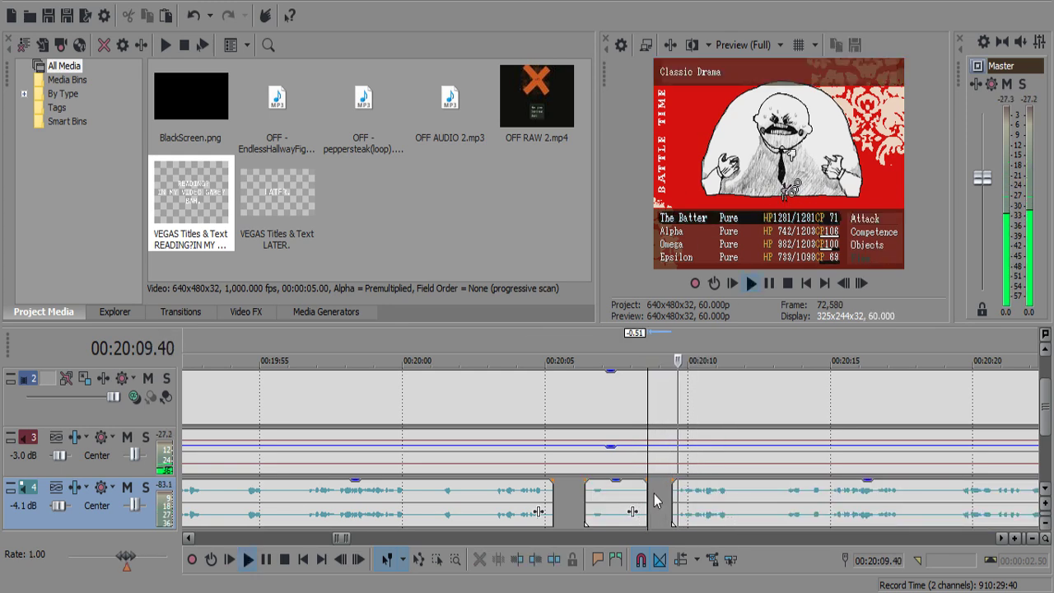
scroll(670, 497, "up", 2)
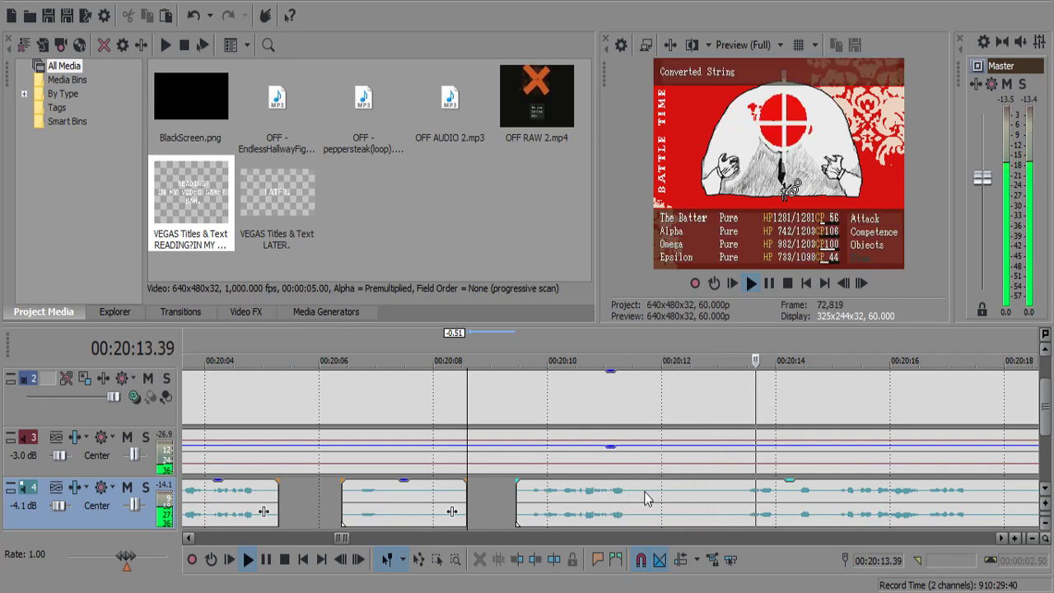
scroll(644, 498, "down", 2)
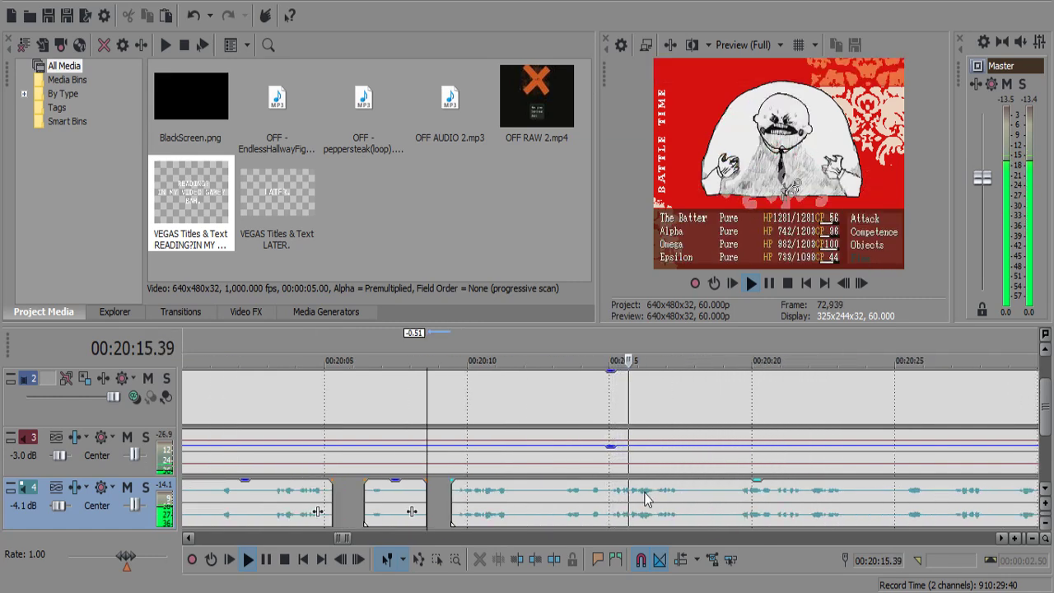
Split the track 4 commentary at about 20:17.32 and 20:19.28, delete the piece between the cuts and play on to about 20:27.
scroll(645, 498, "up", 2)
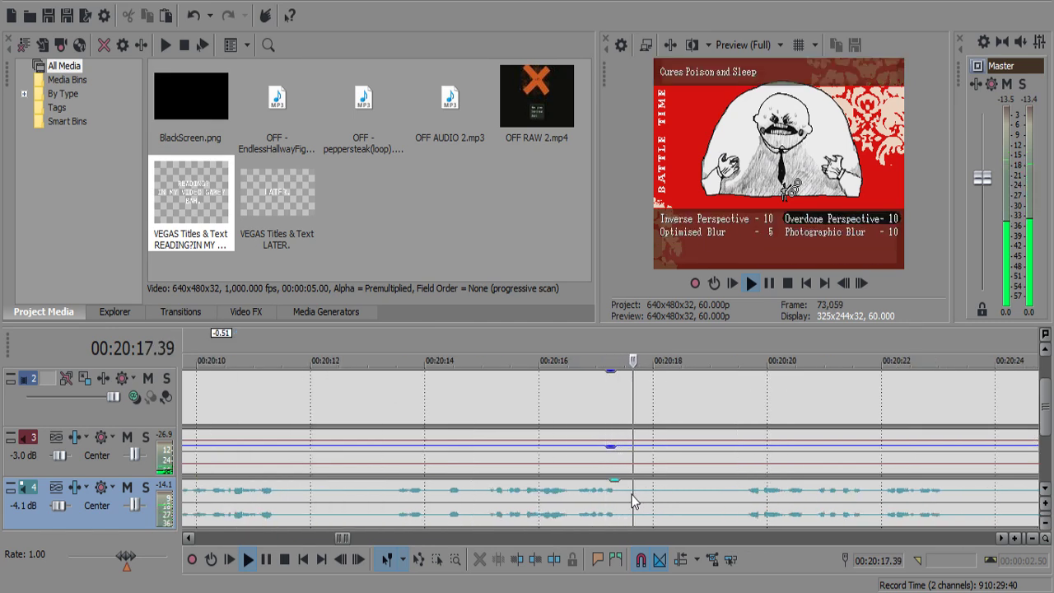
left_click(626, 498)
key("space")
key("s")
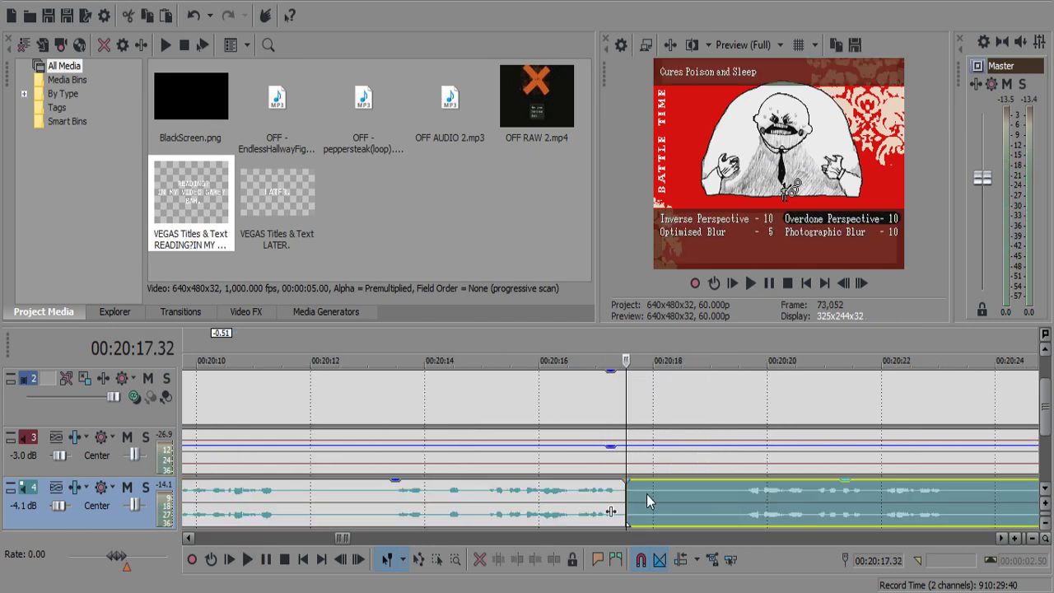
key("space")
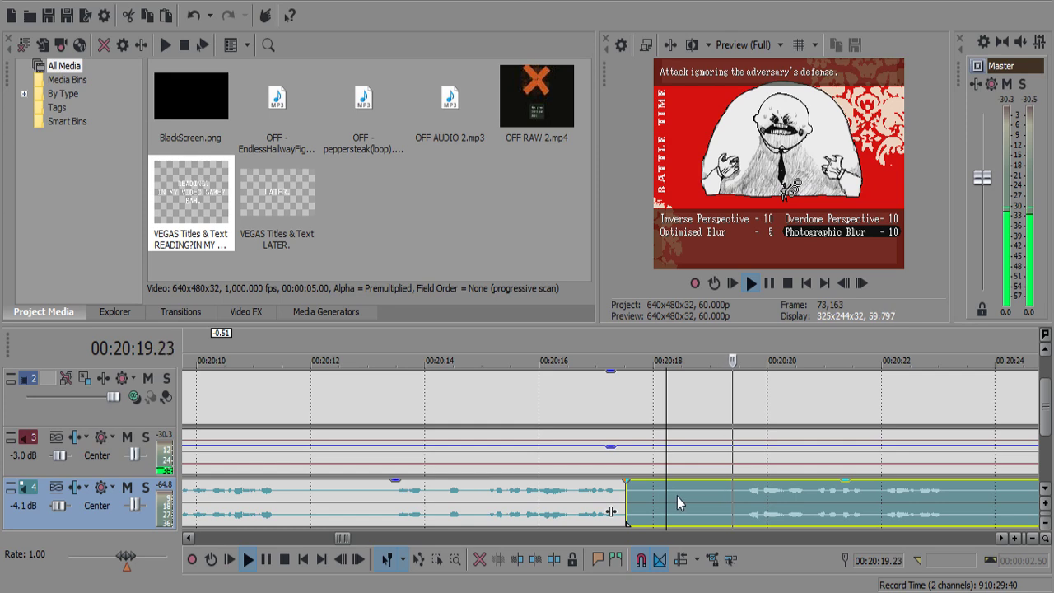
key("Return")
left_click(737, 496)
key("s")
left_click(722, 497)
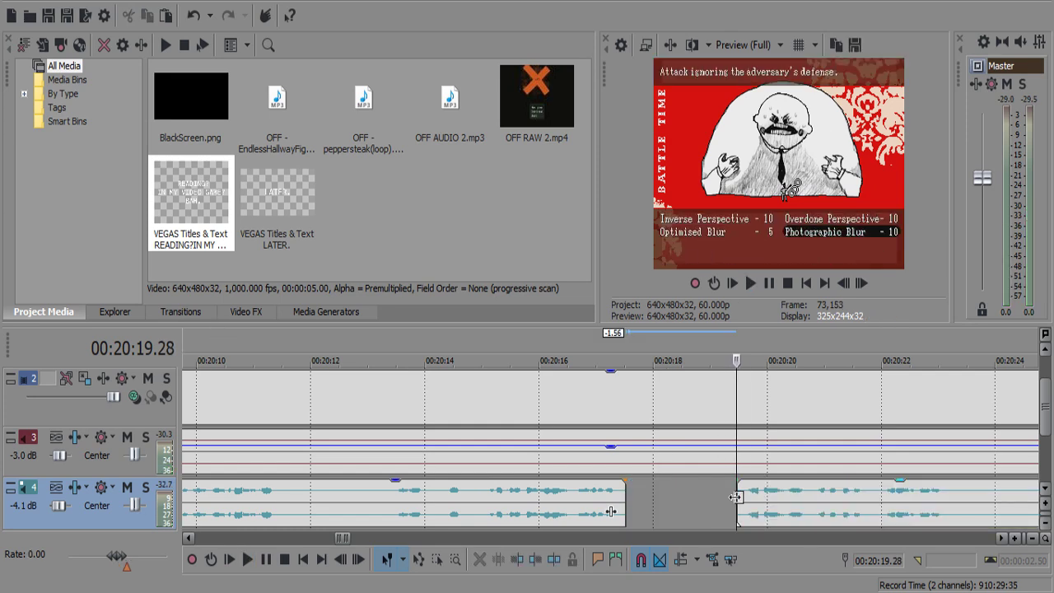
key("space")
scroll(735, 497, "down", 3)
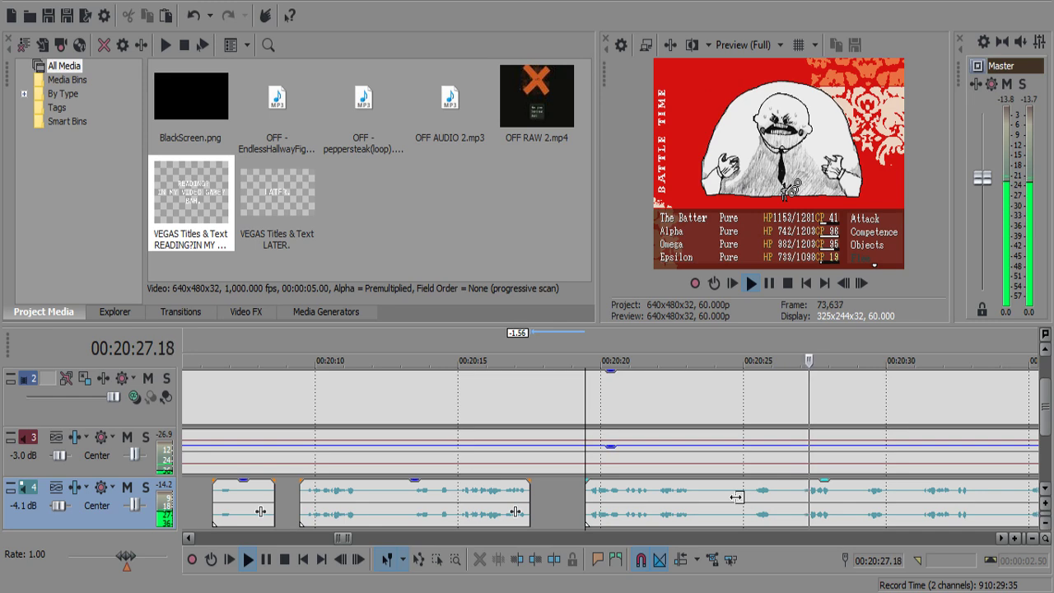
Split the track 4 commentary at about 20:30.17 and 20:31.08, remove the piece between the cuts and resume playback after the gap.
scroll(736, 496, "up", 2)
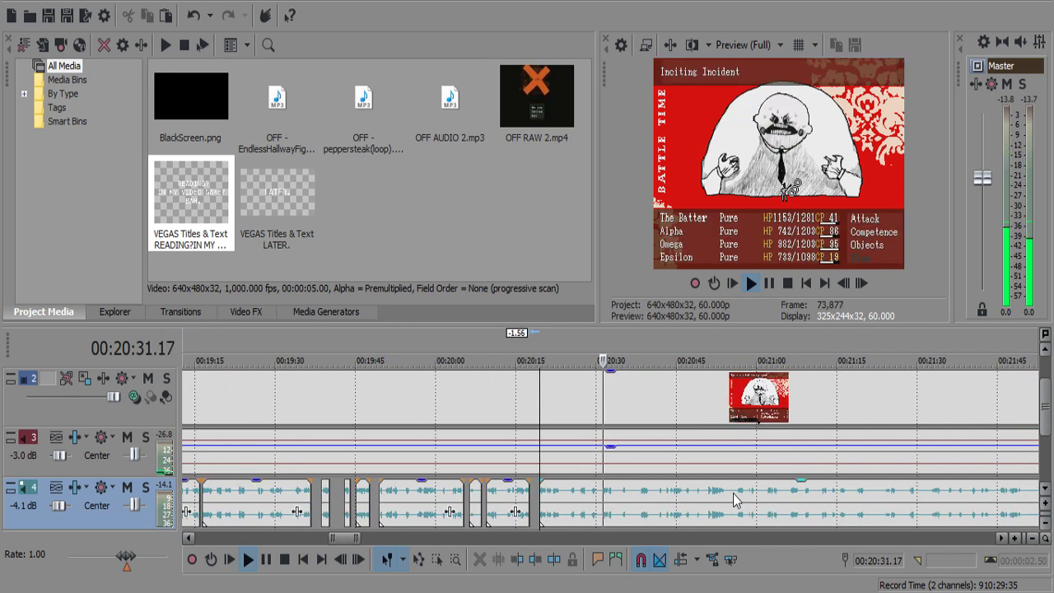
key("space")
left_click(544, 498)
key("s")
key("space")
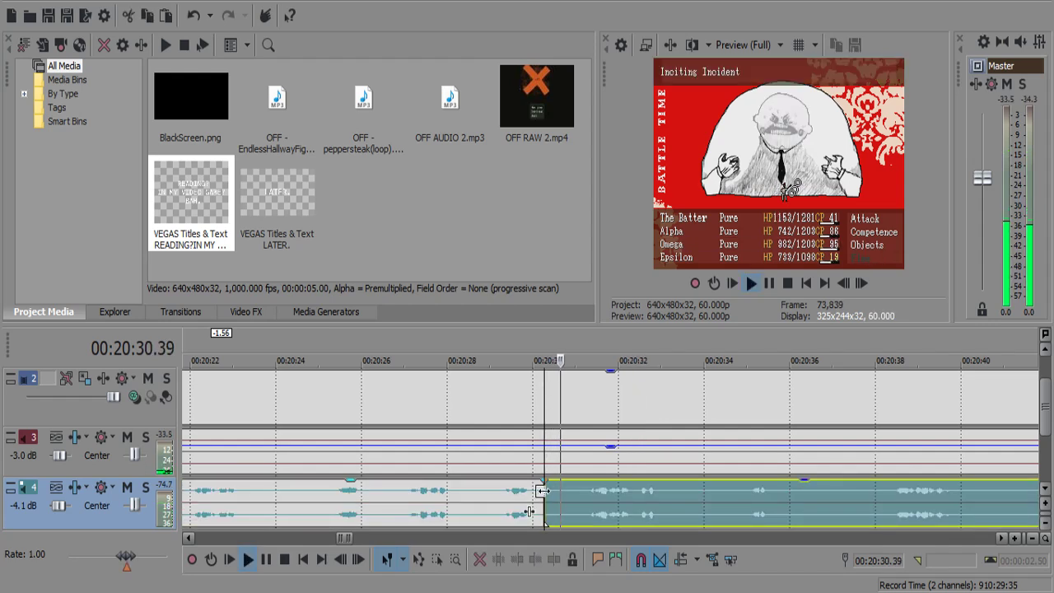
key("space")
key("s")
left_click(566, 500)
key("Delete")
left_click(579, 498)
key("space")
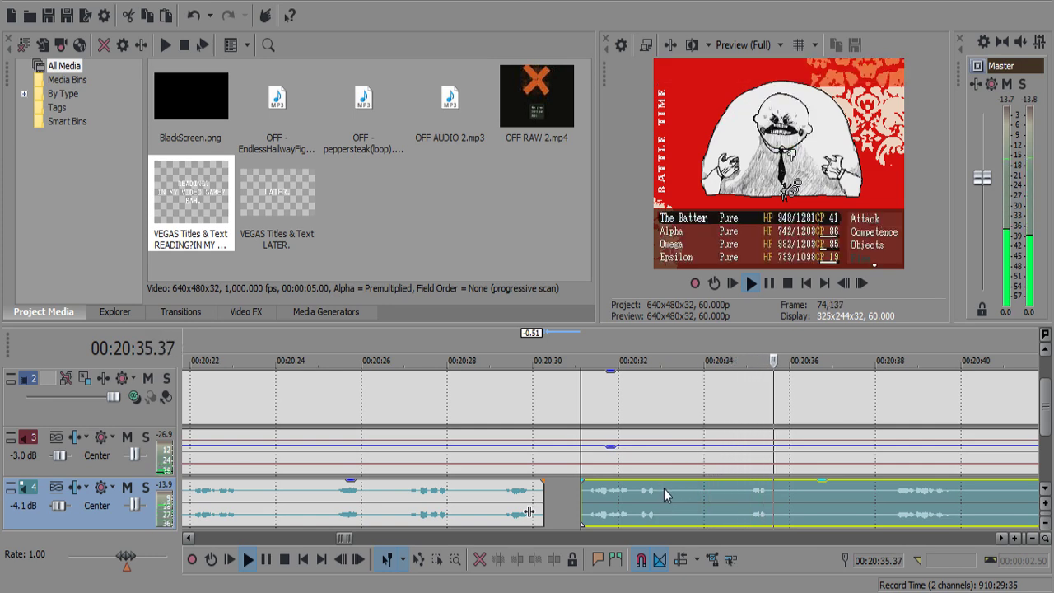
Play on to about 20:47, then cut the track 4 commentary from about 20:46.03 to 20:46.42.
scroll(767, 502, "up", 1)
scroll(766, 498, "down", 4)
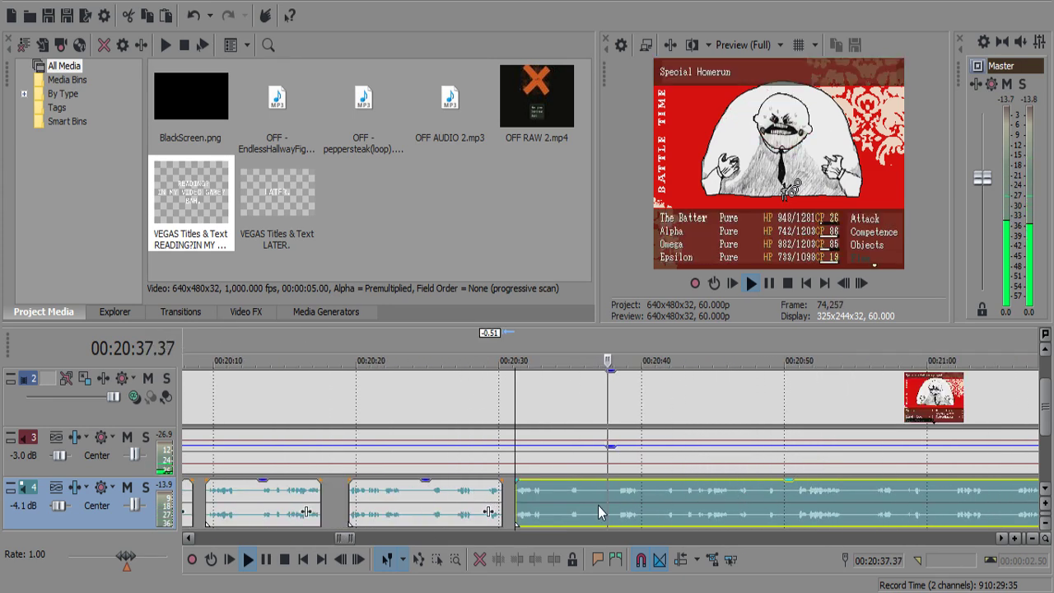
scroll(596, 504, "up", 4)
scroll(558, 506, "down", 4)
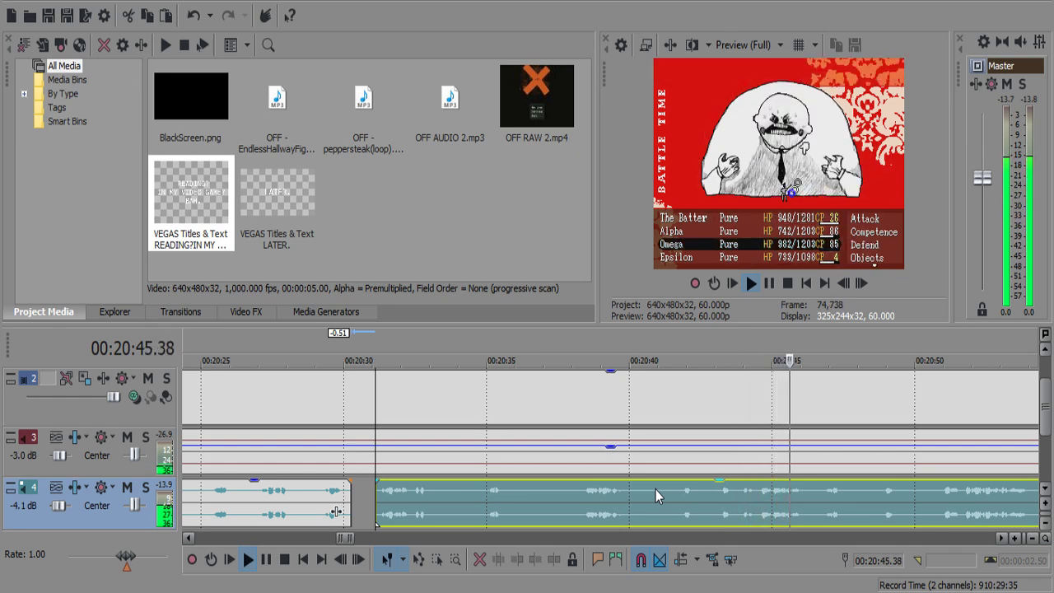
scroll(593, 492, "up", 2)
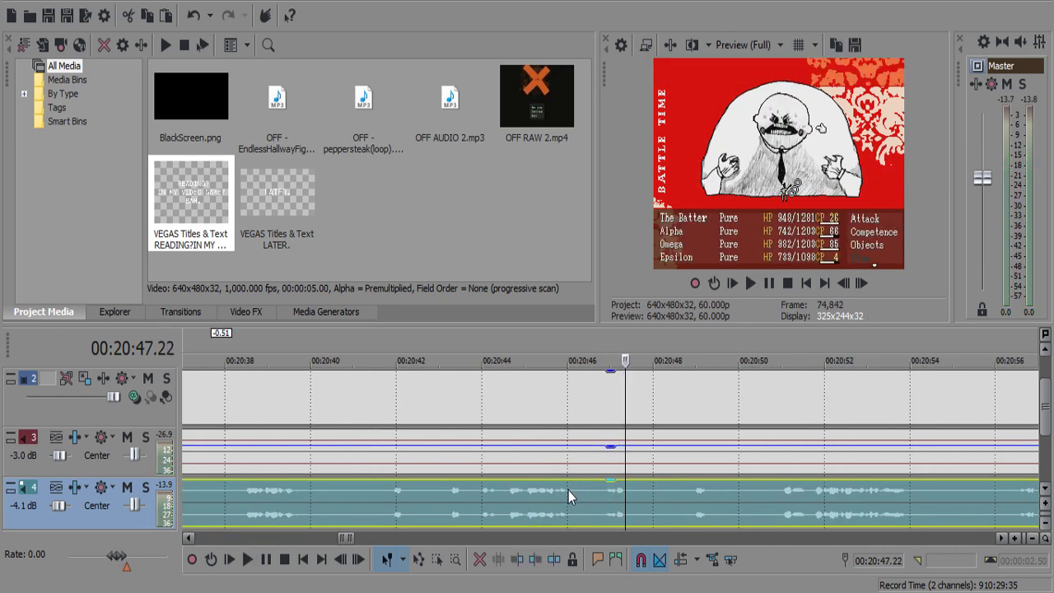
left_click(568, 491)
key("space")
key("s")
left_click_drag(569, 489, 597, 490)
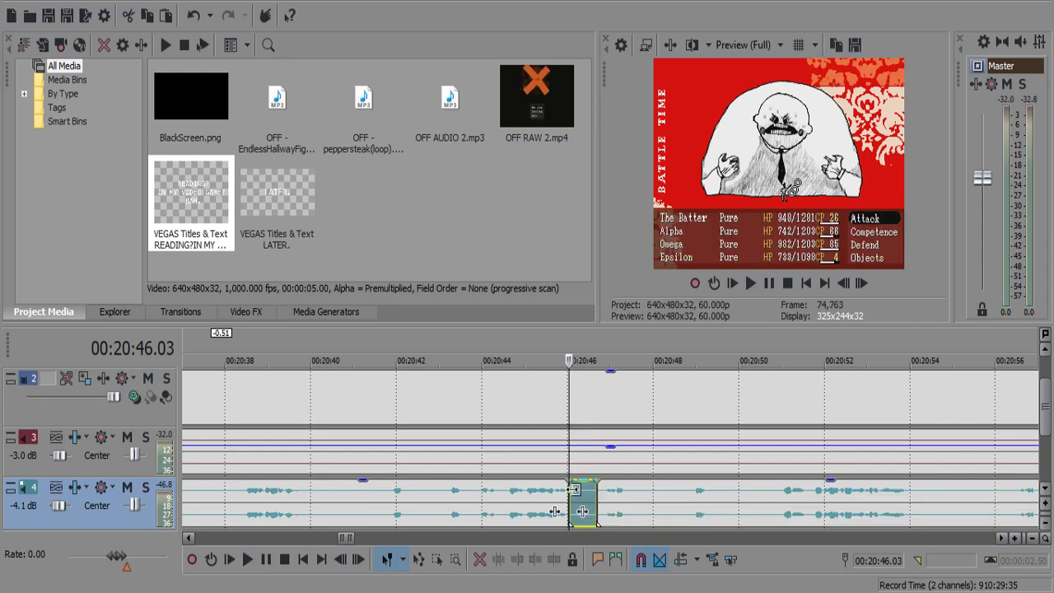
left_click(554, 504)
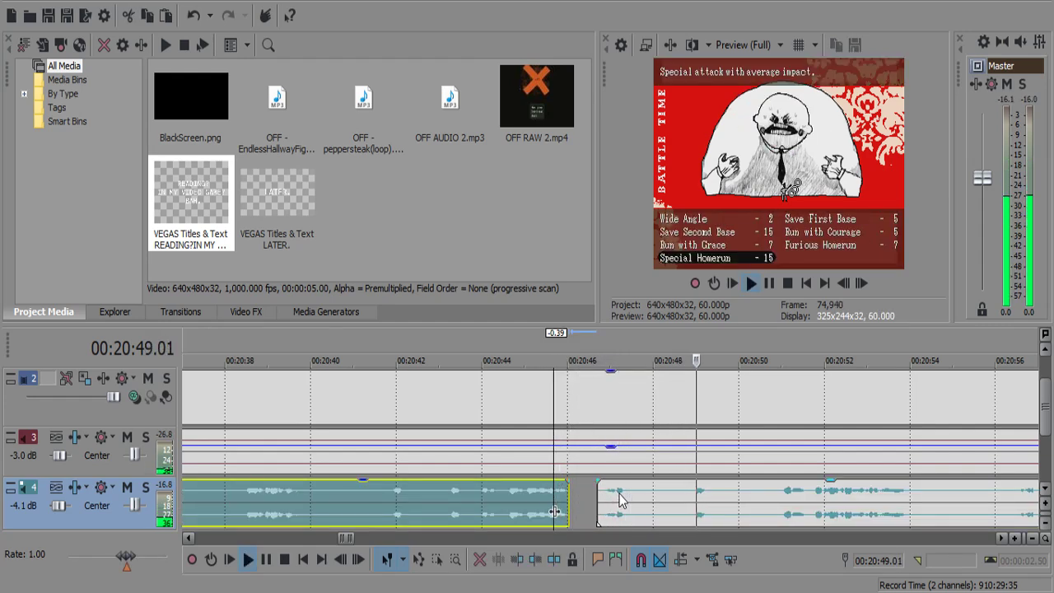
Split the track 4 commentary at about 20:54.13 and 20:56.22, delete the piece between the cuts and play on to about 21:09.
scroll(676, 489, "down", 10)
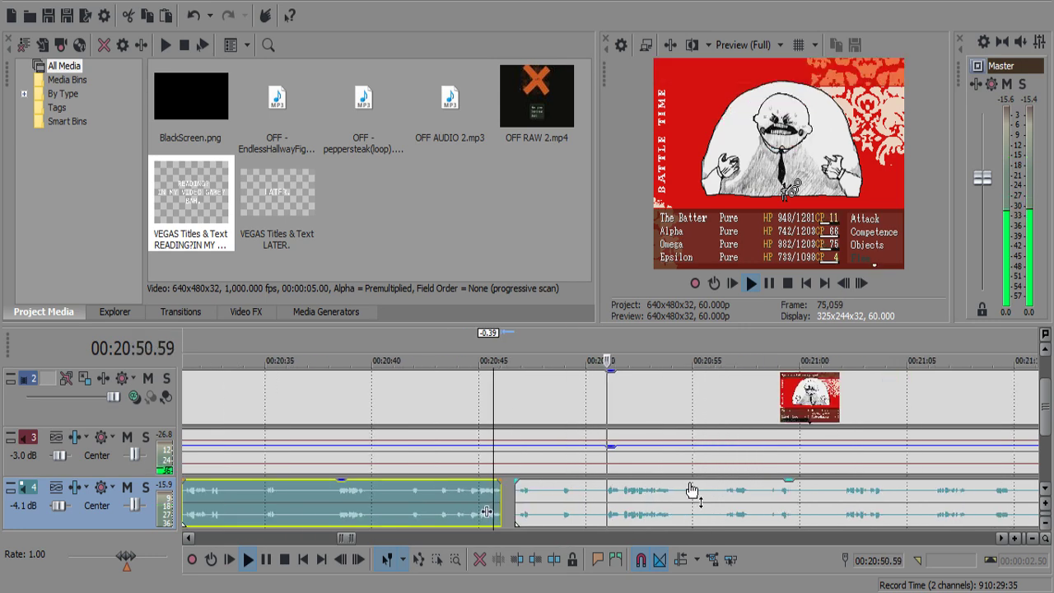
scroll(729, 489, "down", 5)
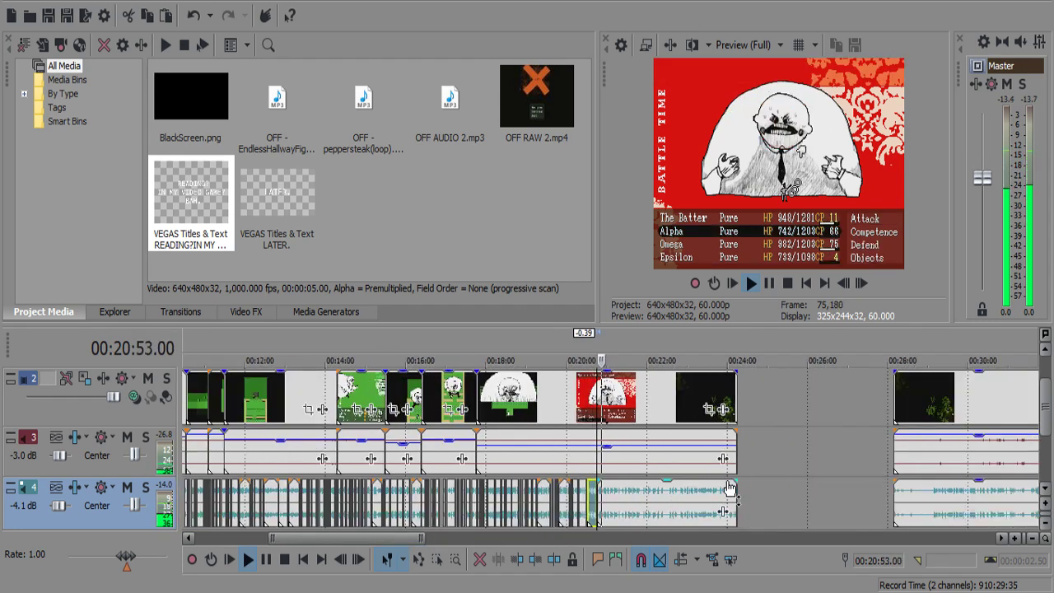
scroll(730, 489, "up", 10)
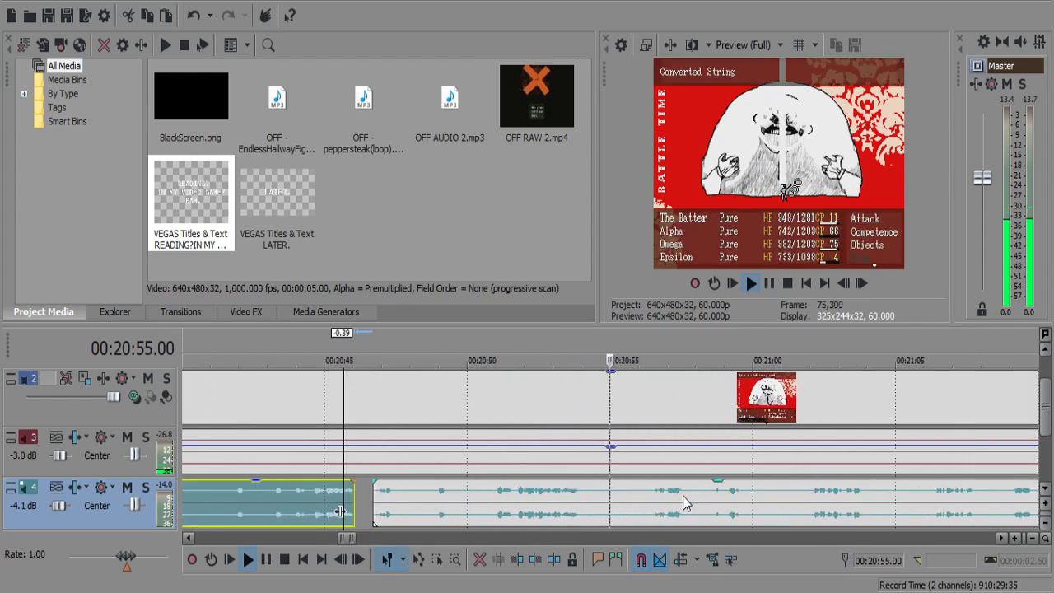
left_click(587, 494)
key("s")
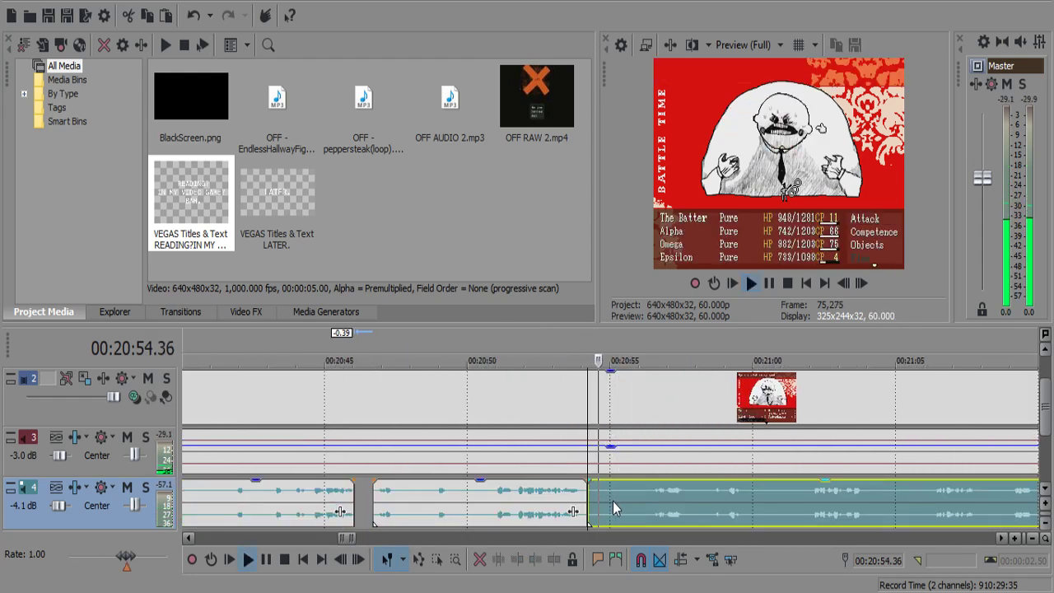
scroll(613, 502, "down", 2)
scroll(615, 501, "up", 3)
key("Return")
key("s")
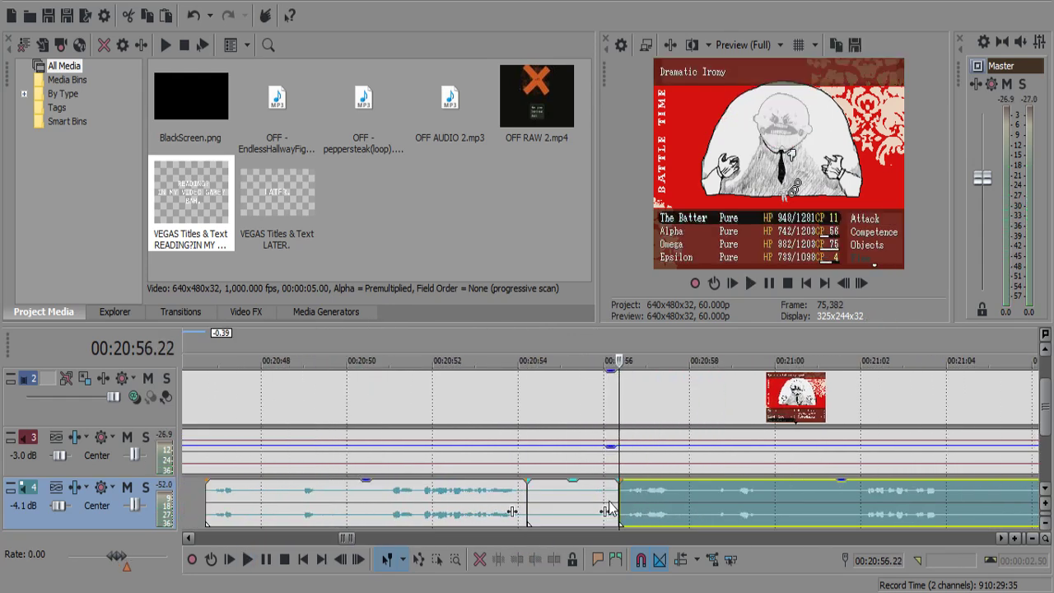
left_click(607, 502)
key("Delete")
left_click(620, 506)
key("space")
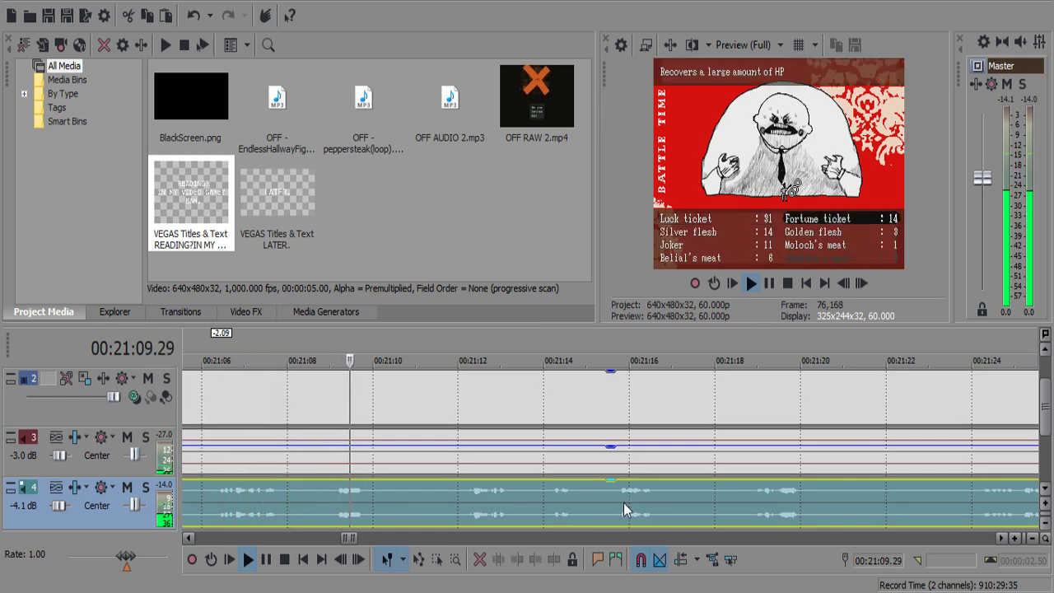
Cut the track 4 commentary from about 21:08.03 to 21:09.03 and keep playing past the gap.
key("space")
left_click(289, 511)
key("s")
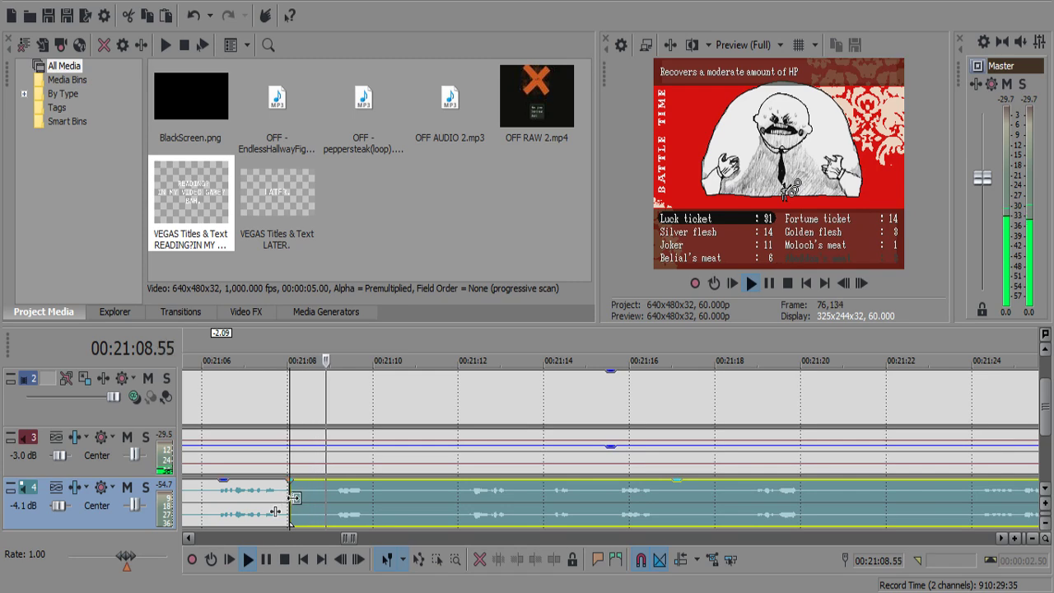
key("space")
key("s")
key("space")
scroll(564, 493, "up", 3)
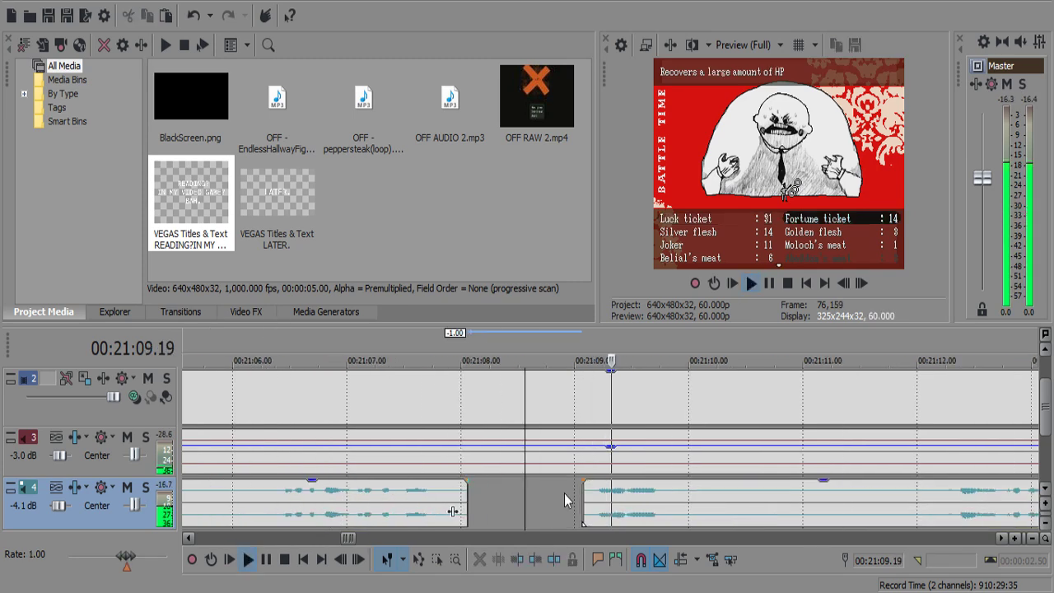
Split the track 4 commentary at about 21:10.04 and 21:10.45 and delete the piece between the cuts.
left_click(697, 492)
key("space")
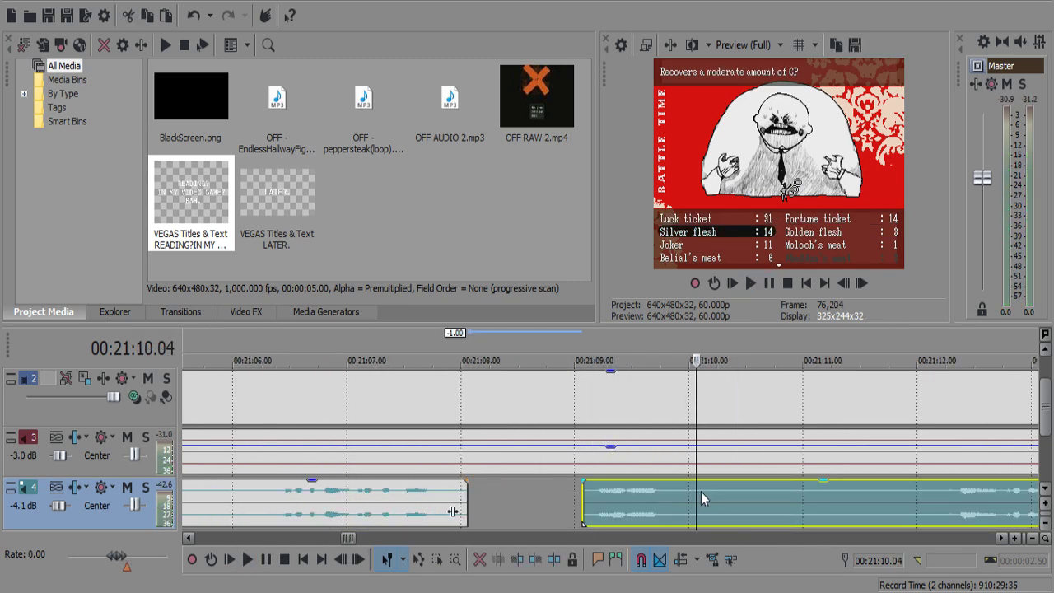
key("s")
left_click(774, 492)
key("s")
left_click(732, 491)
key("Page_Down")
key("Delete")
Add a short fade-out to the small track 4 clip ending at about 21:10.04, and play on from its start to about 21:22.
left_click_drag(696, 481, 699, 482)
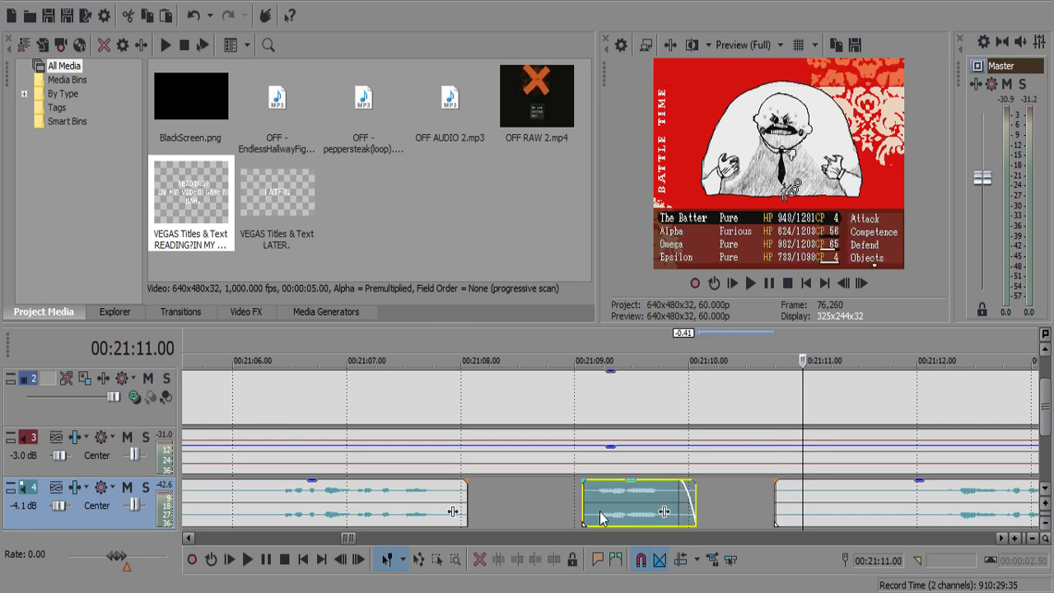
left_click(582, 514)
key("space")
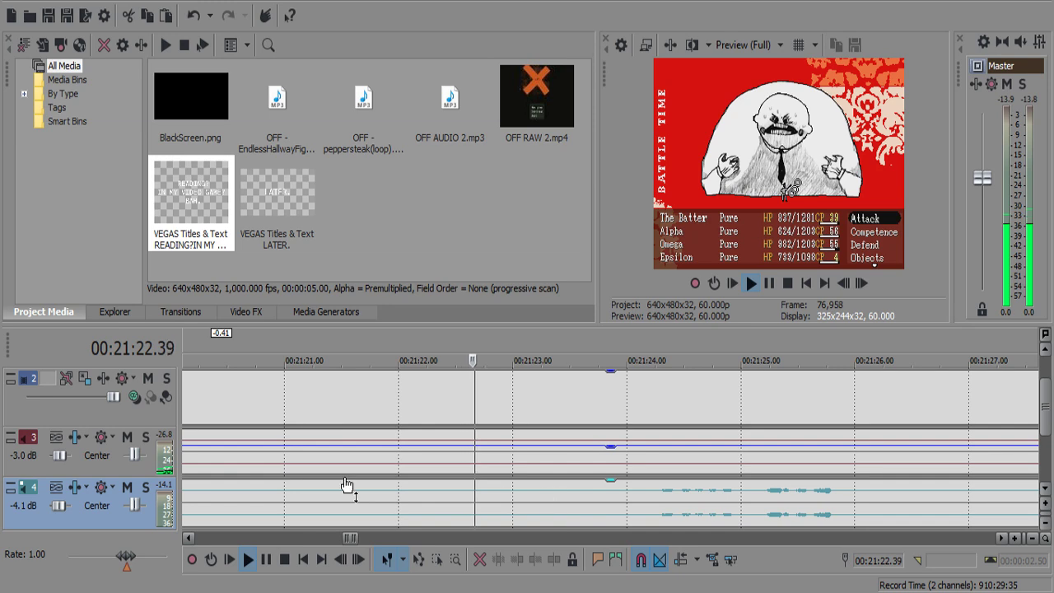
Split the track 4 commentary at about 21:20.11 and 21:24.01, remove the piece between the cuts and play on after the gap.
left_click(193, 501)
key("s")
key("space")
scroll(784, 486, "down", 3)
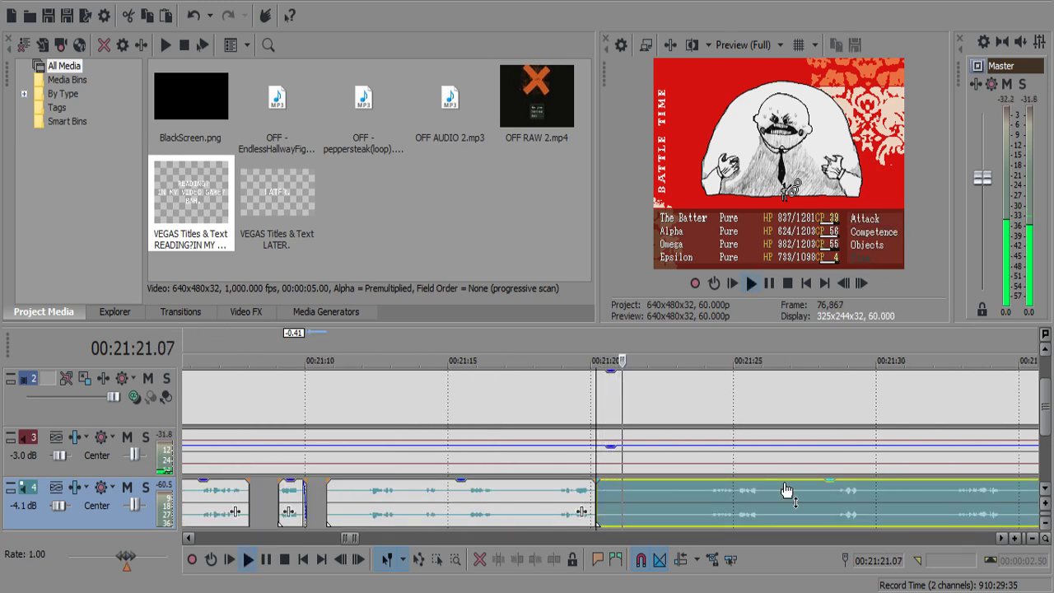
scroll(766, 488, "down", 1)
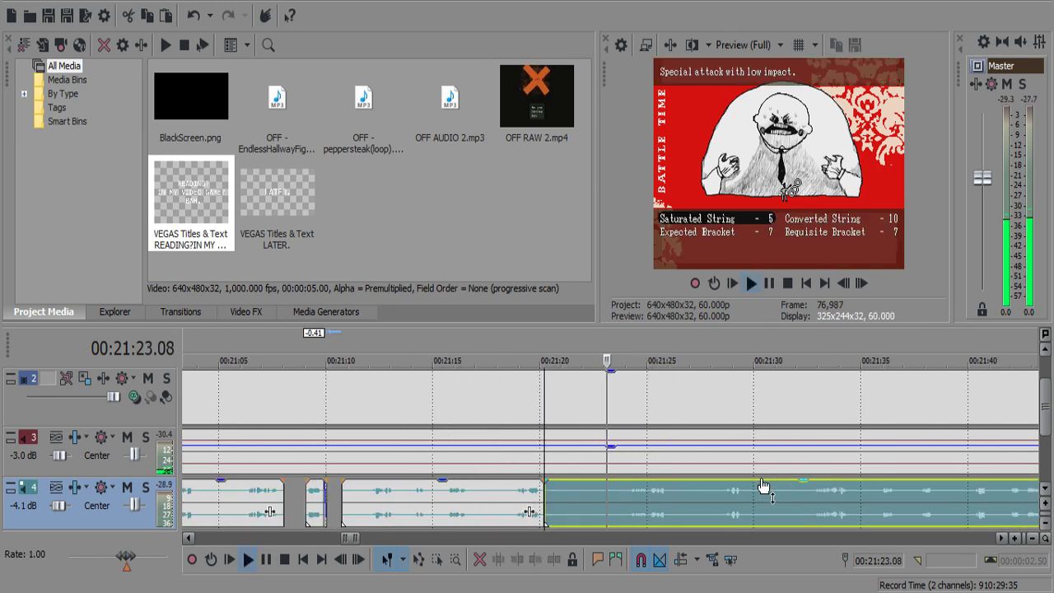
scroll(757, 487, "up", 2)
key("Return")
left_click(629, 499)
key("s")
key("Delete")
key("space")
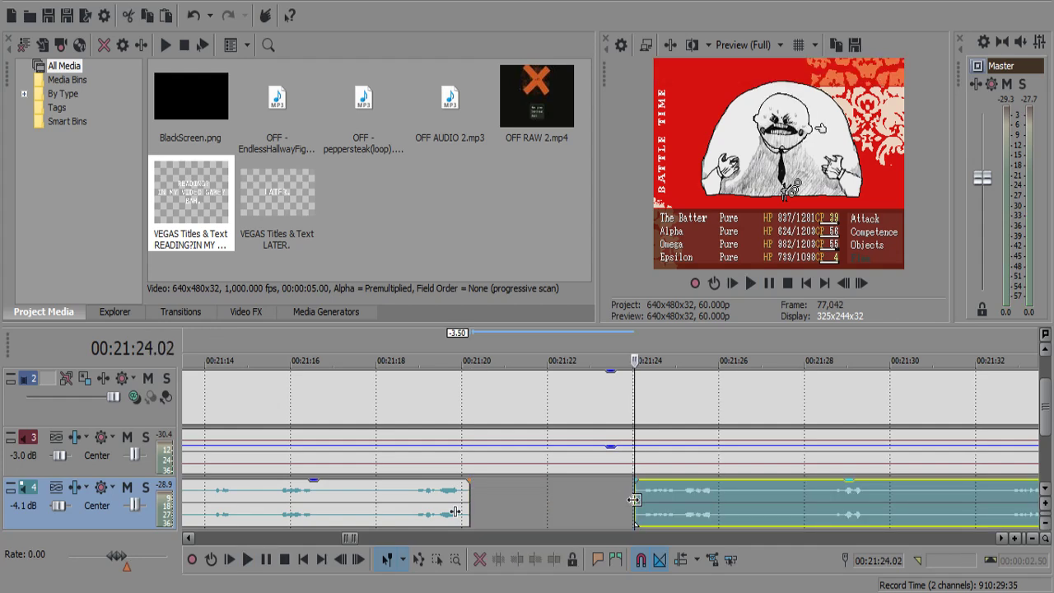
Cut the track 4 commentary from about 21:26.04 to 21:28.38, extending the following clip's start back to about 21:28.32.
scroll(637, 500, "down", 3)
scroll(642, 501, "up", 4)
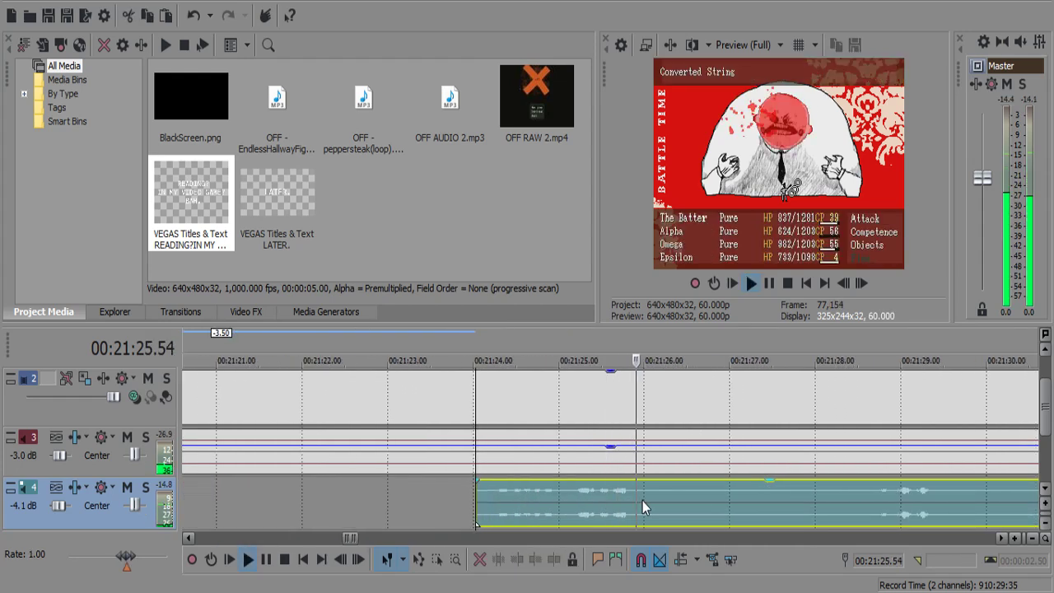
key("Return")
key("s")
key("space")
scroll(645, 499, "down", 3)
scroll(651, 498, "up", 2)
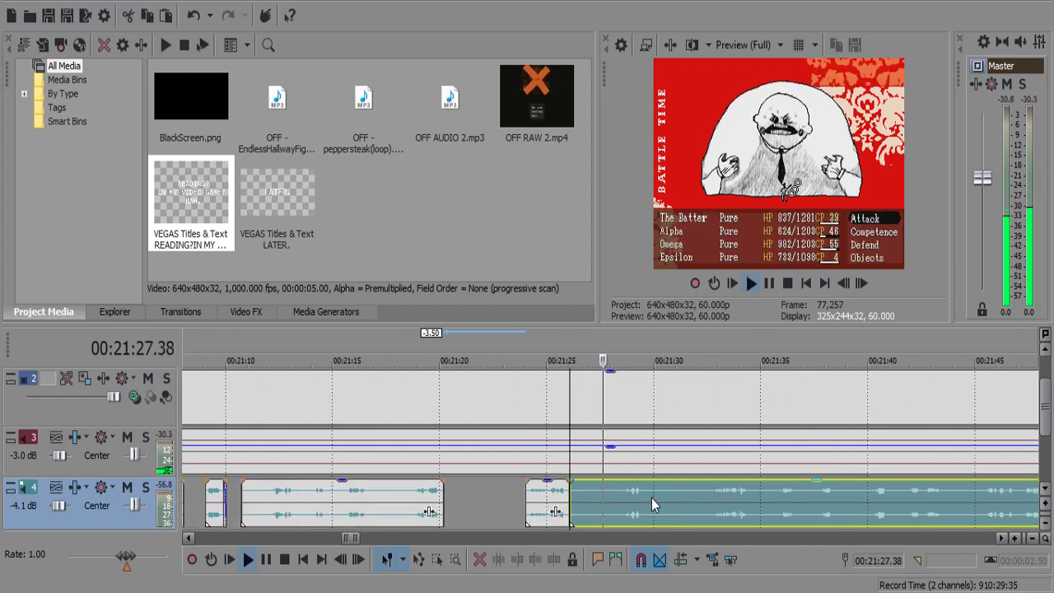
key("s")
left_click(630, 498)
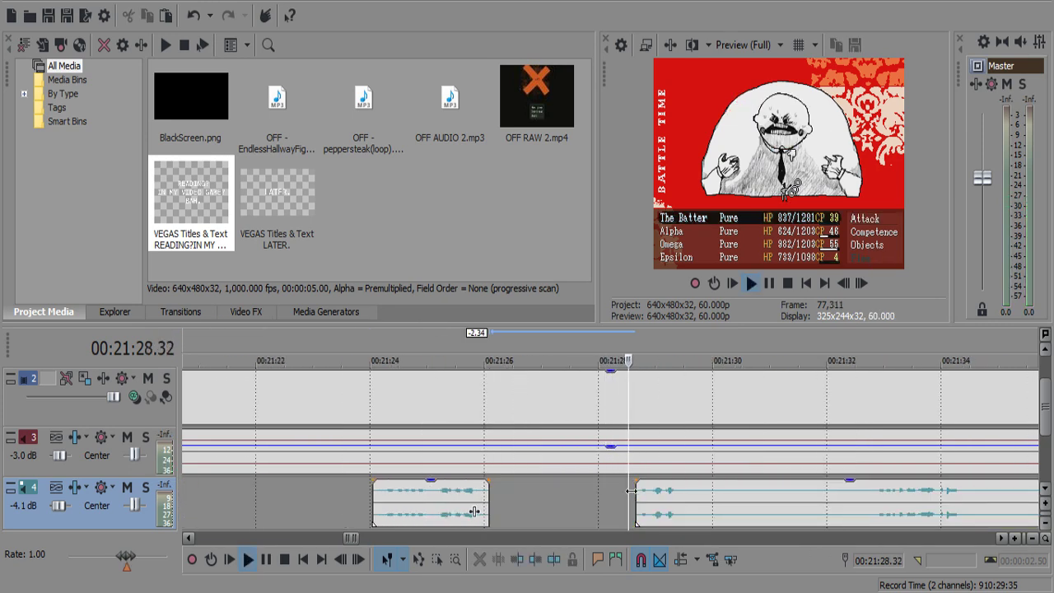
left_click_drag(635, 496, 629, 497)
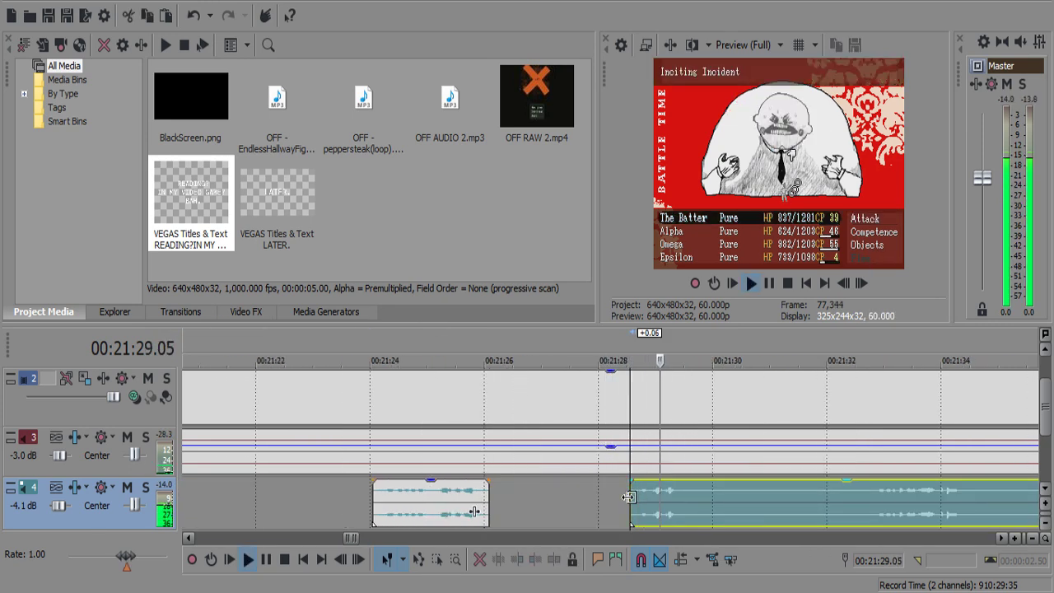
Split the track 4 commentary at about 21:29.32 and 21:32.37, delete the piece between the cuts and play on to about 21:47.
key("s")
scroll(628, 498, "down", 2)
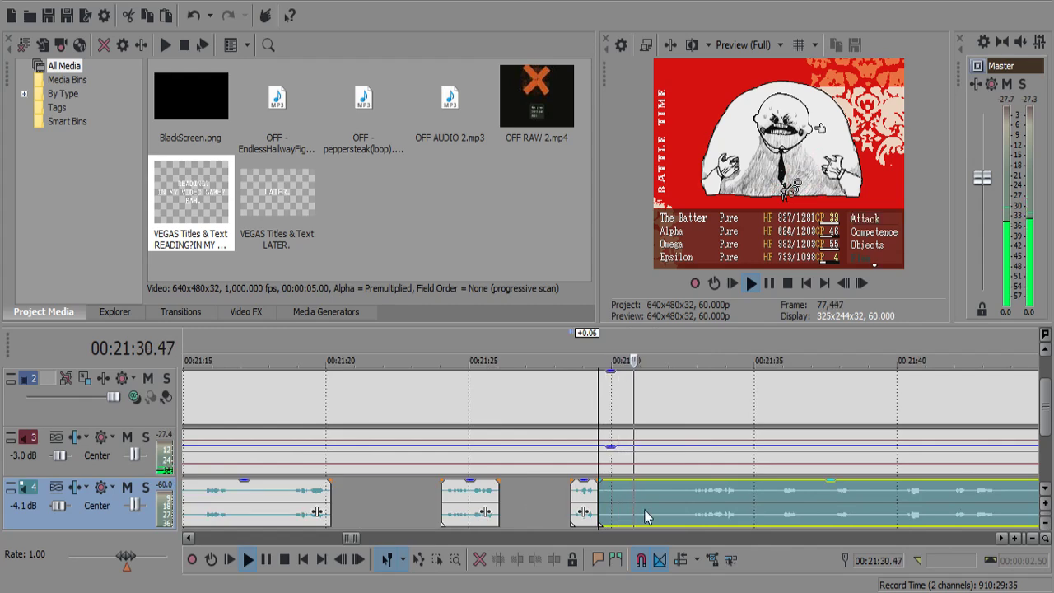
key("Return")
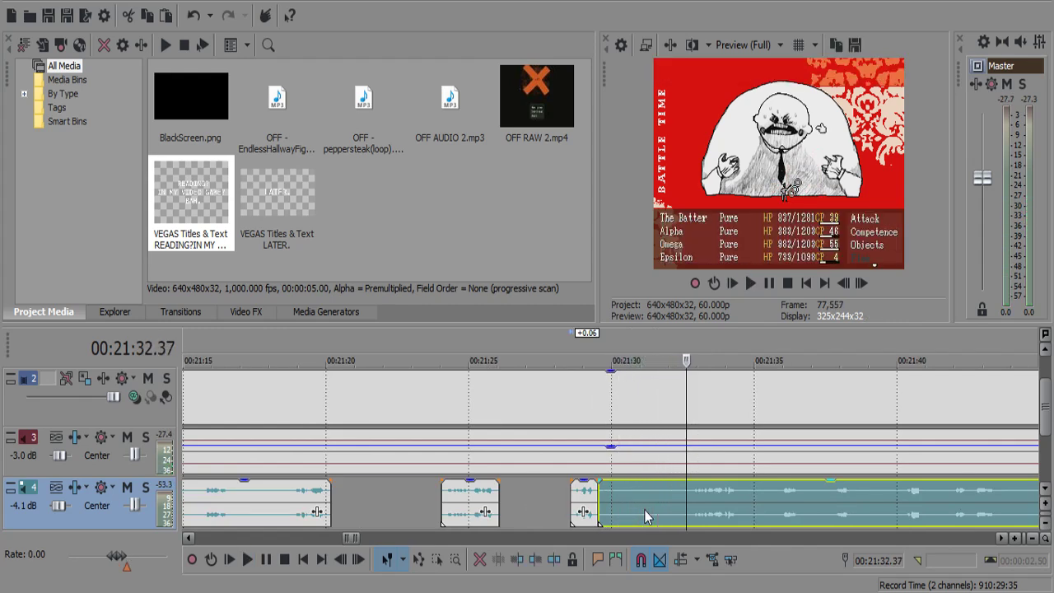
key("s")
left_click(647, 516)
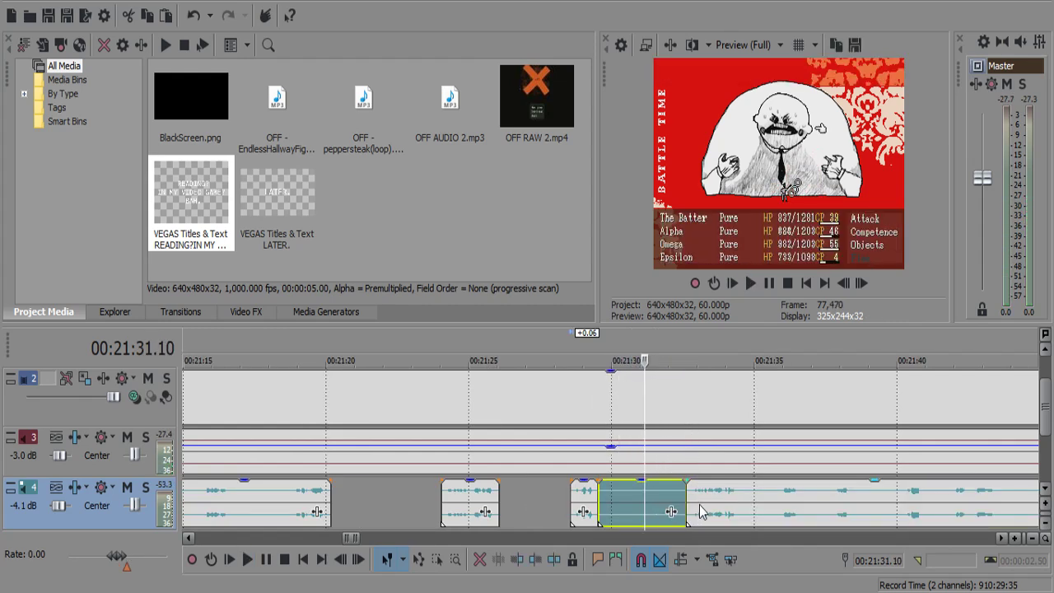
key("Delete")
left_click(689, 502)
key("space")
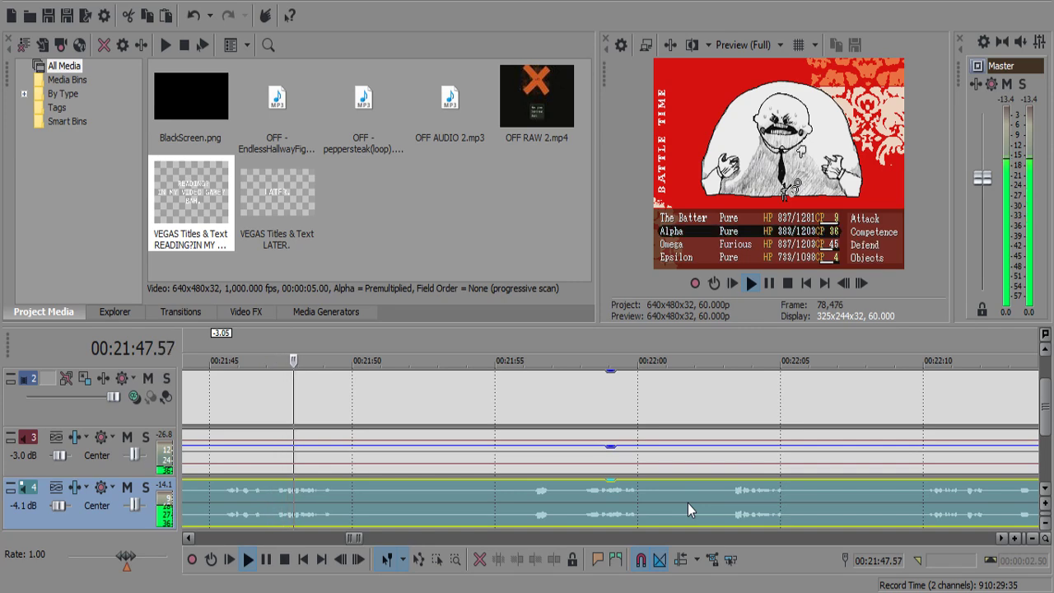
Split the track 4 commentary at about 21:49.31 and 21:56.05, and delete the piece between the cuts.
key("s")
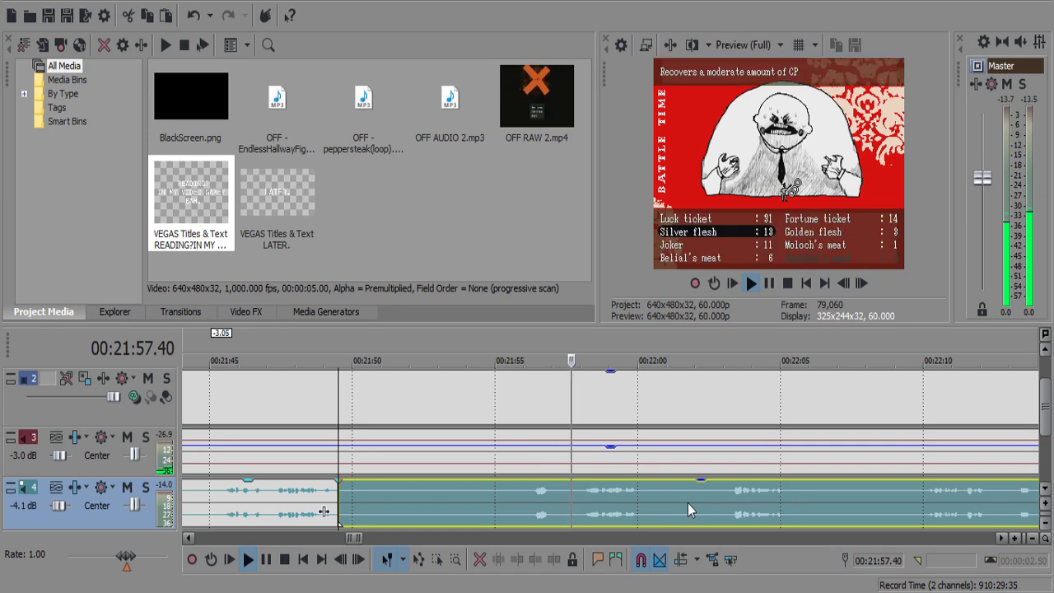
left_click(521, 496)
key("s")
left_click(521, 495)
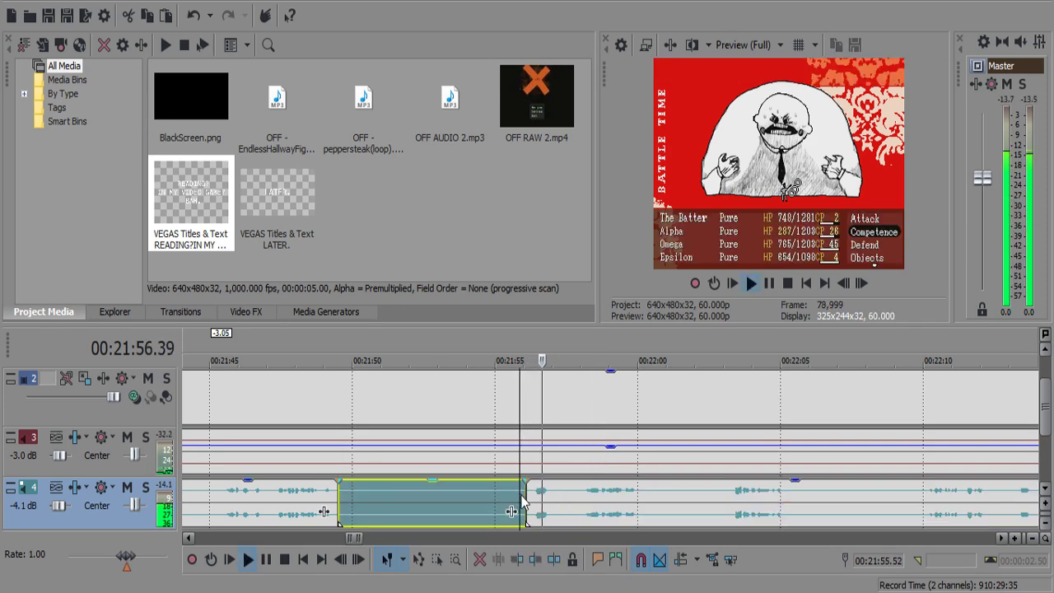
key("Delete")
scroll(745, 503, "down", 2)
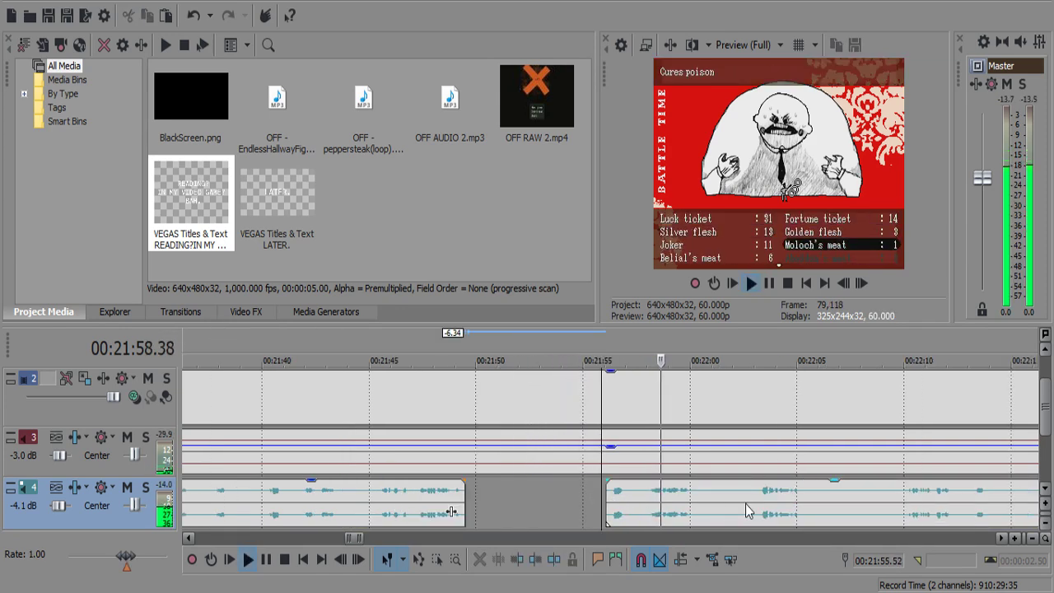
scroll(745, 503, "down", 2)
scroll(787, 501, "up", 3)
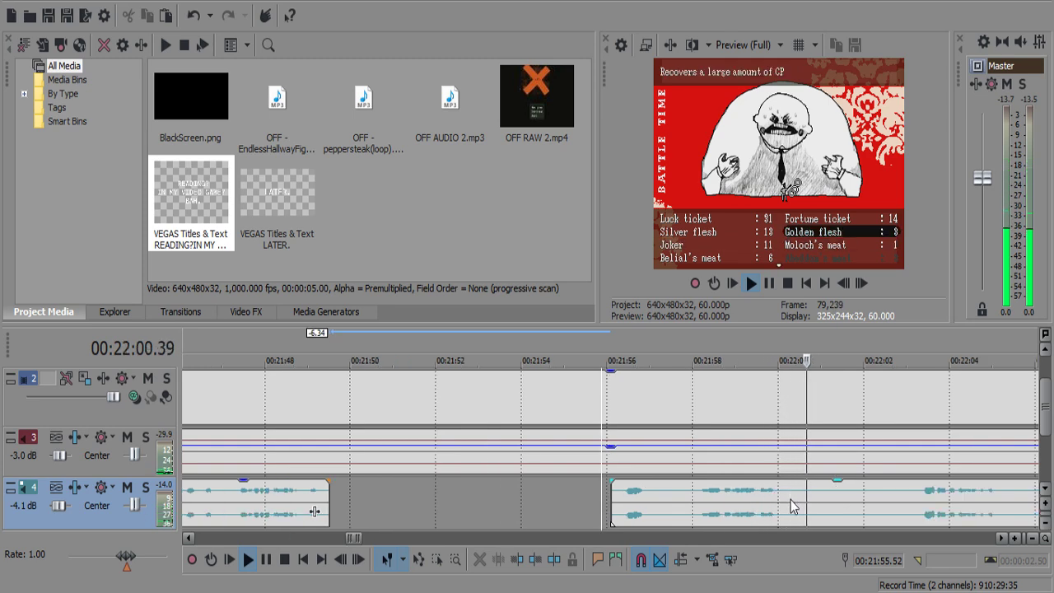
Split the track 4 commentary at about 22:00.17 and 22:03.05, delete the piece between the cuts and resume playback.
left_click(790, 505)
key("s")
scroll(788, 498, "down", 3)
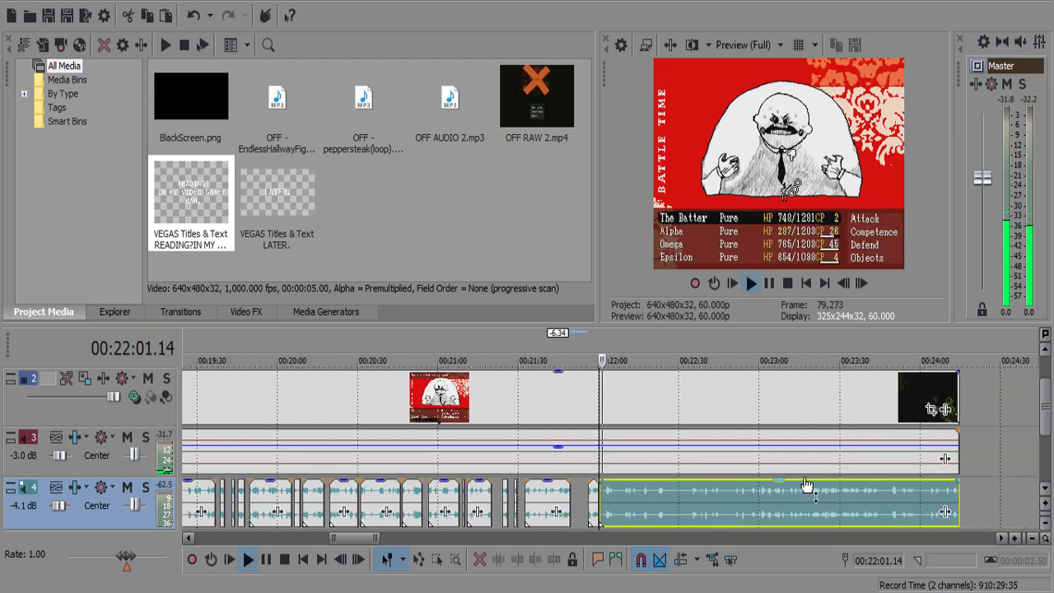
scroll(685, 494, "up", 2)
scroll(613, 503, "up", 1)
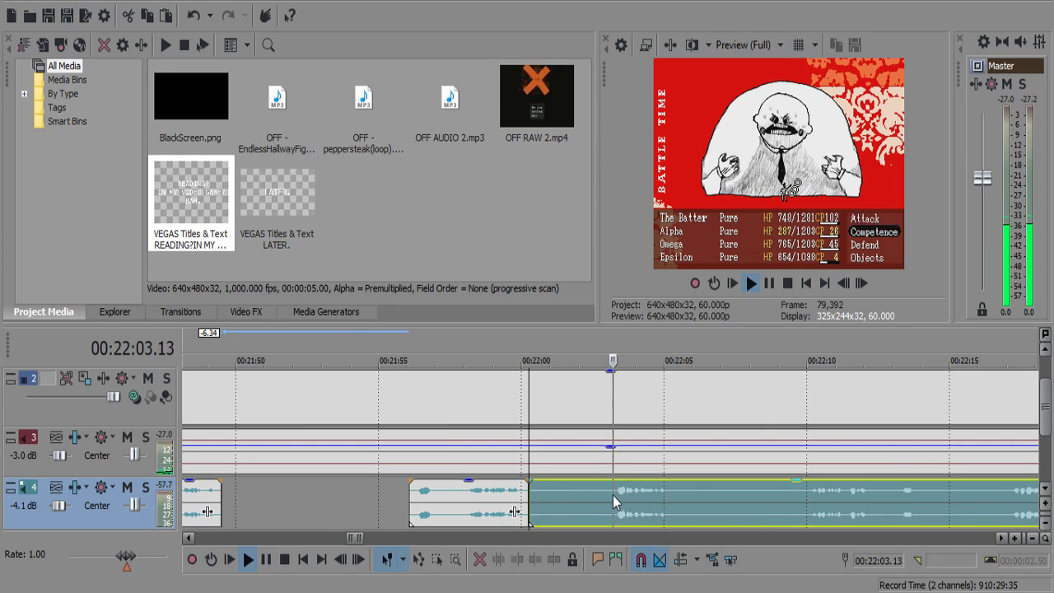
left_click(606, 495)
key("space")
key("s")
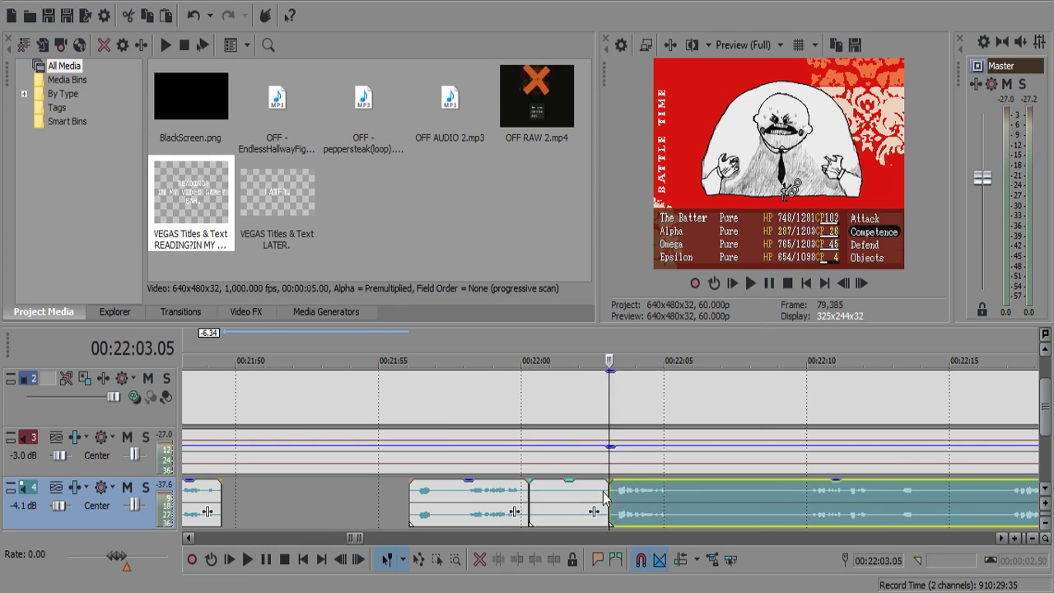
left_click(603, 492)
key("Delete")
key("space")
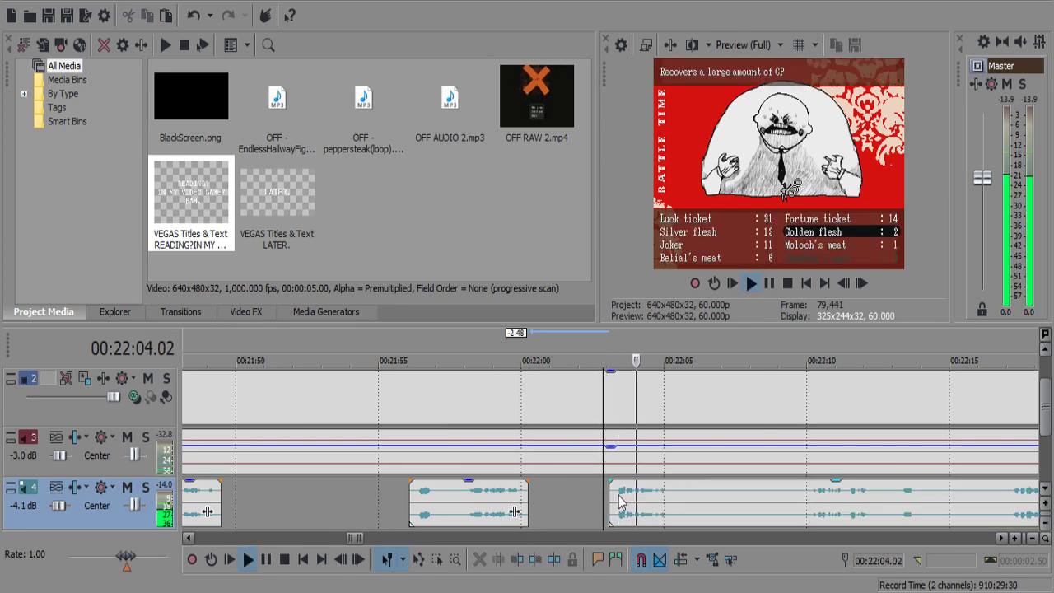
Split the track 4 commentary at about 22:05.17 and 22:10.03, and remove the piece between the cuts.
scroll(617, 494, "up", 2)
left_click(625, 495)
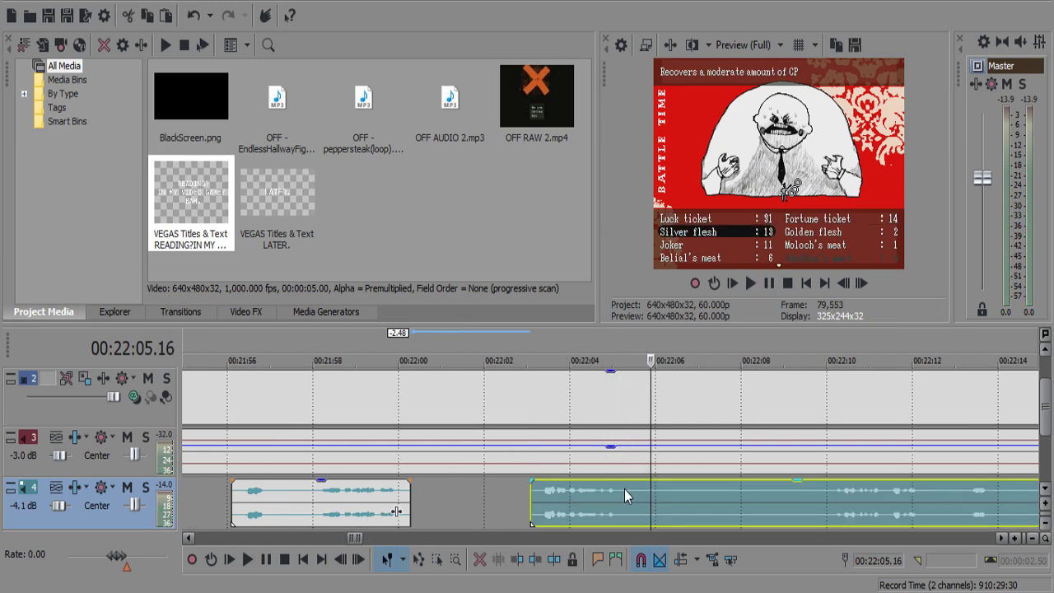
key("s")
scroll(630, 494, "down", 3)
scroll(649, 489, "up", 2)
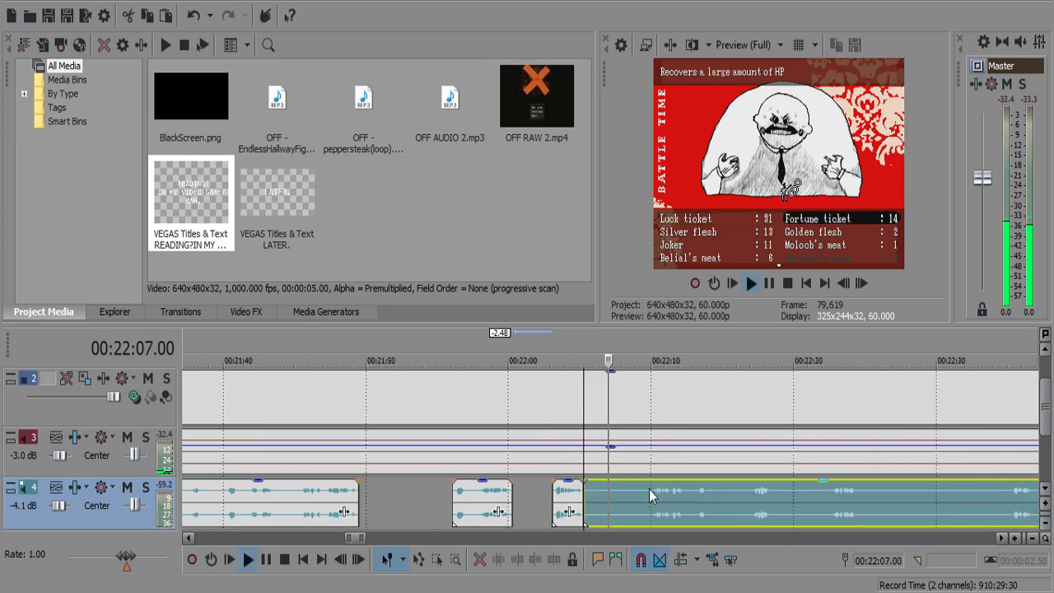
scroll(643, 489, "up", 2)
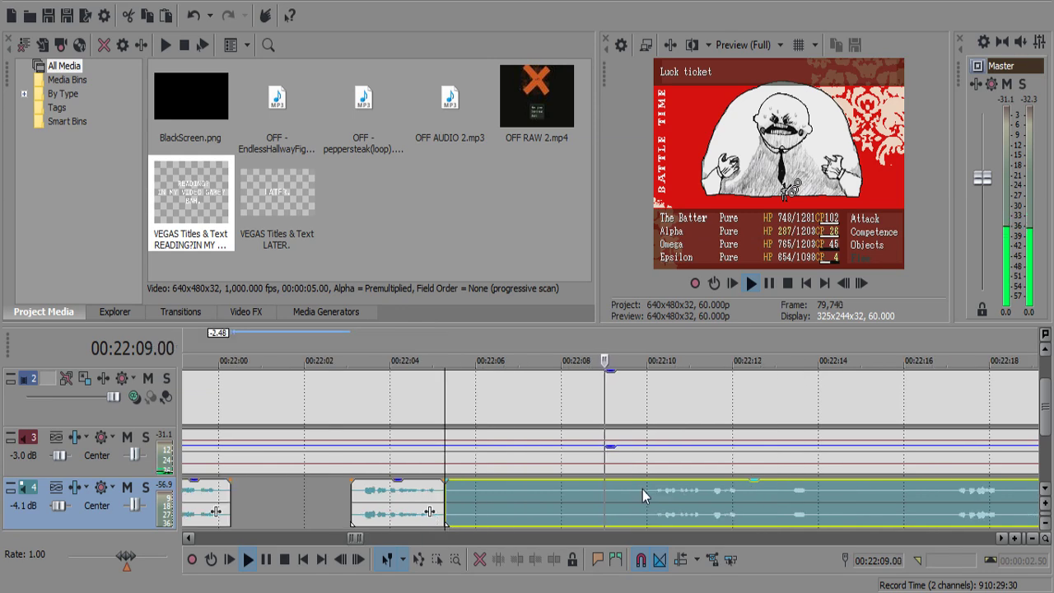
left_click(645, 494)
key("s")
key("Delete")
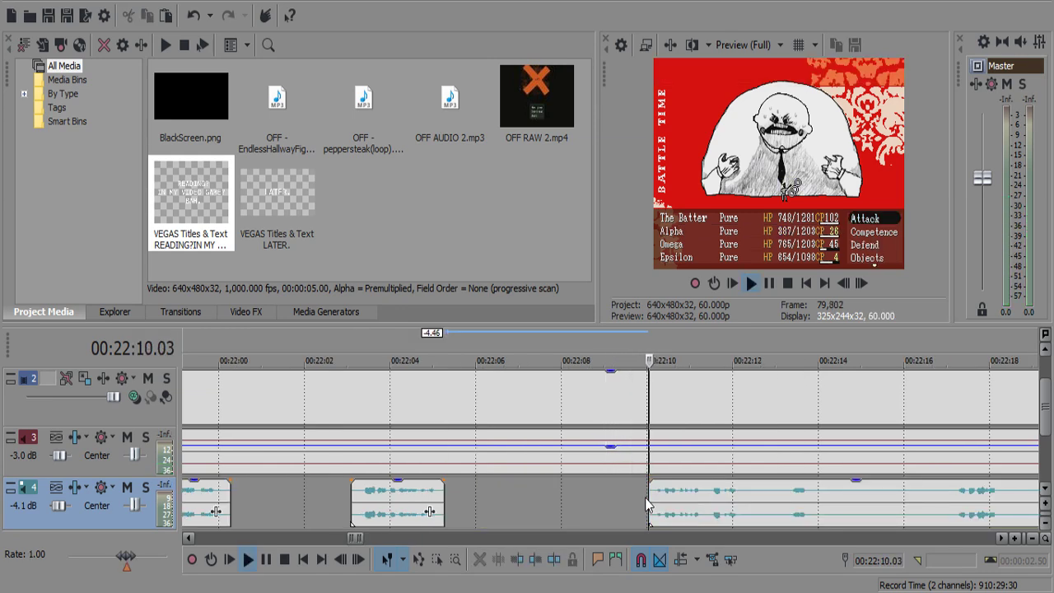
Split the track 4 commentary at about 22:14.02 and trim the following clip's start forward to about 22:17.01.
scroll(648, 502, "down", 5)
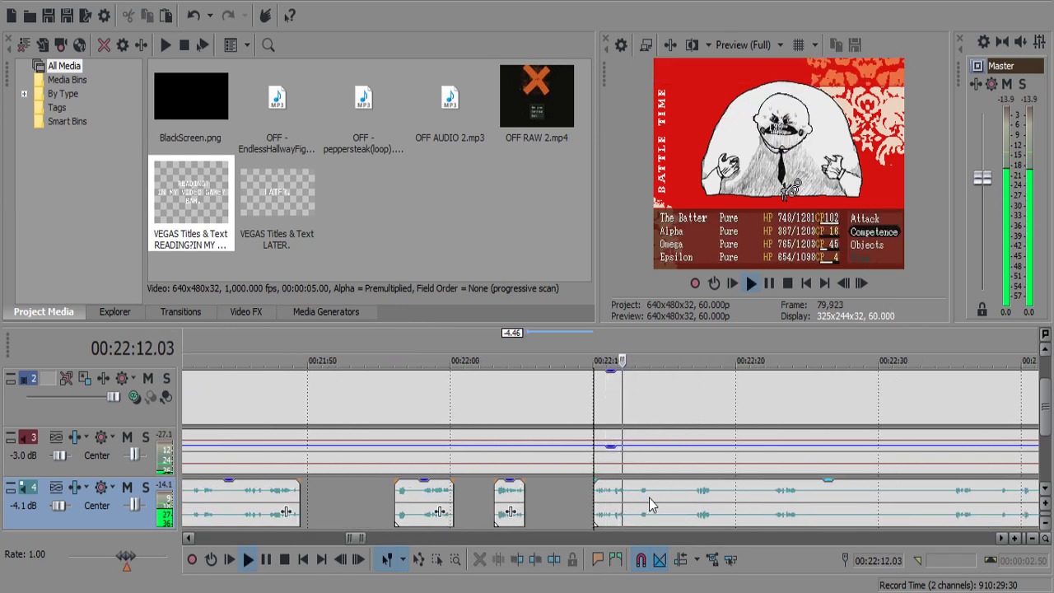
scroll(649, 501, "up", 6)
scroll(604, 524, "down", 4)
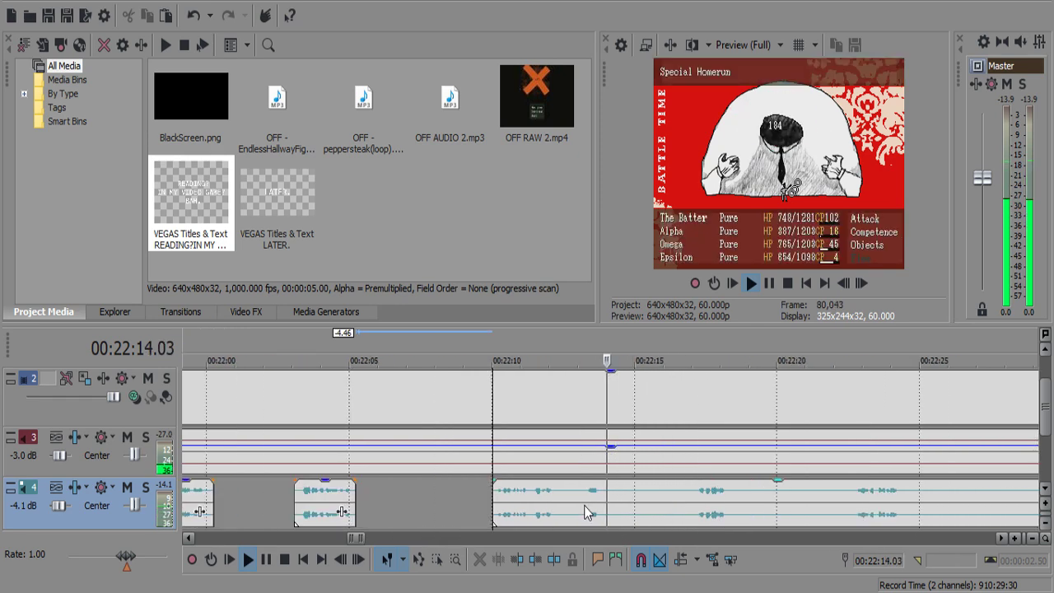
left_click(609, 492)
key("s")
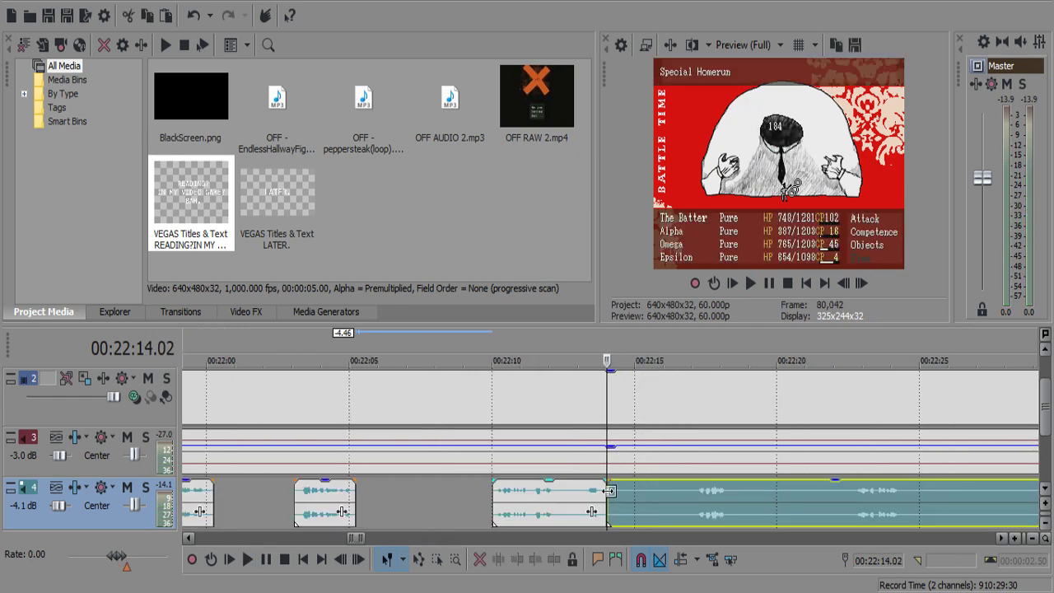
scroll(626, 498, "up", 3)
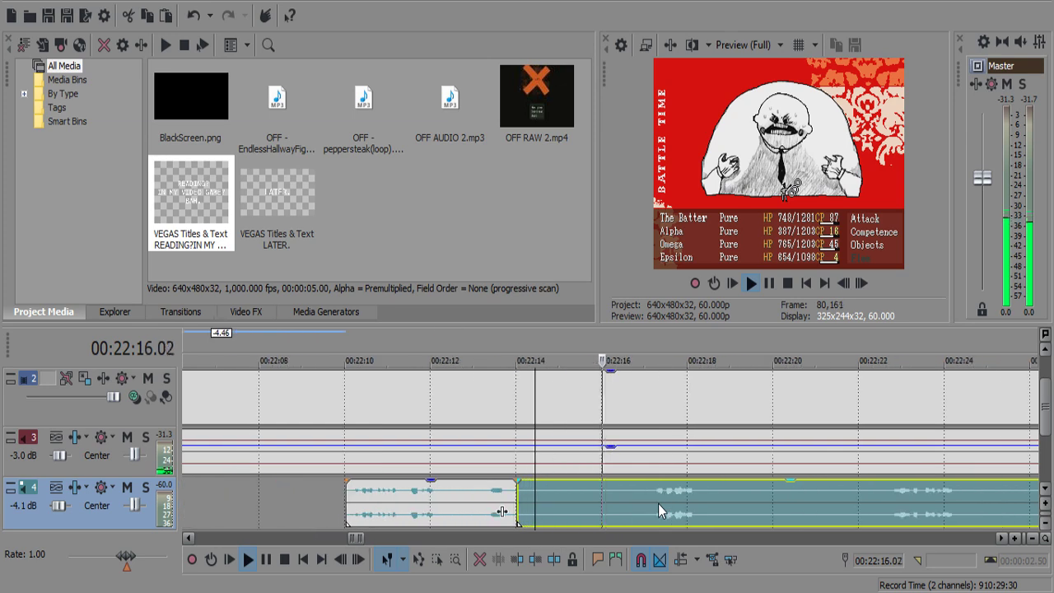
left_click_drag(517, 503, 645, 495)
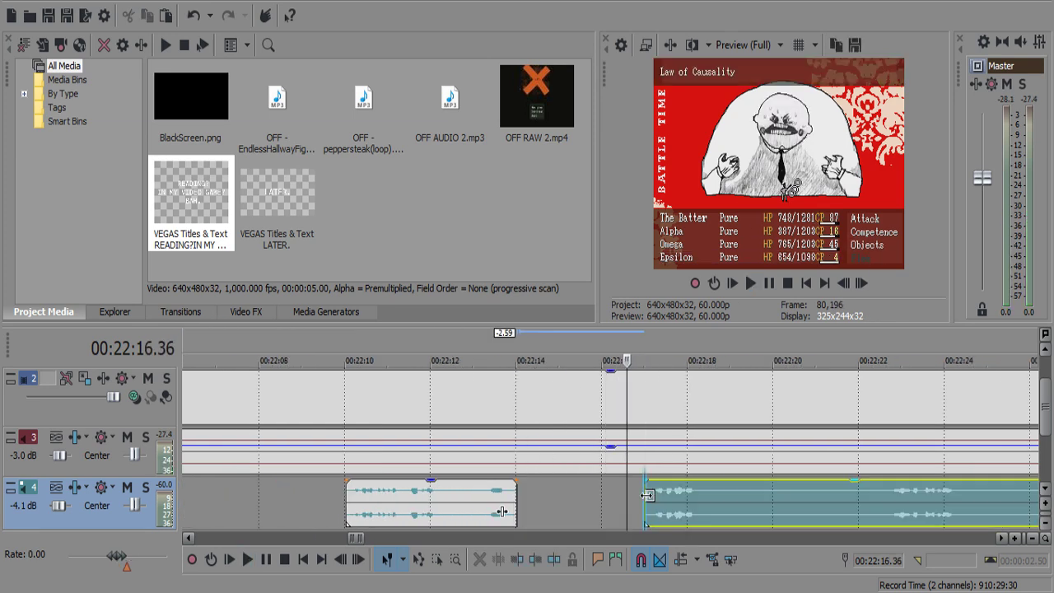
Split the track 4 commentary at about 22:18.29 and move the short clip before the cut earlier, starting at about 22:16.14.
key("s")
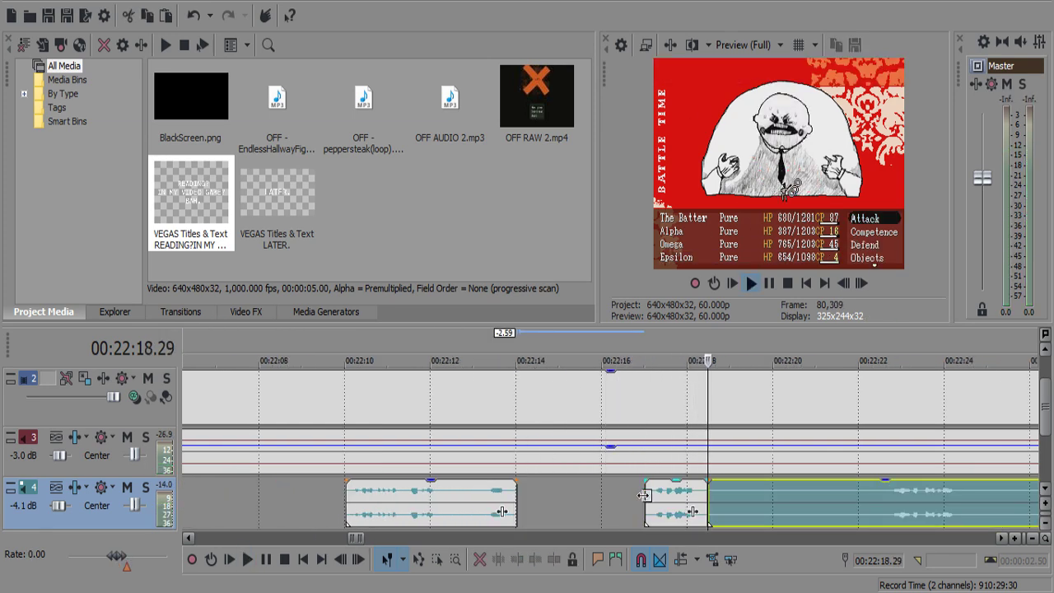
left_click(619, 497)
left_click(669, 507)
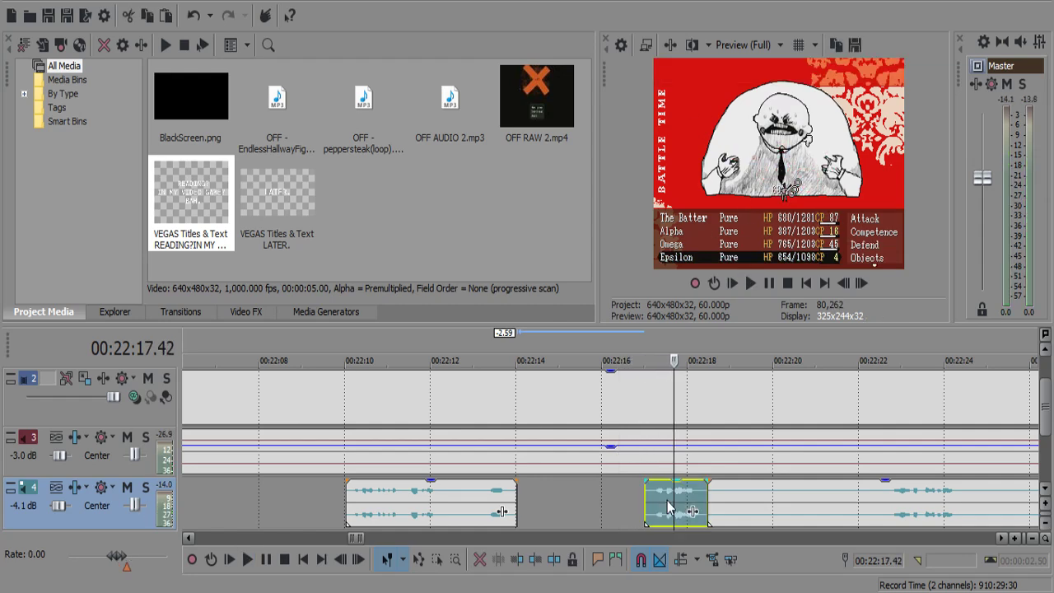
left_click(616, 495)
key("space")
key("space")
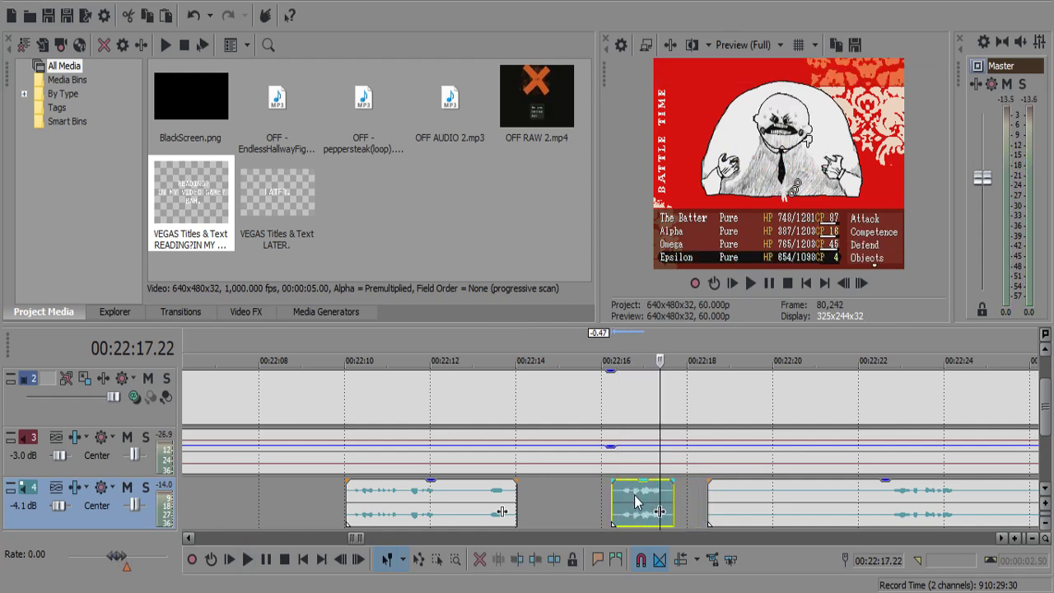
Nudge the short track 4 clip later in small moves to start at about 22:16.22, playing it back to check the timing.
left_click_drag(634, 496, 636, 498)
left_click(592, 499)
key("space")
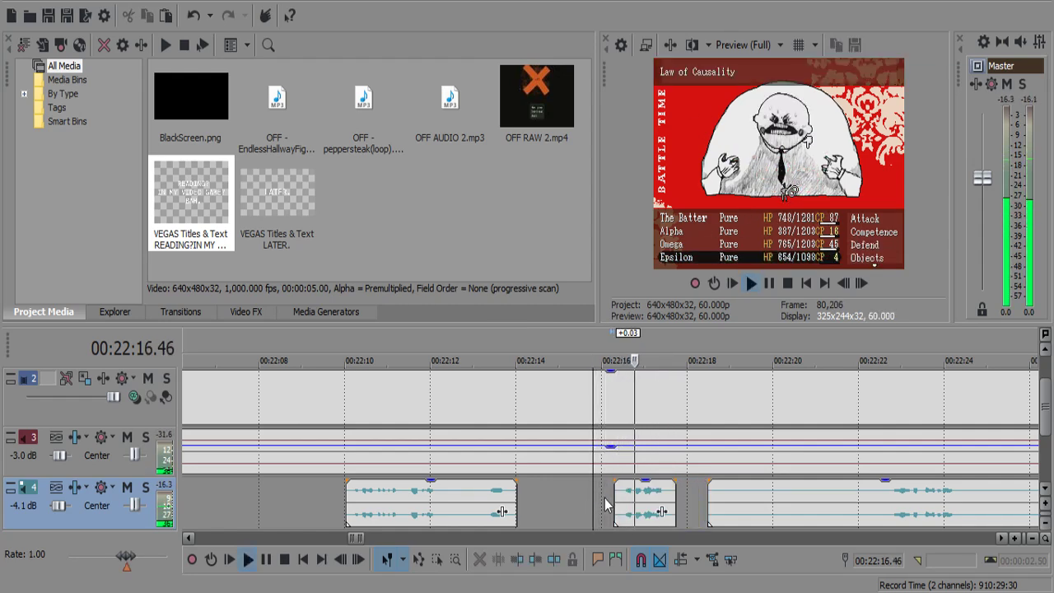
key("space")
left_click_drag(647, 506, 650, 510)
left_click(617, 496)
key("space")
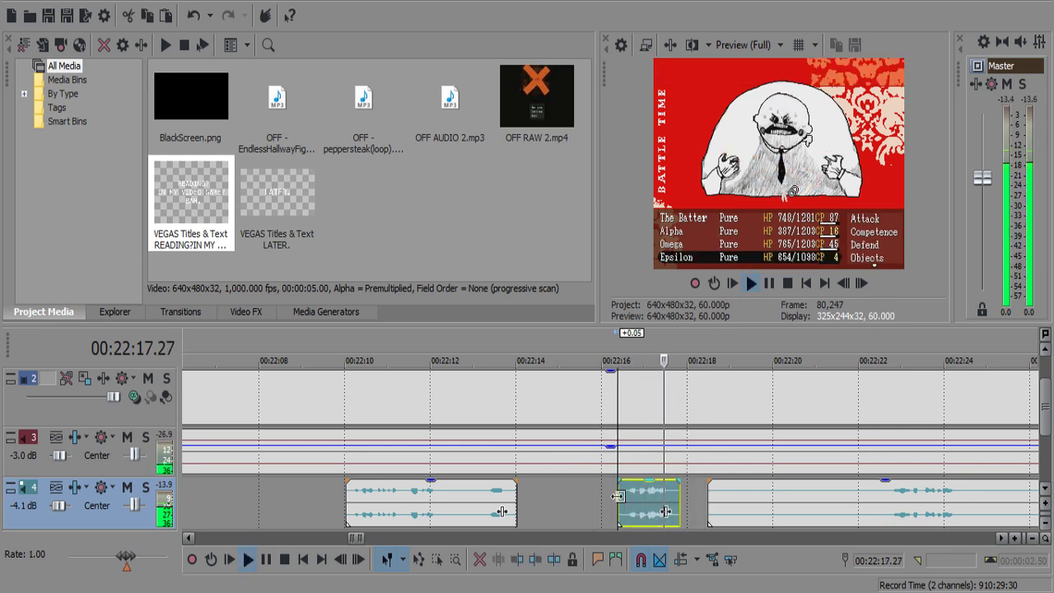
key("Return")
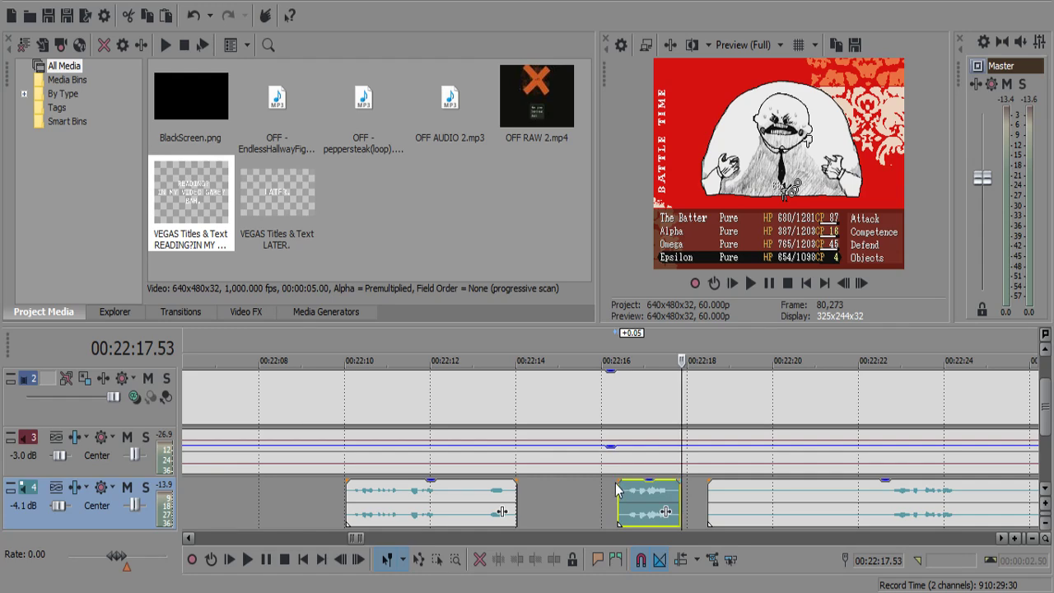
key("space")
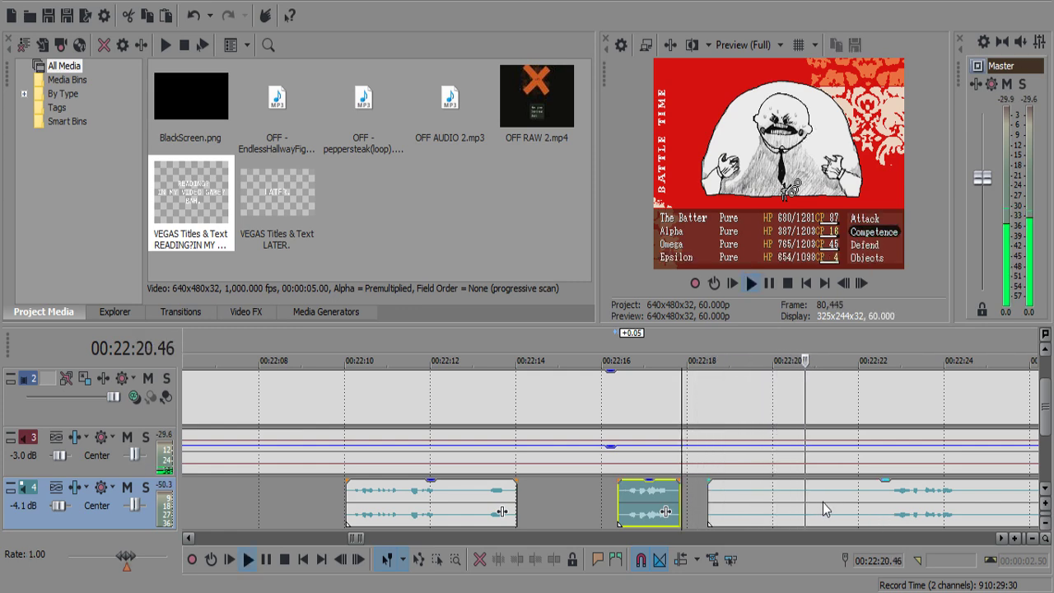
Split the track 4 commentary at about 22:22.28, delete the piece back to 22:18.29 and resume playback.
left_click(631, 495)
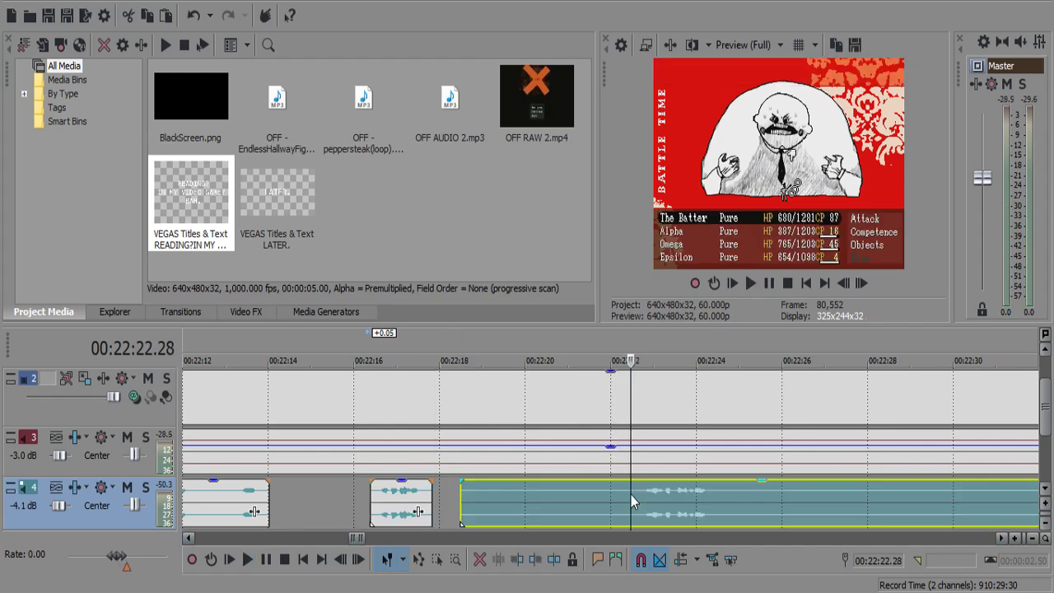
key("space")
key("s")
key("Delete")
key("space")
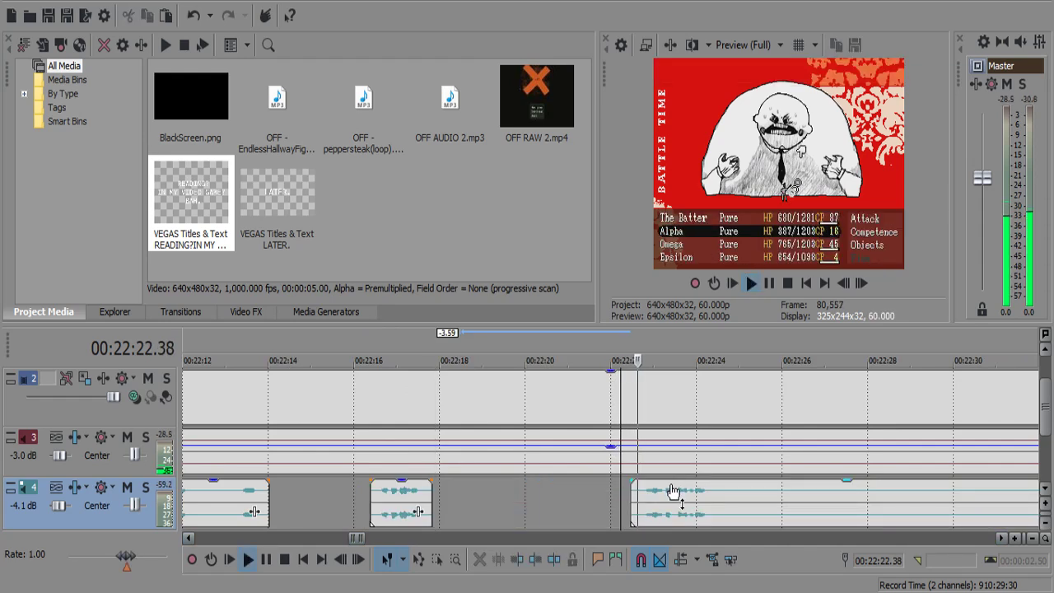
Split the track 4 commentary at about 22:24.34 and 22:35.08, and delete the piece between the cuts.
left_click(721, 504)
key("s")
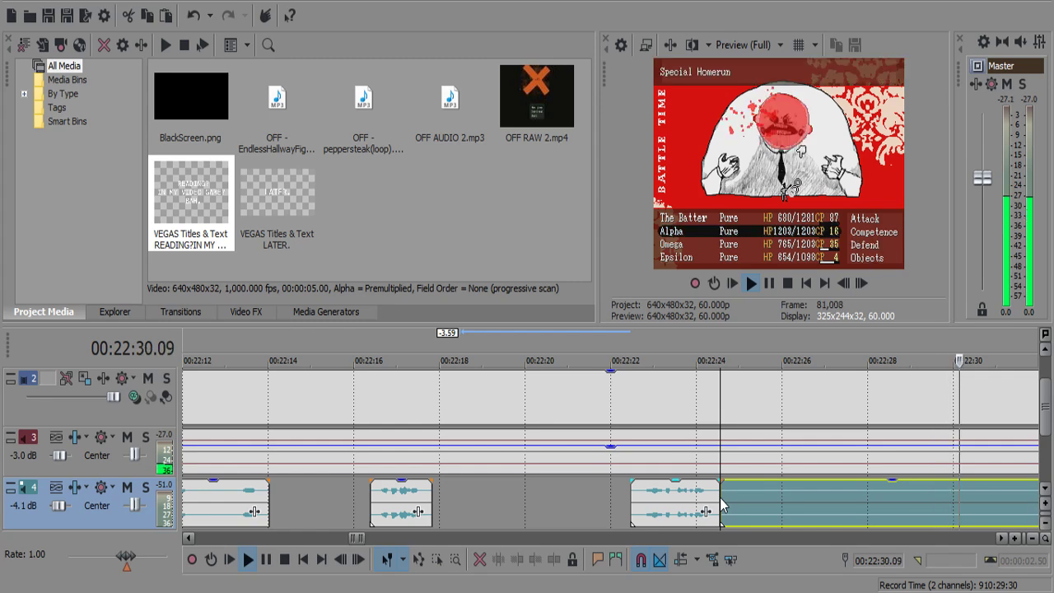
scroll(721, 506, "down", 3)
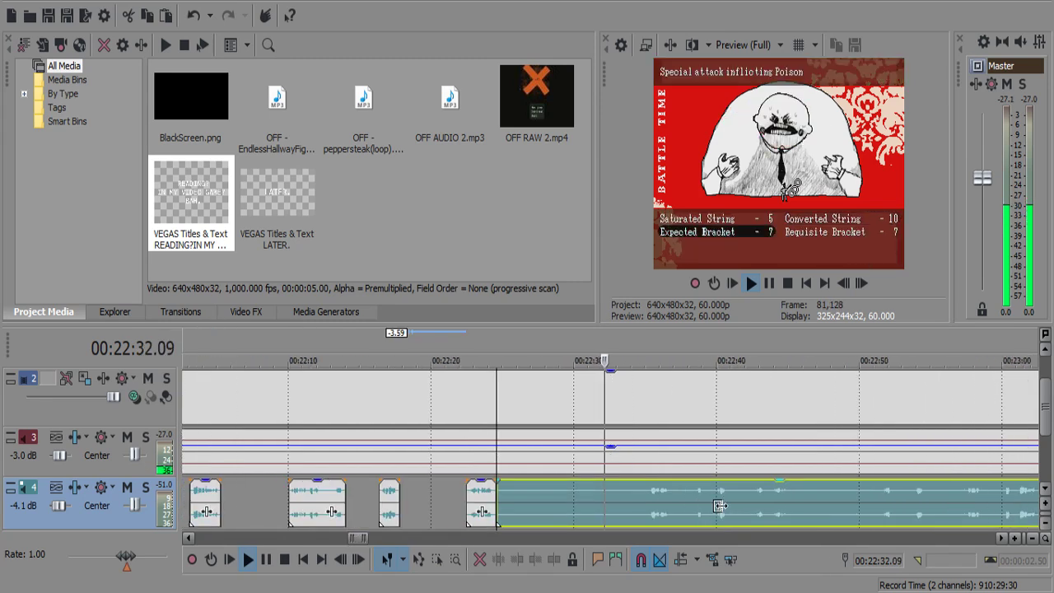
scroll(686, 491, "up", 3)
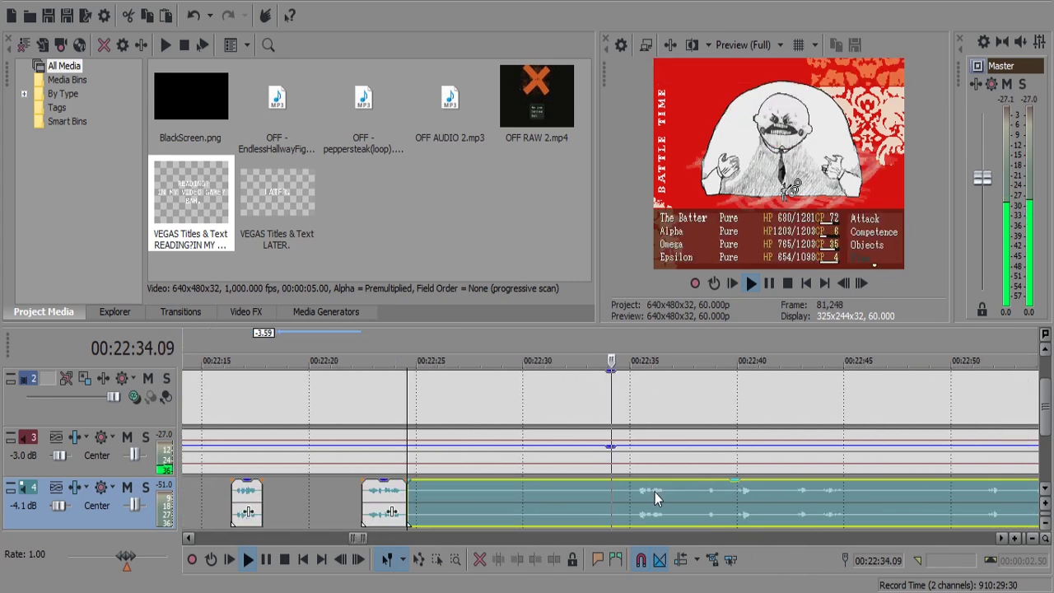
scroll(654, 492, "up", 1)
key("s")
left_click(614, 492)
key("Delete")
left_click(627, 492)
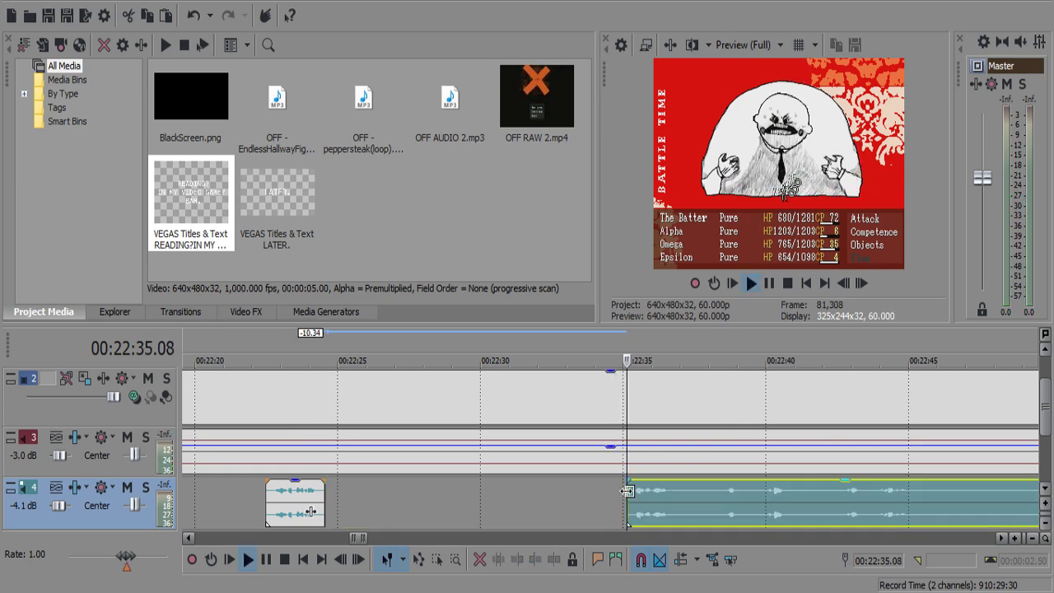
Split the track 4 commentary at about 22:36.39 and 22:38.07, delete the piece between the cuts and play on to about 22:42.
scroll(634, 489, "up", 3)
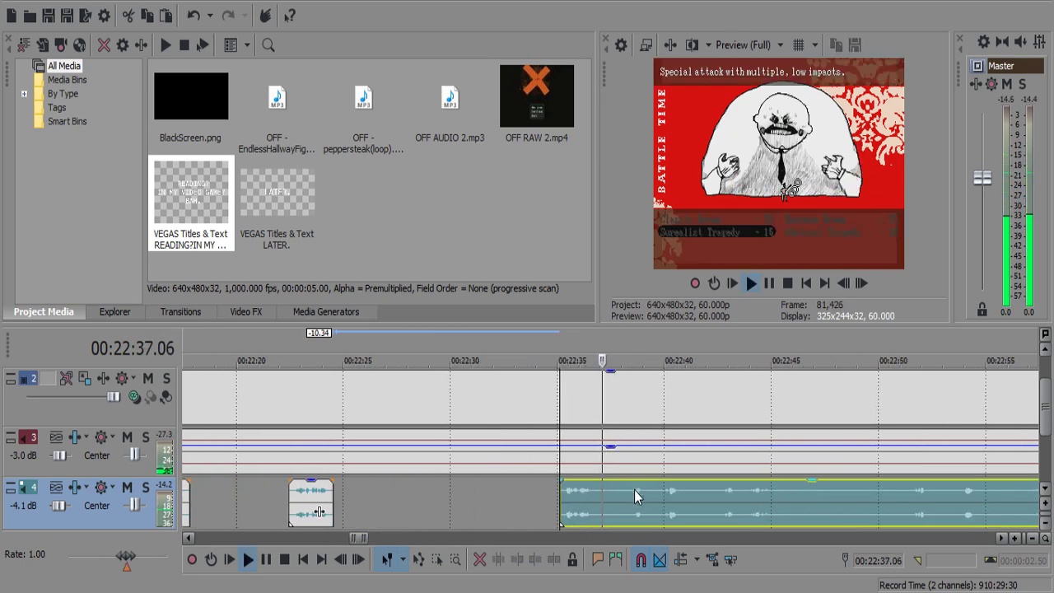
left_click(574, 487)
key("s")
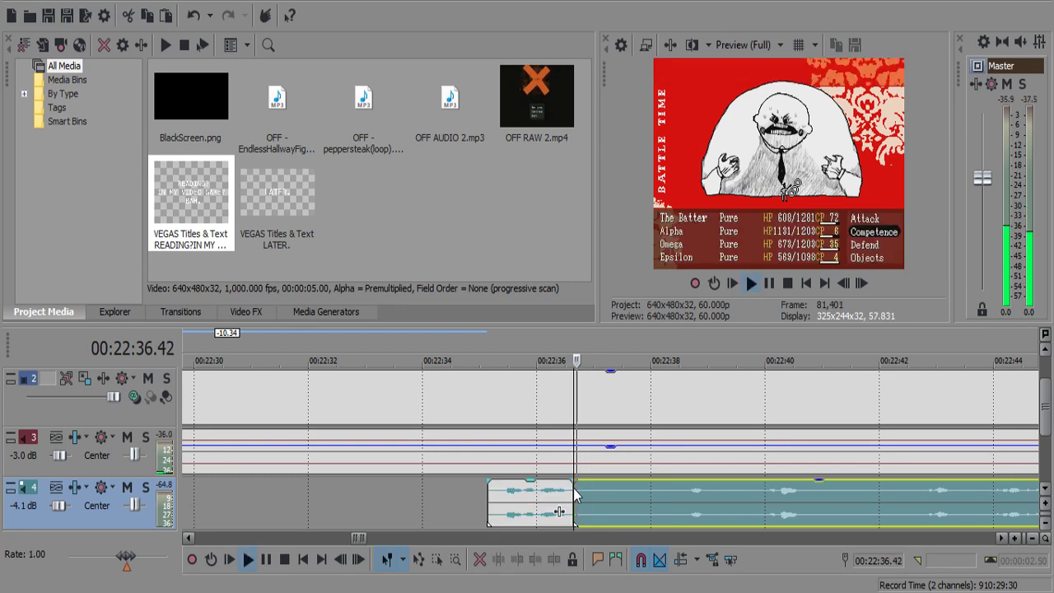
key("s")
left_click(593, 502)
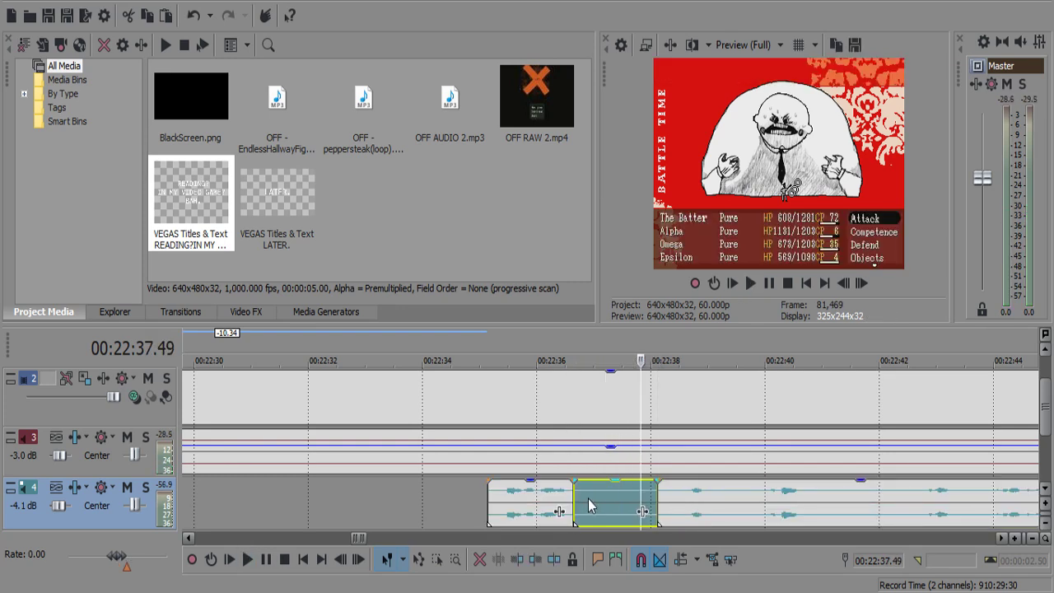
key("Delete")
scroll(593, 494, "down", 5)
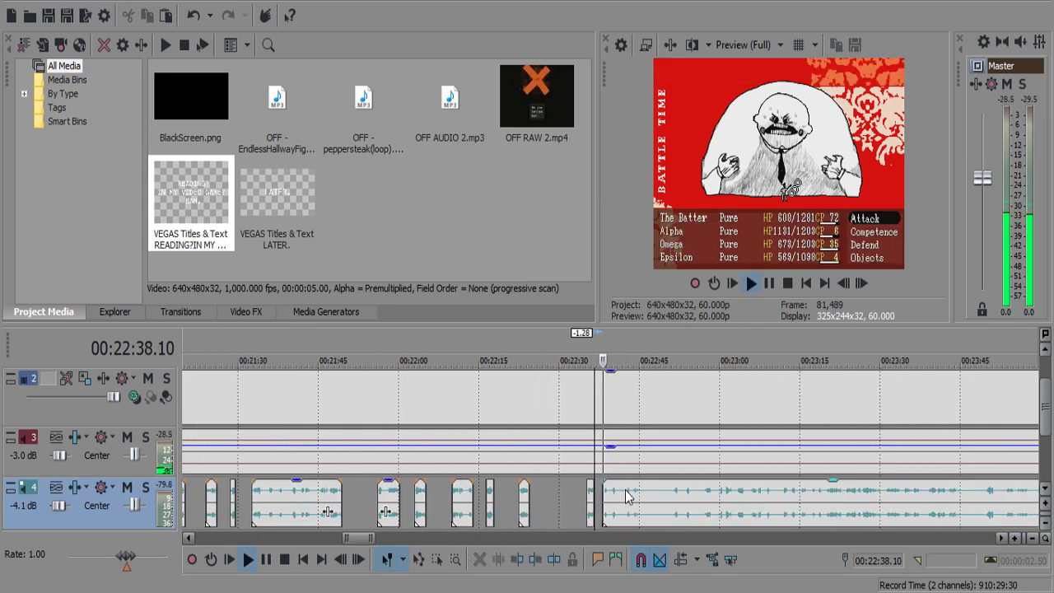
scroll(628, 495, "up", 5)
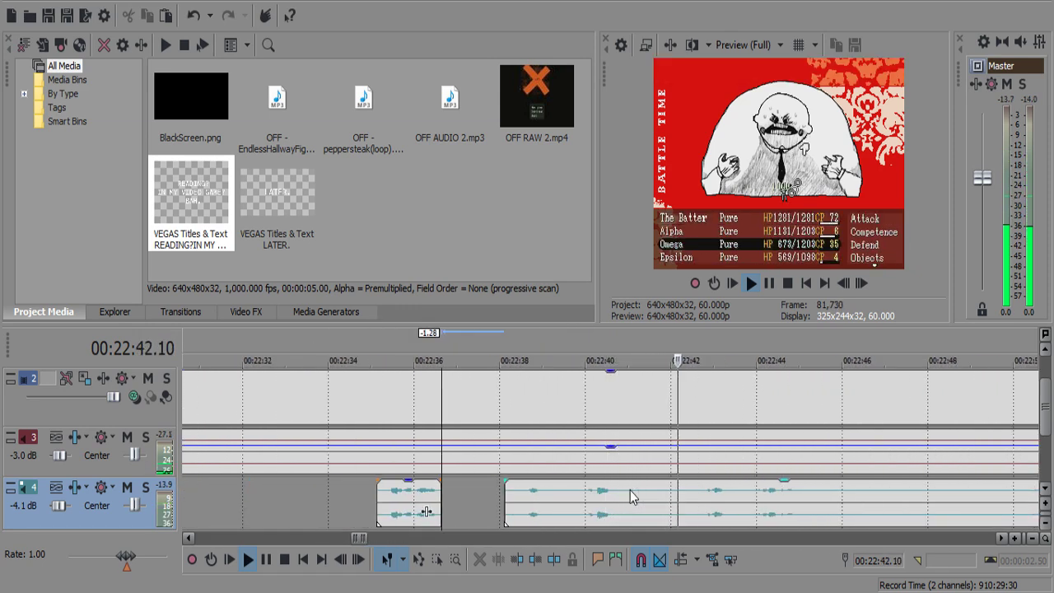
Split the track 4 commentary at about 22:43.16 and 22:43.33, and delete the short piece between the cuts.
scroll(630, 494, "down", 2)
scroll(630, 494, "up", 2)
left_click(584, 499)
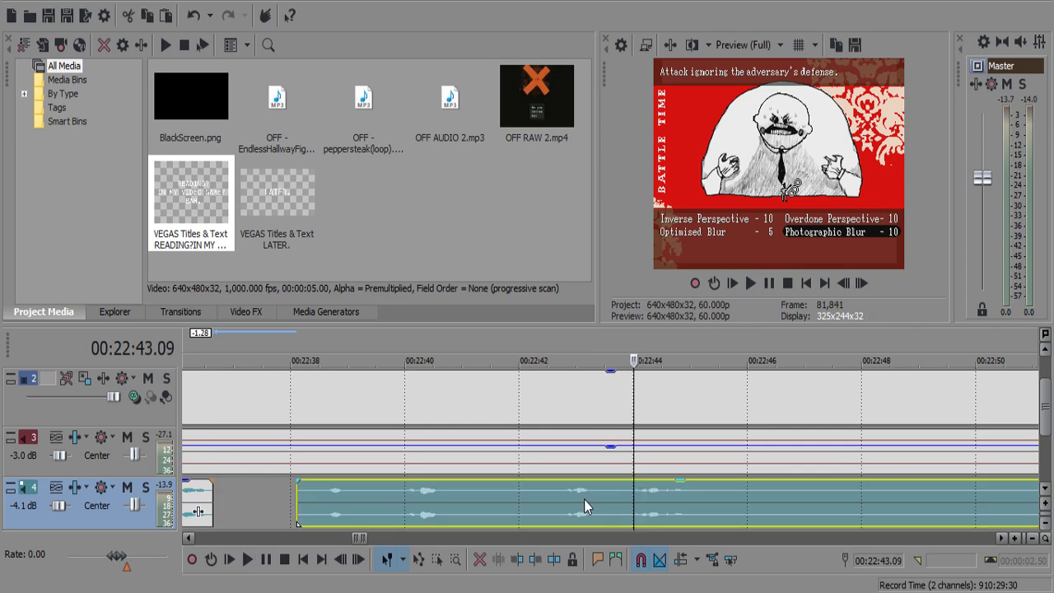
key("s")
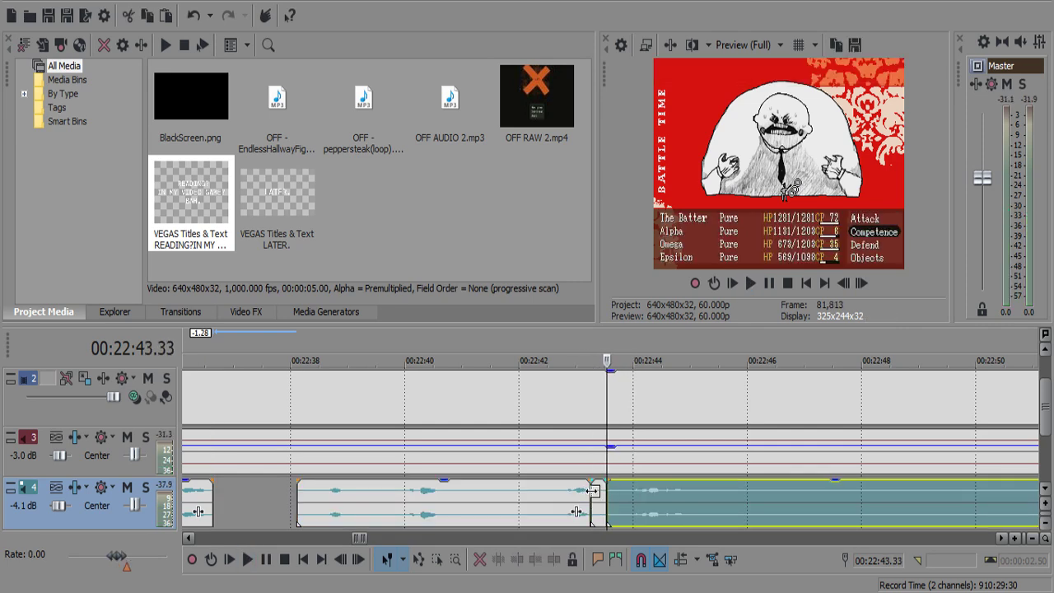
left_click_drag(592, 491, 579, 492)
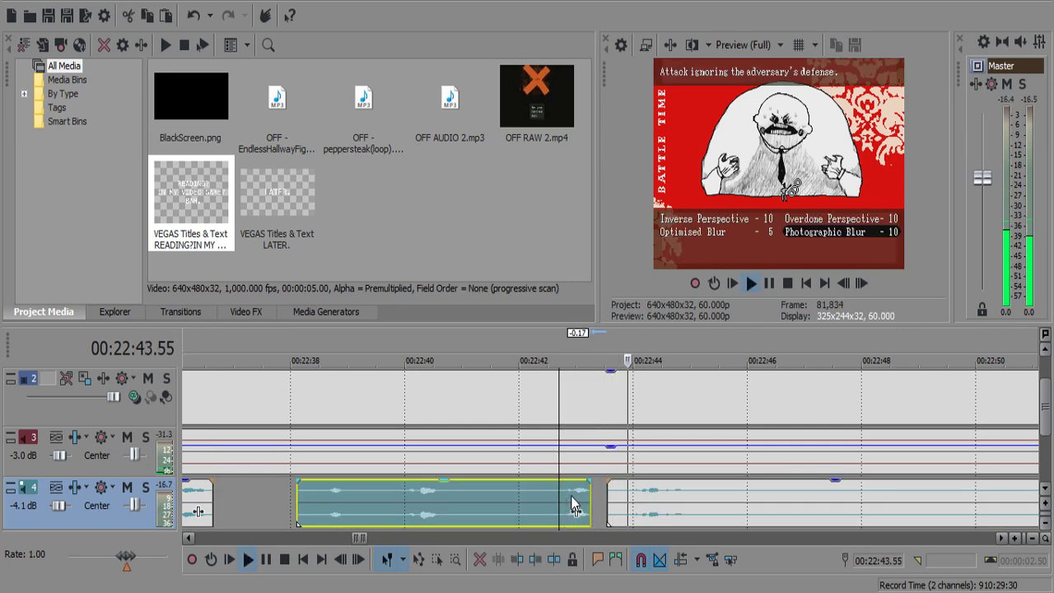
Split the track 4 commentary at about 22:45.20 and 22:51.32, and delete the piece between the cuts.
scroll(708, 494, "down", 10)
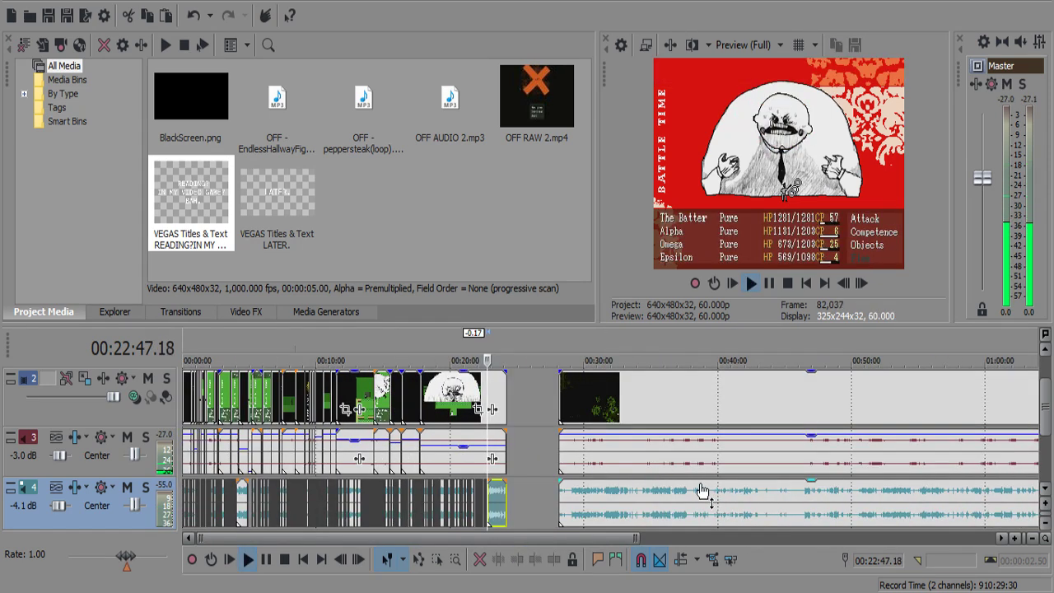
scroll(705, 491, "up", 6)
left_click(700, 491)
scroll(694, 491, "up", 5)
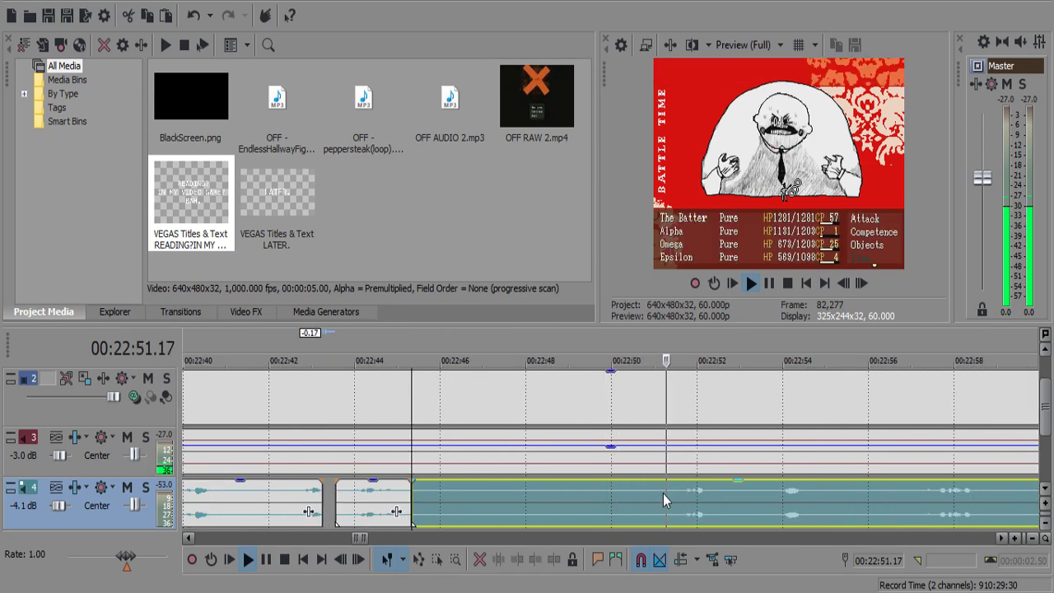
key("s")
left_click(663, 493)
key("Delete")
left_click(667, 491)
scroll(658, 498, "up", 2)
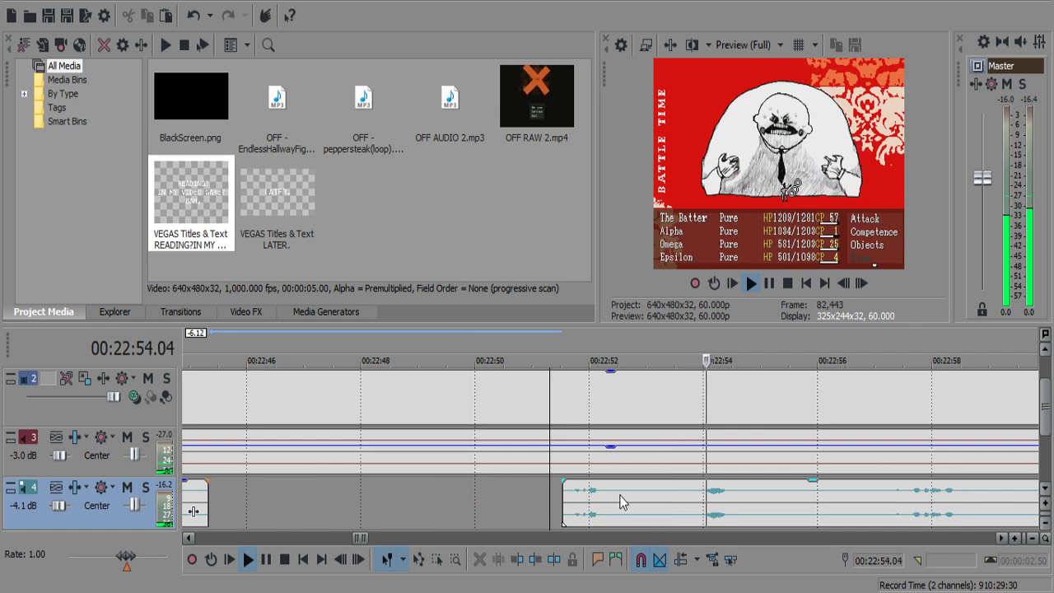
Play the track 4 commentary from about 22:54 to 23:16, checking its waveform for sections to cut.
scroll(630, 500, "down", 2)
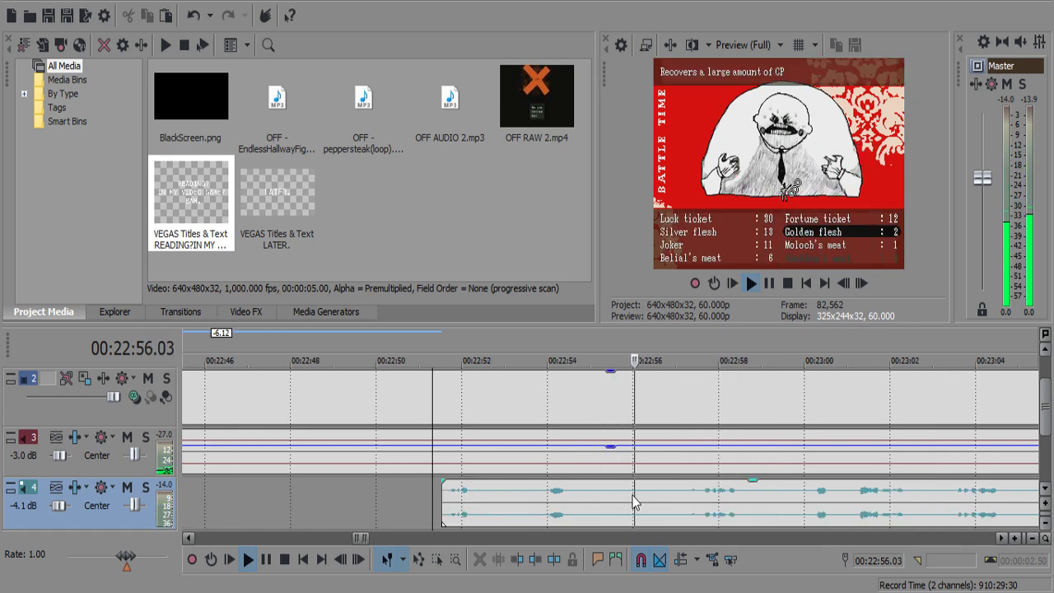
scroll(633, 500, "down", 2)
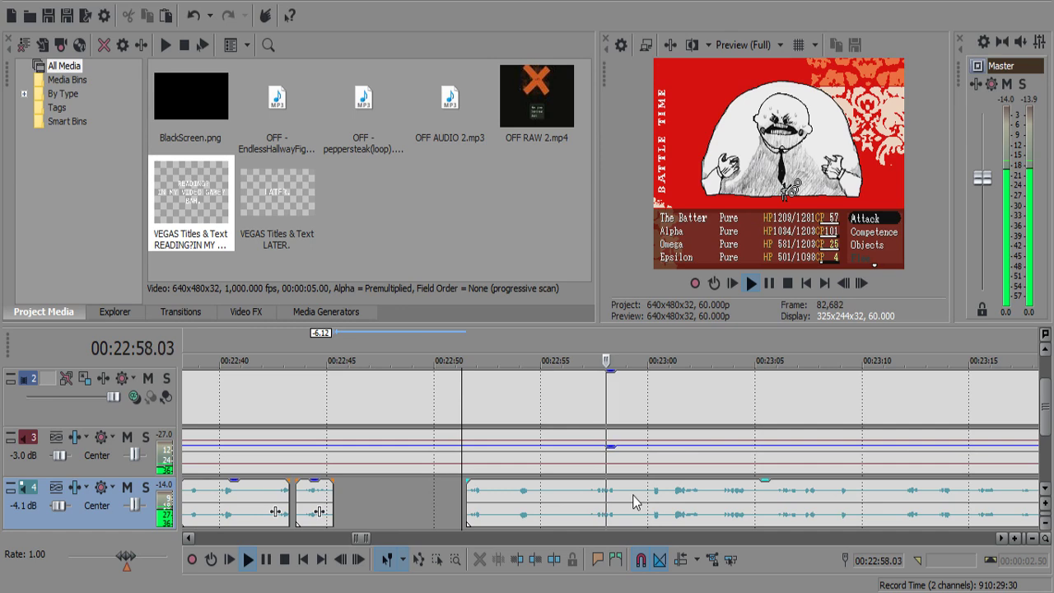
scroll(634, 500, "up", 2)
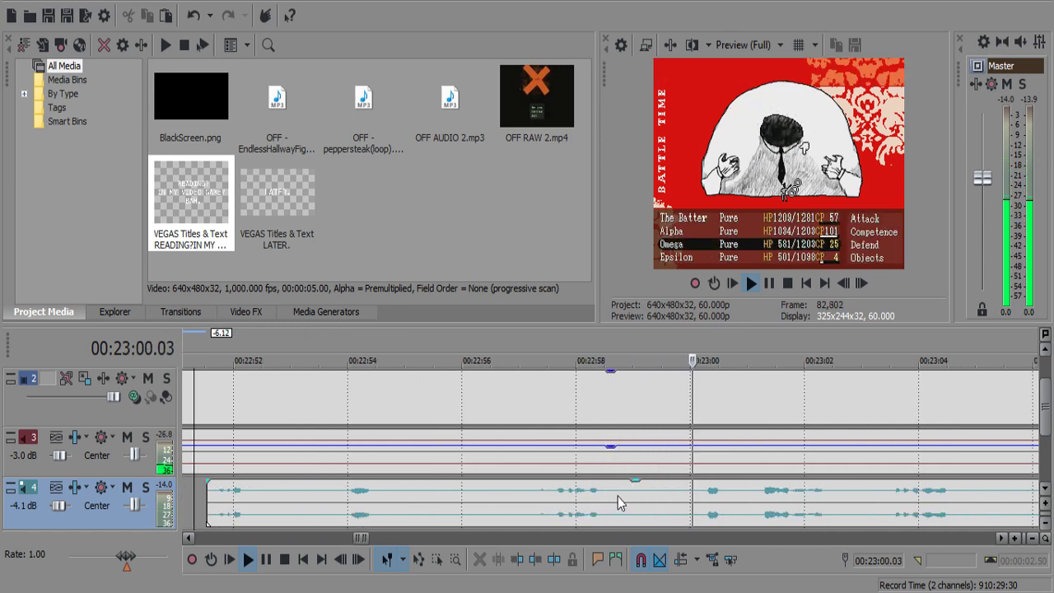
scroll(617, 497, "down", 4)
scroll(619, 500, "up", 1)
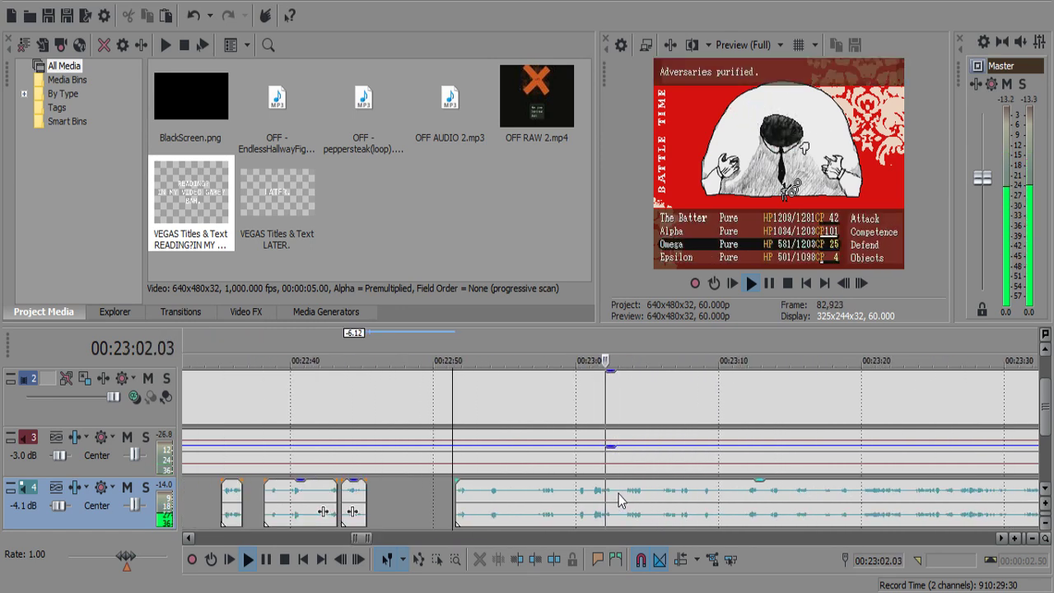
scroll(619, 500, "up", 3)
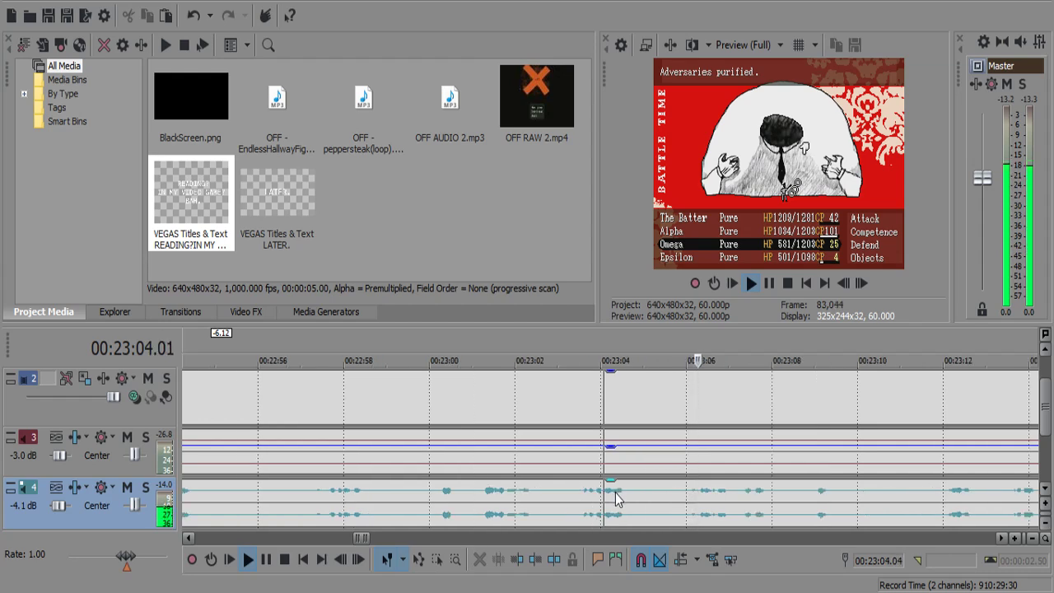
scroll(618, 497, "down", 4)
scroll(640, 499, "up", 3)
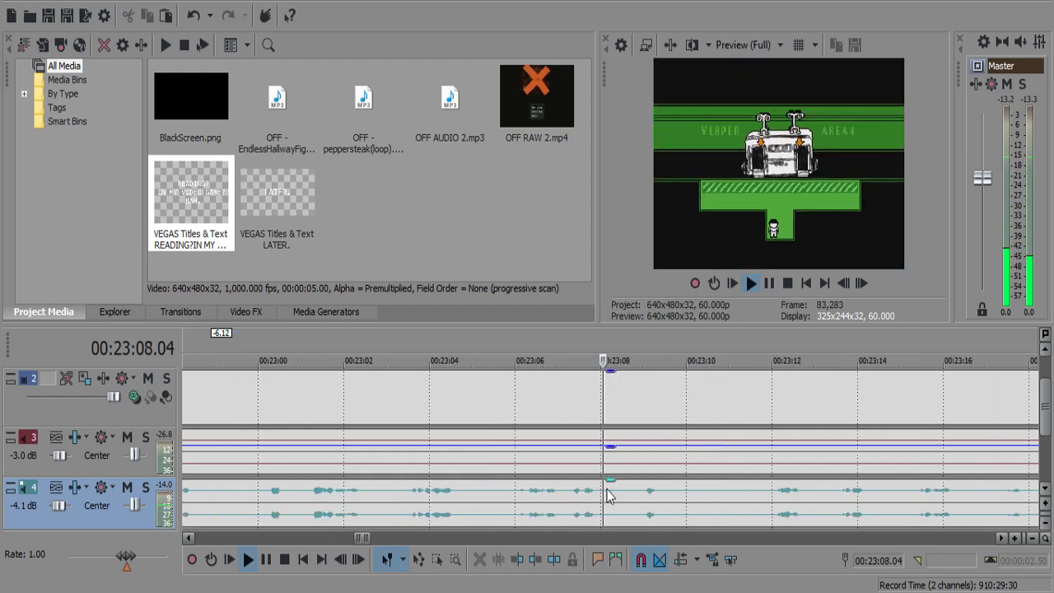
scroll(607, 494, "down", 3)
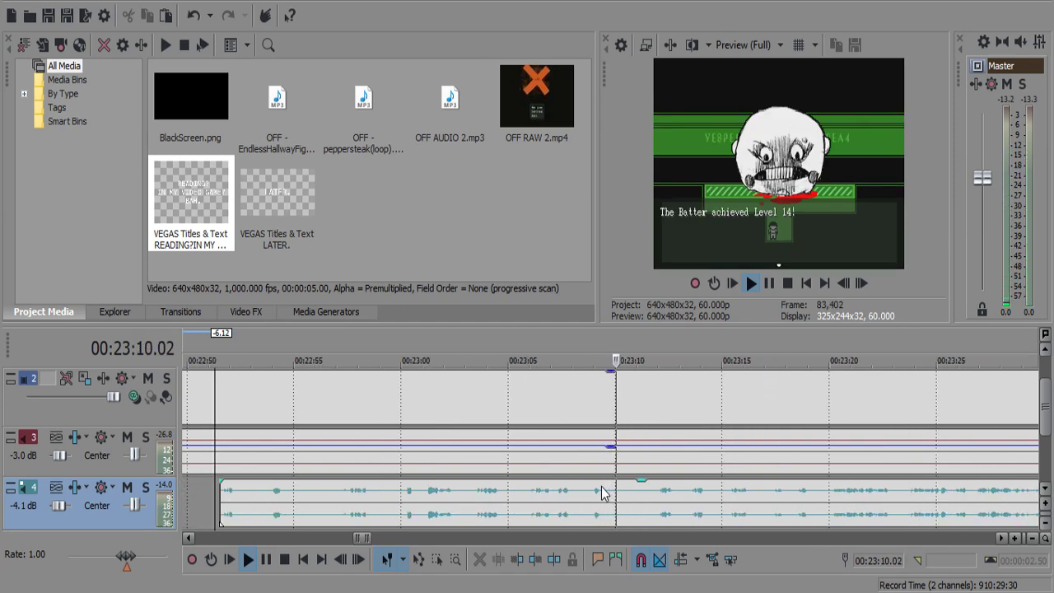
scroll(601, 492, "up", 5)
scroll(601, 494, "down", 3)
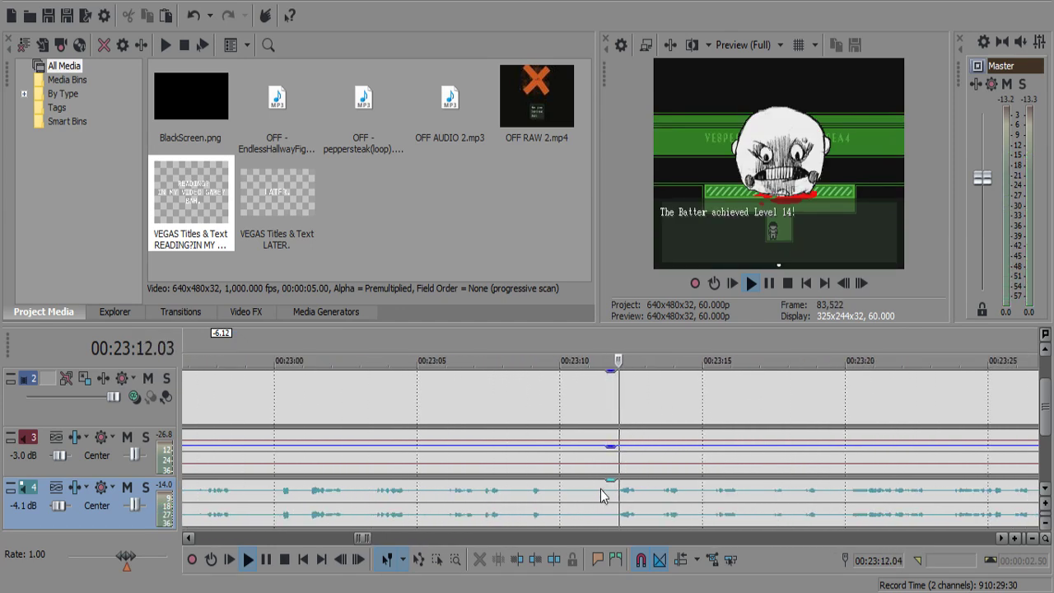
scroll(601, 494, "up", 2)
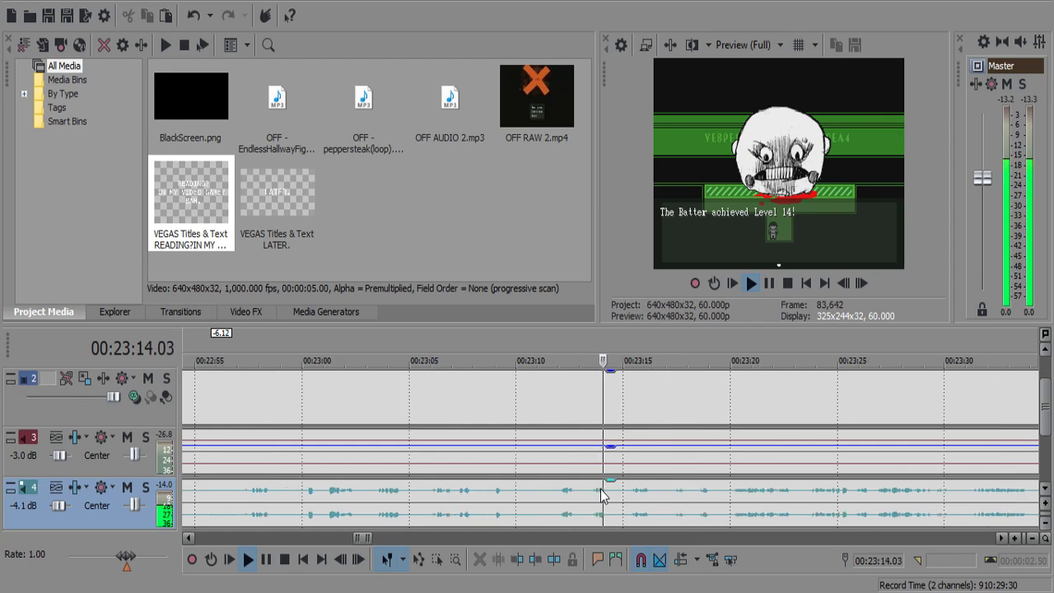
scroll(601, 494, "up", 3)
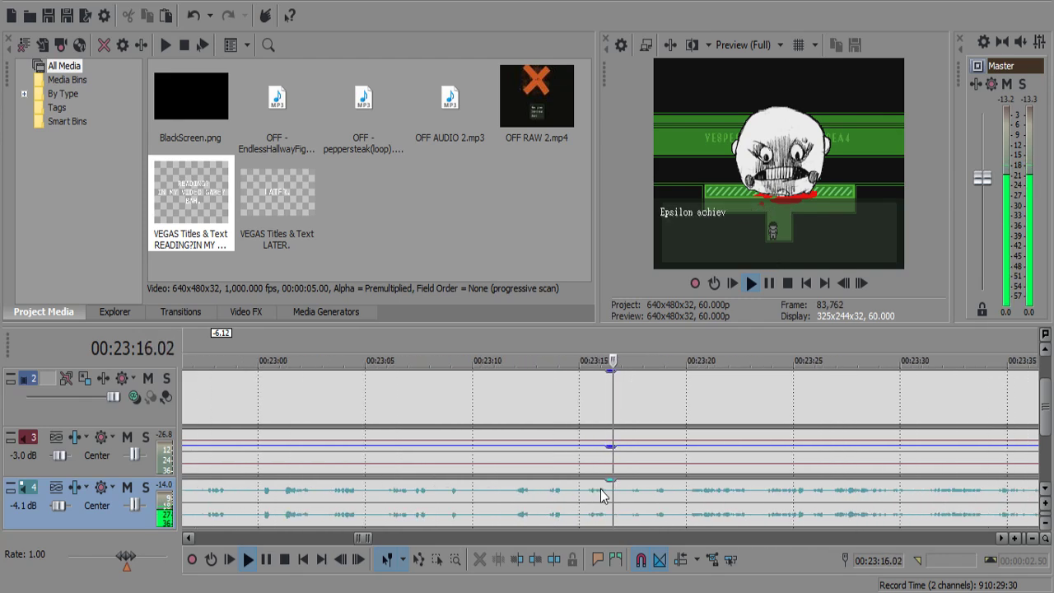
Split the track 4 commentary at about 23:16.21 and 23:17.20, and delete the piece between the cuts.
left_click(539, 499)
key("s")
key("Return")
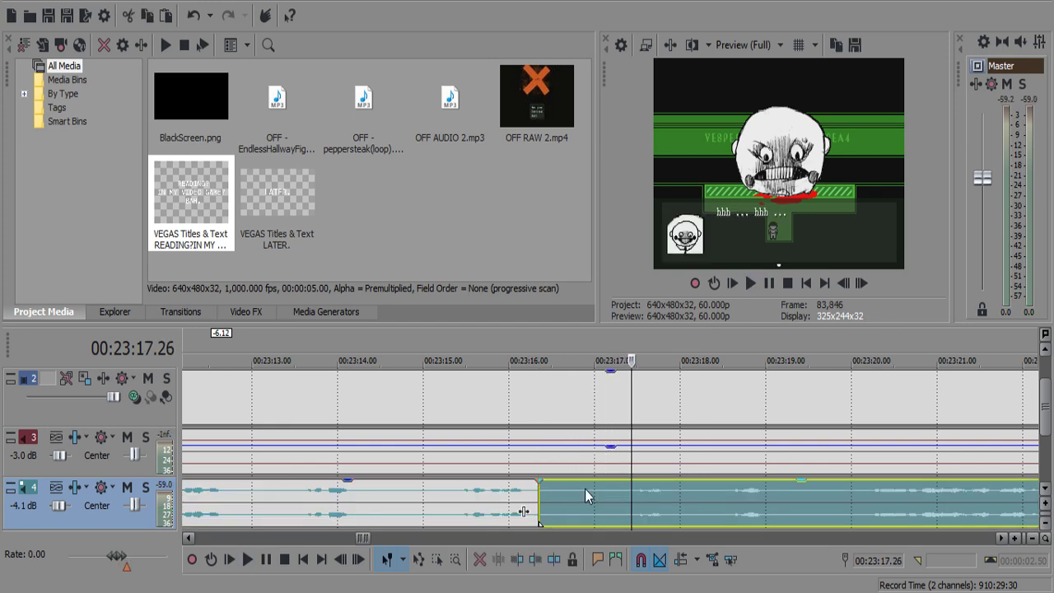
left_click(623, 490)
key("s")
left_click(591, 498)
key("Delete")
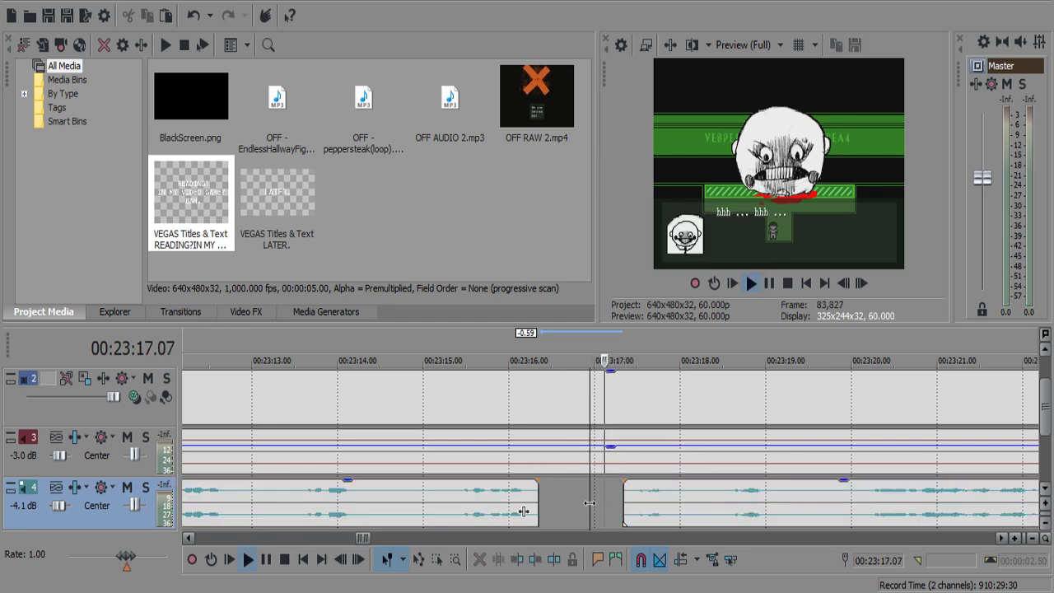
Play the track 4 commentary on to about 23:37, checking the speech against the game's dialogue.
scroll(589, 504, "down", 2)
scroll(590, 506, "up", 2)
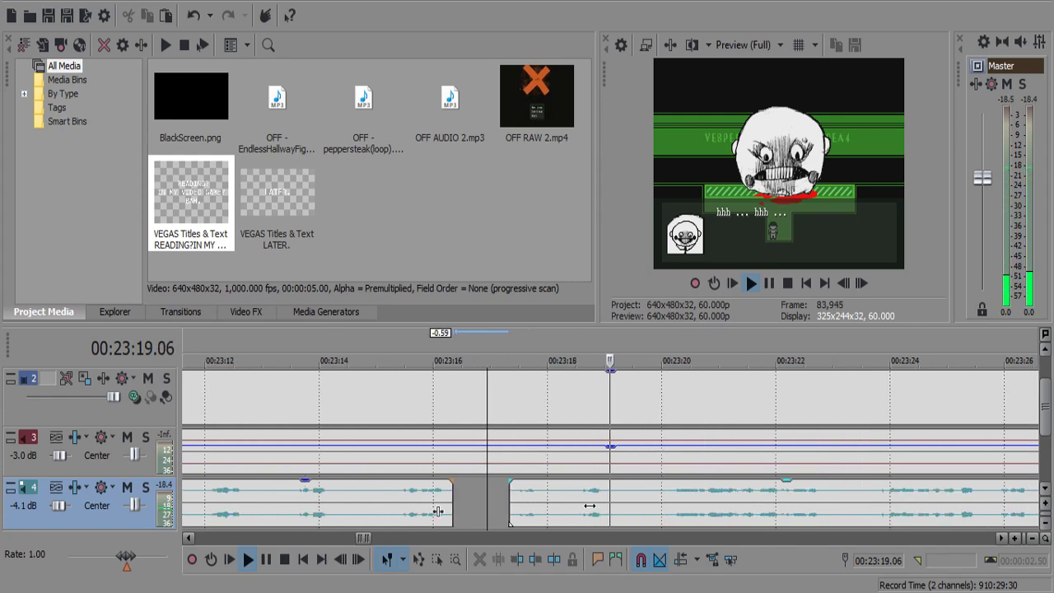
scroll(616, 501, "down", 6)
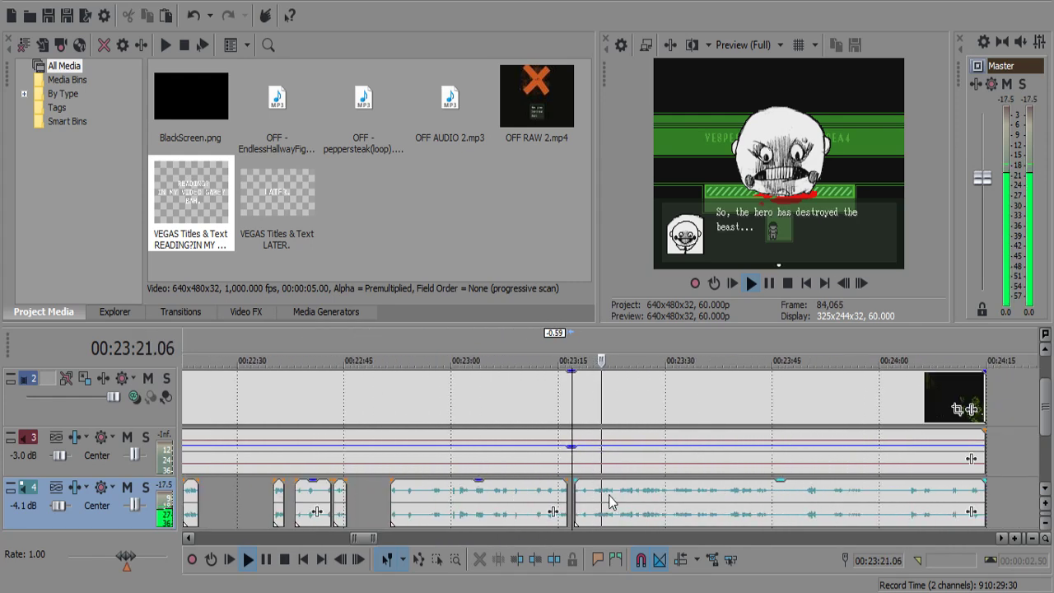
scroll(609, 500, "up", 6)
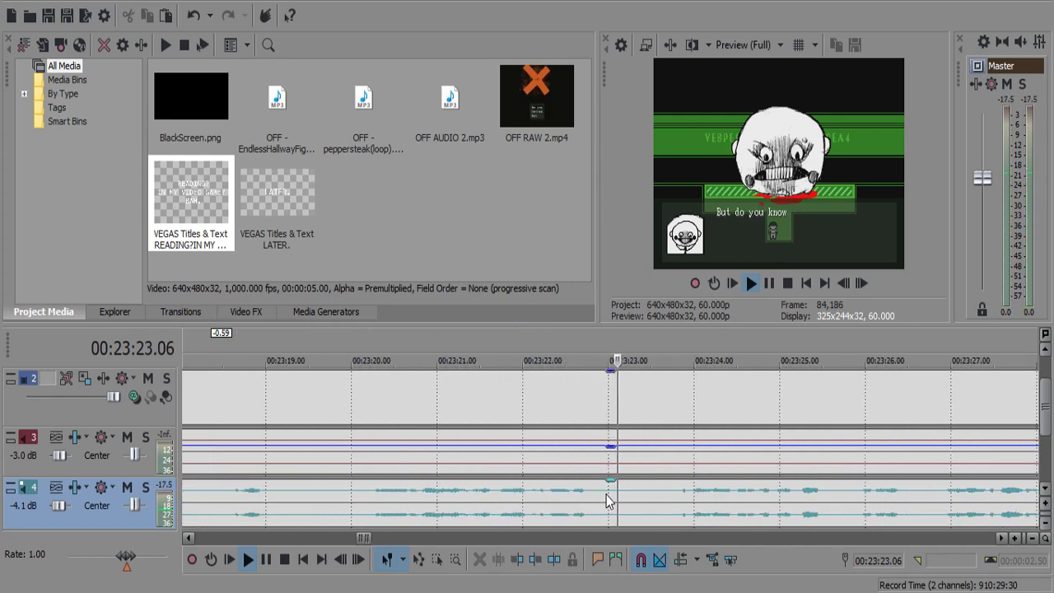
scroll(605, 500, "down", 3)
scroll(605, 498, "down", 3)
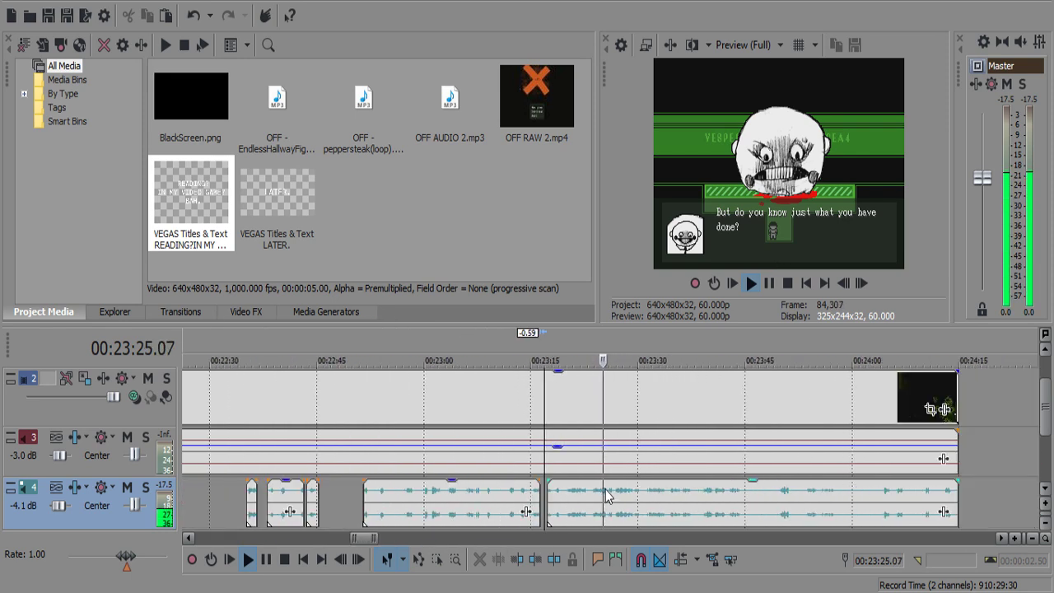
scroll(605, 492, "up", 2)
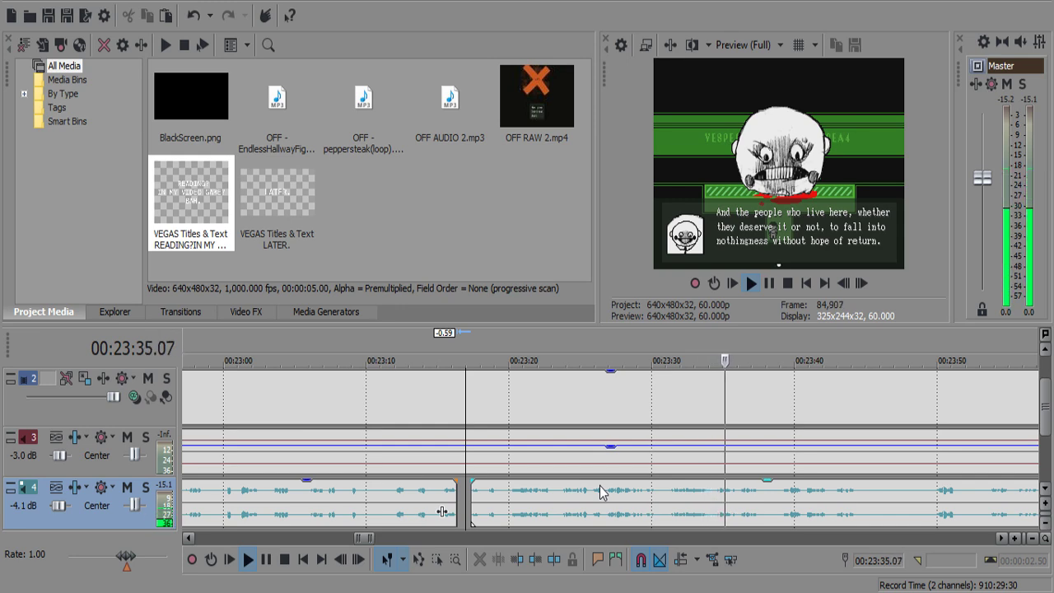
scroll(601, 492, "up", 2)
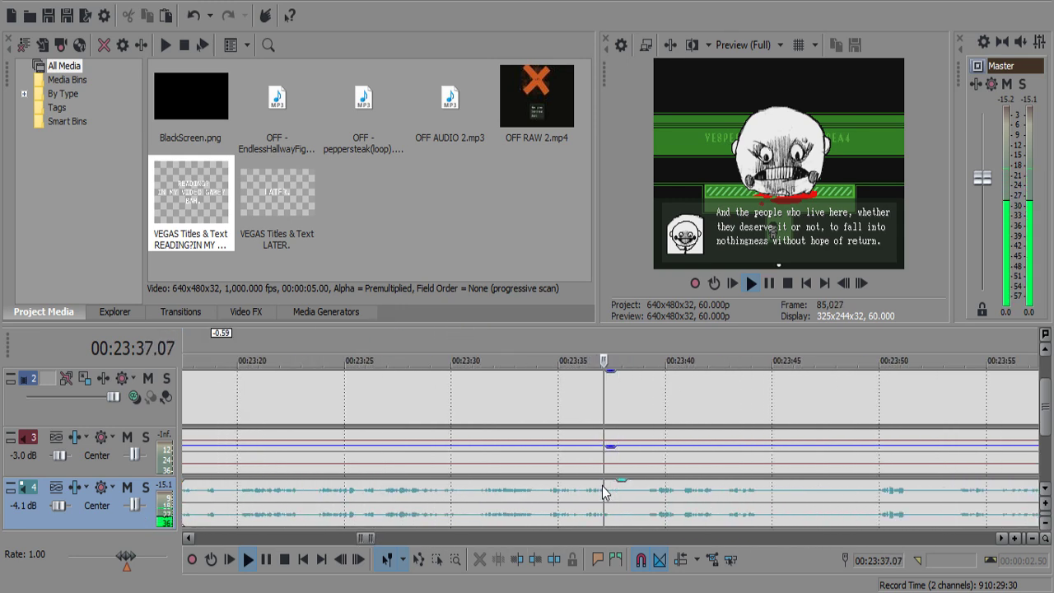
Split the track 4 commentary at about 23:37.29 and 23:38.46, delete the piece between the cuts and resume playback.
scroll(599, 494, "up", 2)
left_click(594, 498)
key("s")
key("space")
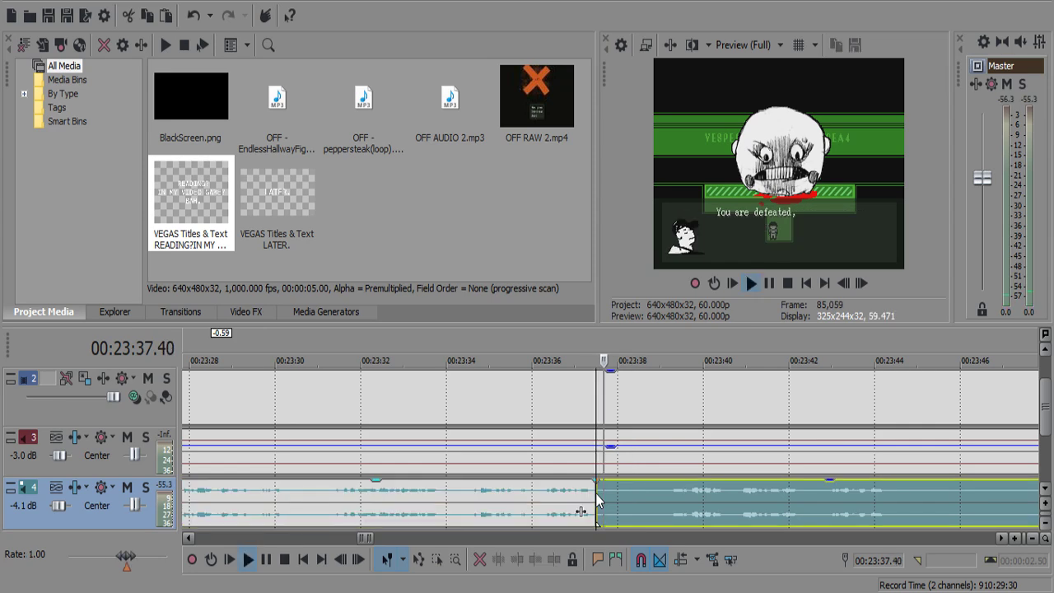
key("Return")
key("s")
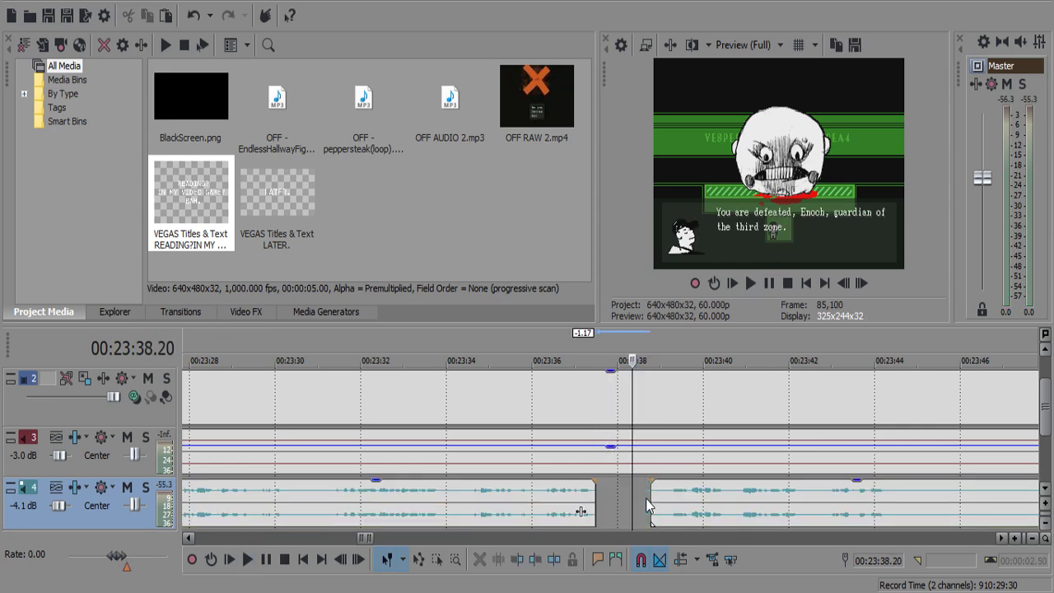
key("space")
Split the track 4 commentary at about 23:42.17 and 23:42.43, delete the piece between the cuts and resume playback.
scroll(645, 499, "down", 2)
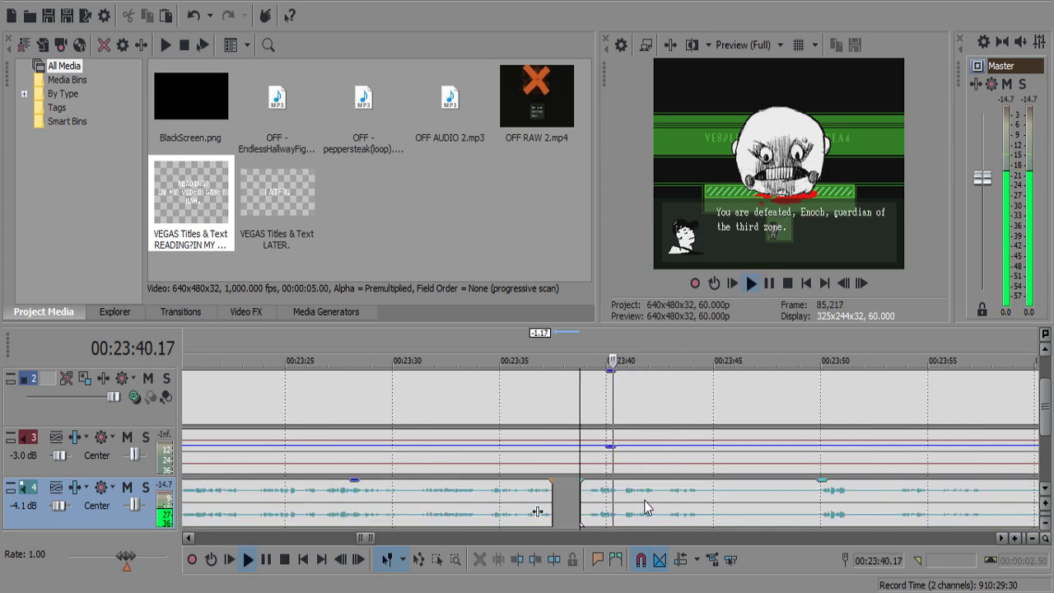
scroll(590, 510, "up", 4)
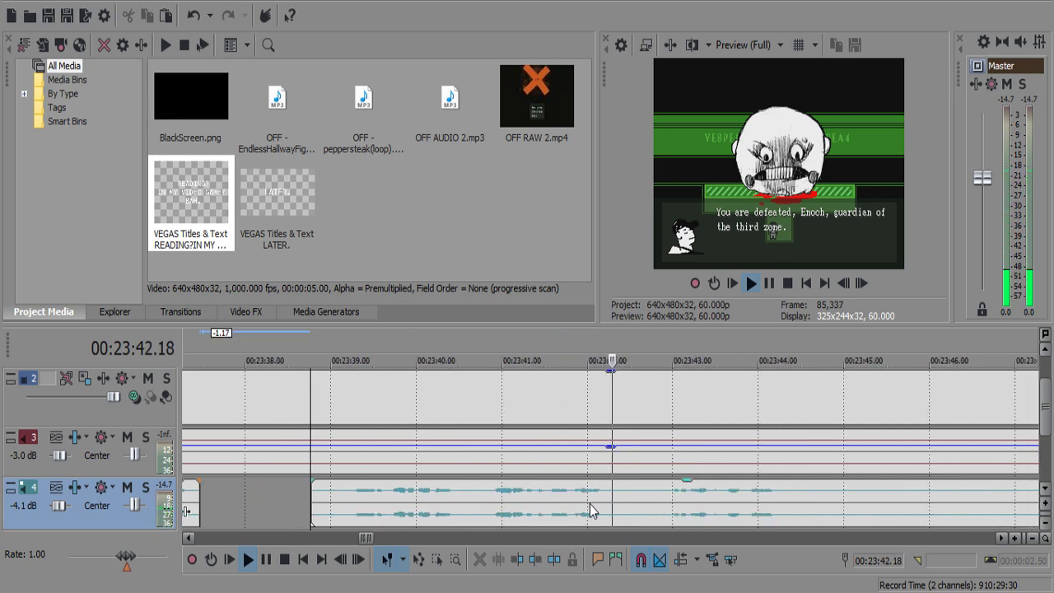
left_click(612, 499)
key("s")
key("Return")
key("s")
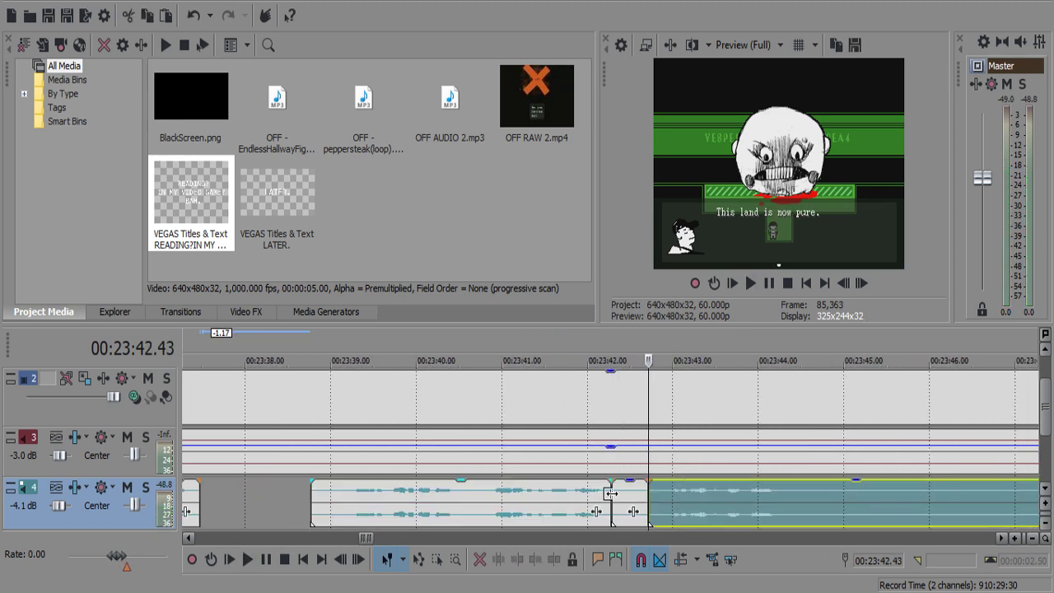
left_click(611, 492)
left_click(626, 503)
key("Delete")
left_click(571, 505)
left_click(570, 500)
key("space")
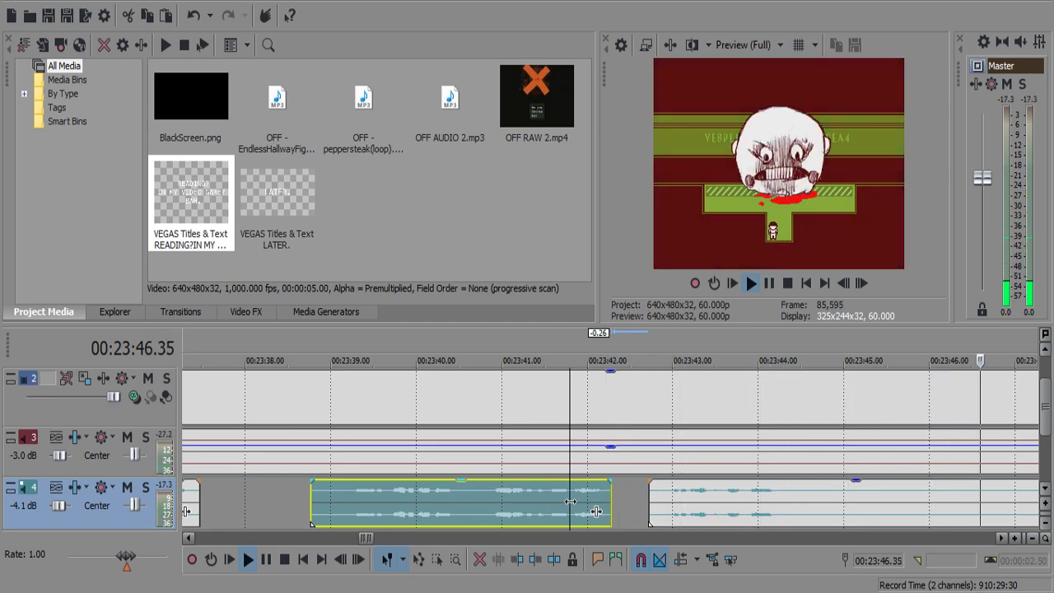
Split the track 4 commentary at about 23:44.35 and 23:49.36, delete the piece between the cuts and resume playback.
key("Return")
scroll(676, 409, "down", 1)
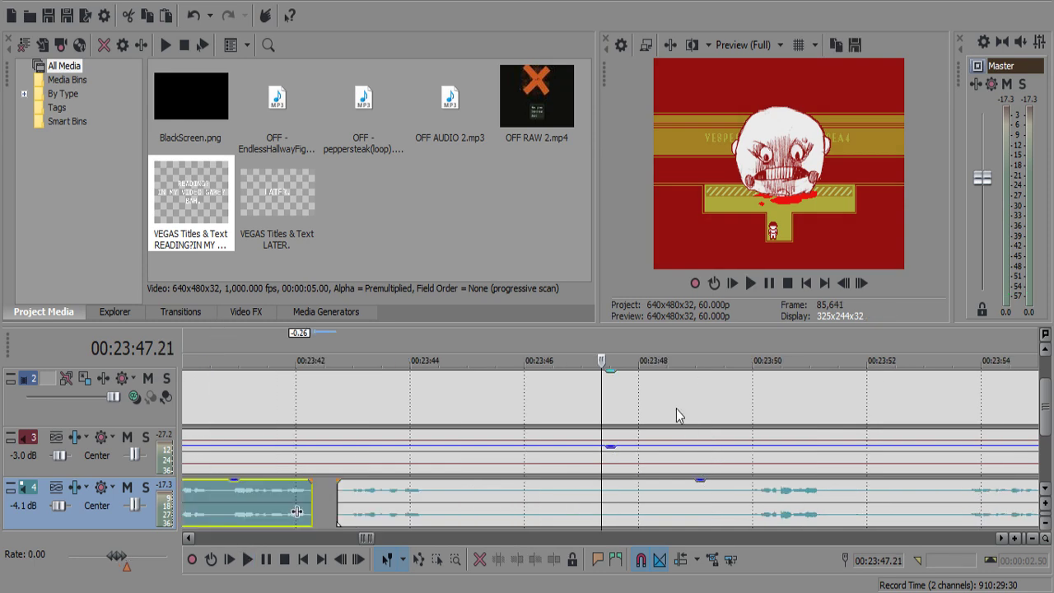
left_click(444, 498)
key("s")
key("space")
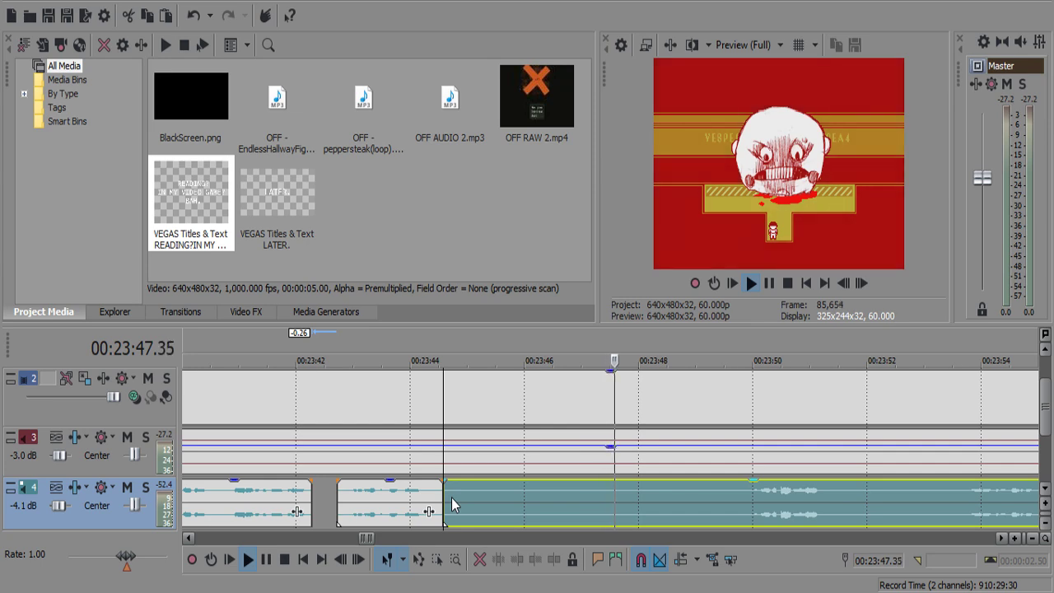
key("Return")
key("s")
left_click(716, 496)
key("Delete")
key("space")
Split the track 4 commentary at about 23:51.24 and 23:53.34 and delete the piece between the cuts.
scroll(718, 494, "down", 2)
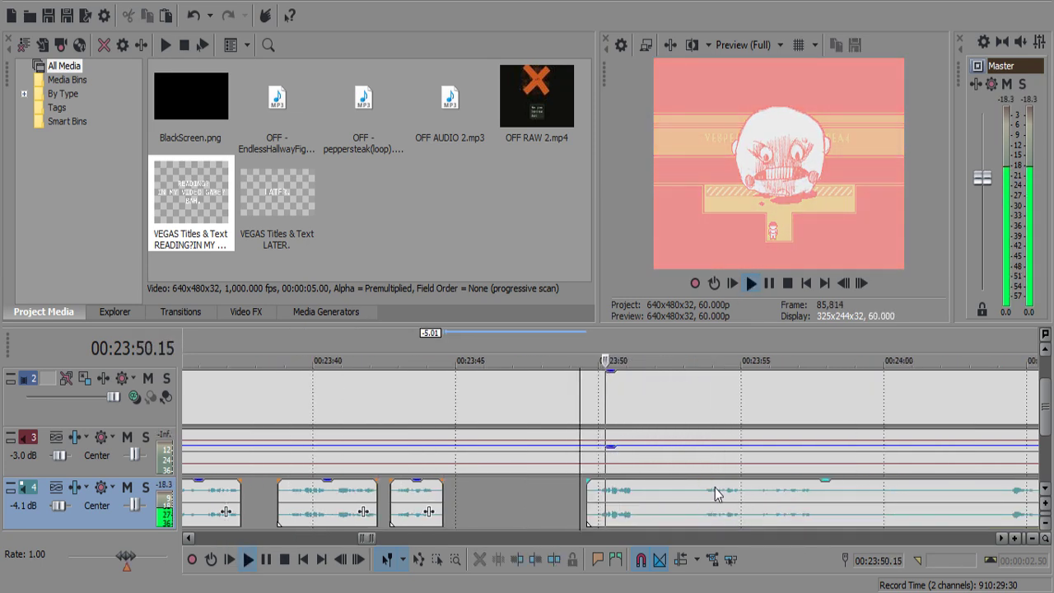
scroll(642, 496, "up", 3)
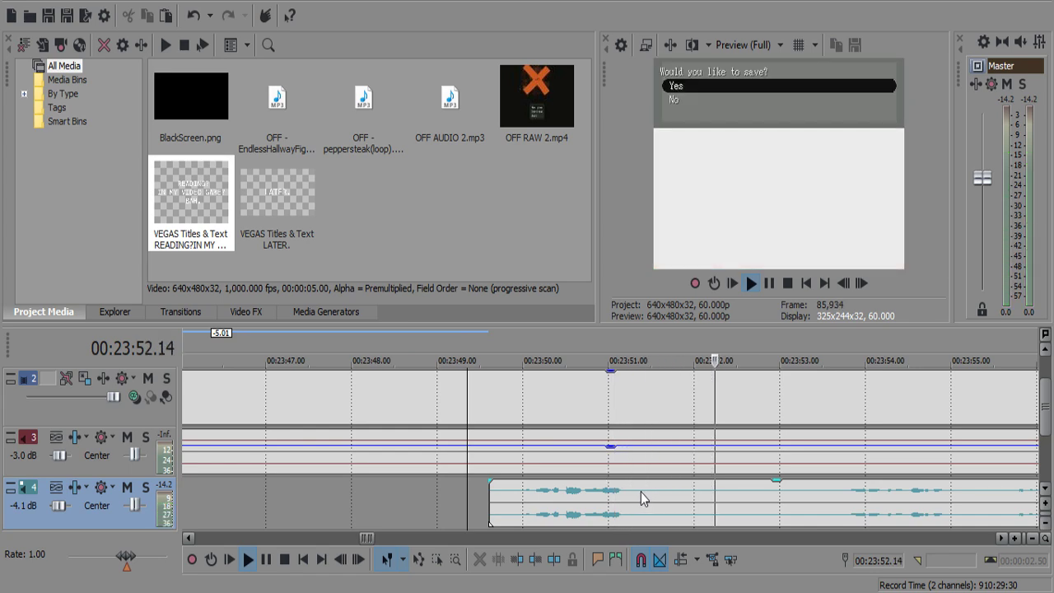
left_click(642, 499)
key("s")
scroll(643, 498, "down", 2)
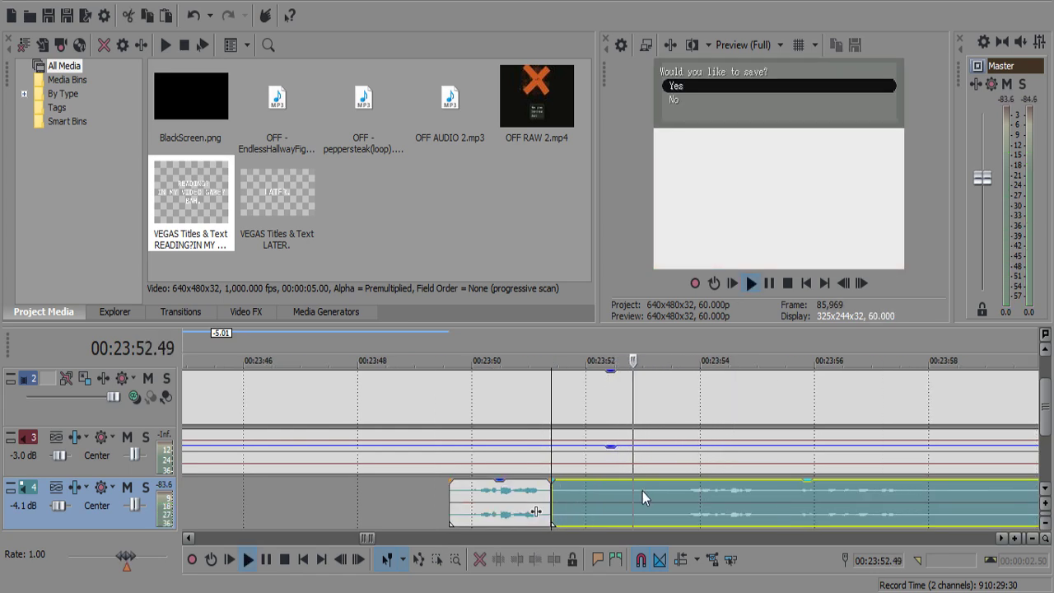
key("Return")
key("s")
left_click(647, 490)
key("Delete")
Split the game video and its track 3 audio at 23:51.52, on the save prompt, and resume playback.
left_click(584, 465)
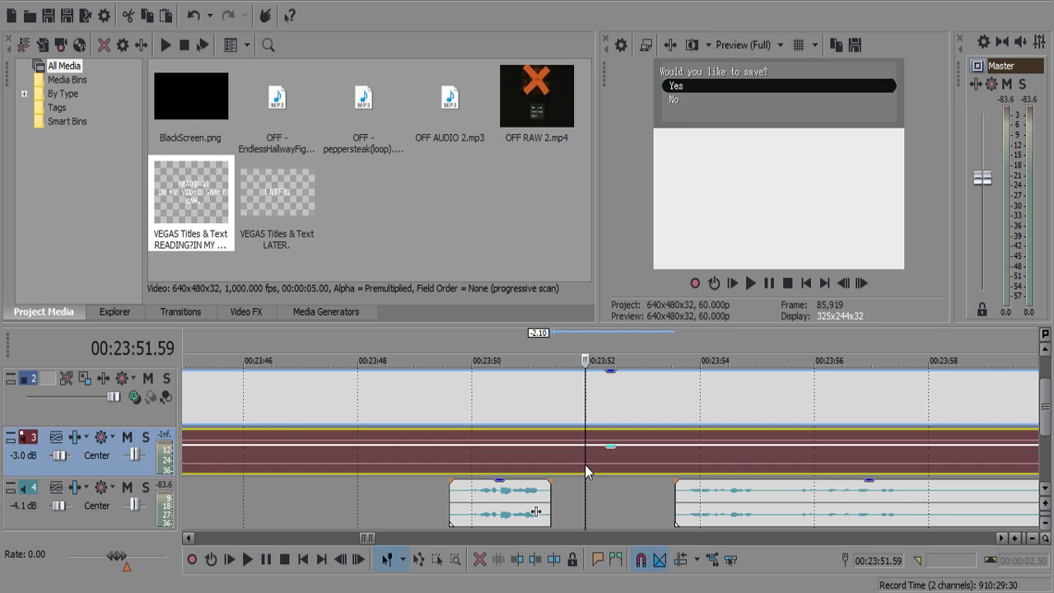
left_click(563, 461)
left_click(578, 461)
key("s")
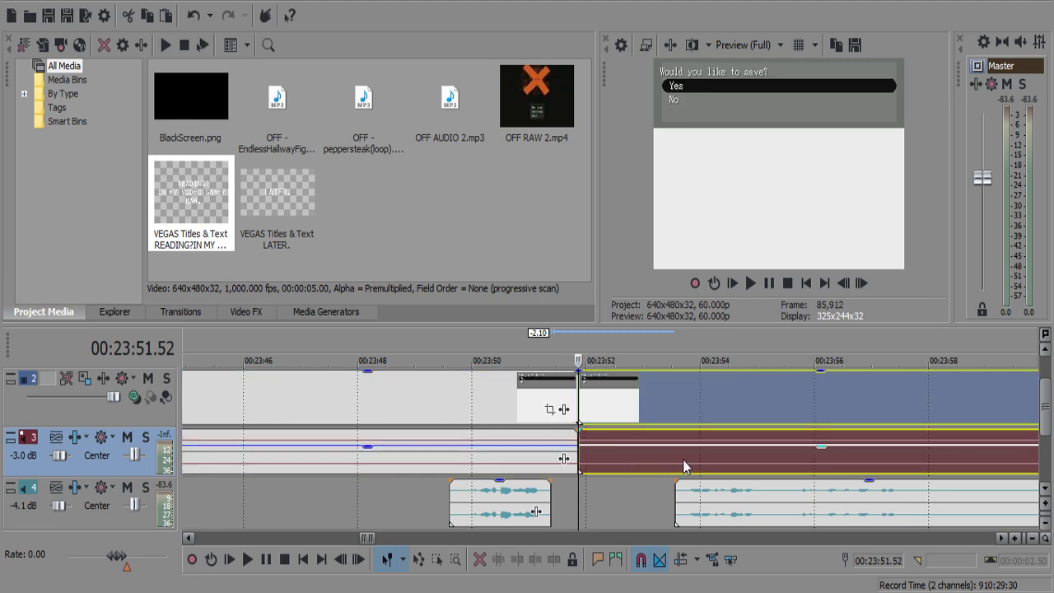
left_click(682, 467)
key("space")
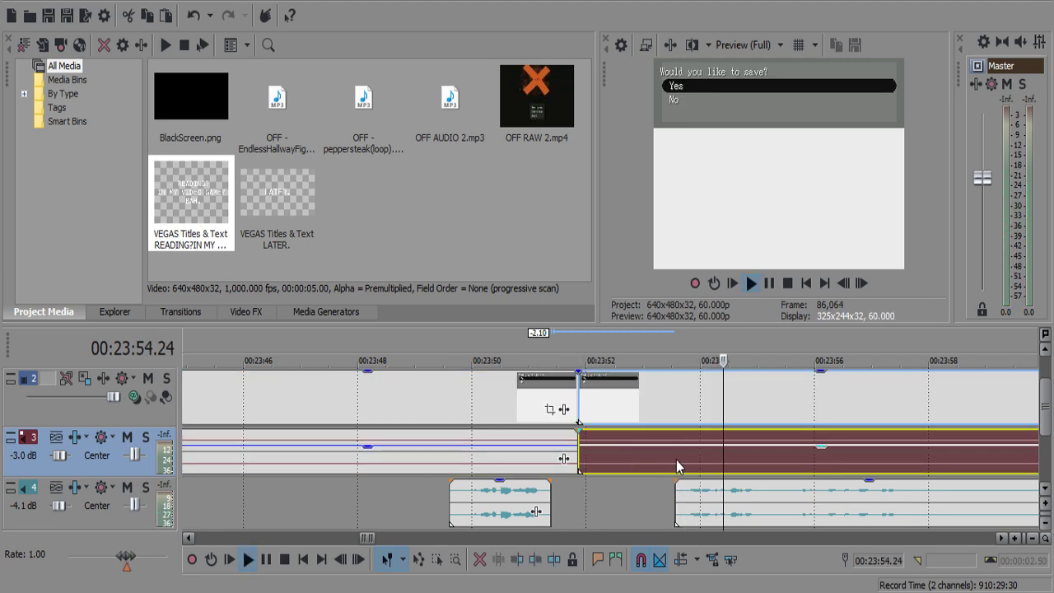
Skip ahead to where the save menu opens and split the game video and audio at about 24:06.00.
scroll(676, 460, "down", 3)
left_click(860, 481)
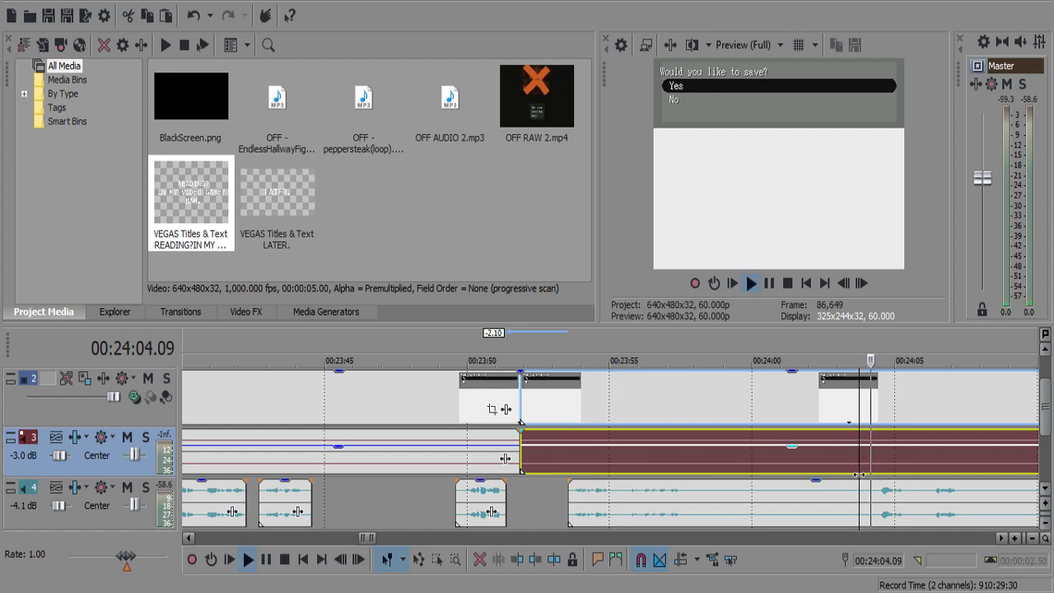
scroll(741, 482, "up", 3)
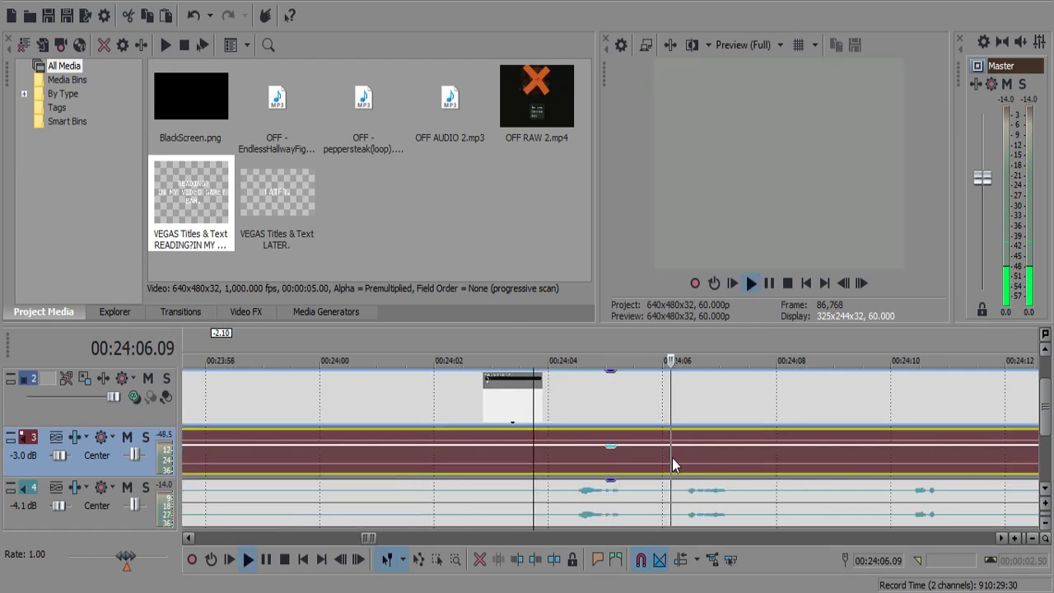
left_click(662, 456)
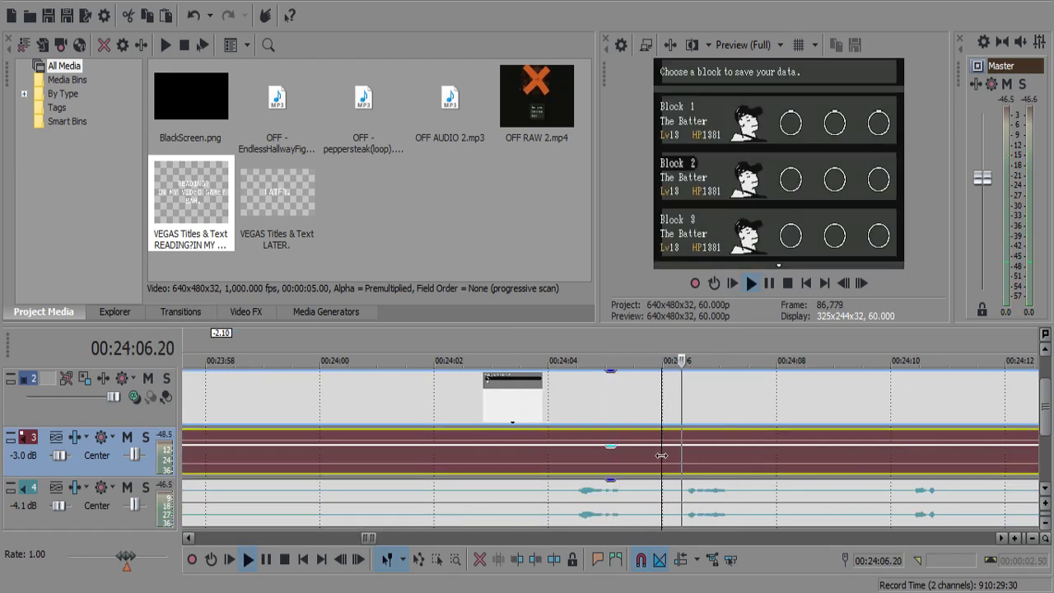
key("space")
key("s")
Split the track 4 commentary at about 24:06.20 and delete the piece before the cut, back to about 23:53.34.
left_click_drag(664, 464, 679, 491)
key("space")
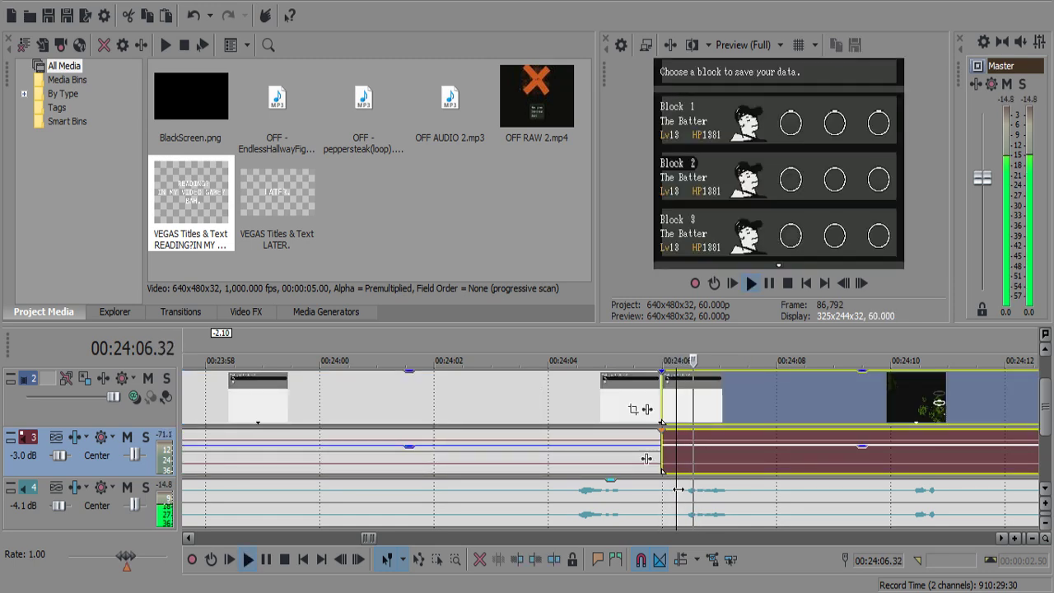
left_click(680, 490)
key("space")
key("s")
left_click(649, 491)
key("Delete")
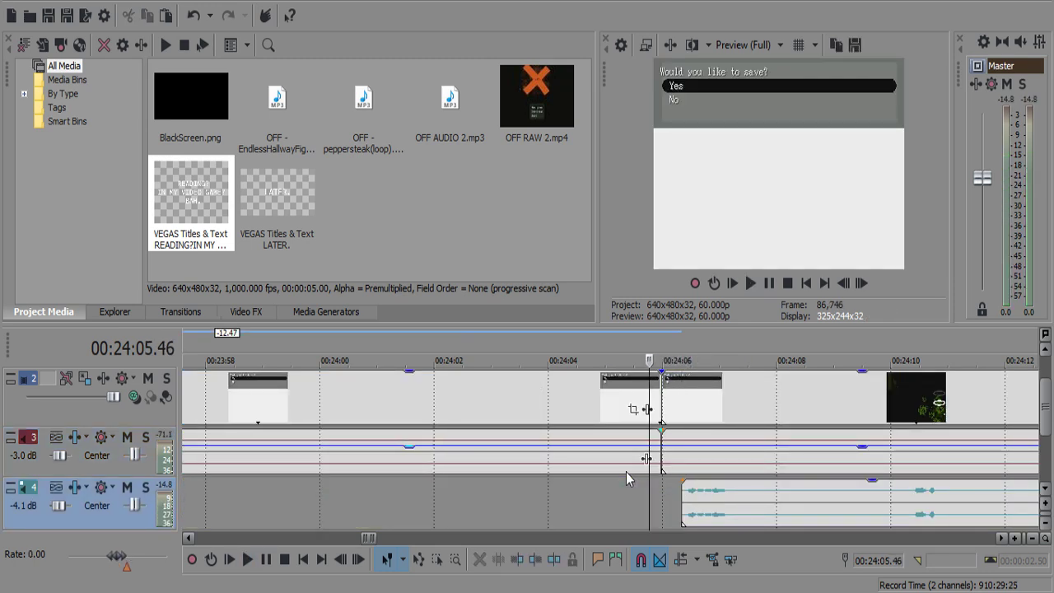
Delete the game video and audio between 23:51.52 and 24:06.00 and move the remaining clips back to close the gap.
left_click(623, 469)
key("space")
key("space")
scroll(623, 461, "down", 1)
key("Delete")
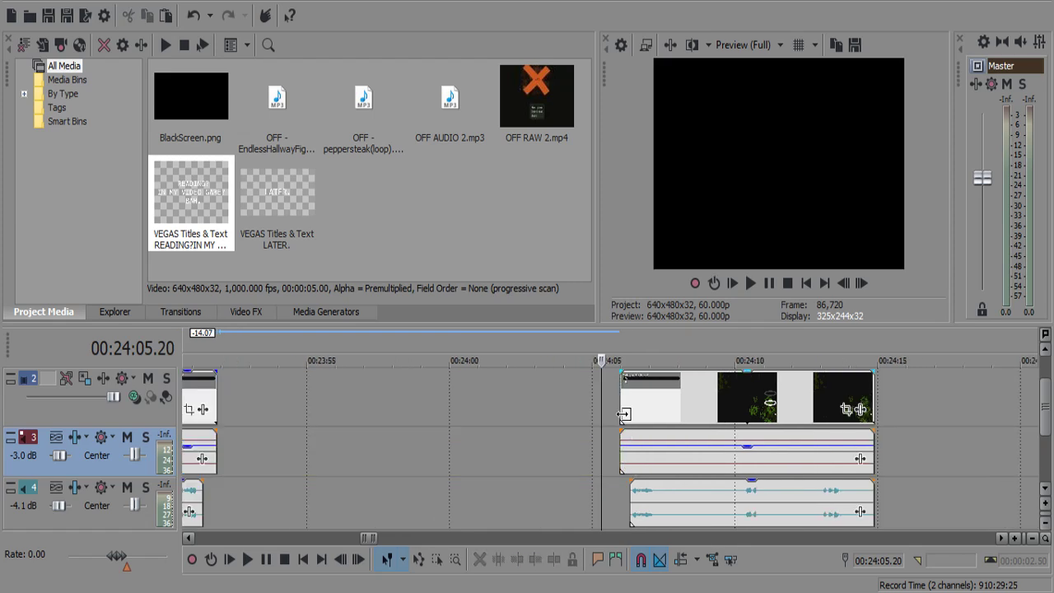
scroll(624, 415, "down", 3)
left_click_drag(650, 460, 390, 466)
Play back the new join at 23:51.52, checking the commentary against the save menu.
left_click(381, 461)
key("space")
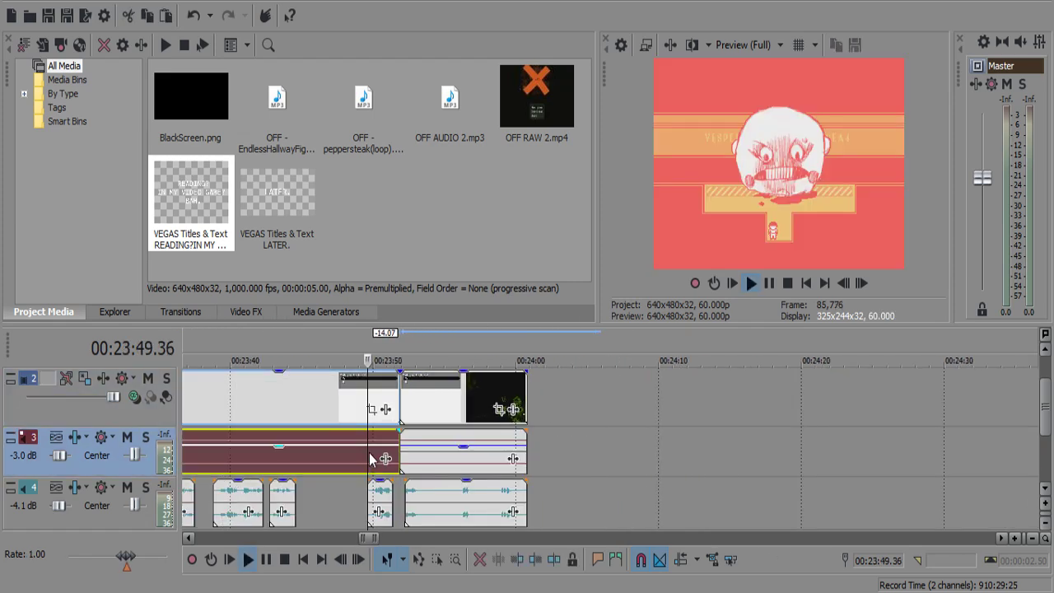
scroll(387, 464, "up", 3)
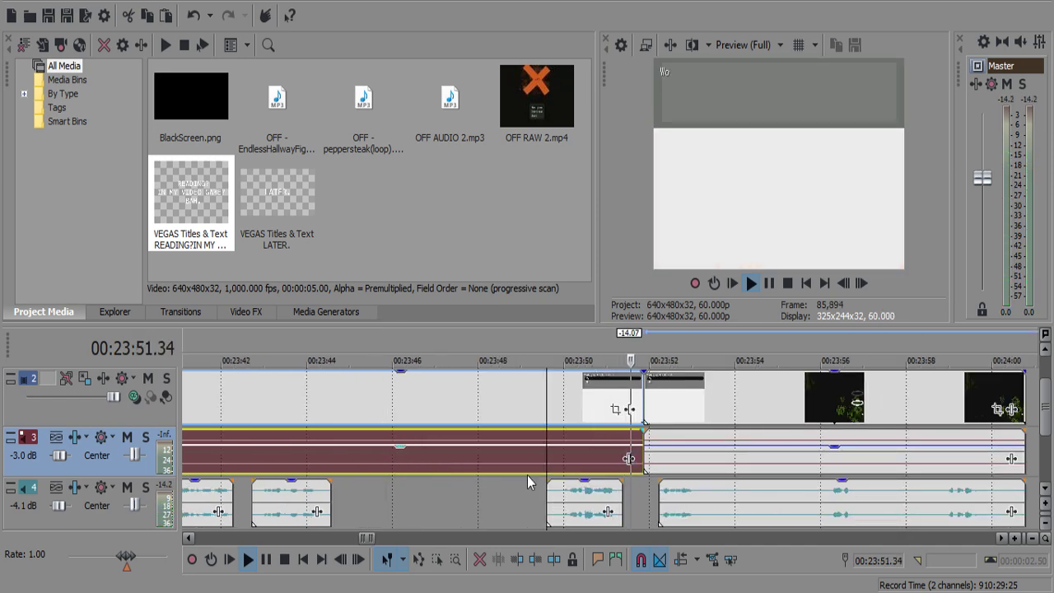
scroll(527, 475, "up", 3)
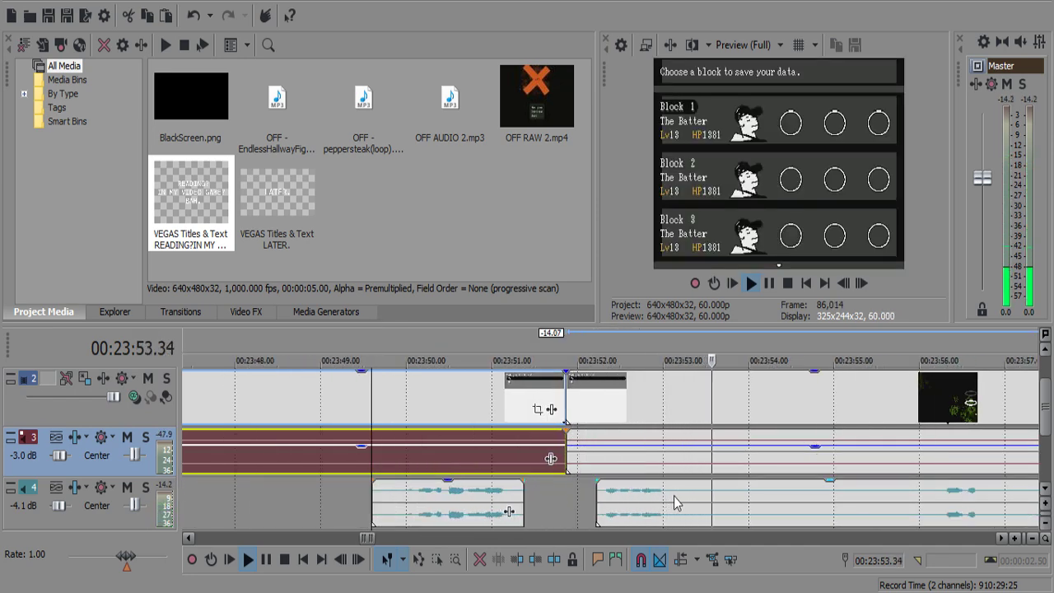
Shift the game and commentary clips after 23:51.52 13 frames later and extend the game clip's start back to the cut.
key("space")
left_click(688, 496)
left_click(636, 453)
left_click(634, 403, "ctrl")
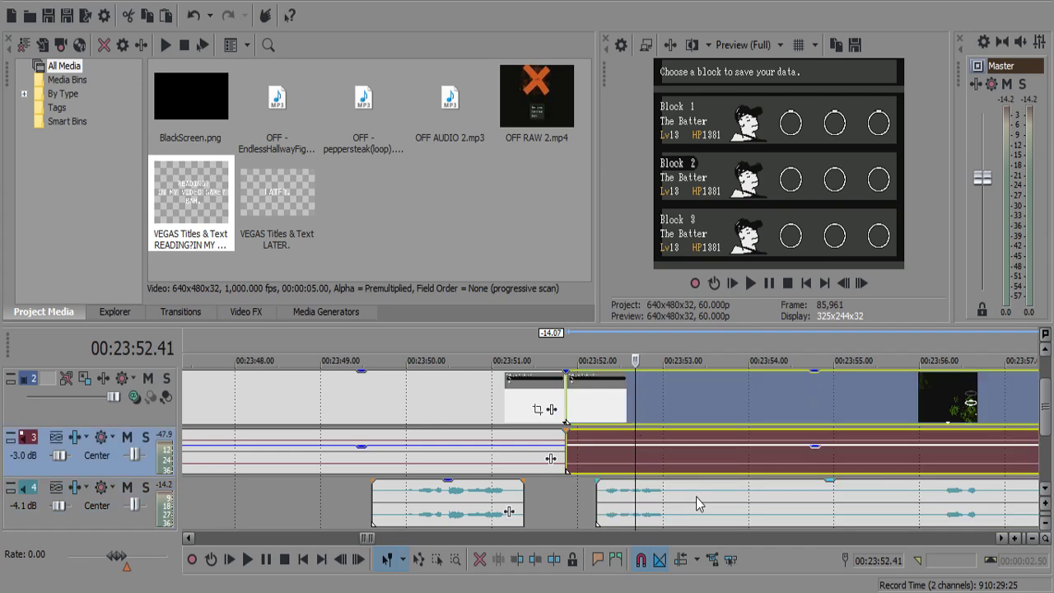
left_click(696, 498, "ctrl")
left_click_drag(692, 466, 713, 467)
left_click_drag(583, 458, 566, 459)
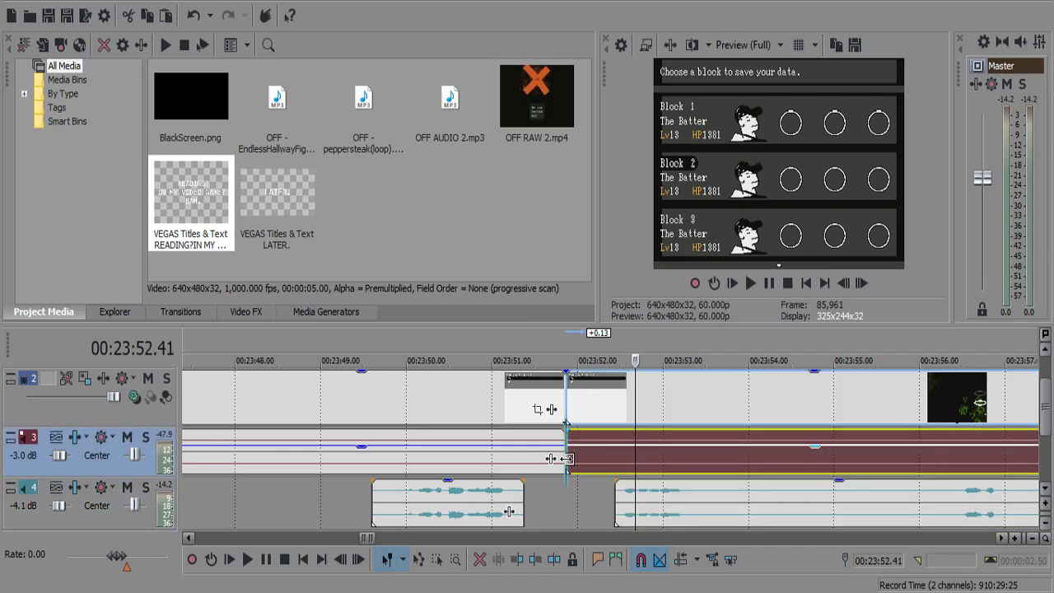
Split the track 4 commentary at 23:53.25, move the piece before the cut 34 frames earlier to 23:51.52, and resume playback.
left_click(688, 498)
left_click(698, 498)
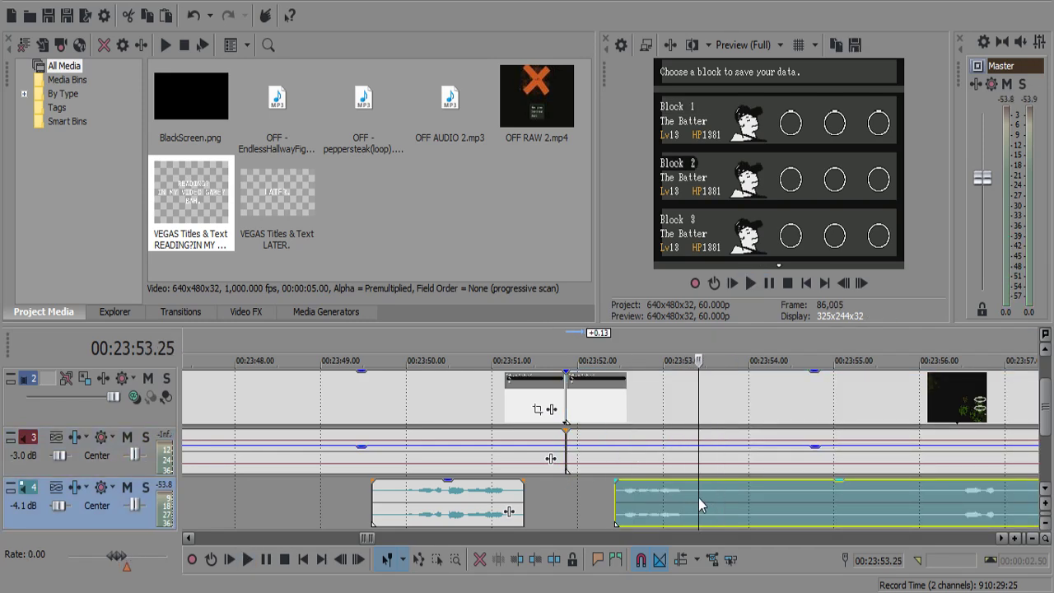
key("s")
left_click_drag(672, 498, 623, 496)
left_click(531, 496)
key("space")
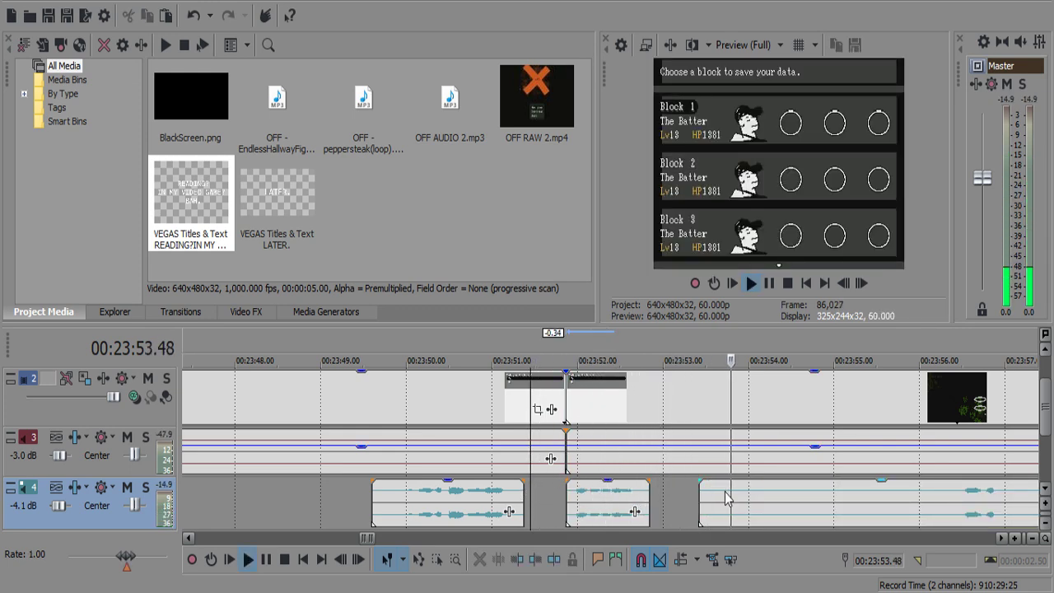
Split the track 4 commentary at 23:56.19 and delete the piece before the cut, back to 23:53.25.
scroll(577, 461, "down", 3)
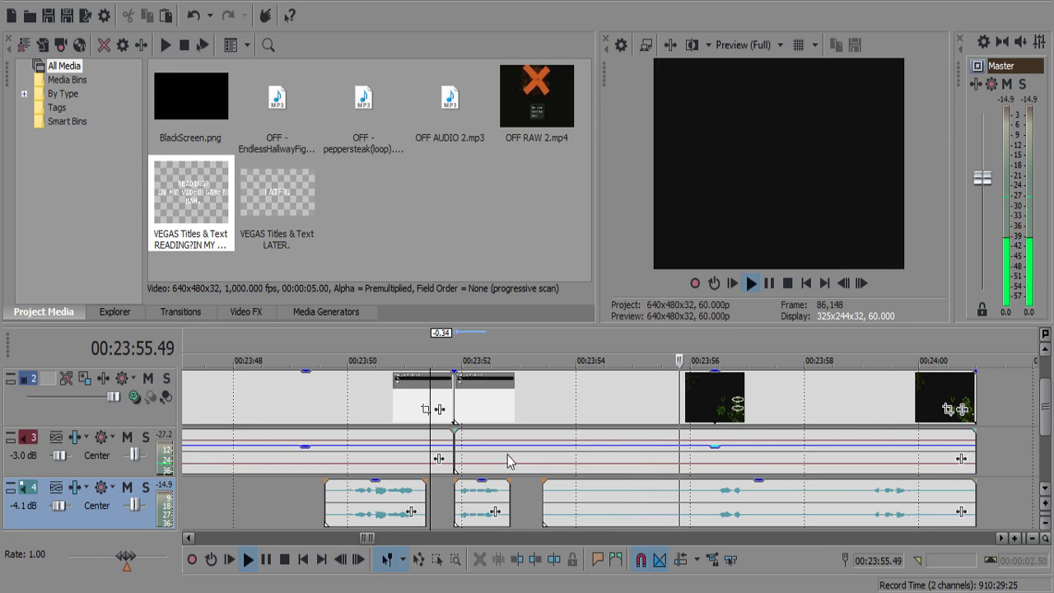
left_click(707, 503)
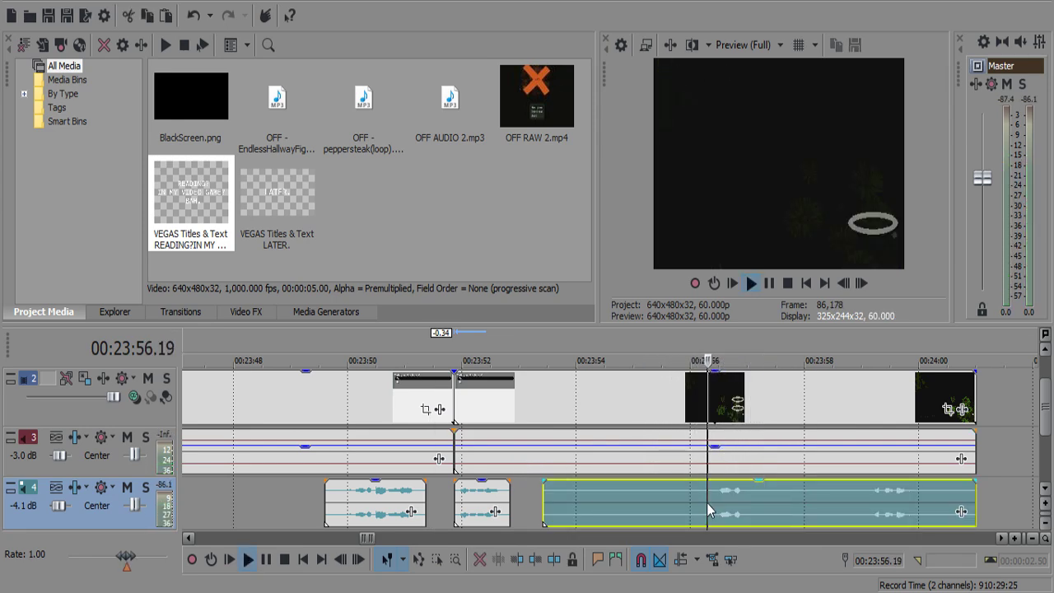
key("space")
key("s")
left_click(692, 503)
key("Delete")
Trim the start of the last track 4 commentary clip to about 23:56.26 and play it back.
left_click_drag(707, 509, 714, 504)
key("space")
left_click(710, 499)
key("space")
key("space")
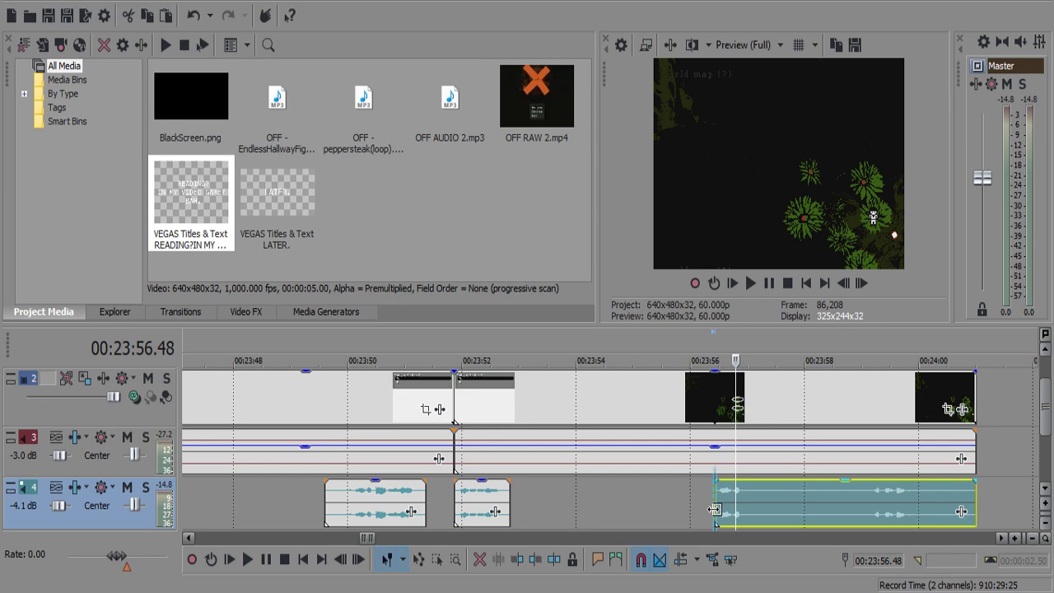
left_click(610, 492)
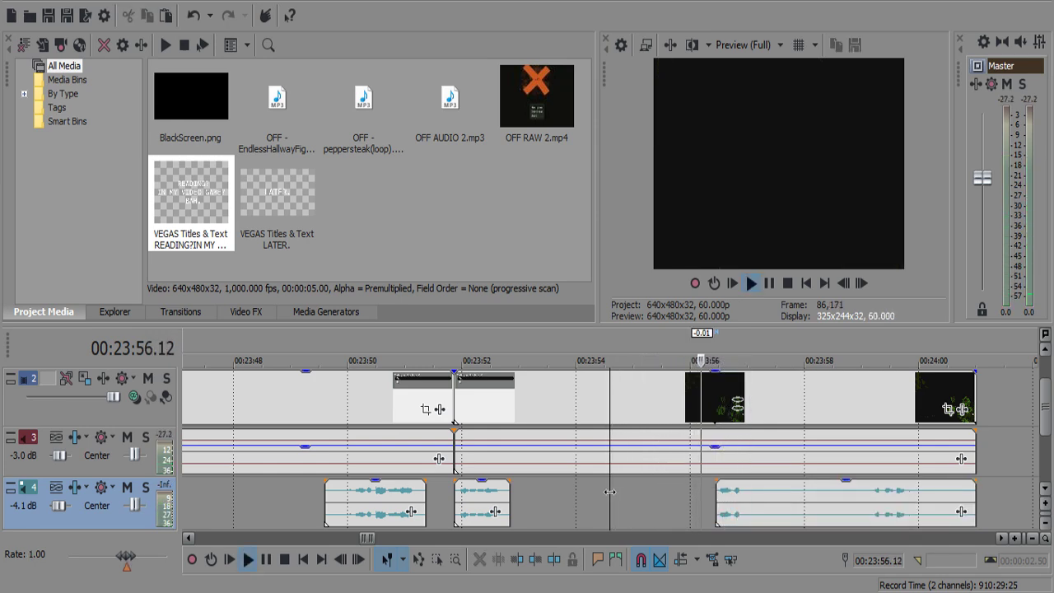
Split the commentary, game video and game audio at 24:00.18, correcting the misaligned game split, and delete the commentary after the cut.
scroll(619, 492, "up", 3)
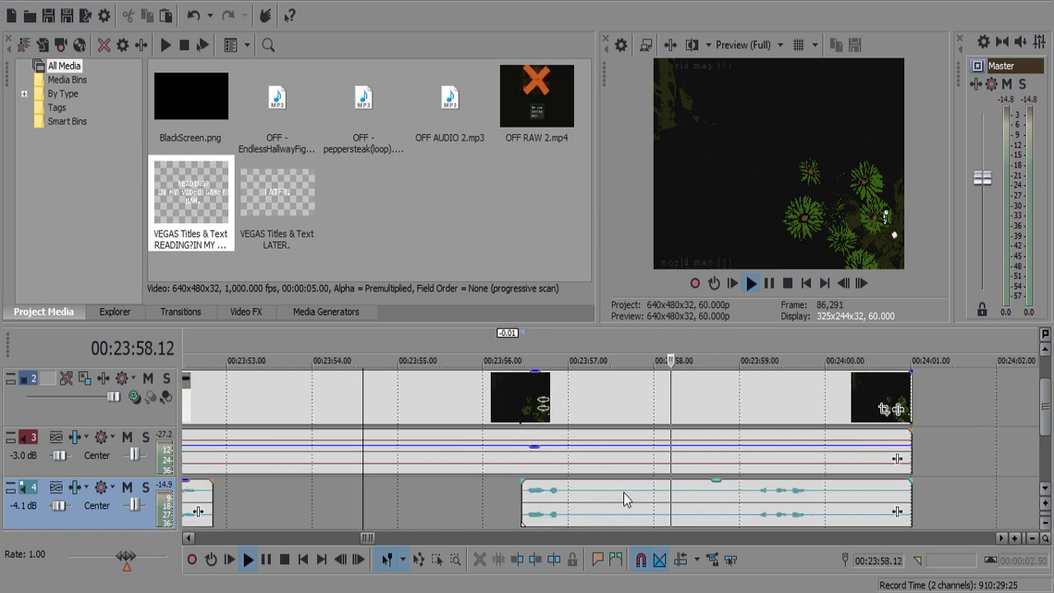
scroll(624, 492, "down", 1)
scroll(627, 492, "up", 2)
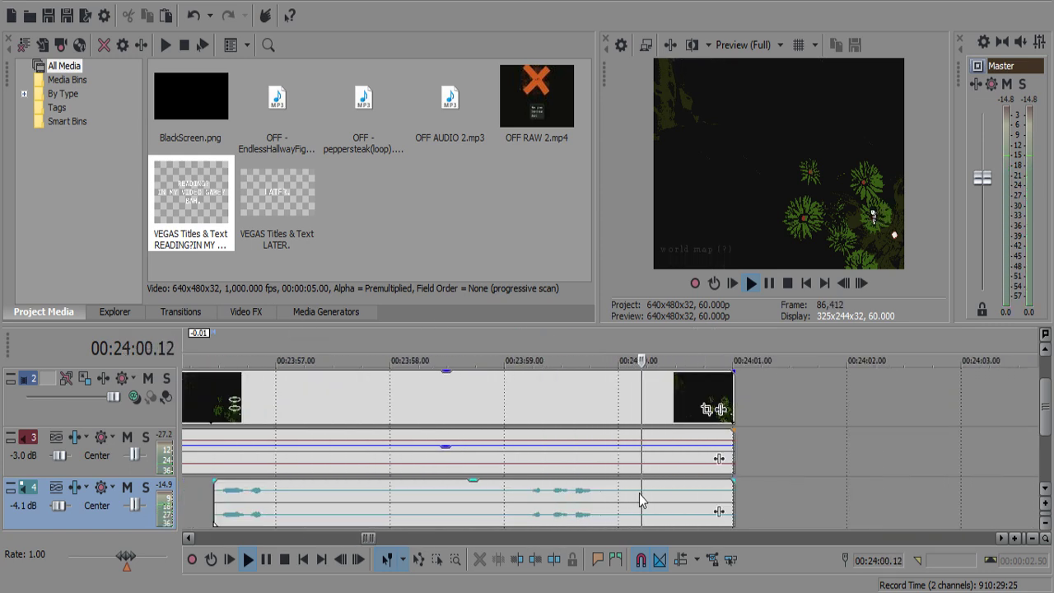
left_click(655, 499)
key("s")
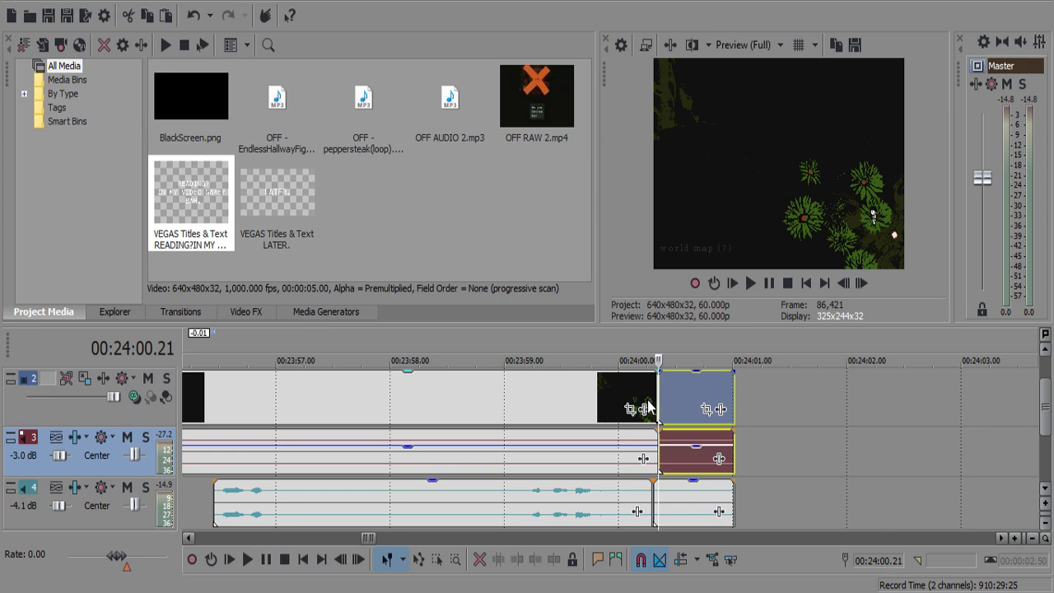
key("ctrl+z")
left_click(652, 482)
key("s")
left_click(657, 487)
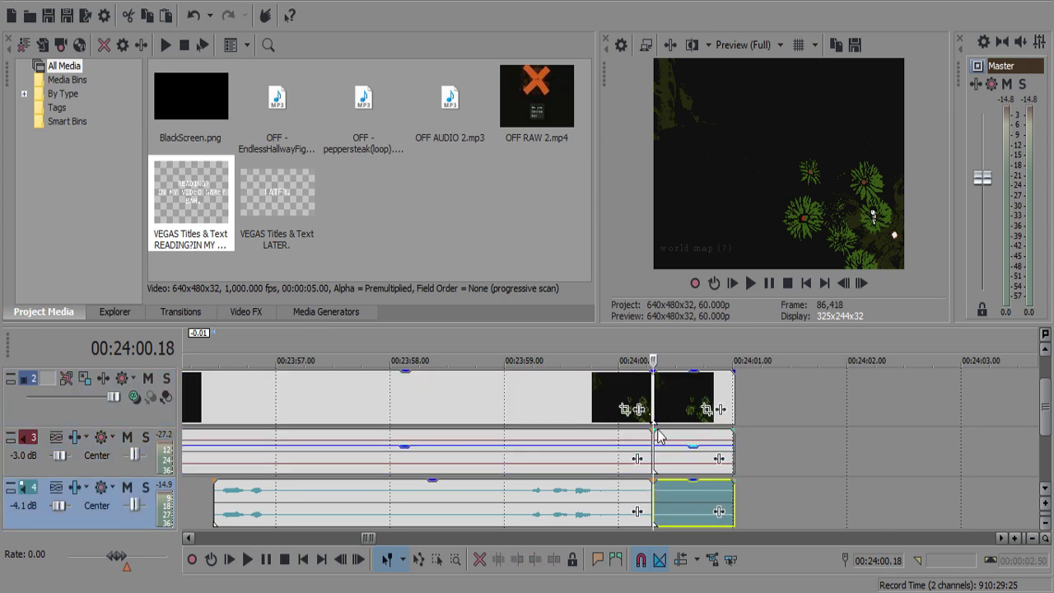
key("Delete")
Raise the clip gain of the track 3 game audio to its maximum on both sides of the 24:00.18 cut.
left_click(665, 448)
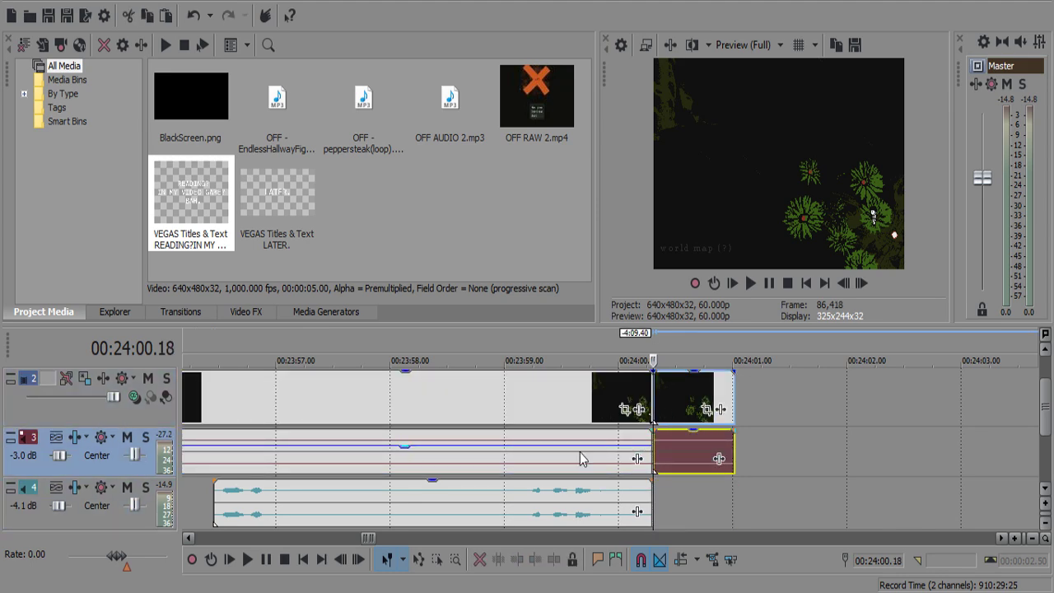
scroll(568, 453, "down", 3)
left_click(466, 454)
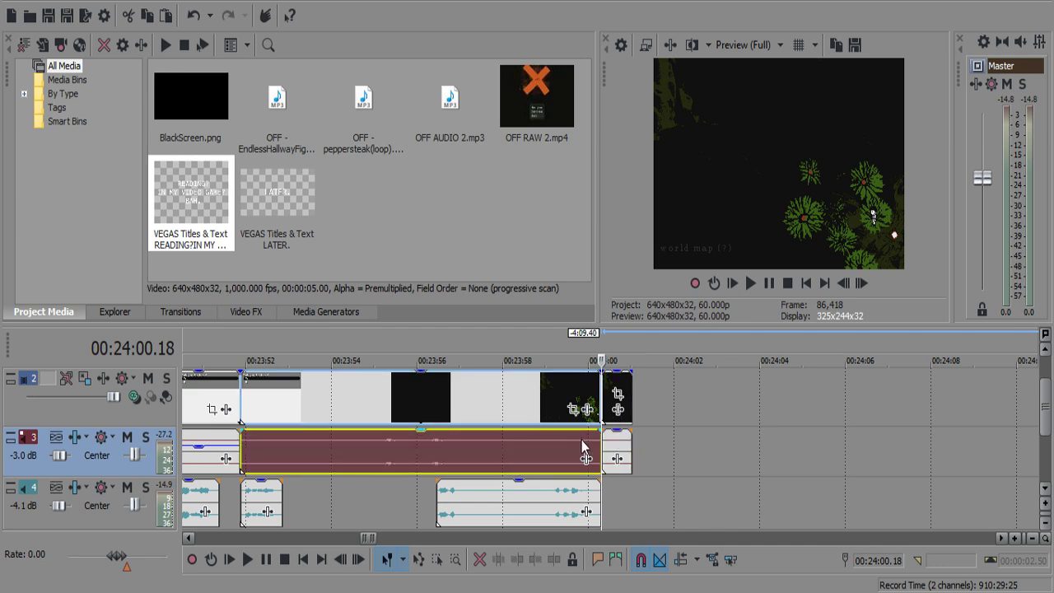
left_click(612, 448)
scroll(593, 446, "up", 3)
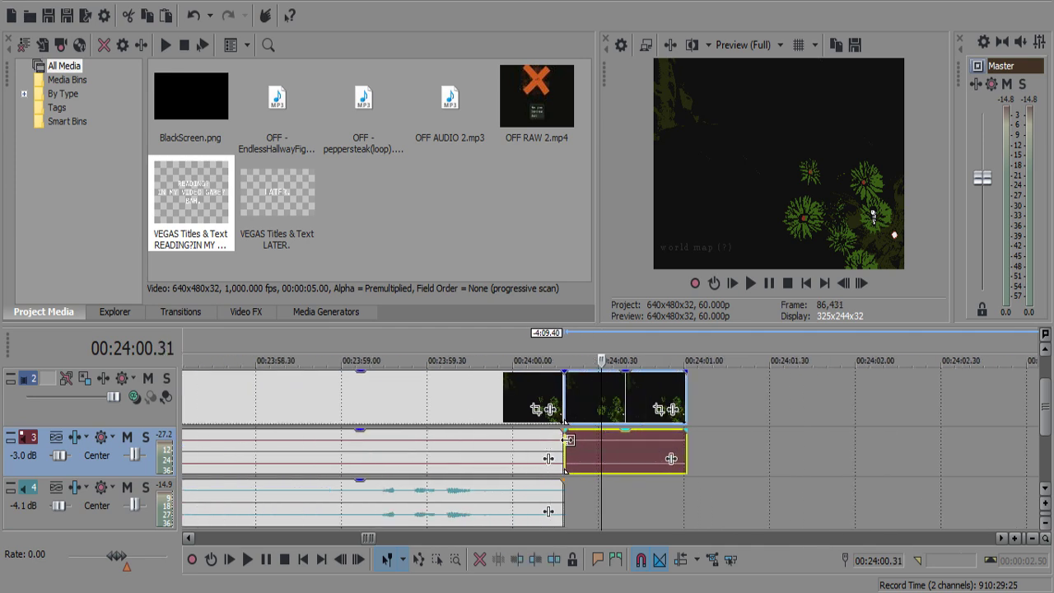
left_click_drag(564, 429, 588, 439)
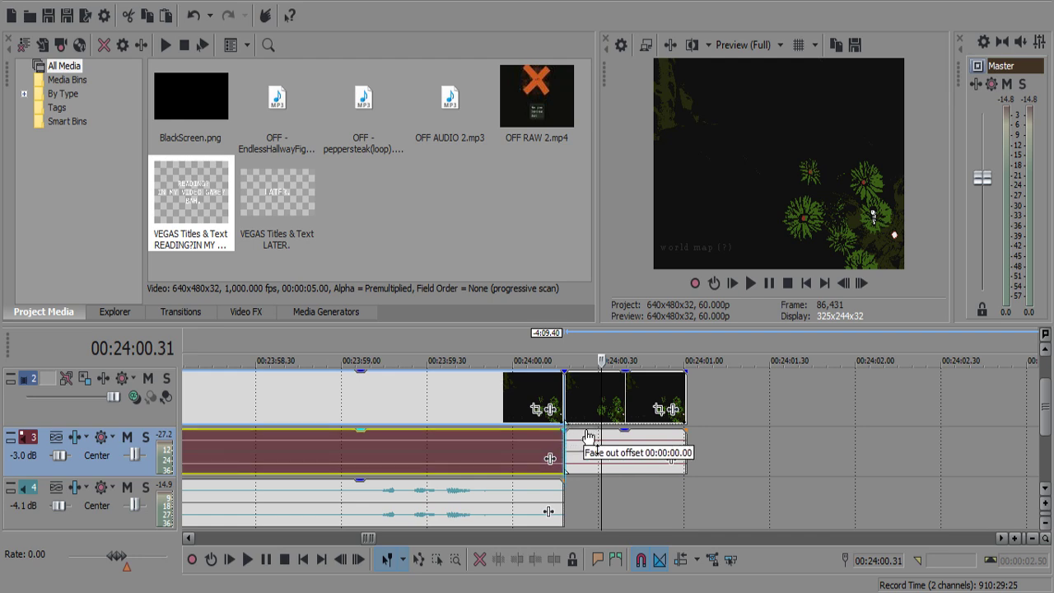
left_click(564, 413)
Extend the game video and track 3 game audio after the 24:00.18 cut so that both end at 24:20.18.
double_click(574, 415)
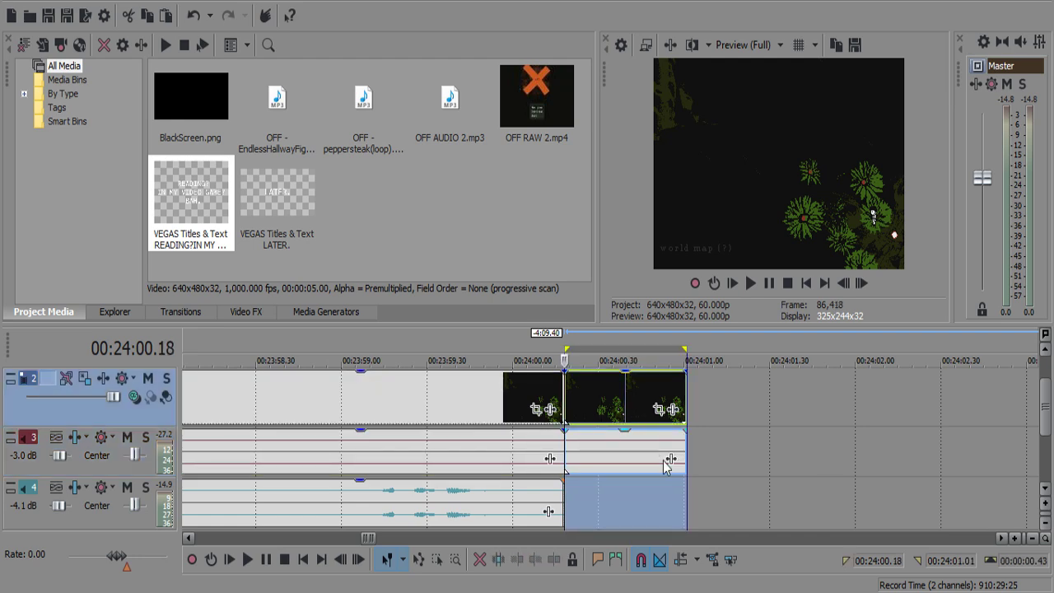
scroll(664, 461, "down", 2)
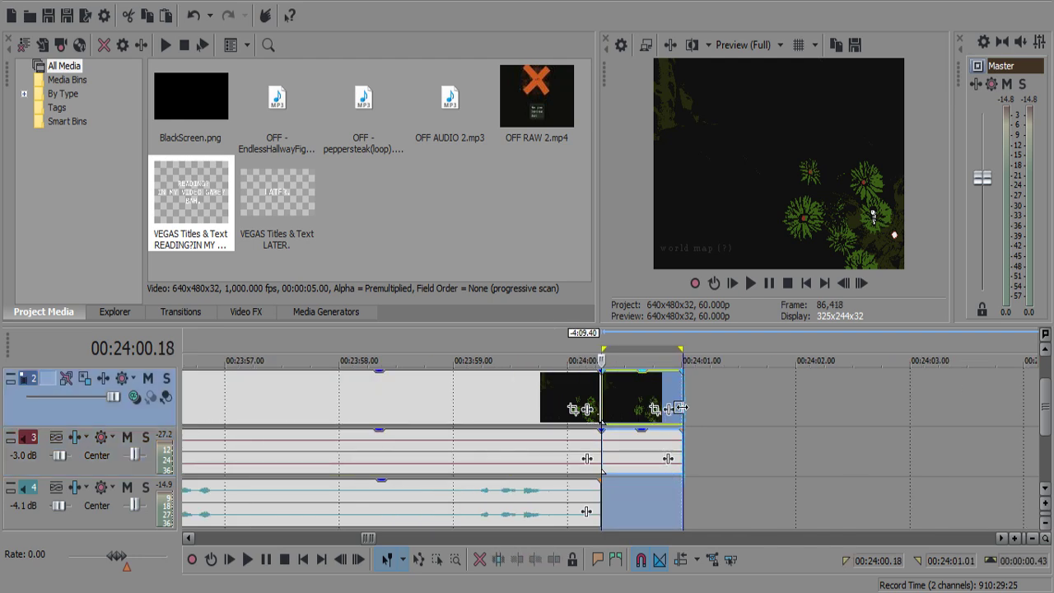
left_click_drag(680, 407, 1010, 457)
left_click(997, 444)
left_click(998, 445)
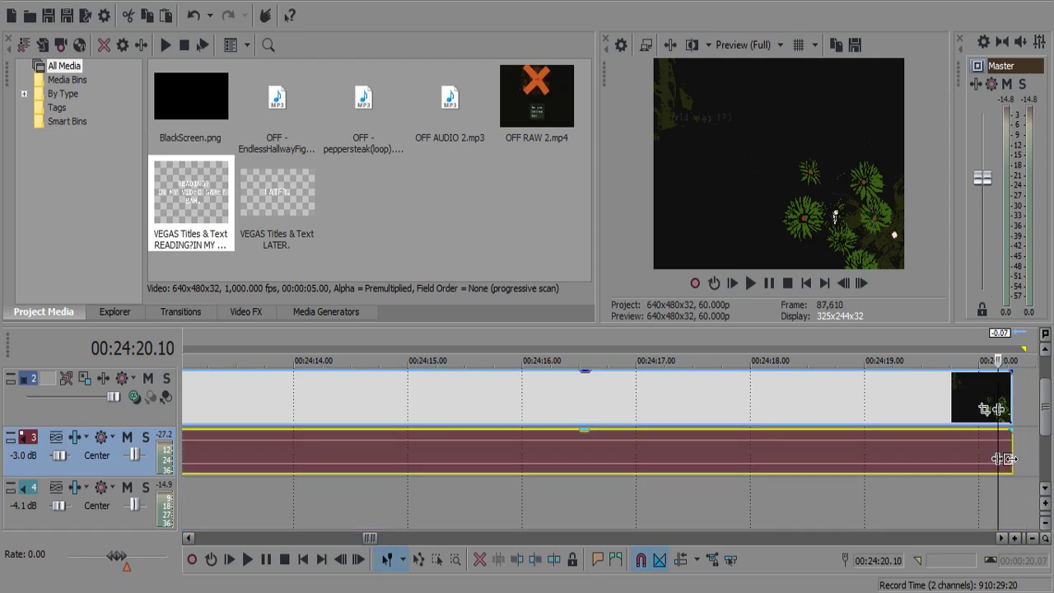
Add a fade-out of 1.59 to the end of the extended game video and its track 3 audio together.
double_click(962, 443)
left_click(963, 464)
left_click(916, 419, "ctrl")
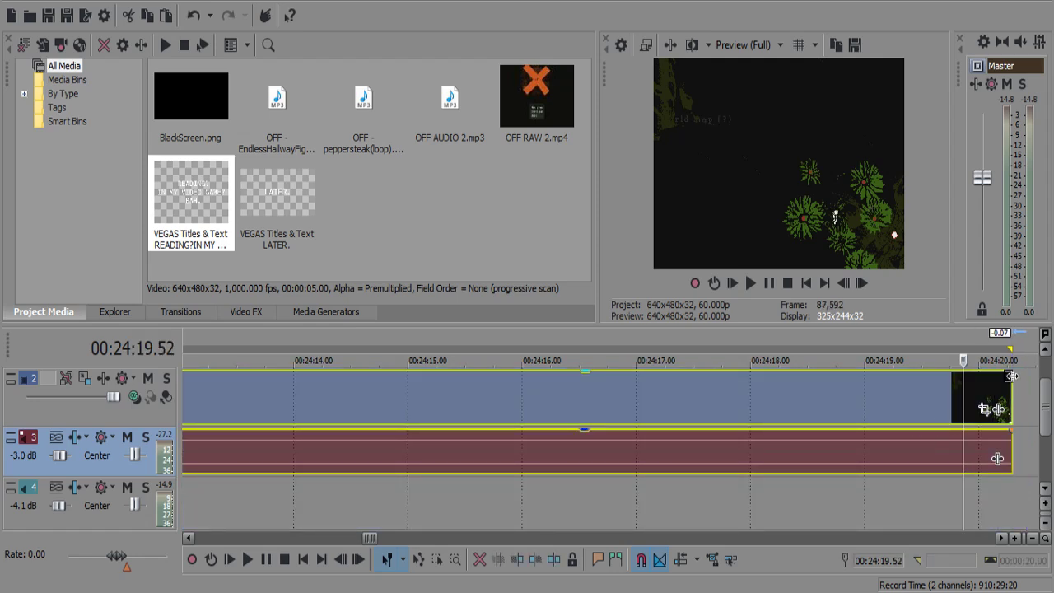
left_click(1011, 376)
left_click(968, 445, "ctrl")
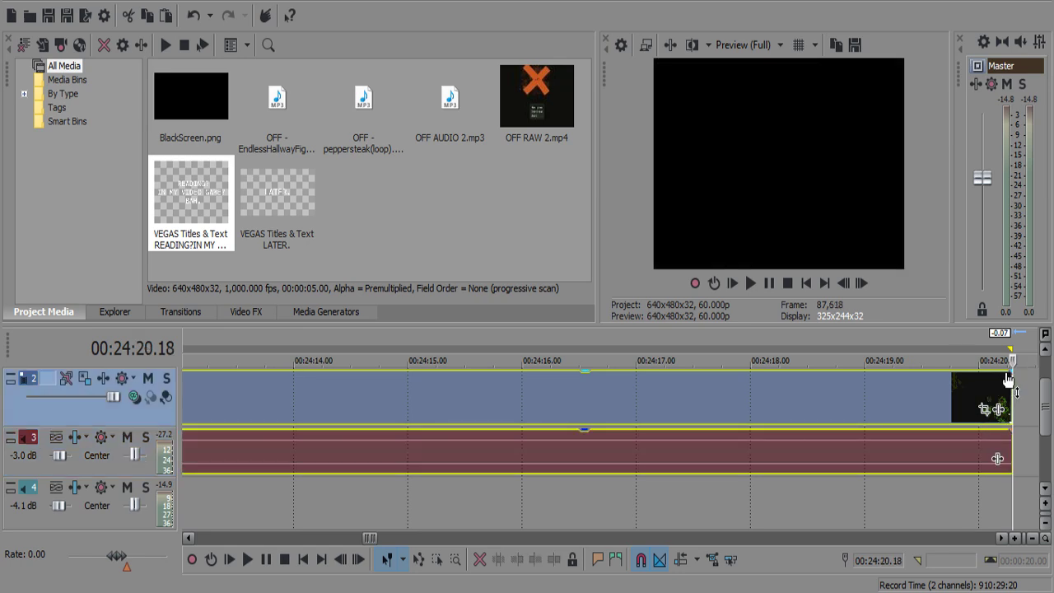
left_click_drag(1013, 370, 785, 371)
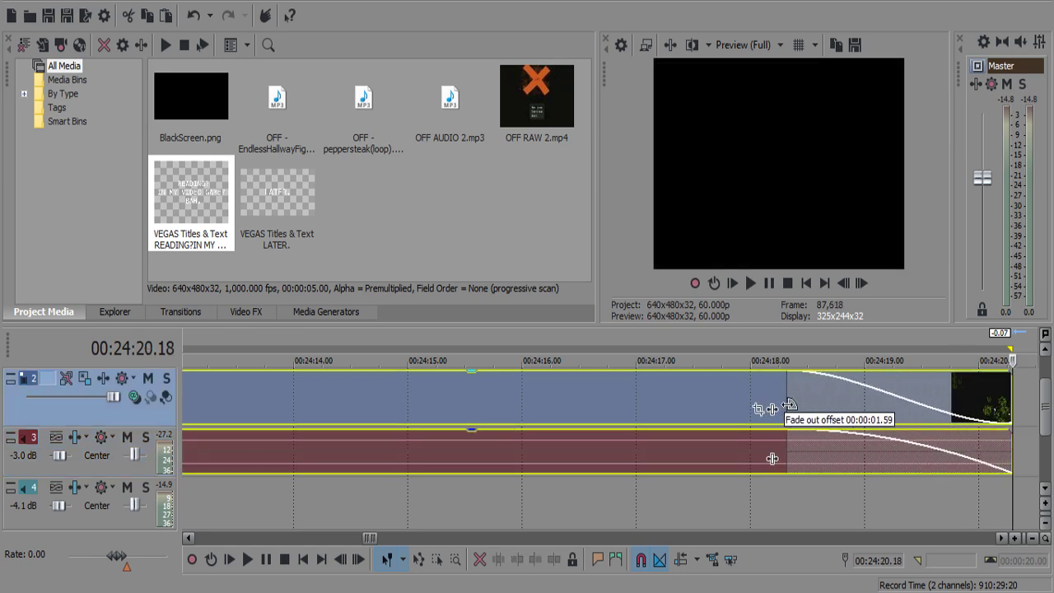
Extend the game video before the 24:00.18 cut by 1.30 over the following clip to create a crossfade.
left_click(587, 408)
scroll(587, 408, "down", 6)
left_click(361, 395)
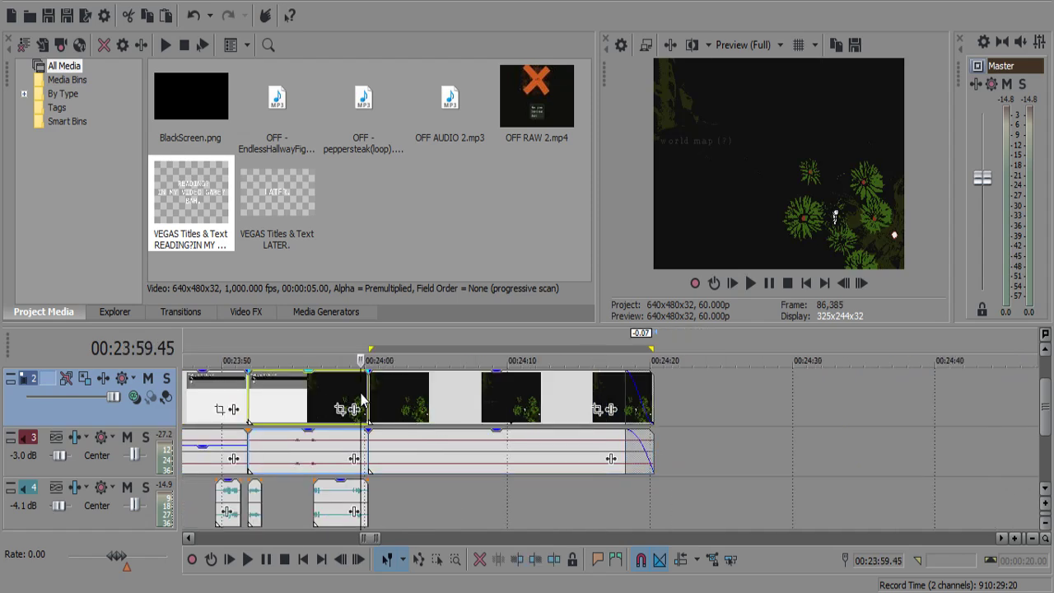
scroll(362, 396, "up", 5)
left_click_drag(644, 391, 770, 455)
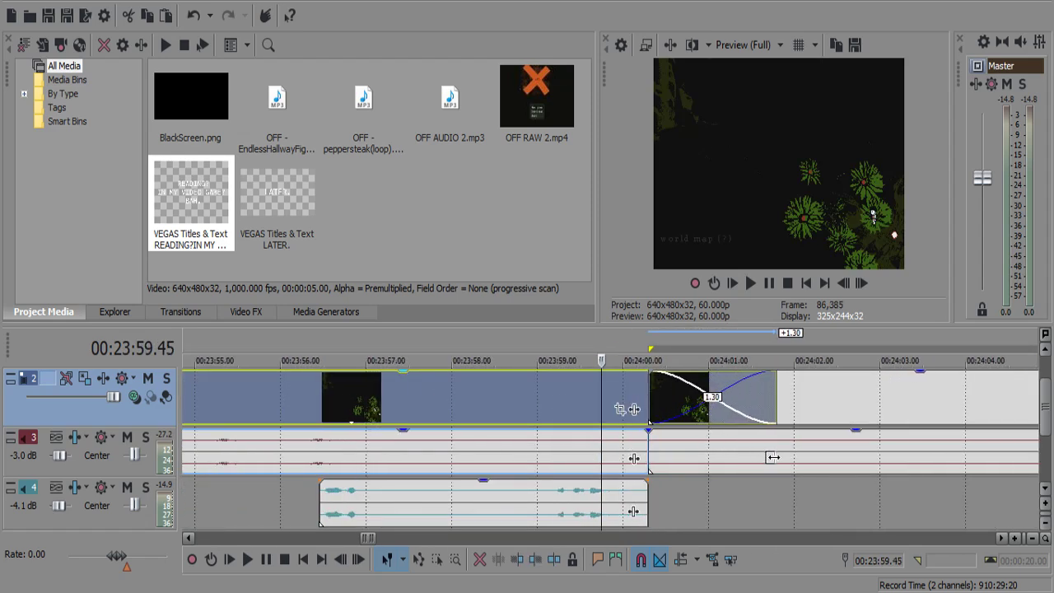
Apply the Brightness and Contrast effect to the game video after 24:00.18 and dim its picture.
left_click(840, 398)
scroll(840, 398, "down", 3)
left_click(246, 311)
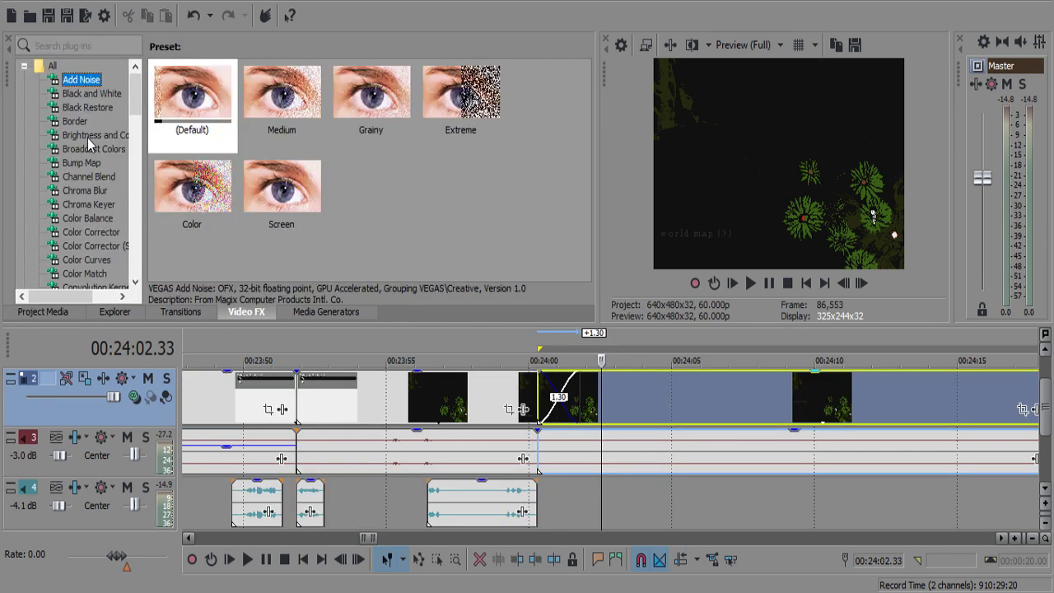
left_click_drag(87, 138, 633, 402)
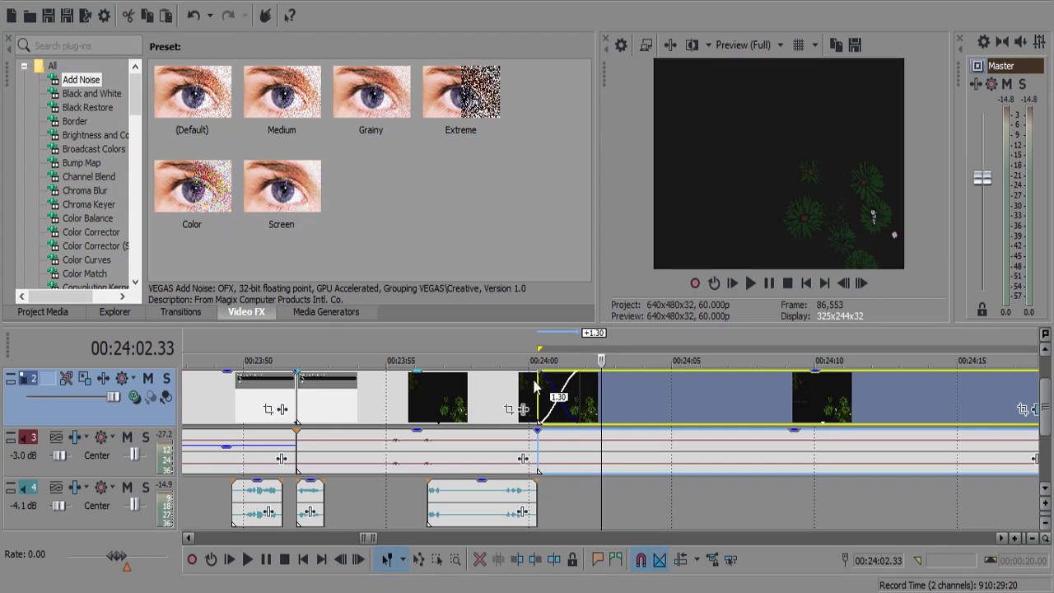
left_click(537, 381)
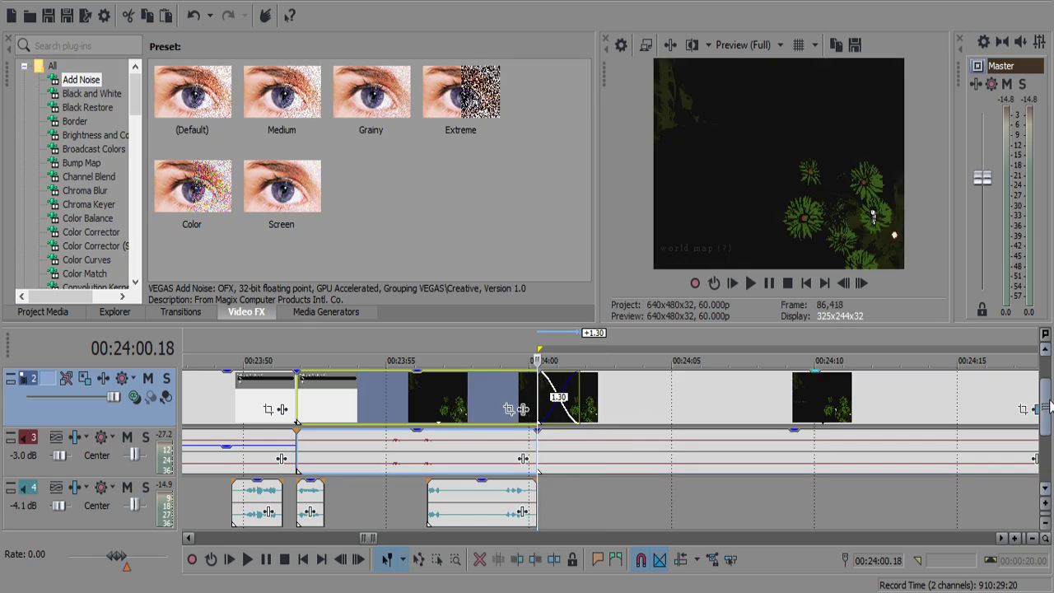
Place the LATER. title on track 1 at 24:00.18 and extend it to the end of the game clip at 24:20.18.
left_click_drag(1050, 406, 1050, 383)
scroll(892, 431, "down", 4)
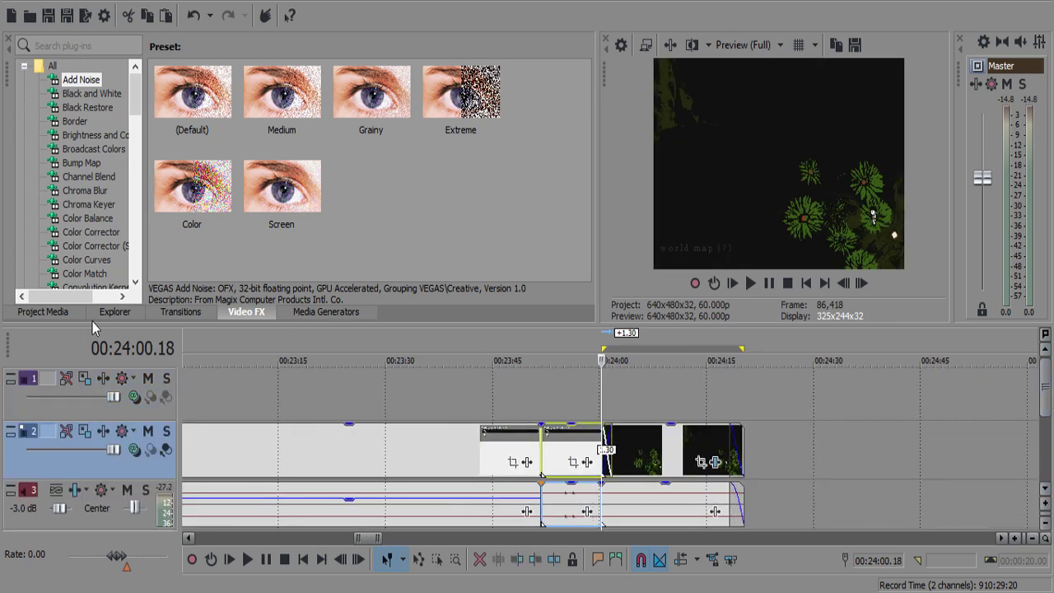
left_click(49, 313)
left_click_drag(242, 223, 260, 223)
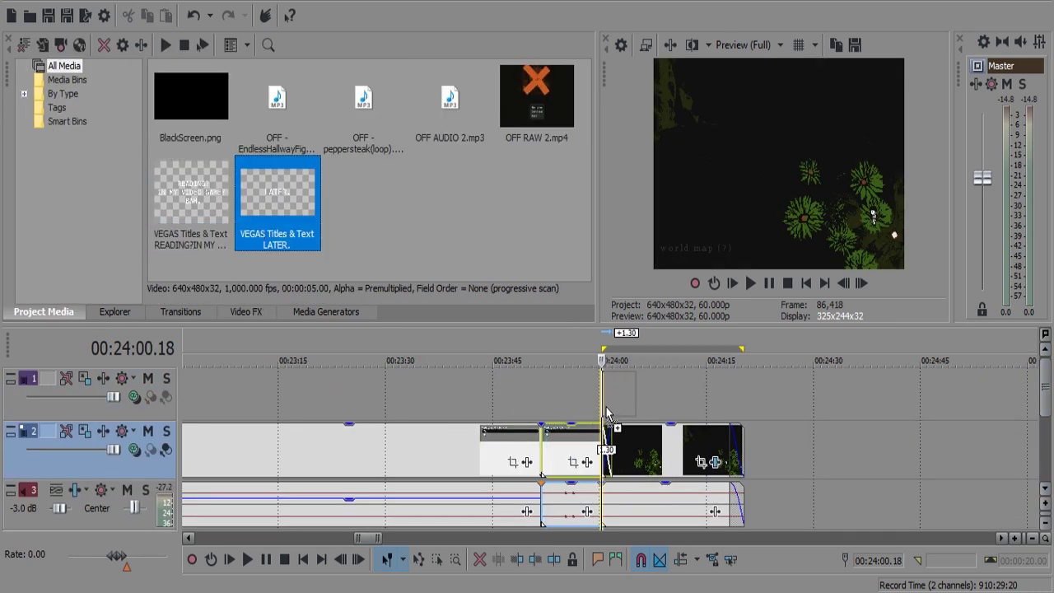
left_click_drag(638, 394, 743, 395)
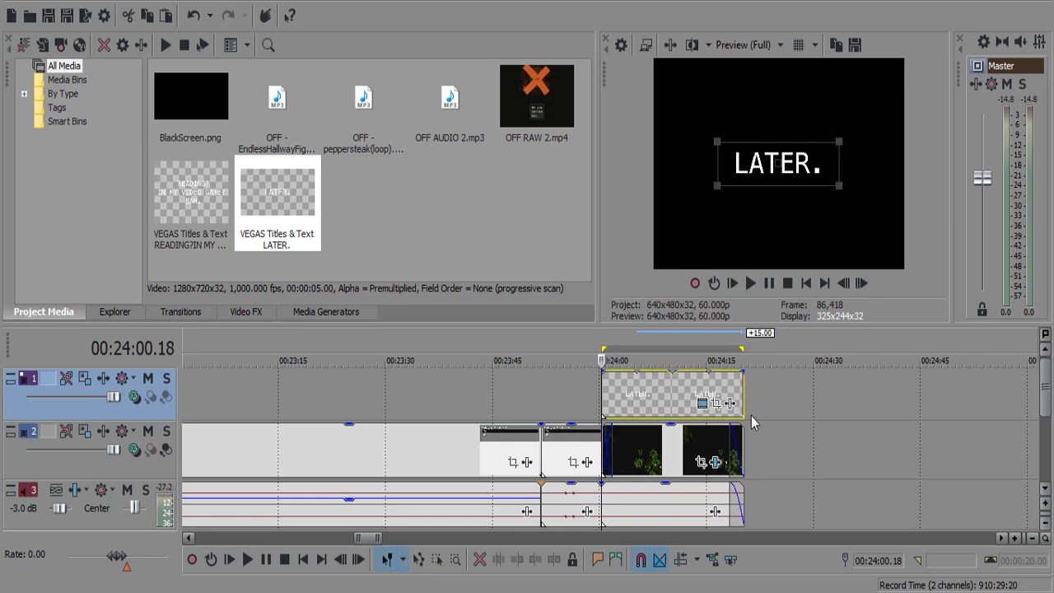
Give the LATER. title a 2-second fade-out and a fade-in ending at 24:01.48, matching the crossfade below.
left_click(732, 425)
left_click_drag(745, 370, 729, 372)
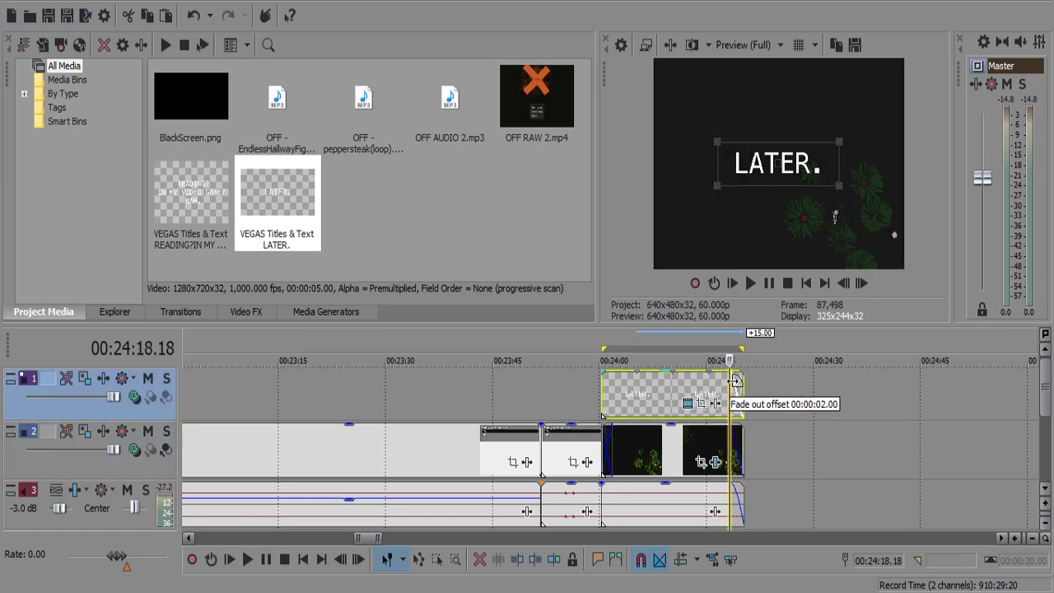
left_click(611, 444)
left_click_drag(603, 371, 611, 371)
Select the time range from the project start to 24:20.18 and mark it as a region.
left_click(645, 433)
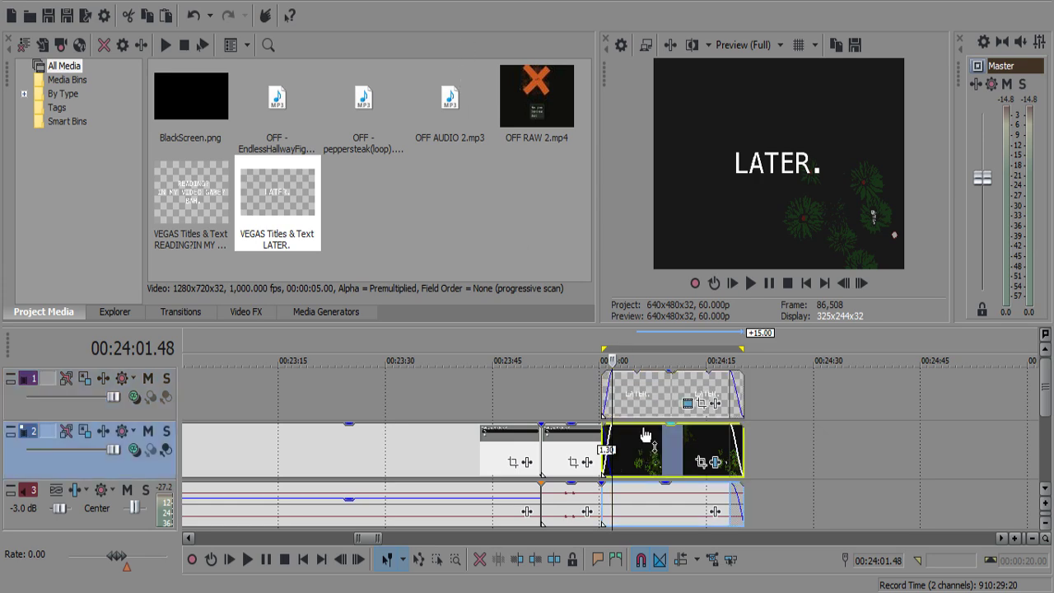
double_click(652, 453)
scroll(652, 453, "down", 4)
left_click_drag(604, 349, 98, 350)
key("r")
left_click(264, 400)
scroll(269, 403, "down", 5)
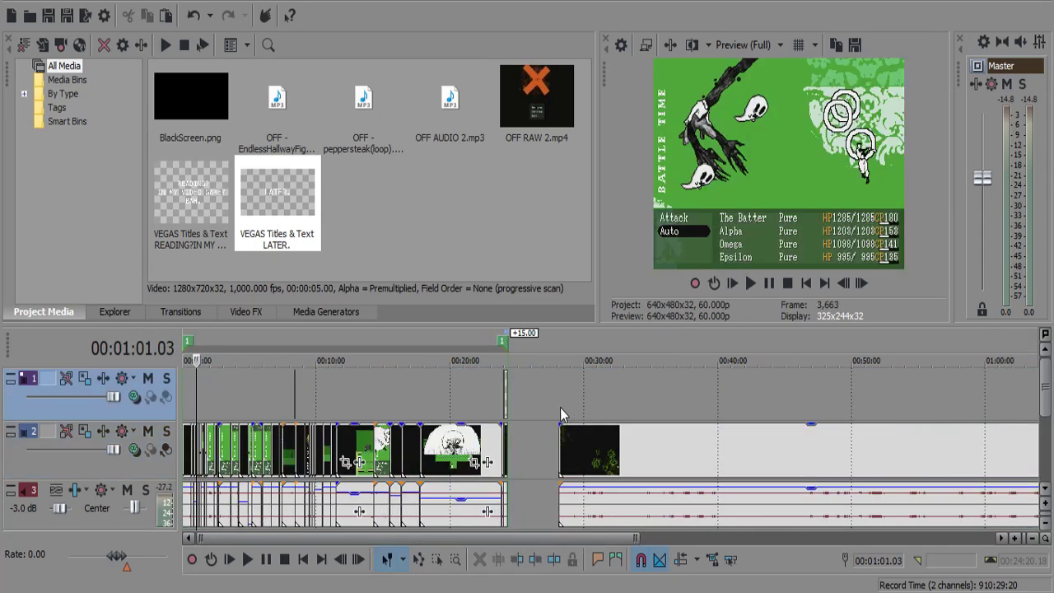
Move the remaining unedited game video, game audio and commentary 3:08.12 earlier so they start at 25:01.46.
left_click(517, 401)
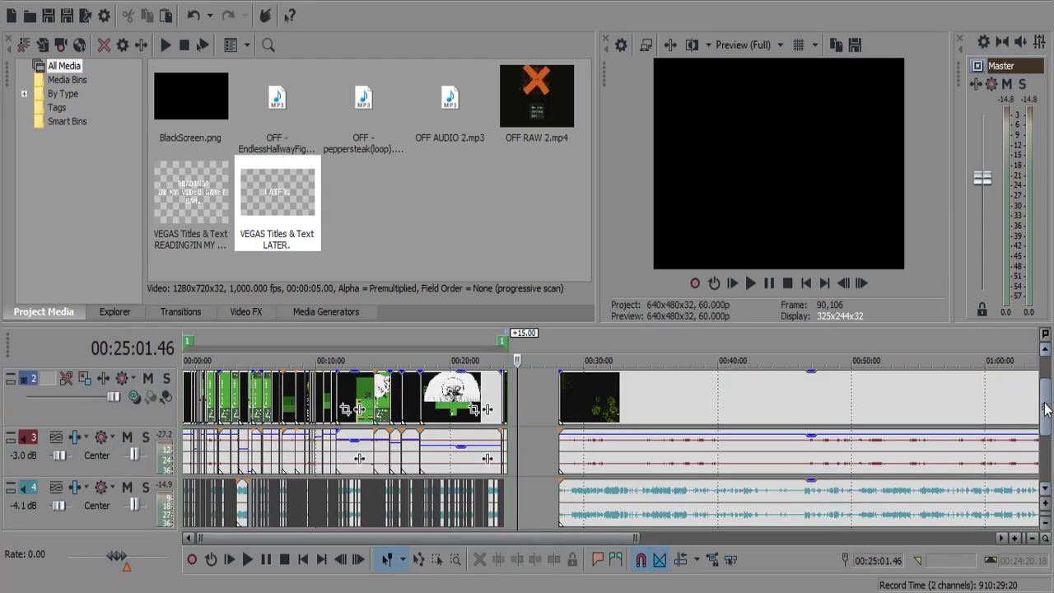
scroll(1044, 387, "down", 1)
left_click_drag(610, 450, 569, 447)
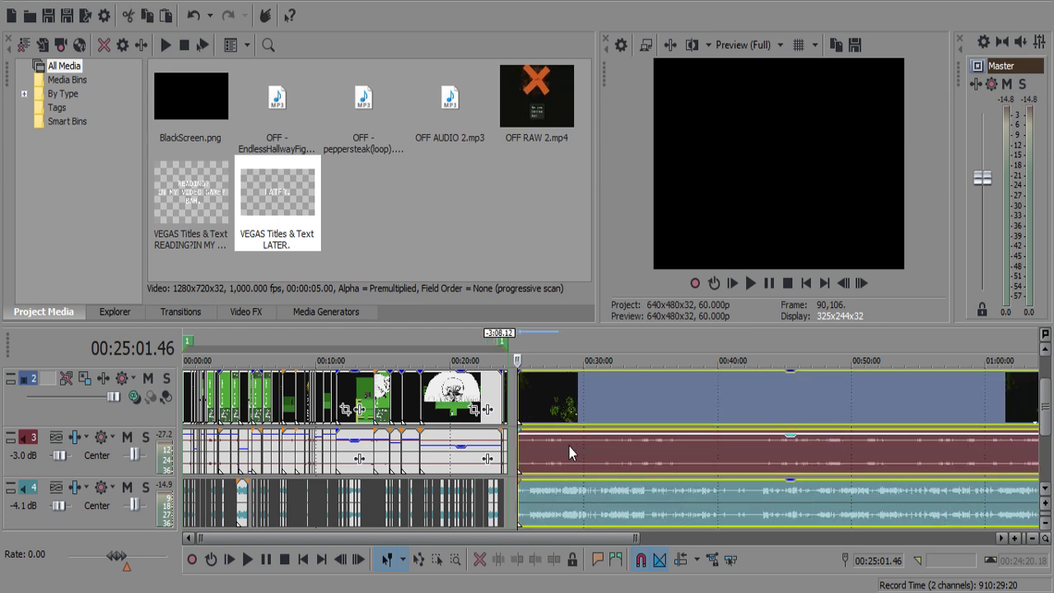
left_click(540, 390)
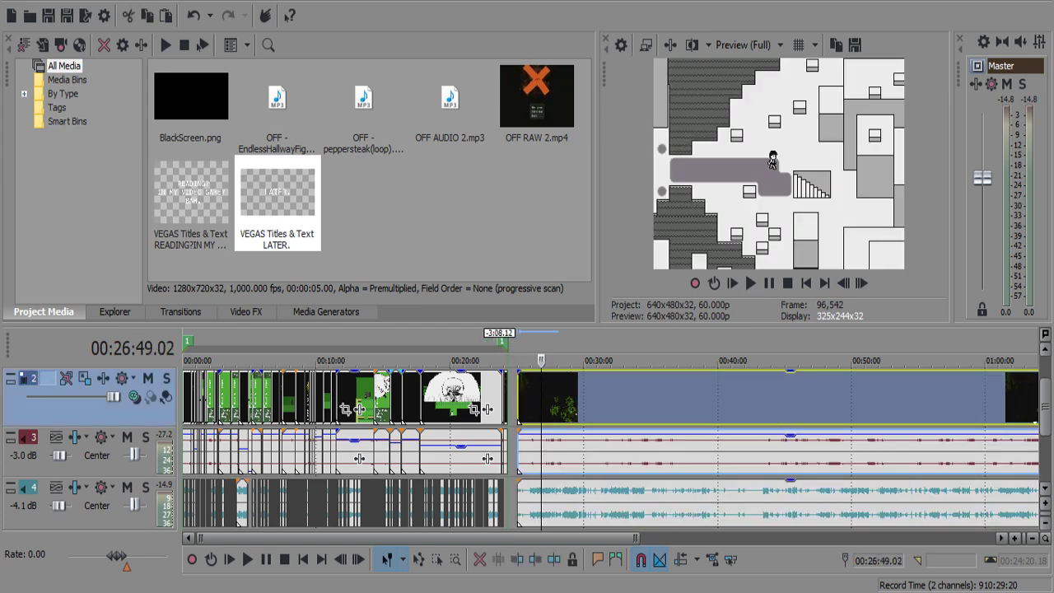